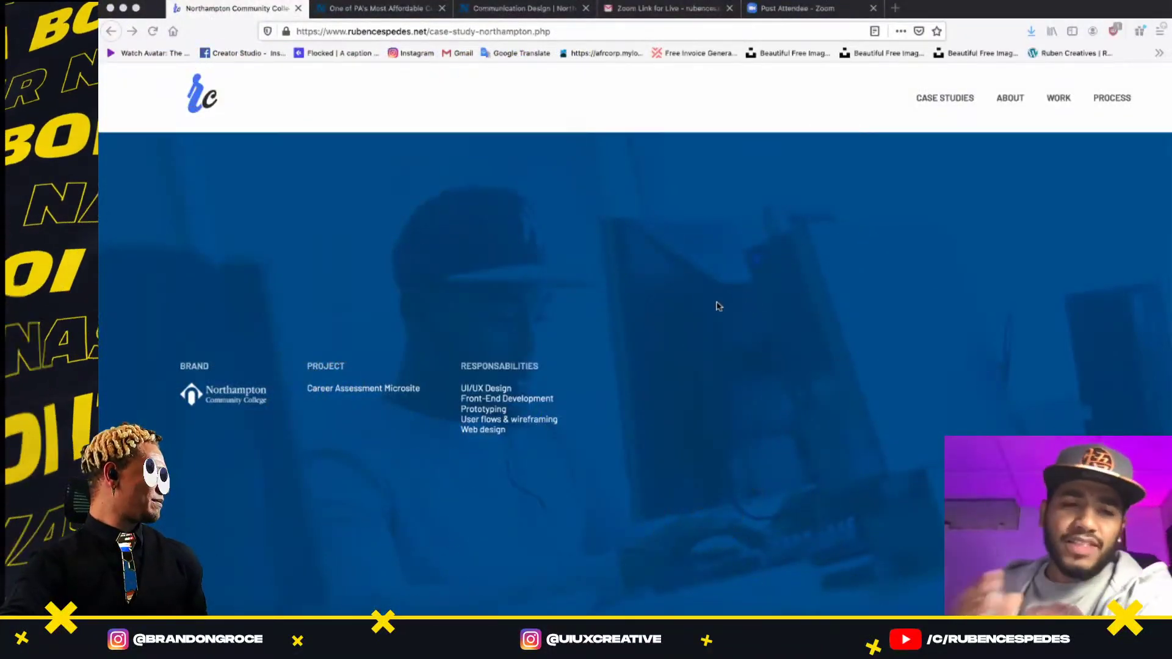
- Review the Northampton Community College case study from its project header through the background, summary, problem, role and solution sections
{"action": "scroll", "coordinate": [655, 286], "scroll_direction": "down", "scroll_amount": 3}
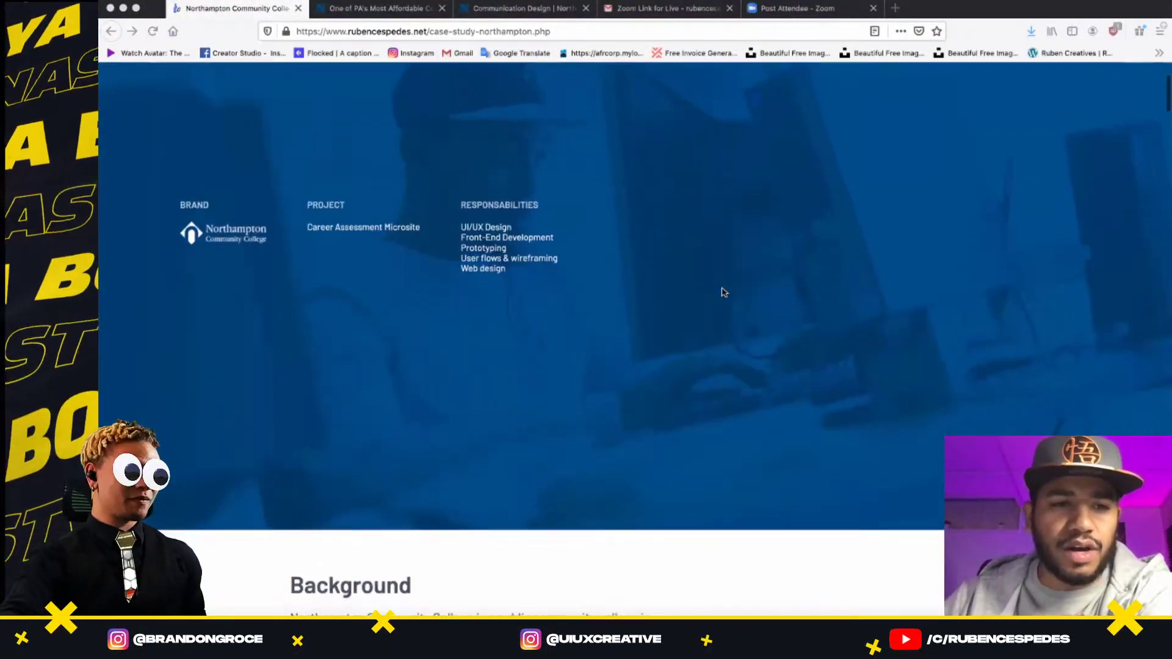
{"action": "scroll", "coordinate": [687, 296], "scroll_direction": "down", "scroll_amount": 1}
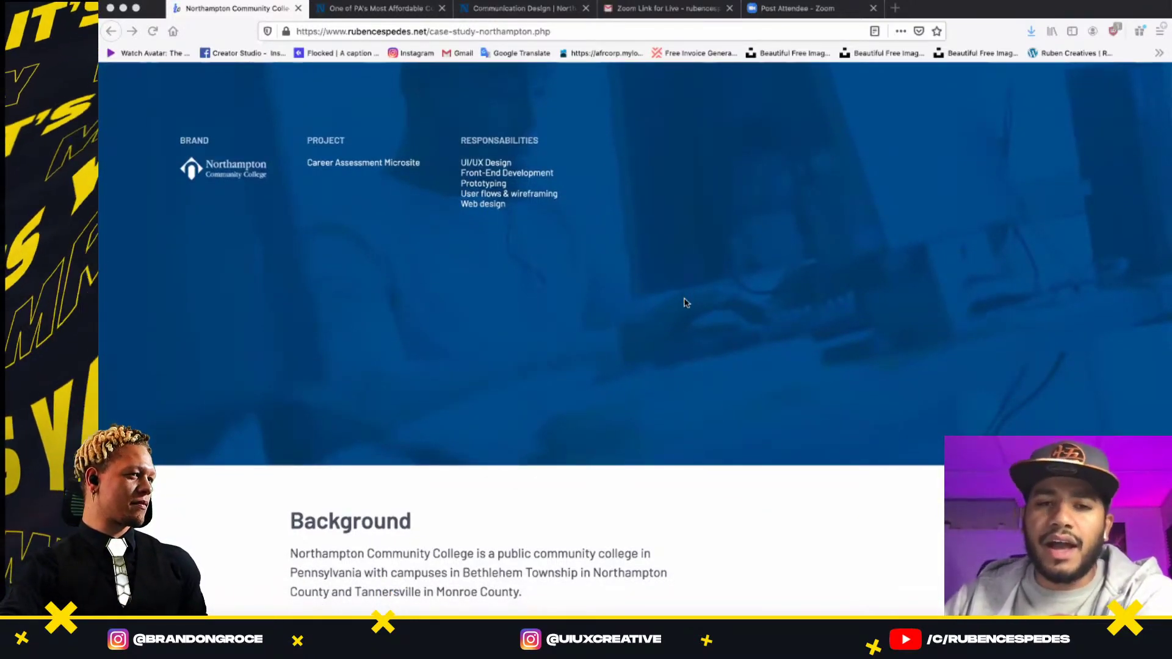
{"action": "scroll", "coordinate": [702, 314], "scroll_direction": "up", "scroll_amount": 4}
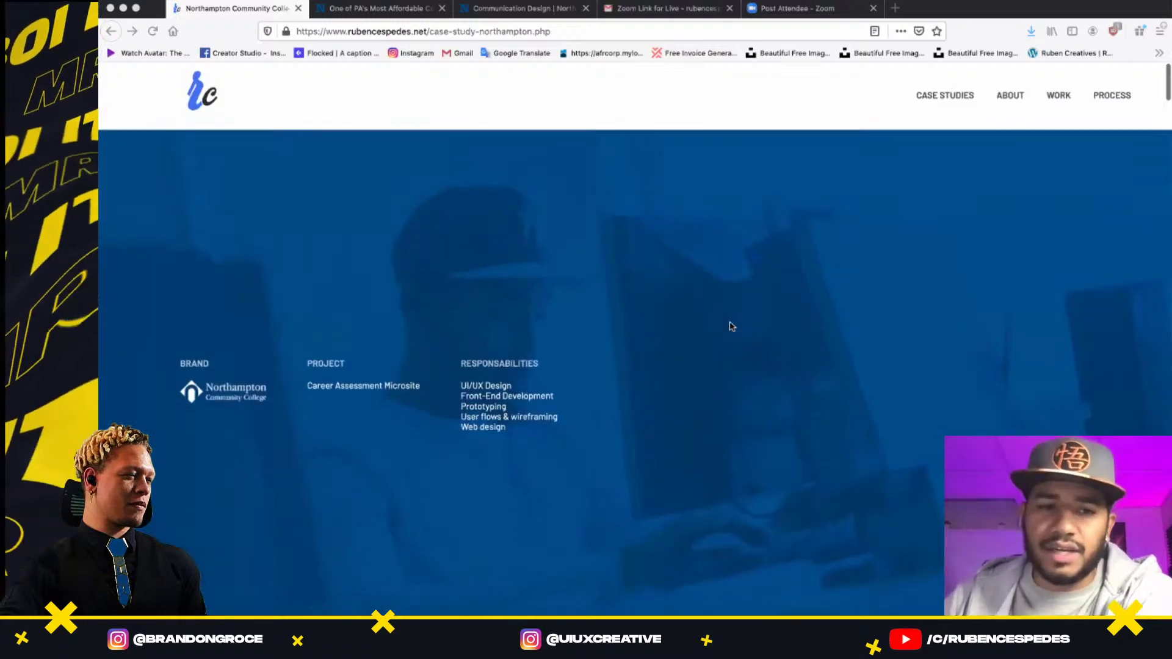
{"action": "scroll", "coordinate": [732, 327], "scroll_direction": "down", "scroll_amount": 3}
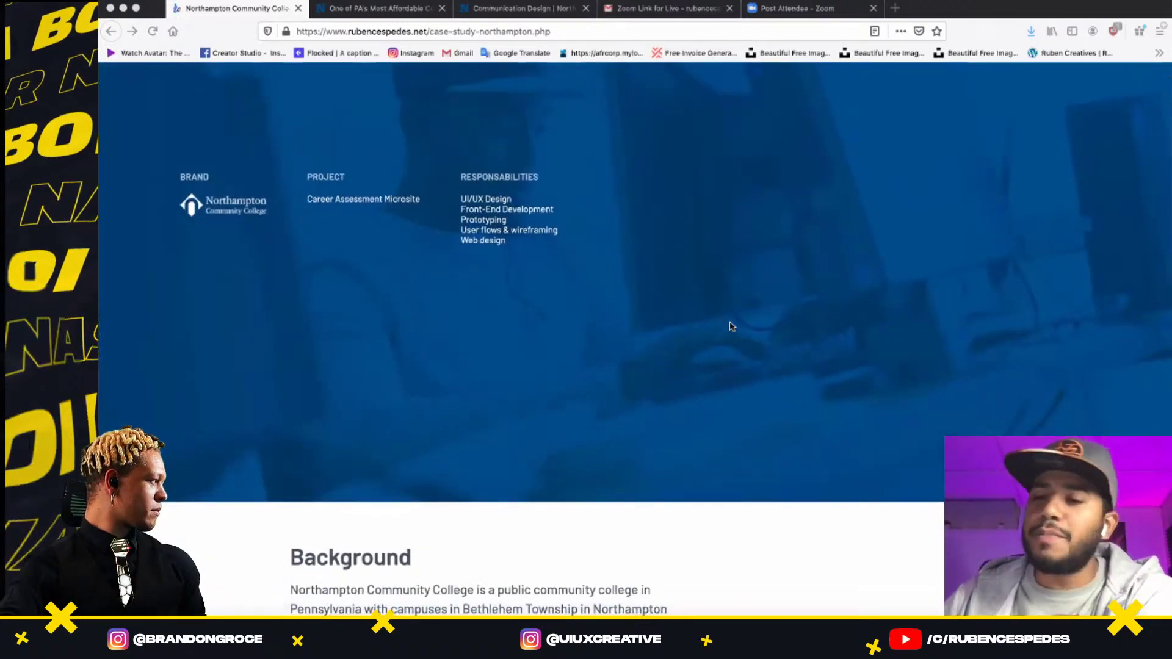
{"action": "scroll", "coordinate": [812, 313], "scroll_direction": "down", "scroll_amount": 7}
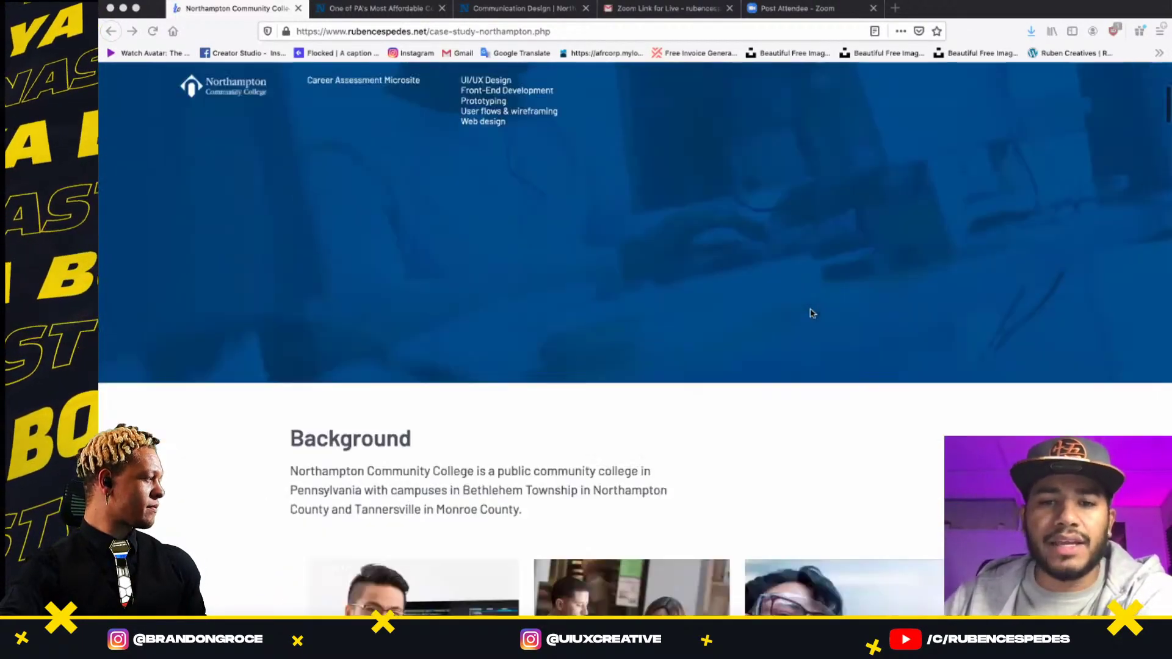
{"action": "scroll", "coordinate": [811, 310], "scroll_direction": "down", "scroll_amount": 2}
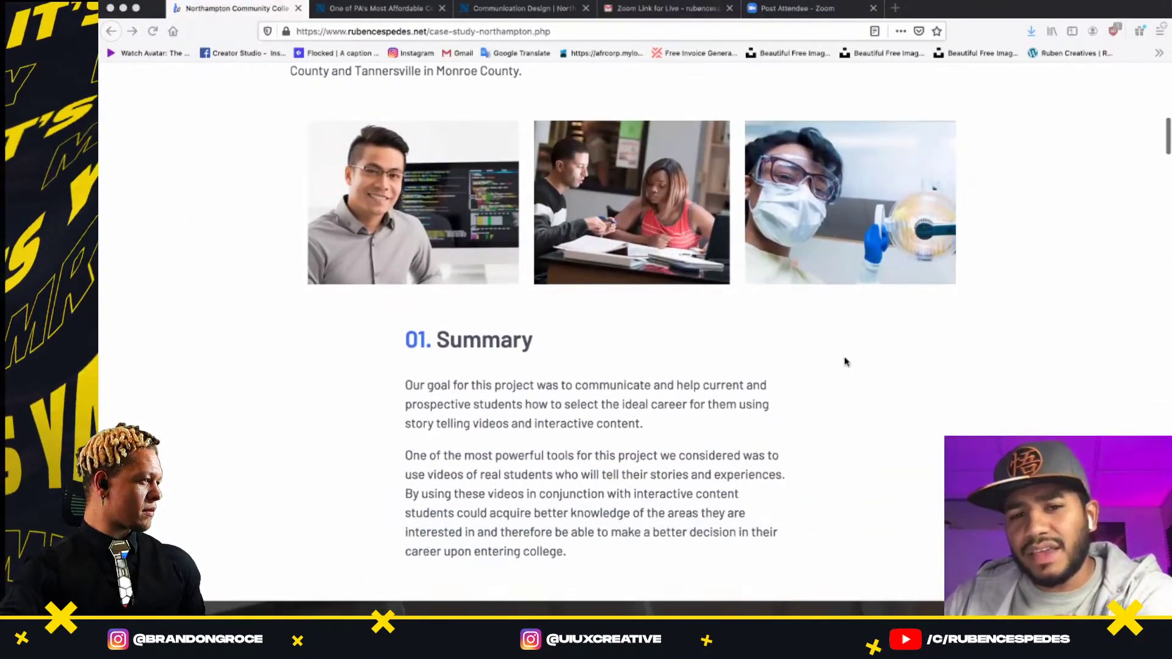
{"action": "scroll", "coordinate": [845, 361], "scroll_direction": "down", "scroll_amount": 8}
{"action": "scroll", "coordinate": [847, 353], "scroll_direction": "down", "scroll_amount": 8}
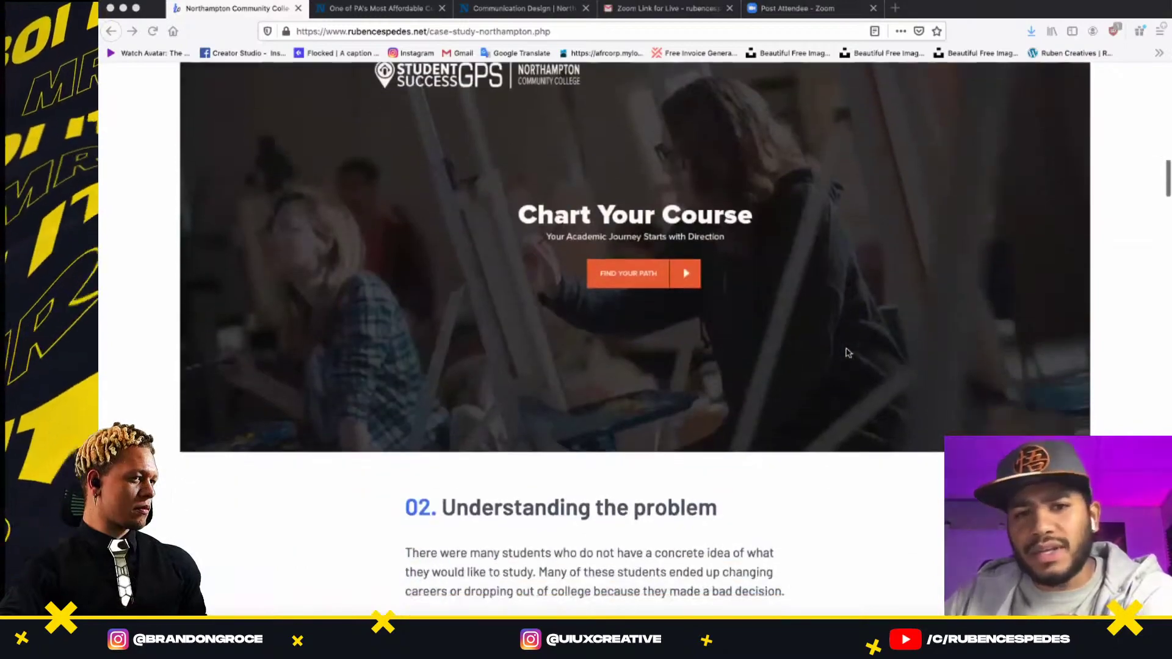
{"action": "scroll", "coordinate": [857, 351], "scroll_direction": "down", "scroll_amount": 13}
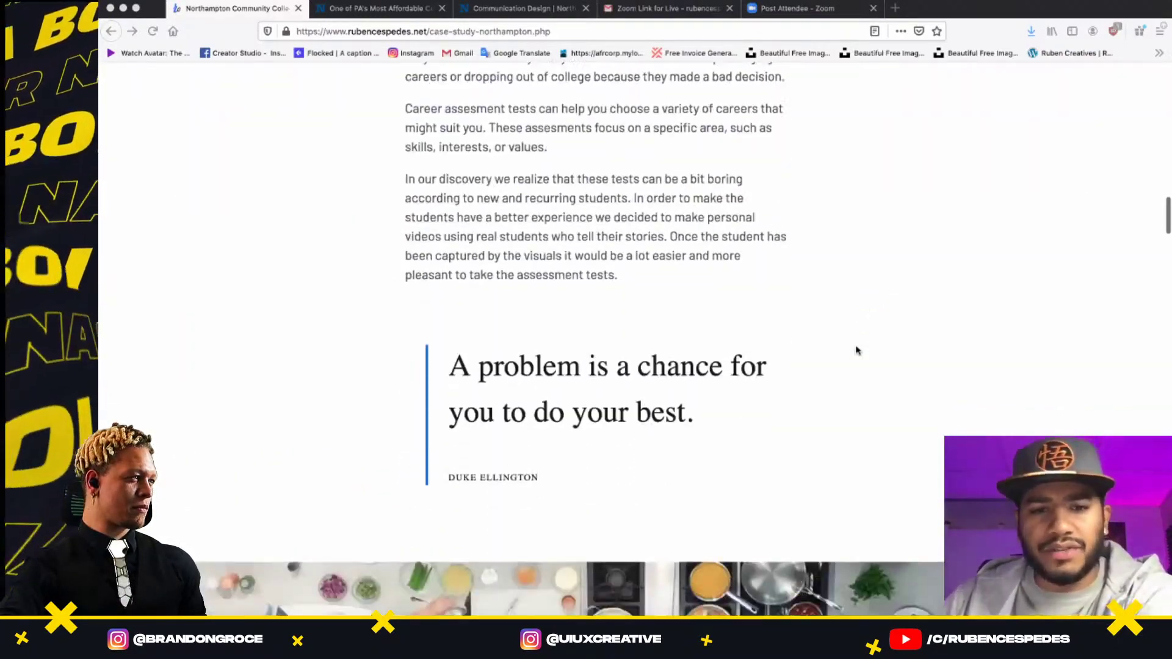
{"action": "scroll", "coordinate": [856, 349], "scroll_direction": "down", "scroll_amount": 13}
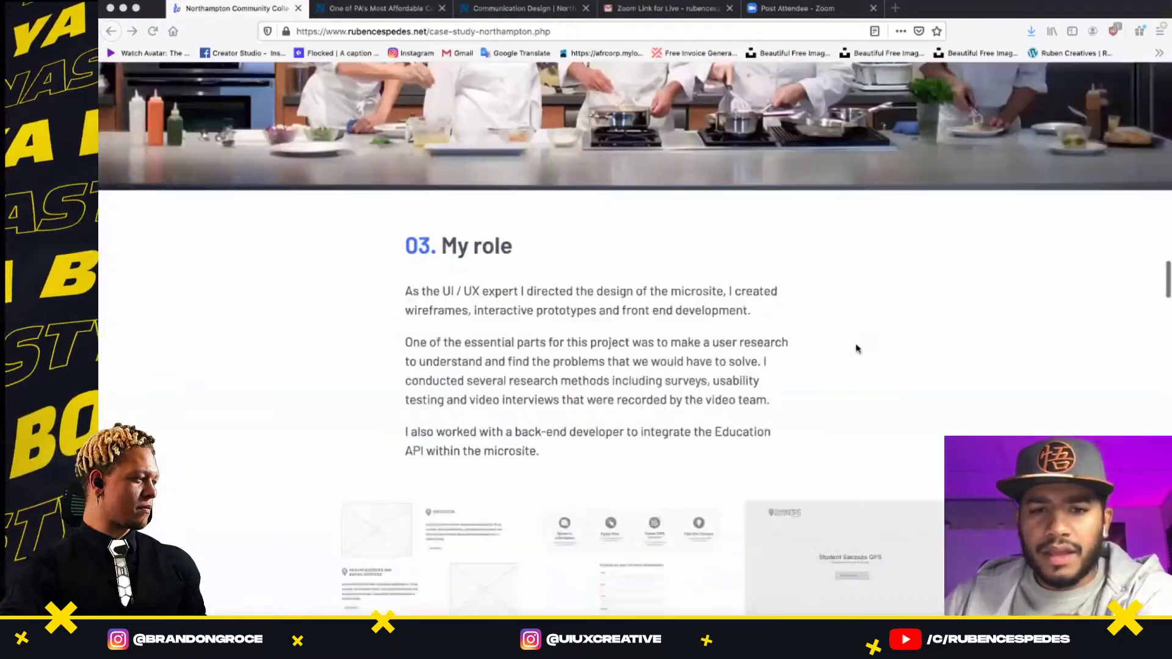
{"action": "scroll", "coordinate": [857, 349], "scroll_direction": "down", "scroll_amount": 7}
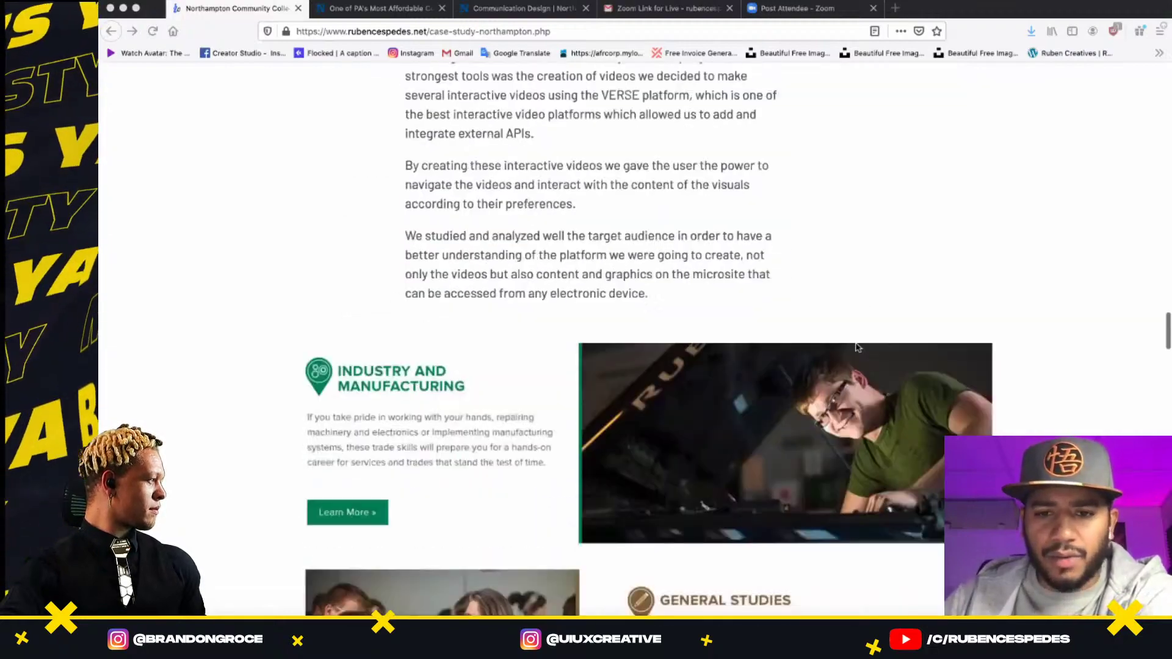
{"action": "scroll", "coordinate": [748, 343], "scroll_direction": "down", "scroll_amount": 2}
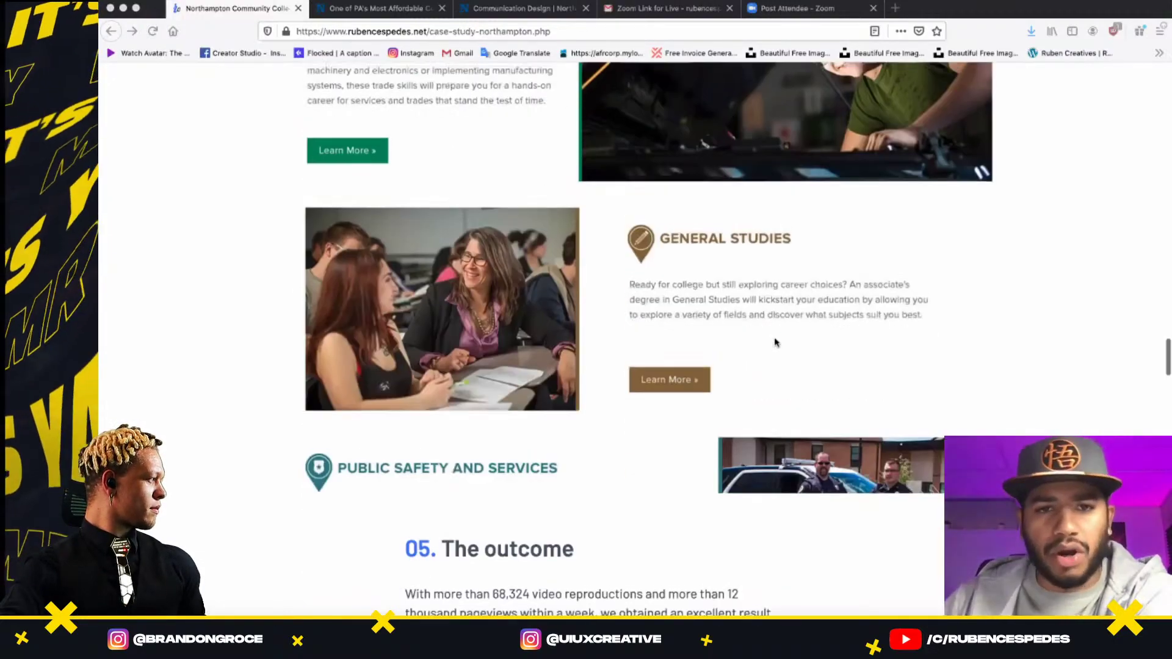
- Return to the case study's My role section, and review its wireframes, the solution and the outcome text
{"action": "scroll", "coordinate": [774, 341], "scroll_direction": "up", "scroll_amount": 16}
{"action": "scroll", "coordinate": [775, 342], "scroll_direction": "up", "scroll_amount": 7}
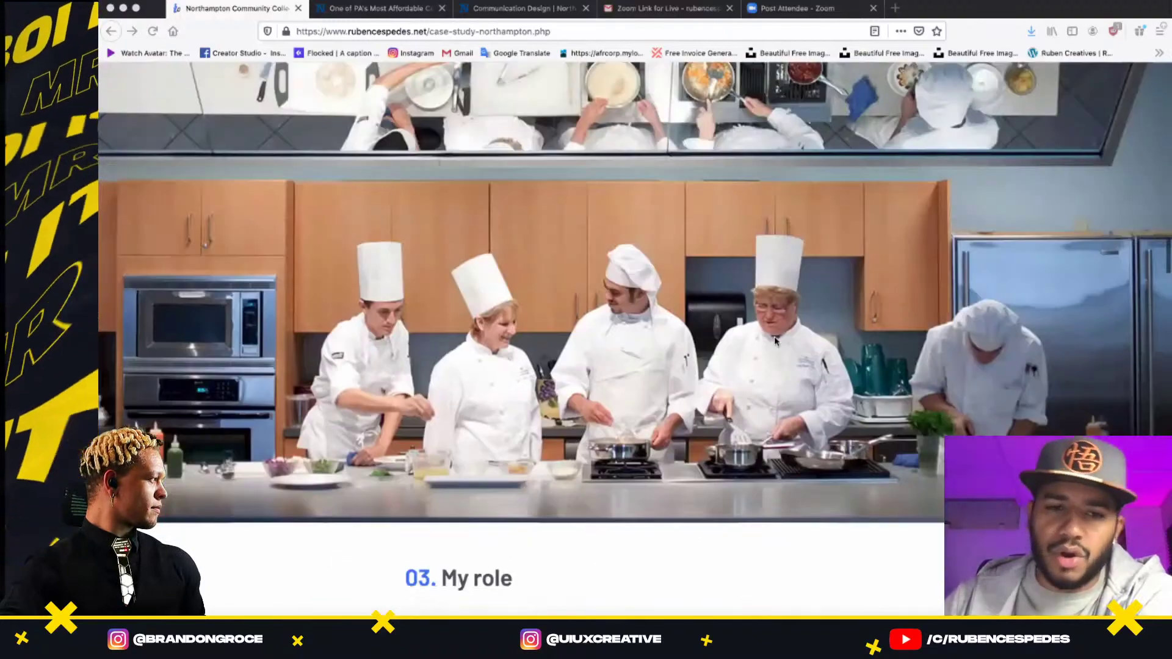
{"action": "scroll", "coordinate": [774, 340], "scroll_direction": "down", "scroll_amount": 9}
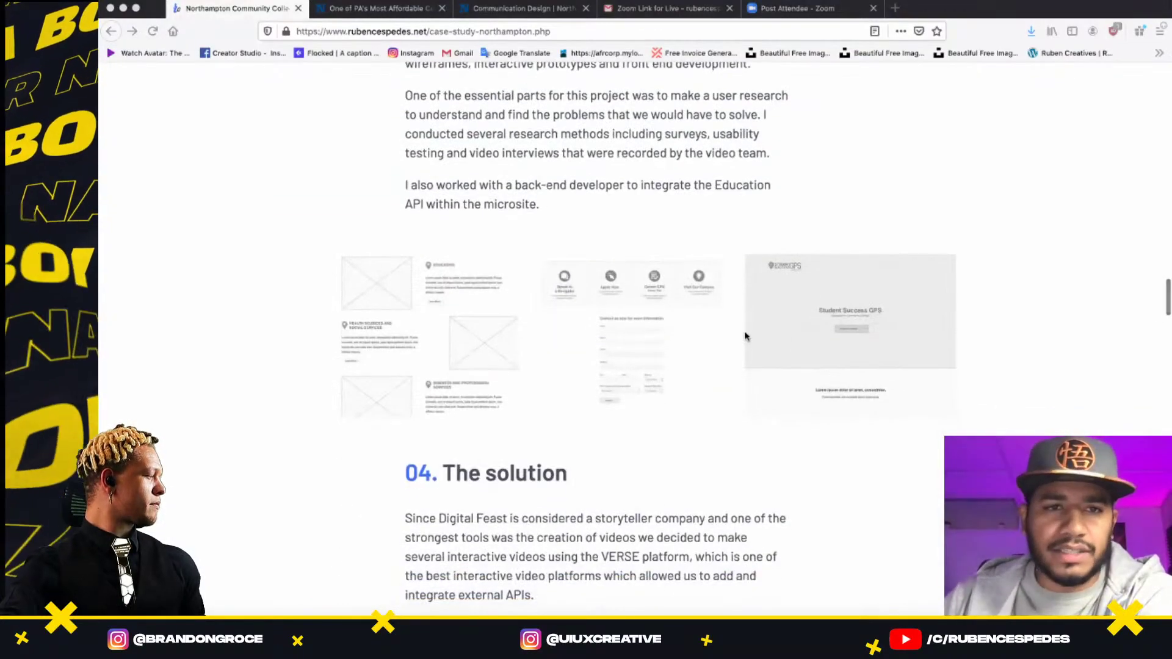
{"action": "scroll", "coordinate": [787, 339], "scroll_direction": "down", "scroll_amount": 5}
{"action": "scroll", "coordinate": [753, 332], "scroll_direction": "down", "scroll_amount": 6}
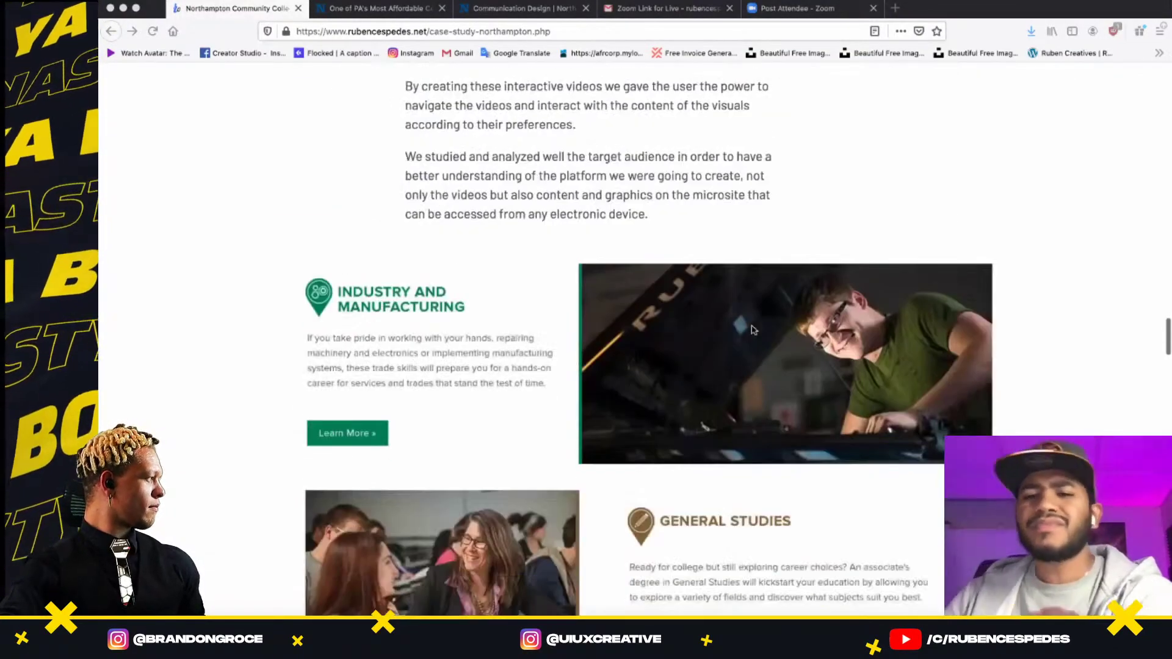
{"action": "scroll", "coordinate": [756, 333], "scroll_direction": "down", "scroll_amount": 7}
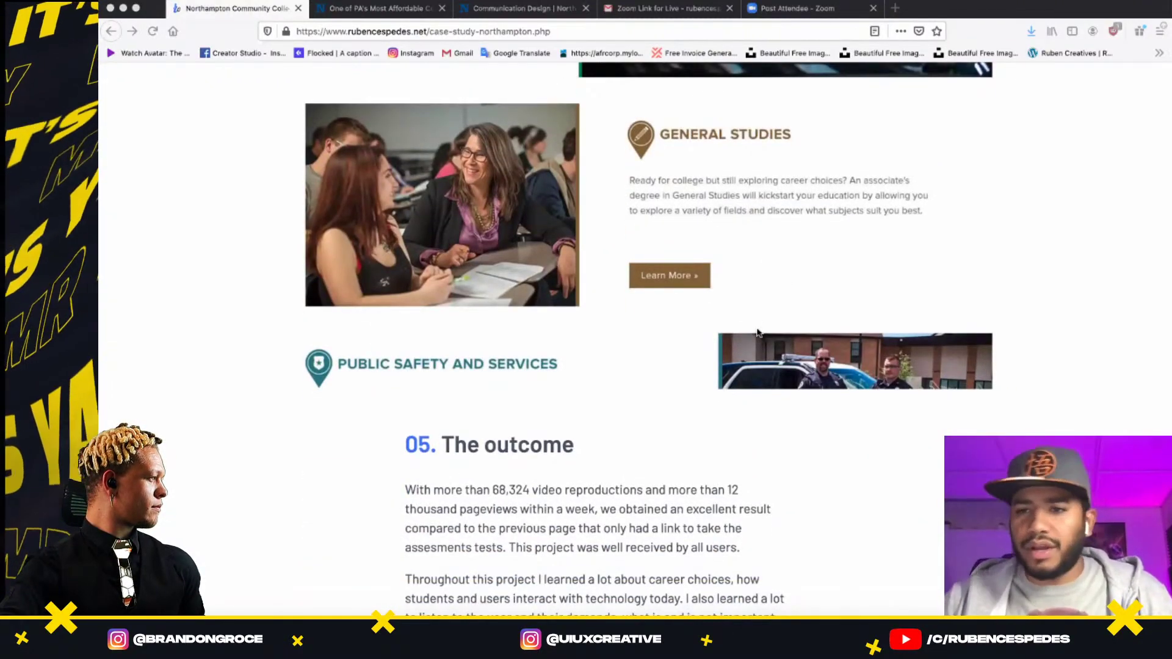
{"action": "scroll", "coordinate": [763, 356], "scroll_direction": "down", "scroll_amount": 6}
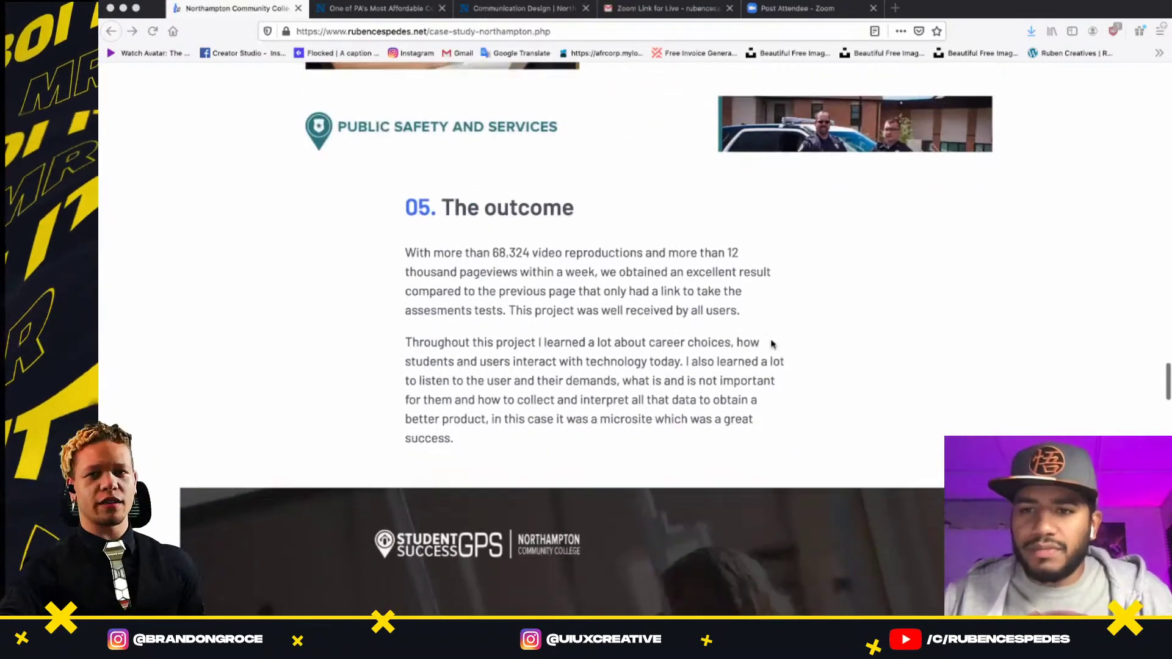
{"action": "scroll", "coordinate": [777, 342], "scroll_direction": "down", "scroll_amount": 1}
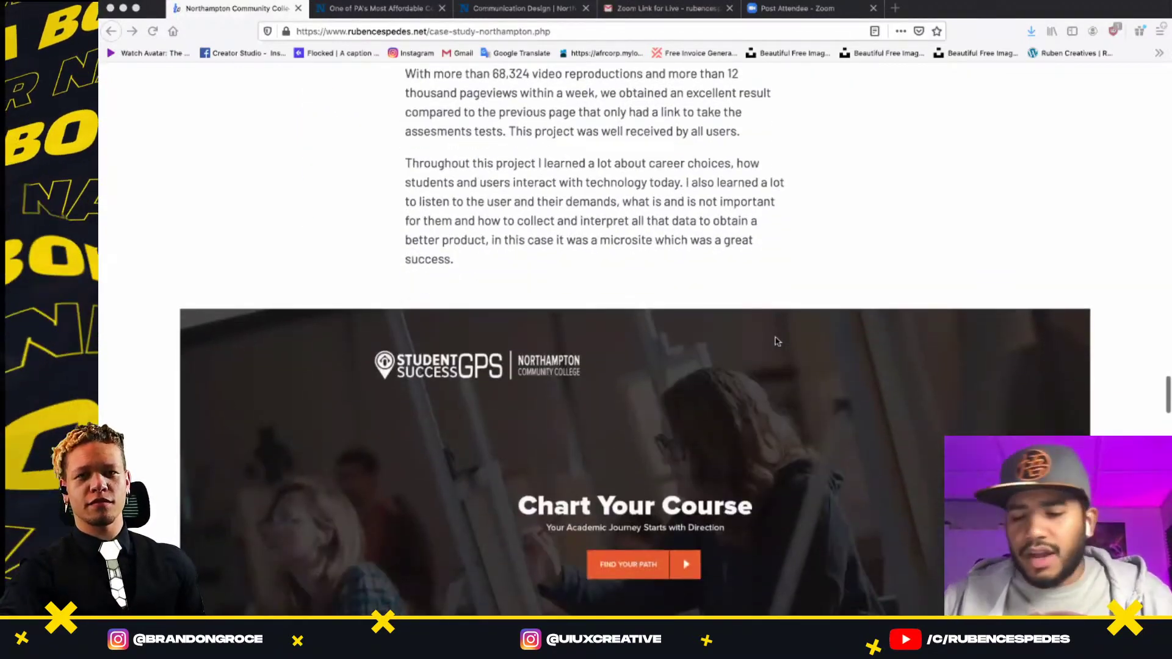
- Examine the full Student Success GPS microsite mockup, from the Chart Your Course banner through the program sections to the contact form and footer
{"action": "scroll", "coordinate": [777, 341], "scroll_direction": "down", "scroll_amount": 5}
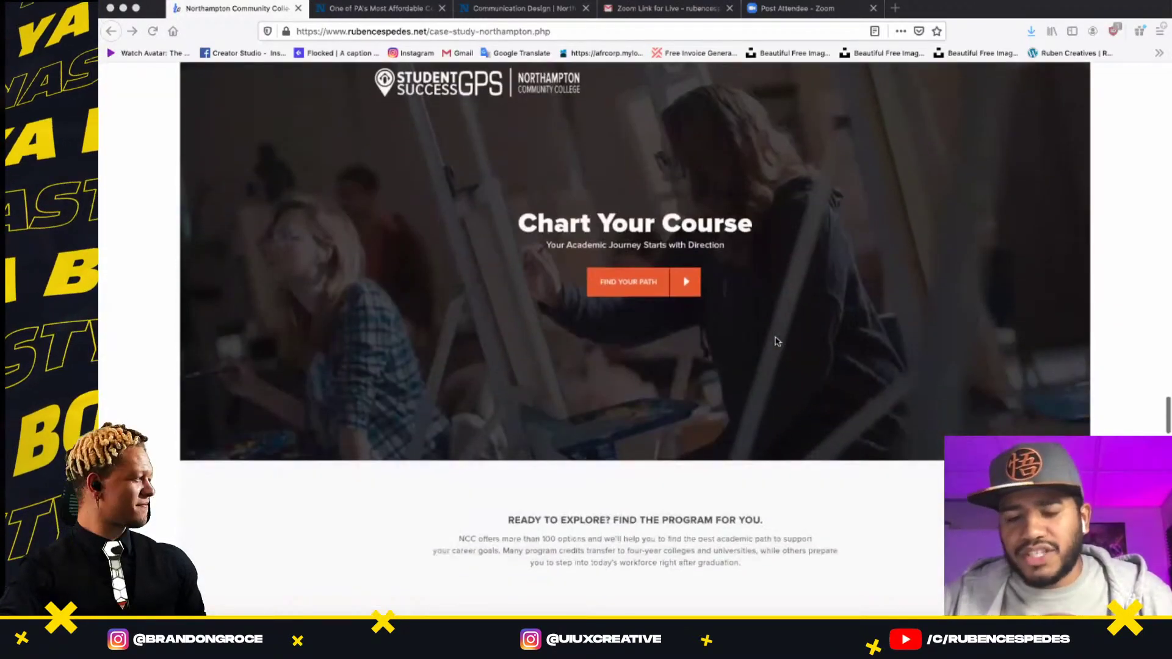
{"action": "scroll", "coordinate": [777, 342], "scroll_direction": "down", "scroll_amount": 1}
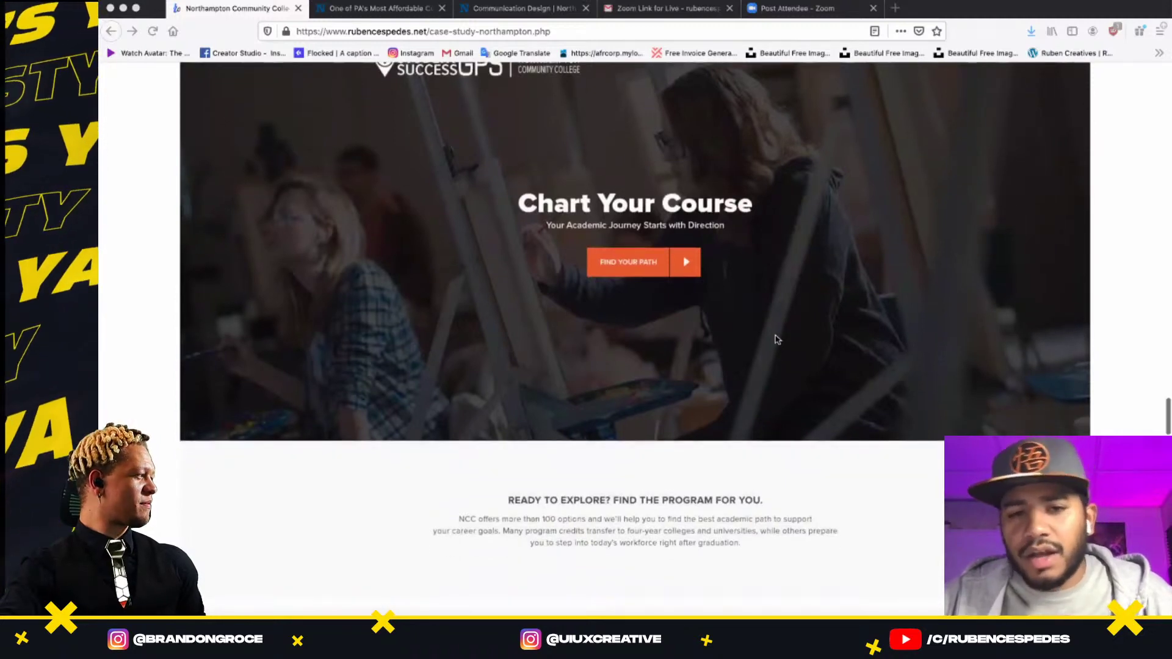
{"action": "scroll", "coordinate": [777, 340], "scroll_direction": "down", "scroll_amount": 2}
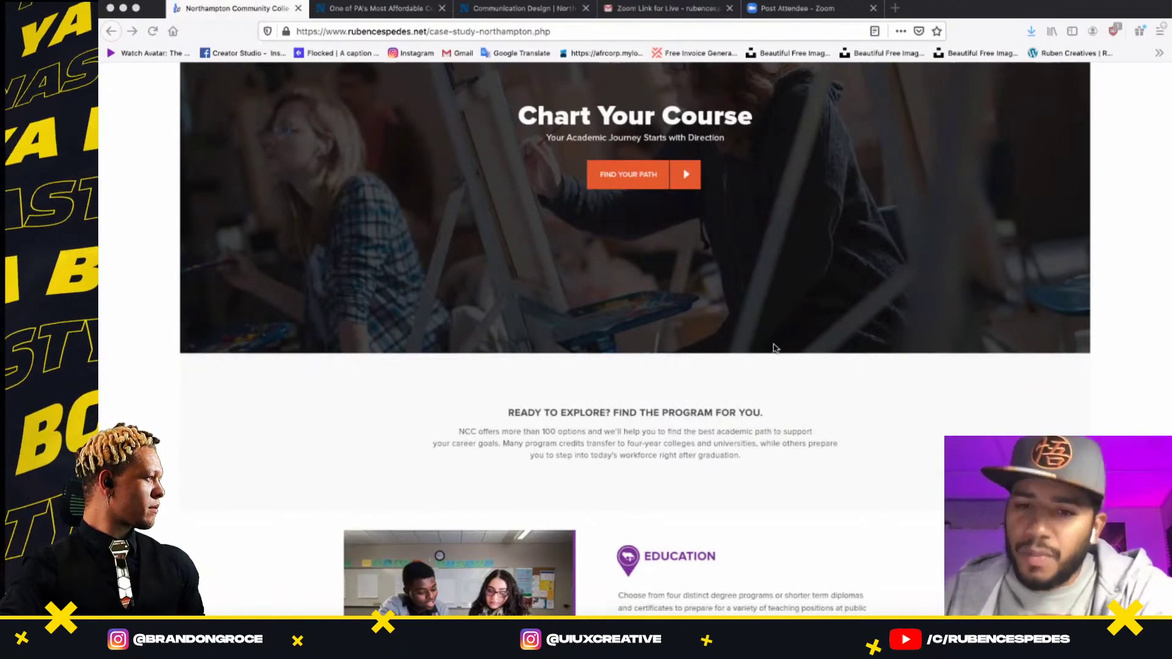
{"action": "scroll", "coordinate": [778, 345], "scroll_direction": "up", "scroll_amount": 2}
{"action": "scroll", "coordinate": [777, 345], "scroll_direction": "down", "scroll_amount": 6}
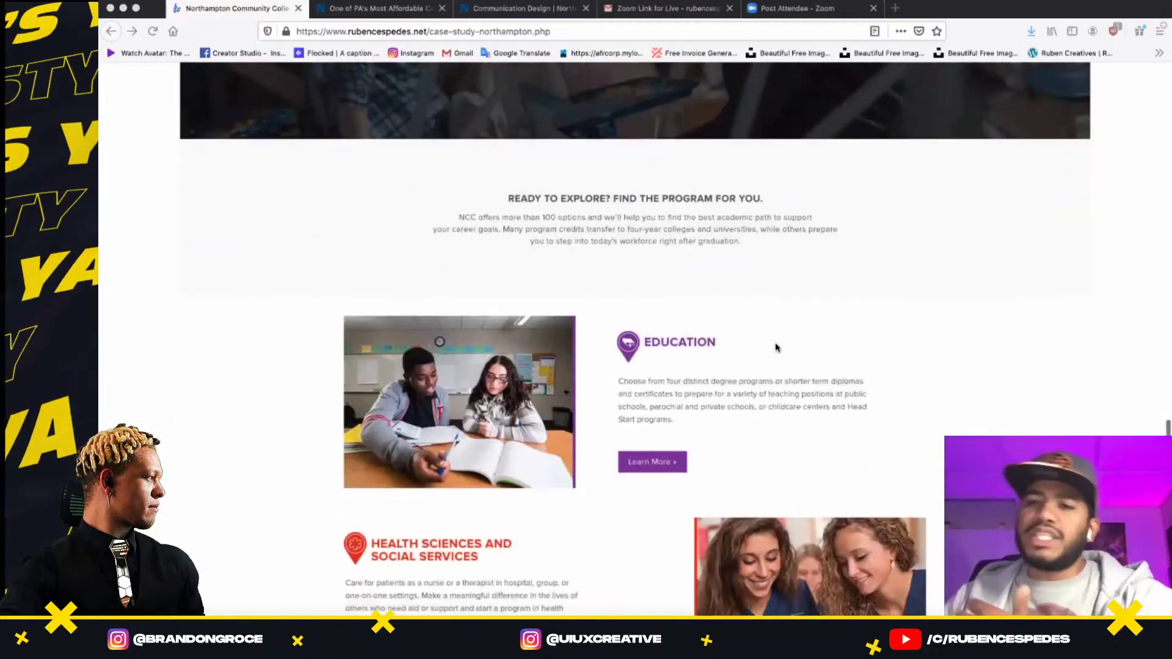
{"action": "scroll", "coordinate": [807, 359], "scroll_direction": "down", "scroll_amount": 4}
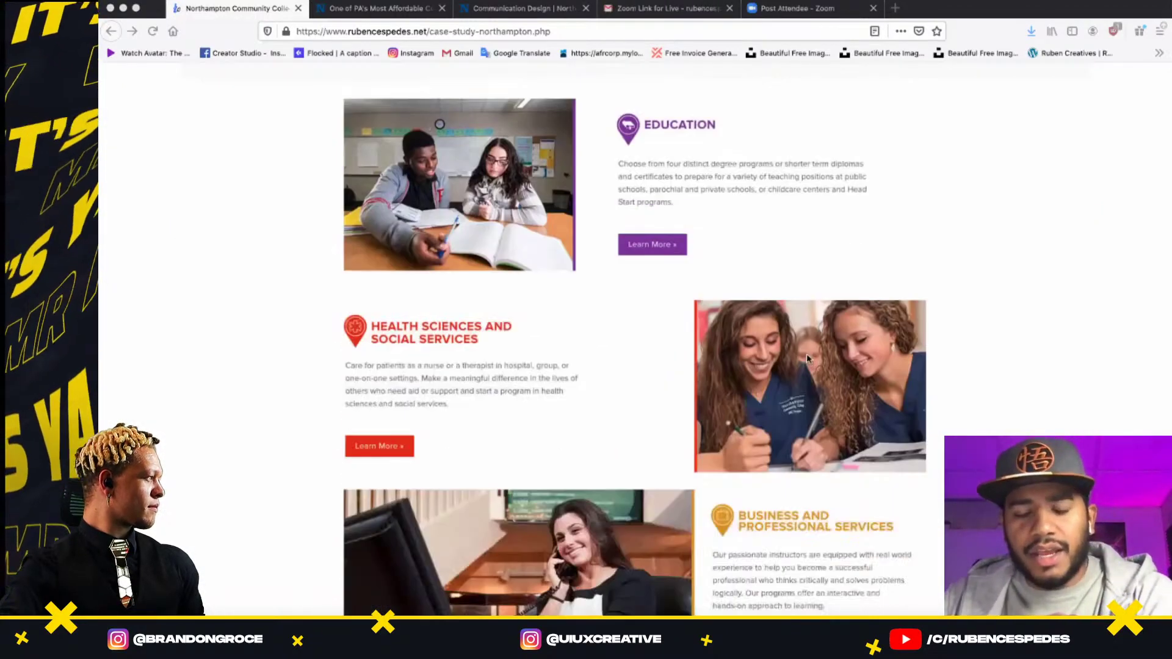
{"action": "scroll", "coordinate": [808, 359], "scroll_direction": "down", "scroll_amount": 9}
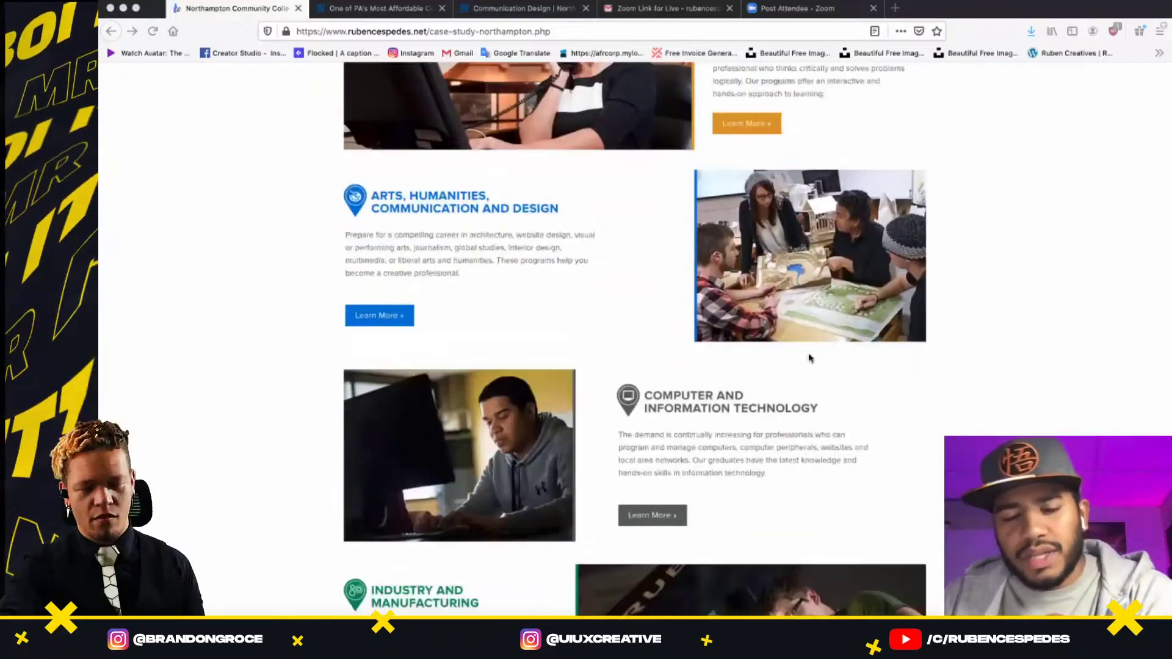
{"action": "scroll", "coordinate": [810, 358], "scroll_direction": "down", "scroll_amount": 10}
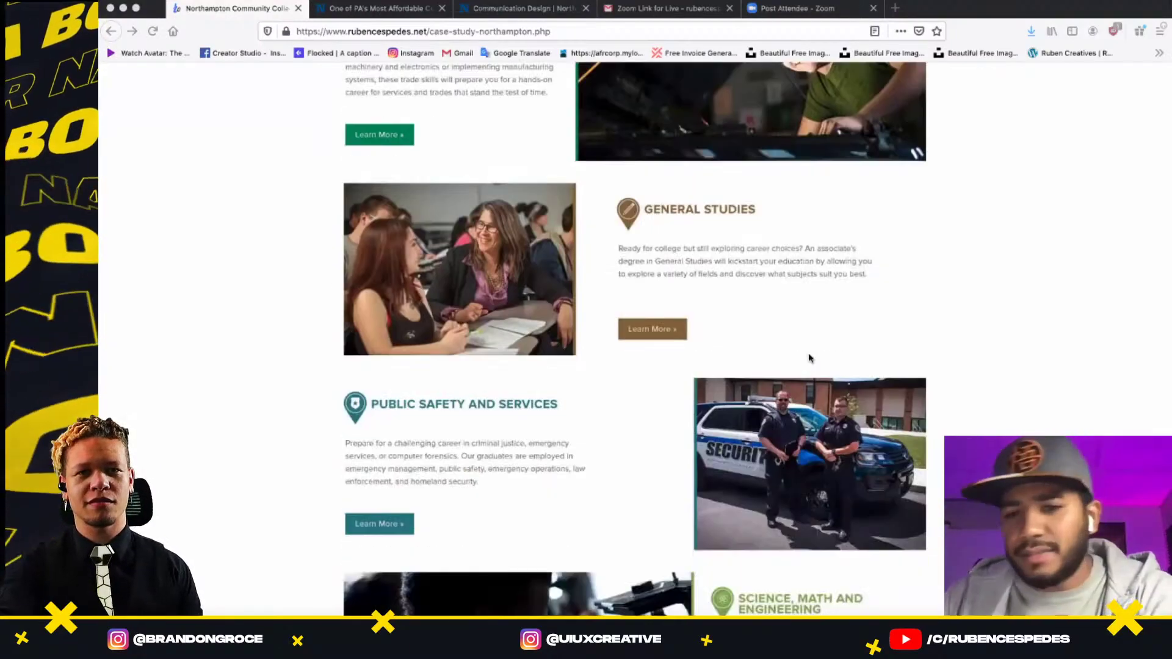
{"action": "scroll", "coordinate": [810, 358], "scroll_direction": "down", "scroll_amount": 5}
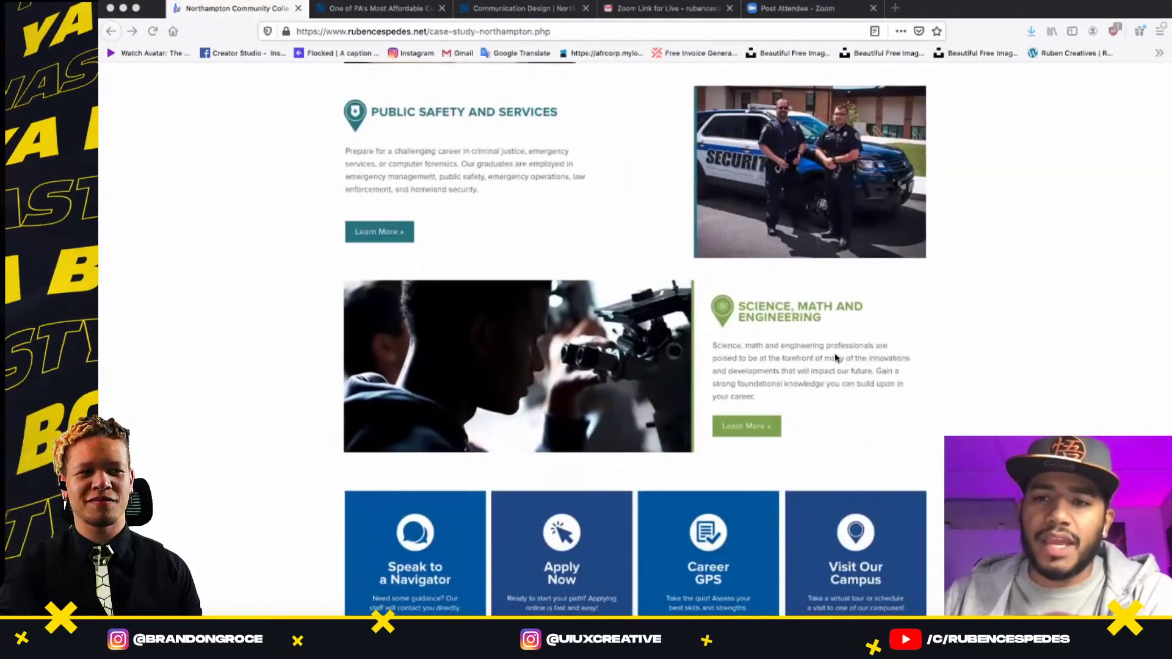
{"action": "scroll", "coordinate": [837, 358], "scroll_direction": "down", "scroll_amount": 8}
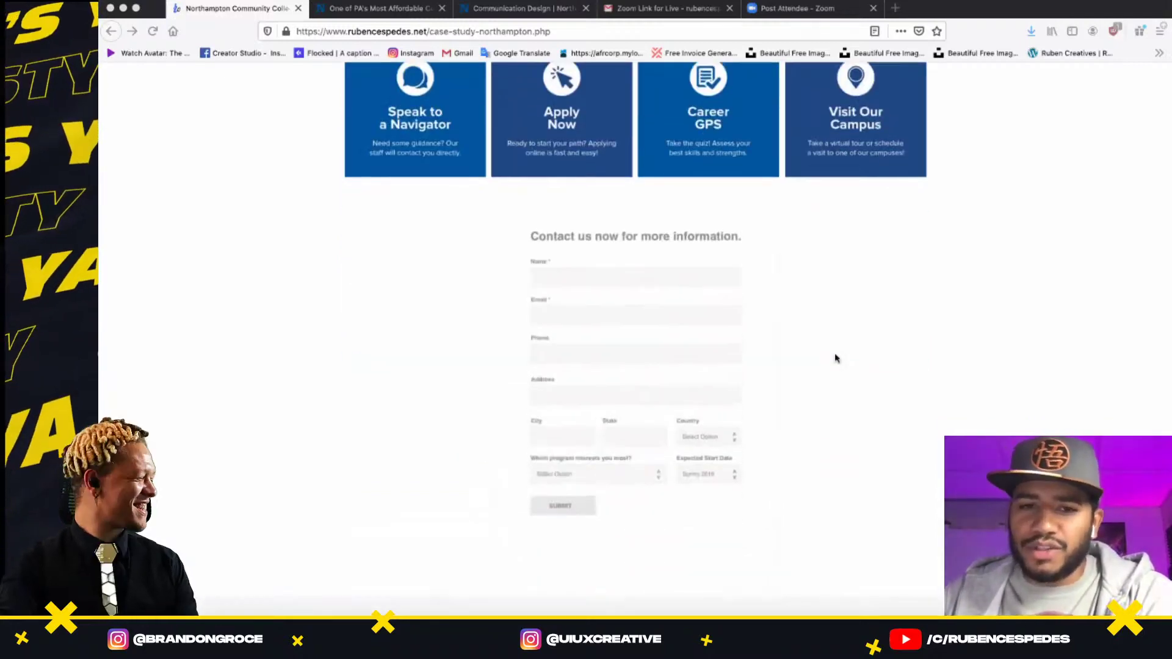
{"action": "scroll", "coordinate": [837, 358], "scroll_direction": "down", "scroll_amount": 1}
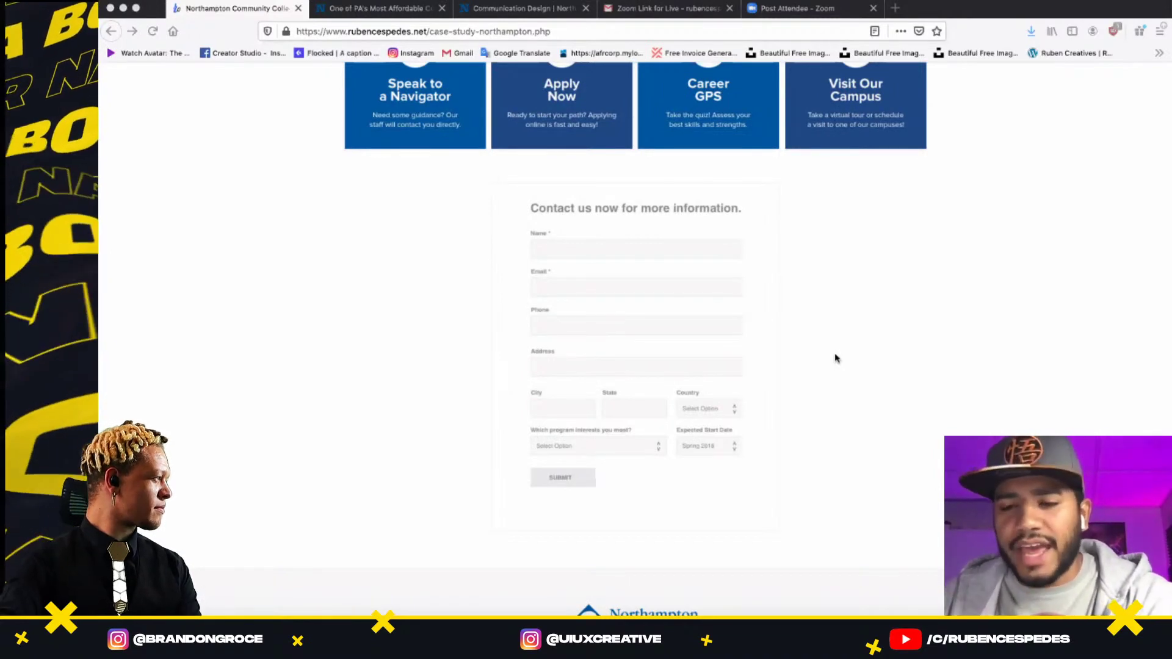
{"action": "scroll", "coordinate": [902, 401], "scroll_direction": "down", "scroll_amount": 3}
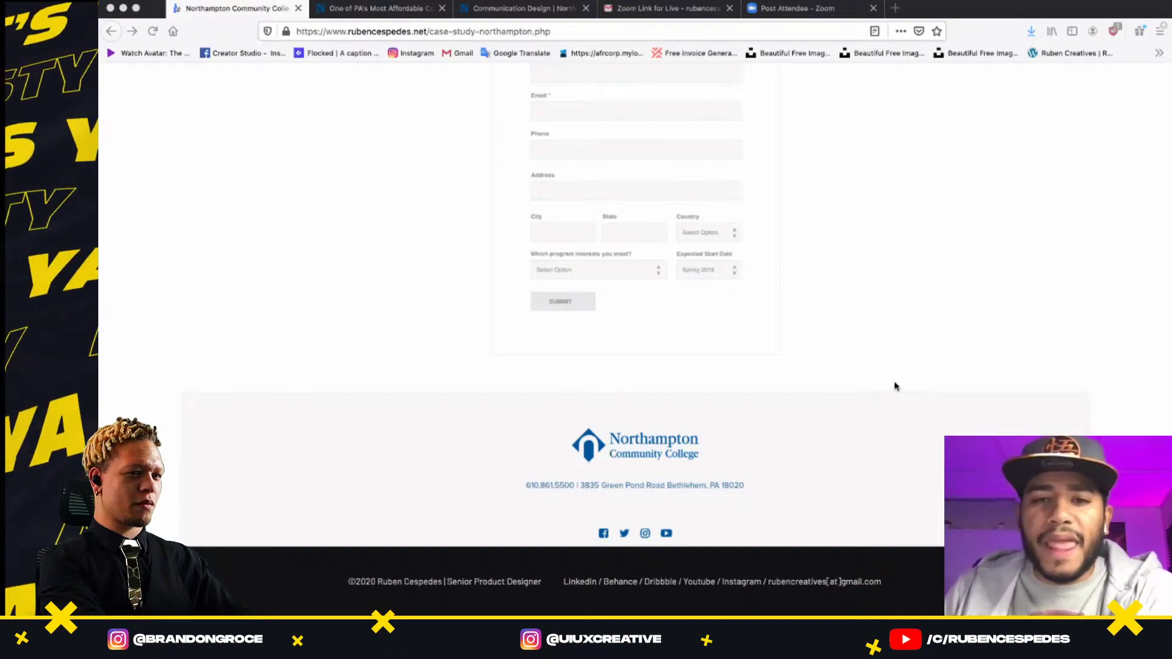
- Go back up the microsite mockup through its program sections and examine the Chart Your Course banner
{"action": "scroll", "coordinate": [895, 385], "scroll_direction": "up", "scroll_amount": 15}
{"action": "scroll", "coordinate": [915, 391], "scroll_direction": "up", "scroll_amount": 15}
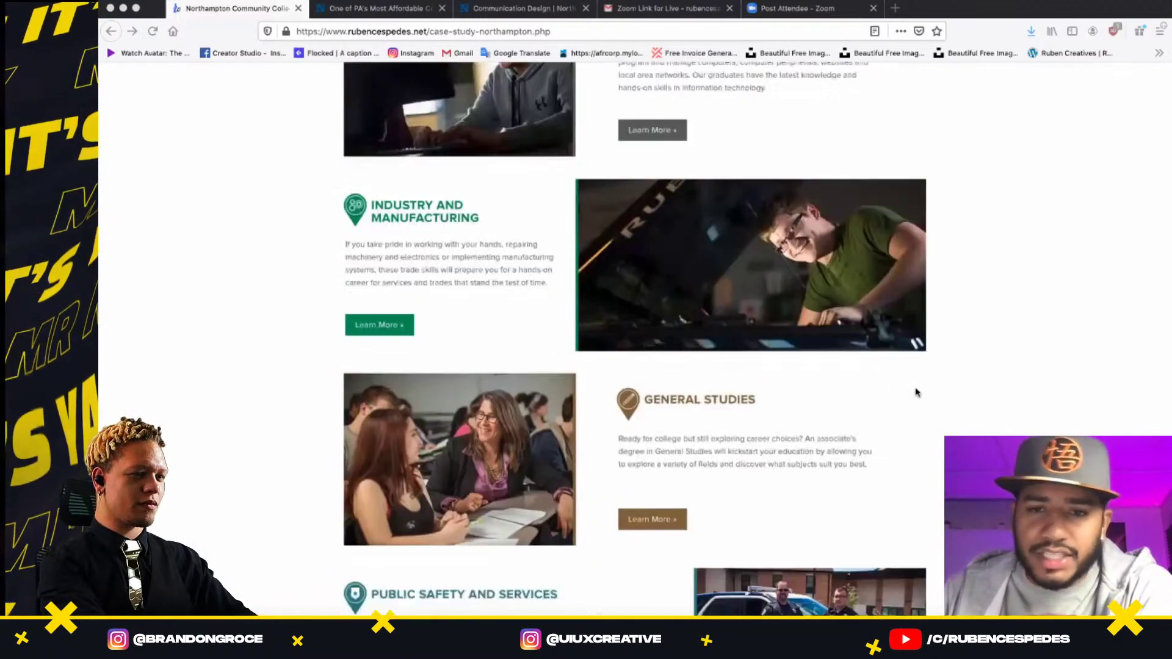
{"action": "scroll", "coordinate": [916, 391], "scroll_direction": "up", "scroll_amount": 15}
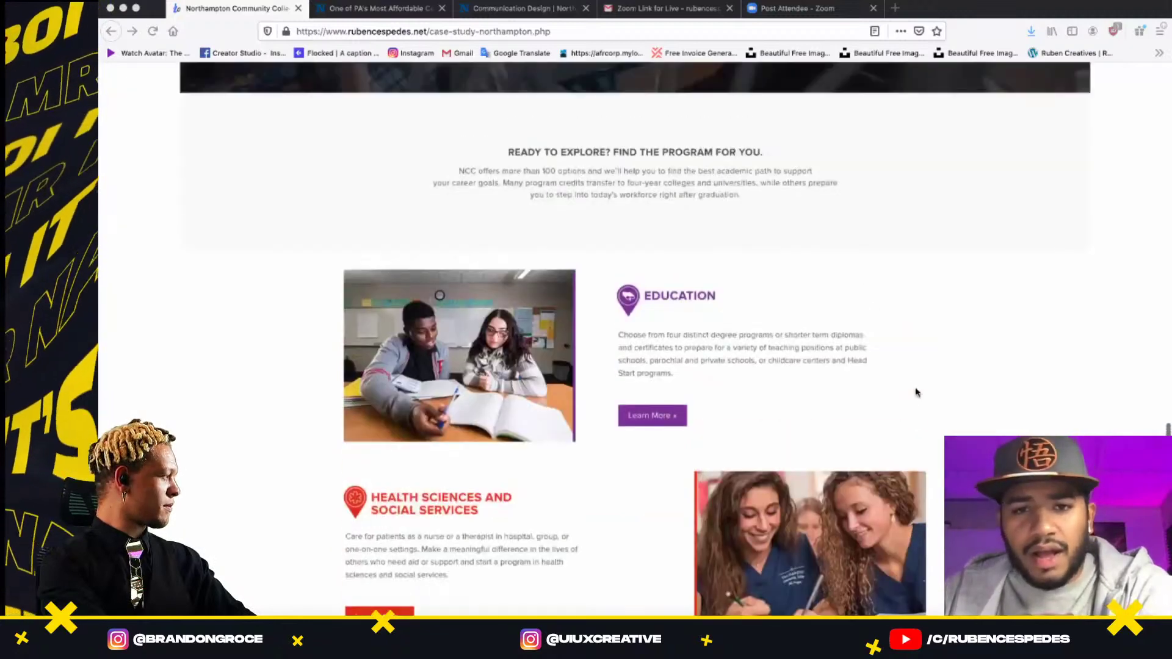
{"action": "scroll", "coordinate": [918, 392], "scroll_direction": "up", "scroll_amount": 3}
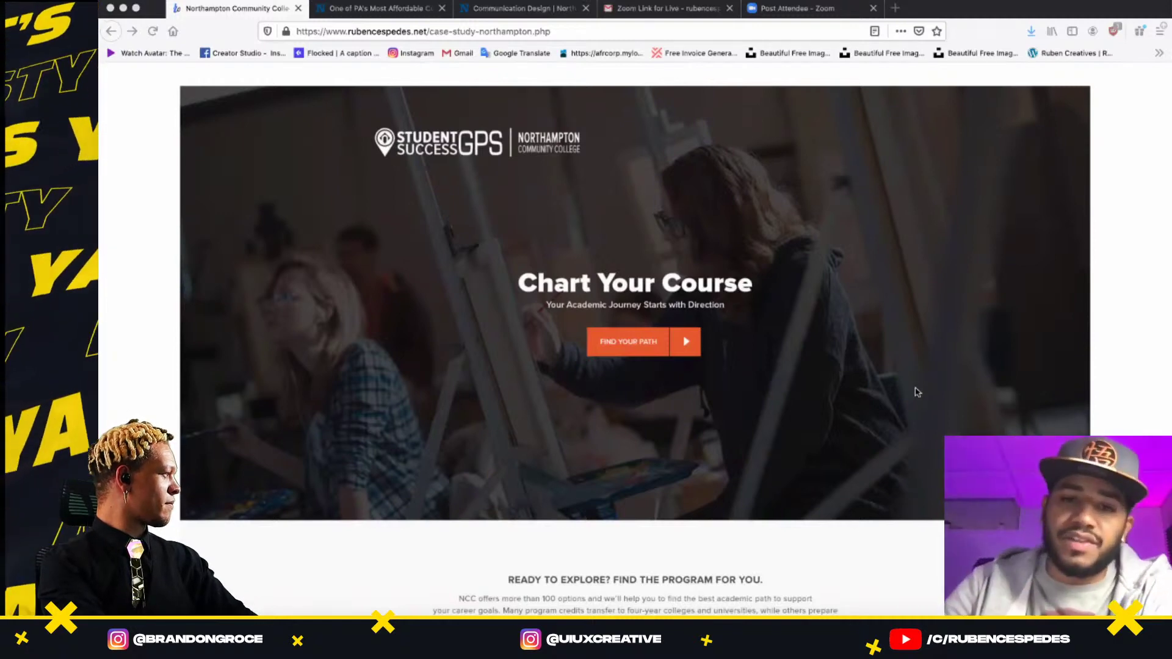
{"action": "scroll", "coordinate": [897, 410], "scroll_direction": "down", "scroll_amount": 2}
{"action": "scroll", "coordinate": [900, 411], "scroll_direction": "up", "scroll_amount": 1}
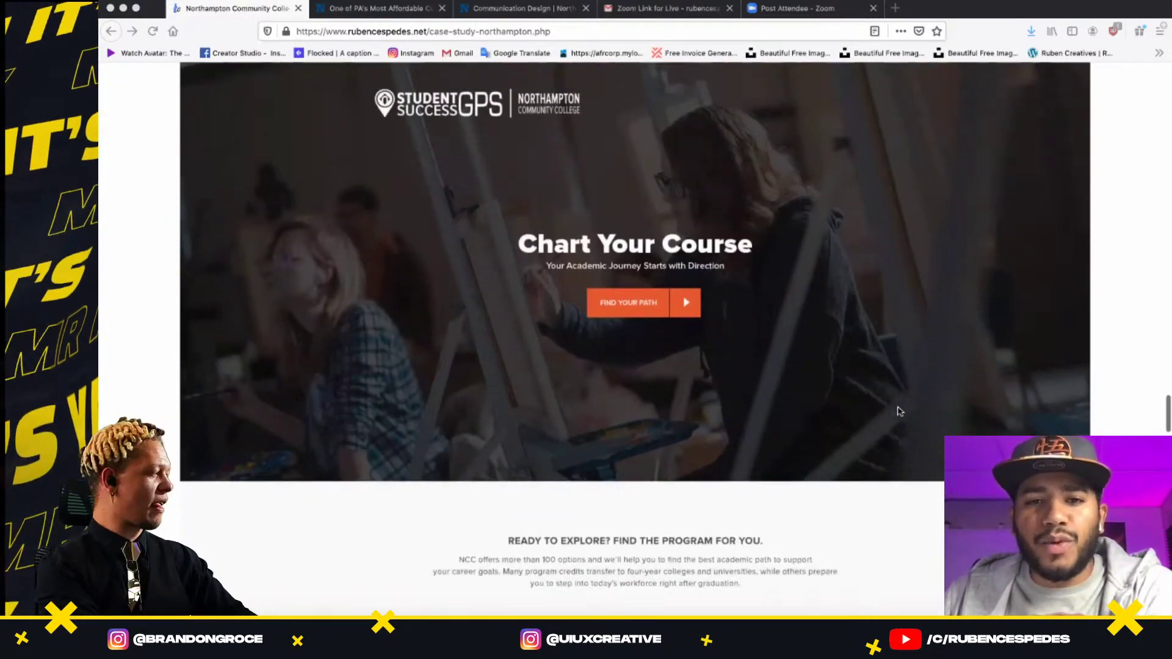
{"action": "scroll", "coordinate": [900, 412], "scroll_direction": "up", "scroll_amount": 3}
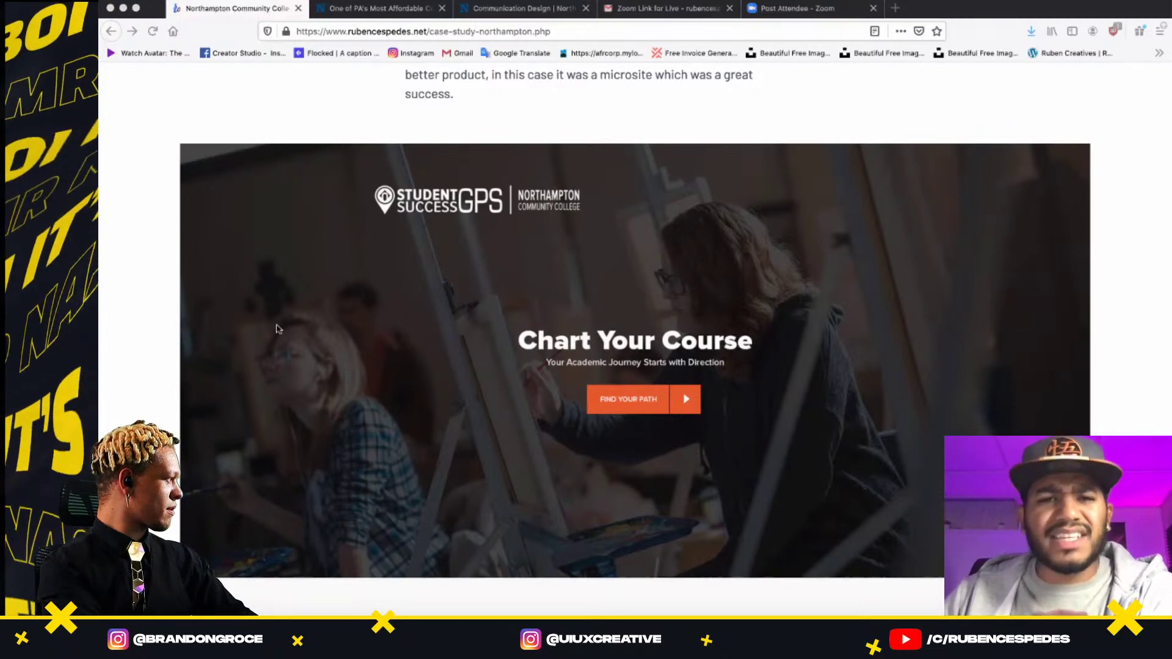
{"action": "scroll", "coordinate": [917, 312], "scroll_direction": "down", "scroll_amount": 3}
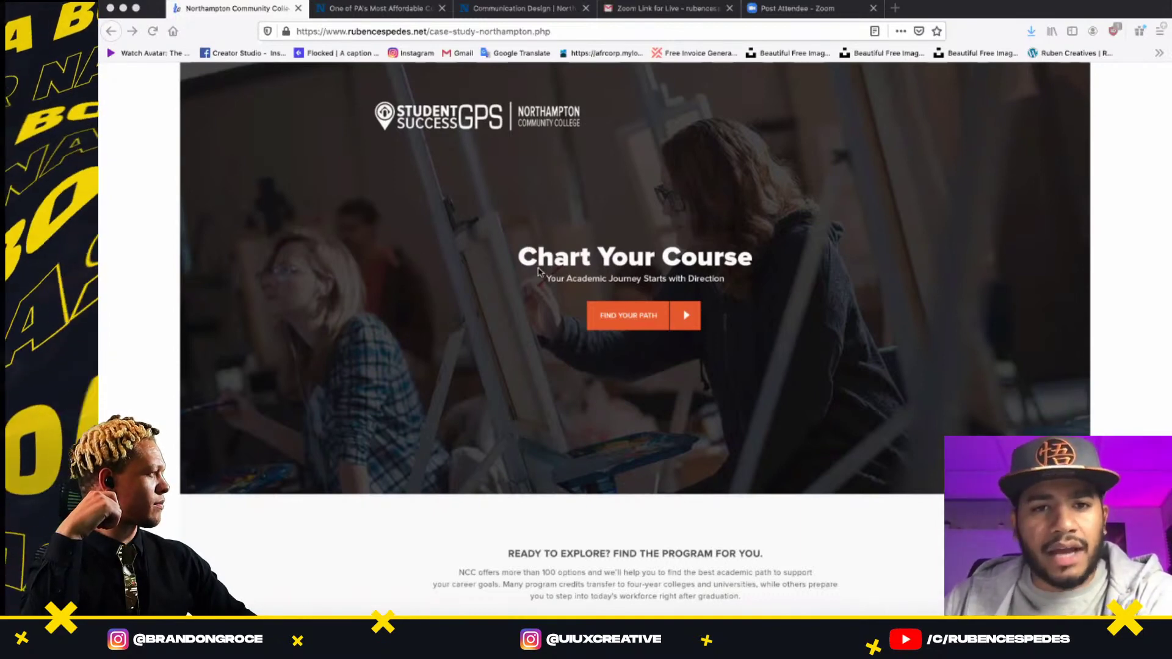
{"action": "scroll", "coordinate": [537, 270], "scroll_direction": "up", "scroll_amount": 3}
{"action": "scroll", "coordinate": [531, 271], "scroll_direction": "down", "scroll_amount": 1}
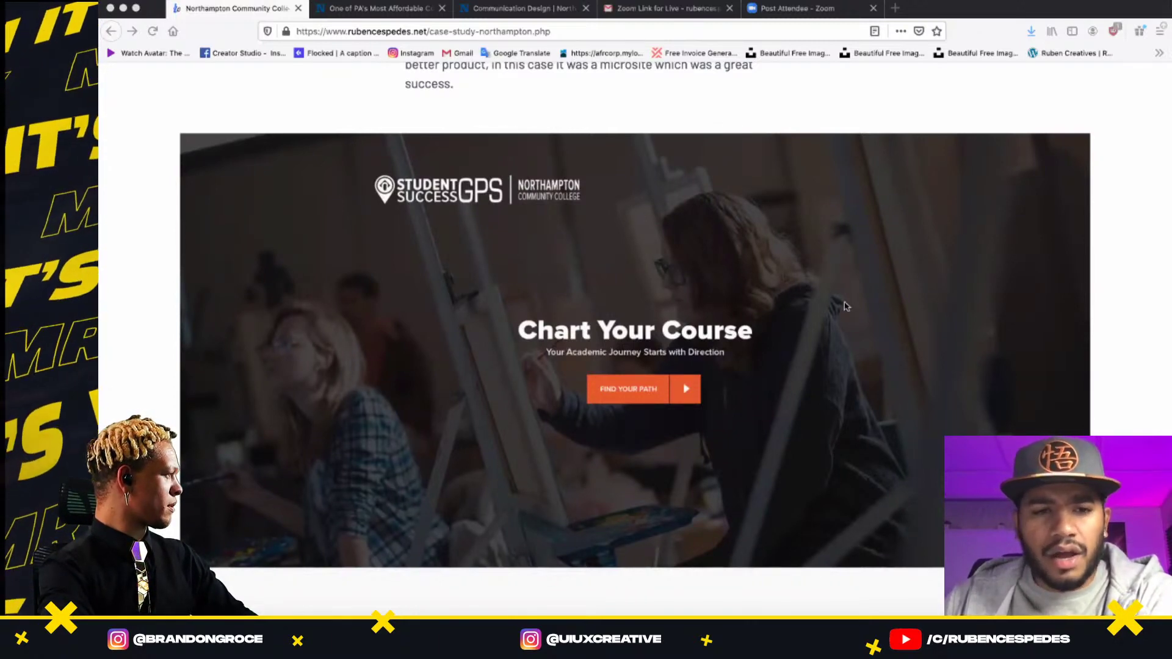
- Examine the mockup's Chart Your Course banner and the program sections beneath it, ending back at the banner
{"action": "scroll", "coordinate": [846, 306], "scroll_direction": "down", "scroll_amount": 1}
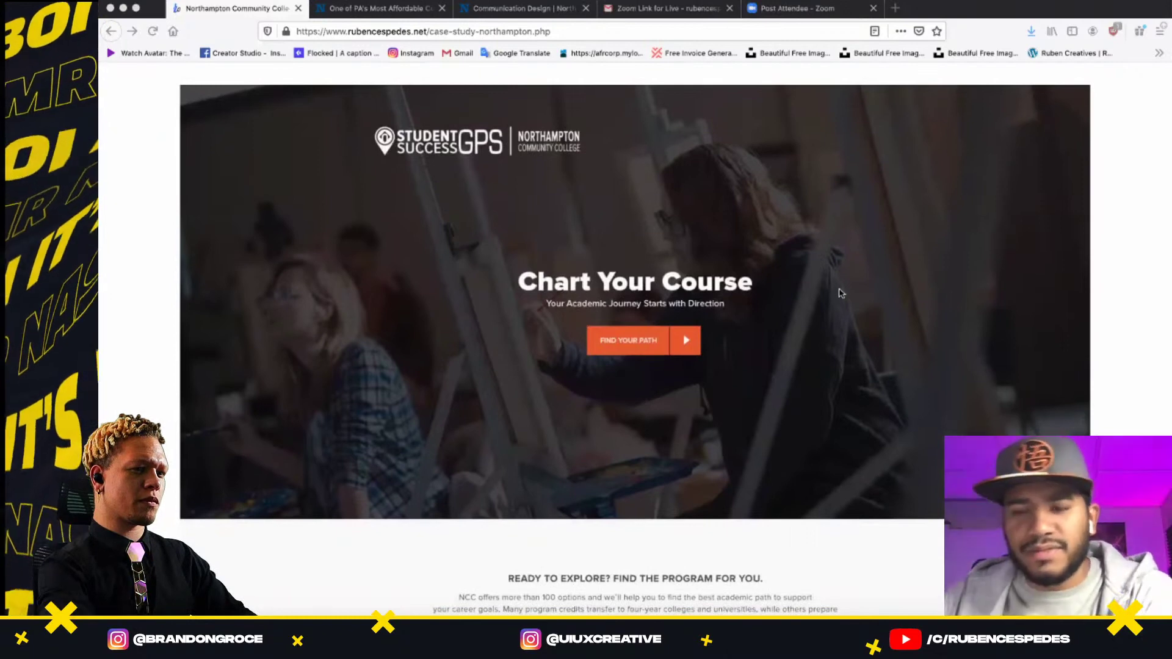
{"action": "scroll", "coordinate": [830, 281], "scroll_direction": "down", "scroll_amount": 1}
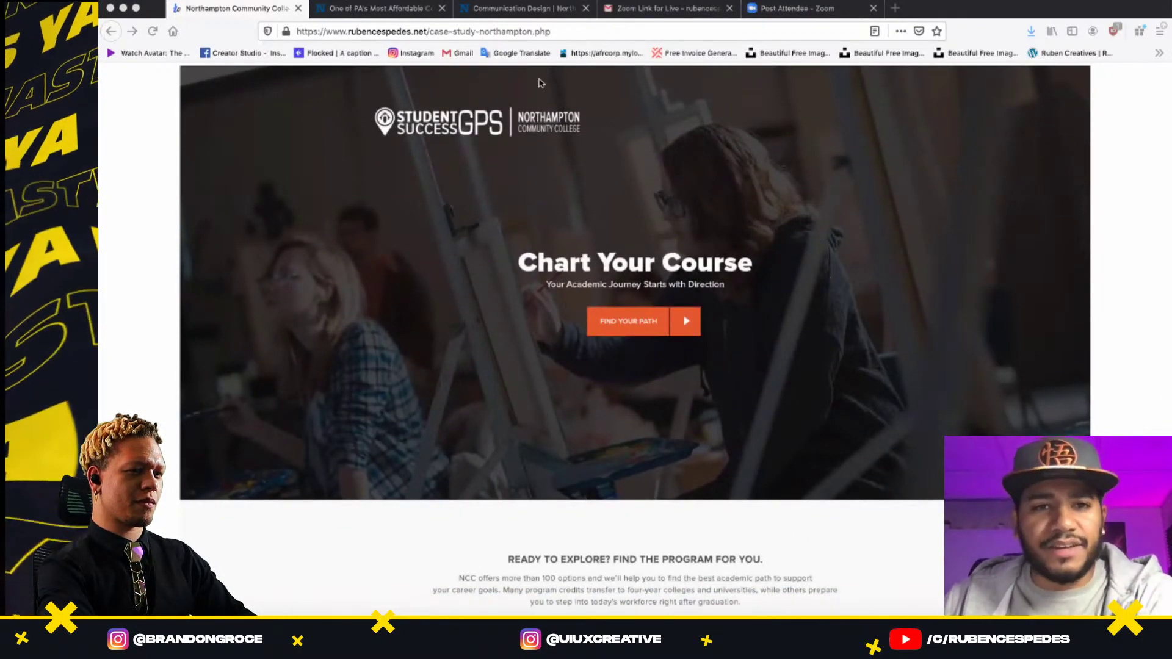
{"action": "scroll", "coordinate": [817, 295], "scroll_direction": "up", "scroll_amount": 1}
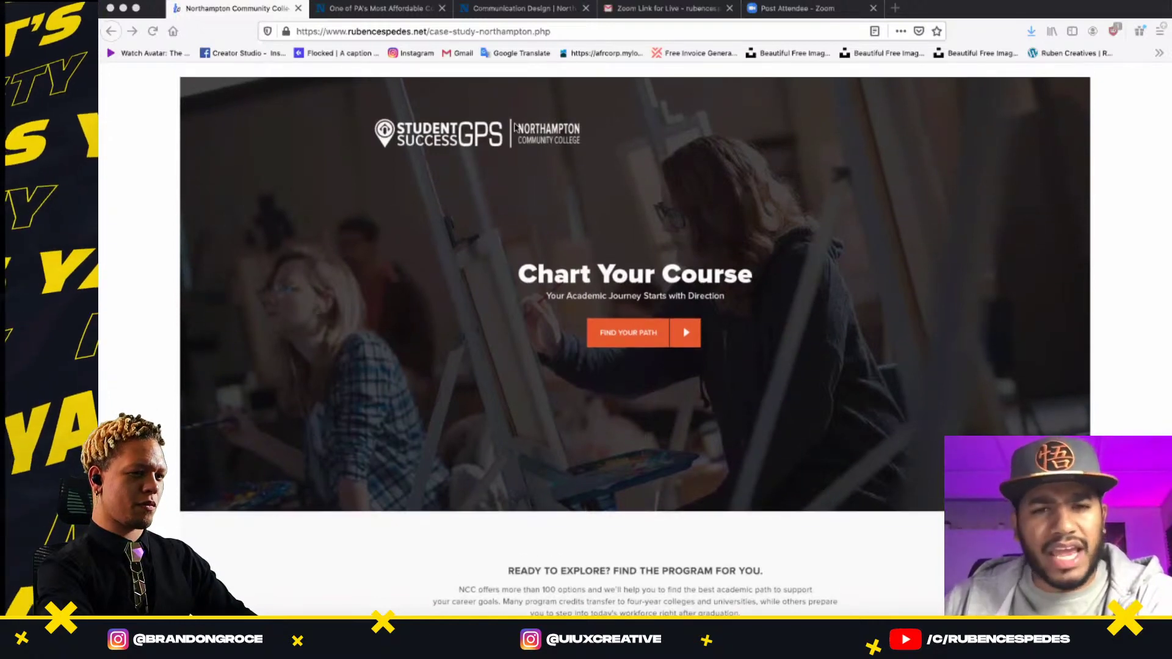
{"action": "scroll", "coordinate": [800, 298], "scroll_direction": "down", "scroll_amount": 7}
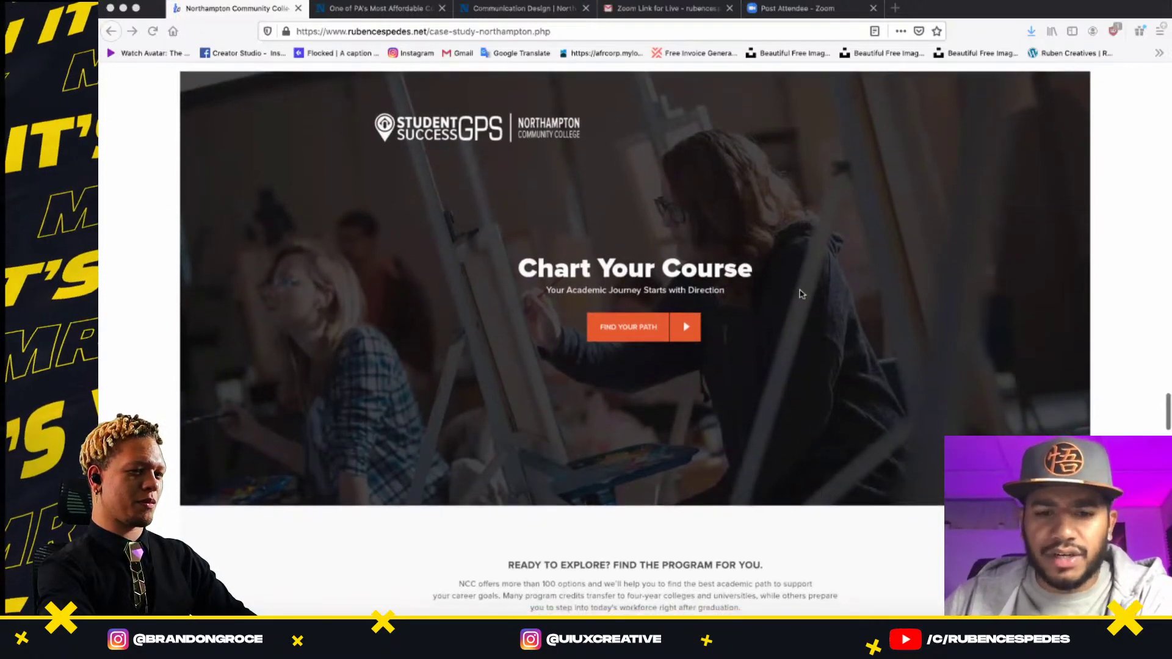
{"action": "scroll", "coordinate": [801, 295], "scroll_direction": "down", "scroll_amount": 3}
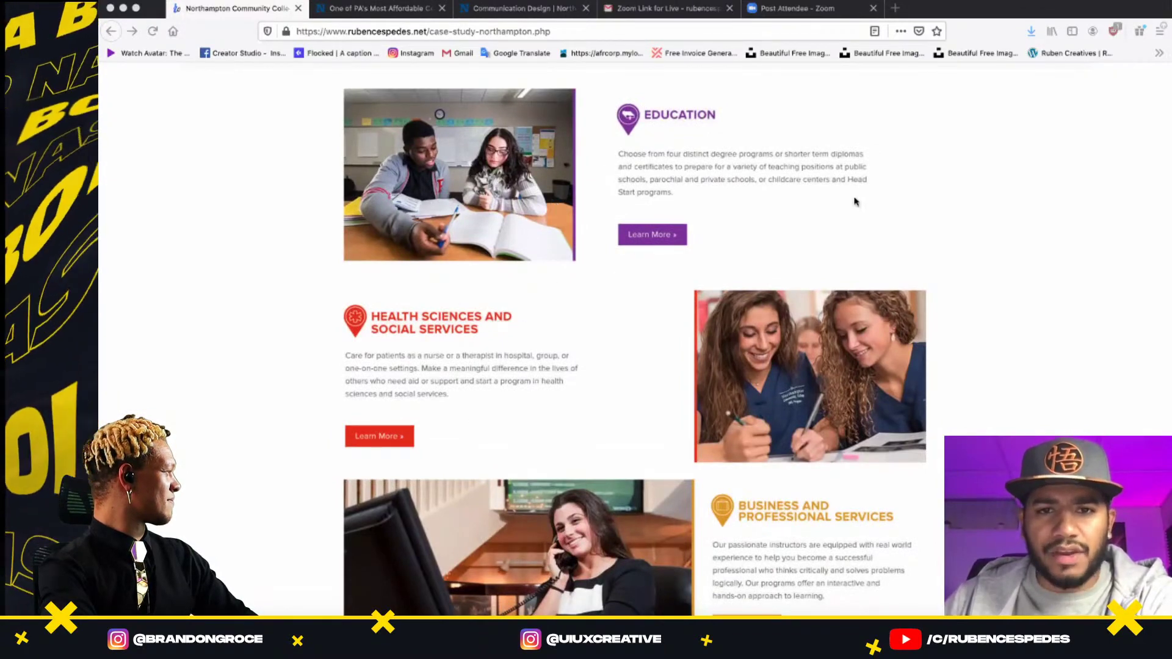
{"action": "scroll", "coordinate": [693, 351], "scroll_direction": "down", "scroll_amount": 1}
{"action": "scroll", "coordinate": [763, 403], "scroll_direction": "down", "scroll_amount": 3}
{"action": "scroll", "coordinate": [775, 413], "scroll_direction": "up", "scroll_amount": 13}
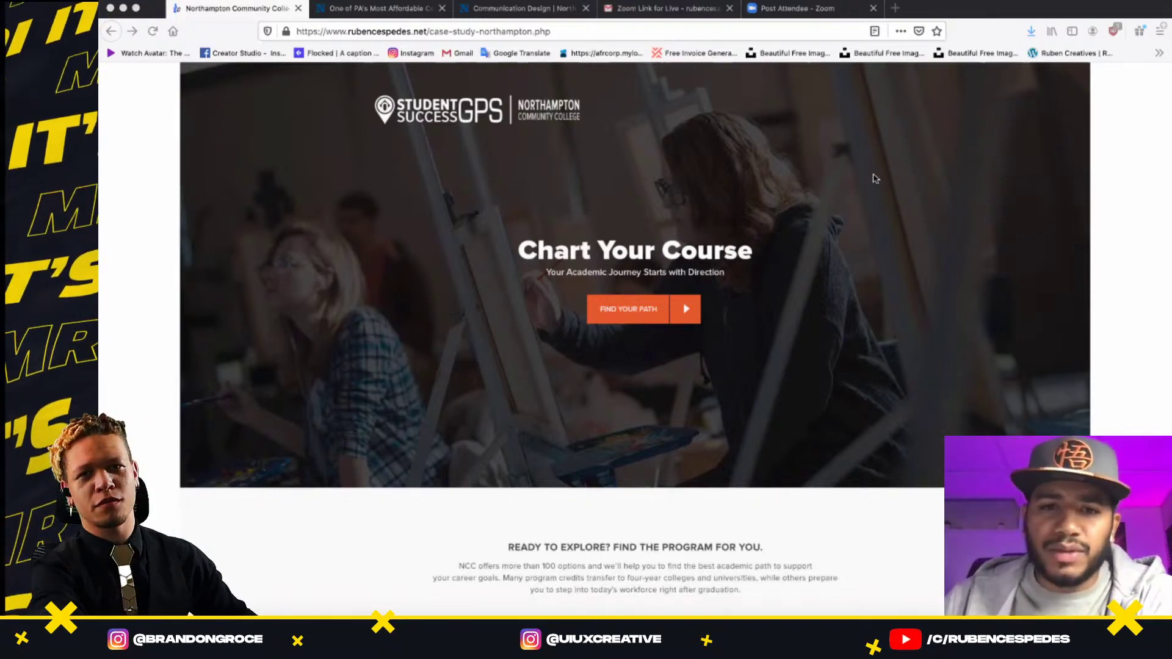
- Review the mockup's program sections from Education to Public Safety and Services, and return to the Chart Your Course banner
{"action": "scroll", "coordinate": [624, 265], "scroll_direction": "down", "scroll_amount": 5}
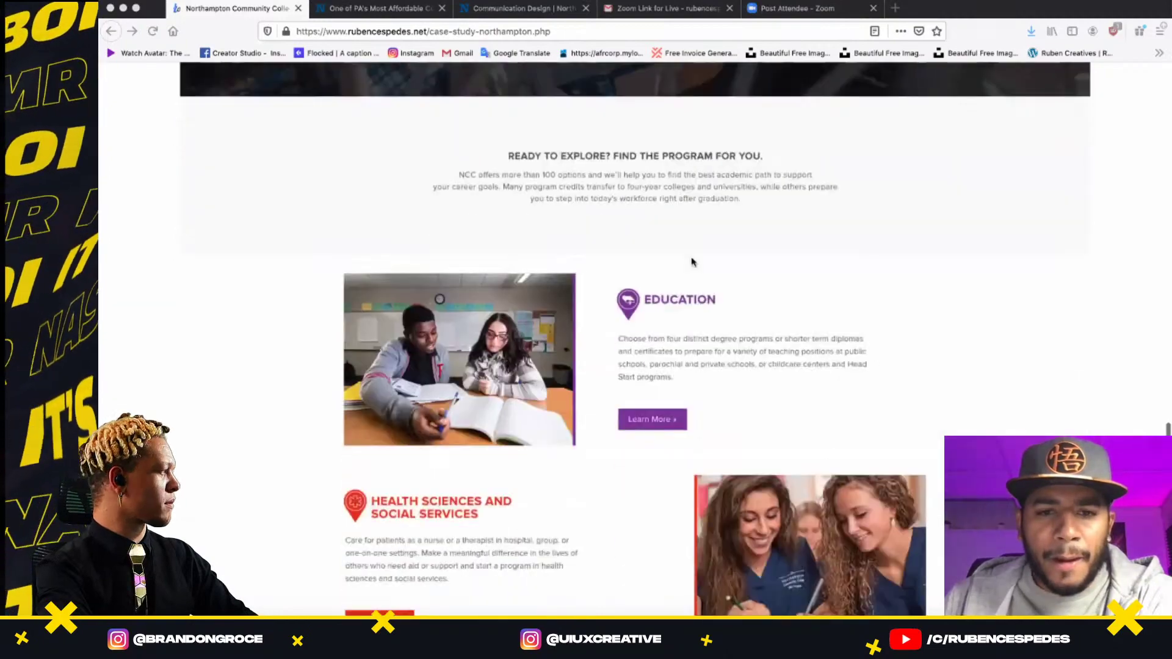
{"action": "scroll", "coordinate": [694, 259], "scroll_direction": "down", "scroll_amount": 3}
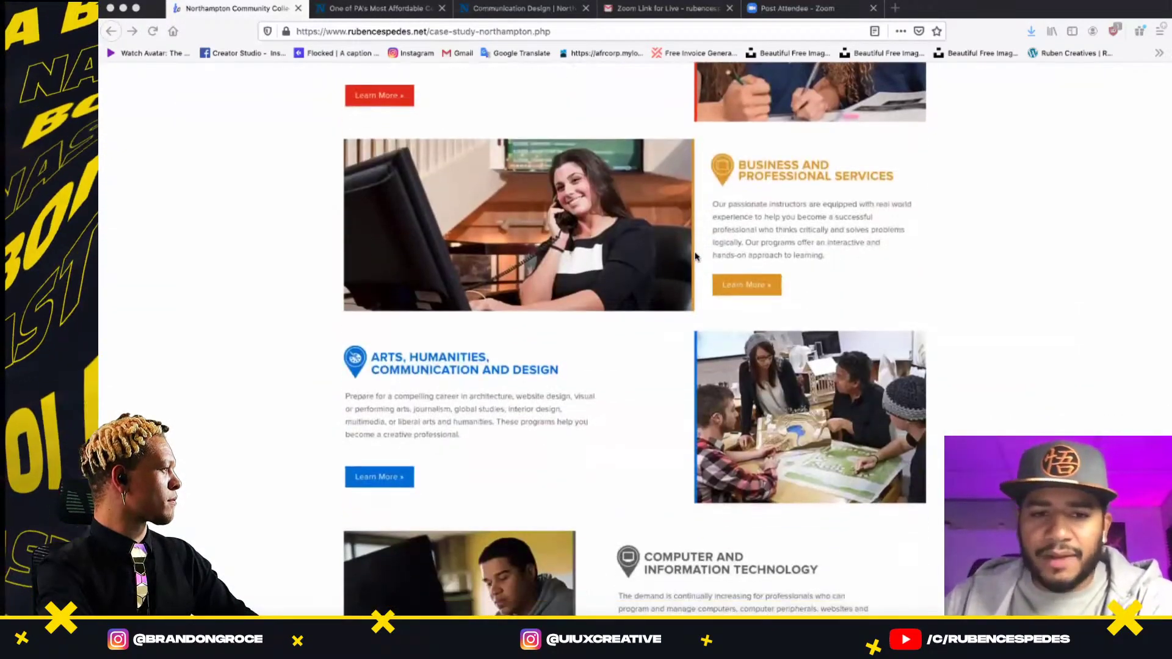
{"action": "scroll", "coordinate": [696, 256], "scroll_direction": "down", "scroll_amount": 6}
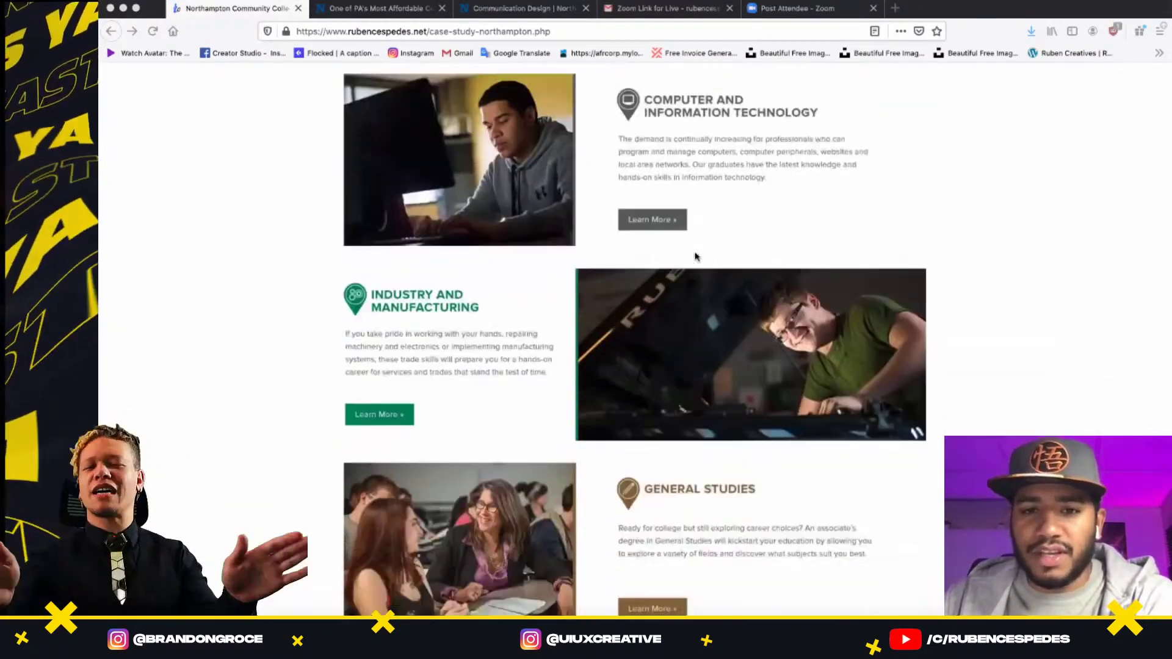
{"action": "scroll", "coordinate": [697, 257], "scroll_direction": "down", "scroll_amount": 2}
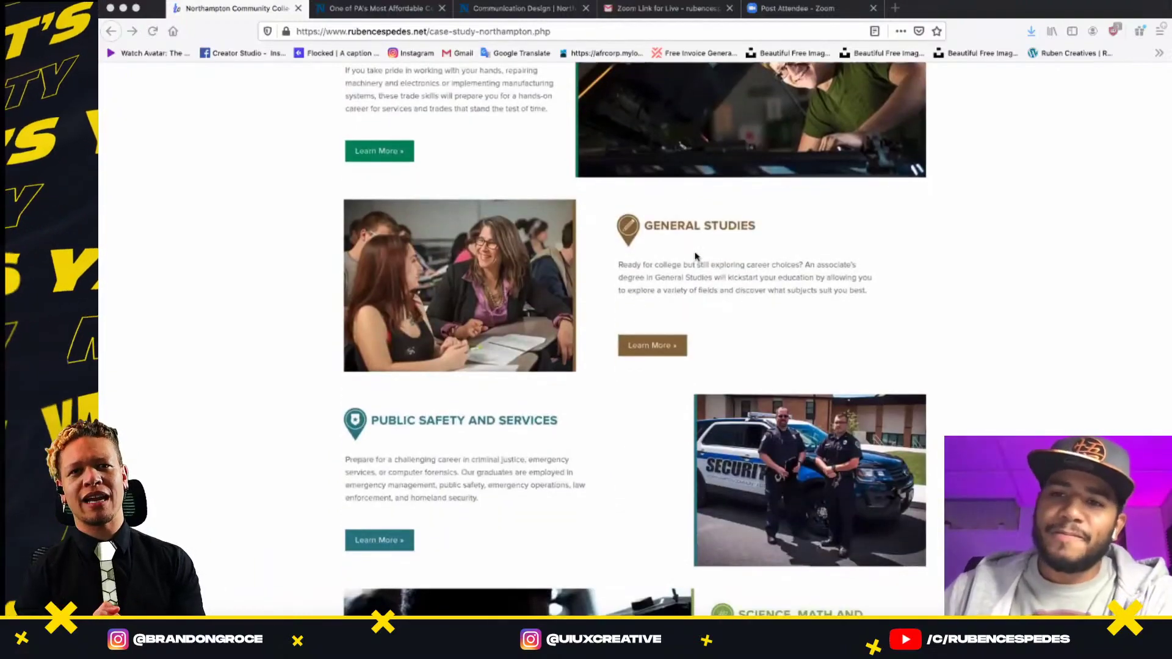
{"action": "scroll", "coordinate": [705, 277], "scroll_direction": "up", "scroll_amount": 7}
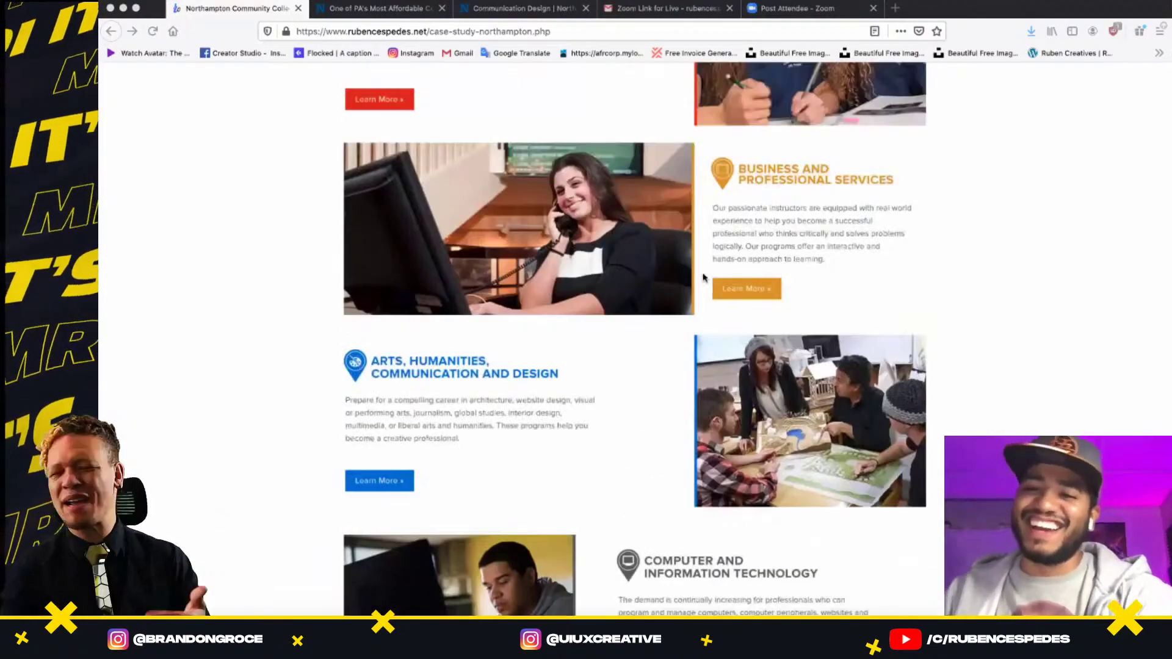
{"action": "scroll", "coordinate": [705, 278], "scroll_direction": "up", "scroll_amount": 10}
{"action": "scroll", "coordinate": [704, 278], "scroll_direction": "down", "scroll_amount": 4}
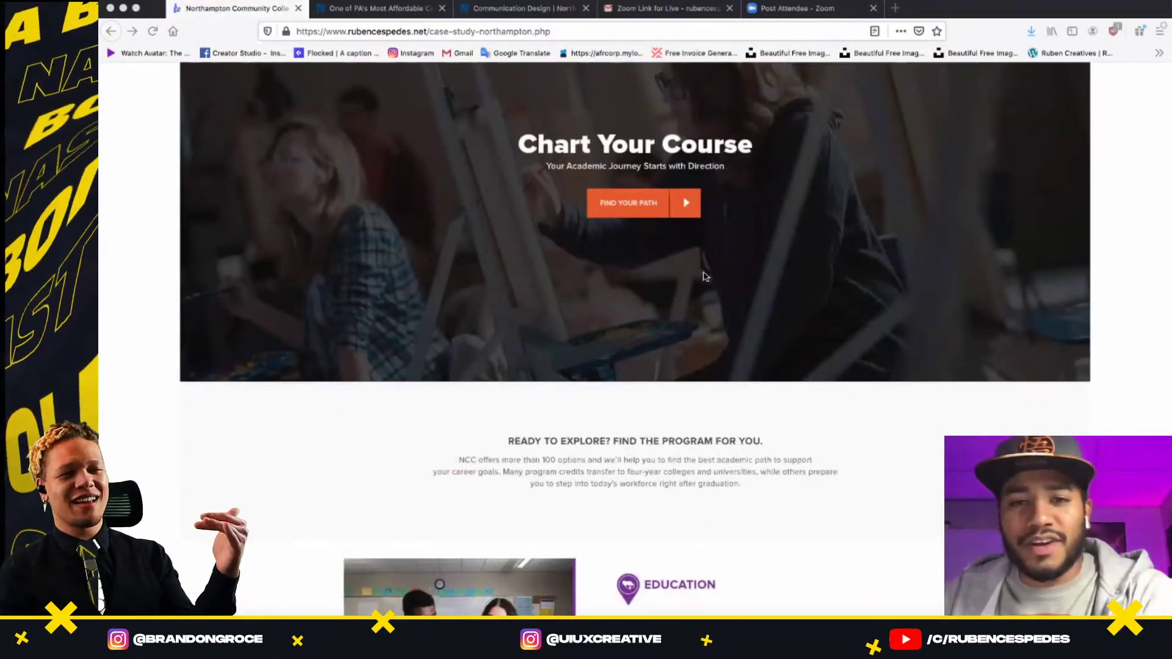
{"action": "scroll", "coordinate": [705, 277], "scroll_direction": "up", "scroll_amount": 3}
{"action": "scroll", "coordinate": [706, 274], "scroll_direction": "down", "scroll_amount": 4}
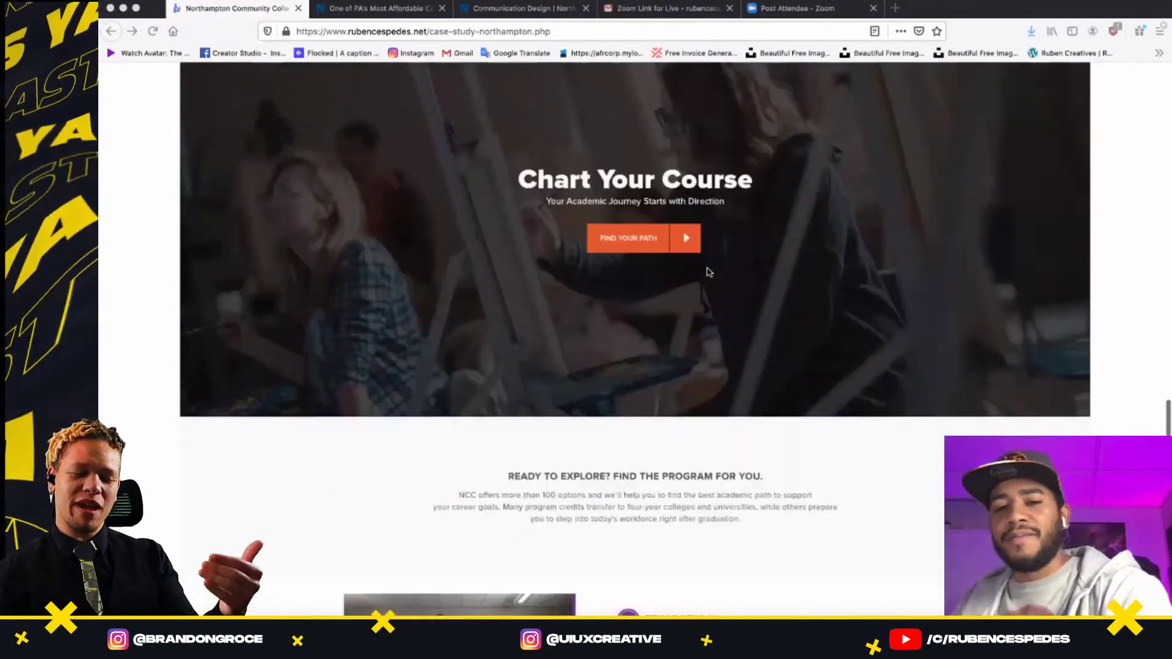
- Look through the whole microsite mockup down to its contact form and footer, and go back up to the introduction
{"action": "scroll", "coordinate": [709, 273], "scroll_direction": "down", "scroll_amount": 10}
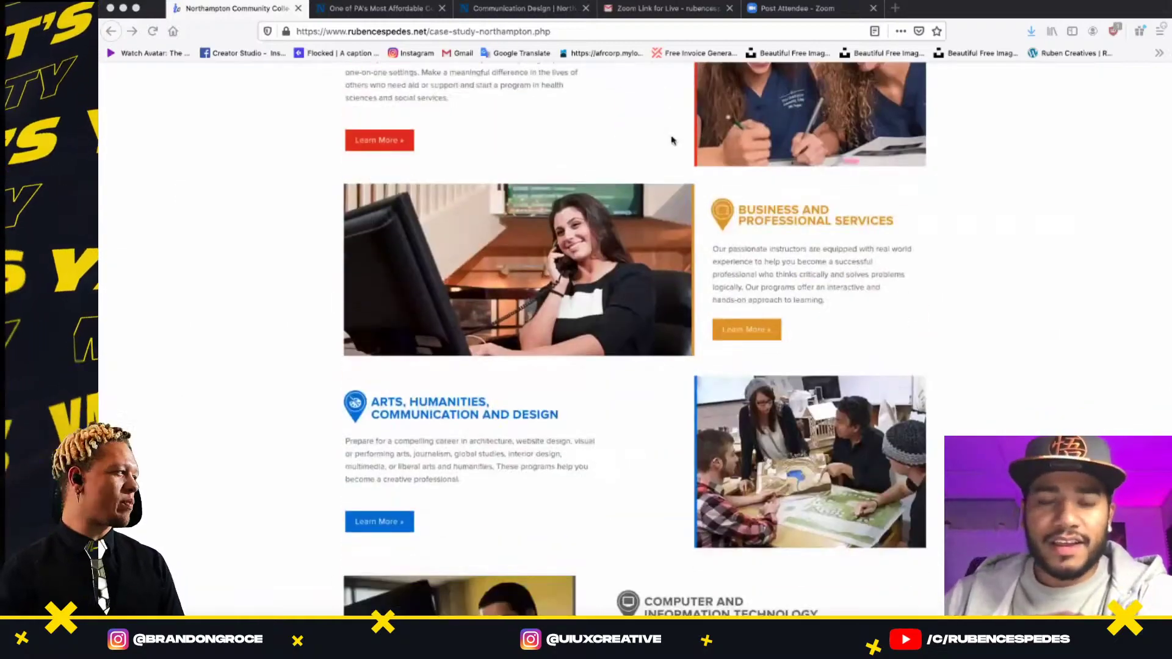
{"action": "scroll", "coordinate": [708, 185], "scroll_direction": "down", "scroll_amount": 15}
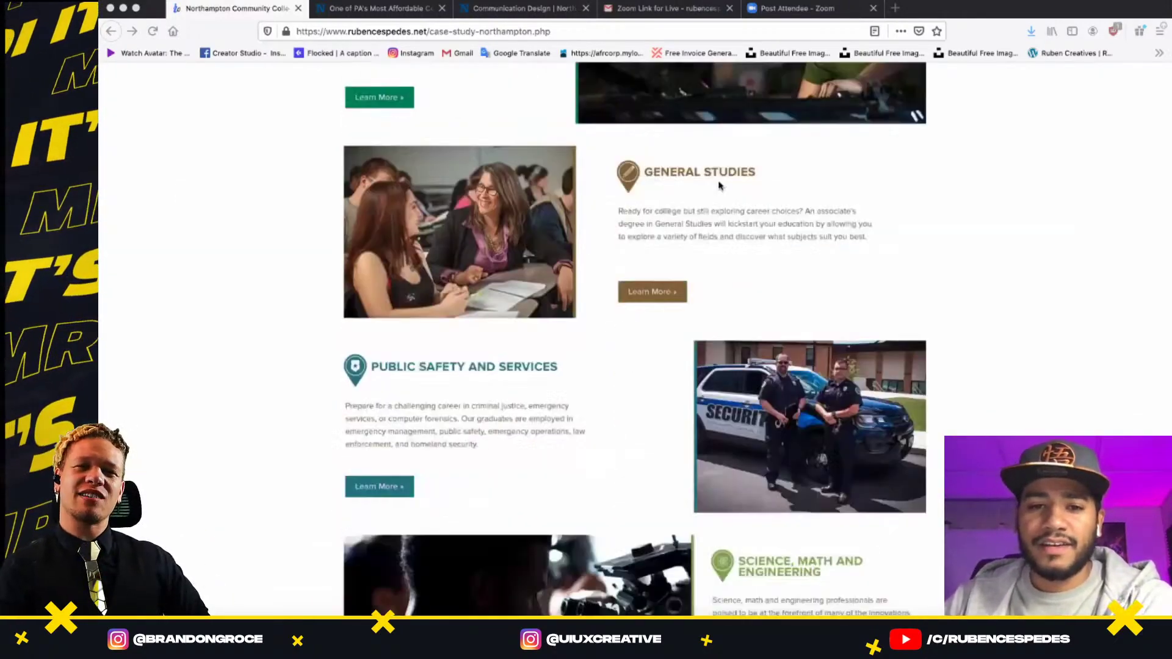
{"action": "scroll", "coordinate": [719, 185], "scroll_direction": "down", "scroll_amount": 8}
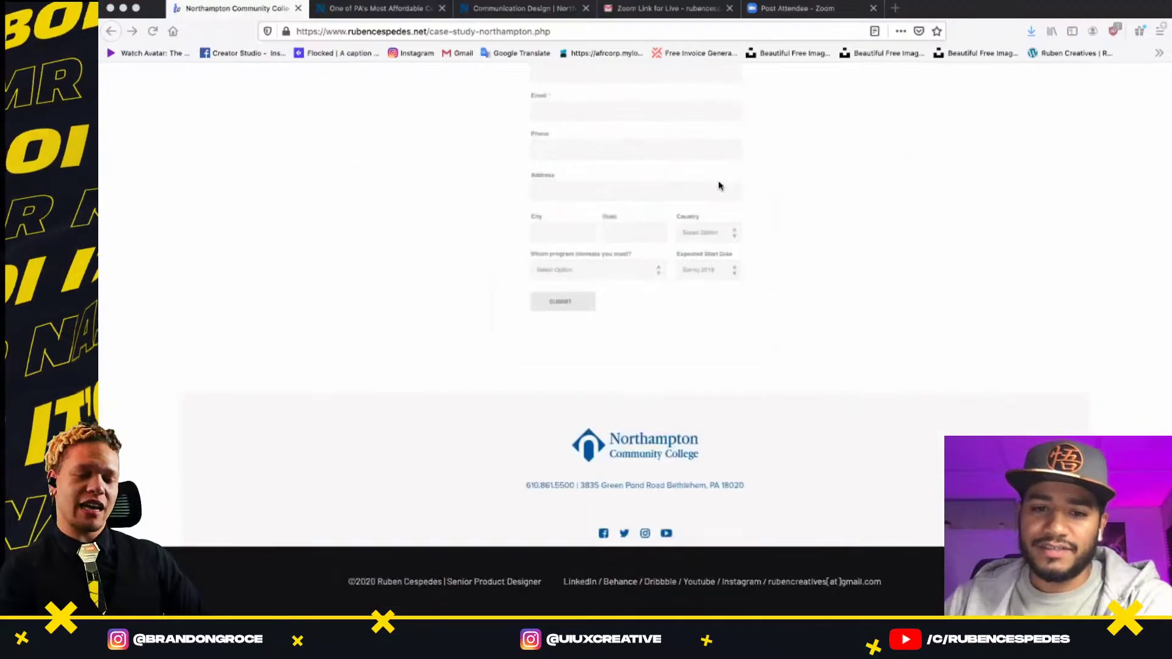
{"action": "scroll", "coordinate": [773, 302], "scroll_direction": "up", "scroll_amount": 20}
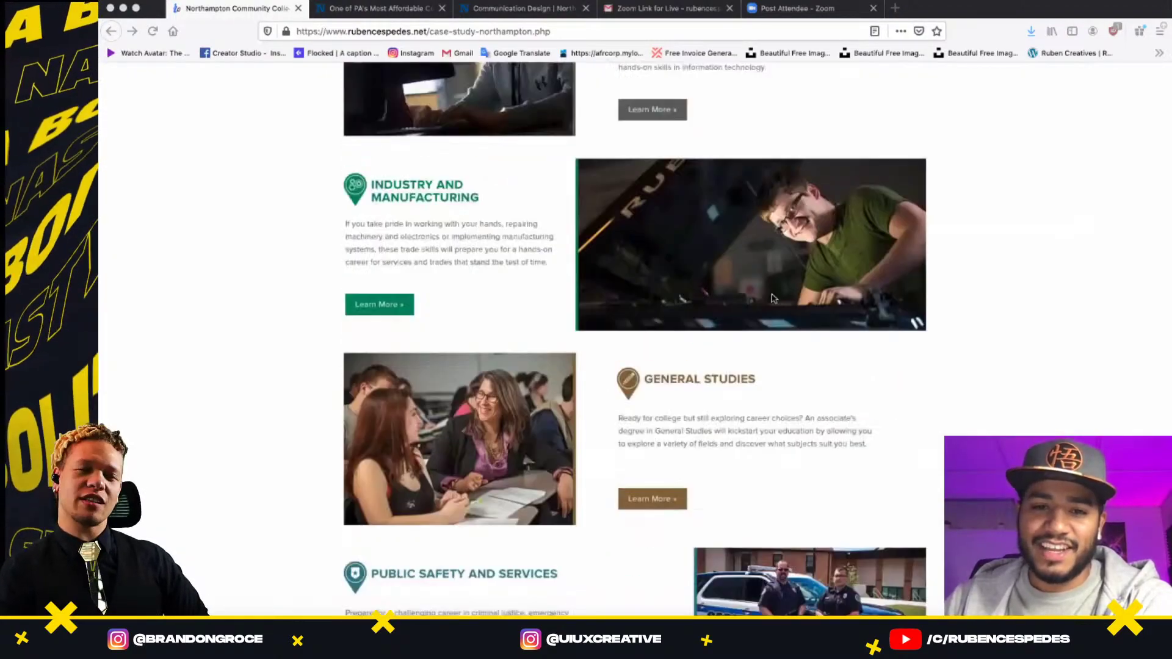
{"action": "scroll", "coordinate": [772, 298], "scroll_direction": "up", "scroll_amount": 10}
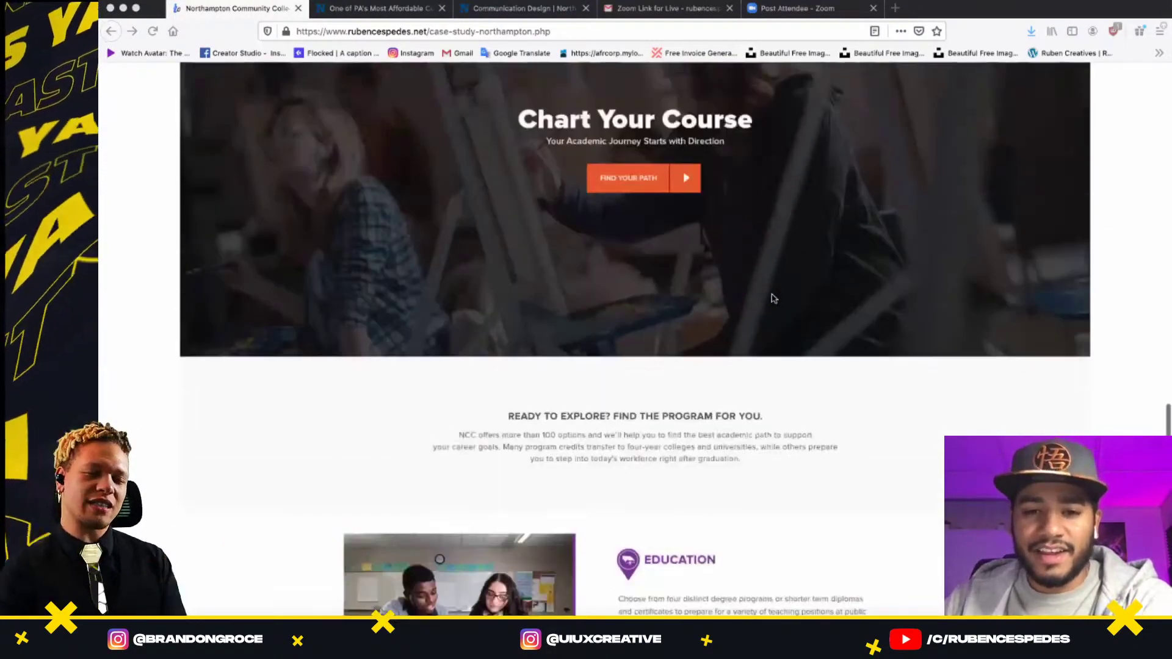
- Compare the mockup's Education, Health Sciences, Business, and Arts program sections
{"action": "scroll", "coordinate": [773, 297], "scroll_direction": "down", "scroll_amount": 4}
{"action": "scroll", "coordinate": [788, 244], "scroll_direction": "up", "scroll_amount": 1}
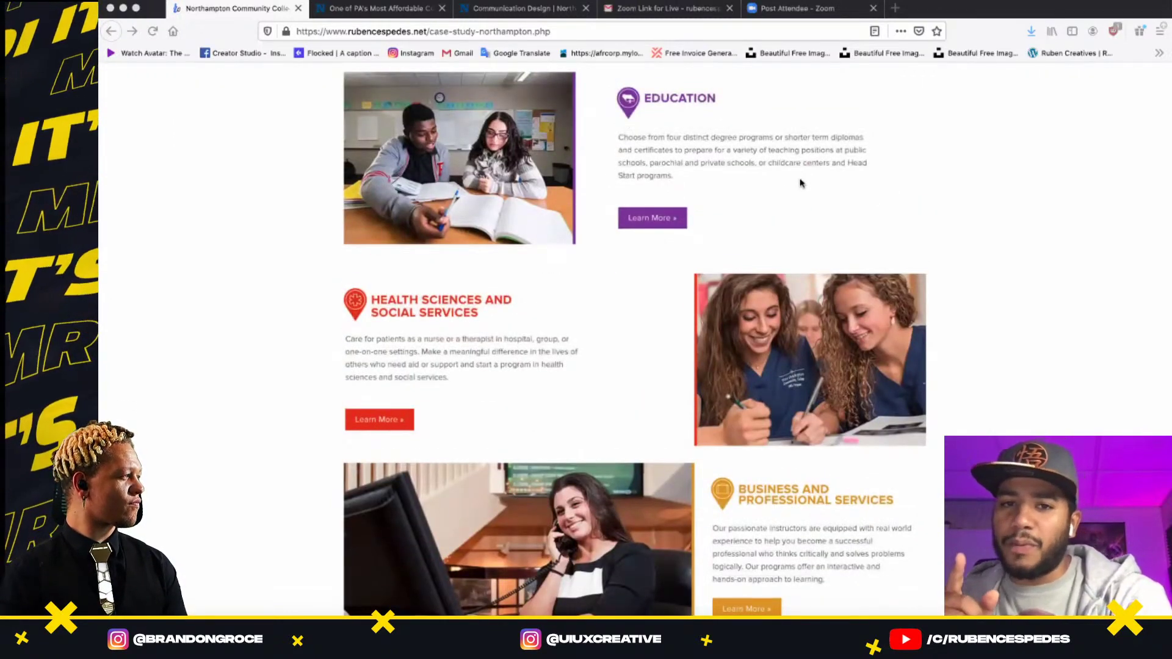
{"action": "scroll", "coordinate": [798, 210], "scroll_direction": "up", "scroll_amount": 1}
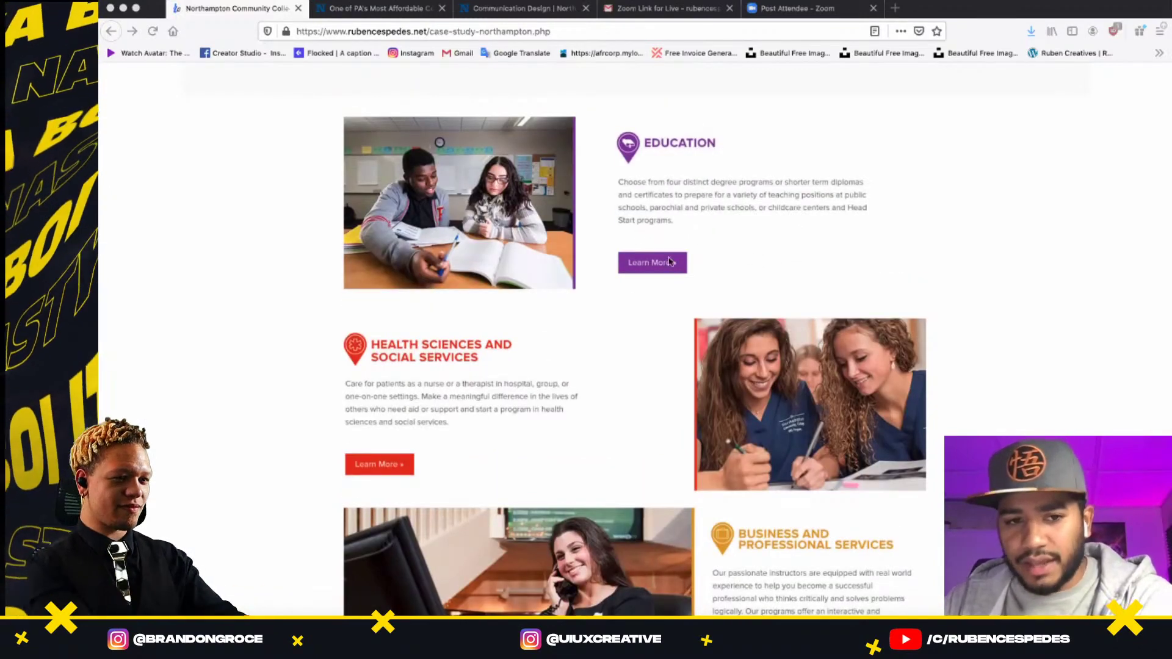
{"action": "scroll", "coordinate": [763, 275], "scroll_direction": "down", "scroll_amount": 7}
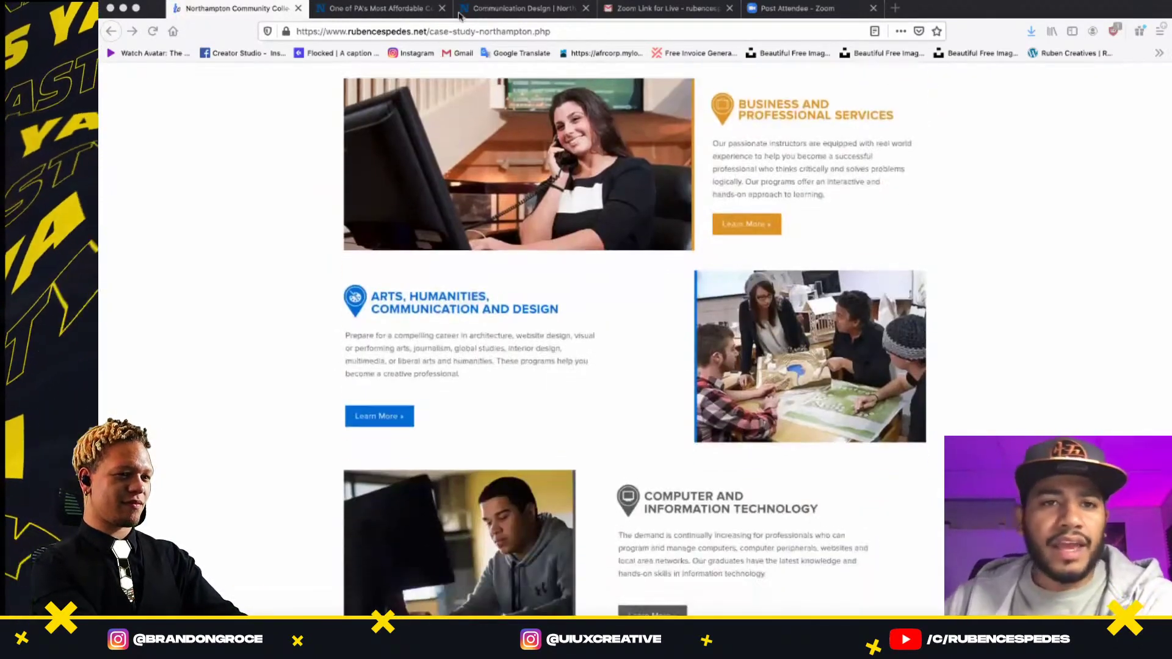
- View the live Northampton Community College homepage, and review its Communication Design page down to the career paths and back up to the title
{"action": "left_click", "coordinate": [379, 10]}
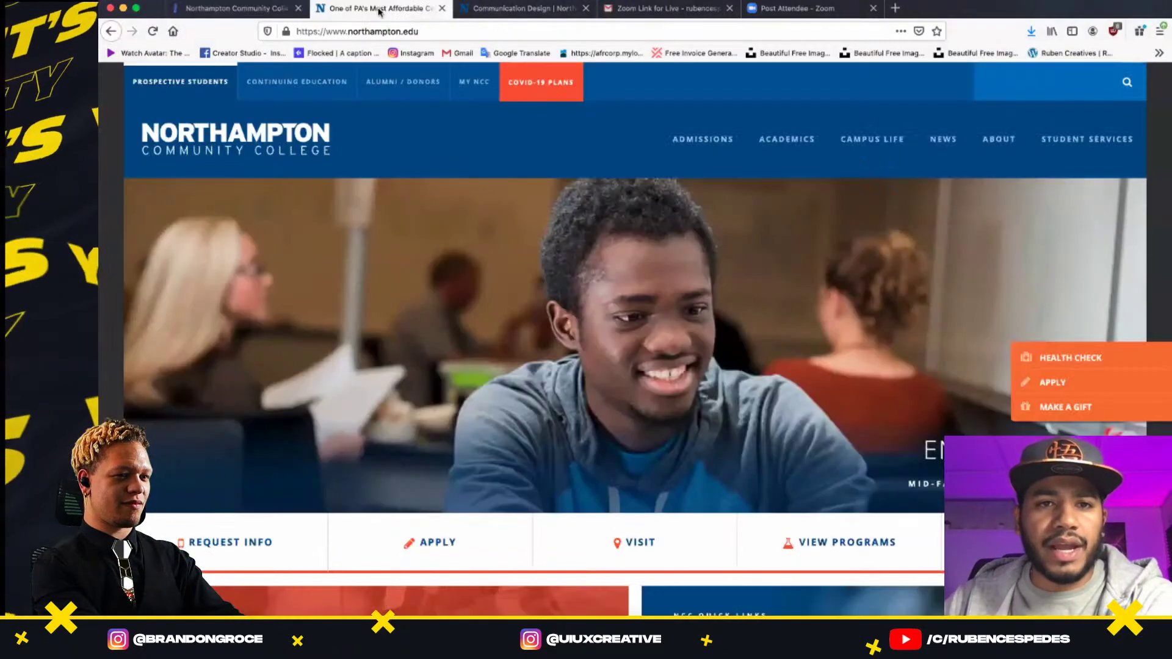
{"action": "left_click", "coordinate": [510, 9]}
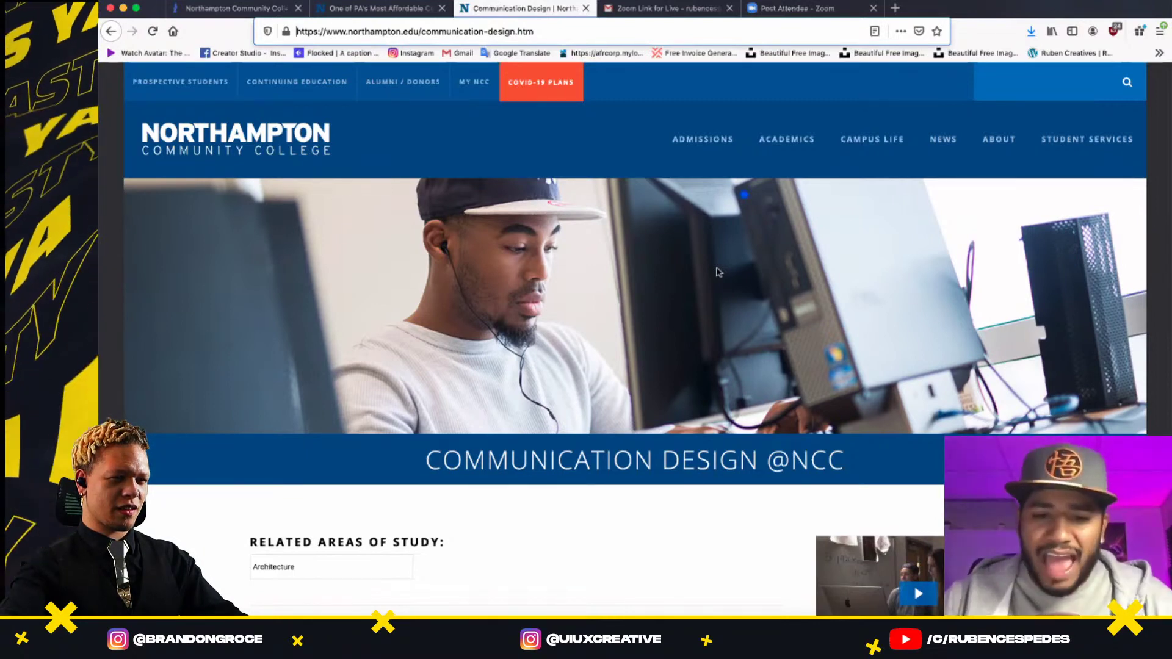
{"action": "scroll", "coordinate": [683, 250], "scroll_direction": "down", "scroll_amount": 5}
{"action": "scroll", "coordinate": [686, 243], "scroll_direction": "down", "scroll_amount": 15}
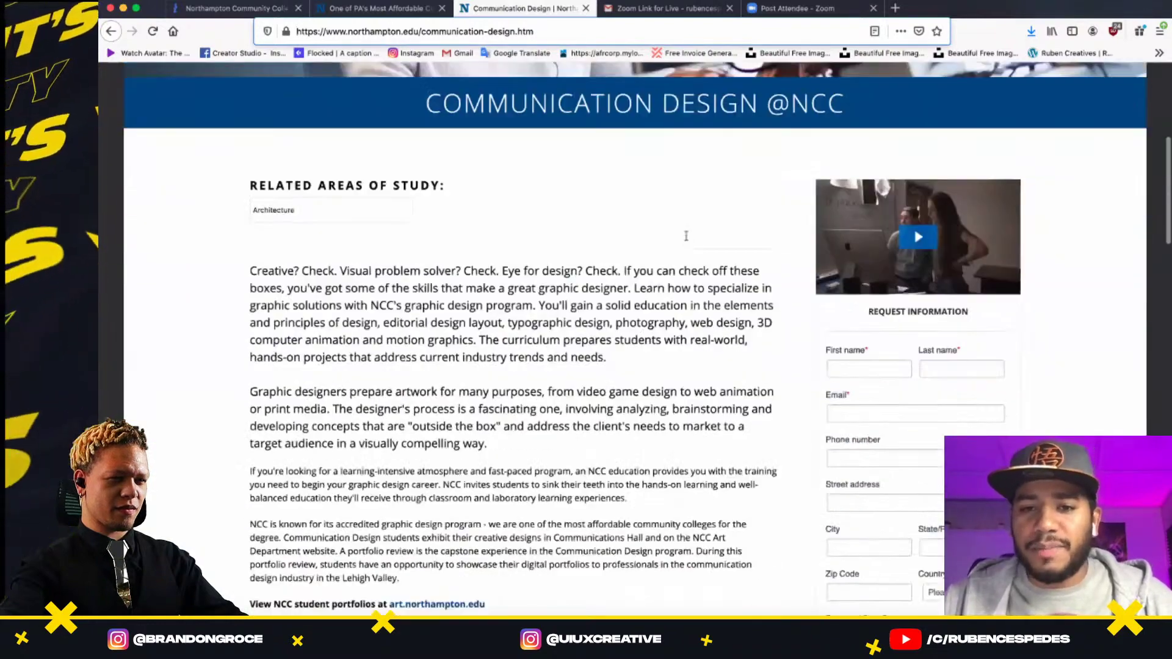
{"action": "scroll", "coordinate": [688, 237], "scroll_direction": "down", "scroll_amount": 15}
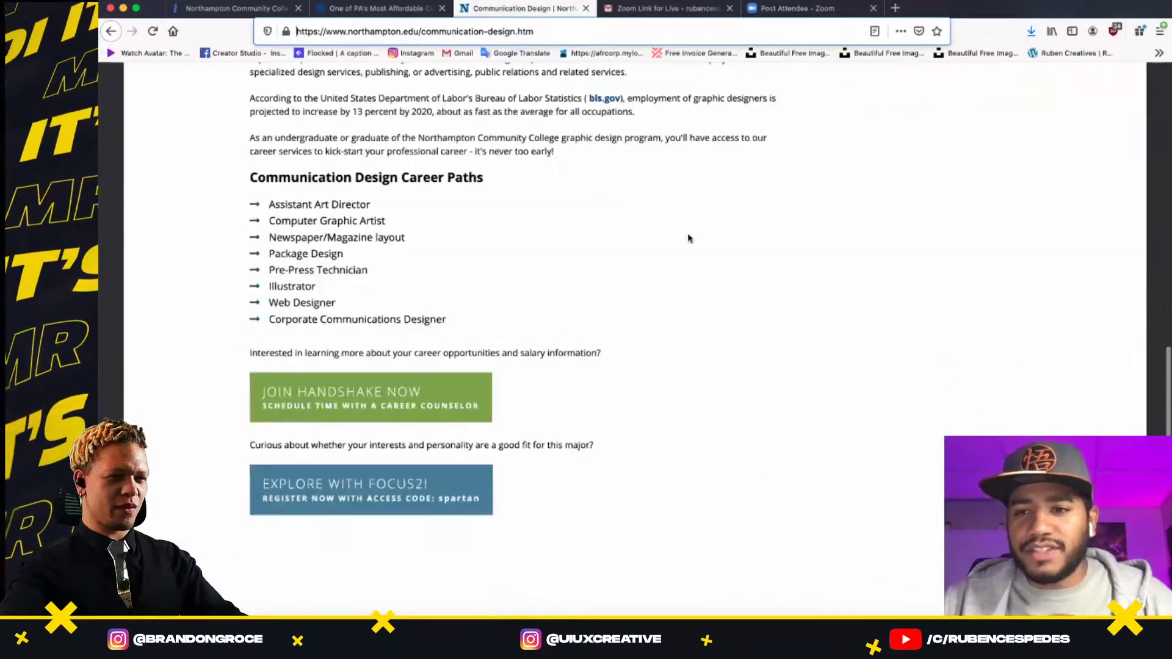
{"action": "scroll", "coordinate": [732, 293], "scroll_direction": "up", "scroll_amount": 4}
{"action": "scroll", "coordinate": [736, 299], "scroll_direction": "up", "scroll_amount": 15}
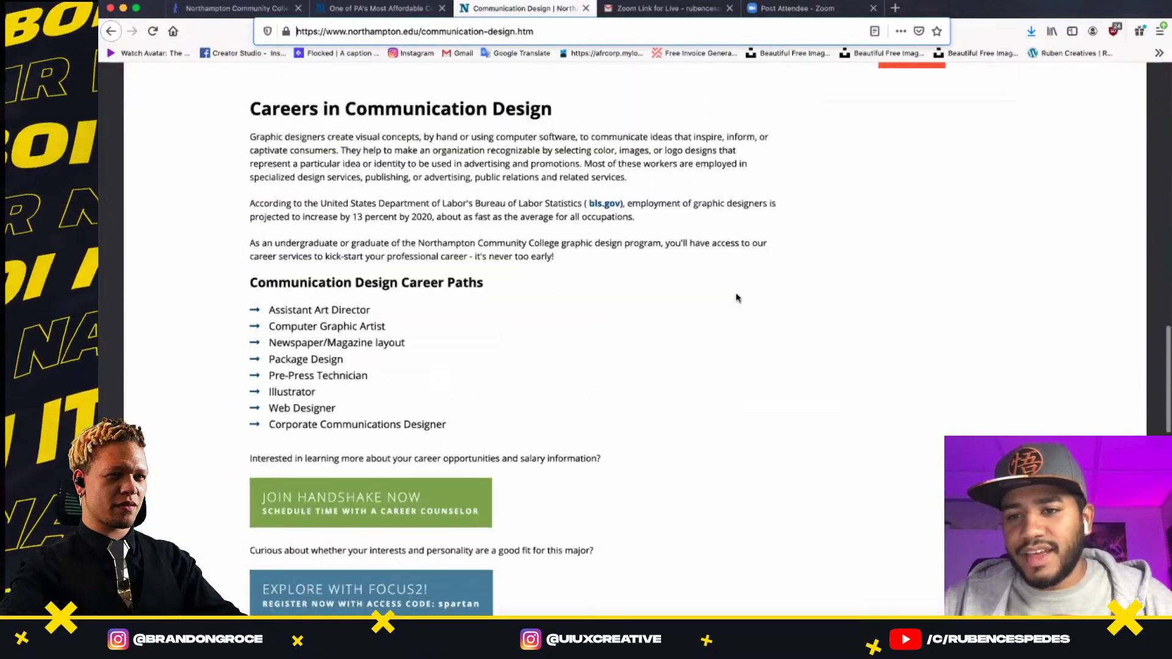
{"action": "scroll", "coordinate": [737, 299], "scroll_direction": "up", "scroll_amount": 6}
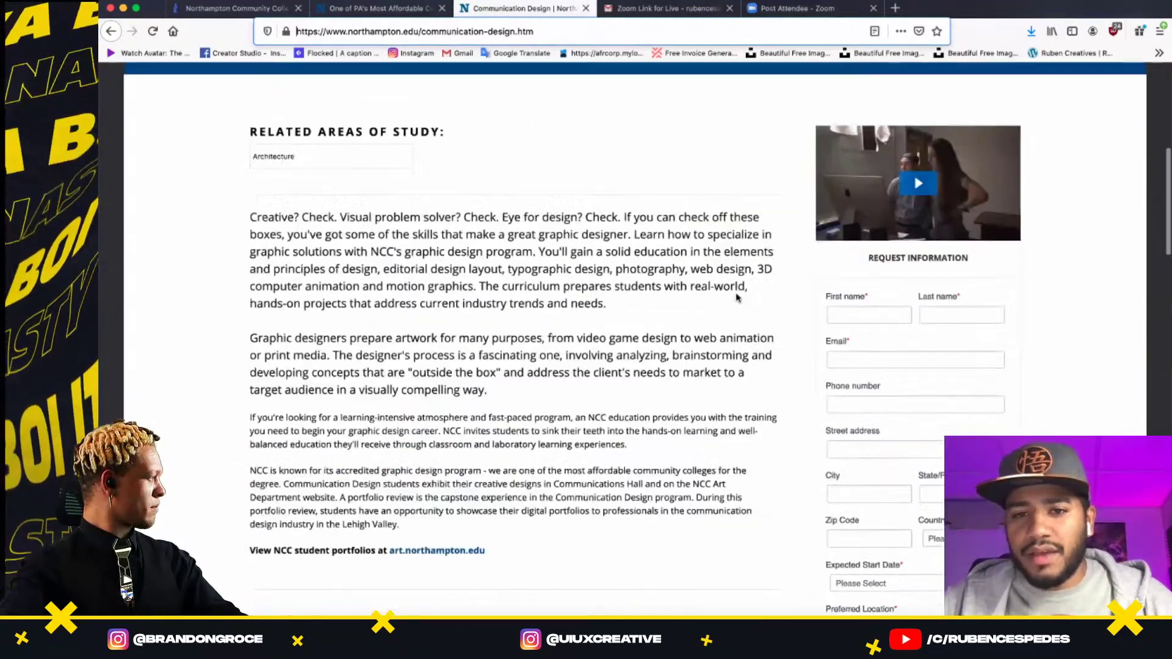
{"action": "scroll", "coordinate": [736, 298], "scroll_direction": "up", "scroll_amount": 5}
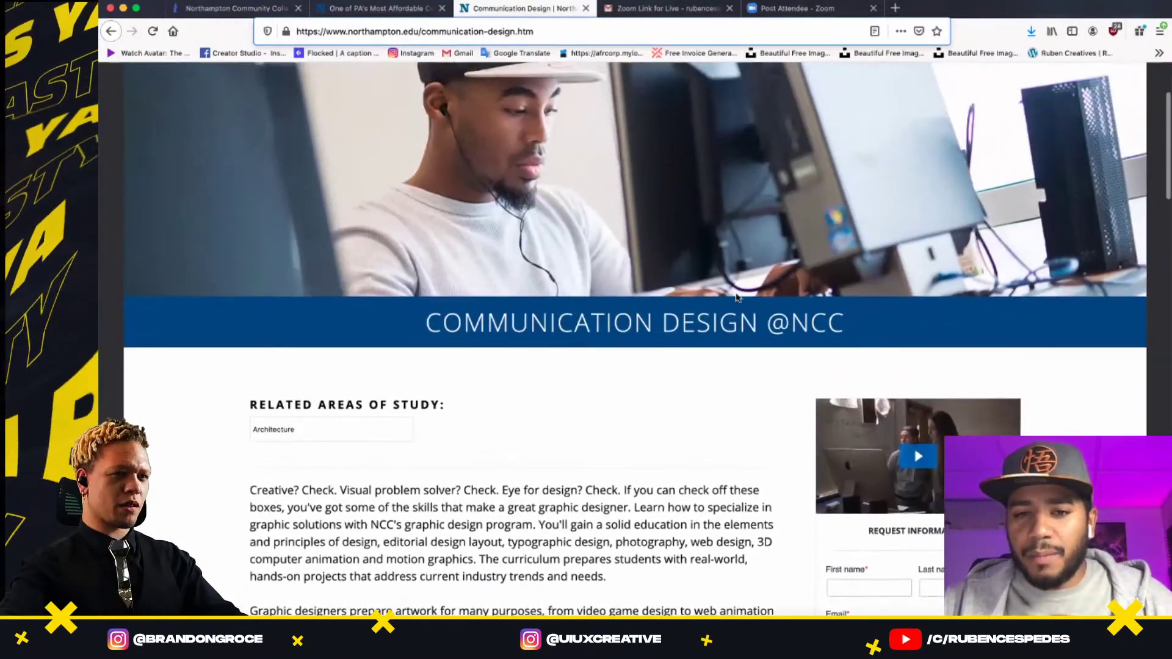
{"action": "scroll", "coordinate": [737, 298], "scroll_direction": "down", "scroll_amount": 4}
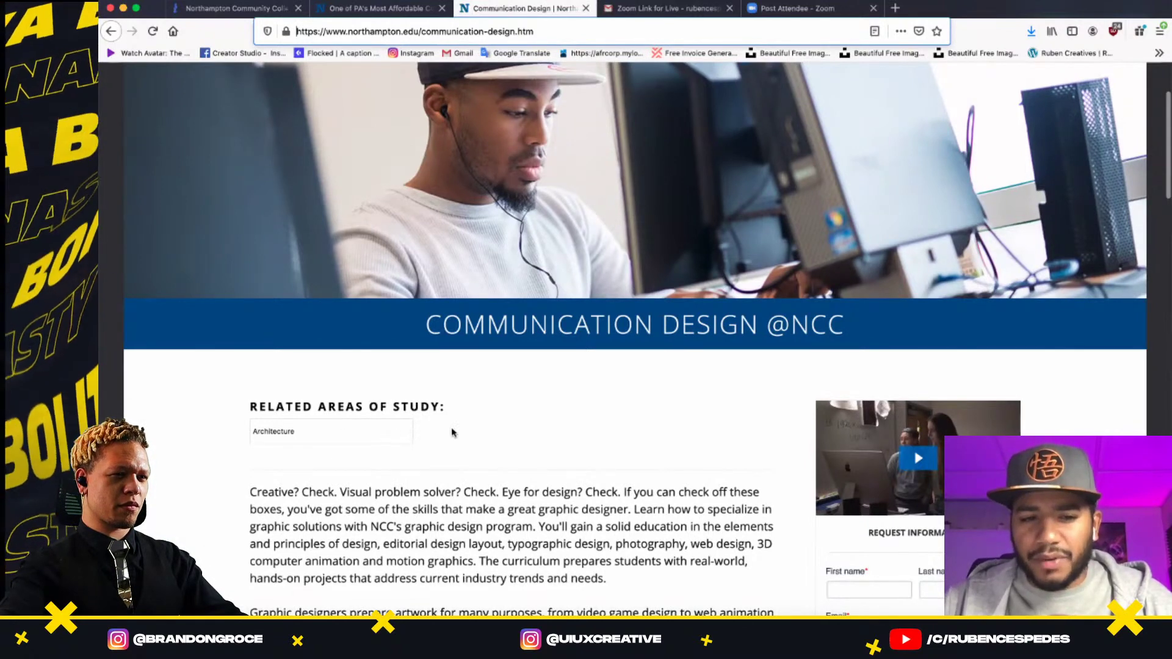
- Inspect the program options under Related Areas of Study on the Communication Design page without choosing a different one
{"action": "left_click", "coordinate": [386, 433]}
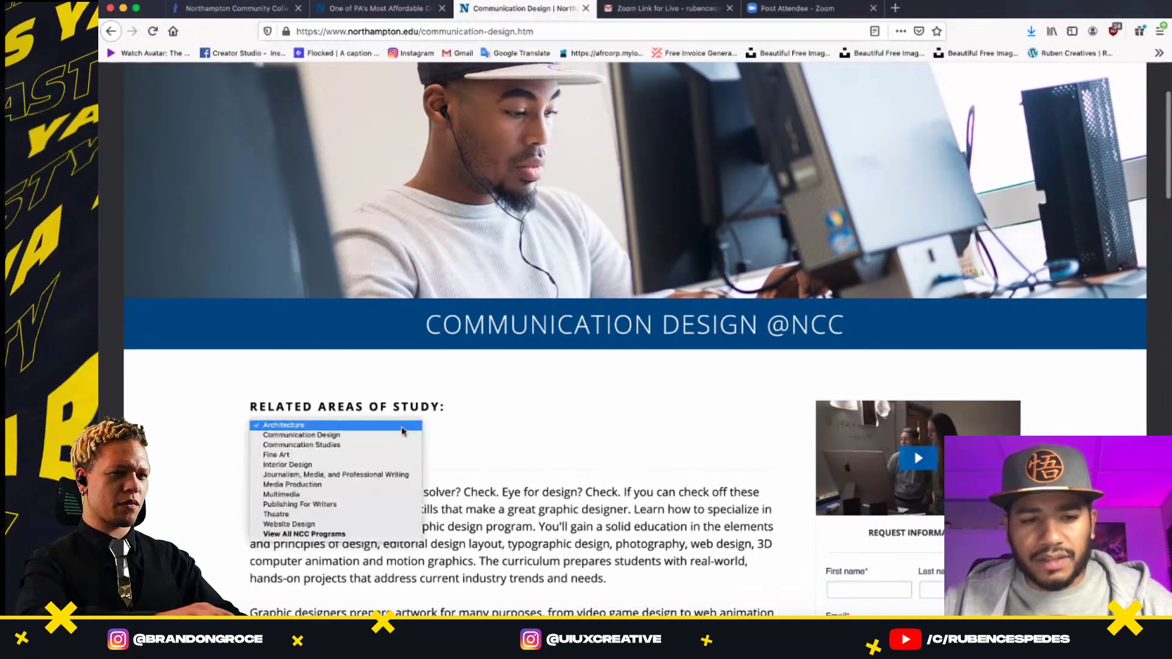
{"action": "left_click", "coordinate": [415, 431]}
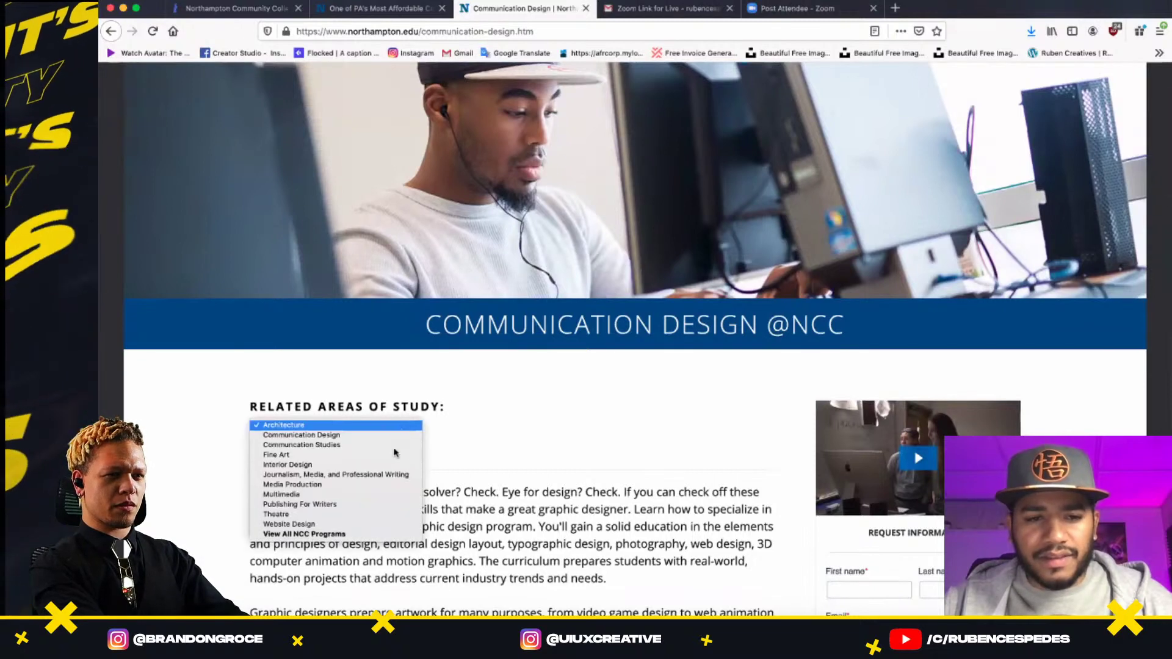
{"action": "left_click", "coordinate": [492, 419]}
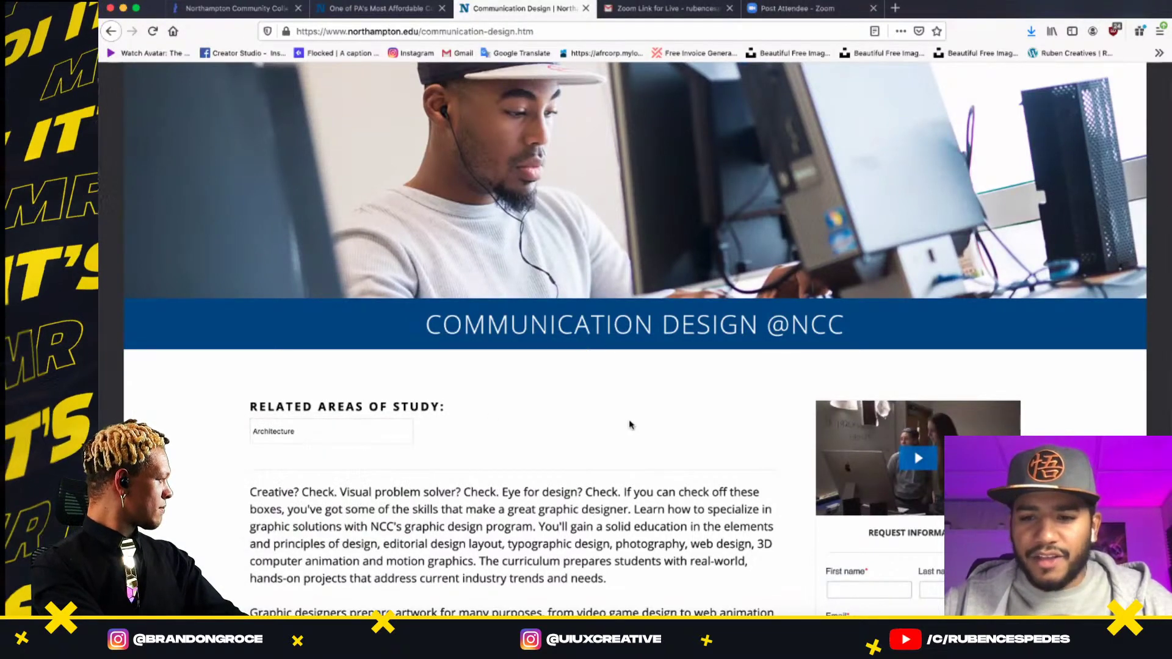
{"action": "scroll", "coordinate": [633, 422], "scroll_direction": "up", "scroll_amount": 3}
{"action": "scroll", "coordinate": [548, 423], "scroll_direction": "down", "scroll_amount": 2}
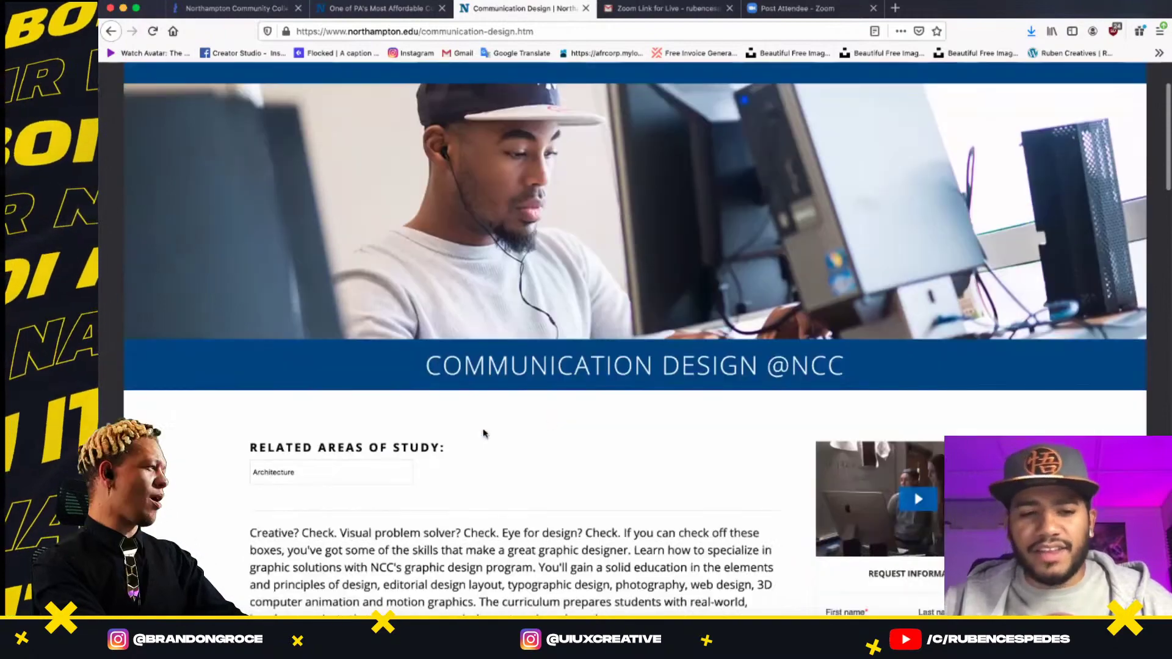
{"action": "left_click", "coordinate": [391, 464]}
{"action": "left_click", "coordinate": [474, 455]}
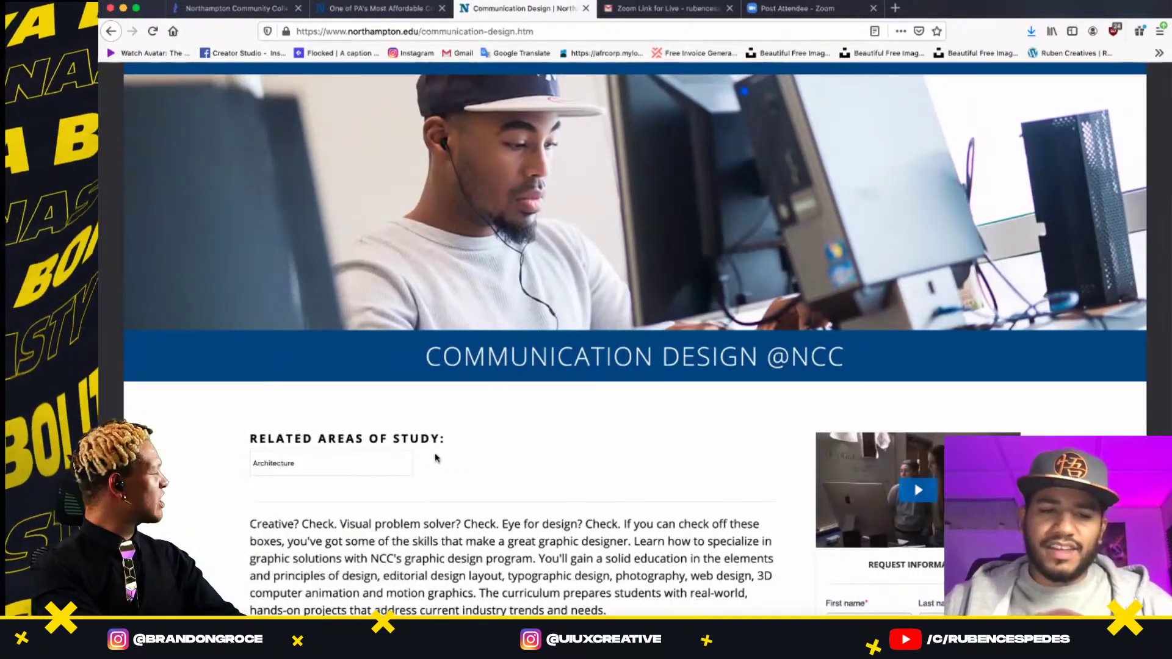
- Examine the Communication Design page's program description, request form, degrees and career paths, and return to the page header
{"action": "scroll", "coordinate": [598, 404], "scroll_direction": "down", "scroll_amount": 5}
{"action": "scroll", "coordinate": [605, 404], "scroll_direction": "down", "scroll_amount": 15}
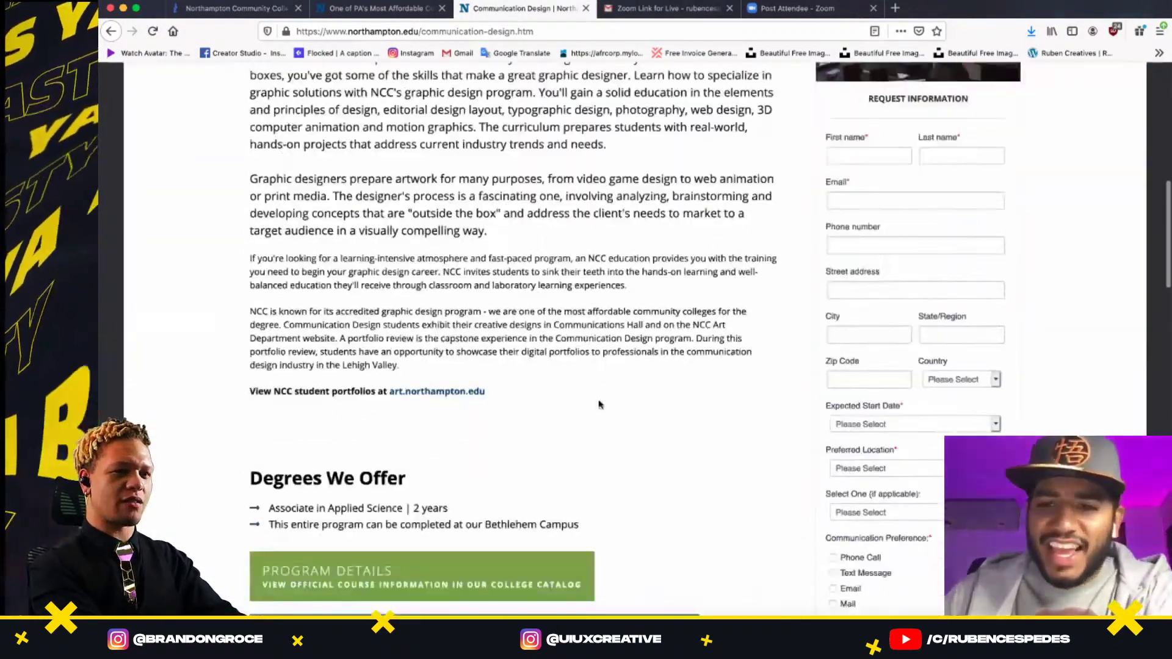
{"action": "scroll", "coordinate": [619, 403], "scroll_direction": "up", "scroll_amount": 10}
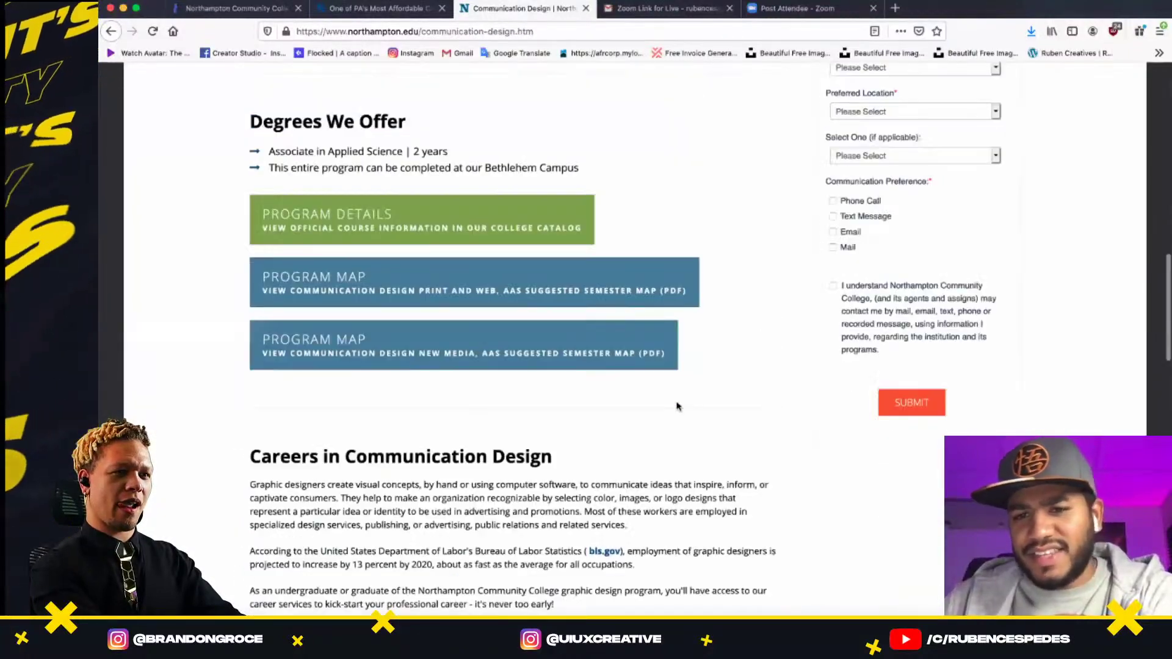
{"action": "scroll", "coordinate": [864, 337], "scroll_direction": "down", "scroll_amount": 6}
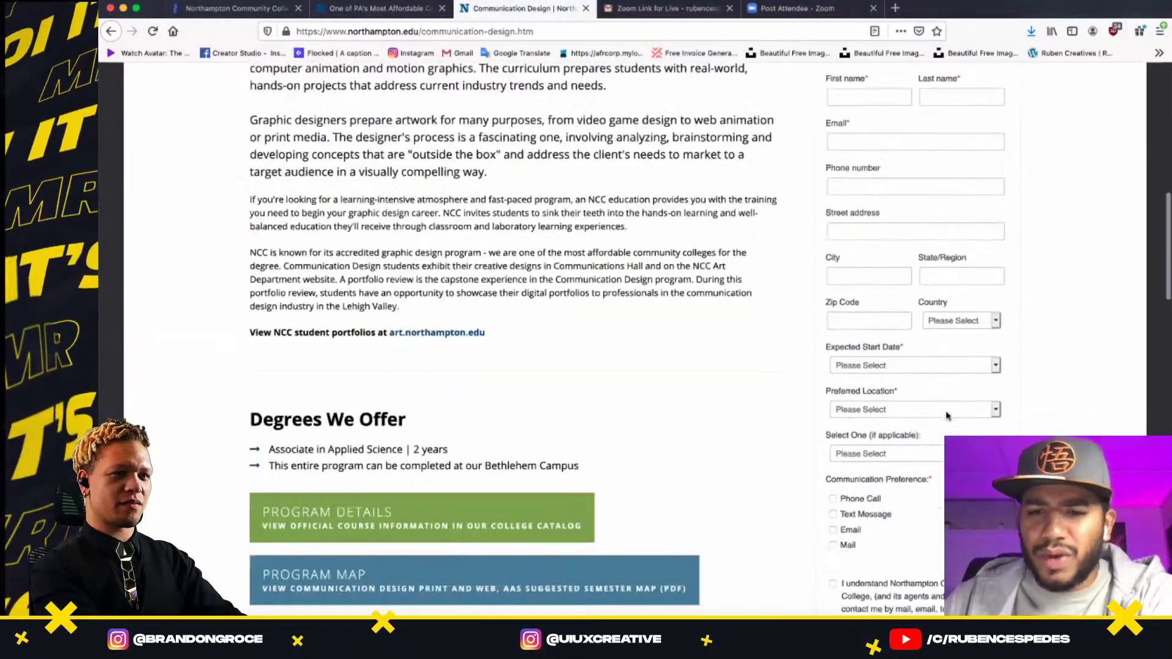
{"action": "scroll", "coordinate": [848, 359], "scroll_direction": "up", "scroll_amount": 10}
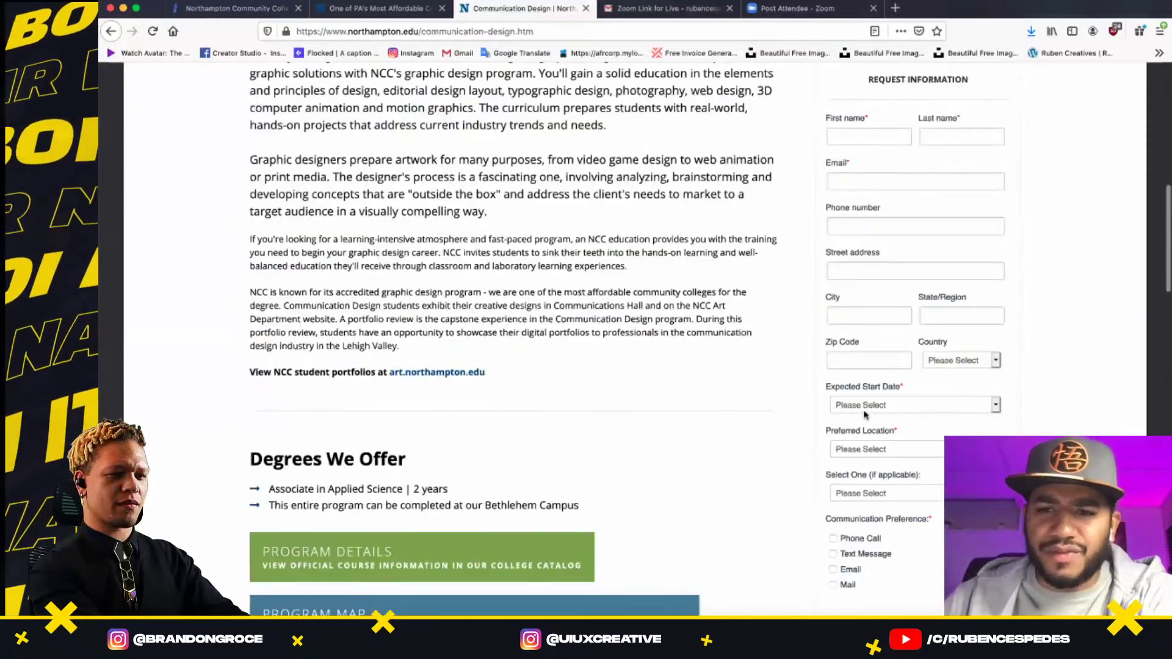
{"action": "scroll", "coordinate": [636, 277], "scroll_direction": "down", "scroll_amount": 2}
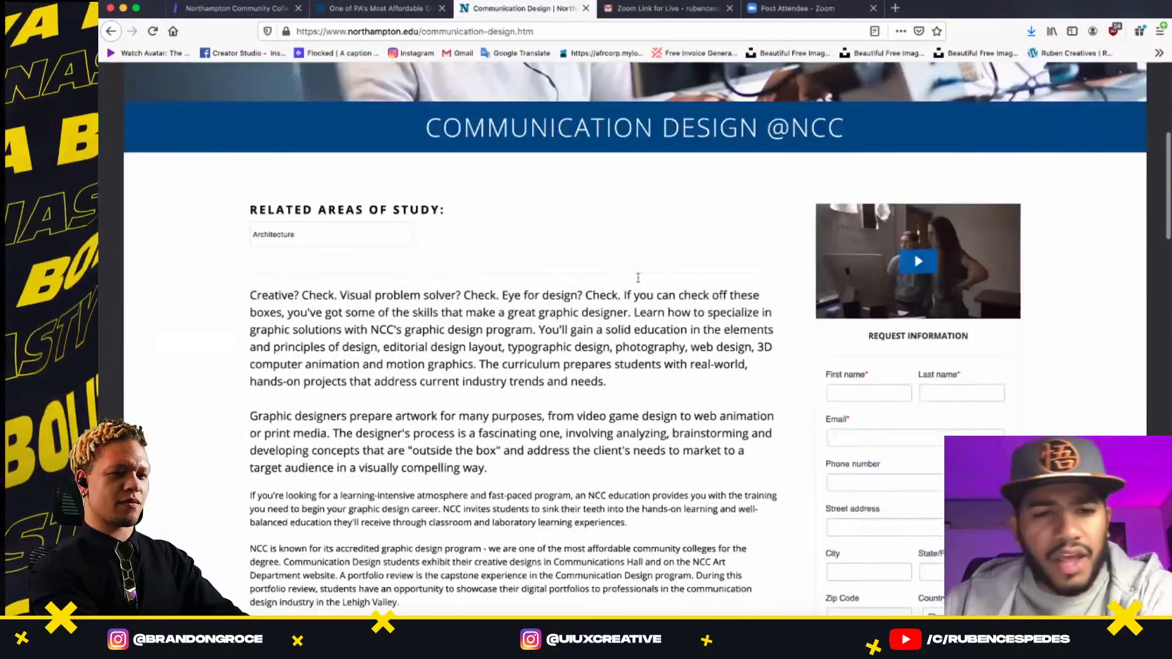
{"action": "scroll", "coordinate": [646, 324], "scroll_direction": "up", "scroll_amount": 5}
{"action": "scroll", "coordinate": [675, 391], "scroll_direction": "up", "scroll_amount": 1}
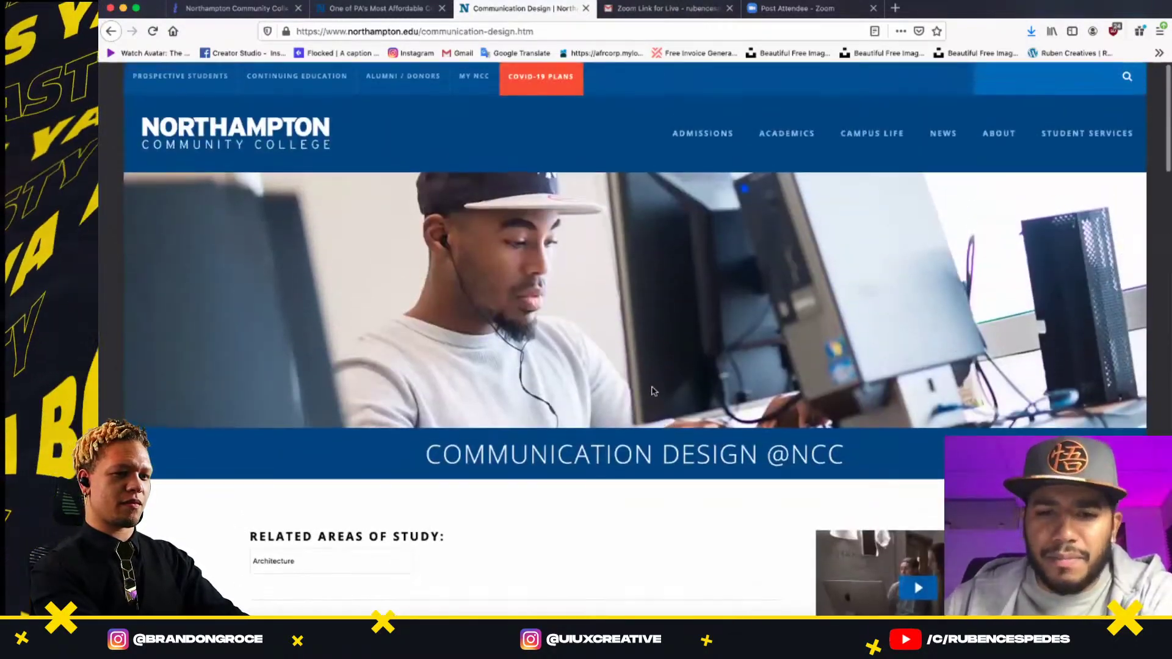
{"action": "scroll", "coordinate": [660, 388], "scroll_direction": "down", "scroll_amount": 4}
{"action": "scroll", "coordinate": [650, 388], "scroll_direction": "down", "scroll_amount": 14}
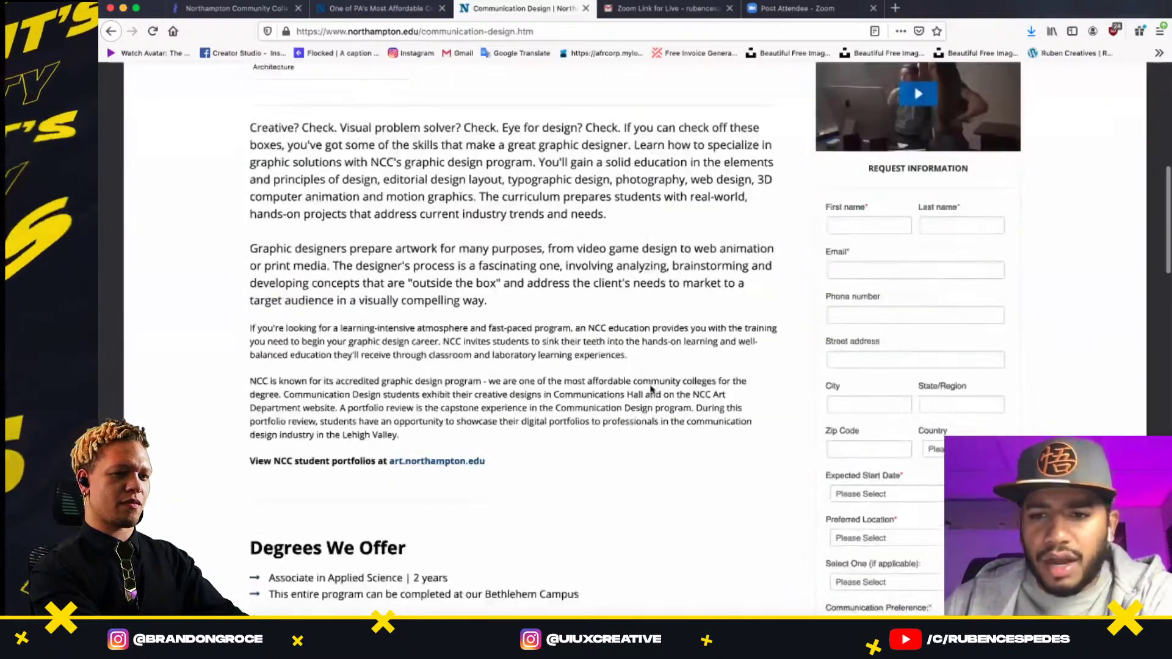
{"action": "scroll", "coordinate": [650, 391], "scroll_direction": "down", "scroll_amount": 15}
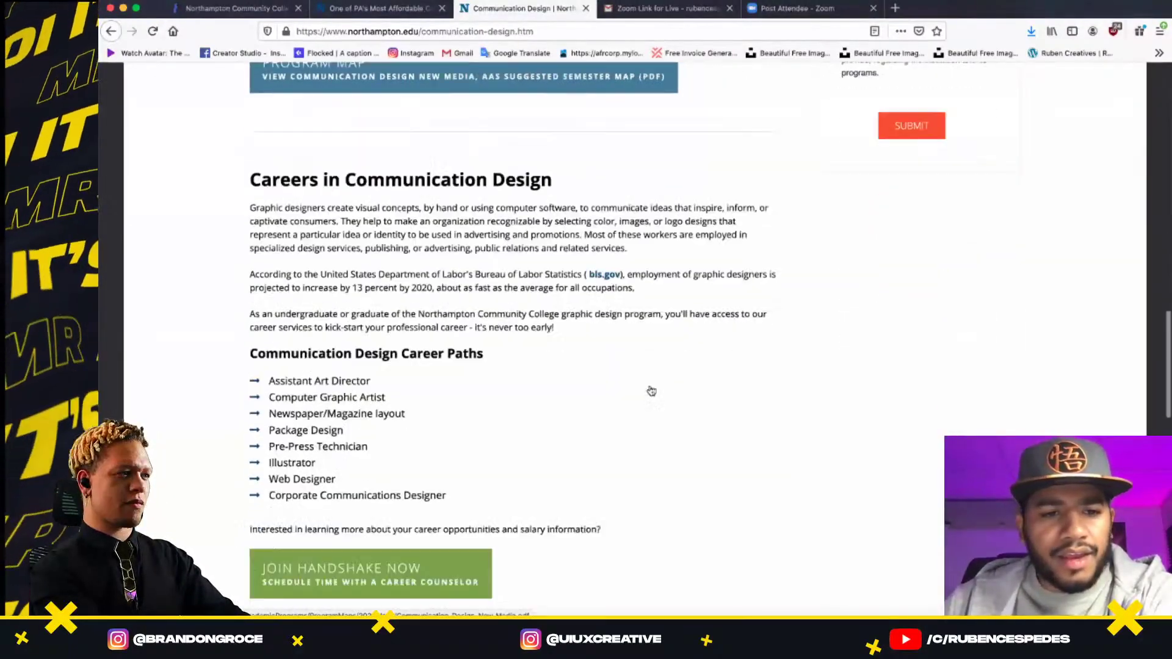
{"action": "scroll", "coordinate": [654, 389], "scroll_direction": "up", "scroll_amount": 20}
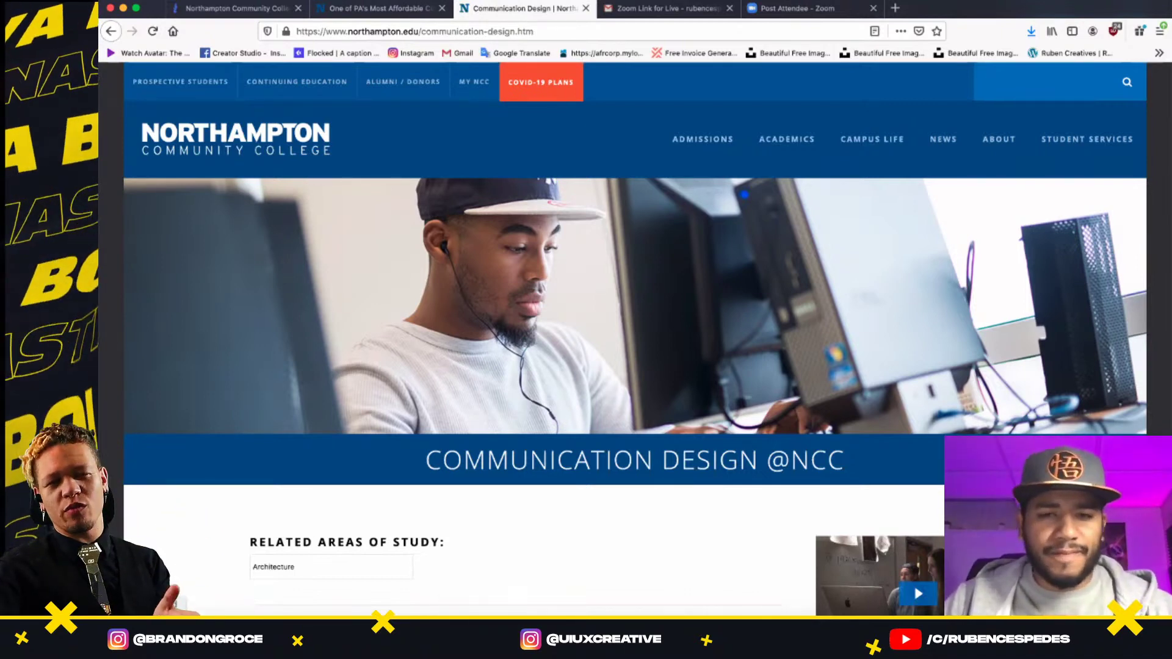
{"action": "key", "text": "super+Tab"}
{"action": "key", "text": "super+m"}
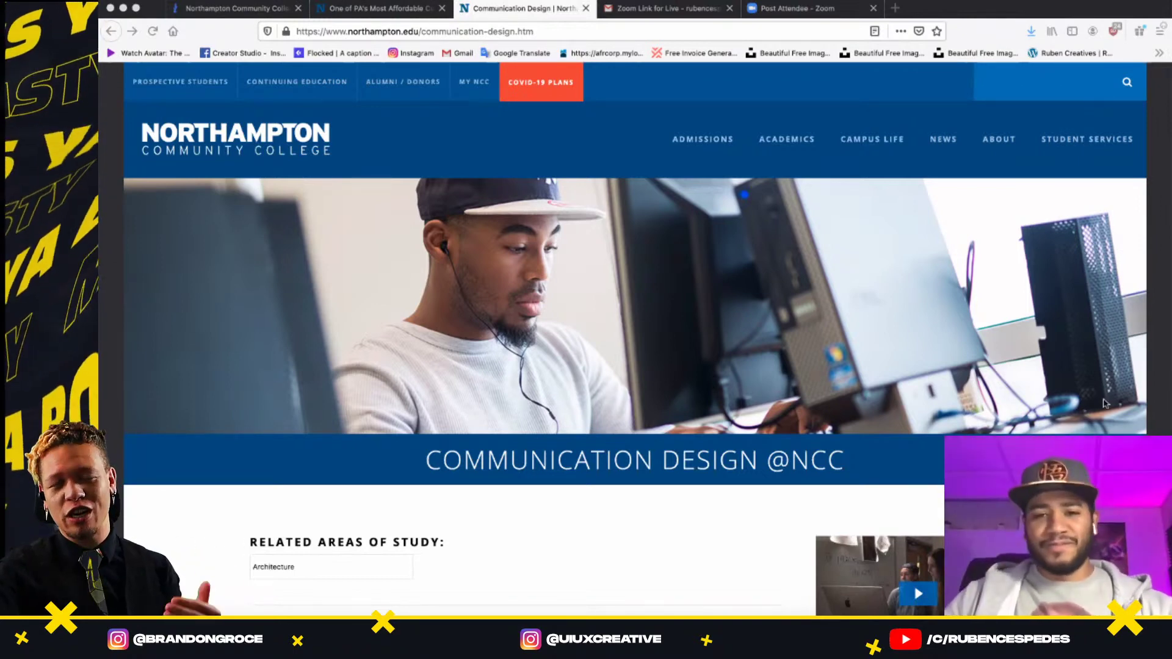
- Review the Communication Design page again down to the Career Paths list and go back to the header
{"action": "scroll", "coordinate": [840, 315], "scroll_direction": "down", "scroll_amount": 7}
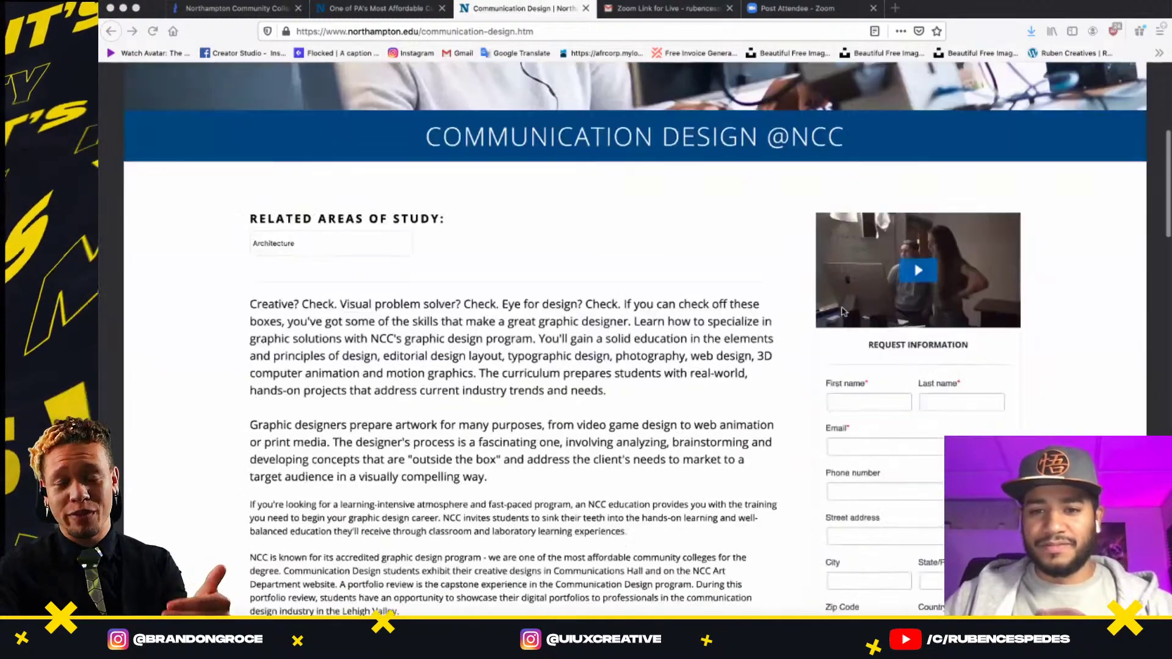
{"action": "scroll", "coordinate": [841, 317], "scroll_direction": "down", "scroll_amount": 13}
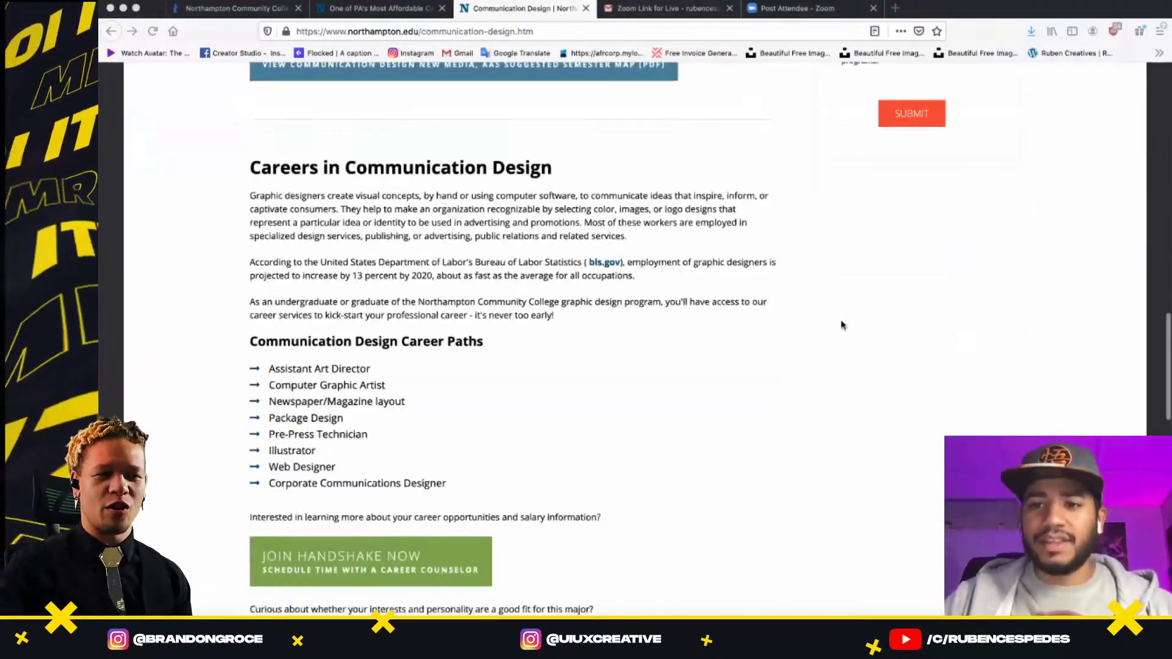
{"action": "scroll", "coordinate": [842, 322], "scroll_direction": "up", "scroll_amount": 8}
{"action": "scroll", "coordinate": [841, 324], "scroll_direction": "up", "scroll_amount": 12}
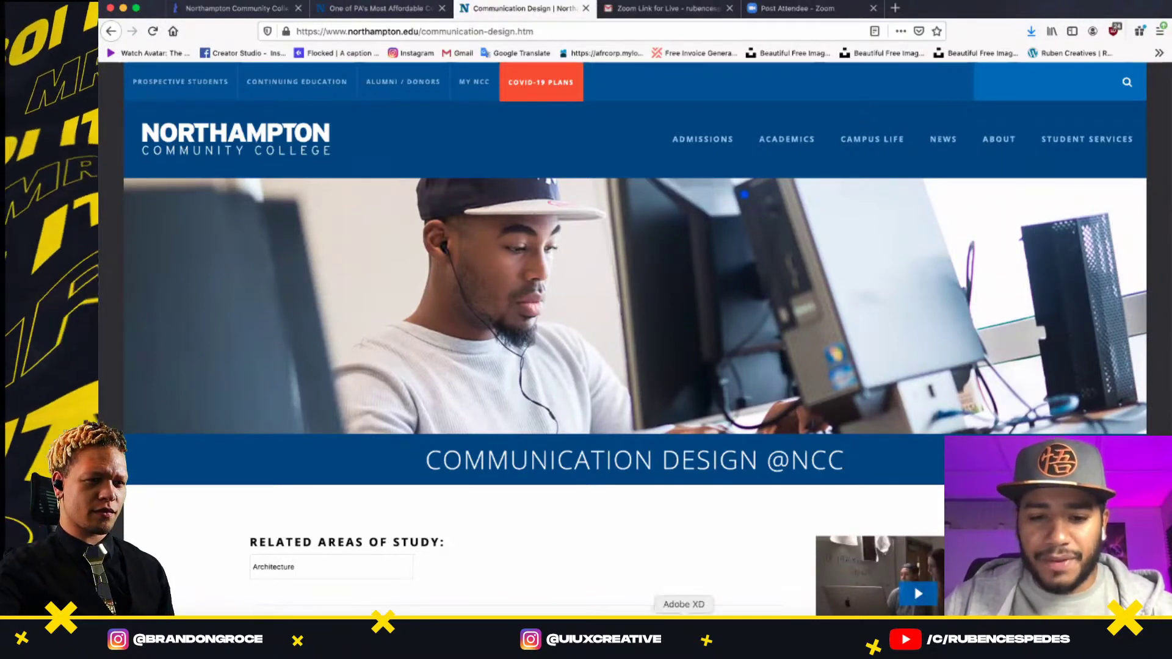
- Switch to the untitled document in Adobe XD, and move and enlarge its window to fill the screen
{"action": "left_click", "coordinate": [684, 632]}
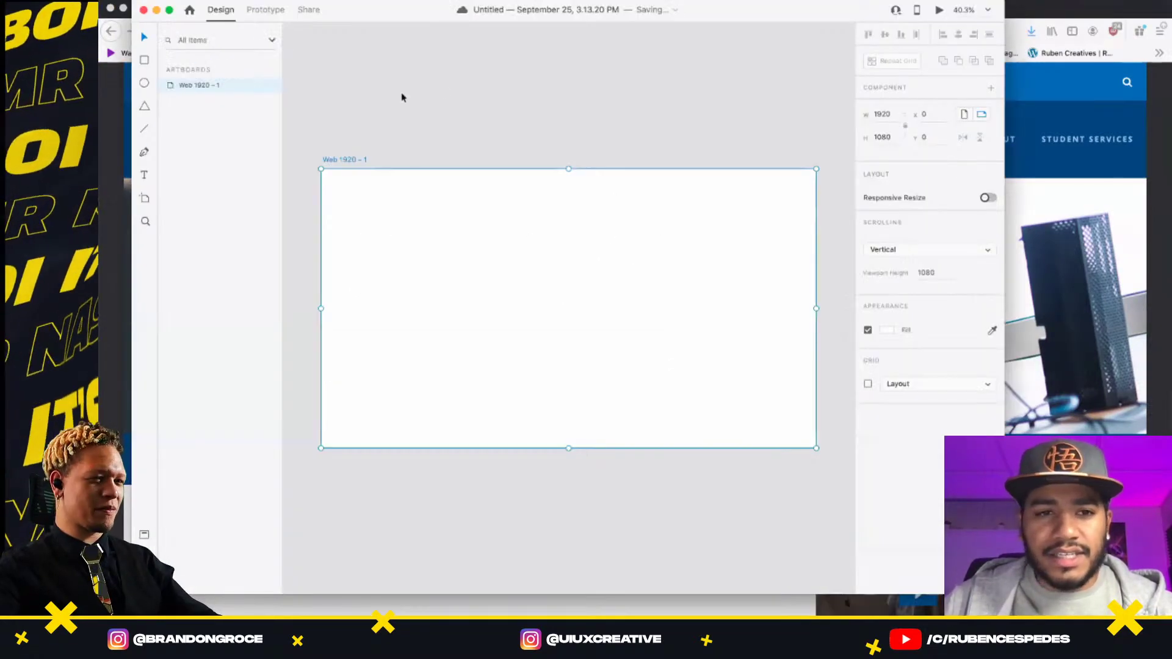
{"action": "left_click", "coordinate": [452, 115]}
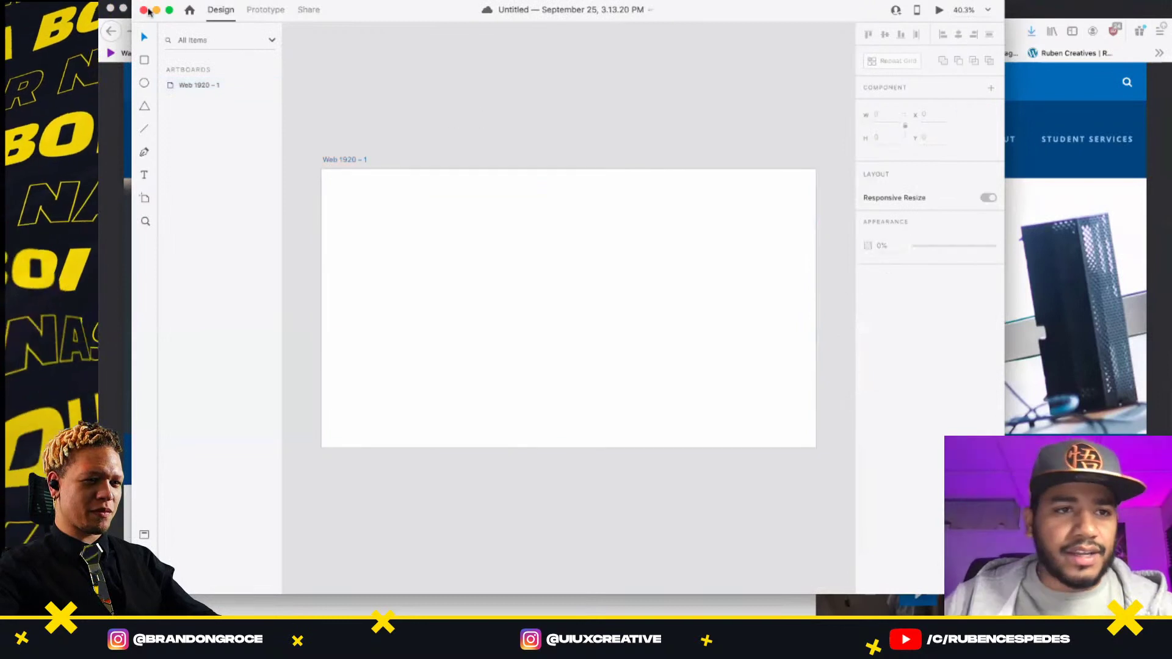
{"action": "left_click_drag", "start_coordinate": [137, 2], "coordinate": [105, 2]}
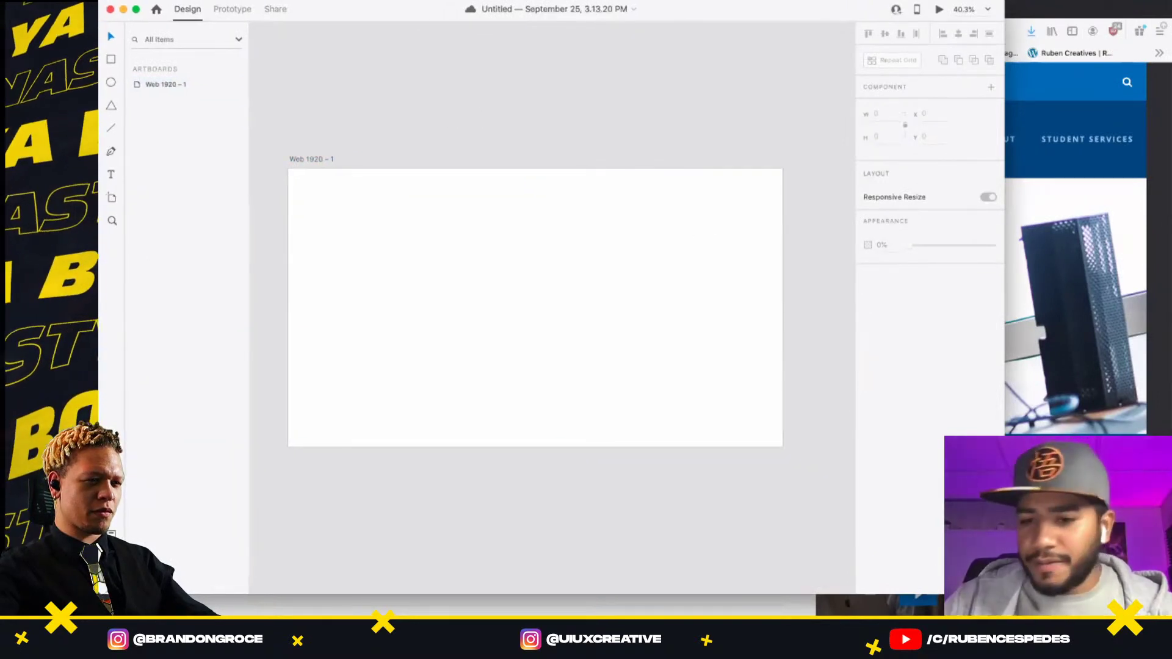
{"action": "left_click_drag", "start_coordinate": [1005, 593], "coordinate": [1169, 615]}
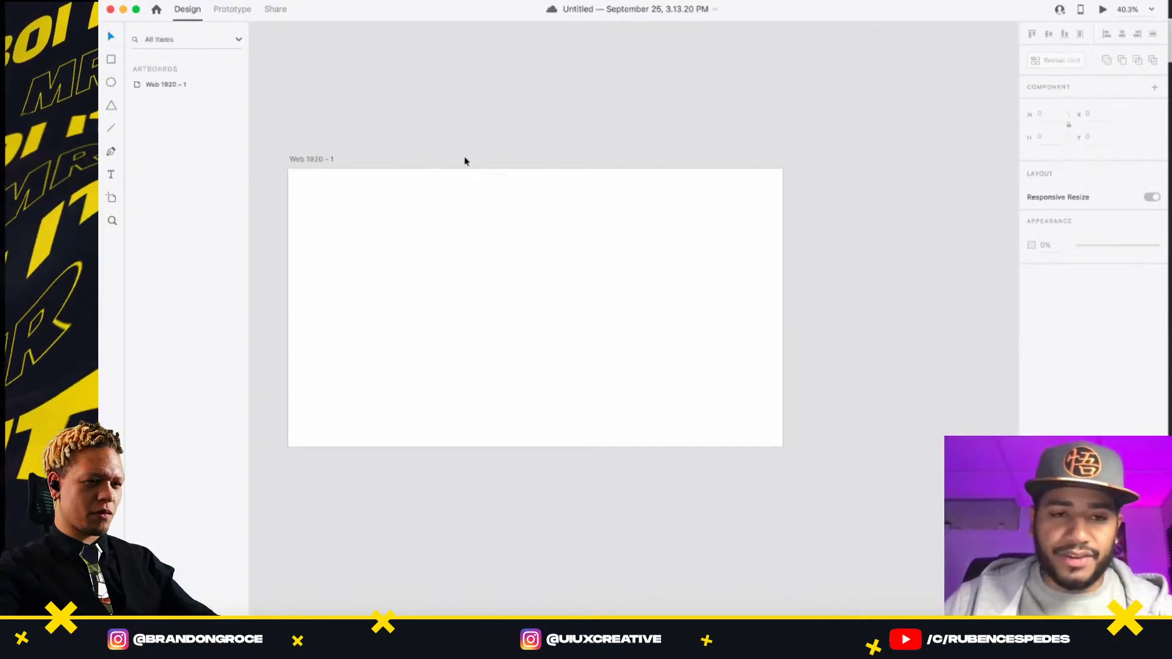
- Rename the 1920 × 1080 web artboard as Communication Design
{"action": "left_click_drag", "start_coordinate": [481, 168], "coordinate": [482, 174]}
{"action": "scroll", "coordinate": [528, 178], "scroll_direction": "left", "scroll_amount": 3}
{"action": "scroll", "coordinate": [522, 181], "scroll_direction": "up", "scroll_amount": 1}
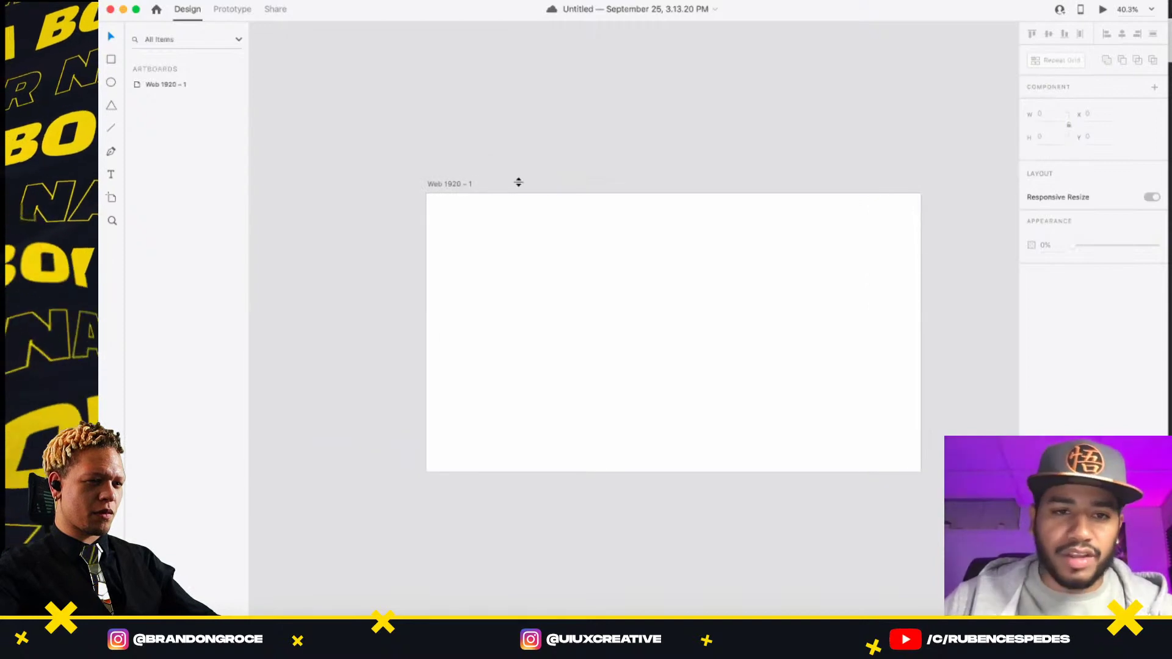
{"action": "double_click", "coordinate": [453, 185]}
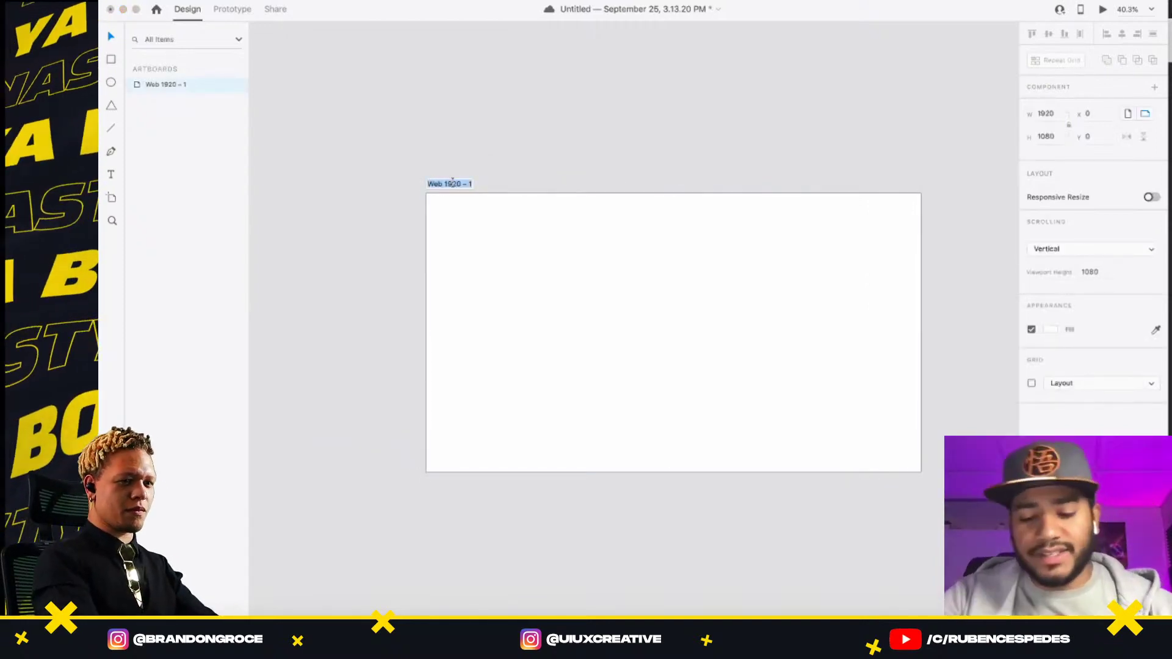
{"action": "type", "text": "Co"}
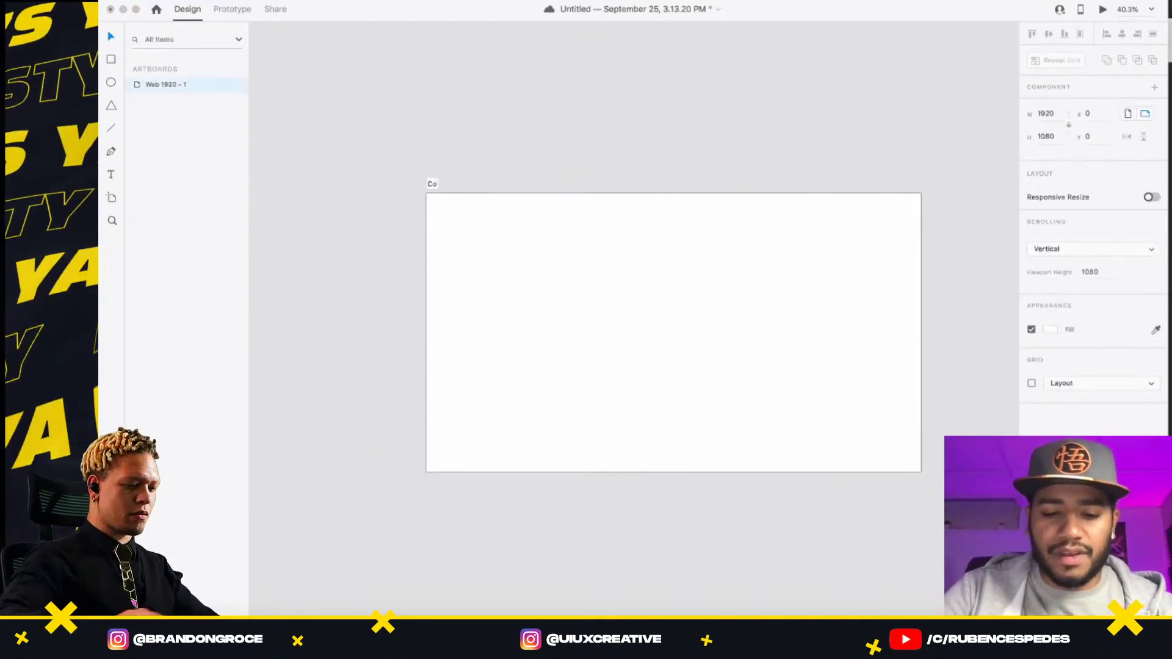
{"action": "type", "text": "mmunicatio"}
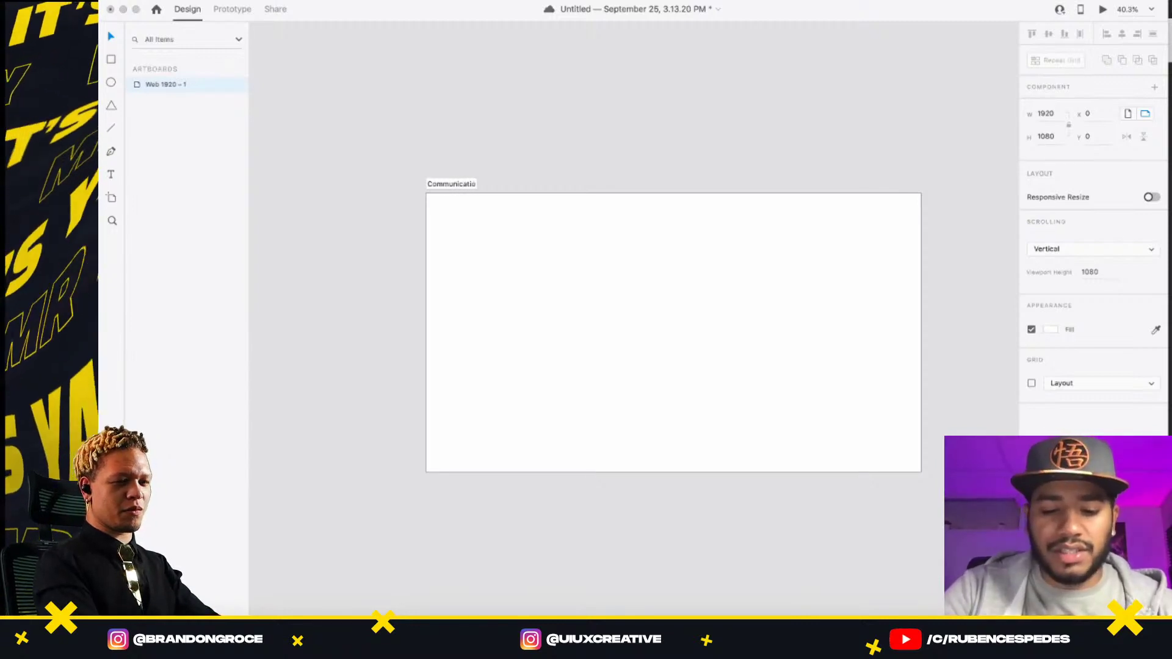
{"action": "type", "text": "n Design"}
{"action": "key", "text": "Return"}
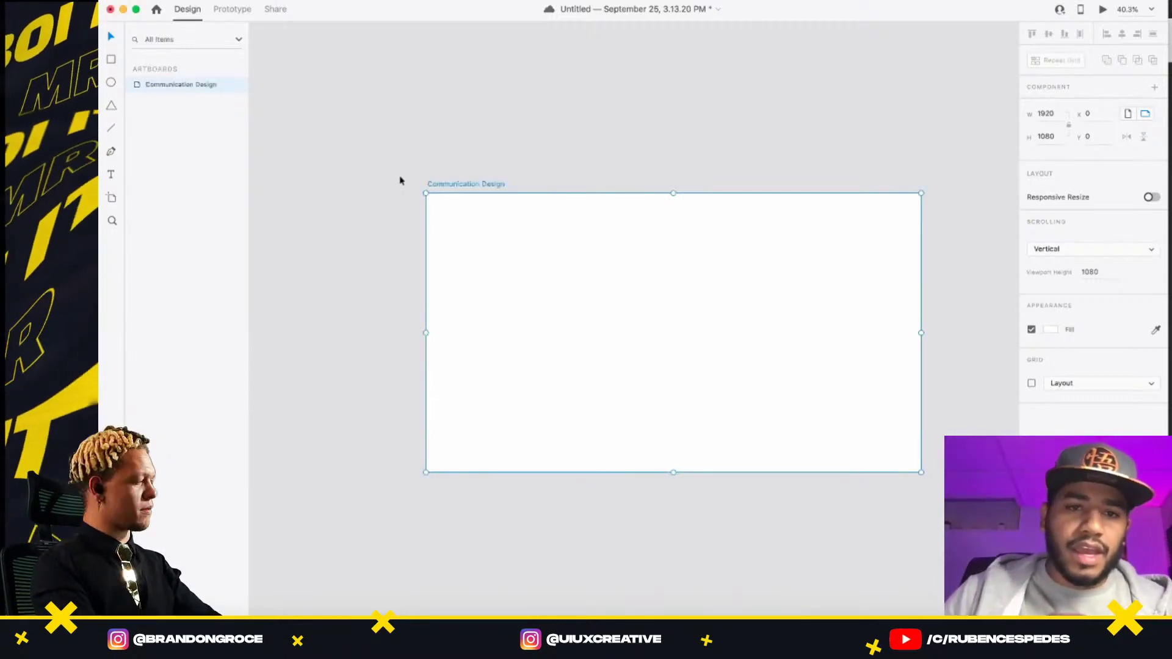
- Duplicate the Communication Design artboard and place the copy left of the original with a gap, at about X -2073
{"action": "left_click_drag", "start_coordinate": [524, 170], "coordinate": [276, 179]}
{"action": "left_click", "coordinate": [711, 182]}
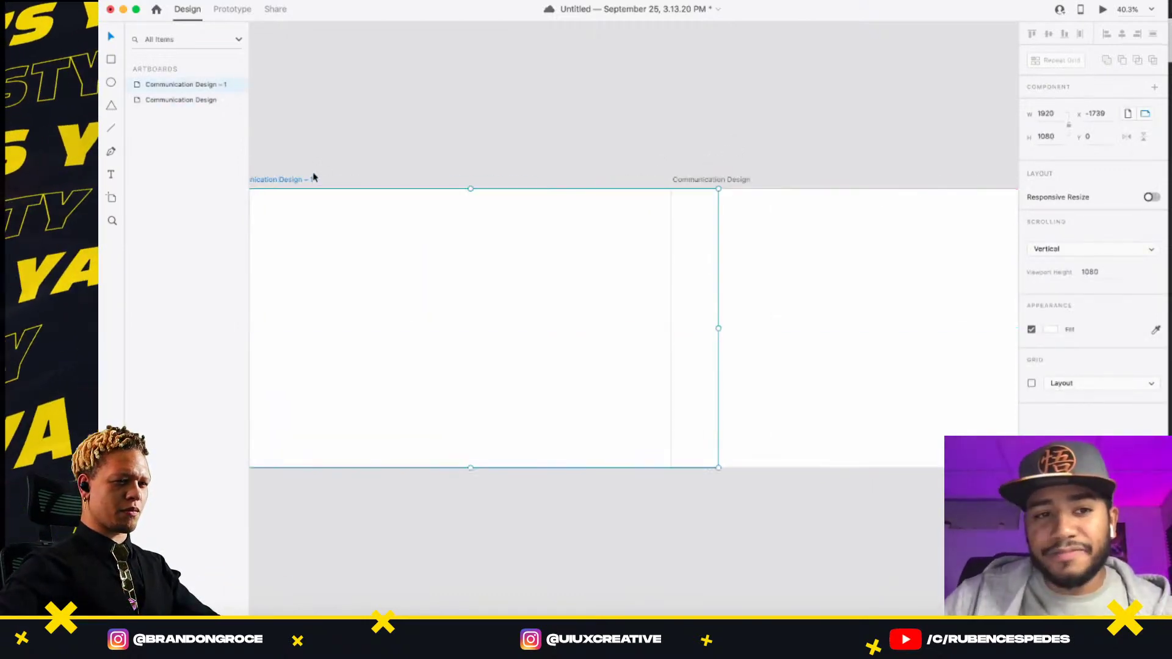
{"action": "left_click_drag", "start_coordinate": [505, 155], "coordinate": [665, 158]}
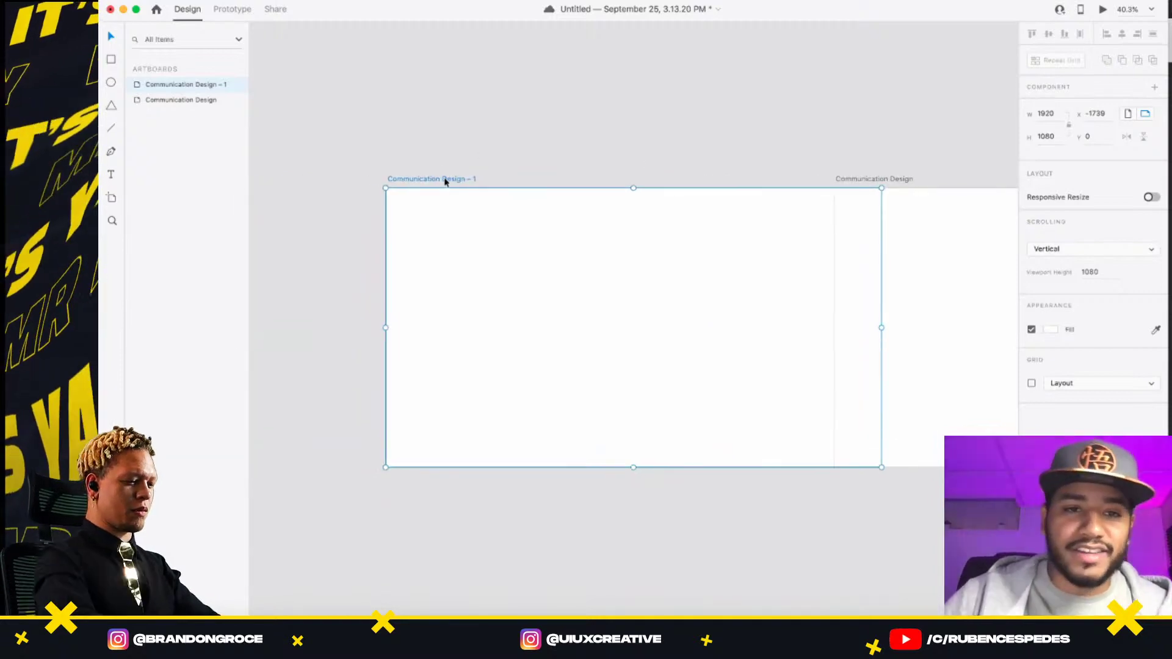
{"action": "left_click_drag", "start_coordinate": [448, 181], "coordinate": [359, 180]}
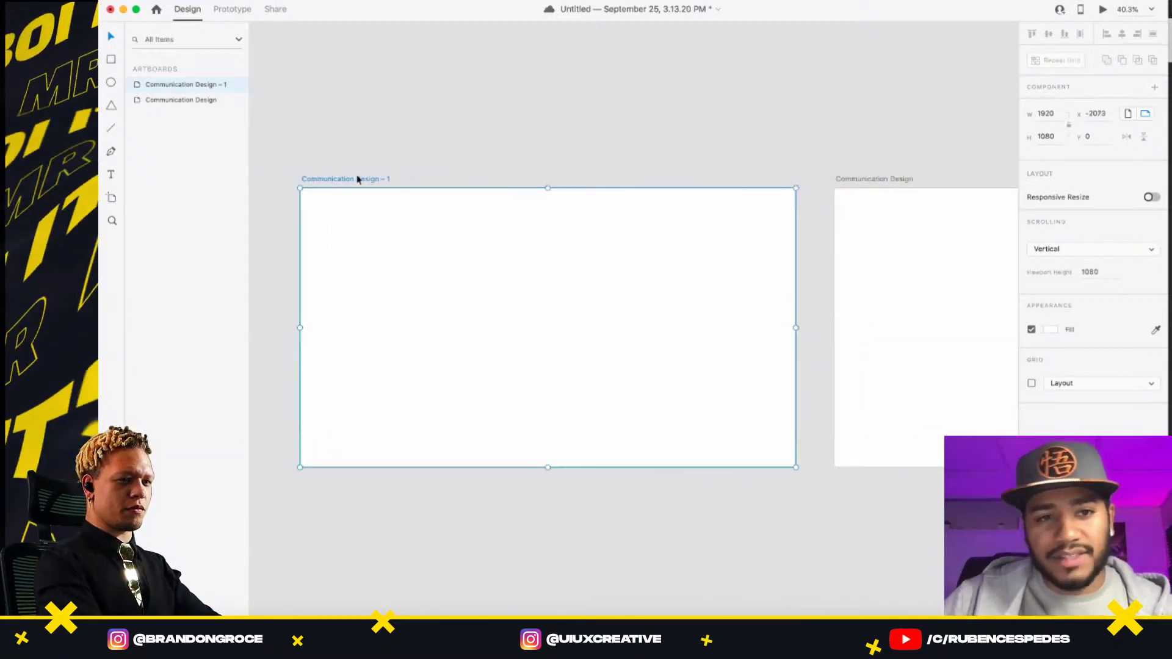
- Rename the duplicated artboard as Style Tile and deselect it
{"action": "double_click", "coordinate": [356, 178]}
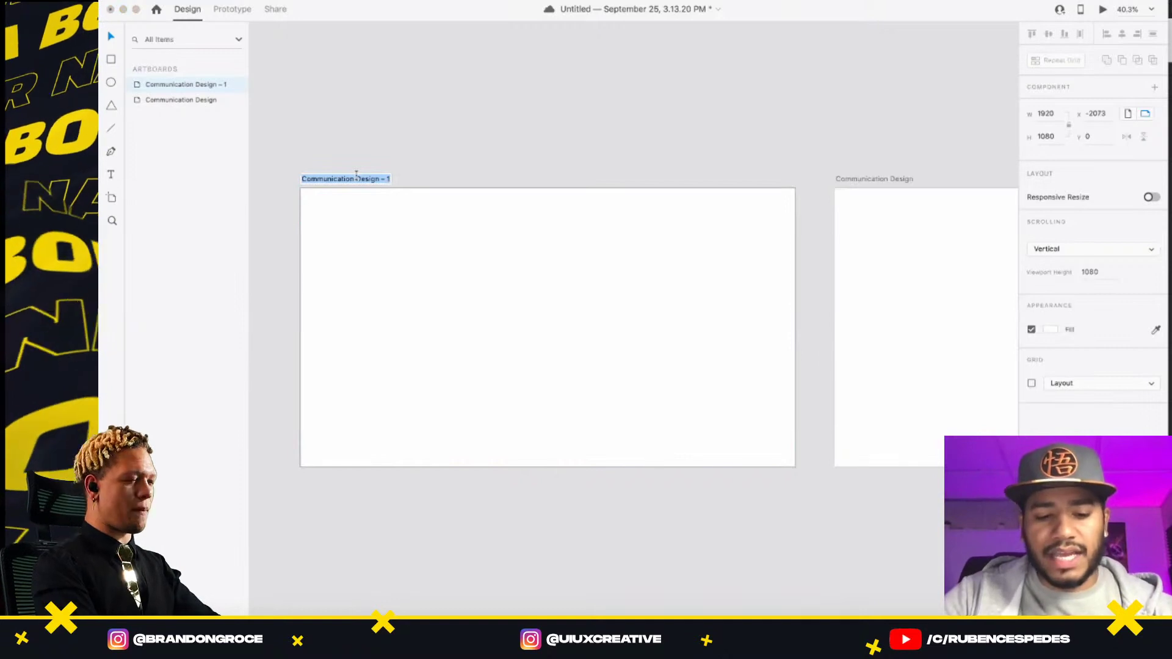
{"action": "type", "text": "St"}
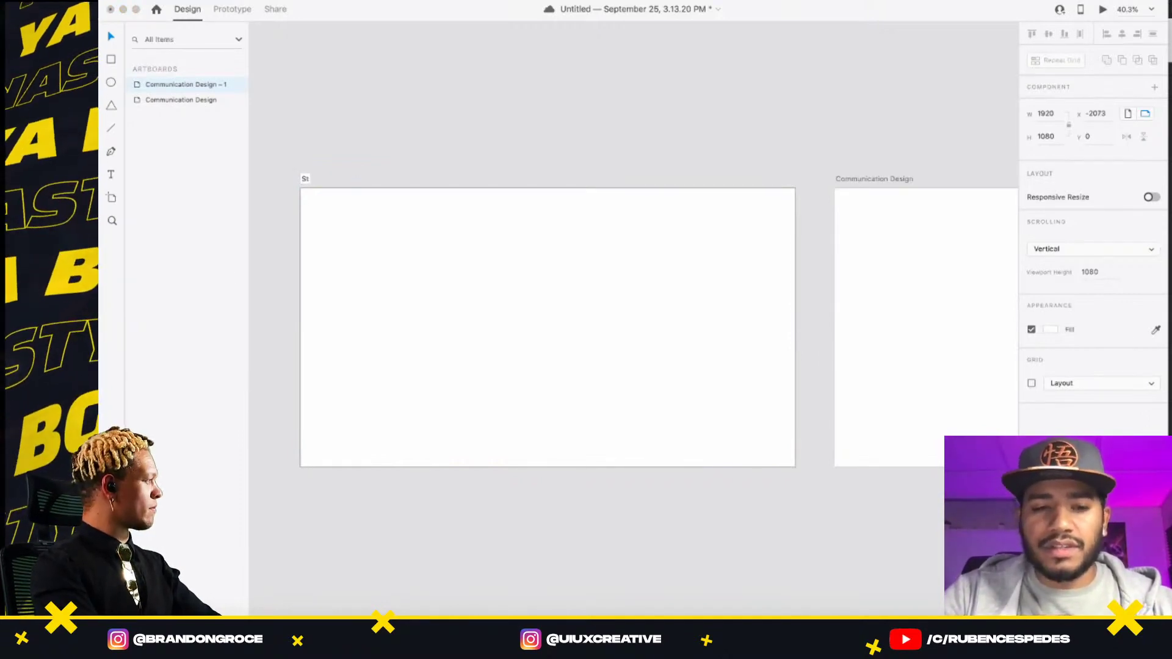
{"action": "type", "text": "yle Tile"}
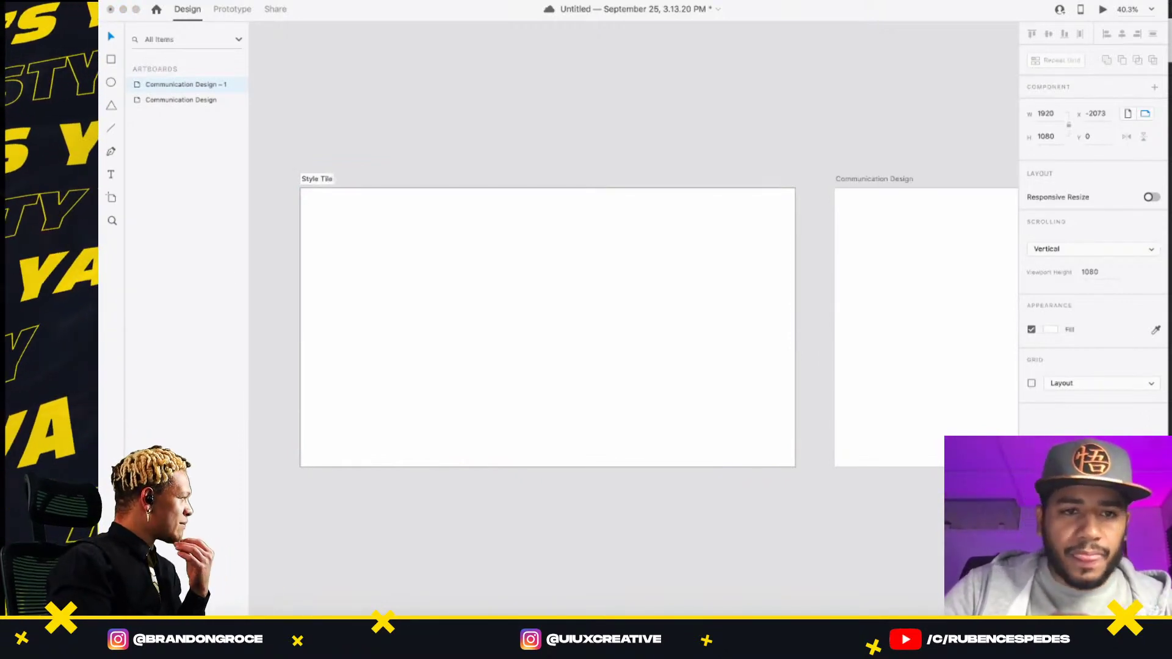
{"action": "key", "text": "Return"}
{"action": "left_click", "coordinate": [667, 136]}
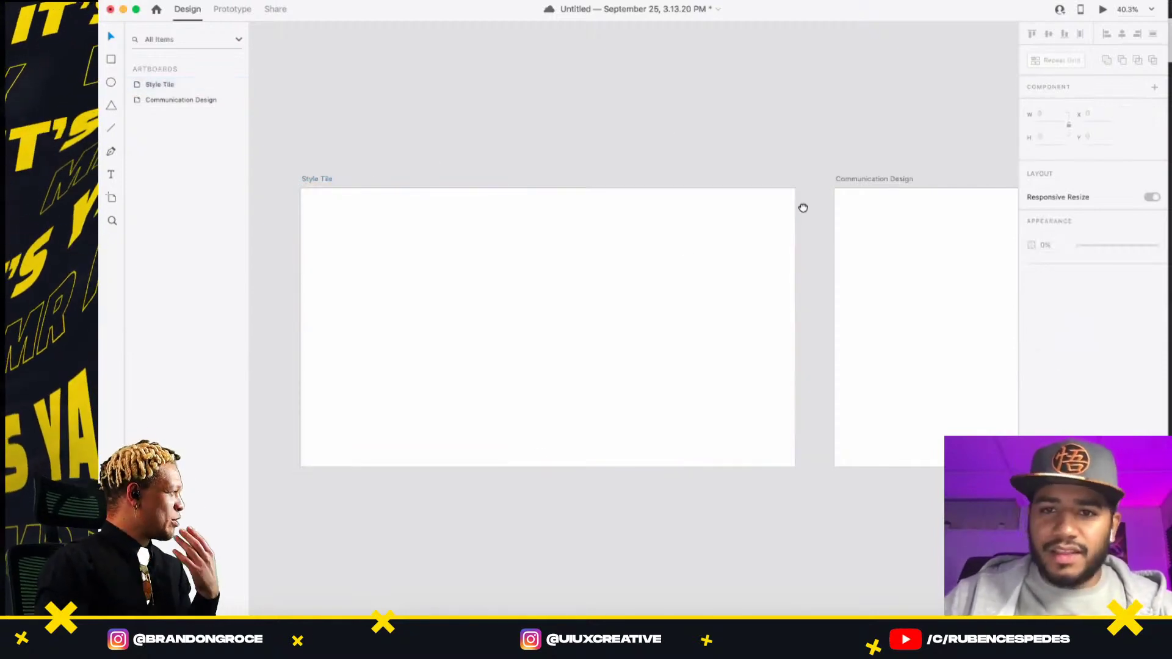
- Look over both blank artboards and save the document
{"action": "left_click_drag", "start_coordinate": [800, 207], "coordinate": [626, 163]}
{"action": "left_click_drag", "start_coordinate": [675, 196], "coordinate": [529, 246]}
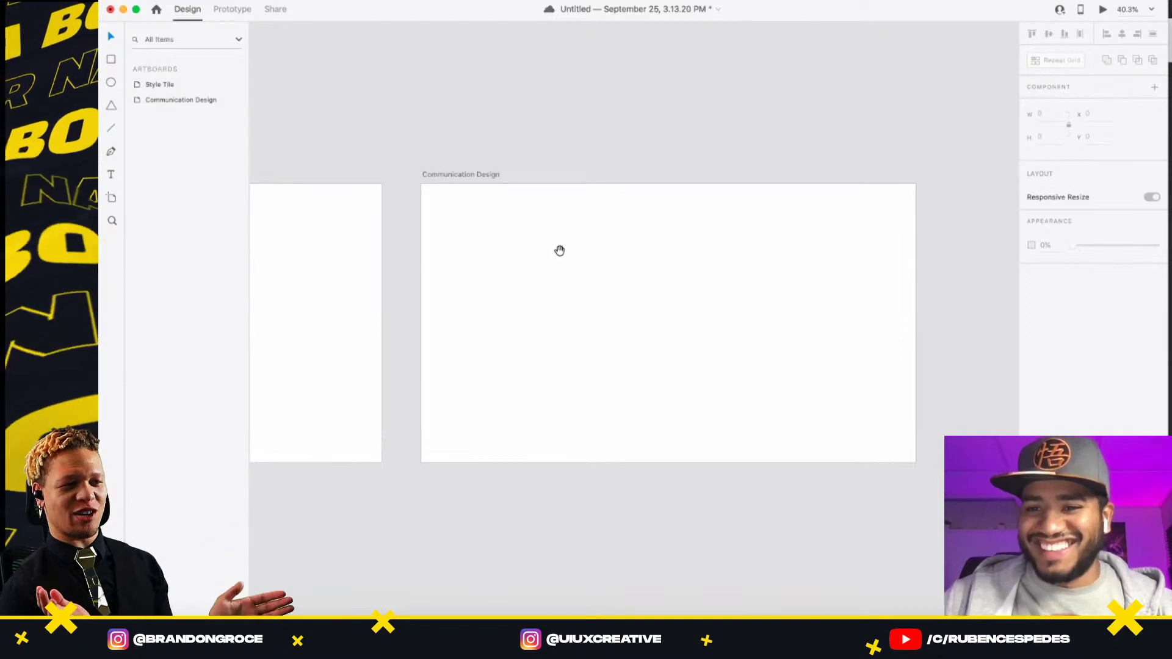
{"action": "left_click_drag", "start_coordinate": [528, 246], "coordinate": [673, 233]}
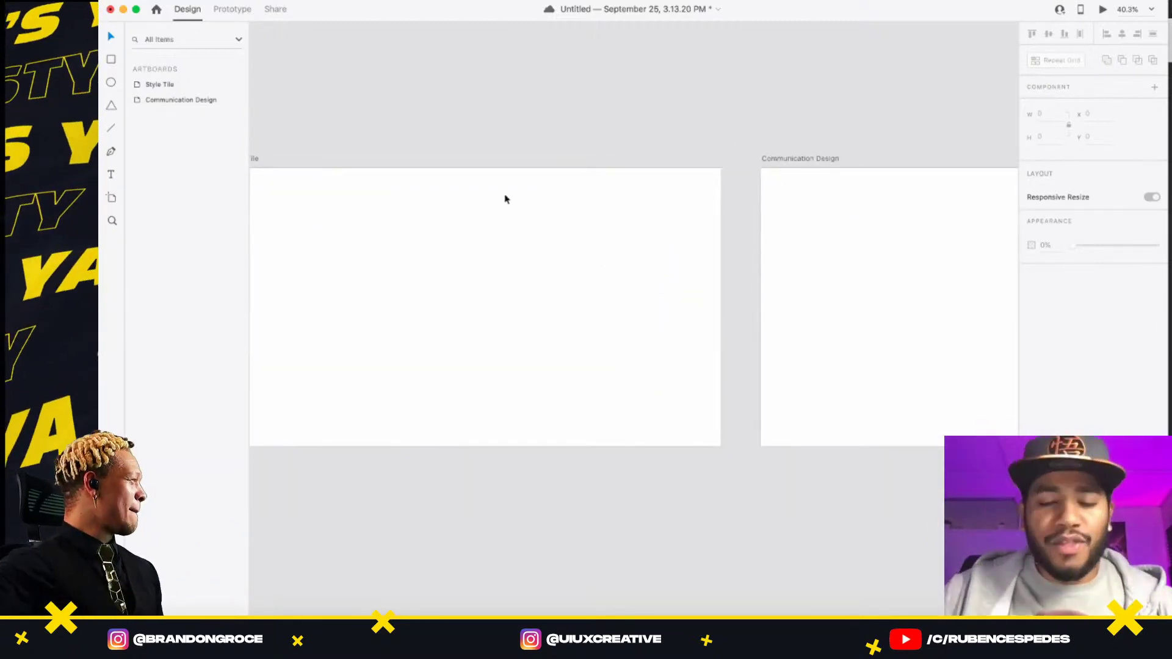
{"action": "left_click_drag", "start_coordinate": [455, 151], "coordinate": [544, 165]}
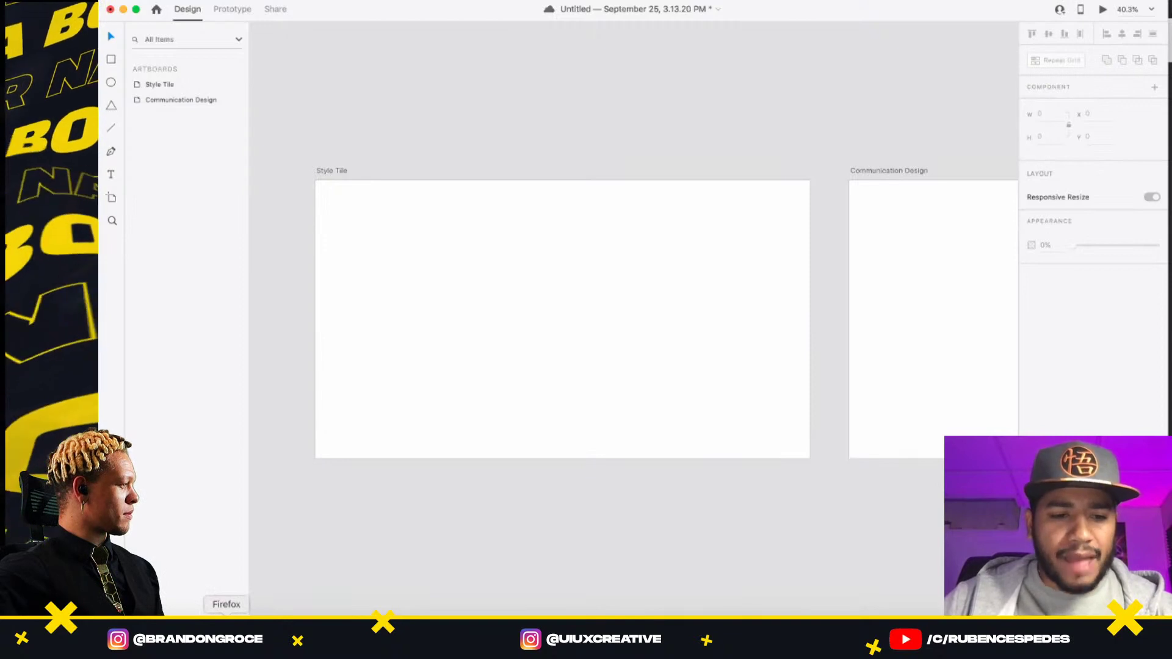
{"action": "key", "text": "super+s"}
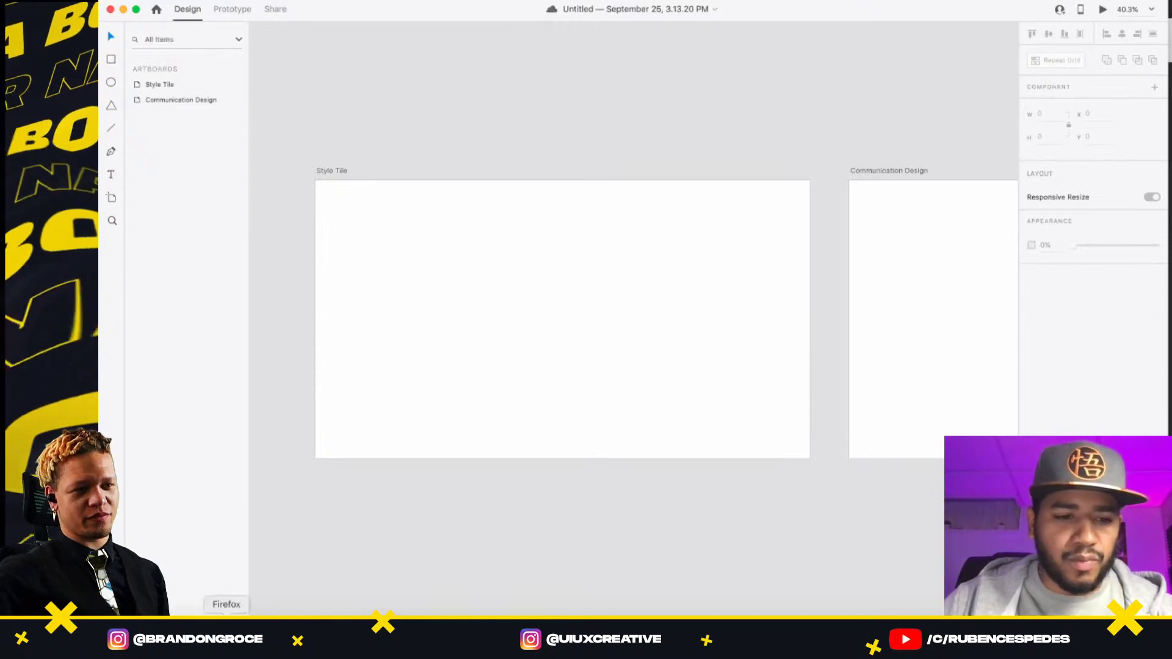
- Switch to Firefox and capture a screenshot of the Communication Design page from the site header down to Related Areas of Study
{"action": "left_click", "coordinate": [226, 635]}
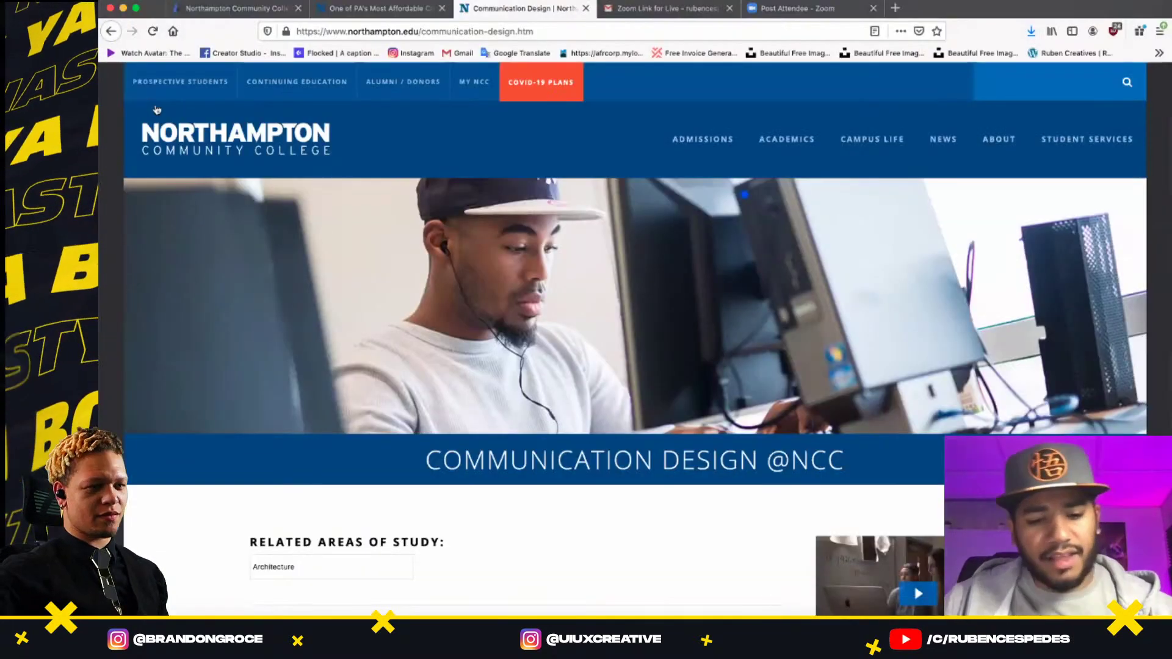
{"action": "key", "text": "super+shift+4"}
{"action": "left_click_drag", "start_coordinate": [125, 65], "coordinate": [1127, 608]}
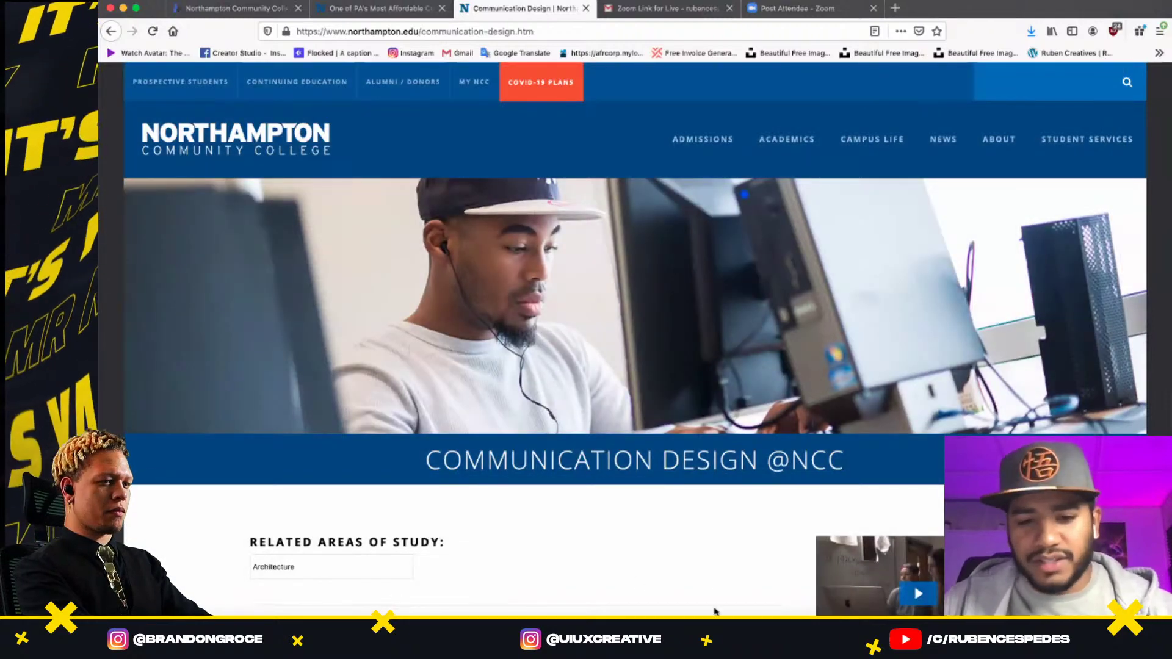
- Switch to Adobe XD, paste the captured page screenshot onto the Style Tile artboard, and scale and move it to about 1213 × 656 at X 568
{"action": "left_click", "coordinate": [680, 611]}
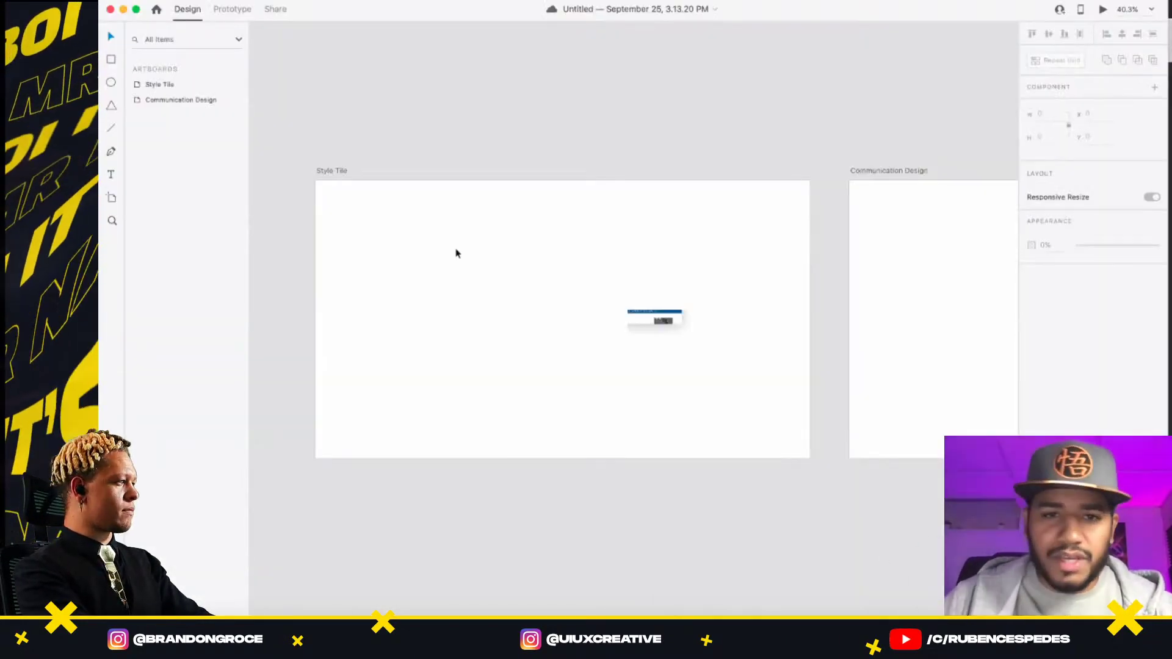
{"action": "left_click_drag", "start_coordinate": [456, 253], "coordinate": [467, 251]}
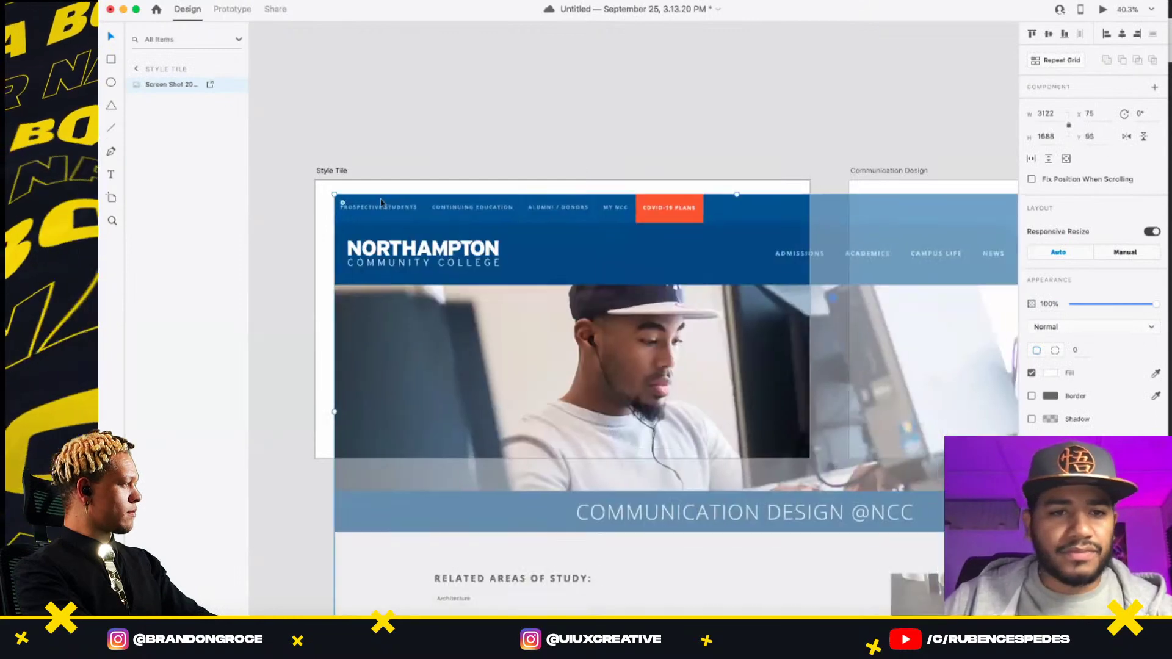
{"action": "left_click_drag", "start_coordinate": [358, 206], "coordinate": [673, 378]}
{"action": "left_click_drag", "start_coordinate": [759, 417], "coordinate": [466, 240]}
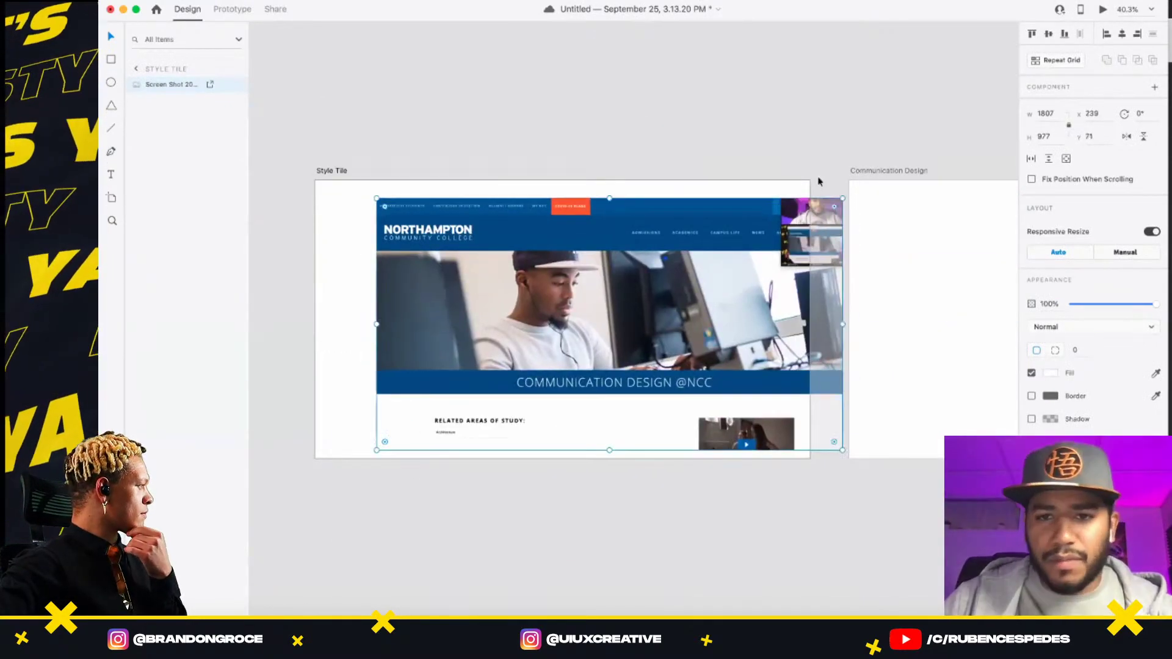
{"action": "left_click_drag", "start_coordinate": [840, 207], "coordinate": [688, 230]}
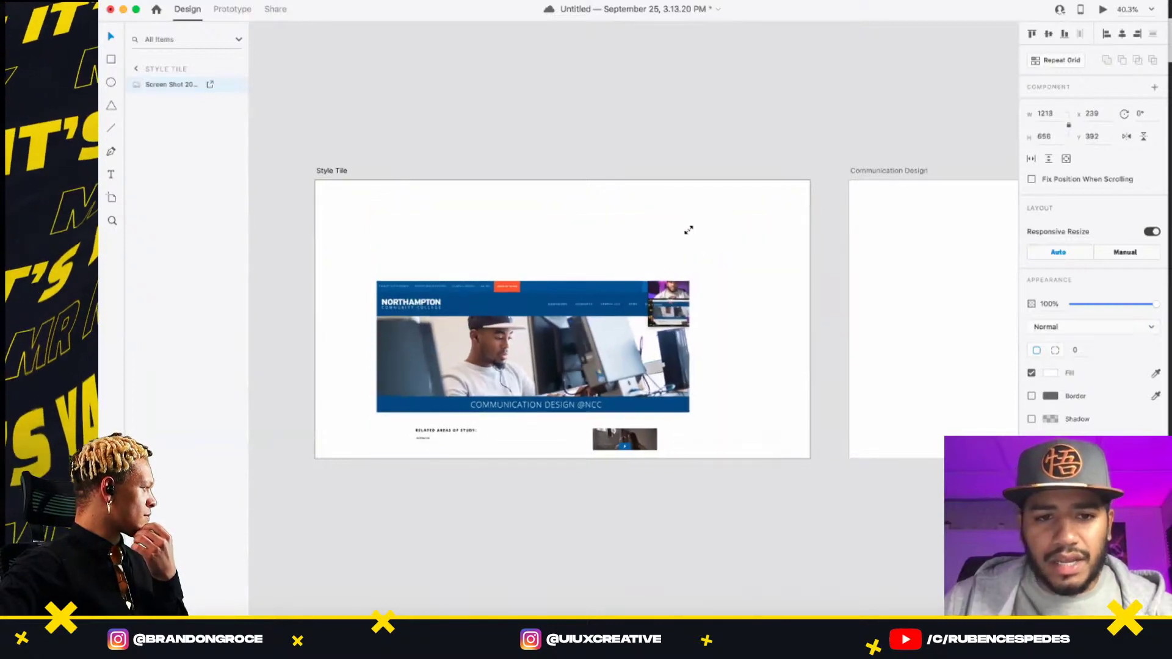
{"action": "left_click_drag", "start_coordinate": [567, 333], "coordinate": [653, 256]}
{"action": "left_click", "coordinate": [325, 266]}
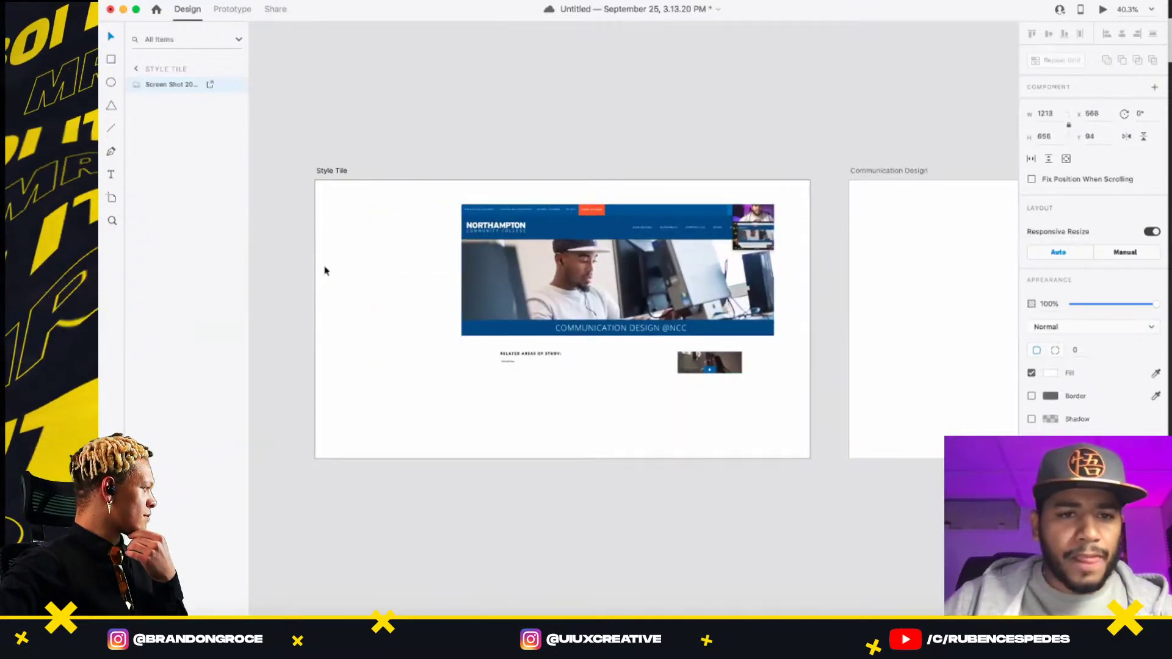
- Draw a 242 × 242 square left of the screenshot and fill it with the dark blue sampled from the site header
{"action": "left_click", "coordinate": [110, 60]}
{"action": "left_click_drag", "start_coordinate": [331, 226], "coordinate": [395, 289]}
{"action": "left_click", "coordinate": [1032, 396]}
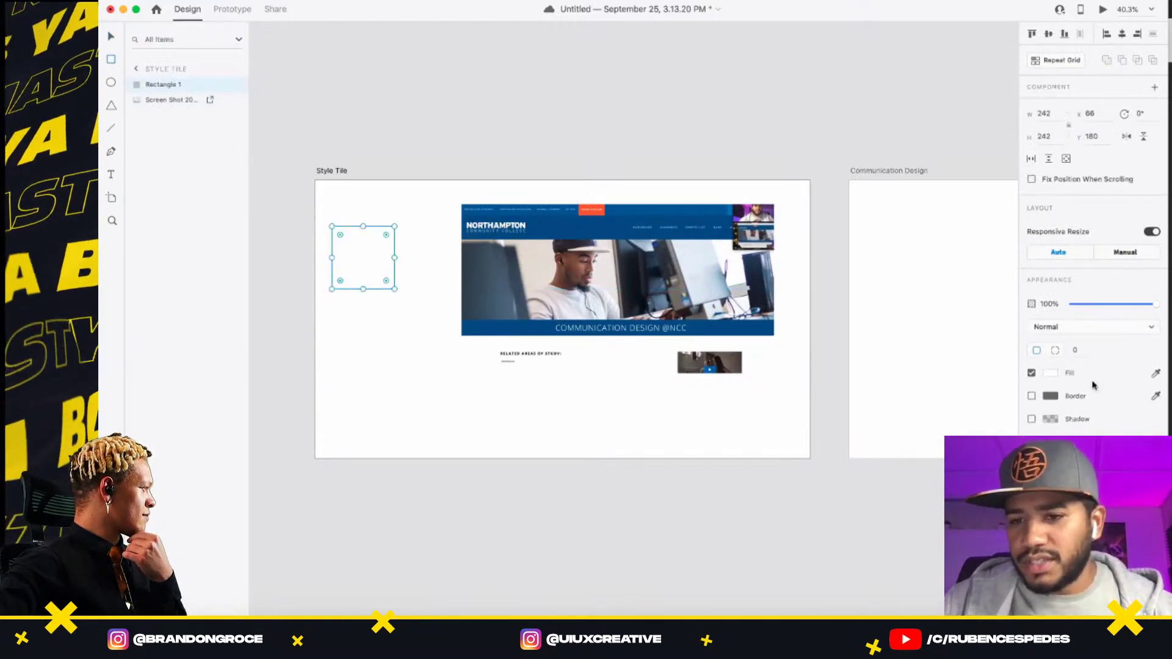
{"action": "left_click", "coordinate": [580, 236]}
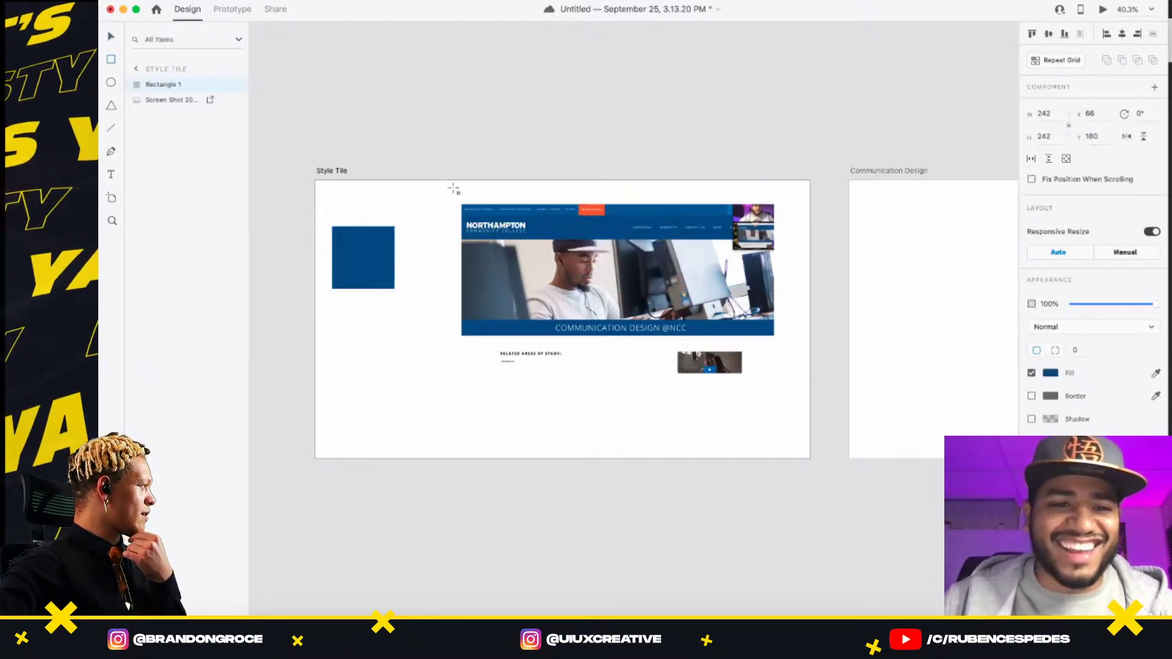
{"action": "left_click", "coordinate": [399, 98]}
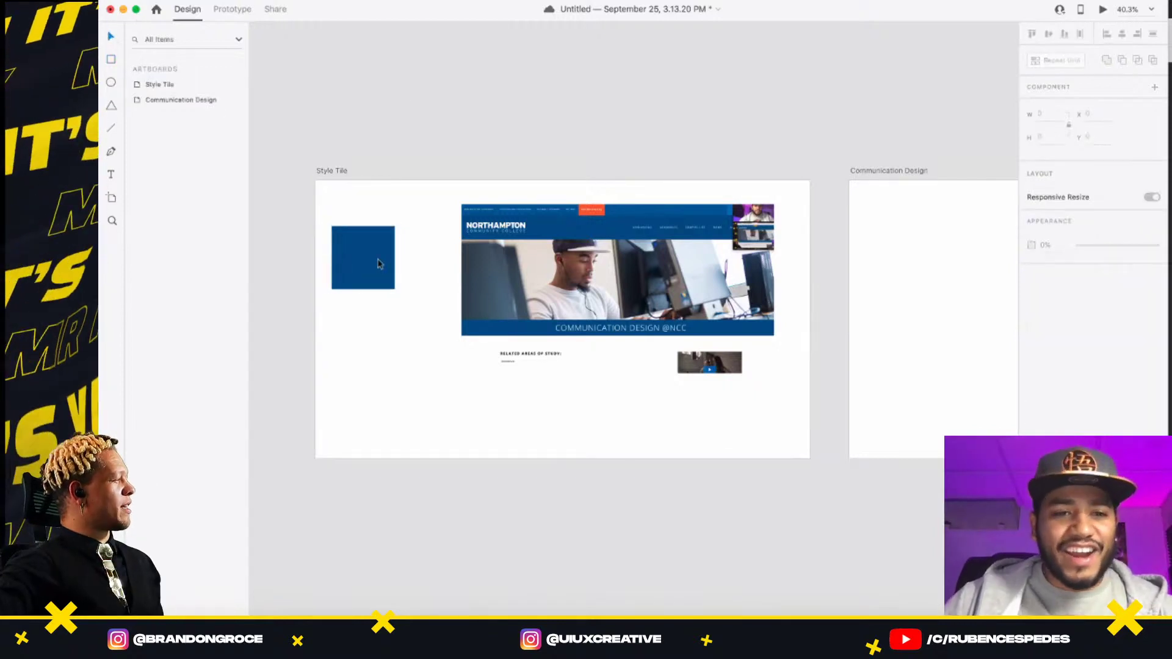
- Duplicate the blue square directly below at about Y 488 and fill the copy with the orange of the COVID-19 Plans button
{"action": "left_click", "coordinate": [382, 262]}
{"action": "left_click_drag", "start_coordinate": [382, 263], "coordinate": [384, 357]}
{"action": "key", "text": "i"}
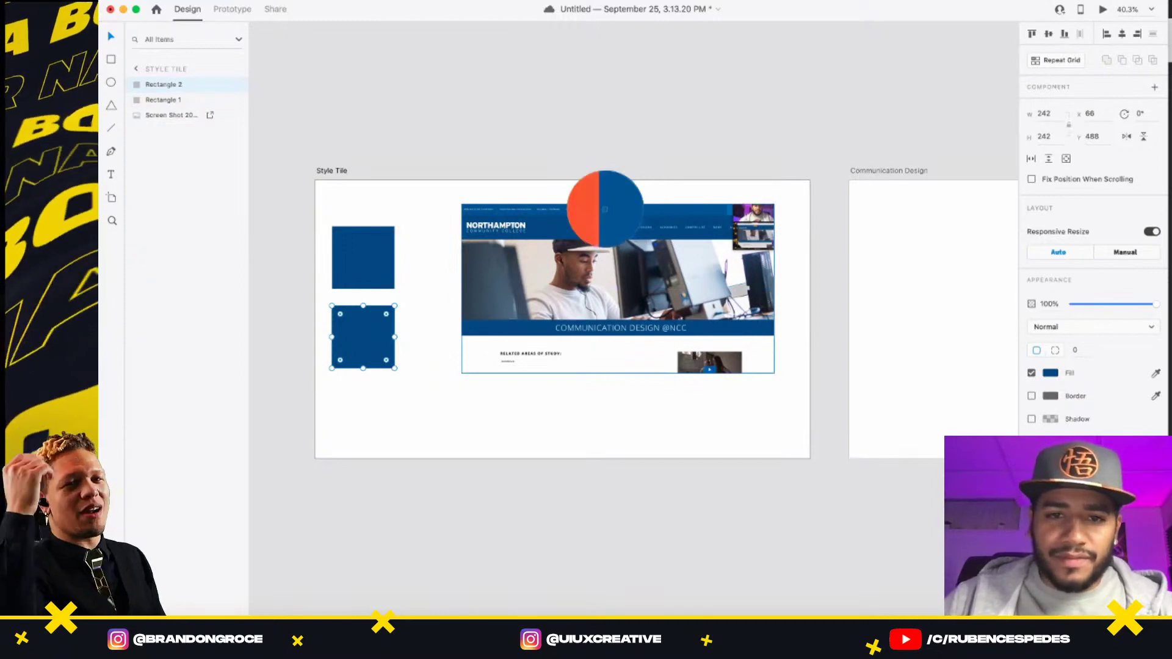
{"action": "left_click", "coordinate": [587, 209]}
{"action": "left_click", "coordinate": [424, 284]}
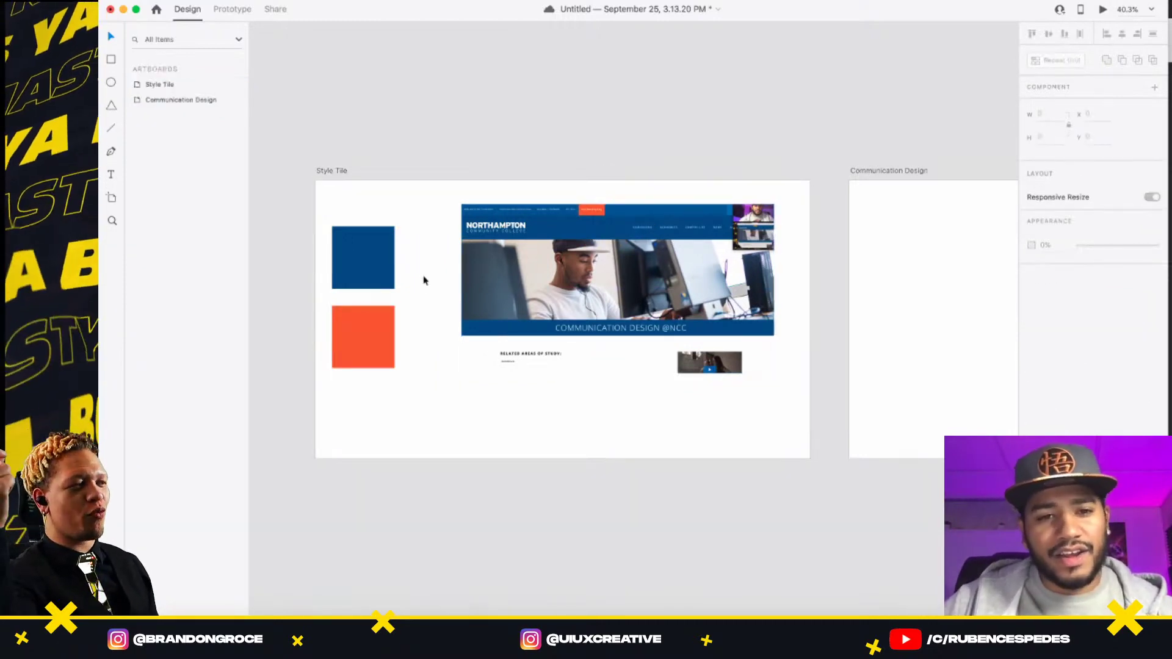
- Move the blue and orange squares together to the right, to about X 130
{"action": "left_click", "coordinate": [369, 259]}
{"action": "left_click", "coordinate": [379, 337], "text": "shift"}
{"action": "left_click_drag", "start_coordinate": [370, 263], "coordinate": [388, 263]}
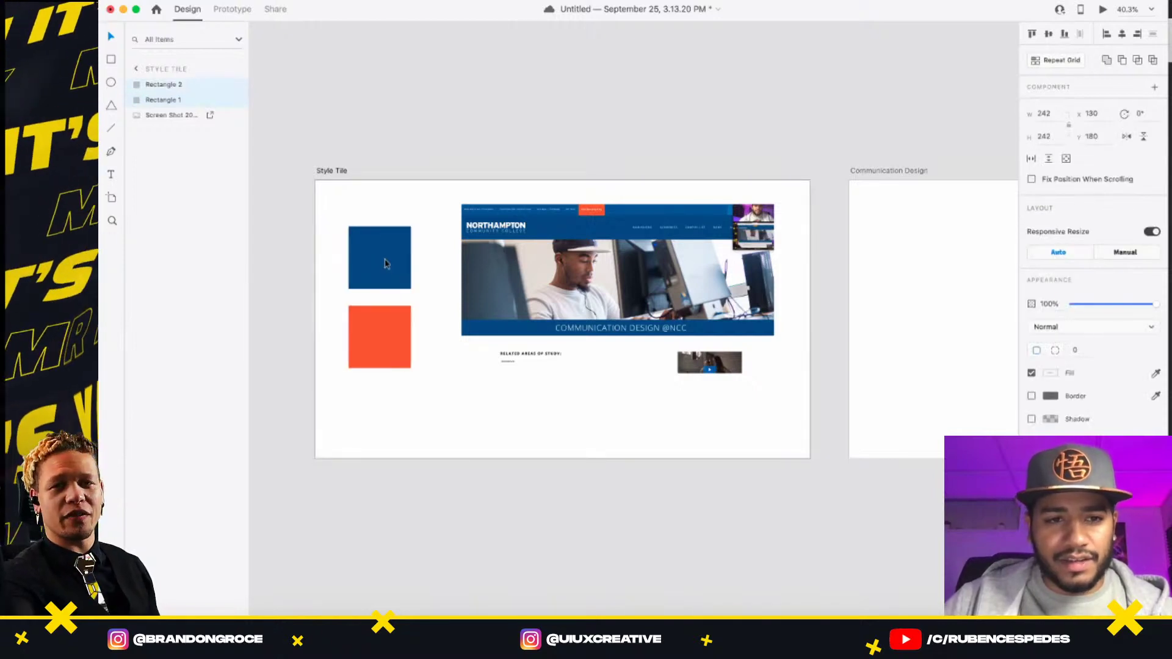
- Shift the screenshot right to about X 820 and duplicate the dark blue square at X 450, filled with the lighter header blue
{"action": "mouse_move", "coordinate": [595, 230]}
{"action": "left_mouse_down"}
{"action": "mouse_move", "coordinate": [585, 252]}
{"action": "mouse_move", "coordinate": [608, 236]}
{"action": "mouse_move", "coordinate": [600, 225]}
{"action": "left_mouse_up"}
{"action": "left_click", "coordinate": [380, 260]}
{"action": "left_click_drag", "start_coordinate": [380, 260], "coordinate": [465, 264]}
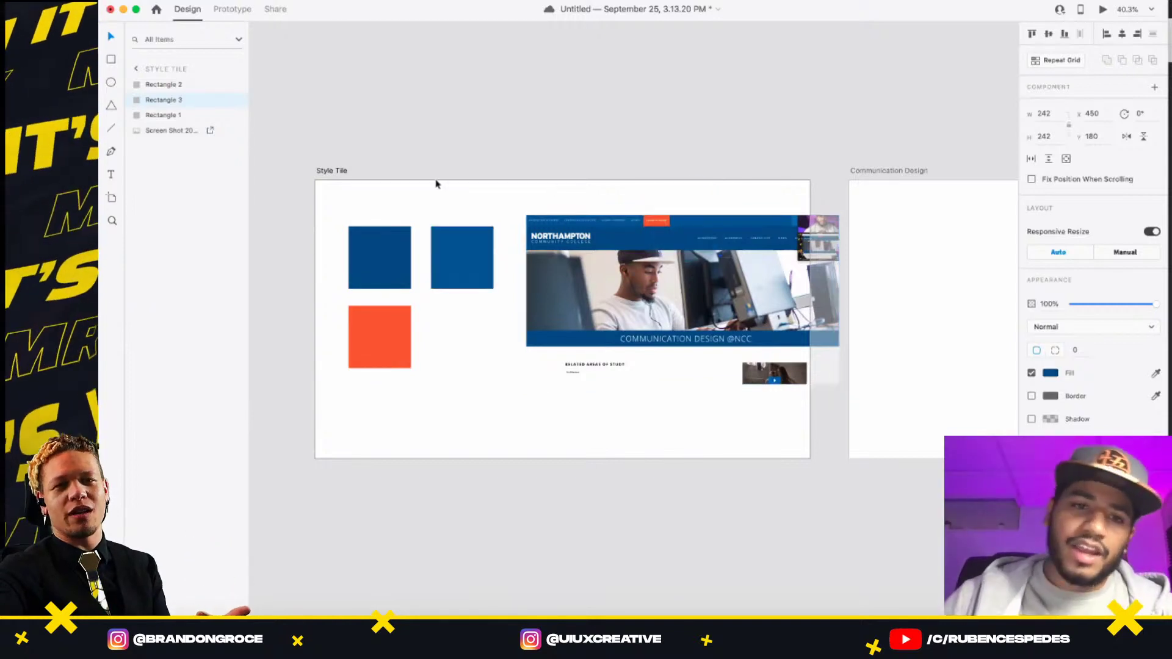
- Delete the page screenshot from the Style Tile artboard
{"action": "left_click", "coordinate": [645, 276]}
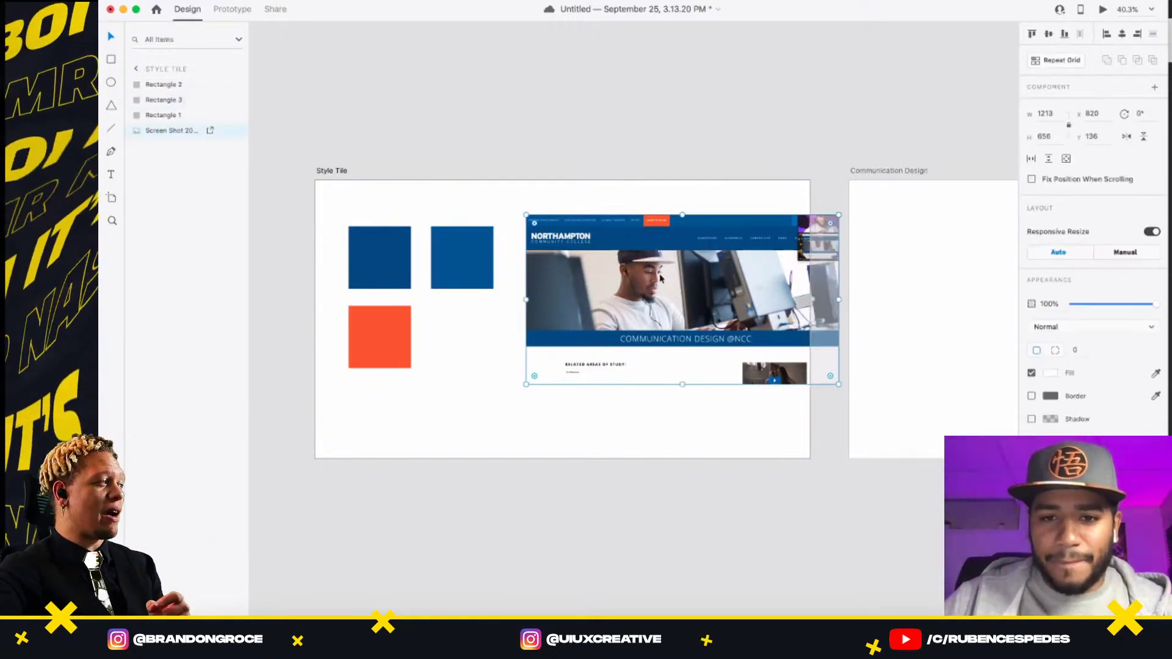
{"action": "mouse_move", "coordinate": [660, 279]}
{"action": "left_mouse_down"}
{"action": "mouse_move", "coordinate": [617, 269]}
{"action": "mouse_move", "coordinate": [674, 270]}
{"action": "left_mouse_up"}
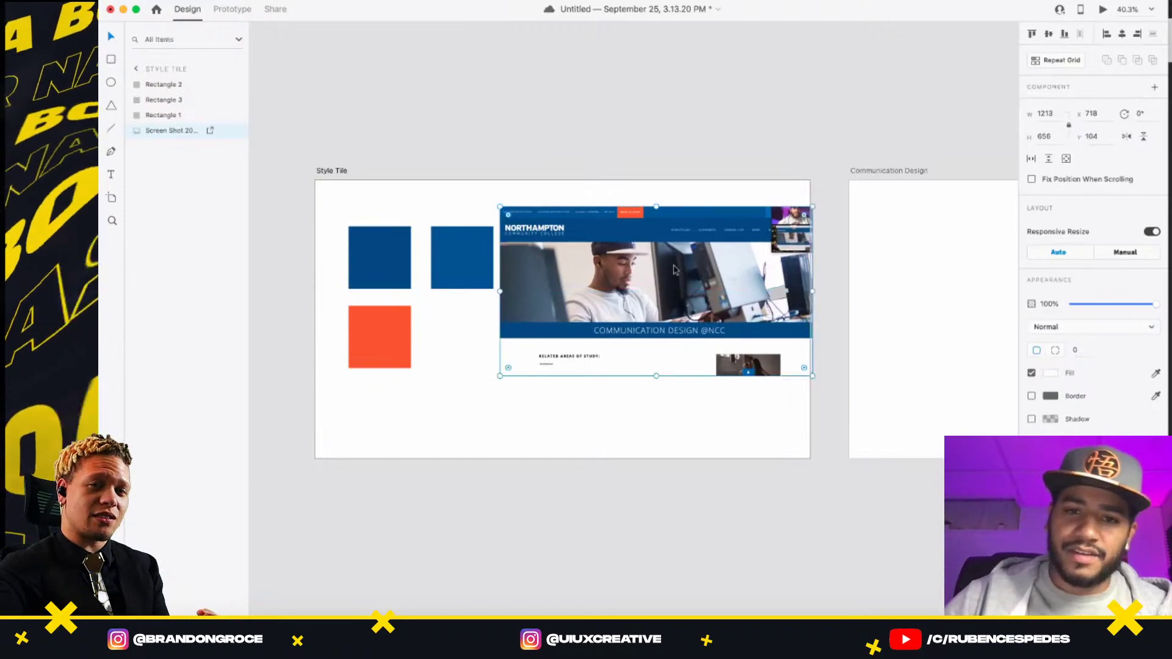
{"action": "key", "text": "Delete"}
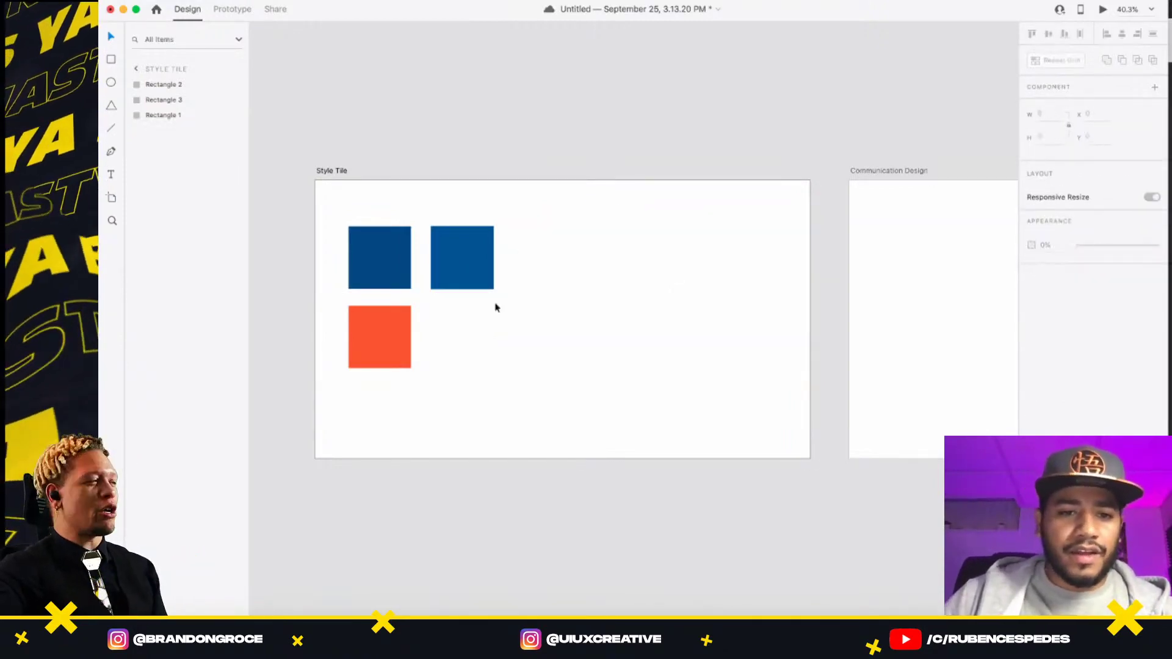
- Stack the dark blue, lighter blue and orange squares in one evenly spaced column and place it at about X 133, Y 125
{"action": "left_click_drag", "start_coordinate": [453, 261], "coordinate": [447, 260]}
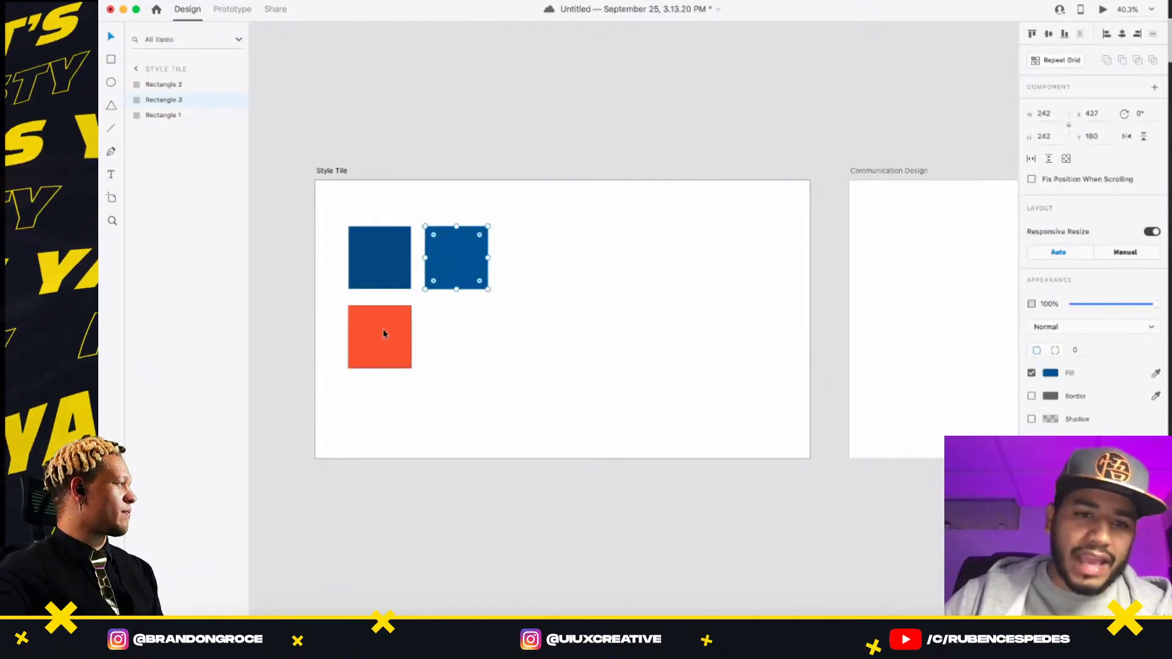
{"action": "left_click_drag", "start_coordinate": [382, 334], "coordinate": [460, 330]}
{"action": "left_click_drag", "start_coordinate": [379, 261], "coordinate": [452, 186]}
{"action": "left_click", "coordinate": [518, 340]}
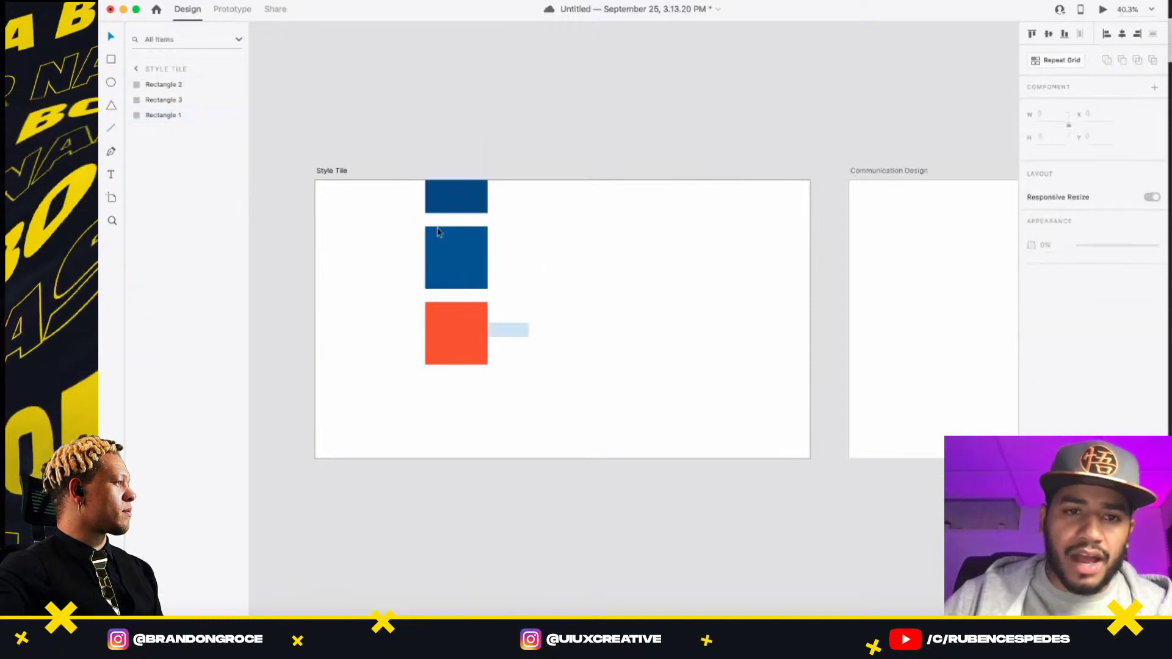
{"action": "left_click_drag", "start_coordinate": [439, 232], "coordinate": [387, 267]}
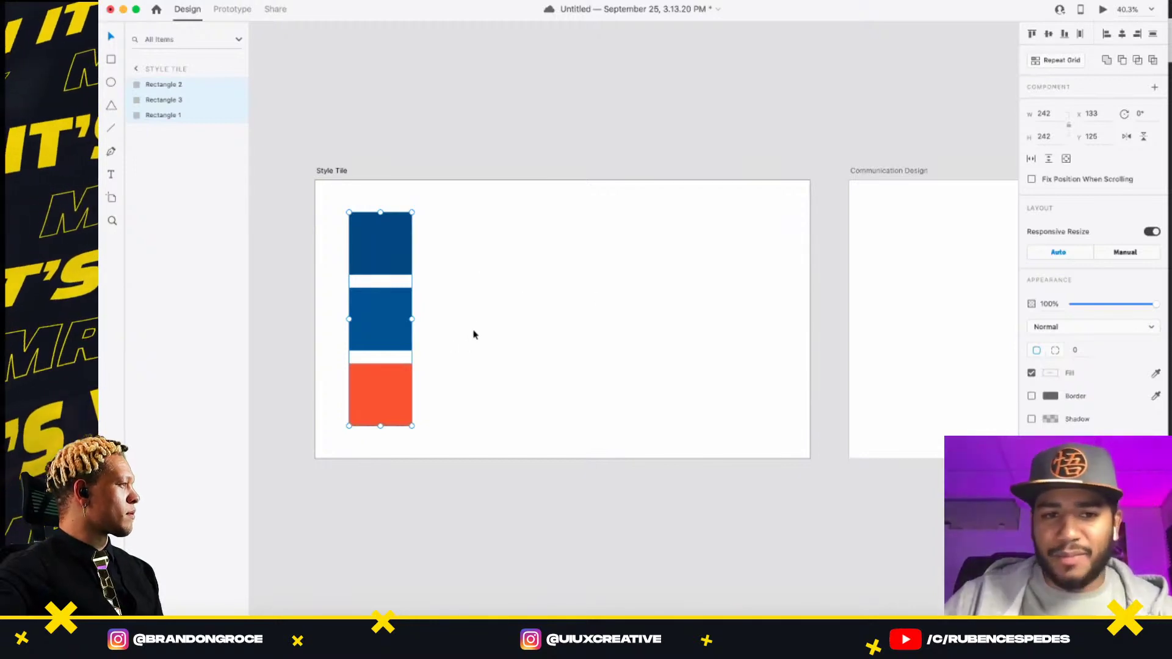
{"action": "left_click", "coordinate": [515, 313]}
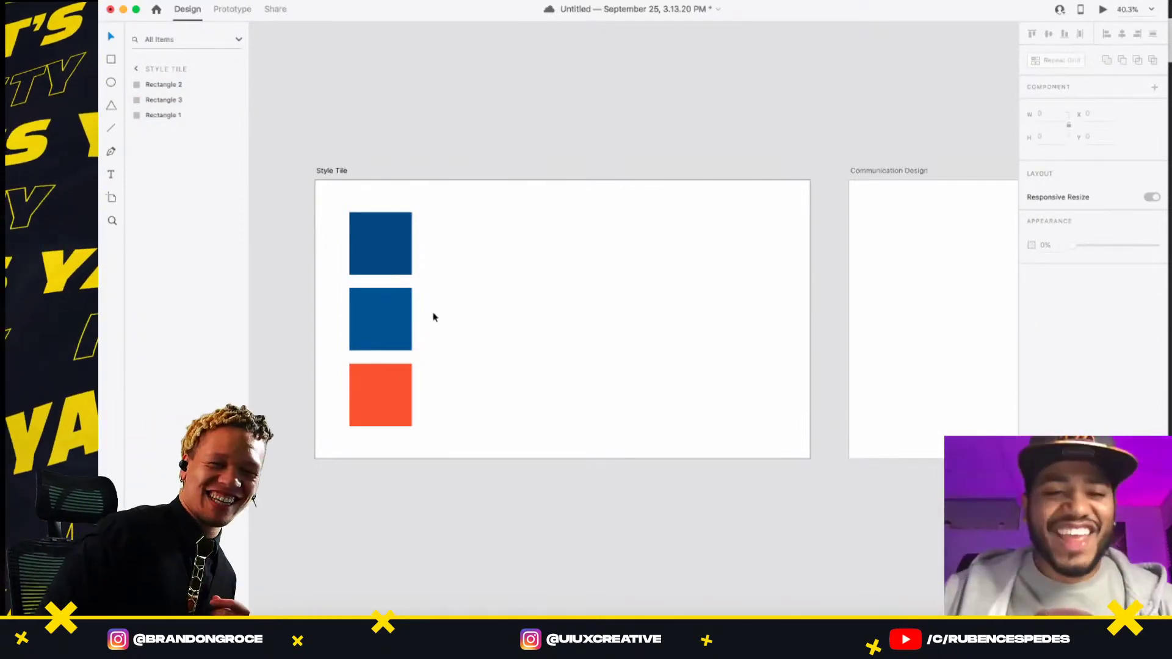
{"action": "left_click_drag", "start_coordinate": [456, 433], "coordinate": [345, 207]}
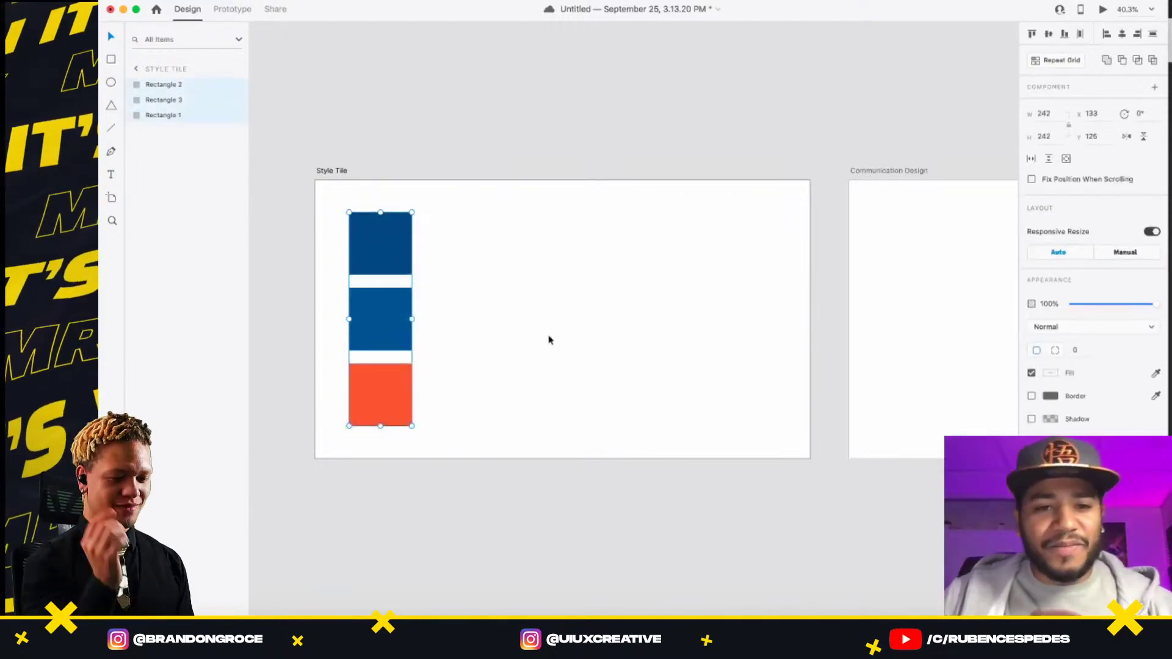
{"action": "left_click_drag", "start_coordinate": [468, 452], "coordinate": [339, 198]}
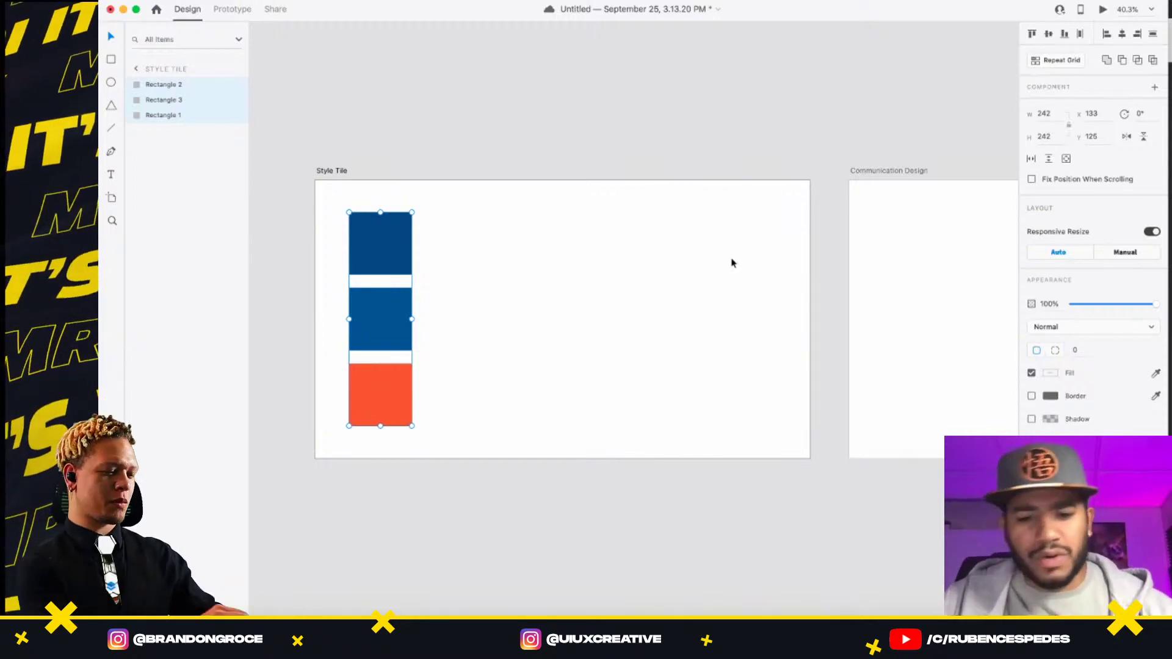
{"action": "left_click", "coordinate": [540, 306]}
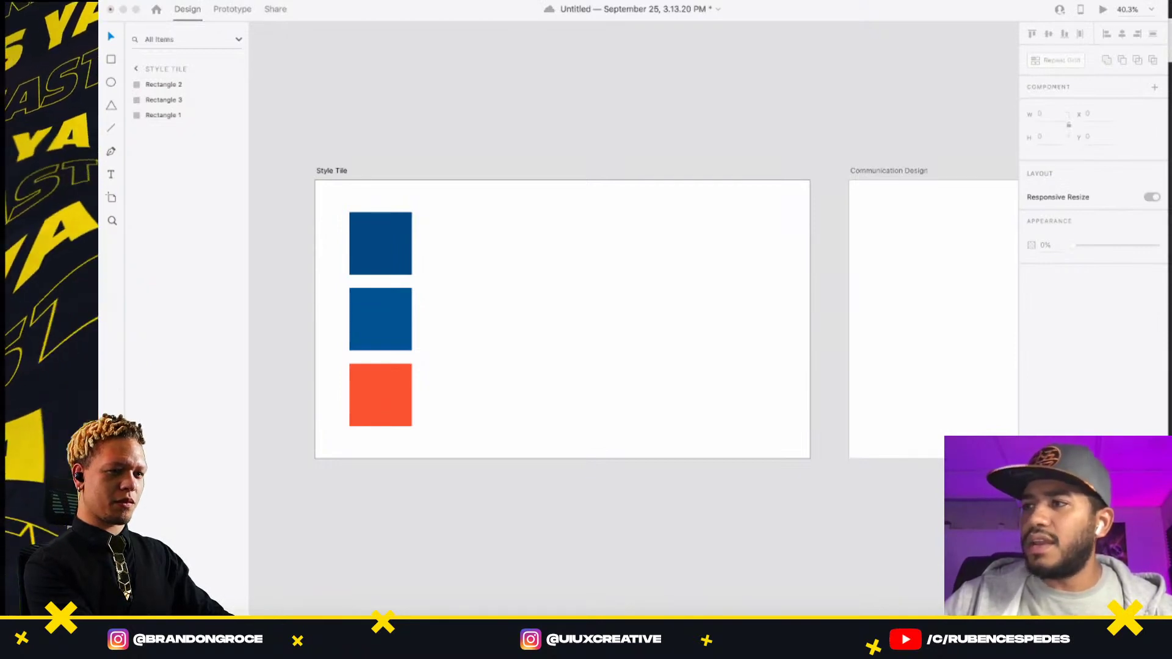
- Import the Northampton logo file onto the Style Tile artboard right of the swatches and fill it with the dark blue swatch colour
{"action": "left_click_drag", "start_coordinate": [470, 262], "coordinate": [523, 254]}
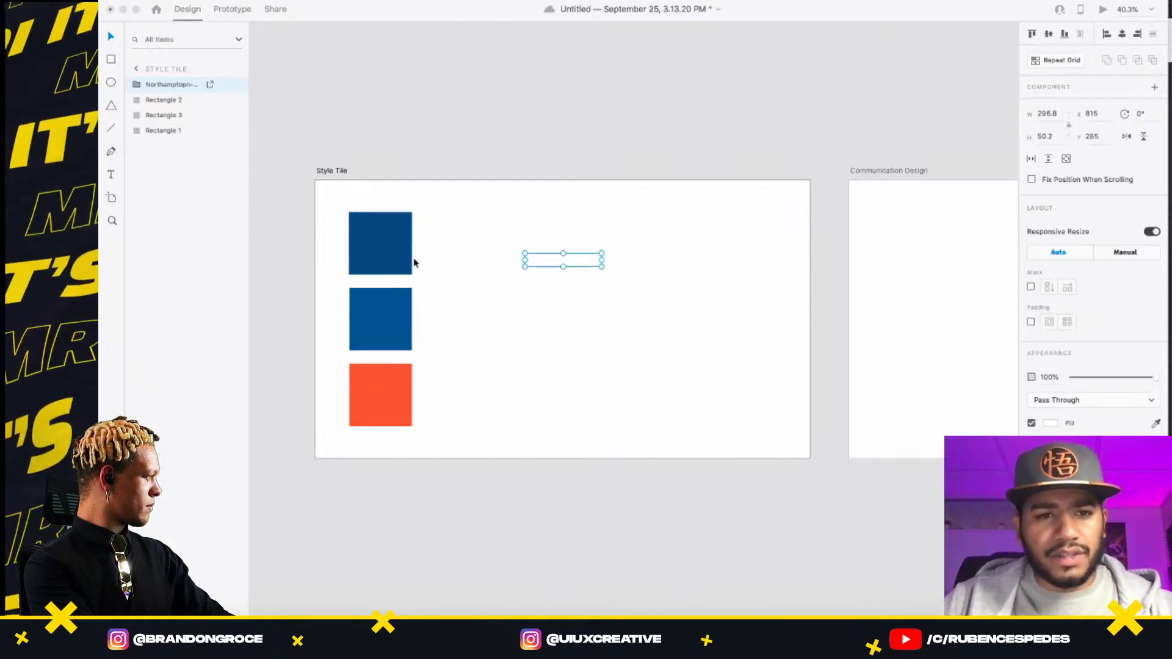
{"action": "left_click", "coordinate": [545, 265]}
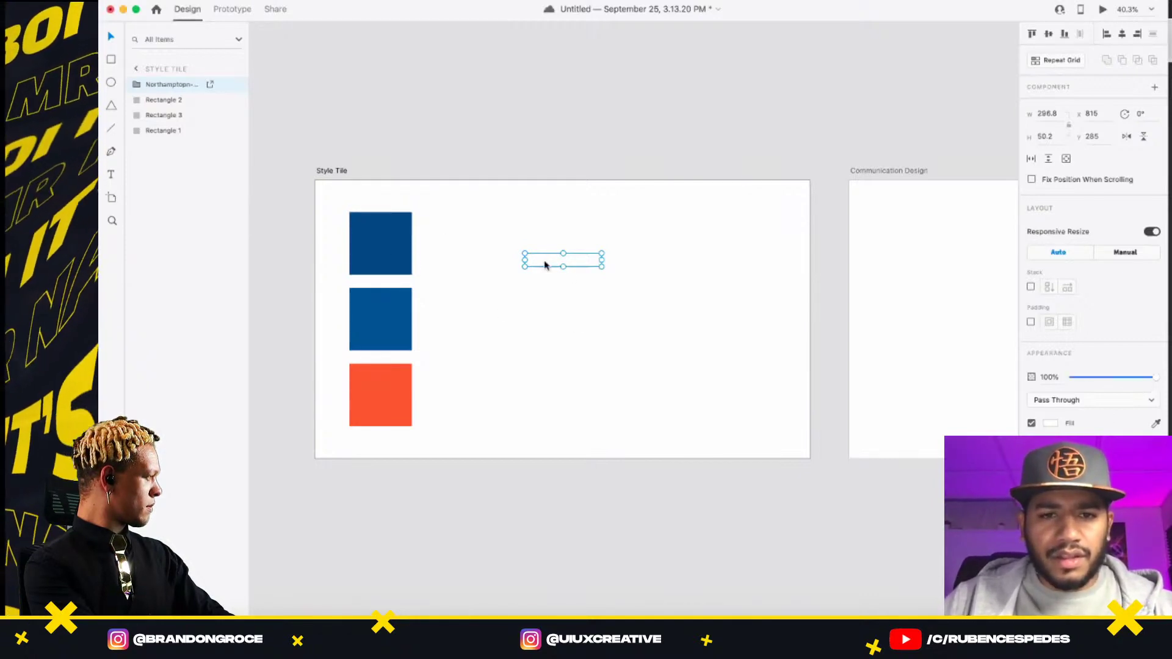
{"action": "left_click", "coordinate": [450, 257]}
{"action": "left_click", "coordinate": [591, 136]}
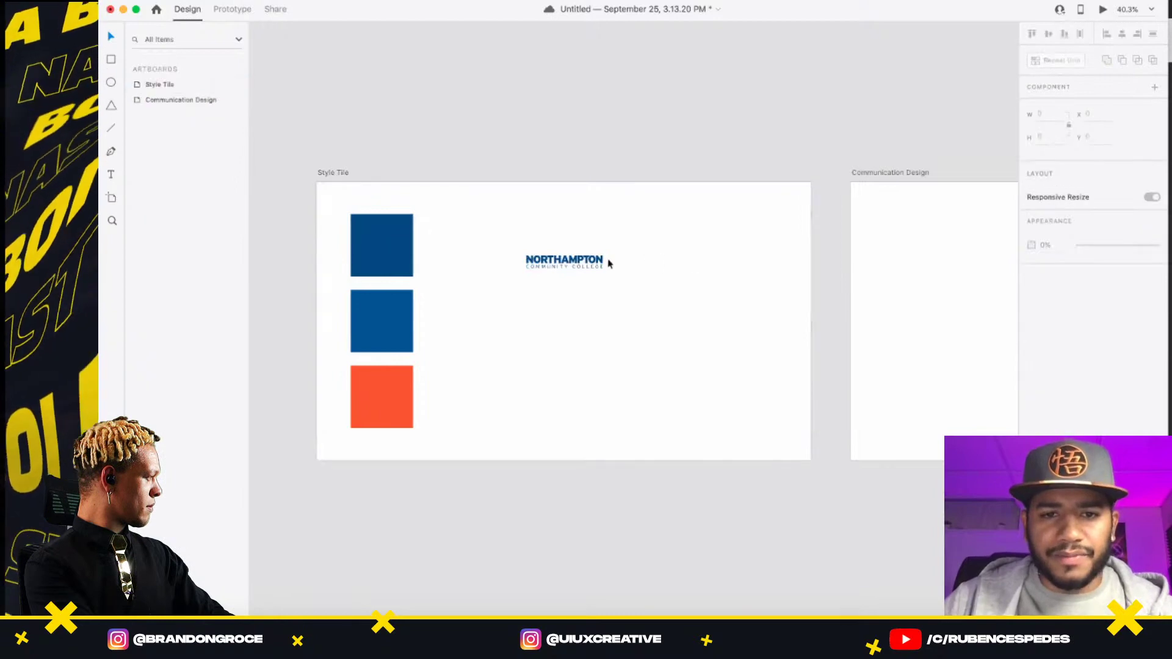
- Enlarge the logo to about 673 × 114 and place it beside the top swatch at about X 505, Y 132
{"action": "left_click", "coordinate": [594, 264]}
{"action": "left_click_drag", "start_coordinate": [603, 269], "coordinate": [651, 293]}
{"action": "key", "text": "ctrl+z"}
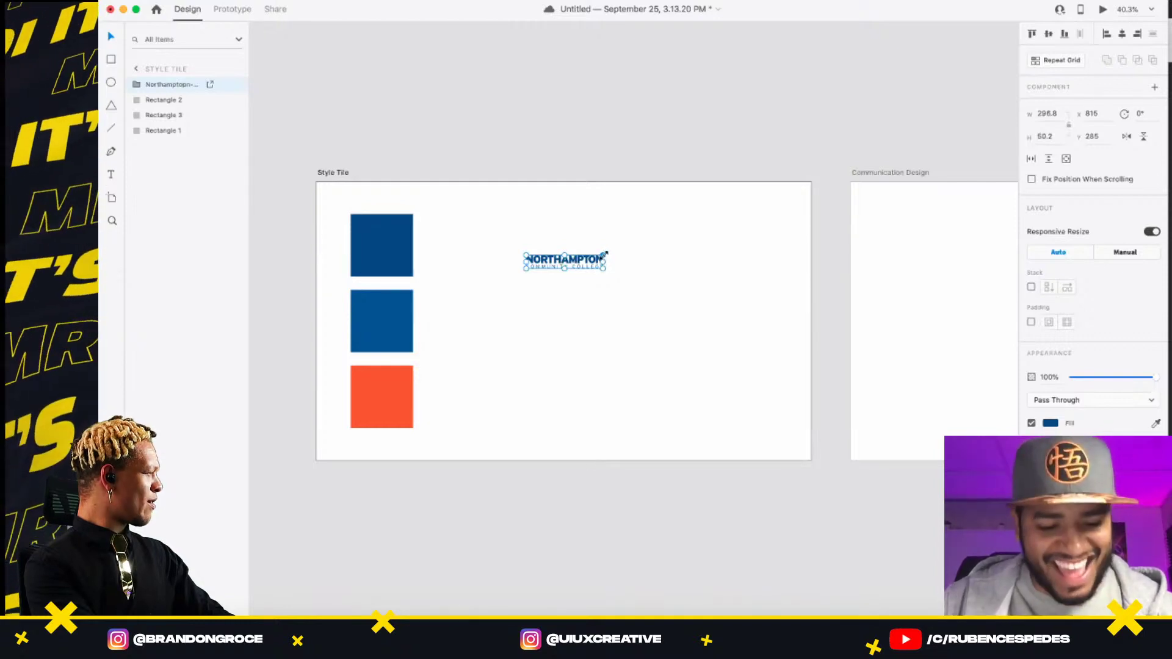
{"action": "left_click_drag", "start_coordinate": [606, 253], "coordinate": [653, 244]}
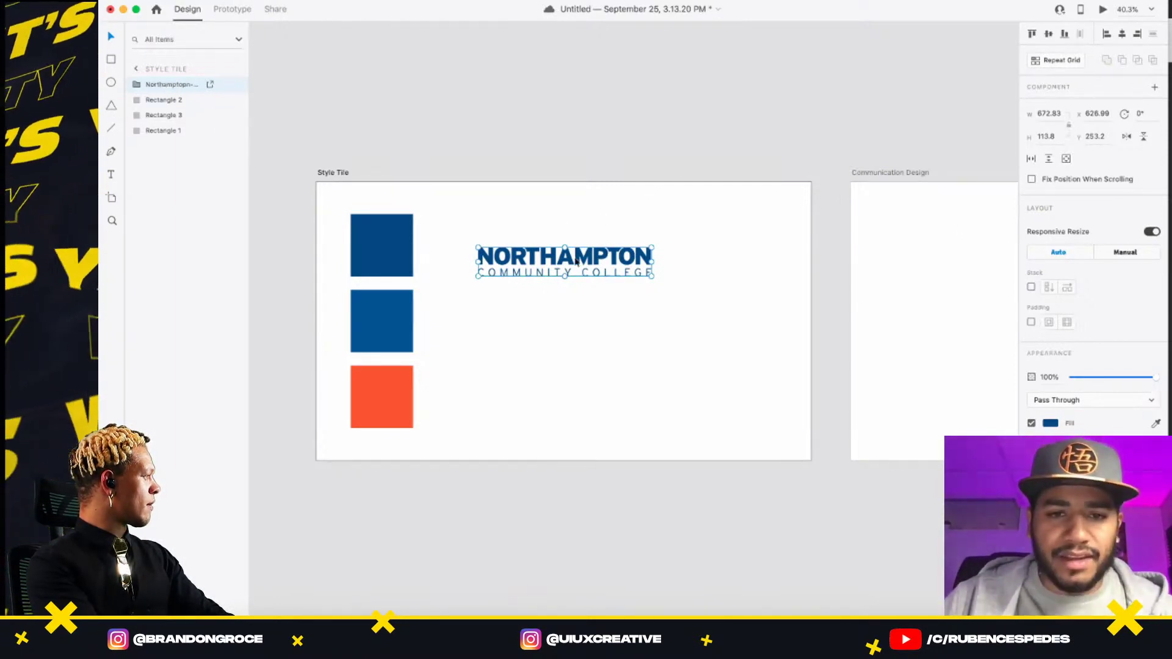
{"action": "left_click_drag", "start_coordinate": [571, 262], "coordinate": [539, 230]}
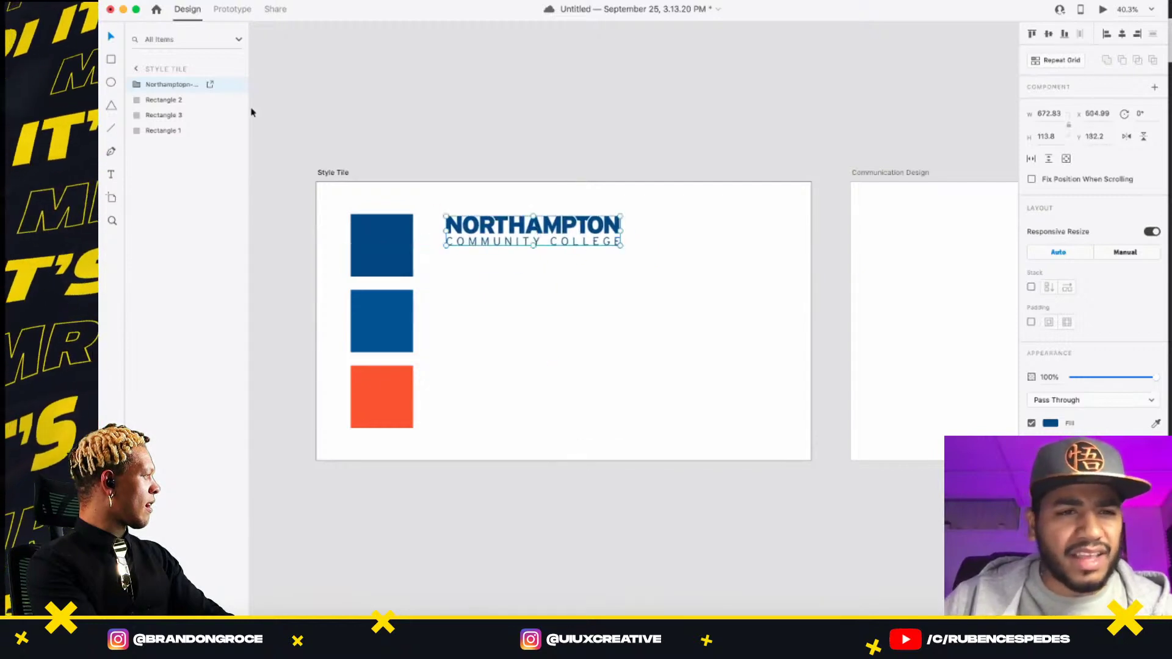
{"action": "double_click", "coordinate": [171, 85]}
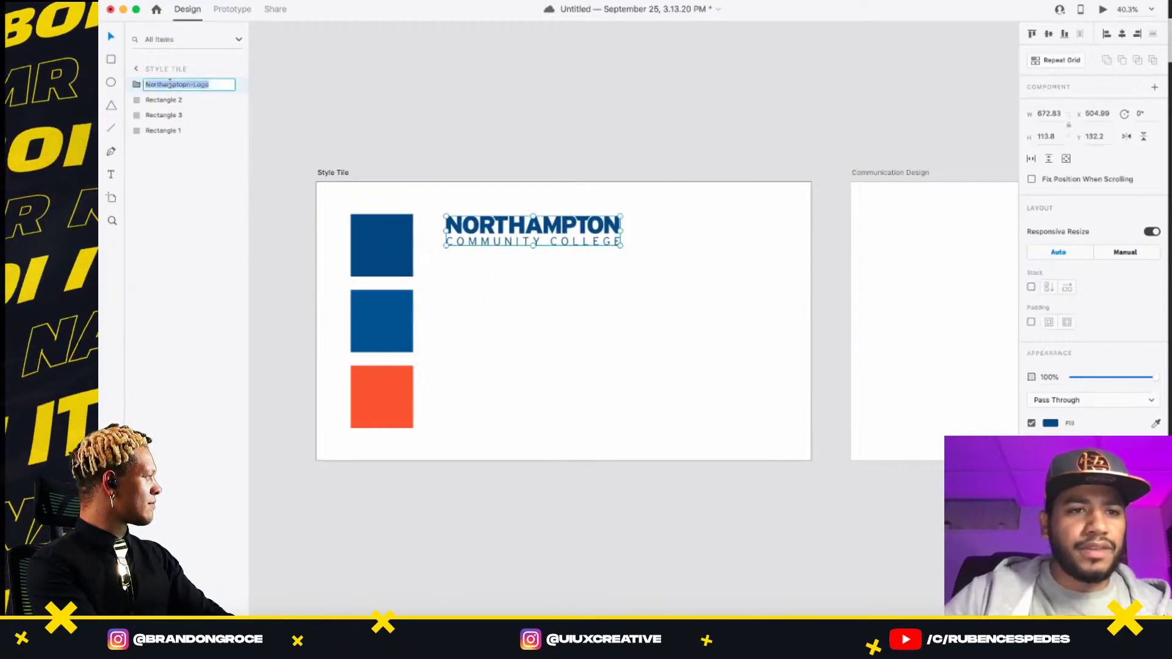
{"action": "left_click", "coordinate": [318, 91]}
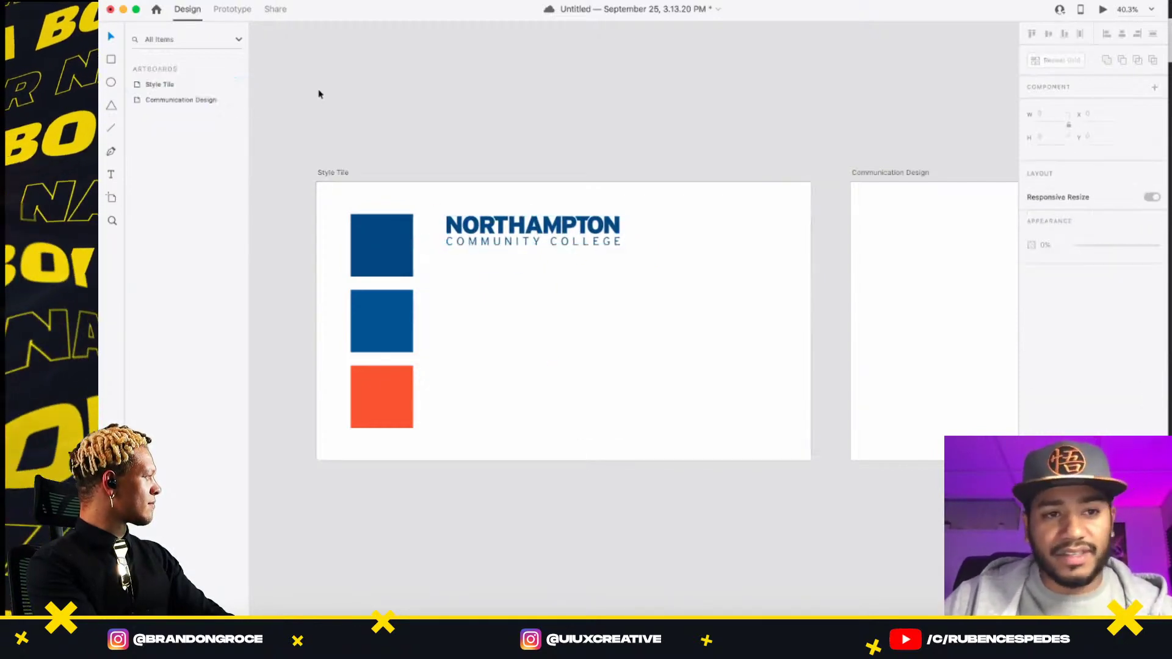
{"action": "left_click", "coordinate": [537, 237]}
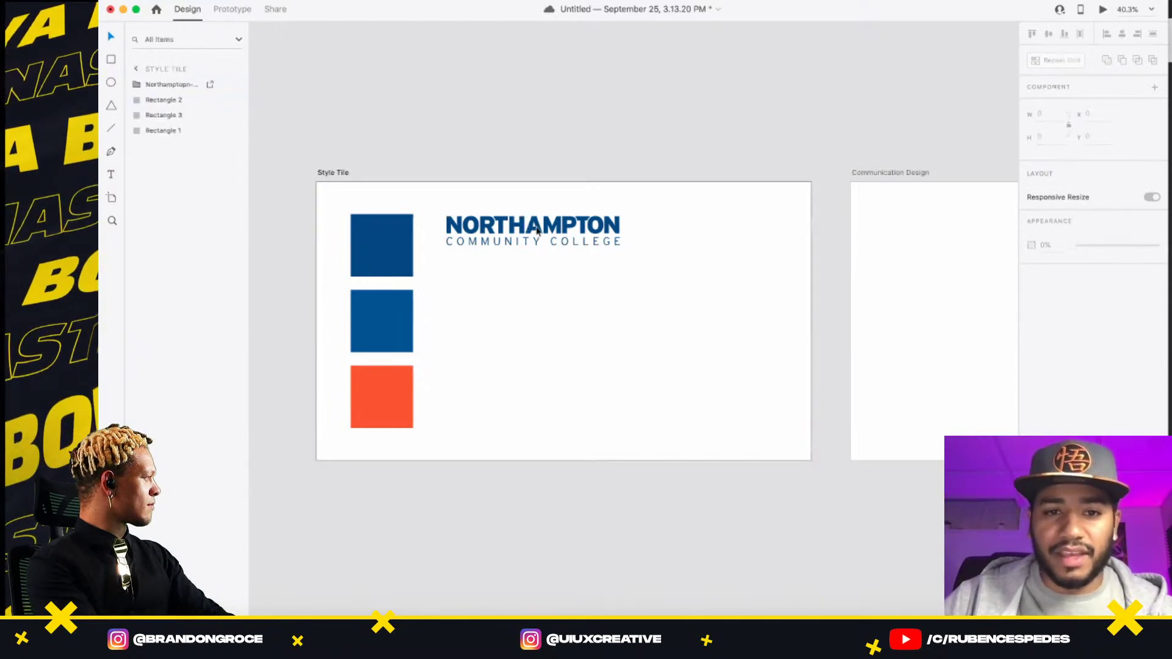
{"action": "double_click", "coordinate": [169, 86]}
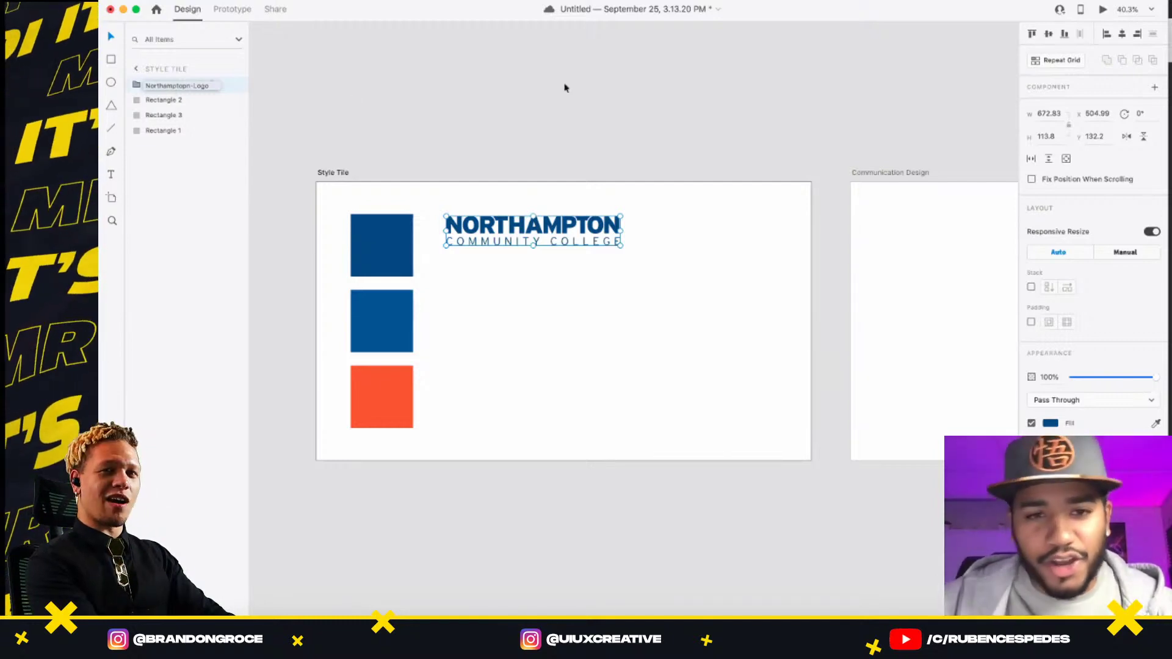
{"action": "left_click", "coordinate": [654, 155]}
- Add the text "Title" below the logo on the Style Tile artboard, at about X 602, Y 510
{"action": "scroll", "coordinate": [614, 157], "scroll_direction": "right", "scroll_amount": 3}
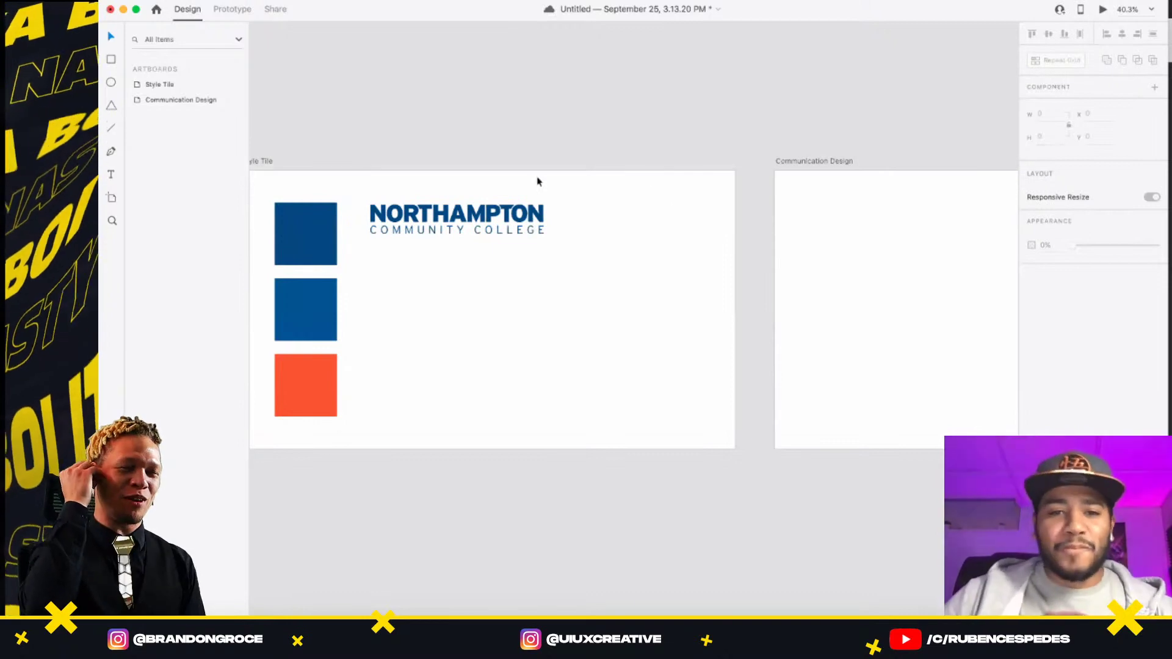
{"action": "key", "text": "t"}
{"action": "left_click", "coordinate": [396, 301]}
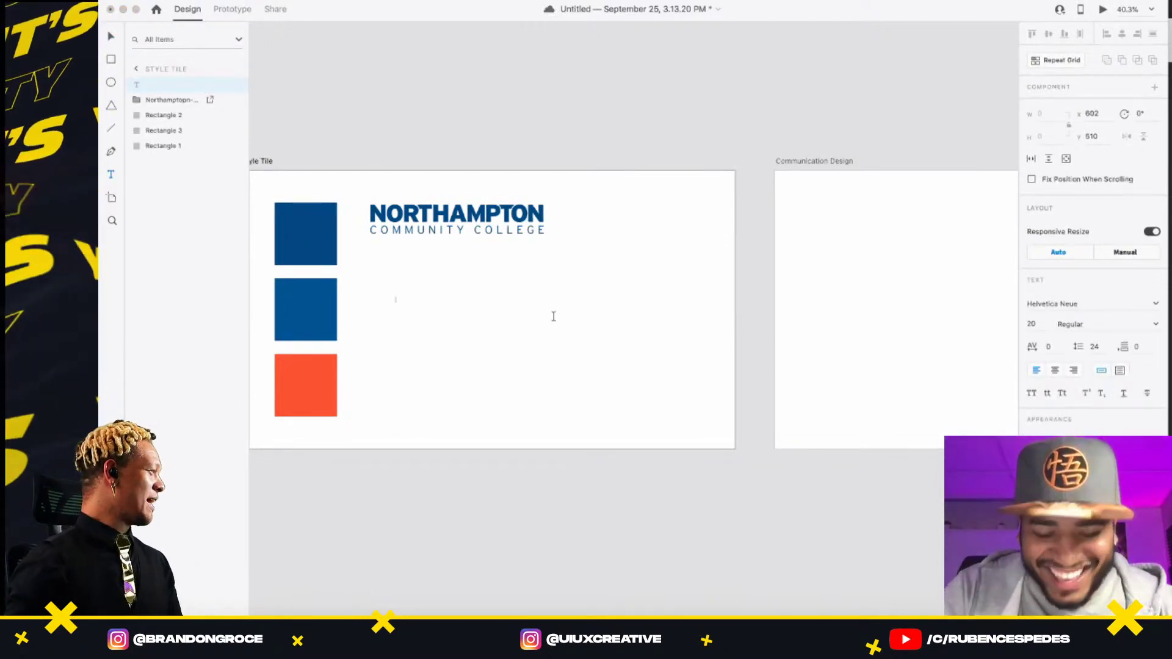
{"action": "type", "text": "Title"}
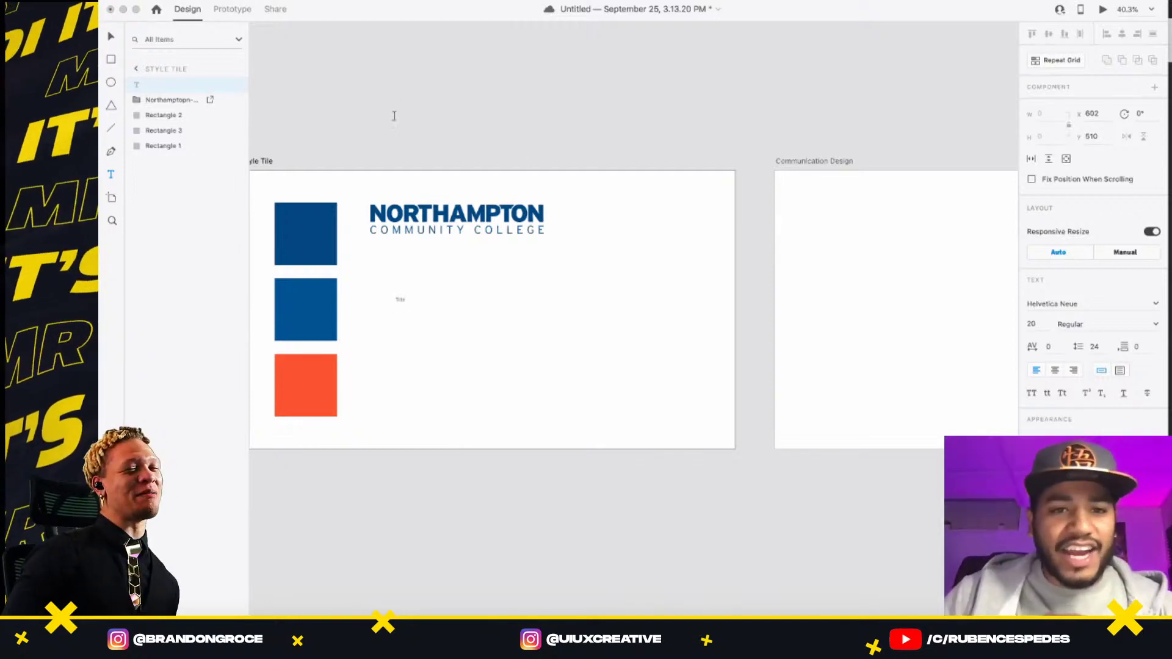
- Enlarge the "Title" text to about size 157 and duplicate it directly below, changing the copy's wording to "Subheadline"
{"action": "key", "text": "Escape"}
{"action": "left_click_drag", "start_coordinate": [398, 303], "coordinate": [401, 344]}
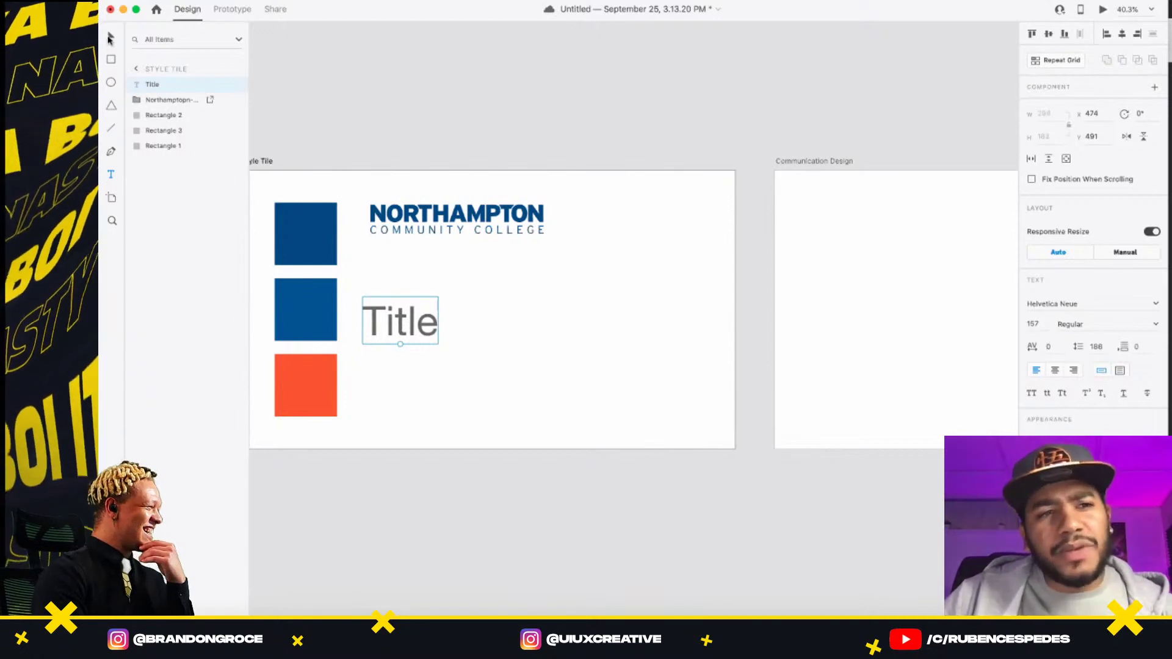
{"action": "left_click_drag", "start_coordinate": [379, 317], "coordinate": [406, 340]}
{"action": "double_click", "coordinate": [406, 340]}
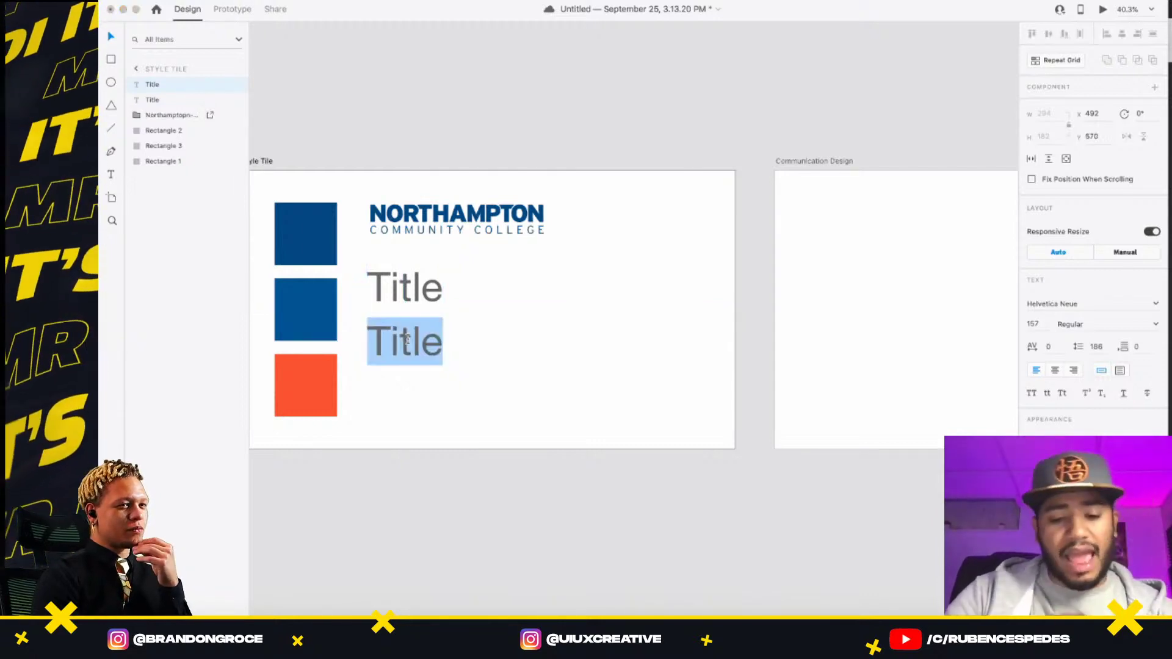
{"action": "type", "text": "S"}
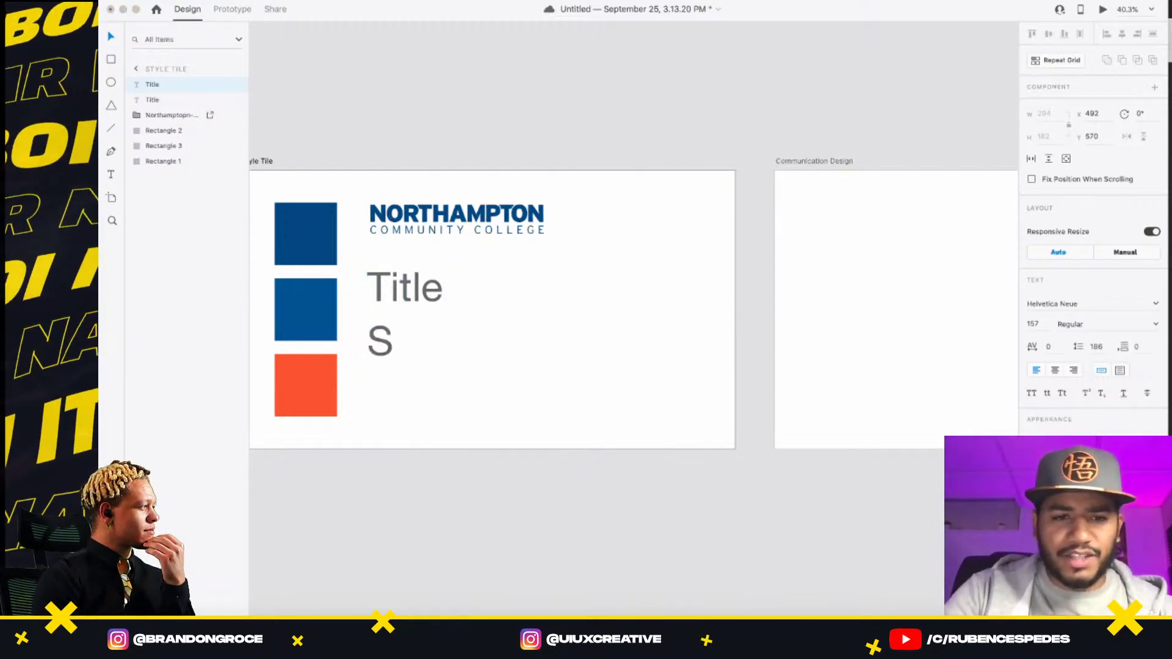
{"action": "type", "text": "ubheadline"}
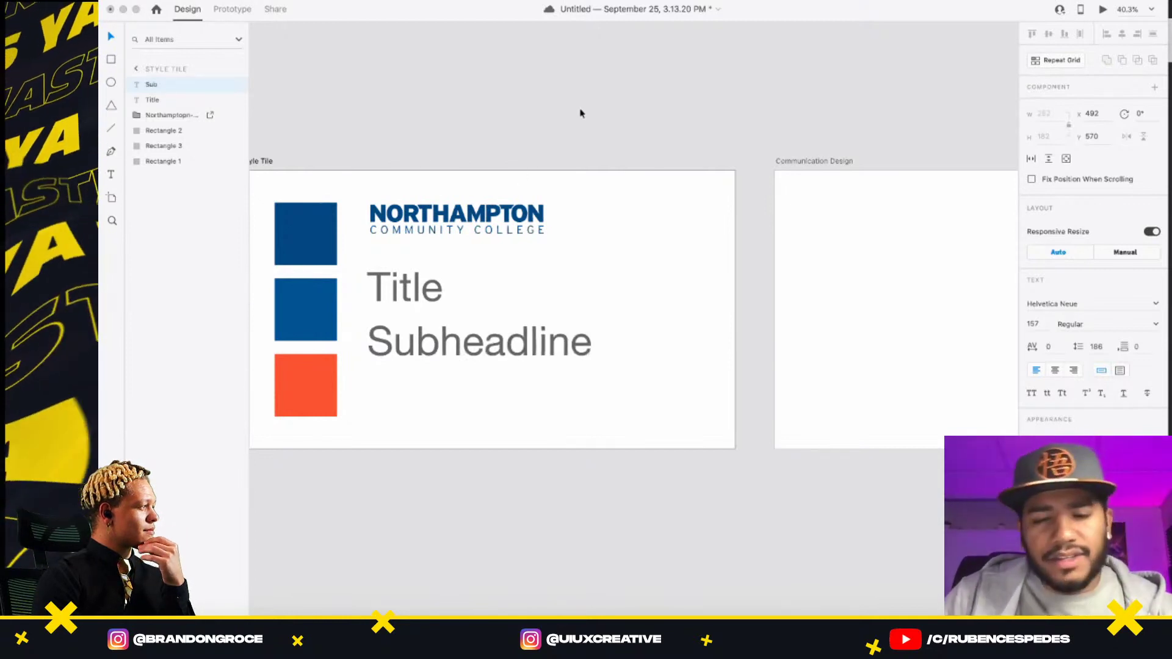
{"action": "key", "text": "Escape"}
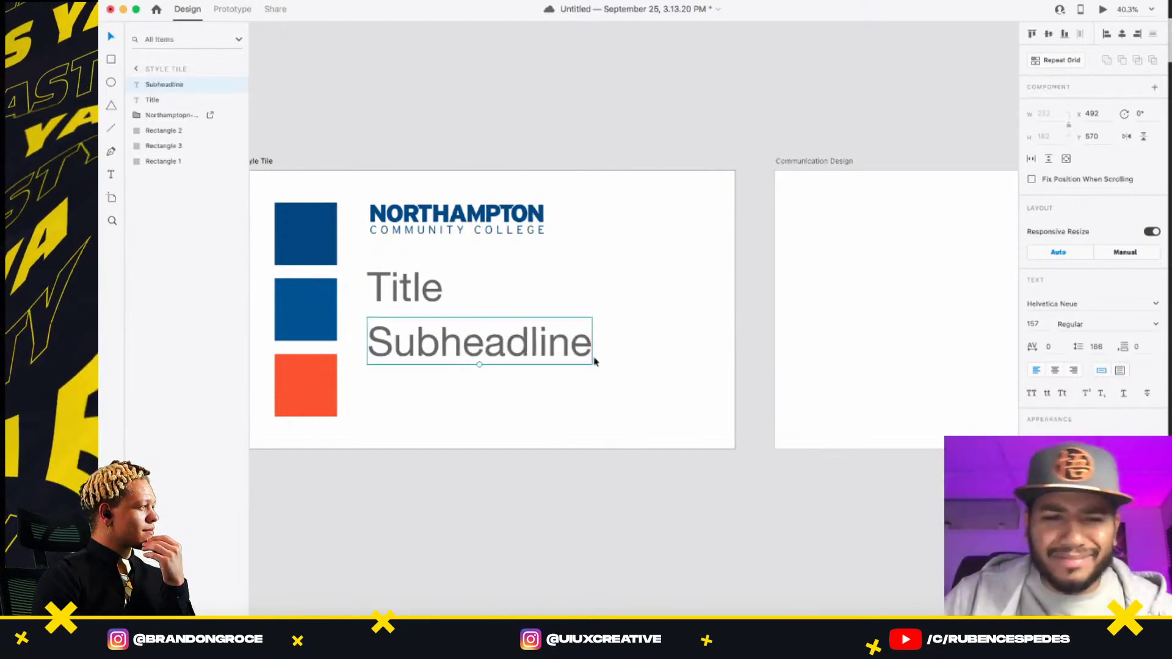
- Set the font of both the Title and Subheadline texts to Barlow
{"action": "left_click", "coordinate": [440, 304], "text": "shift"}
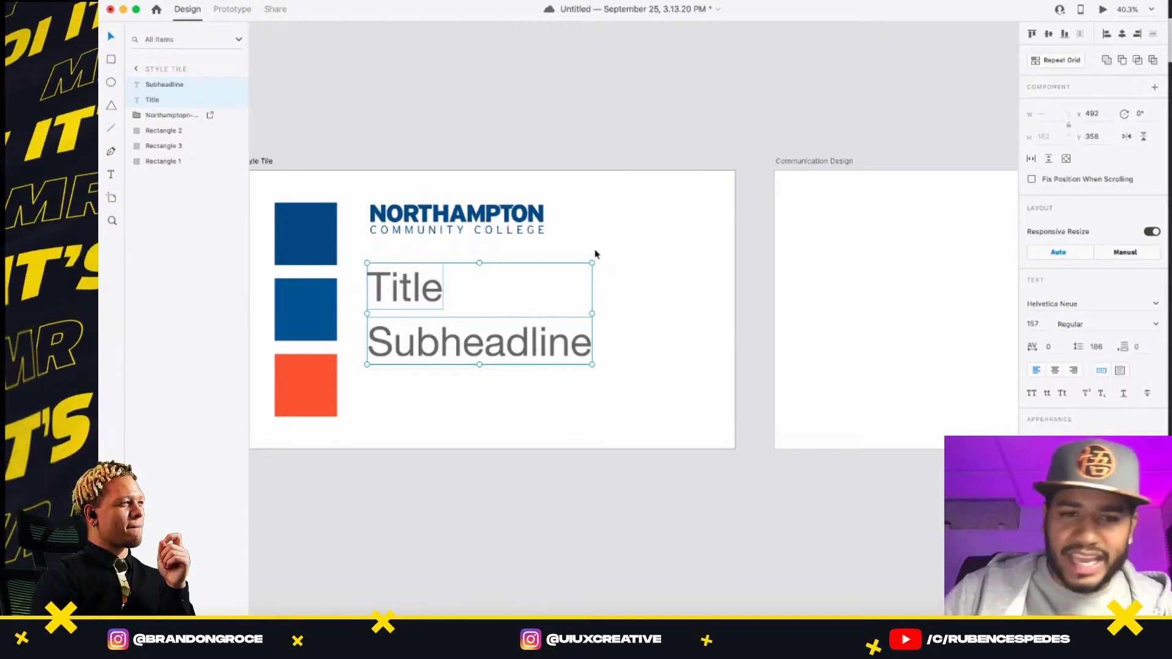
{"action": "left_click", "coordinate": [610, 225]}
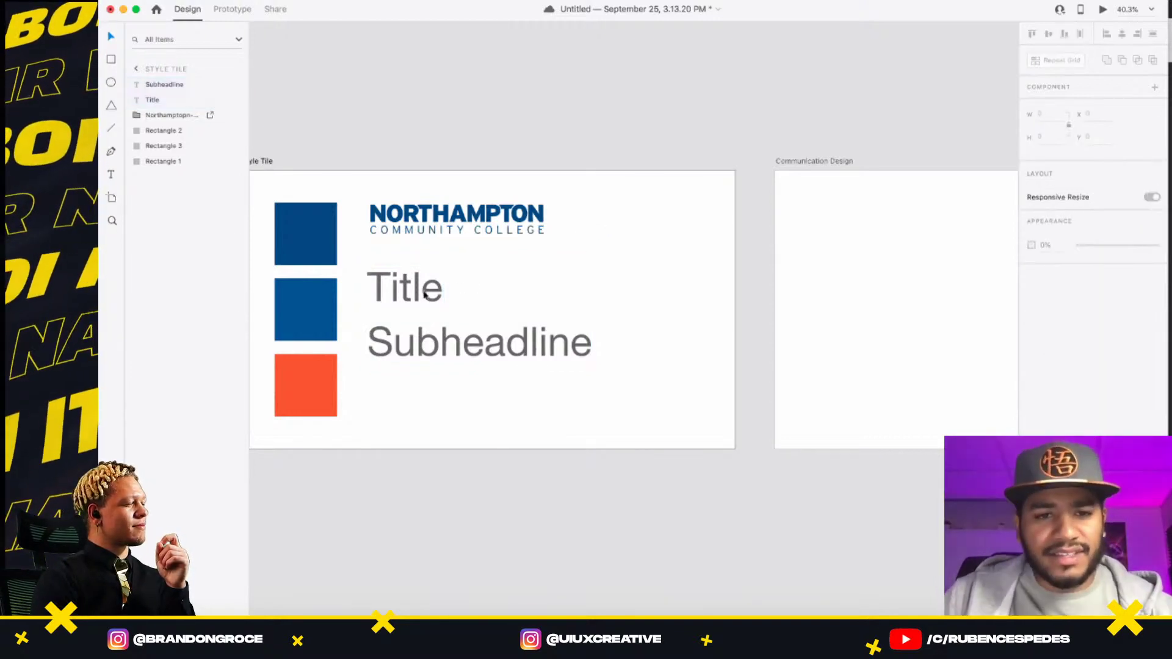
{"action": "left_click", "coordinate": [405, 287]}
{"action": "left_click", "coordinate": [460, 342]}
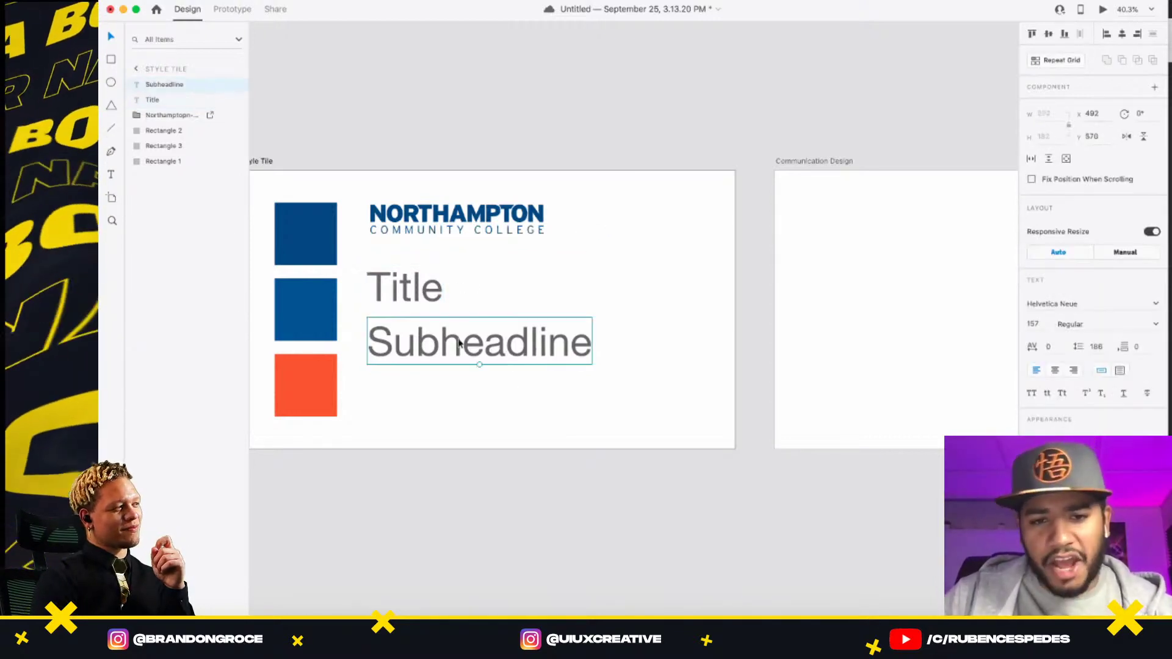
{"action": "left_click", "coordinate": [420, 299], "text": "shift"}
{"action": "left_click", "coordinate": [1058, 304]}
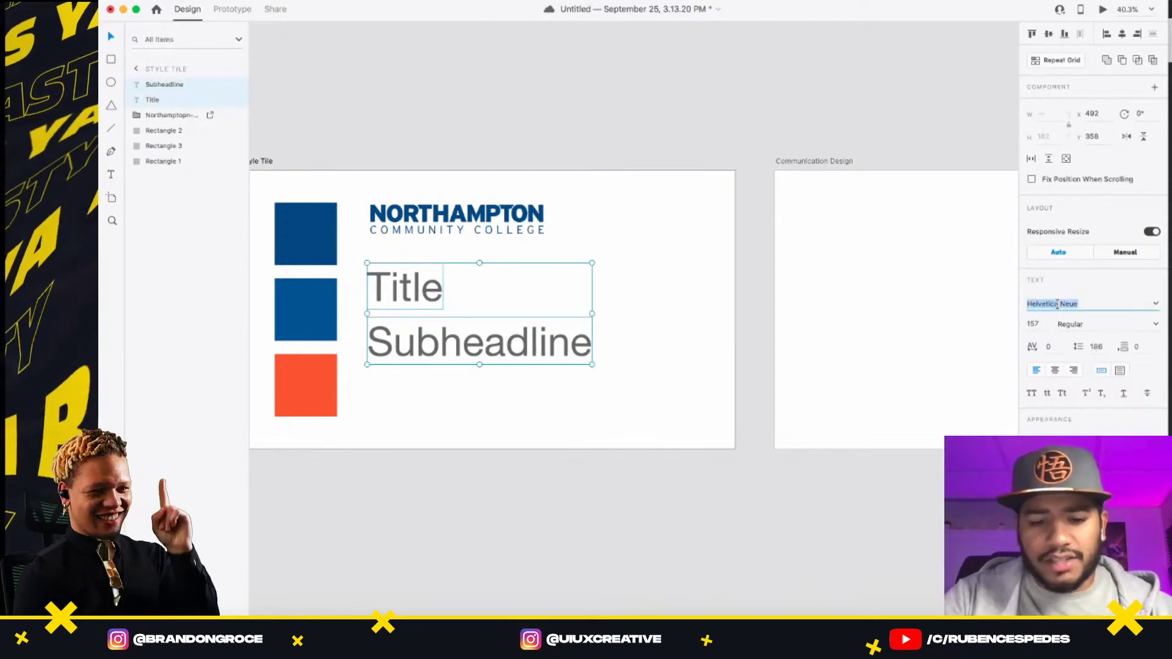
{"action": "type", "text": "Barlow"}
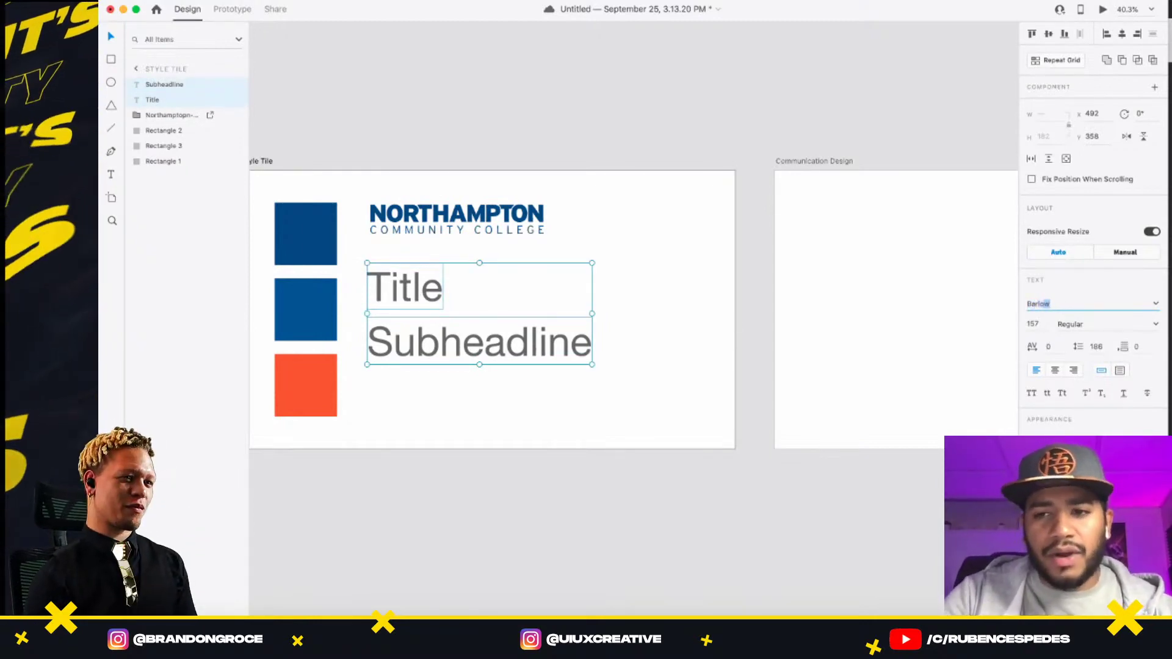
{"action": "key", "text": "Return"}
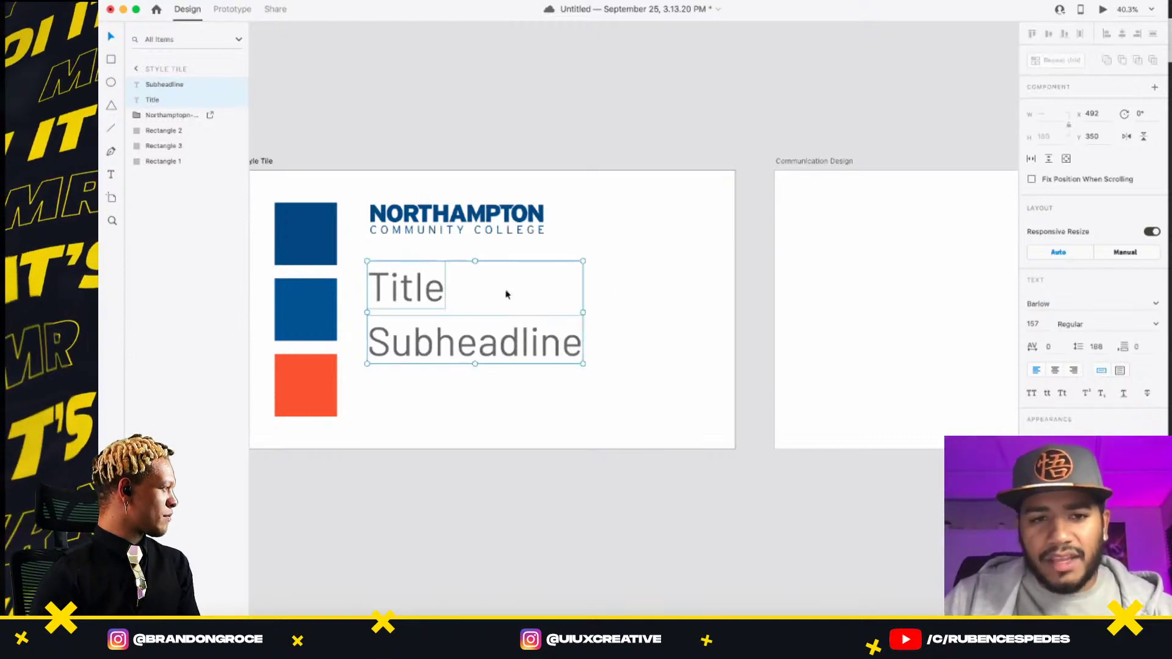
- Give the Title text the Black font weight and set it in all uppercase
{"action": "left_click", "coordinate": [505, 294]}
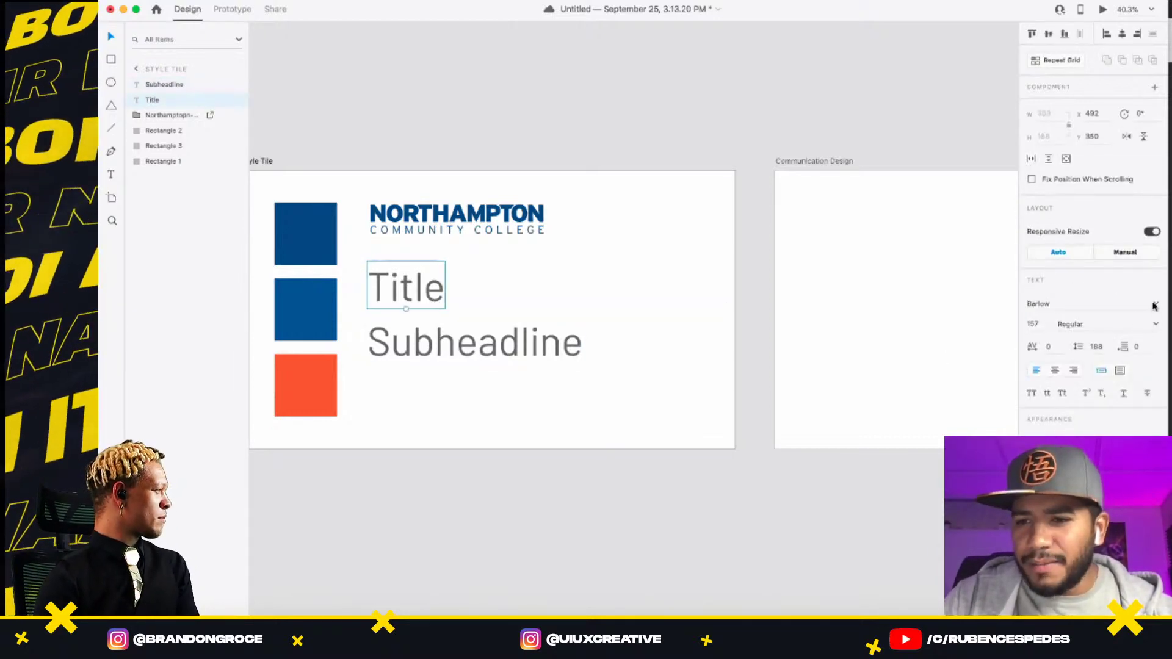
{"action": "left_click", "coordinate": [1157, 324]}
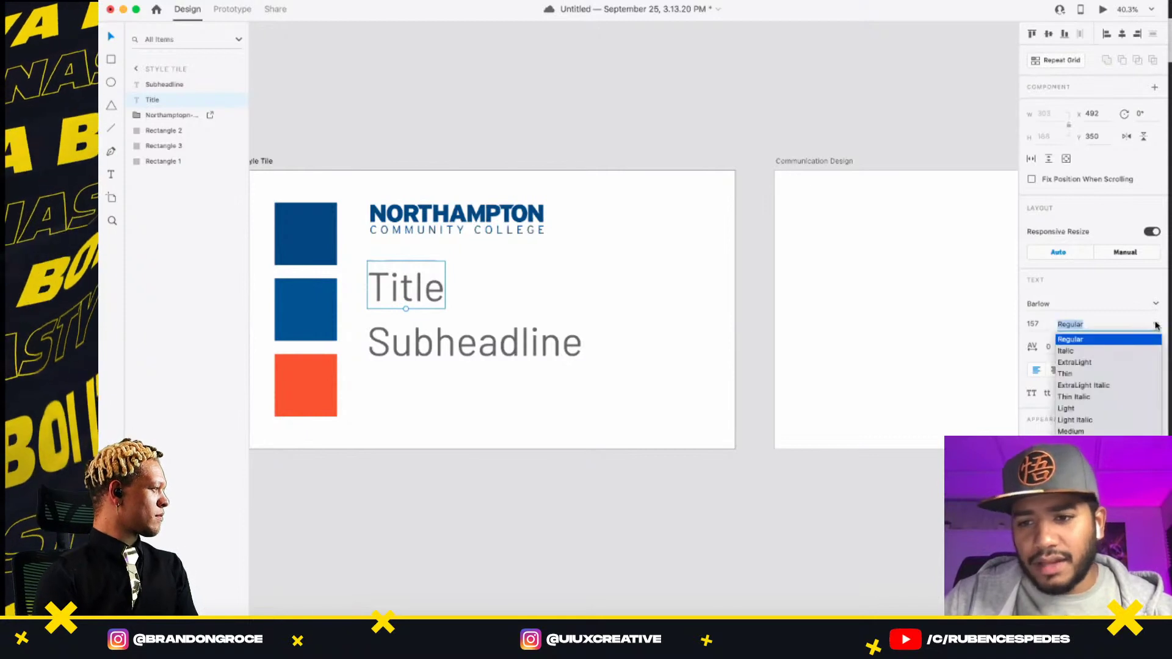
{"action": "left_click", "coordinate": [1141, 478]}
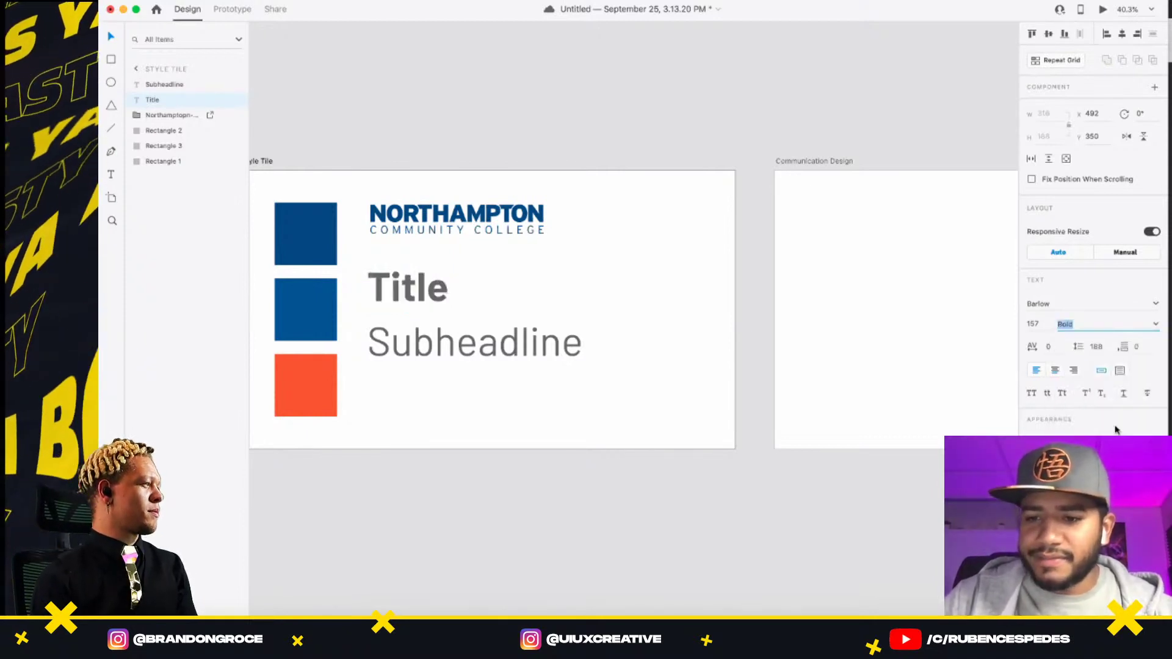
{"action": "left_click", "coordinate": [1156, 325]}
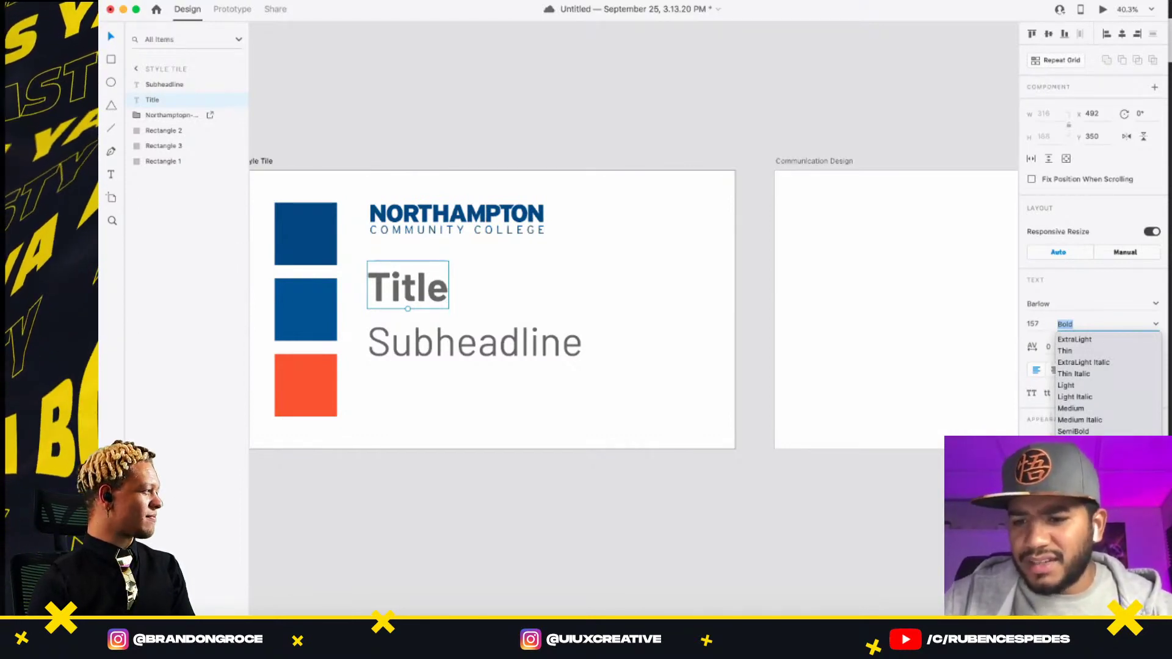
{"action": "left_click", "coordinate": [1075, 501]}
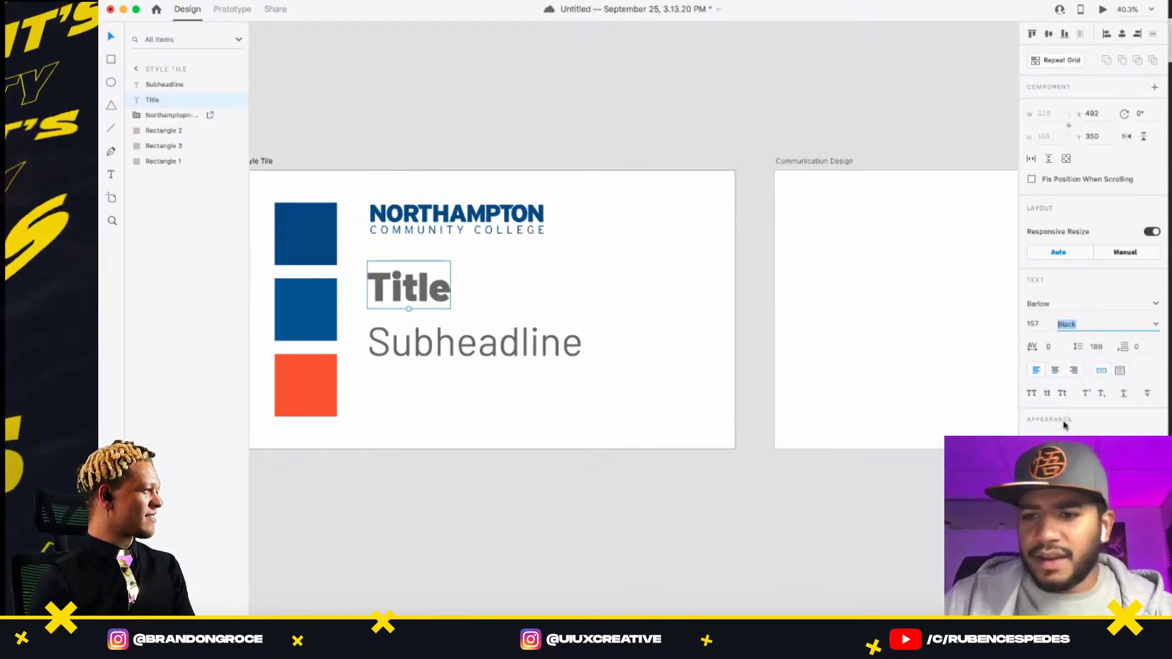
{"action": "left_click", "coordinate": [1032, 395]}
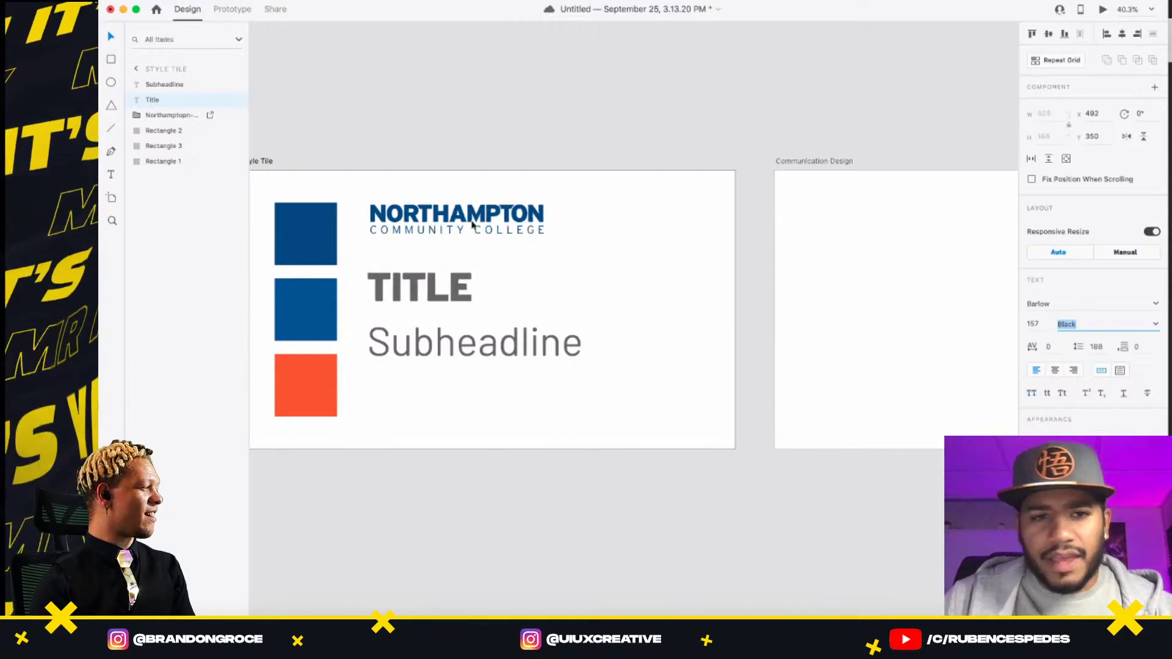
- Darken the fill of both the Title and Subheadline texts to a charcoal grey
{"action": "left_click", "coordinate": [457, 352]}
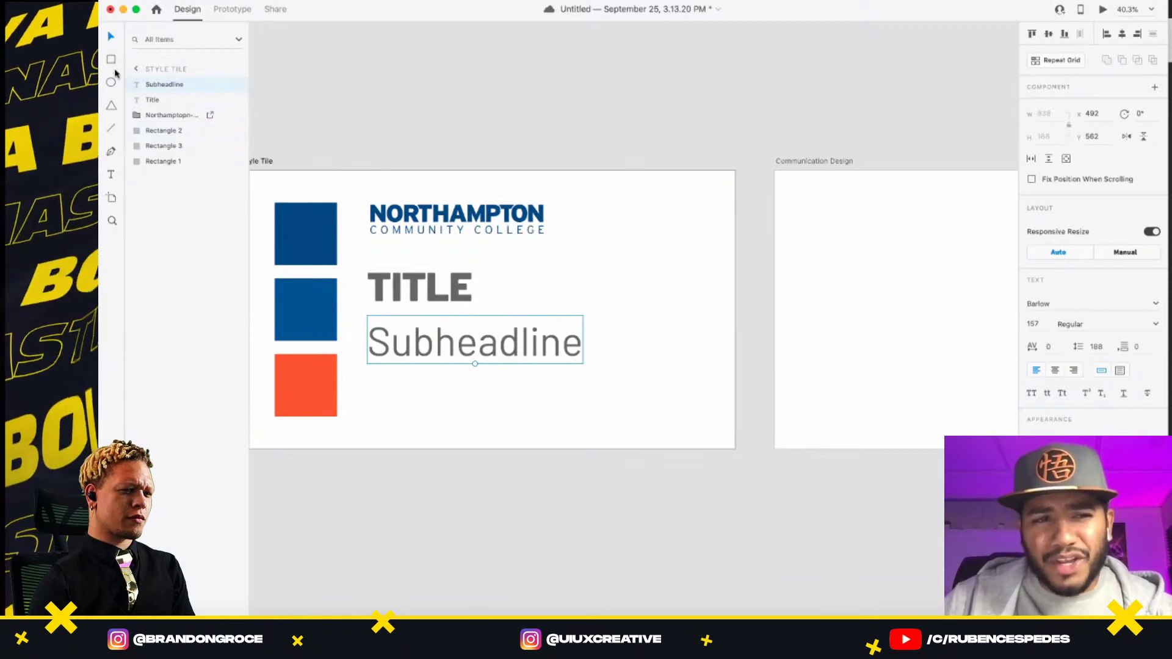
{"action": "left_click", "coordinate": [441, 299]}
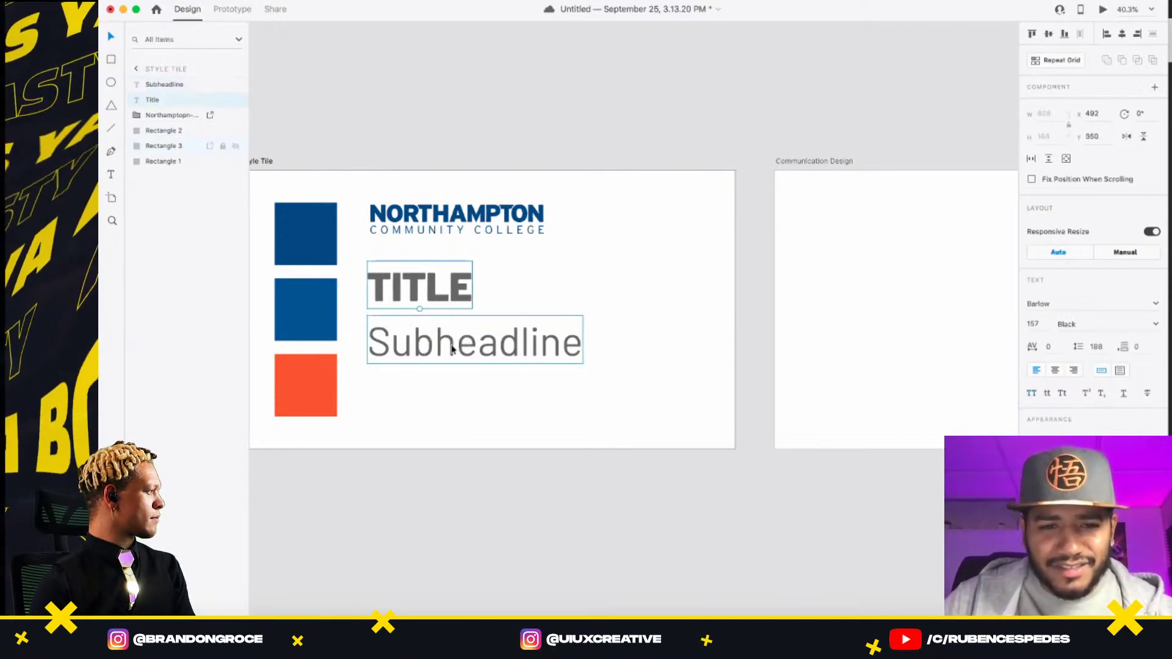
{"action": "left_click", "coordinate": [452, 349], "text": "shift"}
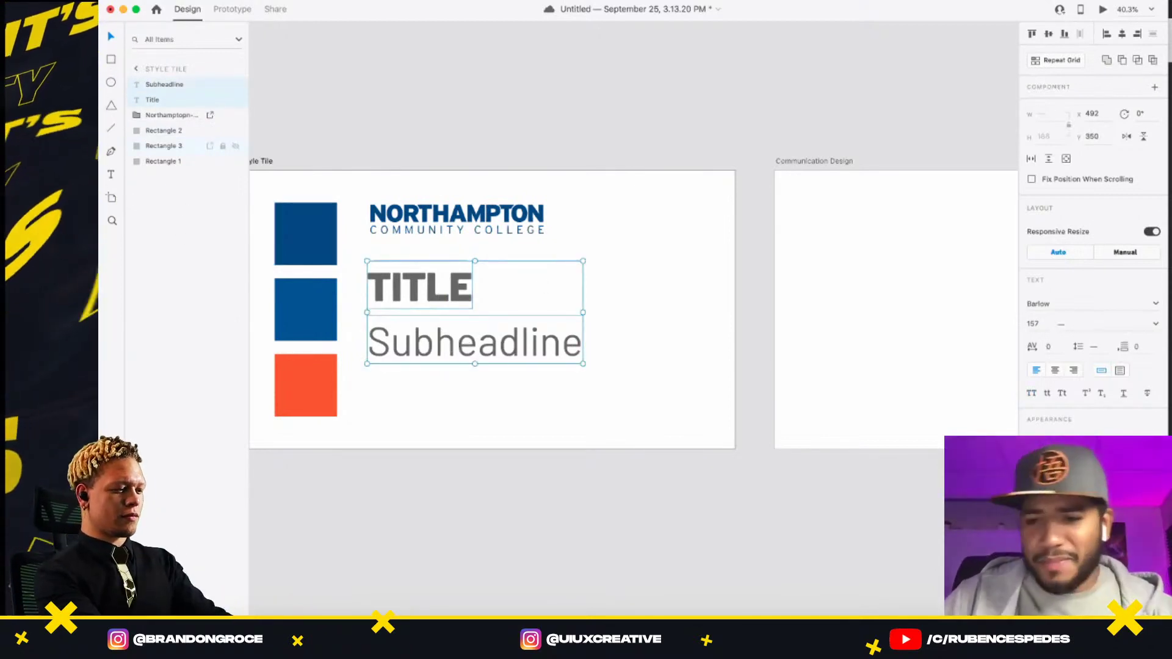
{"action": "left_click", "coordinate": [1045, 471]}
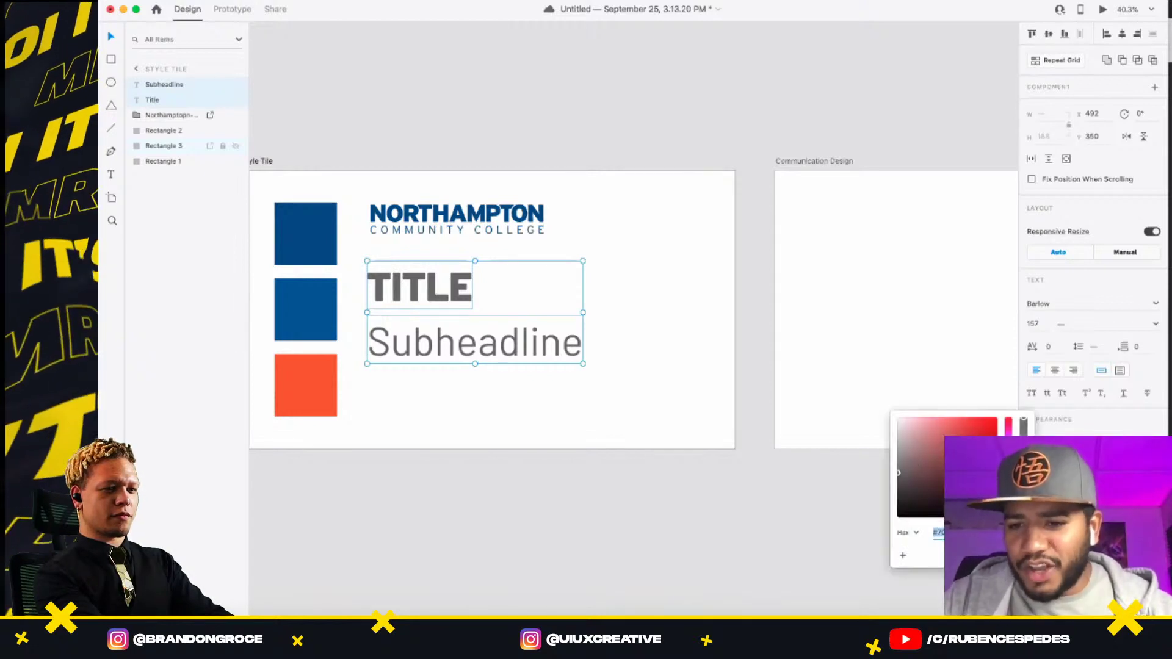
{"action": "left_click_drag", "start_coordinate": [917, 502], "coordinate": [909, 491]}
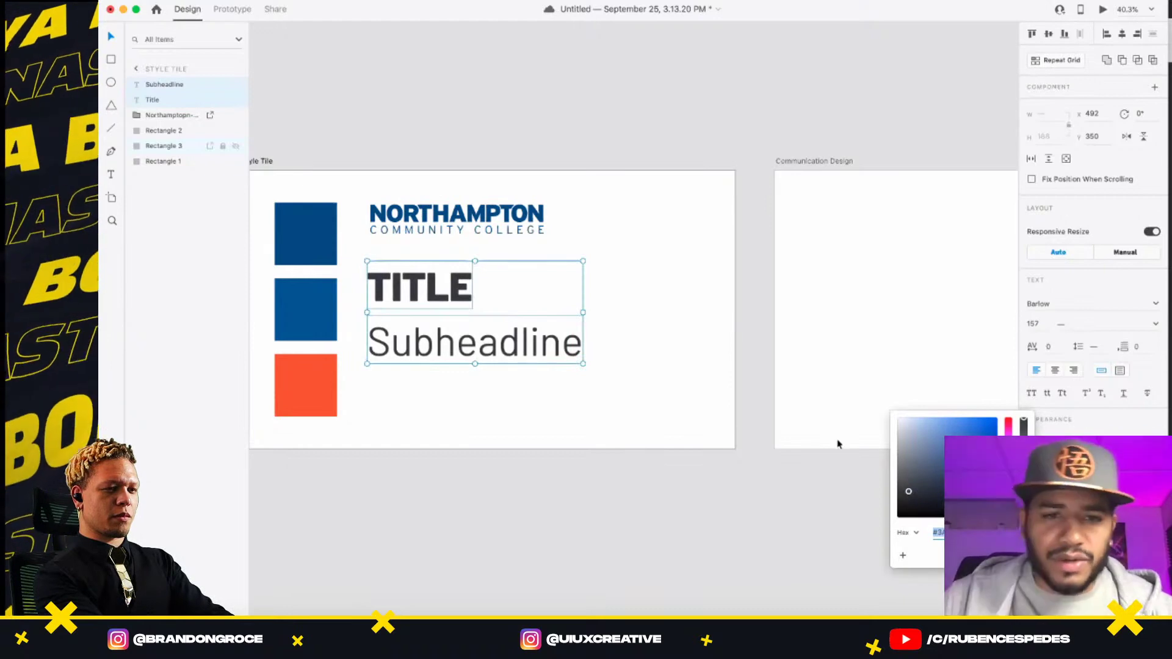
{"action": "left_click", "coordinate": [667, 230]}
{"action": "left_click", "coordinate": [621, 225]}
- Duplicate the Subheadline text, shrink the copy to about size 94 and place it below the original at about X 505, Y 774
{"action": "left_click_drag", "start_coordinate": [620, 225], "coordinate": [568, 229]}
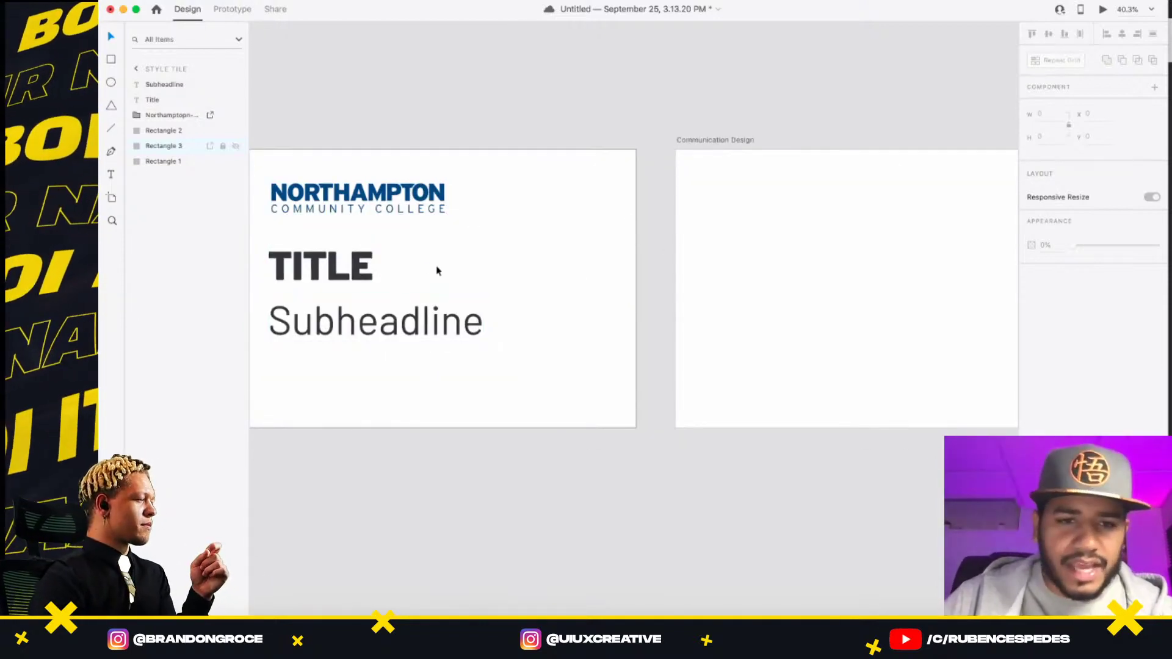
{"action": "left_click", "coordinate": [375, 333]}
{"action": "key", "text": "super+d"}
{"action": "left_click_drag", "start_coordinate": [374, 324], "coordinate": [306, 365]}
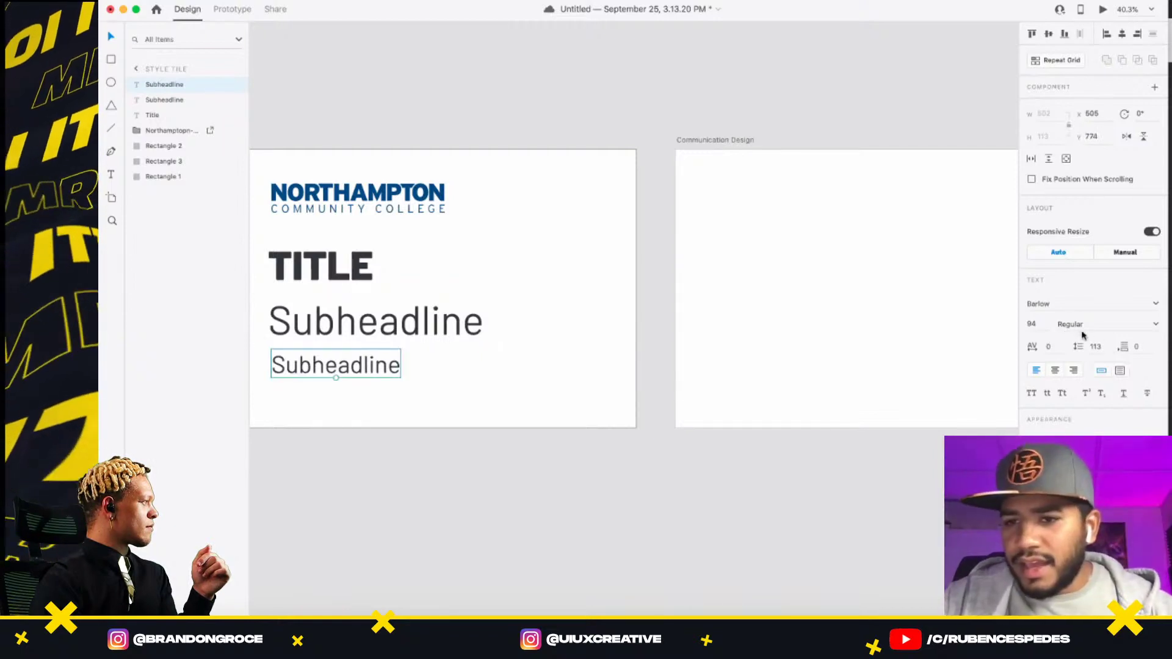
{"action": "left_click", "coordinate": [1087, 324]}
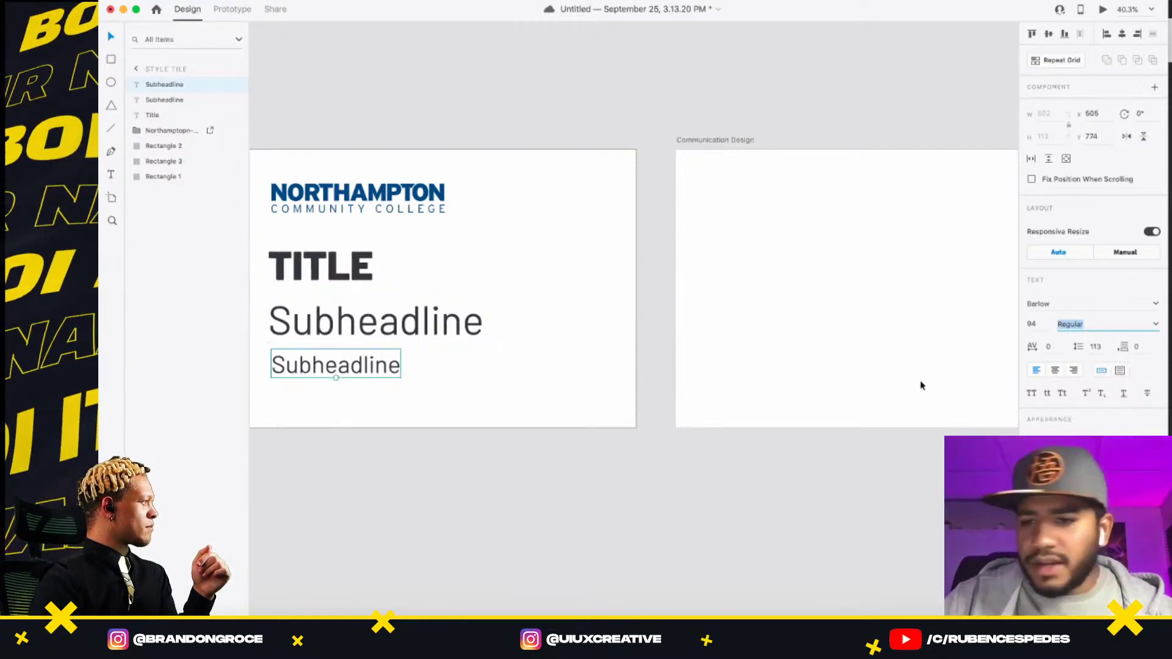
{"action": "left_click", "coordinate": [658, 149]}
- Extend the Communication Design artboard downward to a height of about 1828
{"action": "left_click_drag", "start_coordinate": [807, 221], "coordinate": [551, 202]}
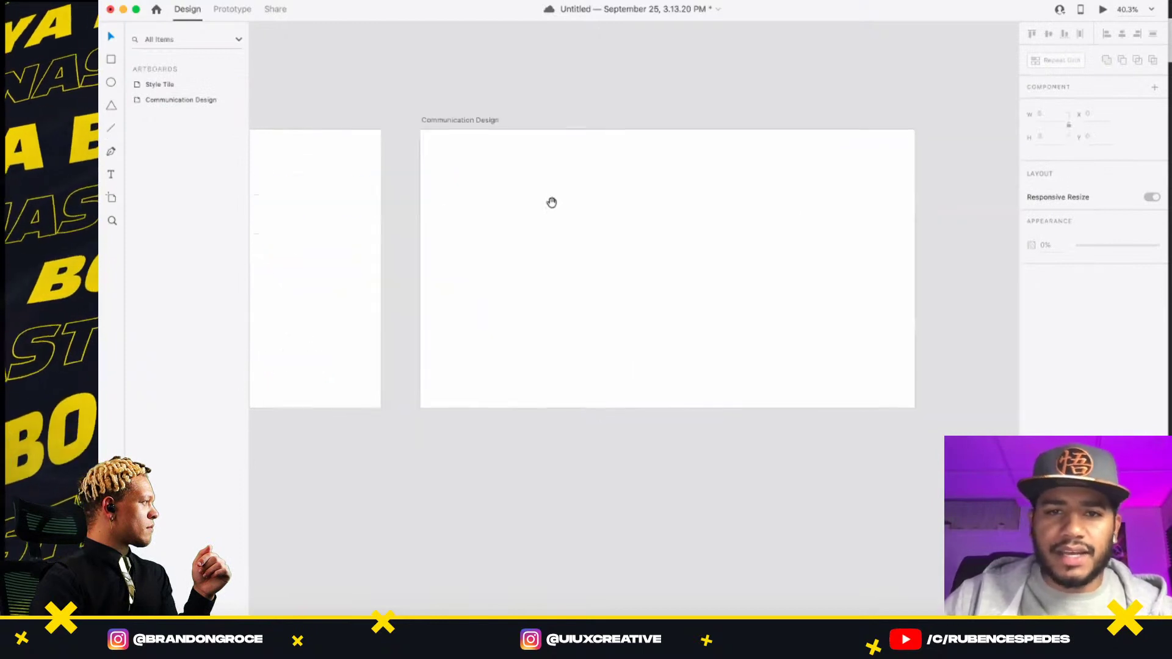
{"action": "left_click_drag", "start_coordinate": [689, 235], "coordinate": [603, 225]}
{"action": "left_click", "coordinate": [394, 112]}
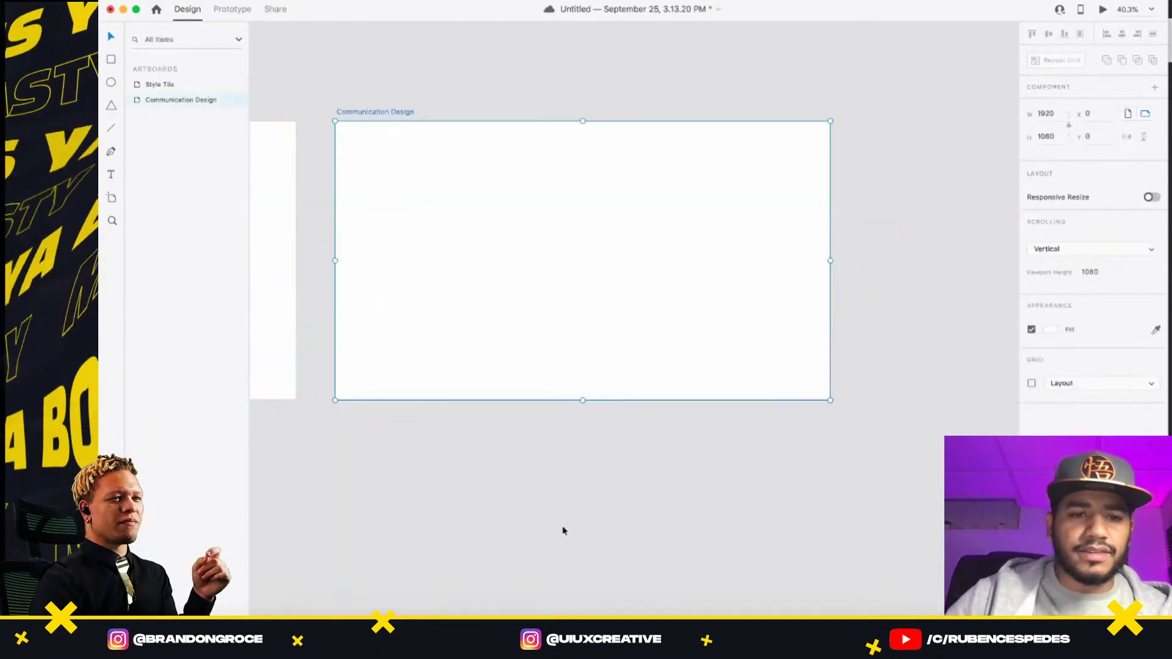
{"action": "left_click_drag", "start_coordinate": [583, 400], "coordinate": [581, 592]}
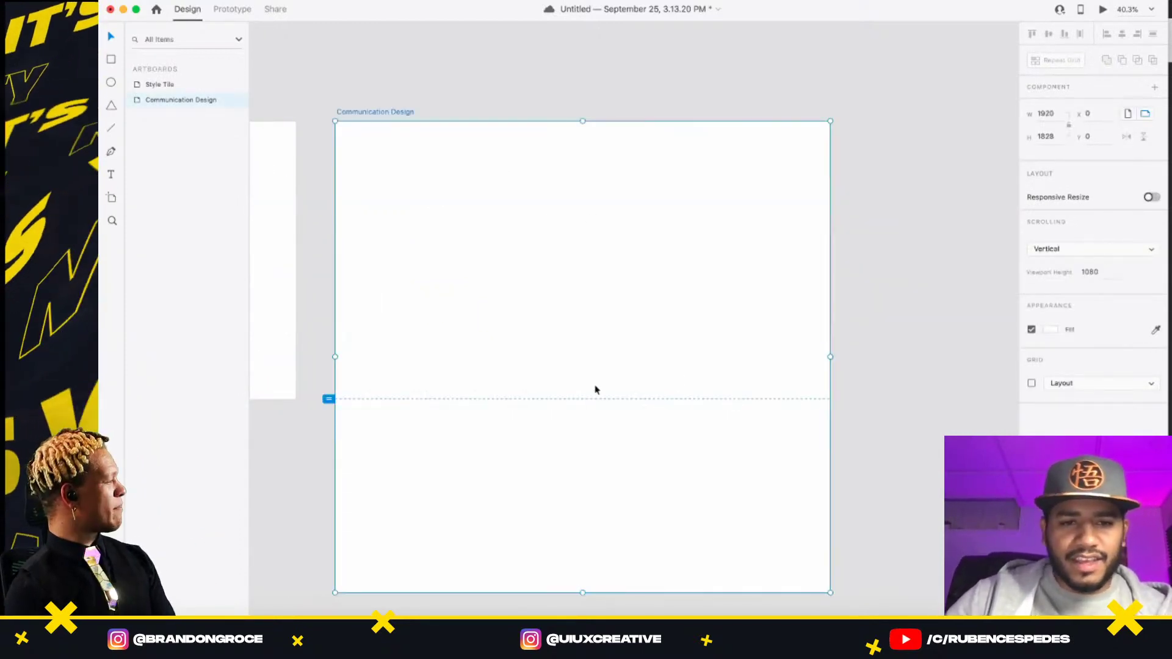
- Lower the Communication Design artboard's viewport marker to its bottom edge, for a viewport height of 1828
{"action": "left_click_drag", "start_coordinate": [592, 317], "coordinate": [623, 181]}
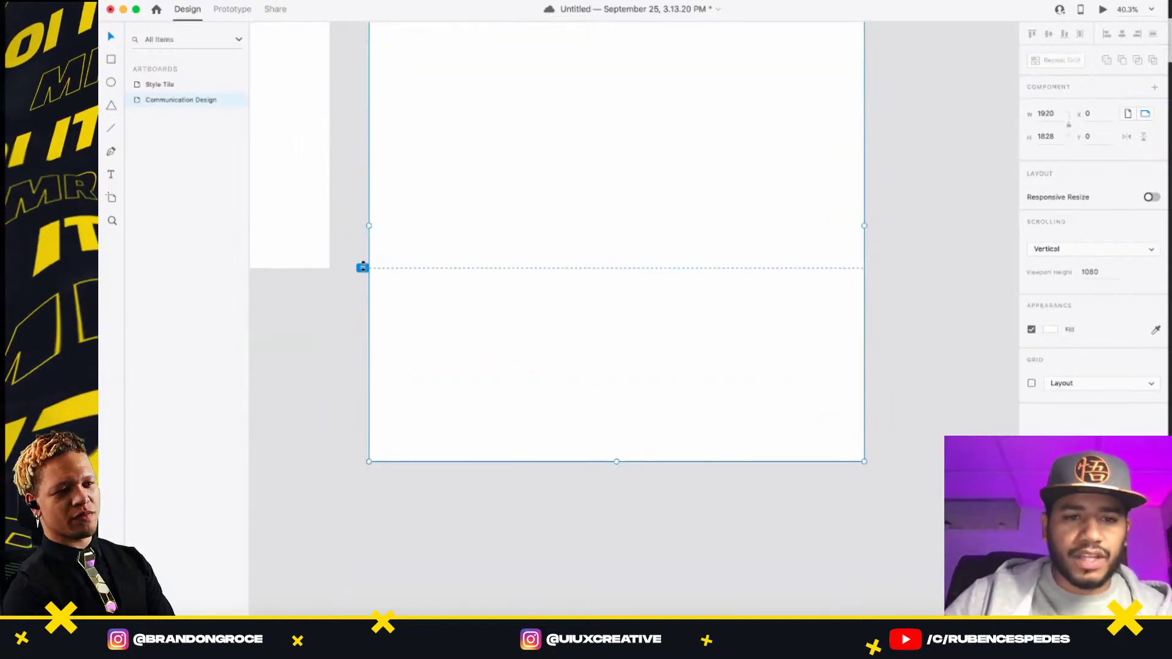
{"action": "left_click_drag", "start_coordinate": [362, 265], "coordinate": [376, 585]}
{"action": "scroll", "coordinate": [613, 236], "scroll_direction": "up", "scroll_amount": 5}
{"action": "scroll", "coordinate": [592, 299], "scroll_direction": "down", "scroll_amount": 2}
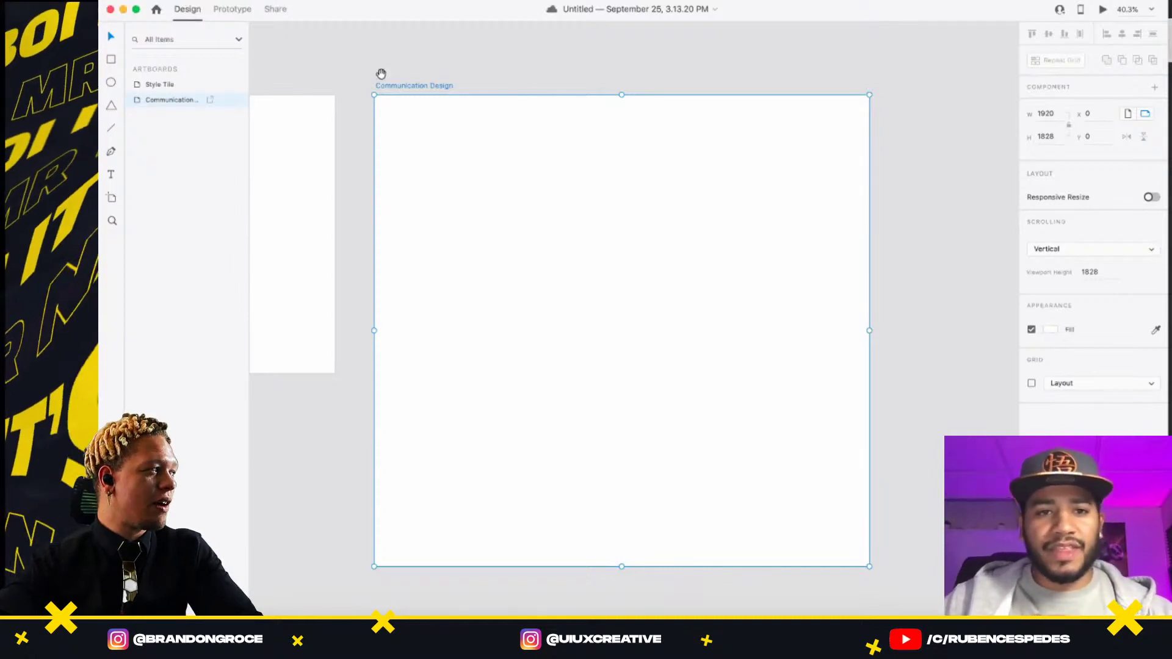
{"action": "scroll", "coordinate": [380, 76], "scroll_direction": "left", "scroll_amount": 10}
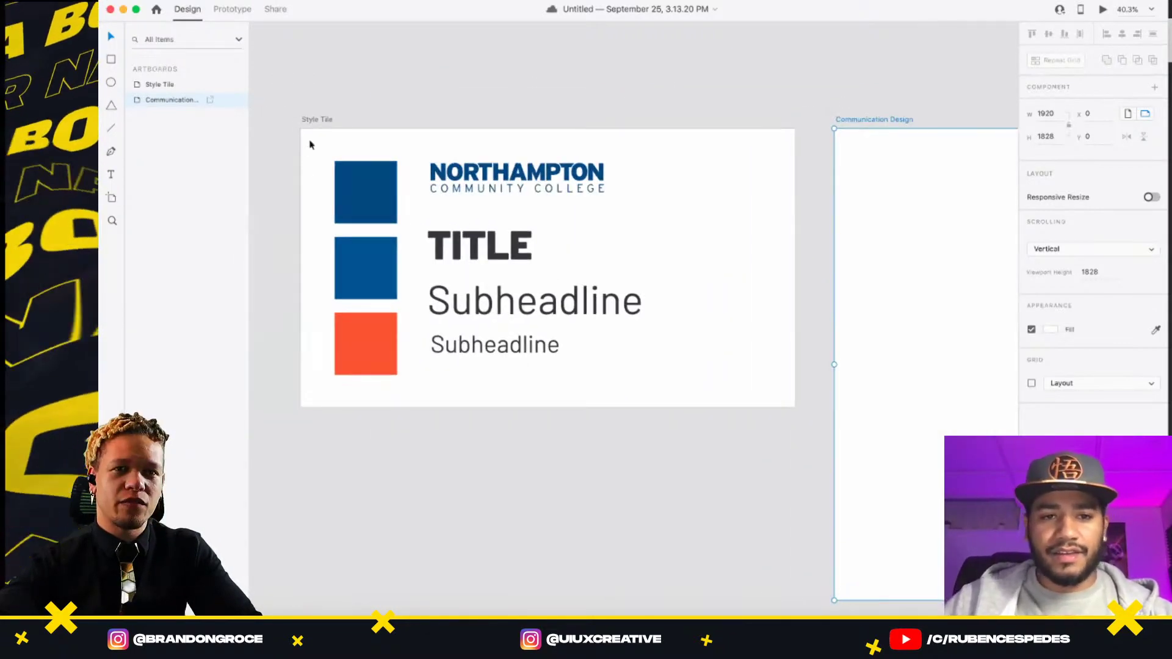
{"action": "left_click_drag", "start_coordinate": [309, 141], "coordinate": [410, 388]}
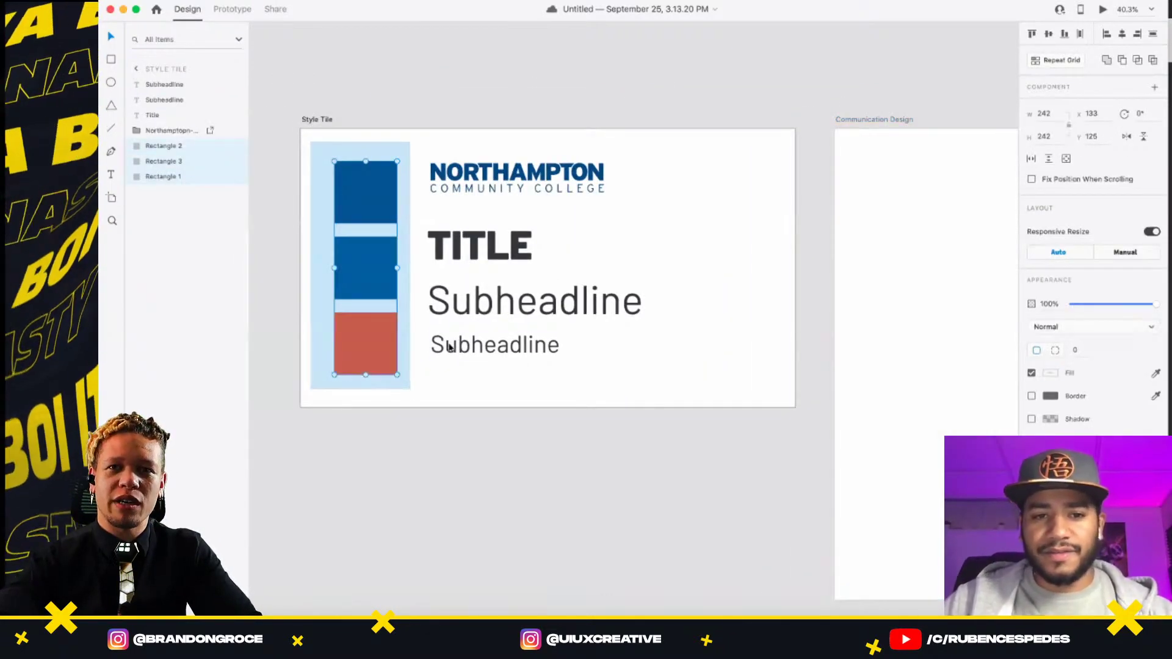
{"action": "left_click", "coordinate": [707, 99]}
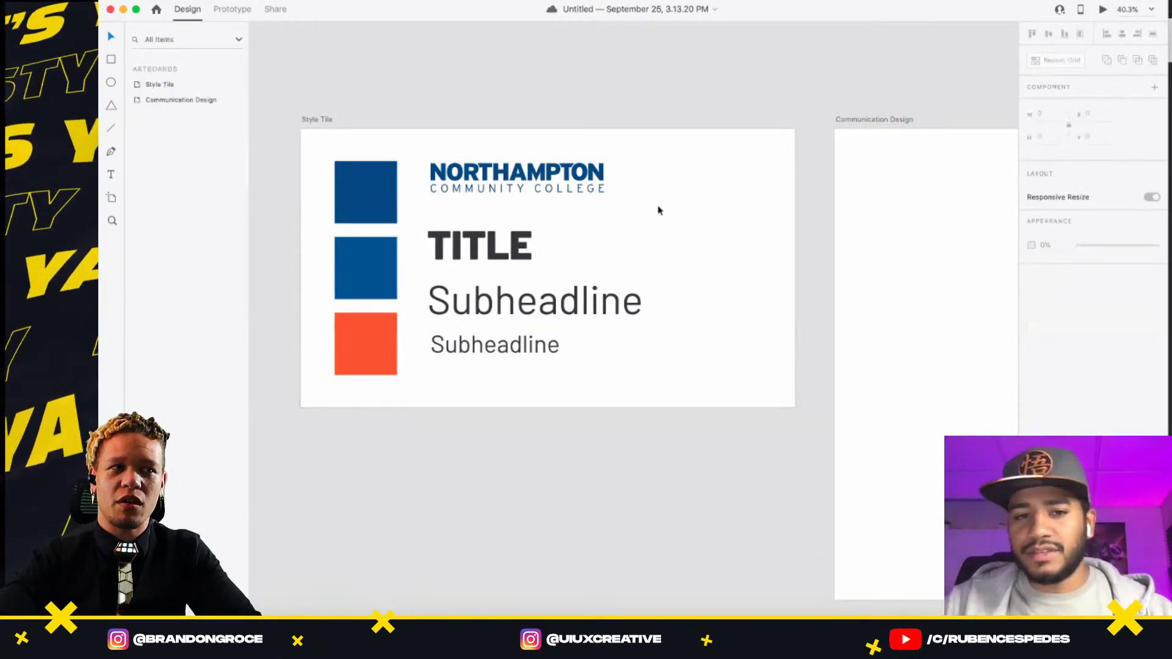
- Set the Title text's font size to 80 on the Style Tile artboard
{"action": "left_click", "coordinate": [506, 251]}
{"action": "left_click", "coordinate": [1037, 324]}
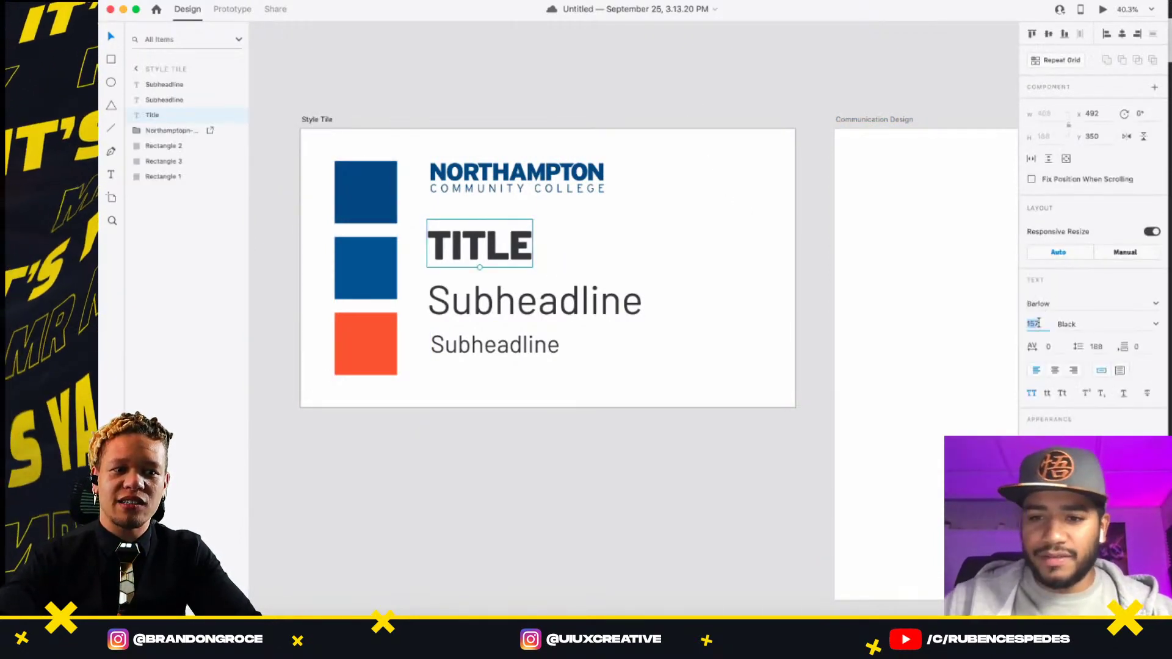
{"action": "type", "text": "80"}
{"action": "key", "text": "Return"}
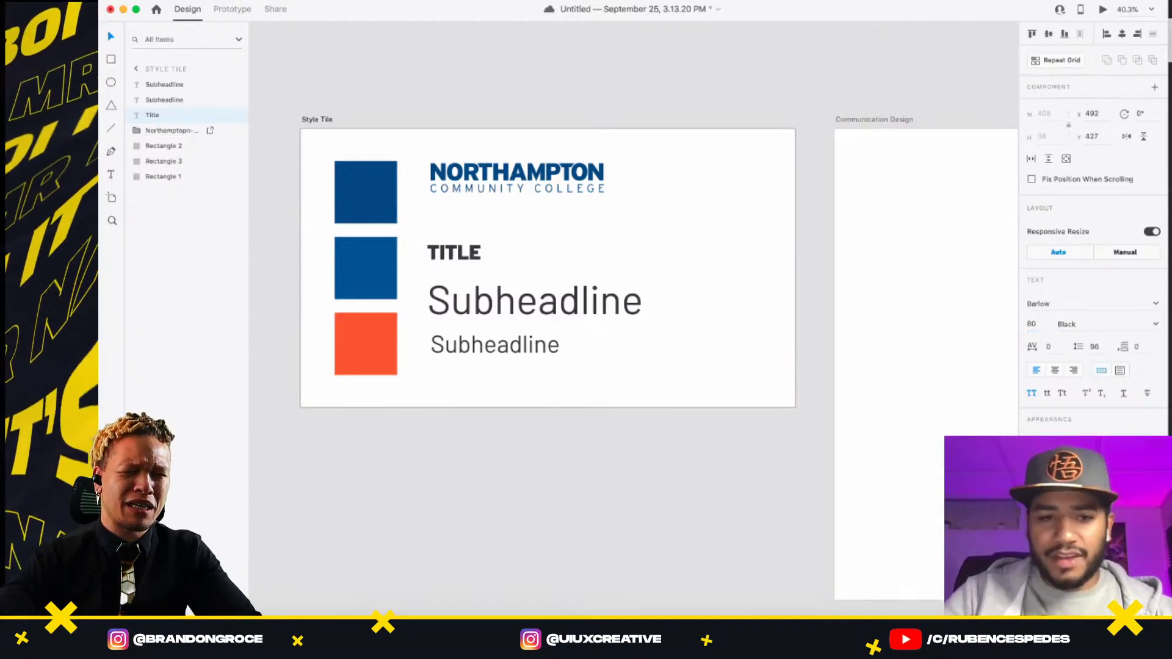
- Set the larger Subheadline's font size to 60 and move it up to sit closer beneath the Title text
{"action": "left_click", "coordinate": [537, 300]}
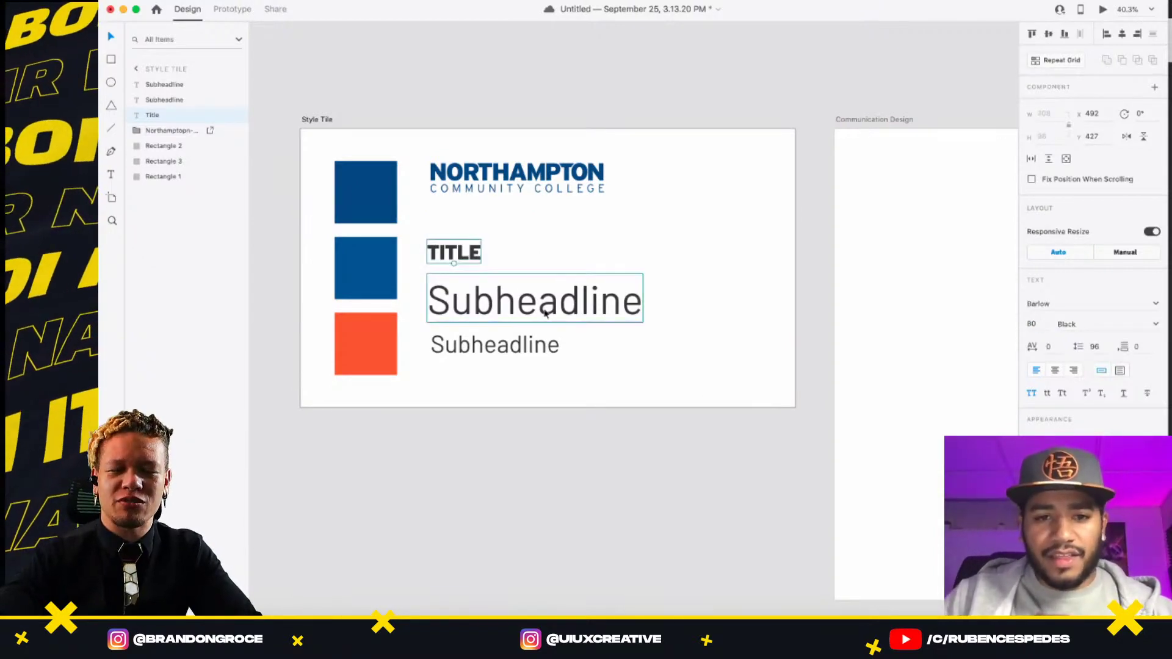
{"action": "left_click", "coordinate": [1038, 324]}
{"action": "type", "text": "60"}
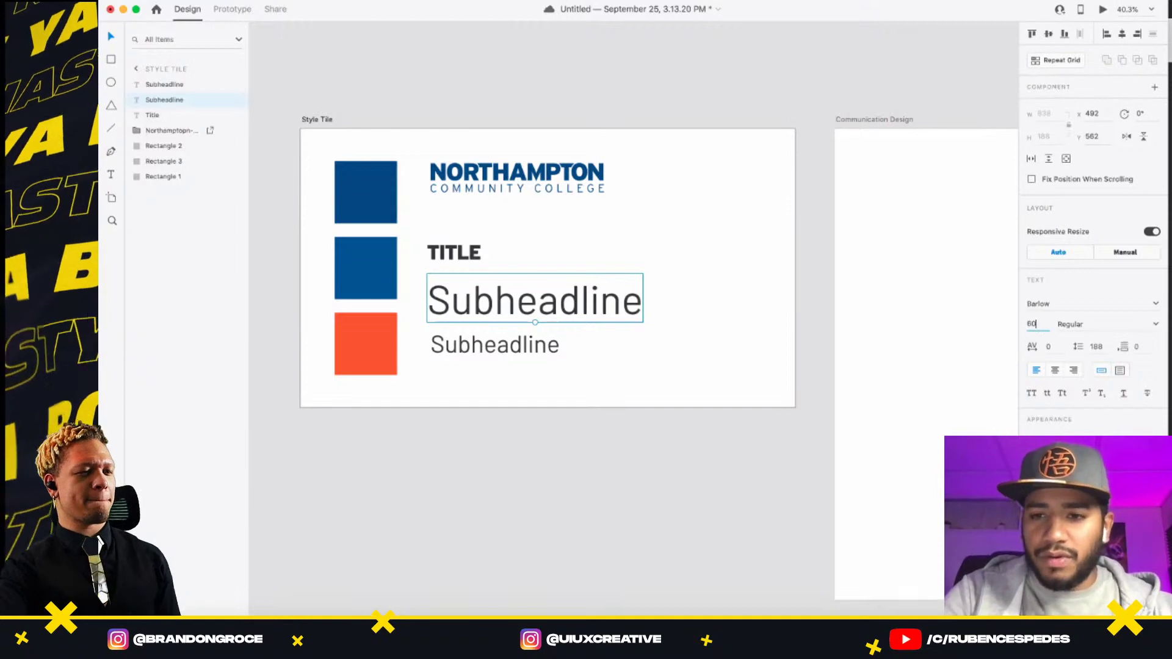
{"action": "key", "text": "Return"}
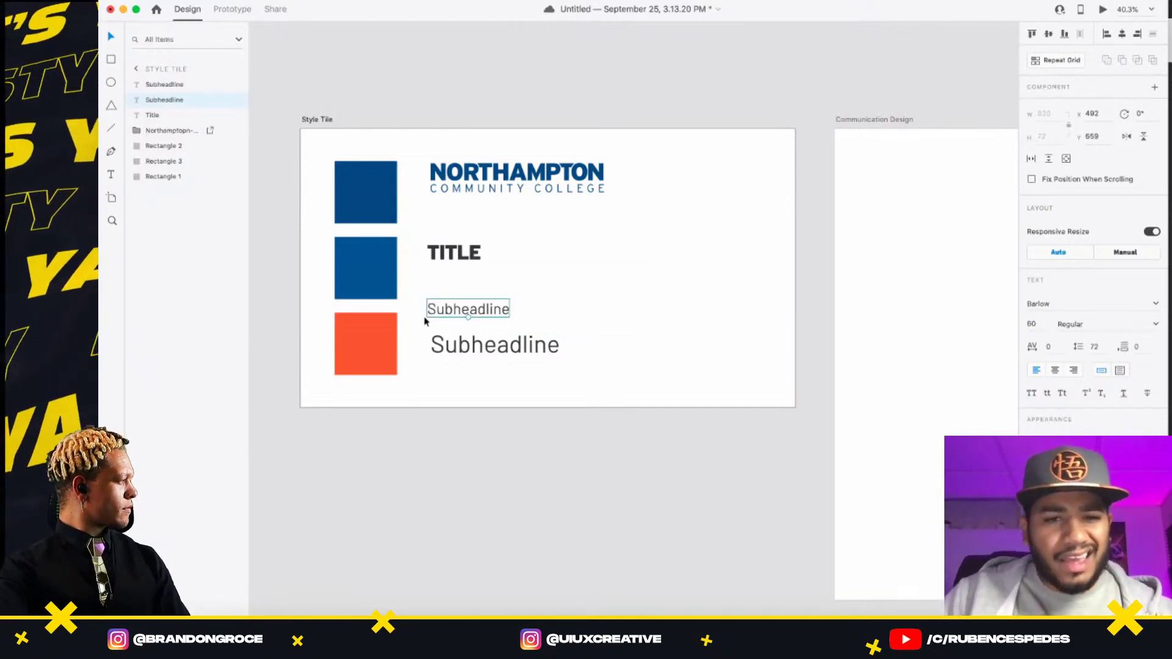
{"action": "mouse_move", "coordinate": [464, 315]}
{"action": "left_mouse_down"}
{"action": "mouse_move", "coordinate": [466, 277]}
{"action": "mouse_move", "coordinate": [462, 323]}
{"action": "left_mouse_up"}
- Left-align the second Subheadline at X 492, set its font size to 20 and move it up to Y 681
{"action": "left_click", "coordinate": [466, 350]}
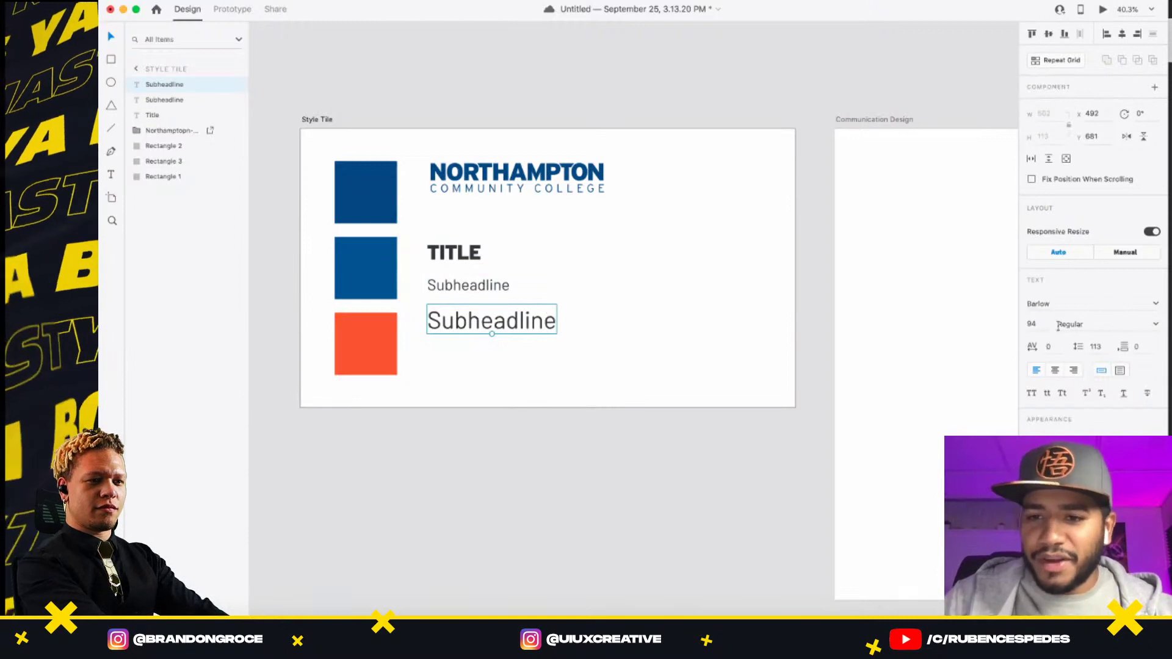
{"action": "left_click", "coordinate": [1036, 325]}
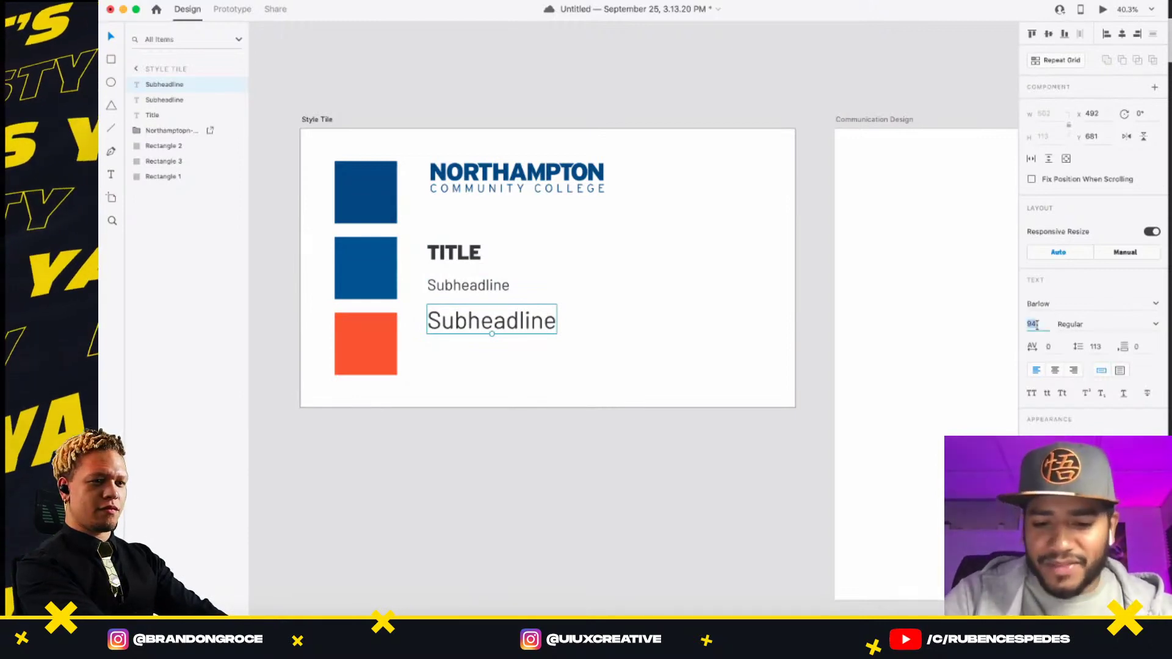
{"action": "key", "text": "Return"}
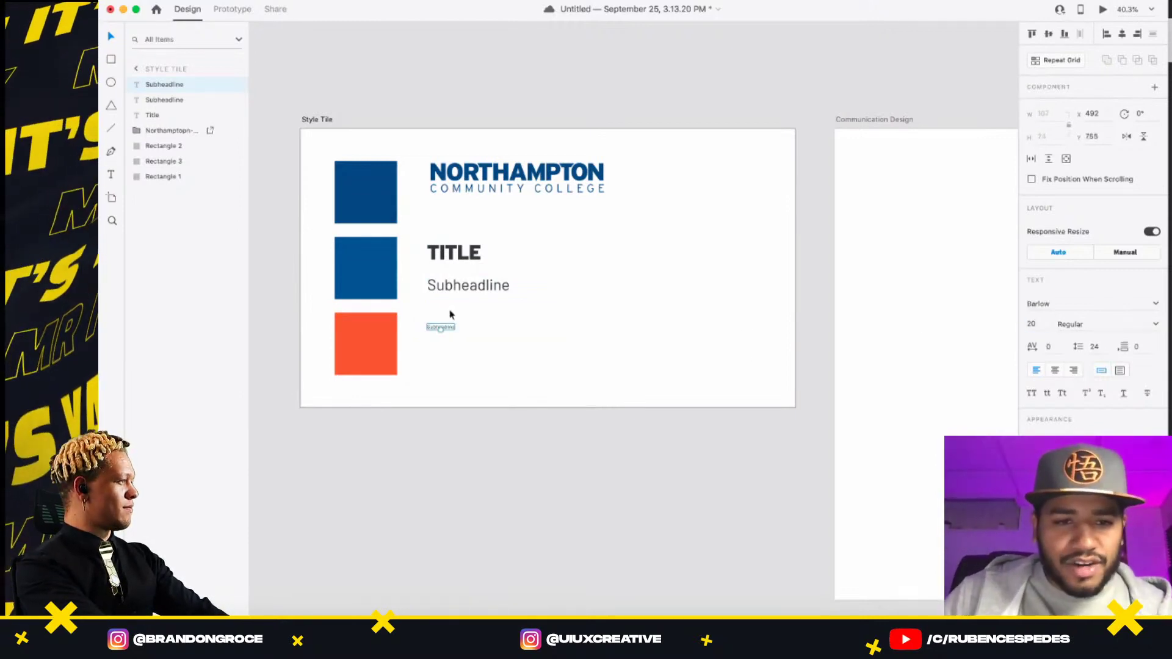
{"action": "left_click_drag", "start_coordinate": [444, 330], "coordinate": [448, 312]}
- Save the fill colours of the three Style Tile swatches as document colour assets
{"action": "left_click_drag", "start_coordinate": [315, 147], "coordinate": [403, 381]}
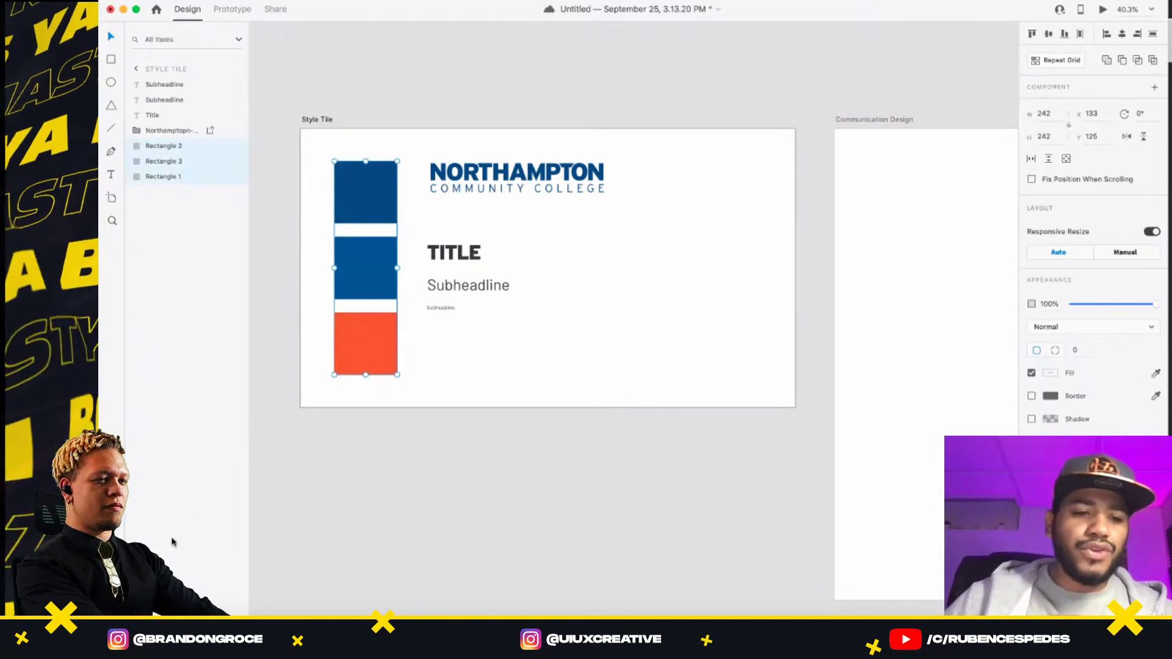
{"action": "key", "text": "super+shift+y"}
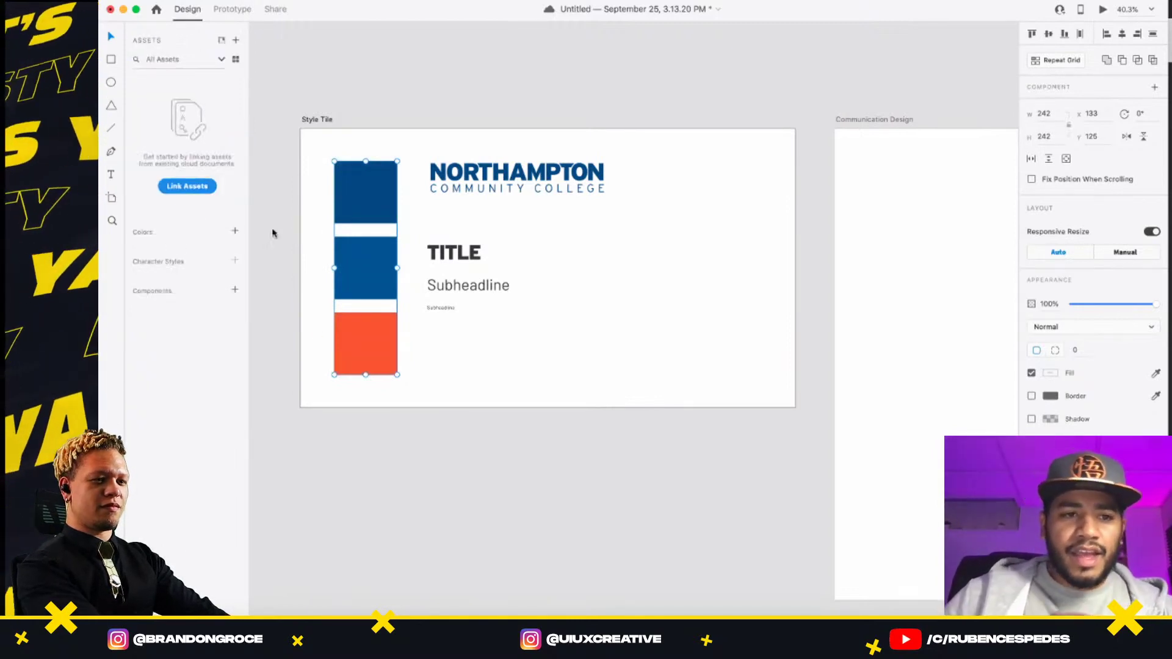
{"action": "left_click", "coordinate": [321, 148]}
{"action": "left_click_drag", "start_coordinate": [321, 148], "coordinate": [406, 394]}
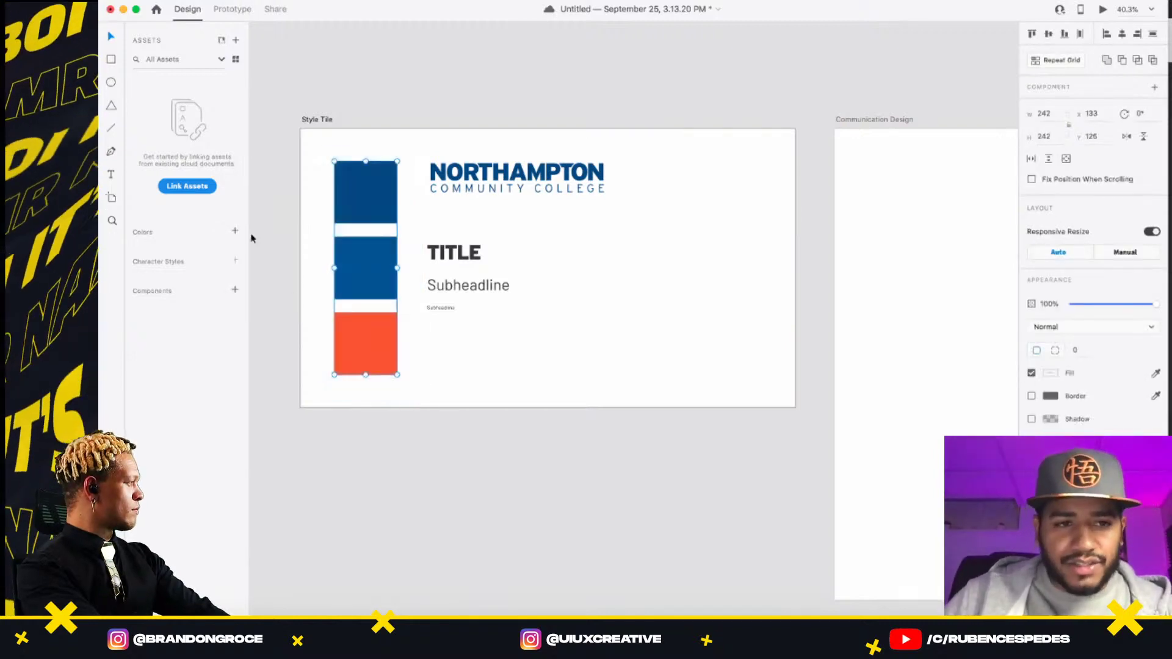
{"action": "left_click", "coordinate": [235, 232]}
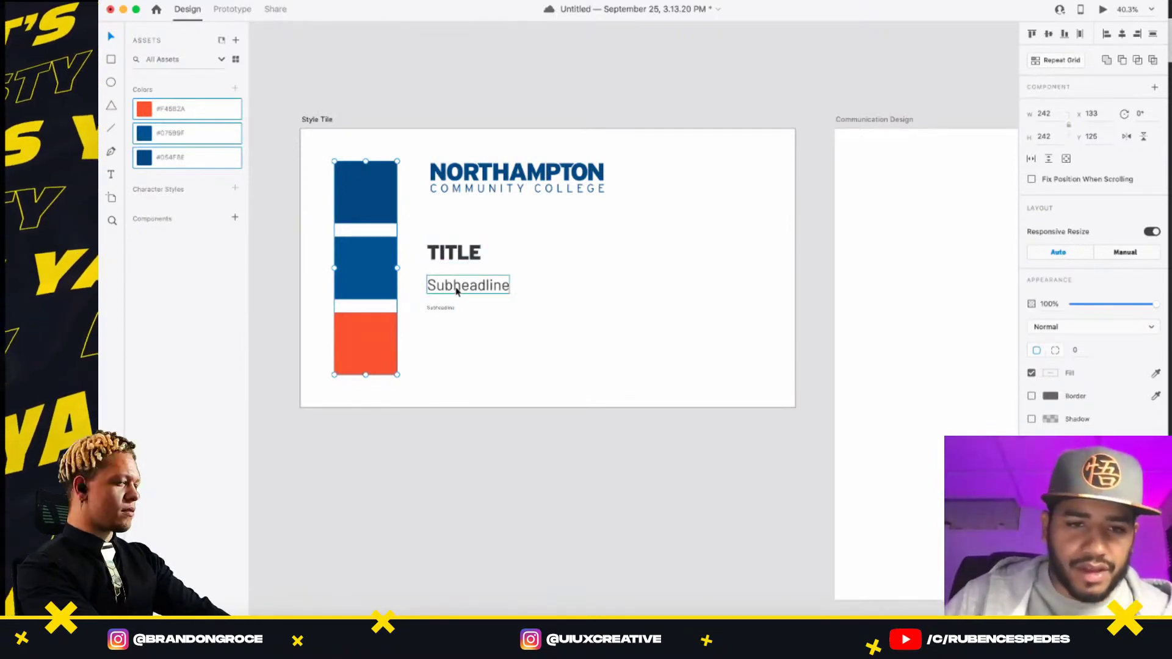
- Save the Title and both Subheadline texts as character styles in the document assets
{"action": "left_click", "coordinate": [431, 310]}
{"action": "left_click_drag", "start_coordinate": [436, 311], "coordinate": [435, 309]}
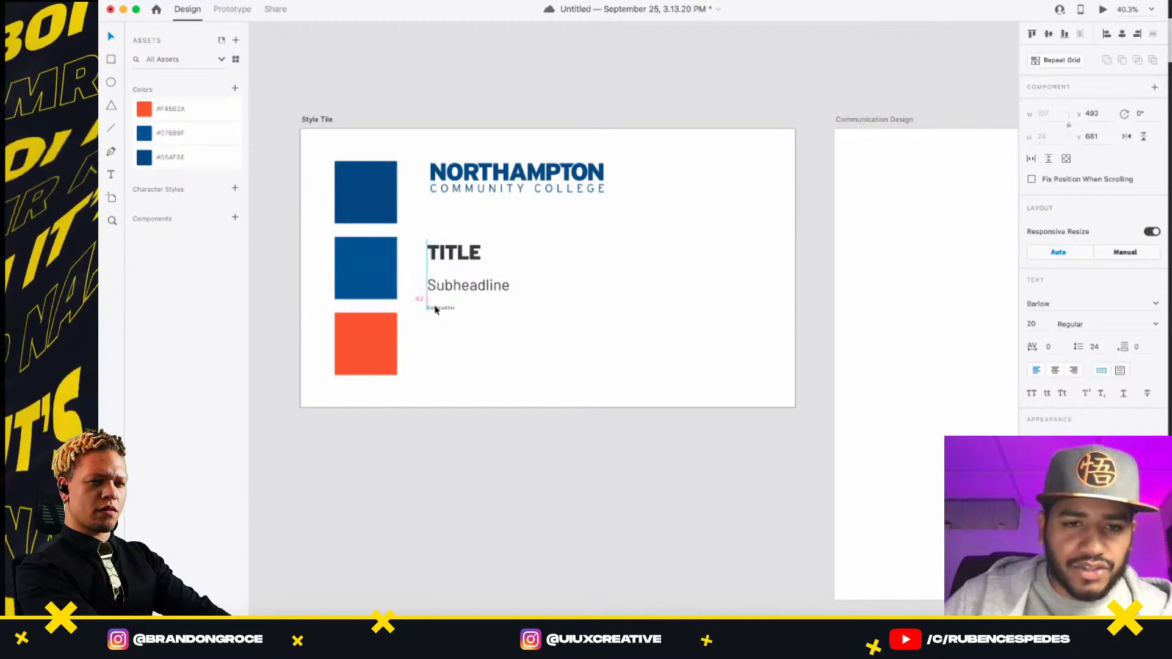
{"action": "left_click_drag", "start_coordinate": [420, 227], "coordinate": [514, 371]}
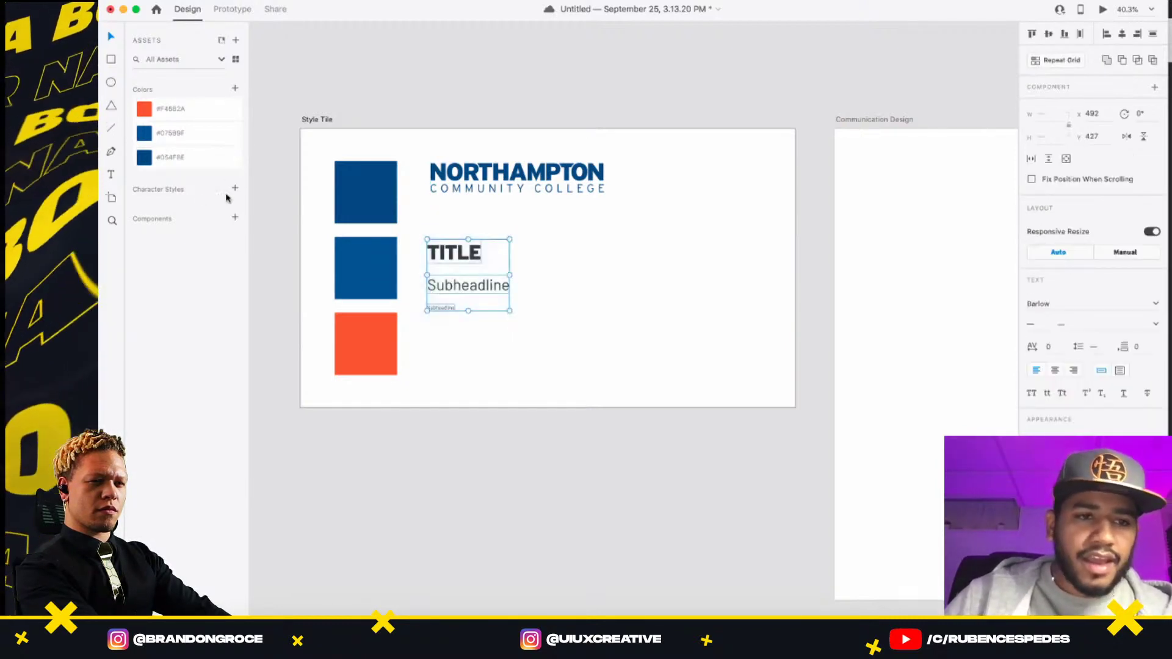
{"action": "left_click", "coordinate": [235, 188]}
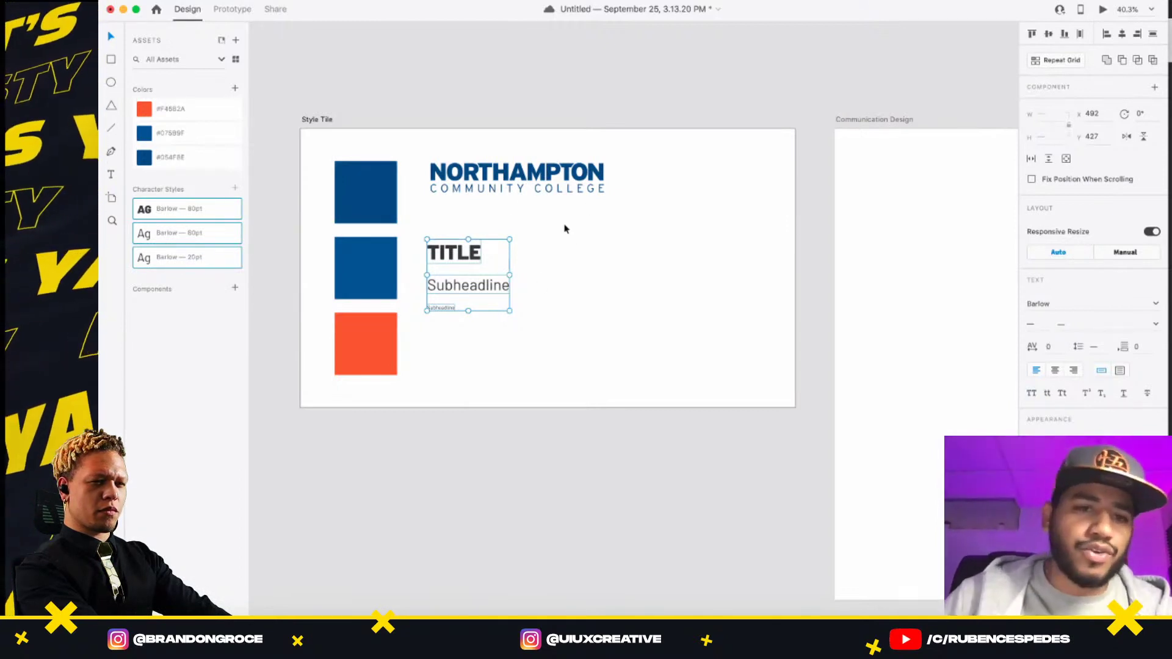
{"action": "left_click", "coordinate": [640, 310]}
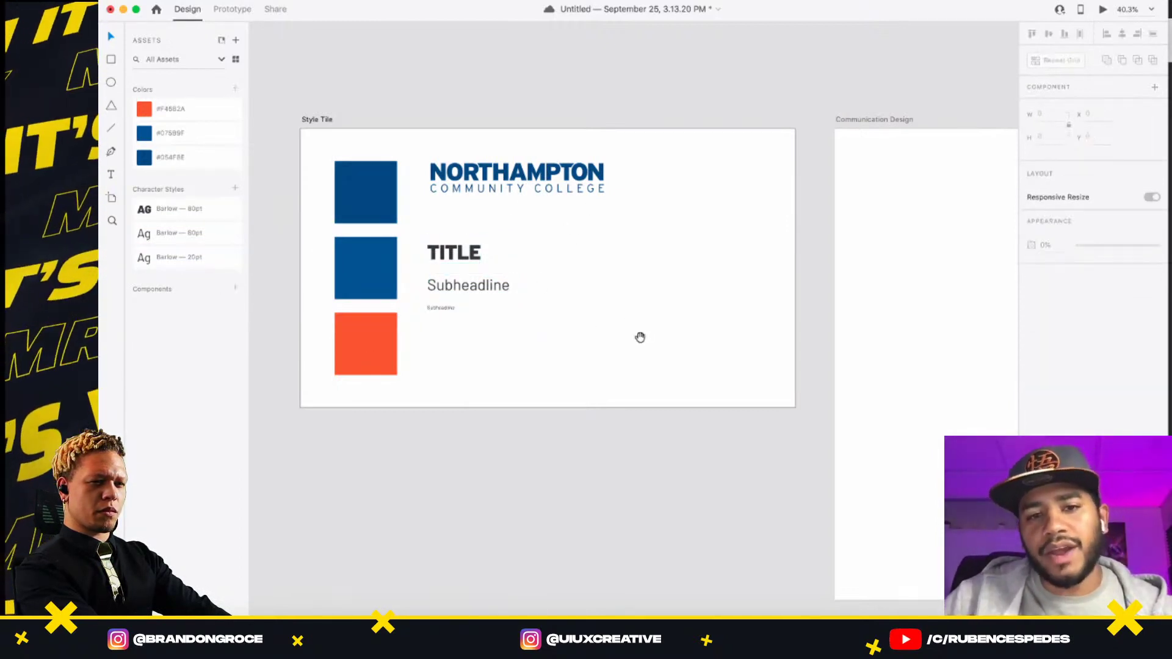
- Look at the header of the college's existing Communication Design web page in the browser and return to the Adobe XD artboard
{"action": "scroll", "coordinate": [641, 334], "scroll_direction": "right", "scroll_amount": 10}
{"action": "left_click", "coordinate": [388, 108]}
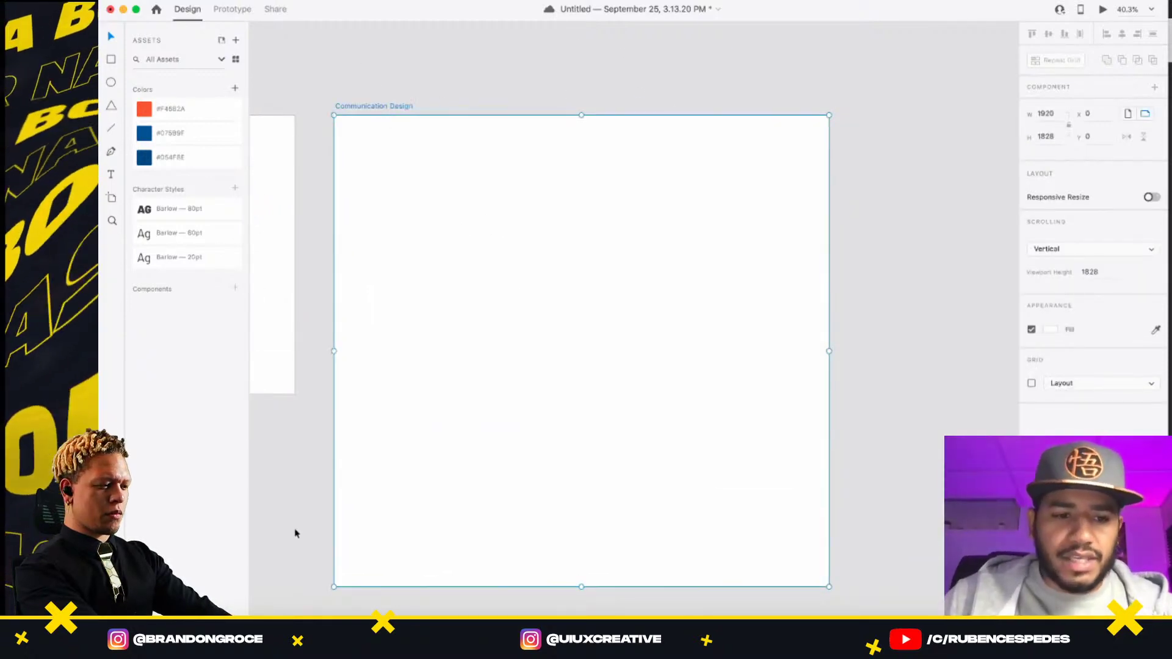
{"action": "key", "text": "super+Tab"}
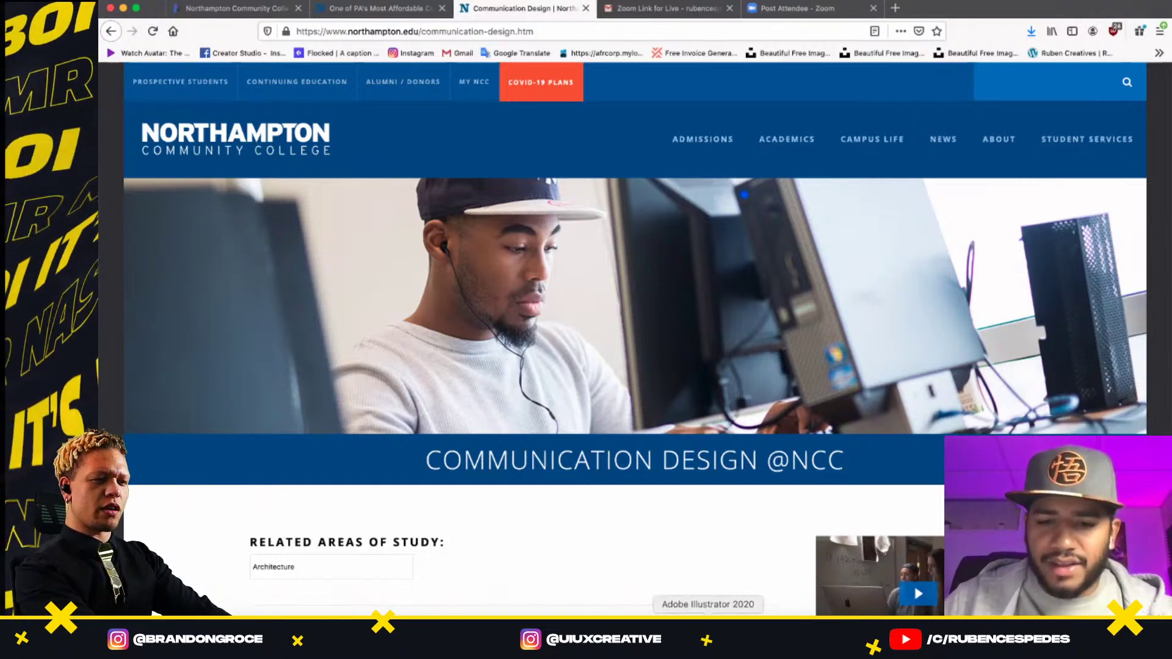
{"action": "left_click", "coordinate": [684, 632]}
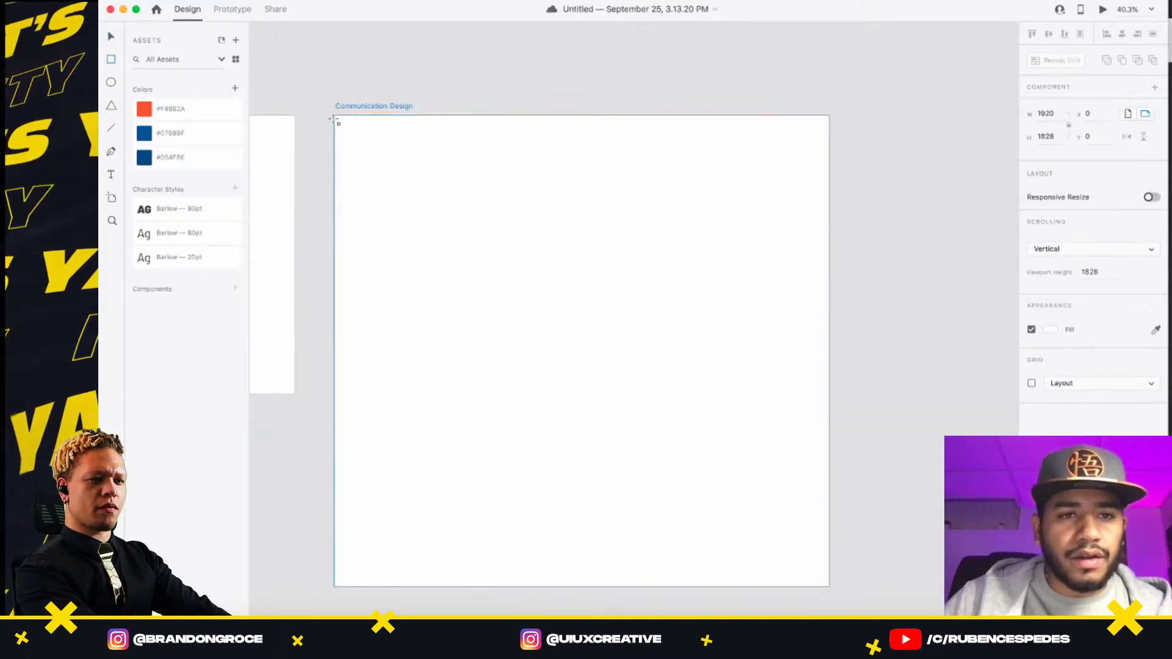
- Draw a borderless rectangle about 1920 by 914 across the top of the Communication Design artboard, filled with the lighter saved blue
{"action": "mouse_move", "coordinate": [335, 118]}
{"action": "left_mouse_down"}
{"action": "mouse_move", "coordinate": [661, 319]}
{"action": "mouse_move", "coordinate": [828, 351]}
{"action": "left_mouse_up"}
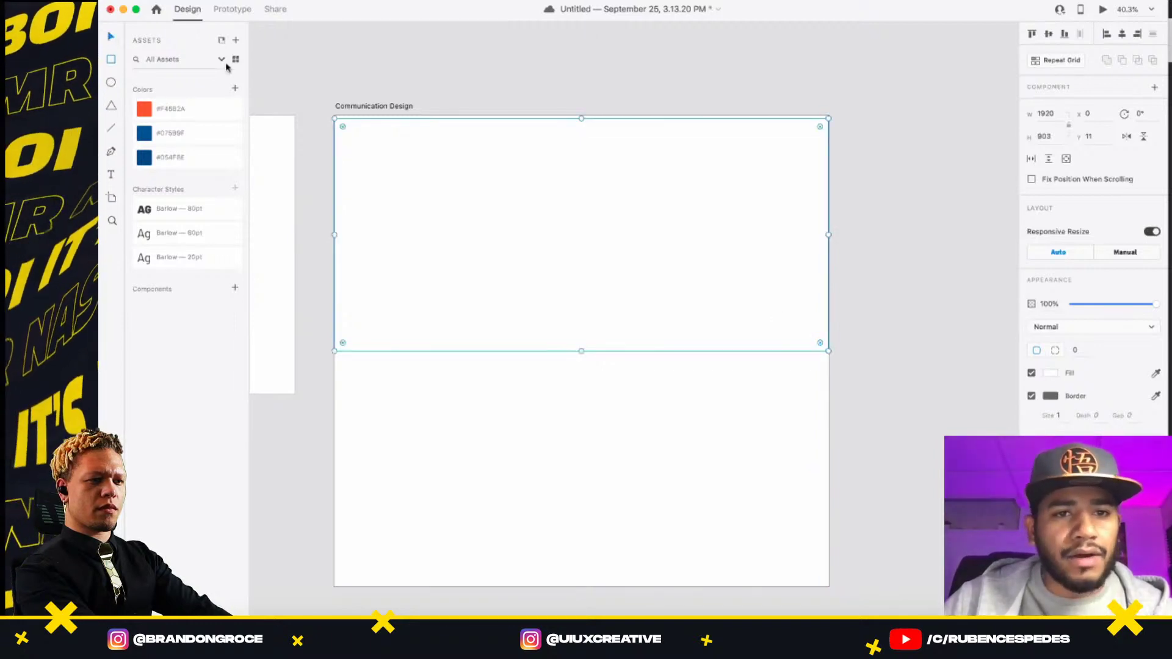
{"action": "left_click_drag", "start_coordinate": [580, 112], "coordinate": [581, 110]}
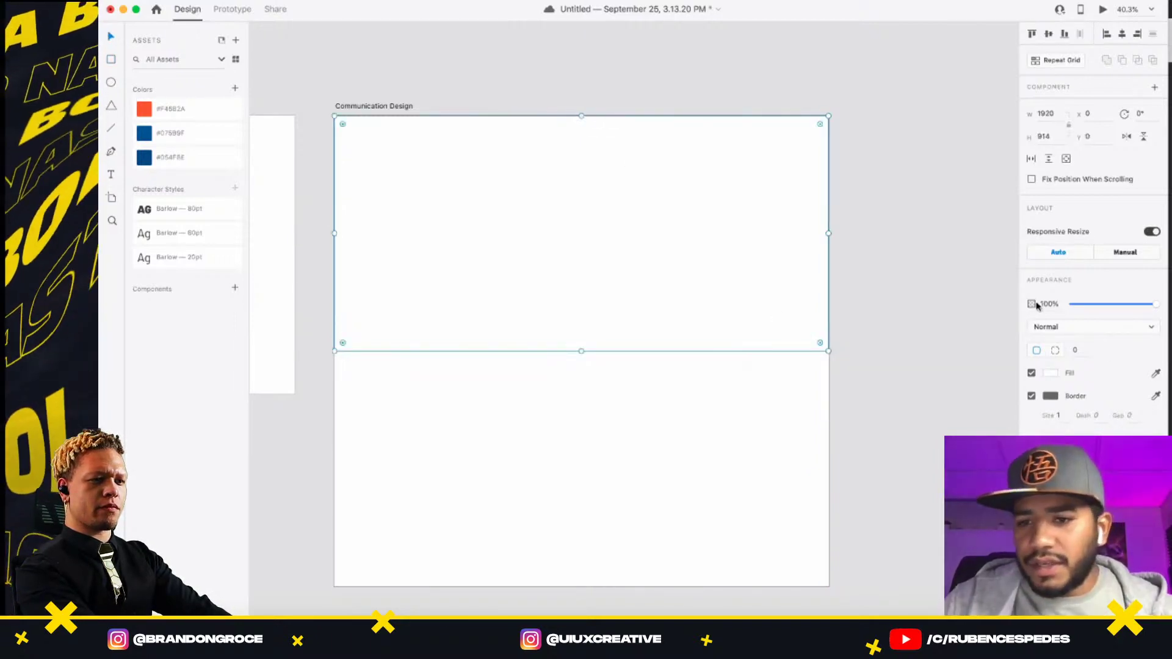
{"action": "left_click", "coordinate": [1031, 397]}
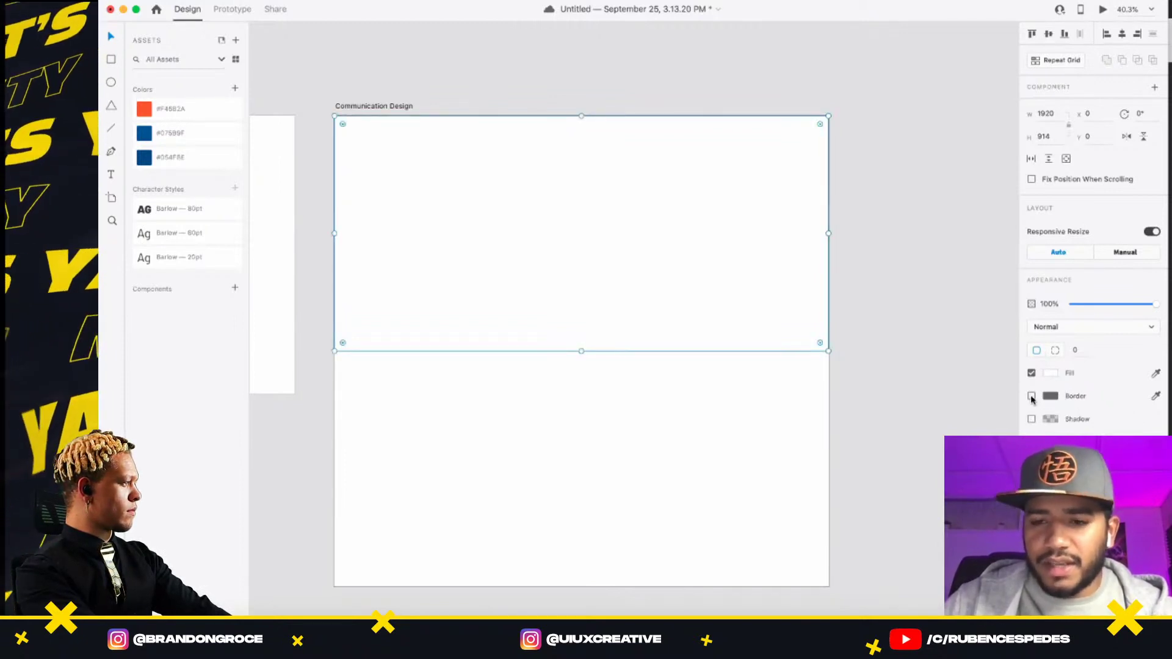
{"action": "left_click", "coordinate": [1031, 396]}
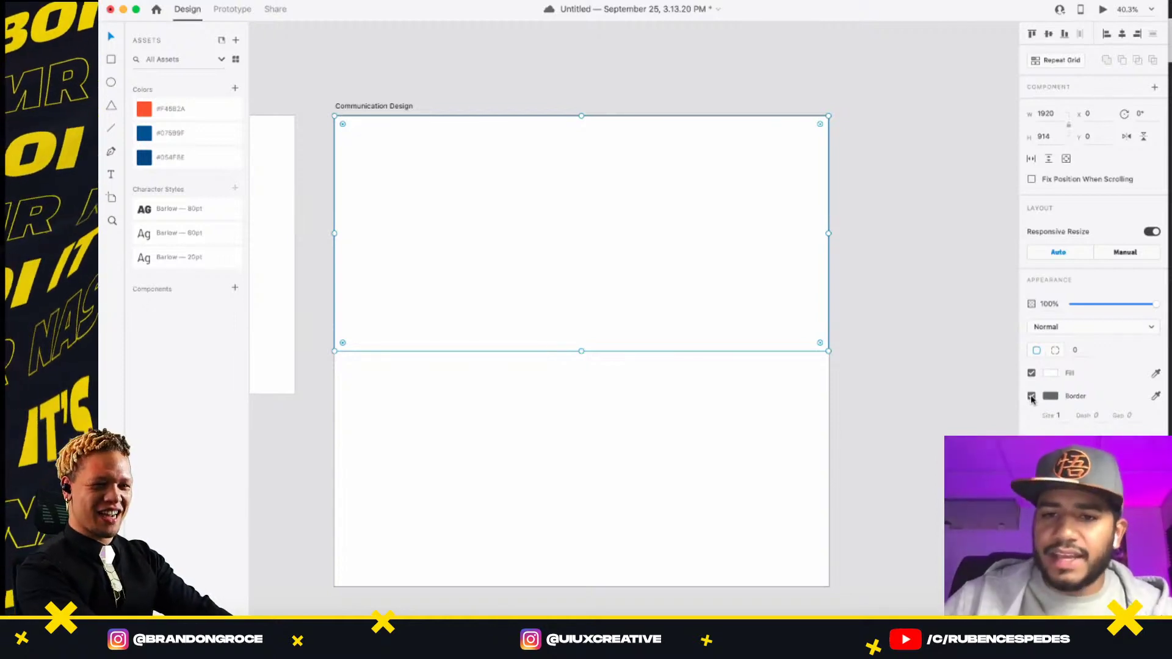
{"action": "left_click", "coordinate": [1031, 396]}
{"action": "left_click", "coordinate": [1051, 374]}
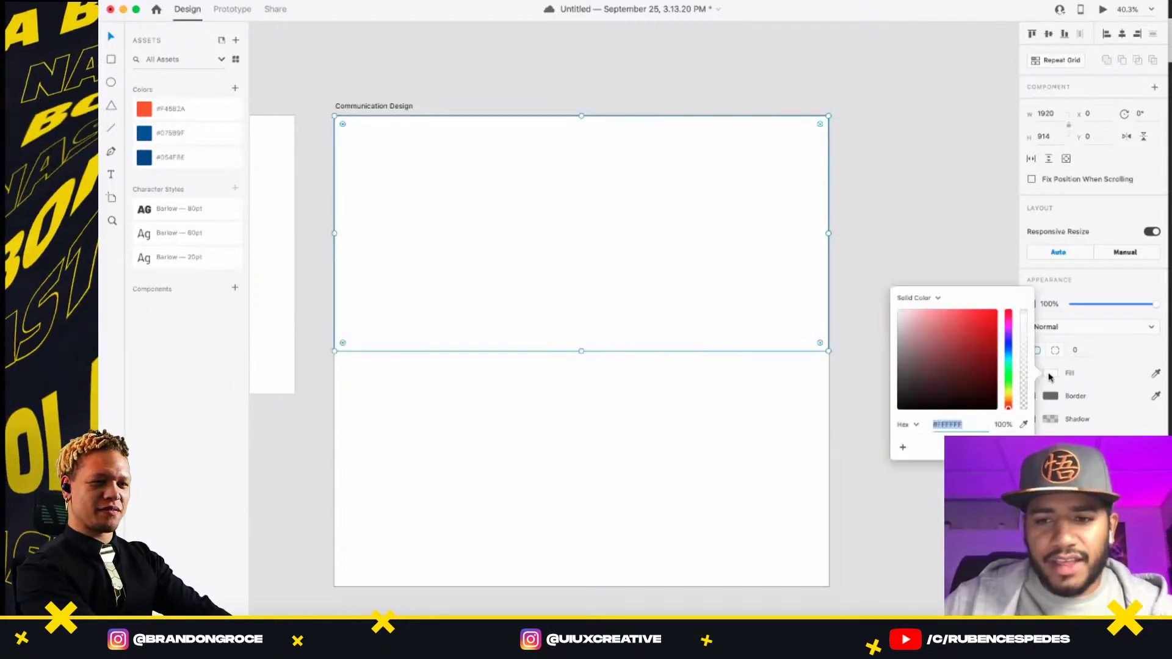
{"action": "left_click", "coordinate": [212, 135]}
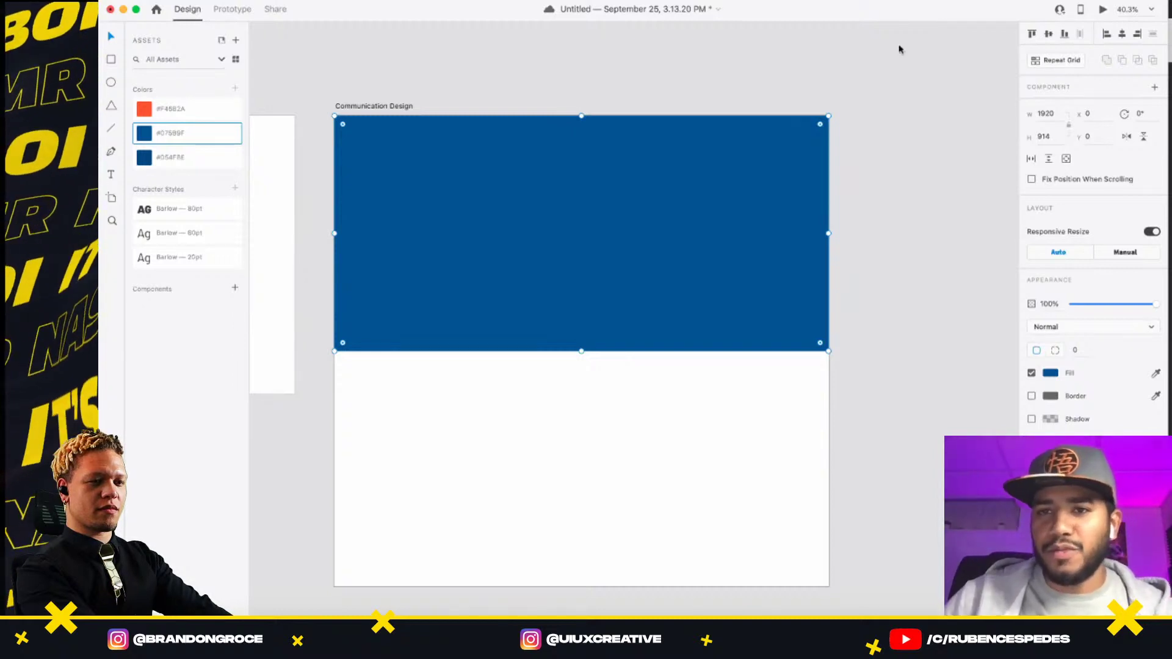
- Set the blue rectangle's height to 900 and place the laptop meeting photo inside it as its fill
{"action": "left_click", "coordinate": [1054, 136]}
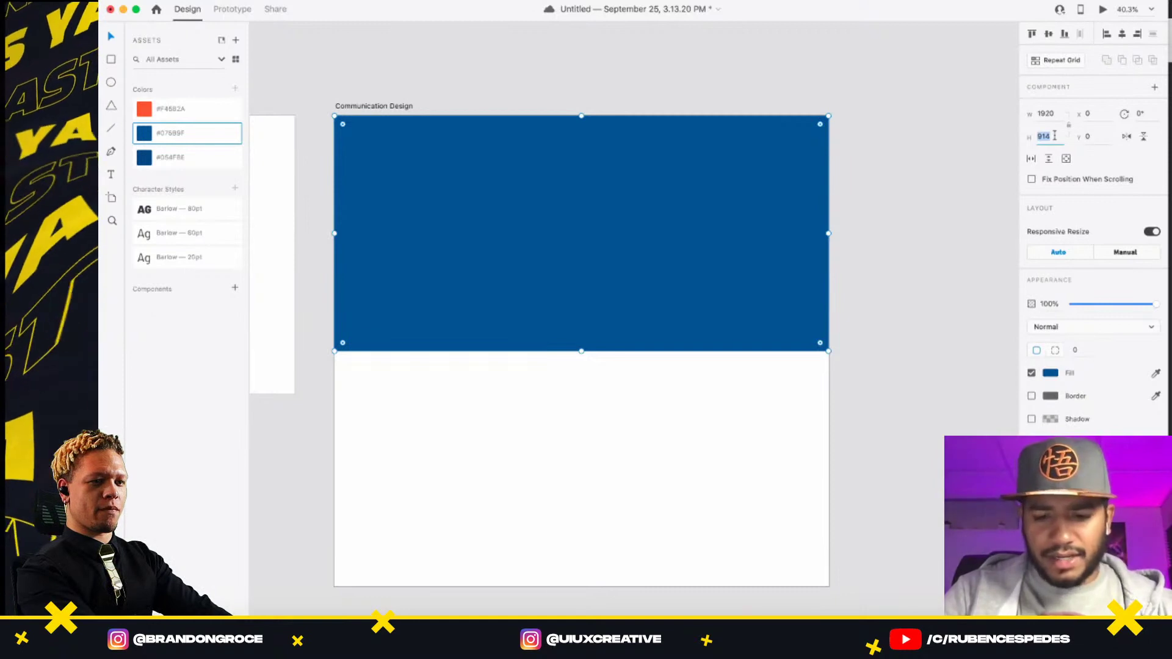
{"action": "key", "text": "Return"}
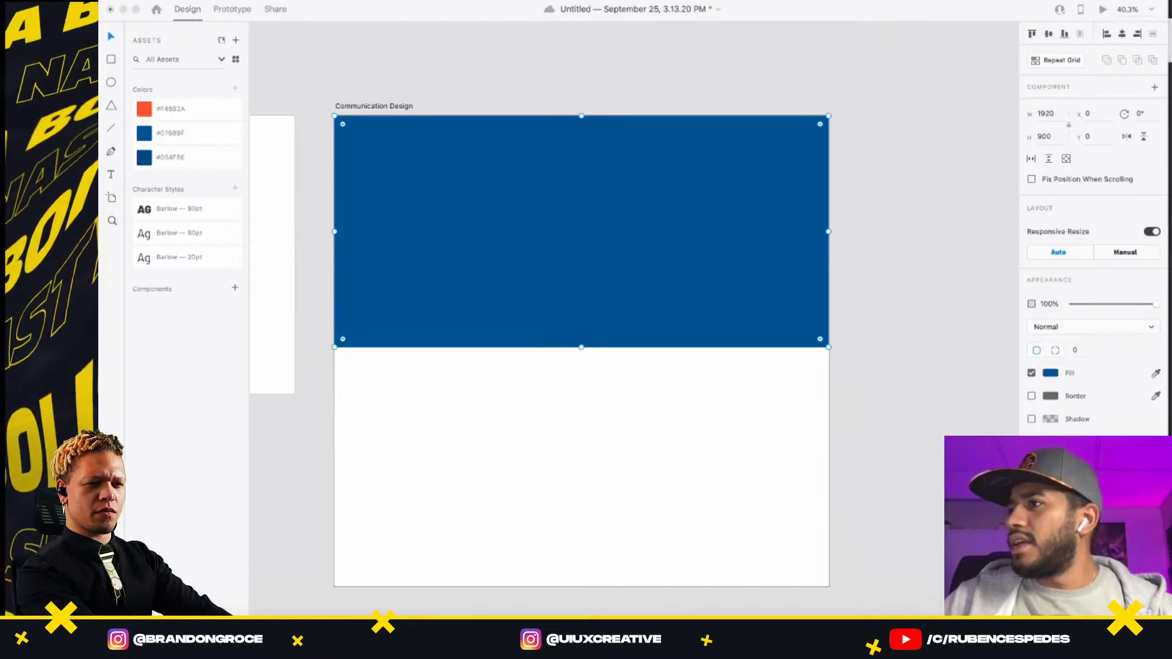
{"action": "left_click_drag", "start_coordinate": [903, 281], "coordinate": [549, 222]}
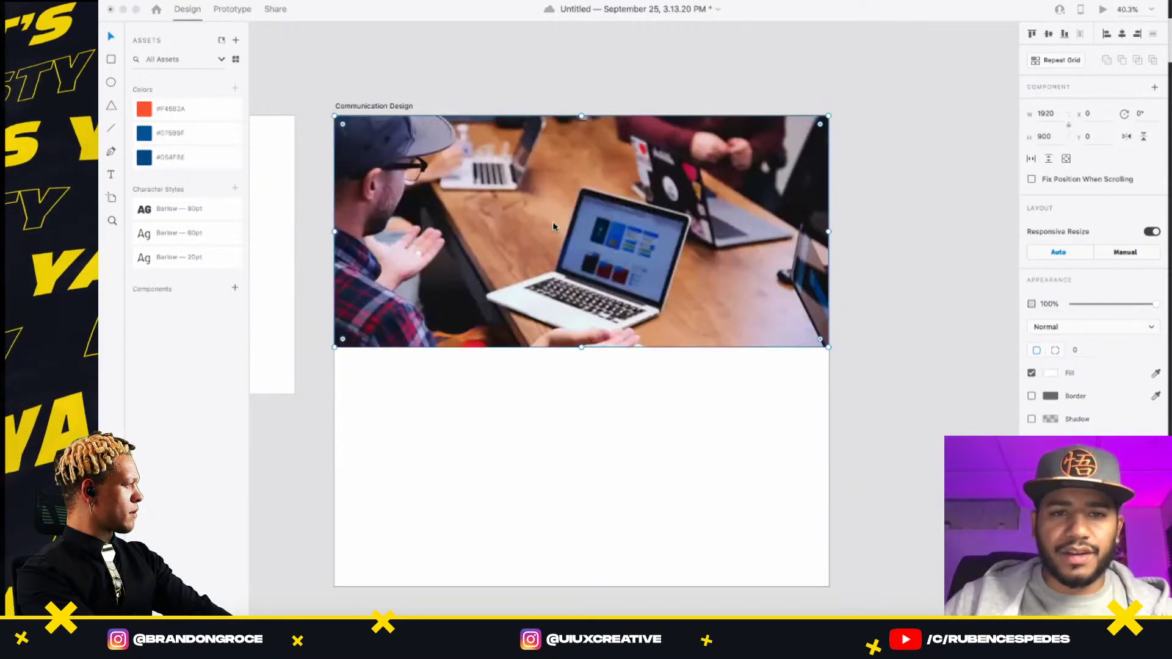
{"action": "left_click", "coordinate": [667, 257]}
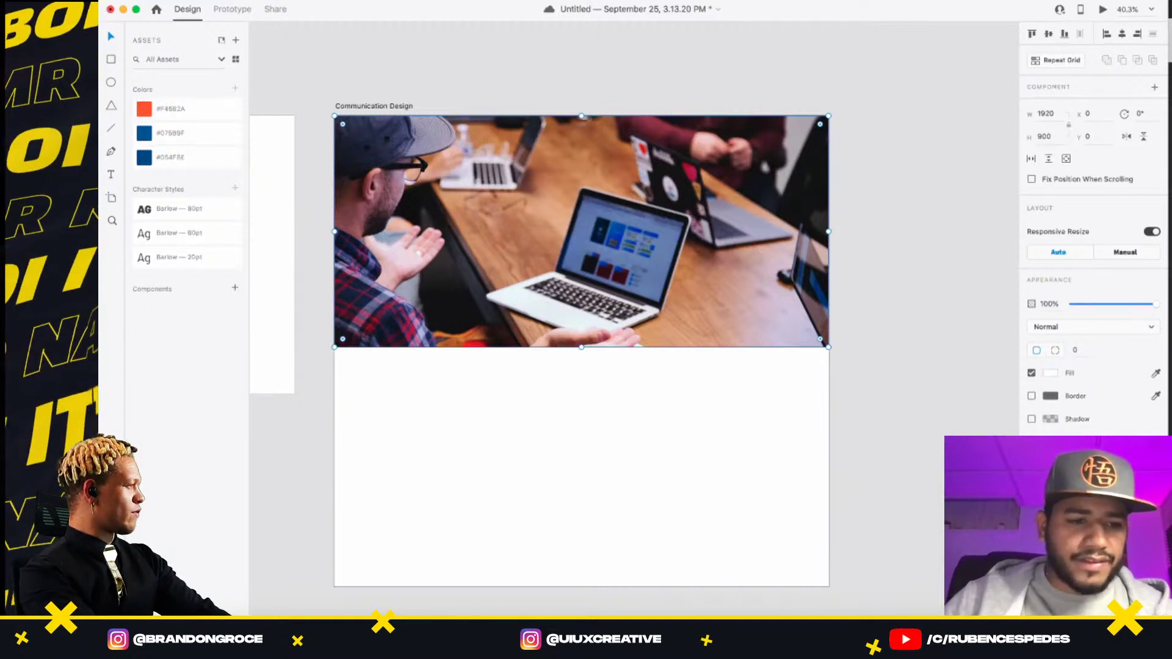
{"action": "key", "text": "super+y"}
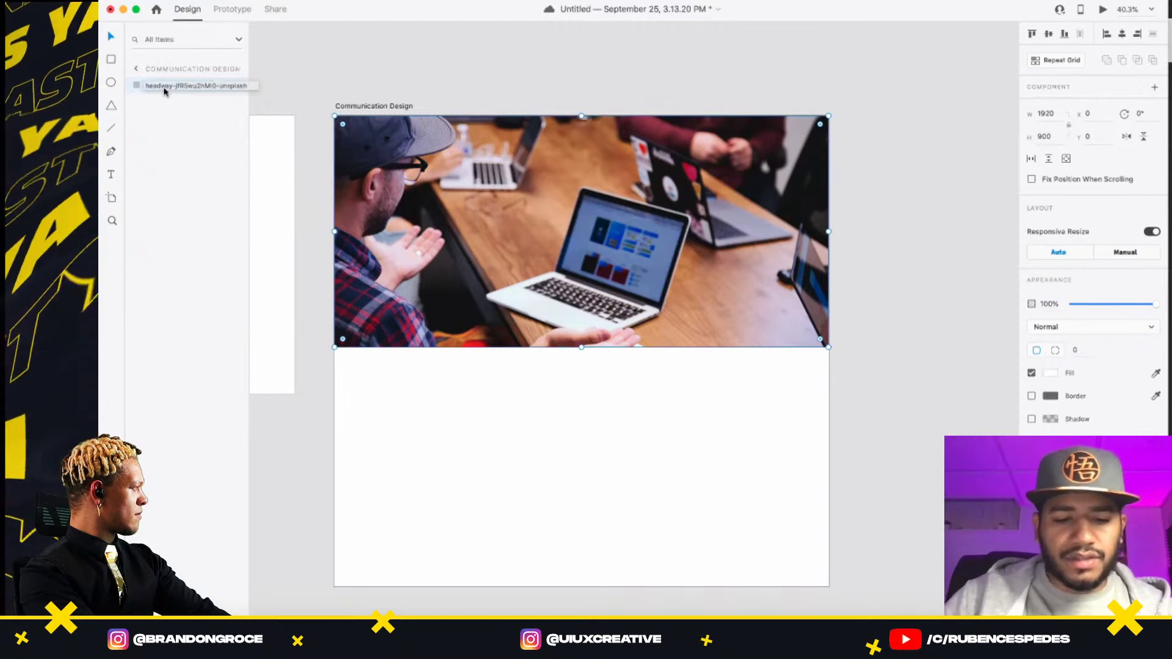
{"action": "key", "text": "super+d"}
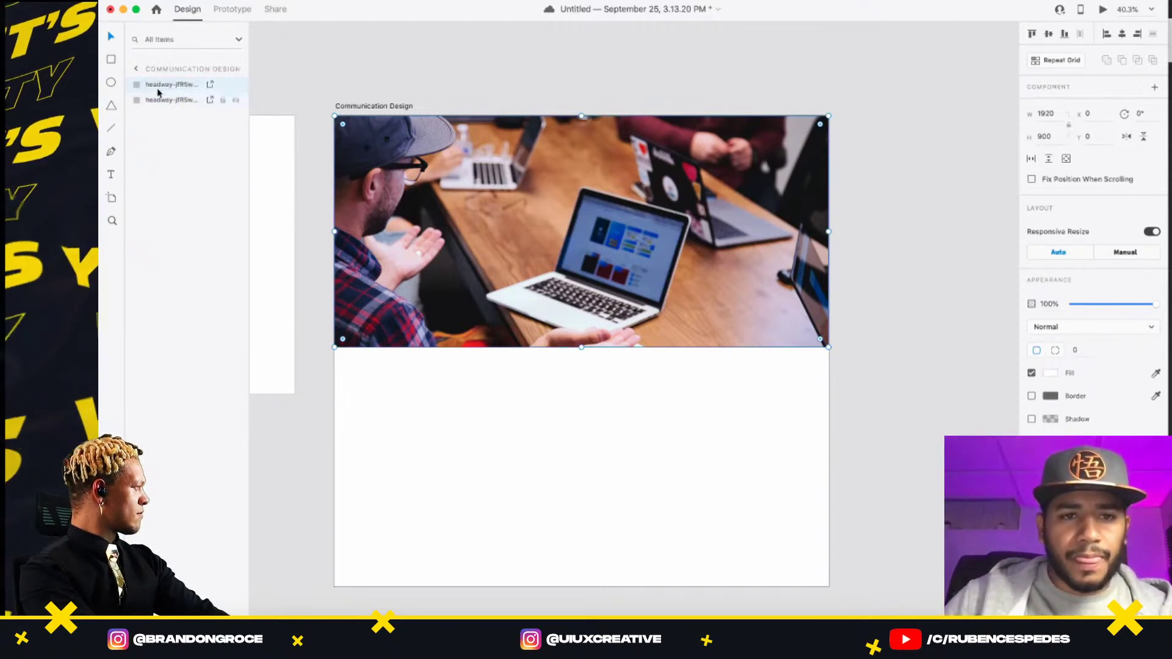
{"action": "key", "text": "Delete"}
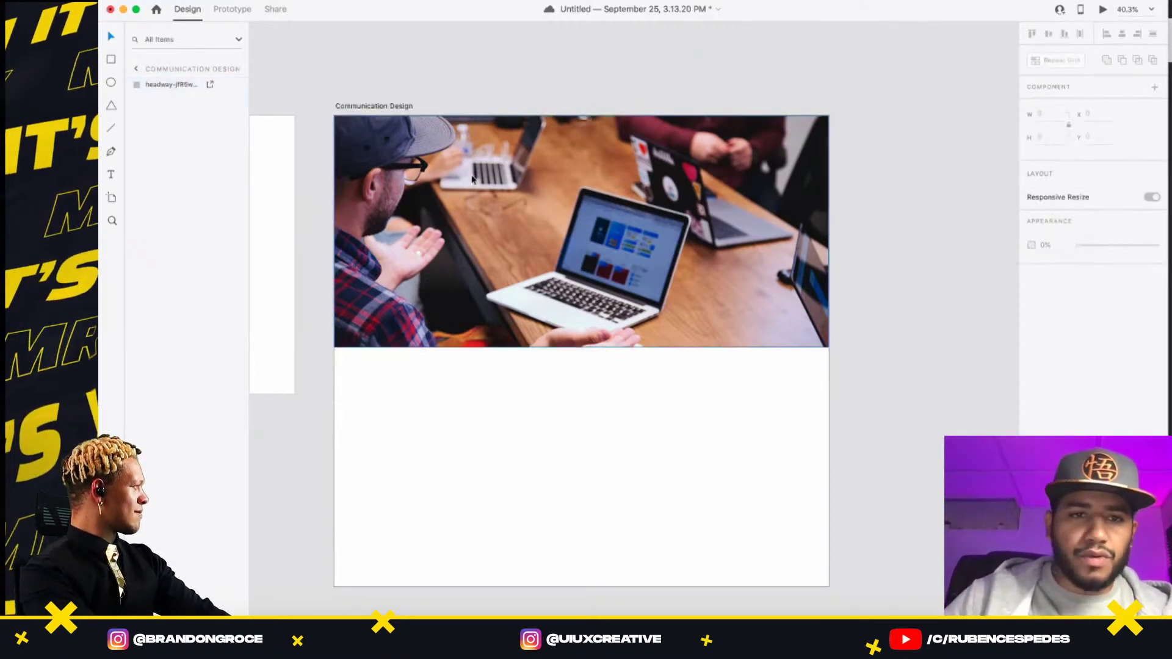
- Draw a full-width rectangle about 1920 by 679 at Y 962 below the photo and remove its border
{"action": "left_click", "coordinate": [567, 193]}
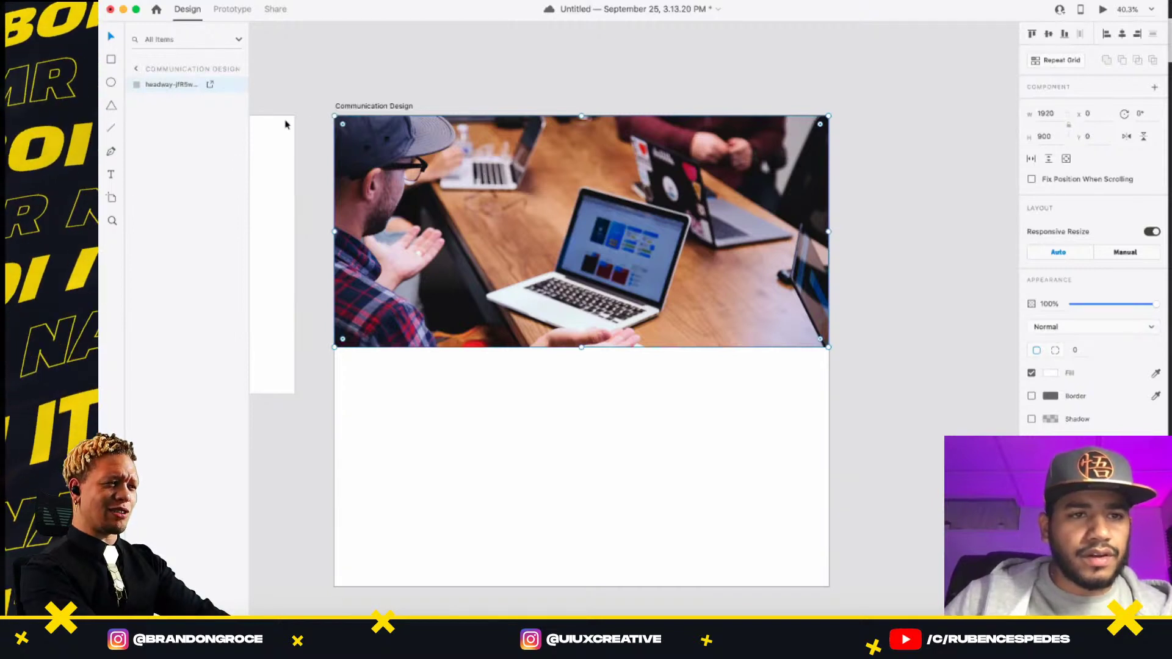
{"action": "left_click", "coordinate": [118, 59]}
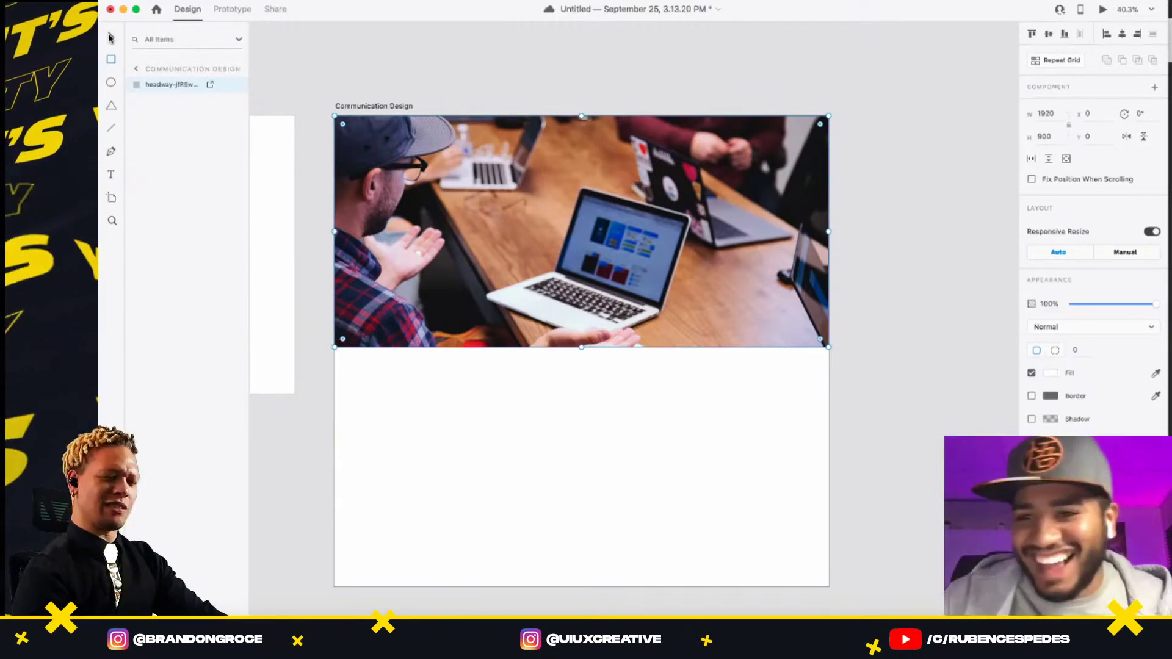
{"action": "left_click", "coordinate": [110, 38]}
{"action": "left_click", "coordinate": [111, 59]}
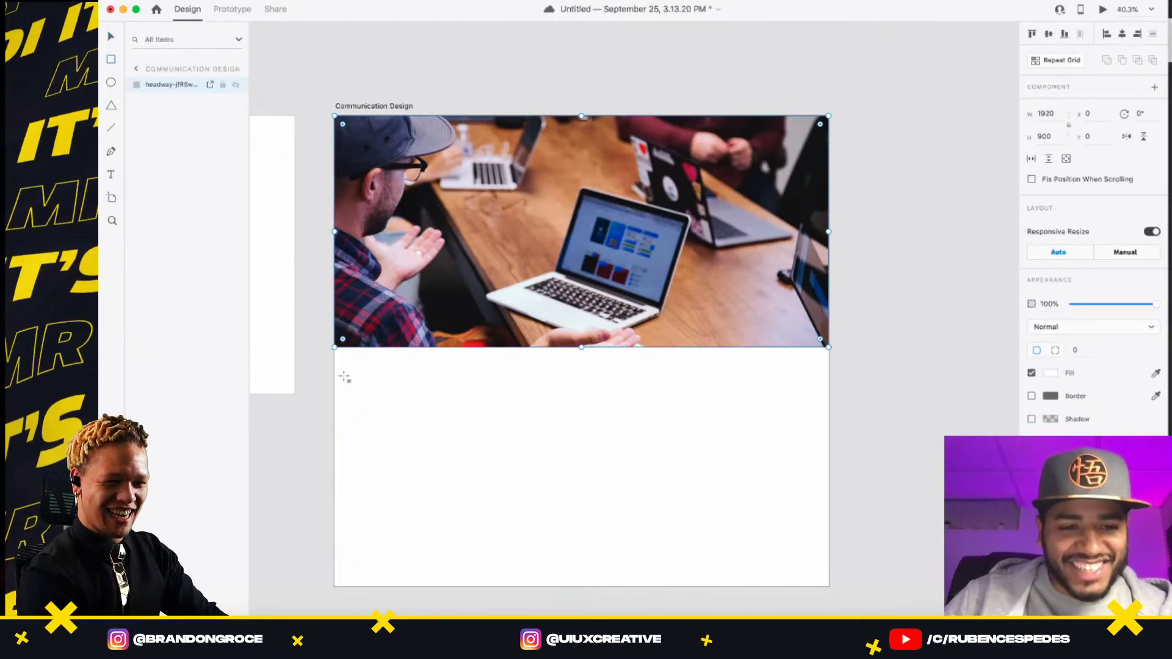
{"action": "left_click_drag", "start_coordinate": [334, 365], "coordinate": [829, 541]}
{"action": "left_click", "coordinate": [1032, 396]}
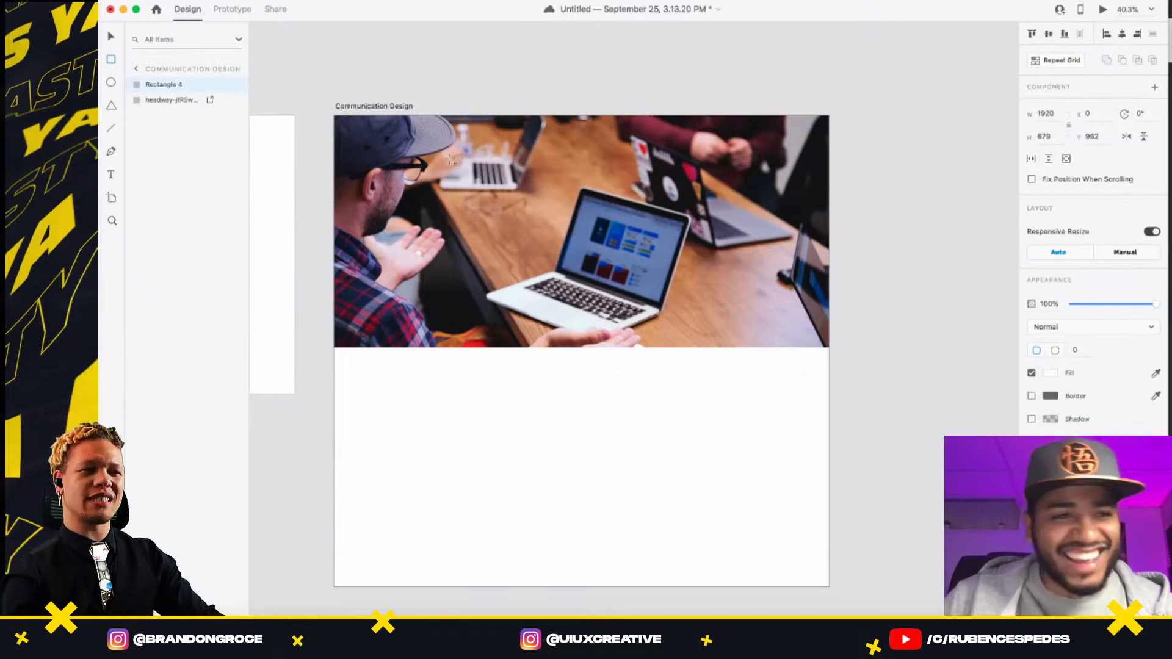
{"action": "key", "text": "v"}
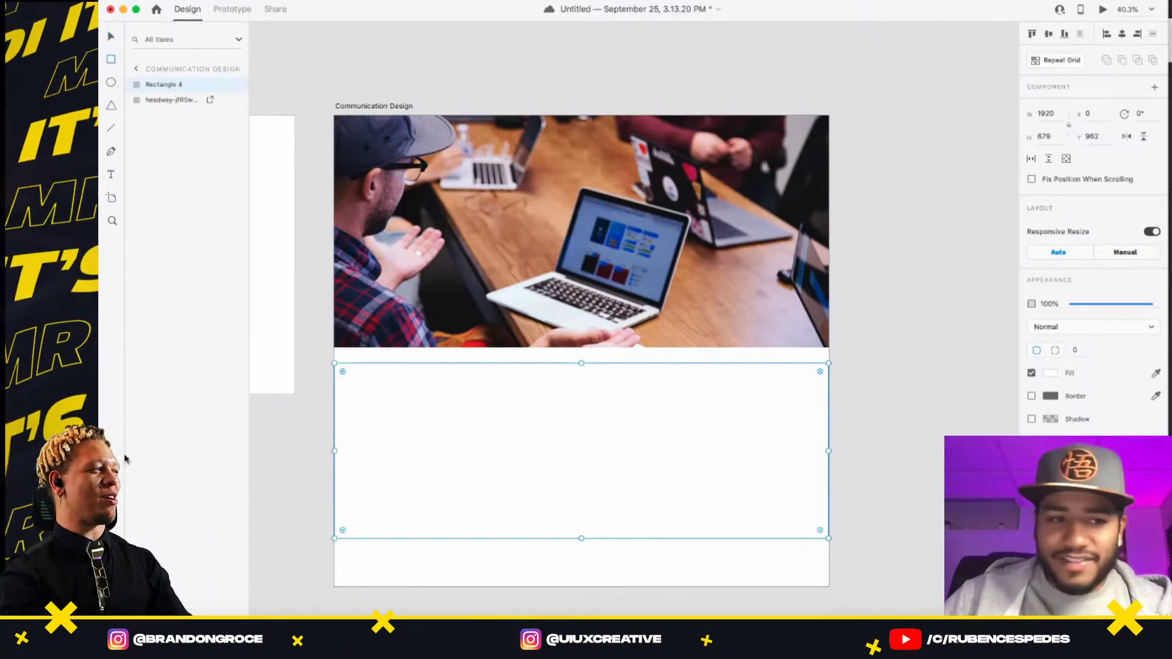
- Fill the full-width rectangle below the photo with the darker saved blue
{"action": "key", "text": "super+shift+y"}
{"action": "left_click", "coordinate": [177, 133]}
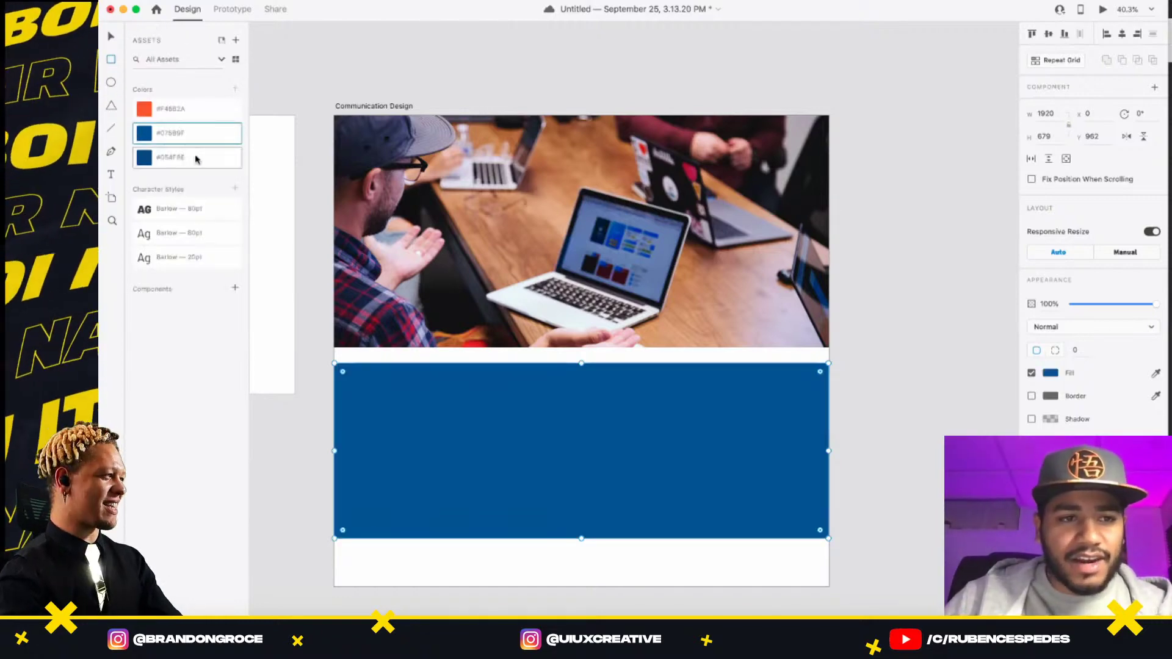
{"action": "left_click", "coordinate": [196, 159]}
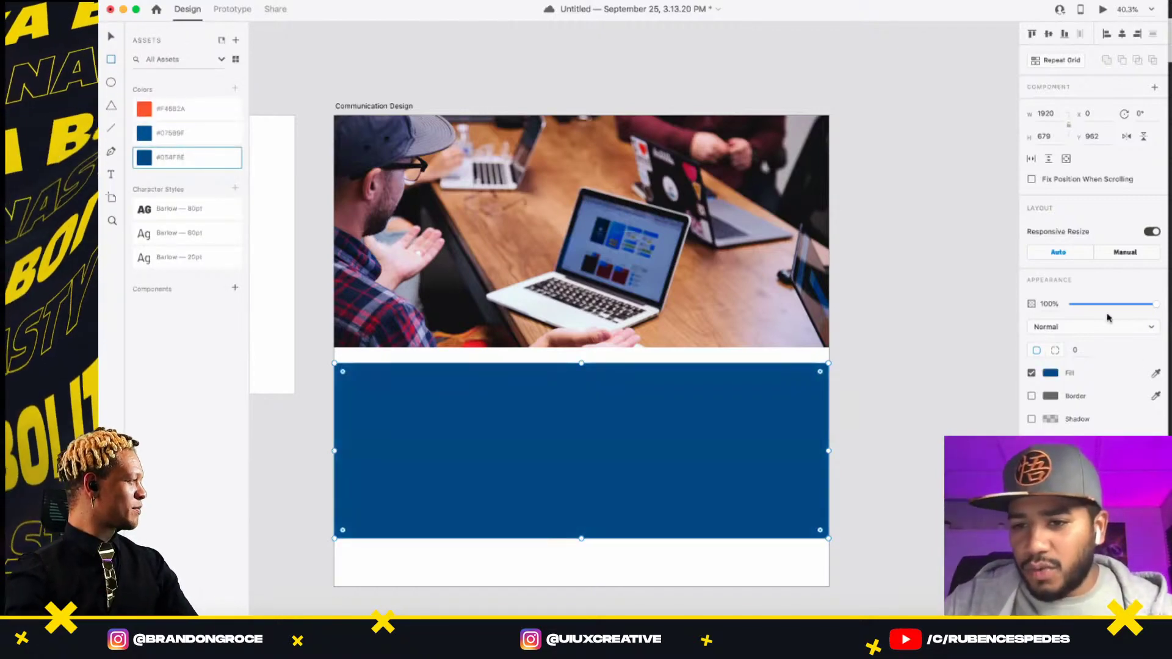
- Set the dark blue rectangle's height to 900 and move it to Y 0 so it covers the laptop meeting photo
{"action": "left_click", "coordinate": [1044, 136]}
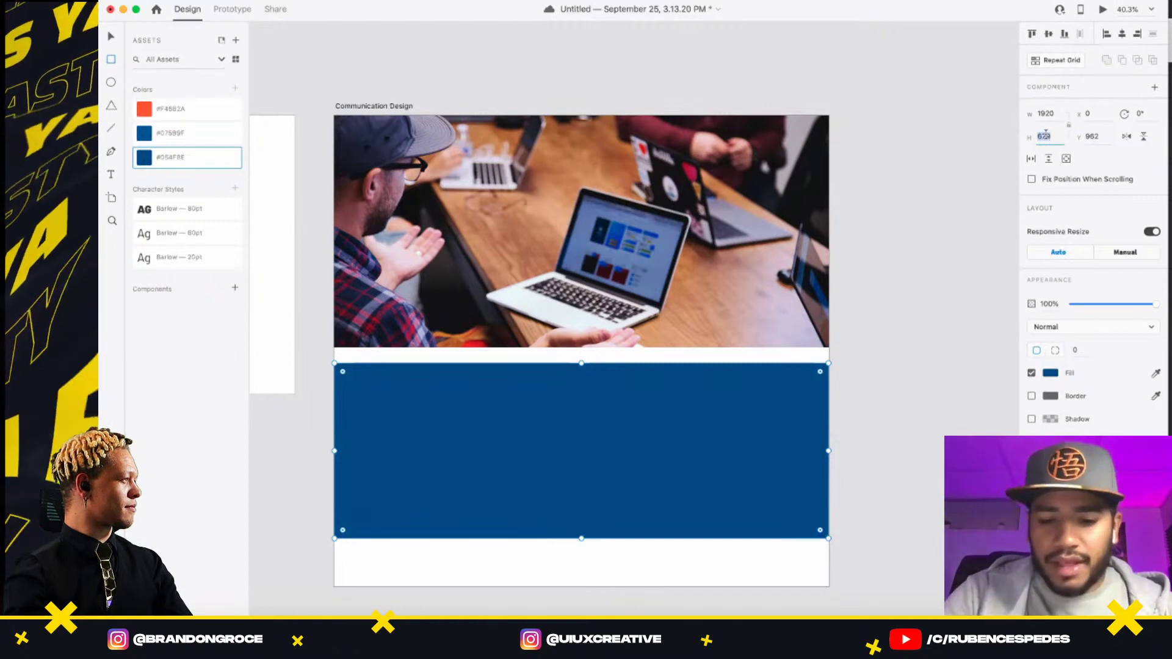
{"action": "key", "text": "Return"}
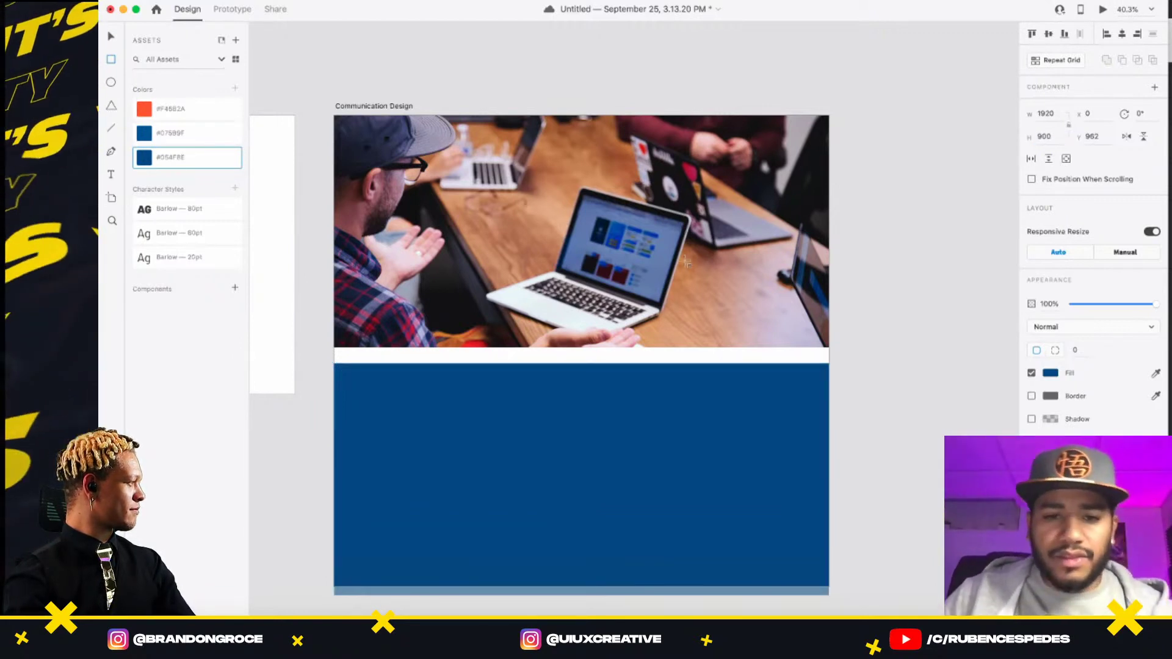
{"action": "left_click_drag", "start_coordinate": [560, 445], "coordinate": [589, 202]}
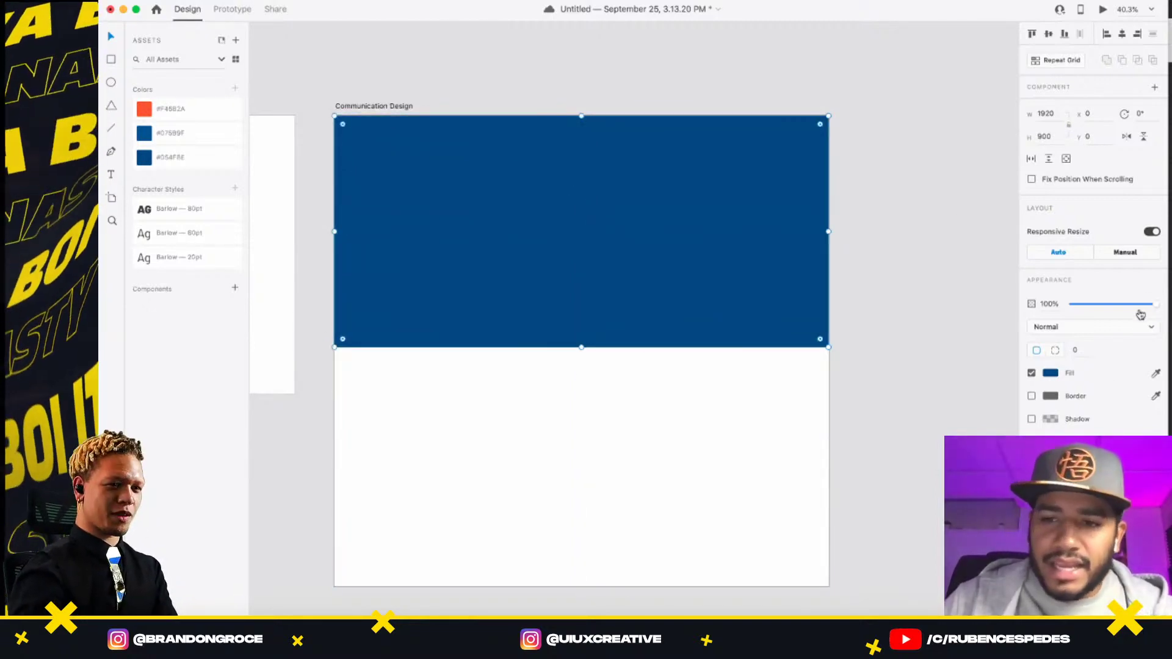
- Try the Multiply and Overlay blend modes on the dark blue rectangle over the photo, then return it to Normal
{"action": "left_click", "coordinate": [1102, 327]}
{"action": "left_click", "coordinate": [1073, 356]}
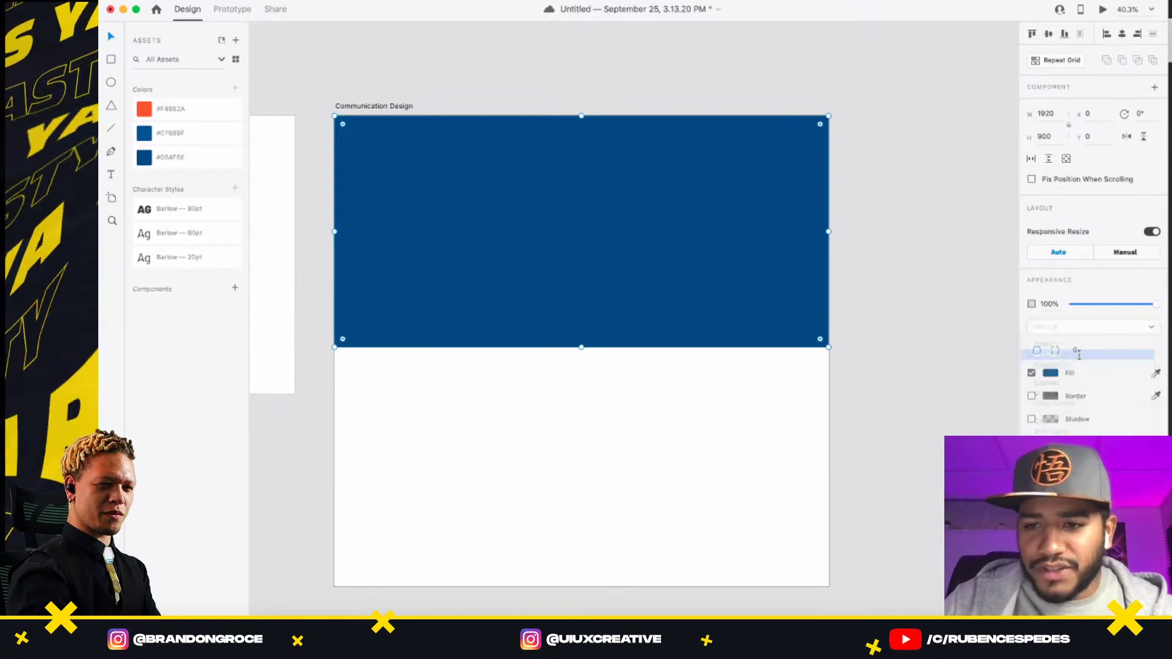
{"action": "left_click", "coordinate": [1124, 329]}
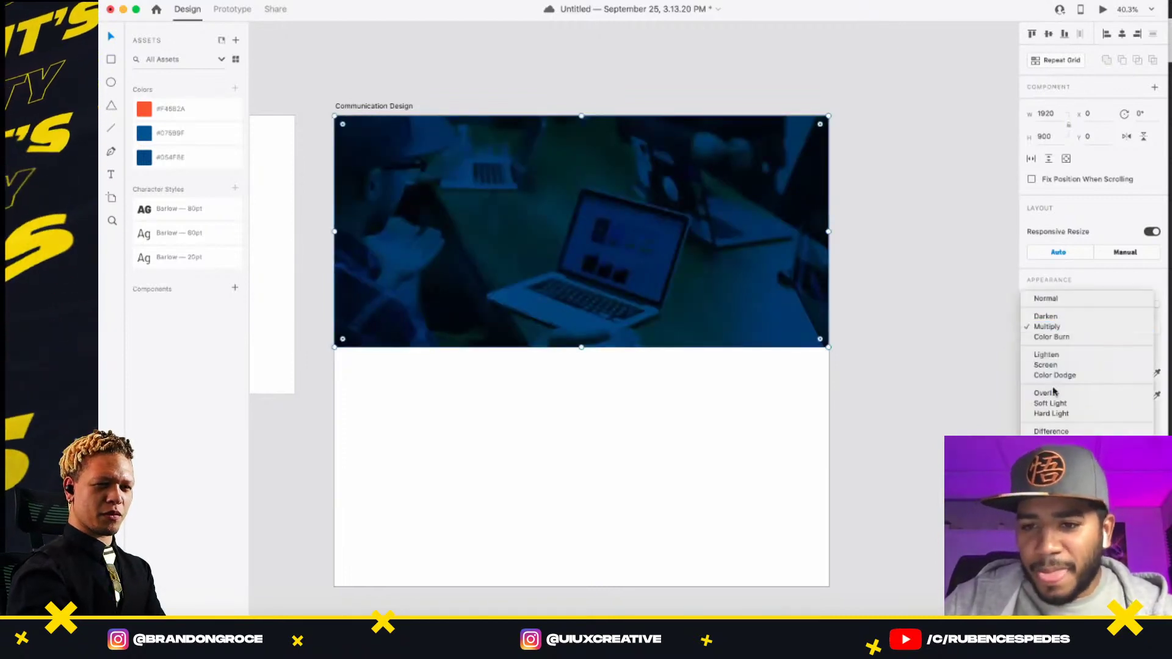
{"action": "left_click", "coordinate": [1105, 391]}
{"action": "left_click", "coordinate": [1094, 333]}
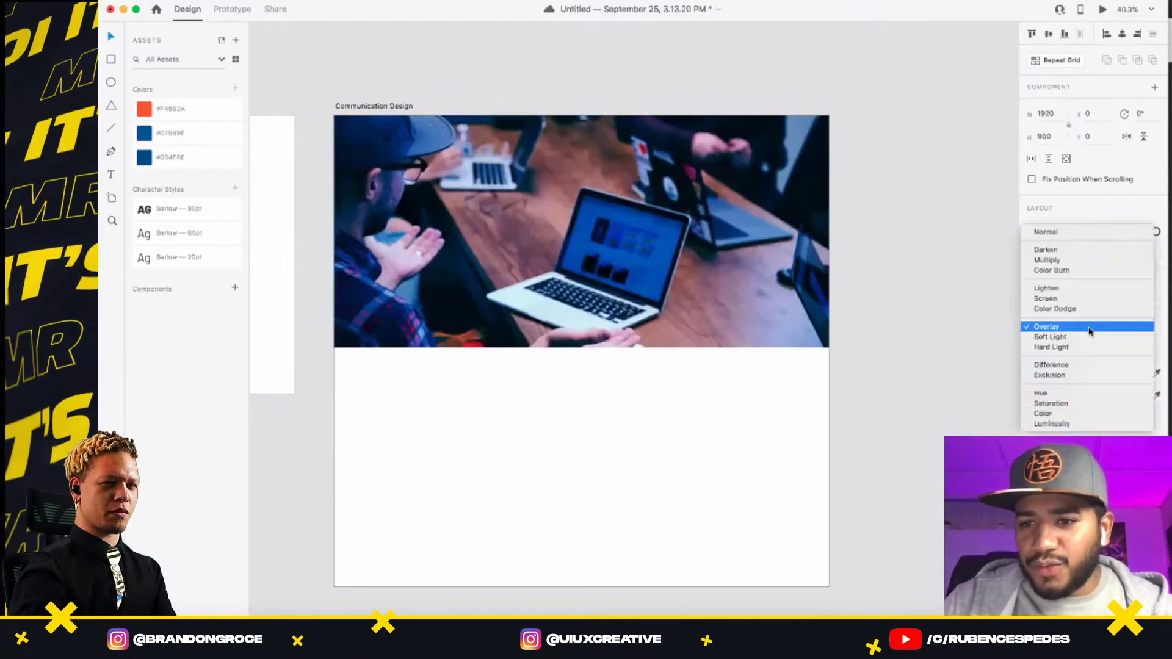
{"action": "key", "text": "Return"}
- Lower the dark blue rectangle's opacity to 84% so the photo shows through, and deselect it
{"action": "left_click_drag", "start_coordinate": [1152, 304], "coordinate": [1143, 305]}
{"action": "left_click", "coordinate": [887, 194]}
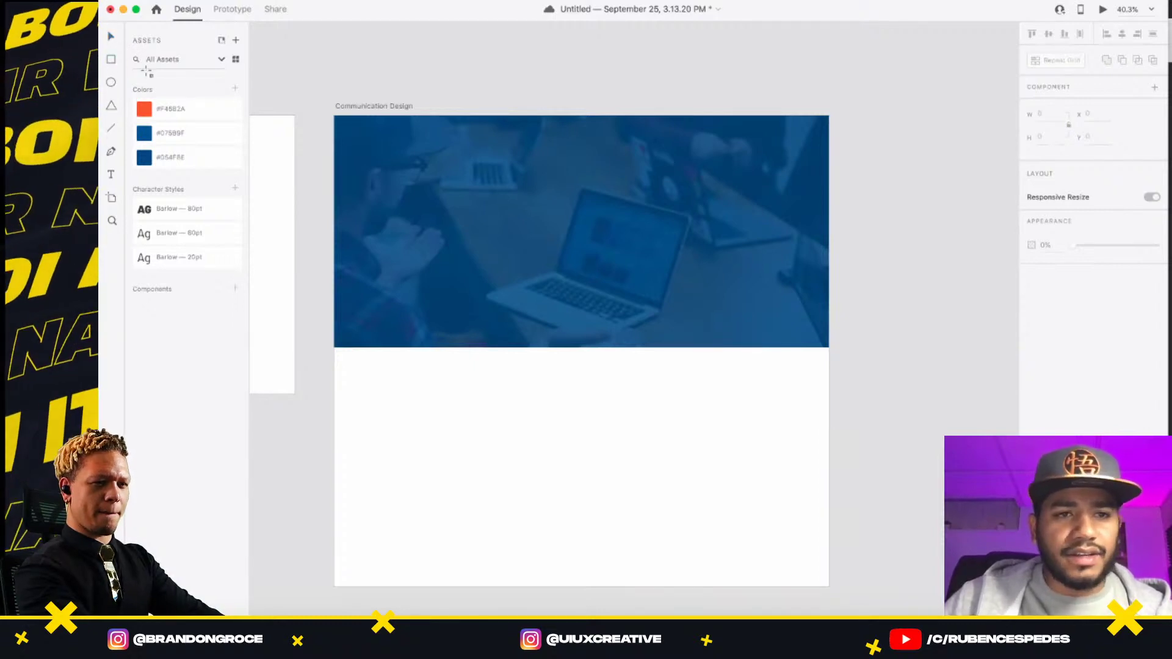
- Draw a white rectangle across the upper part of the hero, sized 1400 by 120 and centred horizontally on the artboard
{"action": "left_click_drag", "start_coordinate": [369, 138], "coordinate": [782, 175]}
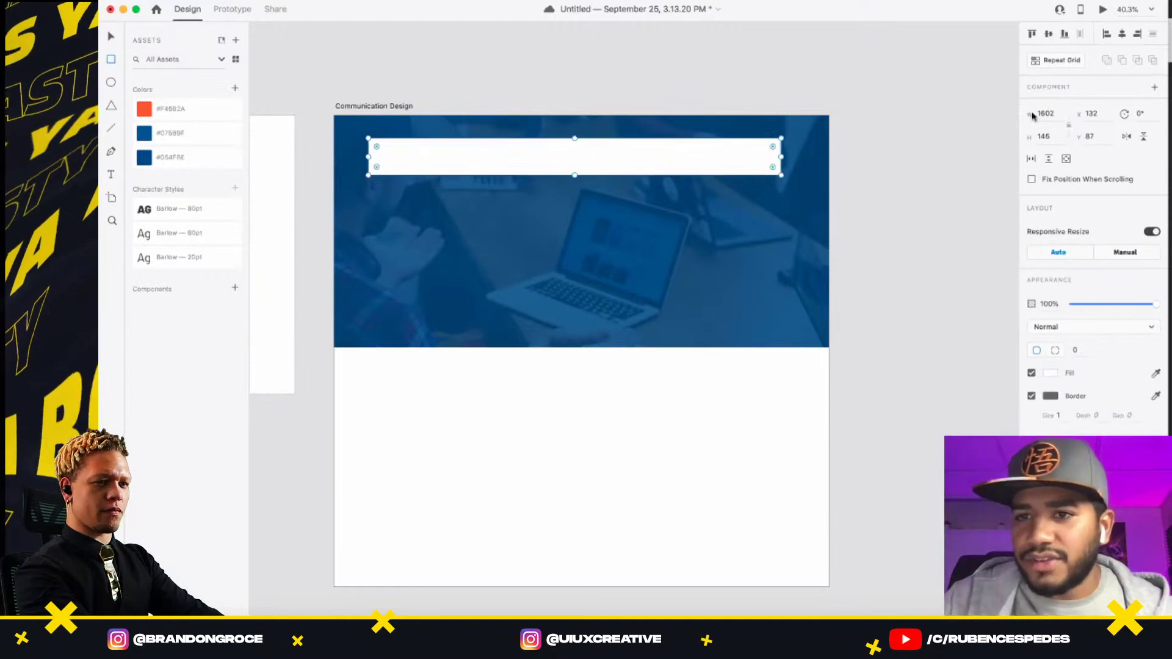
{"action": "left_click", "coordinate": [1053, 114]}
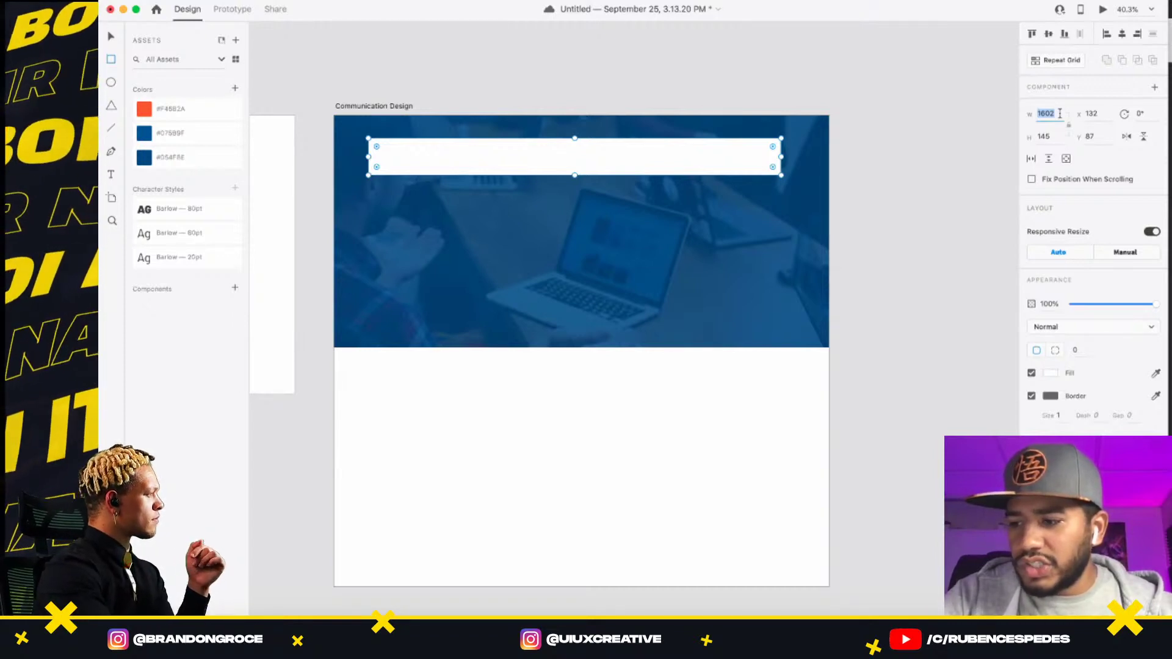
{"action": "type", "text": "1400"}
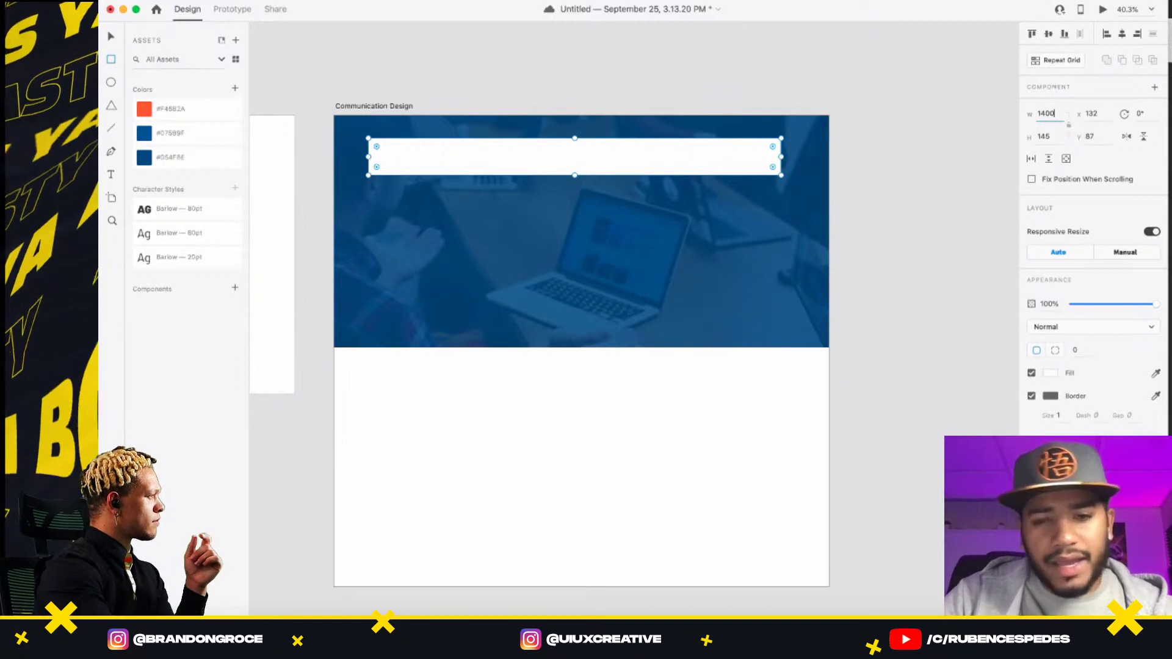
{"action": "key", "text": "Tab"}
{"action": "type", "text": "120"}
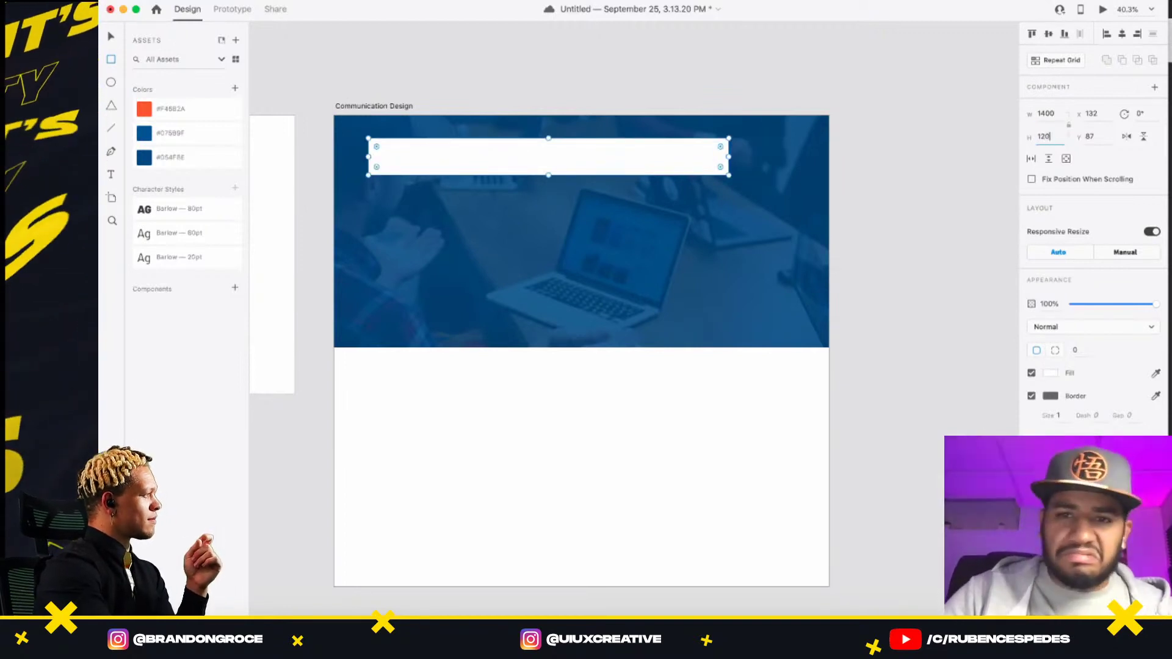
{"action": "key", "text": "Return"}
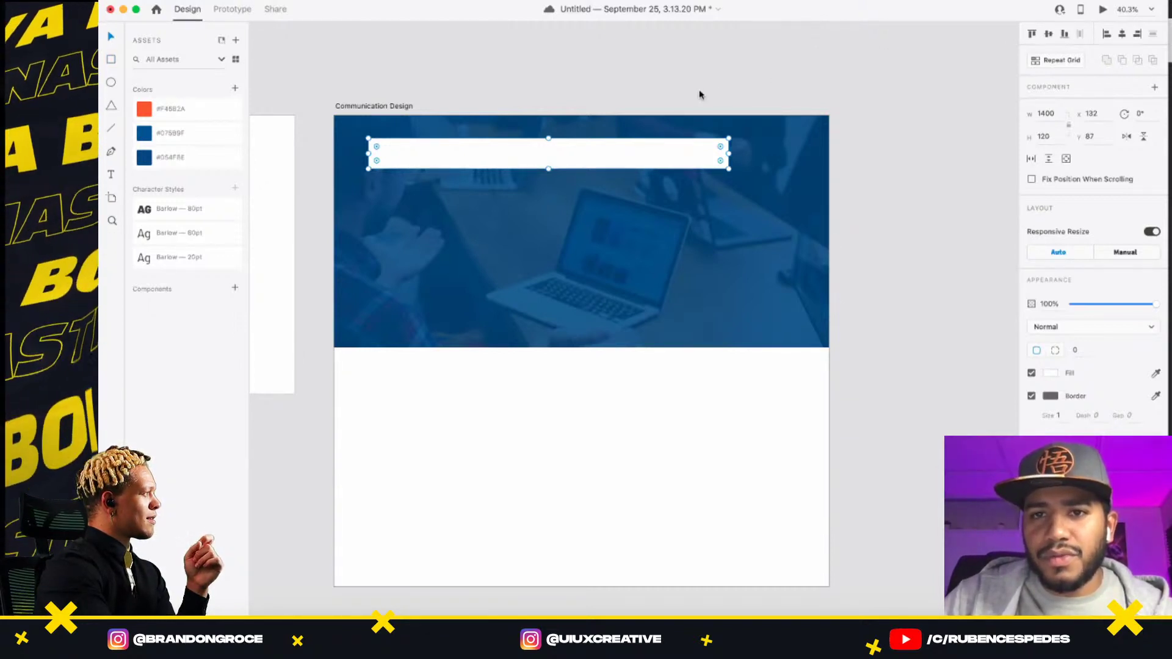
{"action": "left_click", "coordinate": [1123, 34]}
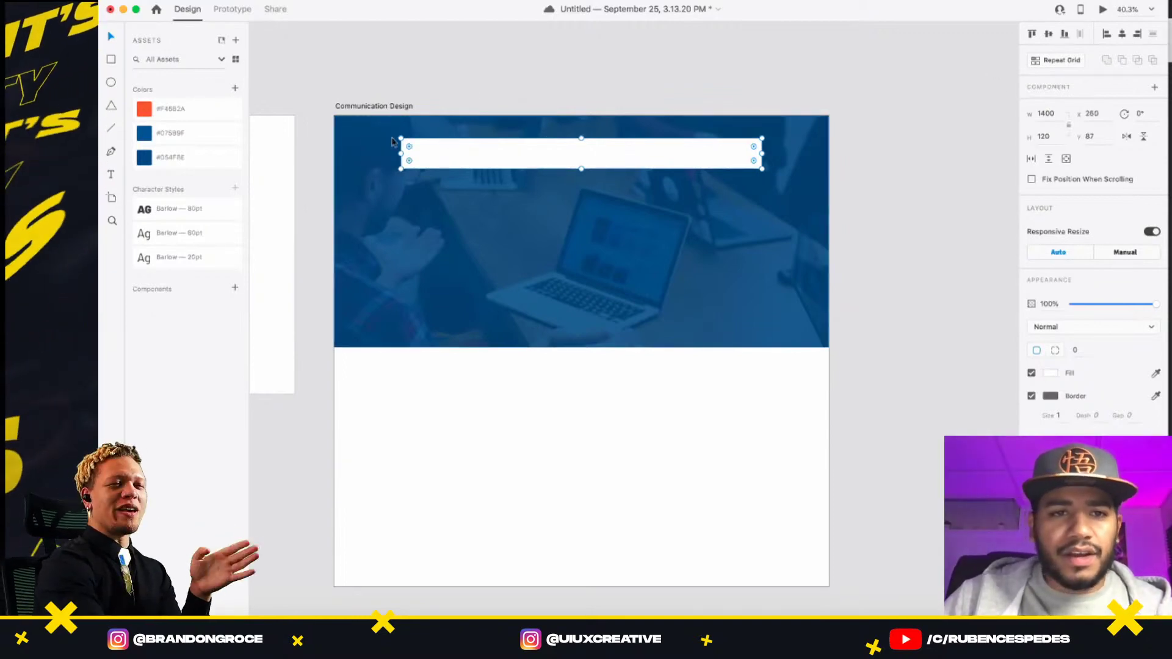
{"action": "key", "text": "Escape"}
- Copy the Northampton Community College logo from the neighbouring artboard into the start of the white bar and scale it to about 315 by 53
{"action": "left_click", "coordinate": [534, 160]}
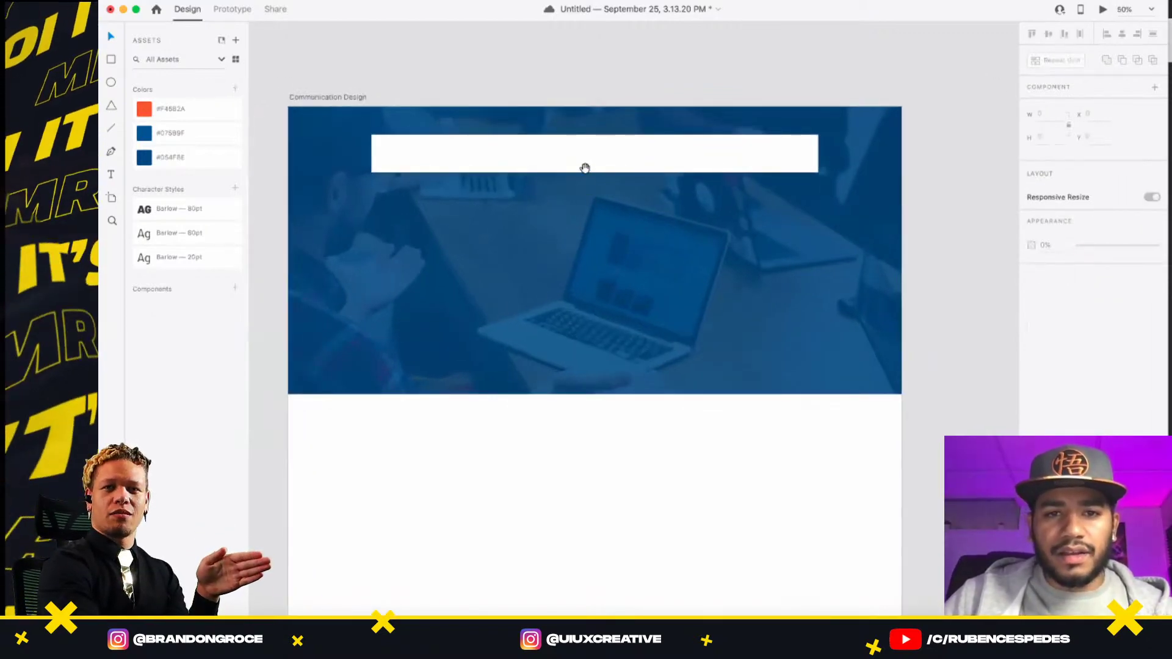
{"action": "left_click_drag", "start_coordinate": [583, 168], "coordinate": [590, 233]}
{"action": "left_click", "coordinate": [526, 254]}
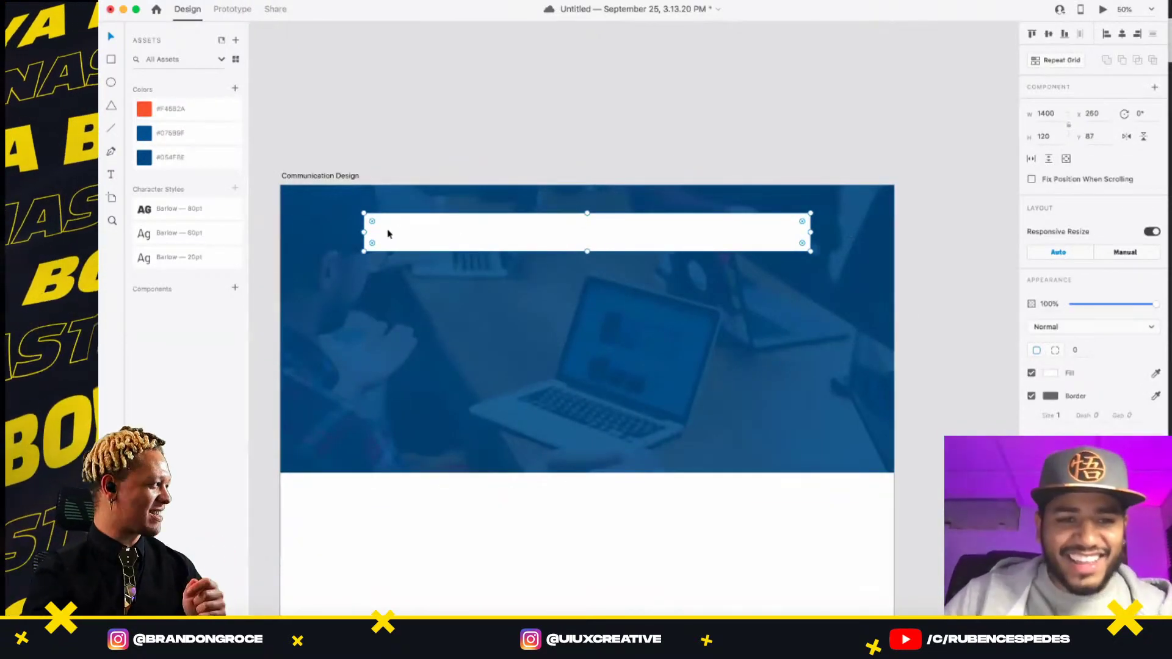
{"action": "scroll", "coordinate": [367, 160], "scroll_direction": "left", "scroll_amount": 10}
{"action": "left_click", "coordinate": [384, 295]}
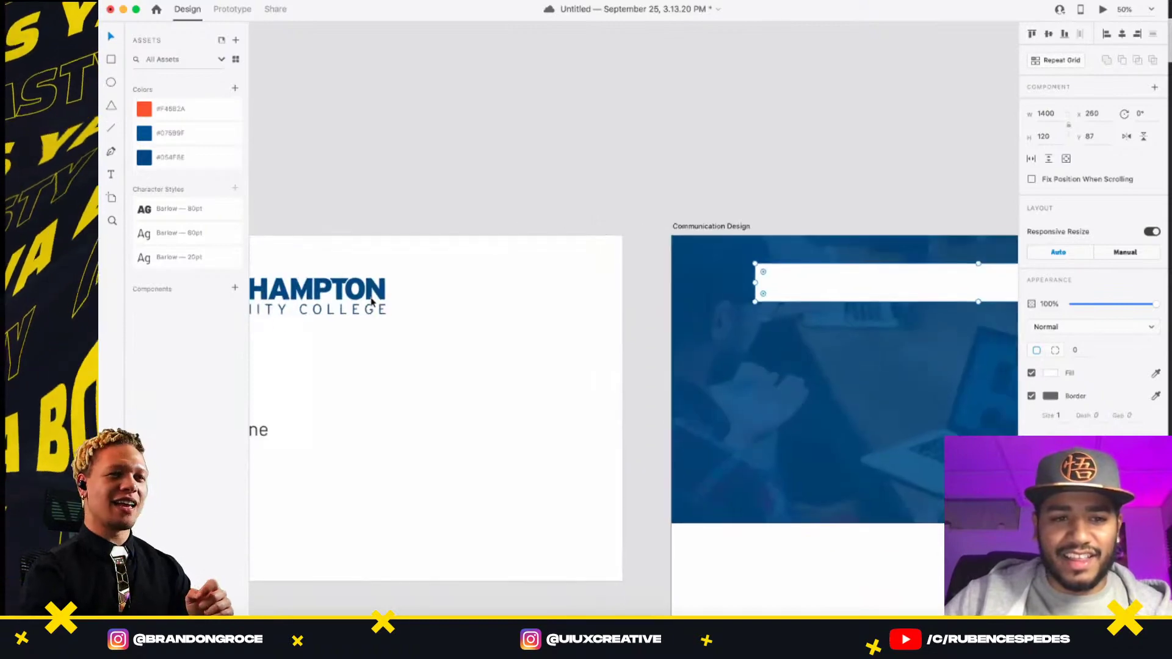
{"action": "left_click_drag", "start_coordinate": [384, 295], "coordinate": [937, 284]}
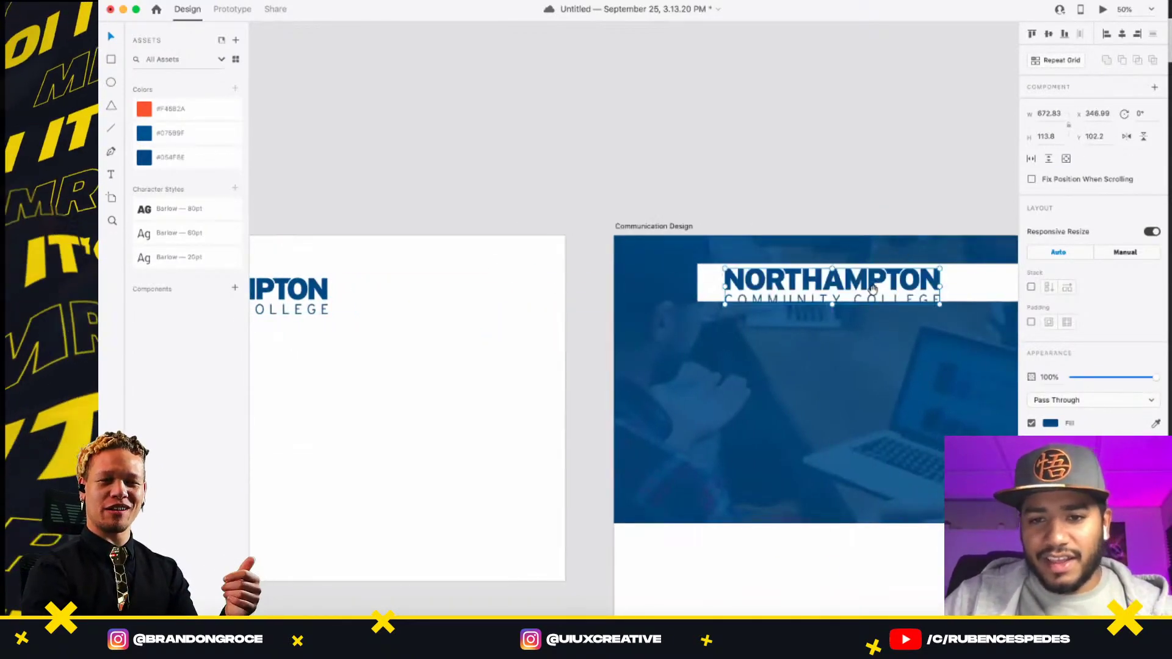
{"action": "scroll", "coordinate": [937, 284], "scroll_direction": "right", "scroll_amount": 5}
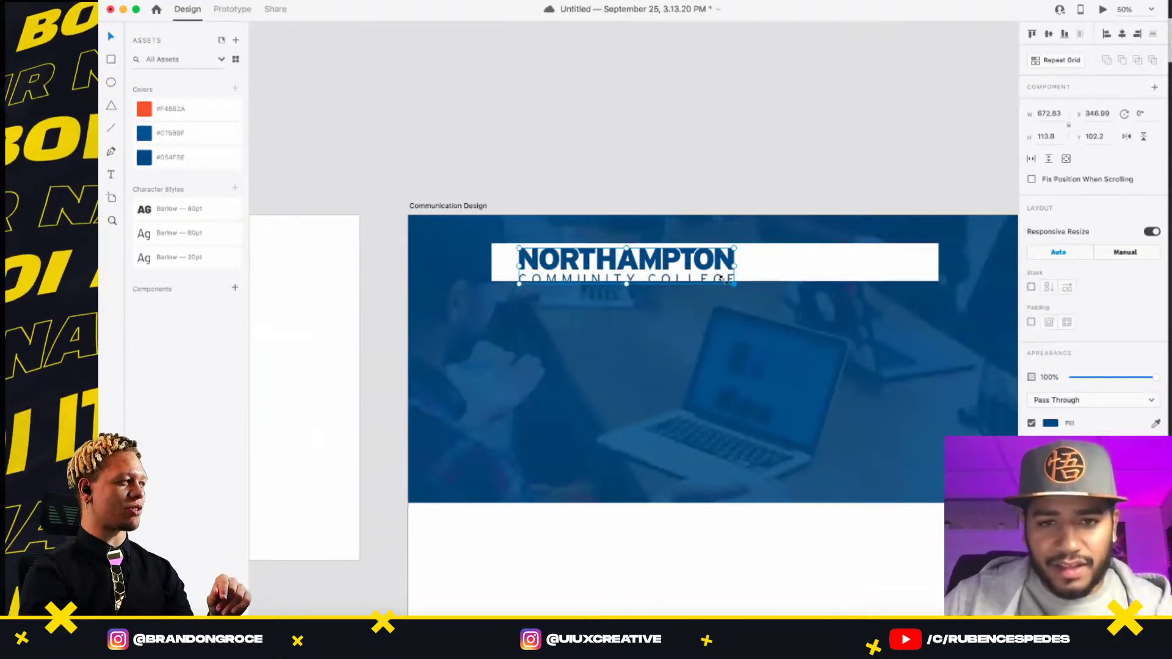
{"action": "left_click_drag", "start_coordinate": [721, 278], "coordinate": [567, 265]}
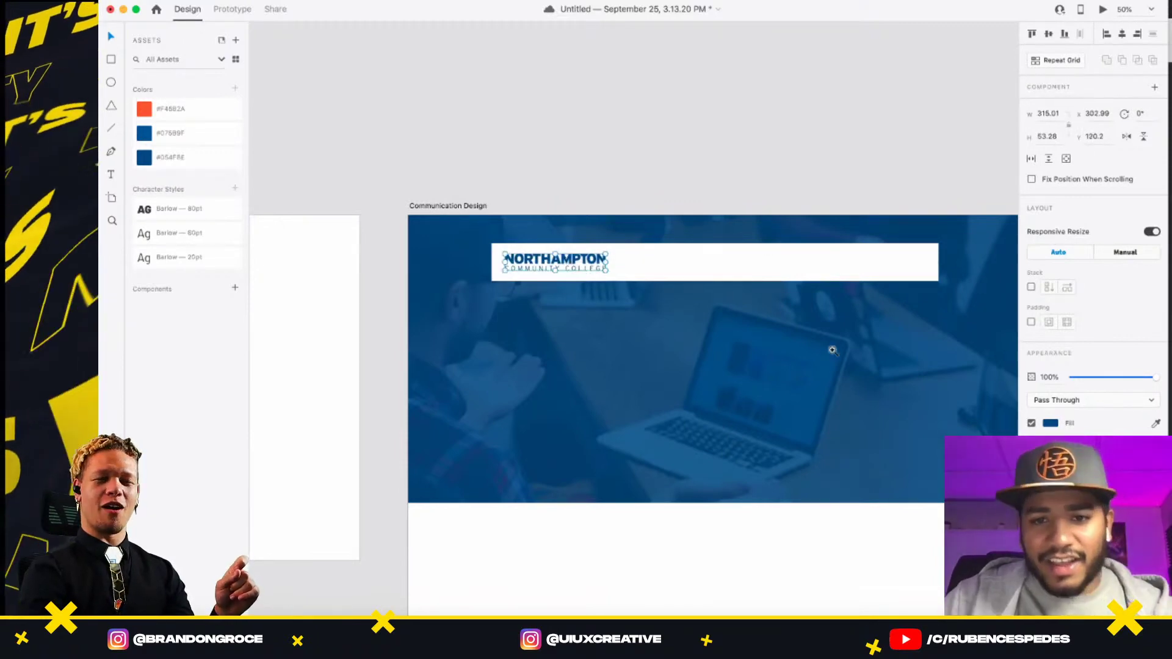
{"action": "scroll", "coordinate": [714, 265], "scroll_direction": "up", "scroll_amount": 3}
{"action": "left_click_drag", "start_coordinate": [763, 231], "coordinate": [725, 222]}
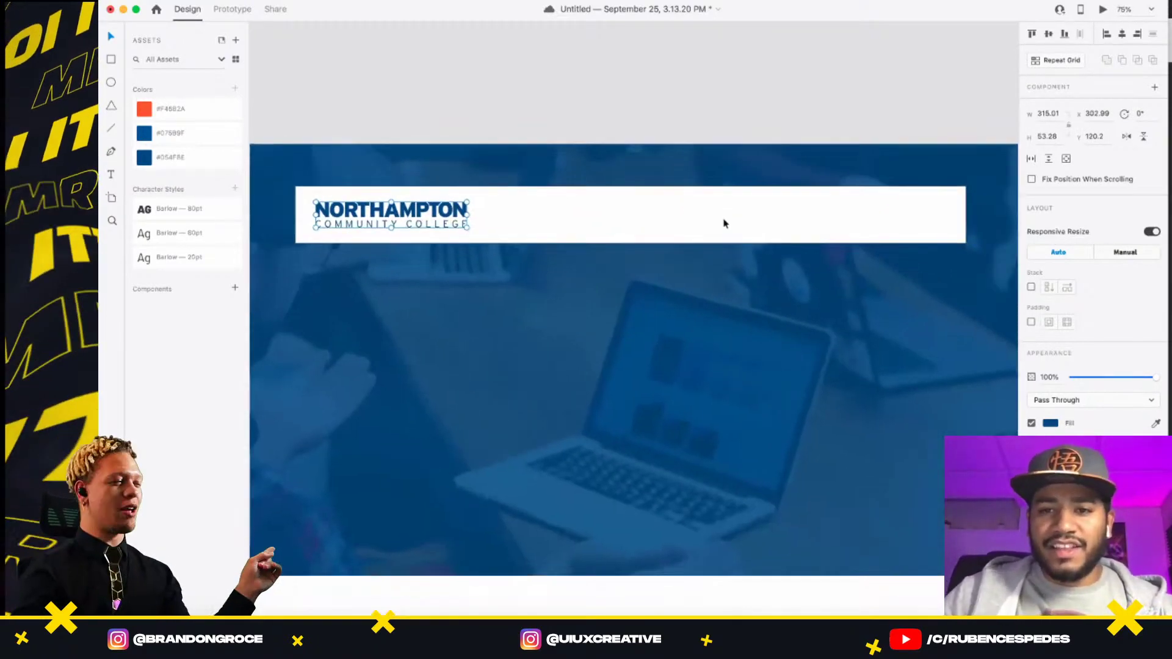
- Rename the white bar's rectangle layer to Nav
{"action": "left_click", "coordinate": [846, 230]}
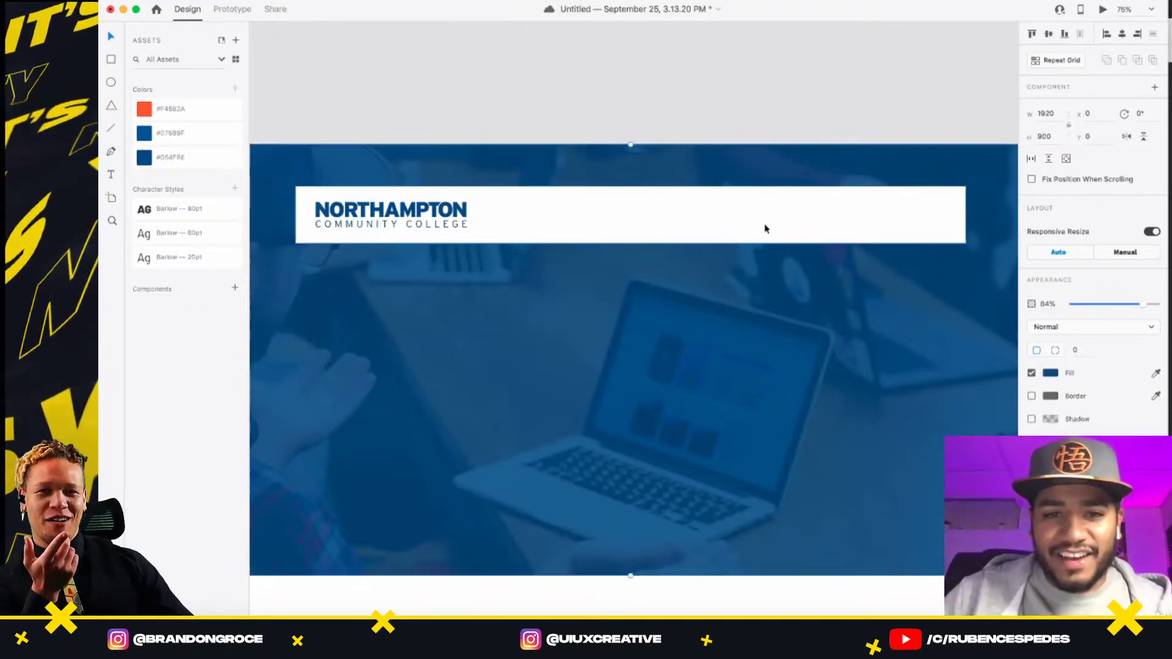
{"action": "key", "text": "super+y"}
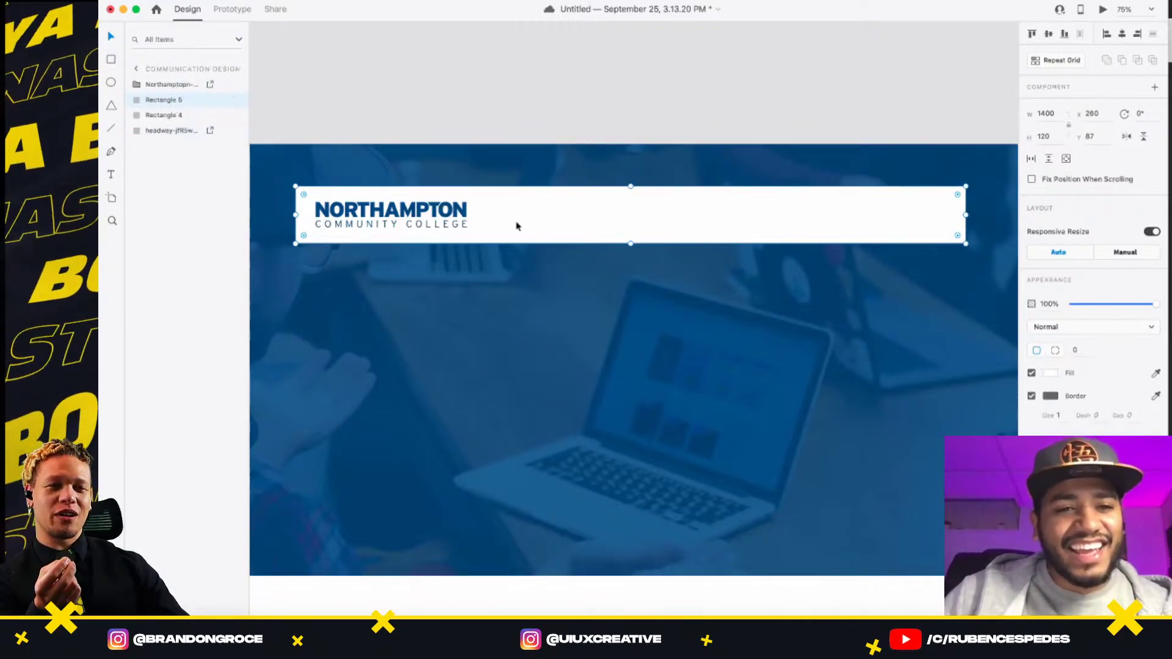
{"action": "double_click", "coordinate": [164, 99]}
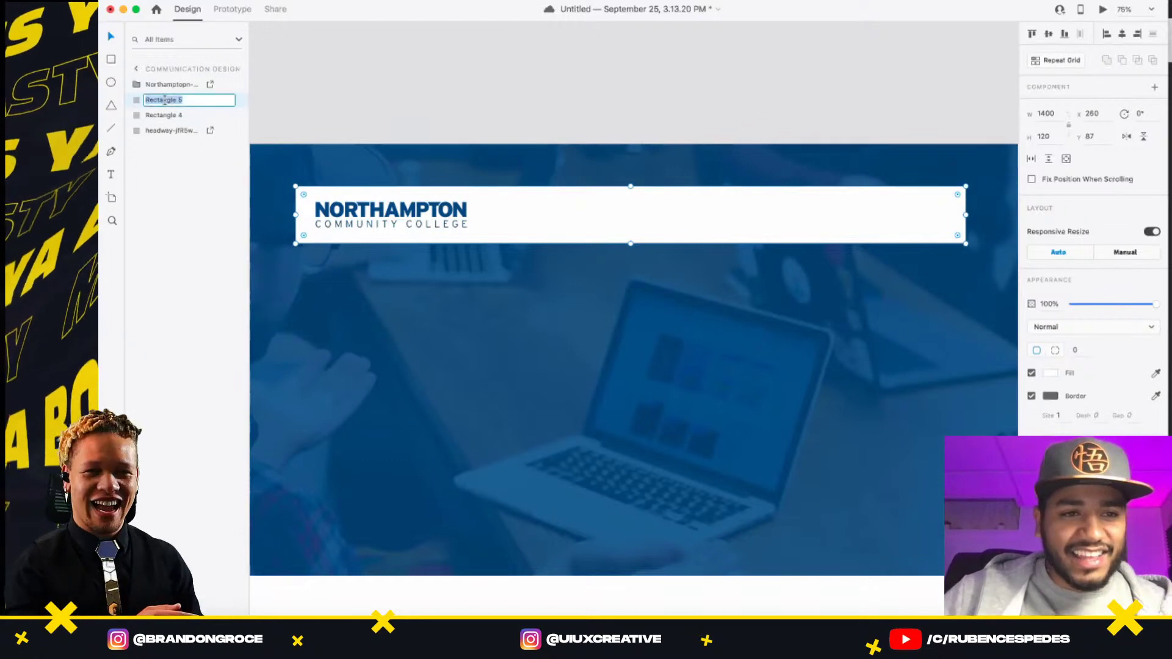
{"action": "type", "text": "Header"}
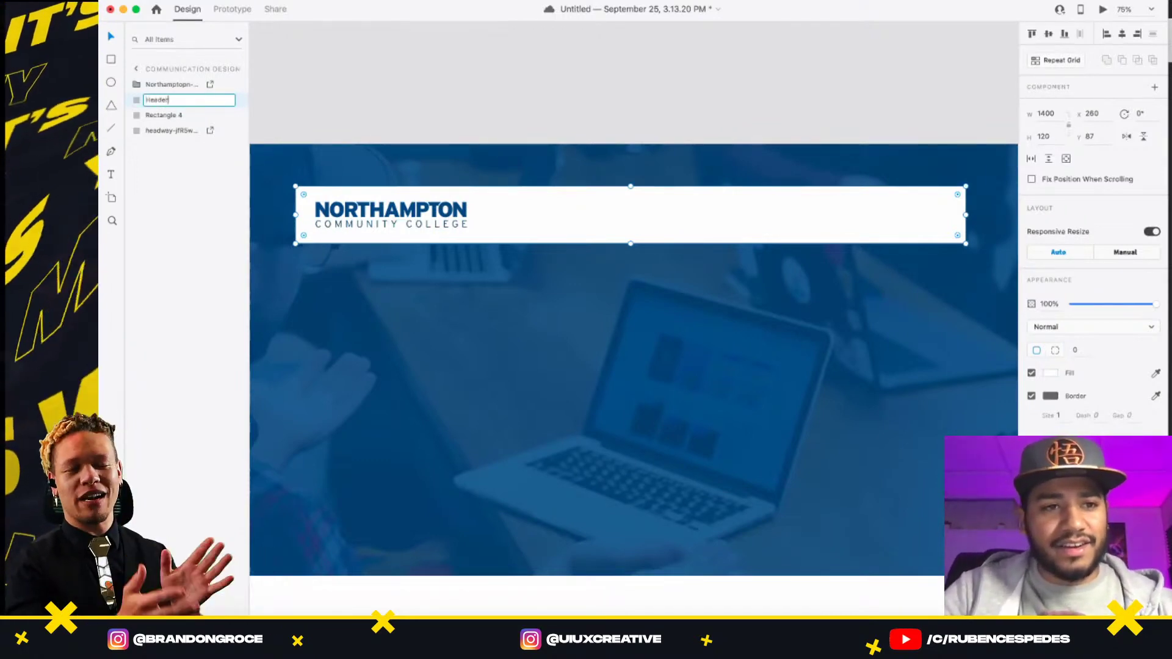
{"action": "key", "text": "BackSpace"}
{"action": "key", "text": "BackSpace"}
{"action": "key", "text": "BackSpace"}
{"action": "key", "text": "BackSpace"}
{"action": "type", "text": "Na"}
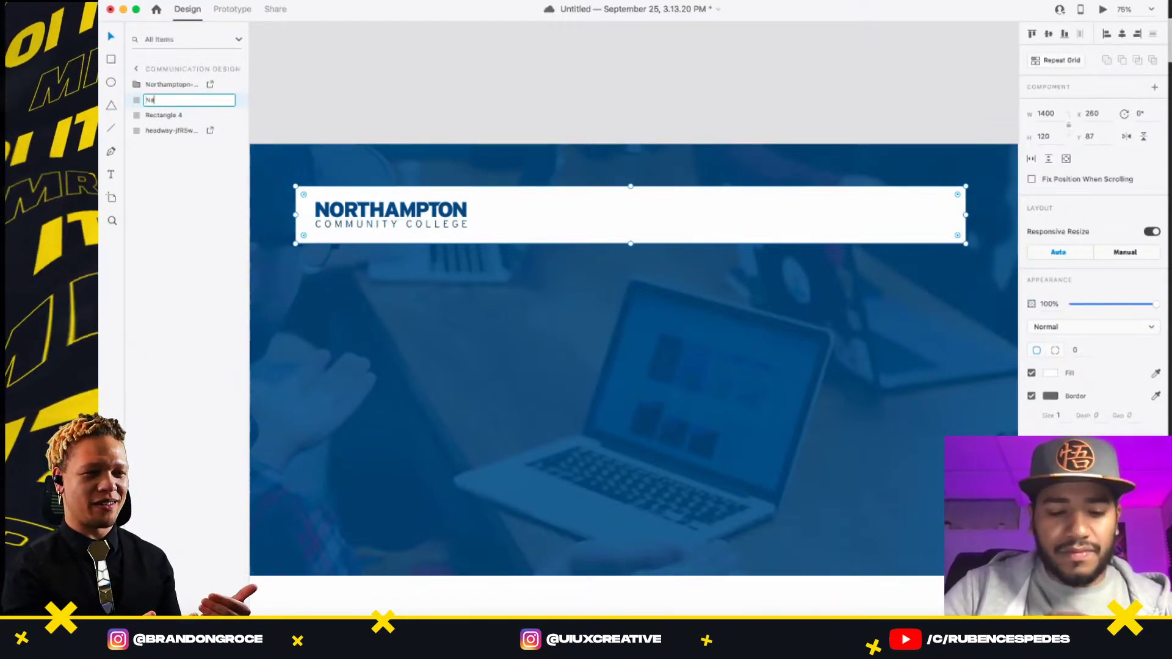
{"action": "type", "text": "v"}
{"action": "key", "text": "Return"}
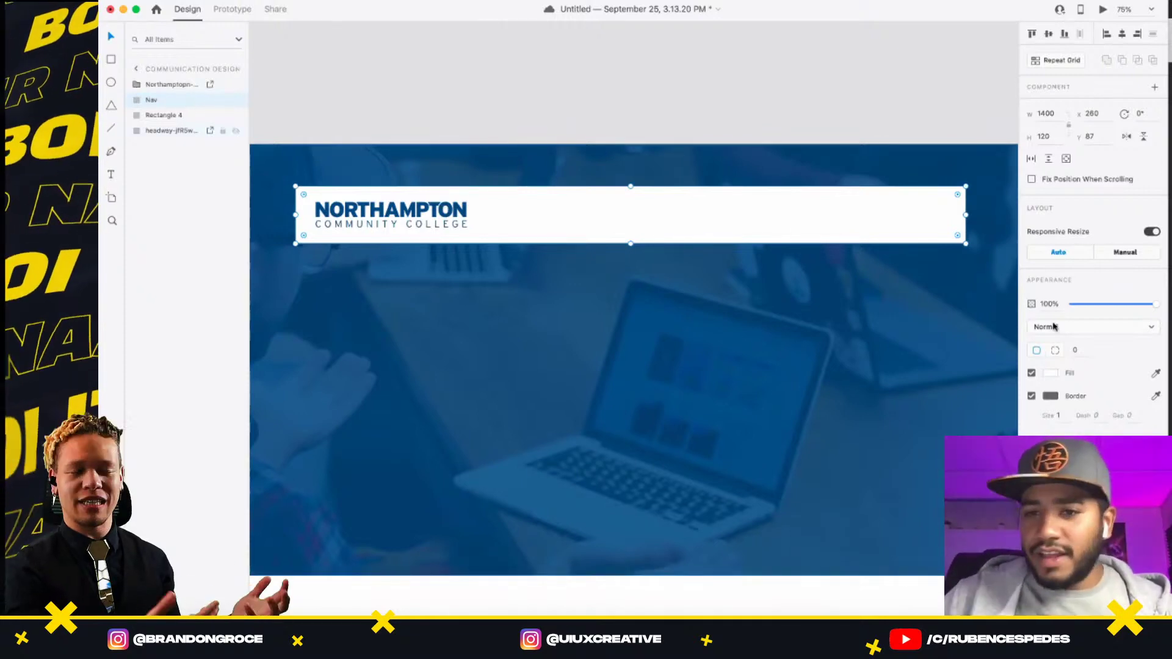
- Remove the Nav rectangle's border and set its corner radius to 2
{"action": "left_click", "coordinate": [1032, 396]}
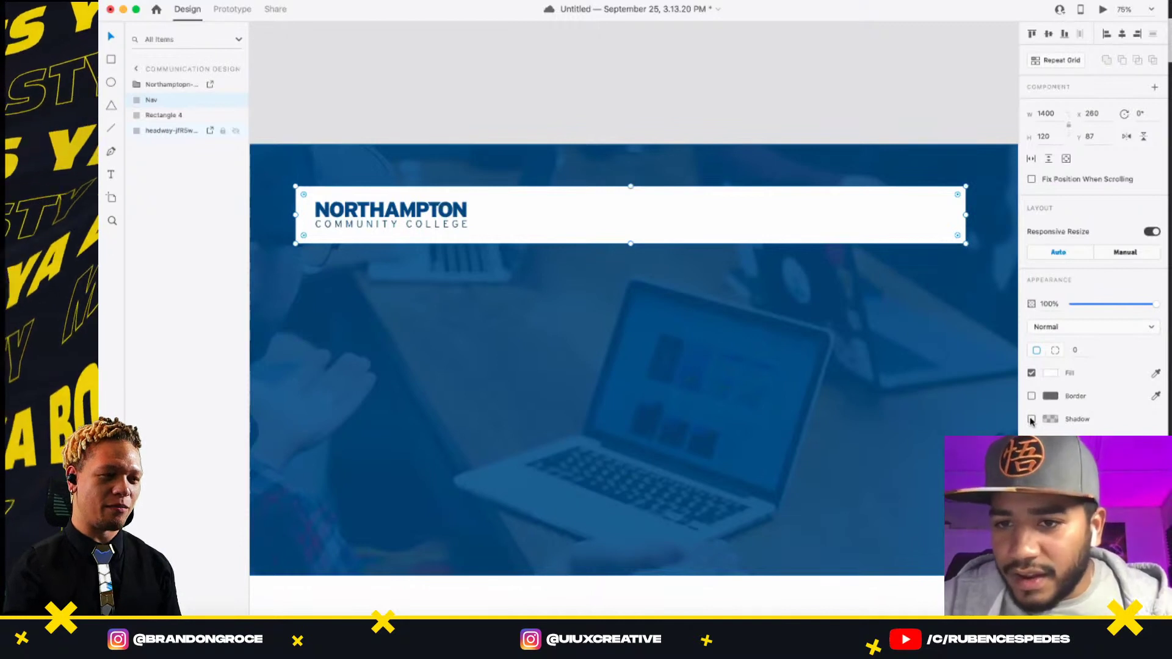
{"action": "left_click", "coordinate": [1076, 349]}
{"action": "type", "text": "10"}
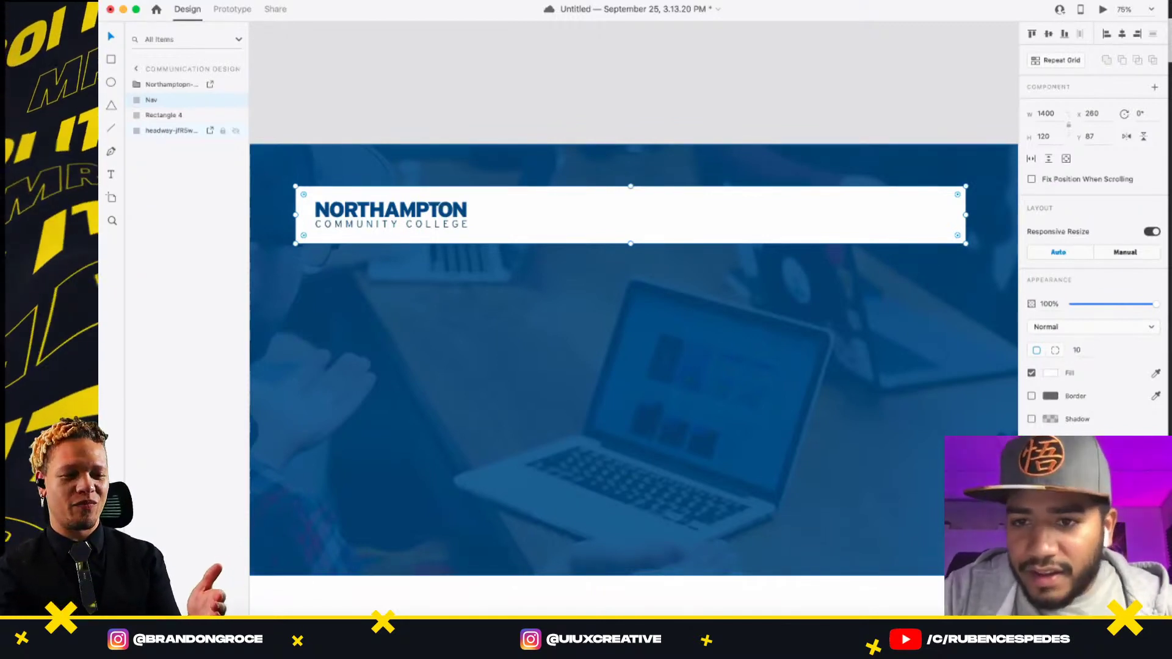
{"action": "key", "text": "Return"}
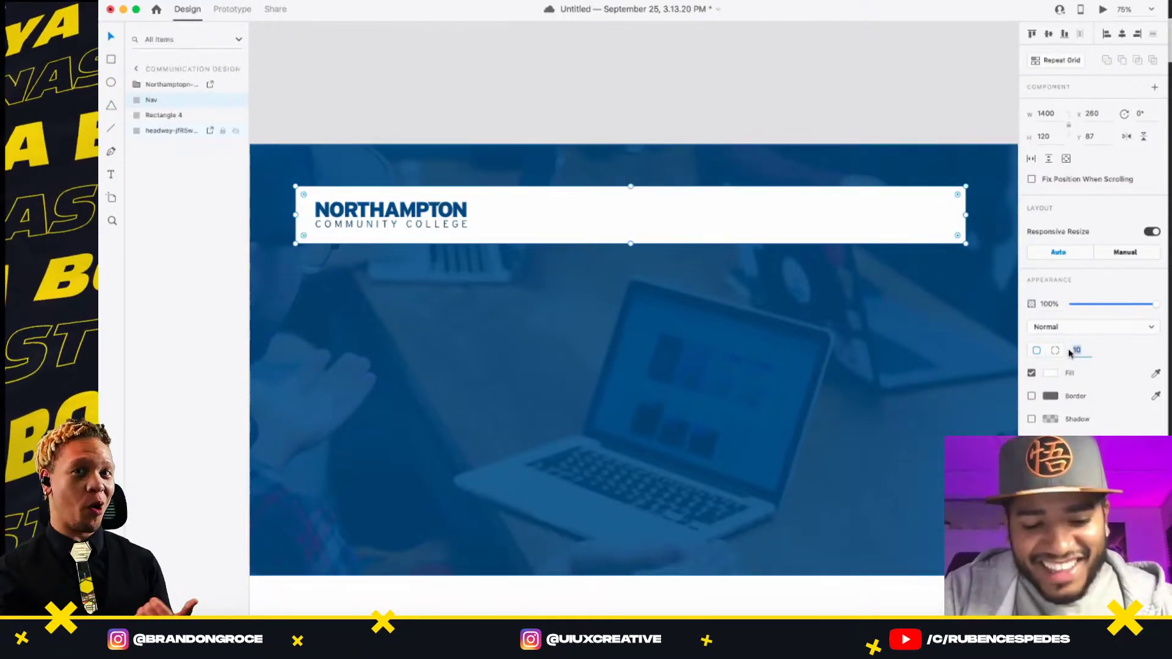
{"action": "type", "text": "2"}
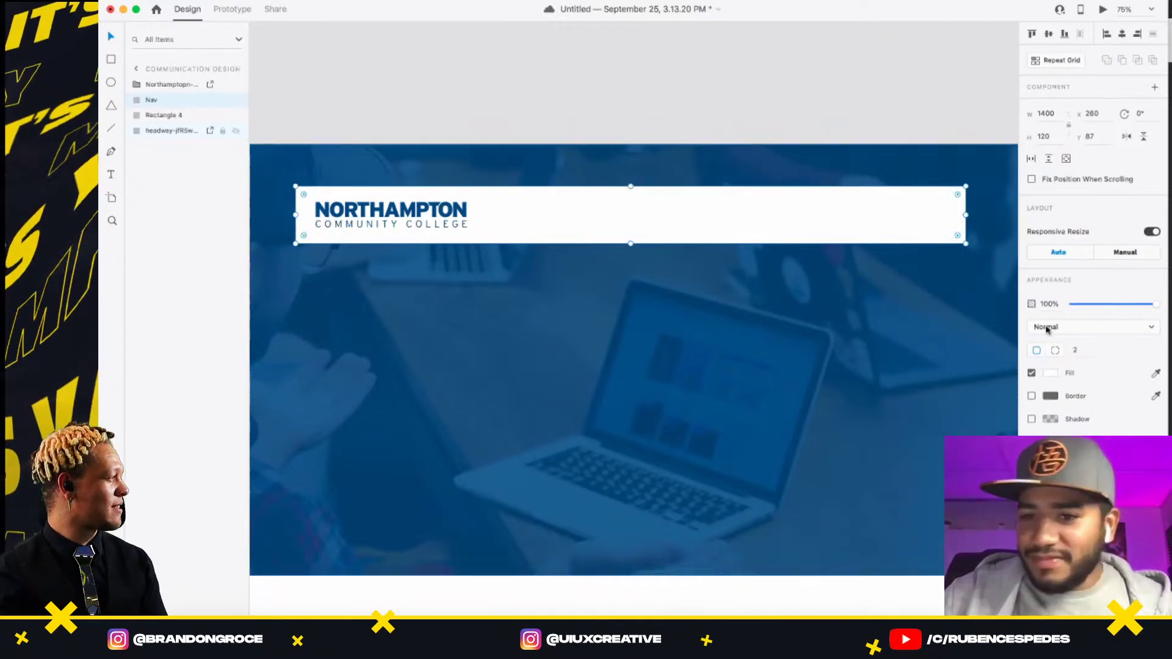
- Add a drop shadow to the Nav rectangle
{"action": "left_click", "coordinate": [1031, 420]}
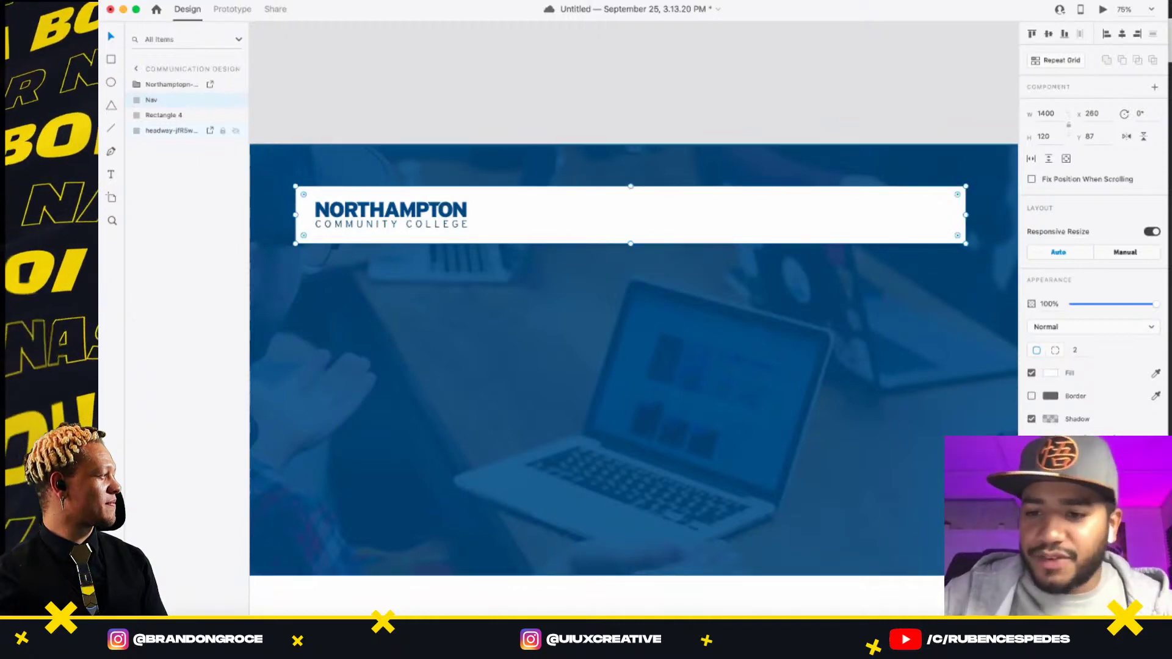
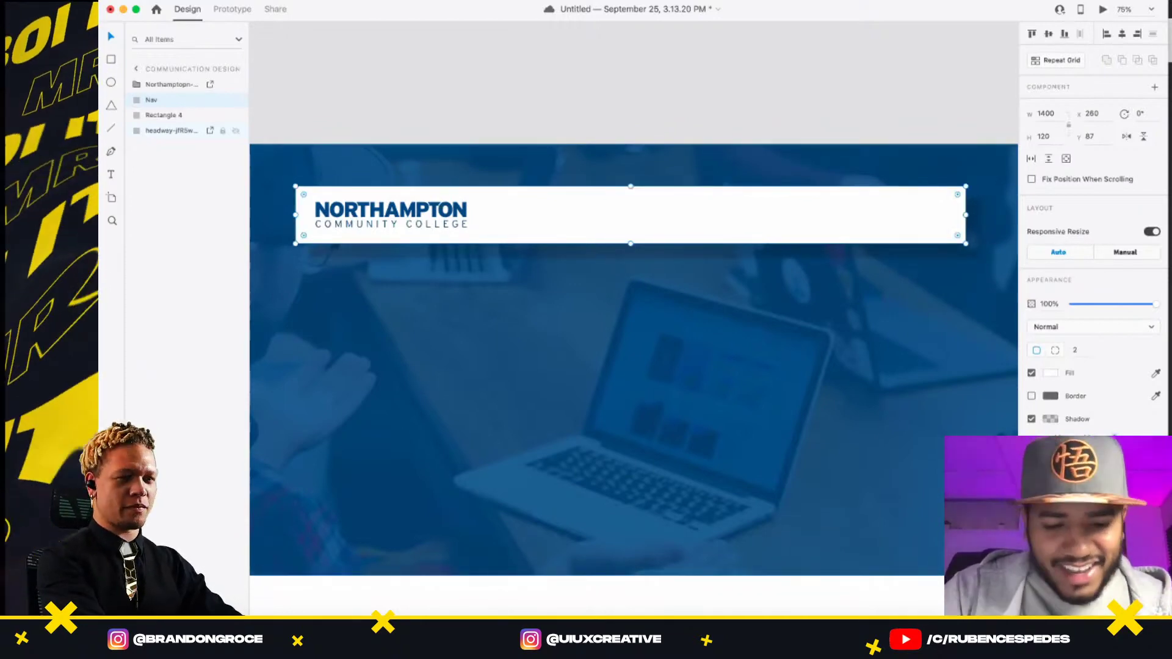
{"action": "key", "text": "Escape"}
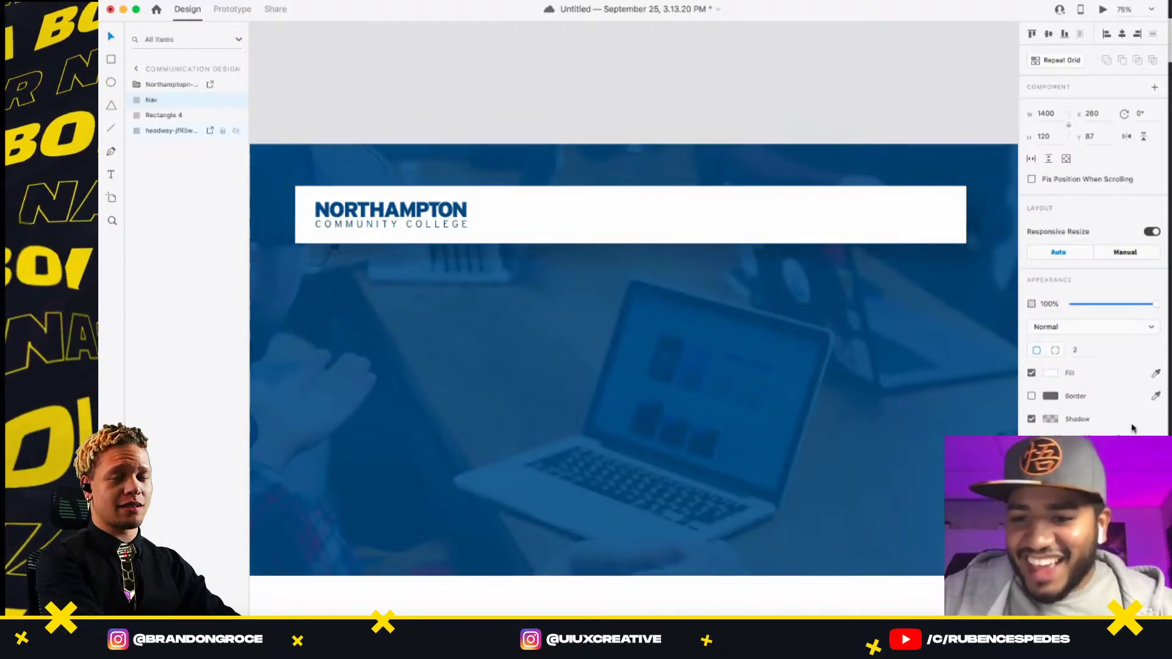
- Recolour the Nav rectangle's shadow to a dark navy blue and lower the shadow's opacity
{"action": "left_click", "coordinate": [1050, 420]}
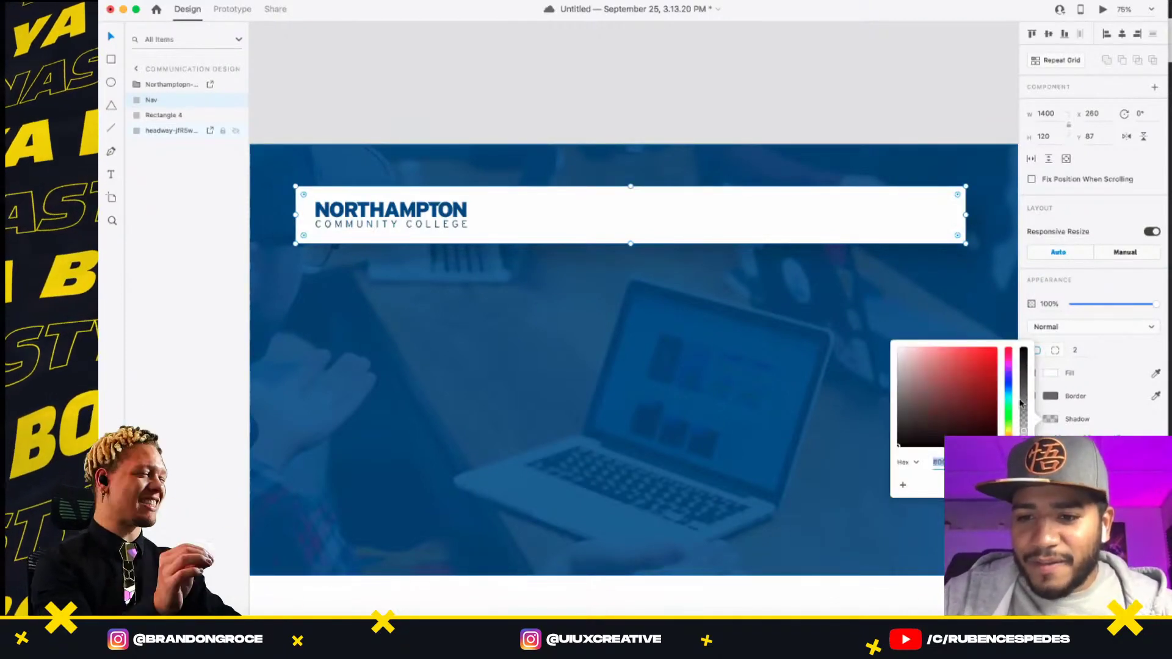
{"action": "left_click", "coordinate": [977, 420]}
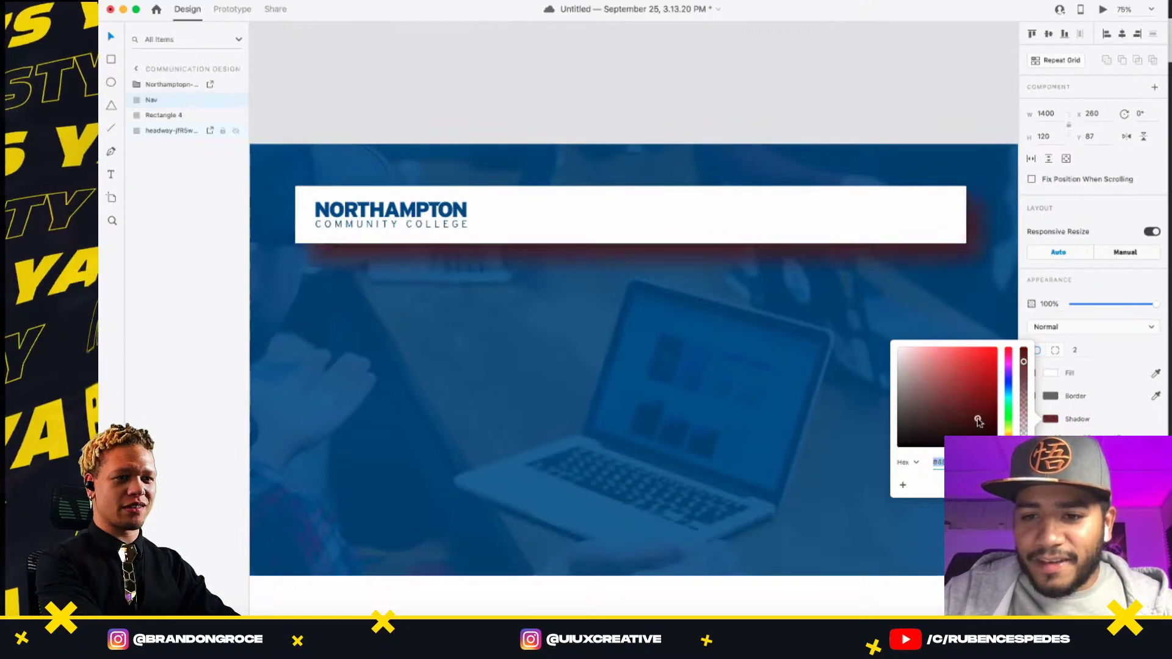
{"action": "left_click_drag", "start_coordinate": [937, 424], "coordinate": [914, 435]}
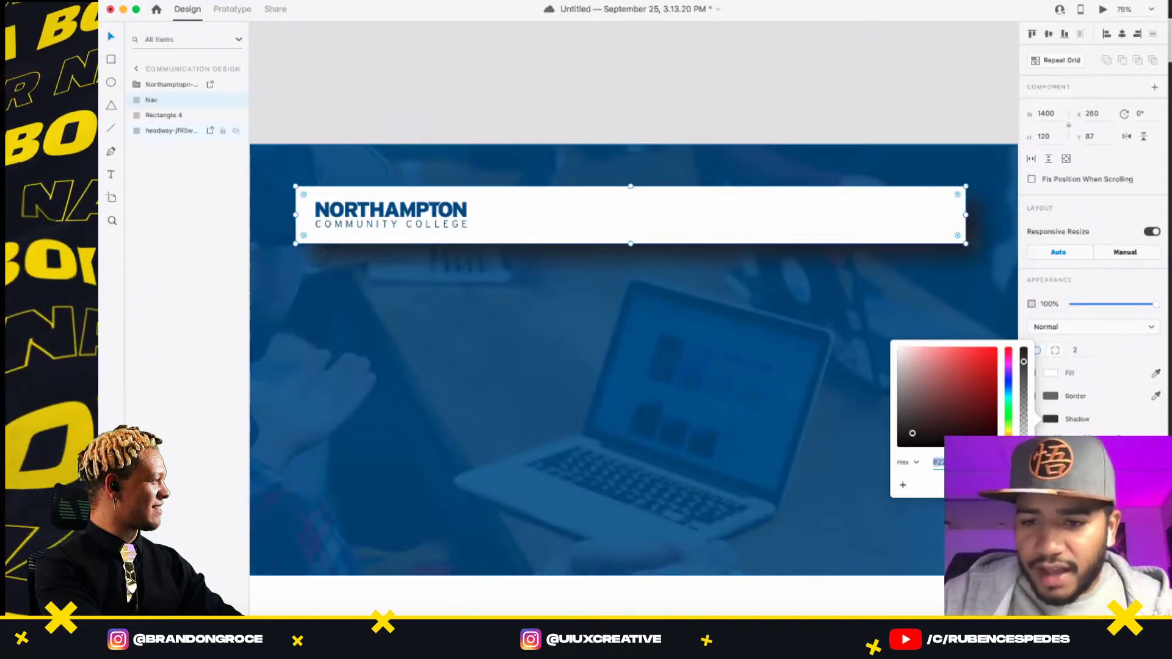
{"action": "left_click", "coordinate": [763, 333]}
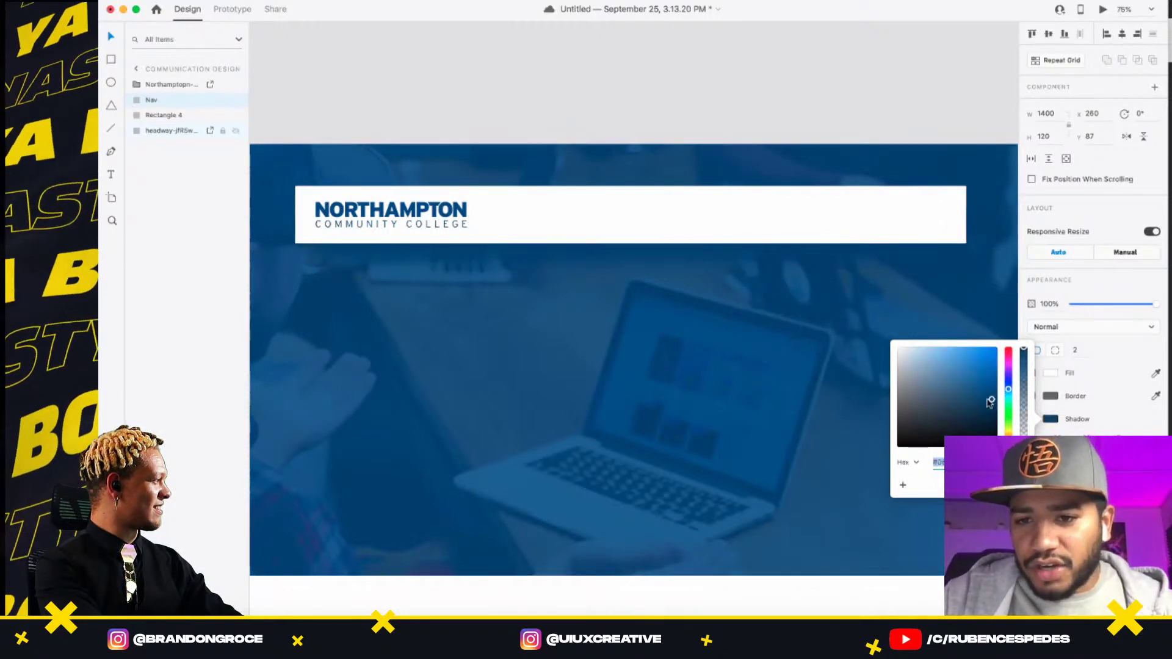
{"action": "left_click_drag", "start_coordinate": [990, 402], "coordinate": [989, 417]}
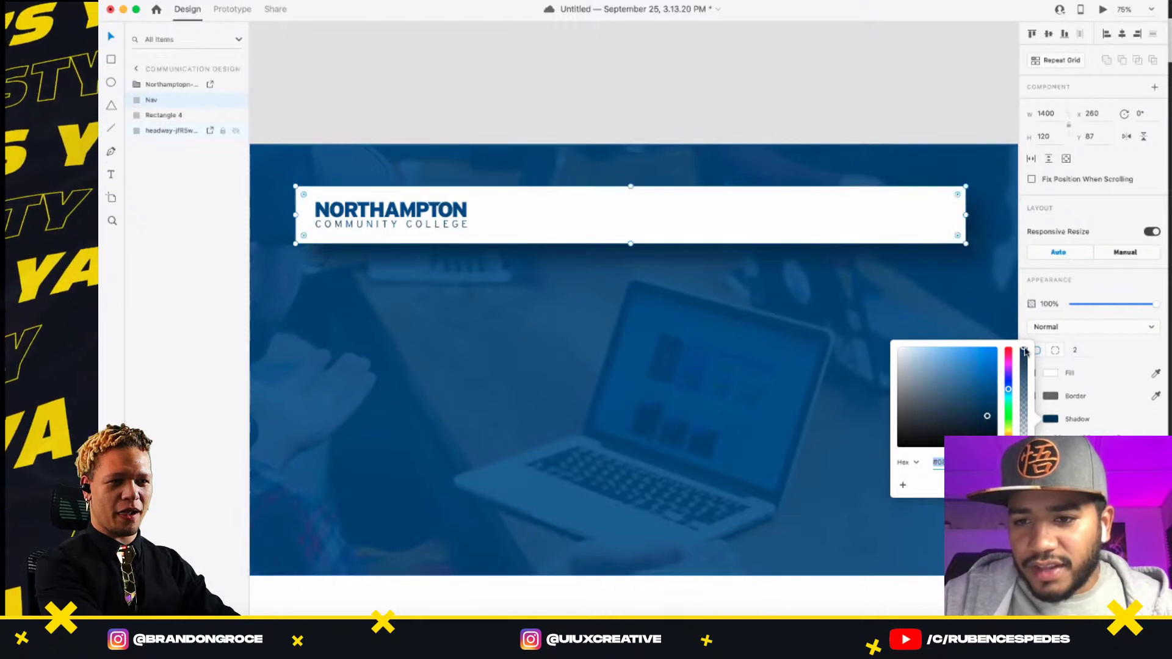
{"action": "left_click_drag", "start_coordinate": [1024, 360], "coordinate": [1024, 391]}
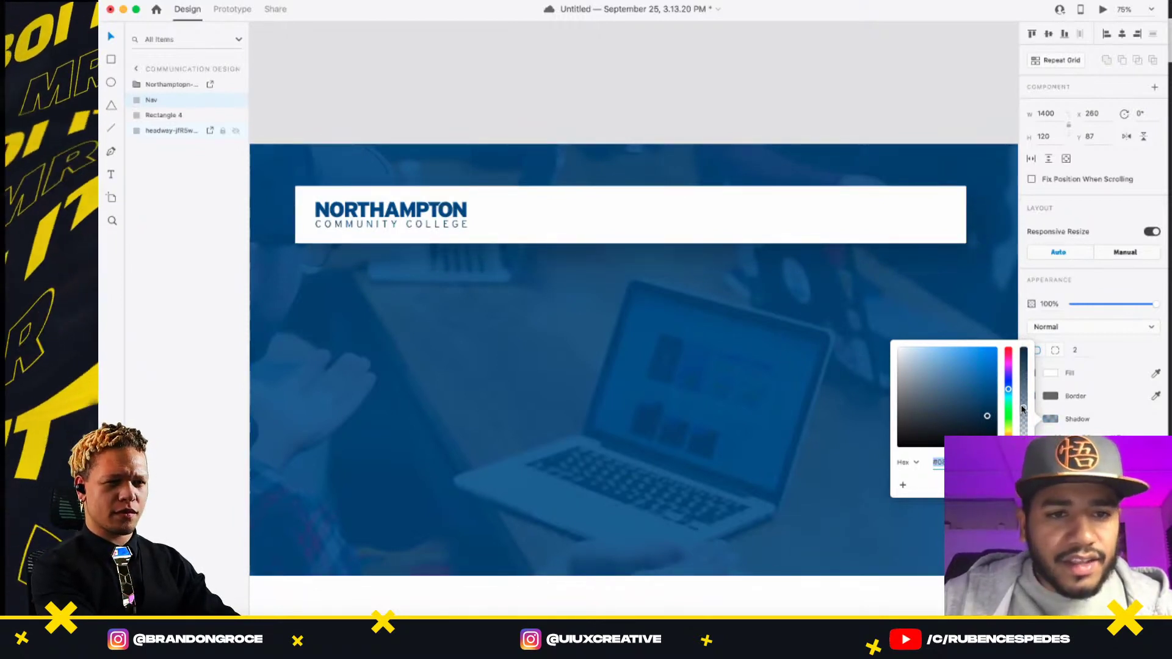
{"action": "left_click", "coordinate": [502, 115]}
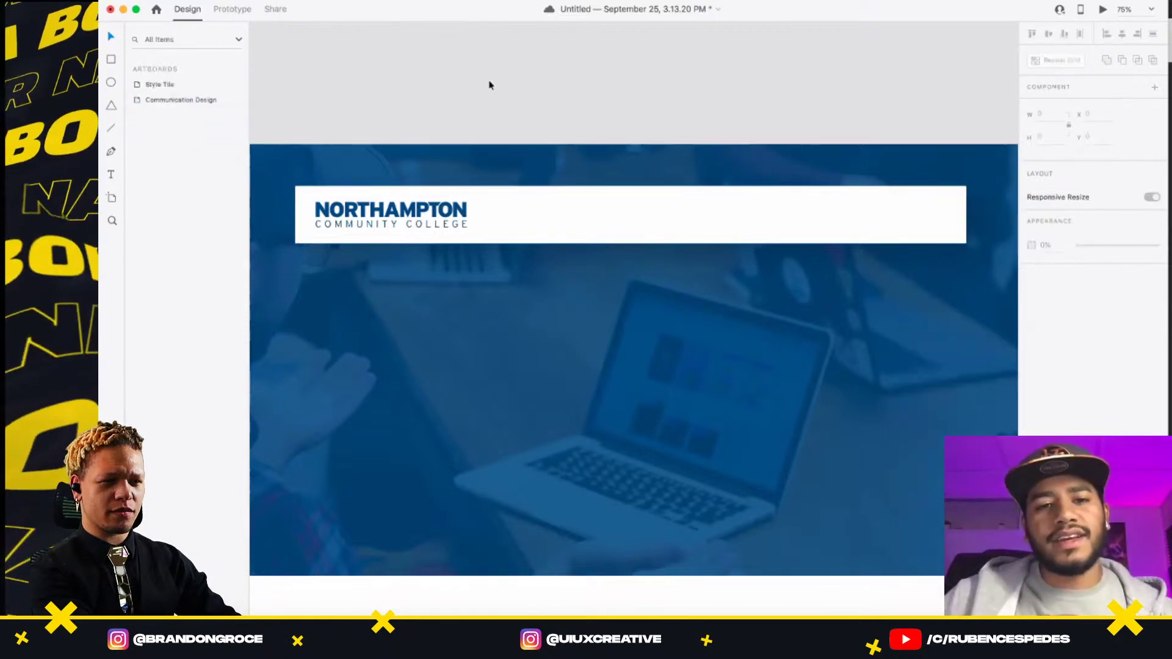
- Group the Nav rectangle with the Northampton Community College logo
{"action": "left_click", "coordinate": [522, 231]}
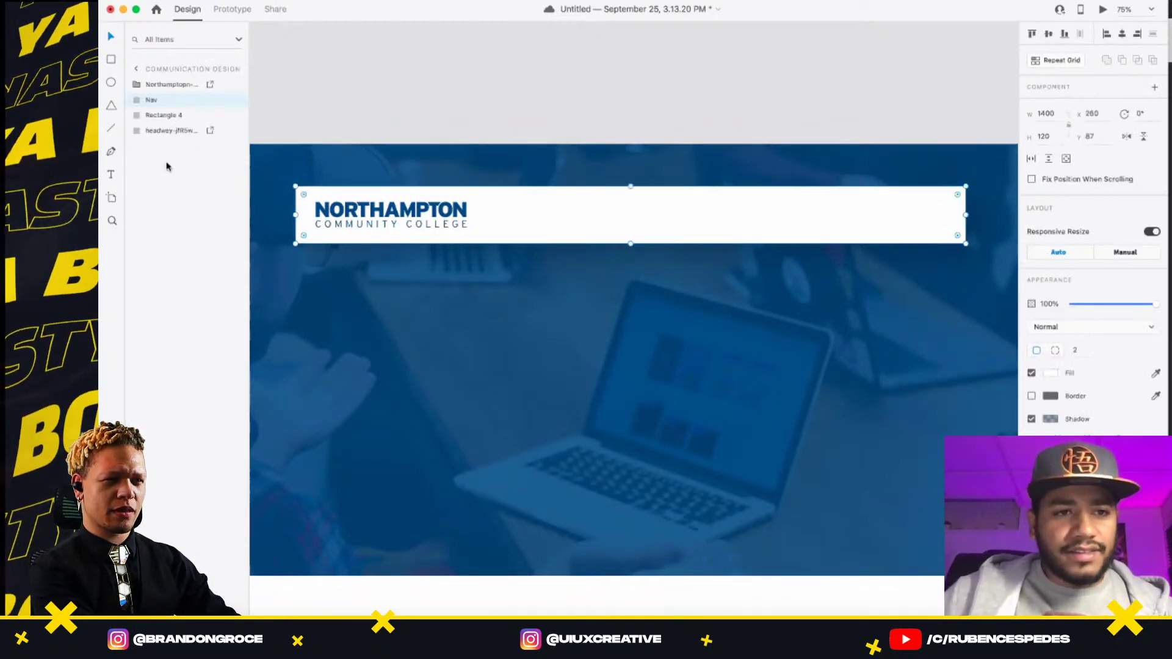
{"action": "left_click", "coordinate": [153, 85], "text": "shift"}
{"action": "key", "text": "super+g"}
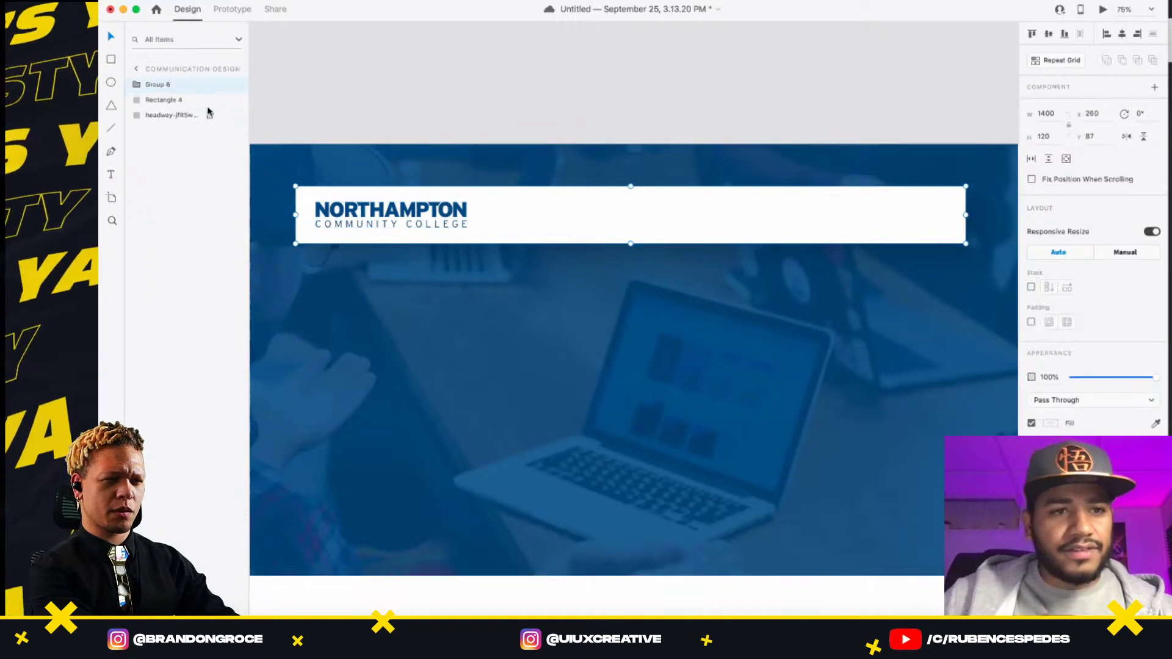
{"action": "left_click", "coordinate": [158, 86]}
- Add the text Home inside the white bar, to the right of the logo
{"action": "key", "text": "t"}
{"action": "left_click", "coordinate": [533, 218]}
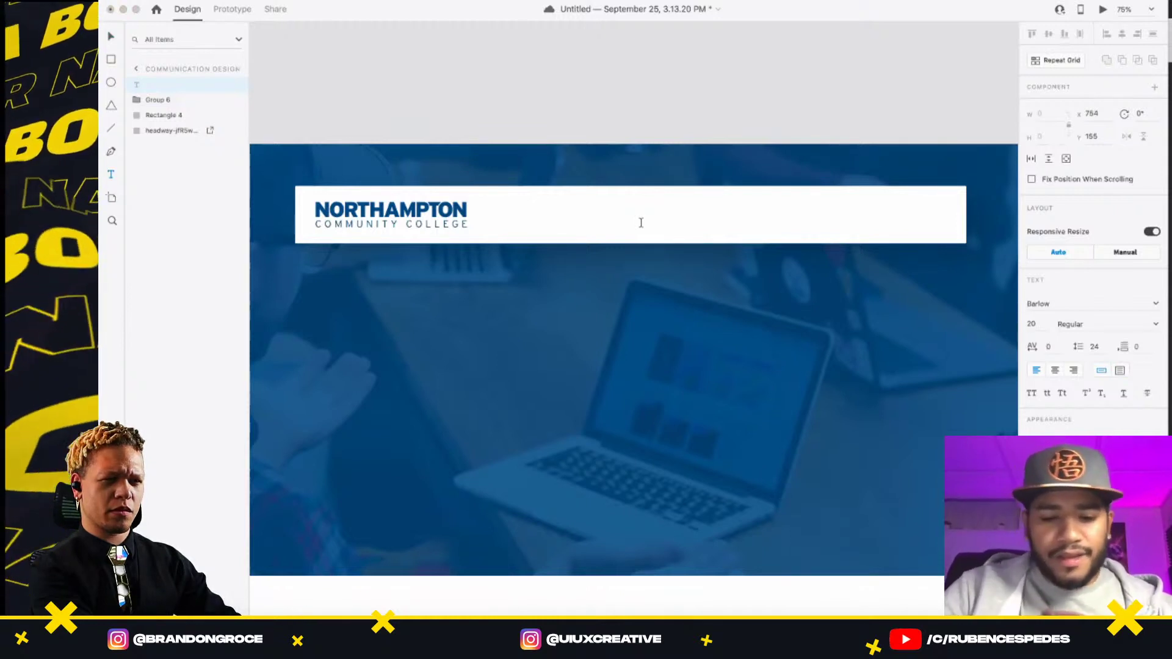
{"action": "type", "text": "Home"}
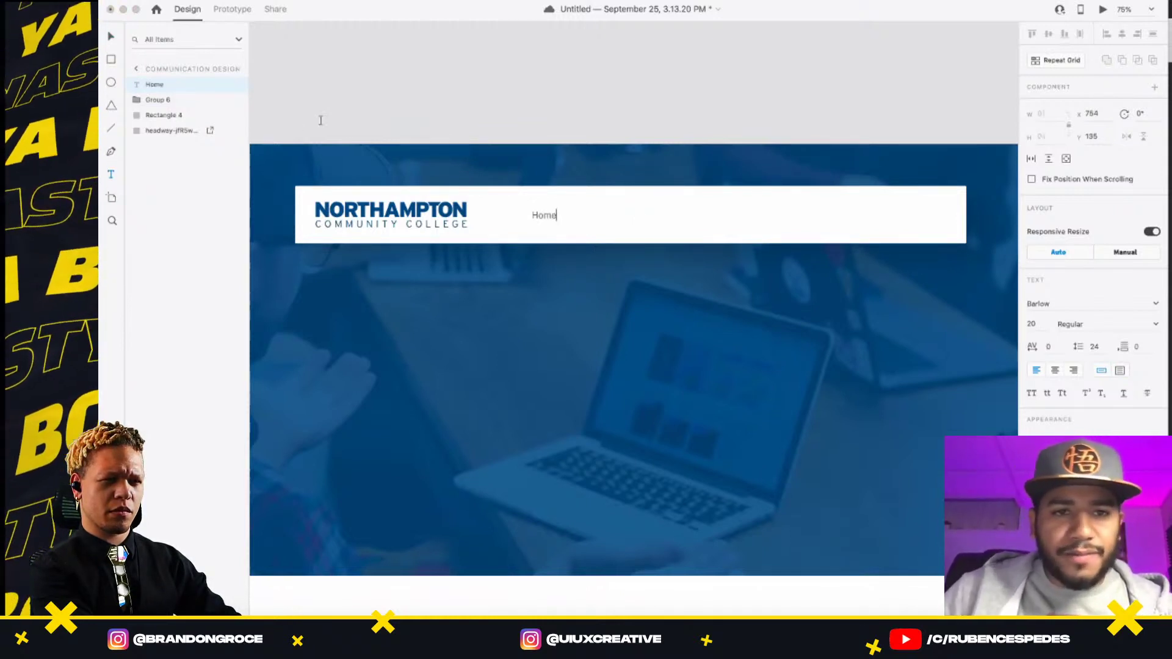
{"action": "key", "text": "Escape"}
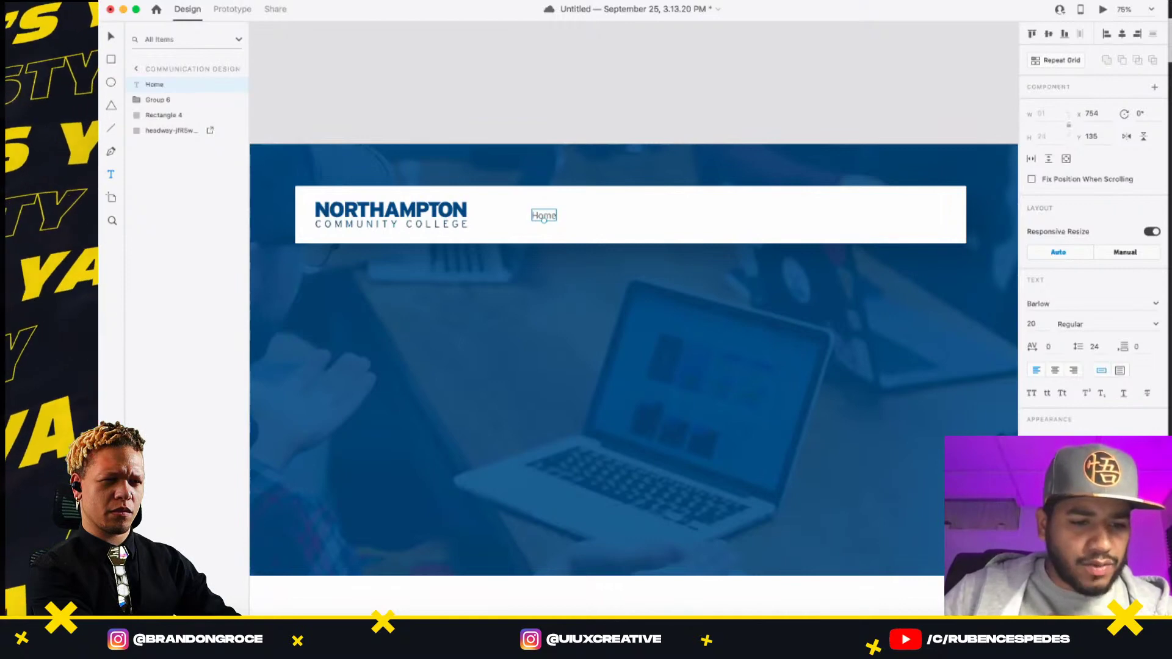
- Switch to the college's Communication Design web page in the browser and copy its main navigation labels, Admissions through Student Services
{"action": "left_click", "coordinate": [276, 611]}
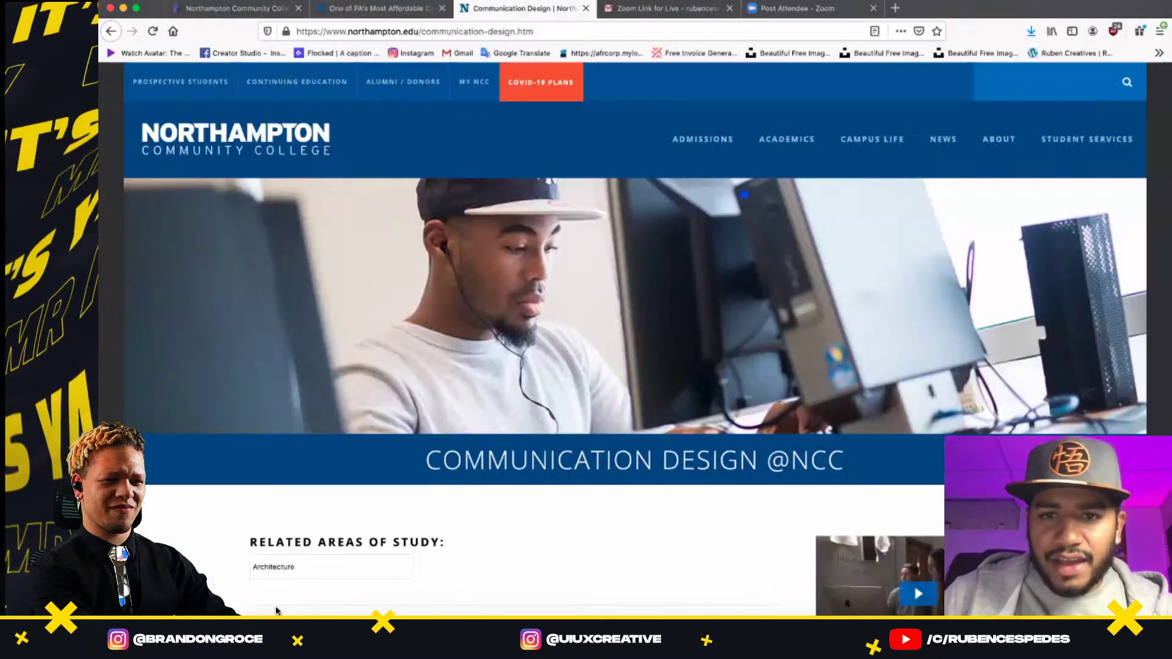
{"action": "mouse_move", "coordinate": [663, 143]}
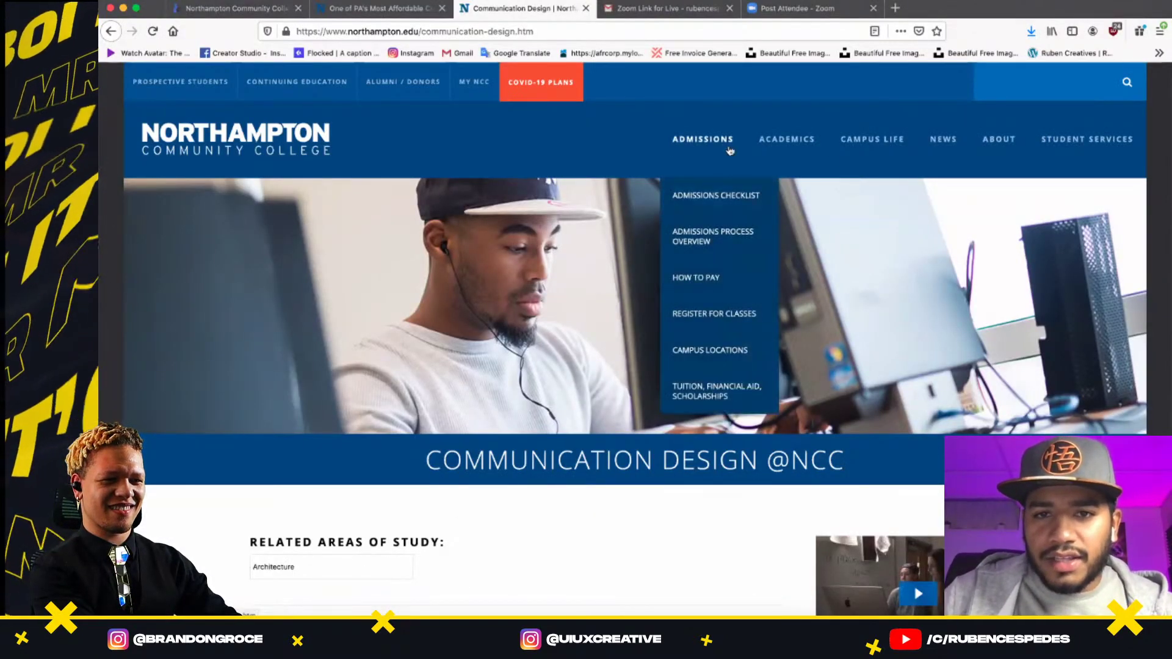
{"action": "left_click_drag", "start_coordinate": [646, 144], "coordinate": [1136, 142]}
{"action": "right_click", "coordinate": [1130, 142]}
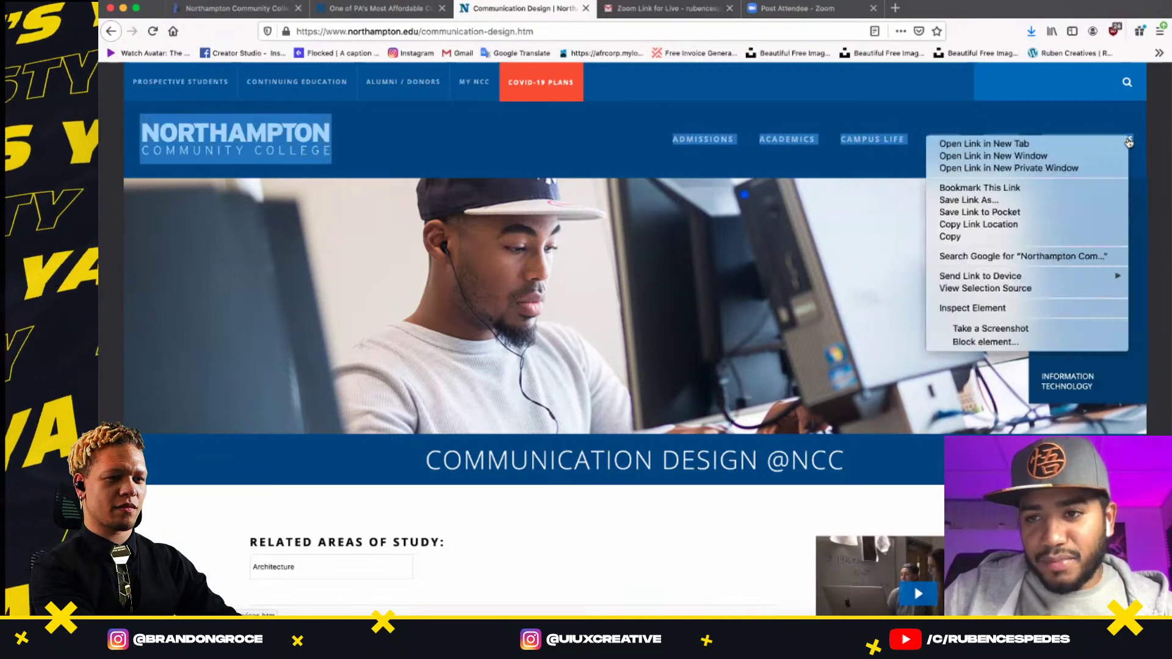
{"action": "left_click", "coordinate": [983, 238]}
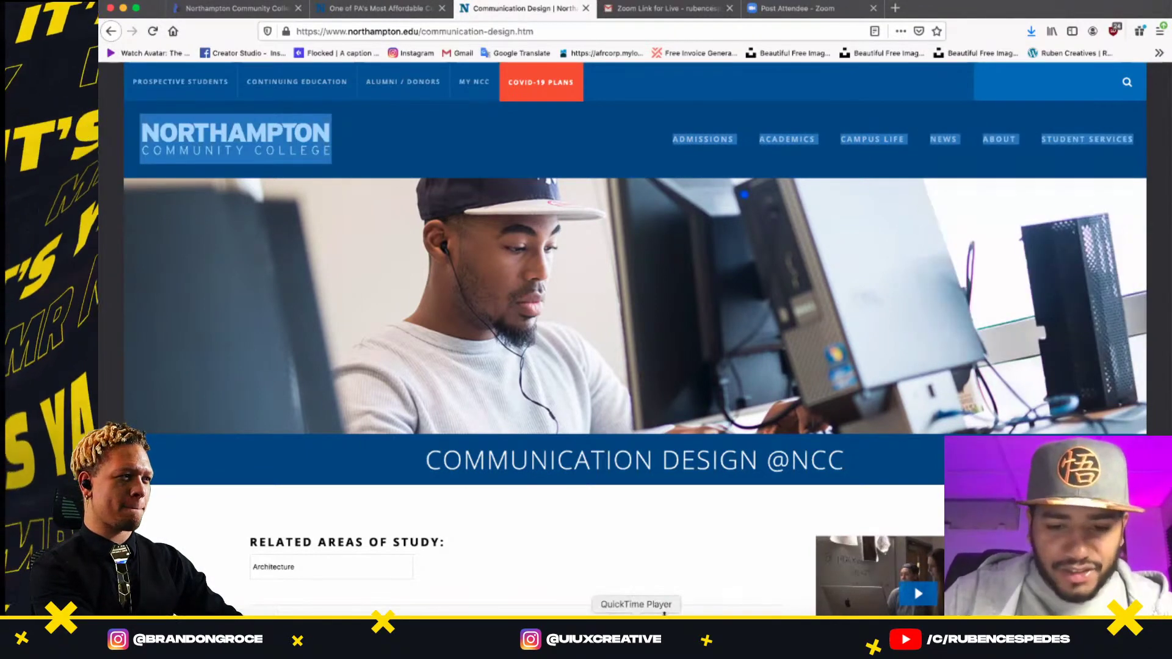
- Back in Adobe XD, replace the Home text with the copied navigation labels and delete the Northampton Community College line
{"action": "left_click", "coordinate": [681, 632]}
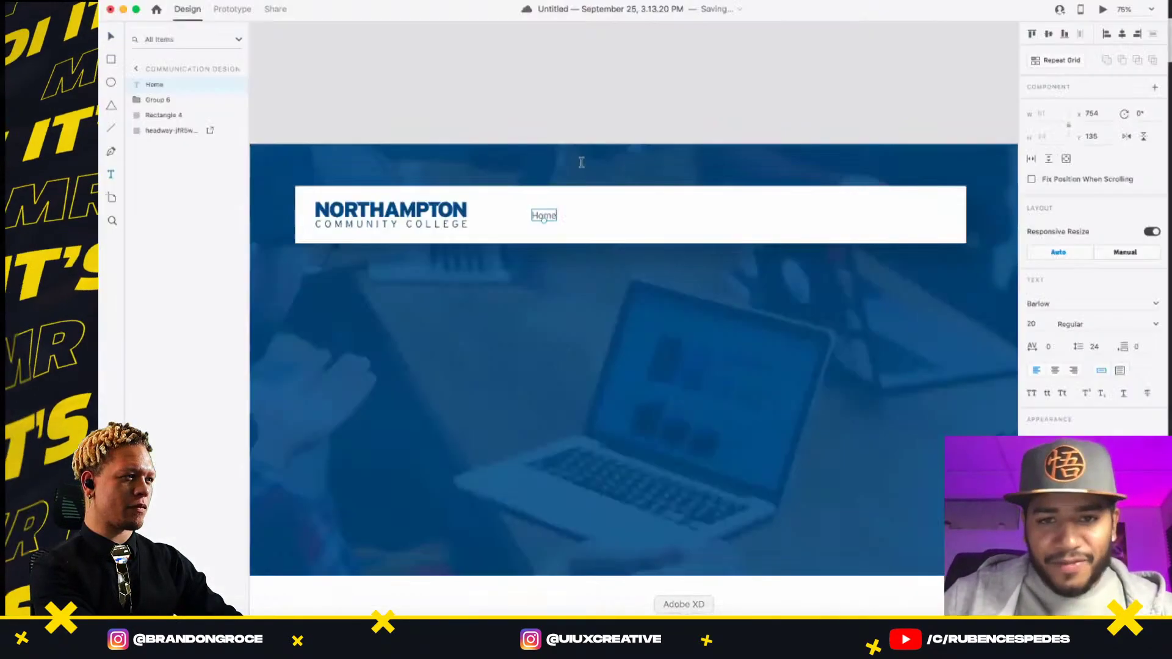
{"action": "double_click", "coordinate": [544, 216]}
{"action": "key", "text": "super+v"}
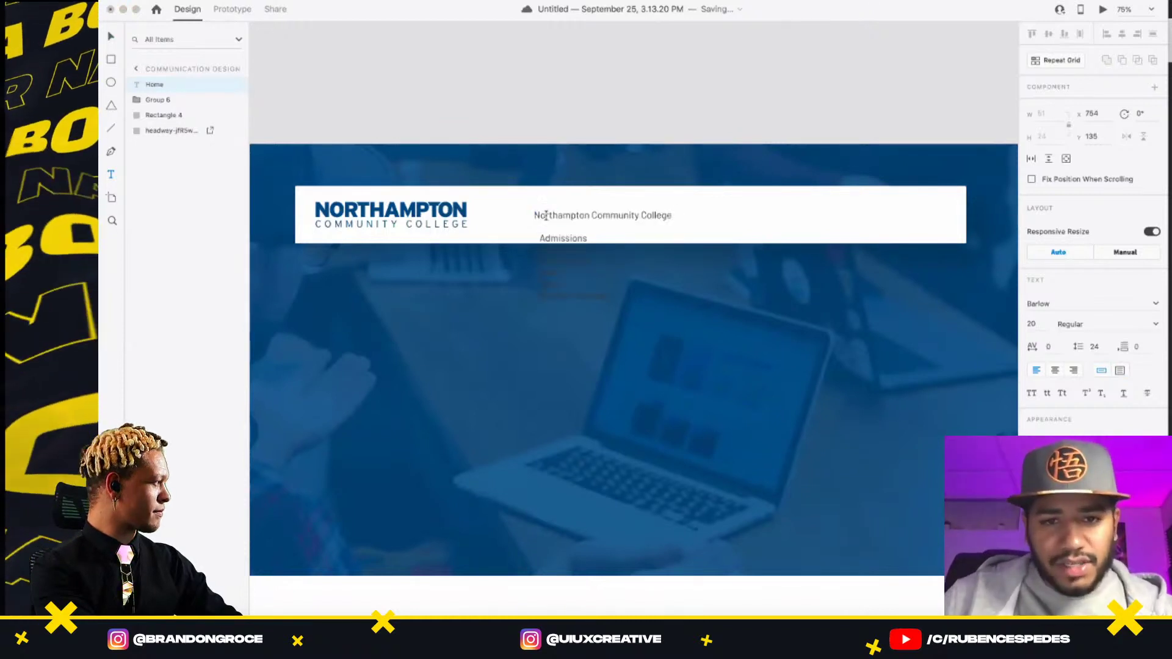
{"action": "left_click_drag", "start_coordinate": [541, 237], "coordinate": [447, 199]}
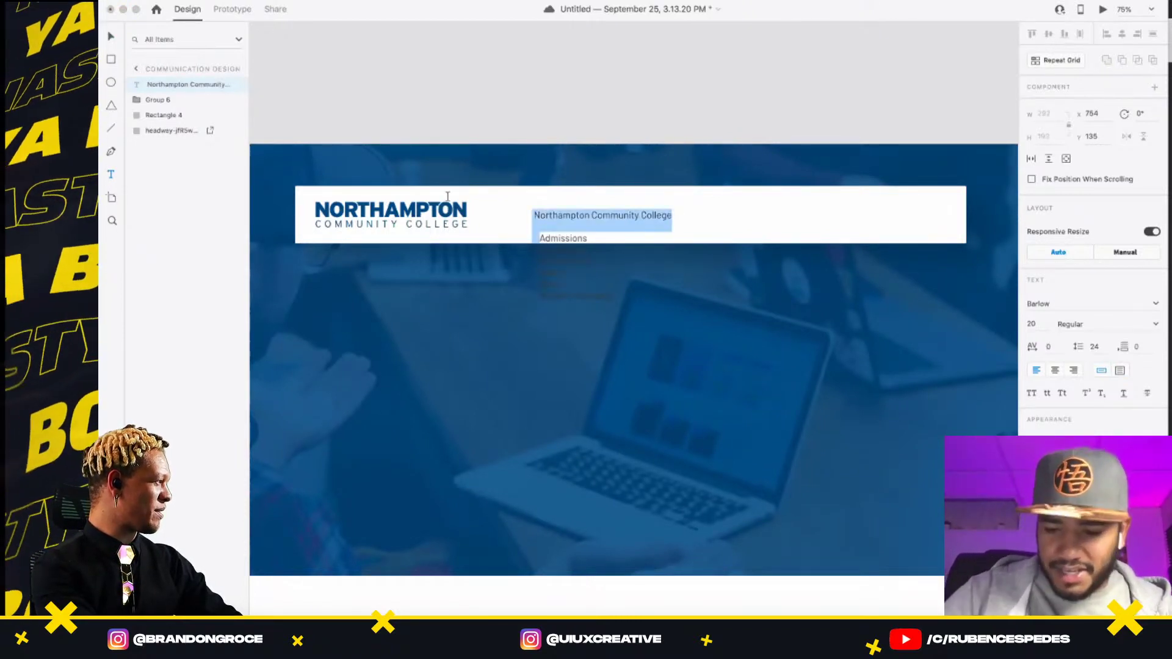
{"action": "key", "text": "BackSpace"}
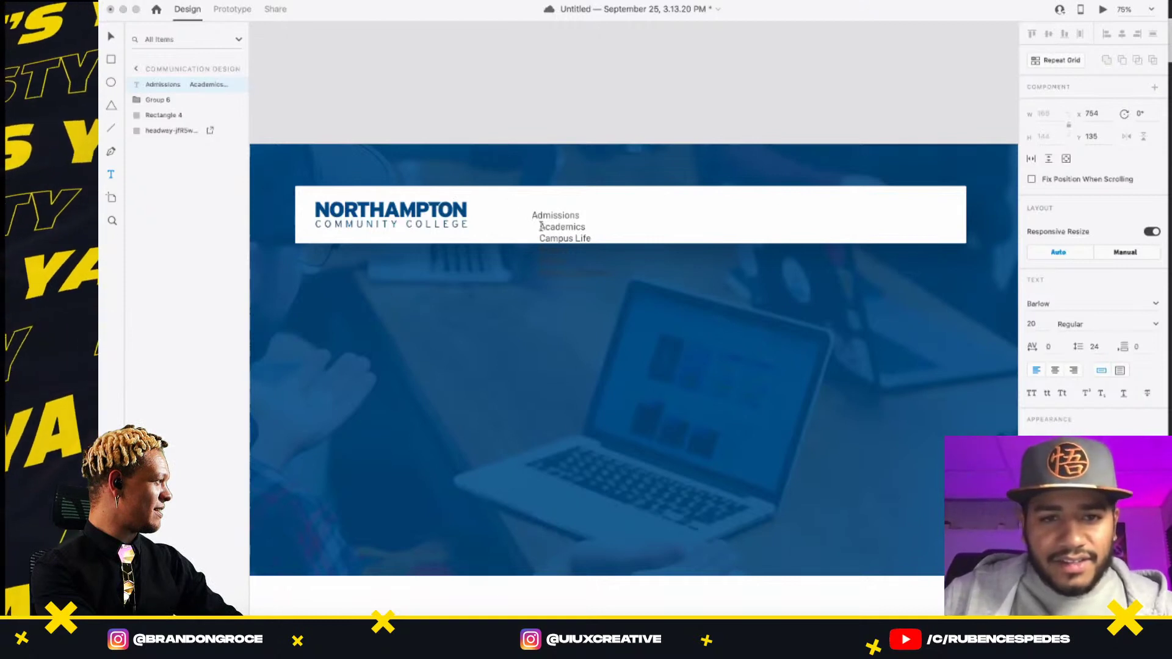
- Remove the indent and line break before Academics so it directly follows Admissions on the first line
{"action": "left_click_drag", "start_coordinate": [540, 227], "coordinate": [516, 223]}
{"action": "key", "text": "BackSpace"}
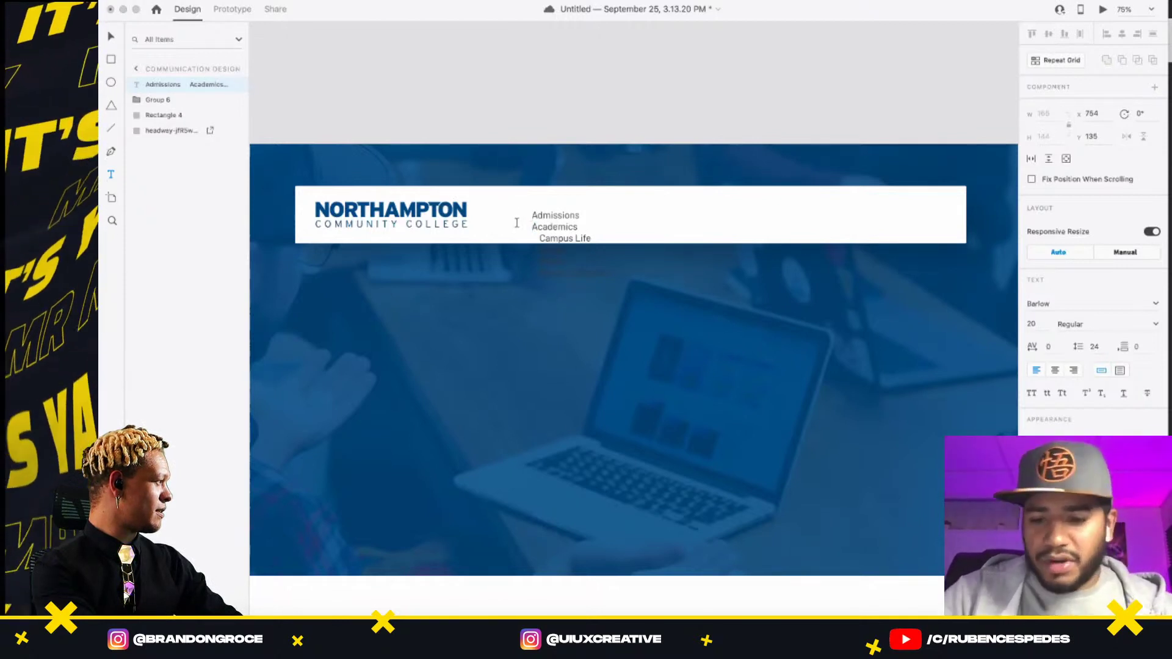
{"action": "key", "text": "BackSpace"}
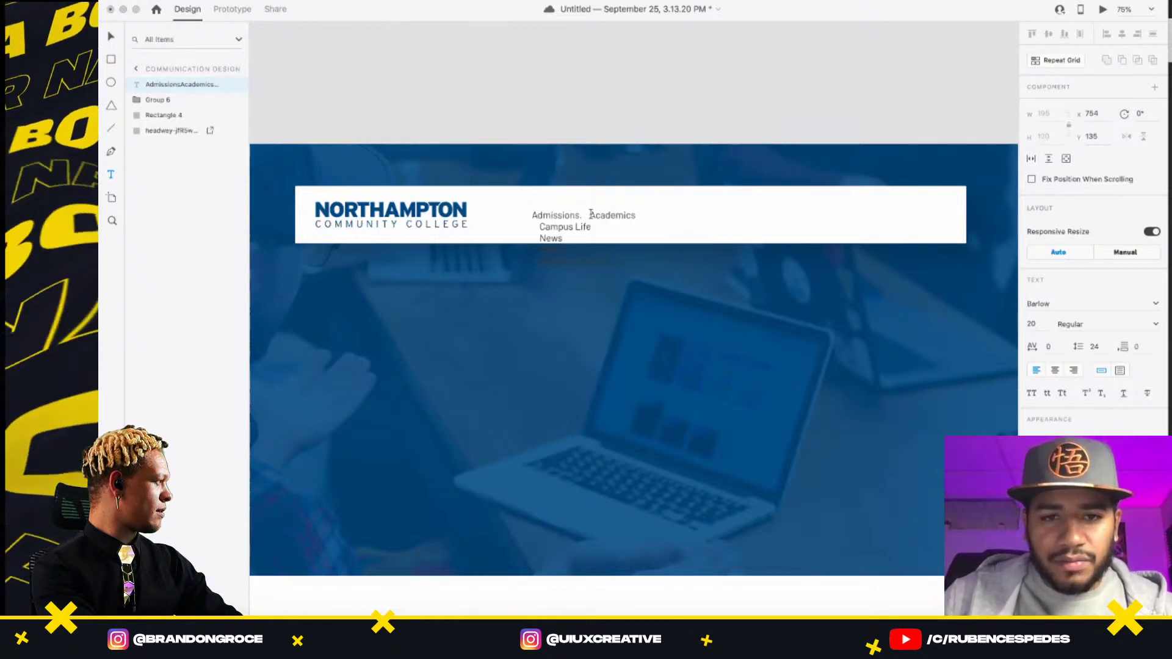
{"action": "mouse_move", "coordinate": [591, 213]}
{"action": "left_mouse_down"}
{"action": "mouse_move", "coordinate": [565, 213]}
{"action": "mouse_move", "coordinate": [577, 212]}
{"action": "left_mouse_up"}
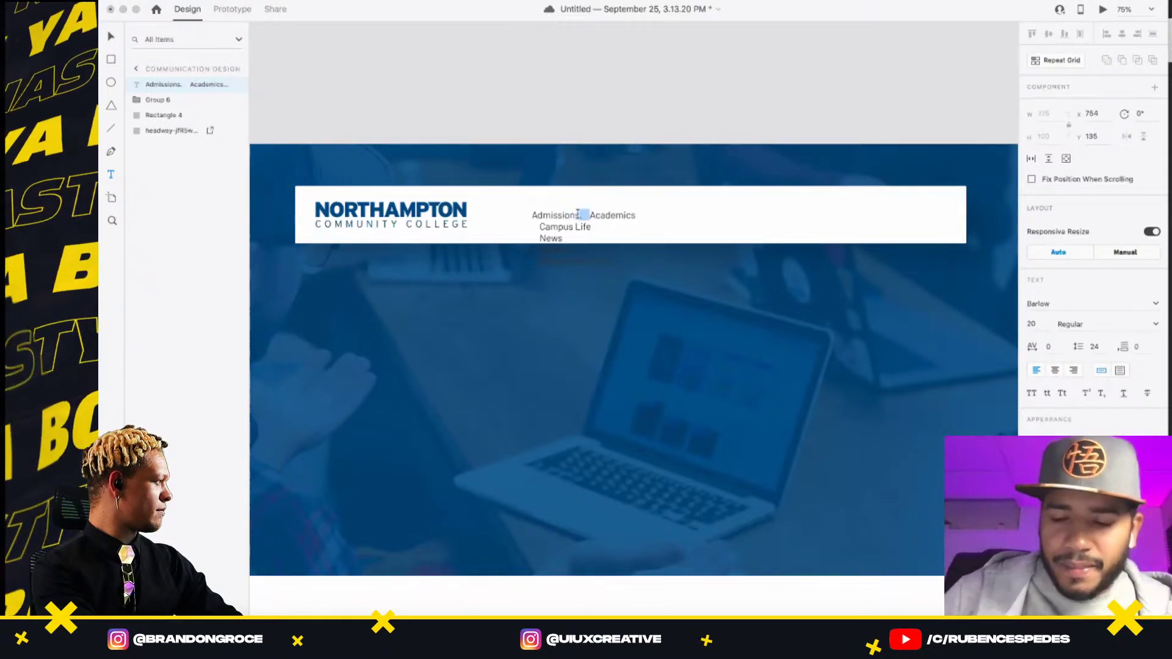
{"action": "key", "text": "BackSpace"}
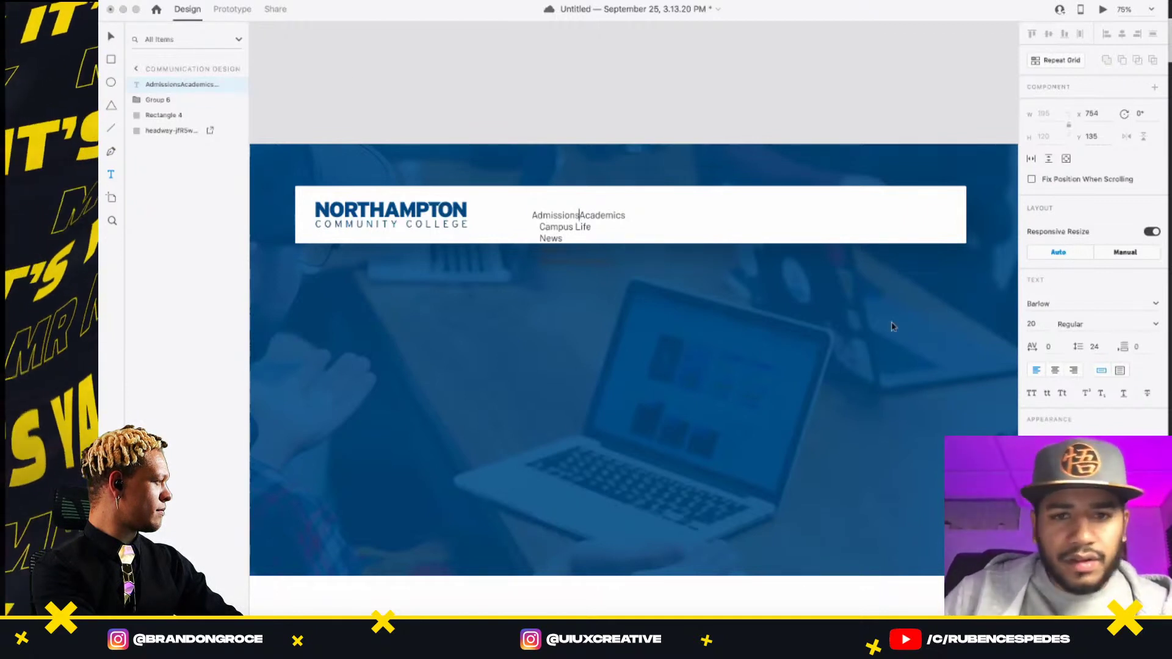
- Move the navigation text down onto the hero photo and duplicate it to the right at about X 1024, Y 300
{"action": "key", "text": "Escape"}
{"action": "left_click_drag", "start_coordinate": [558, 230], "coordinate": [576, 345]}
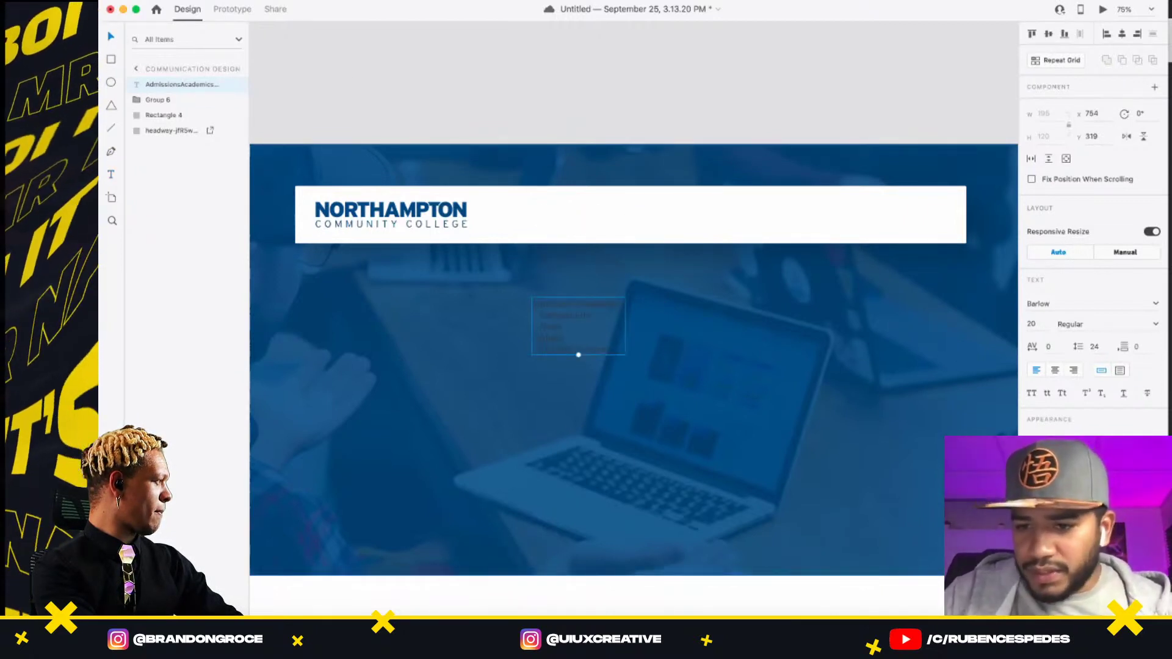
{"action": "left_click", "coordinate": [554, 310]}
{"action": "left_click_drag", "start_coordinate": [554, 309], "coordinate": [684, 300]}
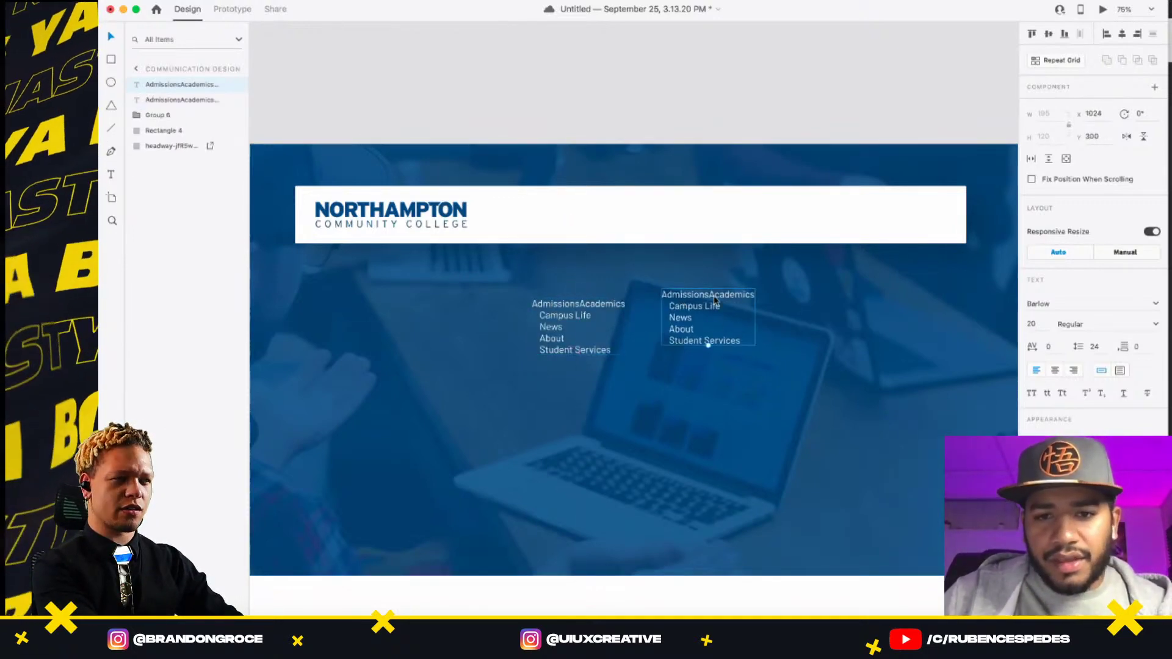
- Cut the duplicated navigation text down to the single word Admissions
{"action": "double_click", "coordinate": [709, 294]}
{"action": "left_click", "coordinate": [706, 296]}
{"action": "key", "text": "ctrl+a"}
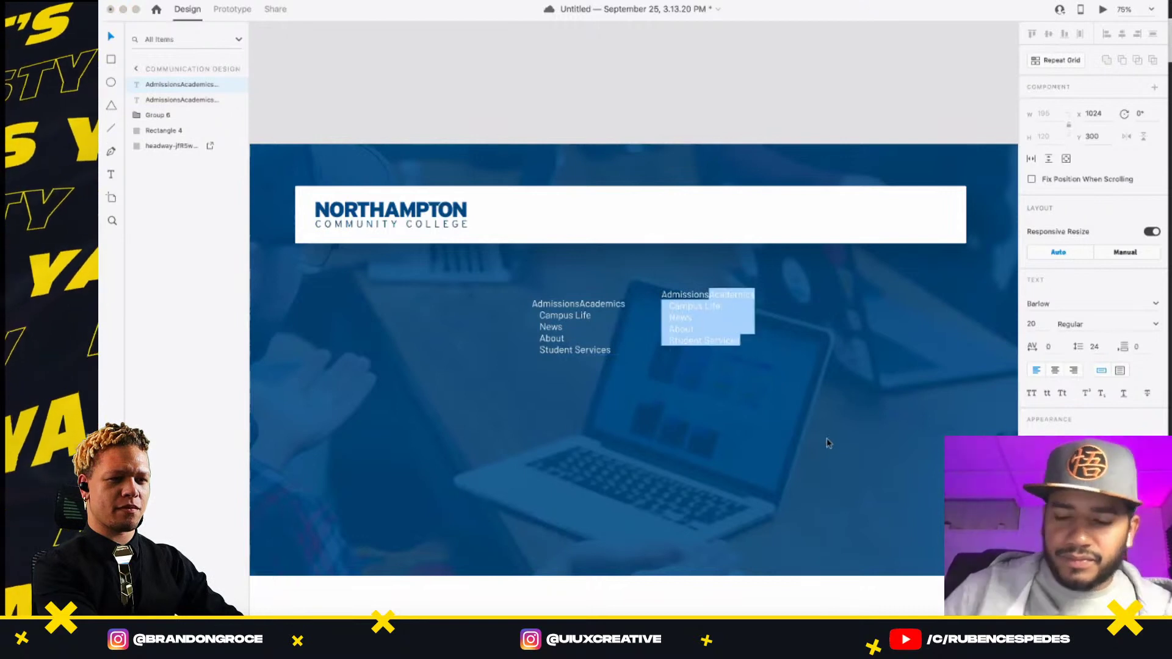
{"action": "type", "text": "Admissions"}
{"action": "key", "text": "ctrl+a"}
{"action": "key", "text": "super+c"}
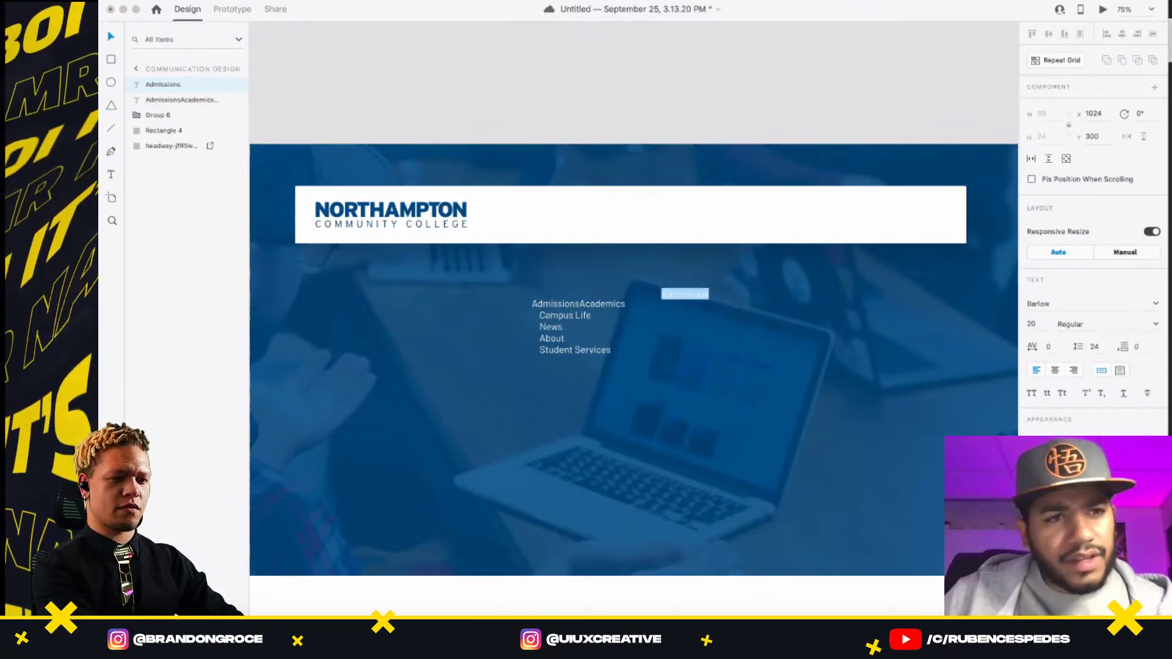
{"action": "left_click", "coordinate": [110, 35]}
- Insert a space between Admissions and Academics in the original navigation text
{"action": "left_click", "coordinate": [578, 348]}
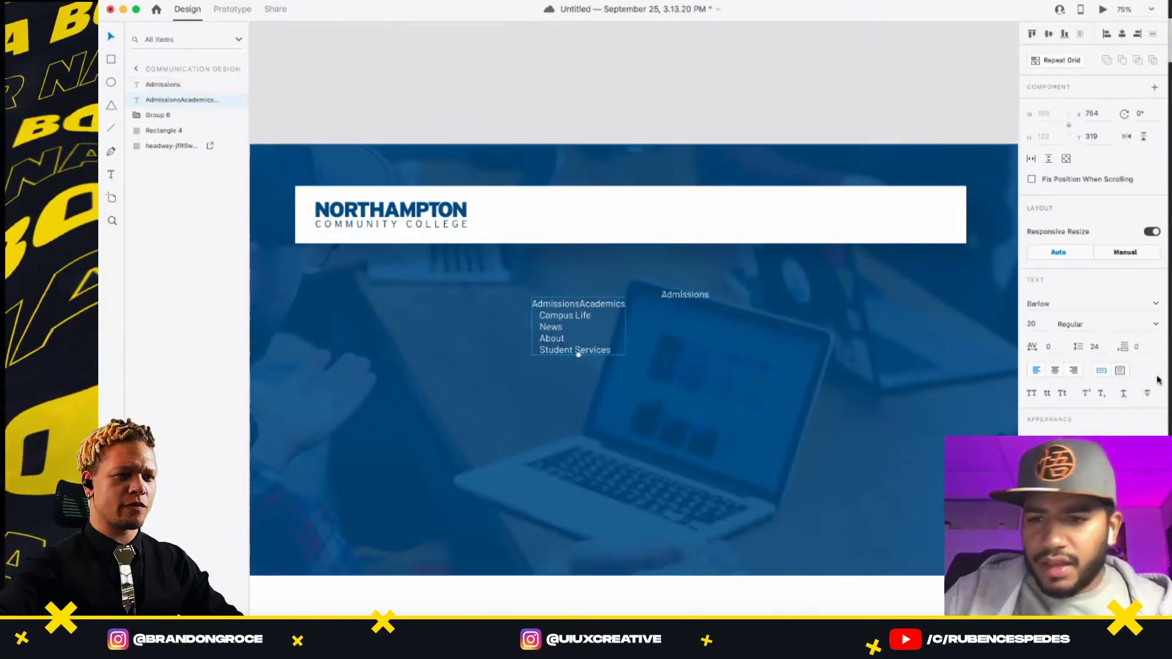
{"action": "double_click", "coordinate": [578, 348]}
{"action": "left_click", "coordinate": [580, 304]}
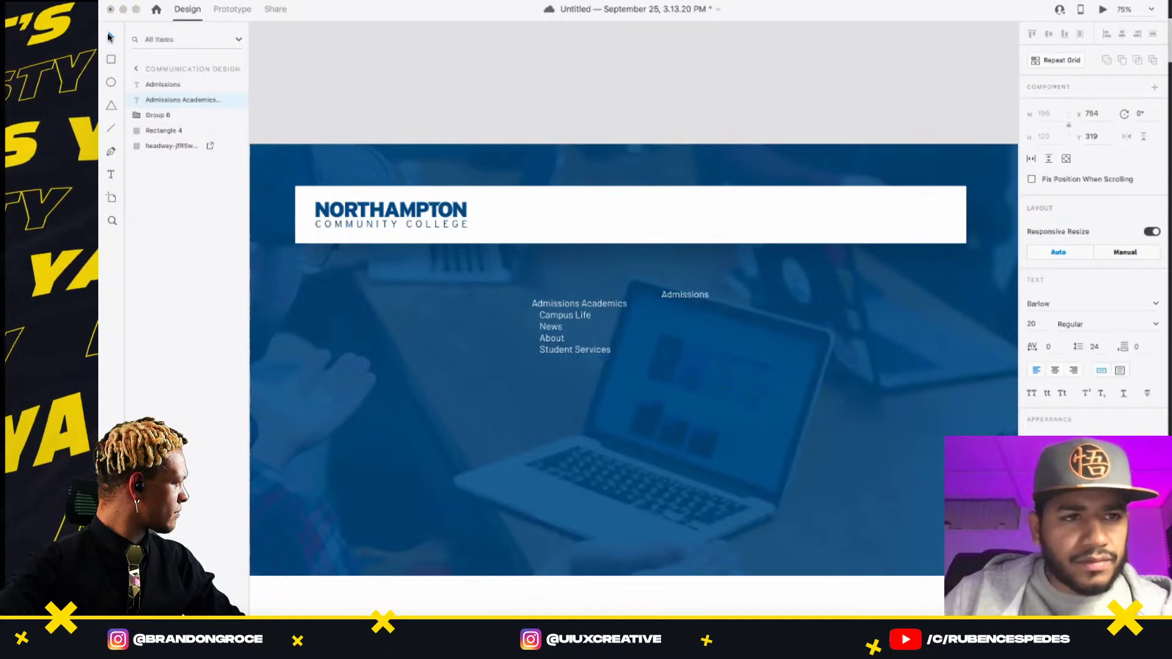
{"action": "left_click", "coordinate": [111, 37]}
- Move the full navigation text back into the white bar beside the logo and set its font weight to Medium
{"action": "mouse_move", "coordinate": [680, 296]}
{"action": "left_mouse_down"}
{"action": "mouse_move", "coordinate": [665, 276]}
{"action": "mouse_move", "coordinate": [672, 284]}
{"action": "left_mouse_up"}
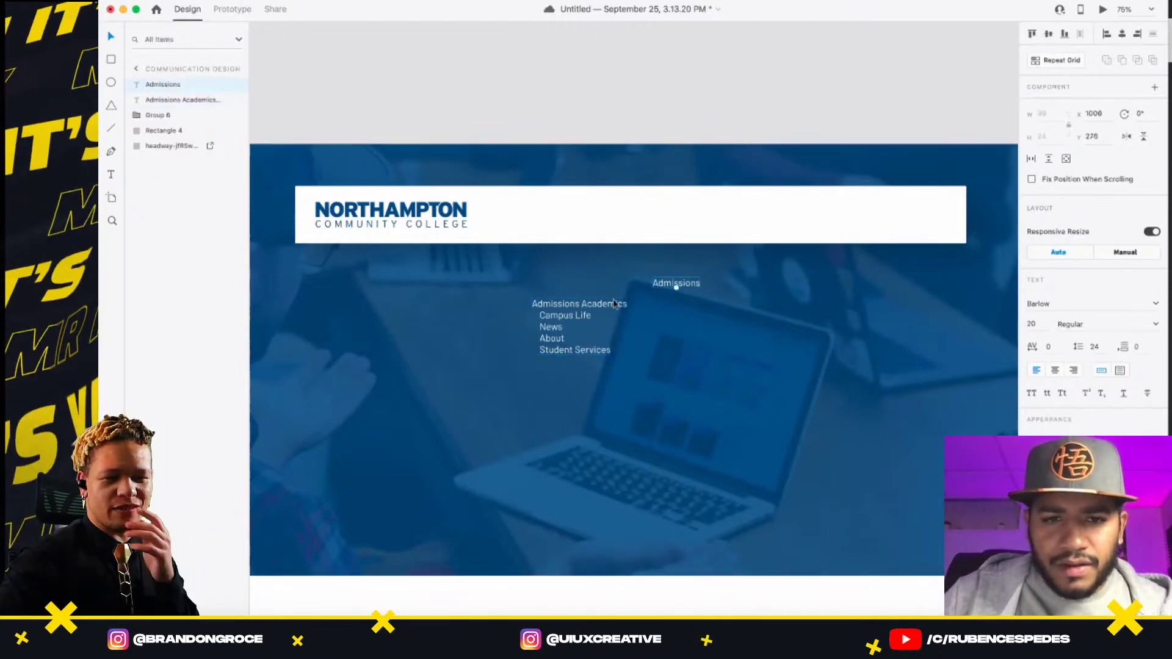
{"action": "left_click_drag", "start_coordinate": [556, 303], "coordinate": [530, 211]}
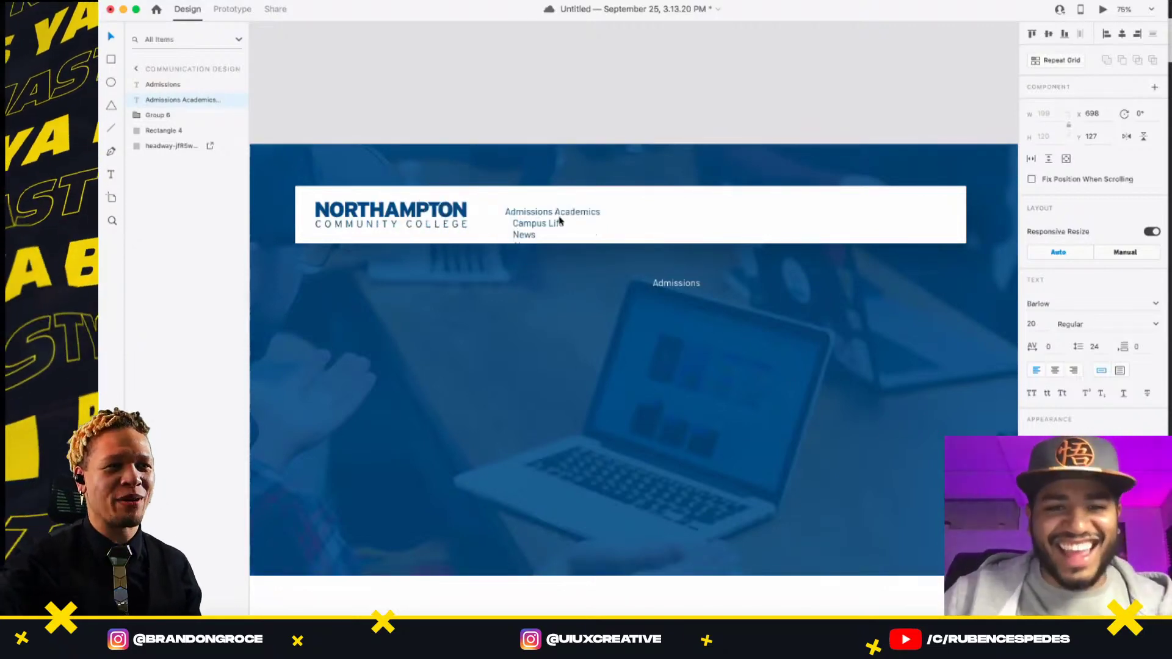
{"action": "left_click_drag", "start_coordinate": [545, 215], "coordinate": [560, 206]}
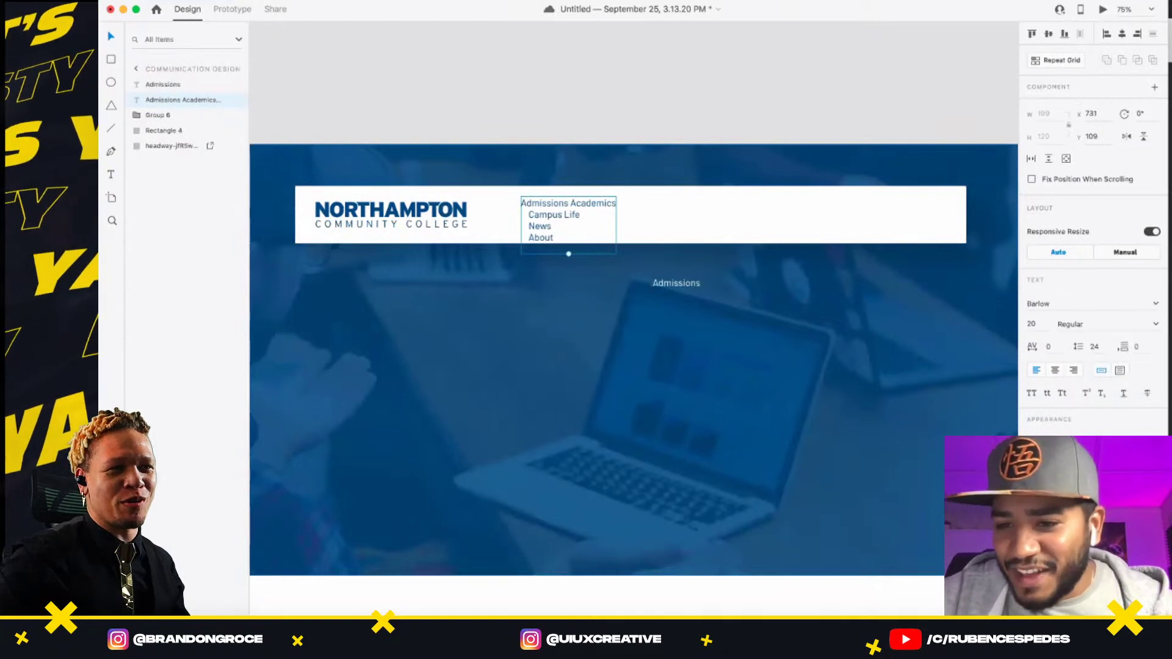
{"action": "left_click", "coordinate": [1156, 327]}
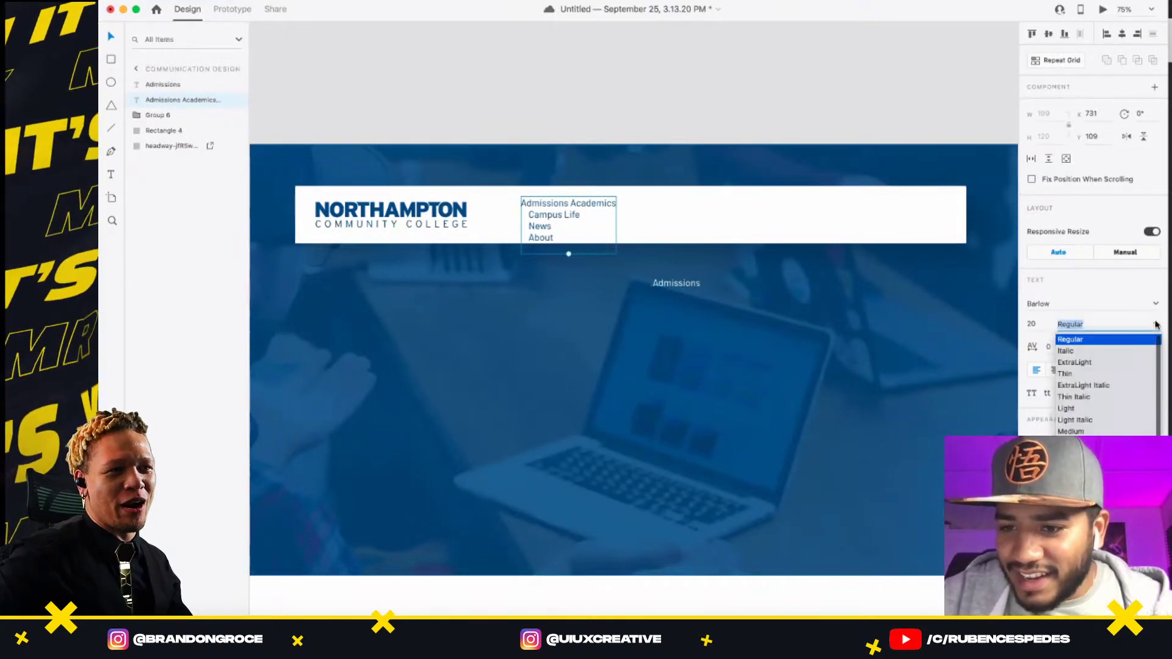
{"action": "left_click", "coordinate": [1082, 431]}
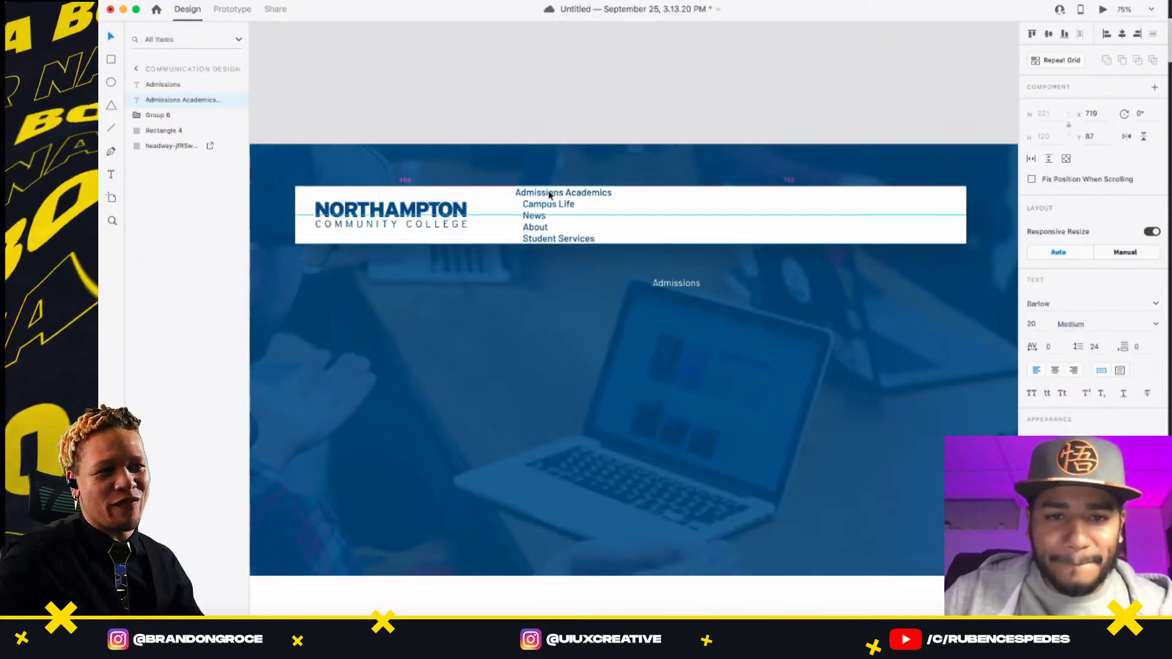
- Duplicate the navigation text to X 981 in the white bar and reduce the original to Admissions, vertically centred at Y 135
{"action": "key", "text": "alt"}
{"action": "left_click_drag", "start_coordinate": [601, 206], "coordinate": [671, 193]}
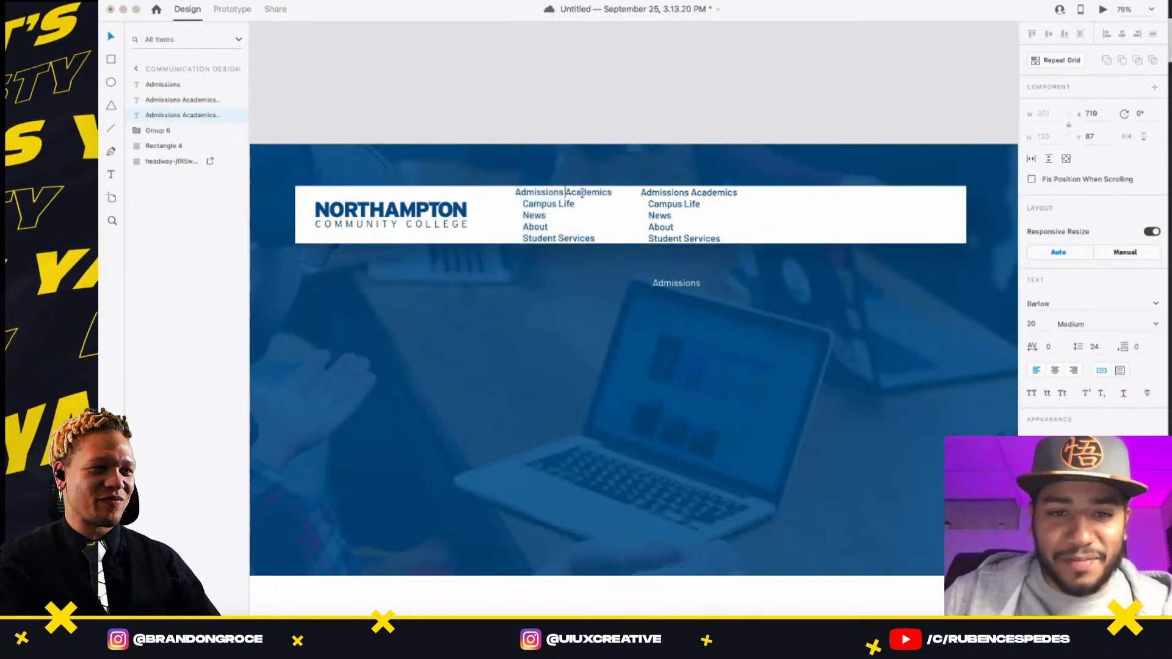
{"action": "key", "text": "super+v"}
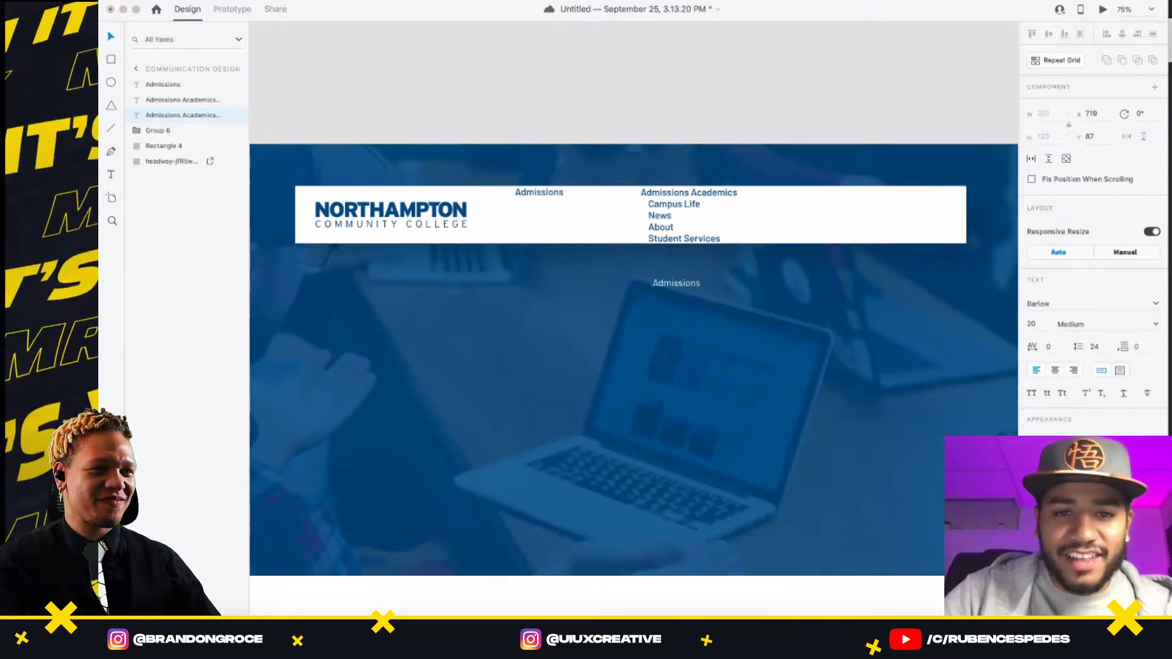
{"action": "left_click_drag", "start_coordinate": [546, 191], "coordinate": [551, 216]}
- Cut the duplicated navigation text down to the single word Academics
{"action": "double_click", "coordinate": [671, 198]}
{"action": "left_click_drag", "start_coordinate": [689, 192], "coordinate": [567, 188]}
{"action": "key", "text": "BackSpace"}
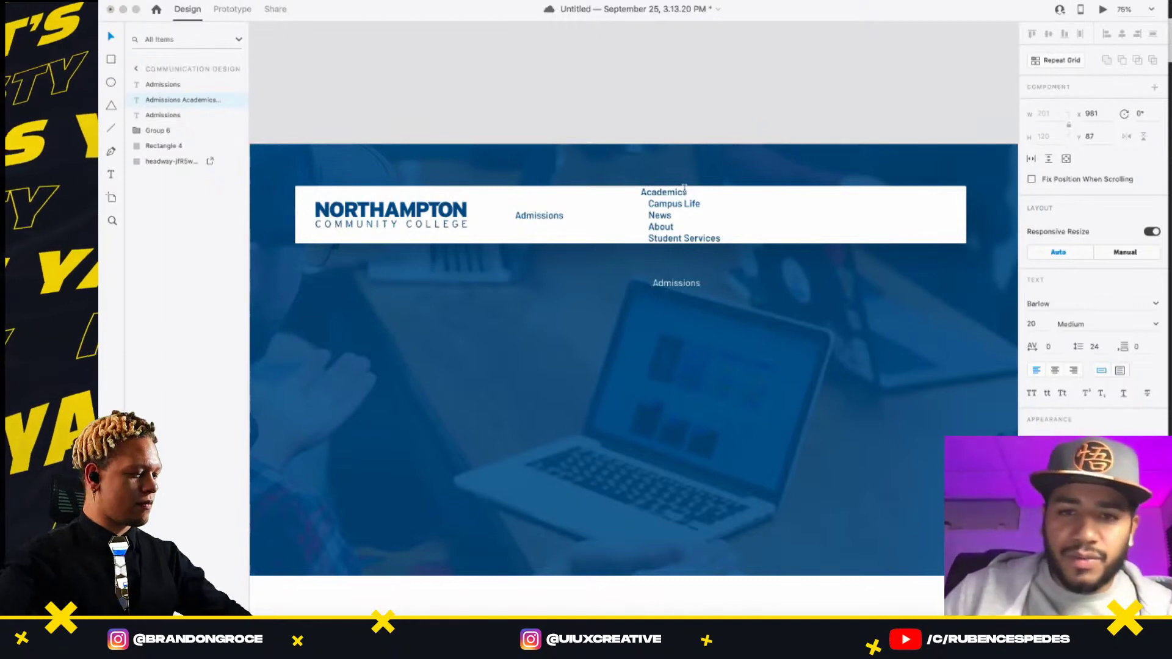
{"action": "left_click_drag", "start_coordinate": [696, 191], "coordinate": [731, 238]}
{"action": "left_click_drag", "start_coordinate": [688, 192], "coordinate": [726, 240]}
{"action": "key", "text": "BackSpace"}
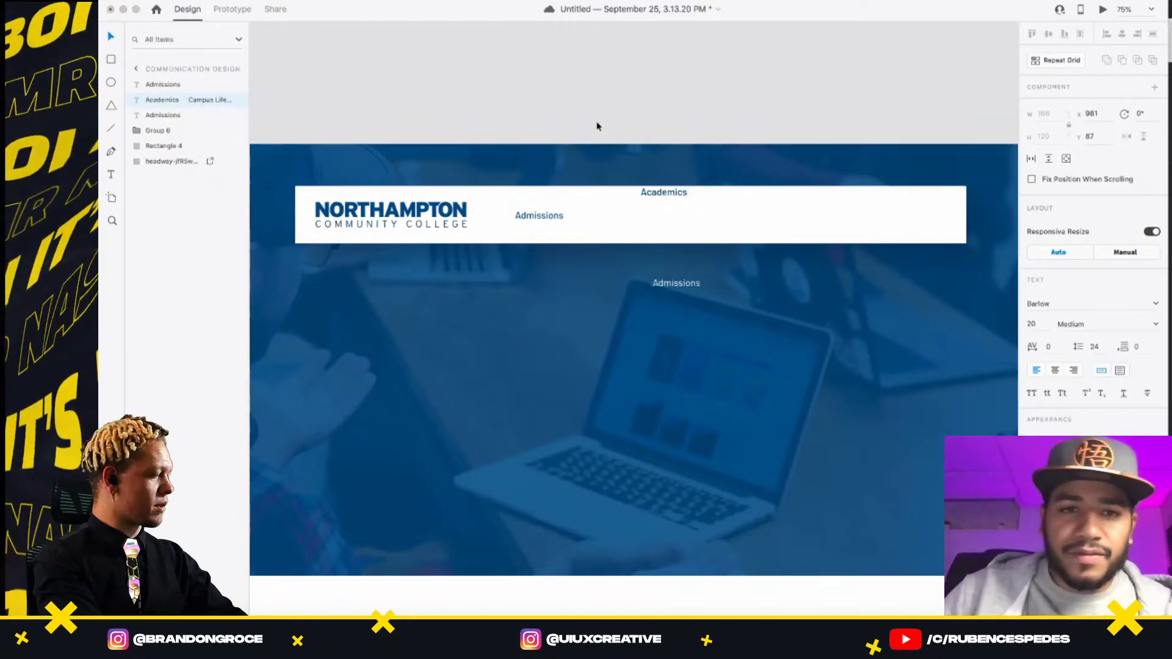
- Align Academics beside Admissions in the bar and make a duplicate at X 1017 that reads only Campus Life
{"action": "left_click_drag", "start_coordinate": [654, 195], "coordinate": [693, 218]}
{"action": "double_click", "coordinate": [690, 216]}
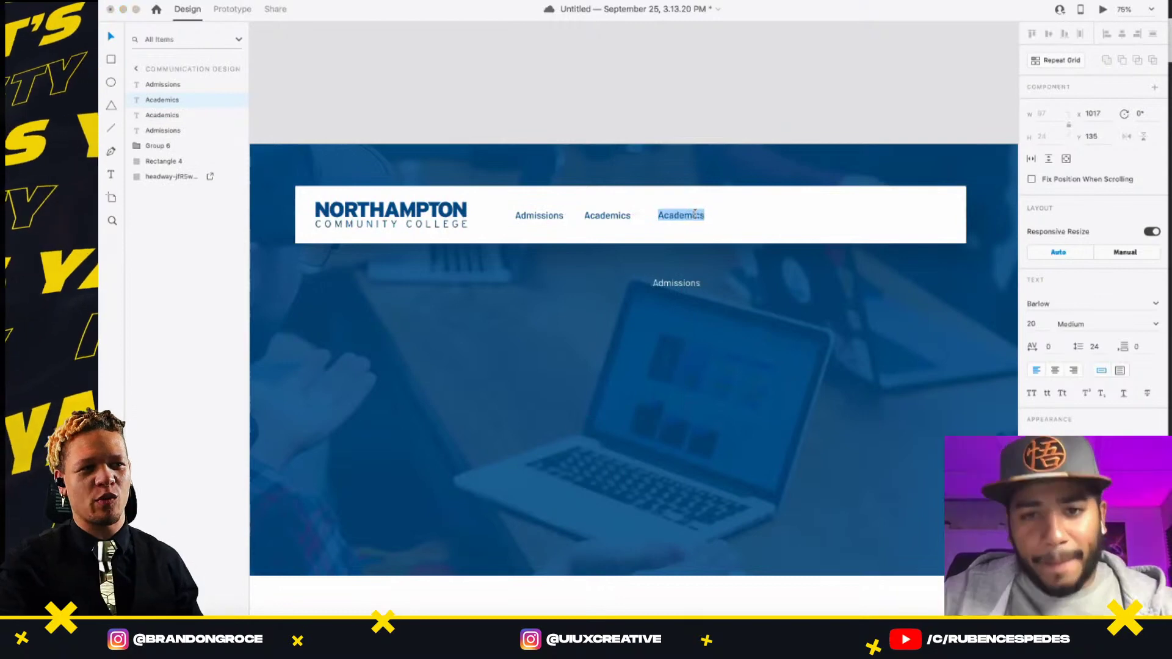
{"action": "type", "text": "Campus Life News"}
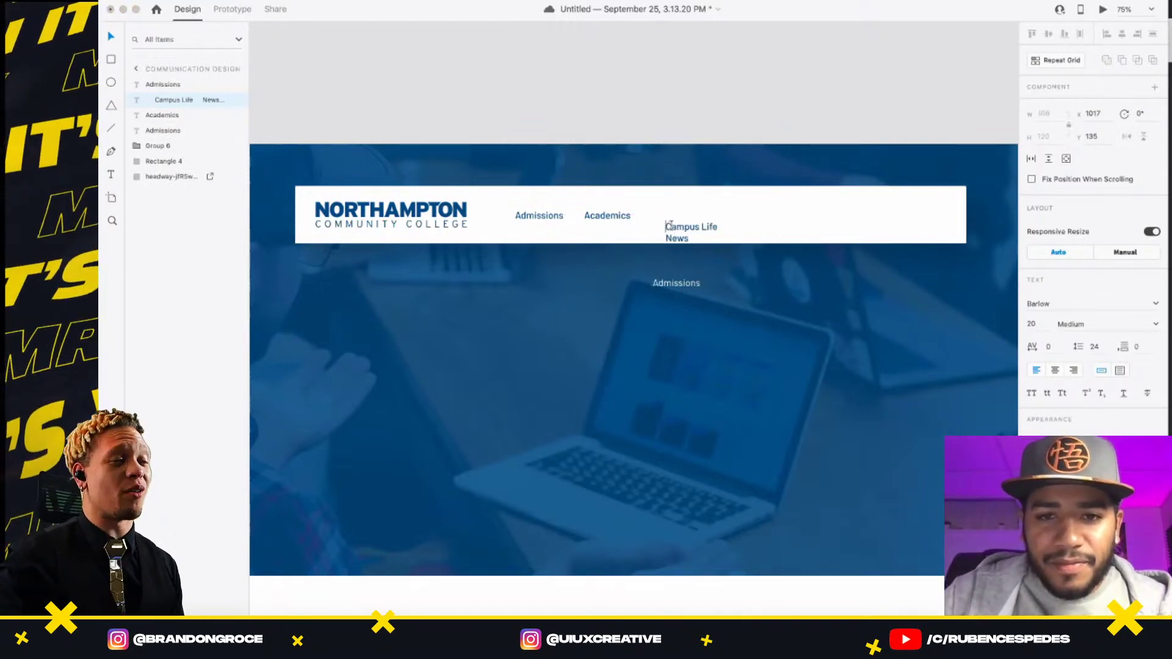
{"action": "key", "text": "BackSpace"}
{"action": "key", "text": "BackSpace"}
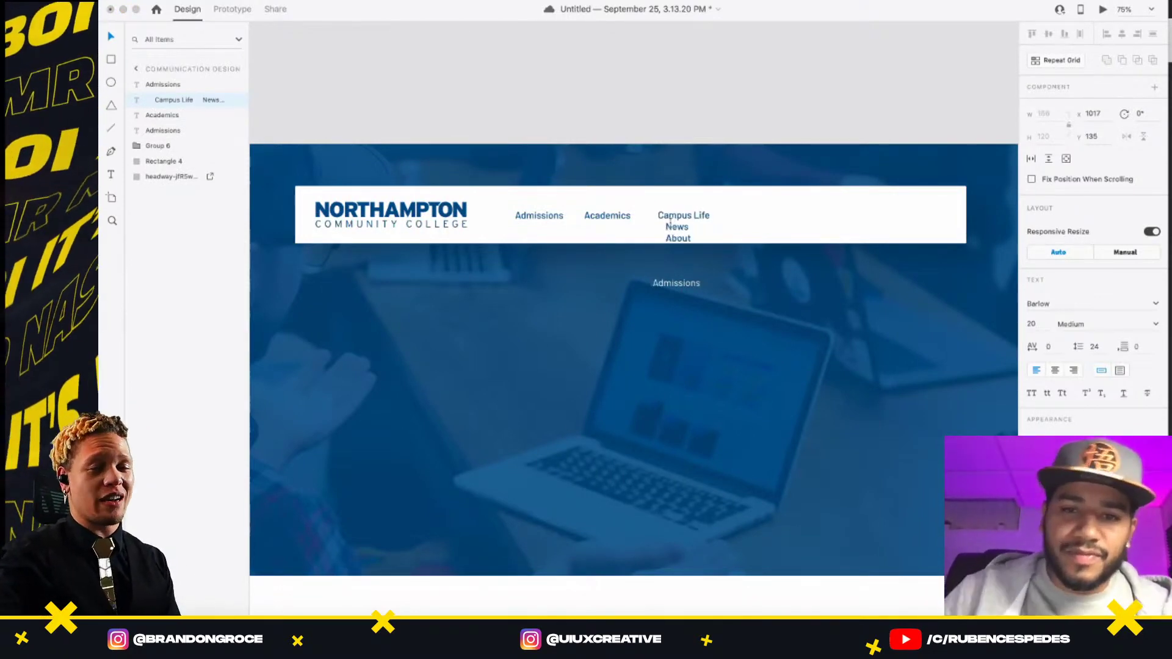
{"action": "left_click", "coordinate": [753, 291], "text": "shift"}
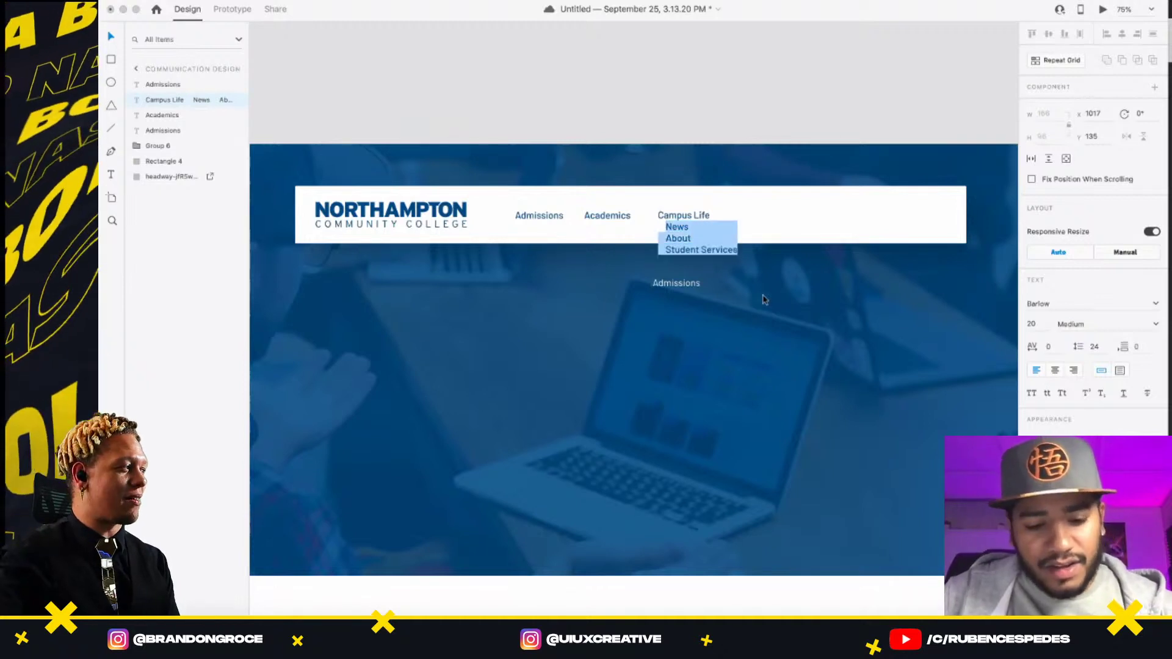
{"action": "key", "text": "BackSpace"}
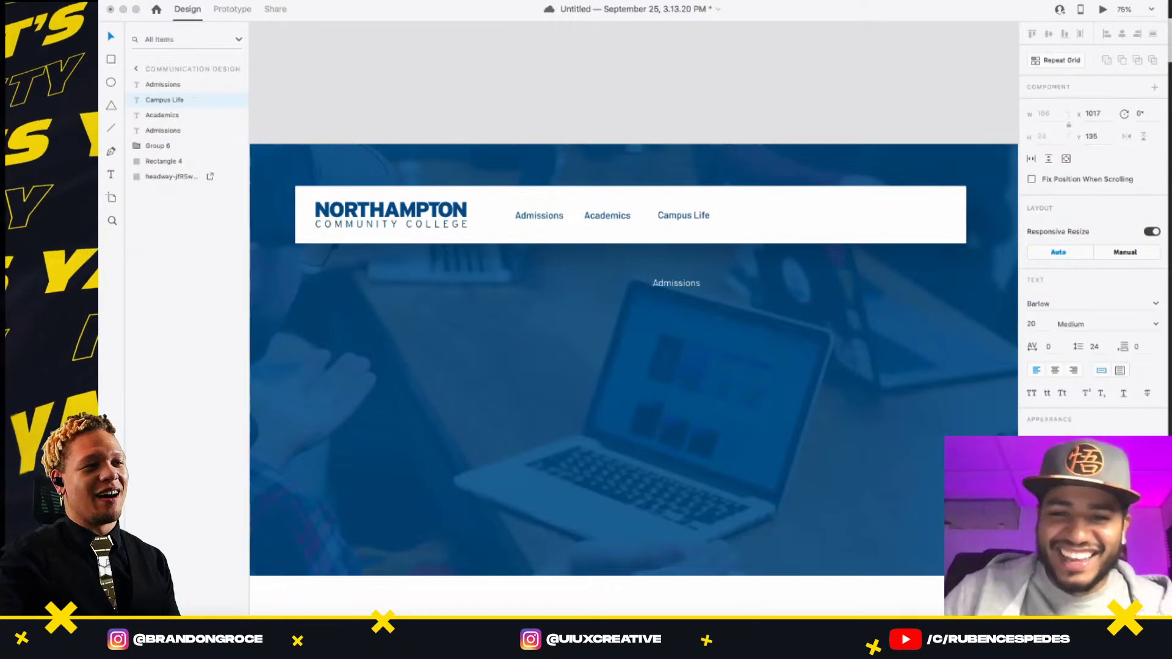
- Shift Campus Life closer to Academics and duplicate it at X 1154 as a menu item reading News
{"action": "left_click", "coordinate": [742, 178]}
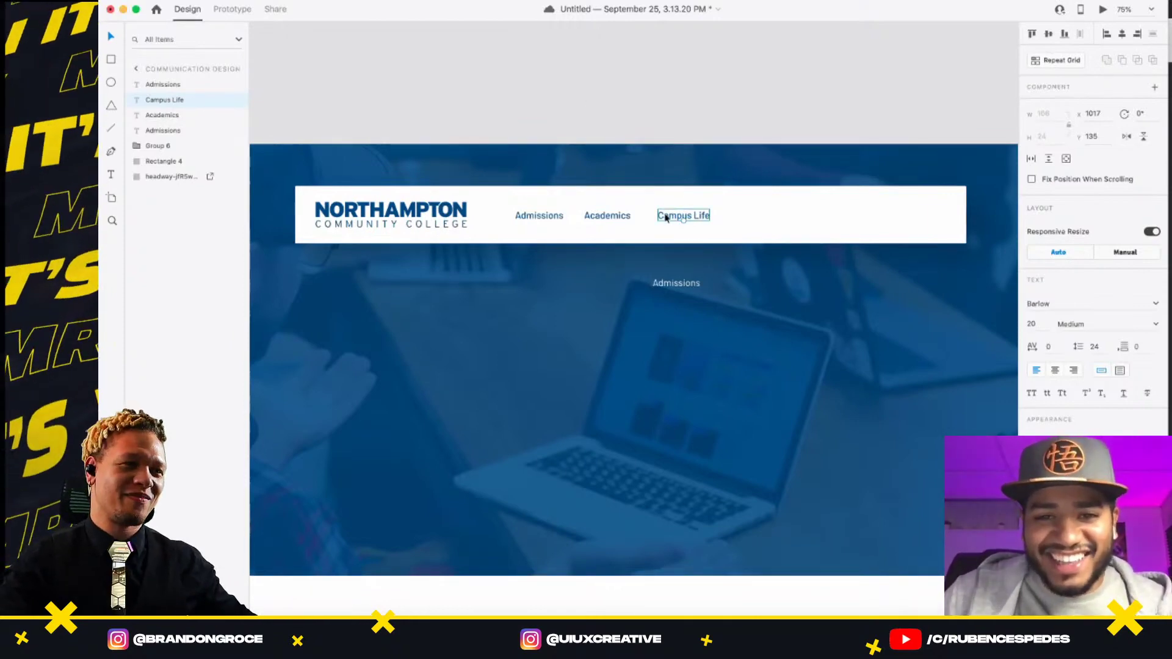
{"action": "left_click_drag", "start_coordinate": [667, 219], "coordinate": [926, 299]}
{"action": "key", "text": "super+c"}
{"action": "double_click", "coordinate": [735, 218]}
{"action": "type", "text": "News About Student Services"}
{"action": "key", "text": "BackSpace"}
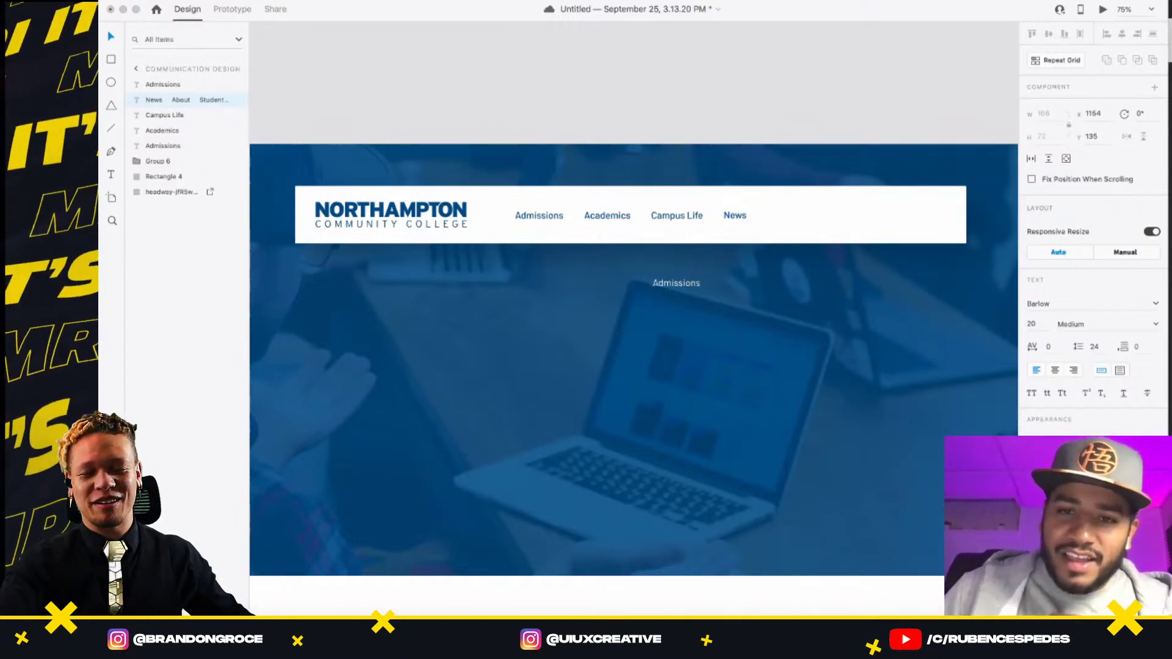
{"action": "key", "text": "BackSpace"}
{"action": "left_click", "coordinate": [735, 217]}
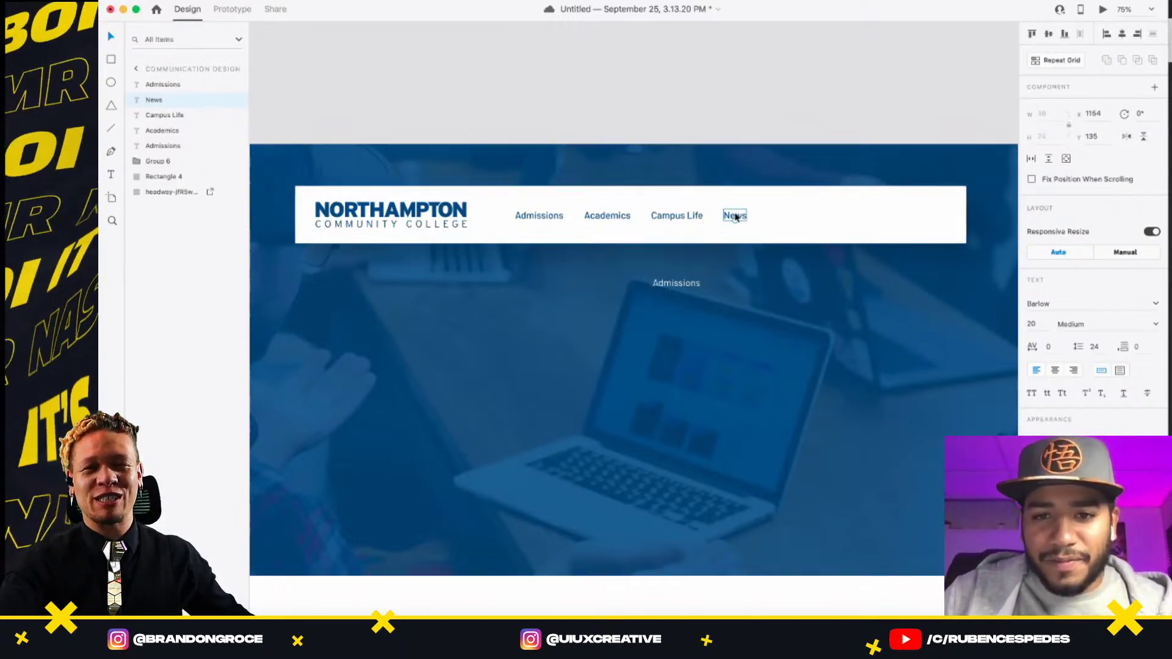
- Duplicate News to X 1246 on the same line and change the copy's text to About
{"action": "left_click_drag", "start_coordinate": [735, 217], "coordinate": [913, 238]}
{"action": "double_click", "coordinate": [779, 215]}
{"action": "key", "text": "super+v"}
{"action": "key", "text": "BackSpace"}
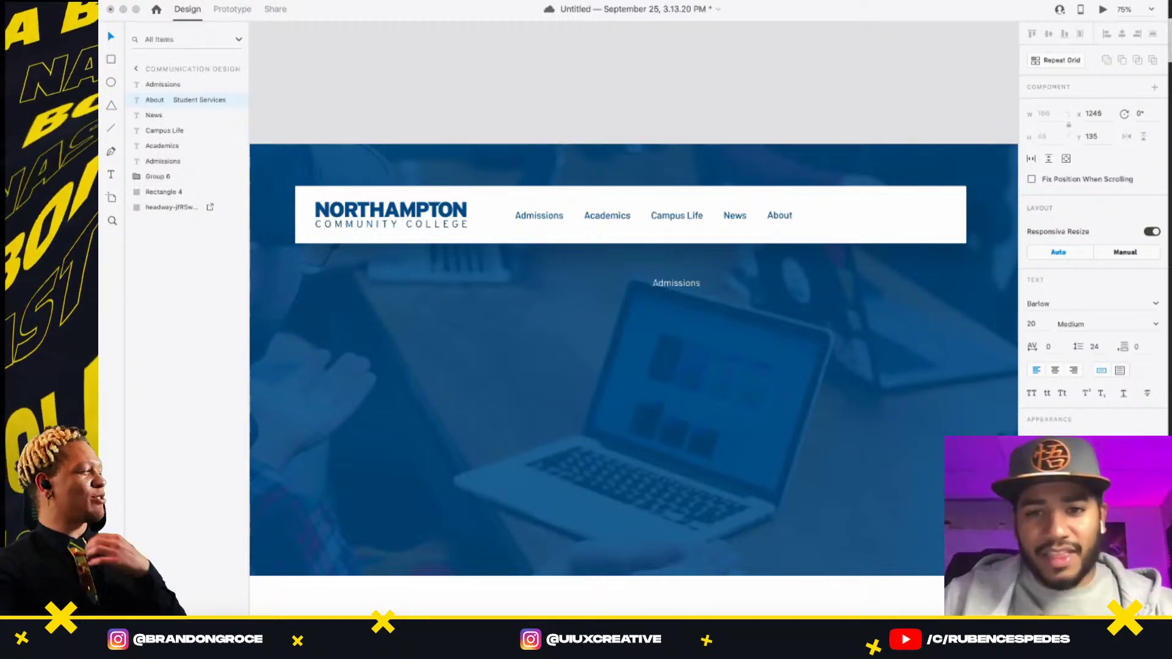
{"action": "key", "text": "Escape"}
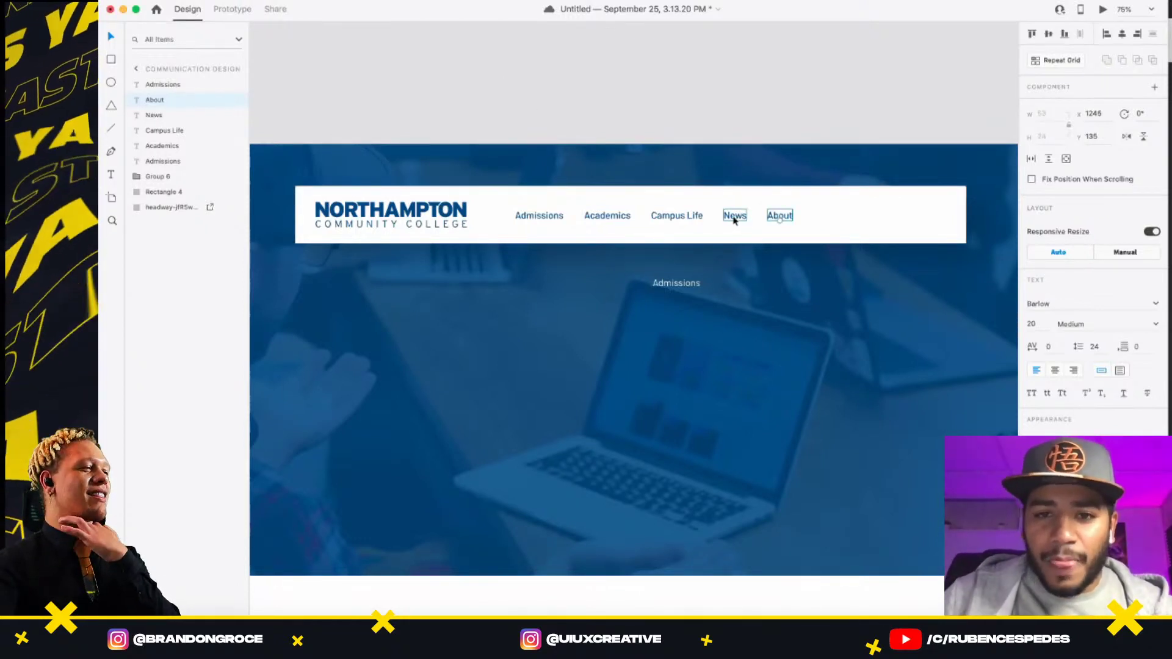
- Move the five menu items together to the right within the white bar, so that Admissions starts at X 942
{"action": "left_click", "coordinate": [735, 217], "text": "shift"}
{"action": "left_click", "coordinate": [677, 217], "text": "shift"}
{"action": "left_click", "coordinate": [610, 217], "text": "shift"}
{"action": "left_click", "coordinate": [554, 218], "text": "shift"}
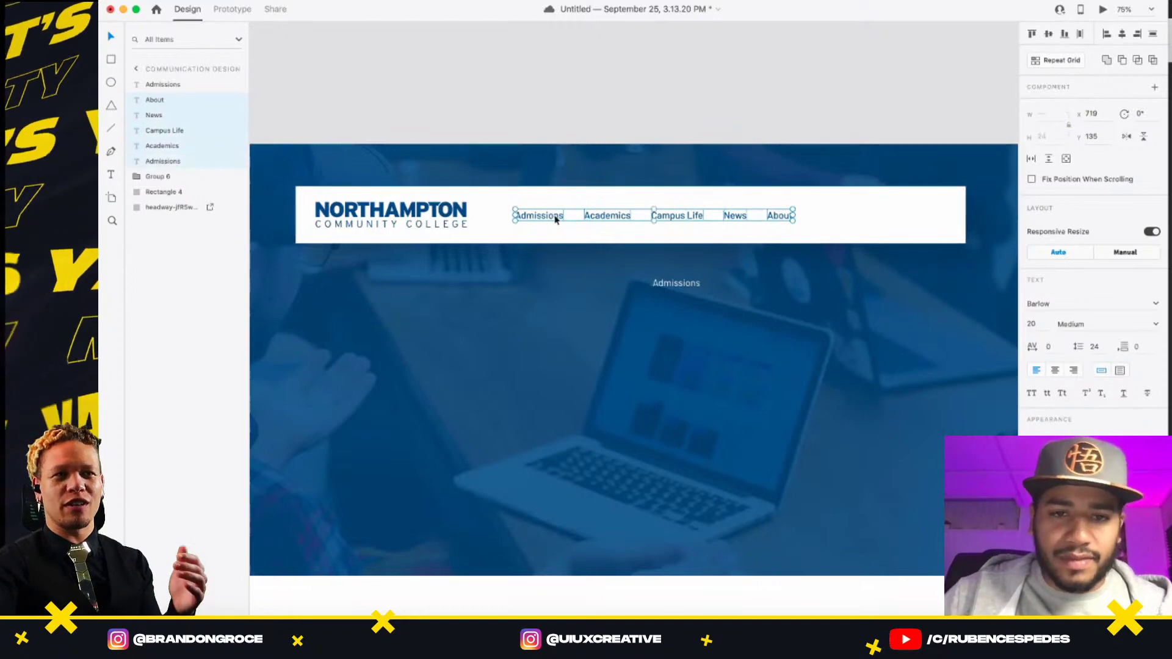
{"action": "left_click_drag", "start_coordinate": [556, 220], "coordinate": [658, 222]}
- Delete the leftover white Admissions text on the hero photo below the navigation bar
{"action": "left_click", "coordinate": [676, 282]}
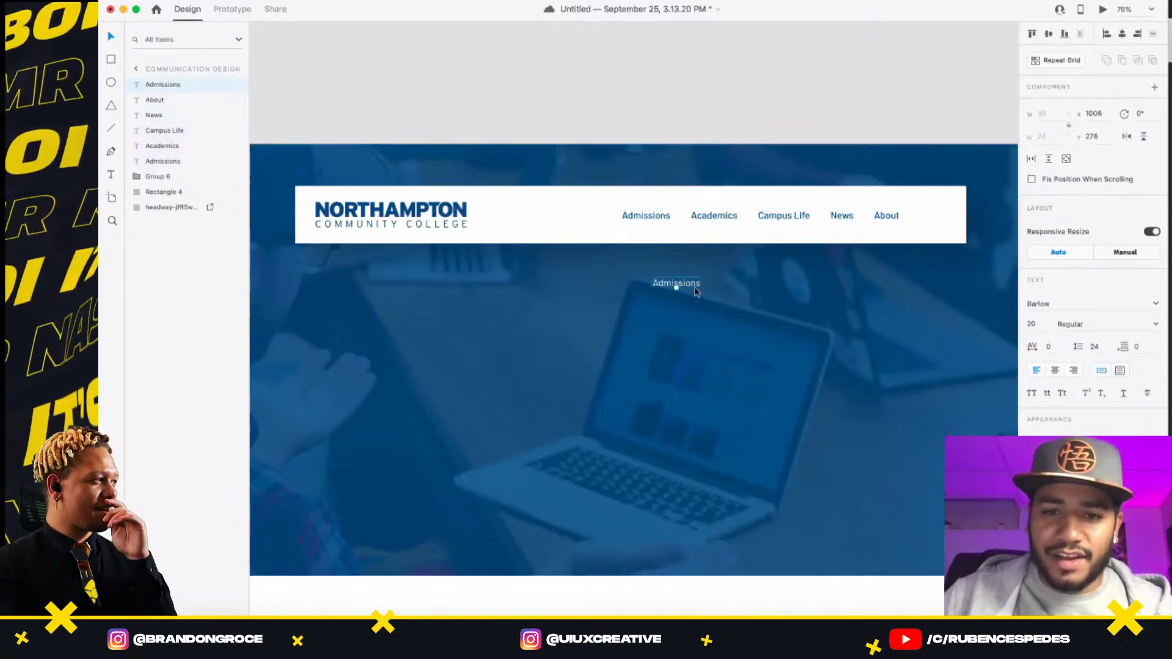
{"action": "key", "text": "Delete"}
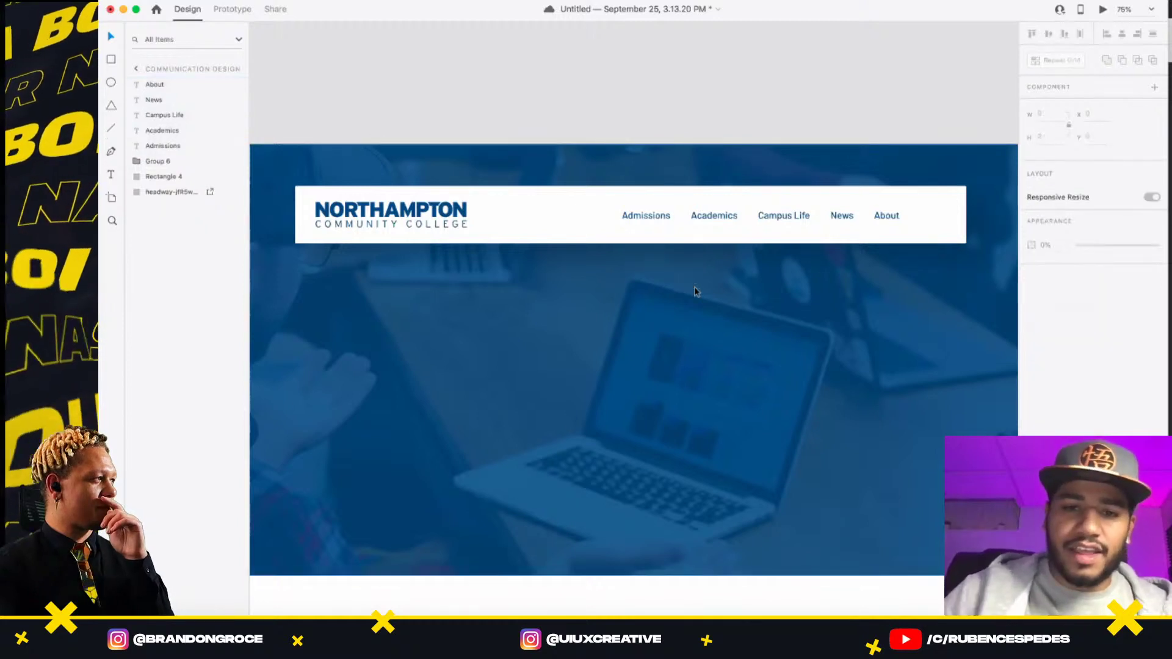
{"action": "left_click", "coordinate": [573, 104]}
{"action": "left_click_drag", "start_coordinate": [702, 299], "coordinate": [678, 230]}
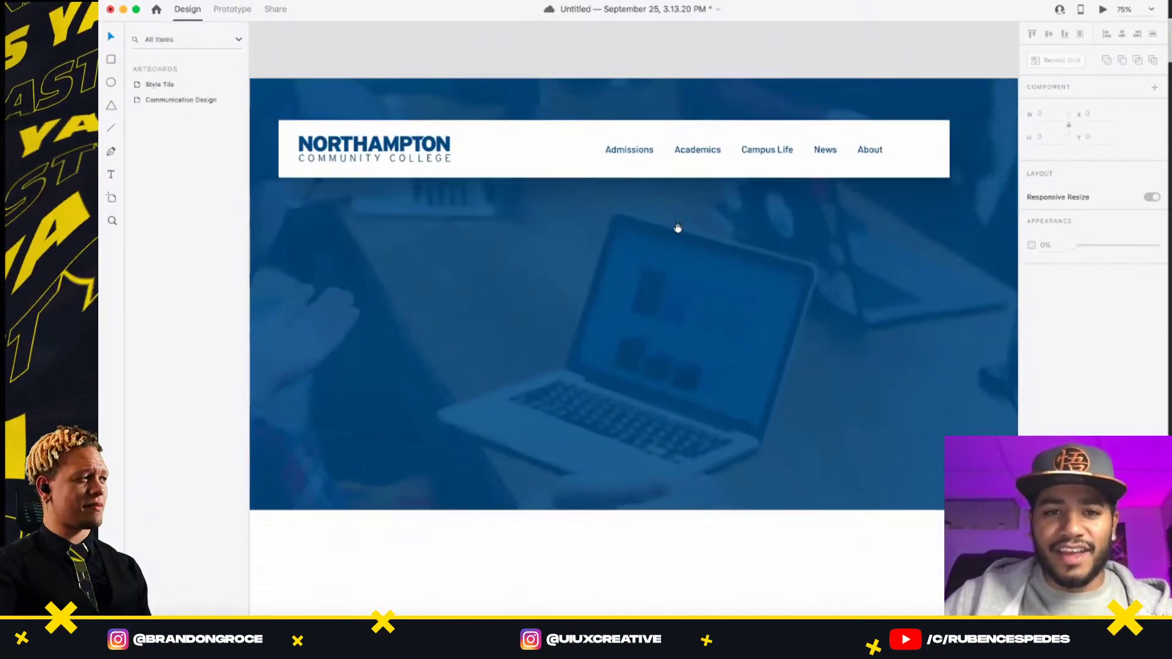
{"action": "left_click_drag", "start_coordinate": [621, 302], "coordinate": [689, 280]}
{"action": "left_click_drag", "start_coordinate": [722, 335], "coordinate": [697, 337]}
- Move the About, News, Campus Life, Academics and Admissions text layers into Group 6 with the logo and bar
{"action": "left_click", "coordinate": [548, 184]}
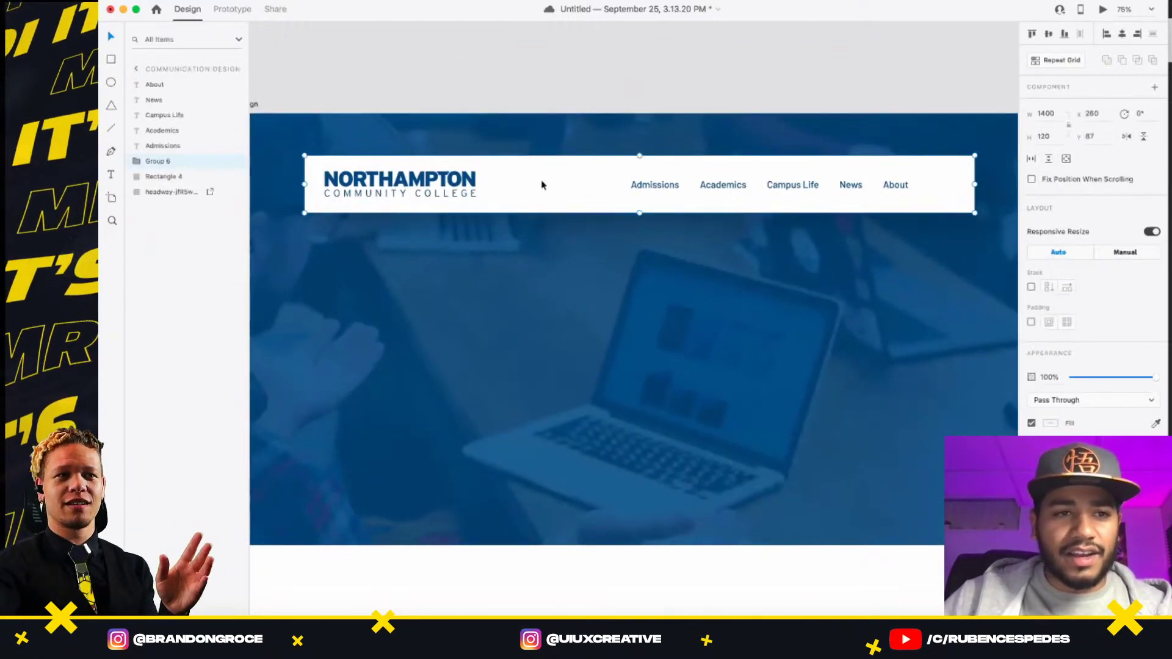
{"action": "left_click", "coordinate": [160, 146]}
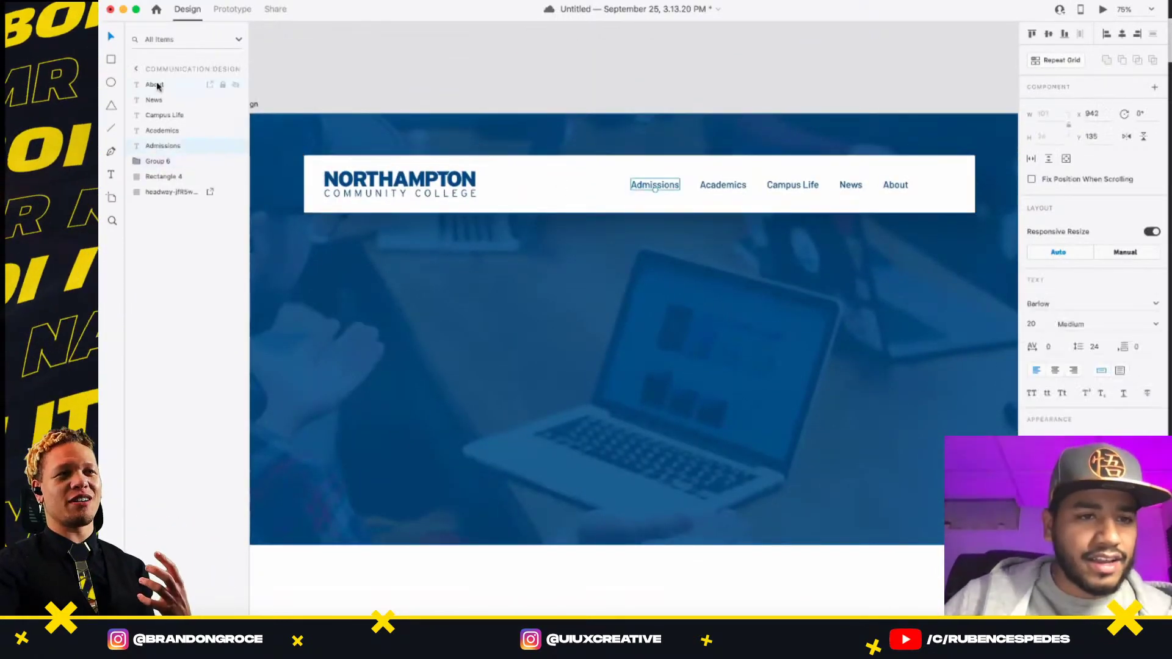
{"action": "left_click", "coordinate": [158, 162]}
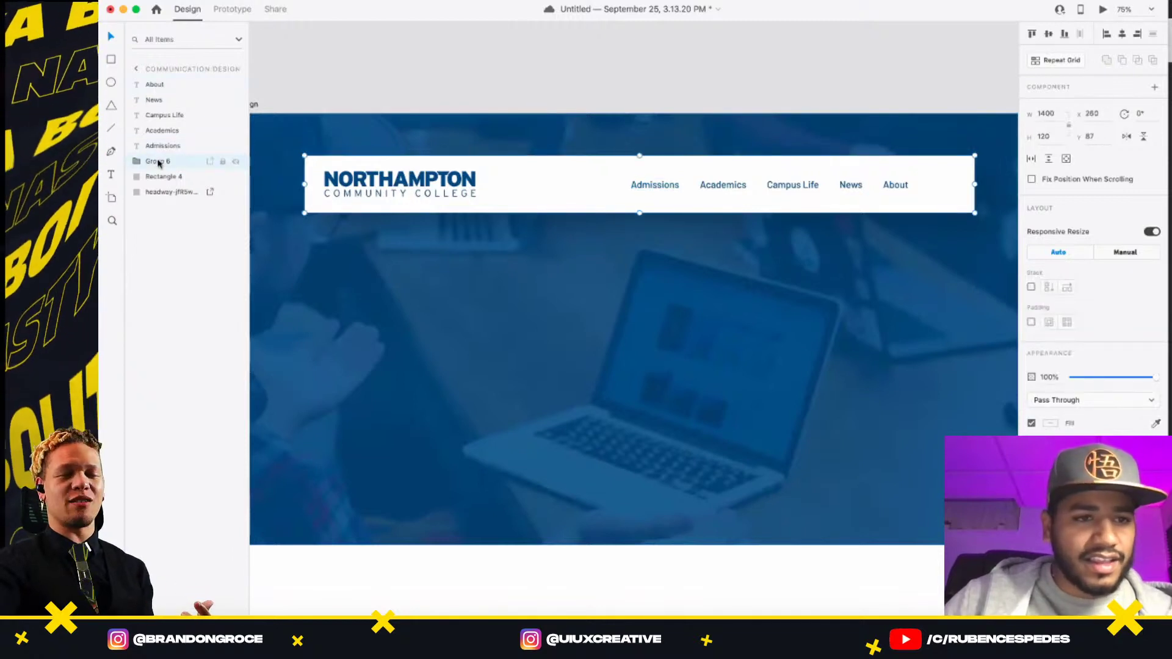
{"action": "left_click", "coordinate": [138, 162]}
{"action": "left_click", "coordinate": [158, 146]}
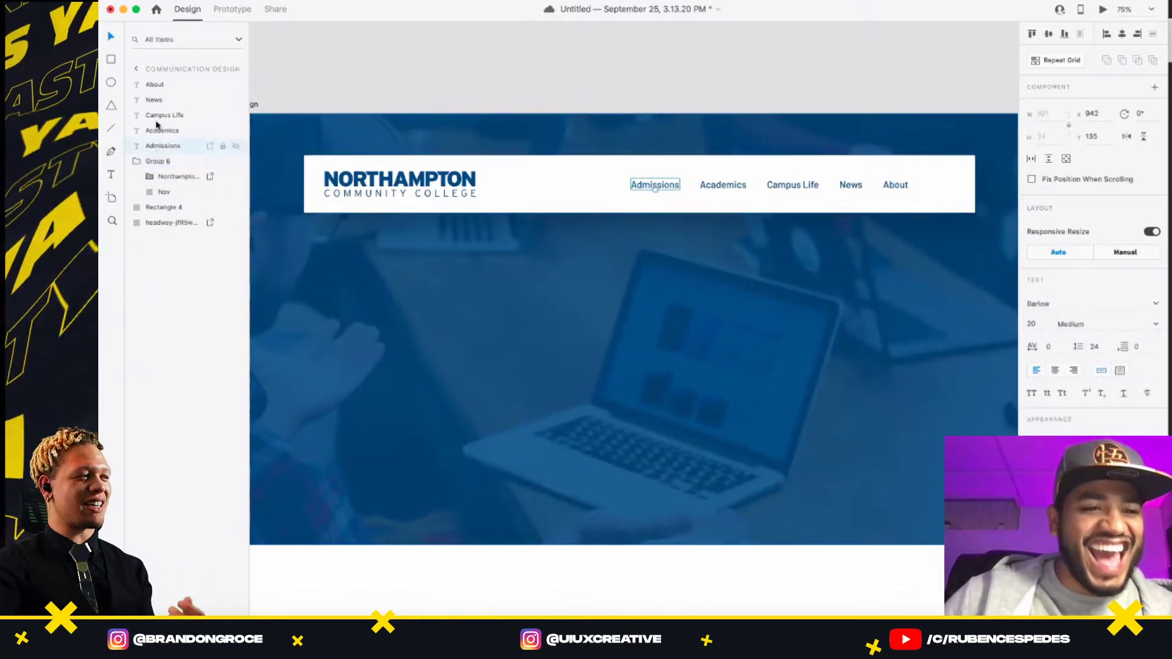
{"action": "left_click", "coordinate": [152, 86], "text": "shift"}
{"action": "left_click_drag", "start_coordinate": [162, 147], "coordinate": [160, 162]}
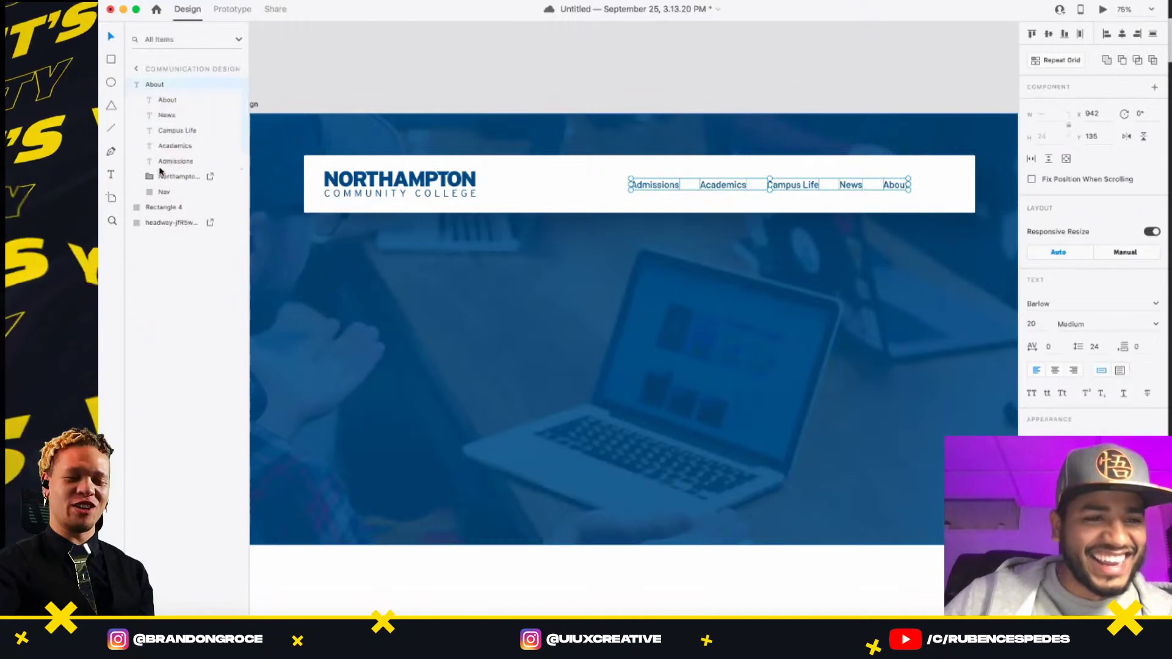
{"action": "left_click", "coordinate": [131, 89]}
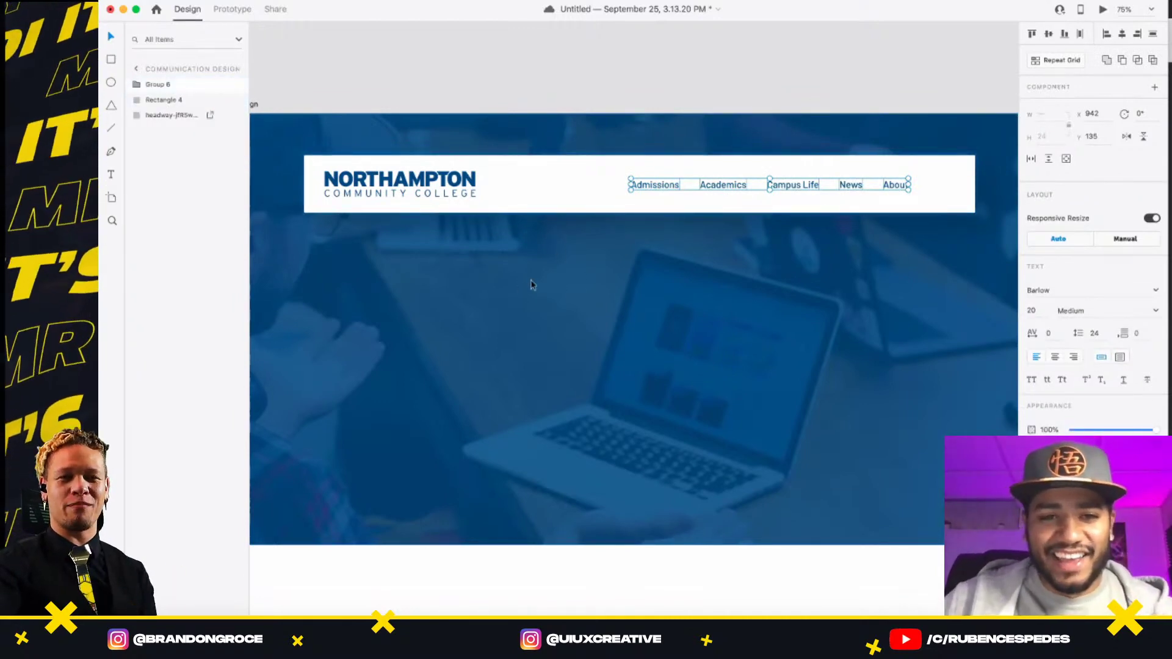
- Rename the Group 6 layer as Nav
{"action": "left_click", "coordinate": [171, 85]}
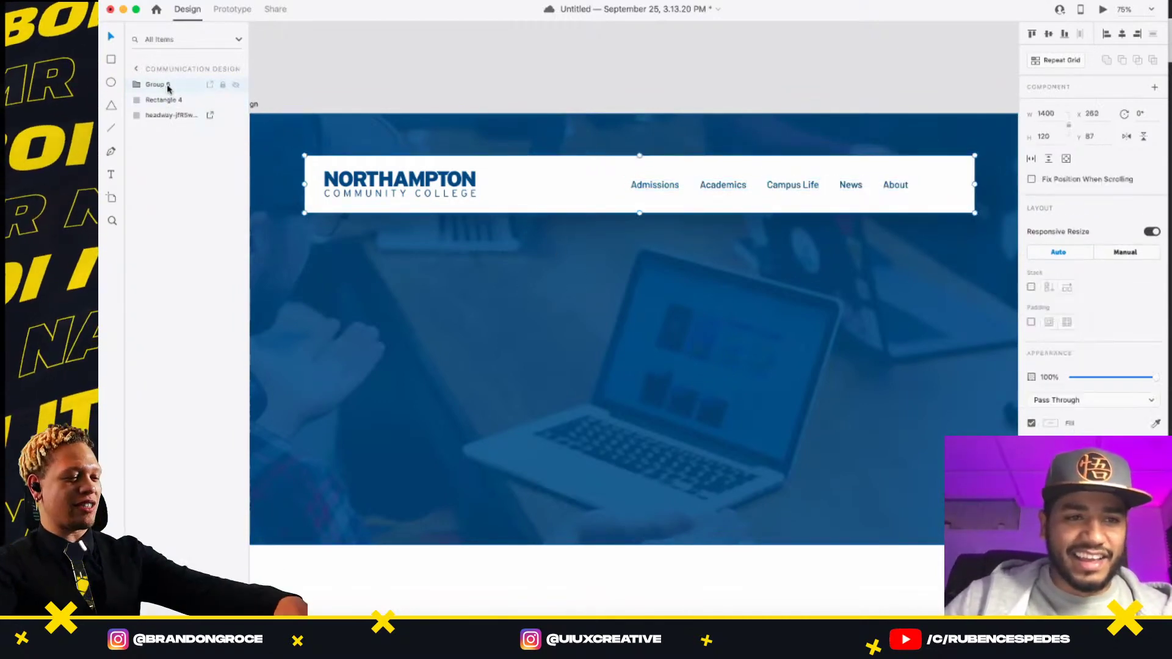
{"action": "double_click", "coordinate": [162, 84]}
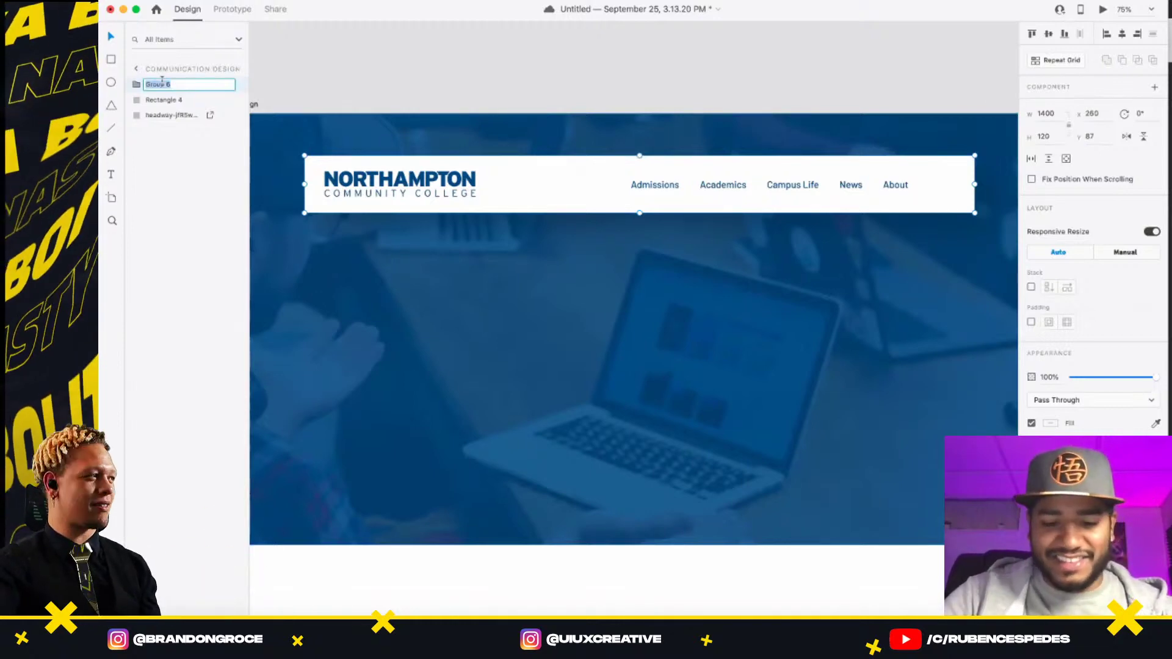
{"action": "type", "text": "N"}
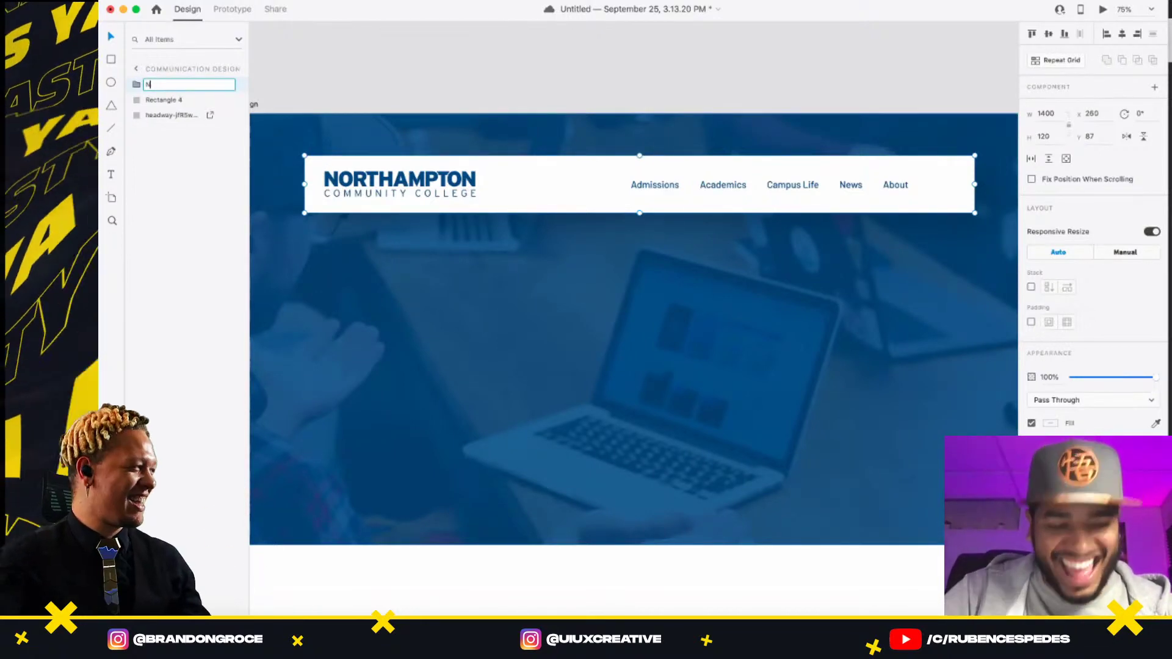
{"action": "type", "text": "Aav"}
{"action": "key", "text": "Return"}
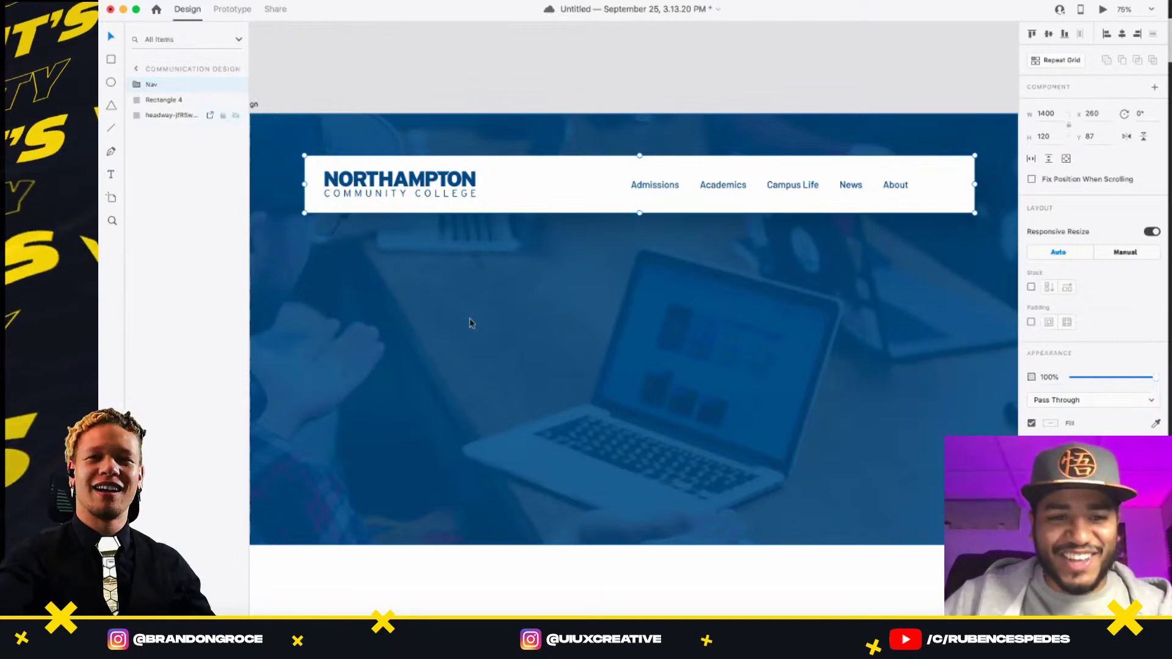
- Add a vertical guide to the Communication Design artboard at the left edge of the white navigation bar
{"action": "left_click_drag", "start_coordinate": [649, 290], "coordinate": [719, 309]}
{"action": "left_click_drag", "start_coordinate": [489, 354], "coordinate": [558, 366]}
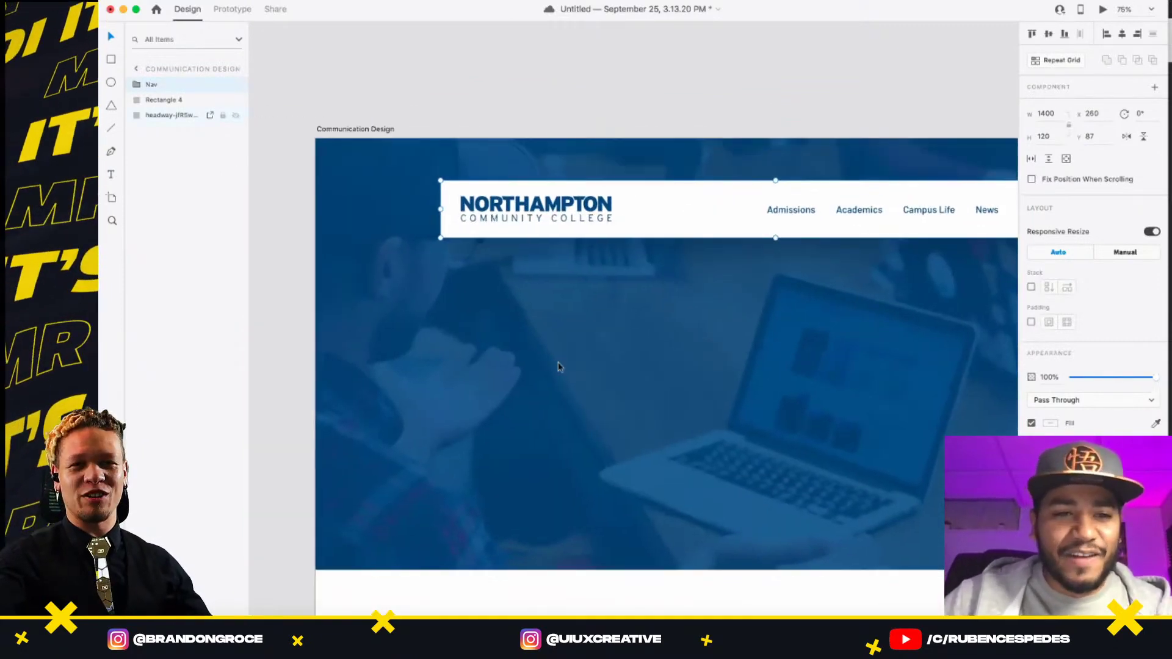
{"action": "left_click_drag", "start_coordinate": [308, 204], "coordinate": [439, 216]}
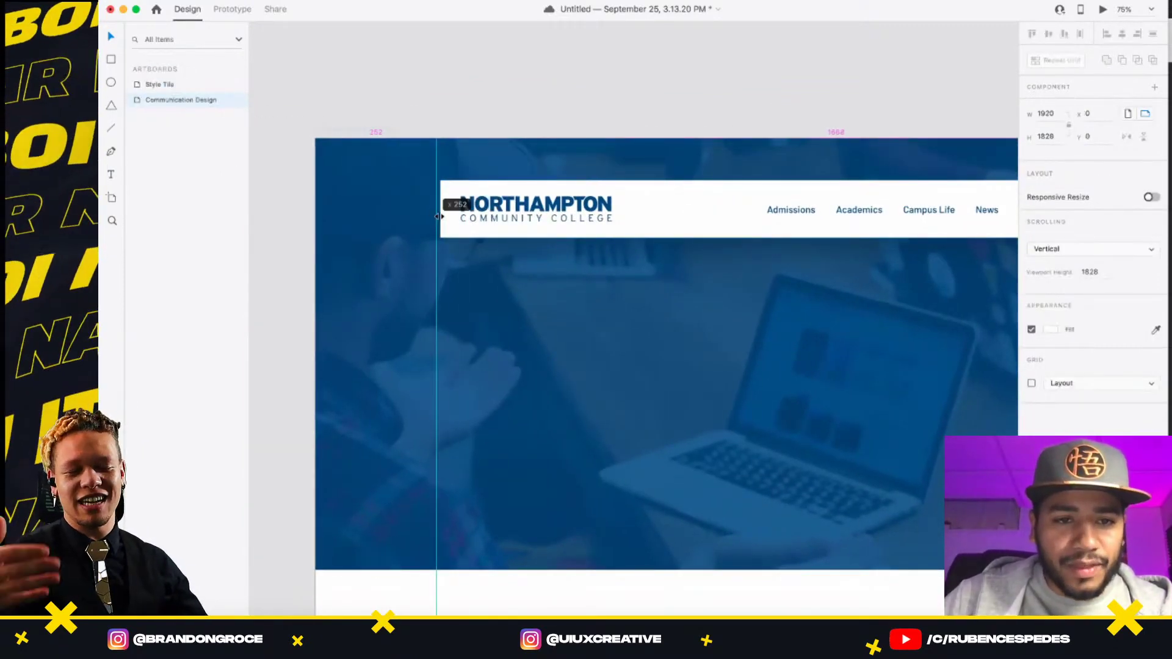
{"action": "left_click", "coordinate": [635, 232]}
- Add a second vertical guide at X 1660 along the right edge of the navigation bar
{"action": "scroll", "coordinate": [612, 343], "scroll_direction": "right", "scroll_amount": 5}
{"action": "scroll", "coordinate": [612, 343], "scroll_direction": "up", "scroll_amount": 2}
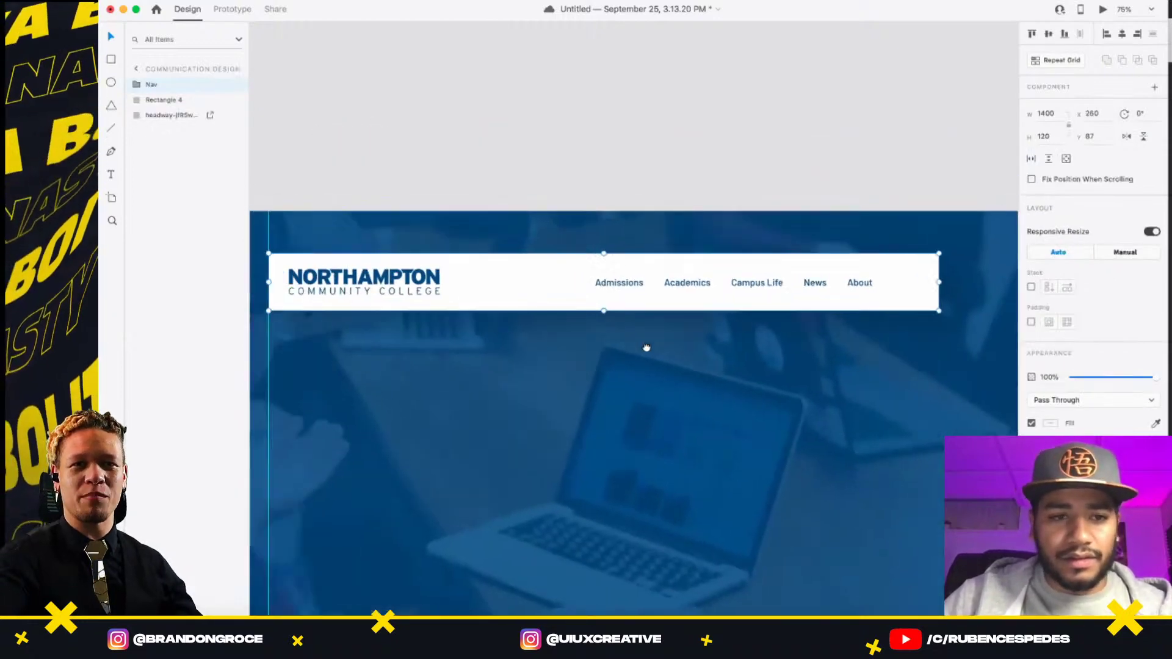
{"action": "scroll", "coordinate": [646, 348], "scroll_direction": "left", "scroll_amount": 2}
{"action": "scroll", "coordinate": [617, 309], "scroll_direction": "down", "scroll_amount": 3}
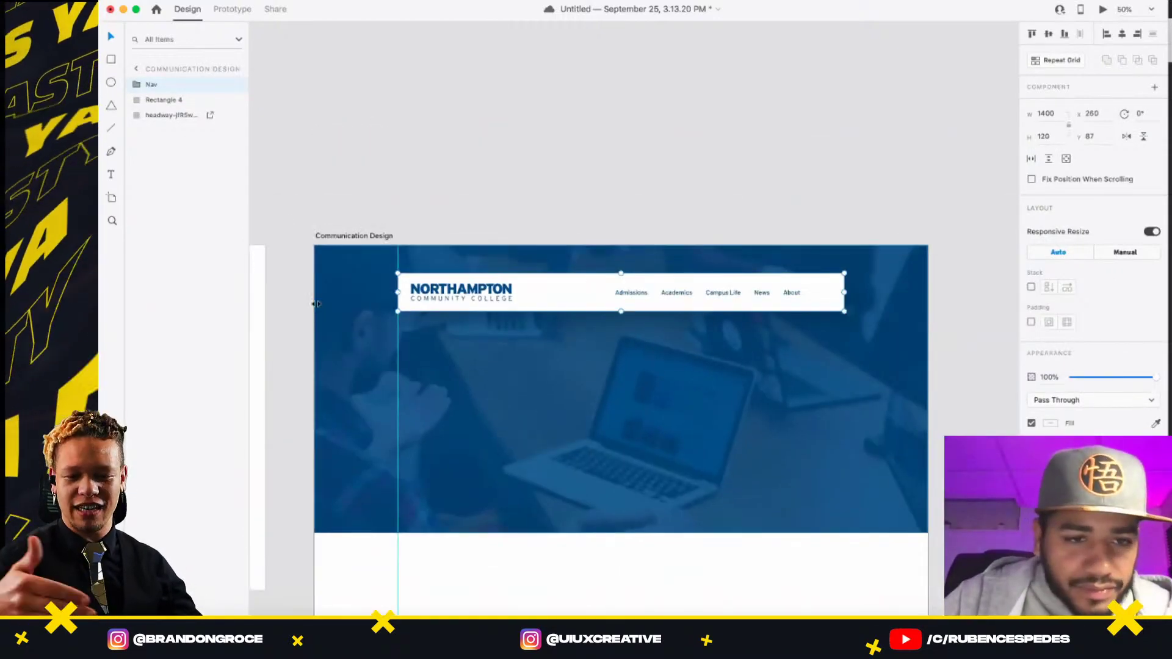
{"action": "left_click_drag", "start_coordinate": [316, 304], "coordinate": [843, 349]}
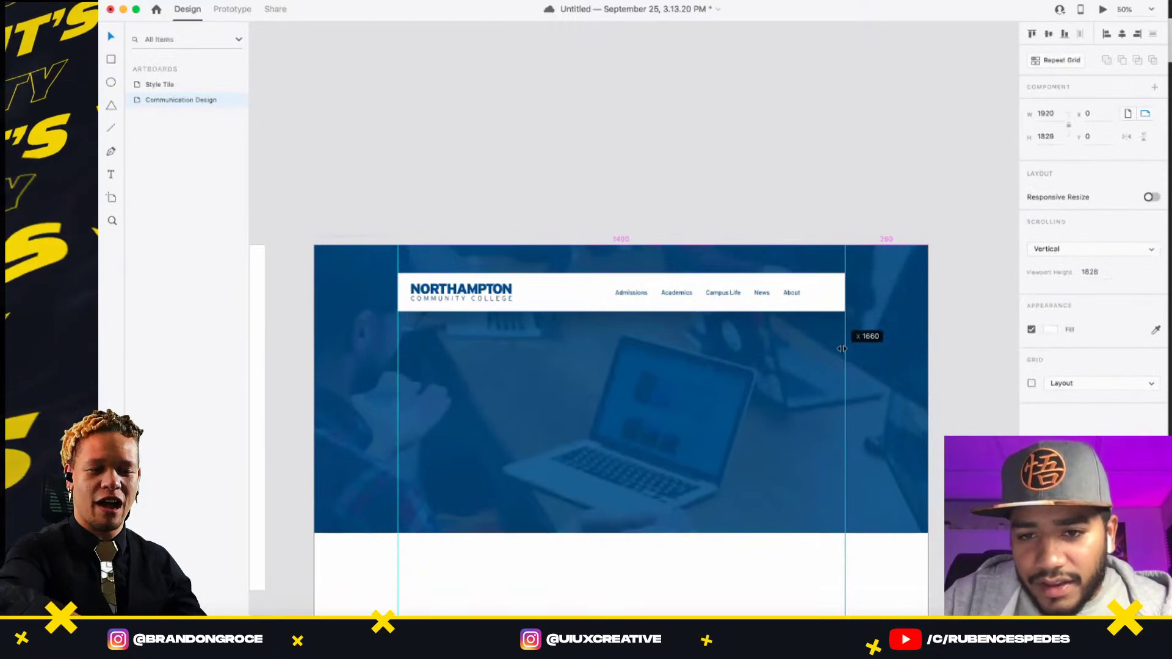
{"action": "left_click", "coordinate": [812, 296]}
{"action": "left_click", "coordinate": [643, 191]}
{"action": "scroll", "coordinate": [701, 290], "scroll_direction": "down", "scroll_amount": 4}
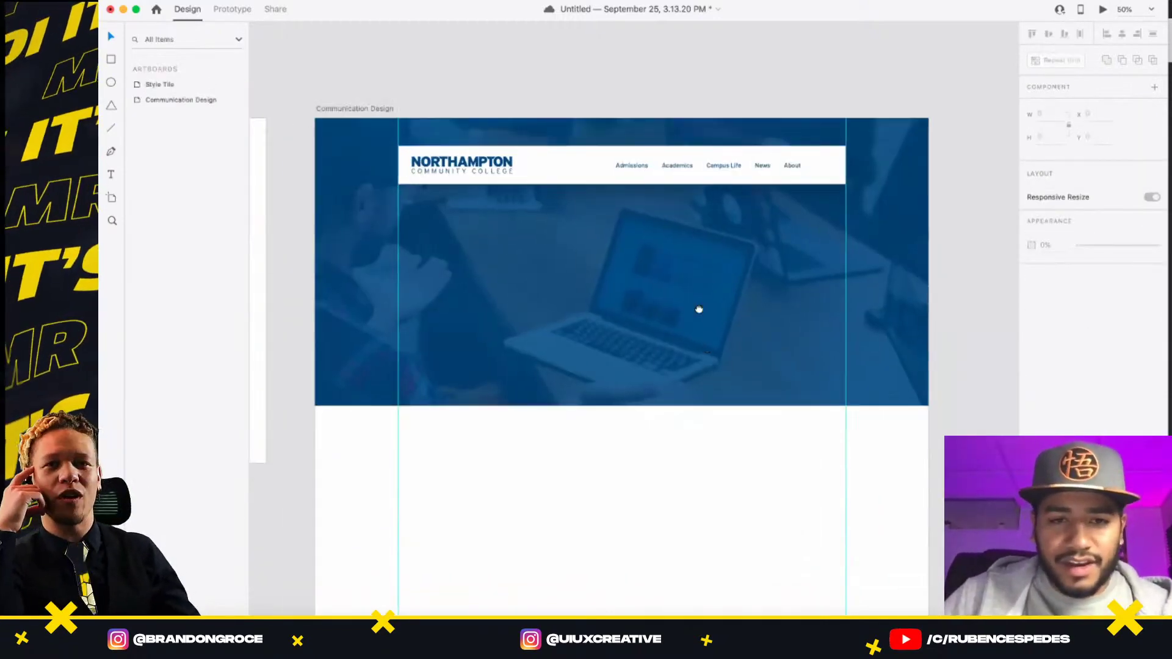
{"action": "scroll", "coordinate": [699, 309], "scroll_direction": "right", "scroll_amount": 2}
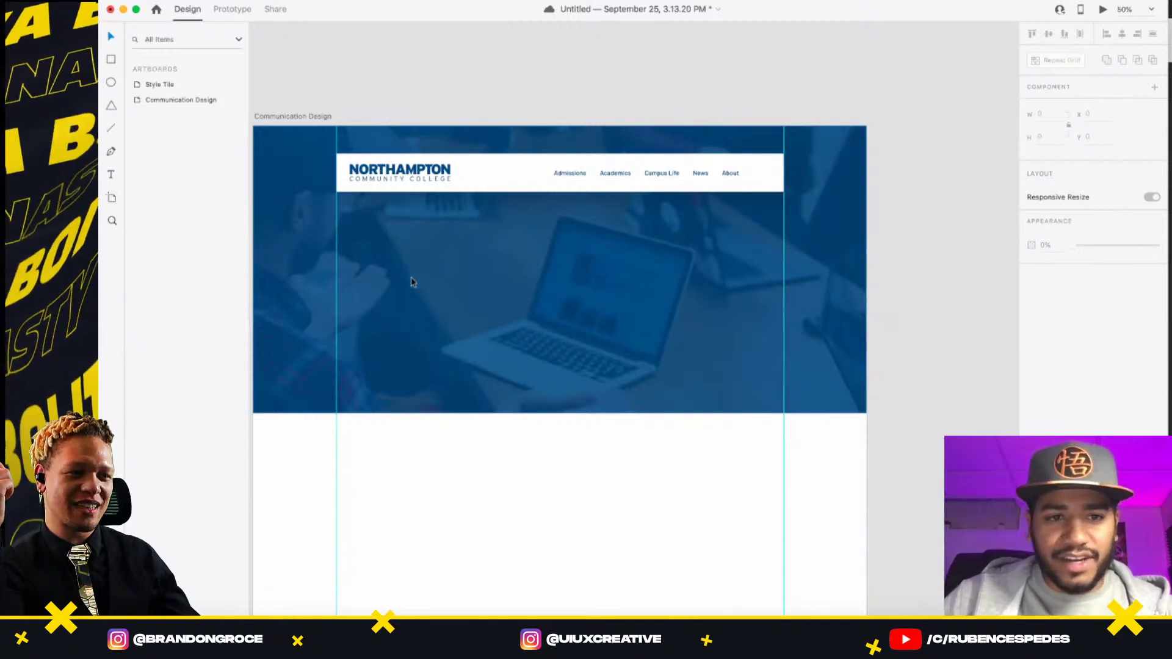
- Add the text "Communication" over the hero photo below the navigation bar and colour it white
{"action": "key", "text": "t"}
{"action": "left_click", "coordinate": [388, 255]}
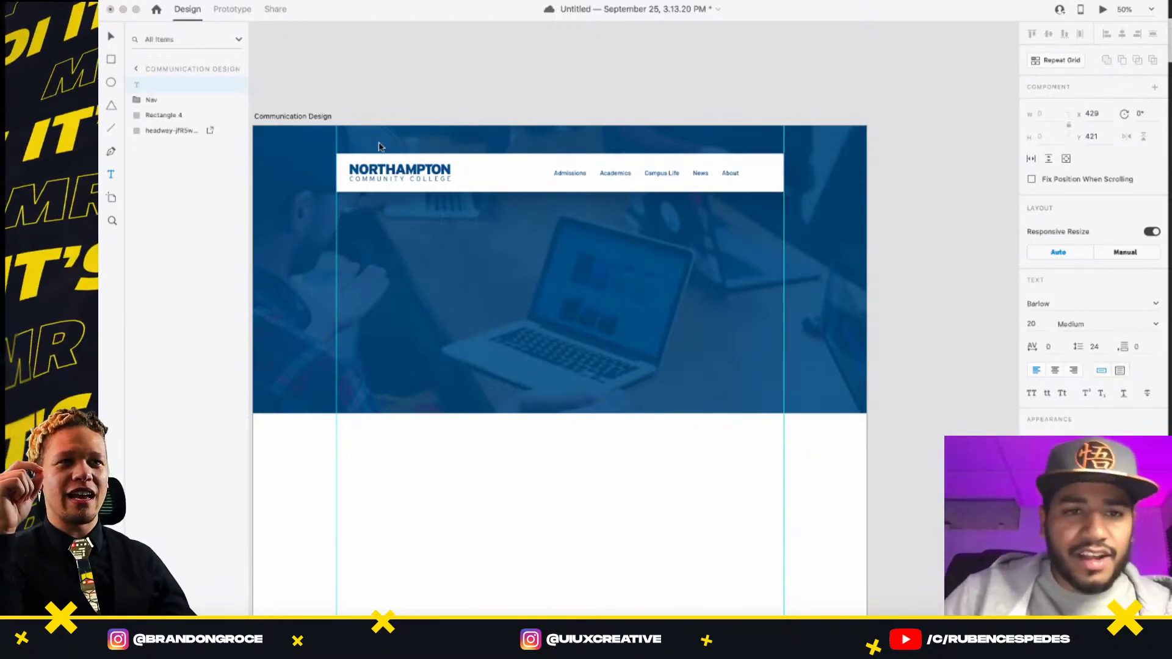
{"action": "type", "text": "Communication"}
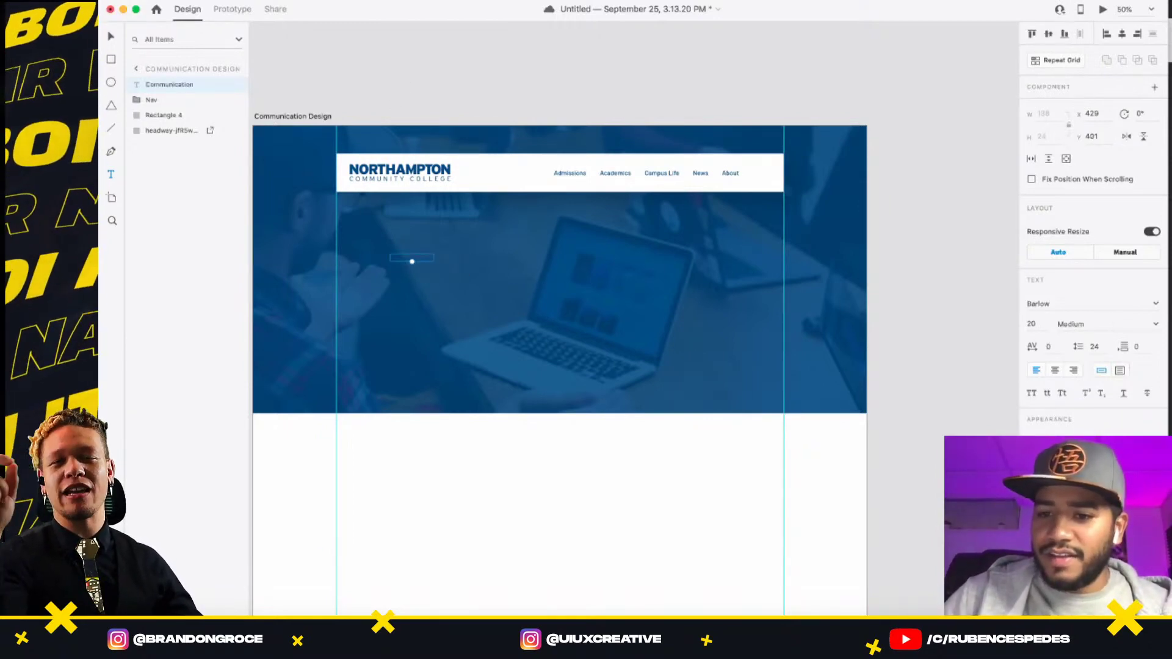
{"action": "left_click", "coordinate": [1038, 483]}
{"action": "left_click_drag", "start_coordinate": [903, 428], "coordinate": [851, 376]}
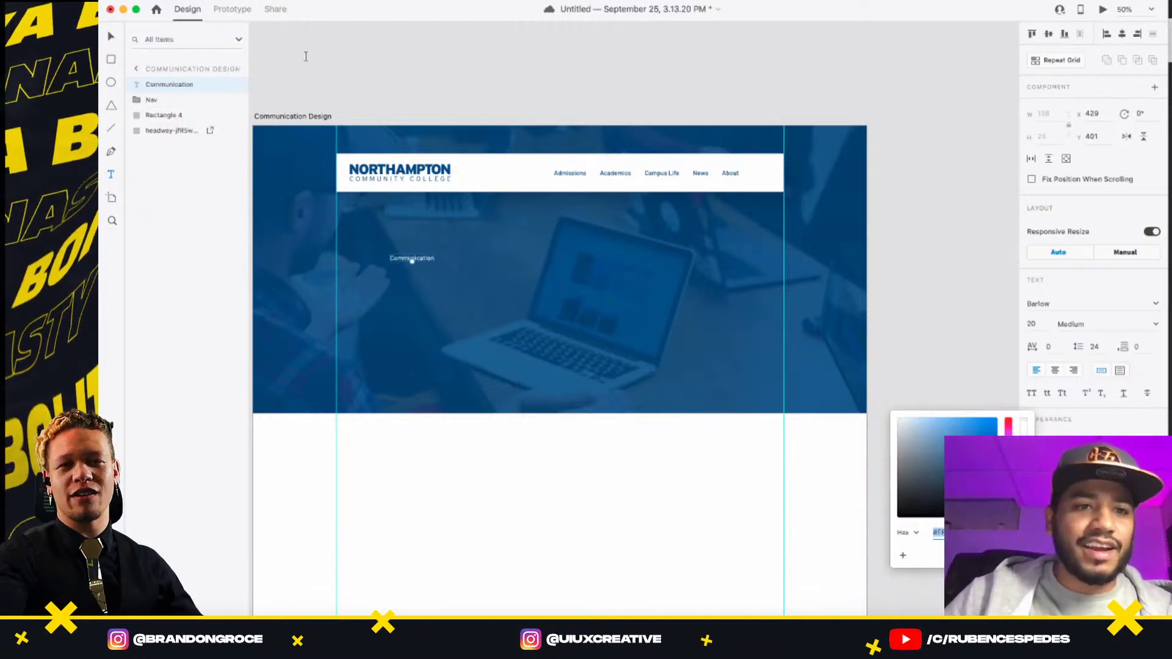
{"action": "left_click", "coordinate": [306, 57]}
{"action": "left_click", "coordinate": [111, 37]}
- Enlarge the Communication text to a font size of about 62 and place it near X 392, Y 386
{"action": "left_click", "coordinate": [409, 259]}
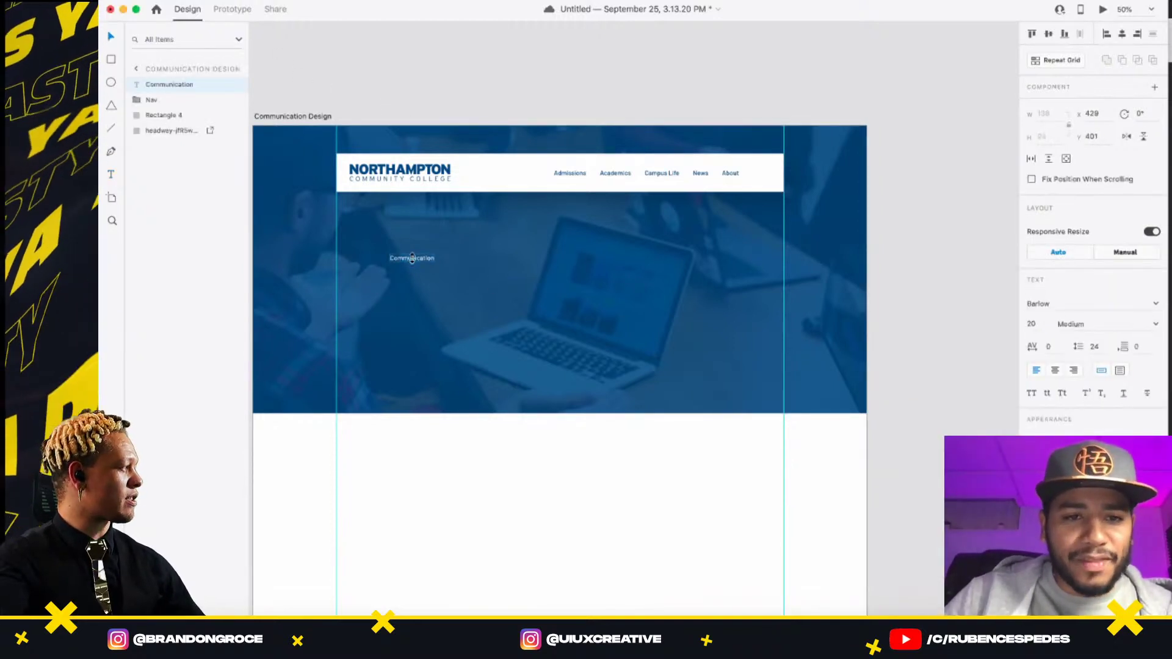
{"action": "key", "text": "super+z"}
{"action": "left_click_drag", "start_coordinate": [412, 258], "coordinate": [436, 272]}
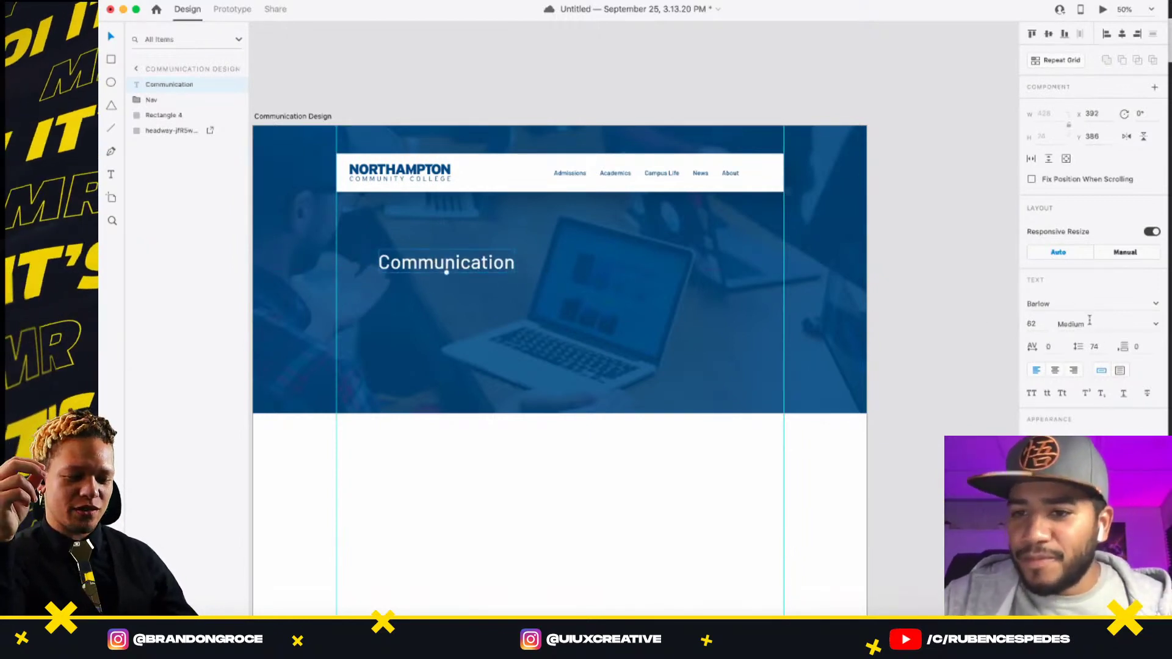
- Set the Communication heading's font weight to Black and its case to all uppercase
{"action": "left_click", "coordinate": [1156, 324]}
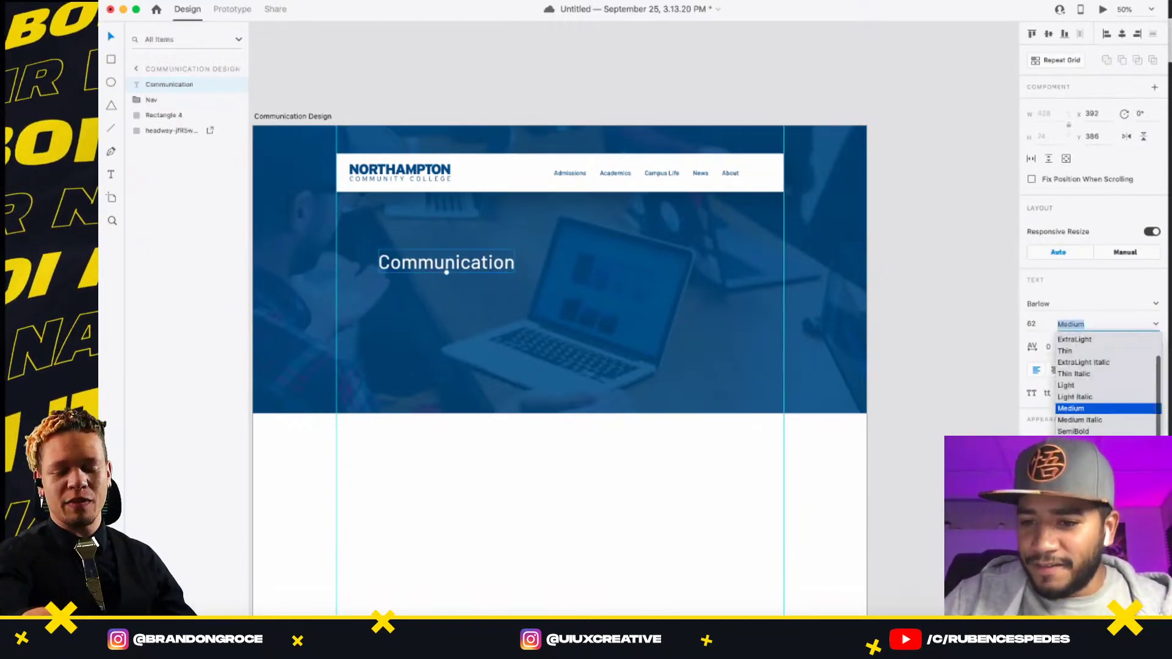
{"action": "type", "text": "Black"}
{"action": "key", "text": "Return"}
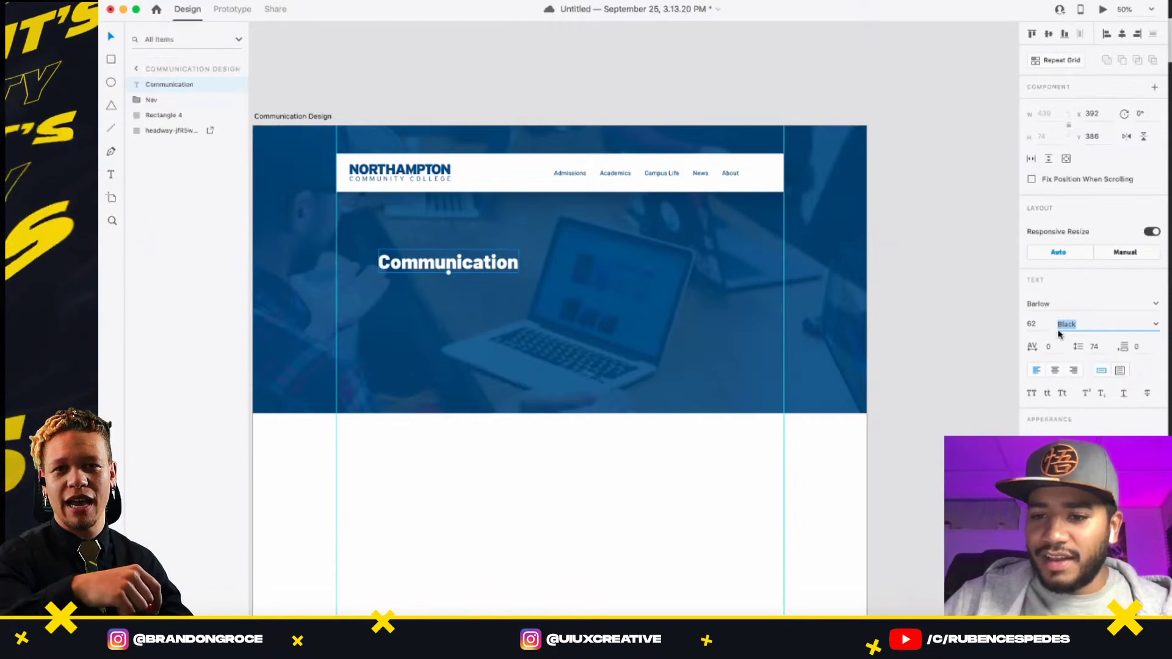
{"action": "left_click", "coordinate": [1031, 394]}
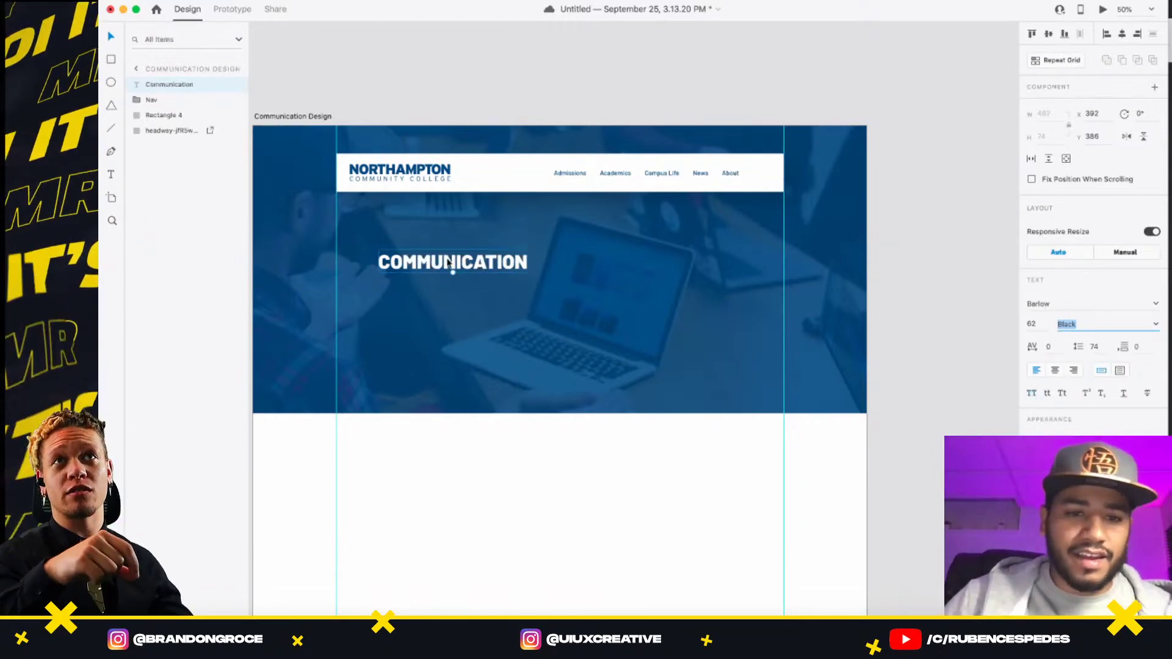
- Duplicate the Communication heading directly below itself as a letter "D" enlarged to a font size of about 204
{"action": "left_click_drag", "start_coordinate": [449, 264], "coordinate": [447, 286]}
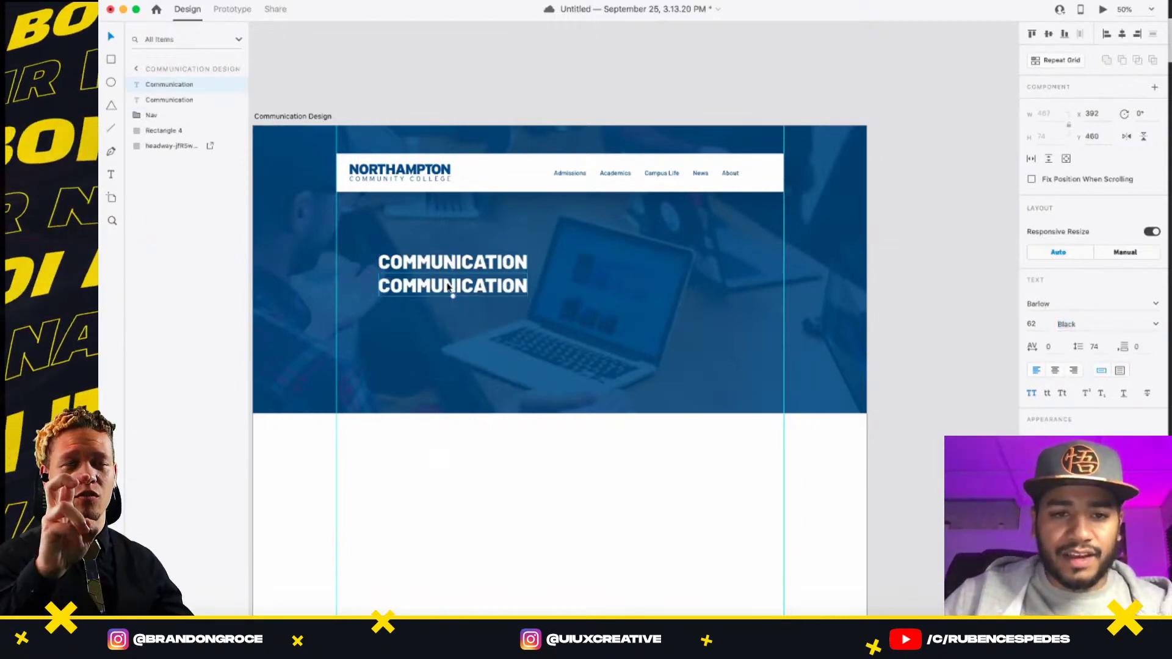
{"action": "double_click", "coordinate": [446, 282]}
{"action": "type", "text": "D"}
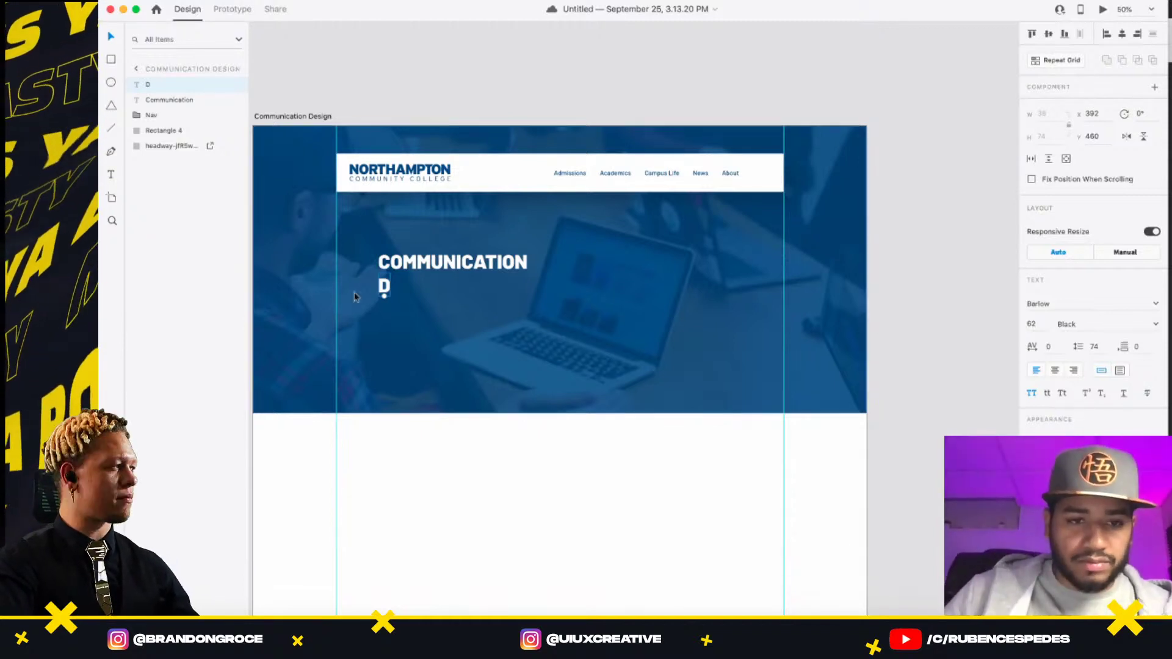
{"action": "left_click_drag", "start_coordinate": [384, 296], "coordinate": [406, 305]}
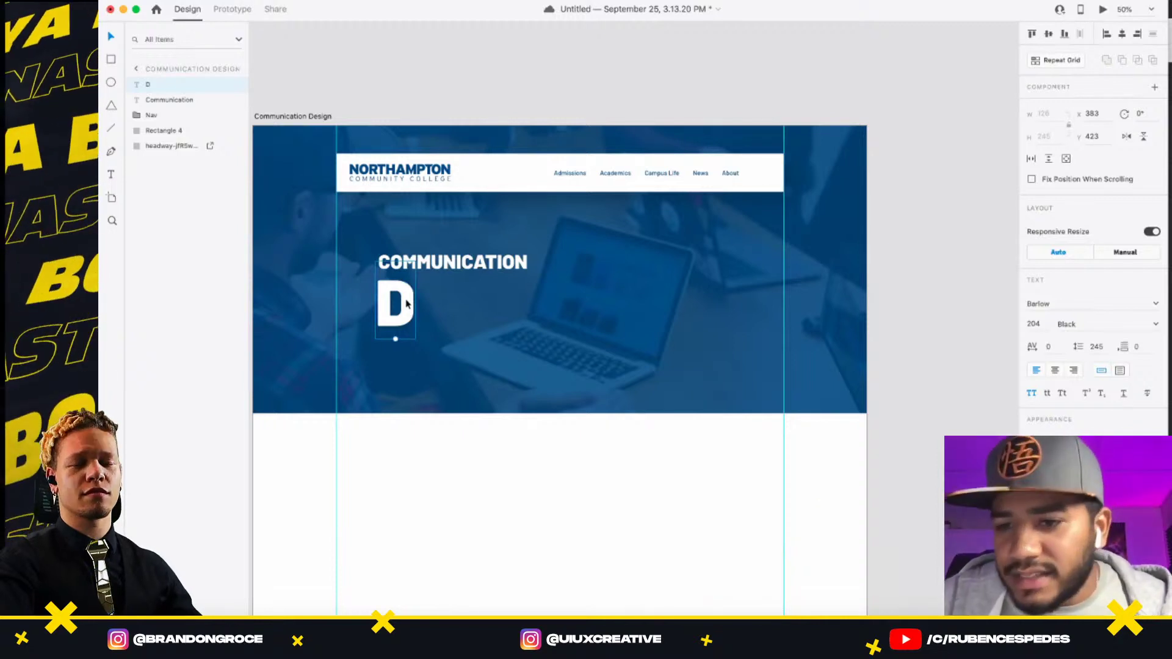
- Duplicate the large D successively to its right, changing the copies to E, S and I at X 509, 626 and 749
{"action": "left_click_drag", "start_coordinate": [406, 303], "coordinate": [448, 303]}
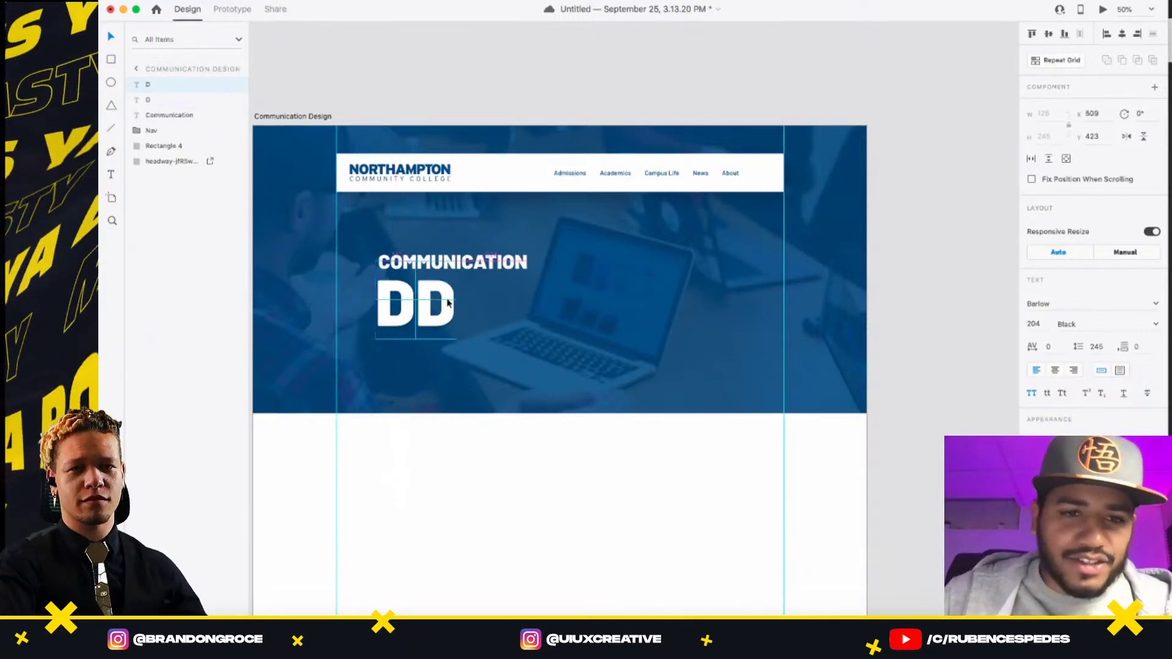
{"action": "double_click", "coordinate": [448, 301]}
{"action": "type", "text": "E"}
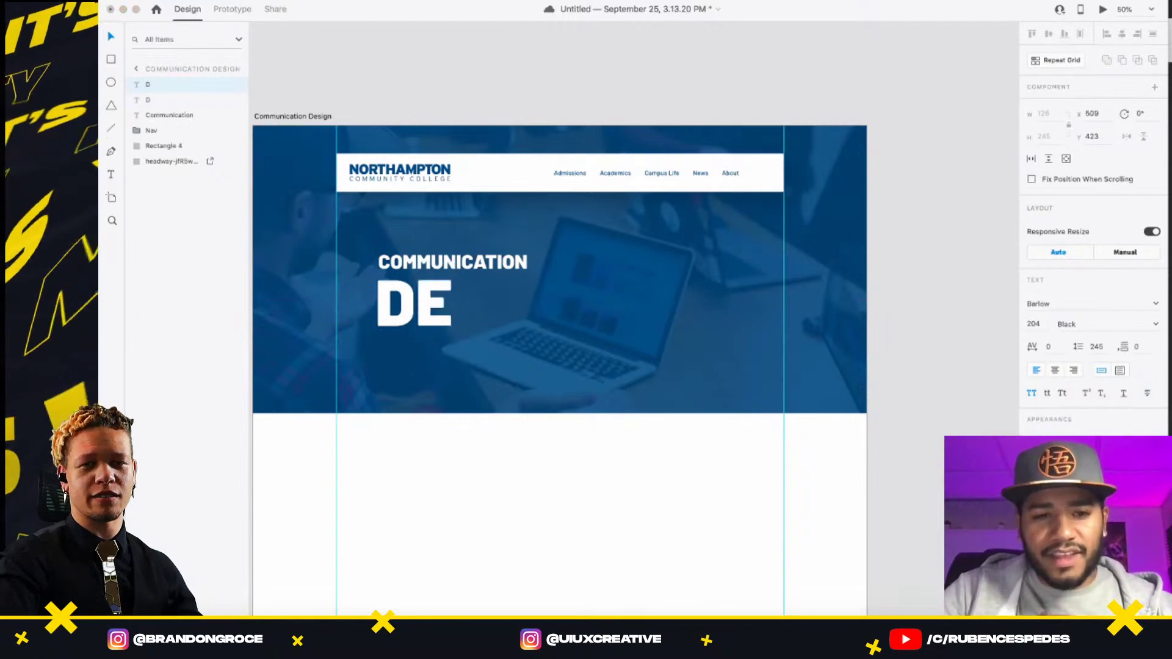
{"action": "key", "text": "Escape"}
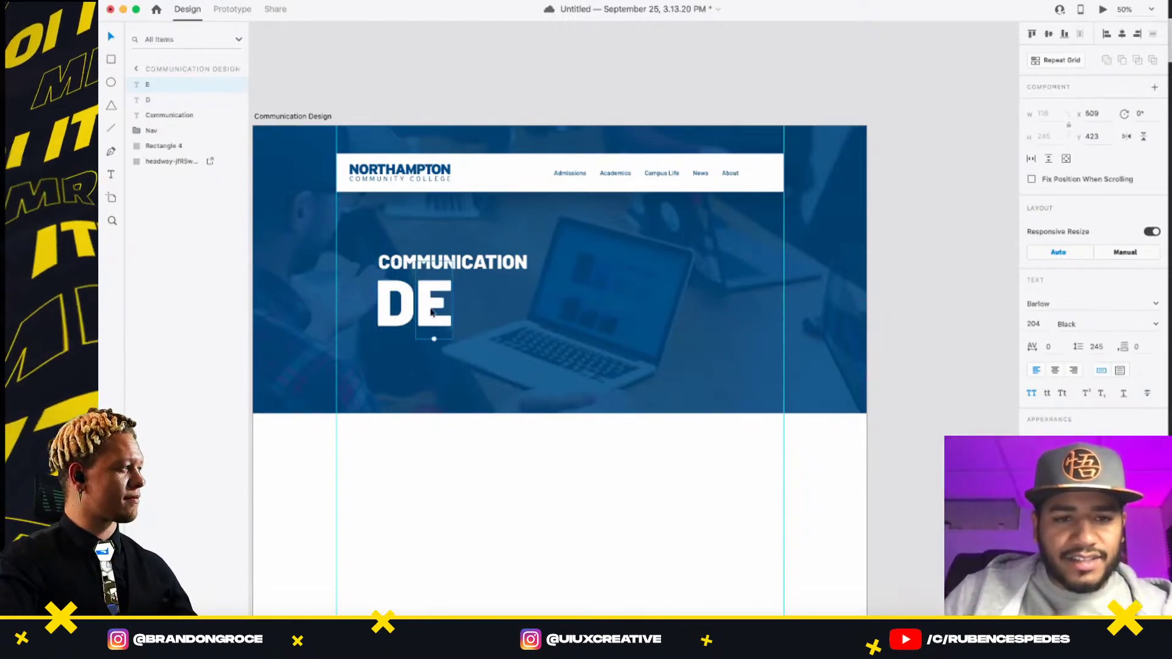
{"action": "left_click_drag", "start_coordinate": [427, 311], "coordinate": [465, 310]}
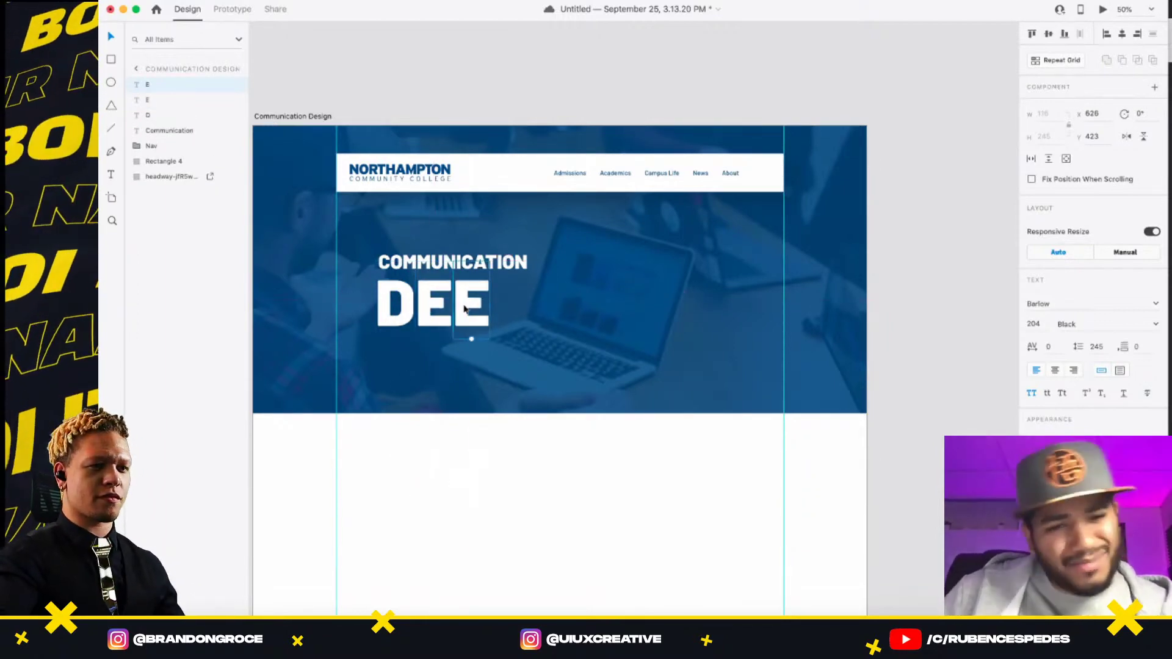
{"action": "double_click", "coordinate": [462, 306]}
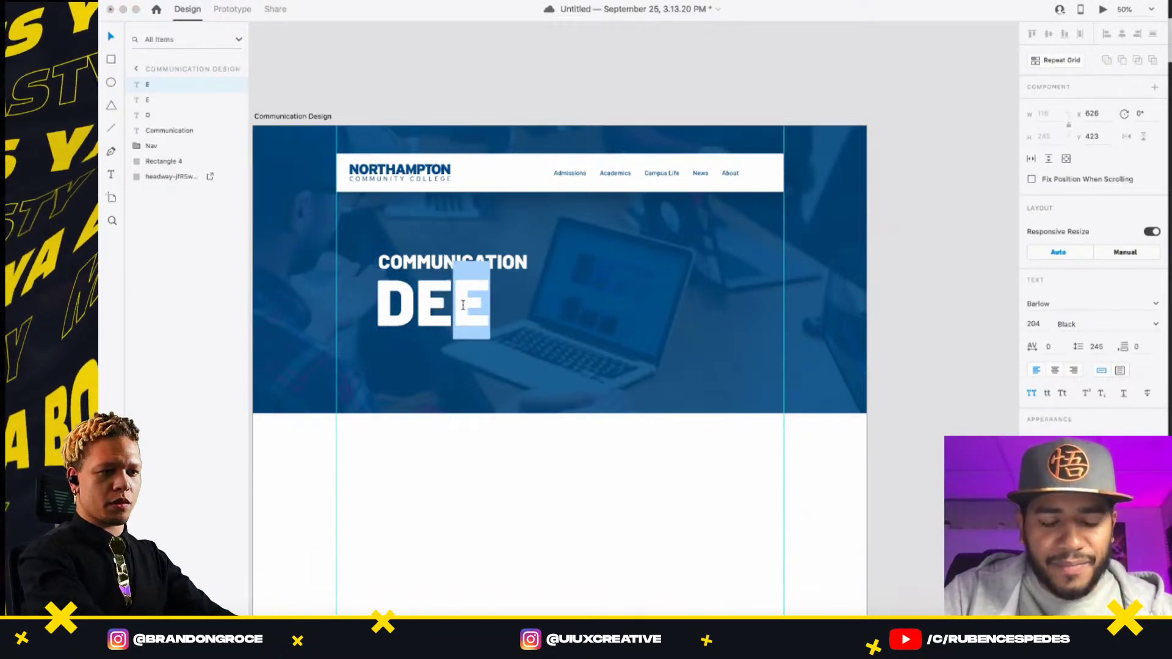
{"action": "type", "text": "S"}
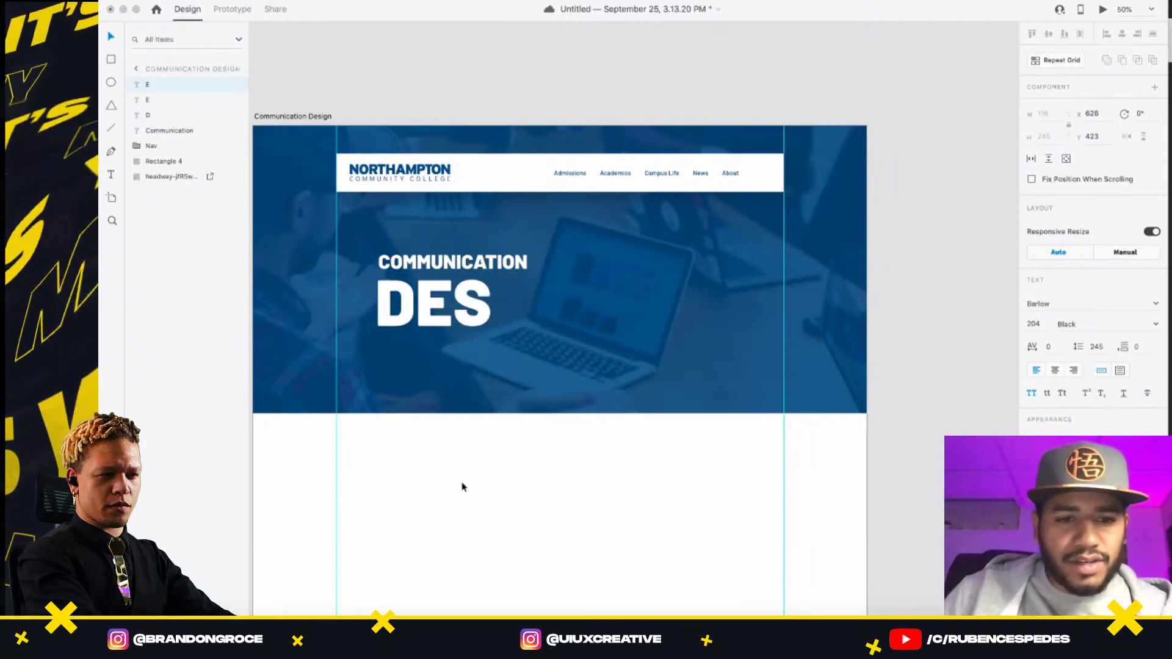
{"action": "left_click_drag", "start_coordinate": [471, 335], "coordinate": [520, 310]}
{"action": "double_click", "coordinate": [517, 307]}
{"action": "type", "text": "I"}
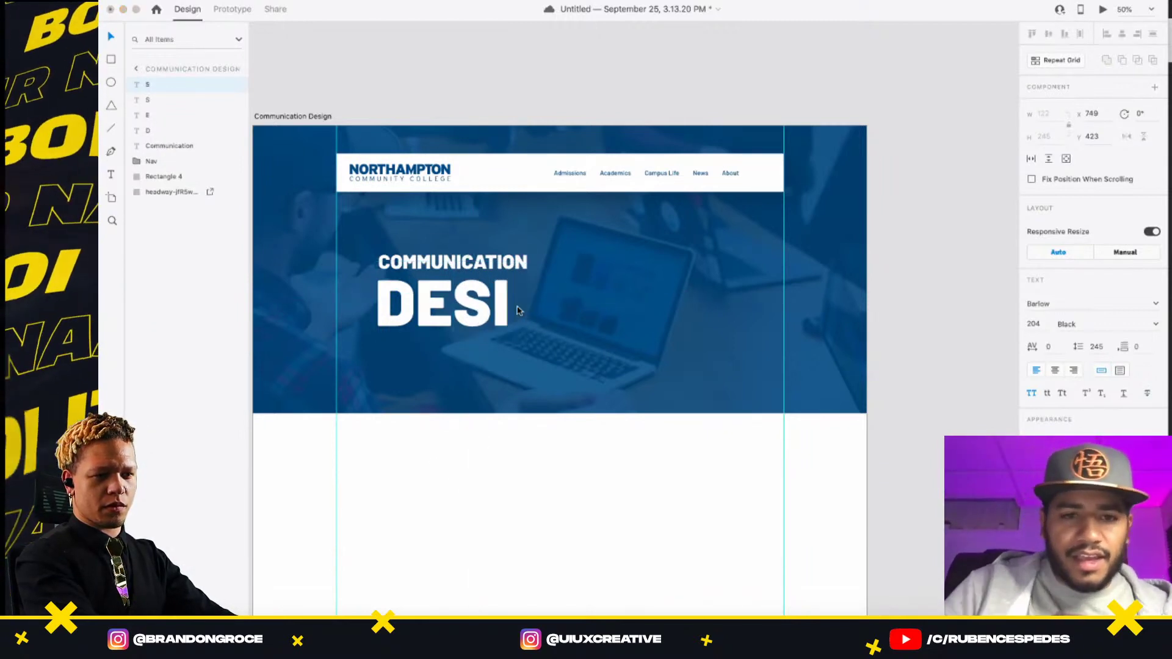
{"action": "key", "text": "Escape"}
- Duplicate the last letter twice more to the right, changing the copies to G at X 816 and N at X 940
{"action": "left_click_drag", "start_coordinate": [499, 335], "coordinate": [525, 315]}
{"action": "double_click", "coordinate": [522, 312]}
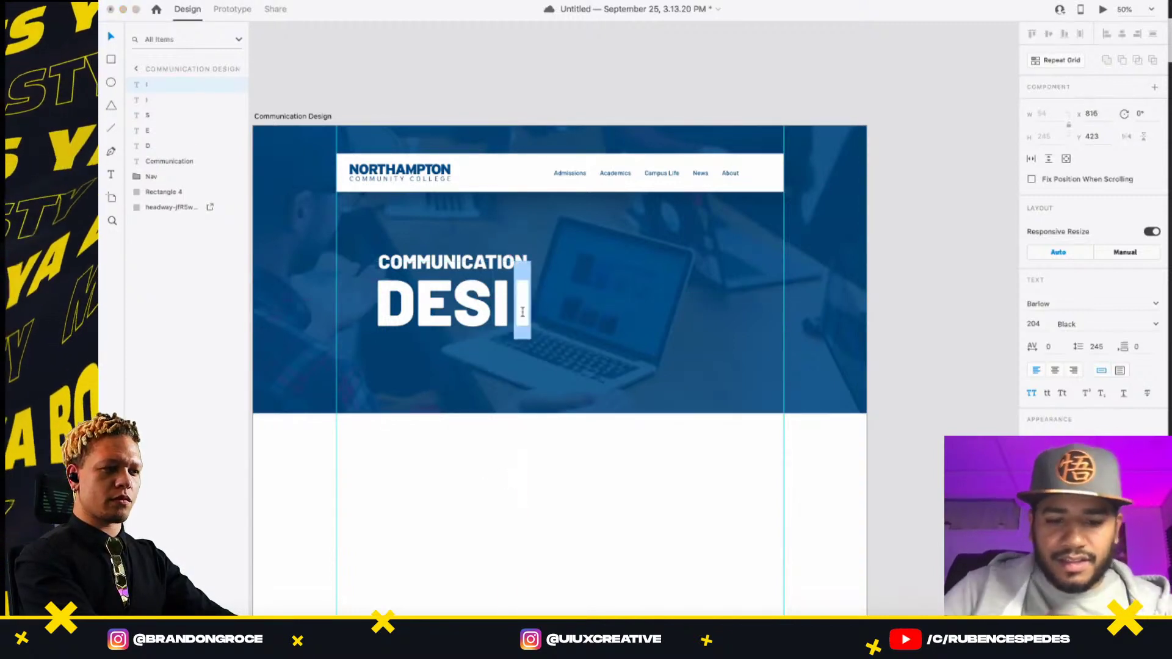
{"action": "type", "text": "G"}
{"action": "key", "text": "Escape"}
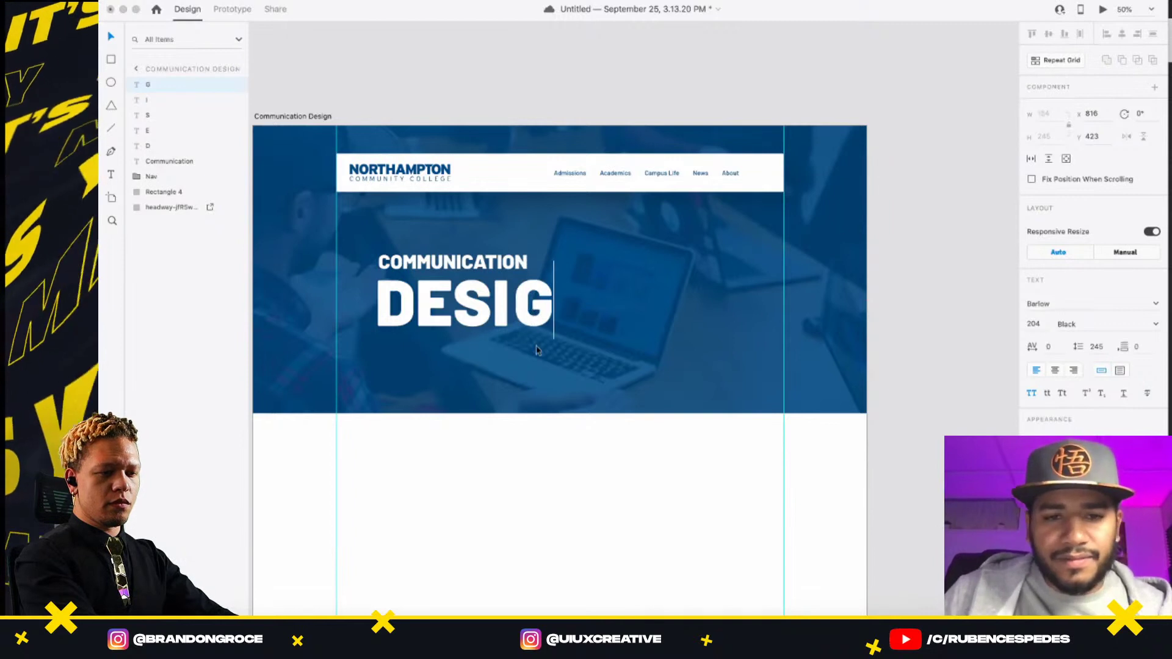
{"action": "left_click_drag", "start_coordinate": [534, 318], "coordinate": [573, 324]}
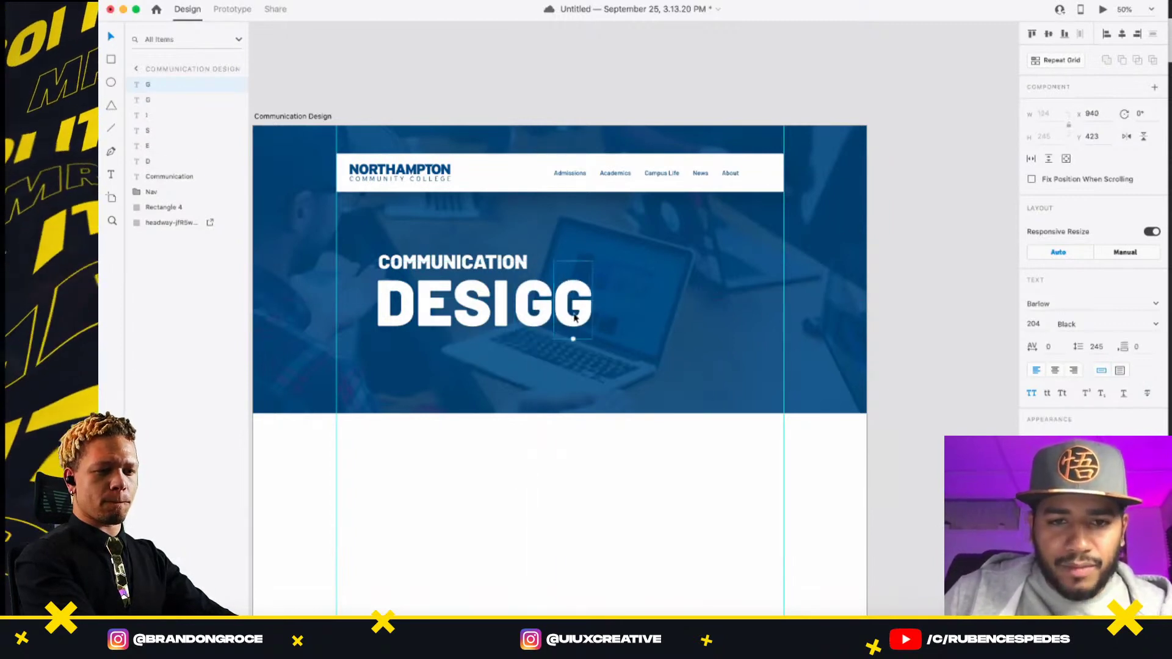
{"action": "double_click", "coordinate": [574, 313]}
{"action": "type", "text": "N"}
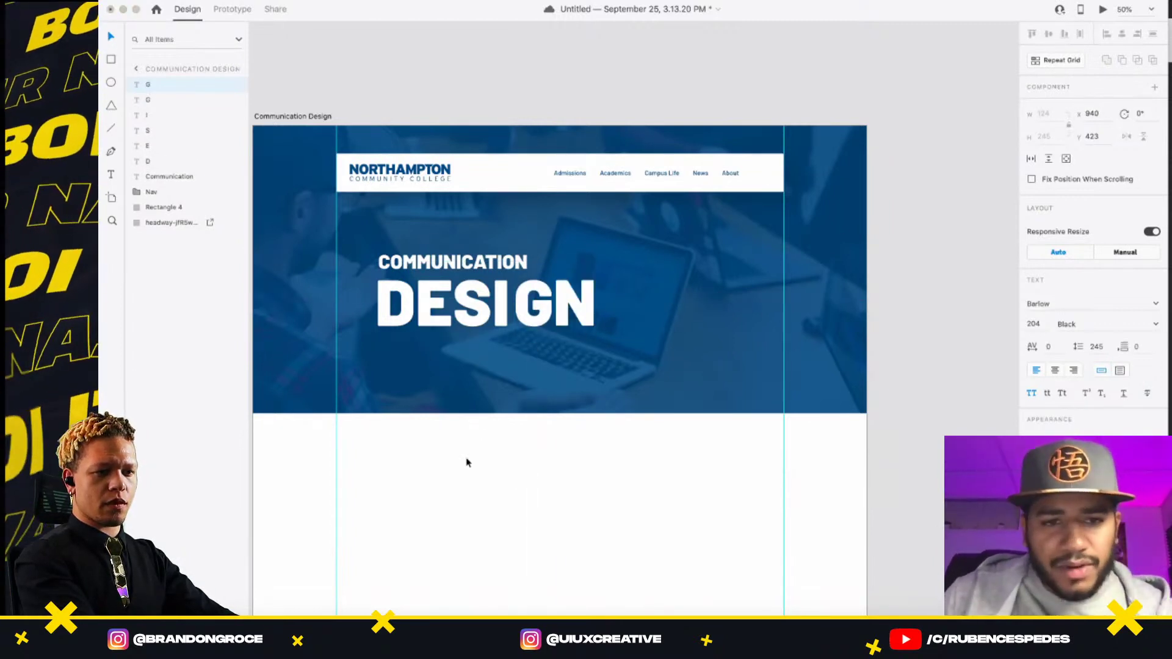
- Lock the blue overlay rectangle covering the hero photo
{"action": "left_click", "coordinate": [437, 315]}
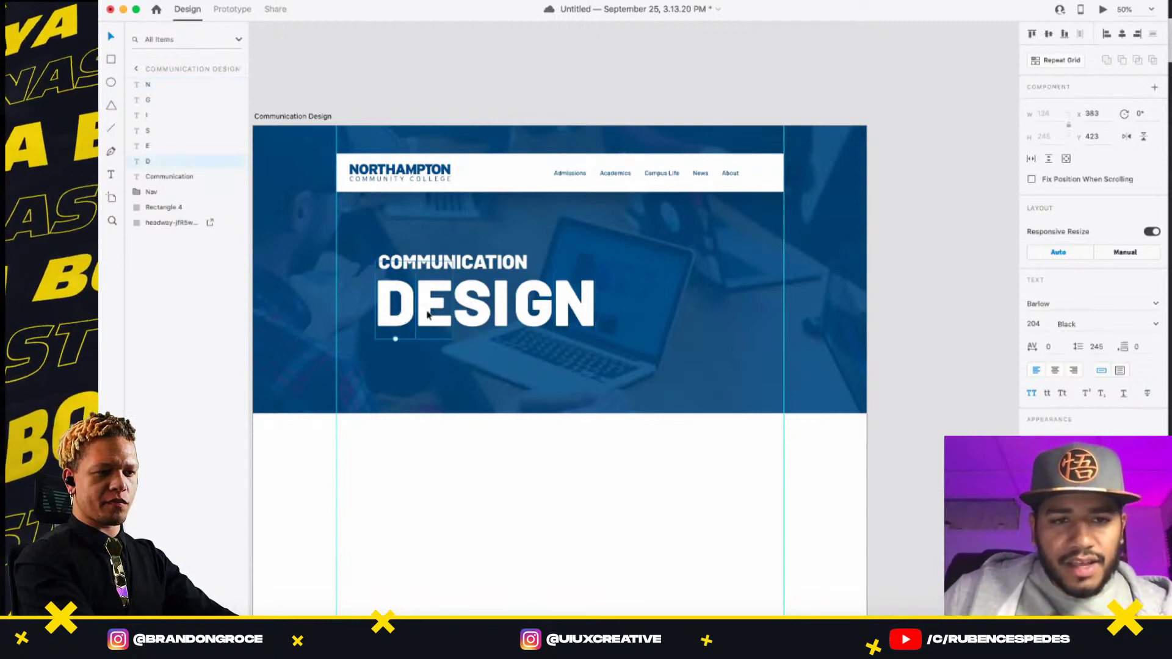
{"action": "left_click", "coordinate": [547, 354]}
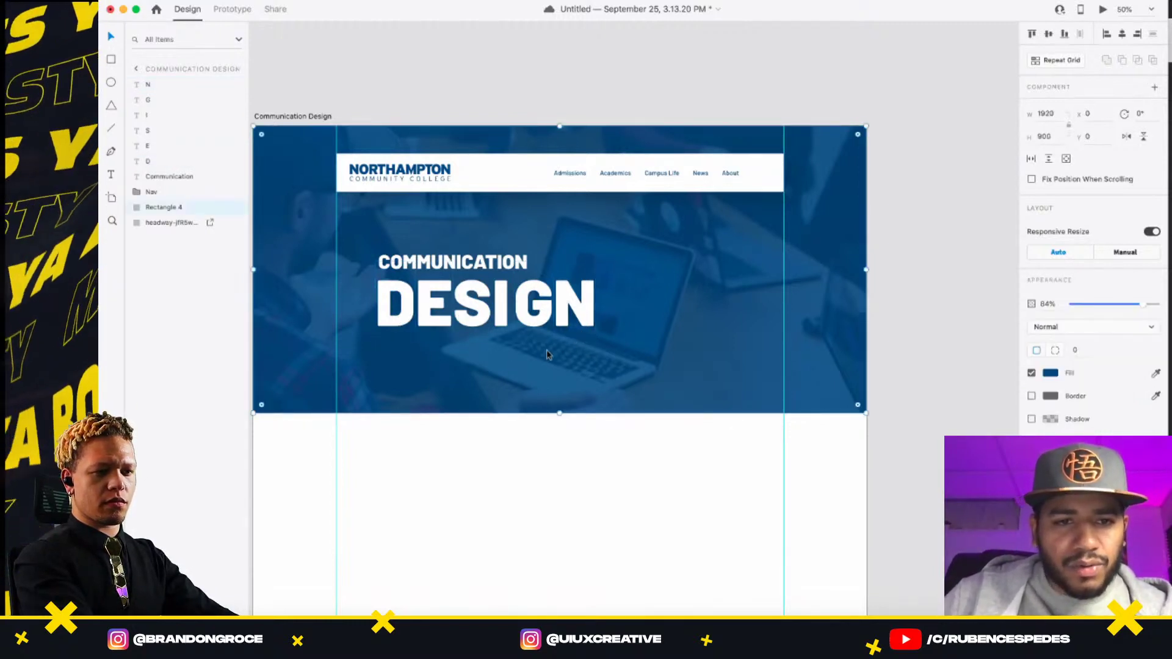
{"action": "key", "text": "super+l"}
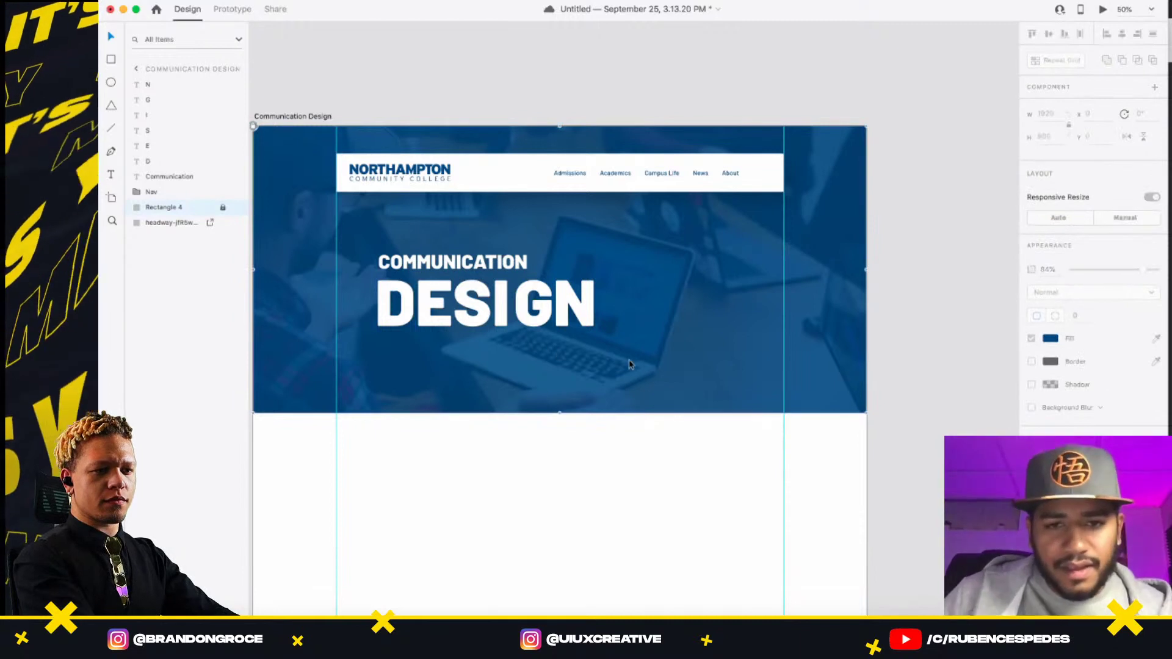
- Give the DESIGN letters and background photo a shadow in dark blue sampled from the hero area
{"action": "left_click_drag", "start_coordinate": [632, 363], "coordinate": [377, 302]}
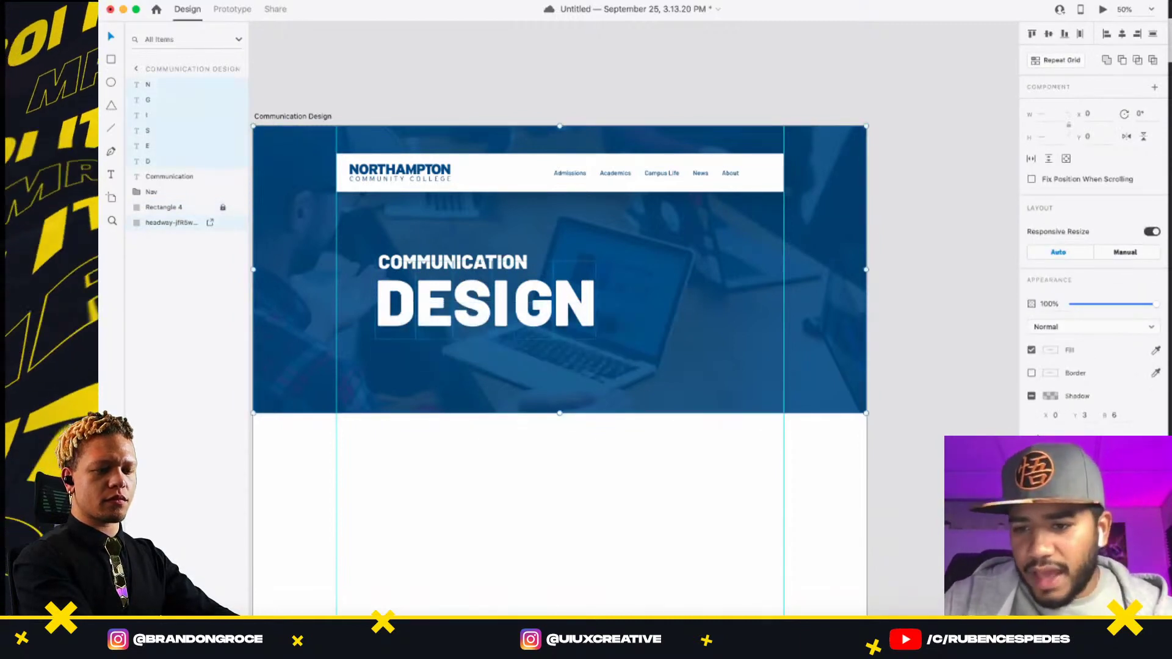
{"action": "left_click", "coordinate": [1052, 397]}
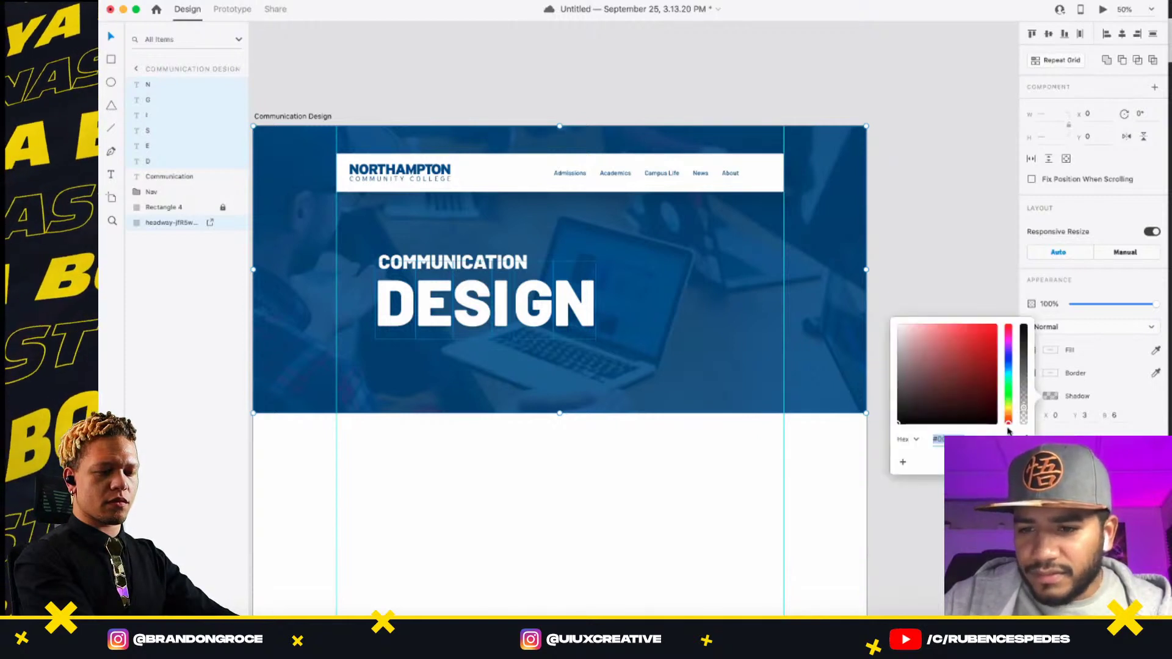
{"action": "left_click", "coordinate": [746, 191]}
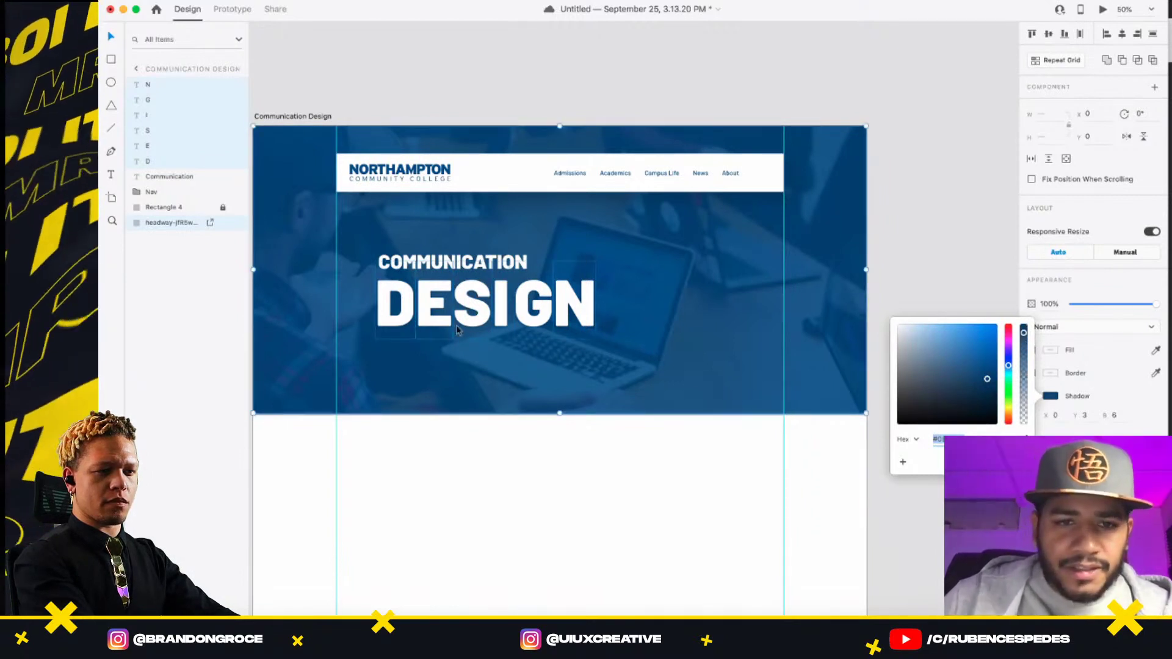
- Try a horizontal shadow offset of 30 on the selected letters and background photo
{"action": "left_click", "coordinate": [1055, 415]}
{"action": "type", "text": "30"}
{"action": "key", "text": "Tab"}
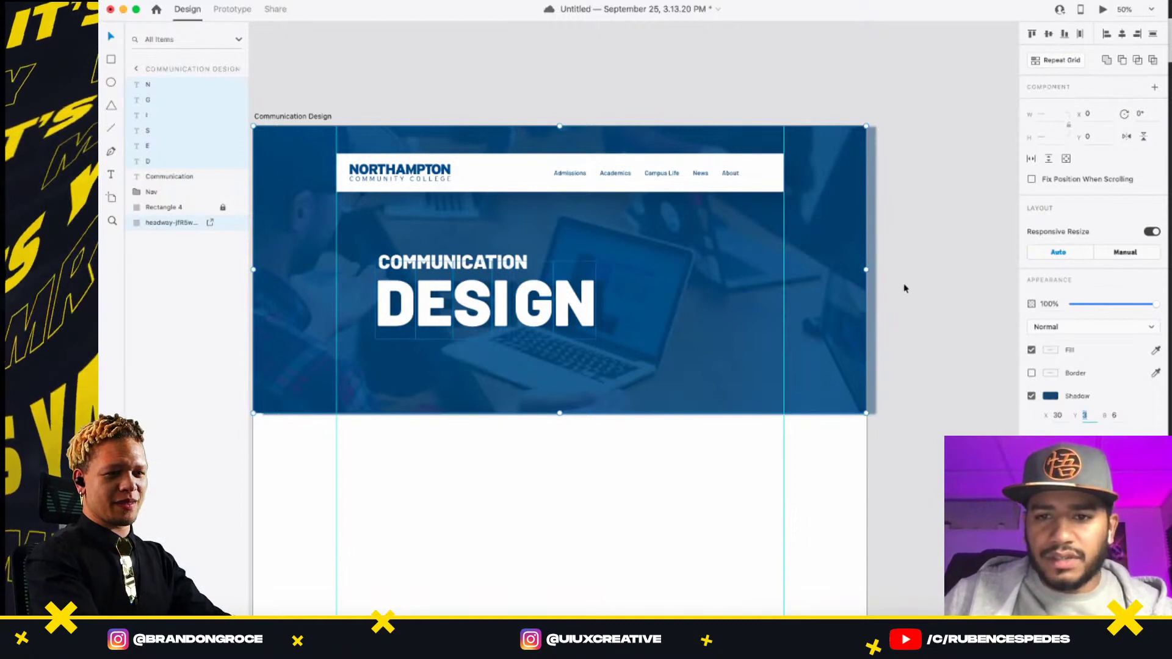
{"action": "key", "text": "super+z"}
{"action": "key", "text": "super+z"}
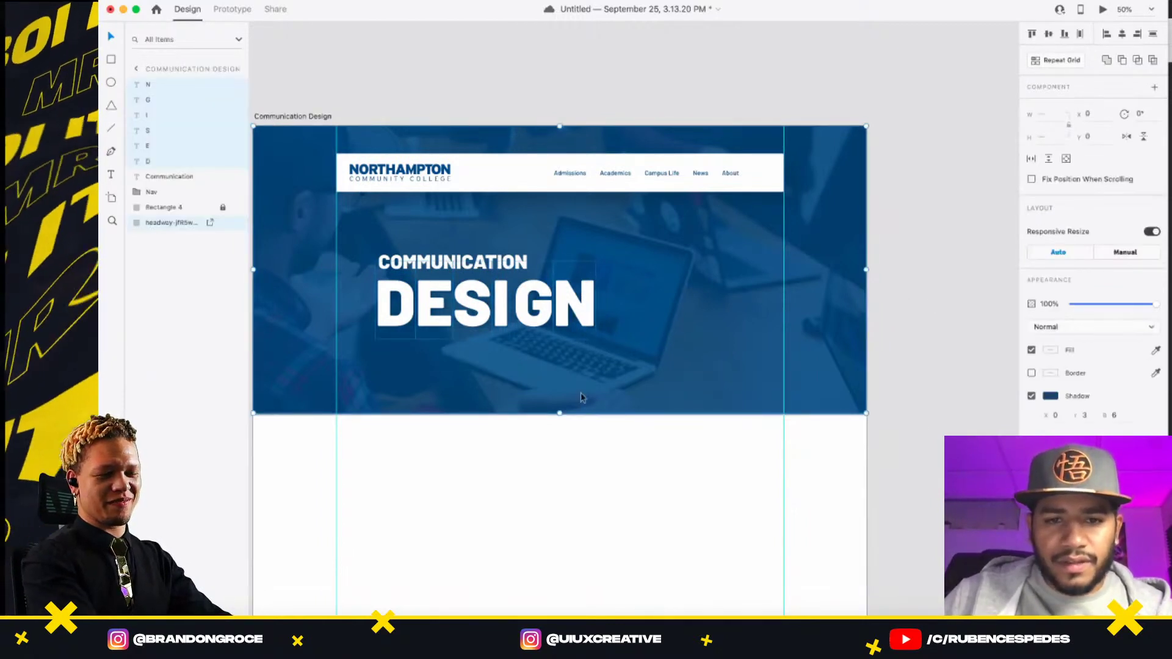
- Group the six separate DESIGN letters and rename the group Design
{"action": "left_click", "coordinate": [580, 307]}
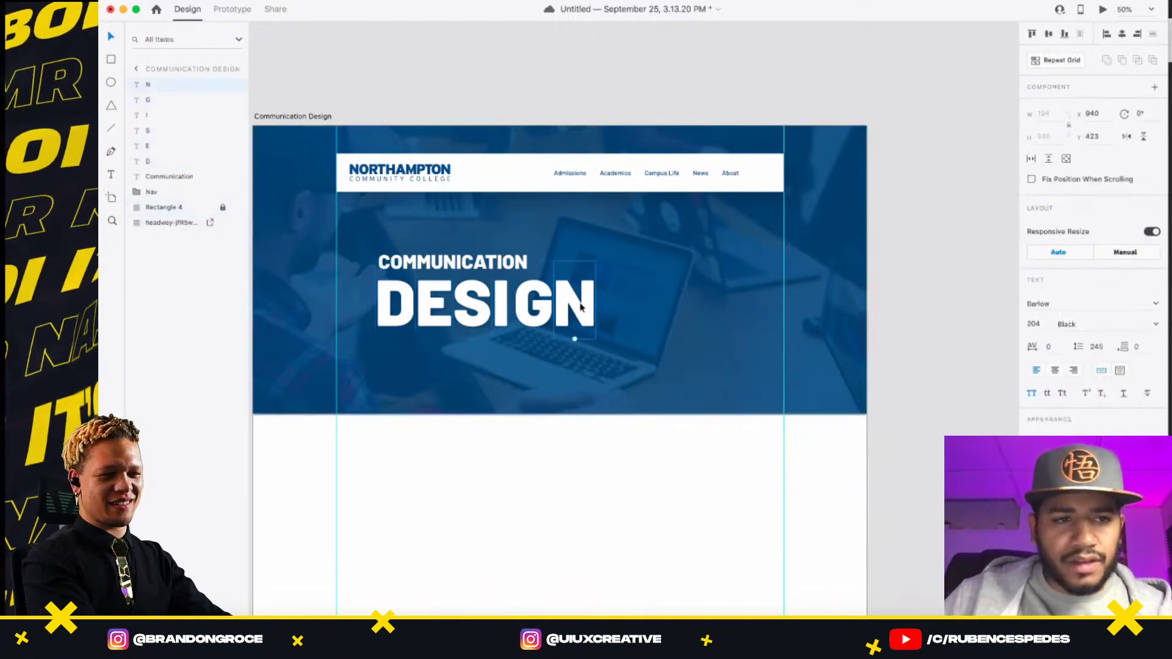
{"action": "left_click", "coordinate": [165, 161], "text": "shift"}
{"action": "key", "text": "super+g"}
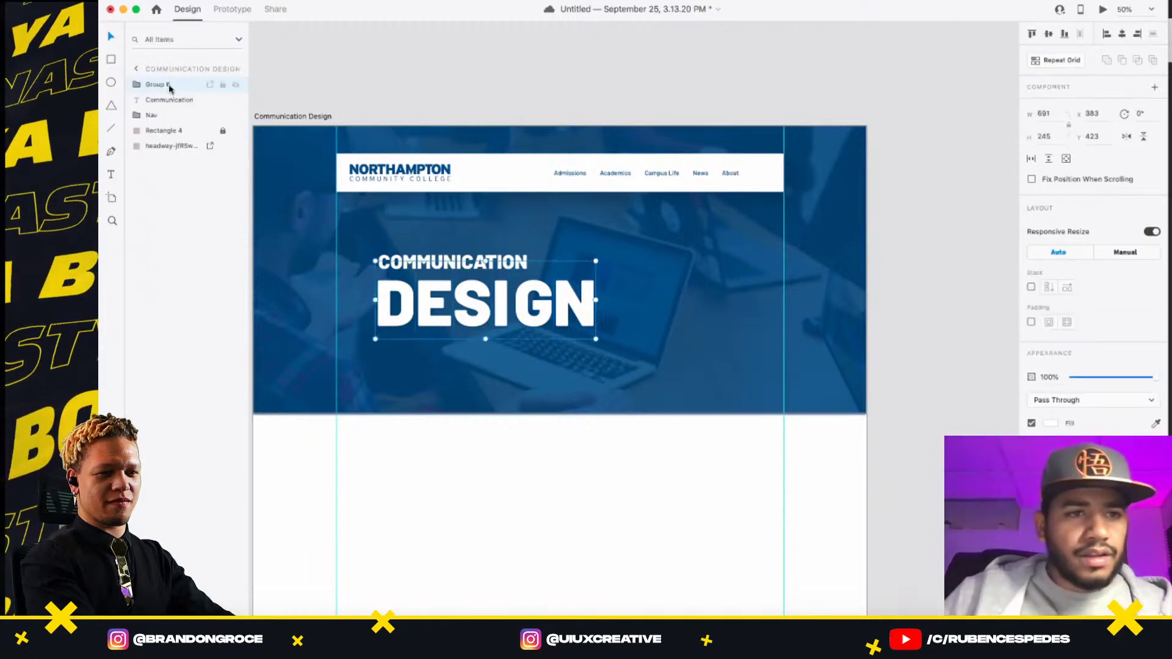
{"action": "double_click", "coordinate": [160, 83]}
{"action": "type", "text": "Design"}
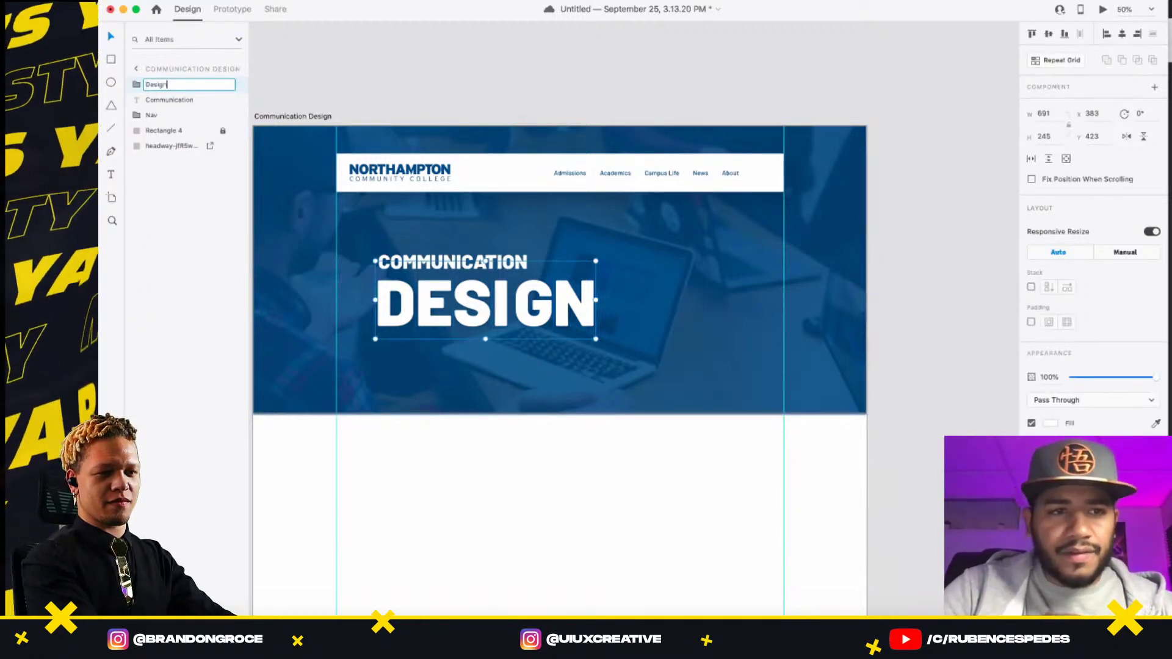
{"action": "key", "text": "Return"}
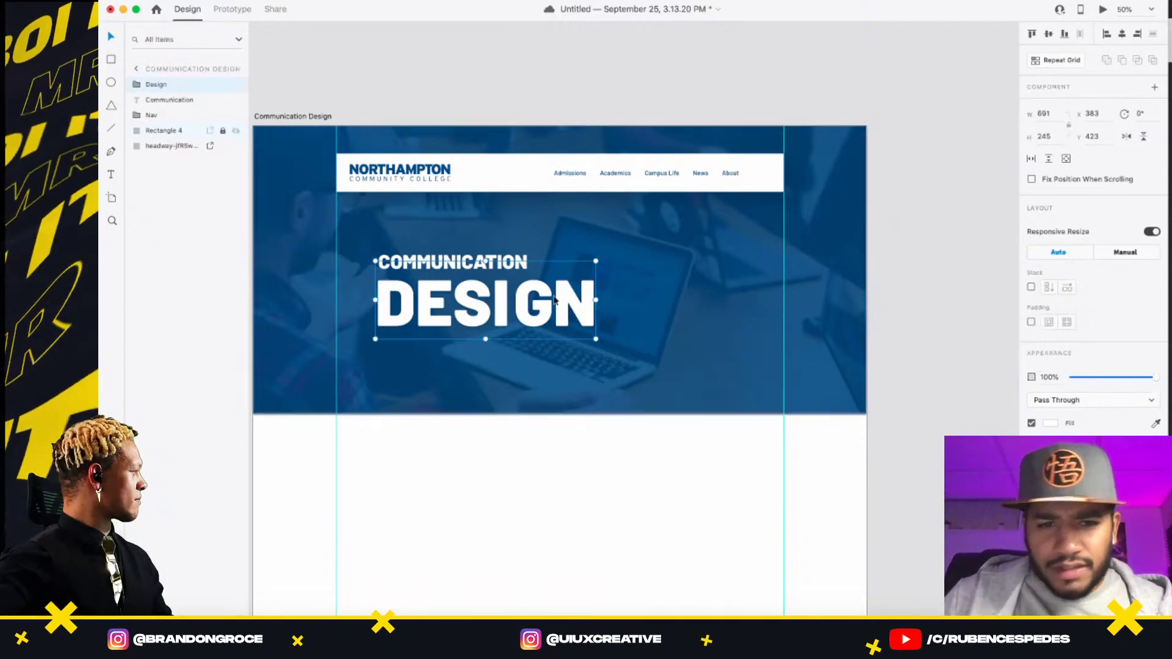
- Select all six letters inside the Design group and open their shadow color
{"action": "double_click", "coordinate": [580, 308]}
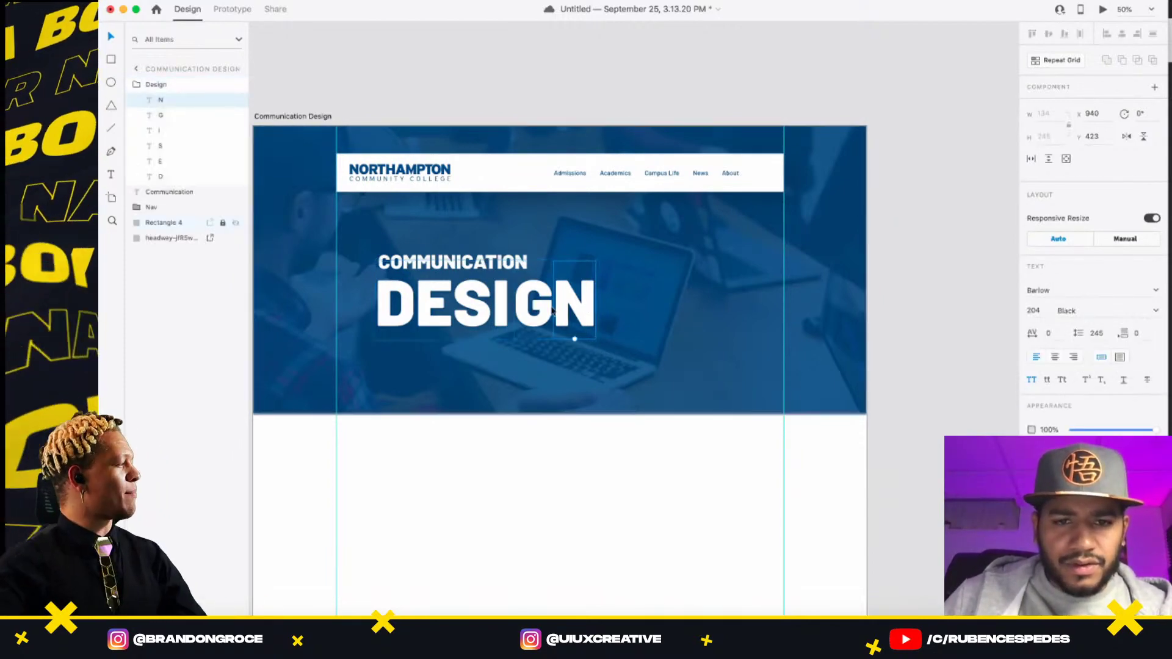
{"action": "left_click", "coordinate": [550, 312], "text": "shift"}
{"action": "left_click", "coordinate": [501, 308], "text": "shift"}
{"action": "left_click", "coordinate": [482, 313], "text": "shift"}
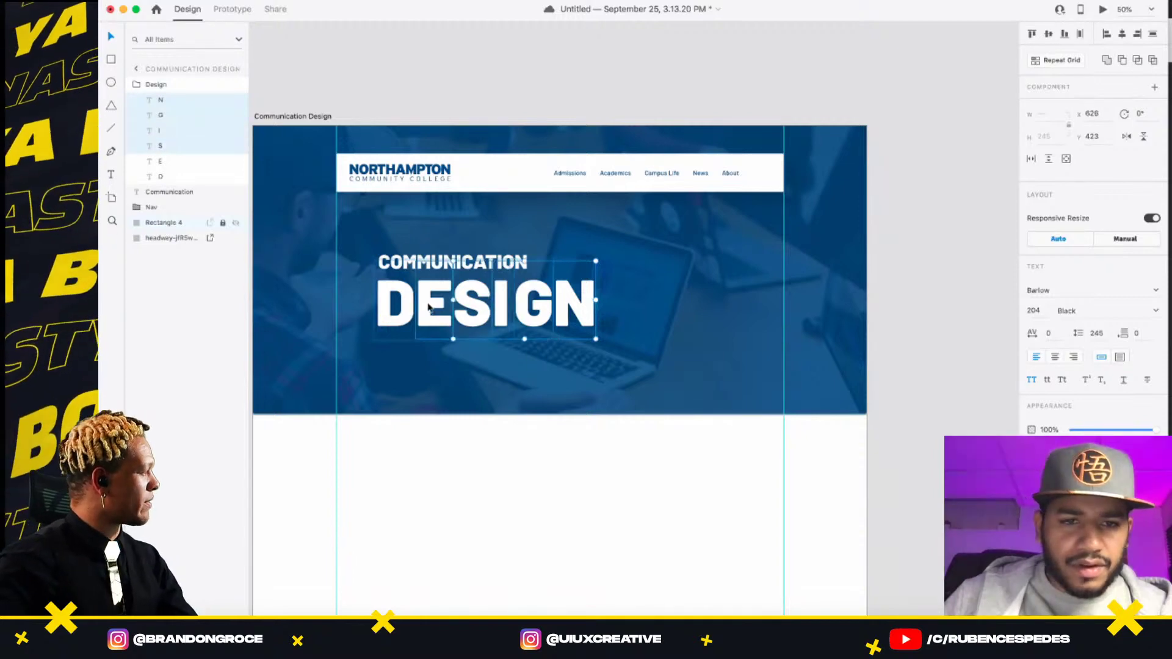
{"action": "left_click", "coordinate": [421, 307], "text": "shift"}
{"action": "left_click", "coordinate": [397, 308], "text": "shift"}
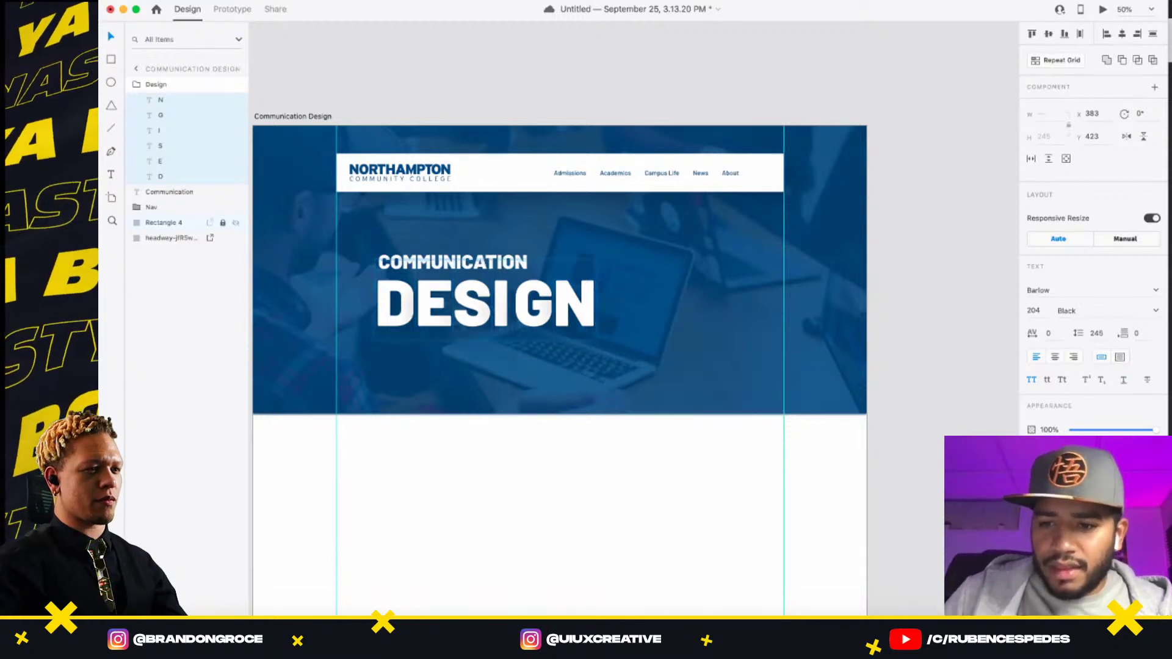
{"action": "left_click", "coordinate": [1032, 462]}
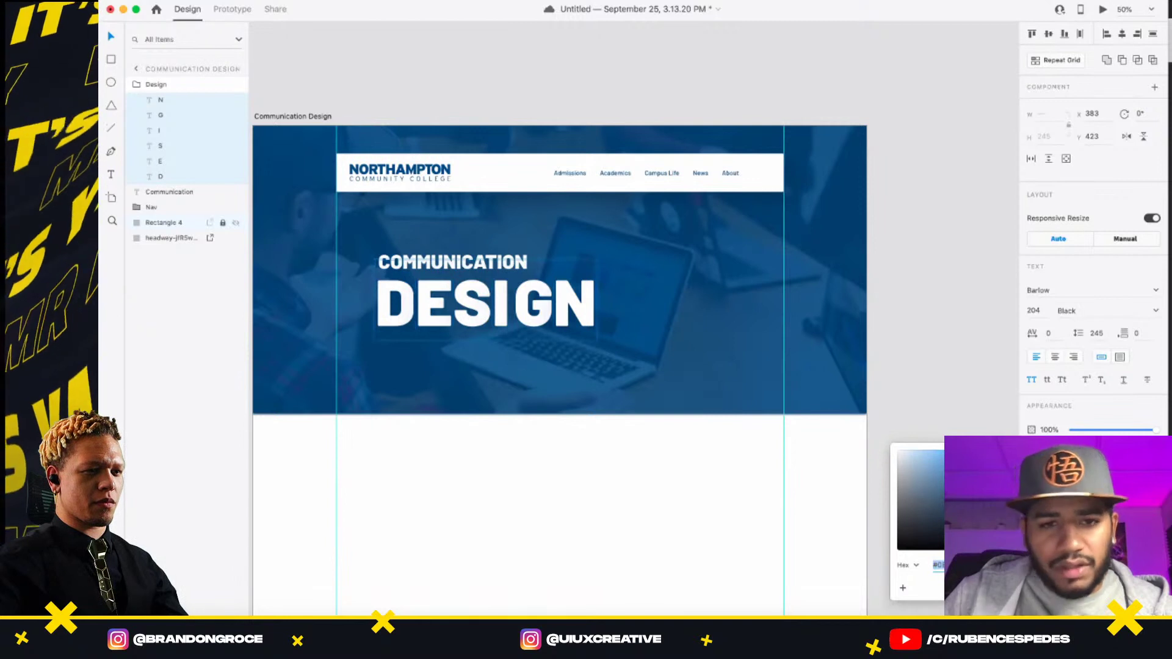
{"action": "left_click", "coordinate": [432, 471]}
- Nudge the E in the Design group closer to the D, to X 497, and send it one layer behind the D
{"action": "left_click", "coordinate": [425, 301]}
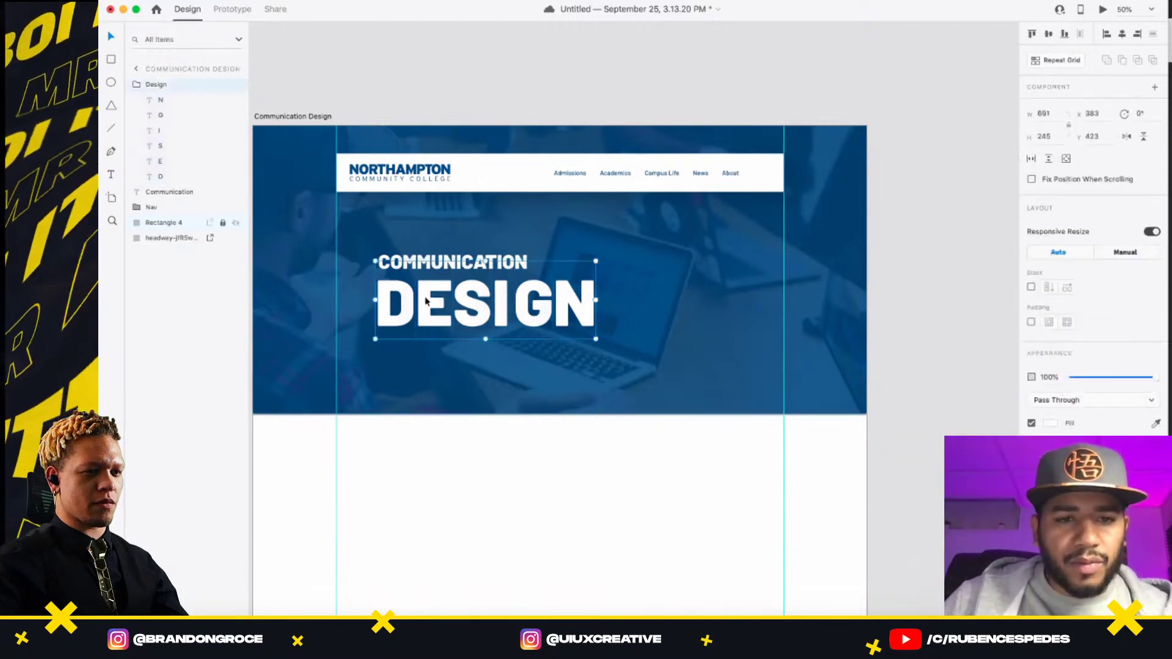
{"action": "double_click", "coordinate": [431, 300]}
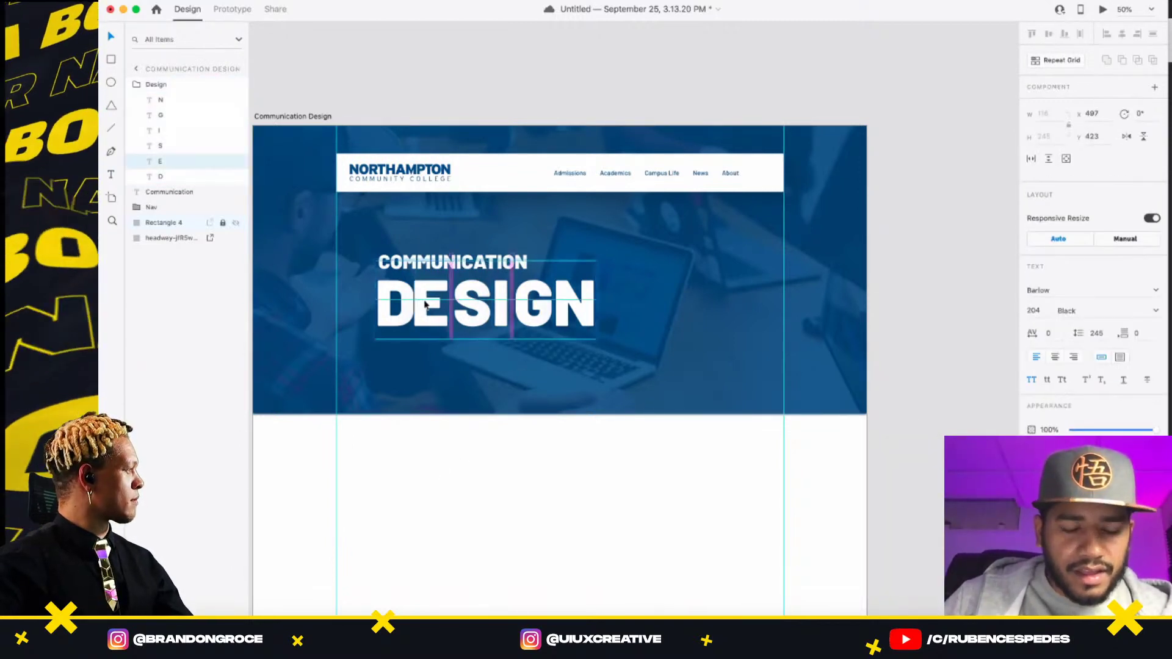
{"action": "key", "text": "shift+Left"}
{"action": "key", "text": "Left"}
{"action": "key", "text": "Left"}
{"action": "key", "text": "super+bracketleft"}
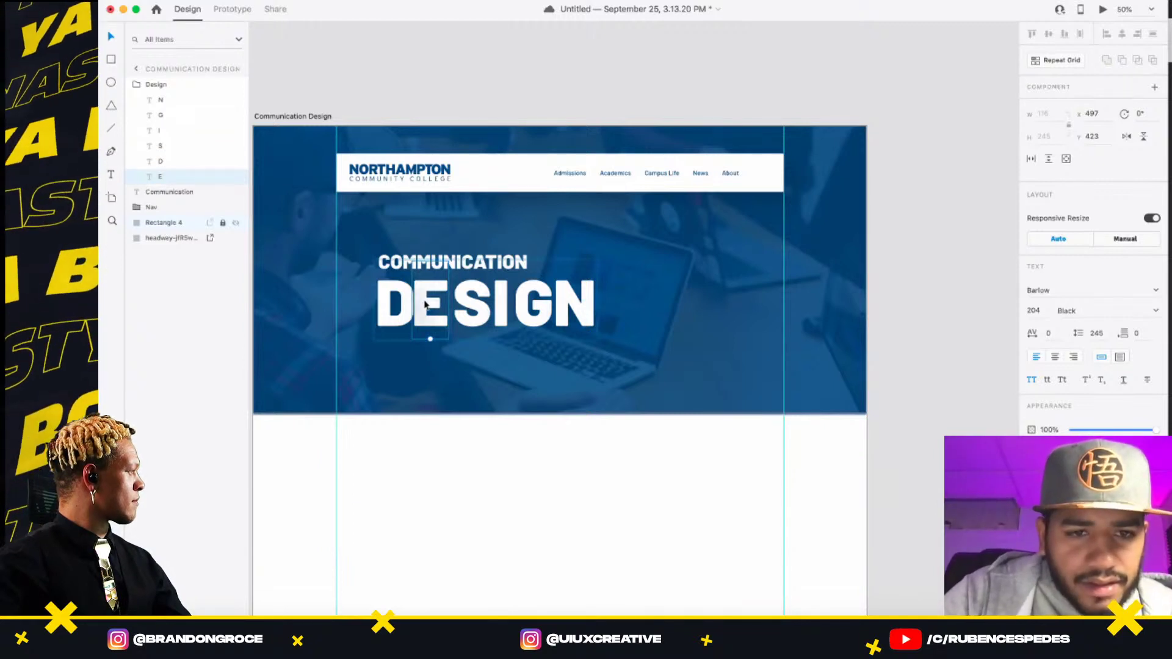
- Move the S closer to the E, to X 602, and send it to the back of the Design group
{"action": "left_click", "coordinate": [478, 313]}
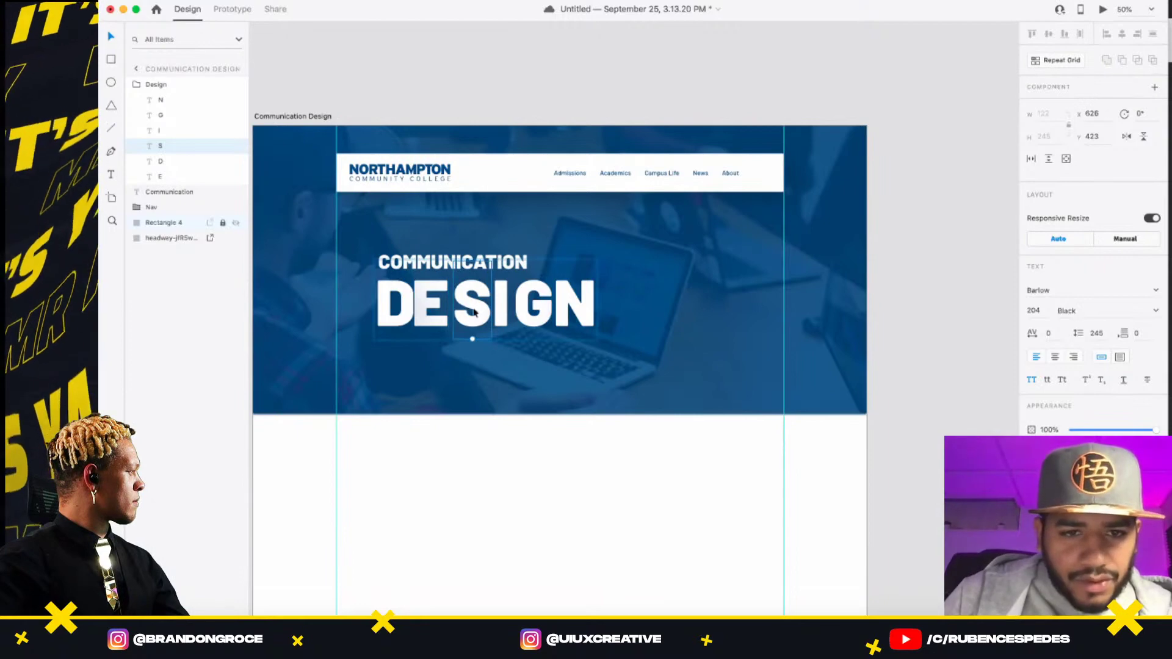
{"action": "left_click_drag", "start_coordinate": [478, 312], "coordinate": [469, 313]}
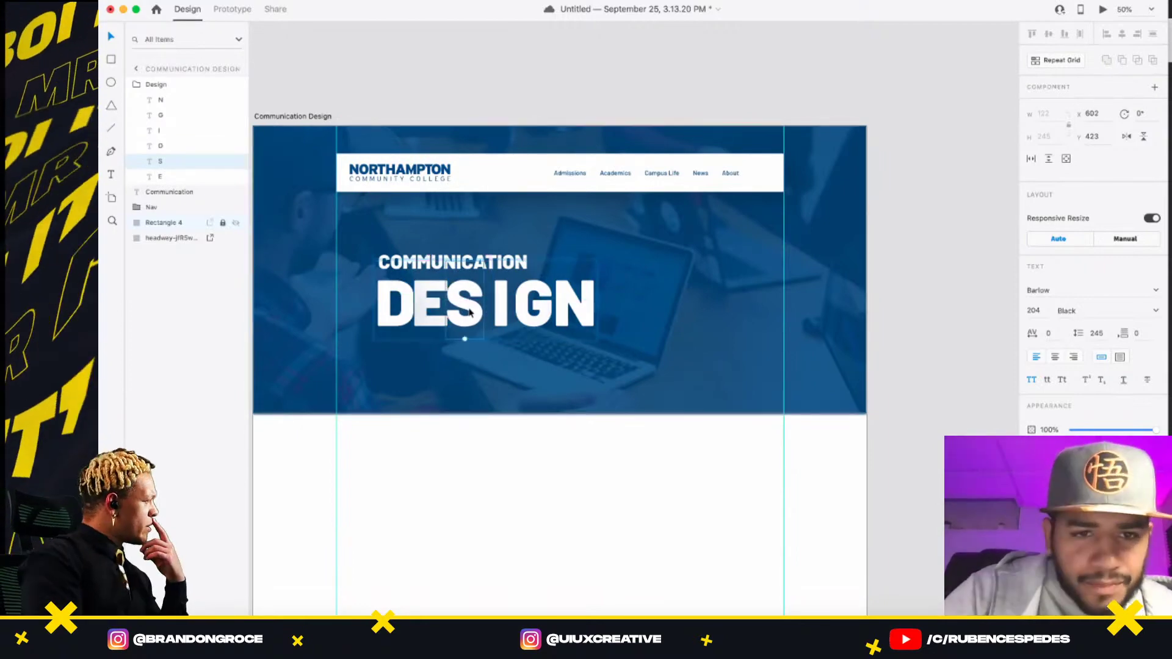
{"action": "key", "text": "super+shift+bracketleft"}
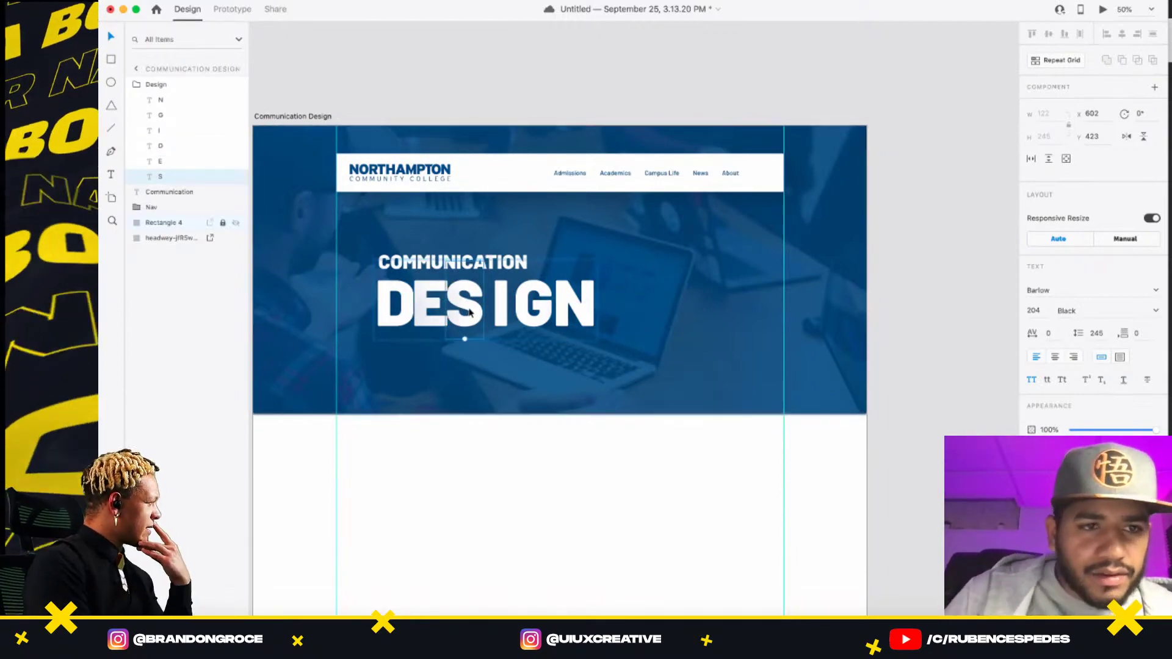
- Nudge the I closer to the S, to X 713, and send it to the back of the Design group
{"action": "left_click", "coordinate": [495, 305]}
{"action": "key", "text": "shift+Left"}
{"action": "key", "text": "shift+Left"}
{"action": "key", "text": "shift+Left"}
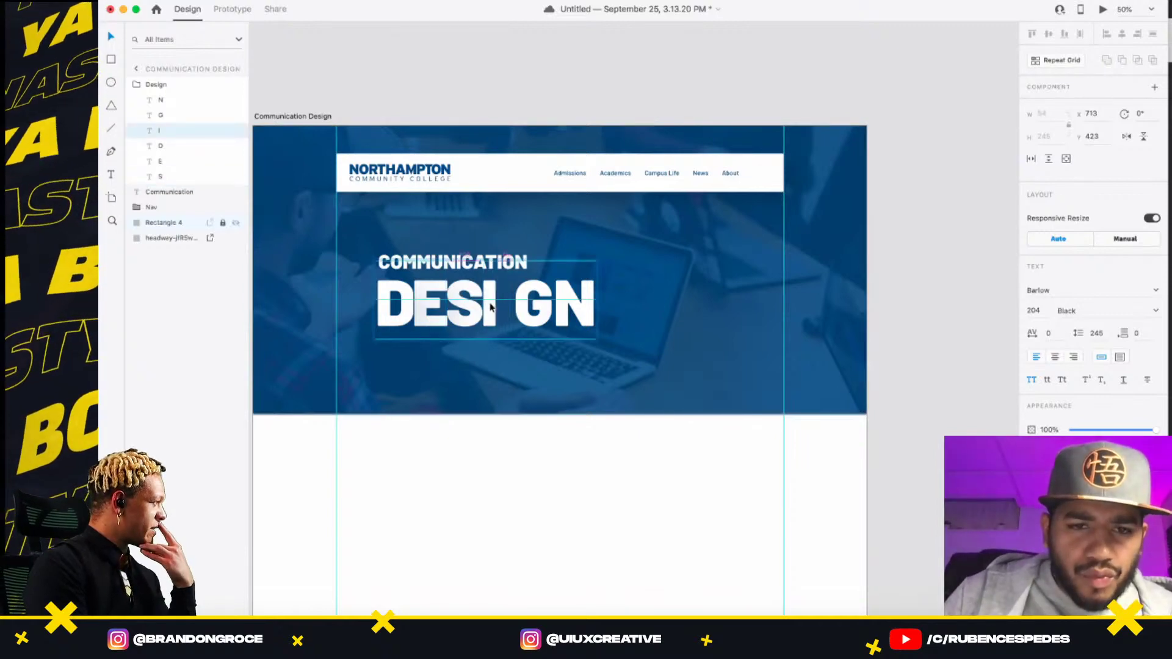
{"action": "key", "text": "super+shift+bracketleft"}
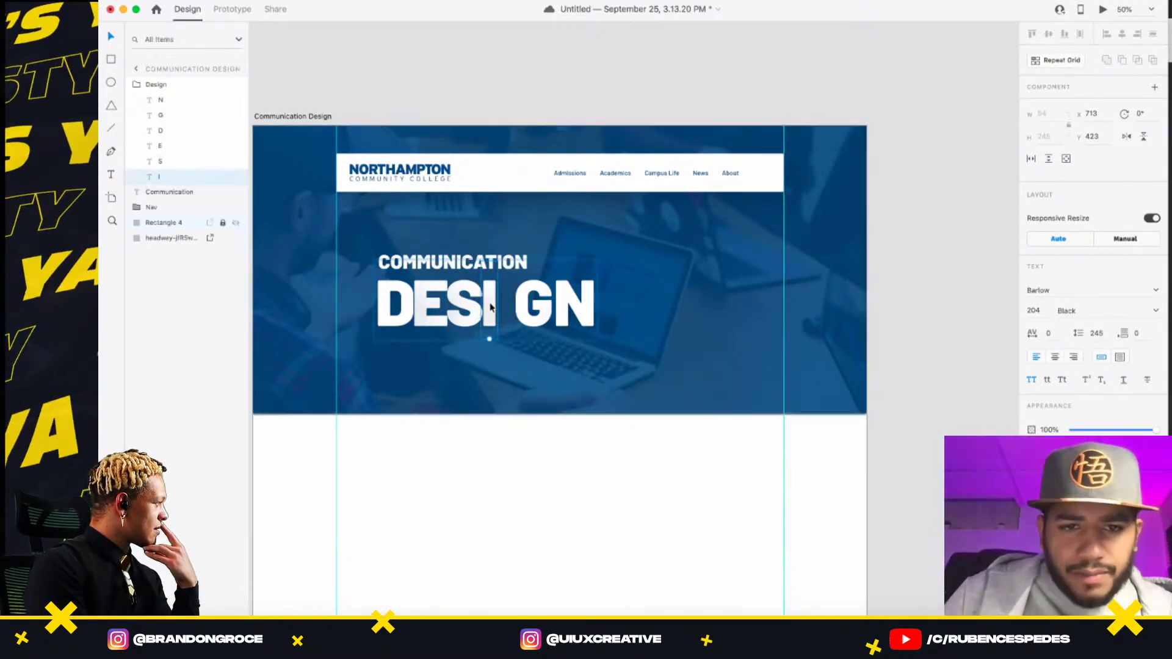
- Move the G in the Design group closer to the I, to X 758, and send it to the back of the group
{"action": "left_click", "coordinate": [522, 307]}
{"action": "left_click_drag", "start_coordinate": [517, 304], "coordinate": [504, 304]}
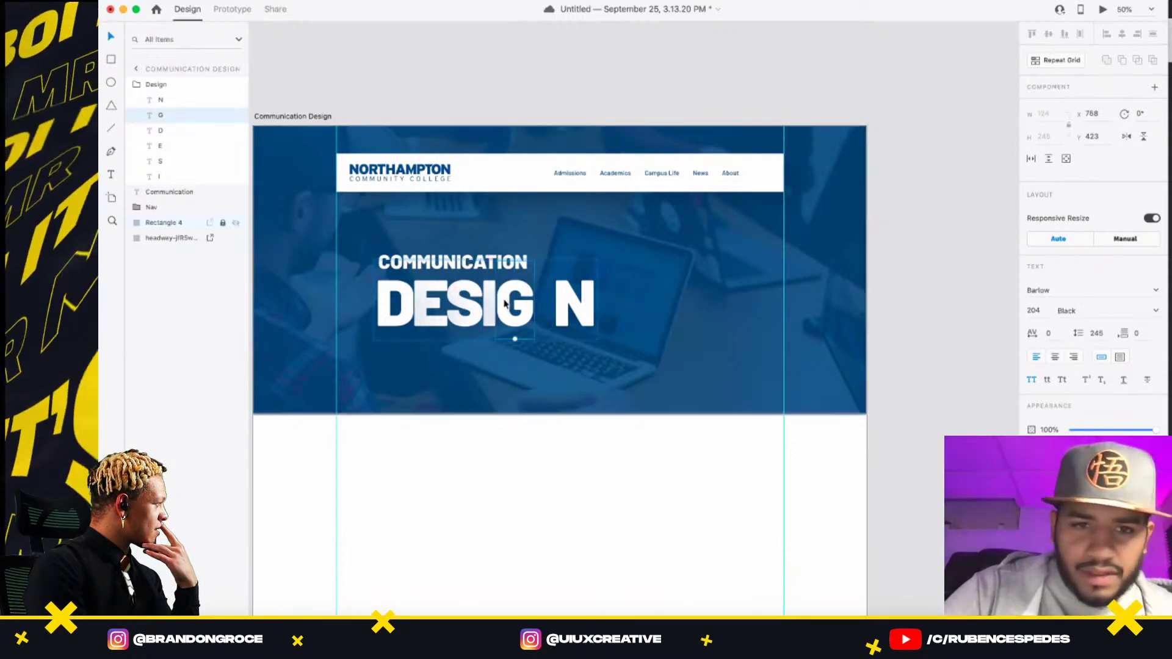
{"action": "key", "text": "super+shift+bracketleft"}
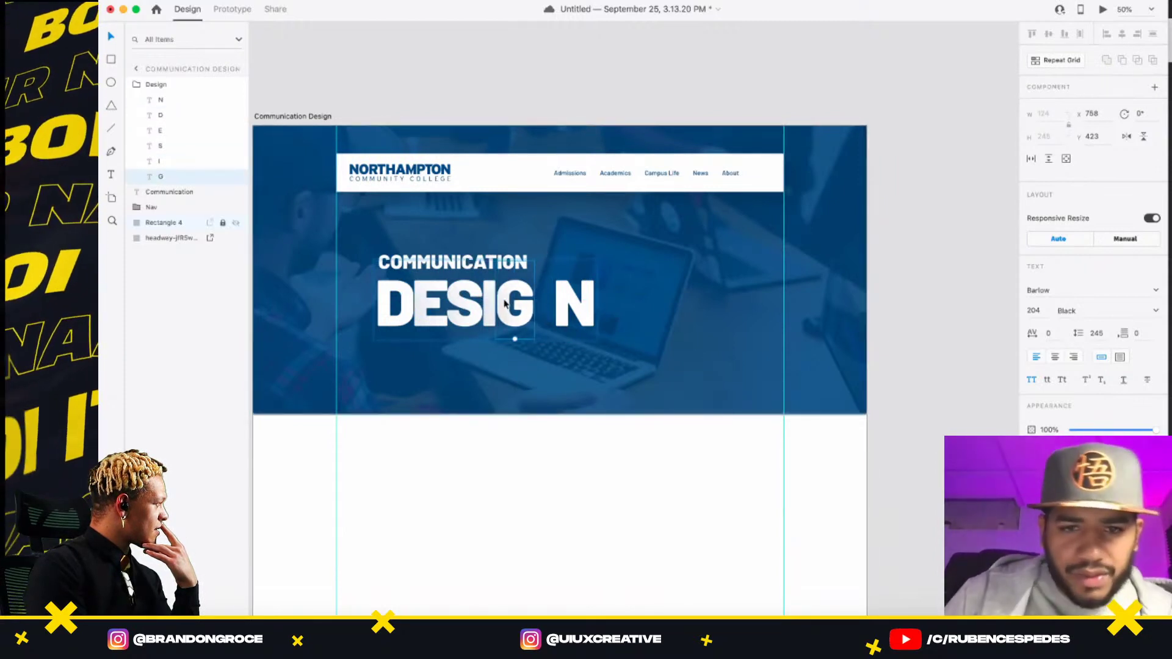
- Move the N closer to the G, to X 871, and send it backward until it sits behind the G
{"action": "left_click", "coordinate": [568, 303]}
{"action": "left_click_drag", "start_coordinate": [568, 303], "coordinate": [549, 301]}
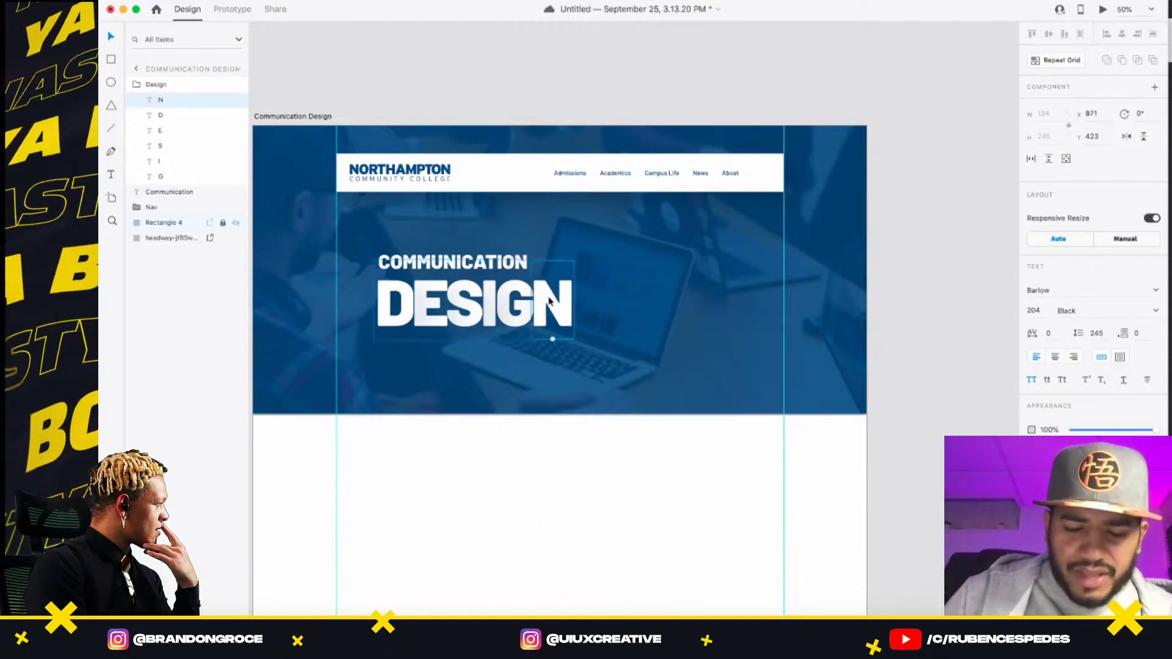
{"action": "key", "text": "super+bracketleft"}
{"action": "key", "text": "super+bracketleft"}
{"action": "key", "text": "super+bracketleft"}
{"action": "key", "text": "super+bracketleft"}
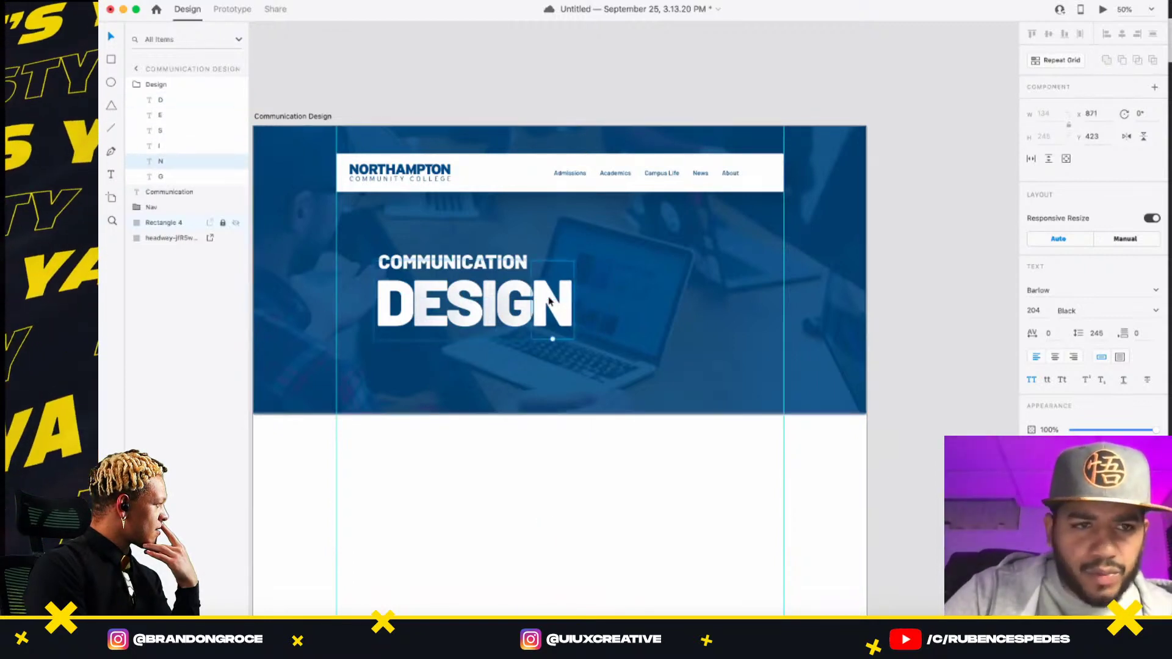
{"action": "key", "text": "super+bracketleft"}
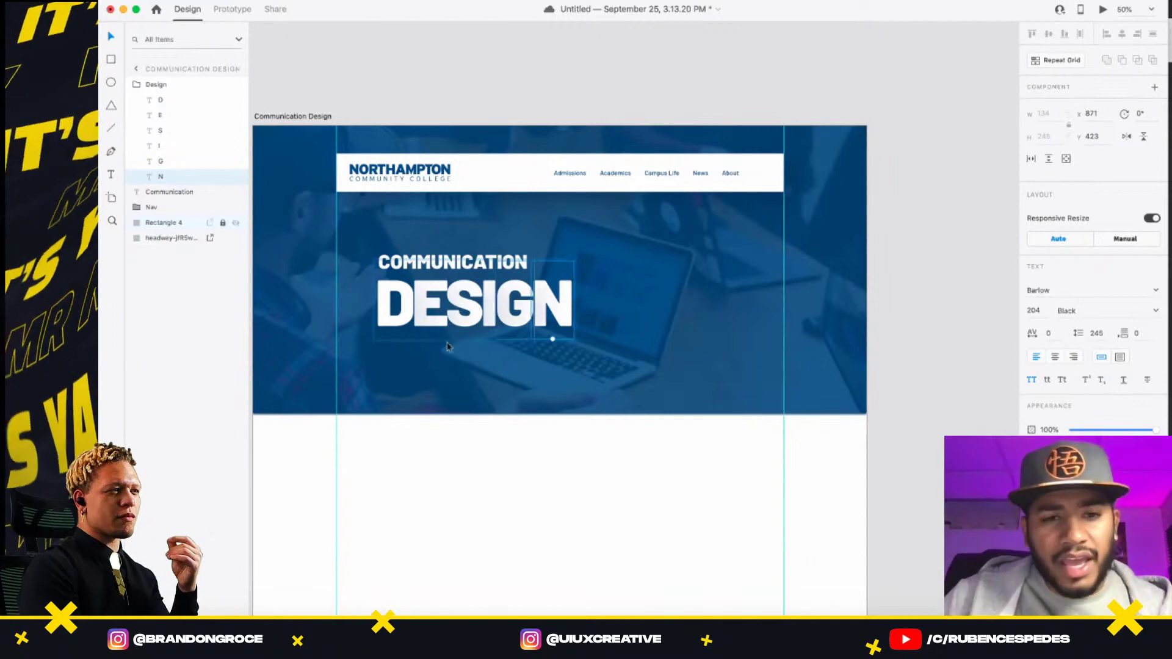
- Select all six letters of DESIGN and strengthen their shadow by raising the shadow color's opacity
{"action": "scroll", "coordinate": [469, 305], "scroll_direction": "up", "scroll_amount": 3}
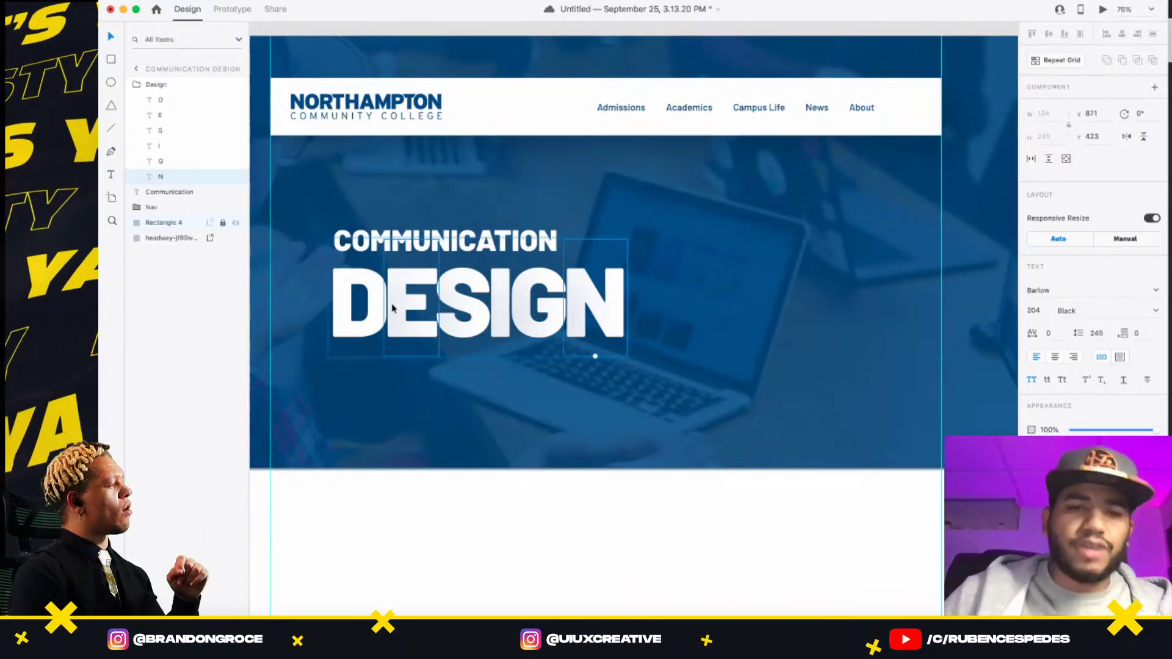
{"action": "left_click", "coordinate": [374, 325]}
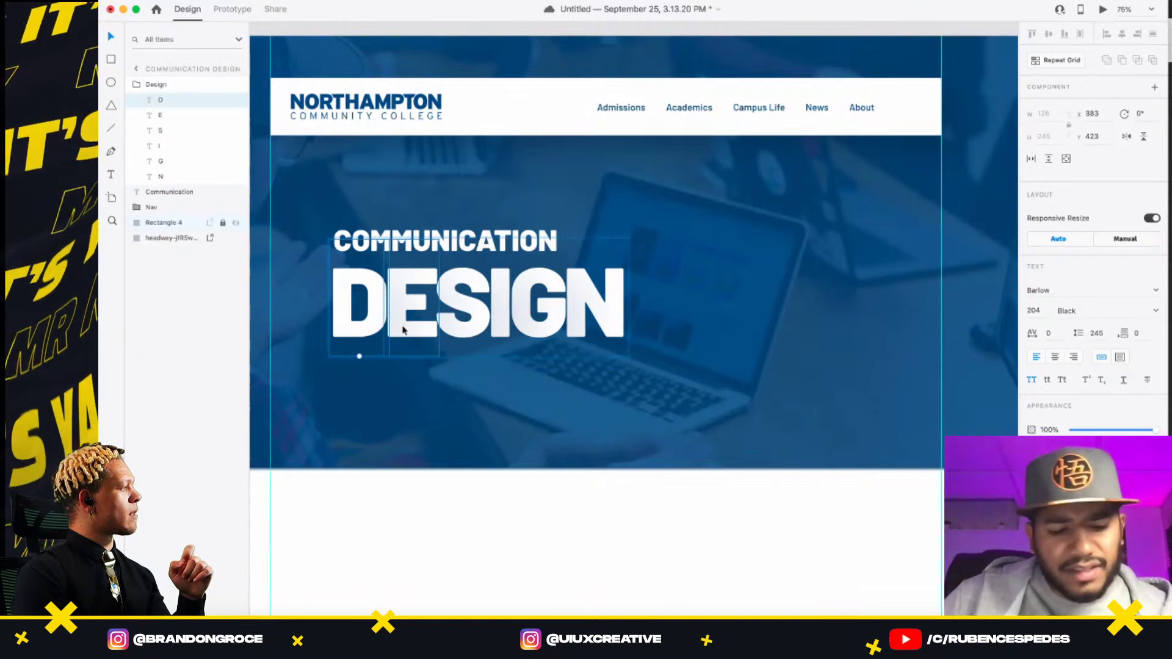
{"action": "left_click", "coordinate": [403, 331], "text": "shift"}
{"action": "left_click", "coordinate": [481, 323], "text": "shift"}
{"action": "left_click", "coordinate": [498, 302], "text": "shift"}
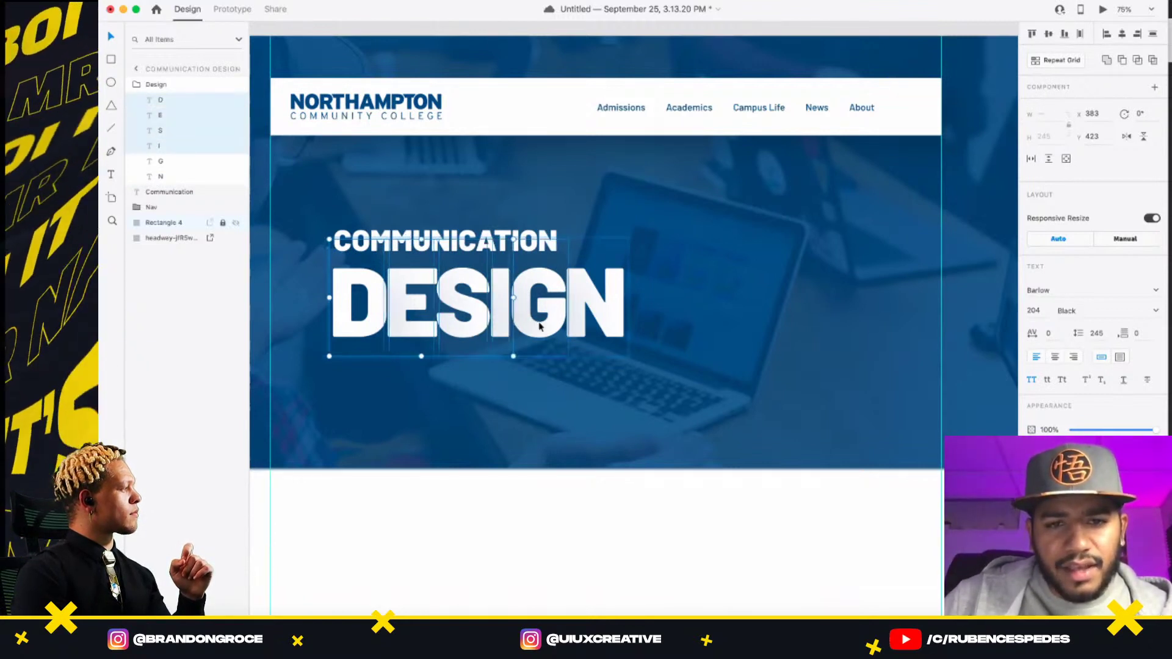
{"action": "left_click", "coordinate": [539, 327], "text": "shift"}
{"action": "left_click", "coordinate": [598, 309], "text": "shift"}
{"action": "left_click", "coordinate": [1032, 455]}
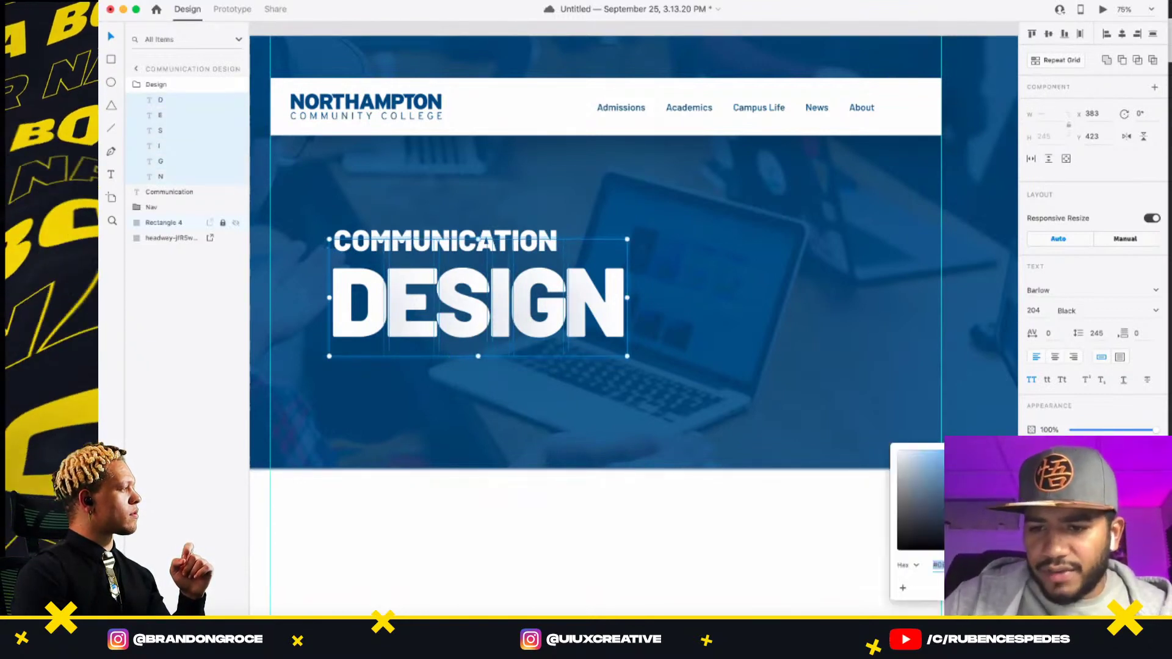
{"action": "left_click_drag", "start_coordinate": [1021, 533], "coordinate": [1021, 432]}
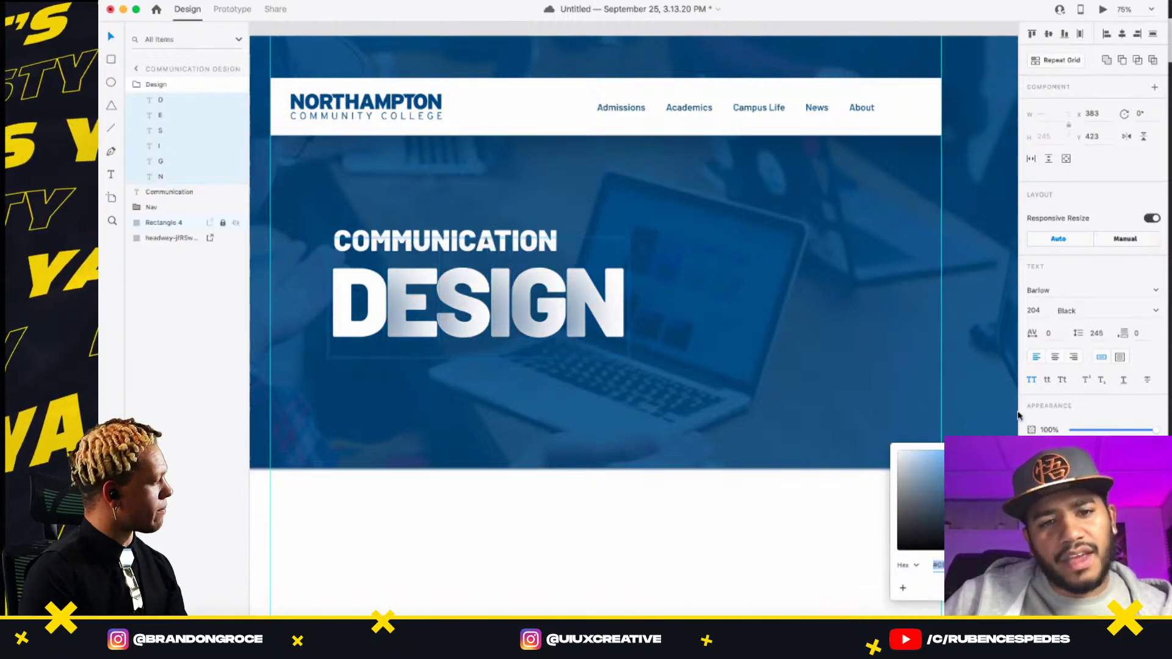
{"action": "key", "text": "Escape"}
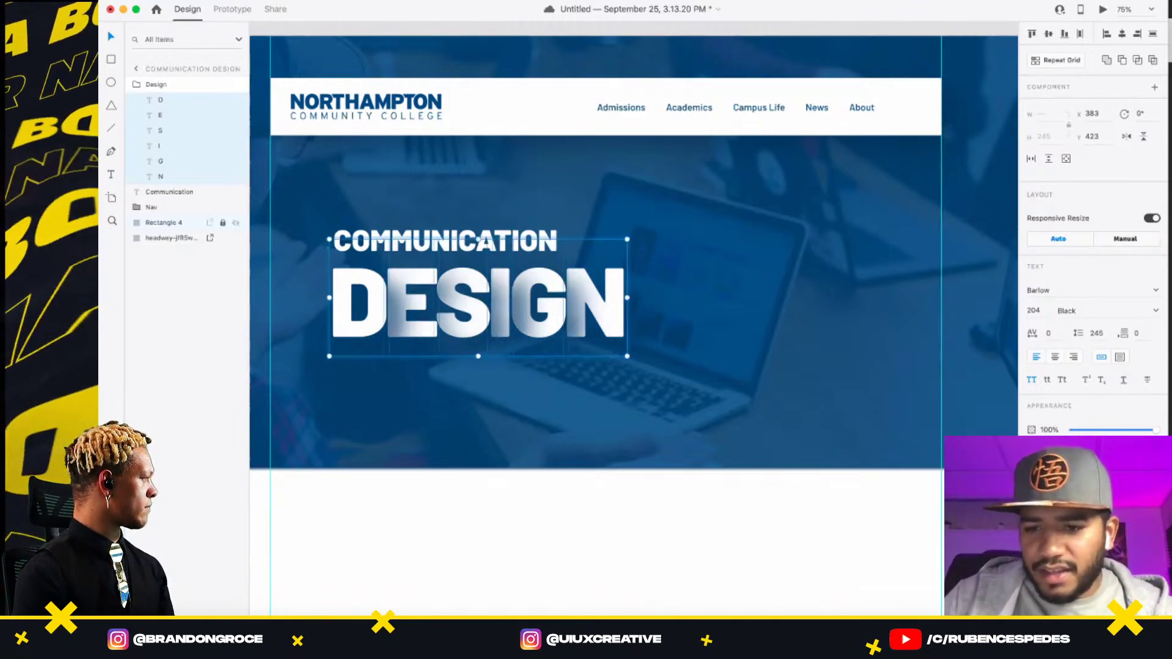
{"action": "left_click", "coordinate": [1048, 522]}
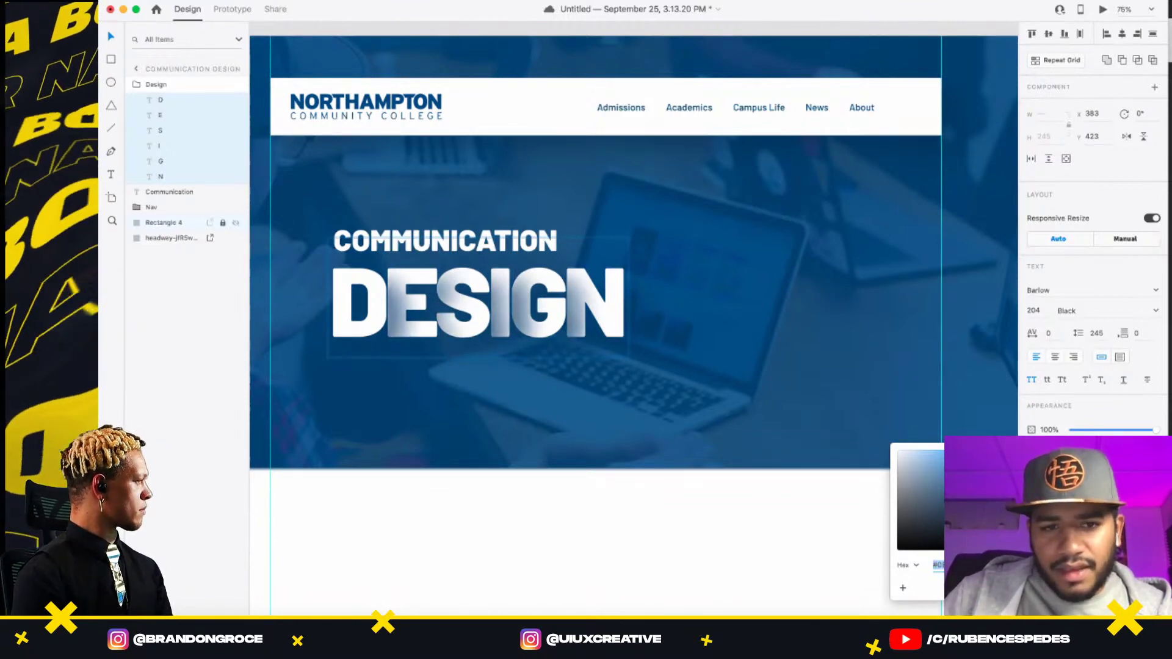
{"action": "key", "text": "Escape"}
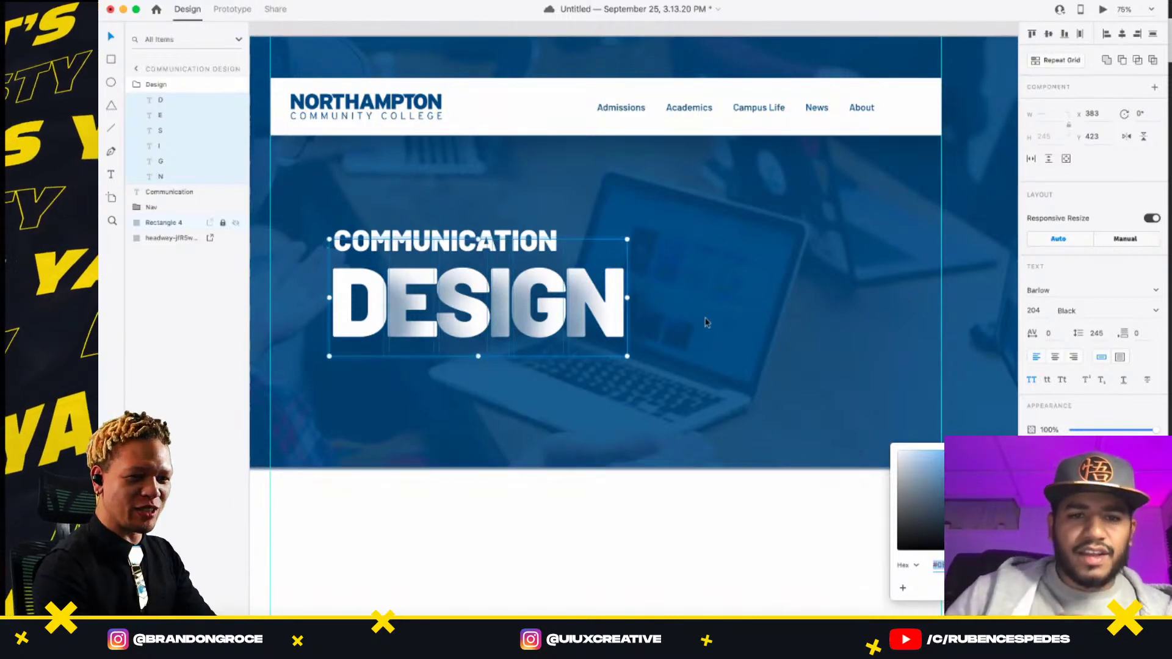
- Place the Communication layer above the Design group and move the COMMUNICATION text down to Y 402
{"action": "left_click", "coordinate": [138, 85]}
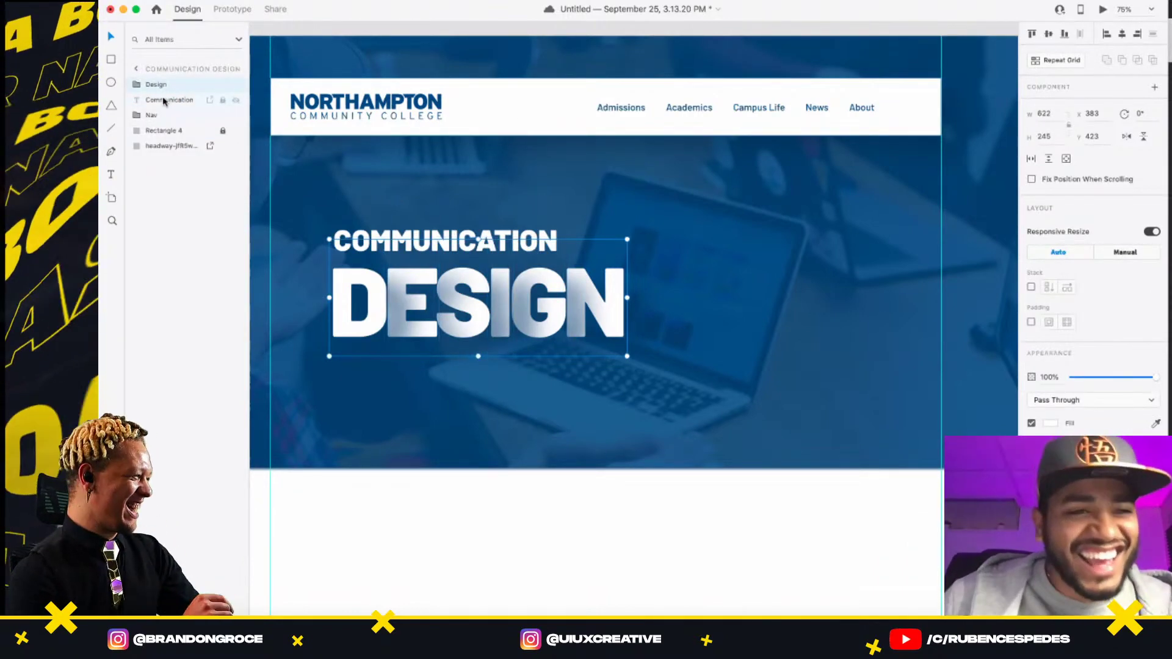
{"action": "left_click_drag", "start_coordinate": [163, 99], "coordinate": [163, 83]}
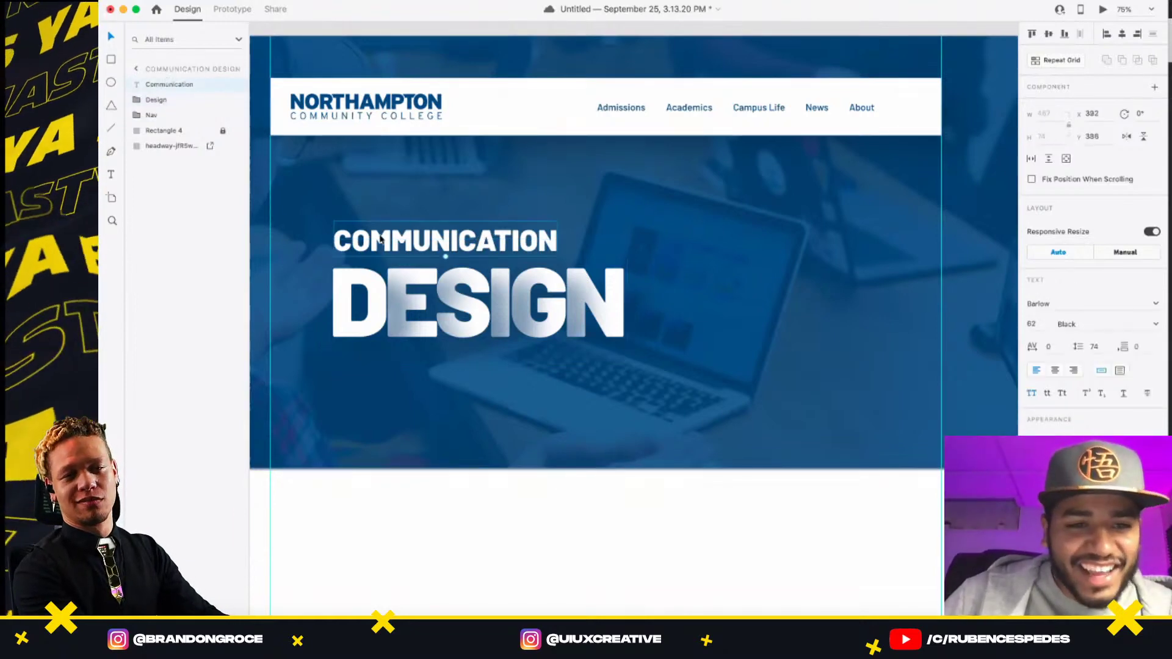
{"action": "left_click_drag", "start_coordinate": [381, 239], "coordinate": [379, 247]}
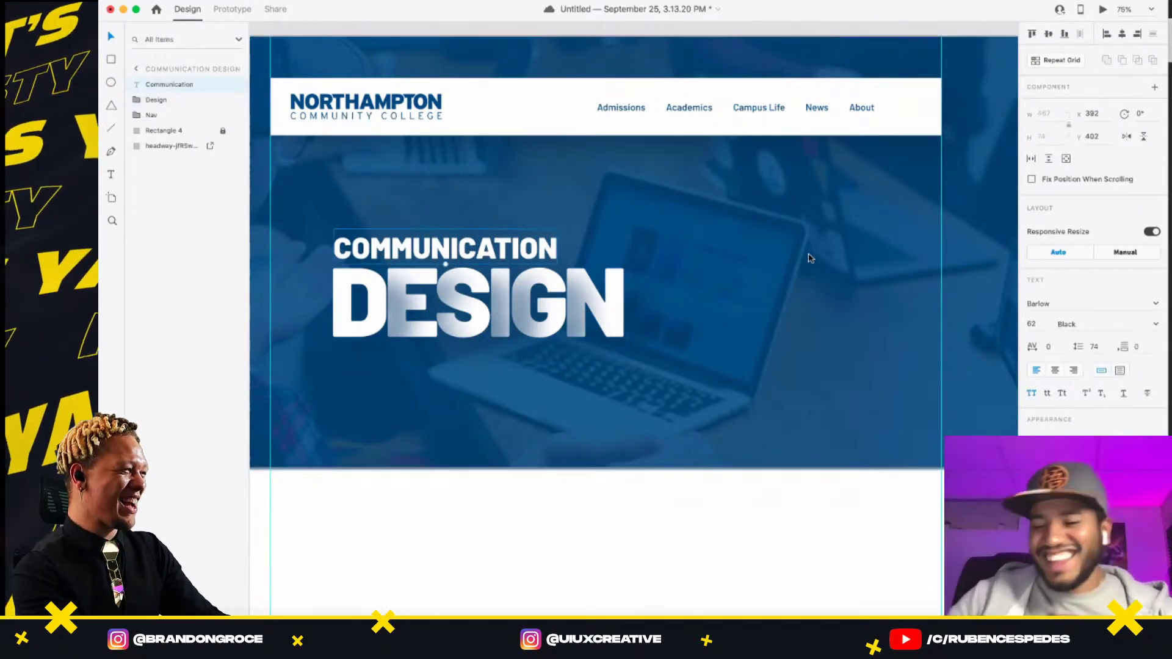
- Set the font weight of the COMMUNICATION text to Medium
{"action": "left_click", "coordinate": [1069, 325]}
{"action": "key", "text": "Up"}
{"action": "key", "text": "Up"}
{"action": "key", "text": "Up"}
{"action": "key", "text": "Up"}
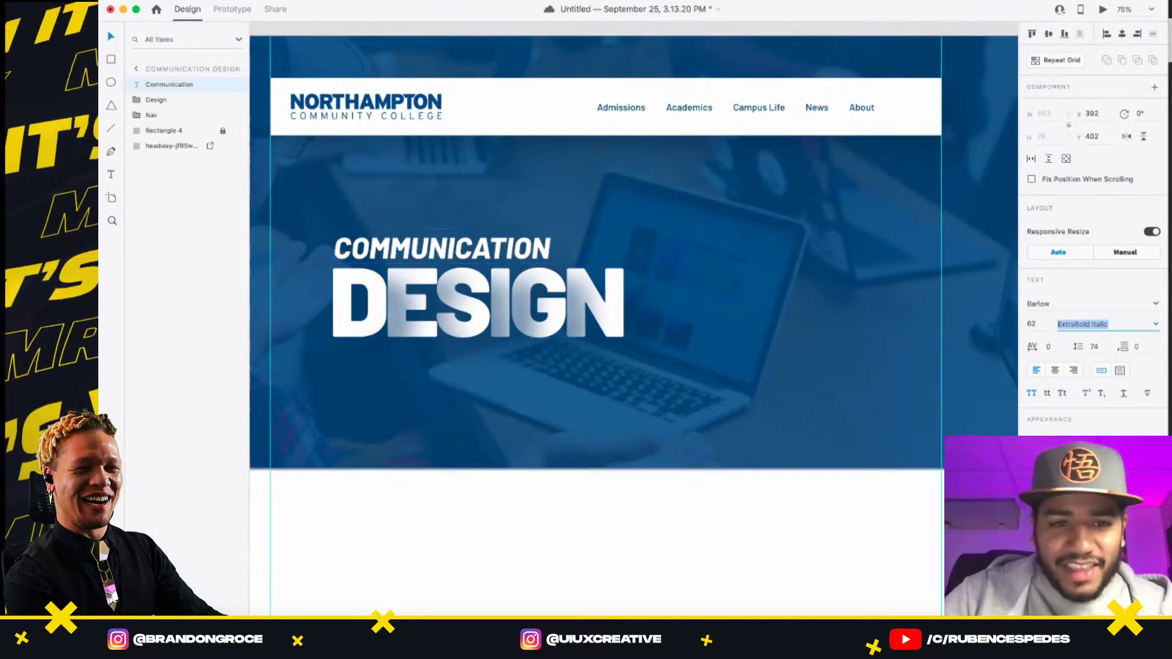
{"action": "key", "text": "Up"}
{"action": "key", "text": "Up"}
{"action": "key", "text": "Up"}
{"action": "key", "text": "Up"}
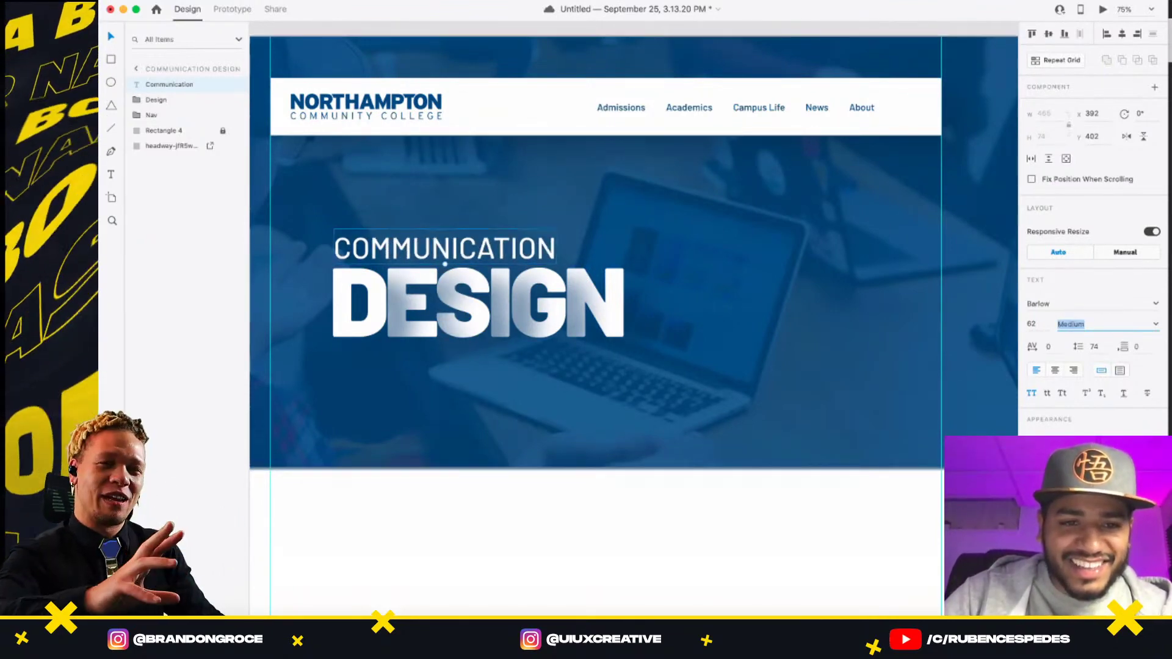
{"action": "key", "text": "Return"}
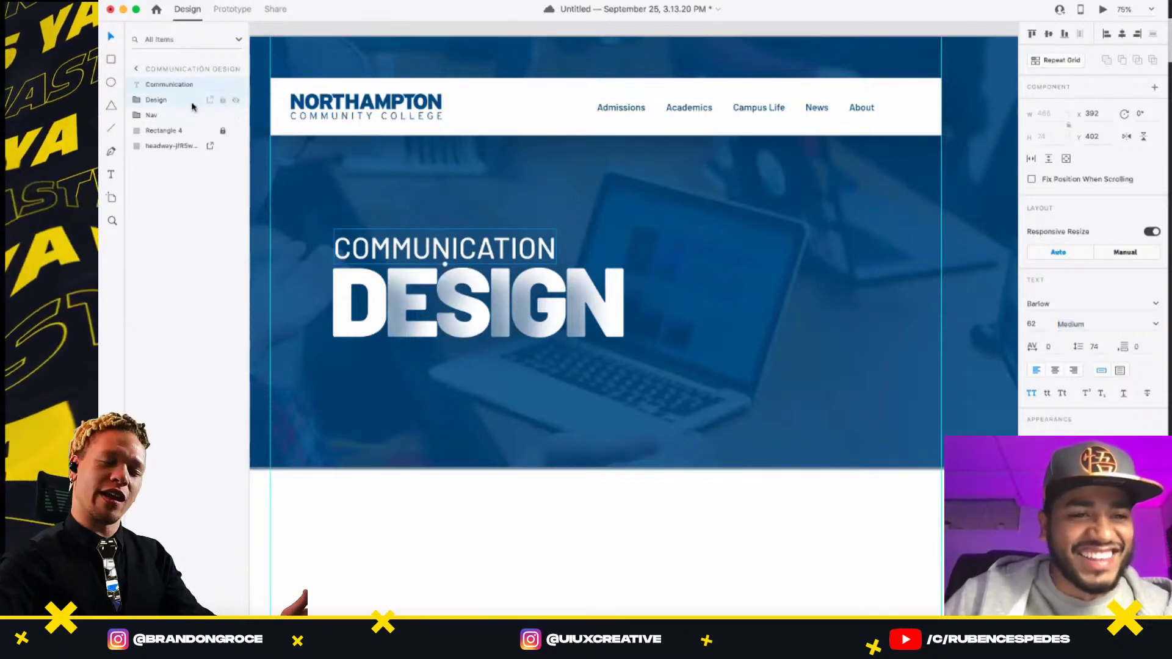
- Group the Communication text with the Design group and name the new group Title
{"action": "left_click", "coordinate": [192, 105], "text": "shift"}
{"action": "key", "text": "super+g"}
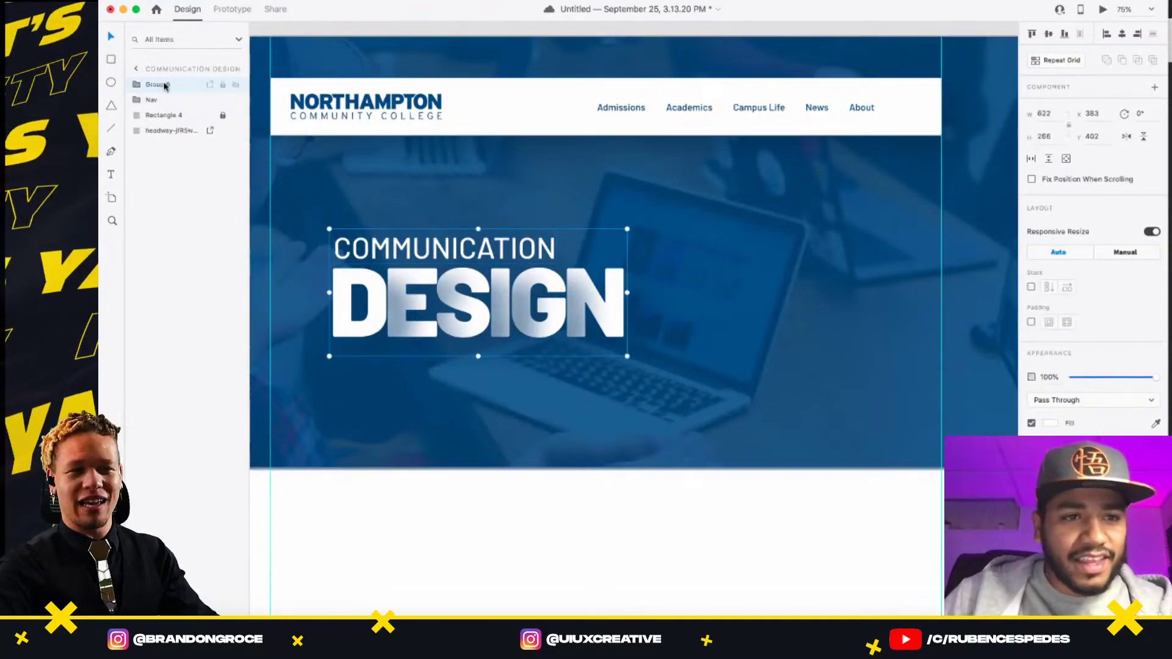
{"action": "double_click", "coordinate": [158, 84]}
{"action": "type", "text": "Title"}
{"action": "key", "text": "Return"}
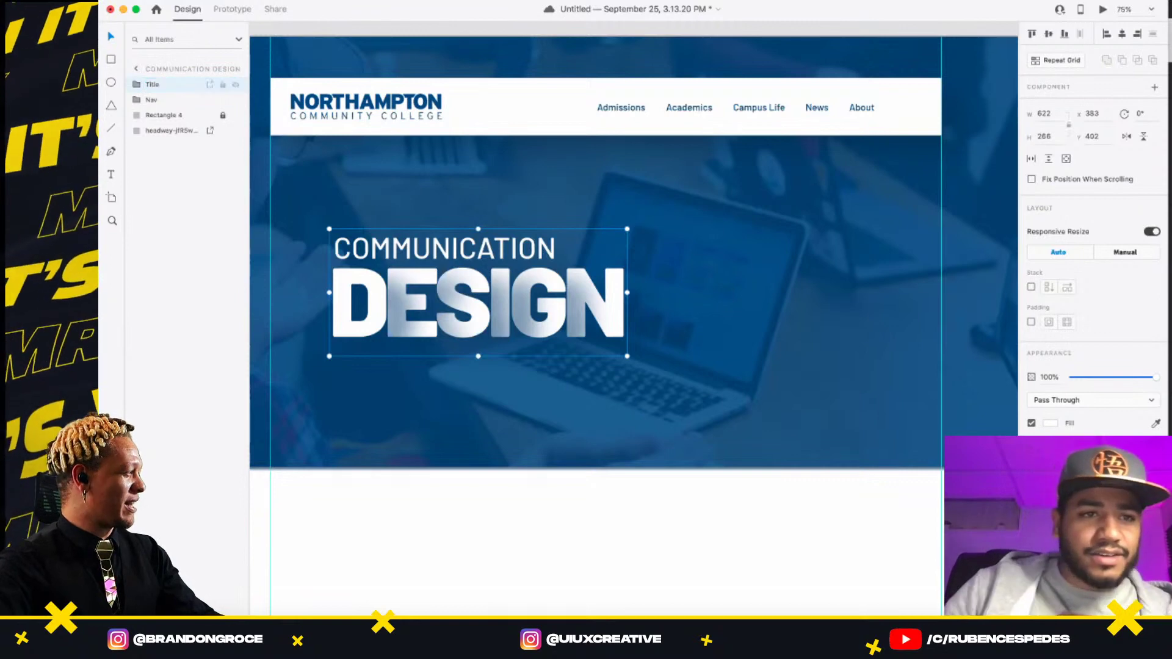
- Move the Title group to X 338, Y 412 in the hero
{"action": "mouse_move", "coordinate": [376, 296]}
{"action": "left_mouse_down"}
{"action": "mouse_move", "coordinate": [343, 269]}
{"action": "mouse_move", "coordinate": [358, 317]}
{"action": "mouse_move", "coordinate": [358, 275]}
{"action": "mouse_move", "coordinate": [354, 303]}
{"action": "left_mouse_up"}
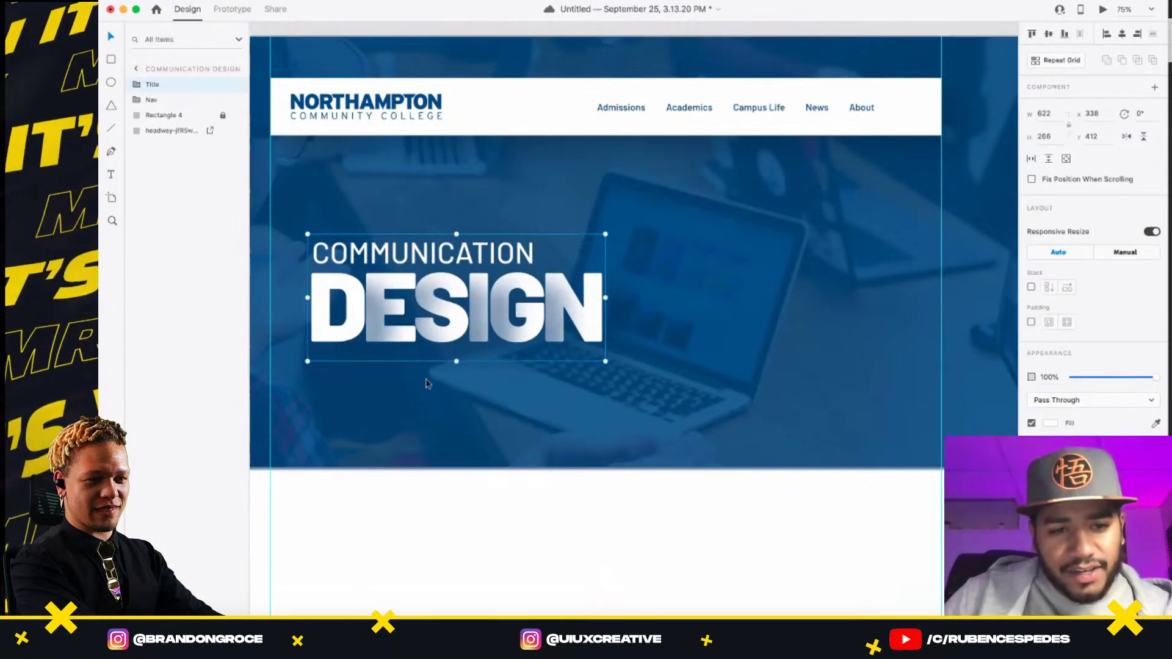
{"action": "scroll", "coordinate": [727, 283], "scroll_direction": "down", "scroll_amount": 3}
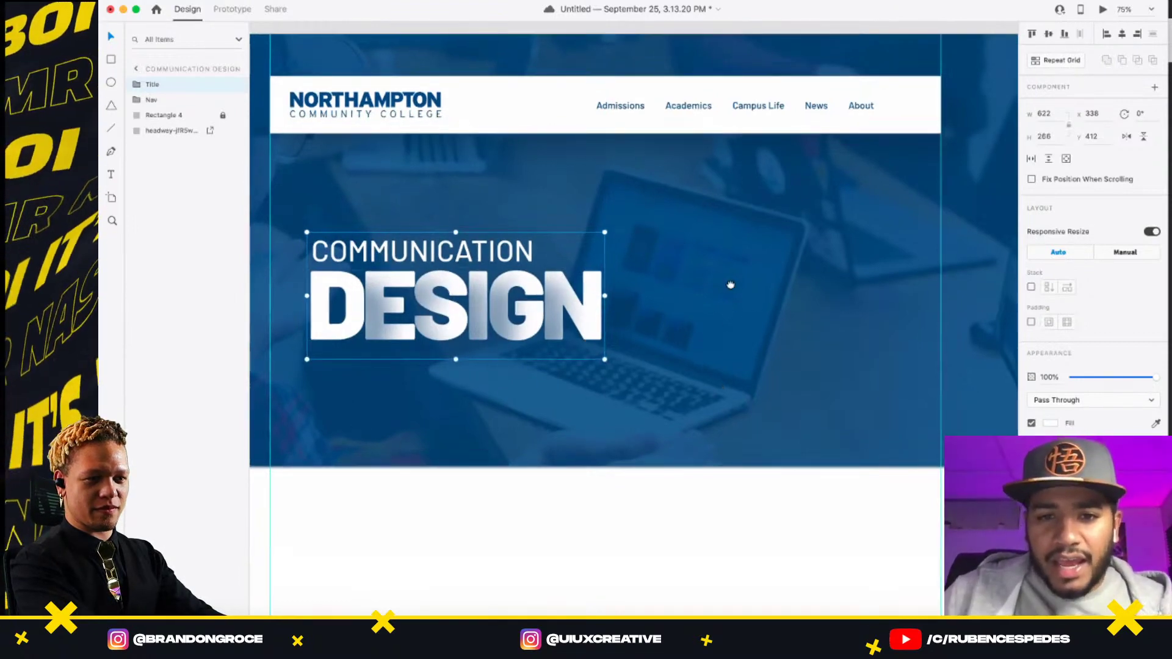
{"action": "scroll", "coordinate": [729, 278], "scroll_direction": "down", "scroll_amount": 5}
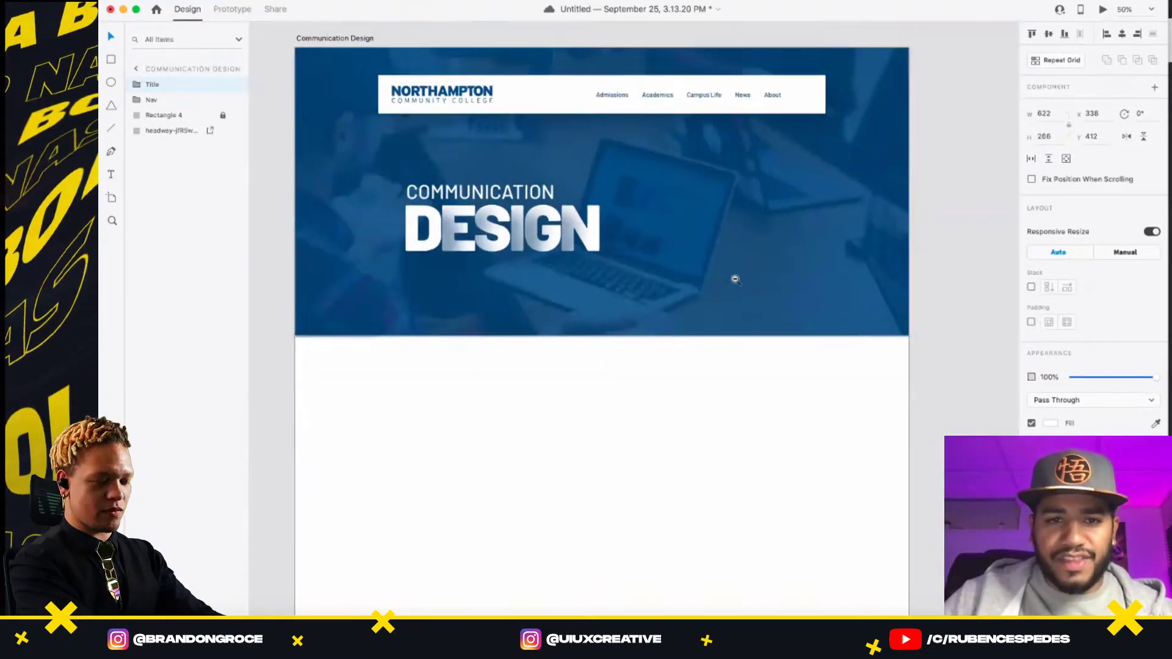
{"action": "scroll", "coordinate": [664, 238], "scroll_direction": "up", "scroll_amount": 5}
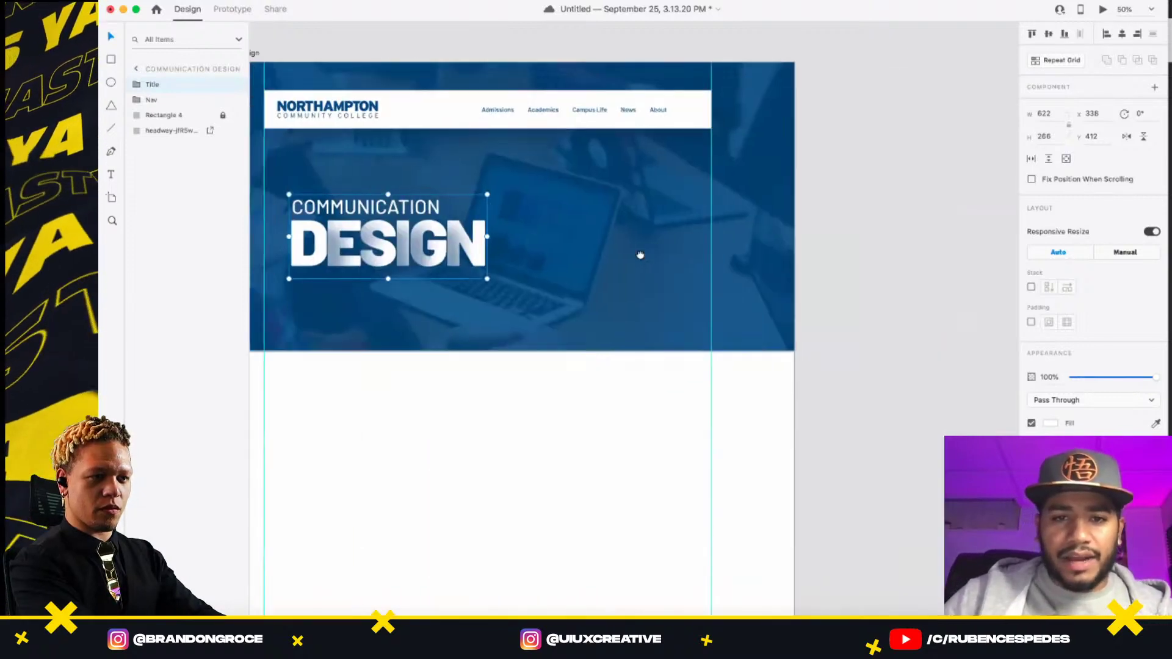
- Draw a borderless white circle about 382 px wide over the hero's lower edge and move it to about X 1058, Y 642
{"action": "left_click", "coordinate": [110, 83]}
{"action": "left_click_drag", "start_coordinate": [551, 269], "coordinate": [672, 394]}
{"action": "left_click", "coordinate": [1031, 372]}
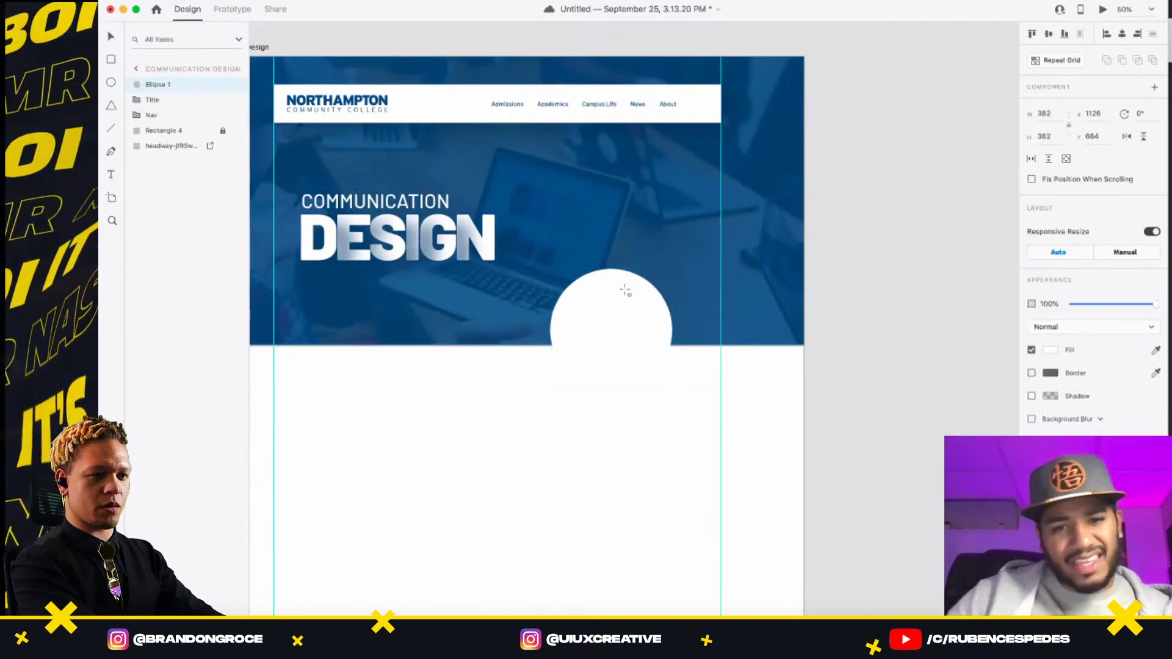
{"action": "left_click_drag", "start_coordinate": [607, 303], "coordinate": [586, 296]}
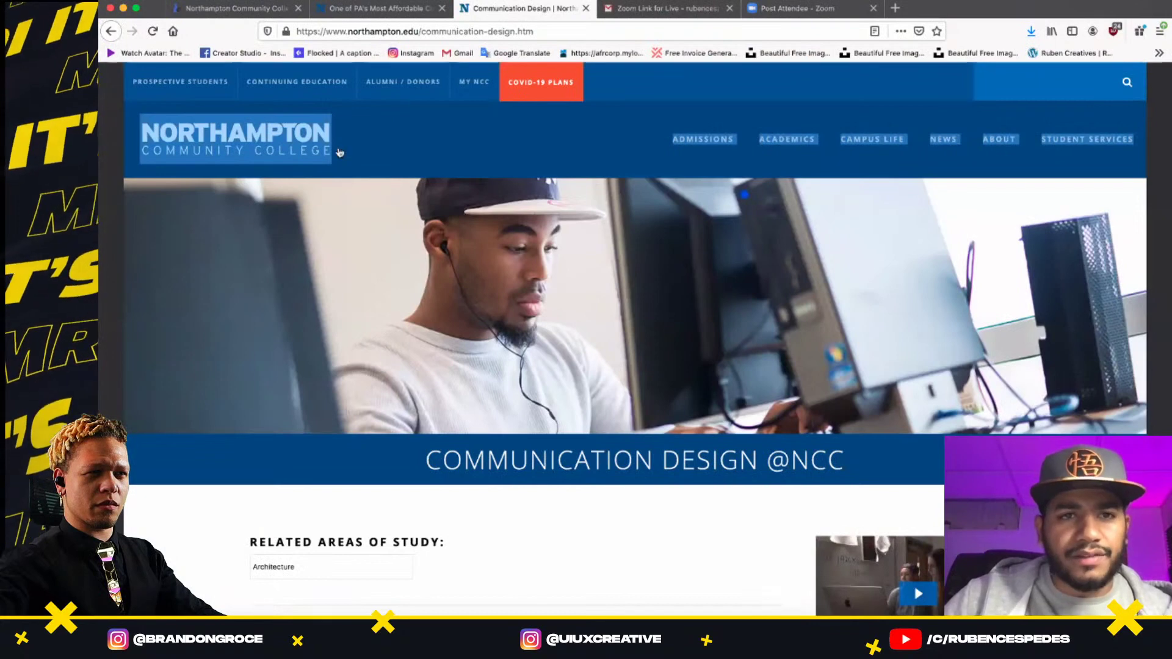
- Look through the colored tiles and sections of the northampton.edu homepage, and switch back to Adobe XD
{"action": "left_click", "coordinate": [368, 14]}
{"action": "scroll", "coordinate": [682, 426], "scroll_direction": "down", "scroll_amount": 10}
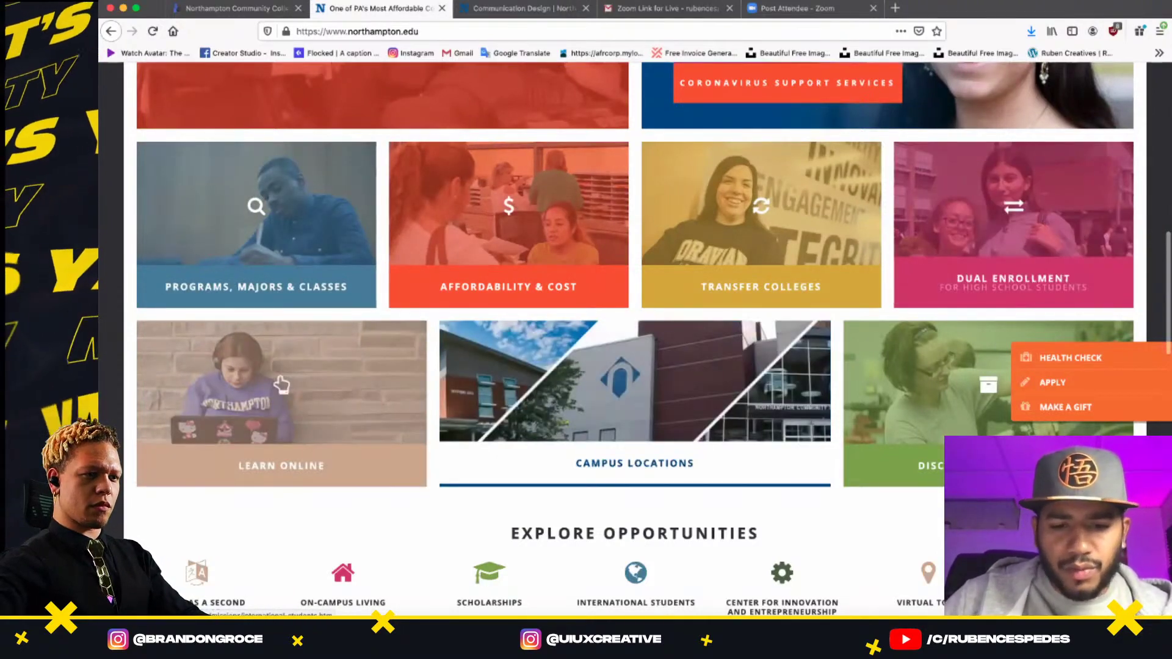
{"action": "scroll", "coordinate": [419, 439], "scroll_direction": "down", "scroll_amount": 3}
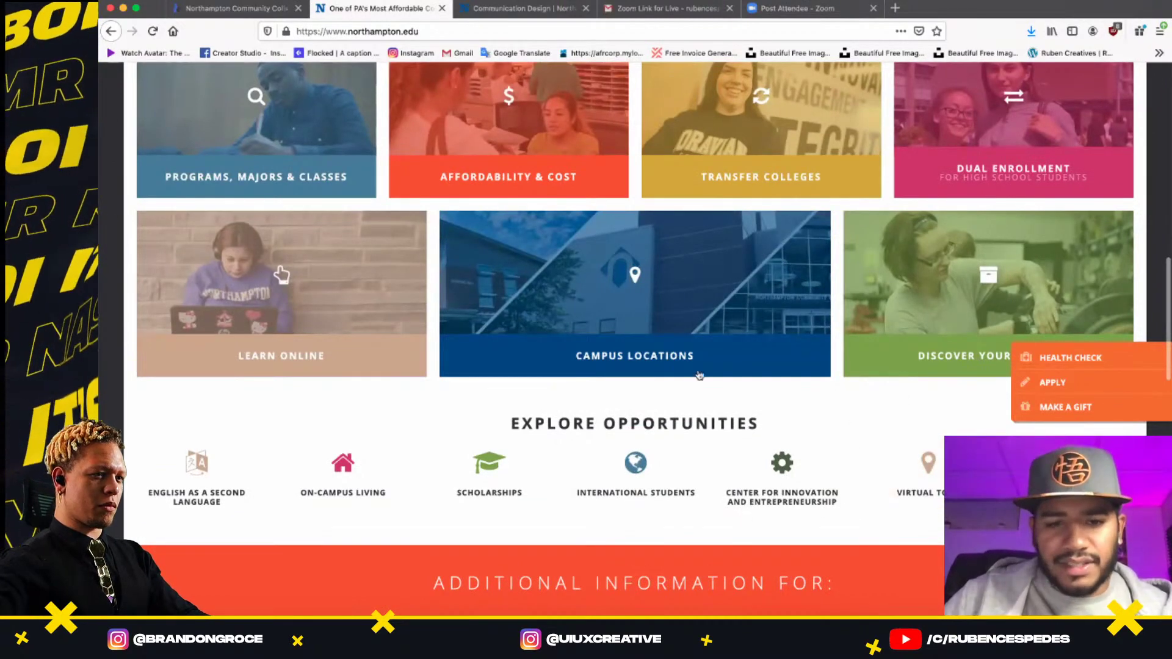
{"action": "scroll", "coordinate": [700, 374], "scroll_direction": "down", "scroll_amount": 10}
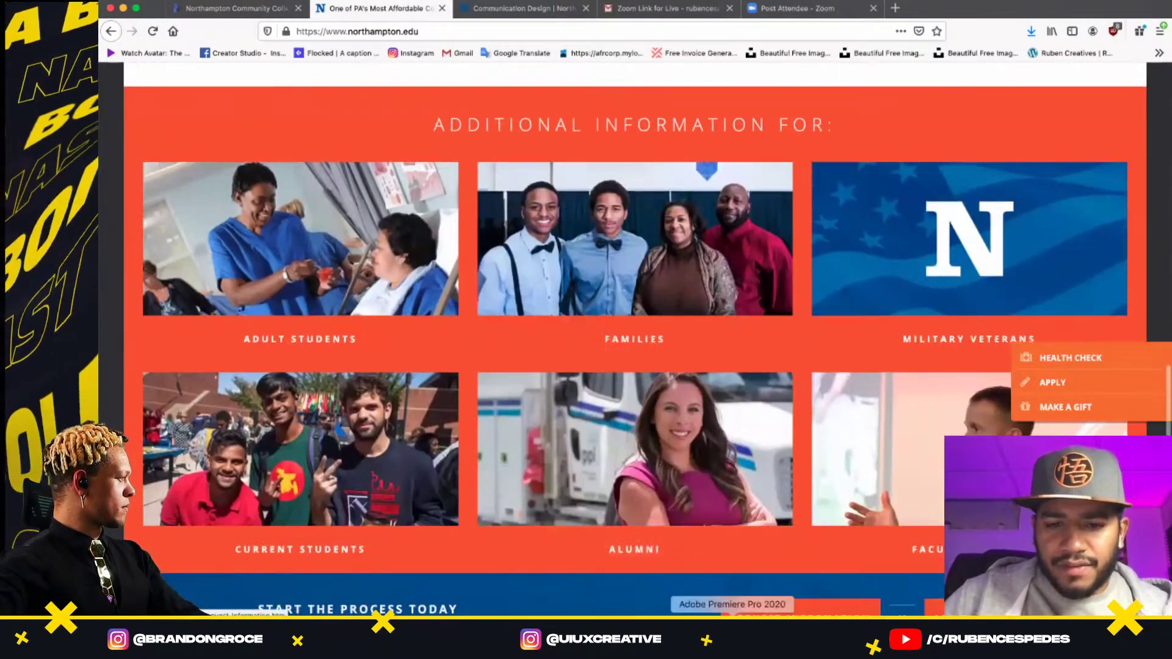
{"action": "key", "text": "super+Tab"}
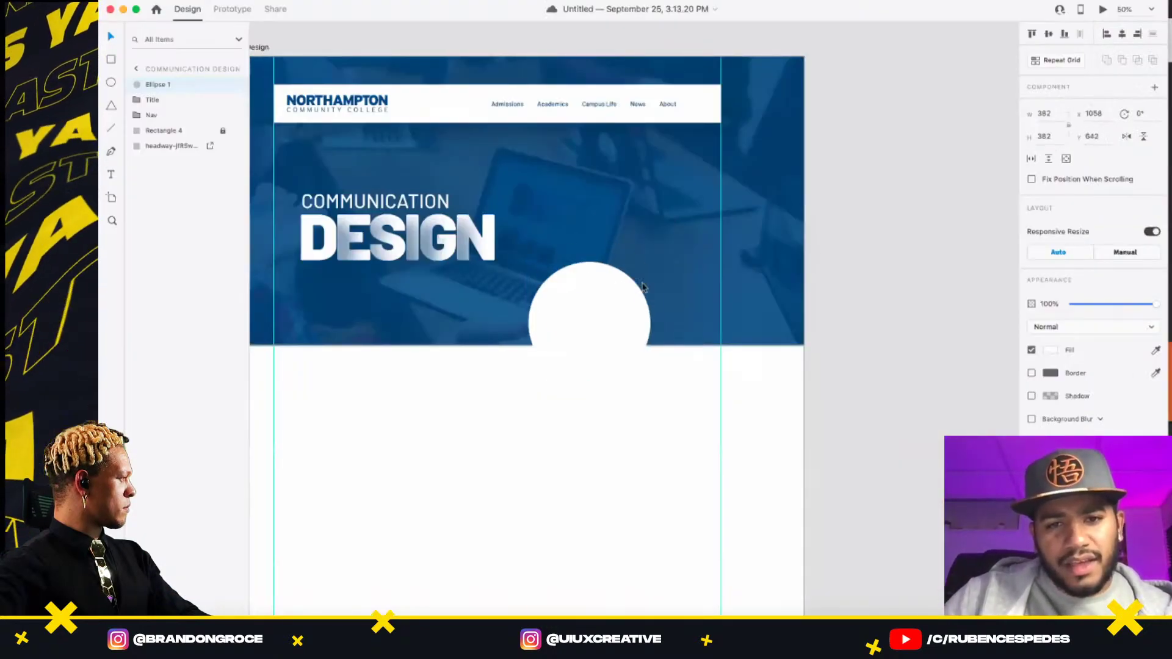
- Try red and yellow fills on the circle, settle on pink #FF1482, and move it to about X 1084, Y 636
{"action": "left_click_drag", "start_coordinate": [598, 301], "coordinate": [622, 288]}
{"action": "left_click", "coordinate": [1052, 349]}
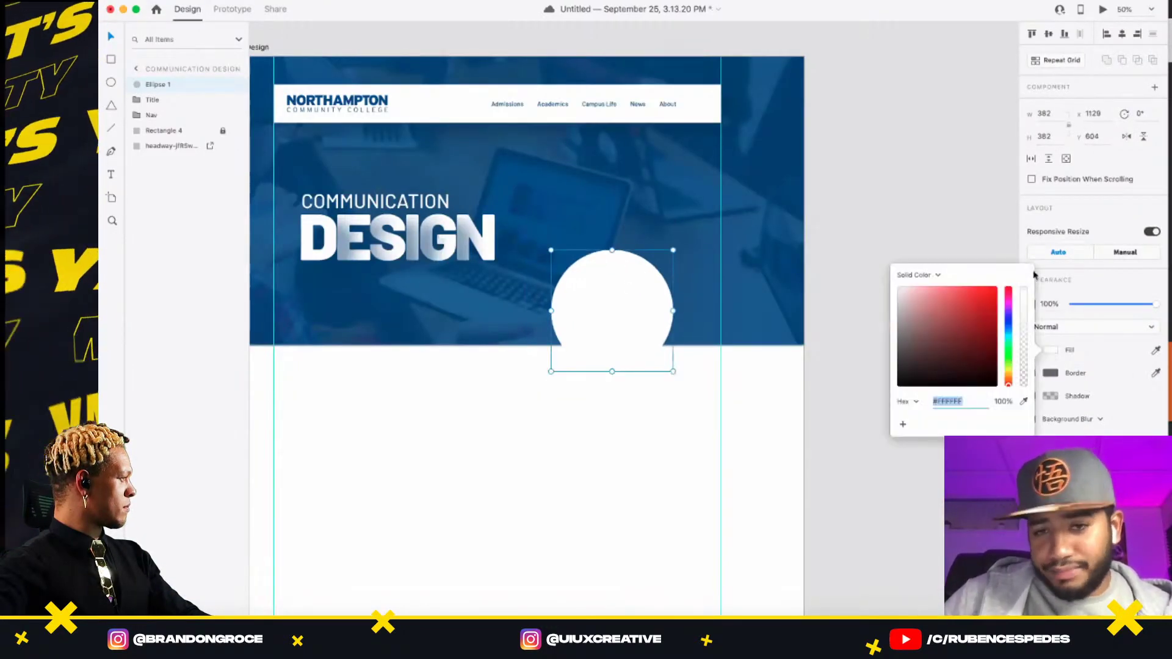
{"action": "left_click", "coordinate": [984, 314]}
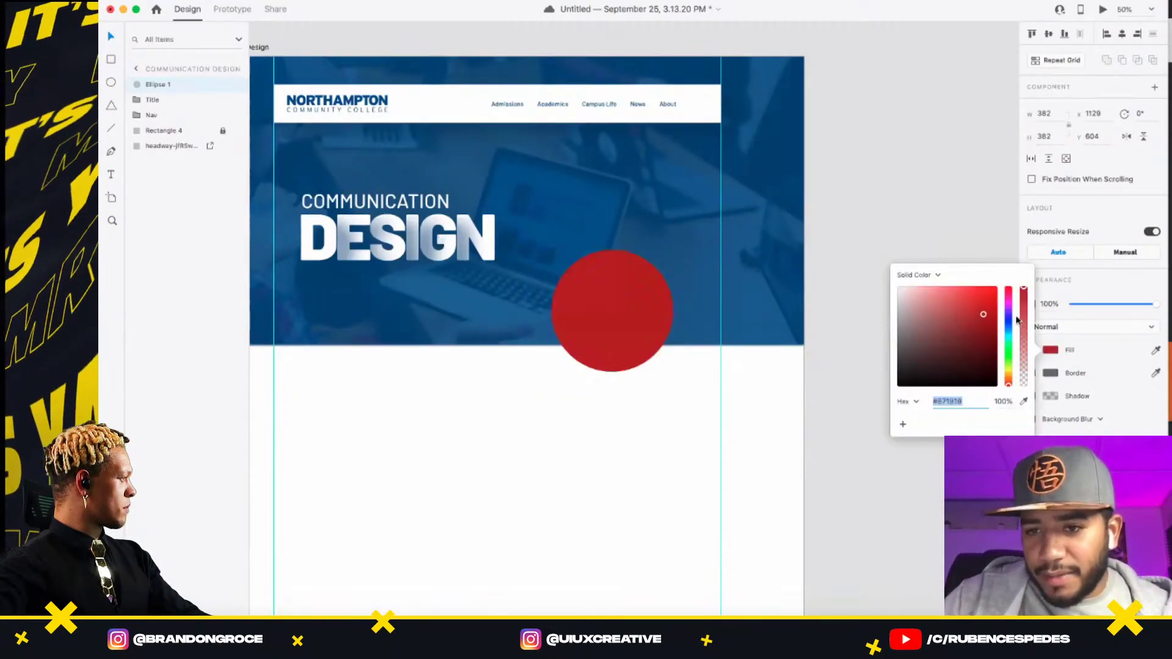
{"action": "left_click", "coordinate": [1008, 371]}
{"action": "left_click", "coordinate": [990, 289]}
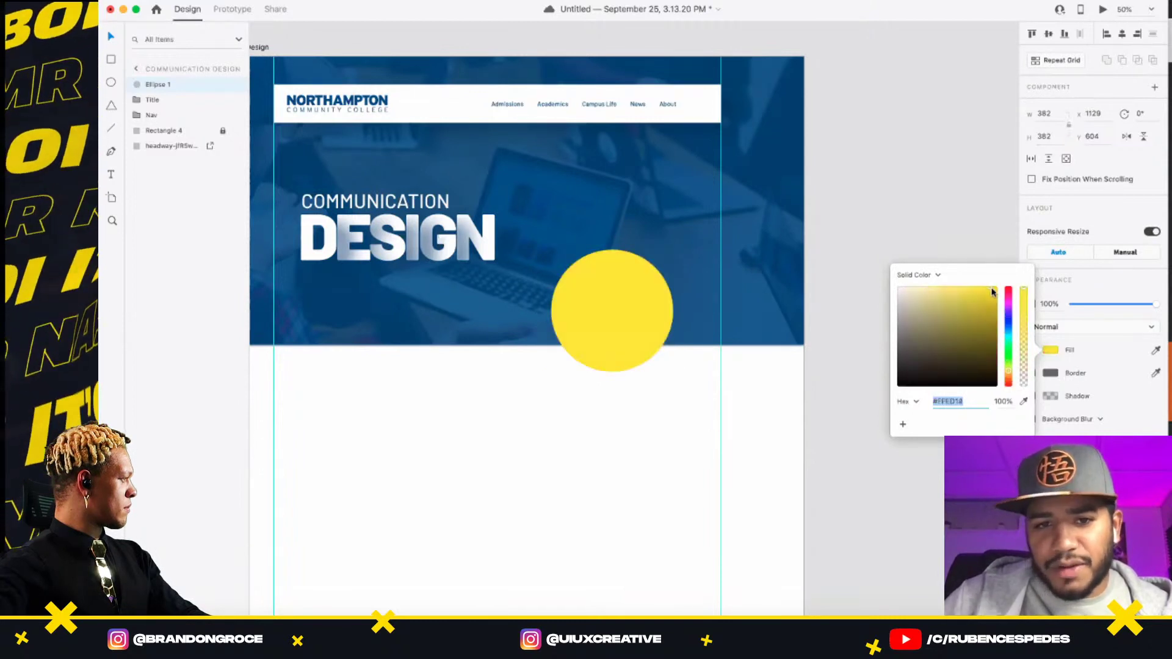
{"action": "left_click", "coordinate": [1009, 294]}
{"action": "left_click_drag", "start_coordinate": [619, 286], "coordinate": [597, 298]}
{"action": "left_click", "coordinate": [1051, 351]}
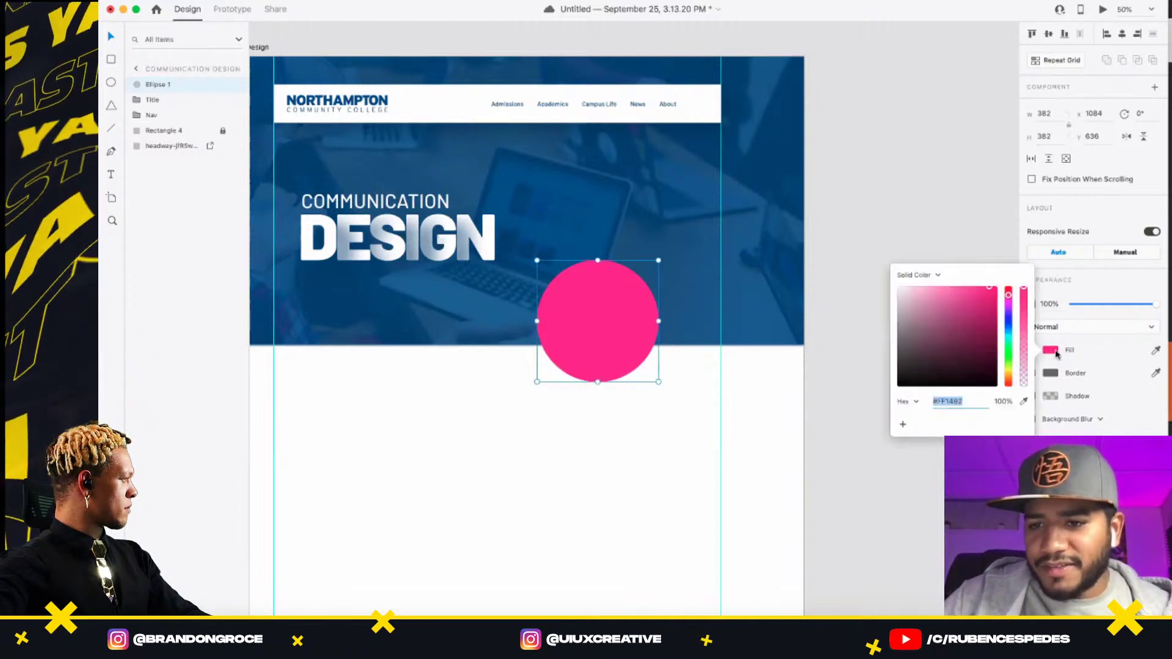
- Change the circle's fill from the color picker to a slightly muted crimson red
{"action": "left_click", "coordinate": [1007, 298]}
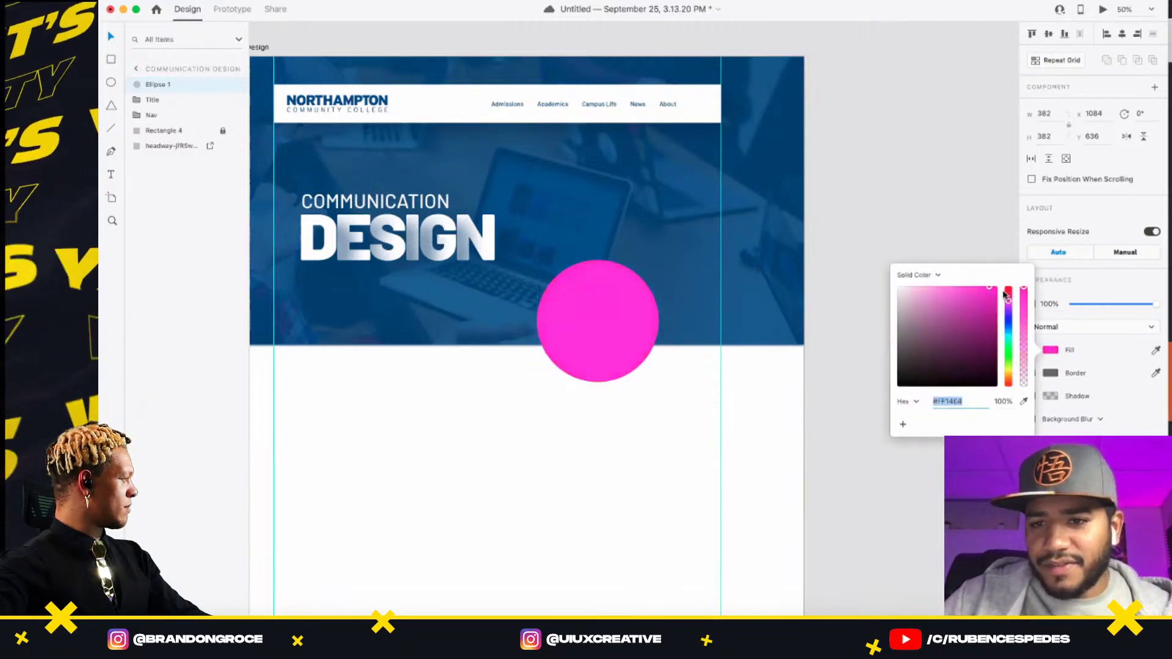
{"action": "left_click", "coordinate": [1008, 290]}
{"action": "left_click", "coordinate": [984, 297]}
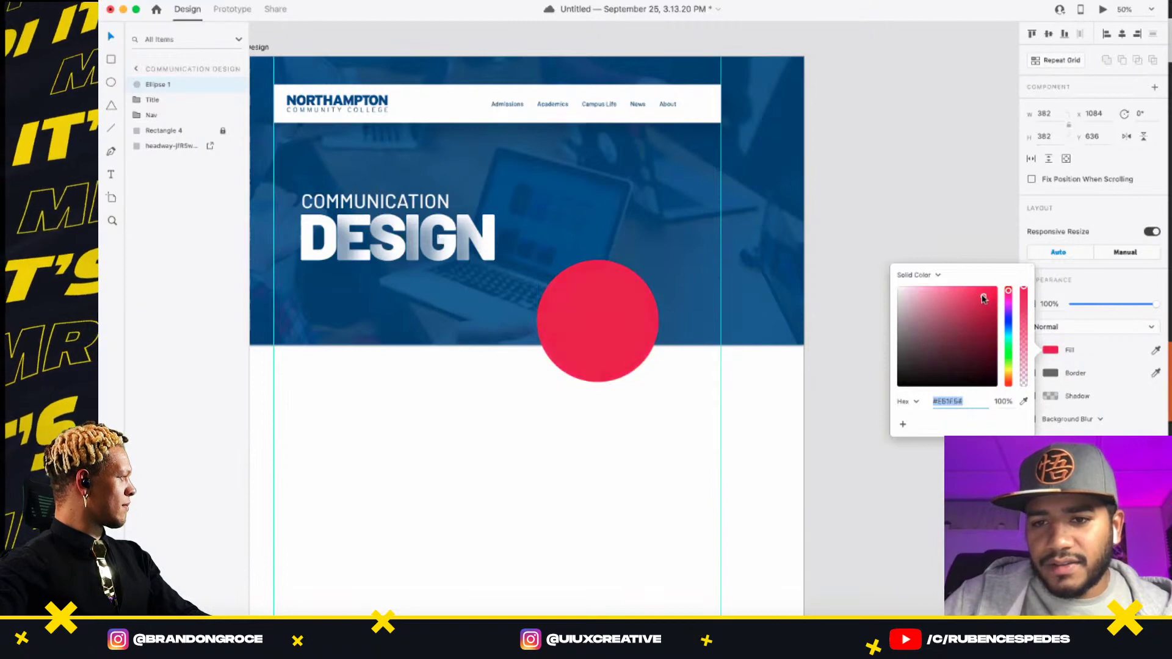
{"action": "left_click", "coordinate": [983, 300]}
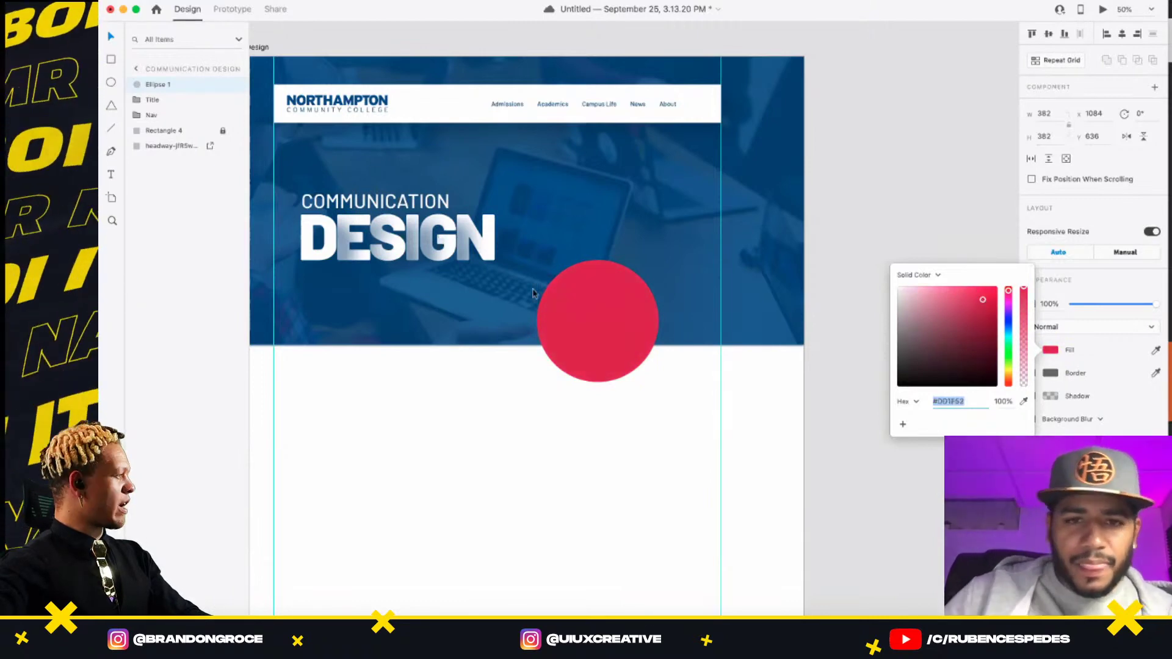
- Reshape the red circle by pulling its top anchor point down to about X 1325, Y 808
{"action": "double_click", "coordinate": [619, 284]}
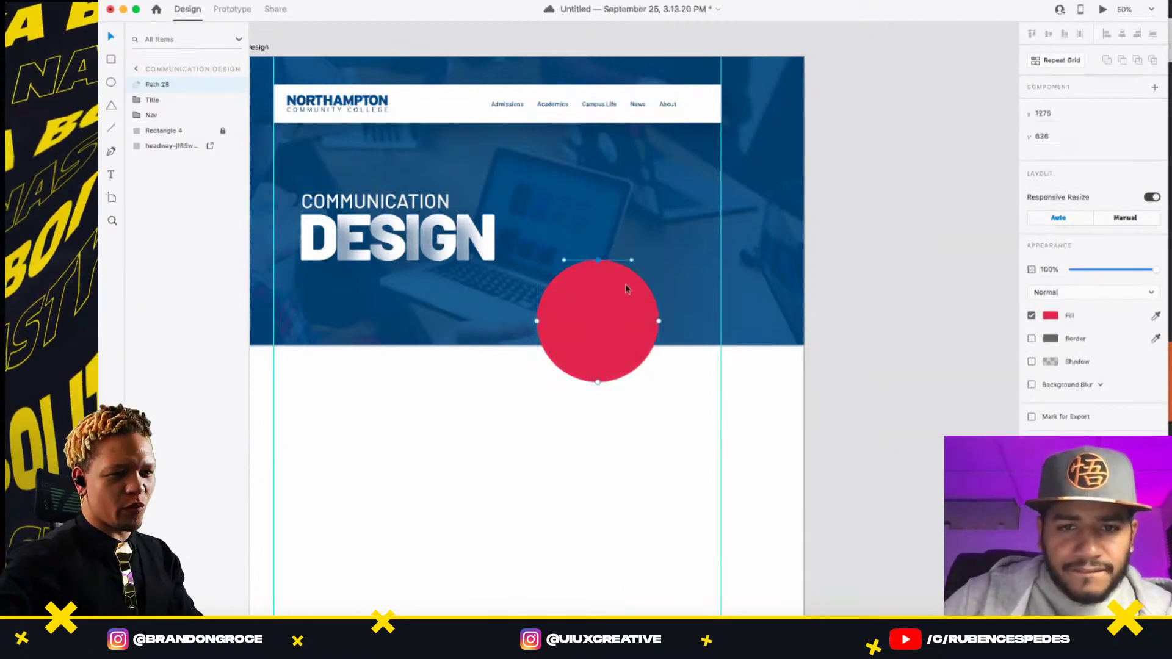
{"action": "left_click_drag", "start_coordinate": [597, 260], "coordinate": [614, 315]}
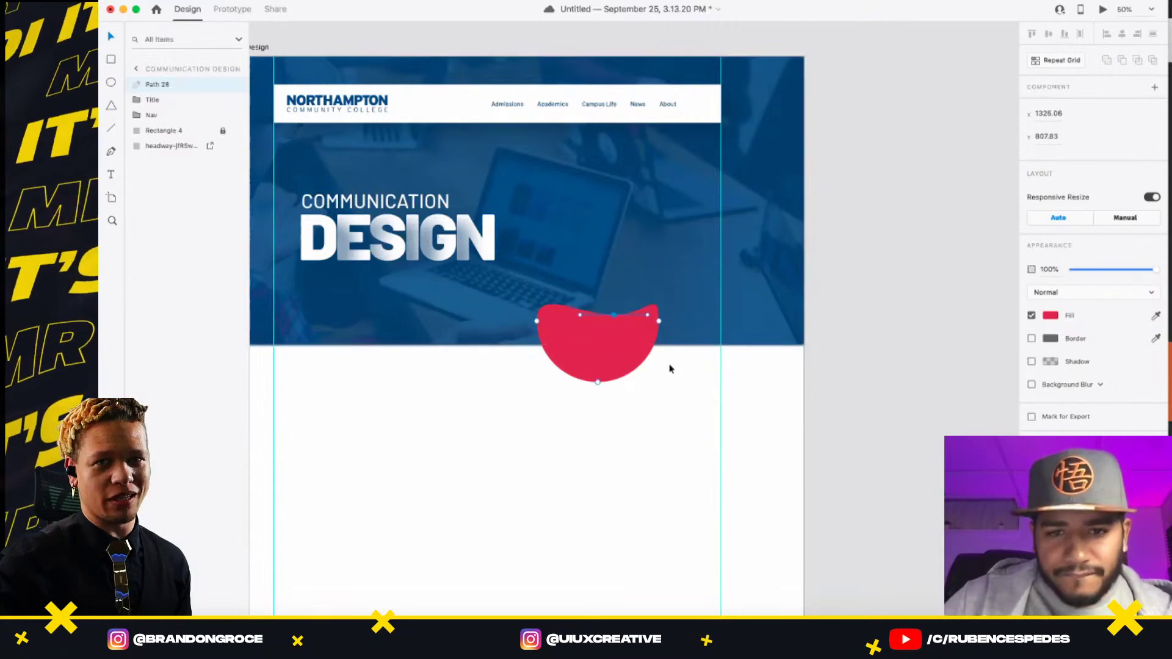
{"action": "left_click", "coordinate": [867, 357]}
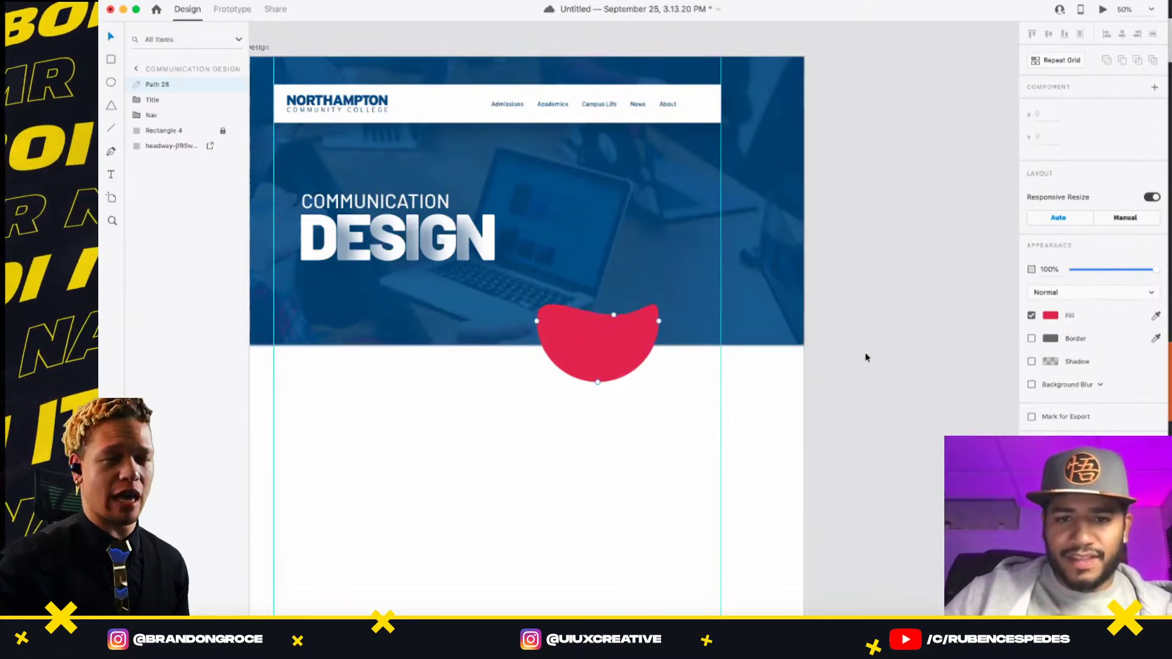
- Move the red bowl shape to about X 1201, Y 814 and rotate it to -16°
{"action": "left_click", "coordinate": [607, 348]}
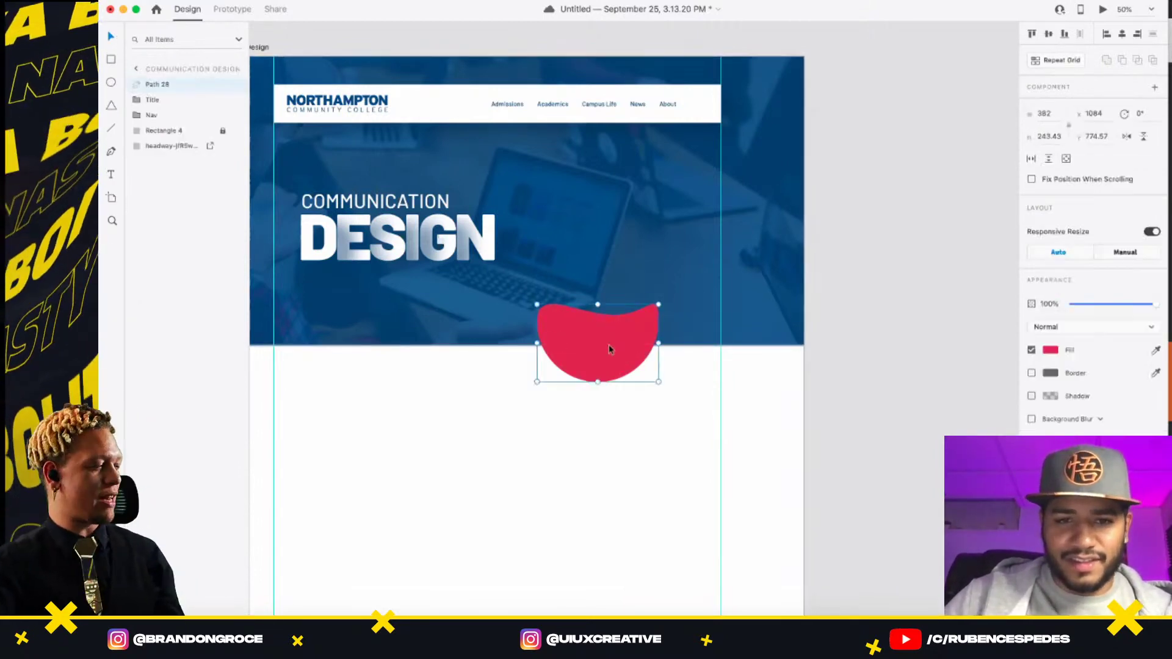
{"action": "left_click_drag", "start_coordinate": [609, 345], "coordinate": [646, 359]}
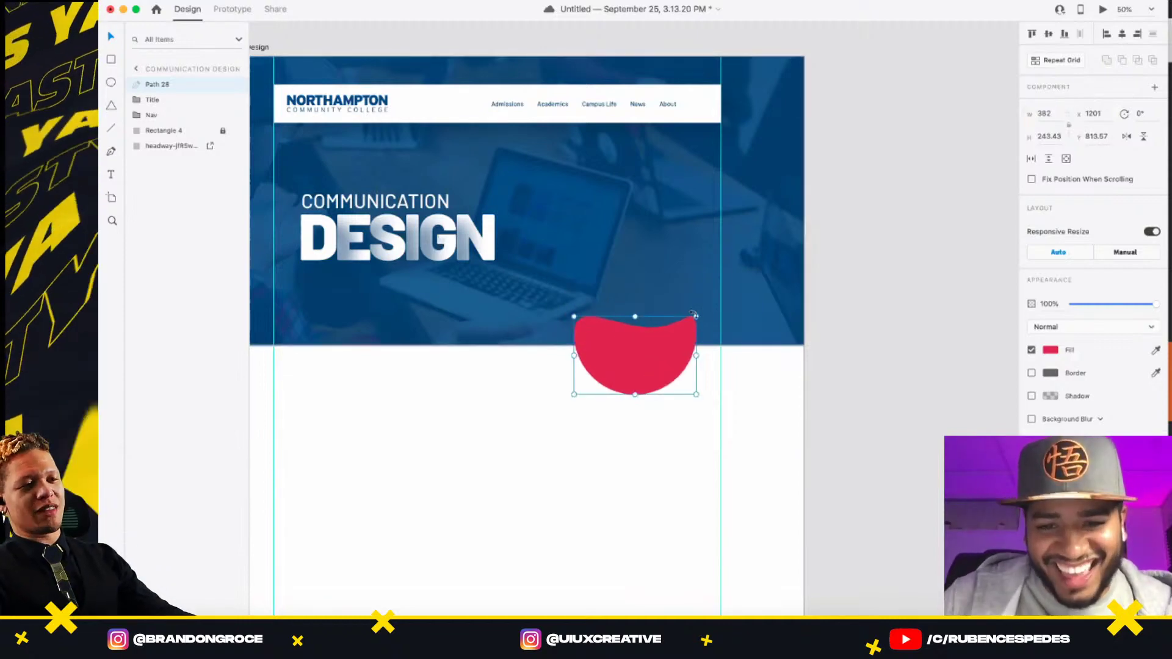
{"action": "left_click_drag", "start_coordinate": [693, 314], "coordinate": [764, 317]}
- Turn off the shadow of the hero background image
{"action": "left_click", "coordinate": [764, 317]}
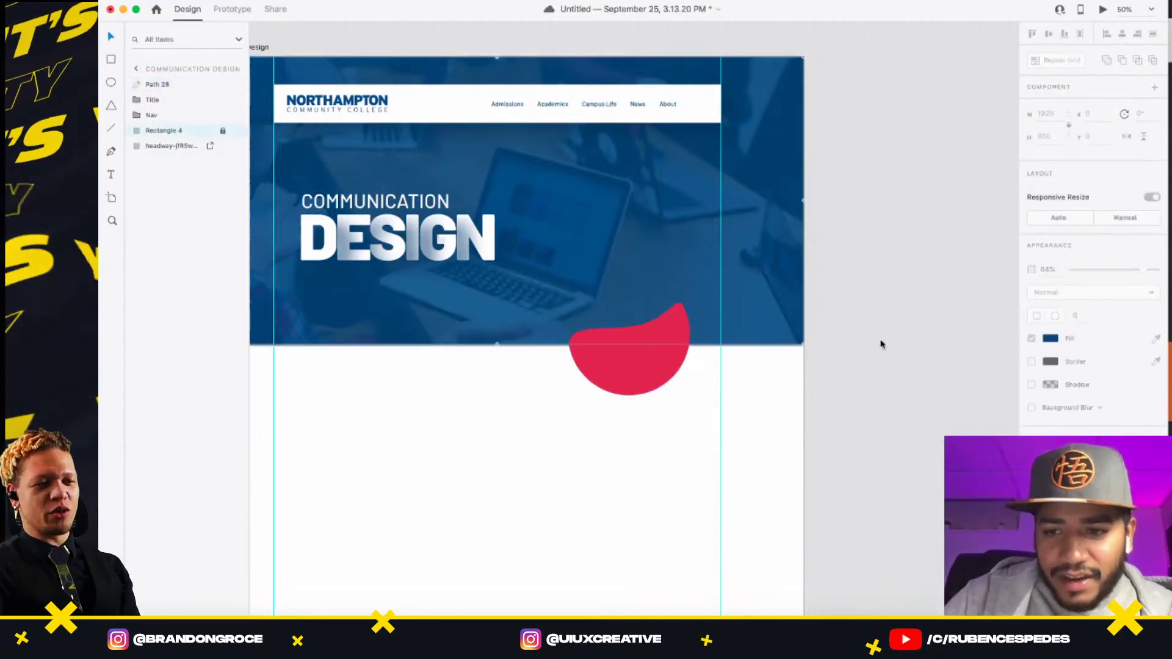
{"action": "left_click", "coordinate": [768, 290]}
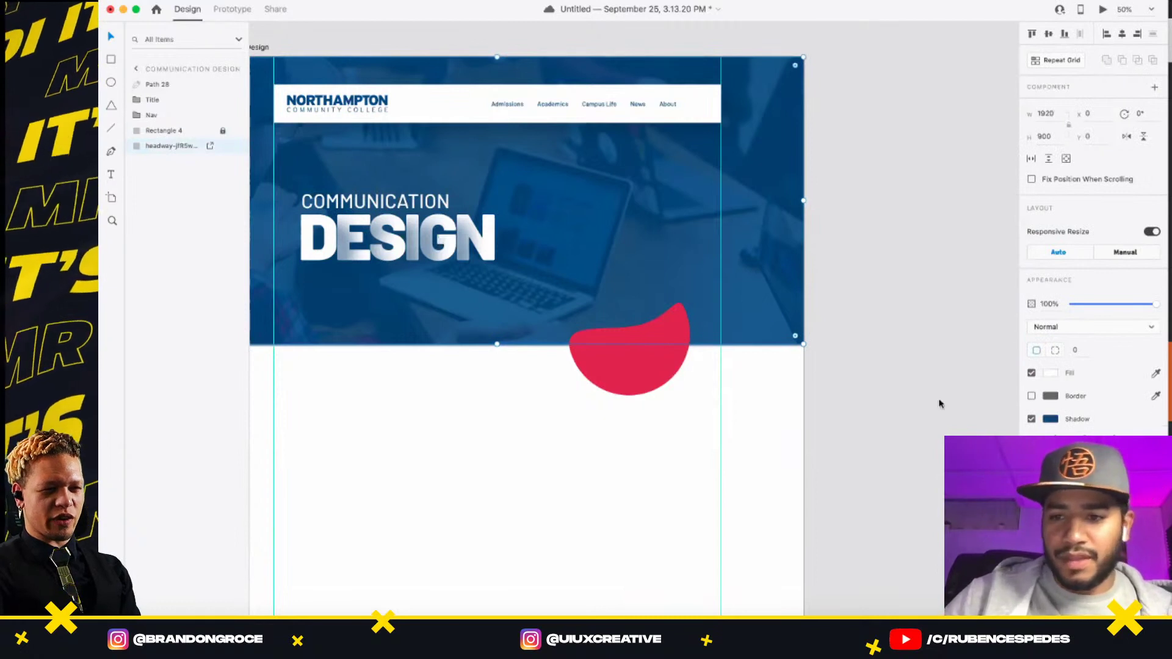
{"action": "left_click", "coordinate": [1032, 420]}
- Duplicate the red shape directly above the original, rotate the copy to 168°, and save the document
{"action": "left_click", "coordinate": [649, 373]}
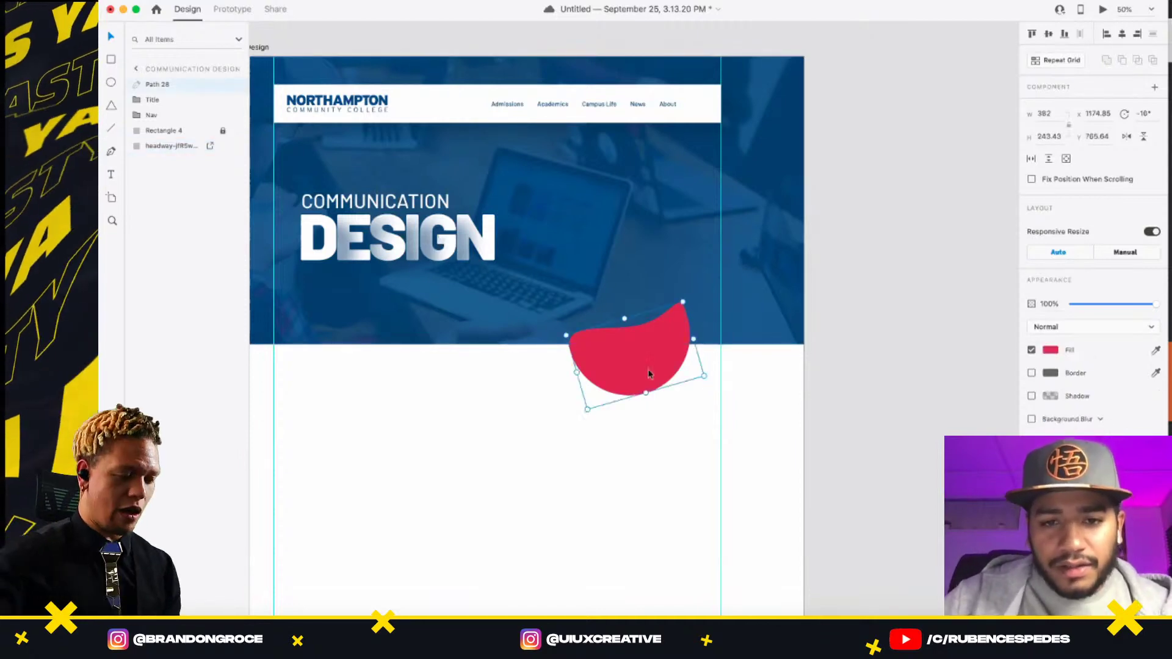
{"action": "left_click_drag", "start_coordinate": [649, 373], "coordinate": [657, 299]}
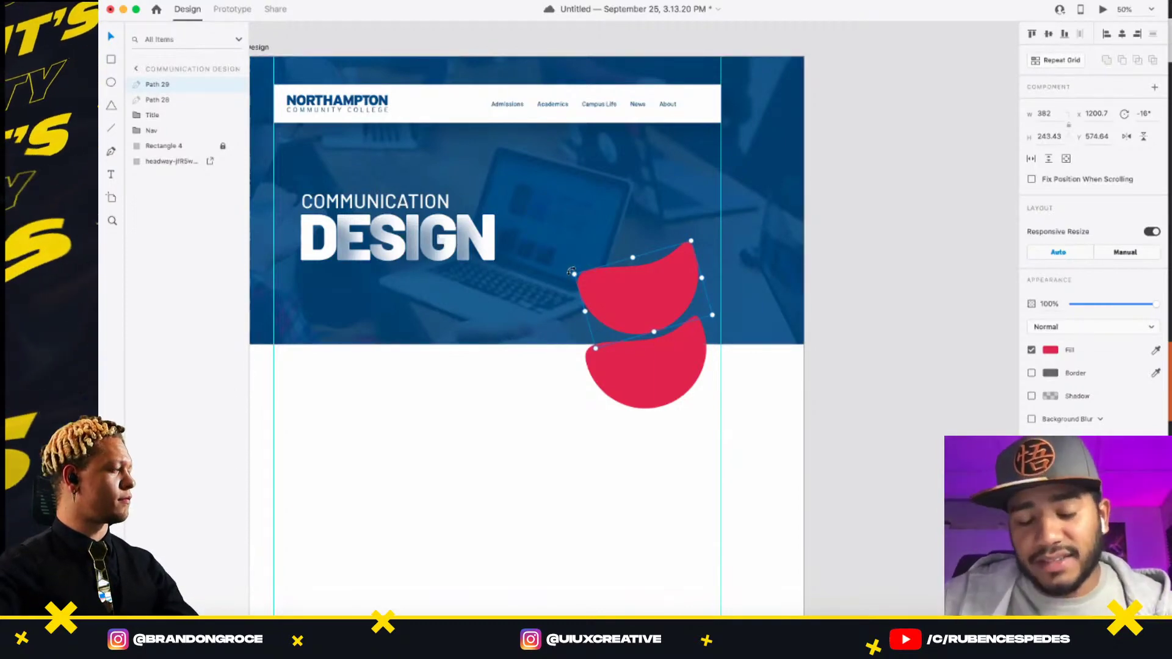
{"action": "left_click_drag", "start_coordinate": [572, 271], "coordinate": [741, 333]}
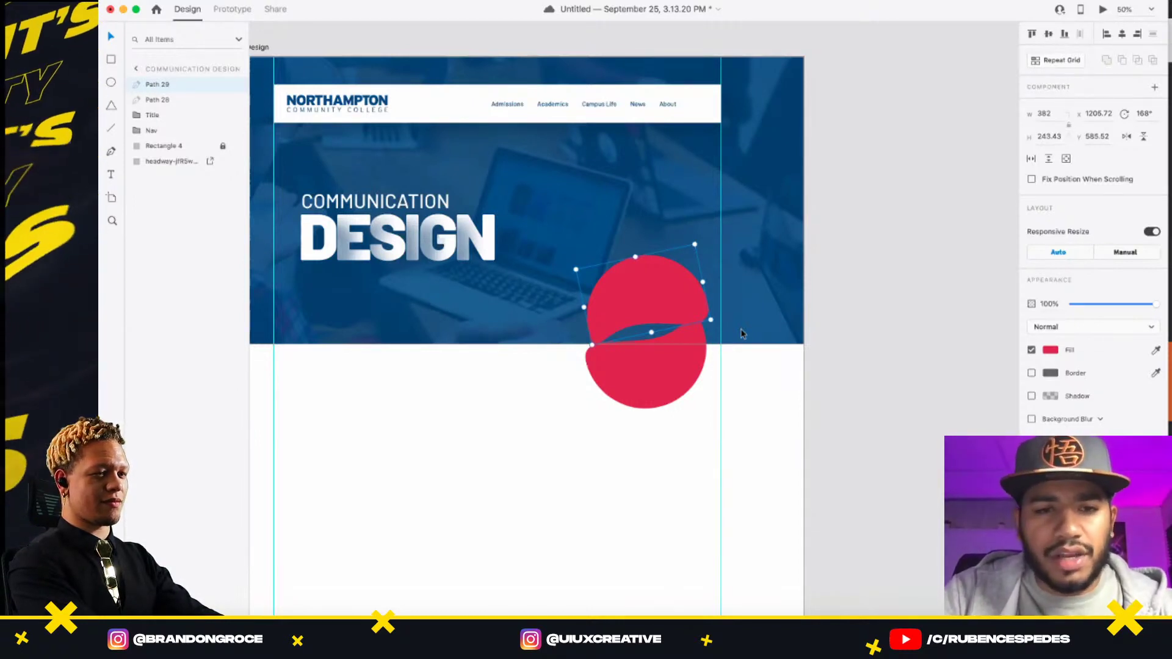
{"action": "key", "text": "super+s"}
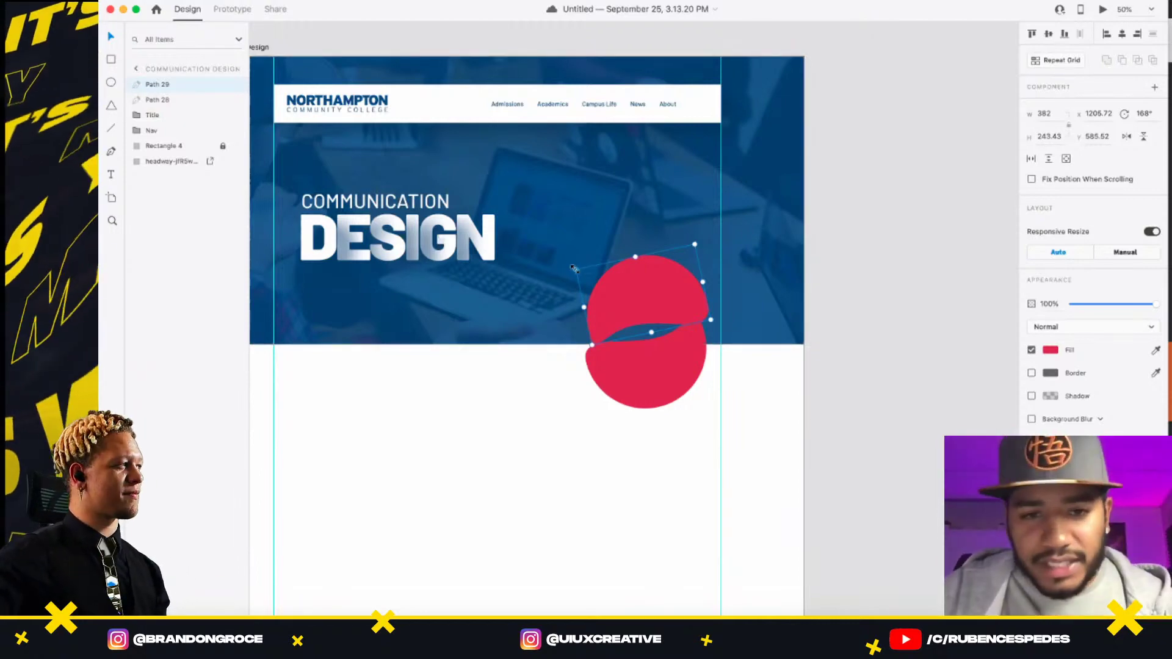
- Scale the upper red copy to about 268 by 171 px, flip it horizontally, and rotate it to 145°
{"action": "left_click_drag", "start_coordinate": [574, 269], "coordinate": [616, 285]}
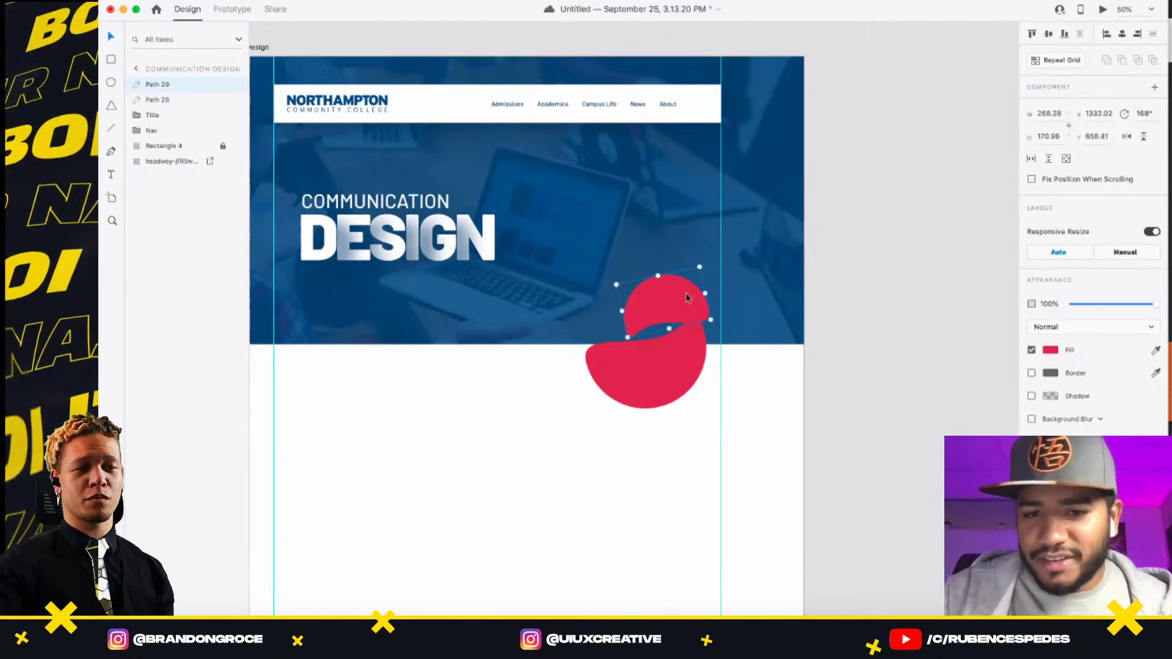
{"action": "left_click", "coordinate": [1127, 136]}
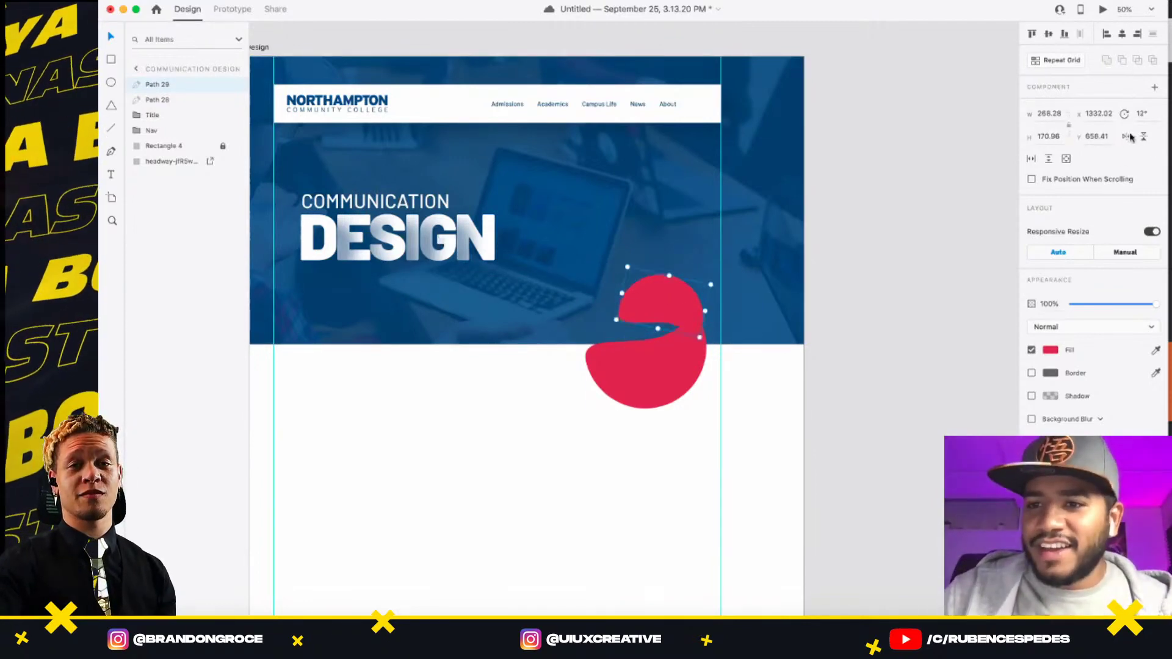
{"action": "left_click_drag", "start_coordinate": [712, 282], "coordinate": [699, 248]}
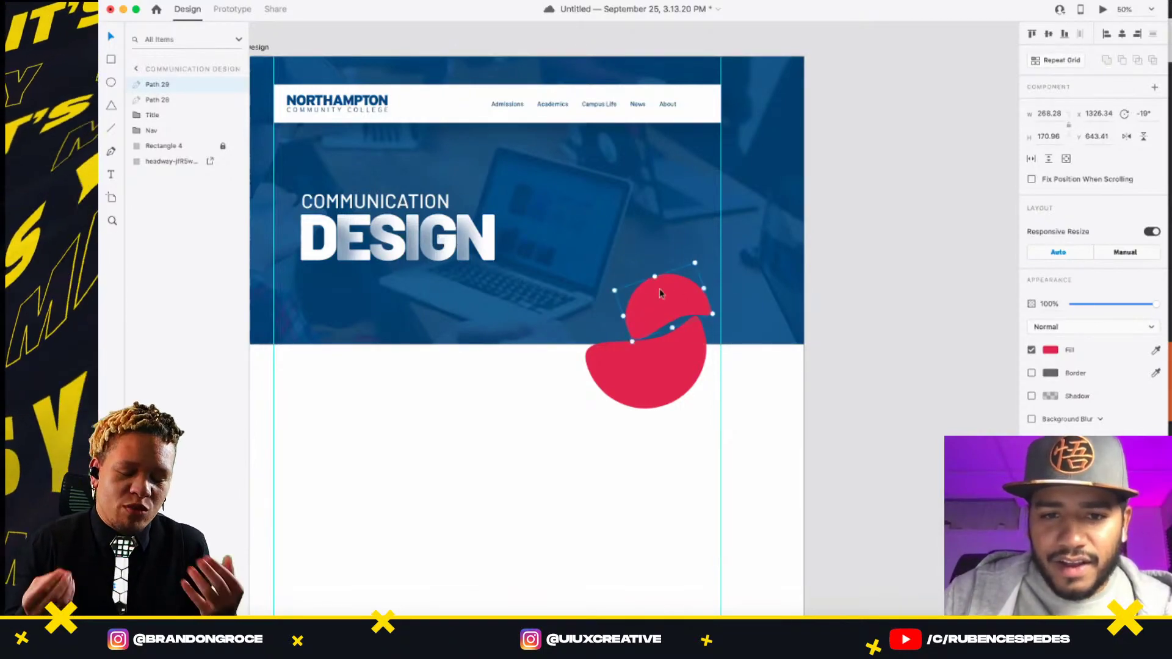
{"action": "left_click_drag", "start_coordinate": [700, 256], "coordinate": [666, 294]}
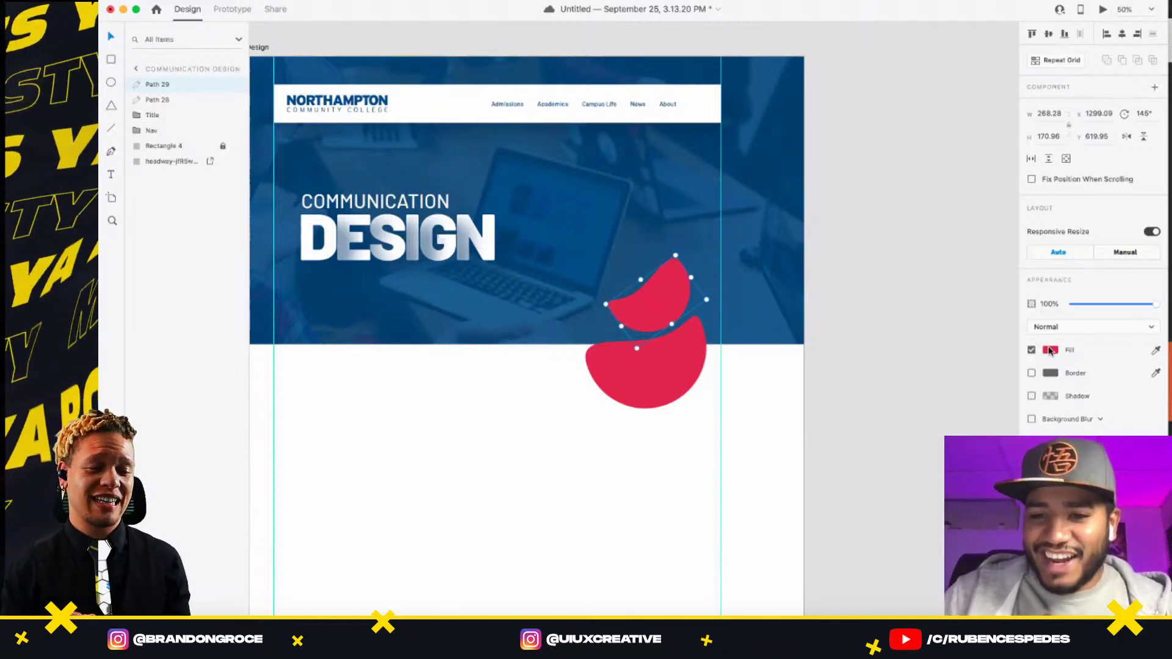
- Fill the smaller upper shape with a bright orange
{"action": "left_click", "coordinate": [1051, 352]}
{"action": "left_click", "coordinate": [1010, 373]}
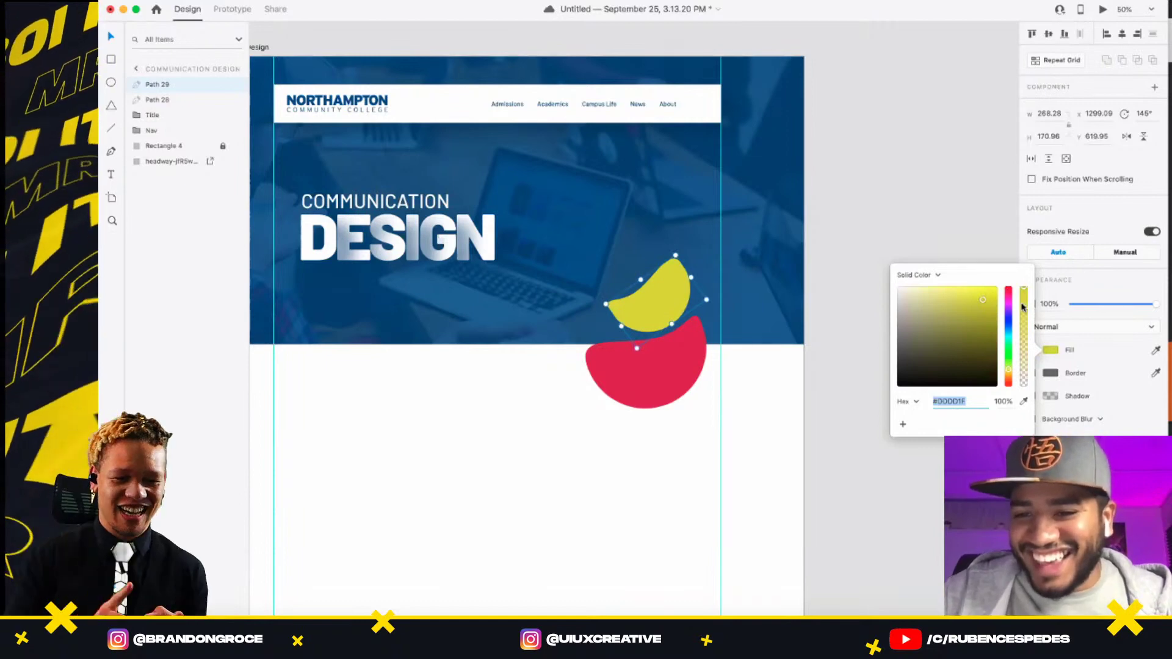
{"action": "left_click", "coordinate": [1010, 377]}
{"action": "left_click_drag", "start_coordinate": [1010, 379], "coordinate": [1010, 373]}
{"action": "left_click", "coordinate": [1009, 376]}
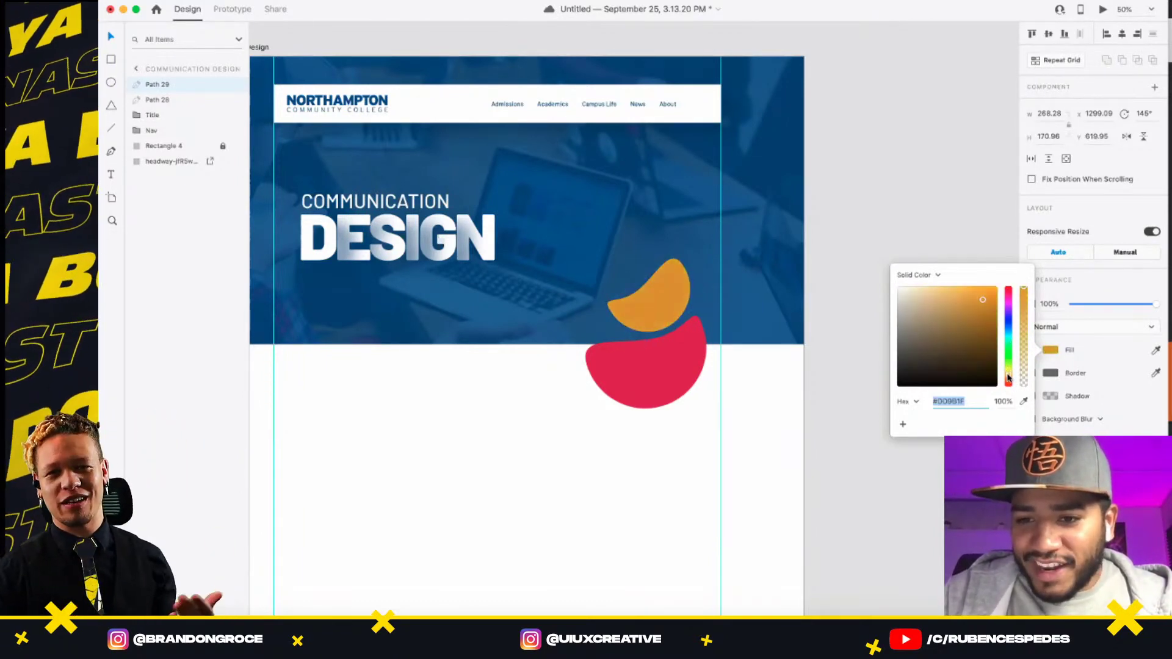
{"action": "left_click", "coordinate": [989, 287]}
- Round out the orange shape by moving its inward-curved anchor point to about X 1541, Y 696
{"action": "double_click", "coordinate": [663, 300]}
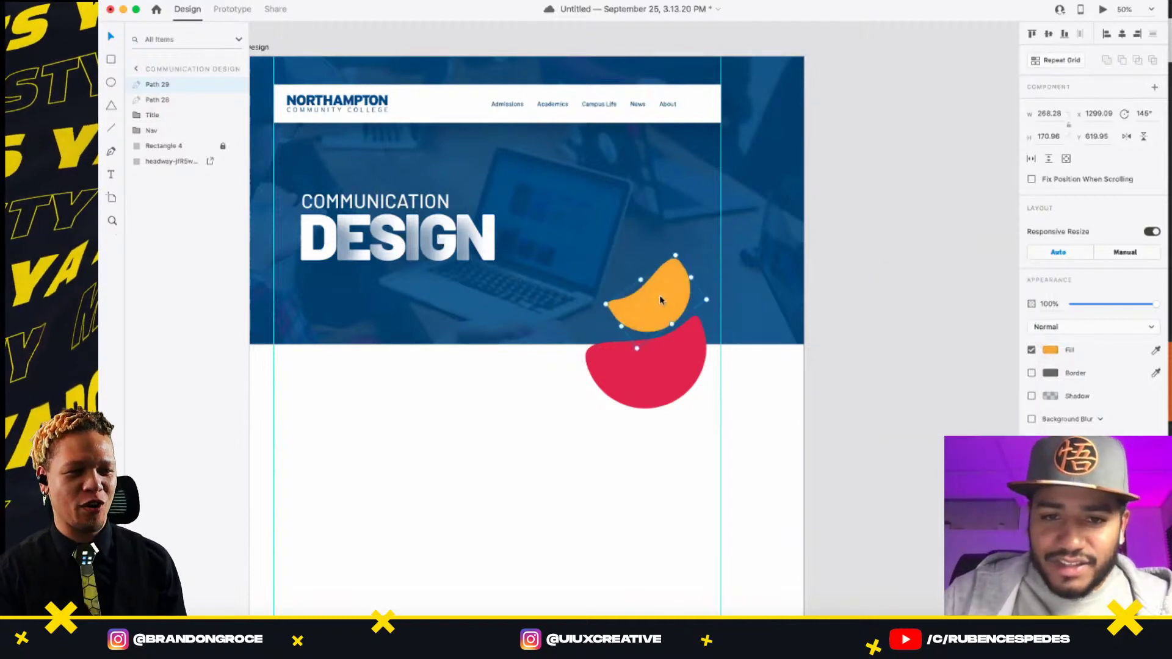
{"action": "left_click", "coordinate": [635, 294]}
{"action": "left_click_drag", "start_coordinate": [635, 295], "coordinate": [683, 279]}
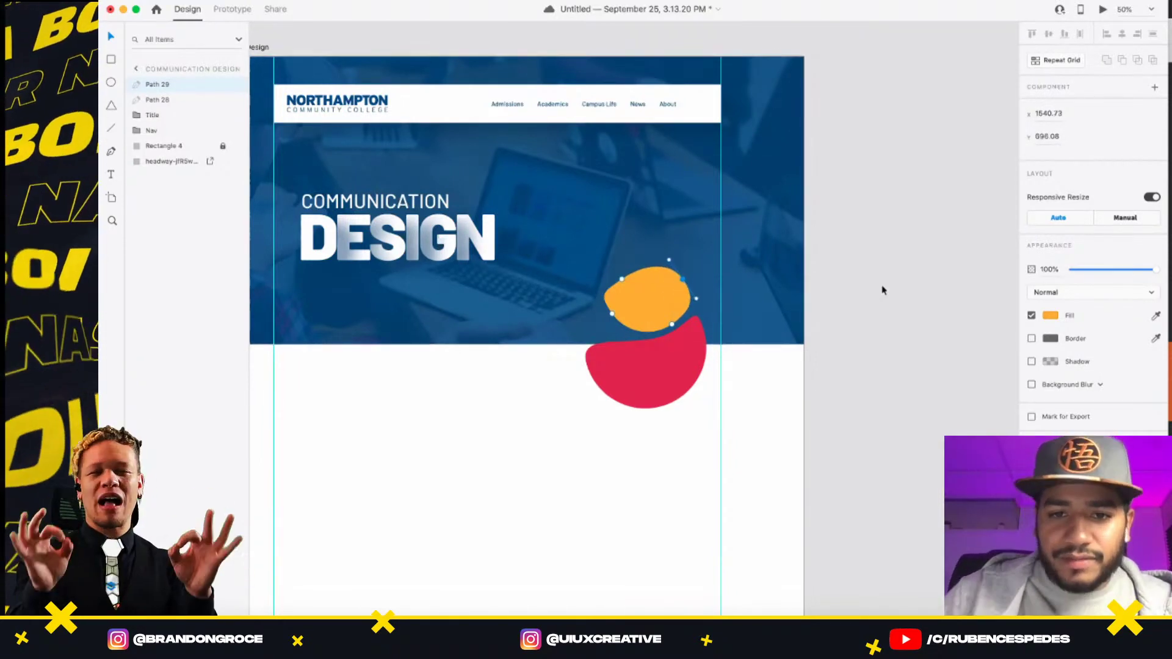
{"action": "left_click", "coordinate": [813, 349]}
- Rotate the orange and red shapes together counterclockwise and move them to about X 1249, Y 630
{"action": "left_click", "coordinate": [664, 313]}
{"action": "left_click", "coordinate": [680, 367], "text": "shift"}
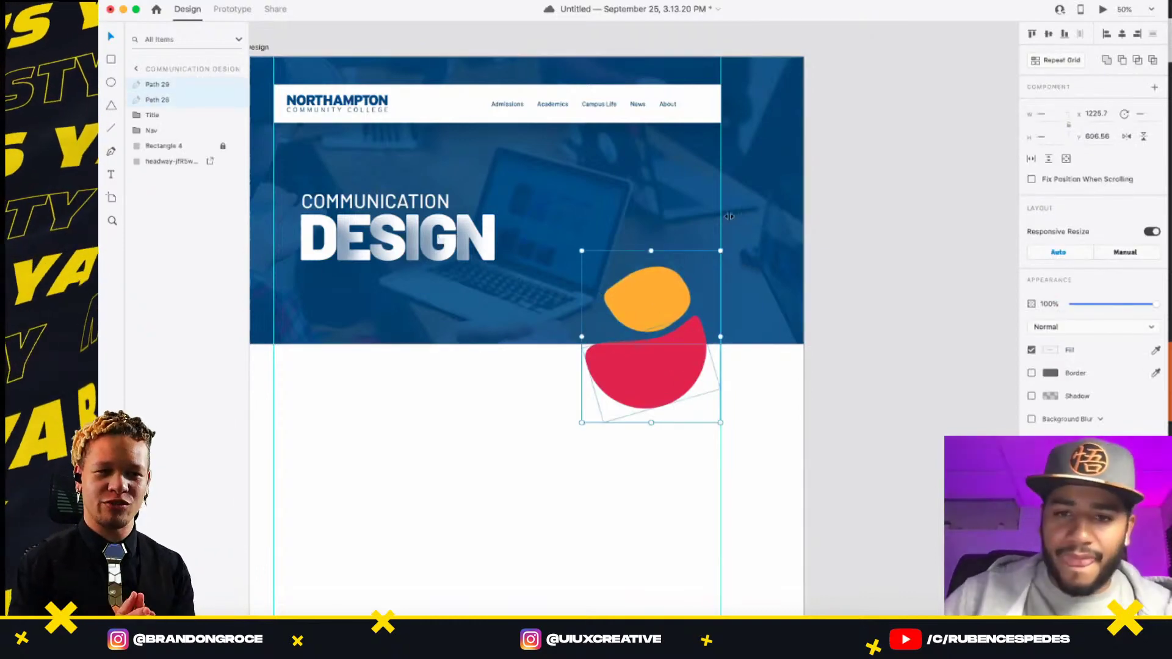
{"action": "left_click_drag", "start_coordinate": [725, 250], "coordinate": [702, 235]}
{"action": "left_click_drag", "start_coordinate": [642, 305], "coordinate": [642, 314]}
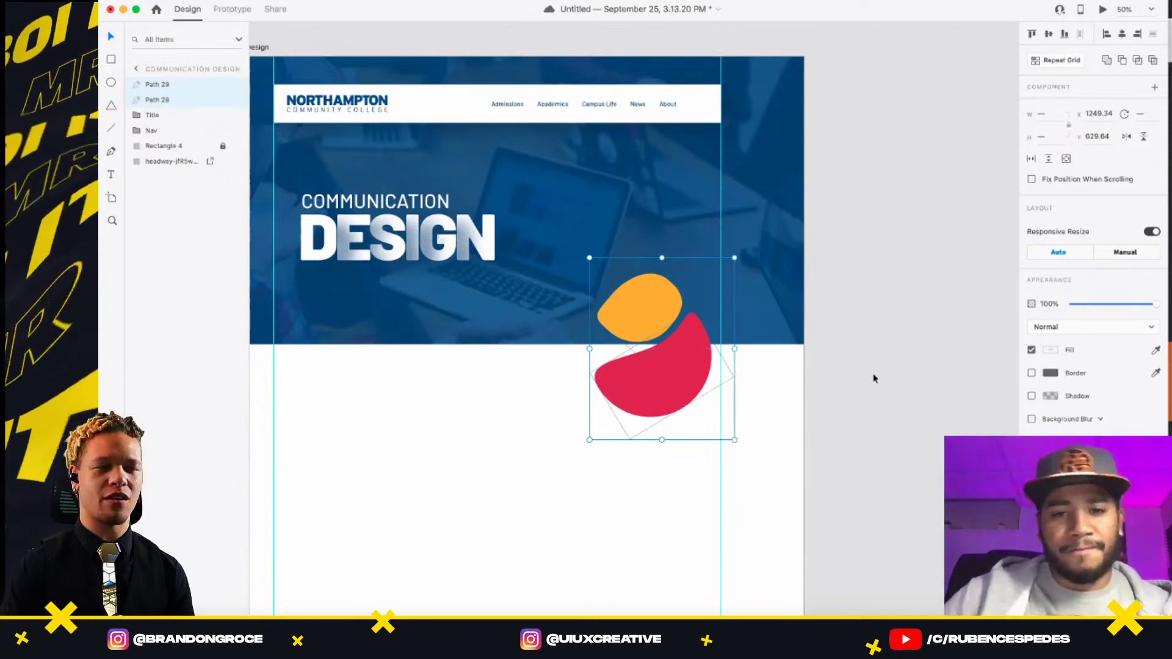
- Place a smaller copy of the orange shape, about 140 by 118 px and rotated to -230°, at about X 1144, Y 797
{"action": "left_click", "coordinate": [875, 377]}
{"action": "double_click", "coordinate": [646, 317]}
{"action": "left_click_drag", "start_coordinate": [645, 316], "coordinate": [557, 345]}
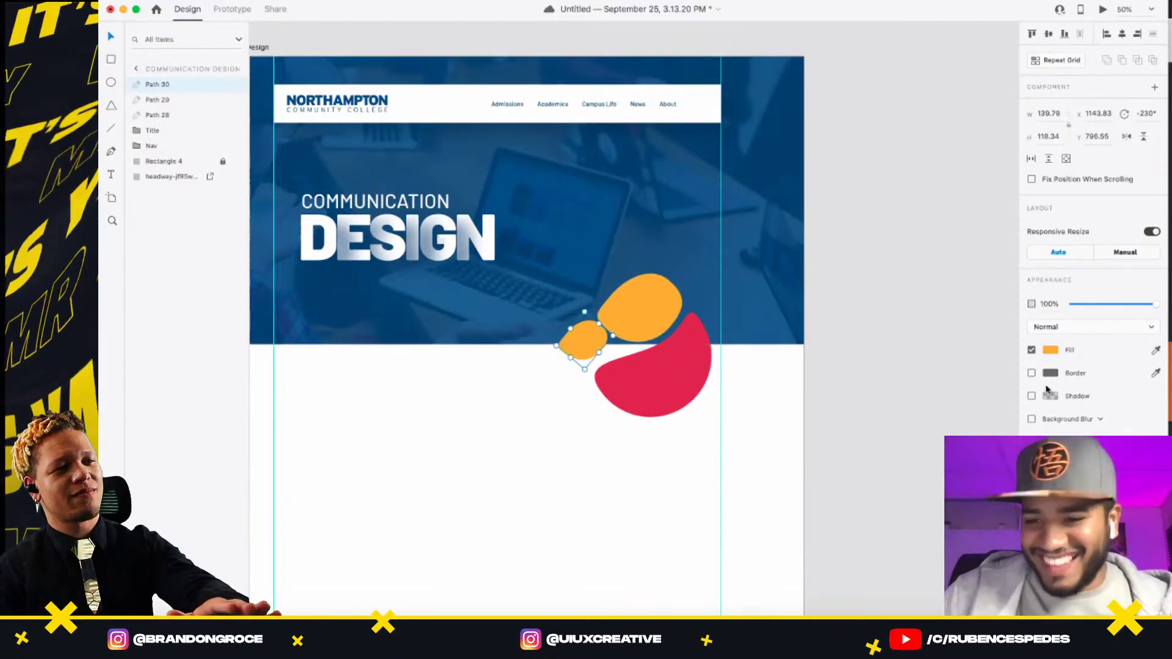
- Try a magenta fill on the small shape and move it to about X 1141, Y 823
{"action": "left_click", "coordinate": [1050, 350]}
{"action": "left_click", "coordinate": [1051, 350]}
{"action": "left_click", "coordinate": [1051, 350]}
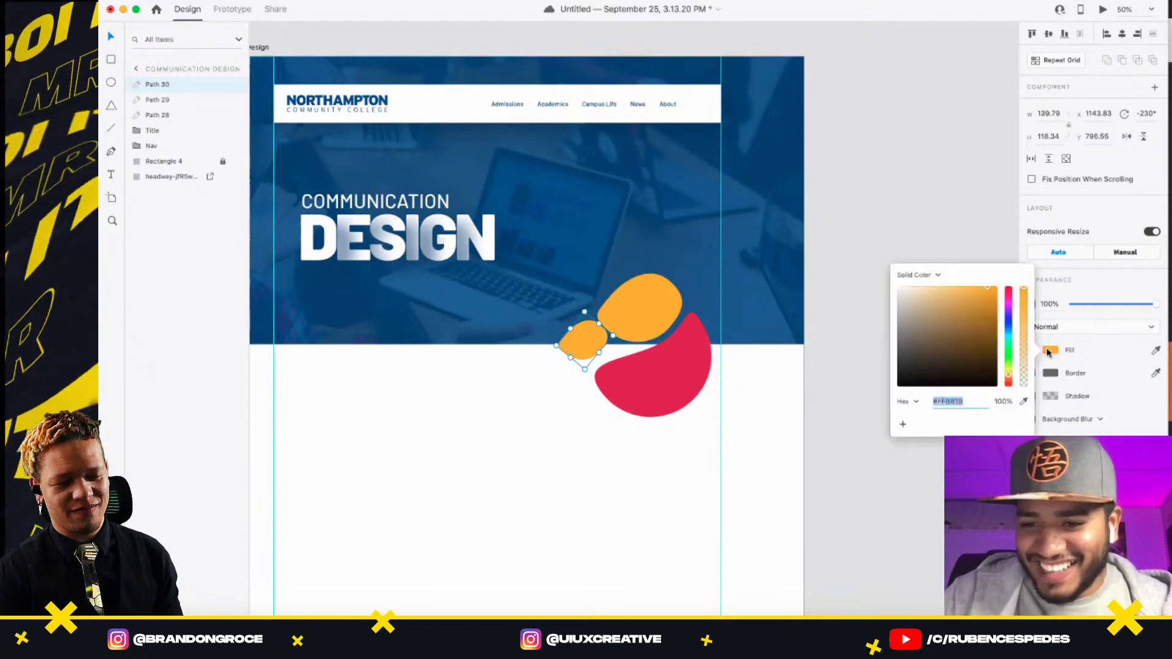
{"action": "left_click", "coordinate": [1051, 349]}
{"action": "left_click", "coordinate": [1051, 350]}
{"action": "left_click", "coordinate": [1009, 303]}
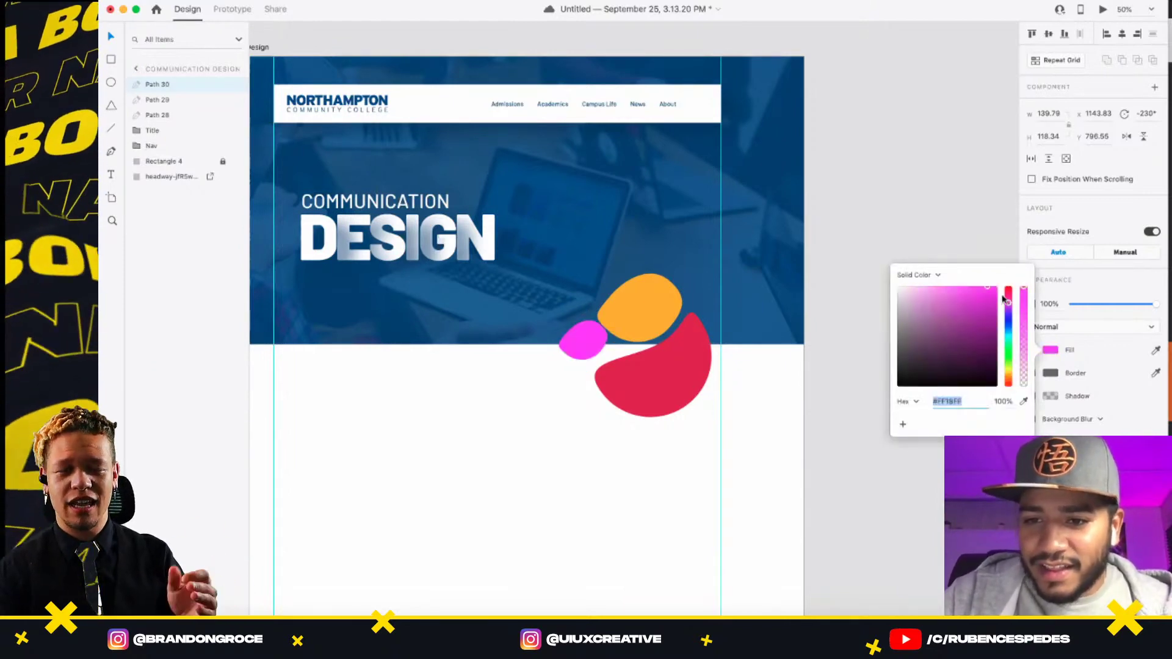
{"action": "left_click_drag", "start_coordinate": [583, 342], "coordinate": [582, 350]}
- Try green and teal fills on the small shape and settle on a light sky blue
{"action": "left_click", "coordinate": [1051, 351]}
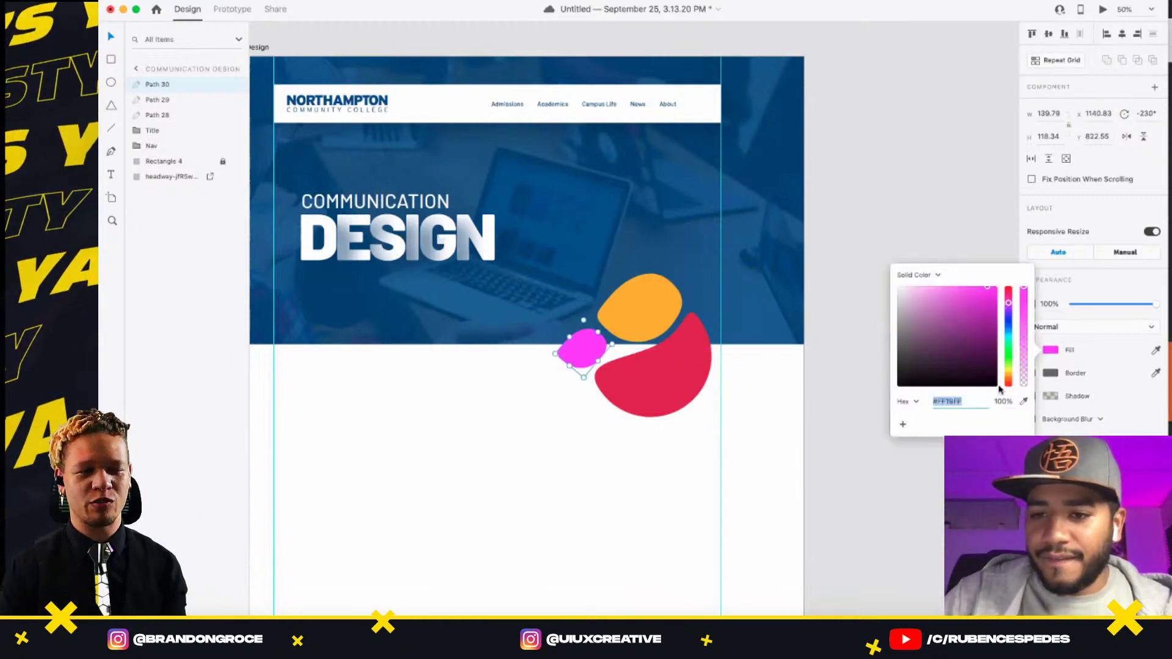
{"action": "left_click", "coordinate": [1008, 362]}
{"action": "left_click", "coordinate": [973, 325]}
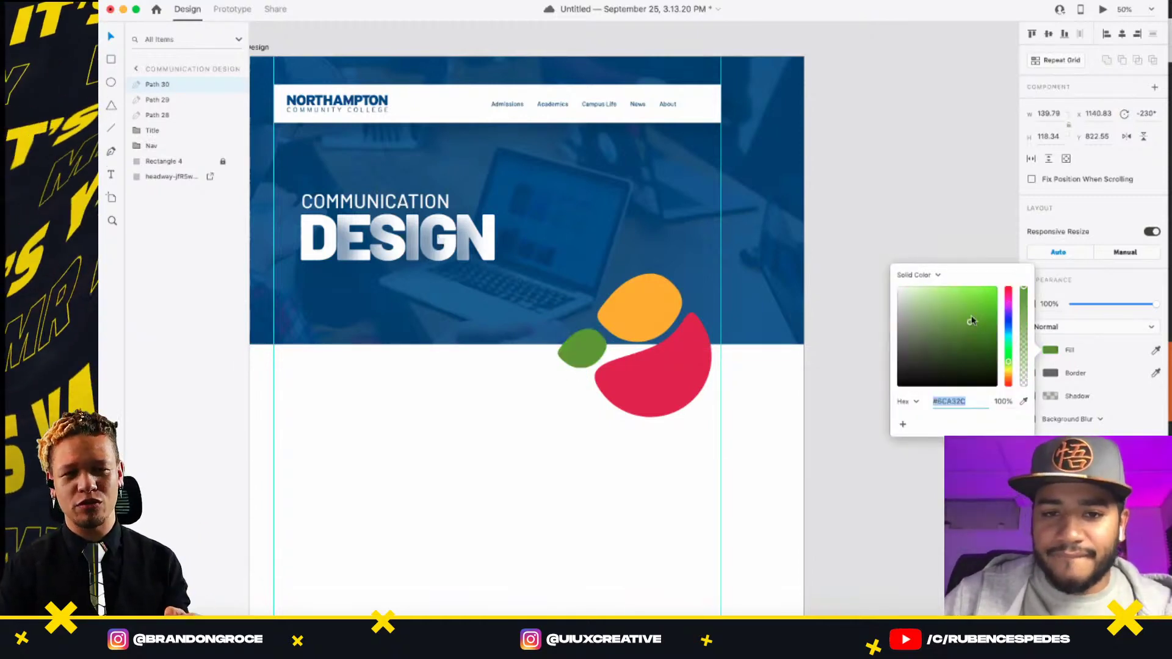
{"action": "left_click", "coordinate": [966, 295]}
{"action": "left_click", "coordinate": [1009, 345]}
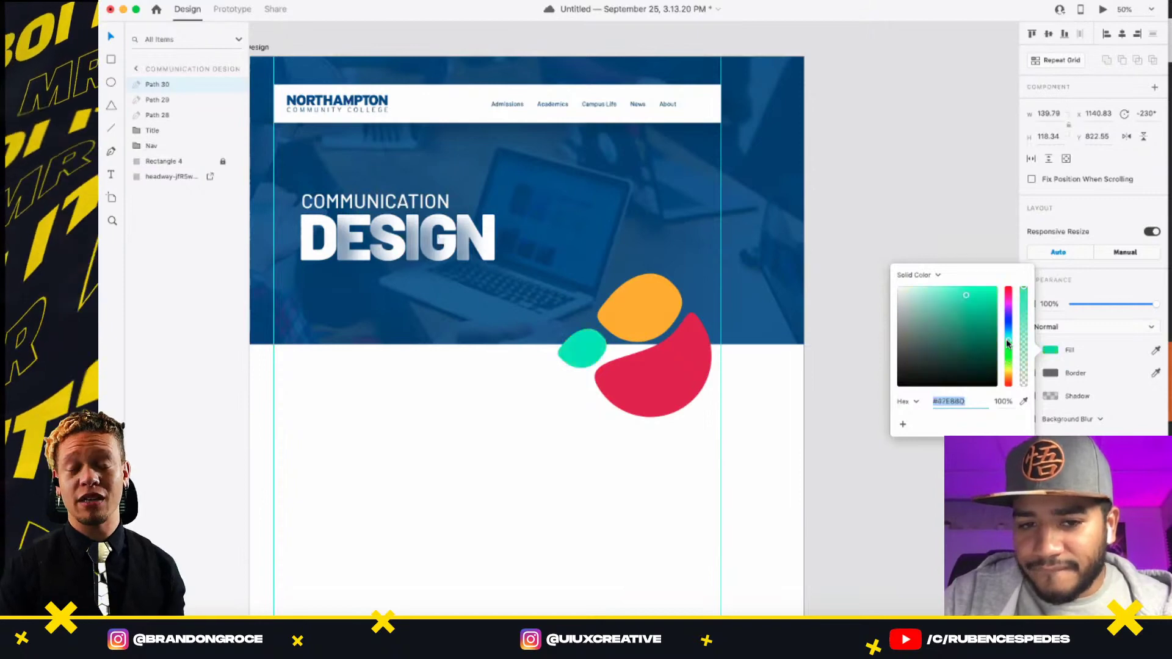
{"action": "left_click_drag", "start_coordinate": [1008, 342], "coordinate": [1009, 337]}
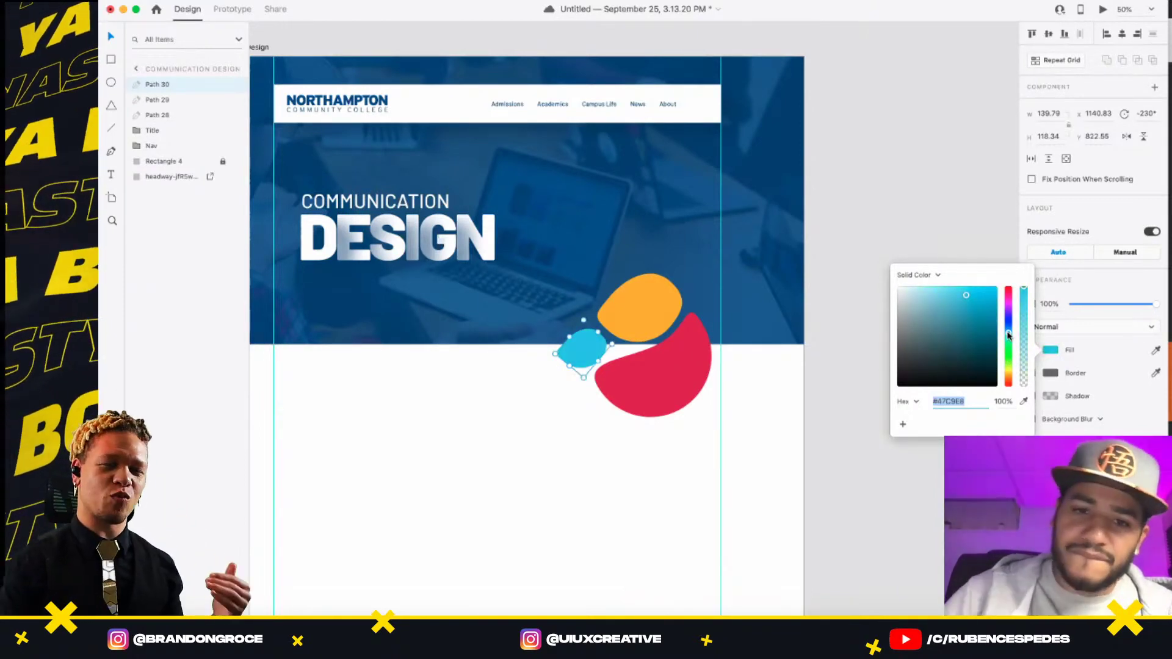
{"action": "left_click_drag", "start_coordinate": [956, 301], "coordinate": [950, 294]}
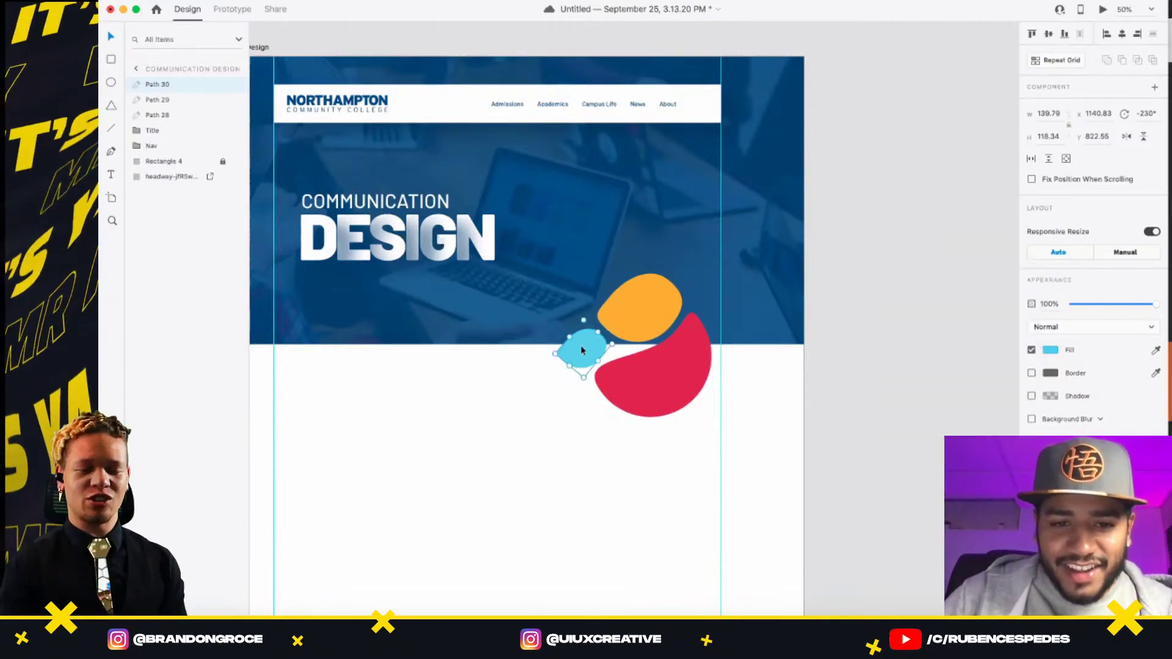
- Narrow the light blue shape to about 109 px wide and move it to about X 1169, Y 834
{"action": "left_click", "coordinate": [606, 336]}
{"action": "left_click_drag", "start_coordinate": [603, 337], "coordinate": [582, 347]}
{"action": "left_click", "coordinate": [840, 335]}
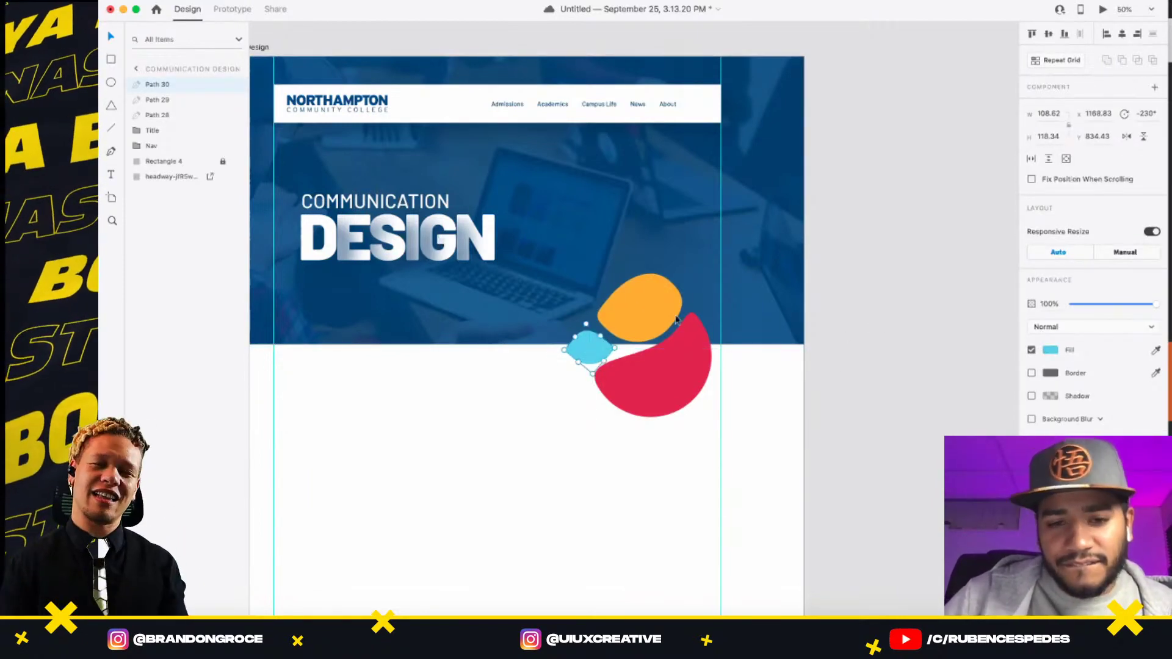
- Group the red, light blue and orange shapes
{"action": "left_click", "coordinate": [681, 388]}
{"action": "left_click", "coordinate": [589, 348], "text": "shift"}
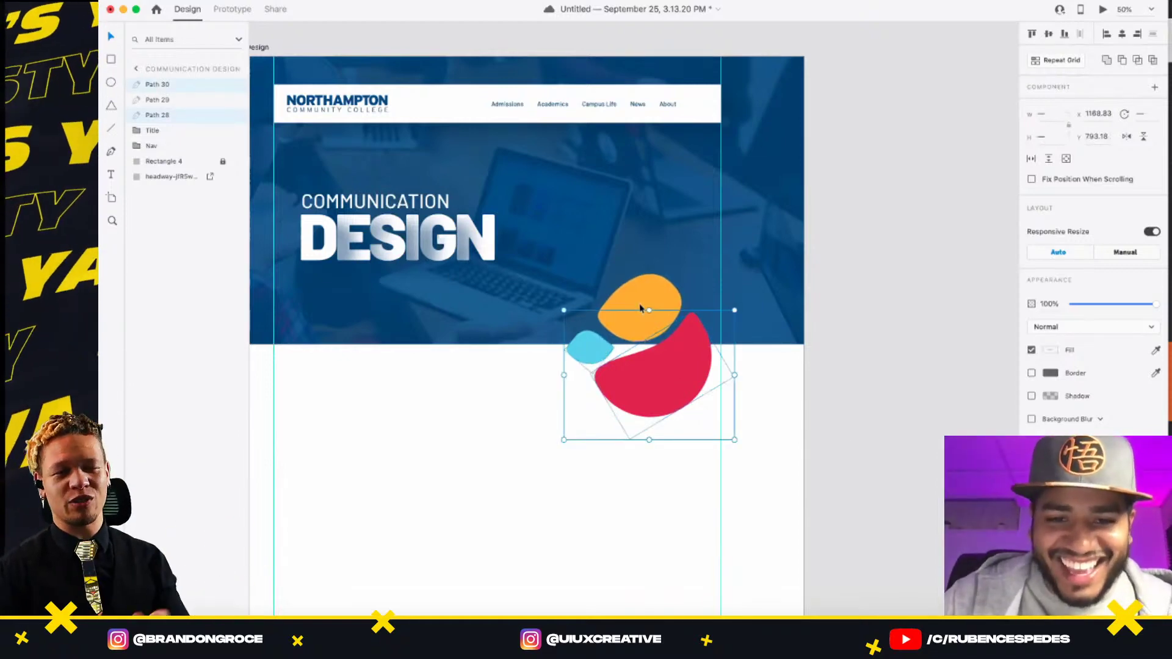
{"action": "left_click", "coordinate": [640, 305], "text": "shift"}
{"action": "key", "text": "super+g"}
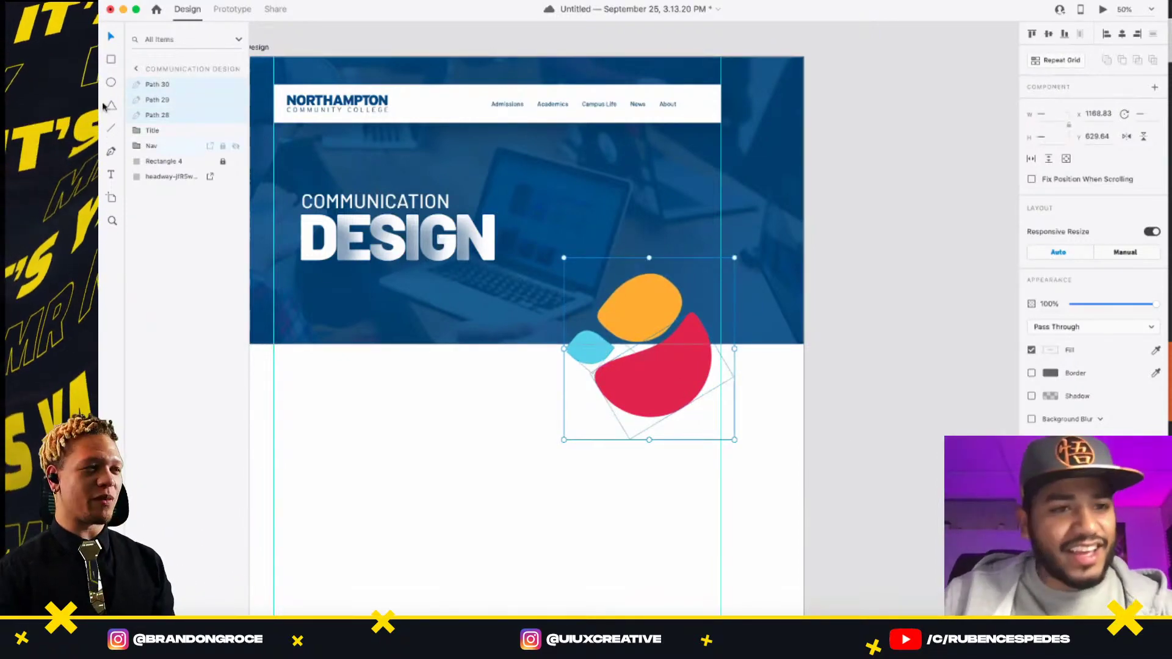
- Rename the group of red, light blue and orange shapes as Graphic
{"action": "double_click", "coordinate": [154, 84]}
{"action": "type", "text": "Graphic"}
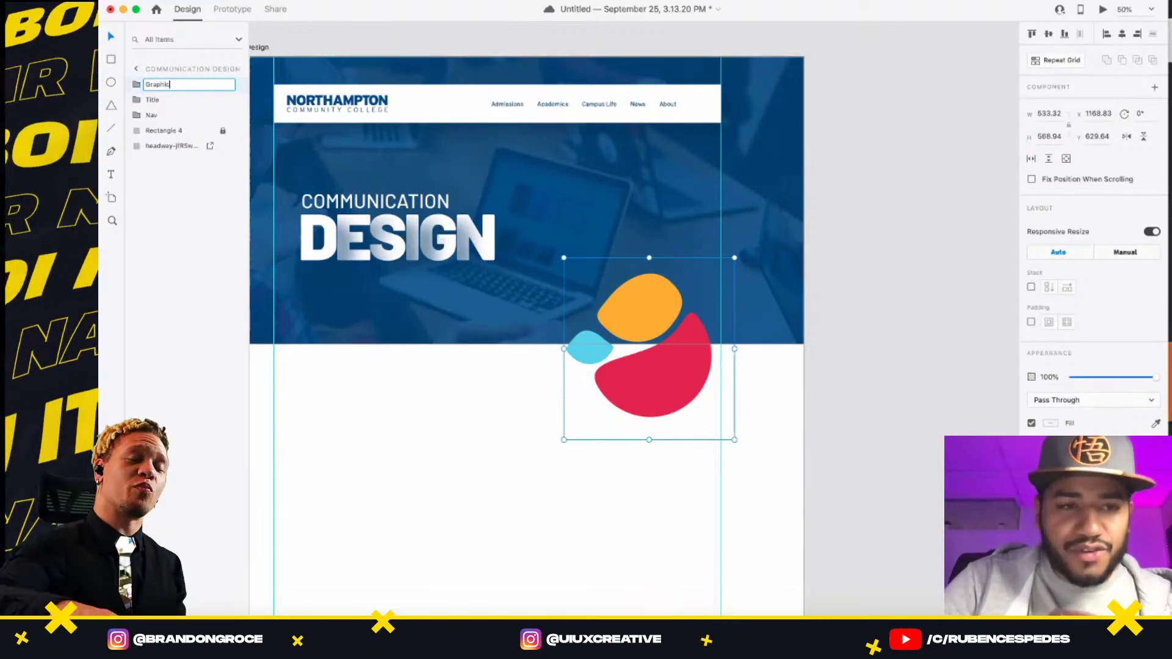
{"action": "key", "text": "Return"}
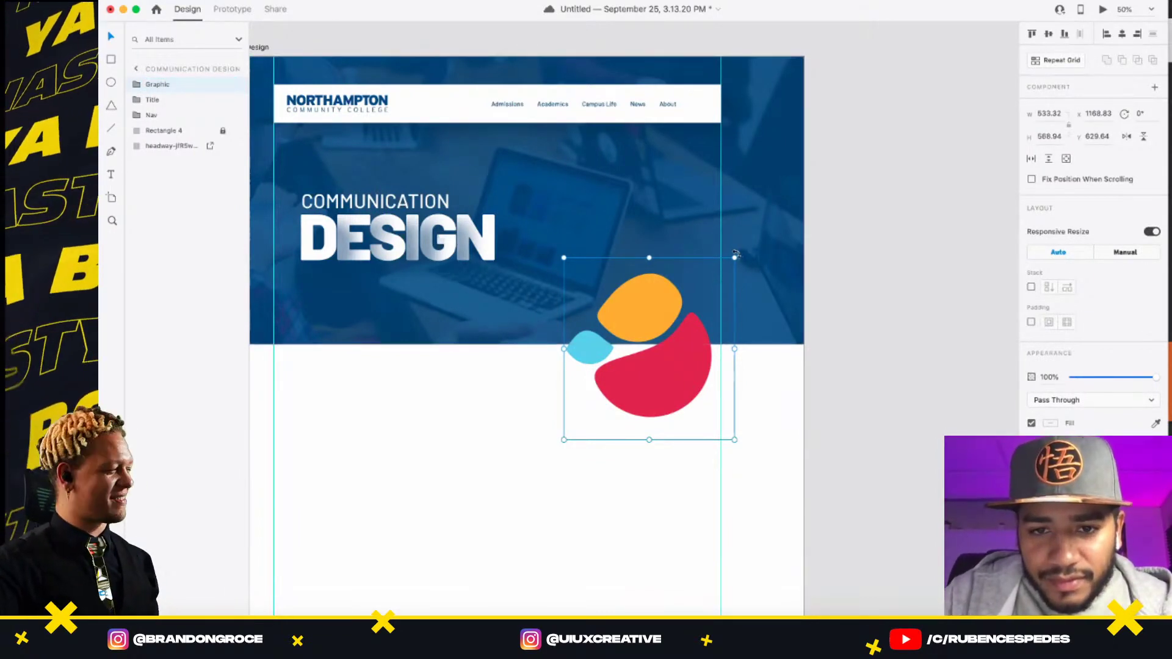
- Rotate the Graphic group to about -7° and shift it up and left to about X 1083
{"action": "left_click_drag", "start_coordinate": [736, 254], "coordinate": [726, 244]}
{"action": "left_click_drag", "start_coordinate": [636, 324], "coordinate": [619, 315]}
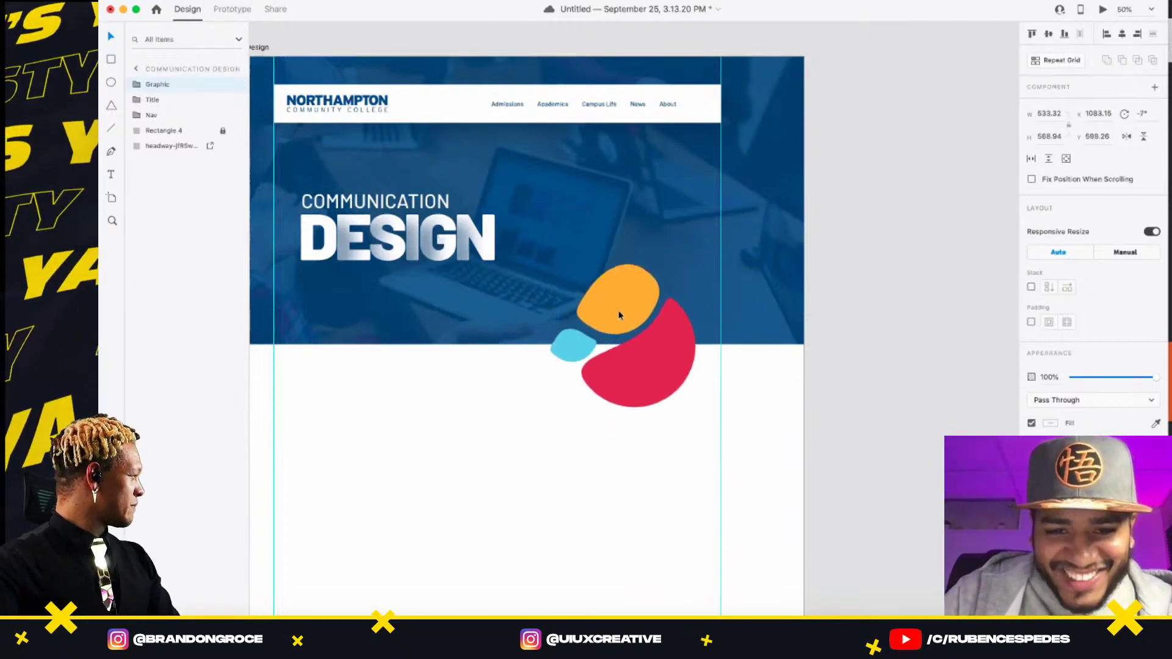
{"action": "left_click", "coordinate": [843, 360]}
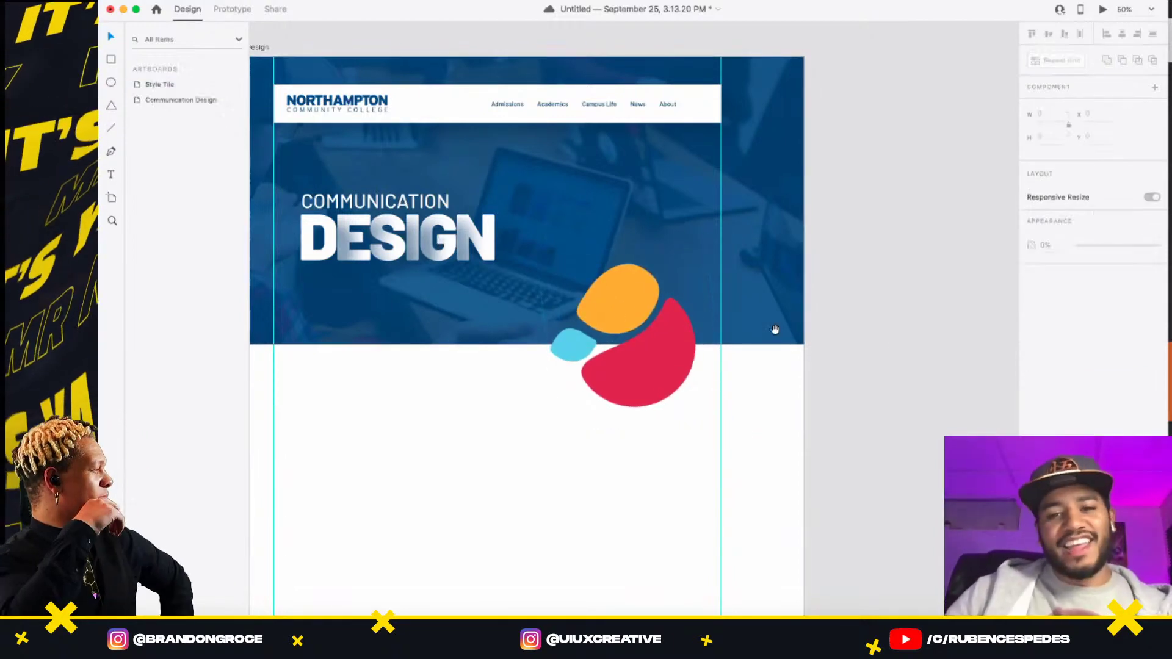
- Add a black shadow to the red shape with X 20, Y 20, blur 30 and about 11% opacity
{"action": "scroll", "coordinate": [774, 330], "scroll_direction": "up", "scroll_amount": 2}
{"action": "scroll", "coordinate": [696, 332], "scroll_direction": "right", "scroll_amount": 3}
{"action": "scroll", "coordinate": [776, 369], "scroll_direction": "down", "scroll_amount": 2}
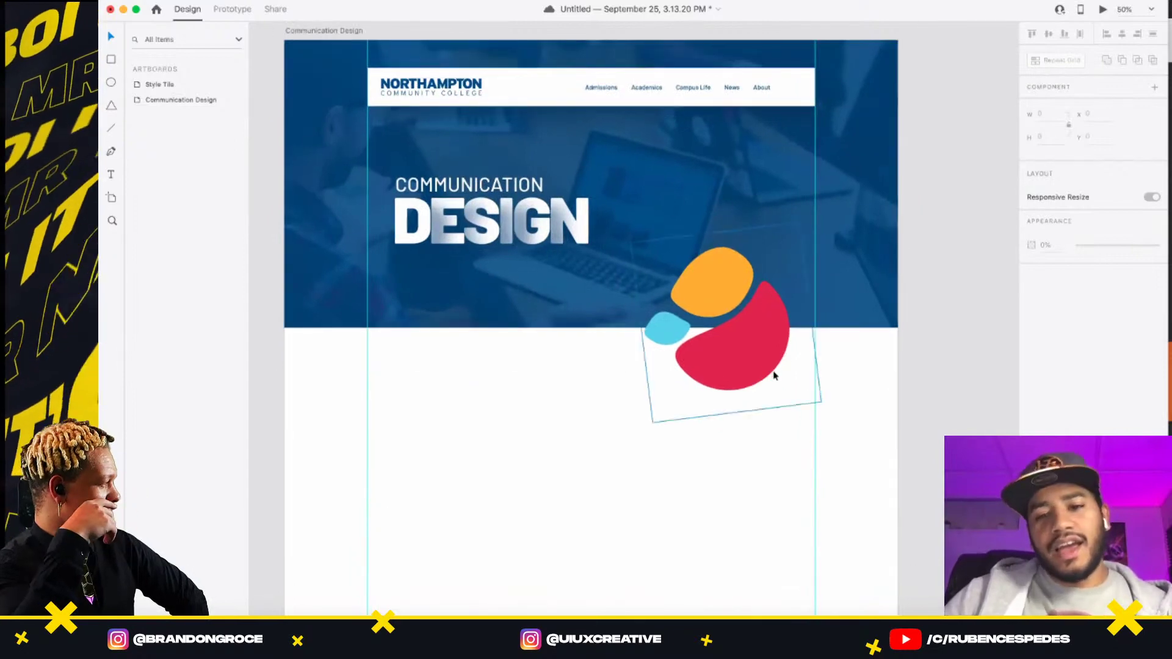
{"action": "double_click", "coordinate": [760, 365]}
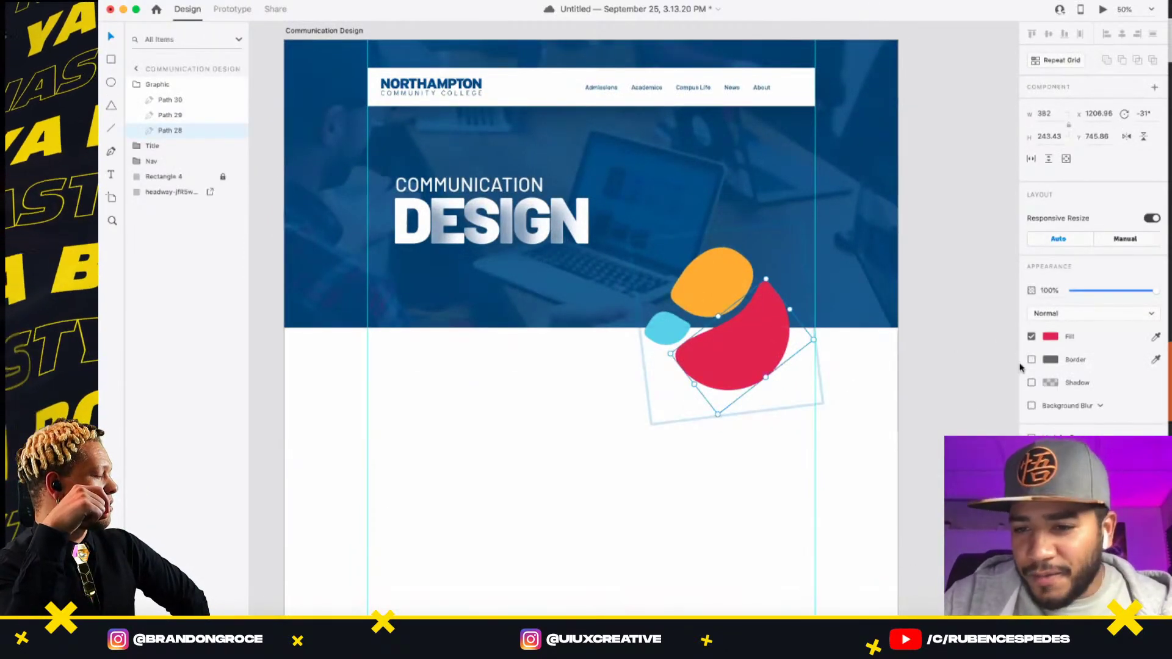
{"action": "left_click", "coordinate": [1031, 383]}
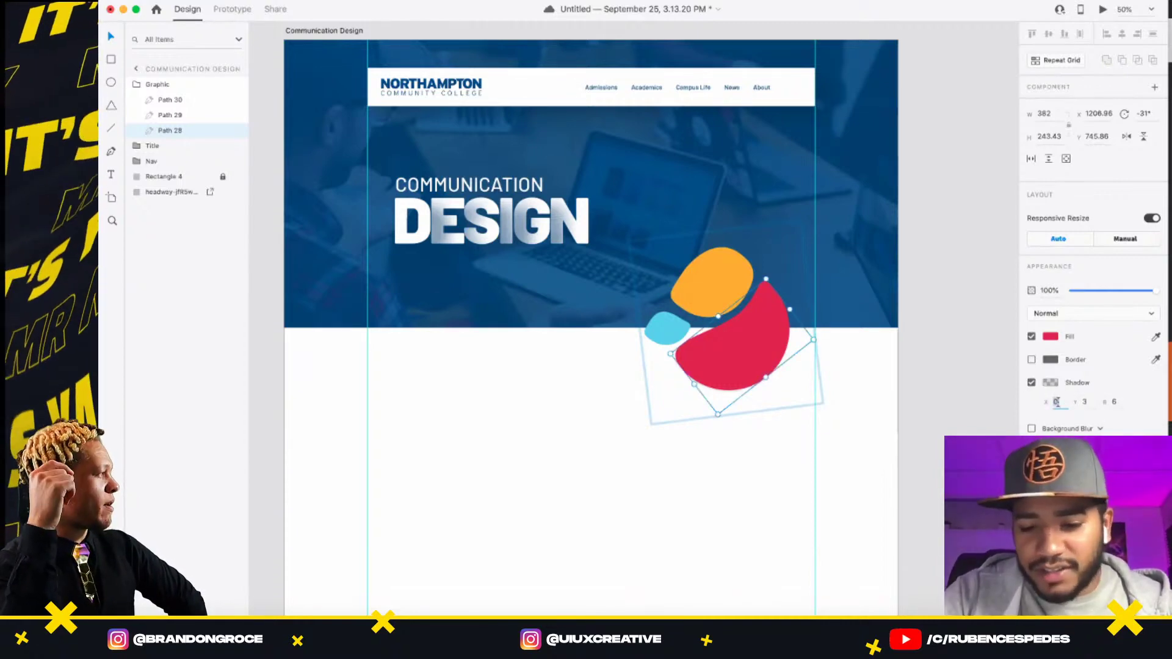
{"action": "key", "text": "Tab"}
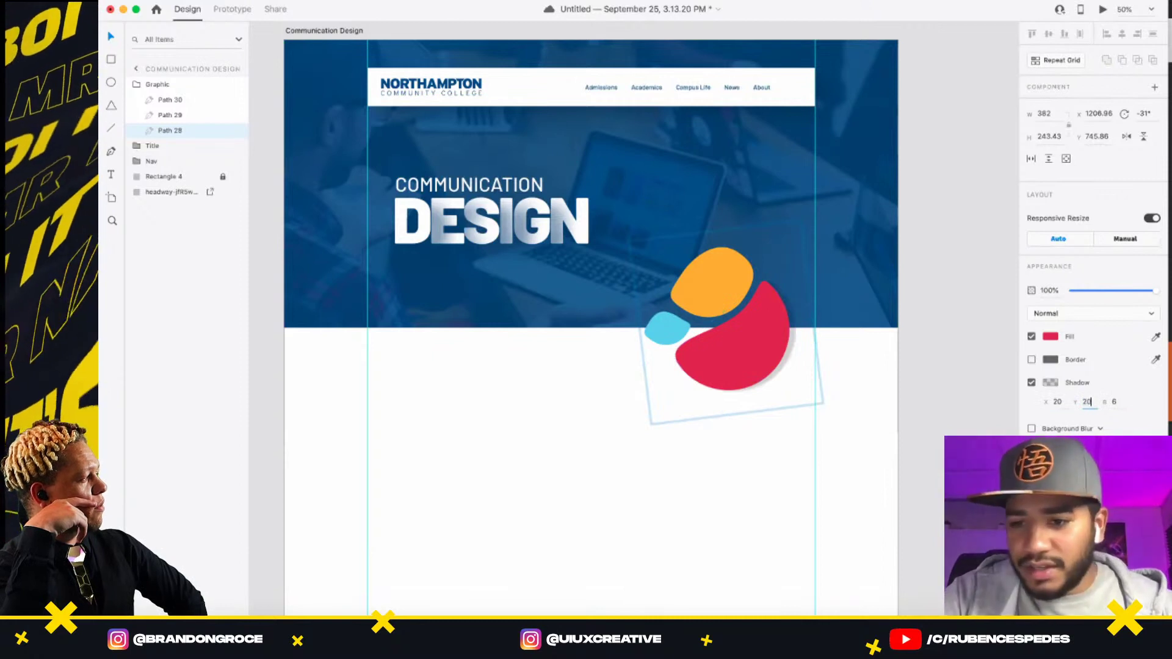
{"action": "key", "text": "Tab"}
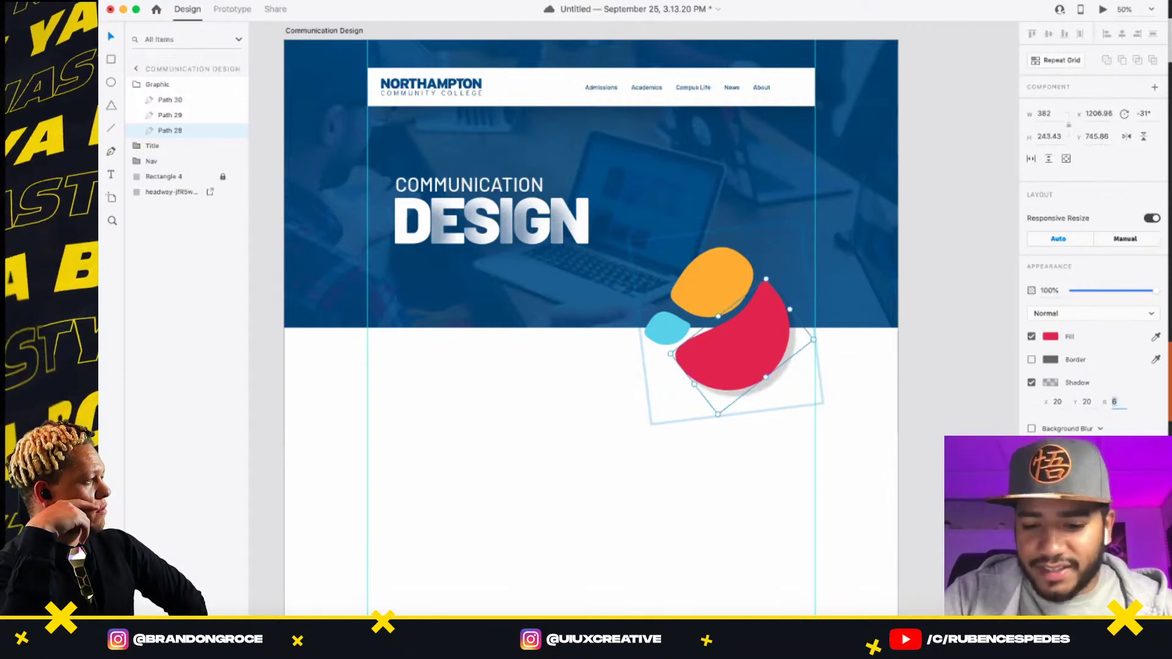
{"action": "key", "text": "Return"}
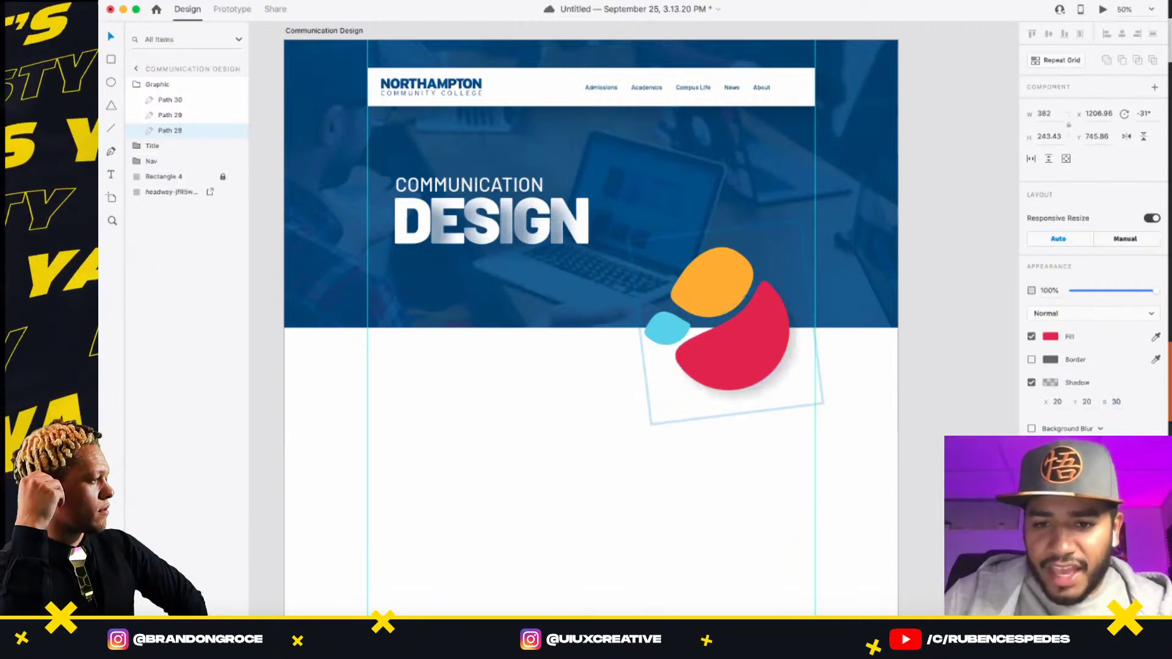
{"action": "left_click", "coordinate": [1050, 384]}
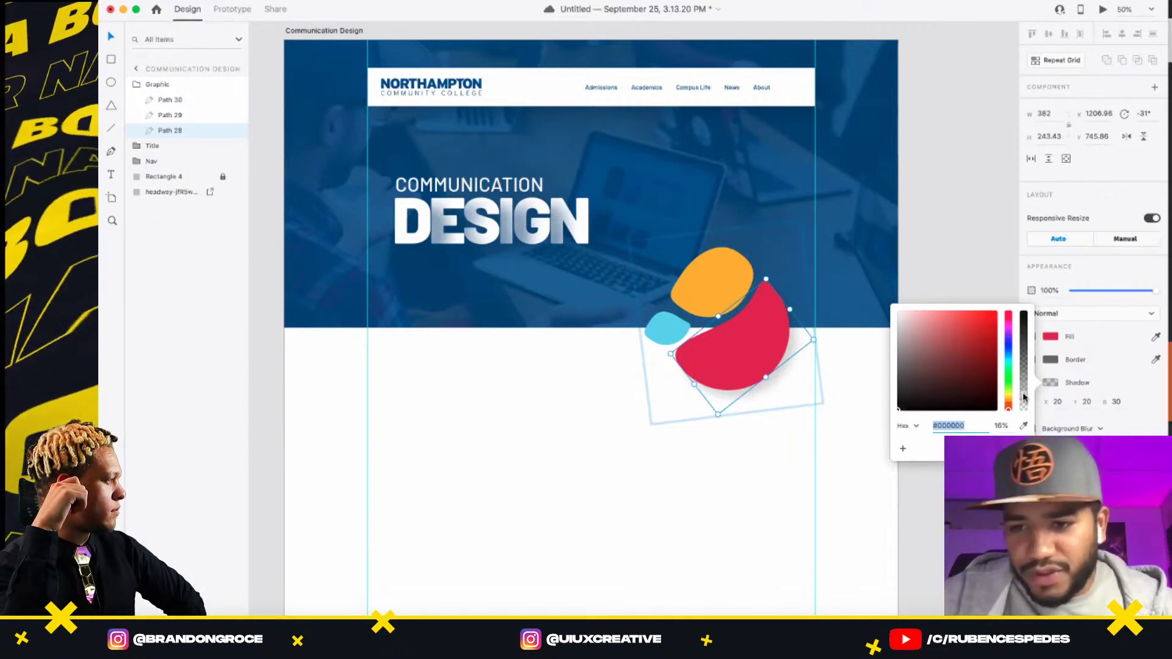
{"action": "left_click_drag", "start_coordinate": [1024, 397], "coordinate": [1025, 401]}
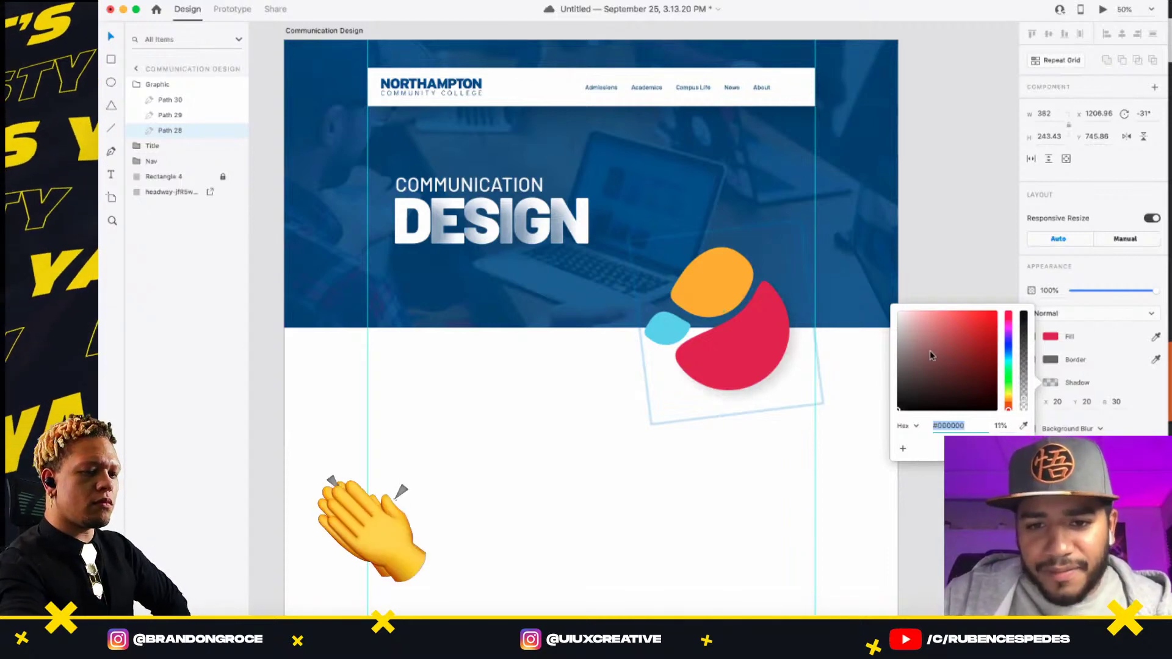
- Add a black shadow to the light blue shape with X 20, Y 20, blur 40 and about 10% opacity
{"action": "left_click", "coordinate": [667, 337]}
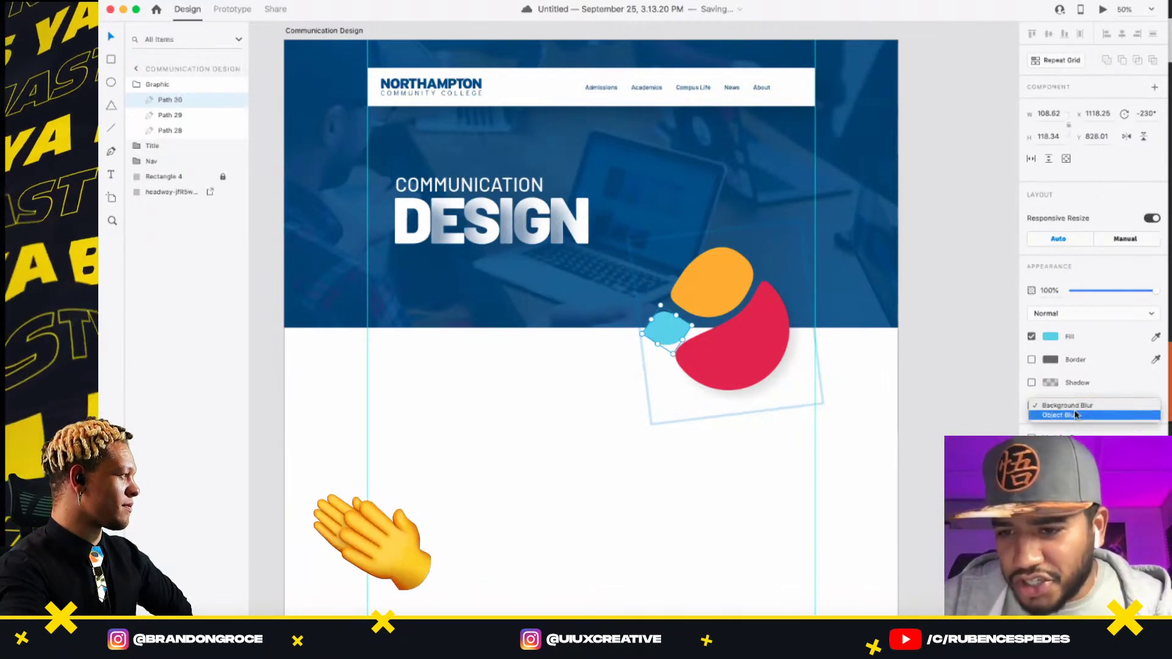
{"action": "left_click", "coordinate": [1047, 385]}
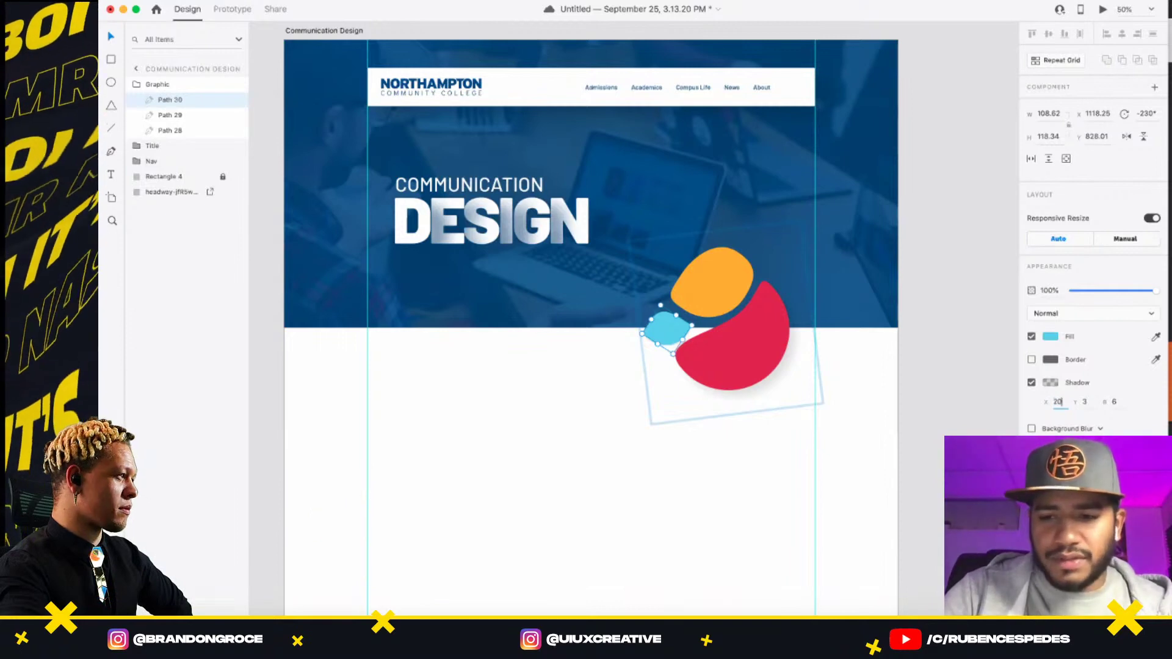
{"action": "type", "text": "20"}
{"action": "key", "text": "Tab"}
{"action": "type", "text": "20"}
{"action": "key", "text": "Tab"}
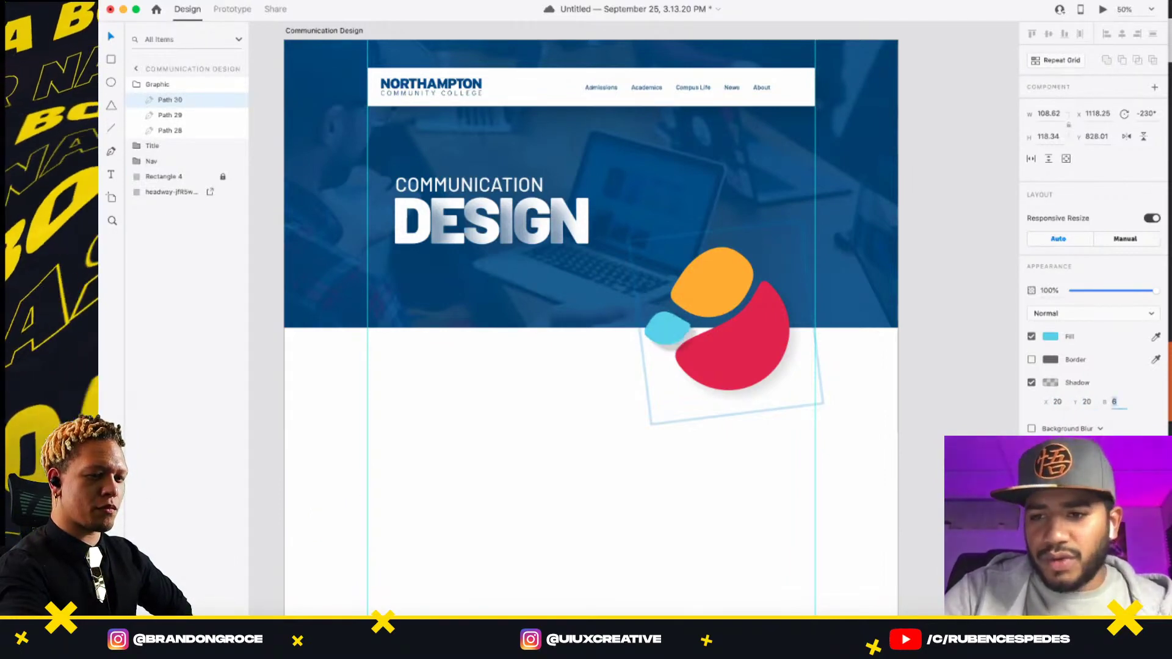
{"action": "type", "text": "40"}
{"action": "key", "text": "Return"}
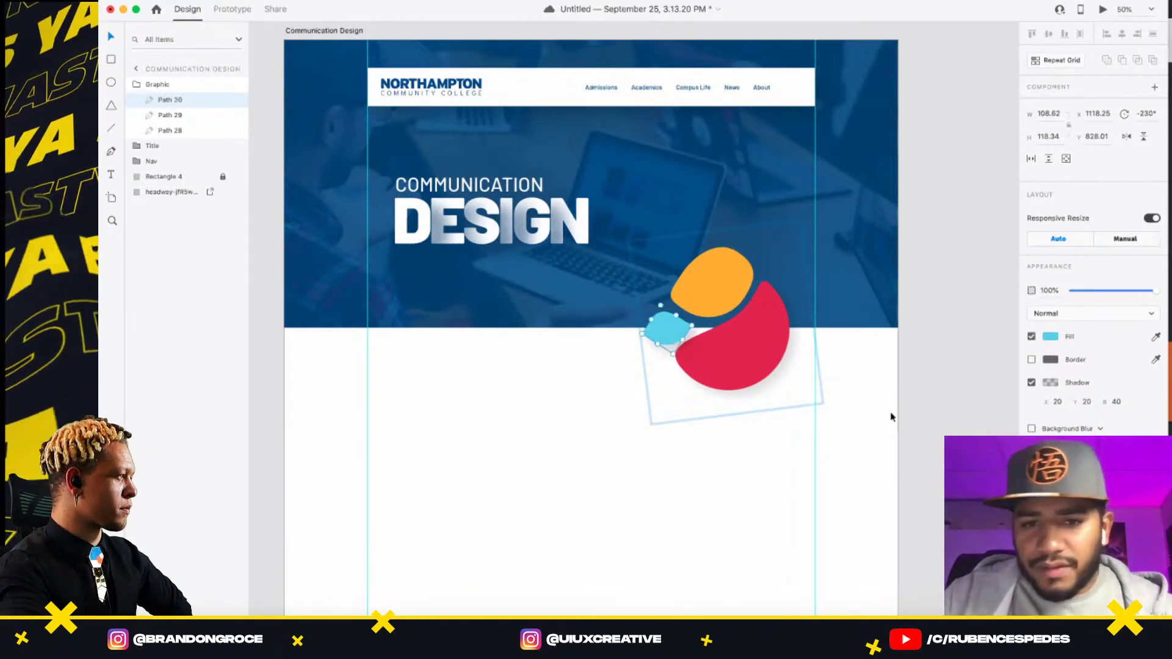
{"action": "left_click", "coordinate": [1051, 382]}
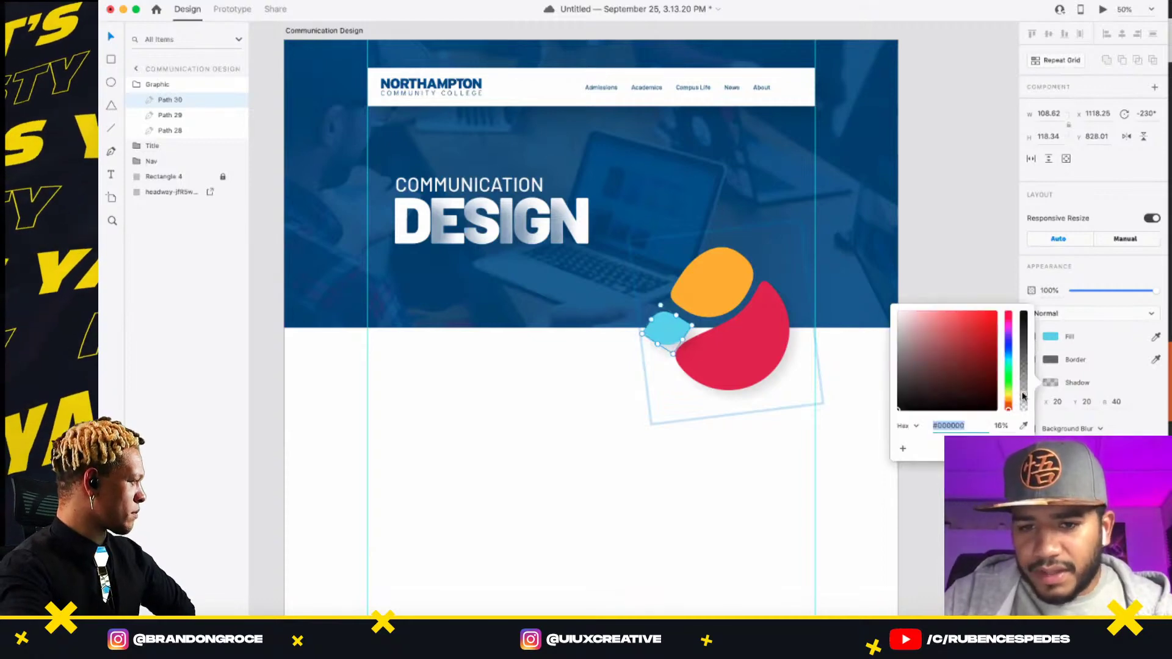
{"action": "left_click_drag", "start_coordinate": [1024, 396], "coordinate": [1024, 401]}
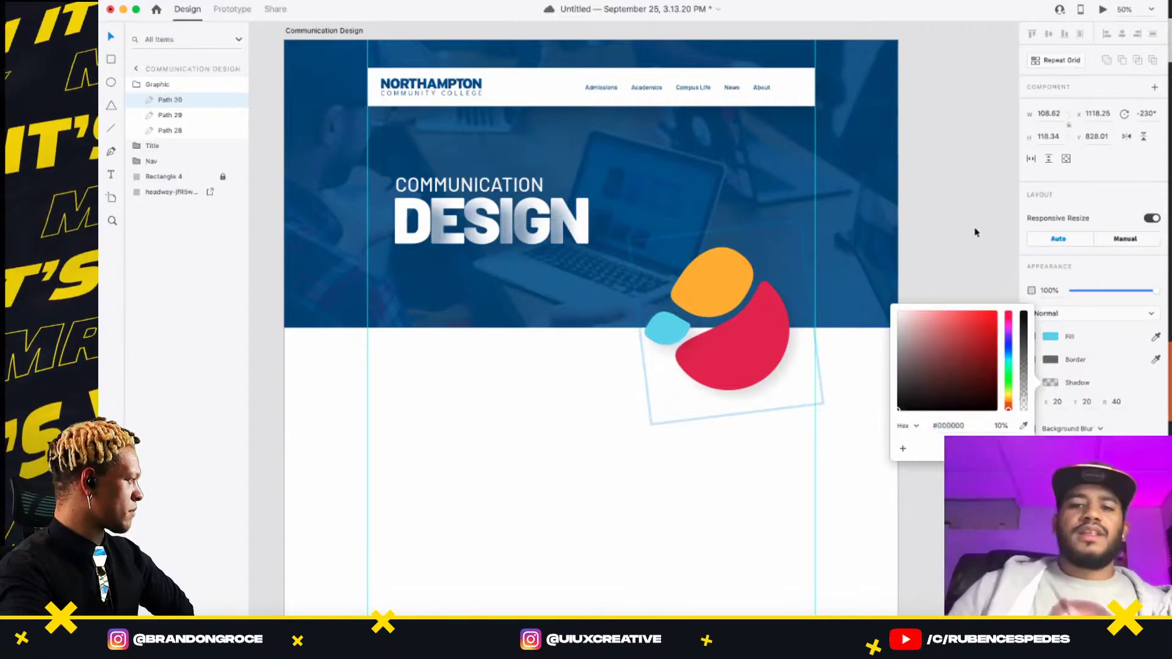
{"action": "left_click", "coordinate": [977, 191]}
- Save the document as a local file named CD on the Desktop
{"action": "scroll", "coordinate": [686, 439], "scroll_direction": "up", "scroll_amount": 5}
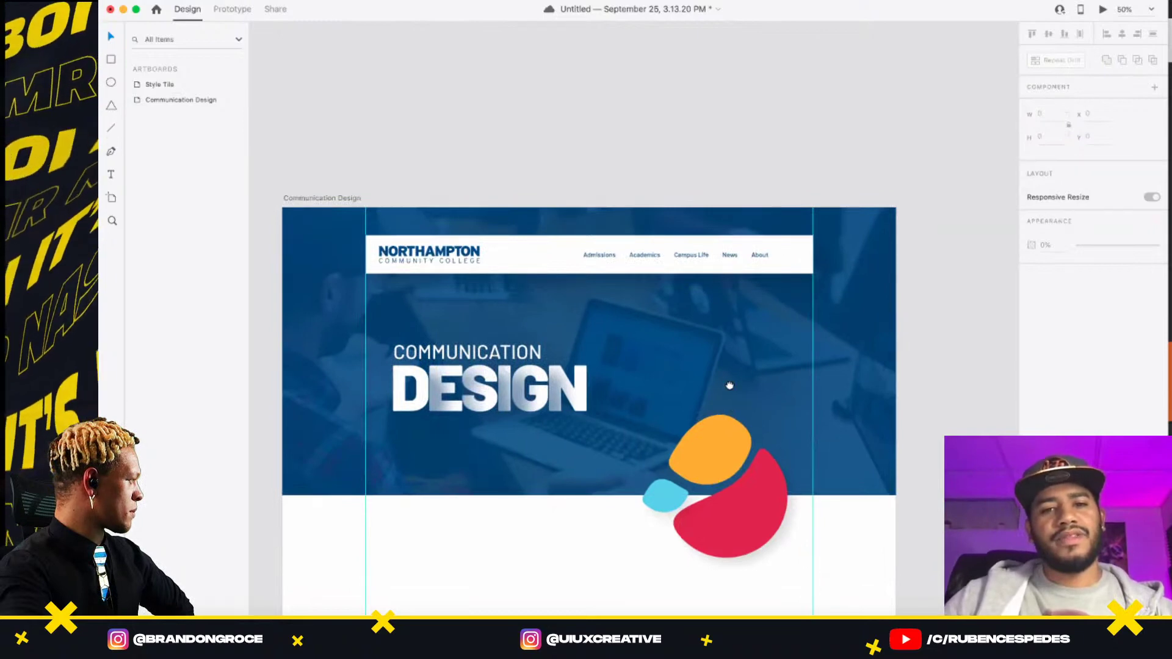
{"action": "scroll", "coordinate": [730, 385], "scroll_direction": "down", "scroll_amount": 8}
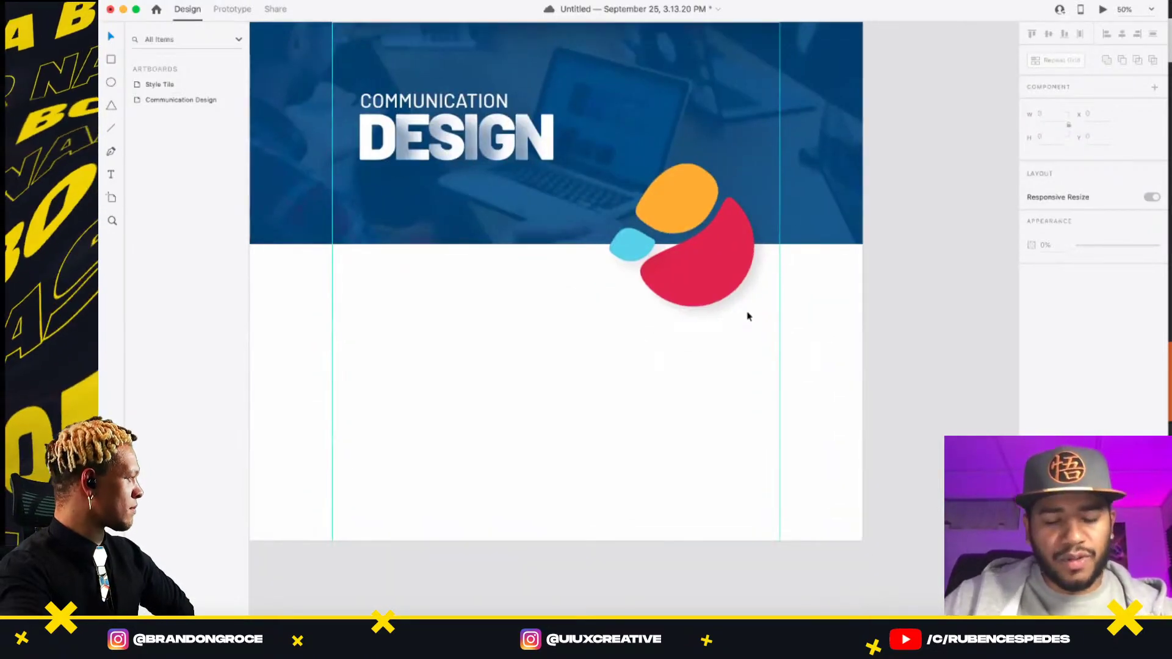
{"action": "key", "text": "super+s"}
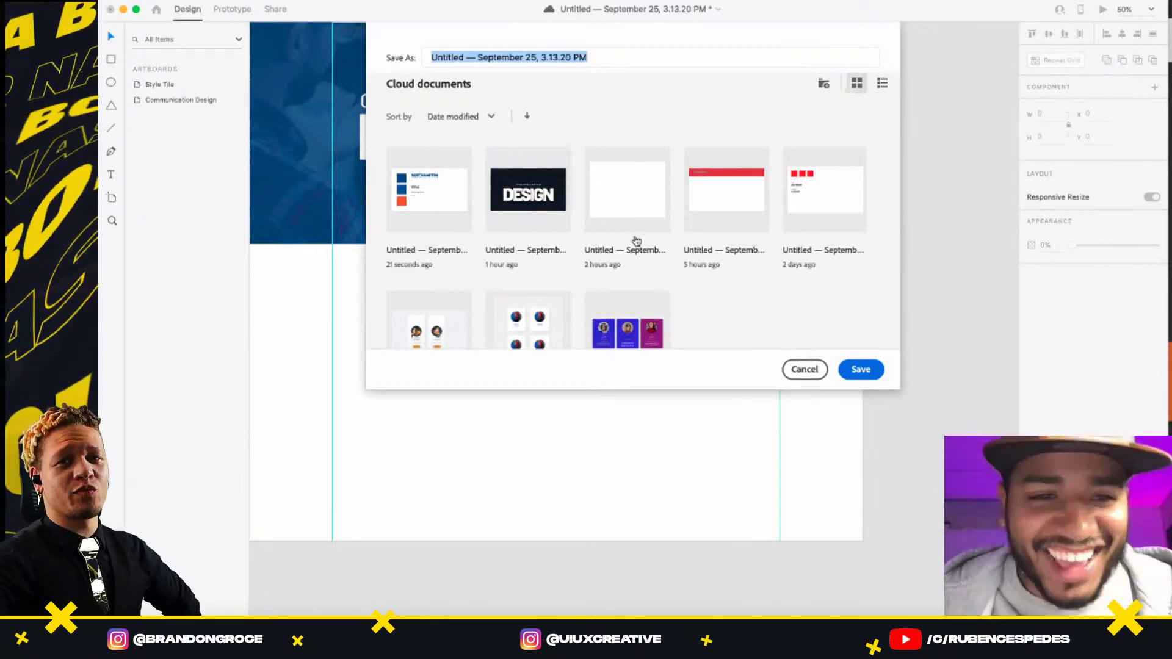
{"action": "left_click", "coordinate": [795, 373]}
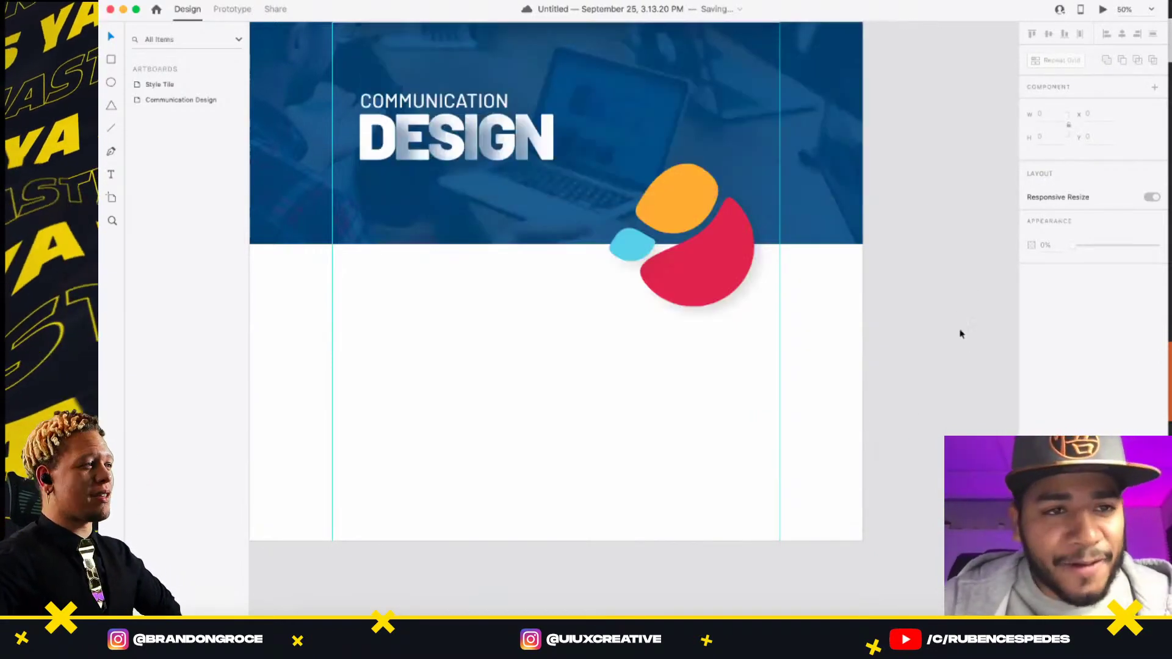
{"action": "left_click", "coordinate": [177, 0]}
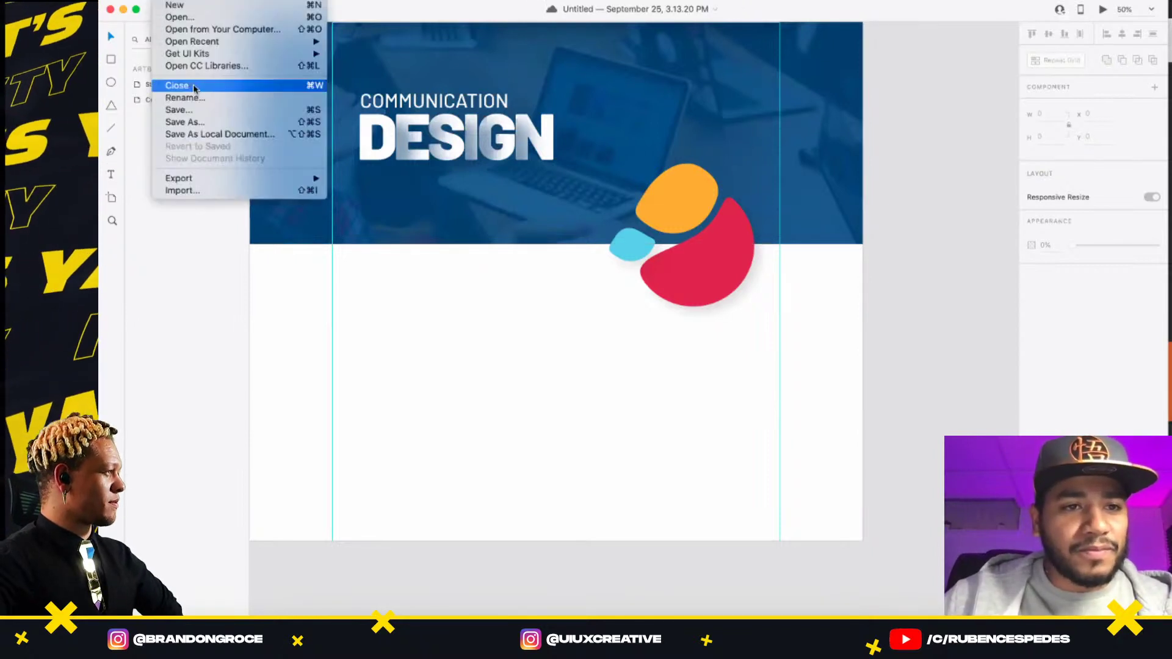
{"action": "key", "text": "Return"}
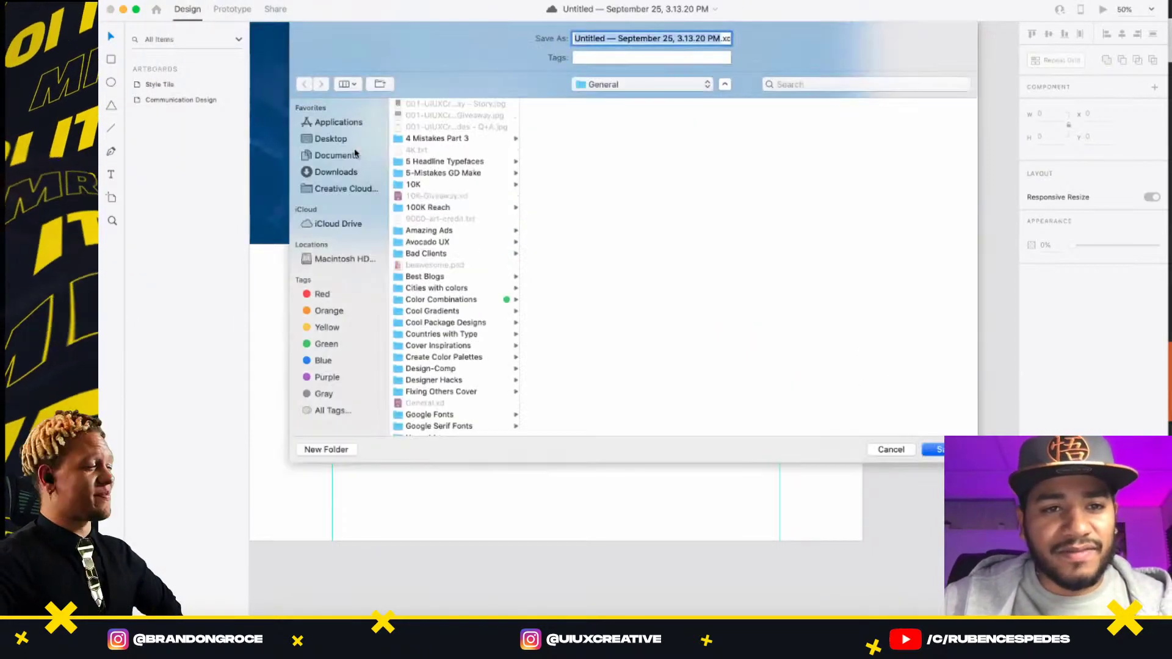
{"action": "left_click", "coordinate": [353, 142]}
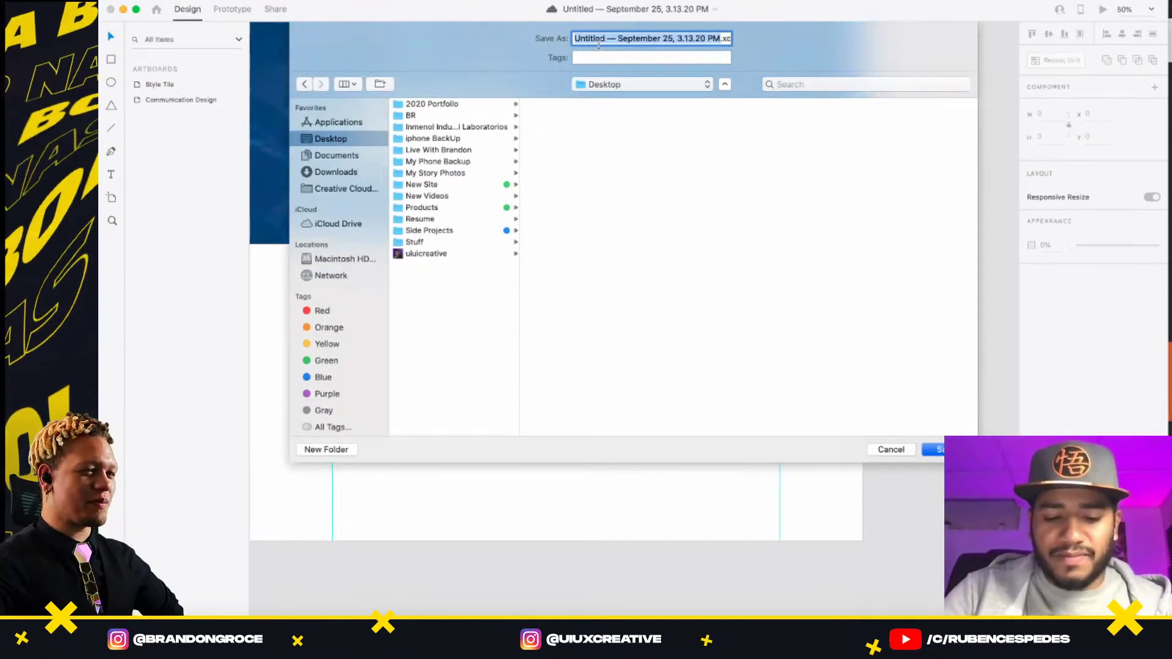
{"action": "type", "text": "CD"}
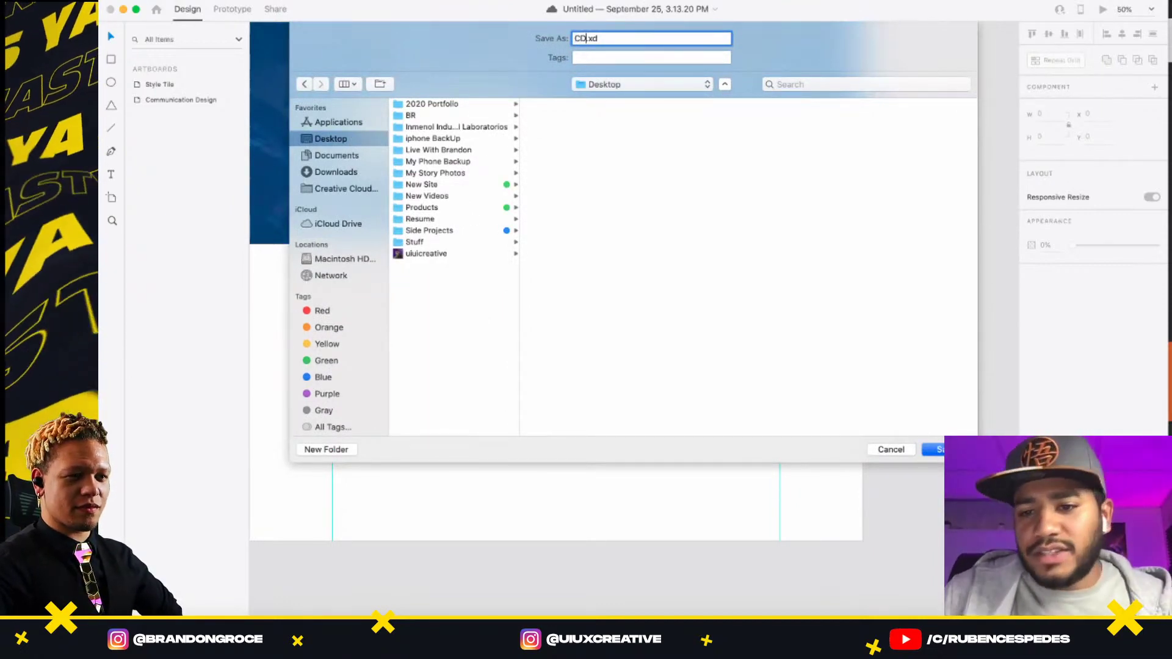
{"action": "key", "text": "Return"}
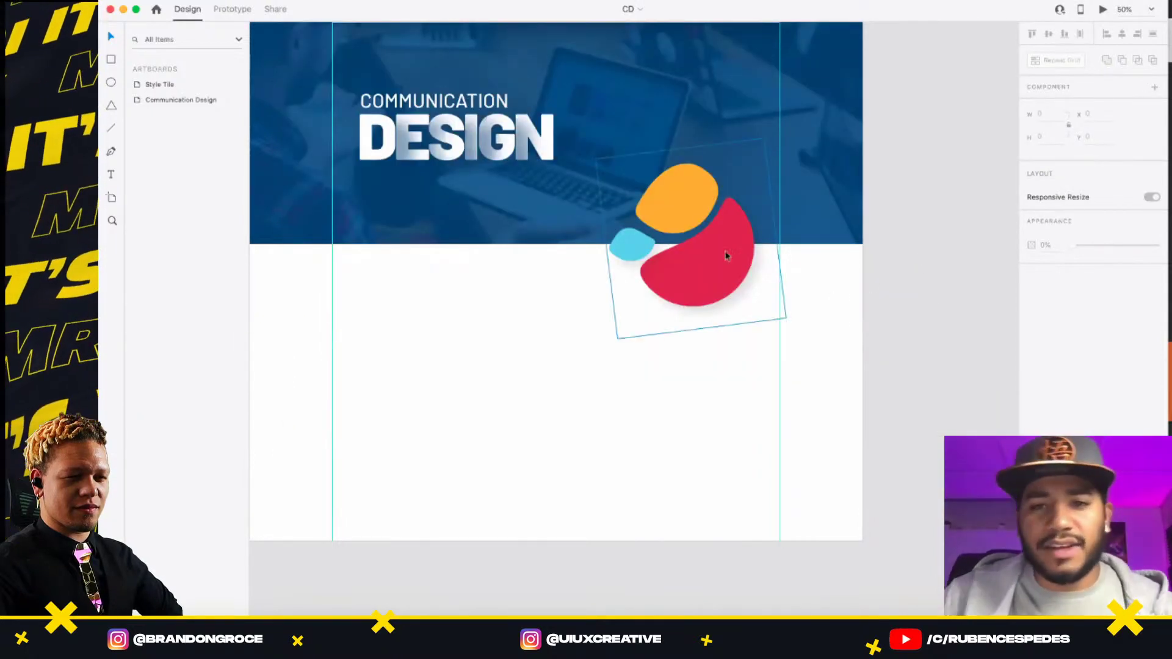
- Extend the Communication Design artboard downward to a height of about 3727
{"action": "left_click_drag", "start_coordinate": [669, 162], "coordinate": [708, 256]}
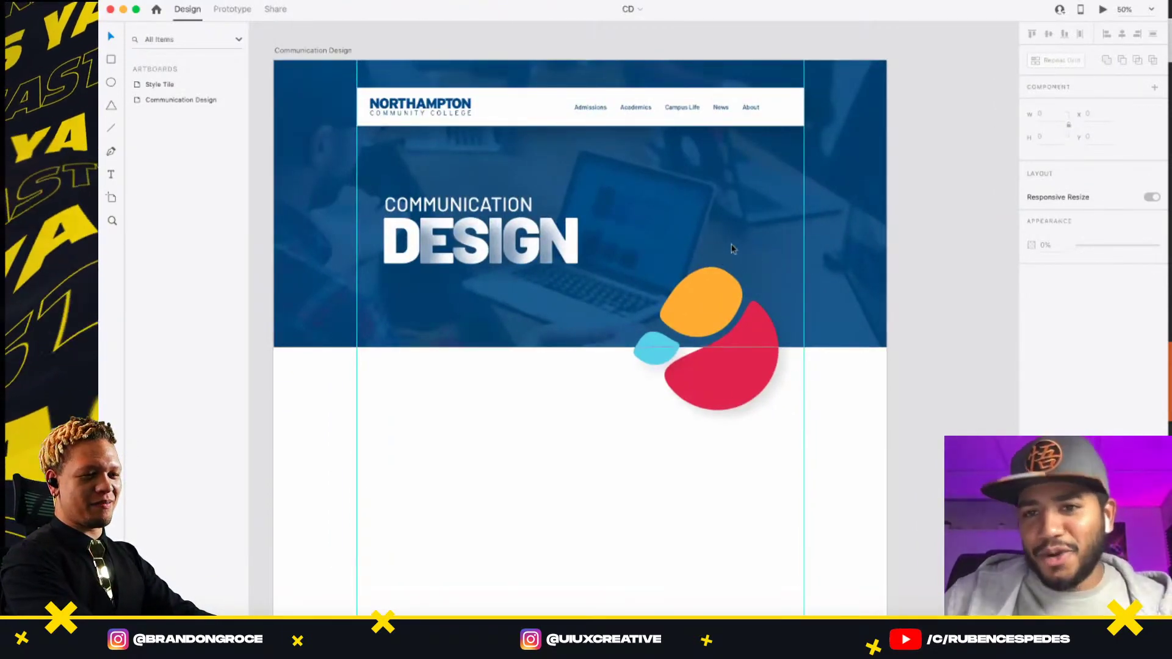
{"action": "left_click_drag", "start_coordinate": [752, 332], "coordinate": [718, 216]}
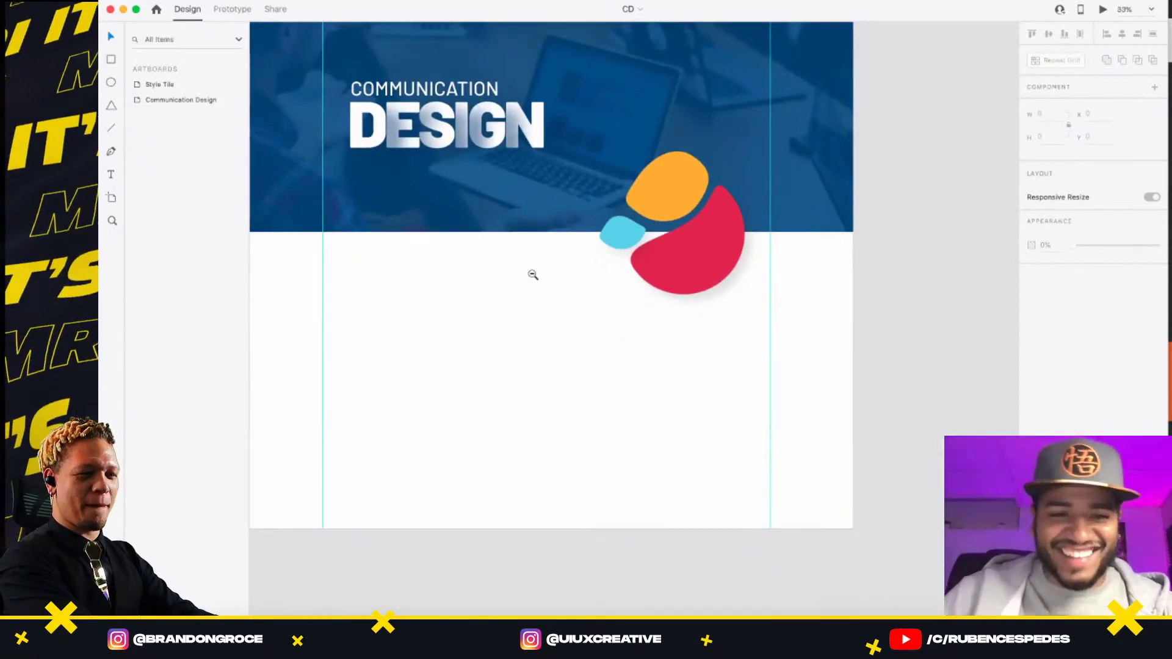
{"action": "scroll", "coordinate": [531, 273], "scroll_direction": "down", "scroll_amount": 5}
{"action": "left_click", "coordinate": [443, 170]}
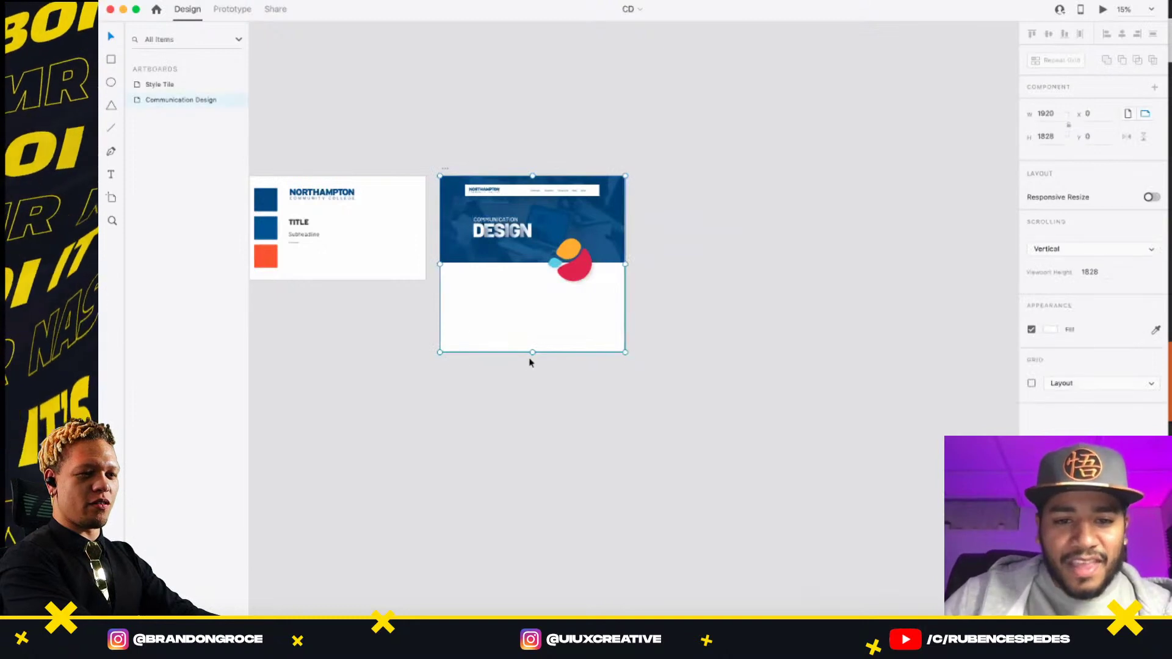
{"action": "left_click_drag", "start_coordinate": [525, 418], "coordinate": [521, 535]}
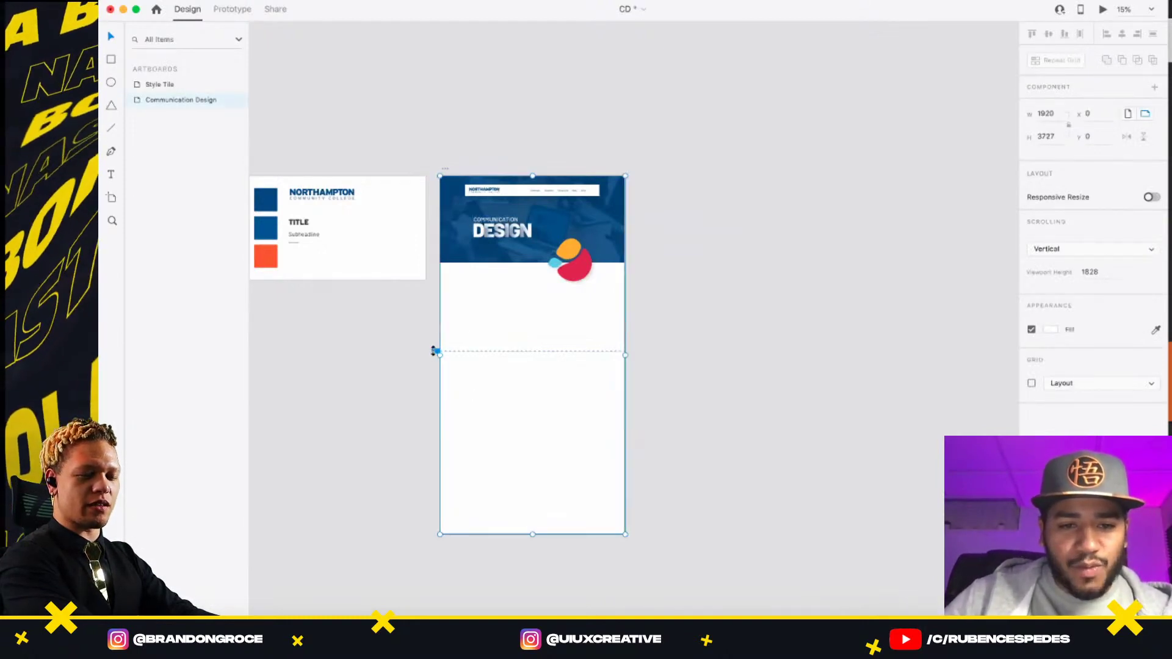
{"action": "left_click", "coordinate": [686, 367]}
- Switch to the browser and examine the body content of Northampton's existing Communication Design page
{"action": "left_click", "coordinate": [572, 272]}
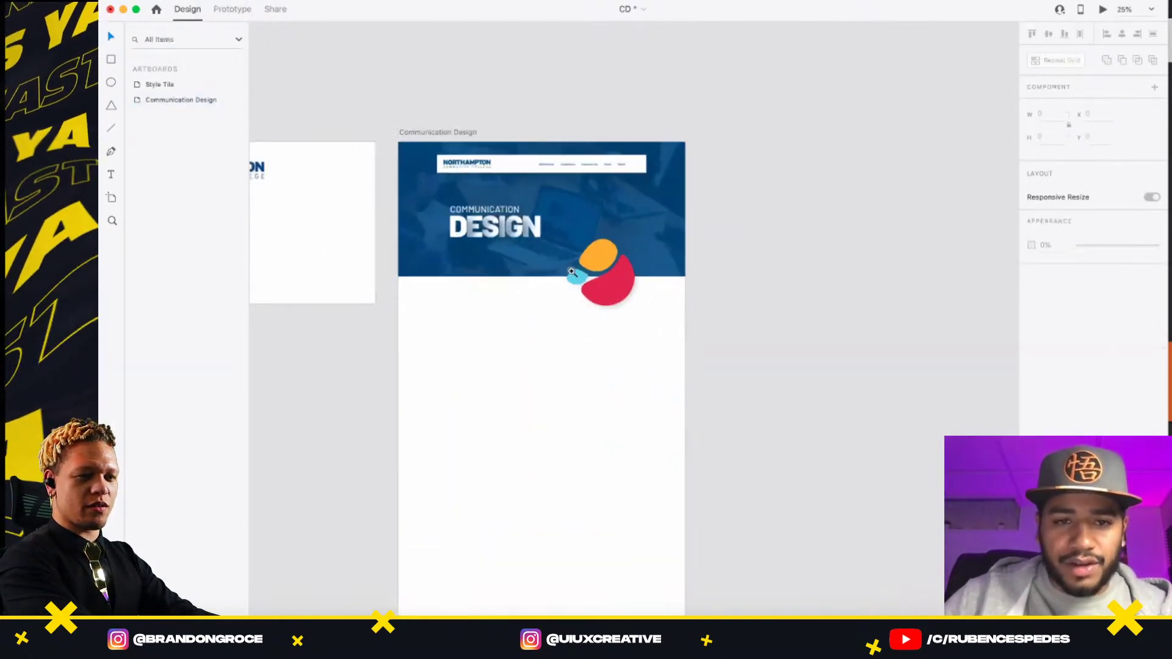
{"action": "left_click", "coordinate": [572, 272]}
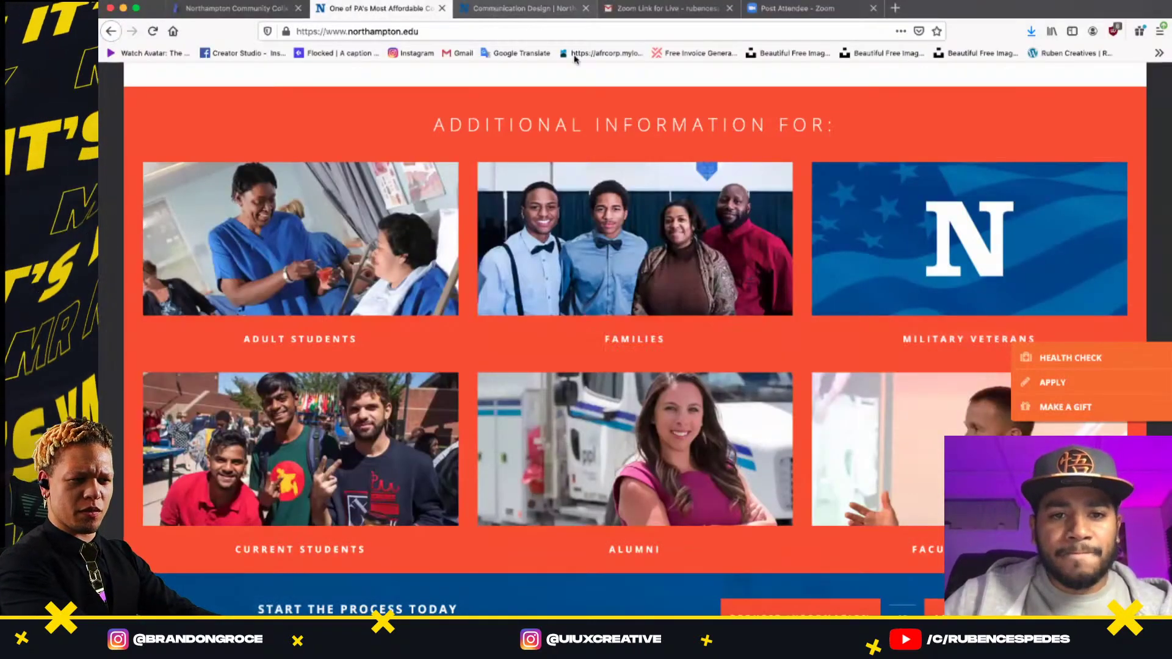
{"action": "left_click", "coordinate": [494, 8]}
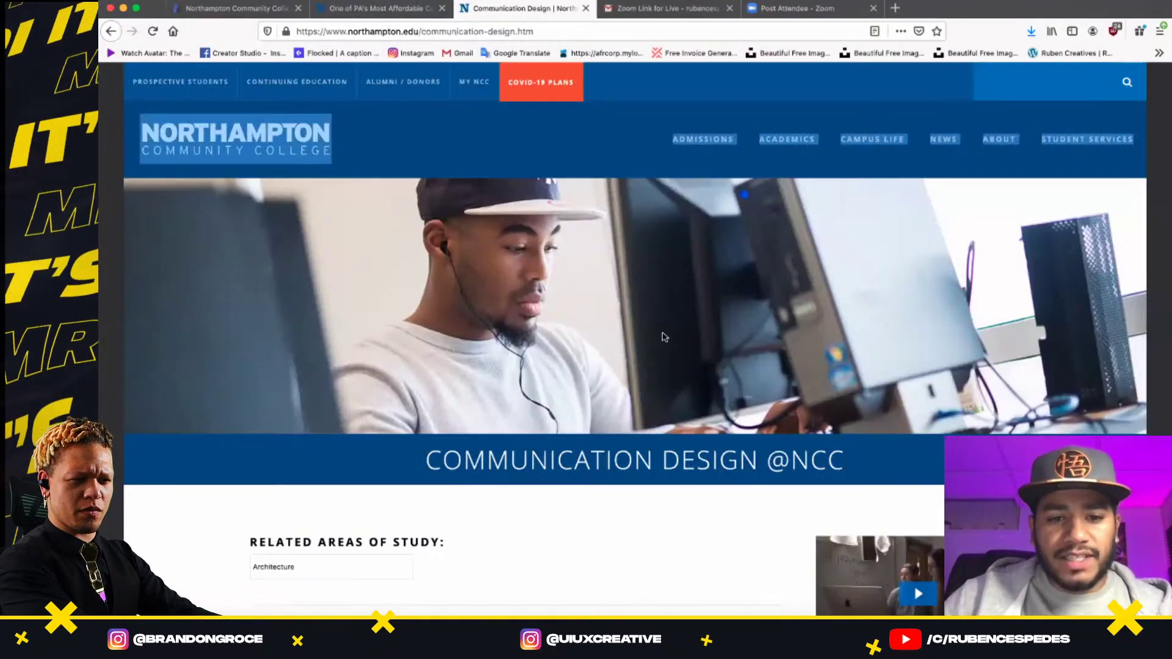
{"action": "scroll", "coordinate": [665, 337], "scroll_direction": "down", "scroll_amount": 6}
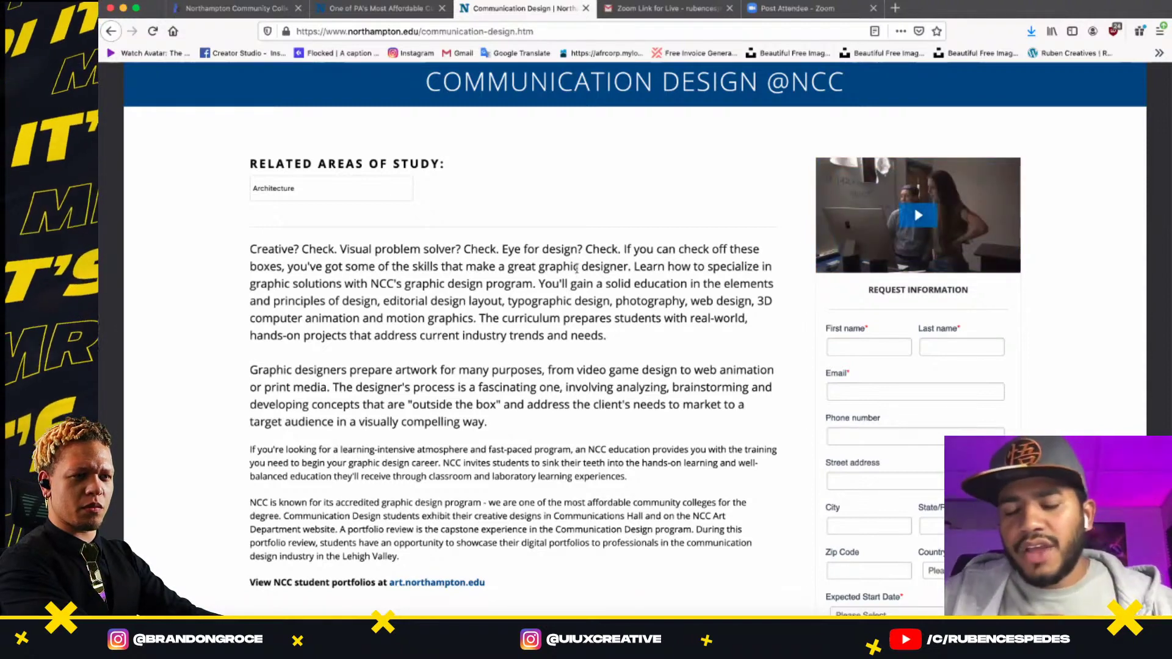
- Copy the paragraph beginning "Graphic designers prepare artwork for many purposes" from Northampton's Communication Design page
{"action": "scroll", "coordinate": [694, 369], "scroll_direction": "up", "scroll_amount": 3}
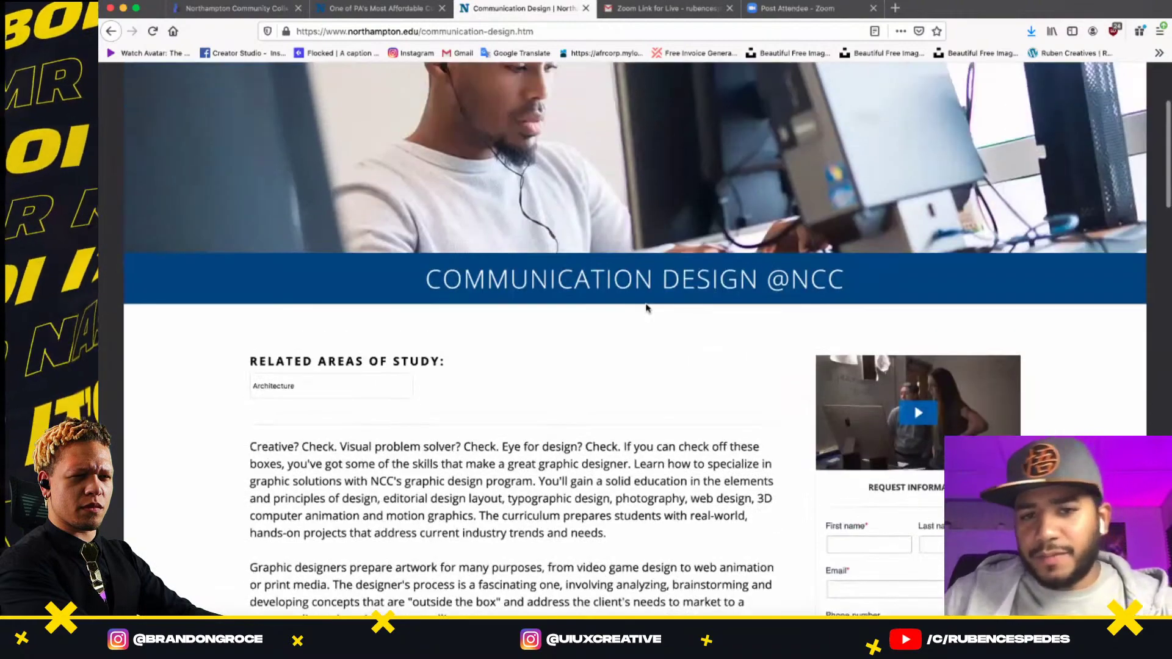
{"action": "scroll", "coordinate": [672, 359], "scroll_direction": "down", "scroll_amount": 3}
{"action": "scroll", "coordinate": [670, 358], "scroll_direction": "down", "scroll_amount": 3}
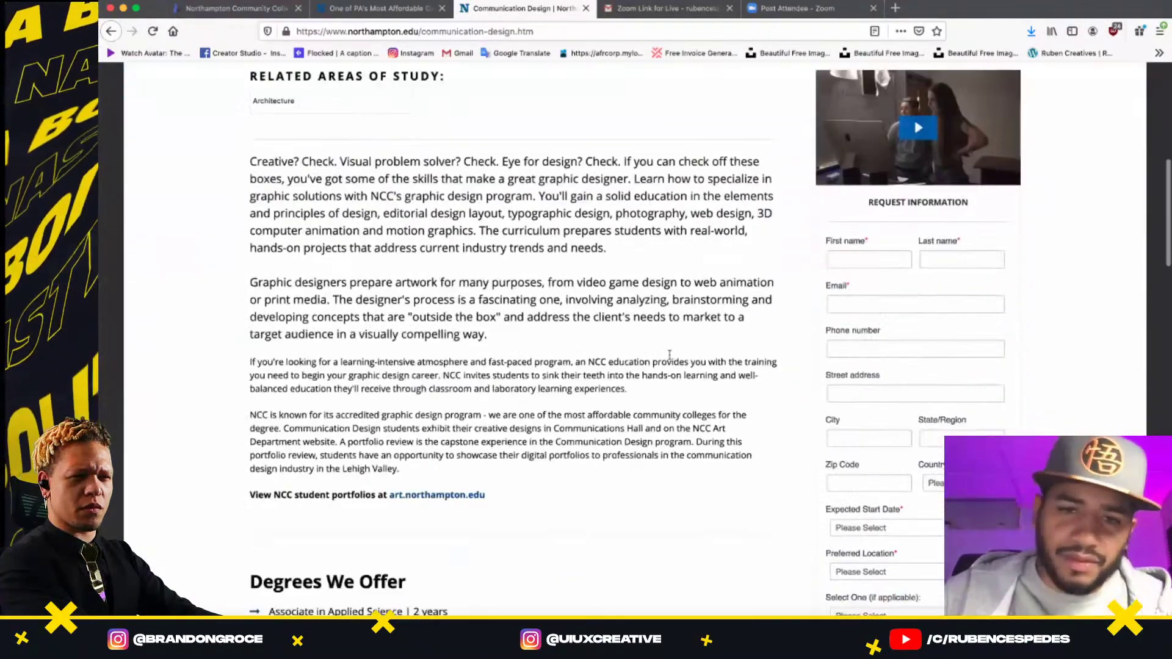
{"action": "scroll", "coordinate": [672, 346], "scroll_direction": "up", "scroll_amount": 2}
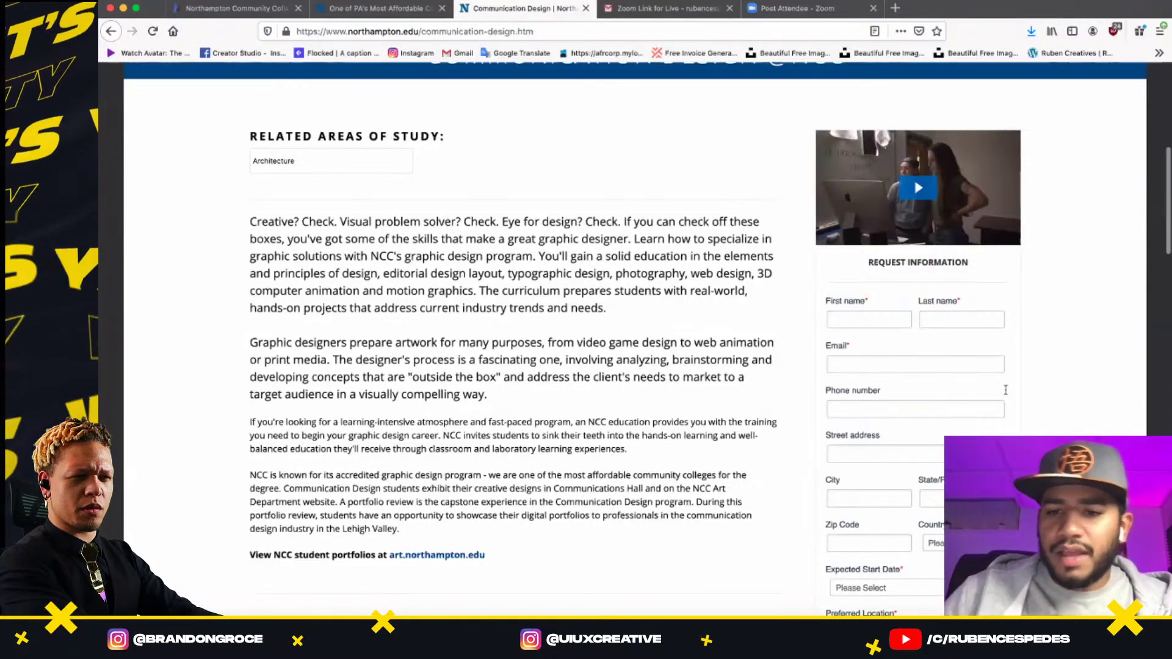
{"action": "scroll", "coordinate": [915, 342], "scroll_direction": "down", "scroll_amount": 2}
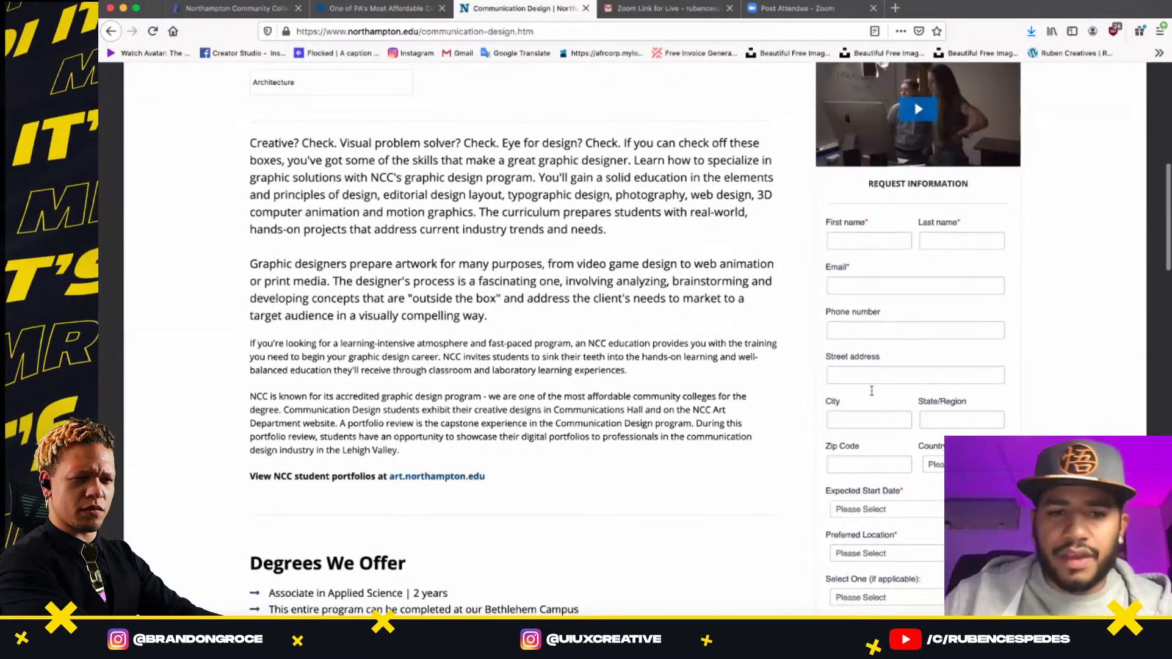
{"action": "scroll", "coordinate": [723, 357], "scroll_direction": "up", "scroll_amount": 4}
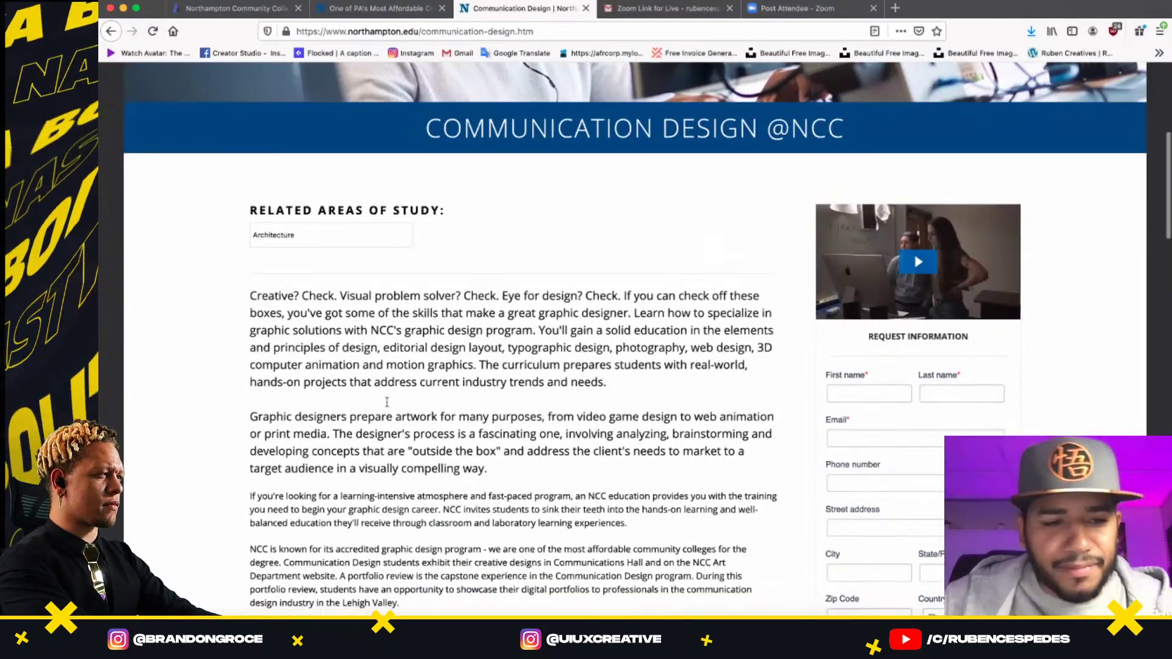
{"action": "scroll", "coordinate": [273, 358], "scroll_direction": "down", "scroll_amount": 2}
{"action": "left_click_drag", "start_coordinate": [251, 359], "coordinate": [491, 412]}
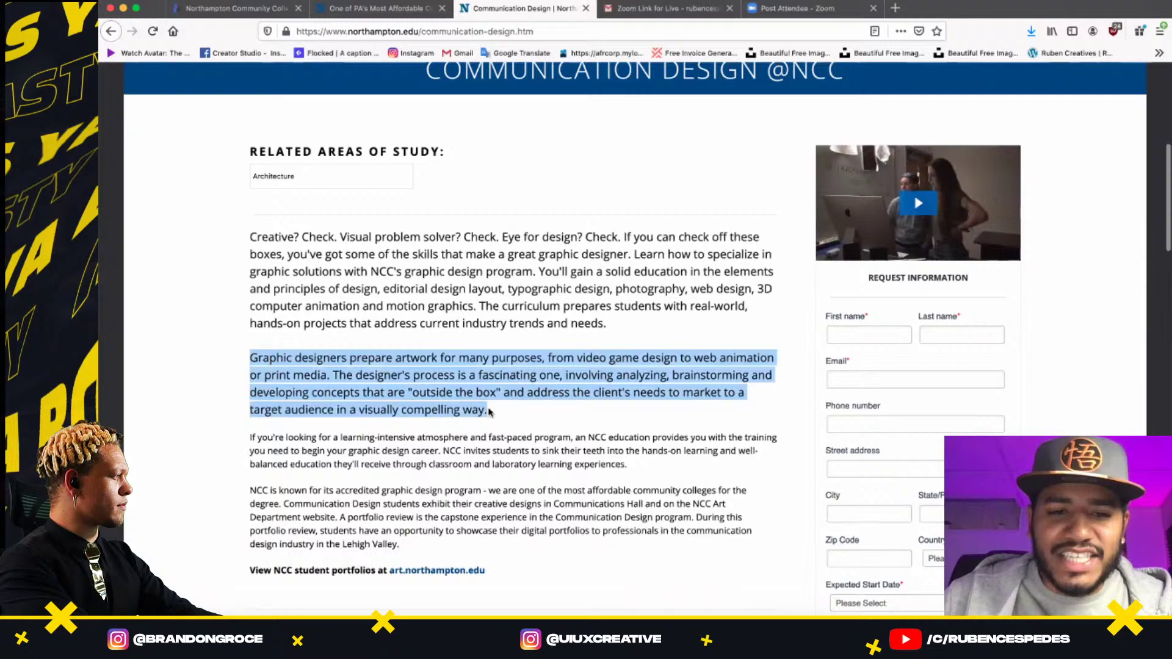
{"action": "right_click", "coordinate": [498, 375]}
{"action": "left_click", "coordinate": [524, 383]}
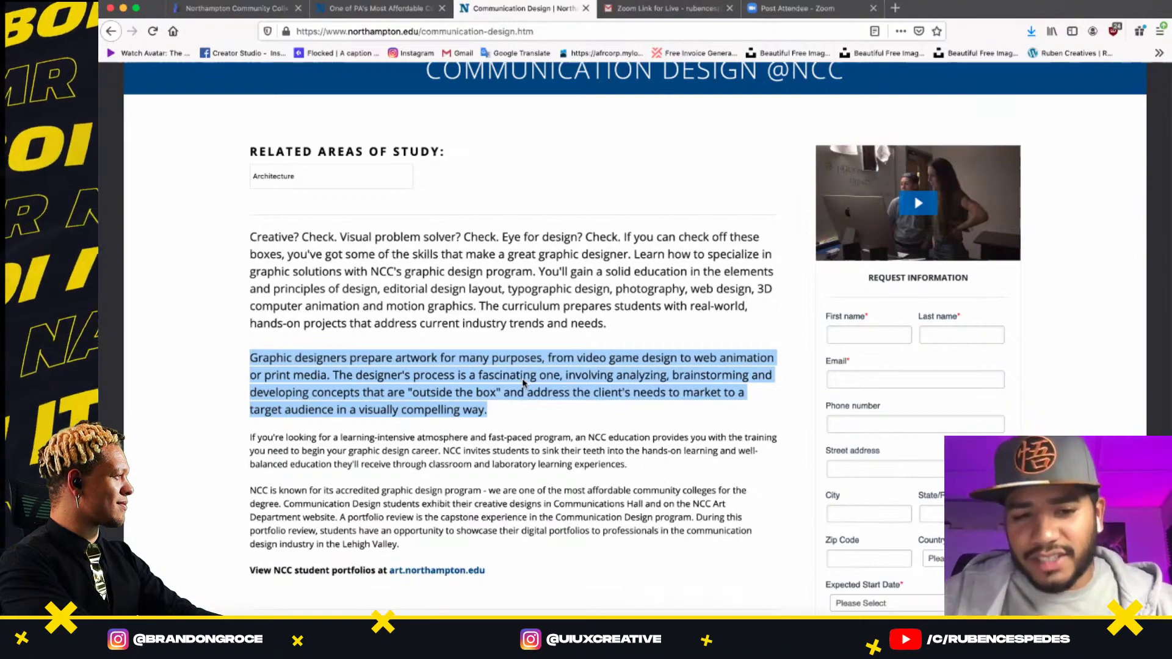
- Examine the rest of the Communication Design page, from the degrees and program links to the footer and hero
{"action": "scroll", "coordinate": [589, 385], "scroll_direction": "down", "scroll_amount": 15}
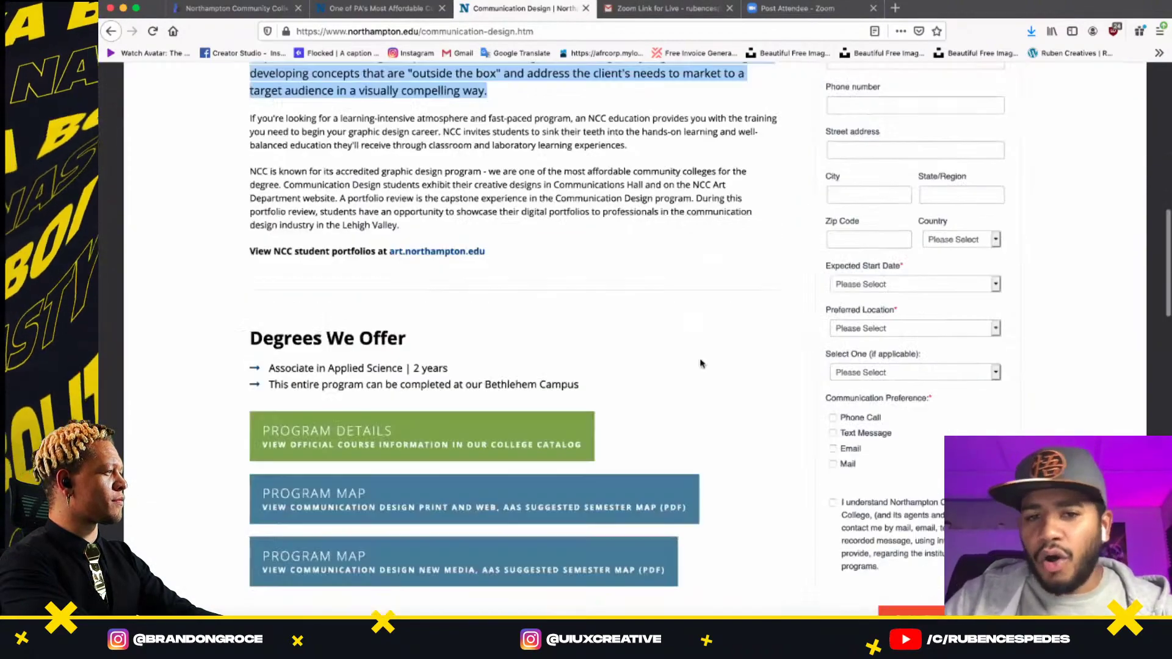
{"action": "scroll", "coordinate": [738, 370], "scroll_direction": "down", "scroll_amount": 10}
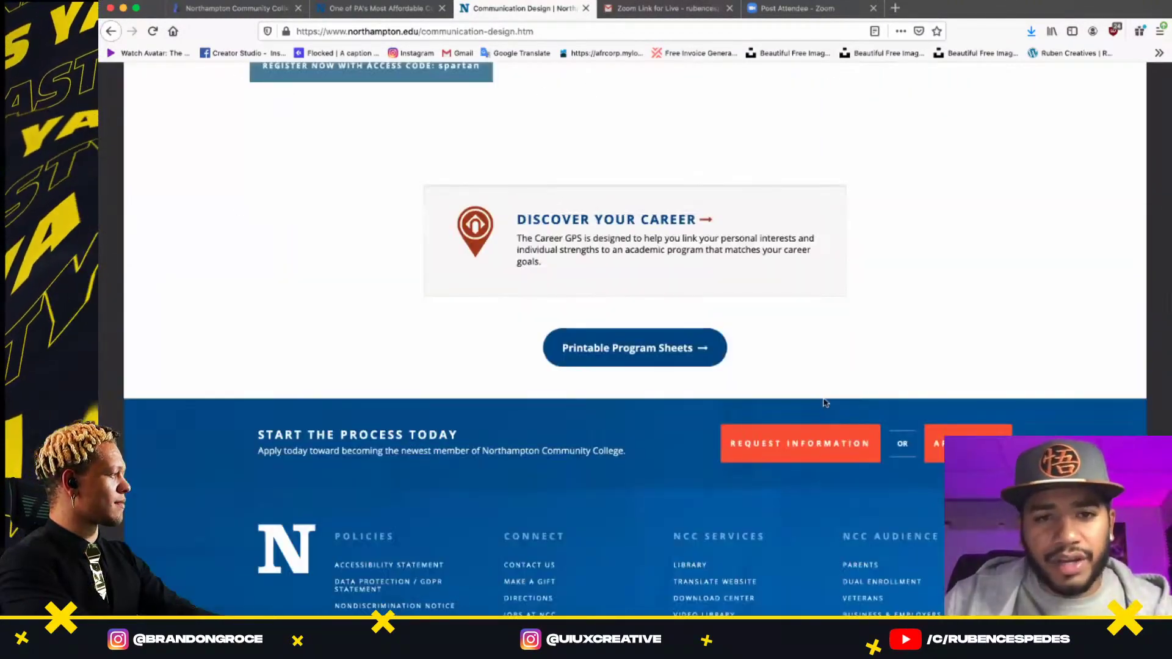
{"action": "scroll", "coordinate": [822, 400], "scroll_direction": "up", "scroll_amount": 14}
{"action": "scroll", "coordinate": [763, 409], "scroll_direction": "up", "scroll_amount": 20}
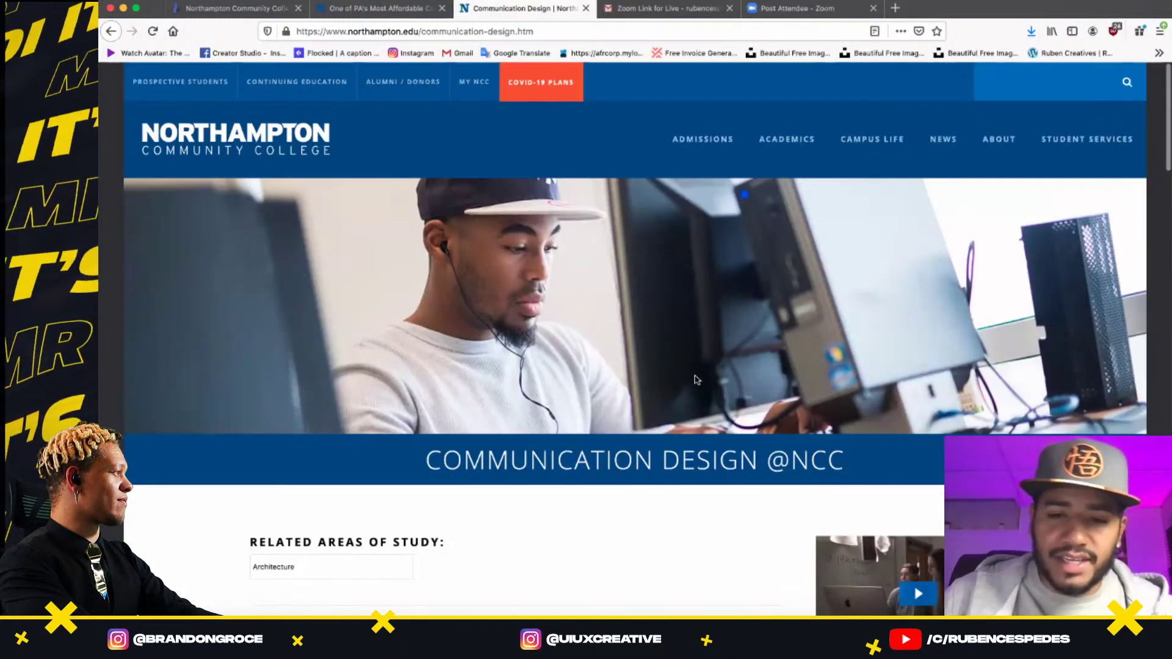
{"action": "scroll", "coordinate": [642, 398], "scroll_direction": "down", "scroll_amount": 5}
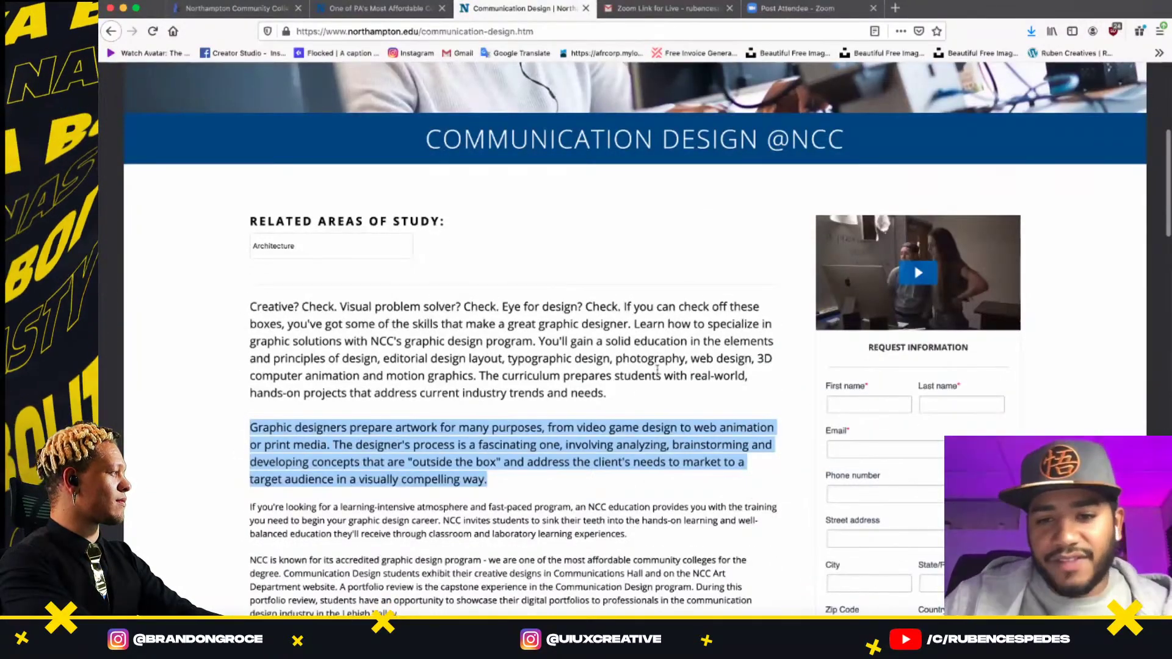
{"action": "scroll", "coordinate": [659, 556], "scroll_direction": "down", "scroll_amount": 5}
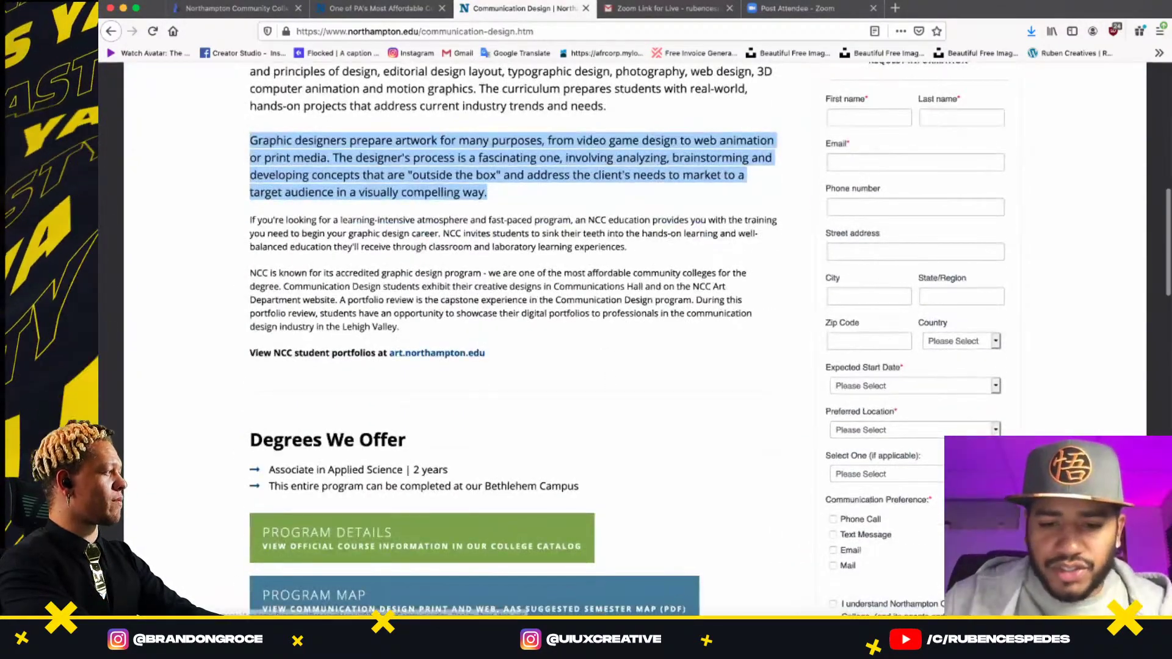
- Switch to Adobe XD and paste the copied paragraph into a text area about 1002 by 417 below the hero, starting at the left guide
{"action": "left_click", "coordinate": [682, 632]}
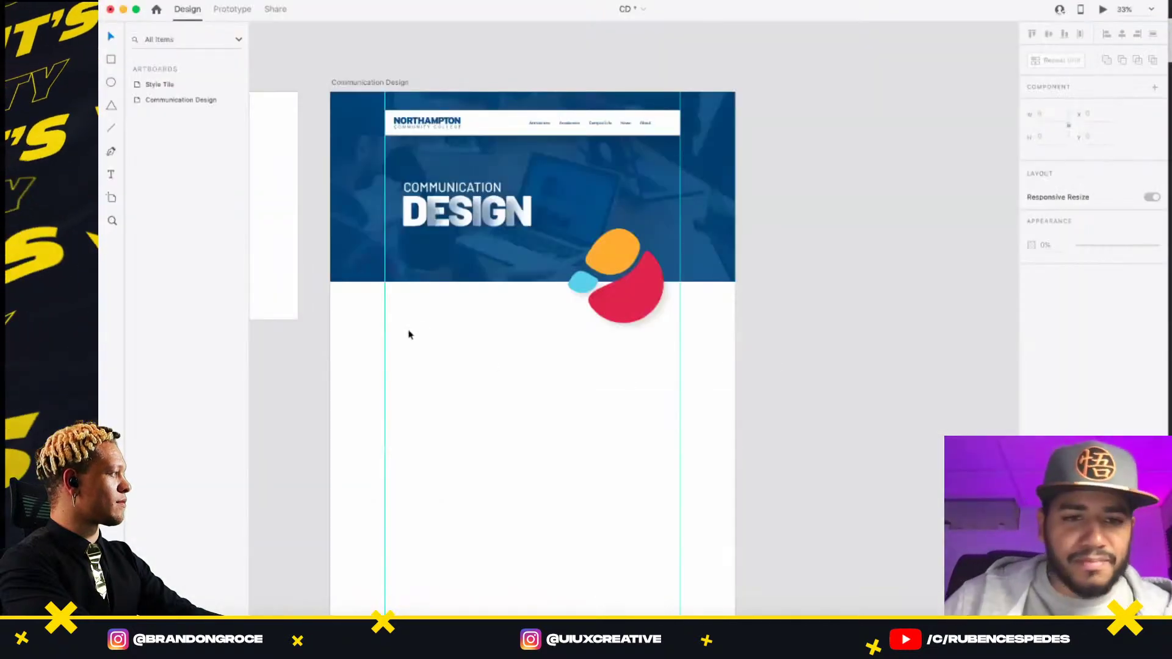
{"action": "left_click", "coordinate": [400, 314]}
{"action": "left_click", "coordinate": [111, 176]}
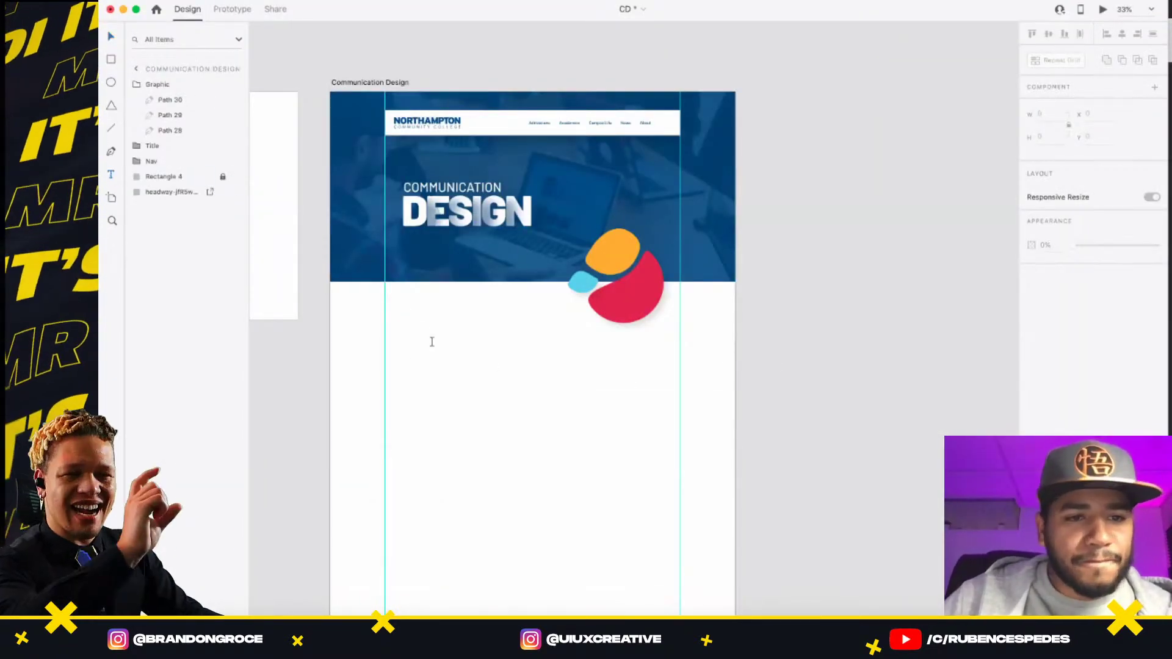
{"action": "left_click_drag", "start_coordinate": [385, 341], "coordinate": [597, 428]}
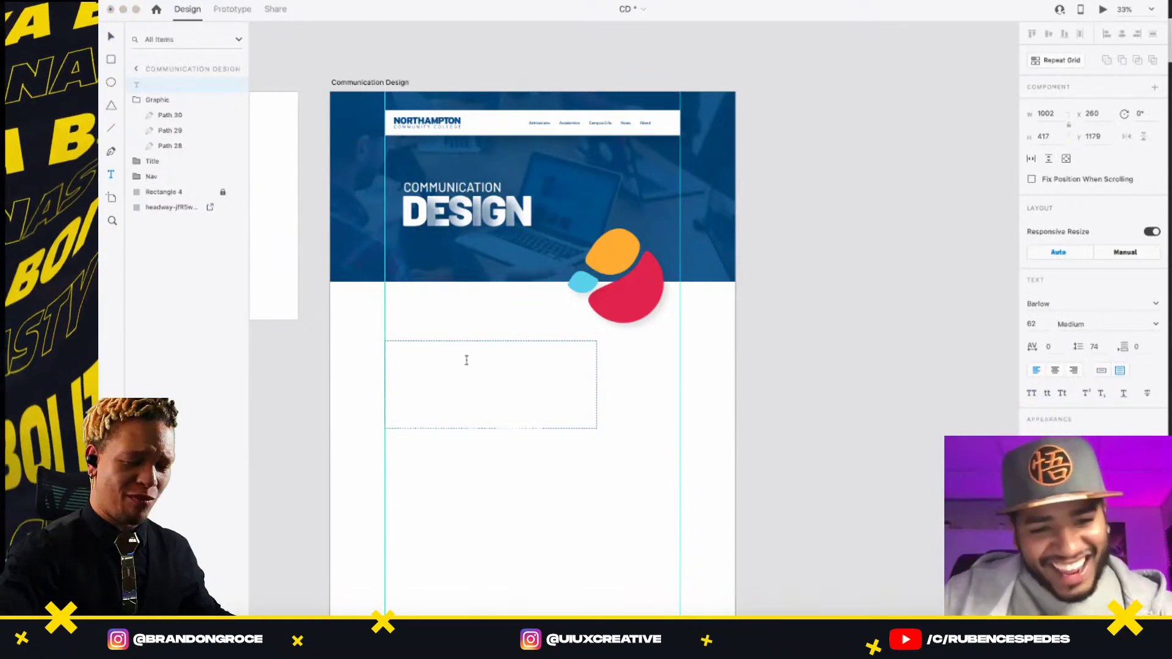
{"action": "key", "text": "super+v"}
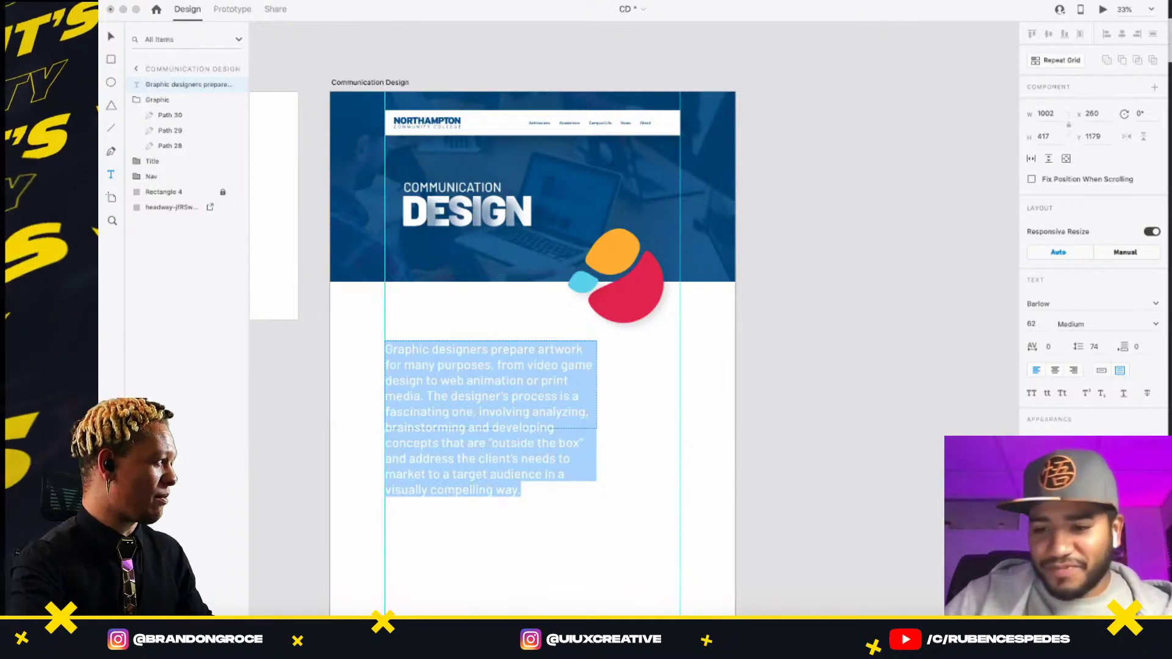
- Change the pasted paragraph's fill color to dark gray
{"action": "left_click", "coordinate": [1038, 482]}
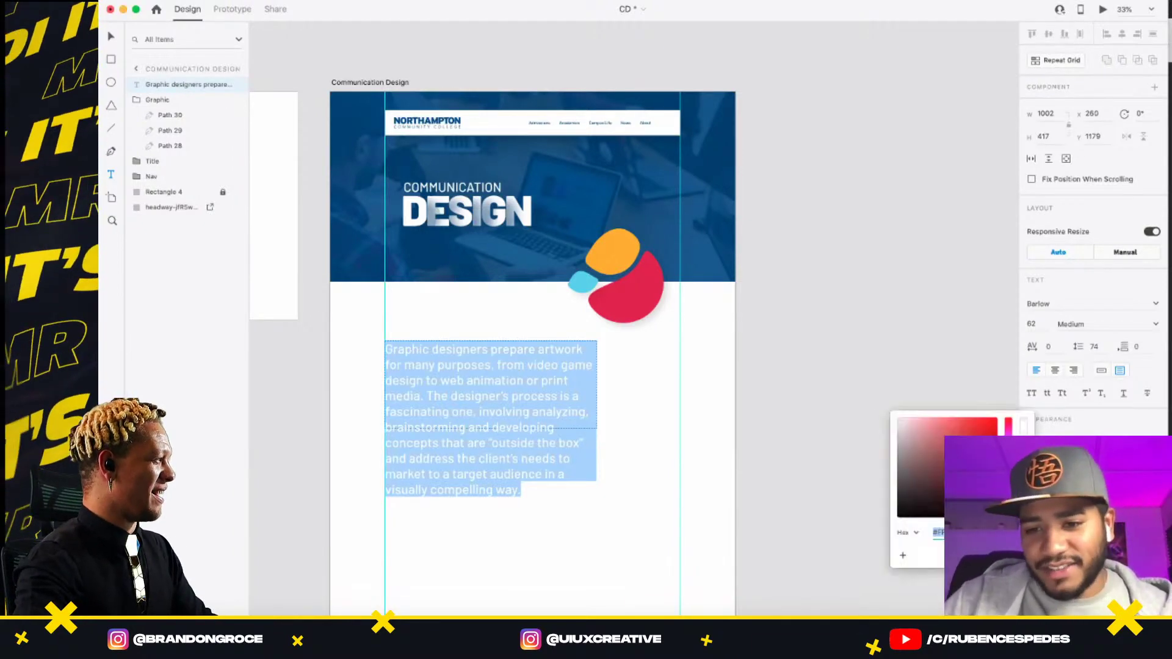
{"action": "left_click_drag", "start_coordinate": [935, 493], "coordinate": [898, 489]}
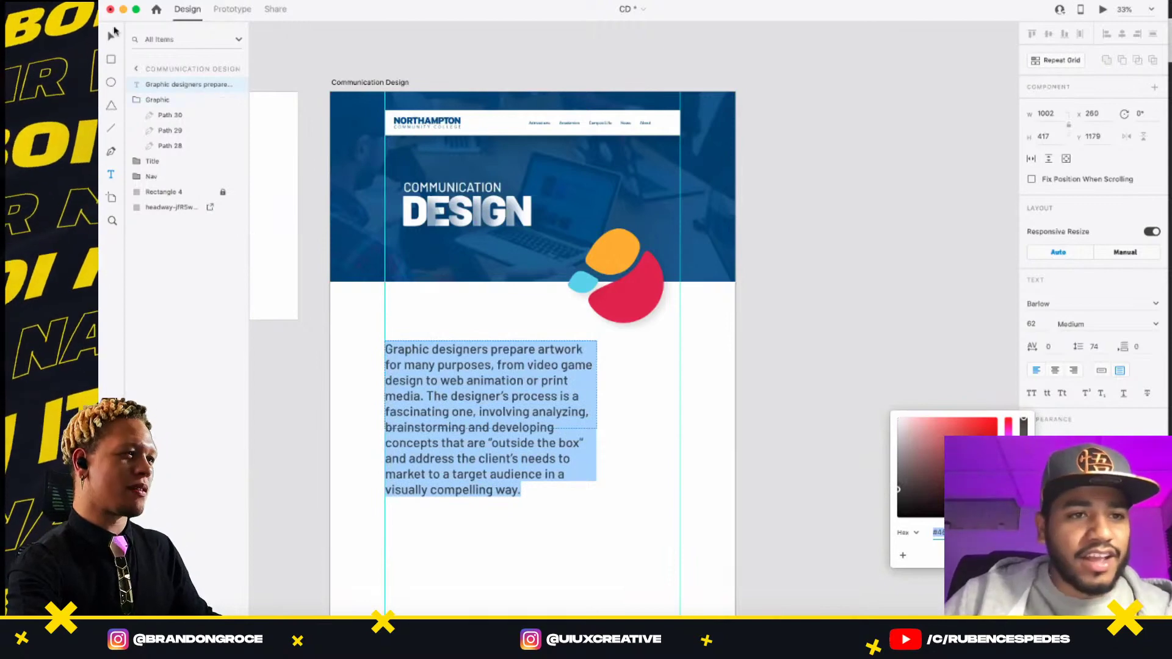
{"action": "key", "text": "Escape"}
{"action": "left_click", "coordinate": [829, 264]}
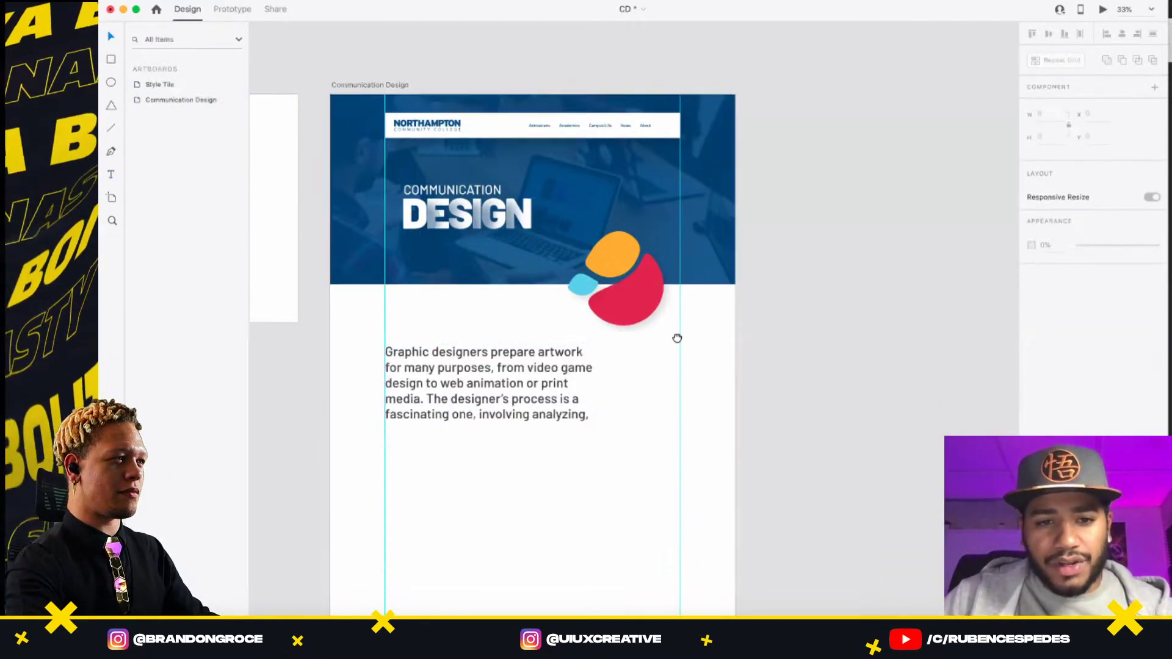
- Show the document assets and apply the Barlow 20pt character style to the graphic designers paragraph
{"action": "scroll", "coordinate": [678, 338], "scroll_direction": "left", "scroll_amount": 5}
{"action": "scroll", "coordinate": [665, 339], "scroll_direction": "right", "scroll_amount": 1}
{"action": "key", "text": "super+shift+y"}
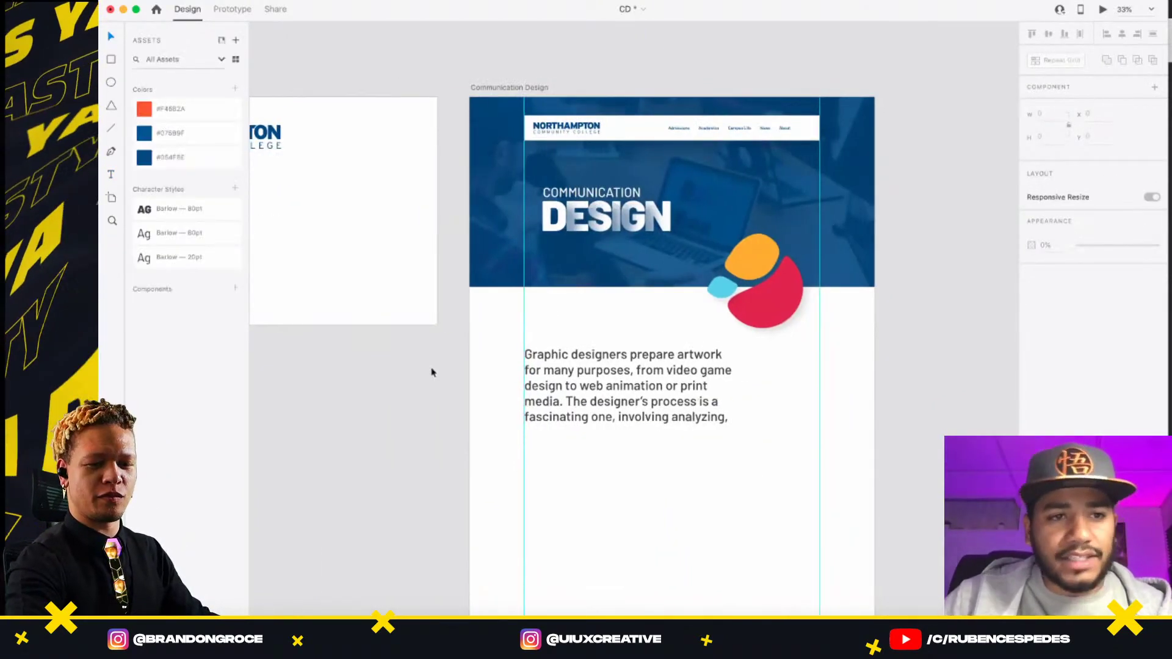
{"action": "left_click", "coordinate": [703, 416]}
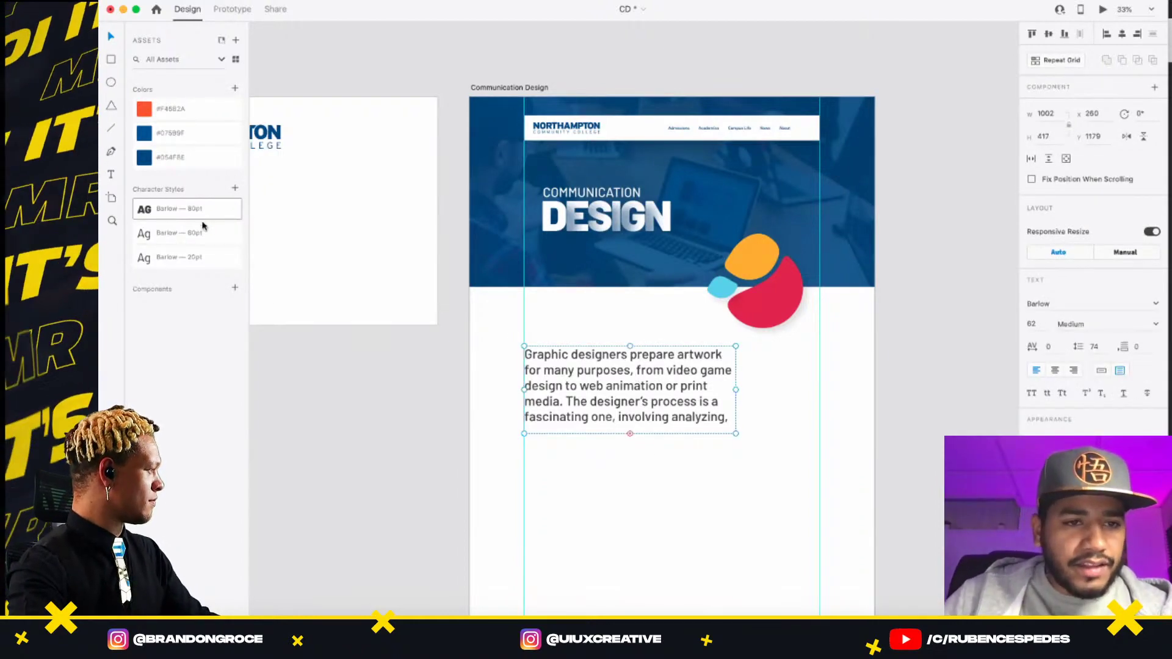
{"action": "left_click", "coordinate": [202, 259]}
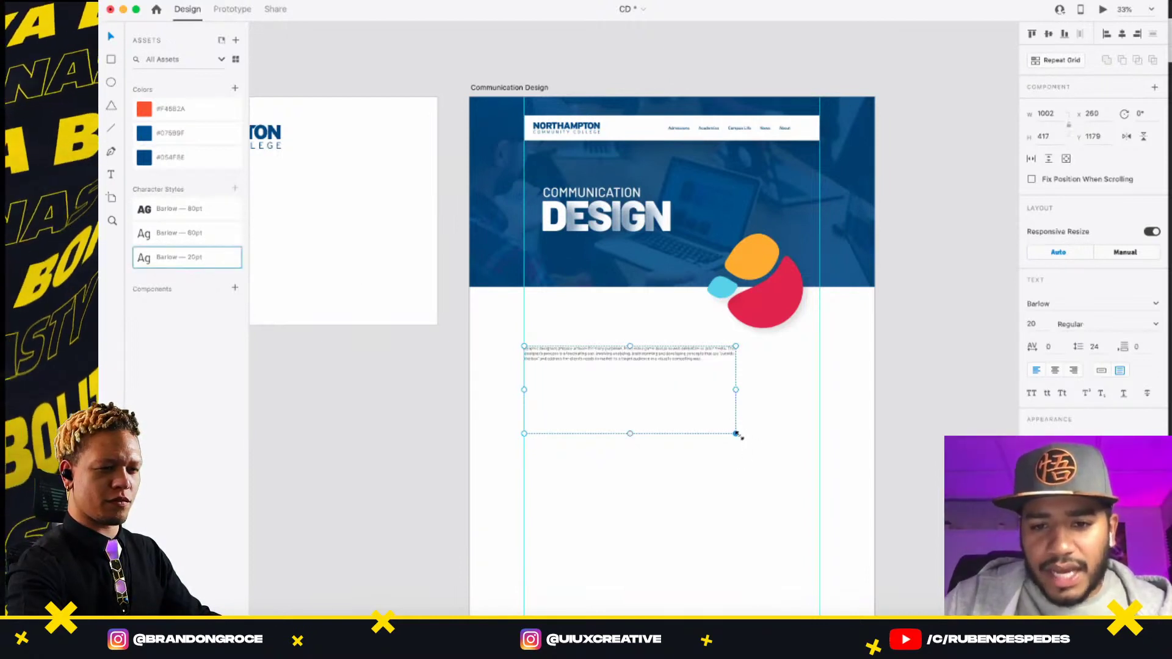
- Shrink the paragraph's text area to about 651 by 230 and set its line spacing to 45
{"action": "left_click_drag", "start_coordinate": [737, 434], "coordinate": [659, 391]}
{"action": "left_click", "coordinate": [1095, 346]}
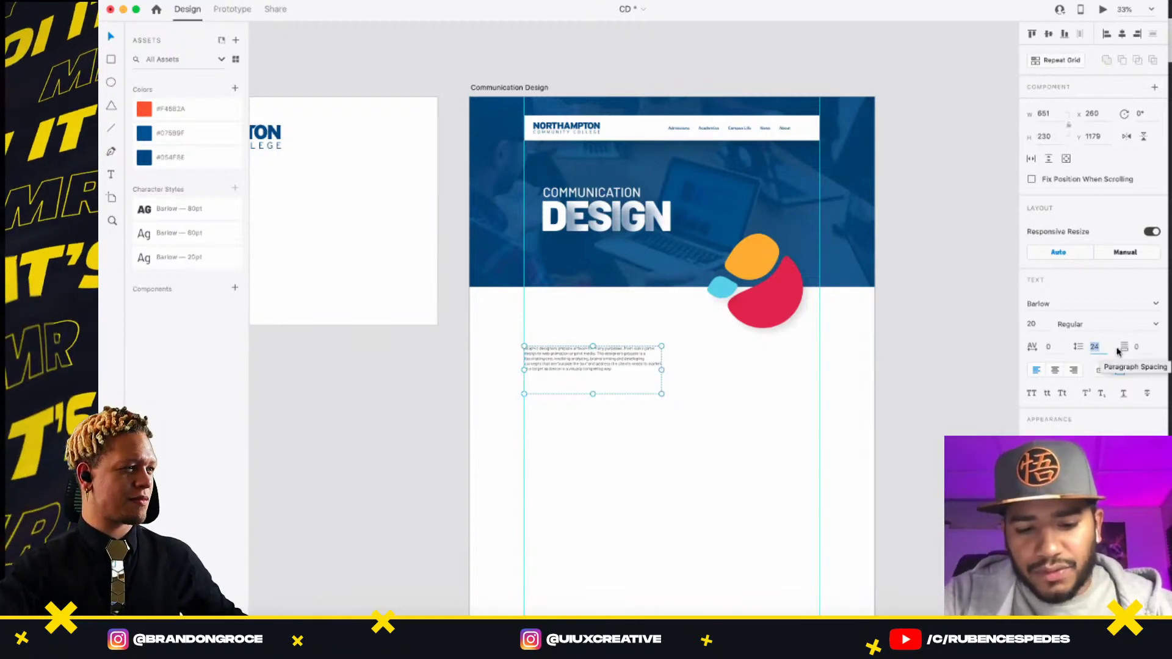
{"action": "type", "text": "45"}
{"action": "key", "text": "Return"}
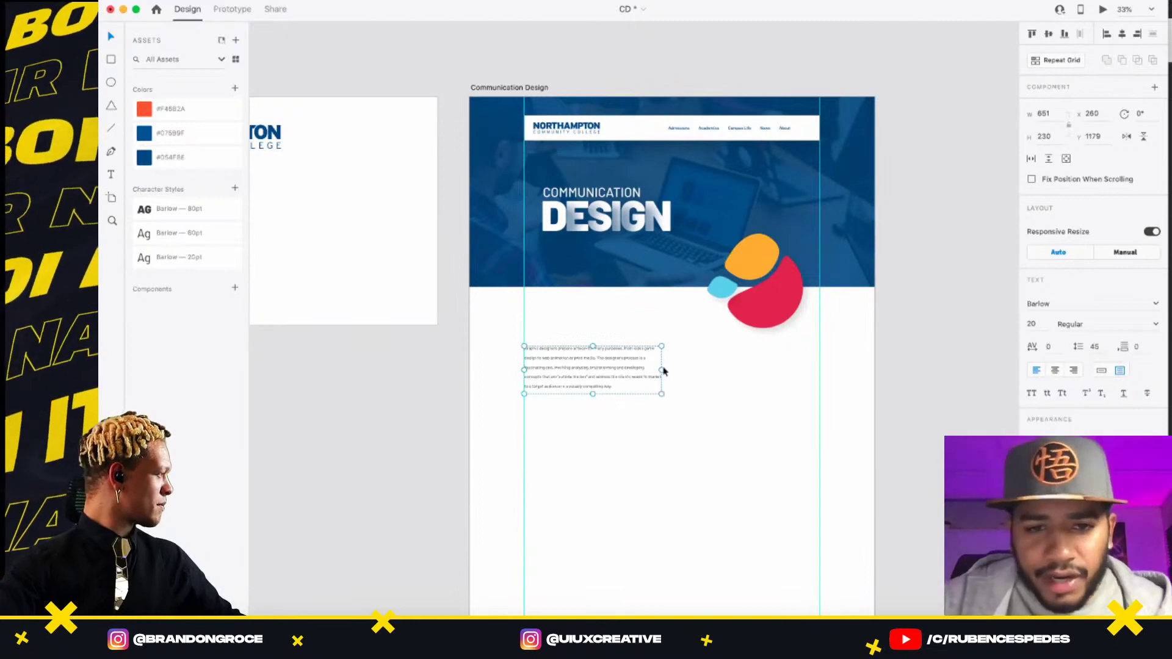
- Add a point text reading "Title" just above the graphic designers paragraph
{"action": "scroll", "coordinate": [724, 324], "scroll_direction": "up", "scroll_amount": 5}
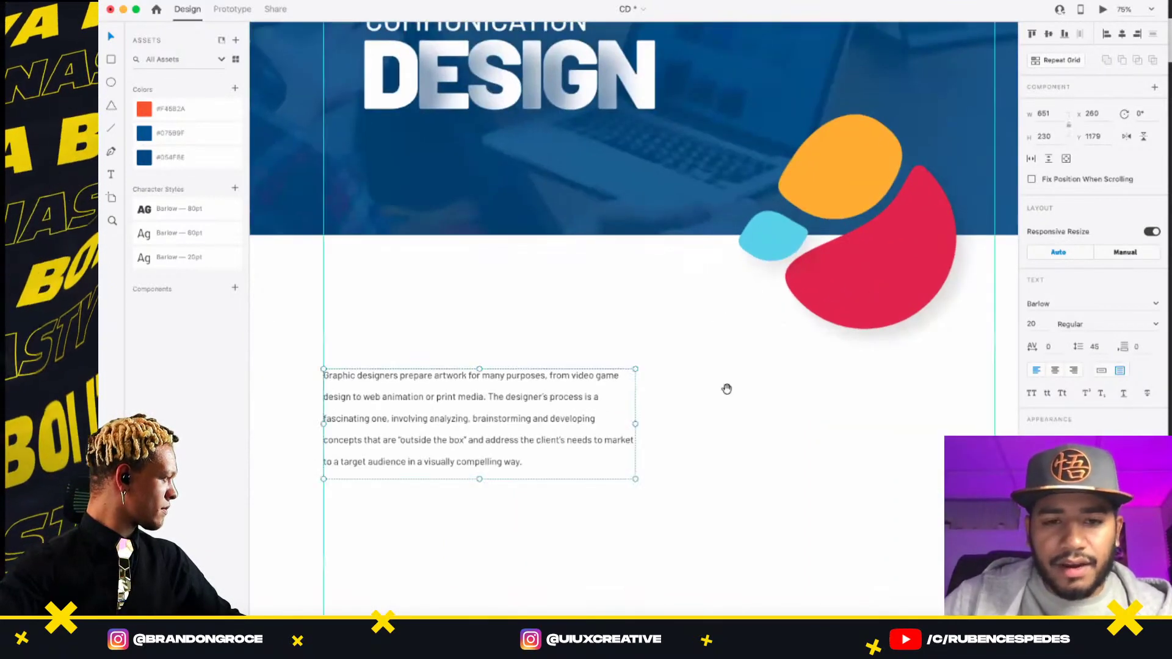
{"action": "left_click_drag", "start_coordinate": [726, 389], "coordinate": [763, 282]}
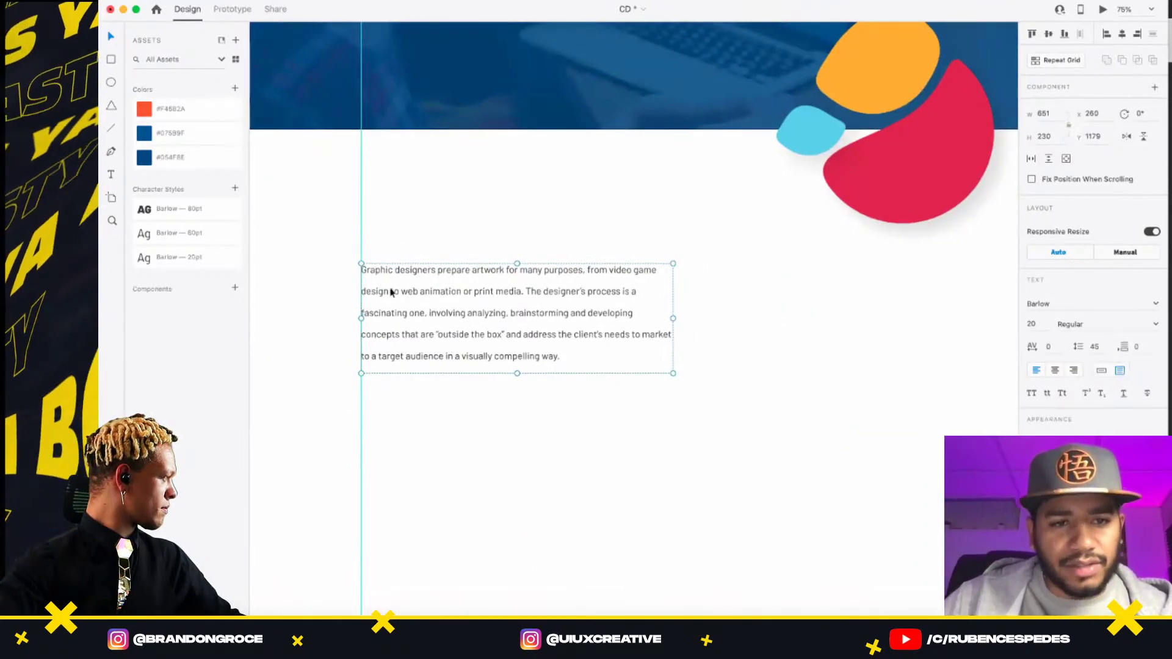
{"action": "left_click", "coordinate": [112, 174]}
{"action": "left_click", "coordinate": [387, 231]}
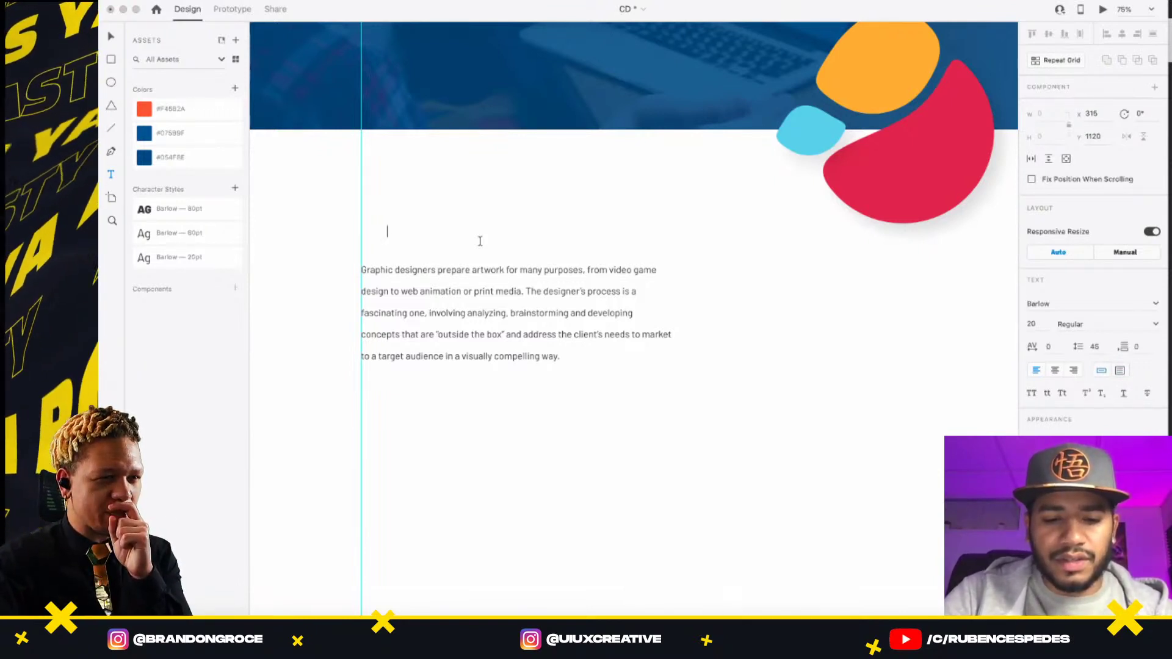
{"action": "type", "text": "Ru"}
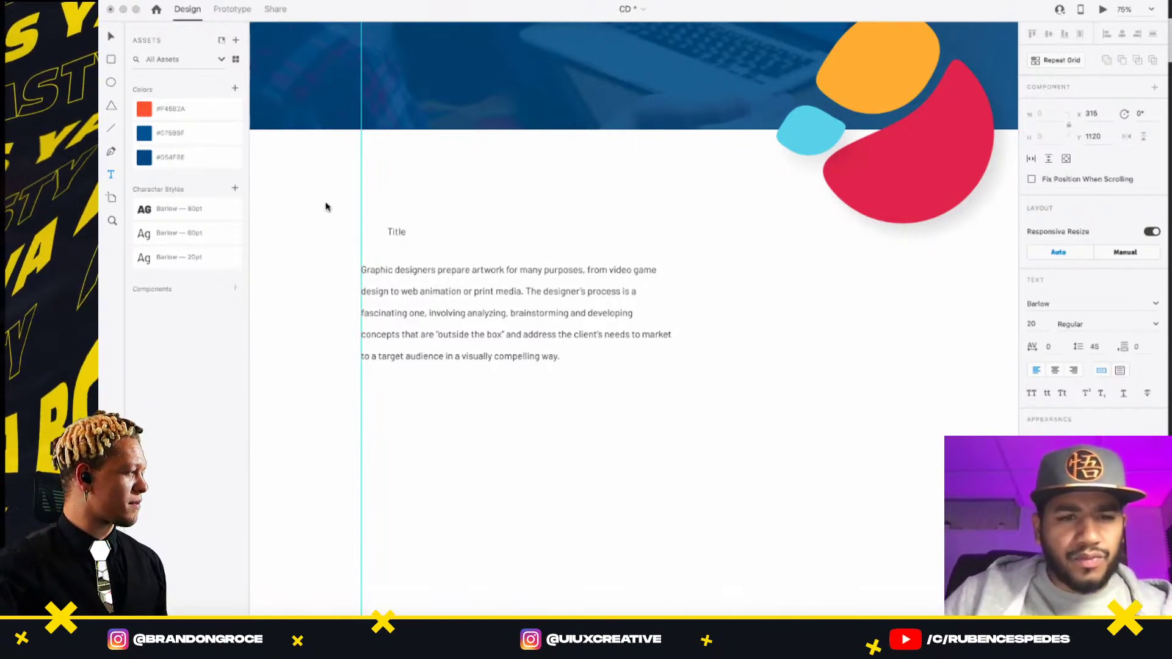
- Apply the Barlow 60pt character style to the "Title" text and align it with the left guide at X 260, Y 1060
{"action": "left_click", "coordinate": [405, 231]}
{"action": "left_click", "coordinate": [211, 232]}
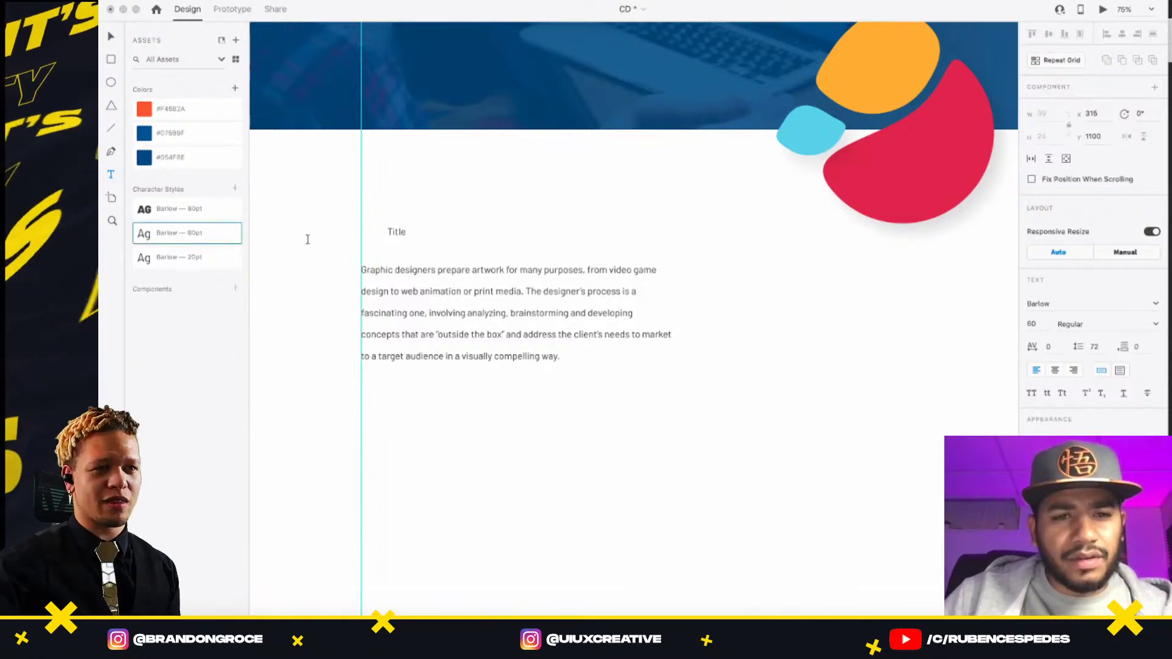
{"action": "key", "text": "Escape"}
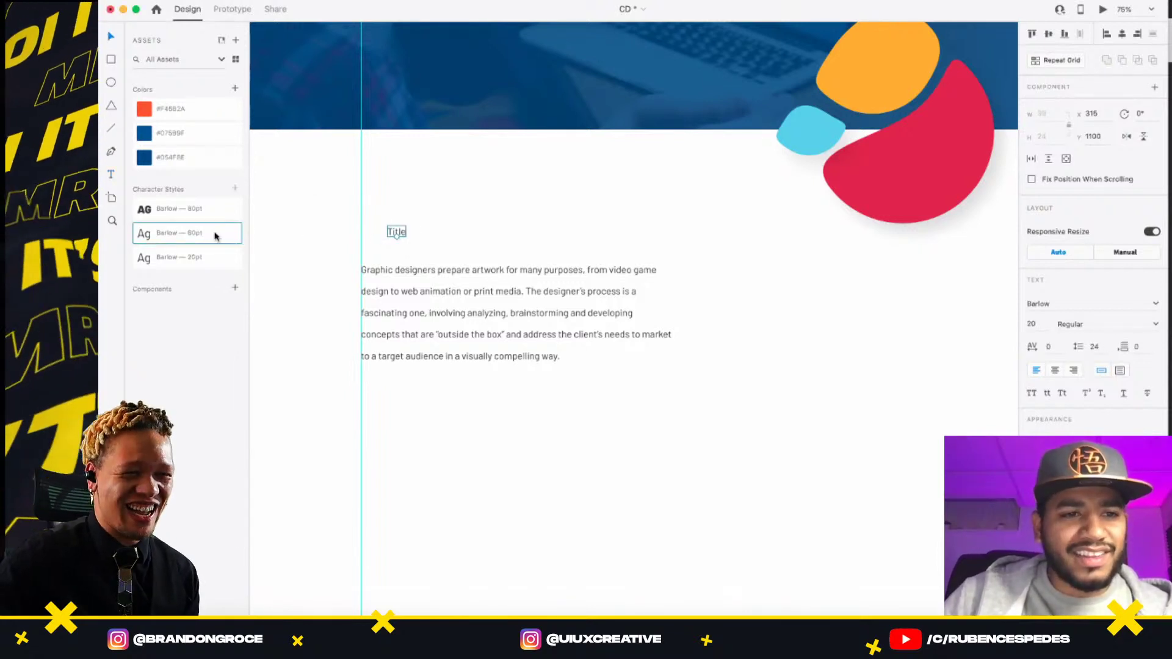
{"action": "left_click", "coordinate": [214, 236]}
{"action": "left_click_drag", "start_coordinate": [417, 227], "coordinate": [389, 228]}
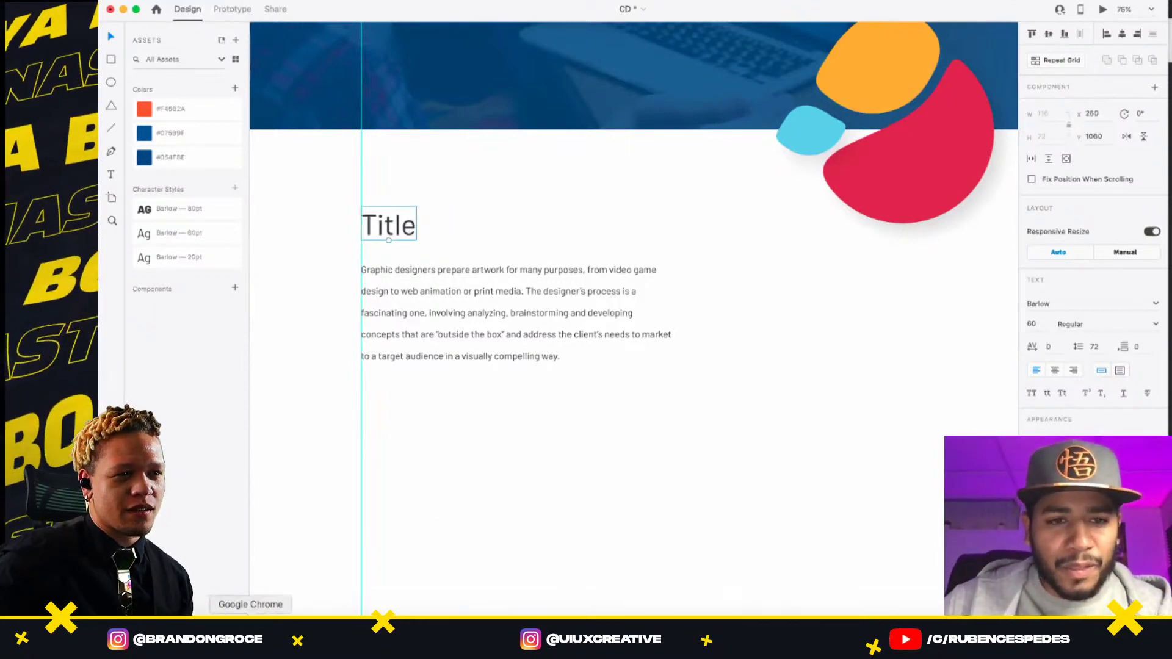
- Switch to the browser and copy the word "Creative" from the start of the Communication Design page's intro paragraph
{"action": "left_click", "coordinate": [226, 634]}
{"action": "scroll", "coordinate": [538, 369], "scroll_direction": "up", "scroll_amount": 1}
{"action": "scroll", "coordinate": [537, 368], "scroll_direction": "up", "scroll_amount": 15}
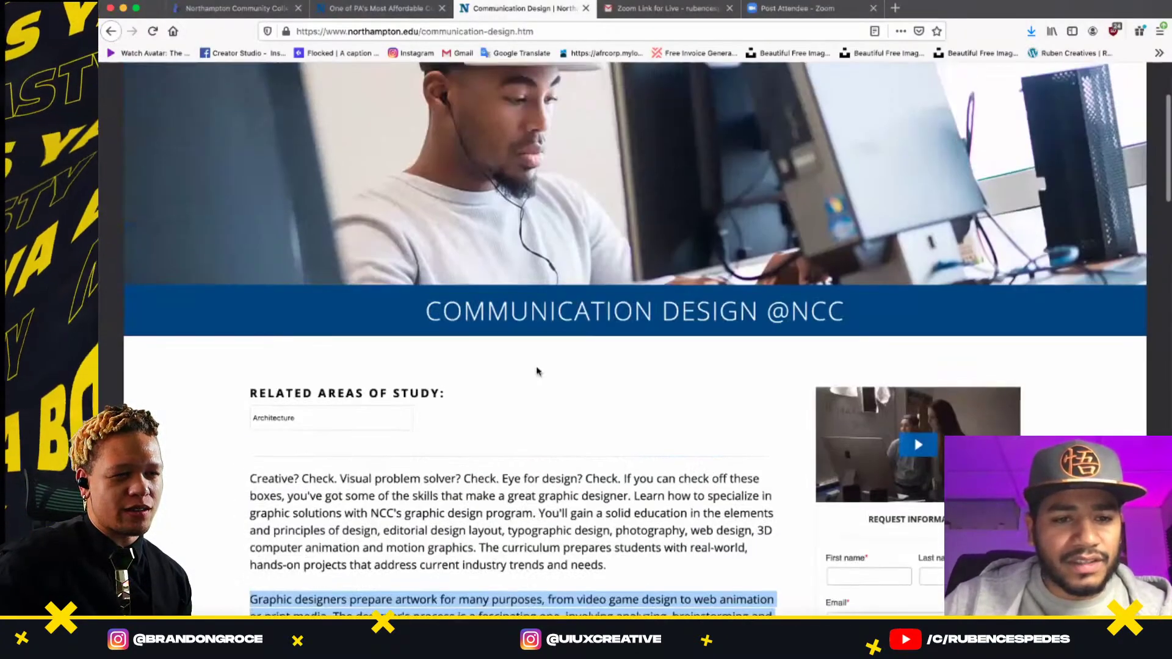
{"action": "scroll", "coordinate": [537, 370], "scroll_direction": "down", "scroll_amount": 2}
{"action": "scroll", "coordinate": [537, 368], "scroll_direction": "down", "scroll_amount": 2}
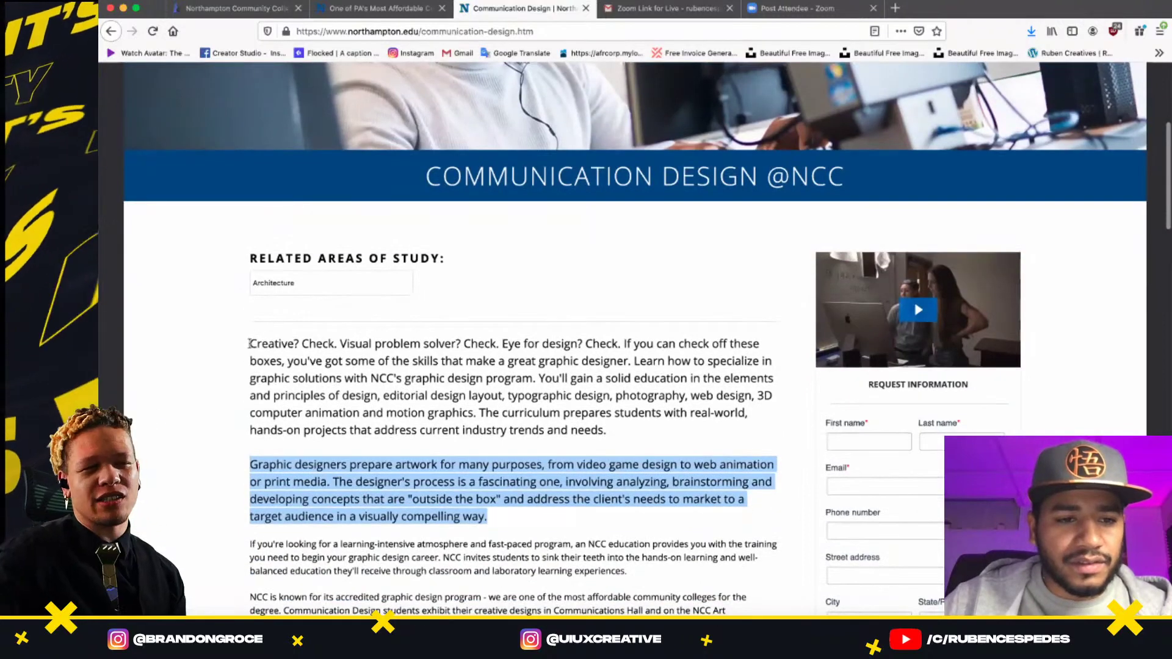
{"action": "left_click_drag", "start_coordinate": [249, 344], "coordinate": [301, 345]}
{"action": "right_click", "coordinate": [285, 345]}
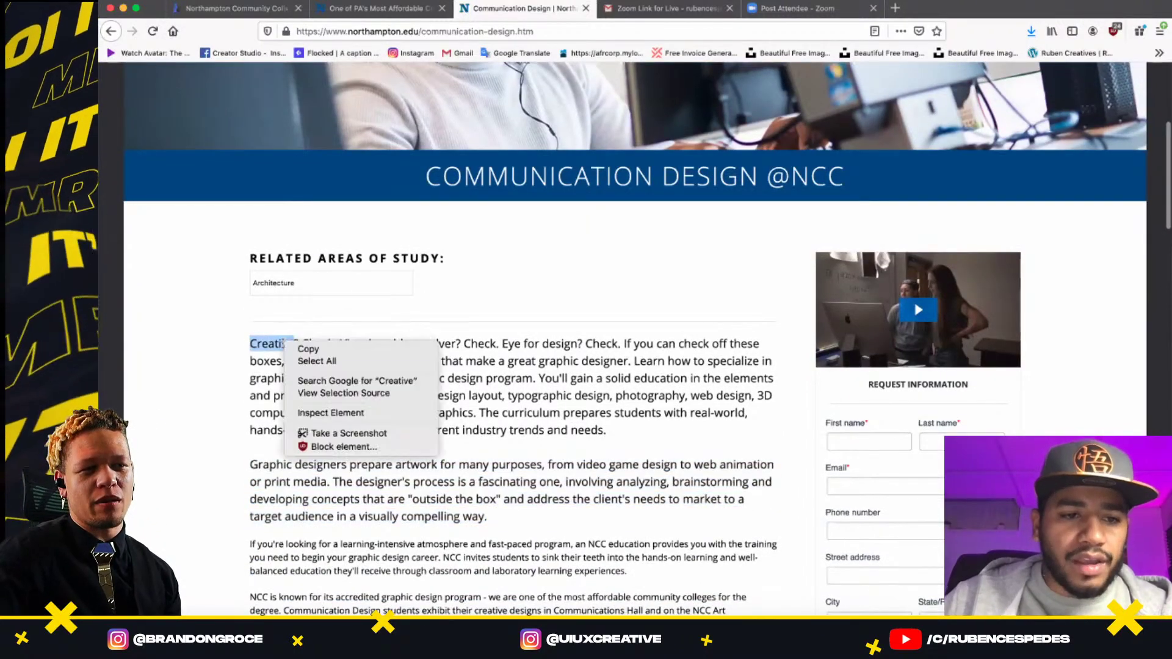
{"action": "left_click", "coordinate": [300, 353]}
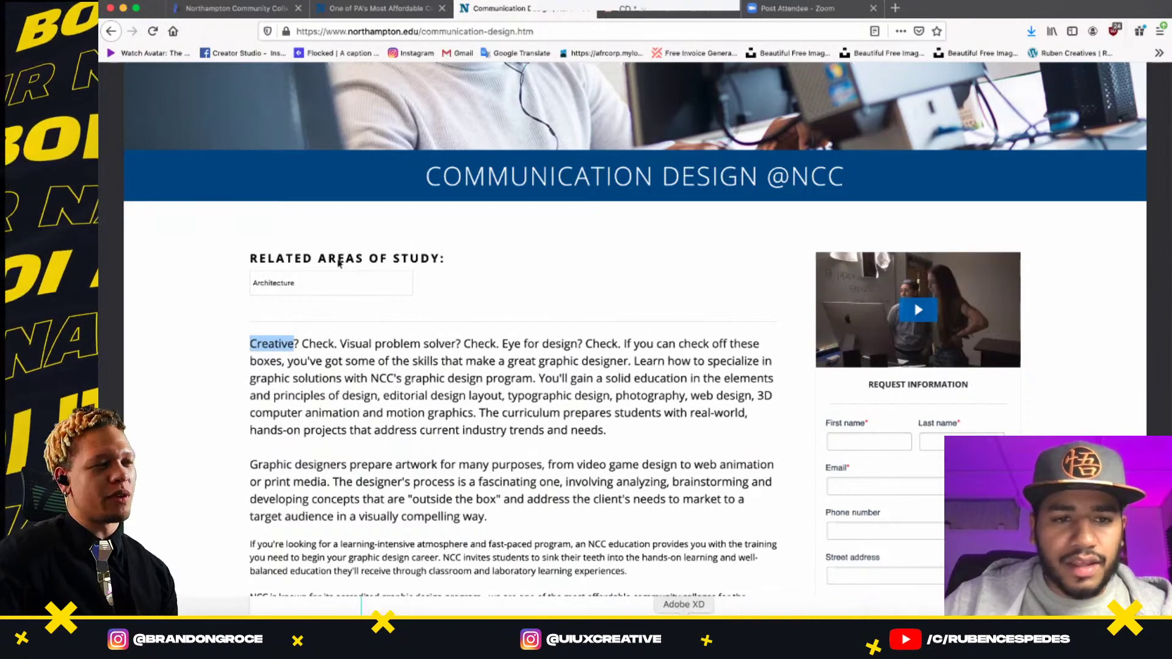
- Switch to Adobe XD and replace the "Title" heading text with the copied word "Creative"
{"action": "left_click", "coordinate": [684, 635]}
{"action": "double_click", "coordinate": [410, 225]}
{"action": "key", "text": "super+v"}
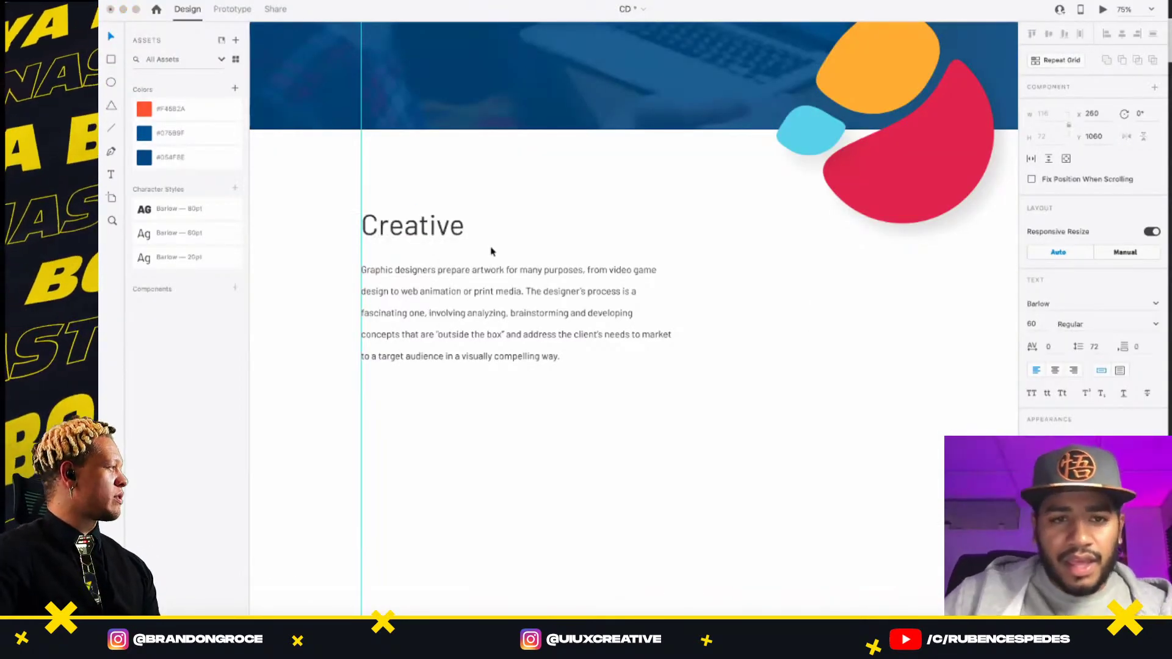
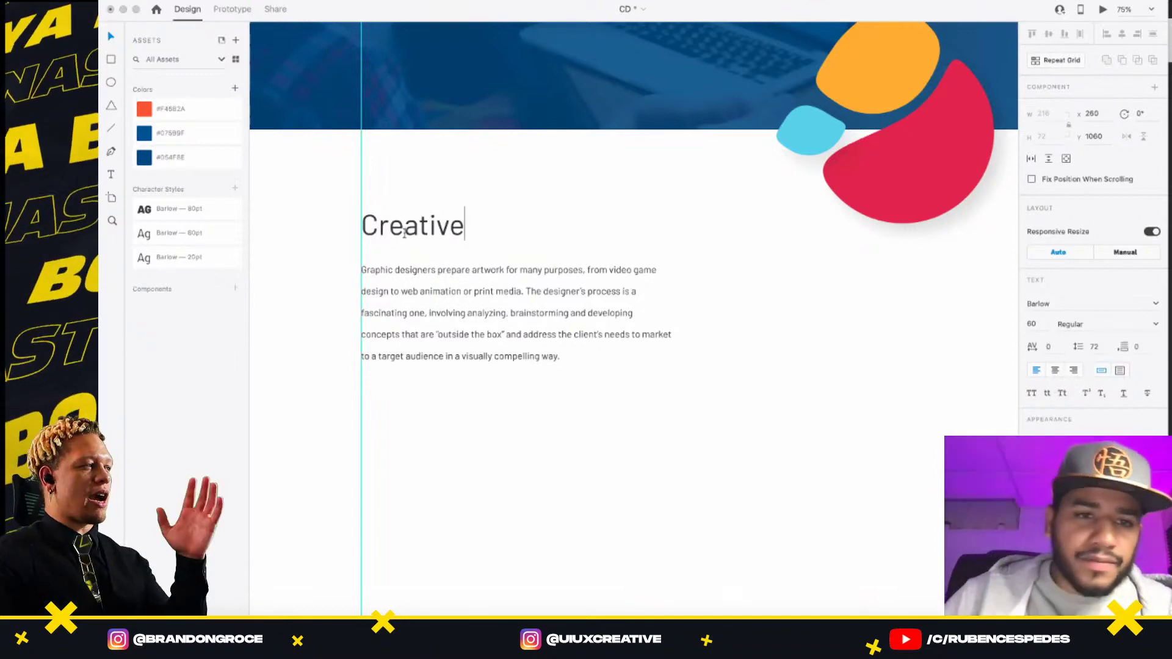
{"action": "left_click", "coordinate": [111, 38]}
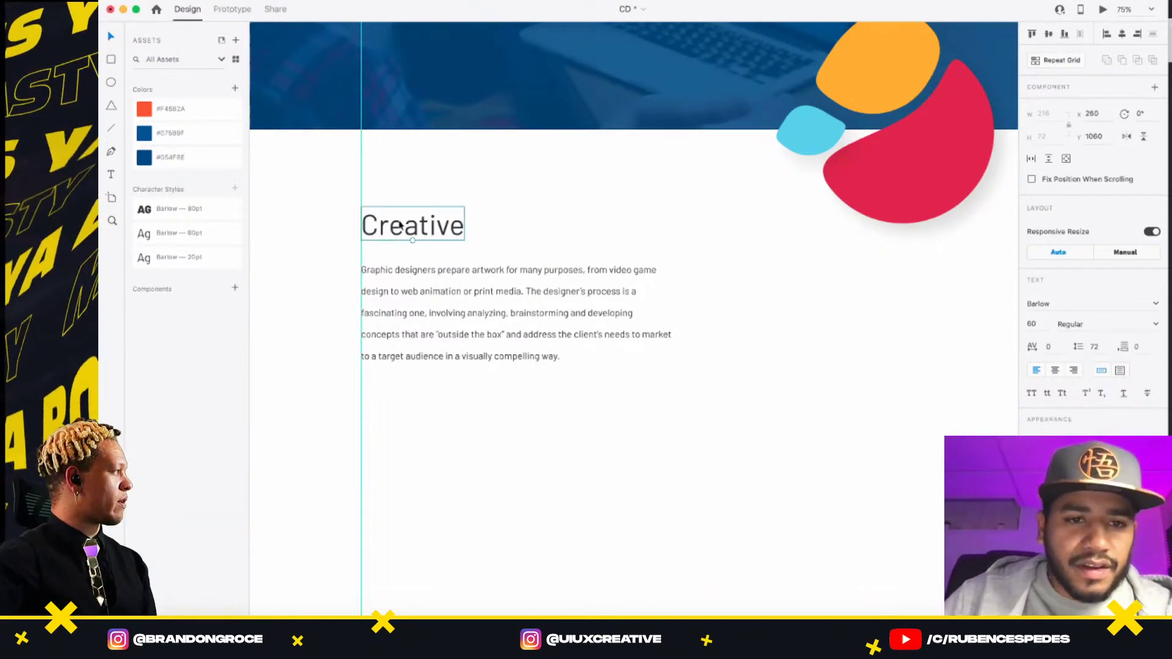
- Left-align the "Creative" title and the paragraph with each other and place both on the left guide at X 260, Y 1123
{"action": "left_click_drag", "start_coordinate": [395, 231], "coordinate": [474, 235]}
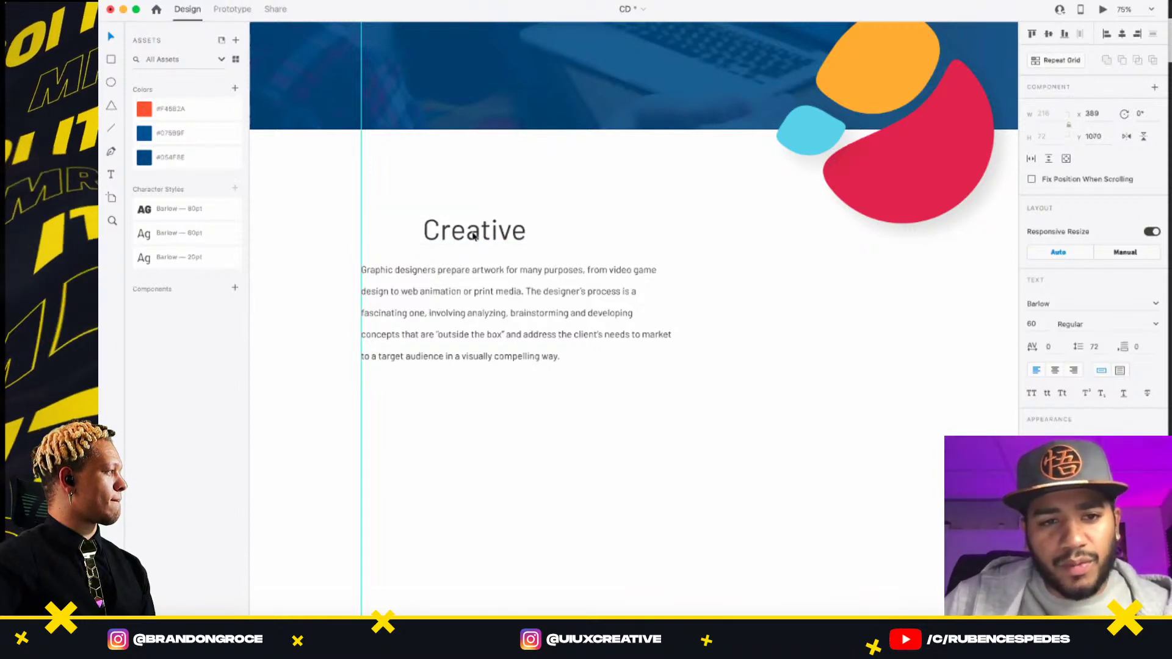
{"action": "left_click_drag", "start_coordinate": [461, 280], "coordinate": [606, 278]}
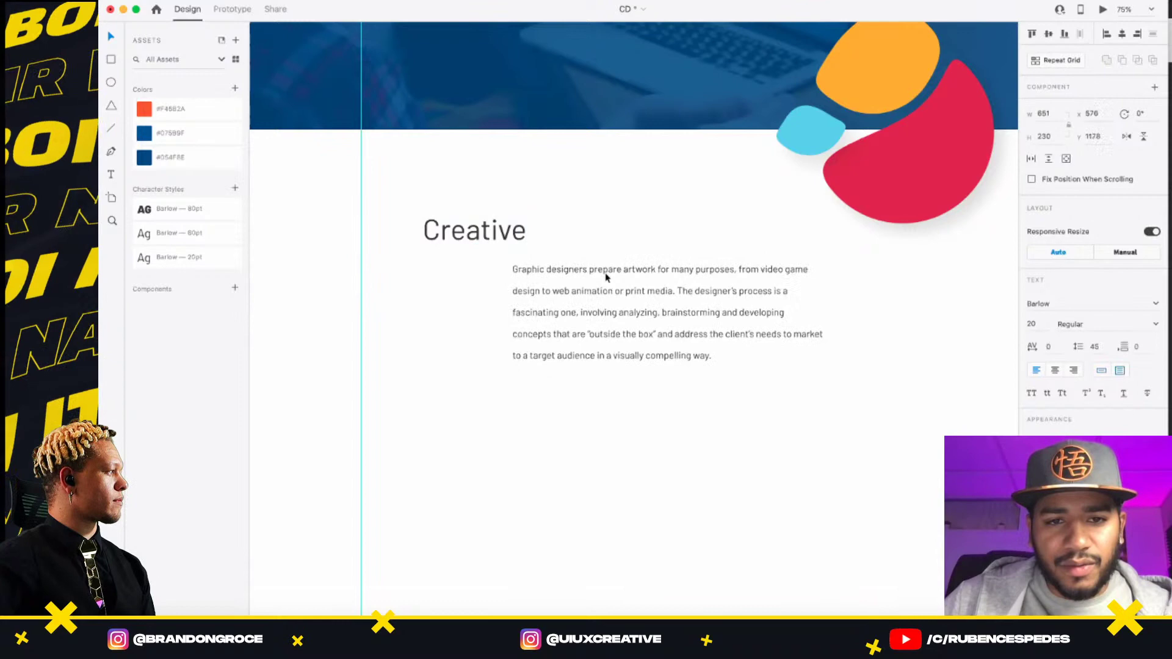
{"action": "left_click", "coordinate": [502, 230], "text": "shift"}
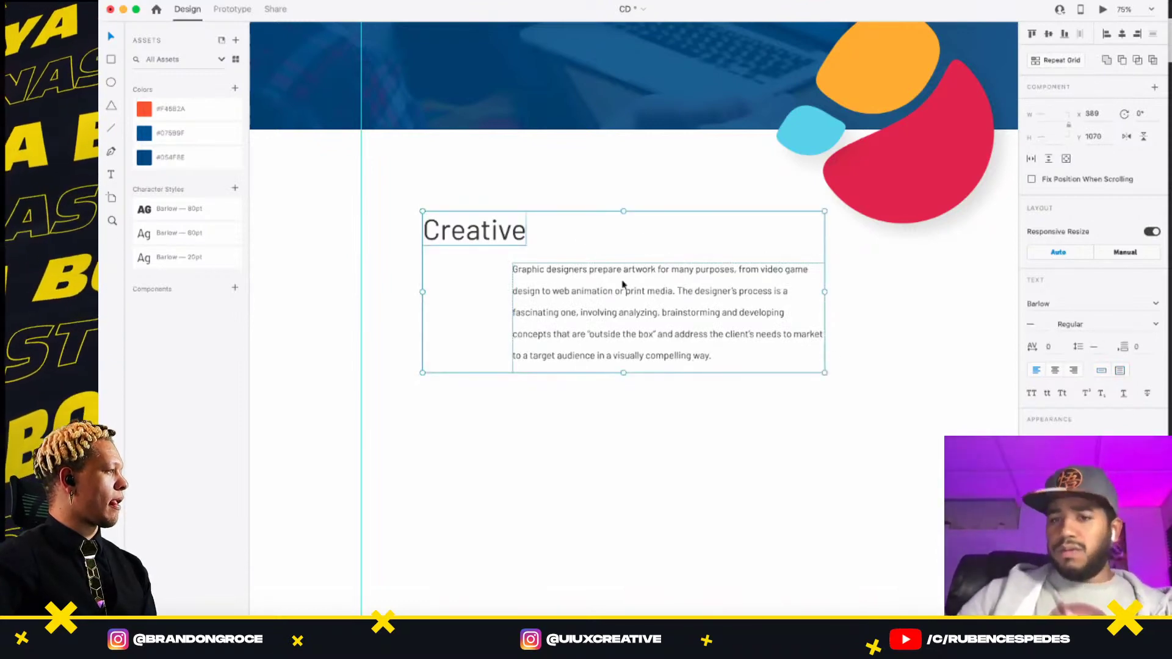
{"action": "left_click", "coordinate": [1107, 34]}
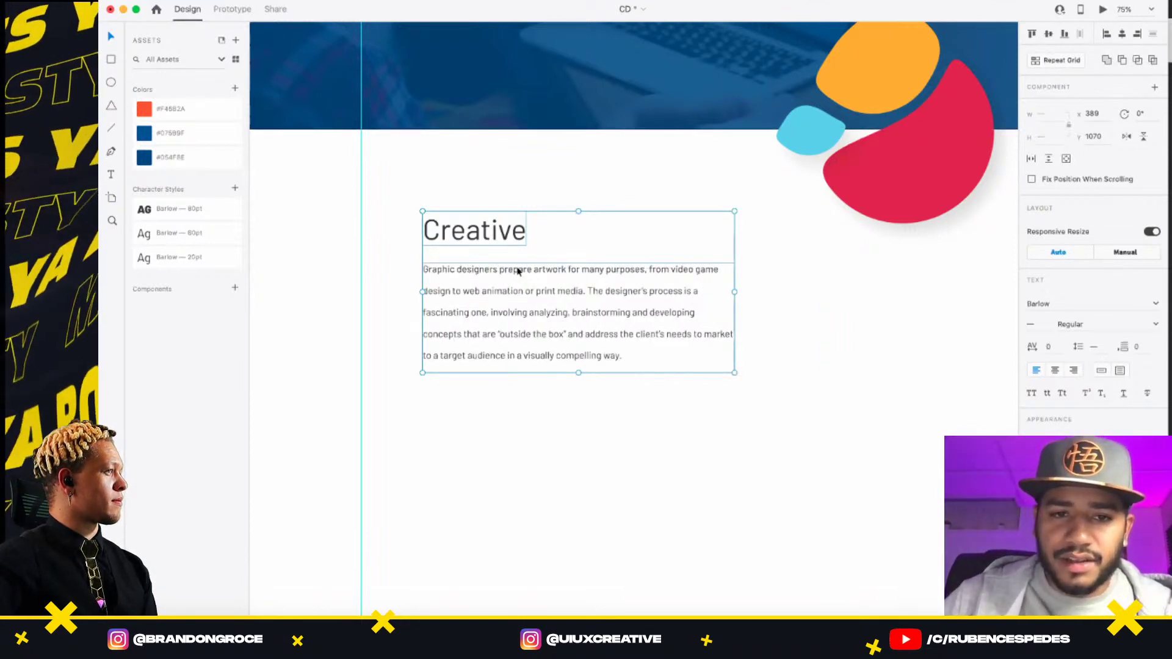
{"action": "left_click_drag", "start_coordinate": [518, 271], "coordinate": [457, 281]}
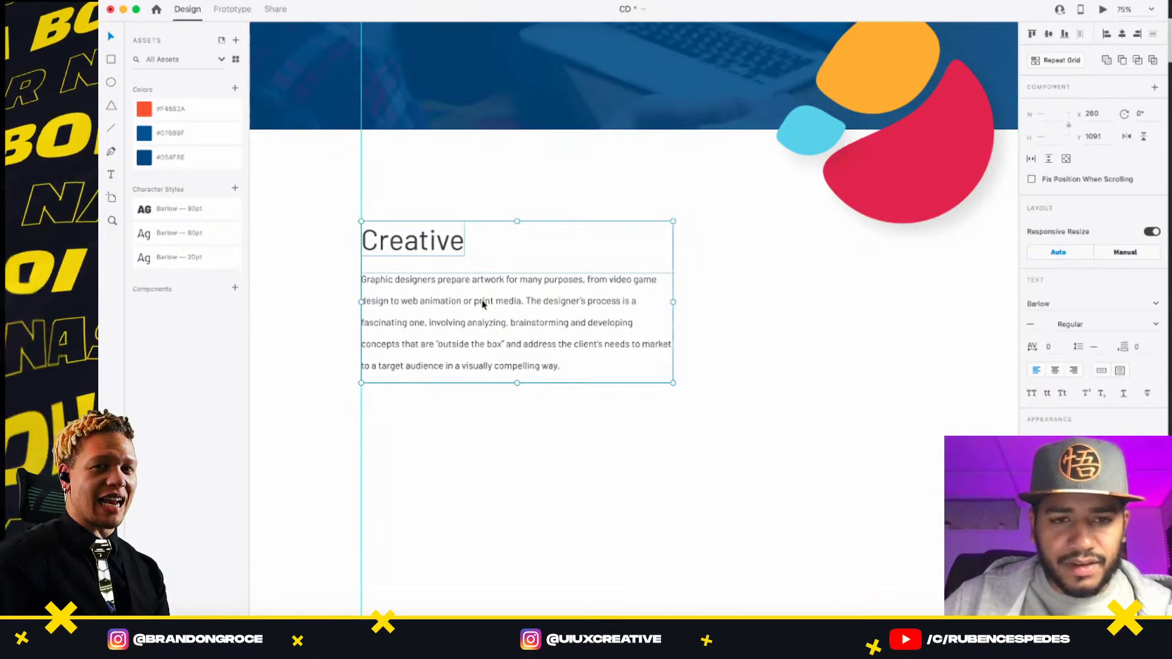
{"action": "left_click_drag", "start_coordinate": [482, 304], "coordinate": [483, 318]}
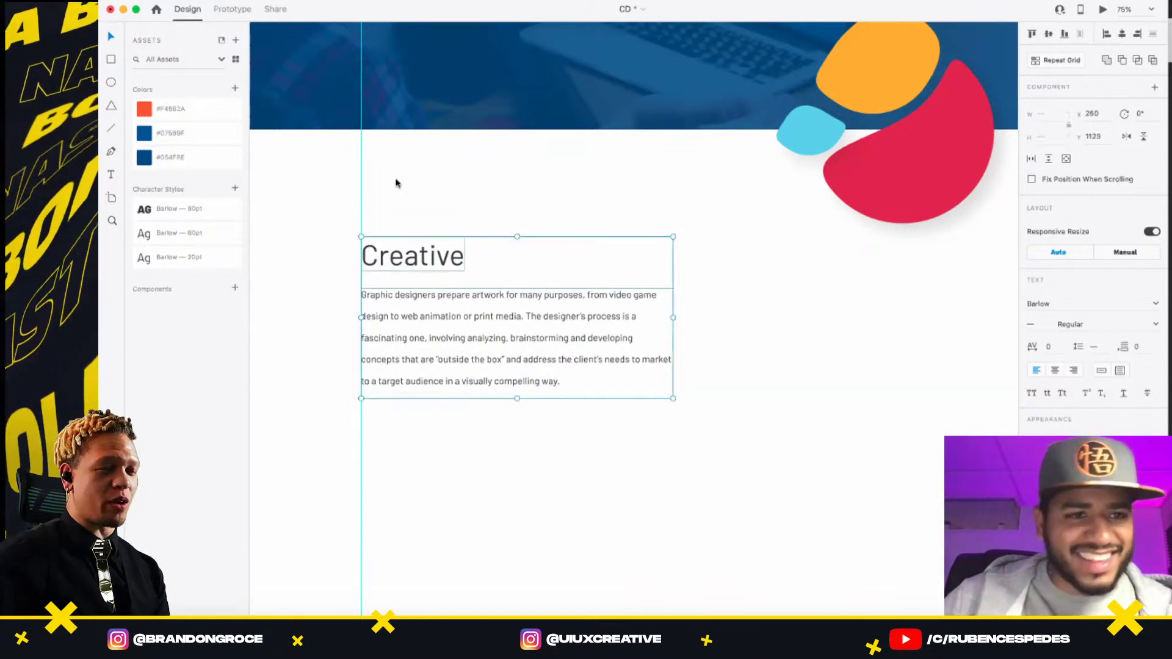
- Draw a horizontal line about 114 wide just after the "Creative" title and set its border size to 5
{"action": "left_click", "coordinate": [110, 128]}
{"action": "mouse_move", "coordinate": [477, 257]}
{"action": "left_mouse_down"}
{"action": "mouse_move", "coordinate": [556, 258]}
{"action": "mouse_move", "coordinate": [531, 258]}
{"action": "left_mouse_up"}
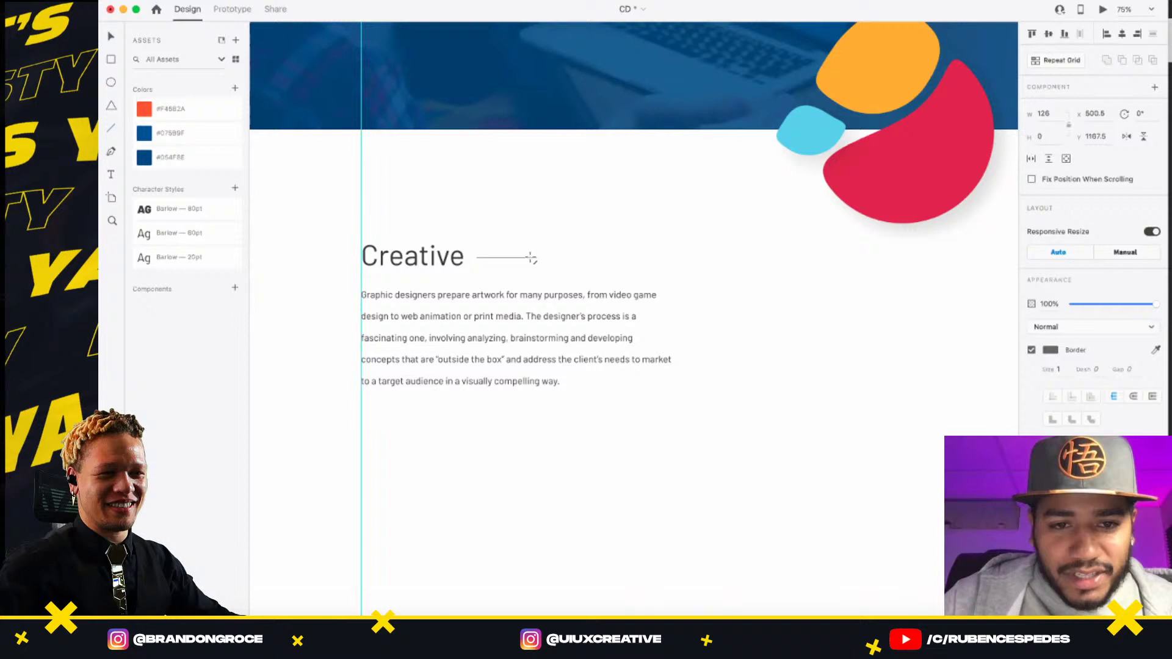
{"action": "left_click", "coordinate": [1061, 369]}
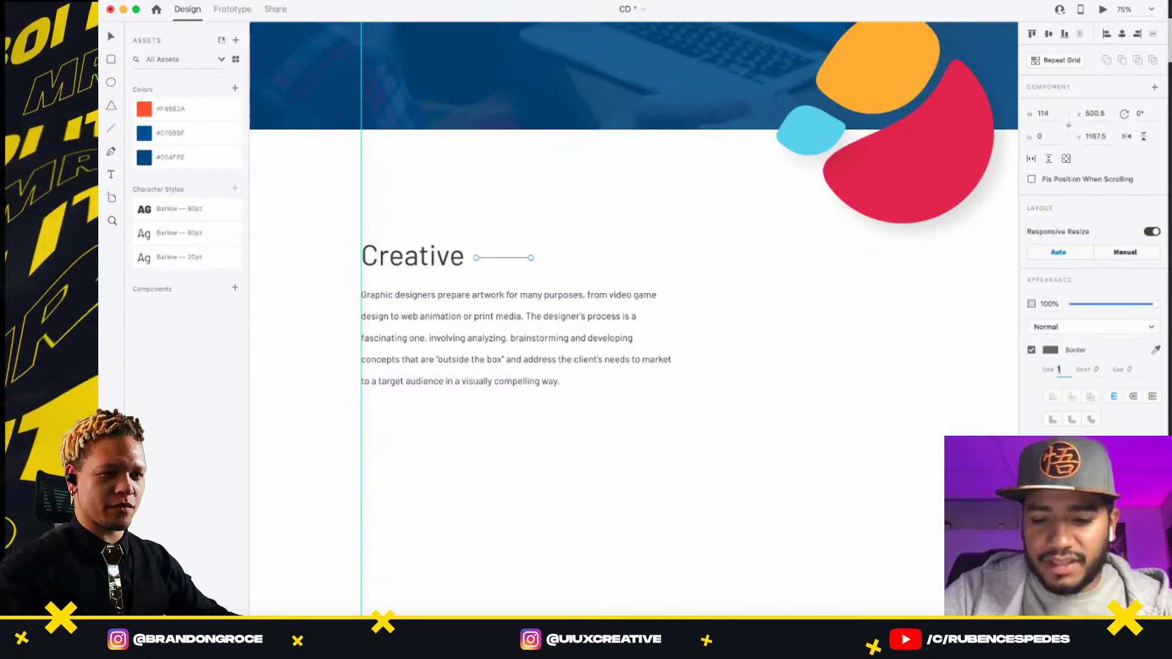
{"action": "type", "text": "10"}
{"action": "key", "text": "Return"}
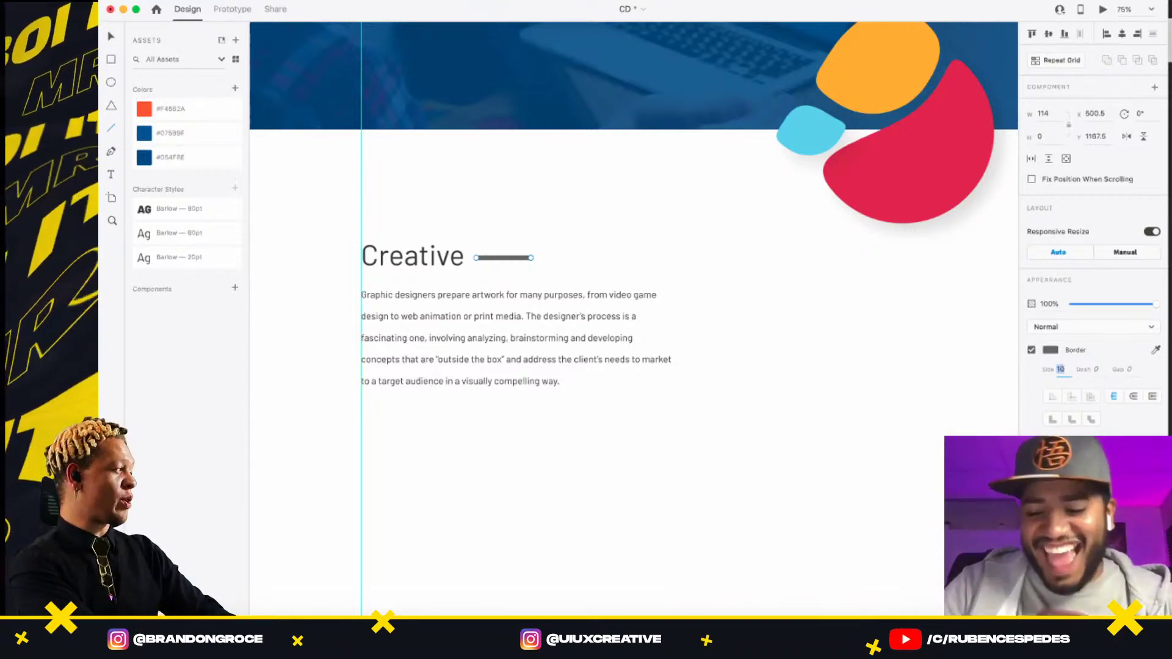
{"action": "type", "text": "5"}
{"action": "key", "text": "Return"}
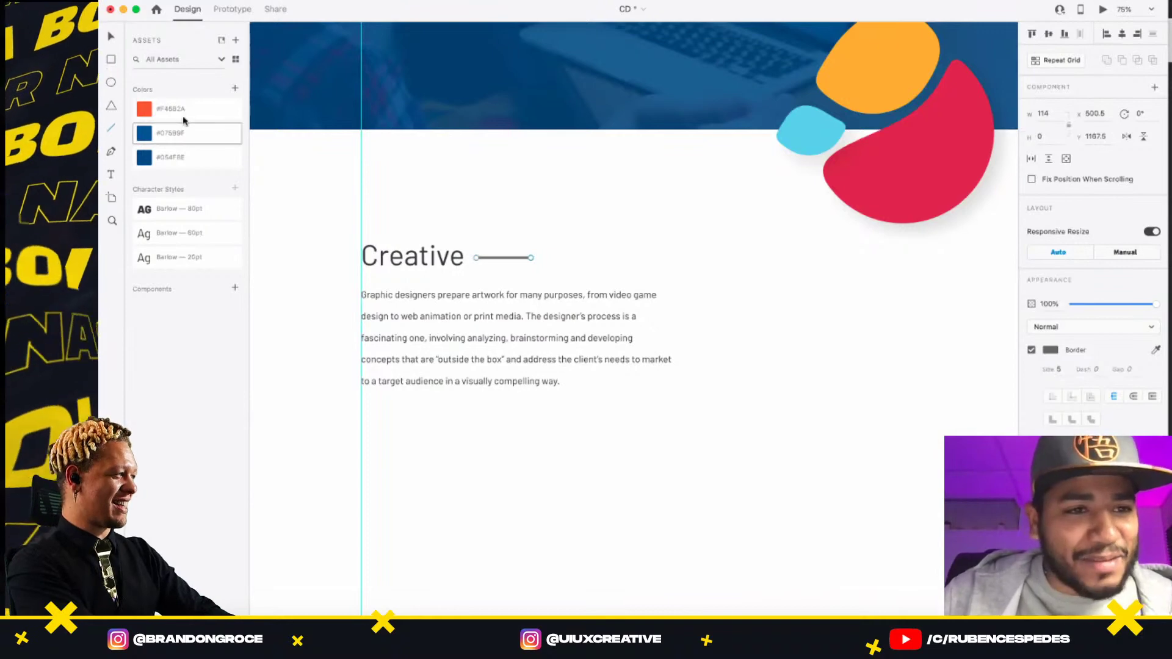
- Color the line beside the "Creative" title with the saved orange-red swatch
{"action": "left_click", "coordinate": [177, 110]}
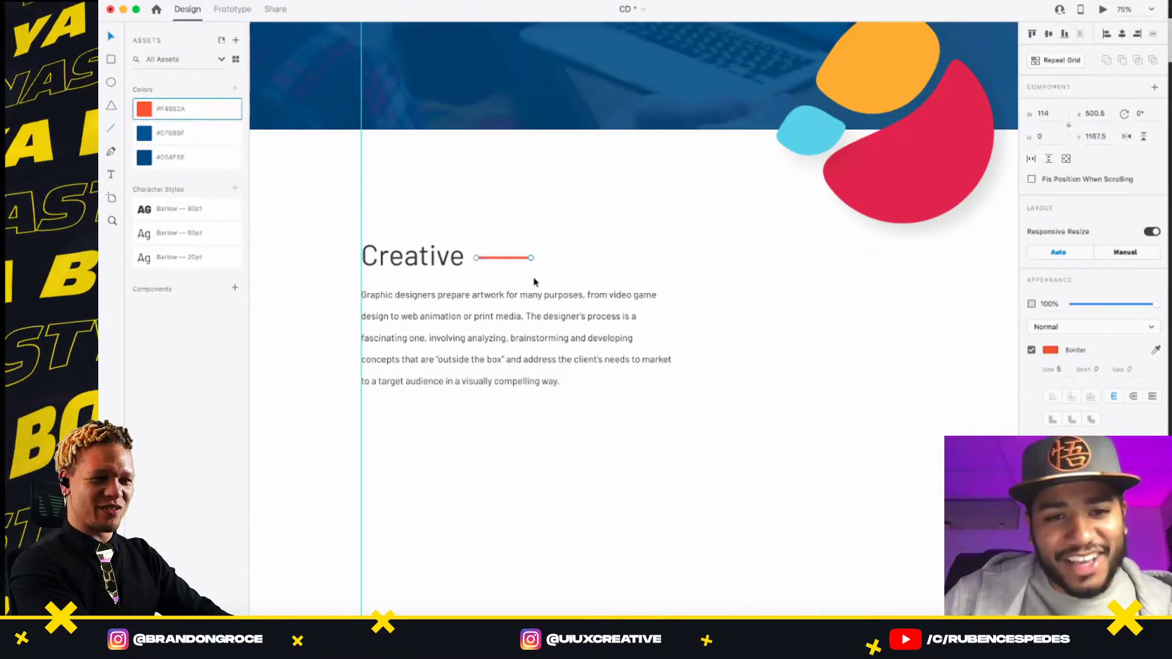
{"action": "left_click", "coordinate": [512, 221]}
{"action": "left_click", "coordinate": [498, 260]}
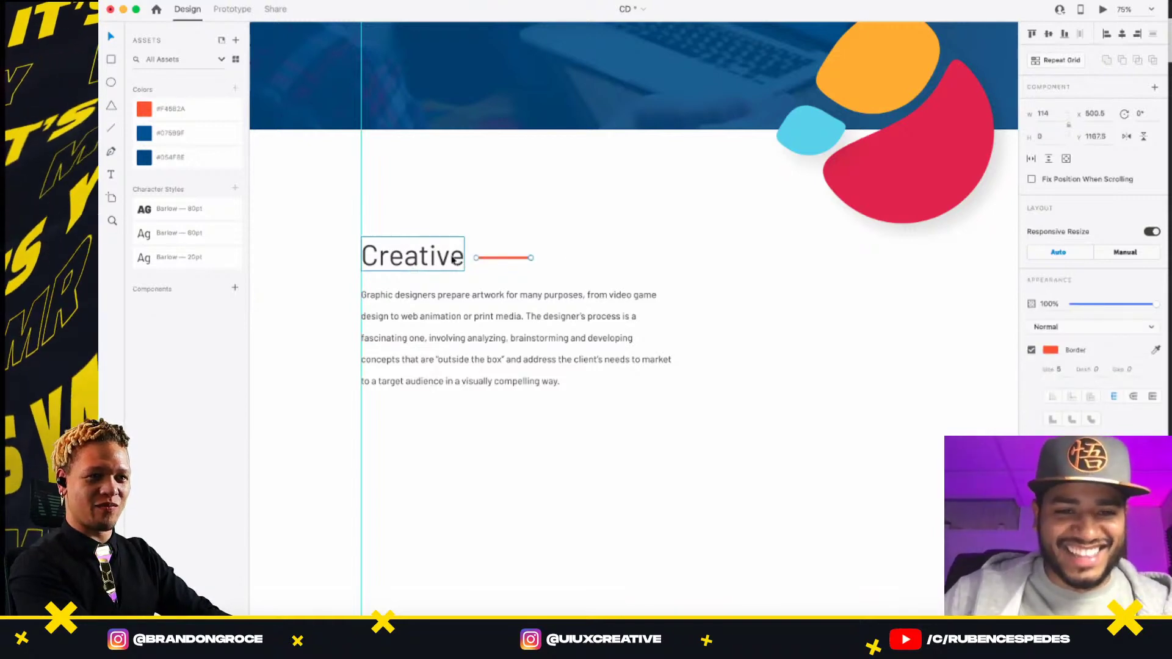
{"action": "left_click", "coordinate": [539, 300]}
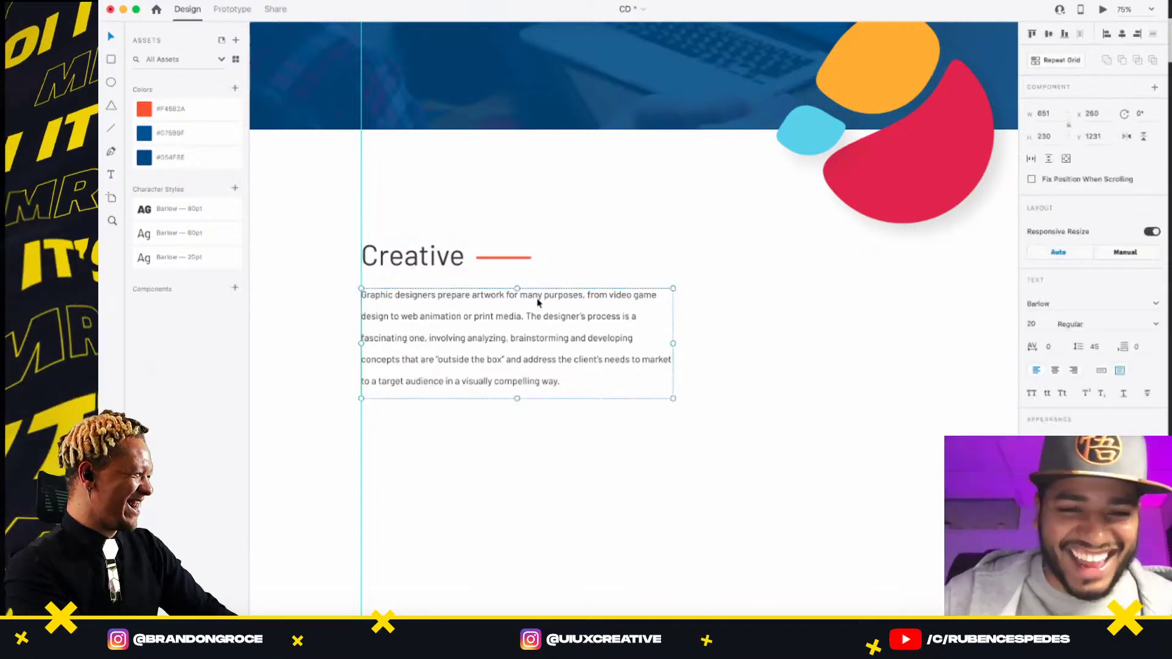
{"action": "left_click", "coordinate": [506, 259]}
- Draw a full-width rectangle about 1920 by 662 below the paragraph at X 0, Y 1630 and remove its border
{"action": "left_click", "coordinate": [626, 308], "text": "alt"}
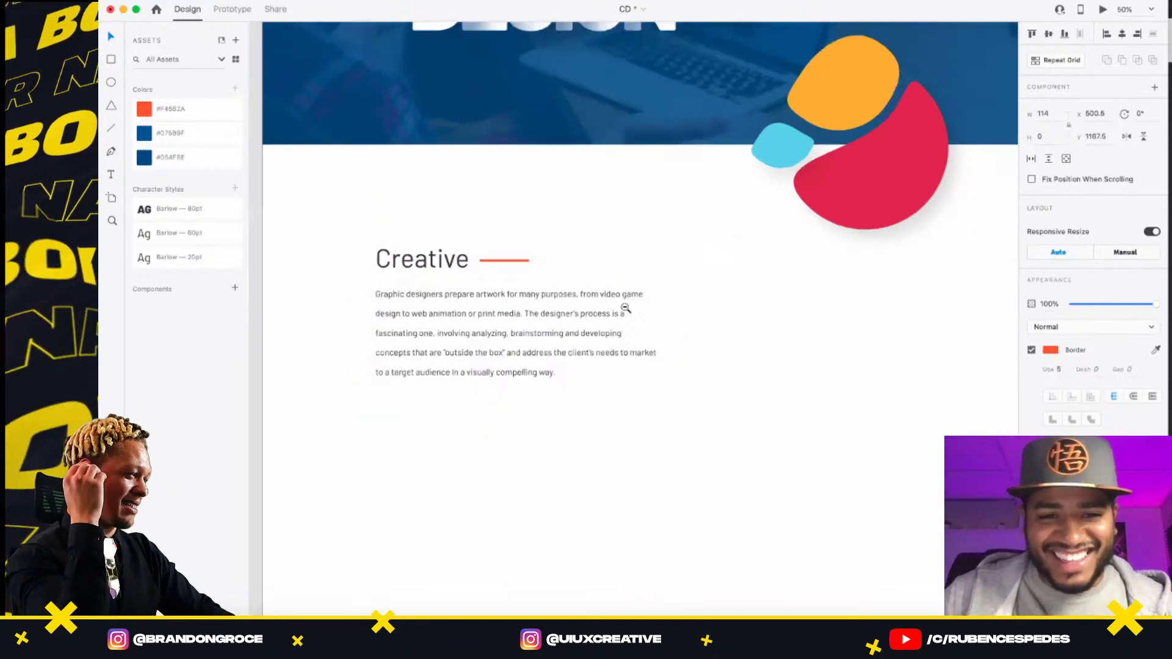
{"action": "left_click", "coordinate": [626, 308], "text": "alt"}
{"action": "left_click_drag", "start_coordinate": [673, 324], "coordinate": [647, 352]}
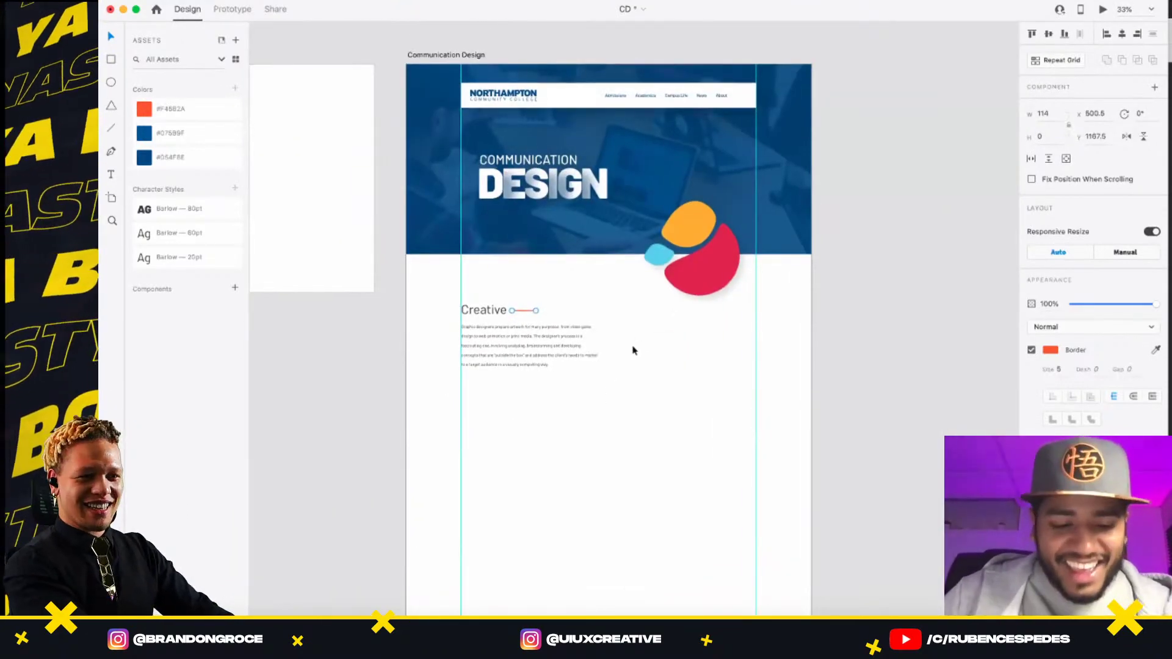
{"action": "left_click", "coordinate": [629, 328]}
{"action": "left_click_drag", "start_coordinate": [668, 368], "coordinate": [654, 290]}
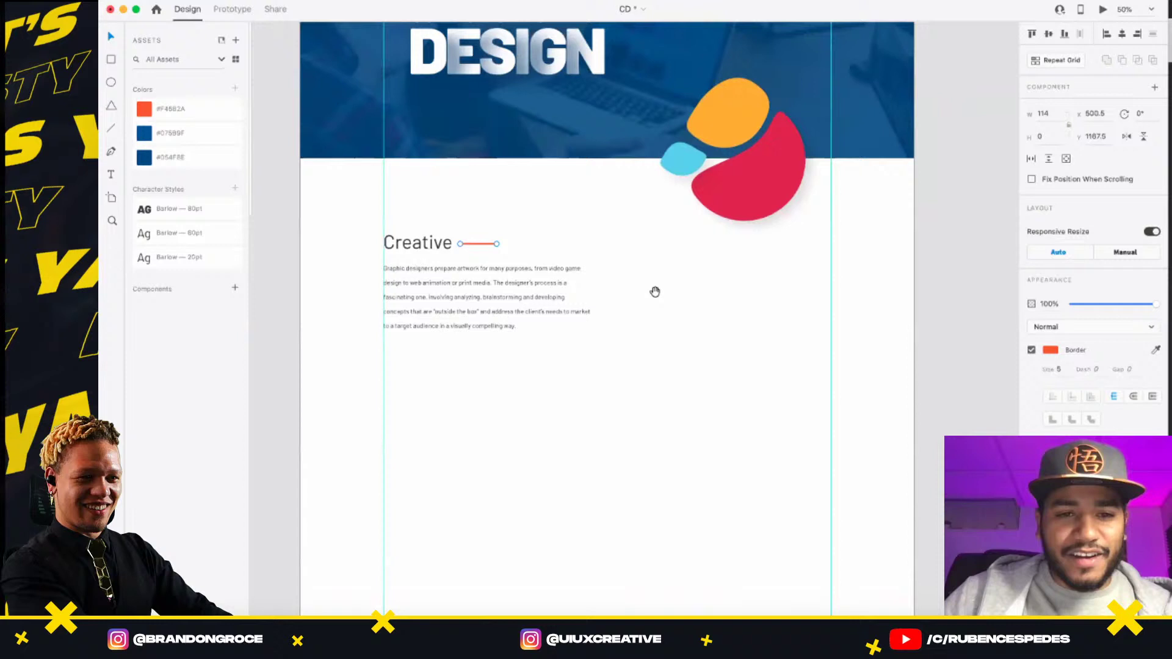
{"action": "left_click", "coordinate": [522, 291]}
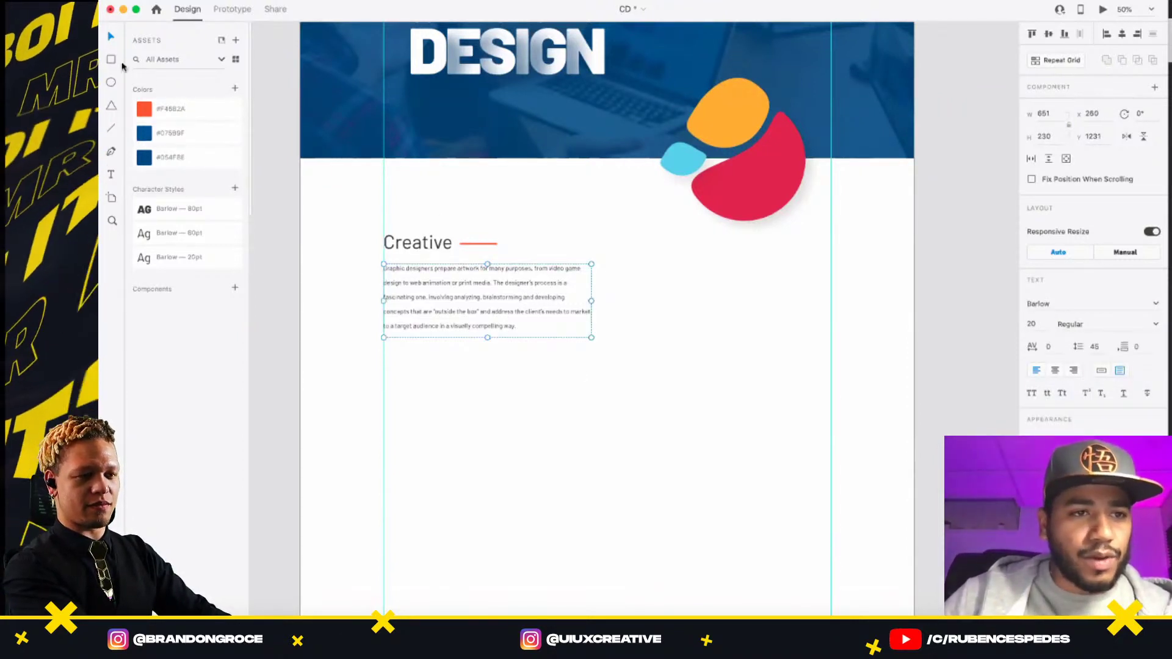
{"action": "left_click", "coordinate": [111, 59]}
{"action": "left_click_drag", "start_coordinate": [605, 304], "coordinate": [610, 194]}
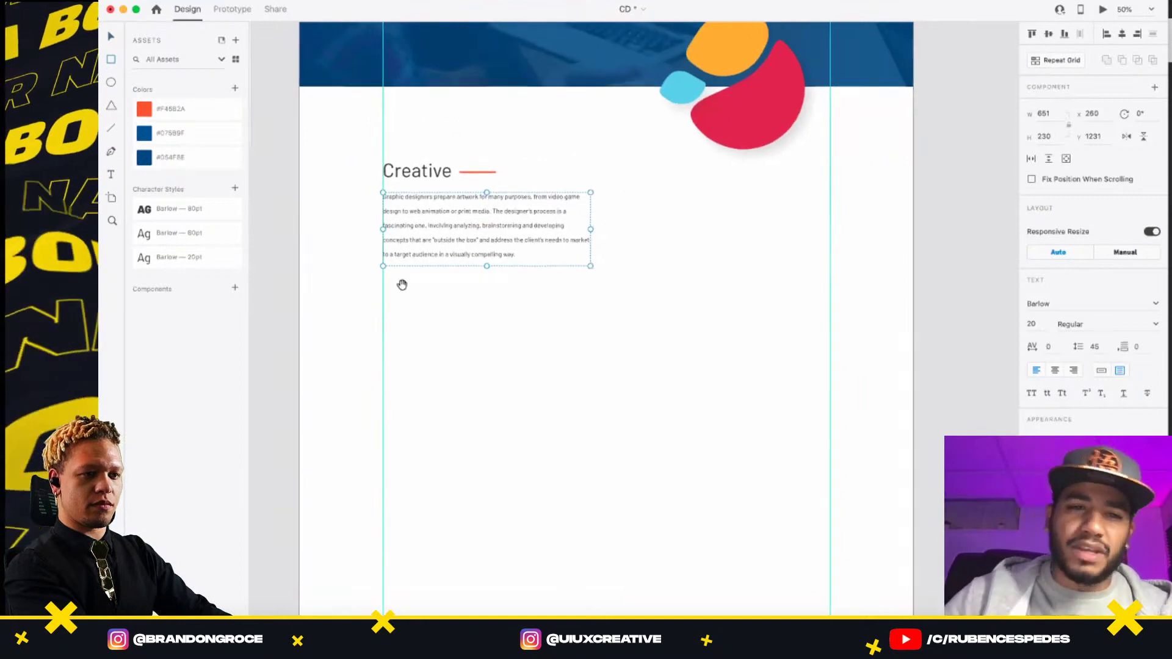
{"action": "mouse_move", "coordinate": [298, 321]}
{"action": "left_mouse_down"}
{"action": "mouse_move", "coordinate": [892, 518]}
{"action": "mouse_move", "coordinate": [963, 522]}
{"action": "mouse_move", "coordinate": [913, 532]}
{"action": "left_mouse_up"}
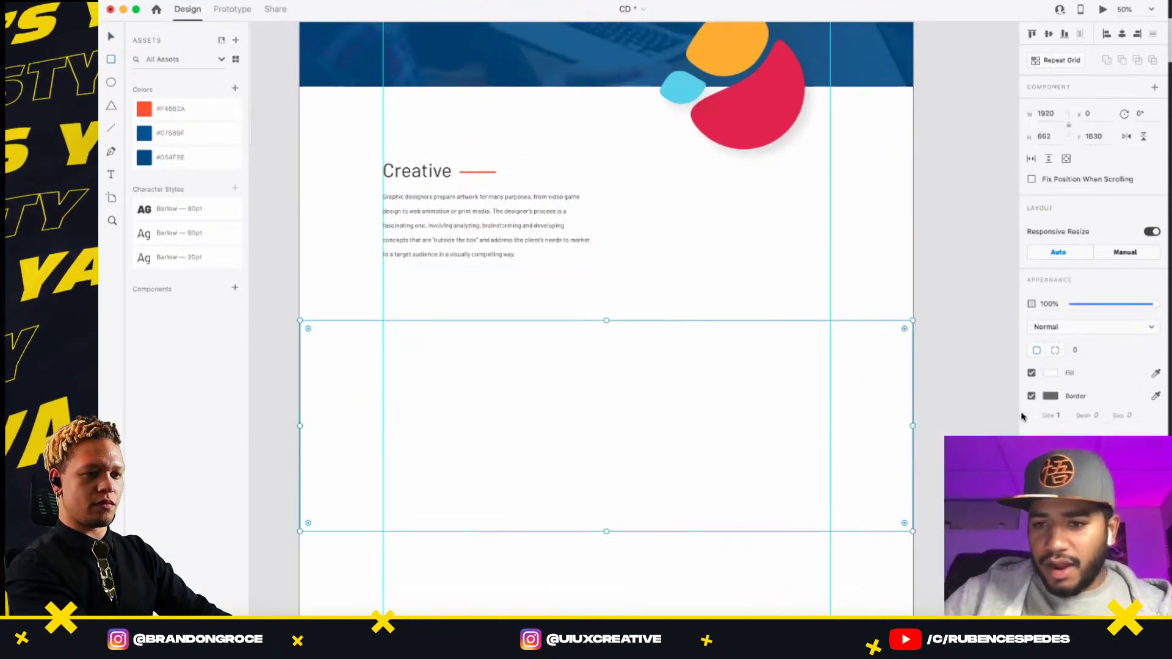
{"action": "left_click", "coordinate": [1032, 398]}
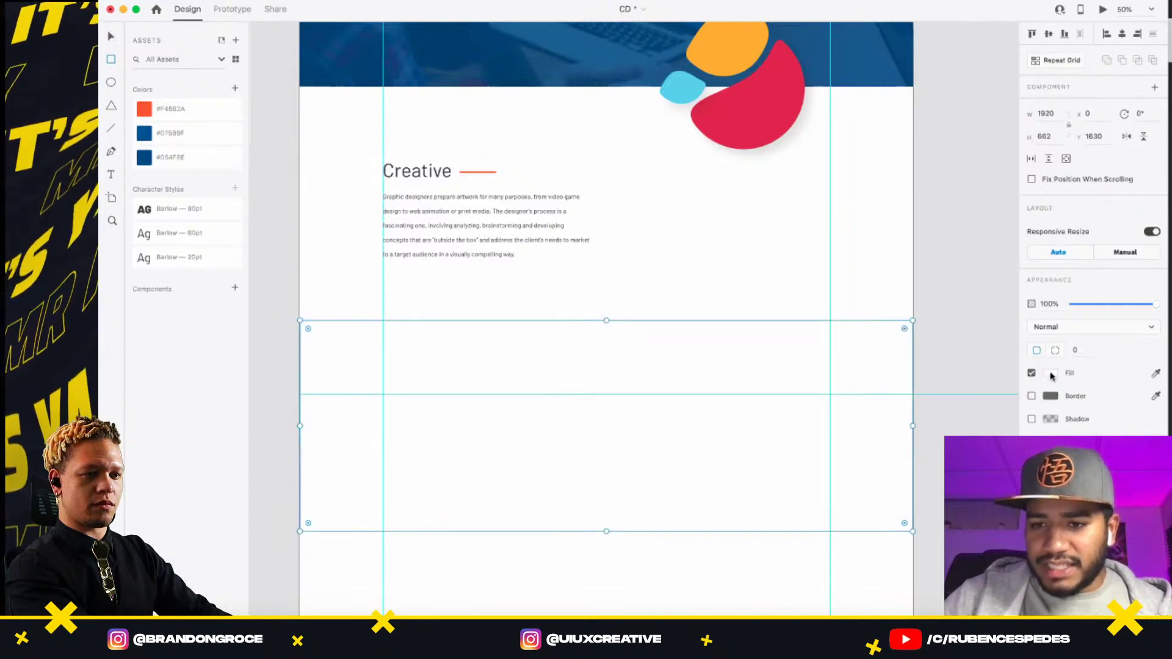
- Try light grey fills, including #F8F8F8 and #F4F4F4, on the full-width rectangle
{"action": "left_click", "coordinate": [1050, 374]}
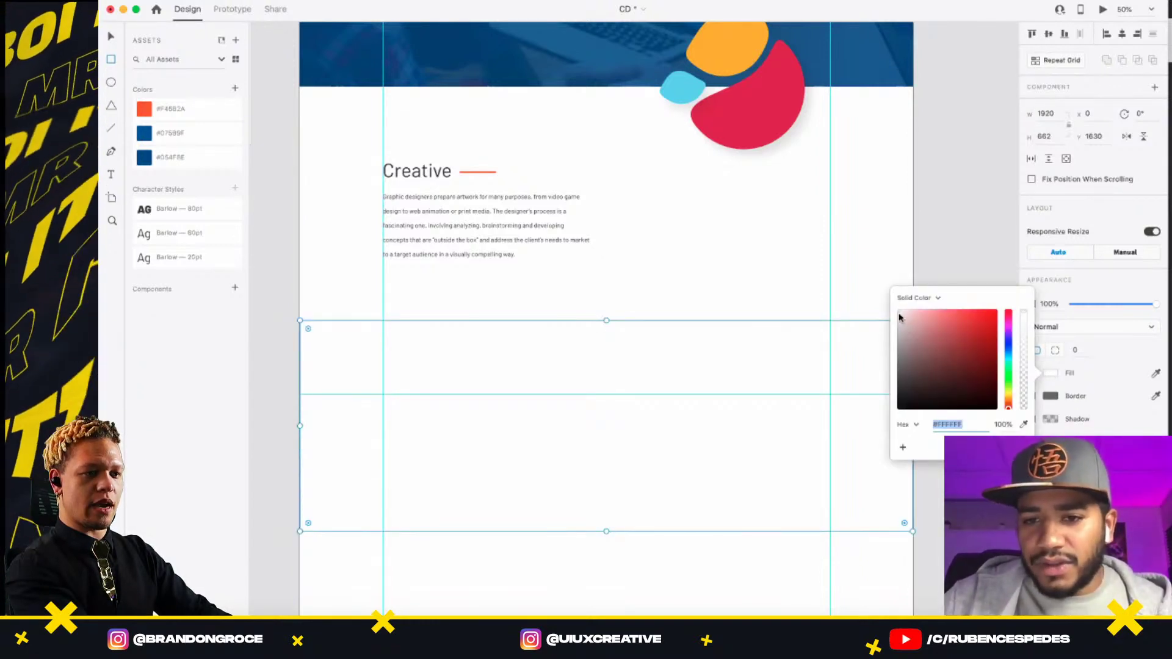
{"action": "left_click_drag", "start_coordinate": [899, 317], "coordinate": [889, 317]}
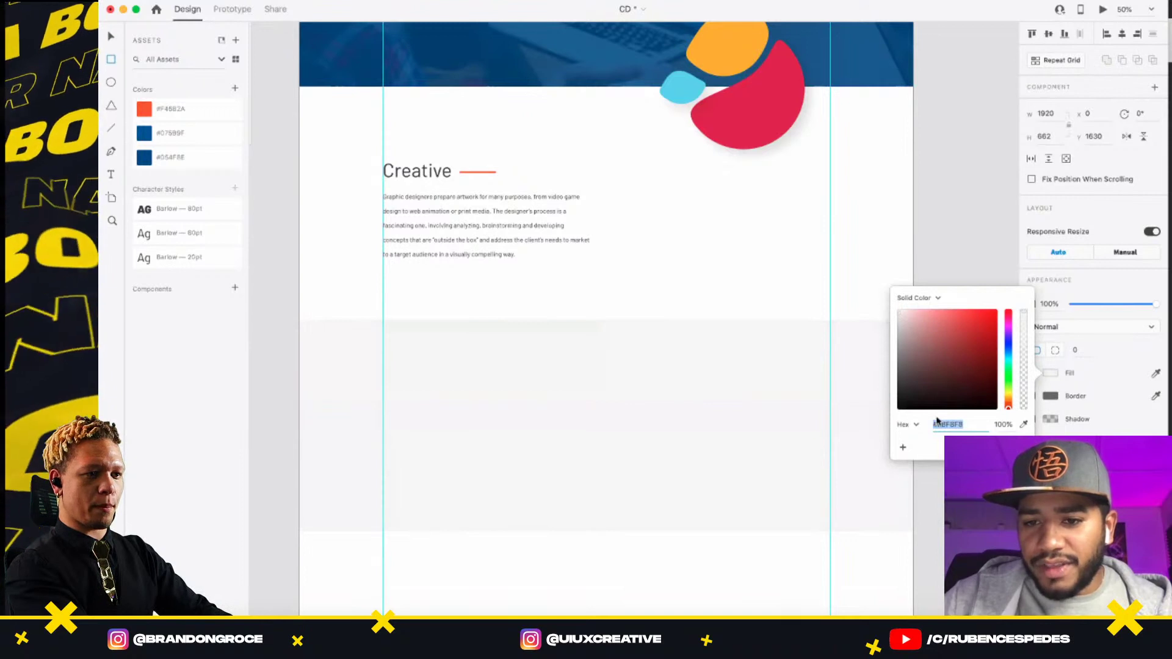
{"action": "type", "text": "F8F8F8"}
{"action": "key", "text": "Return"}
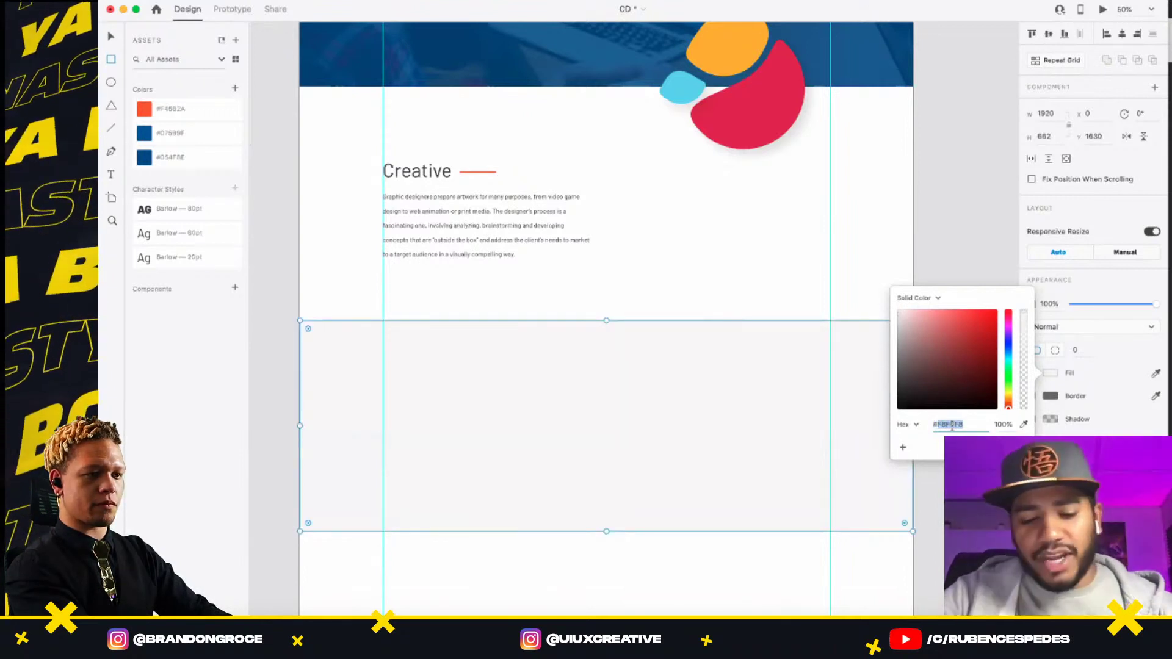
{"action": "type", "text": "f4f4f4"}
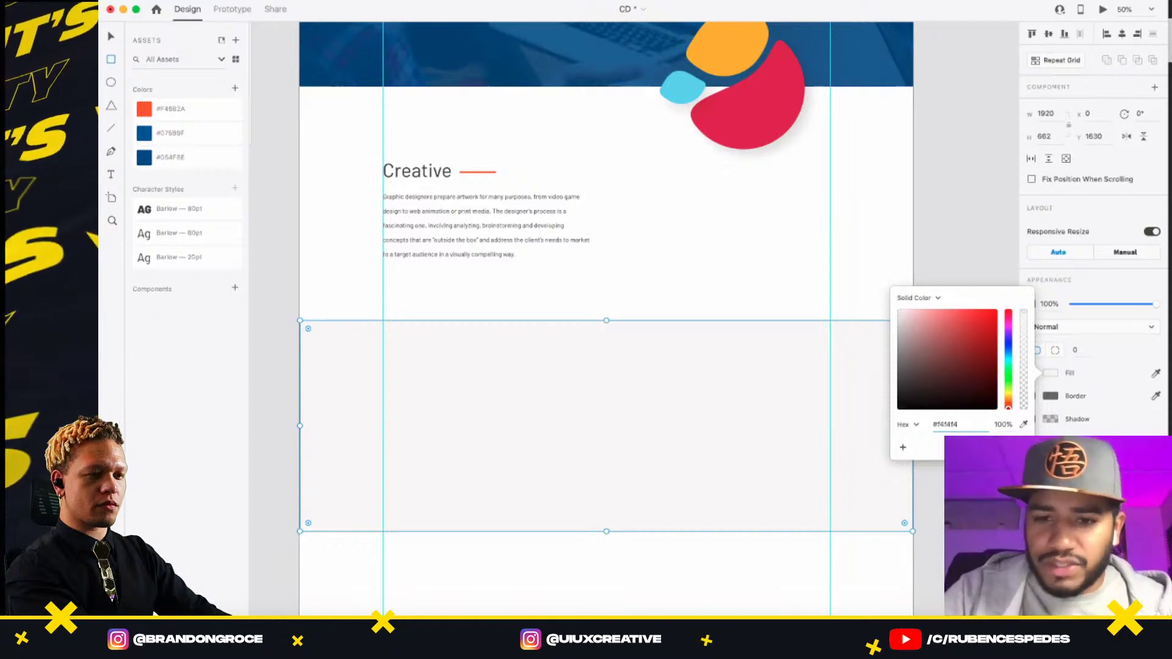
{"action": "key", "text": "Return"}
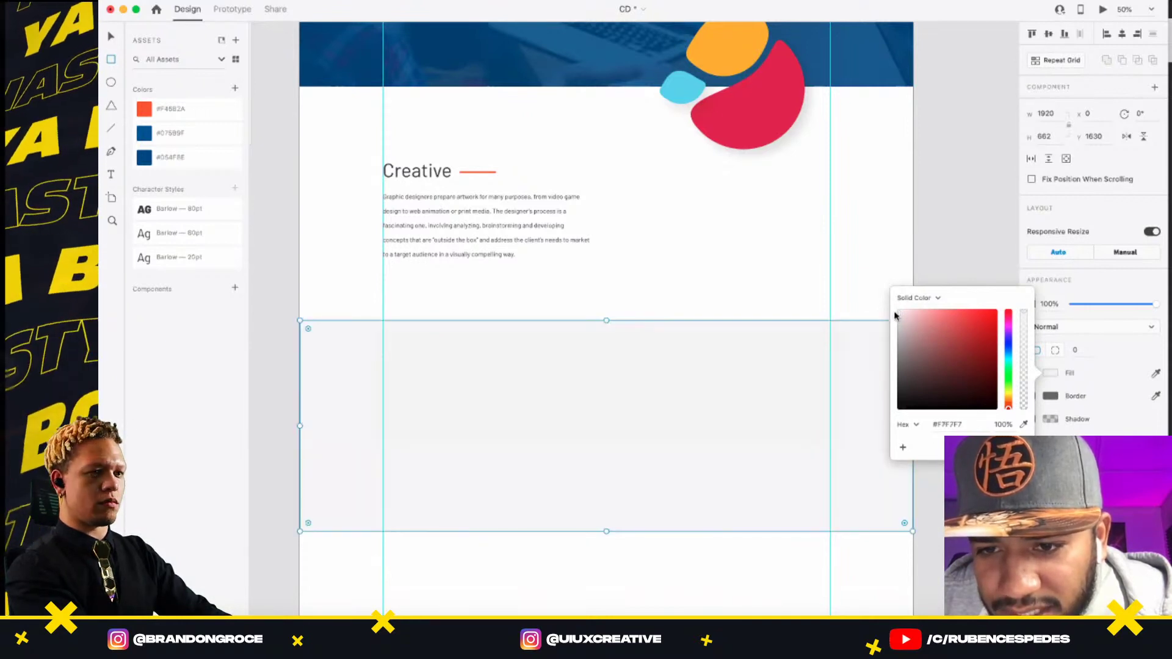
- Set the full-width rectangle's fill color to #F8F8F8
{"action": "left_click", "coordinate": [946, 426]}
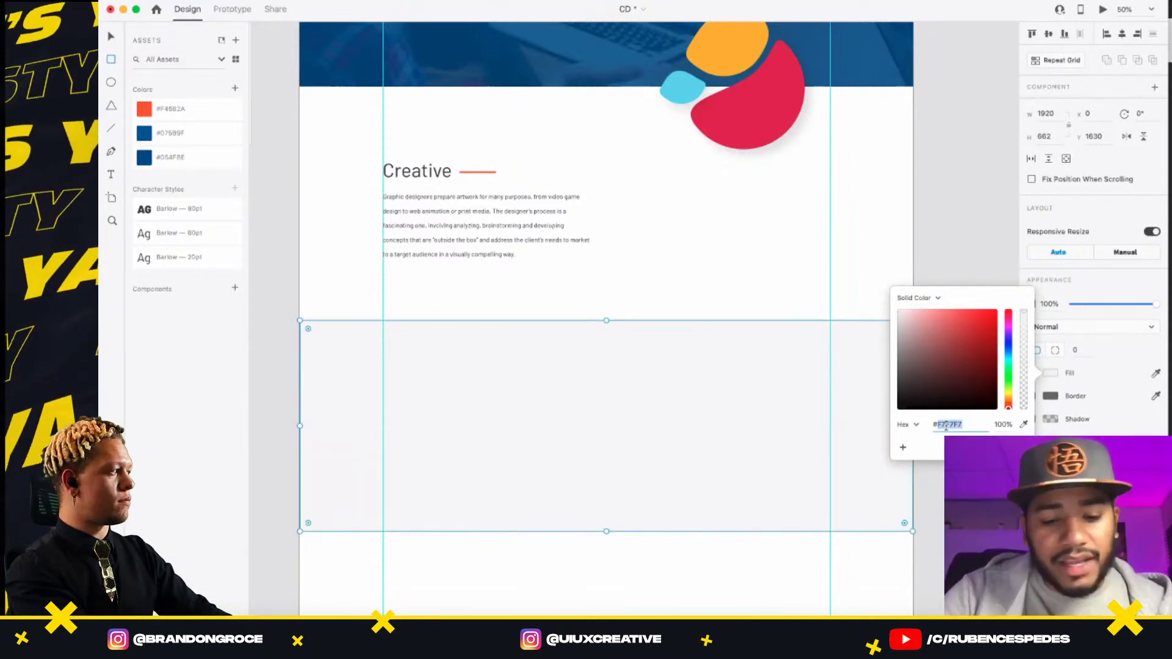
{"action": "type", "text": "f8f"}
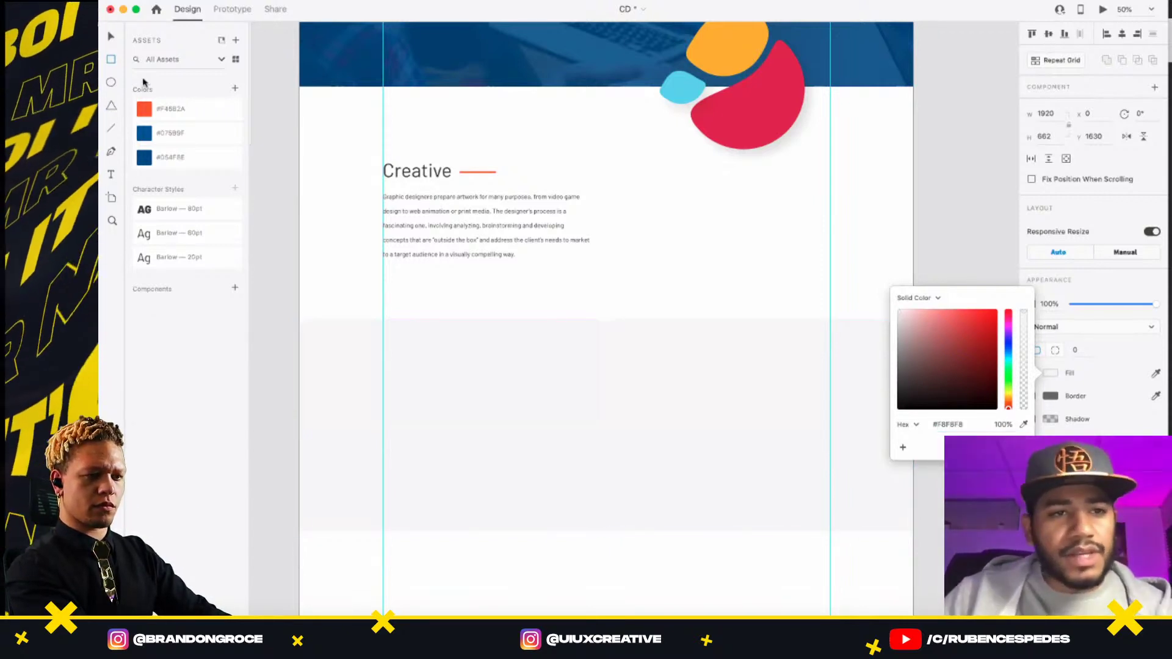
{"action": "left_click", "coordinate": [641, 359]}
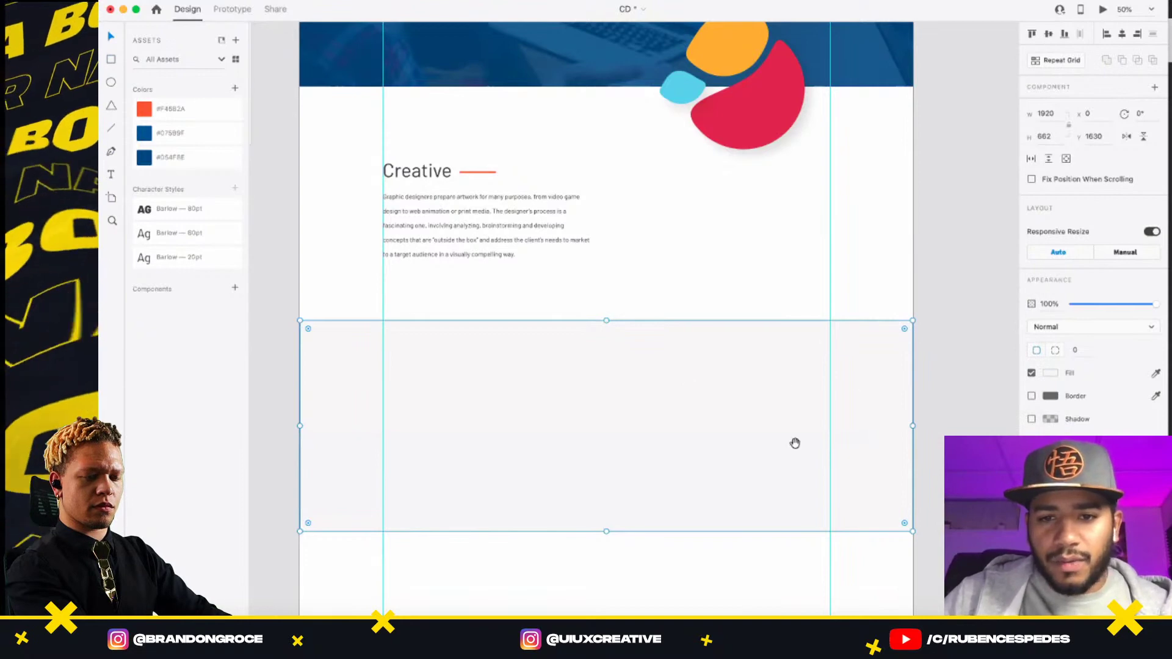
- Extend the grey rectangle downward to a height of about 1284, keeping its upper edge in place
{"action": "left_click_drag", "start_coordinate": [795, 443], "coordinate": [795, 256]}
{"action": "left_click_drag", "start_coordinate": [617, 367], "coordinate": [618, 564]}
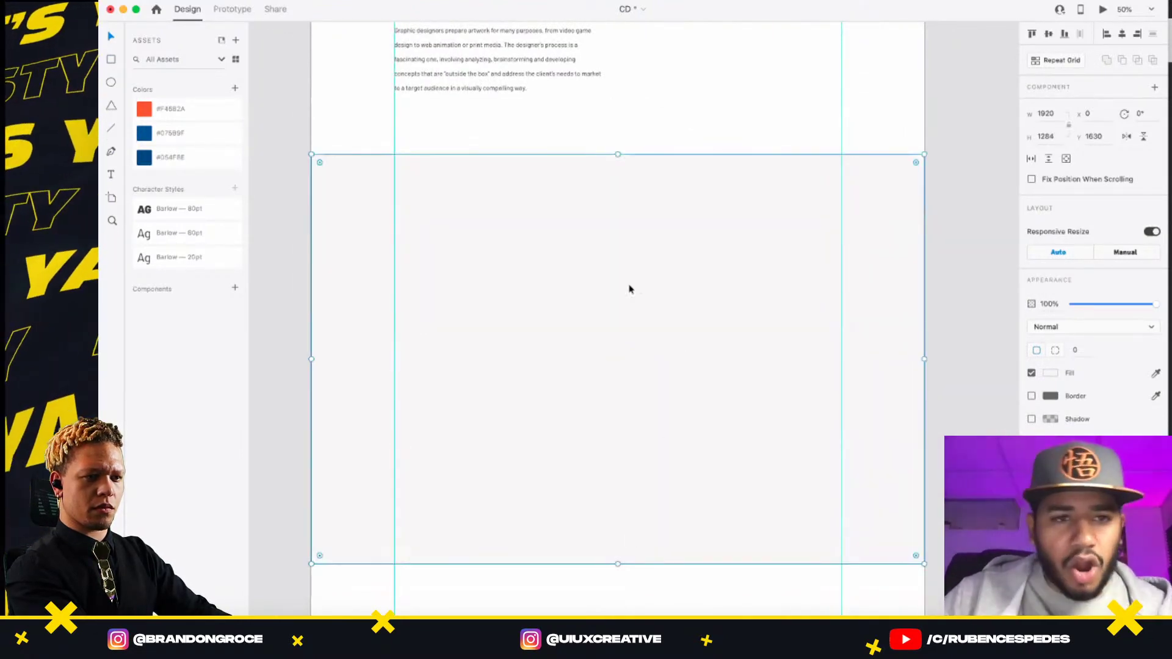
{"action": "left_click", "coordinate": [942, 238]}
- Group the "Creative" title, its accent line and the paragraph into one object
{"action": "scroll", "coordinate": [683, 329], "scroll_direction": "up", "scroll_amount": 5}
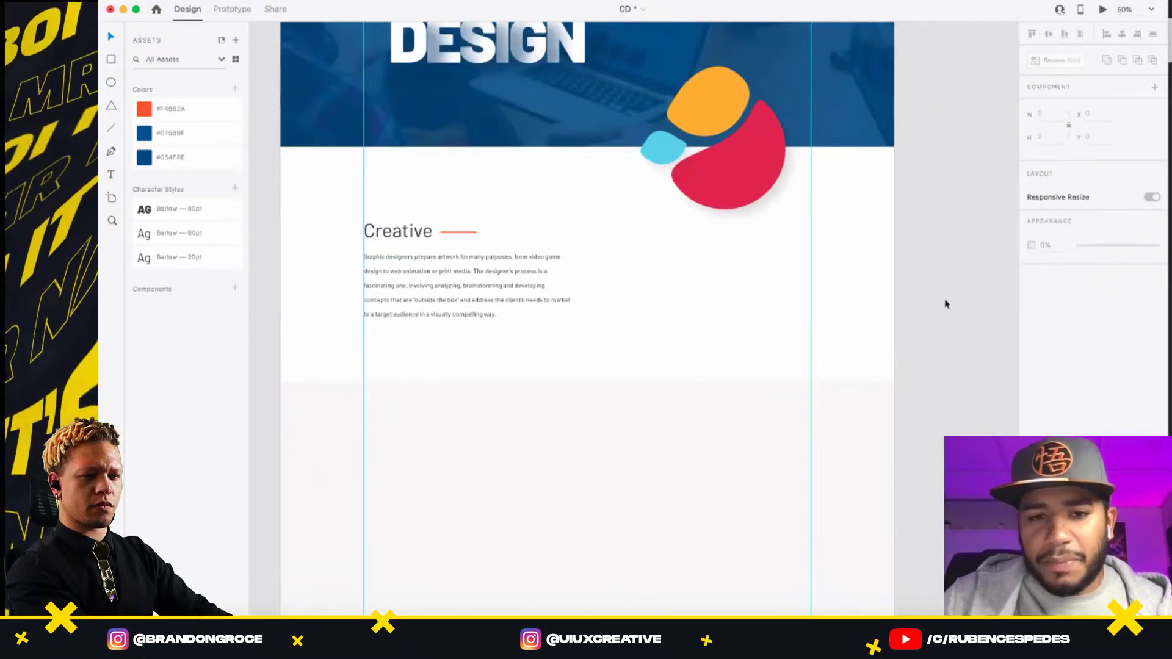
{"action": "scroll", "coordinate": [611, 262], "scroll_direction": "up", "scroll_amount": 2}
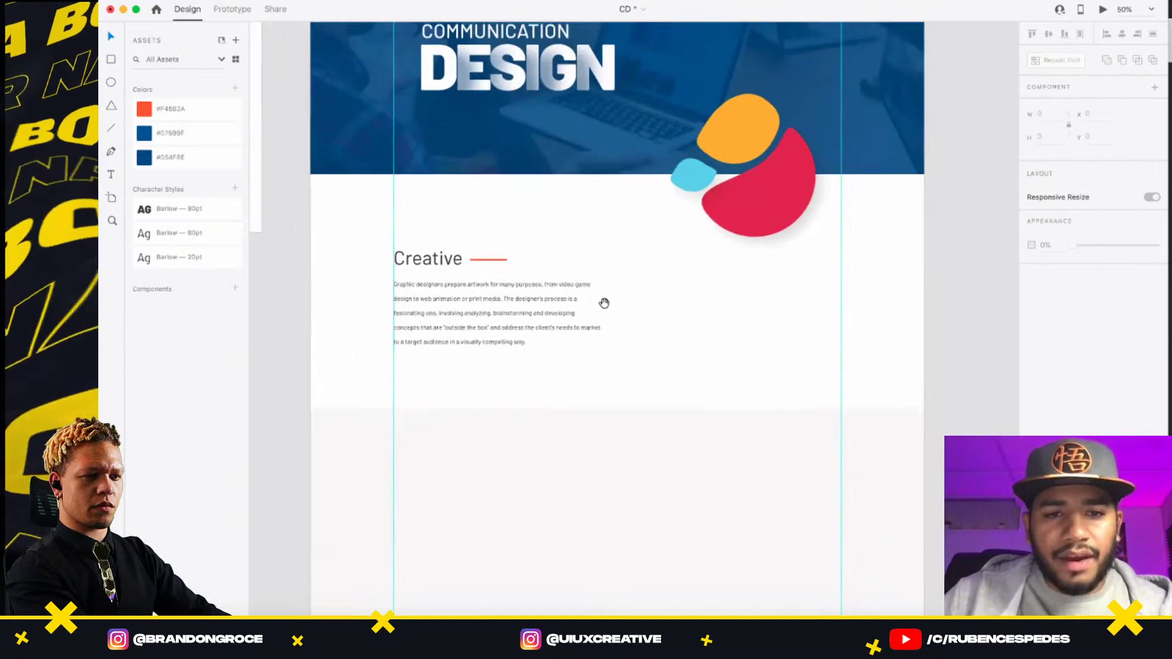
{"action": "left_click", "coordinate": [437, 267]}
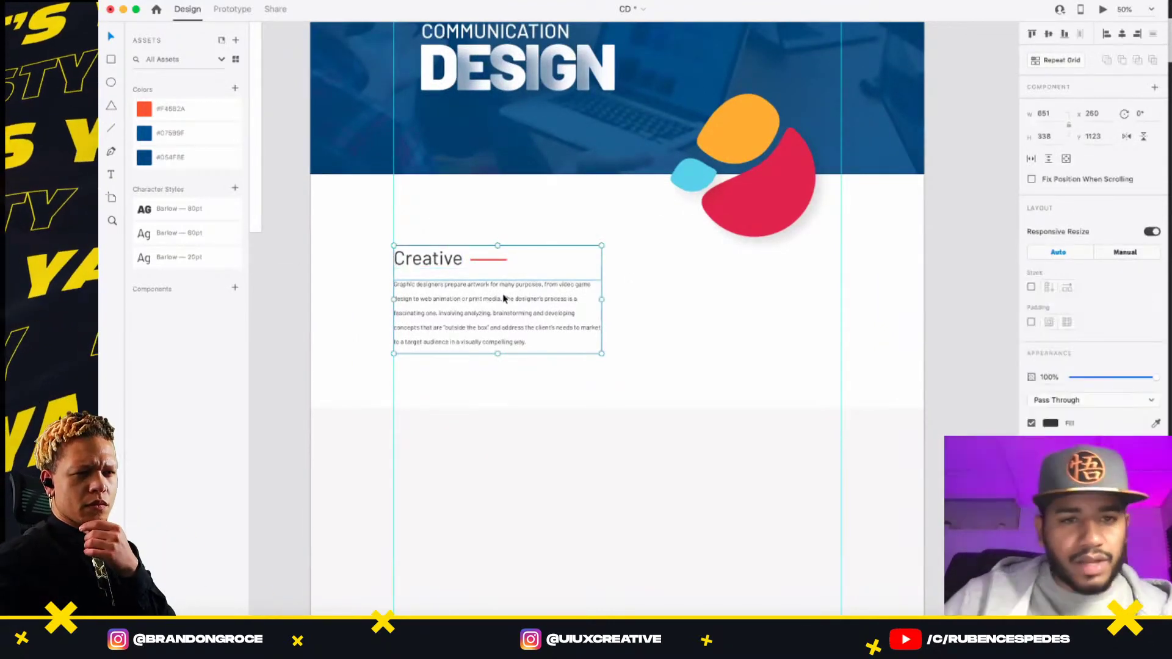
- Rename the group holding the title, accent line and paragraph as "Creative" and expand it in the layer list
{"action": "key", "text": "super+y"}
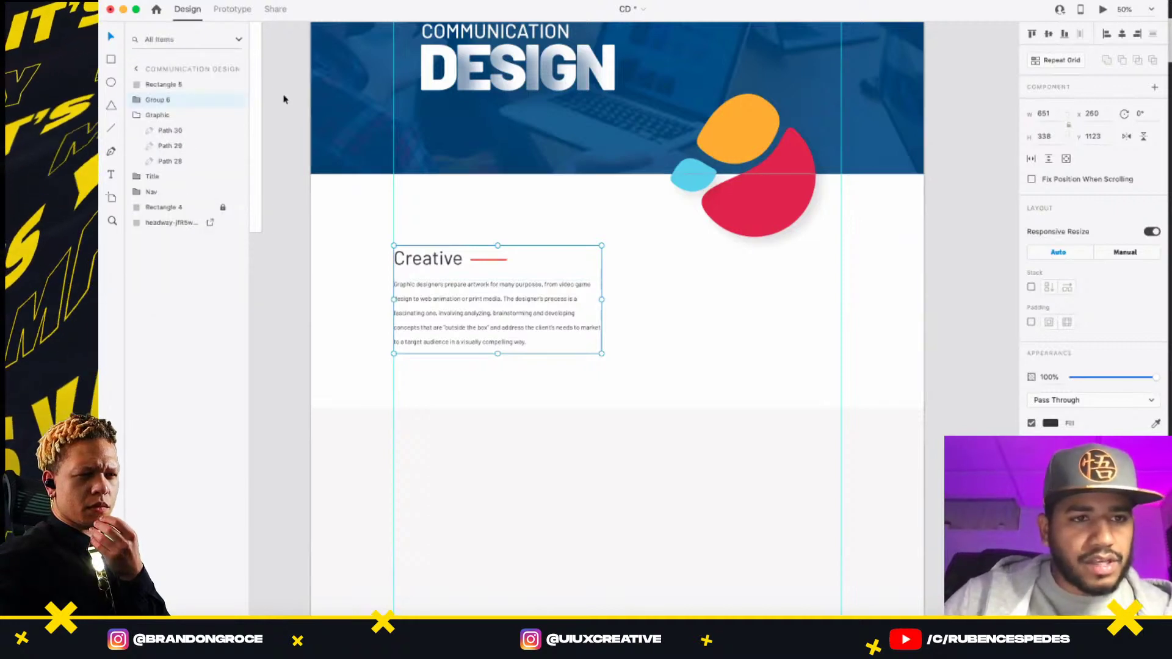
{"action": "double_click", "coordinate": [158, 100]}
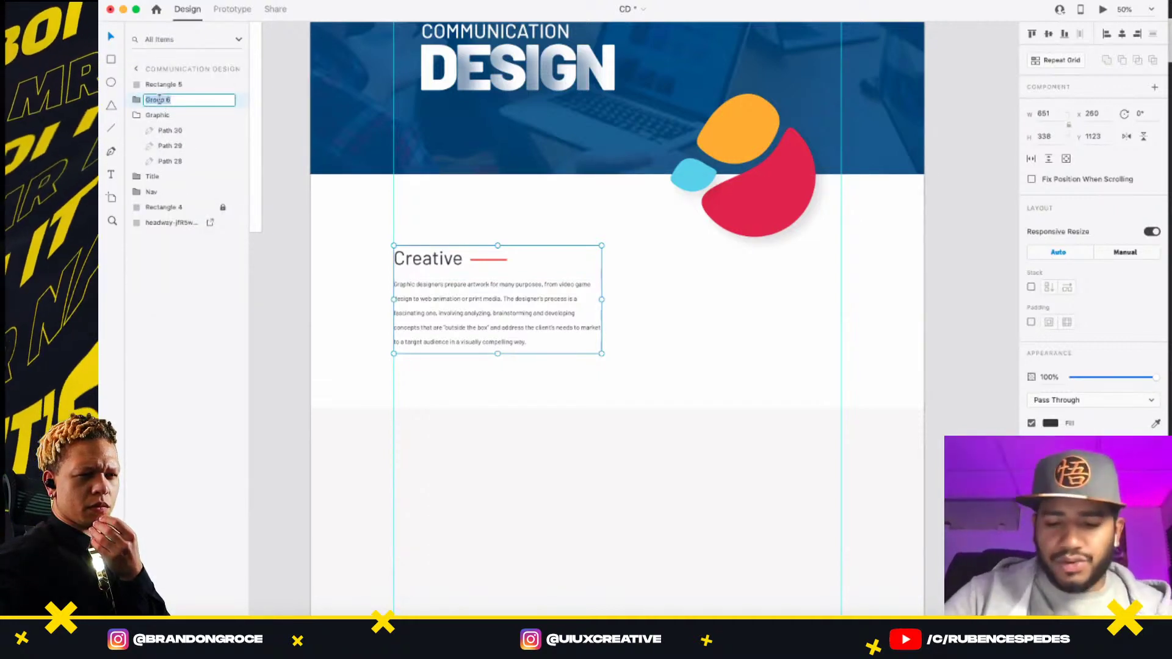
{"action": "type", "text": "Creative"}
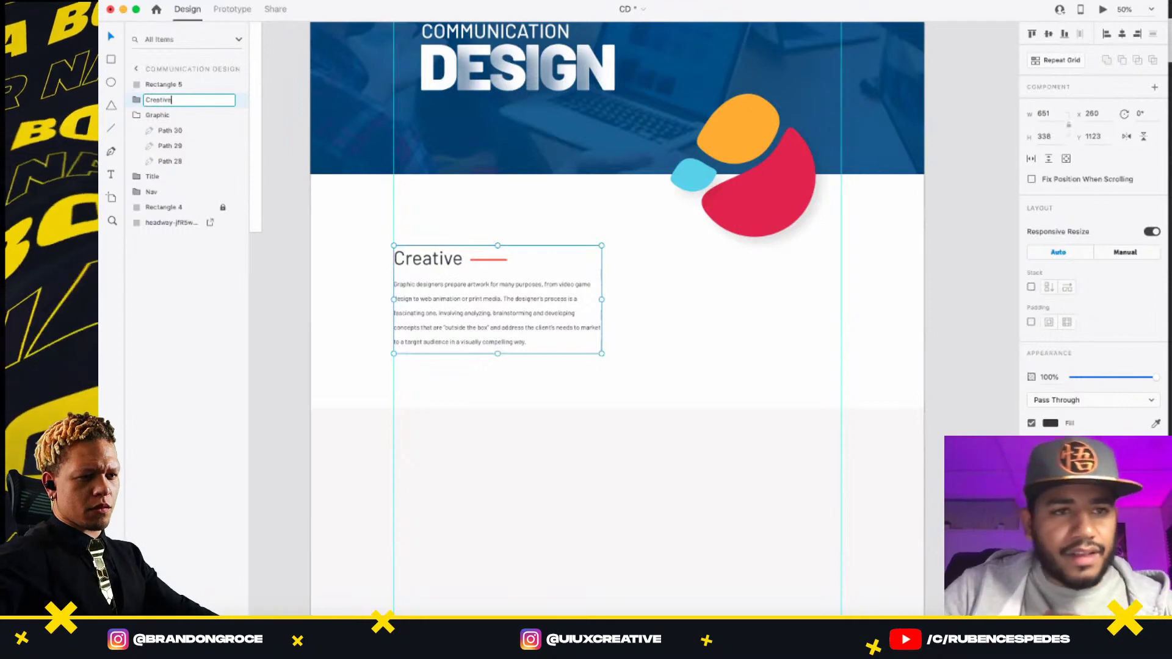
{"action": "key", "text": "Return"}
{"action": "left_click", "coordinate": [137, 99]}
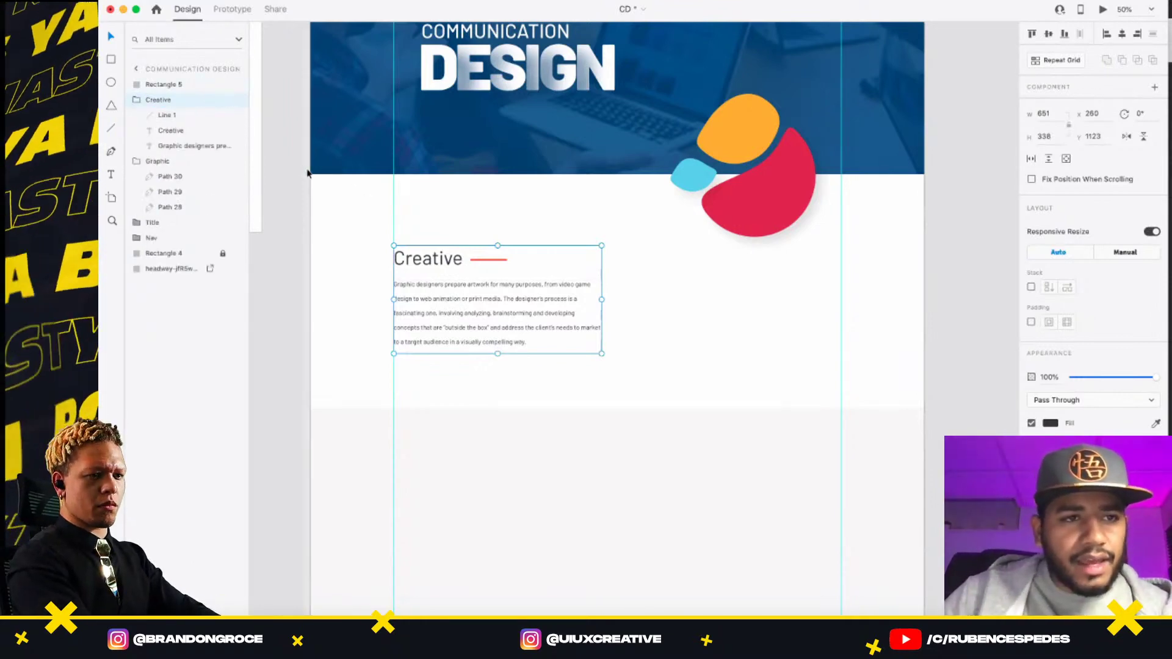
- Draw a borderless rectangle about 261 by 85 below the paragraph, starting at the content guide
{"action": "key", "text": "r"}
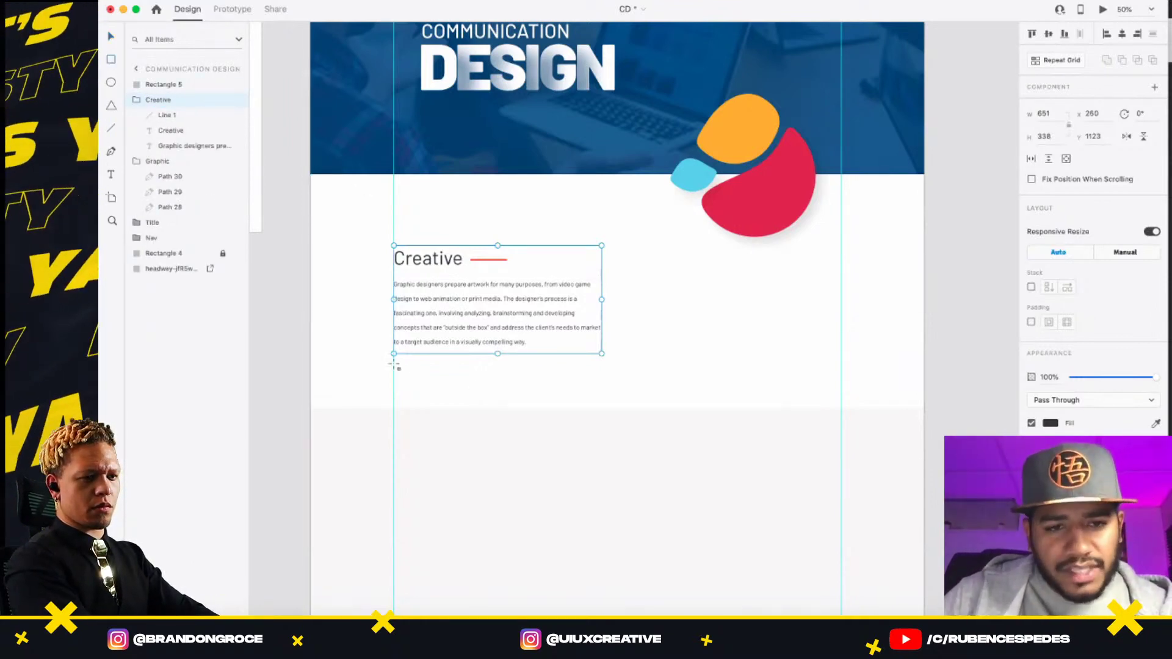
{"action": "left_click_drag", "start_coordinate": [393, 367], "coordinate": [476, 394]}
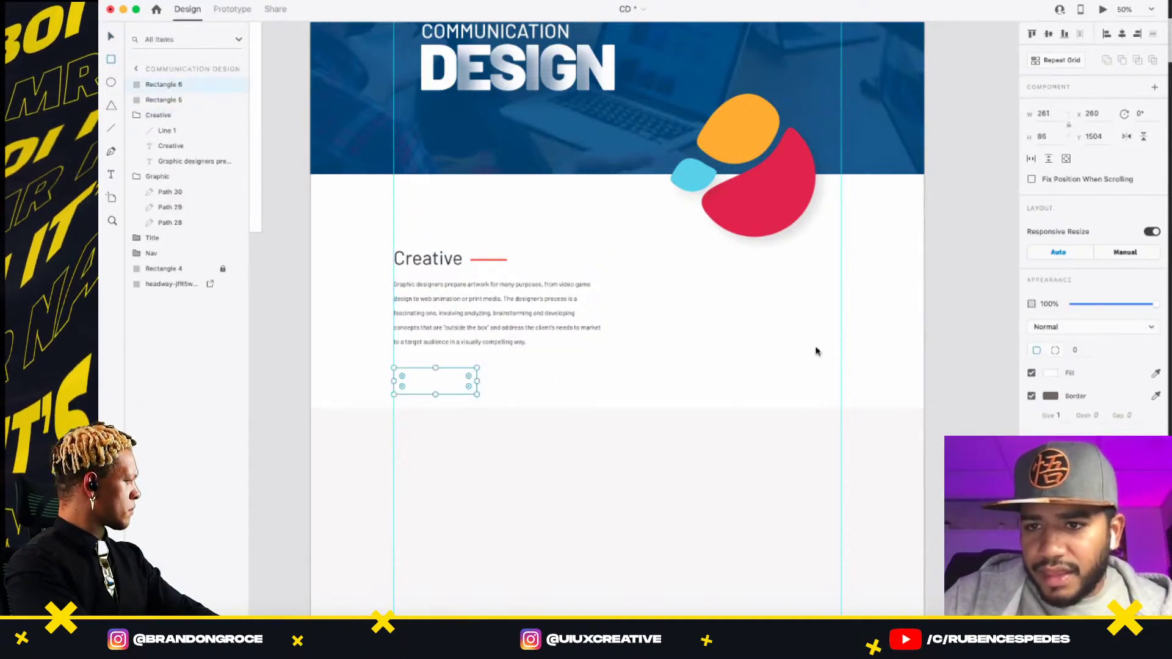
{"action": "left_click", "coordinate": [1031, 396]}
{"action": "left_click", "coordinate": [435, 381]}
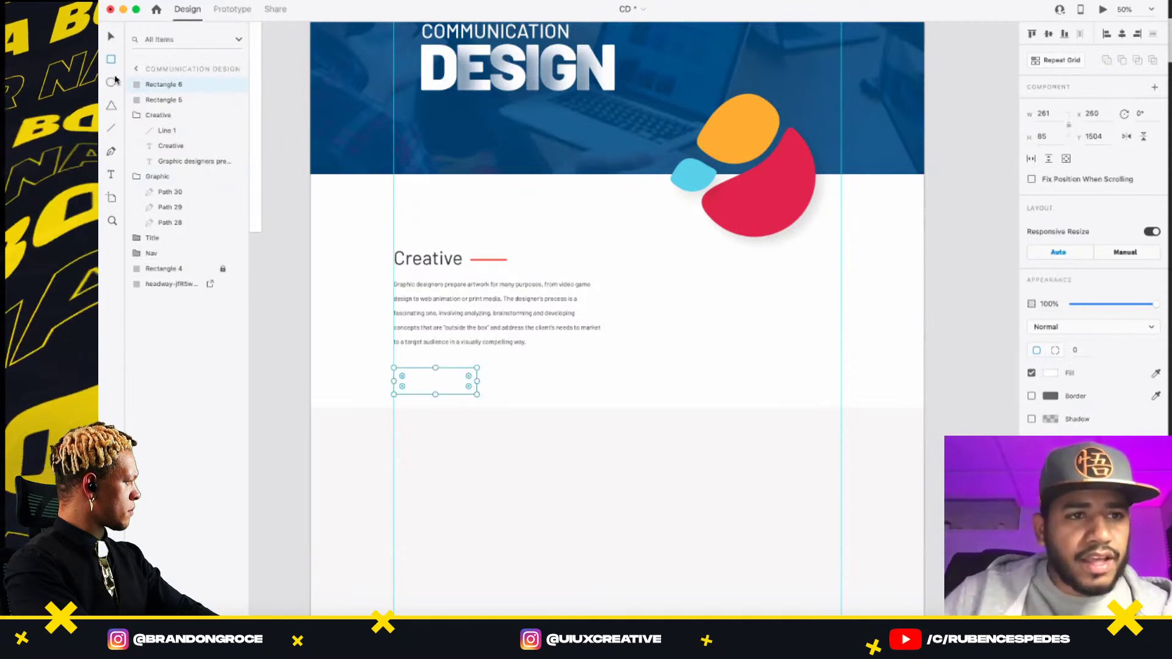
- Fill the new rectangle with the saved orange-red color and round its corners fully to a radius of 43
{"action": "key", "text": "super+shift+y"}
{"action": "left_click", "coordinate": [162, 110]}
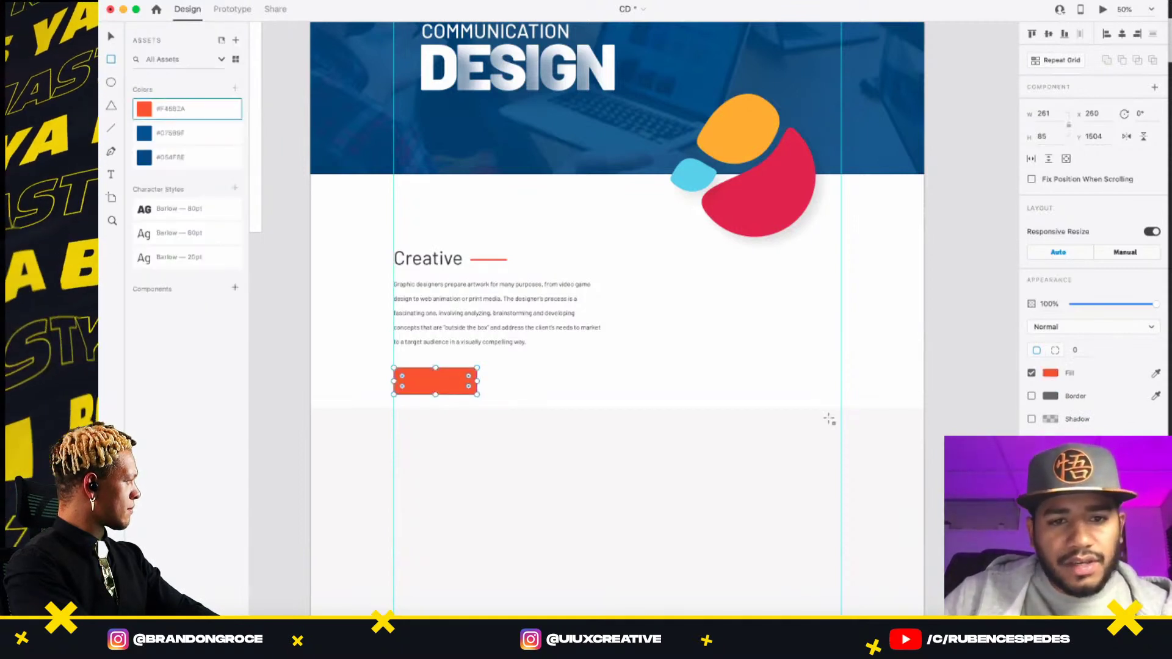
{"action": "left_click_drag", "start_coordinate": [466, 376], "coordinate": [465, 386]}
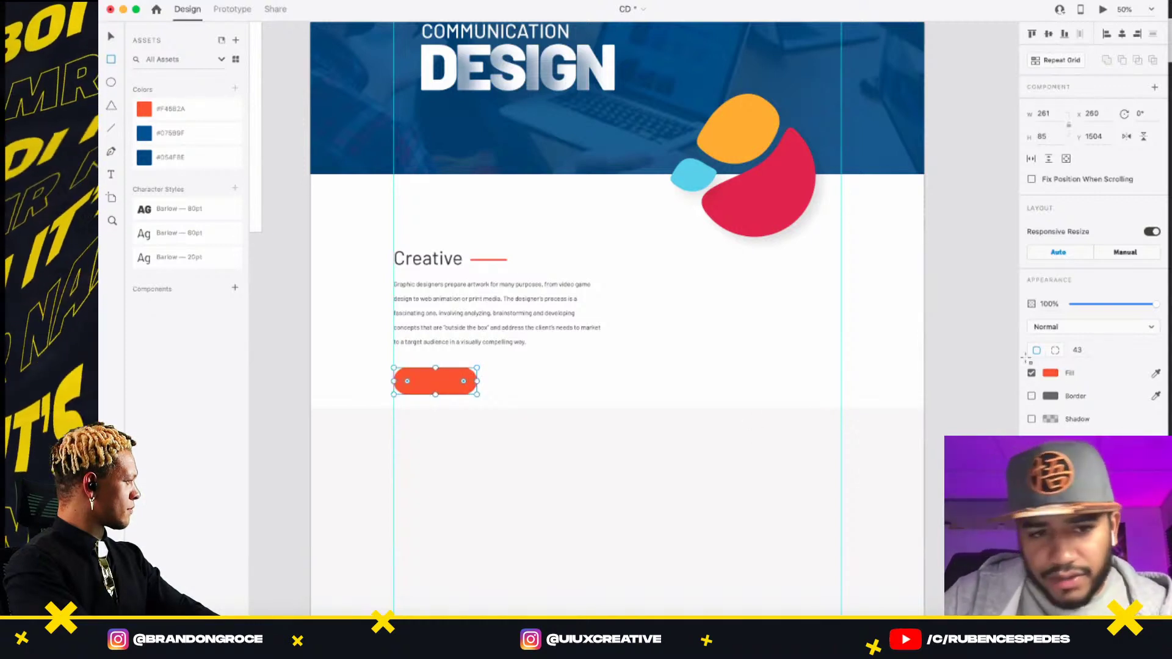
{"action": "left_click", "coordinate": [111, 38]}
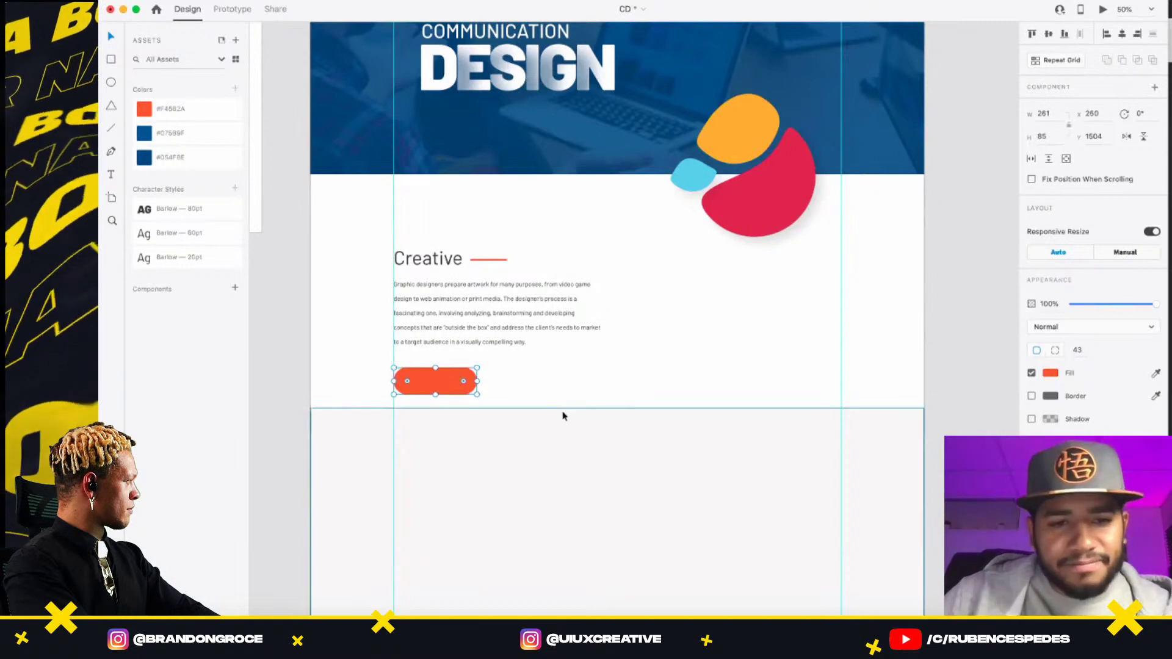
- Move the orange-red button shape slightly closer to the paragraph, to Y 1495
{"action": "scroll", "coordinate": [471, 339], "scroll_direction": "up", "scroll_amount": 3}
{"action": "scroll", "coordinate": [635, 261], "scroll_direction": "down", "scroll_amount": 2}
{"action": "scroll", "coordinate": [505, 311], "scroll_direction": "up", "scroll_amount": 2}
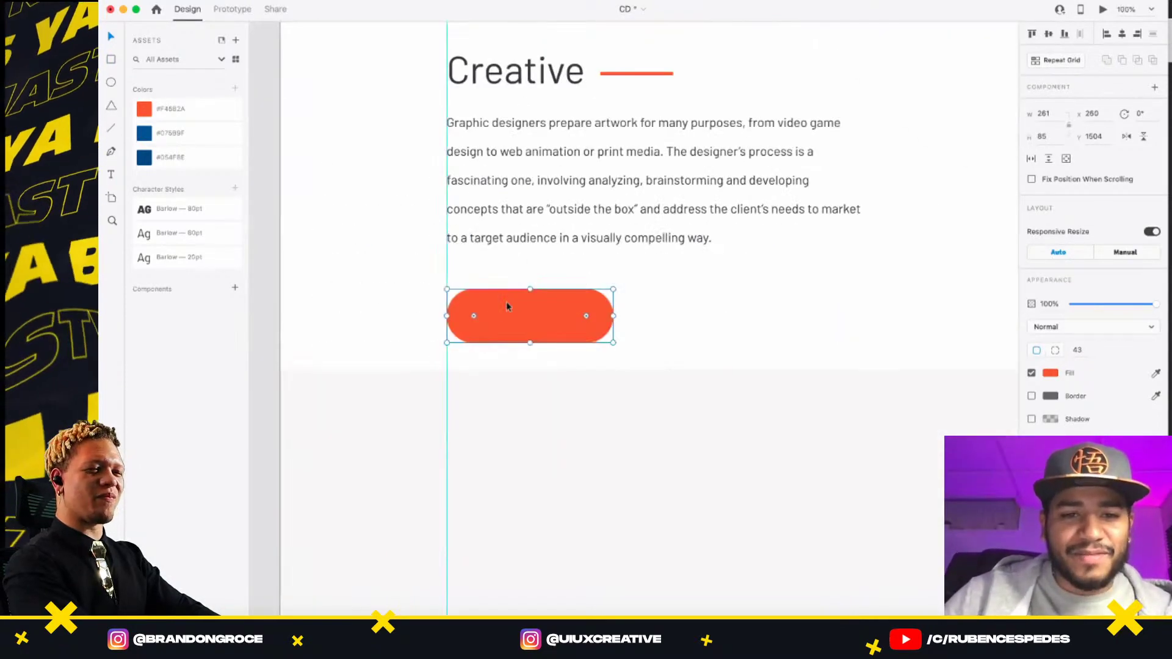
{"action": "left_click_drag", "start_coordinate": [505, 316], "coordinate": [502, 312]}
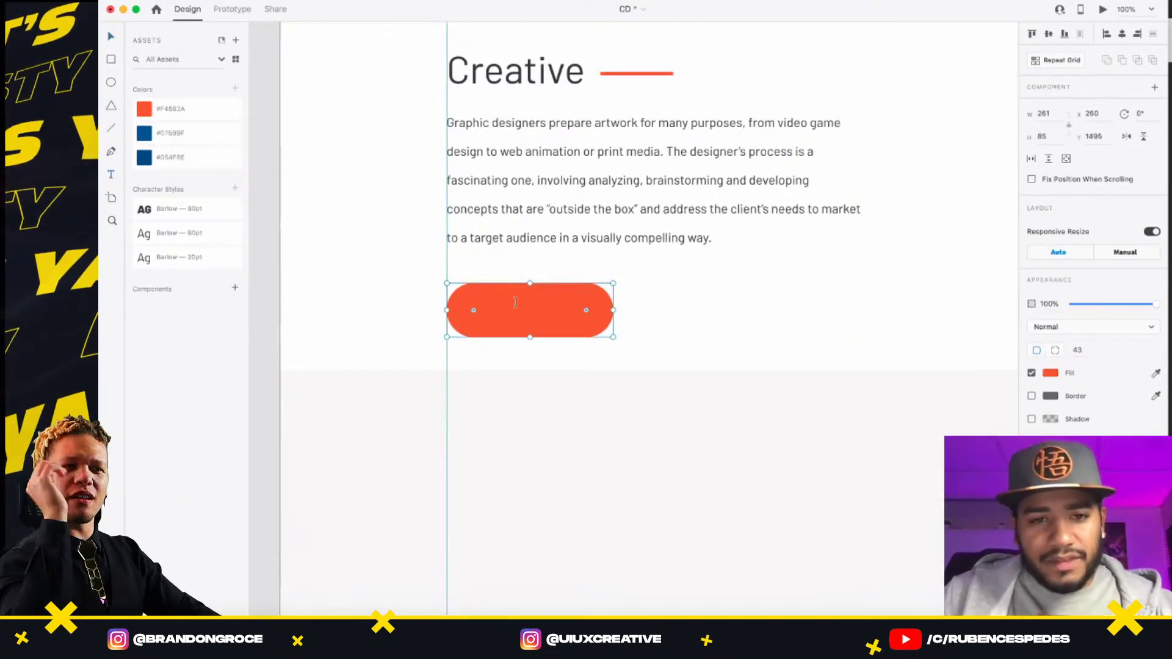
- Add the text "JOIN US" on the button shape and color it white
{"action": "key", "text": "t"}
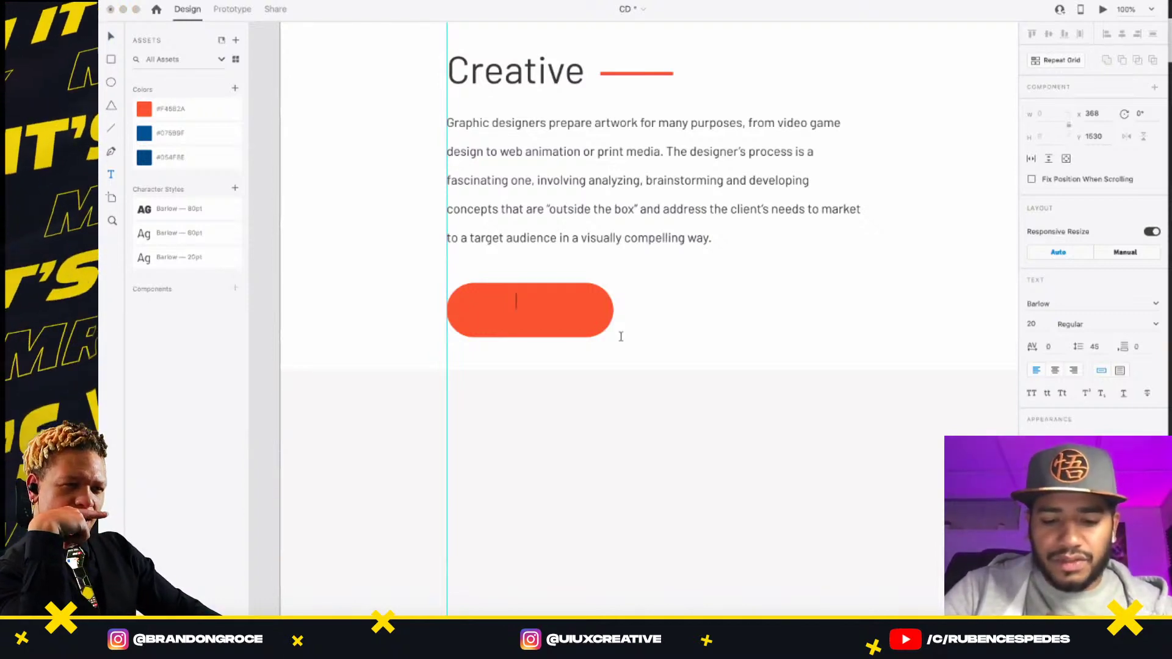
{"action": "type", "text": "JOIN"}
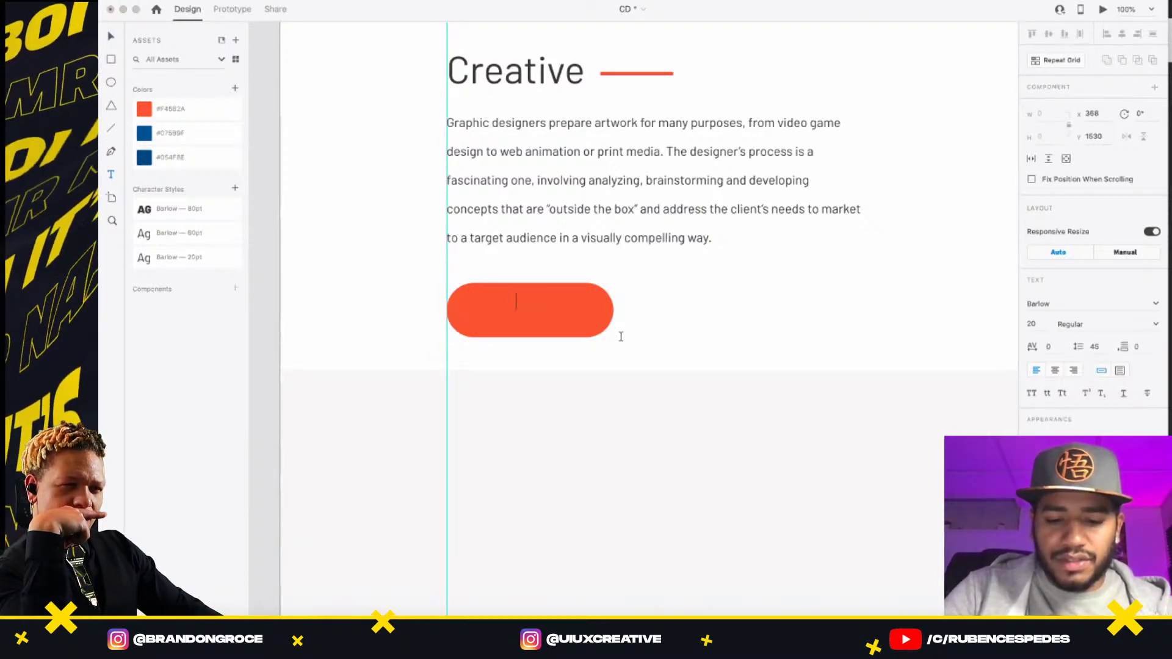
{"action": "type", "text": " US"}
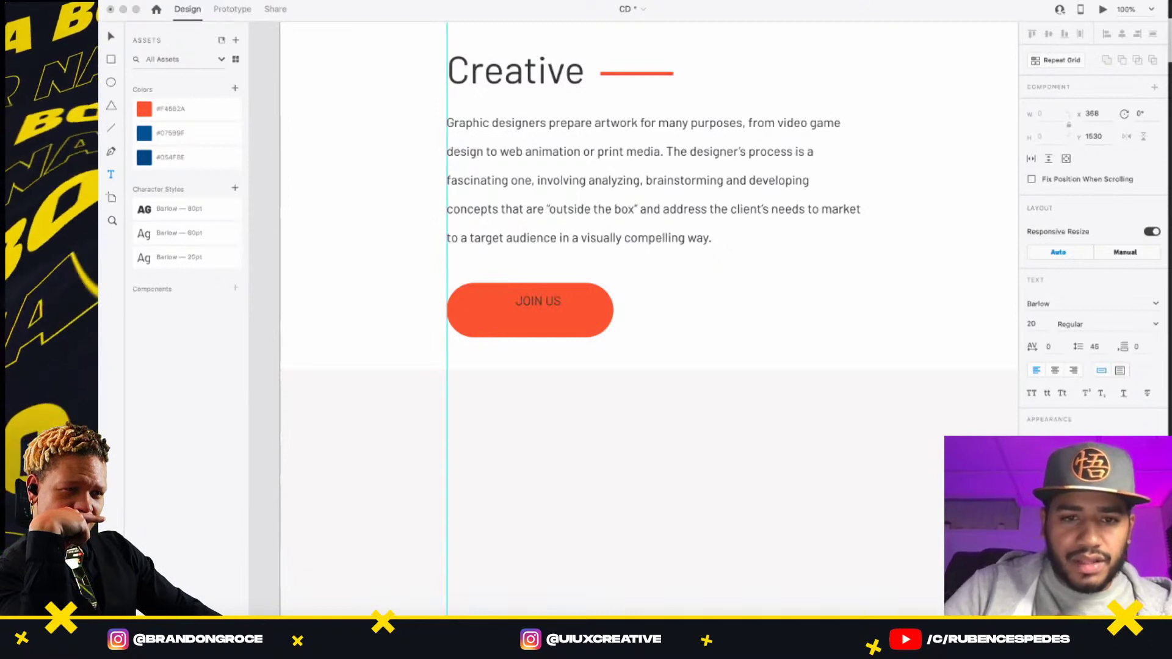
{"action": "key", "text": "super+a"}
{"action": "left_click", "coordinate": [1038, 470]}
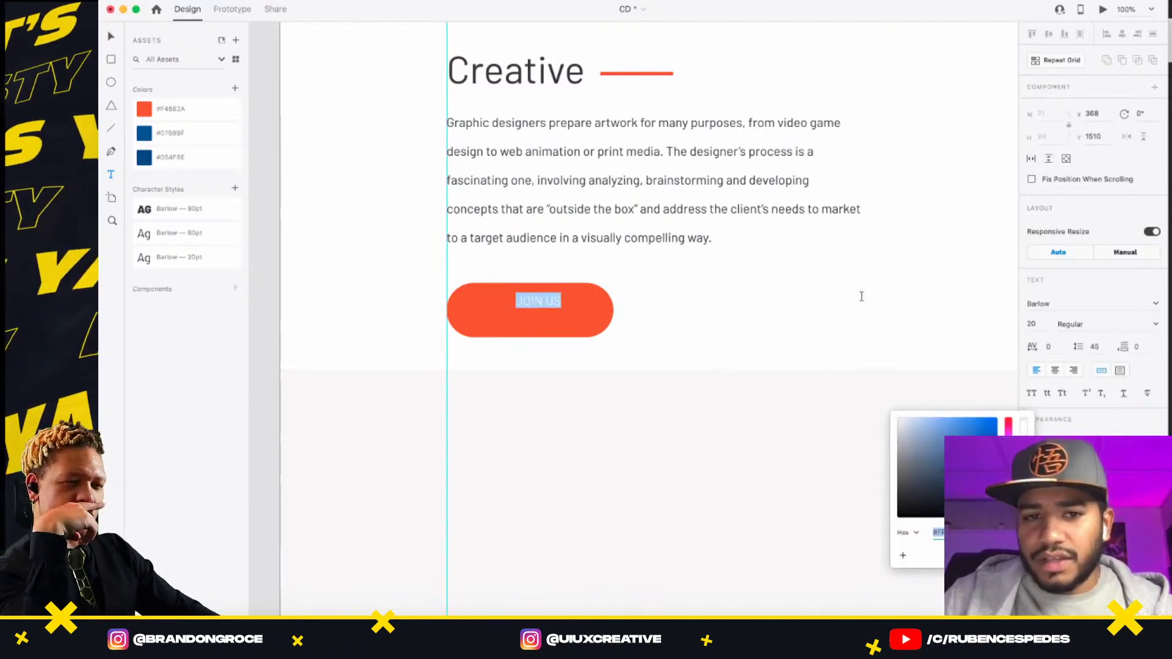
{"action": "left_click", "coordinate": [116, 40]}
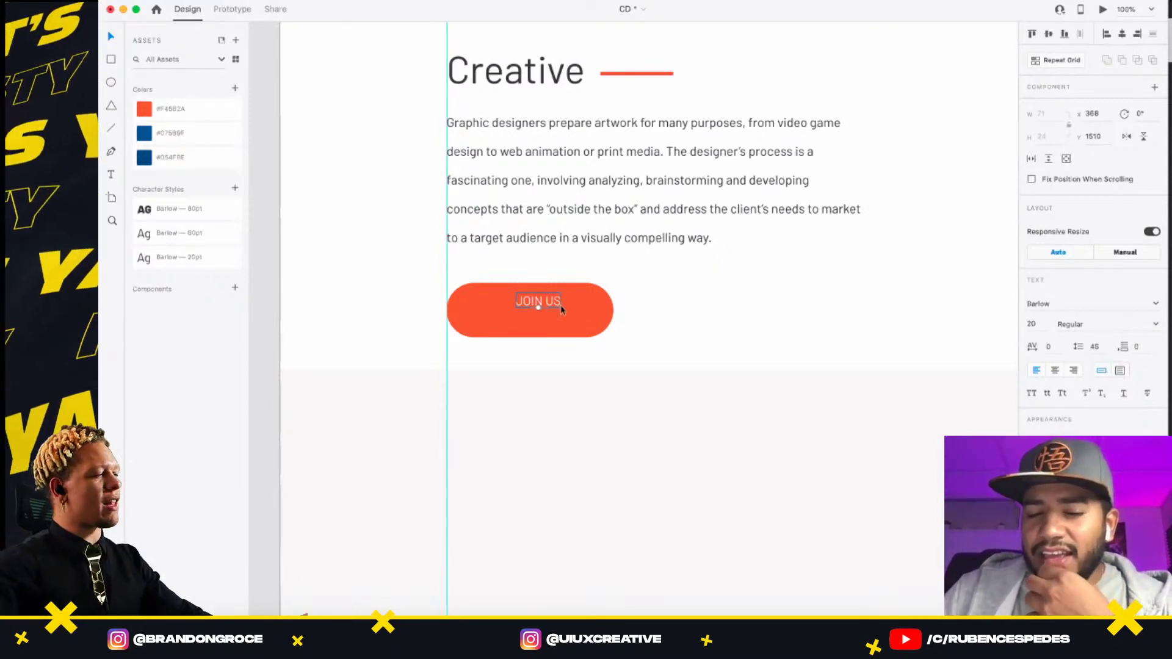
- Move the "JOIN US" text to about the button's middle and set its font weight to Medium
{"action": "left_click_drag", "start_coordinate": [538, 303], "coordinate": [529, 309]}
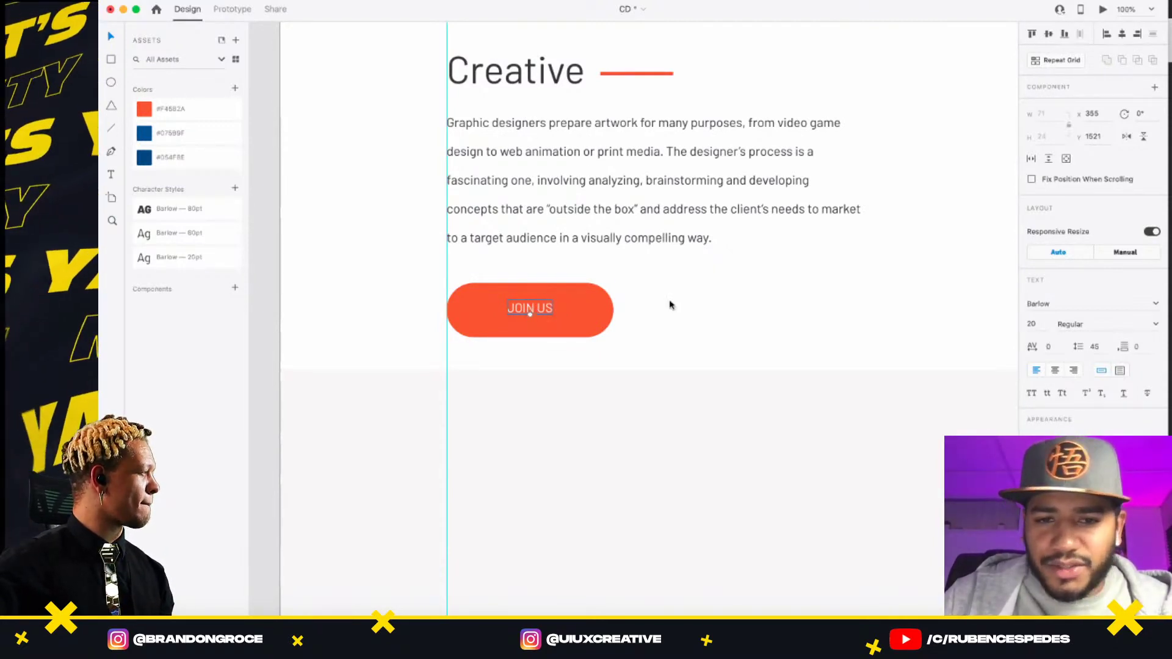
{"action": "left_click", "coordinate": [1081, 324]}
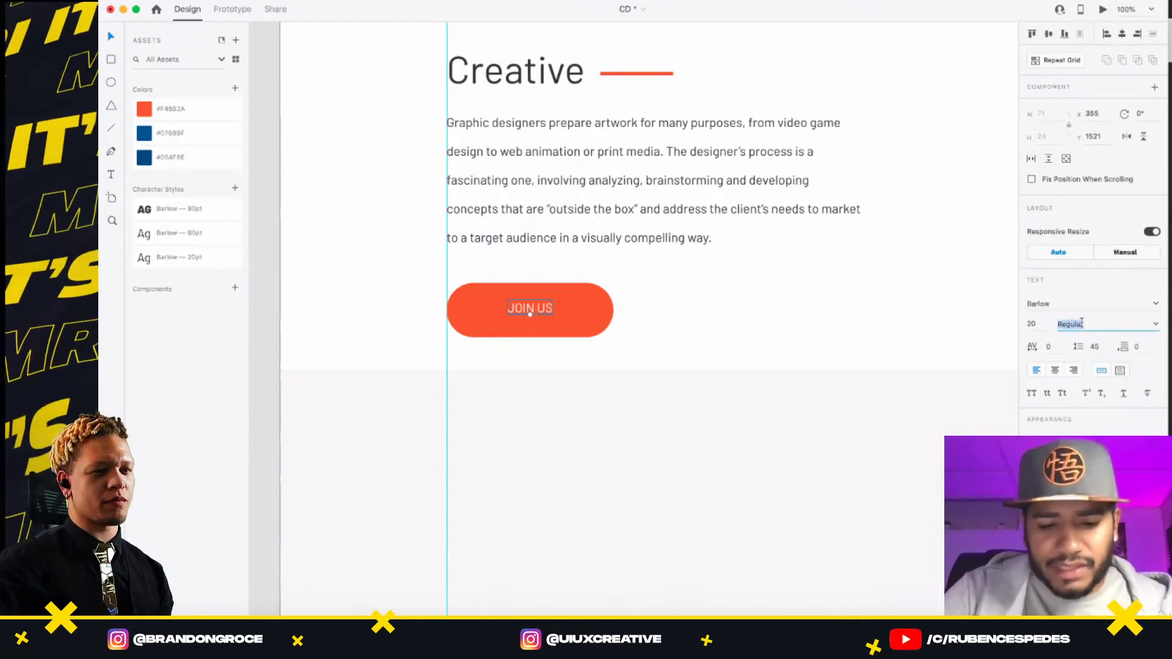
{"action": "type", "text": "Medium"}
{"action": "key", "text": "Return"}
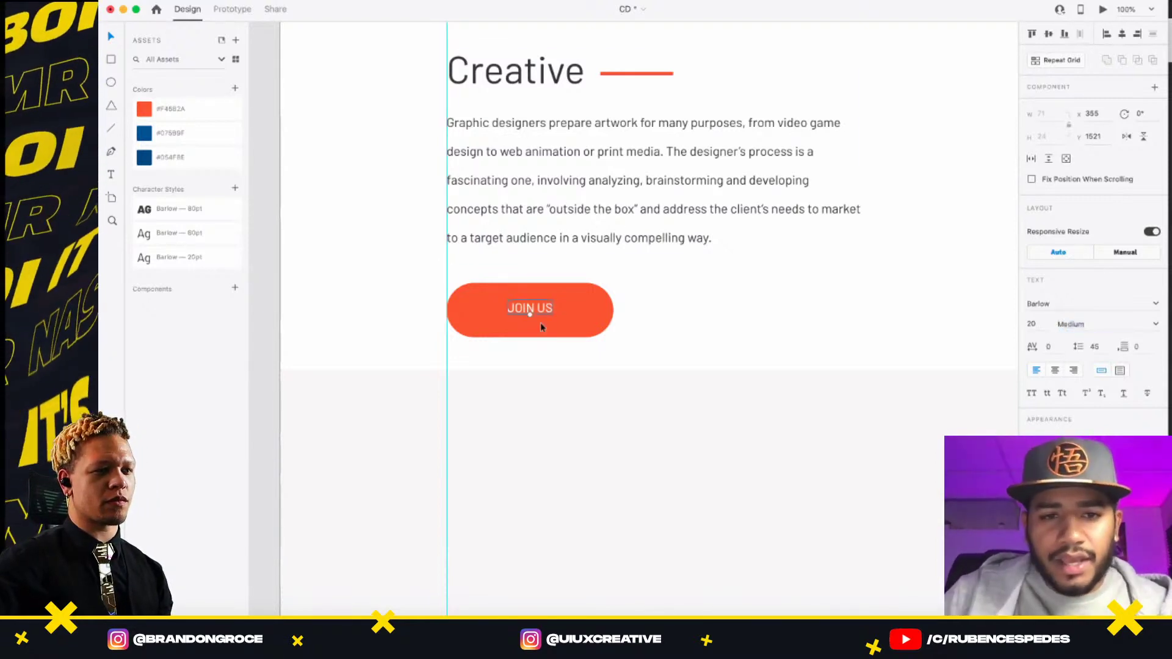
- Enlarge the "JOIN US" text and center it horizontally and vertically on the button shape
{"action": "left_click_drag", "start_coordinate": [530, 314], "coordinate": [558, 305]}
{"action": "left_click", "coordinate": [520, 321]}
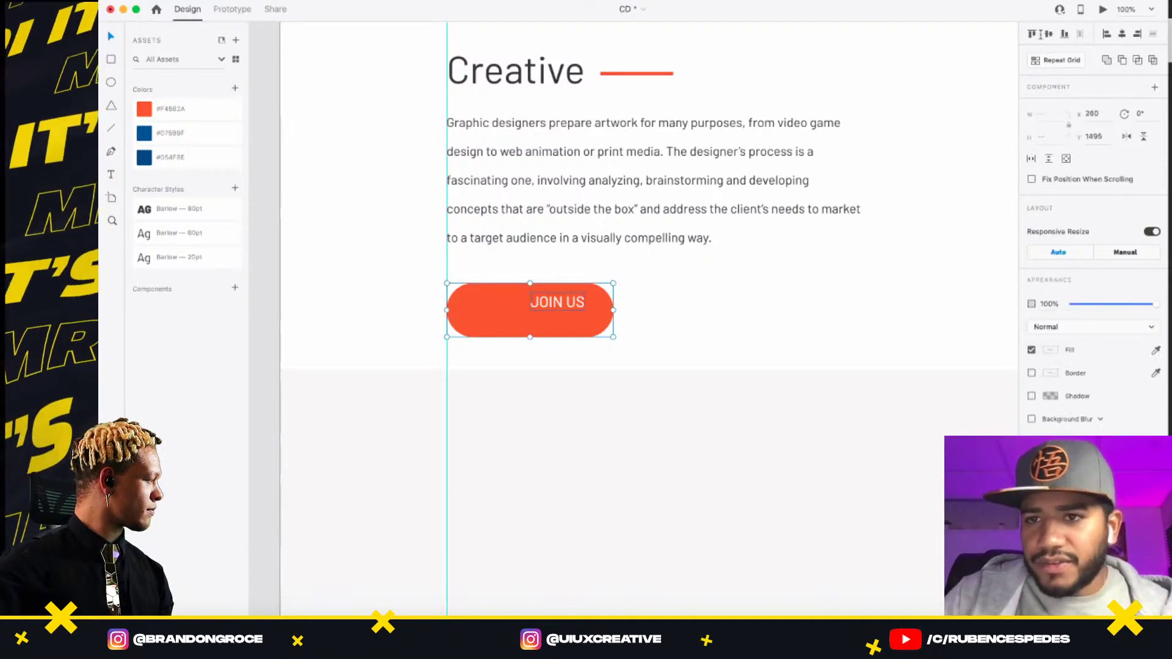
{"action": "key", "text": "shift+m"}
{"action": "left_click", "coordinate": [1122, 34]}
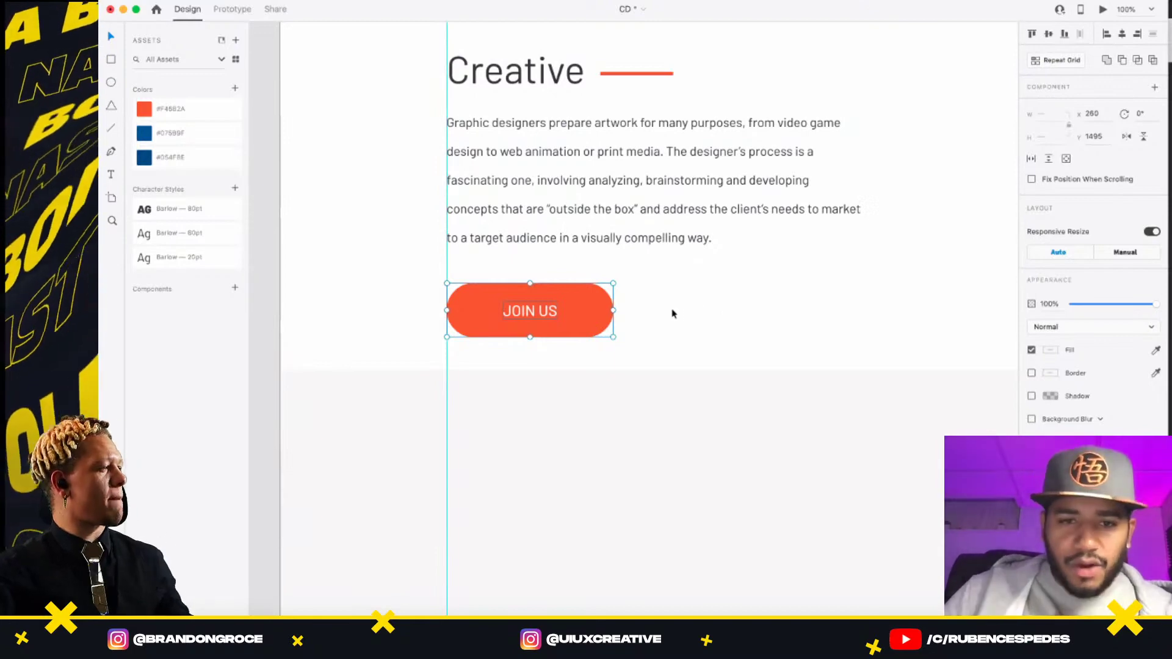
- Group the "JOIN US" text with the rounded button rectangle
{"action": "key", "text": "super+shift+y"}
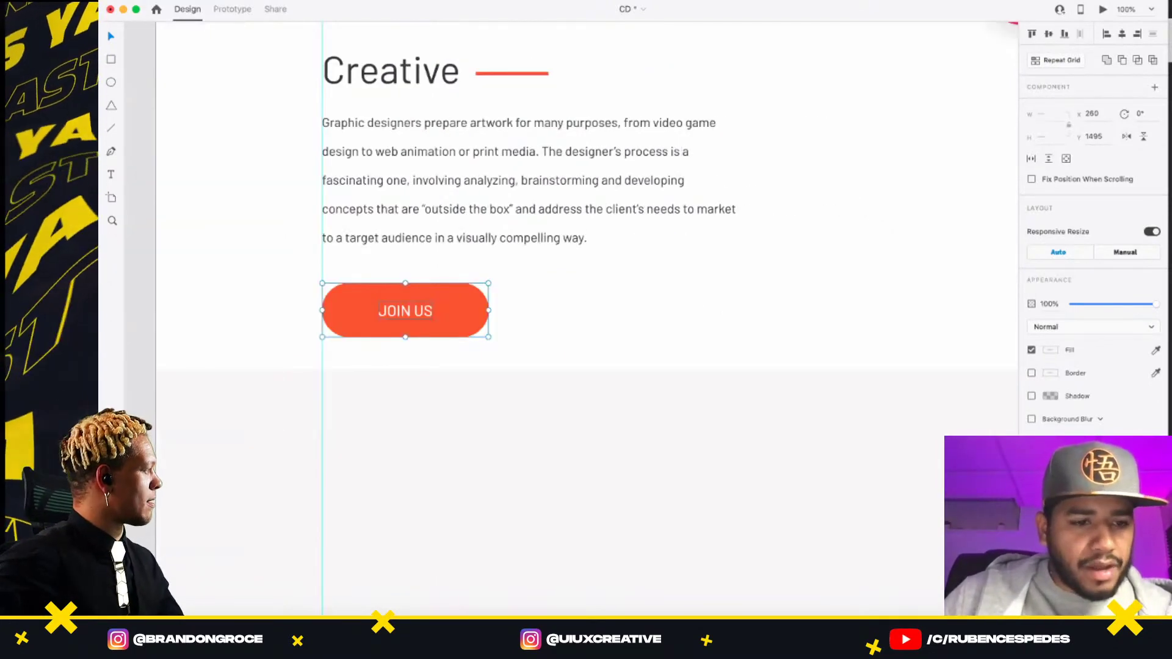
{"action": "key", "text": "super+shift+y"}
{"action": "key", "text": "super+y"}
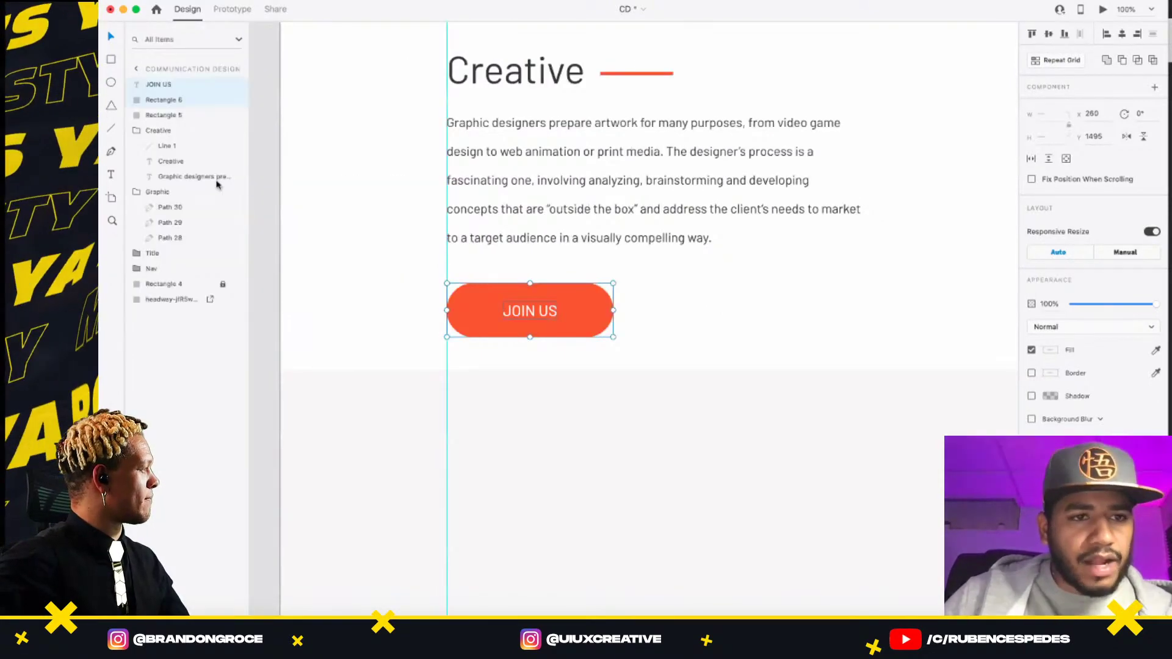
{"action": "left_click", "coordinate": [163, 100]}
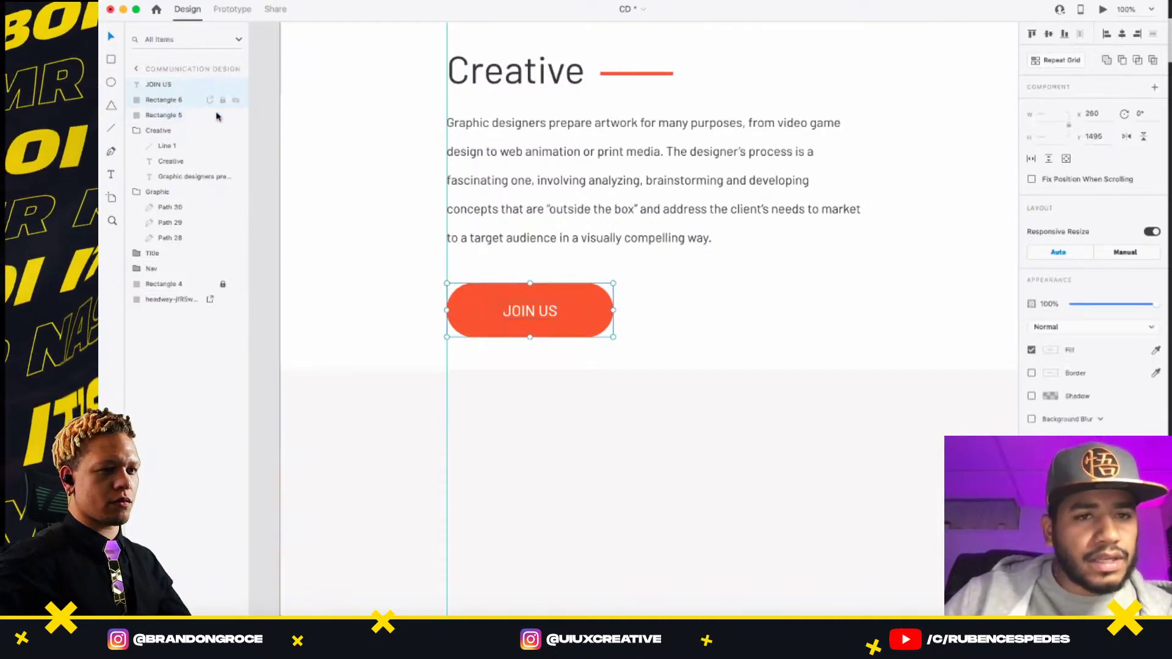
{"action": "left_click", "coordinate": [157, 85], "text": "shift"}
{"action": "key", "text": "super+g"}
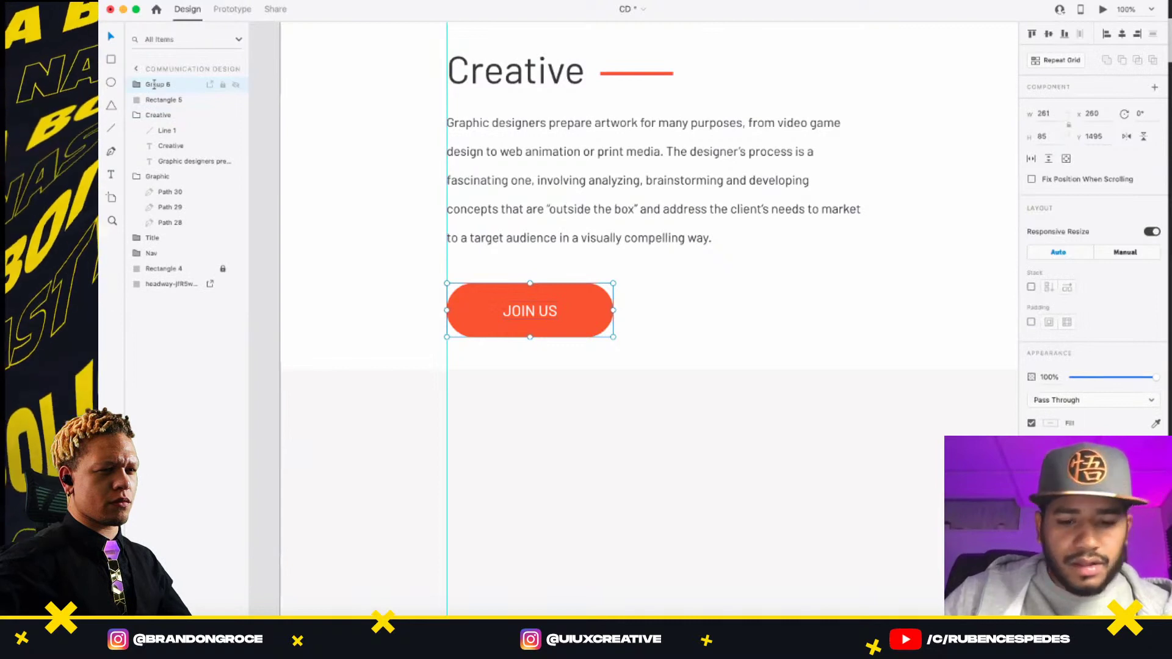
- Rename the button group as "Btn"
{"action": "double_click", "coordinate": [154, 84]}
{"action": "type", "text": "Bn"}
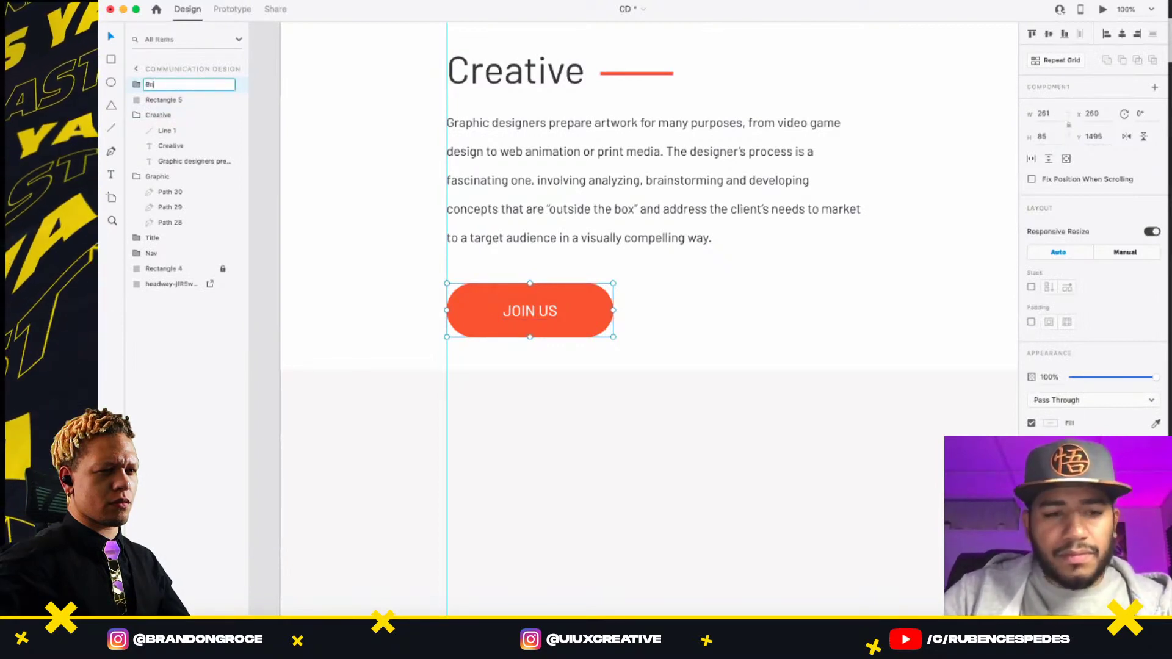
{"action": "type", "text": "t"}
{"action": "key", "text": "Return"}
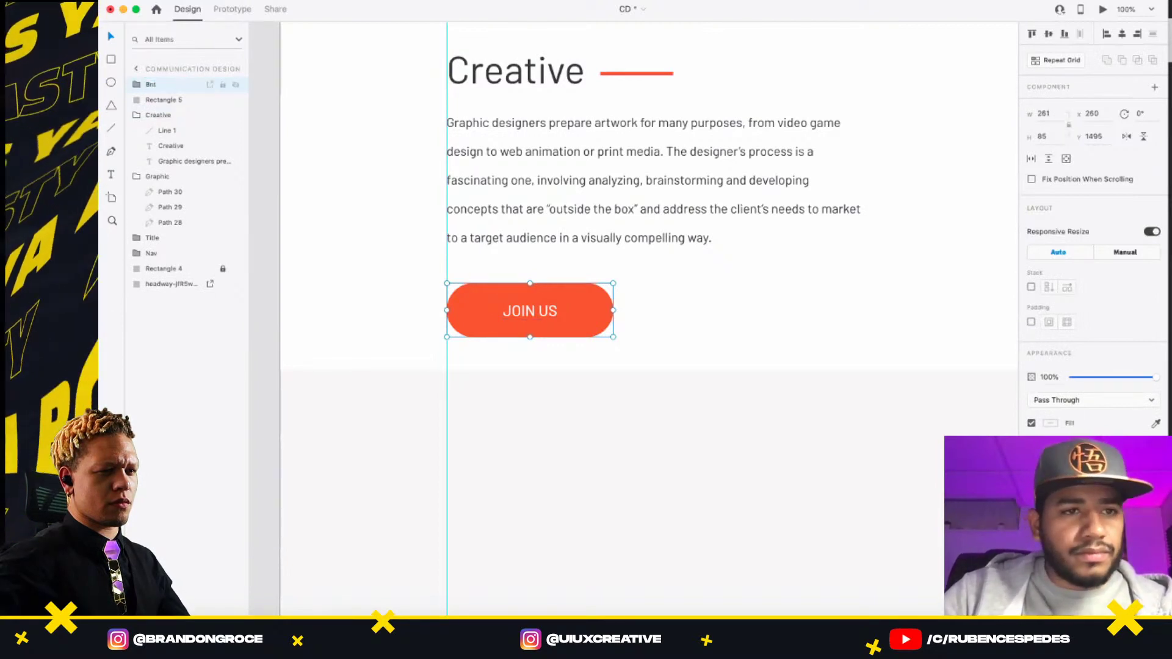
{"action": "double_click", "coordinate": [153, 86]}
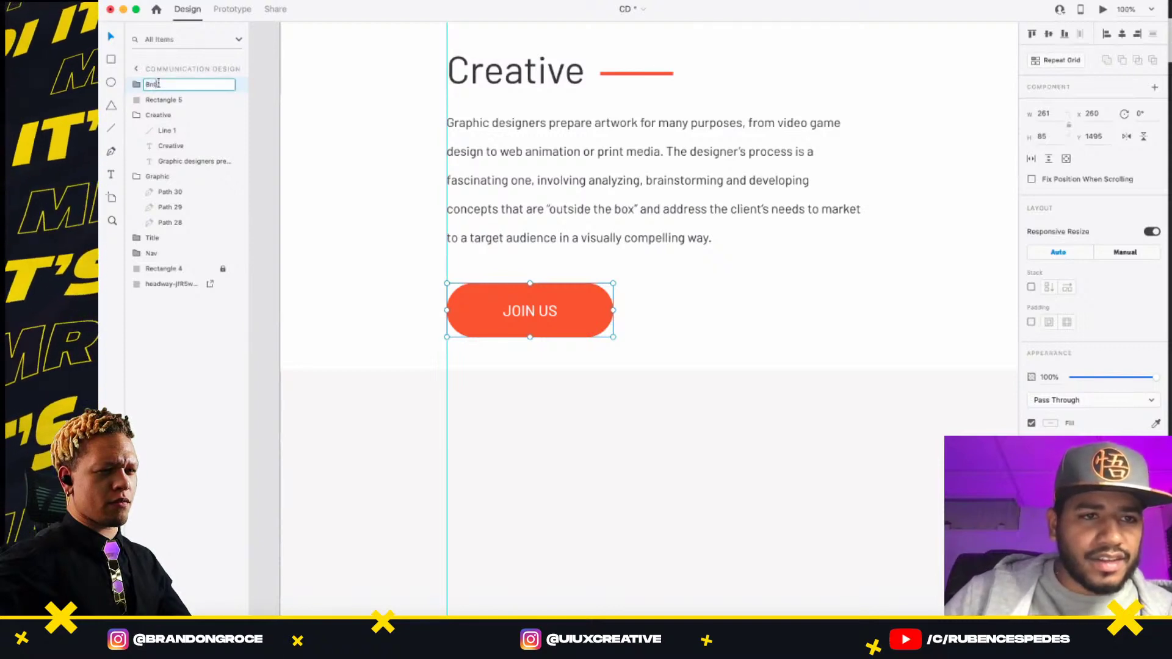
{"action": "type", "text": "Btn"}
{"action": "key", "text": "Return"}
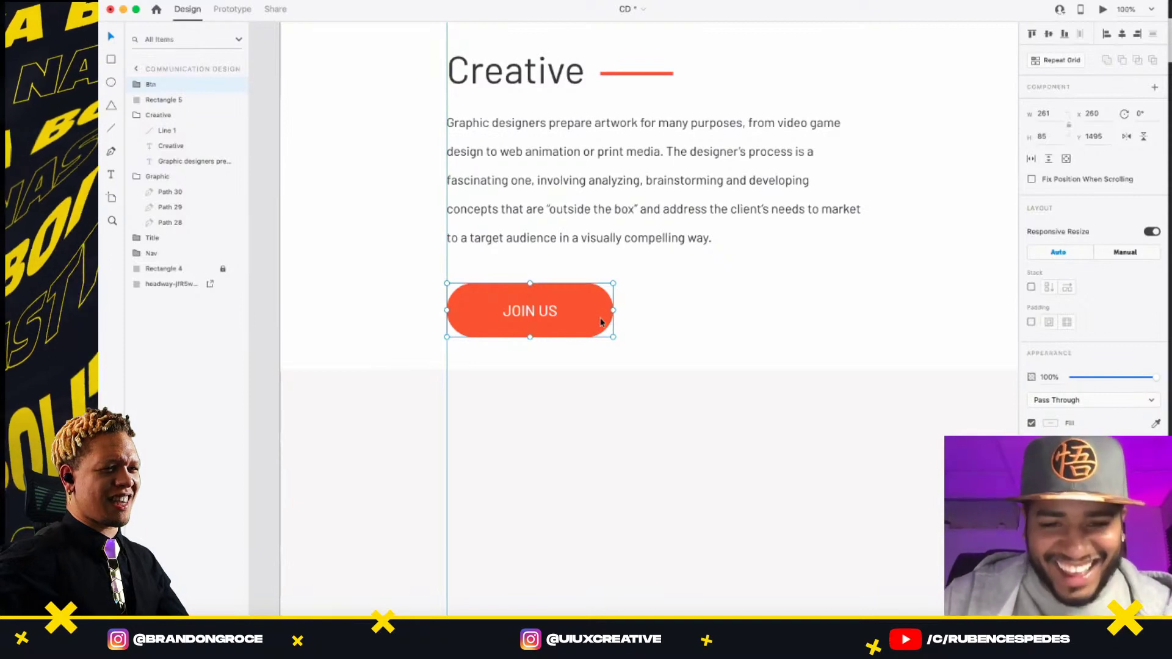
- Duplicate the rounded rectangle inside the "Btn" group
{"action": "left_click", "coordinate": [138, 85]}
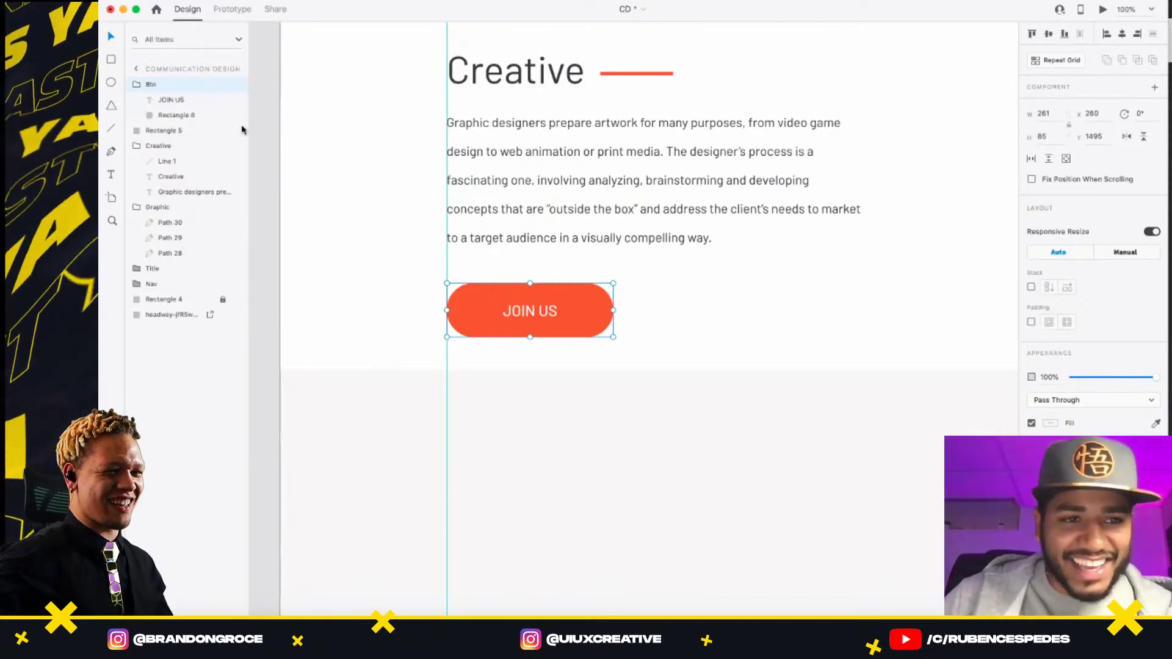
{"action": "left_click", "coordinate": [174, 118]}
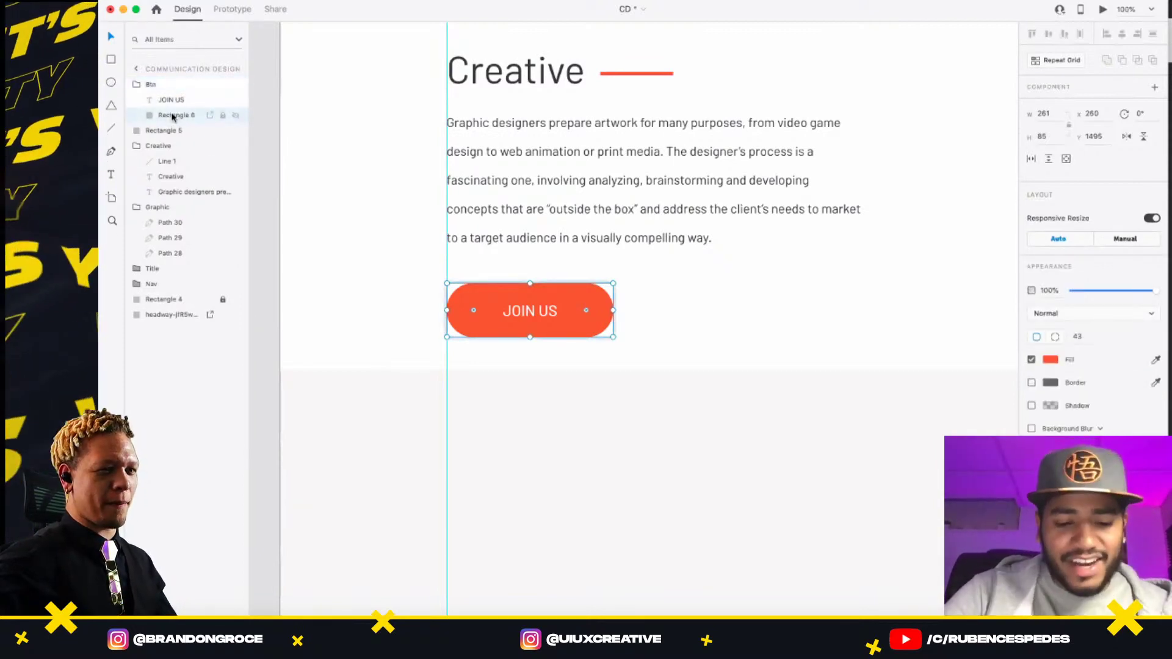
{"action": "key", "text": "super+d"}
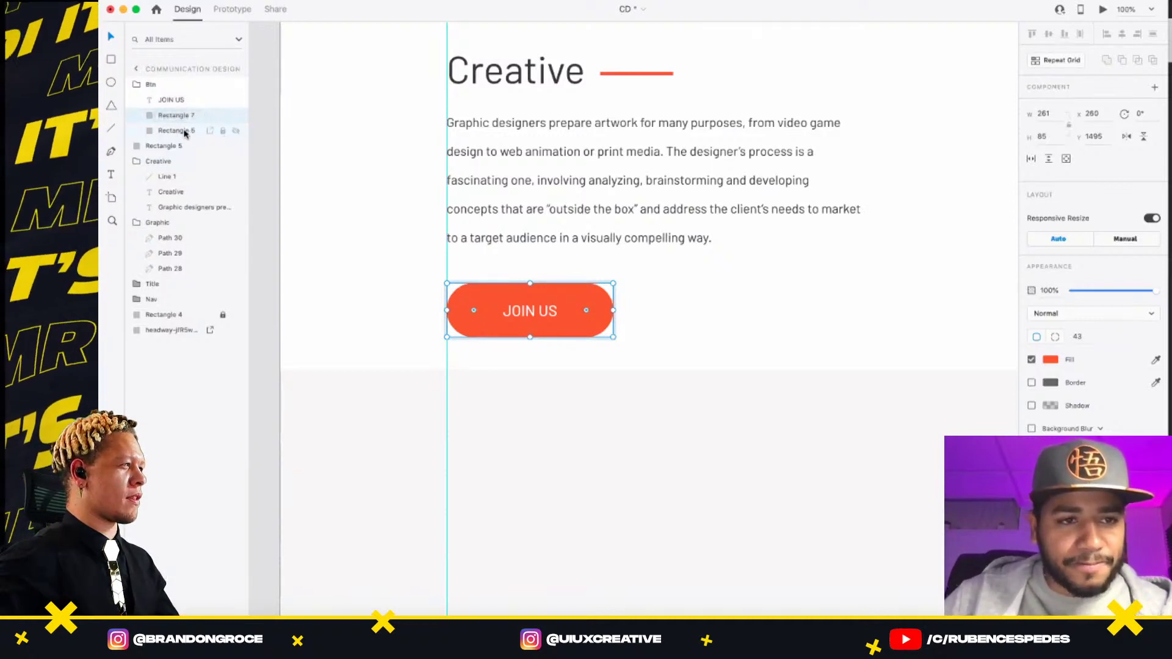
- Rename the lower rectangle in the "Btn" group as "shadow"
{"action": "left_click", "coordinate": [186, 133]}
{"action": "double_click", "coordinate": [176, 130]}
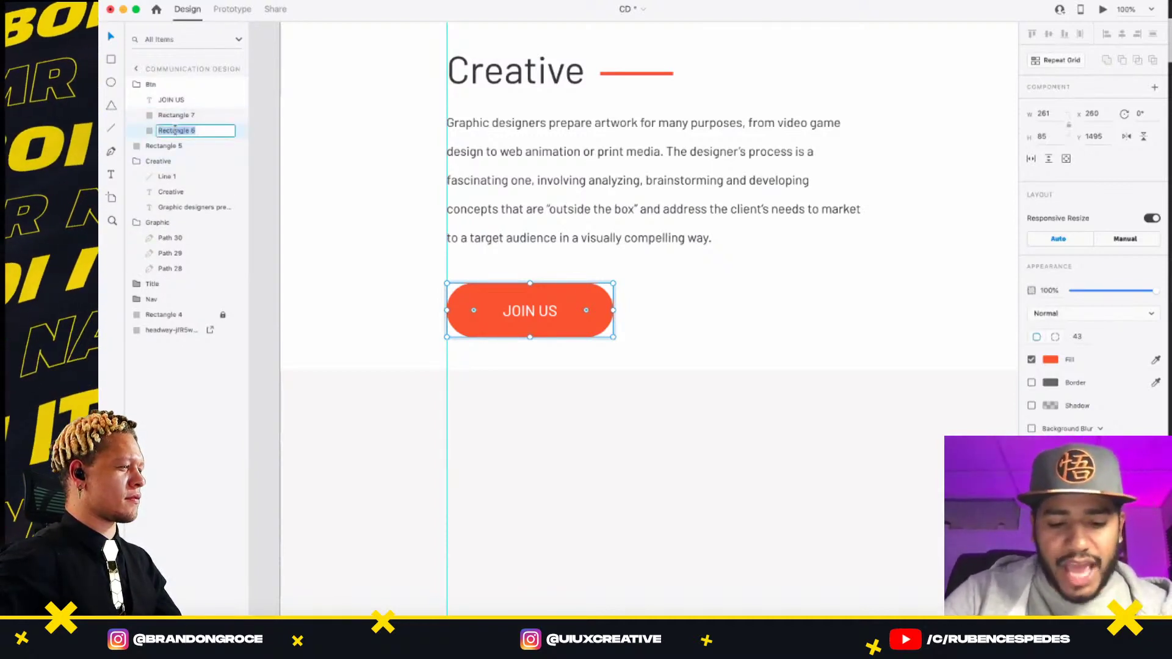
{"action": "type", "text": "sh"}
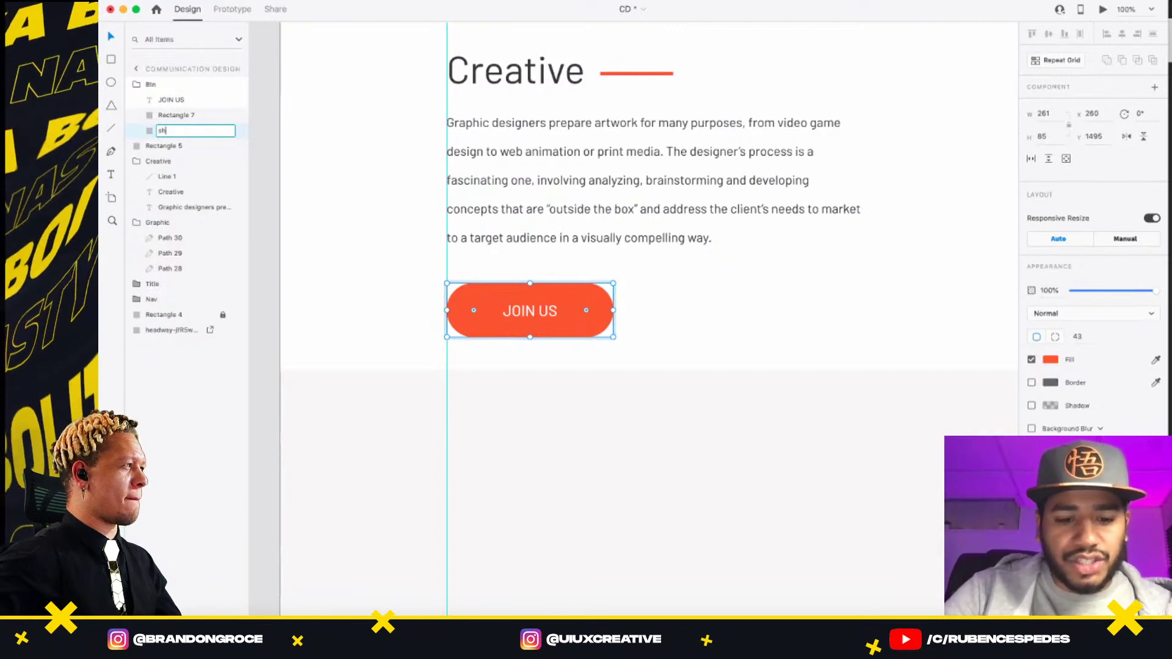
{"action": "type", "text": "adow"}
{"action": "key", "text": "Return"}
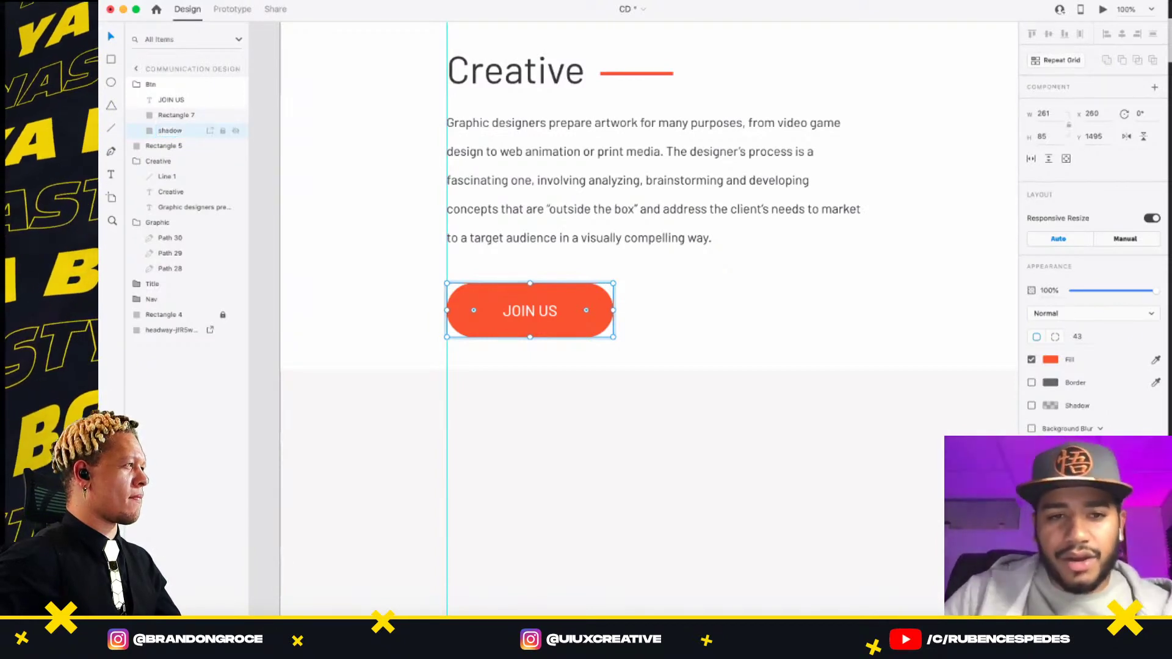
- Darken the orange fill of the "shadow" rectangle
{"action": "left_click", "coordinate": [1052, 361]}
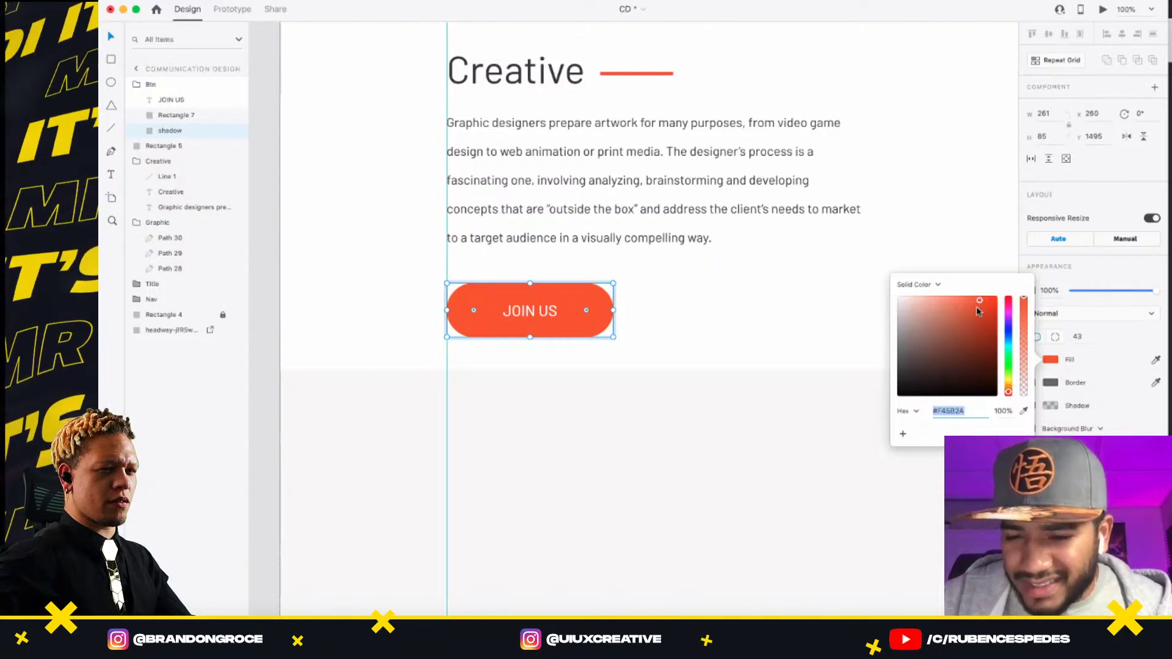
{"action": "left_click_drag", "start_coordinate": [981, 307], "coordinate": [981, 316]}
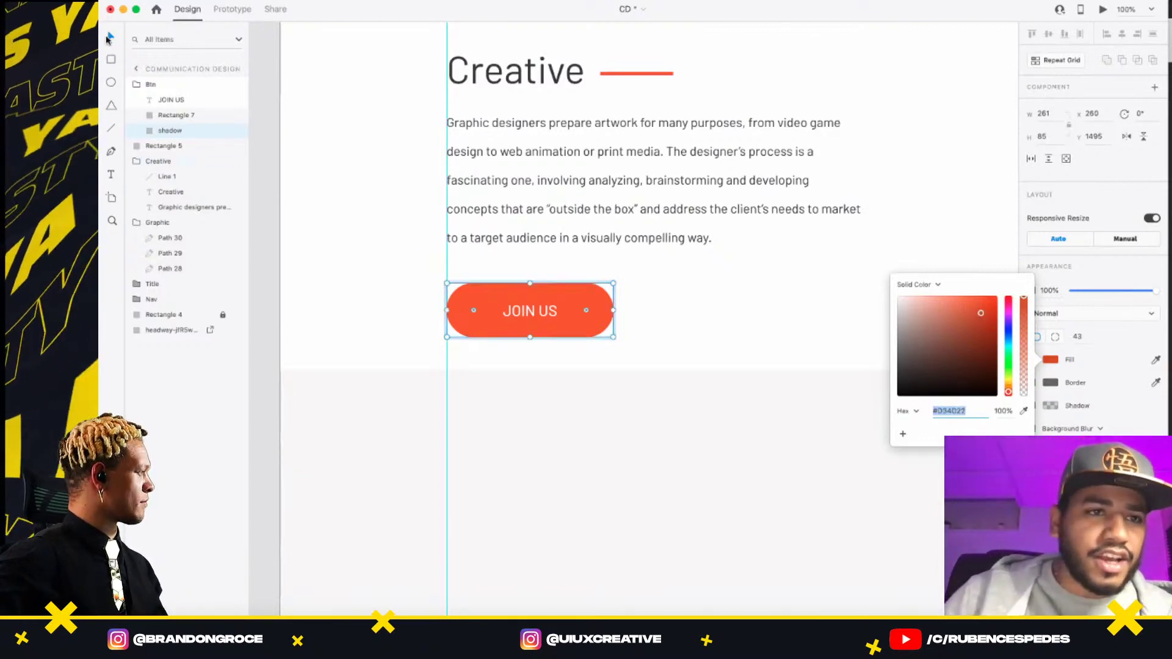
{"action": "key", "text": "Escape"}
- Shift the "shadow" rectangle below the button and shorten it to 30 px high so only its lower edge peeks out
{"action": "key", "text": "shift+Down"}
{"action": "key", "text": "shift+Down"}
{"action": "key", "text": "shift+Down"}
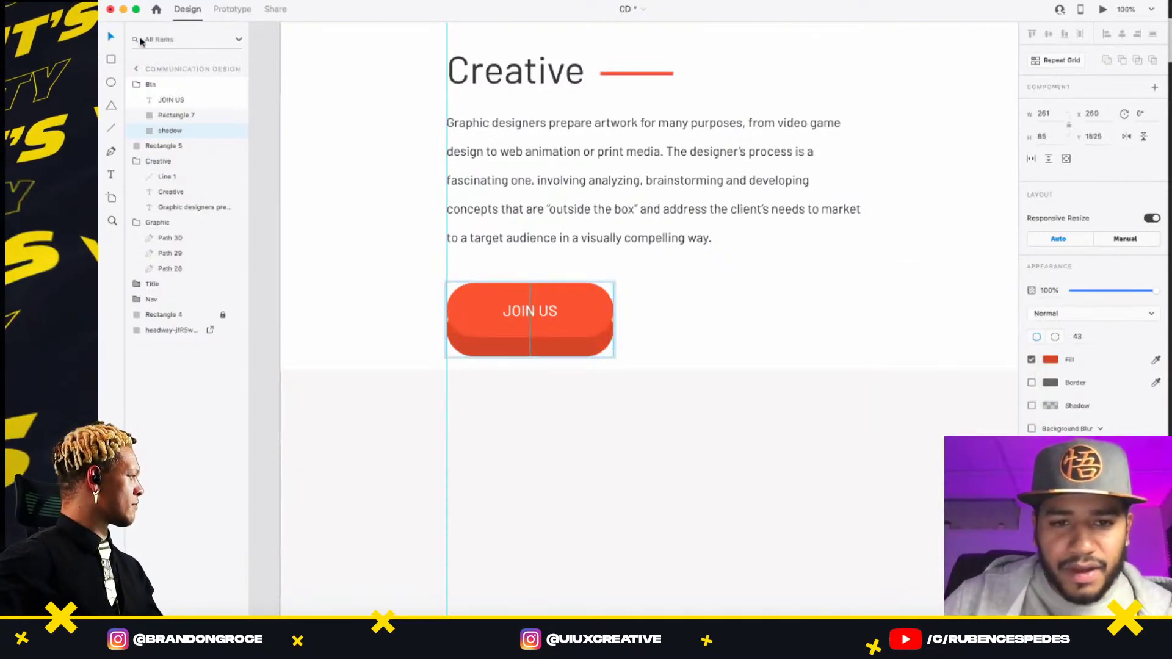
{"action": "left_click_drag", "start_coordinate": [530, 302], "coordinate": [567, 338]}
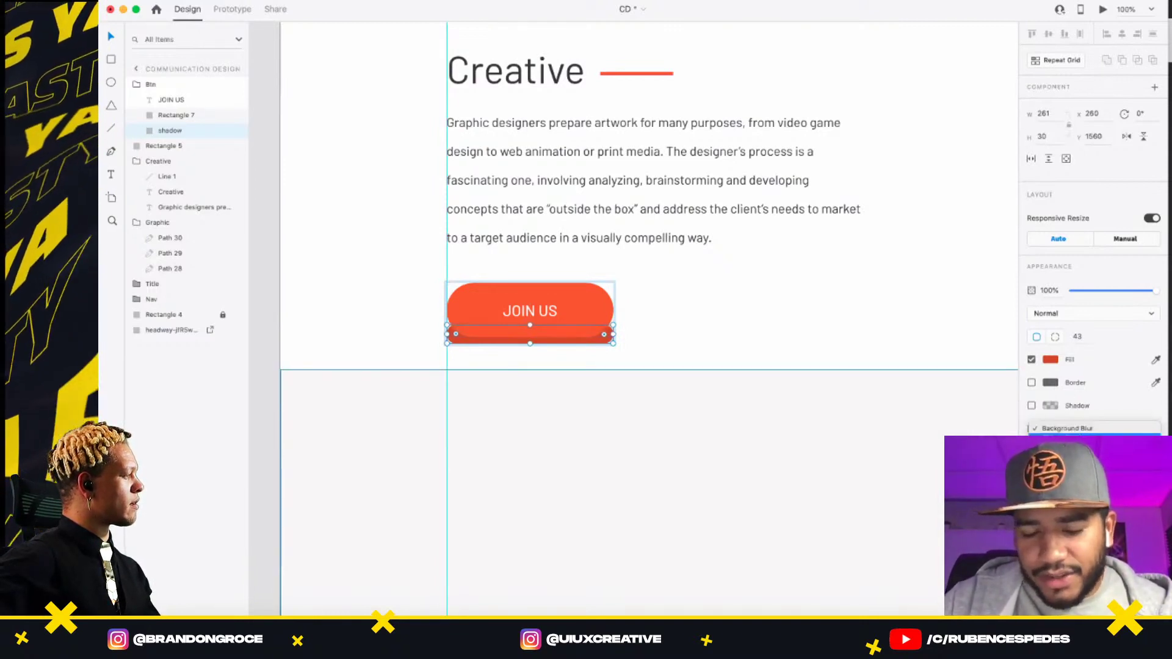
- Apply an Object Blur to the "shadow" rectangle and nudge it up to Y 1553
{"action": "left_click", "coordinate": [1074, 435]}
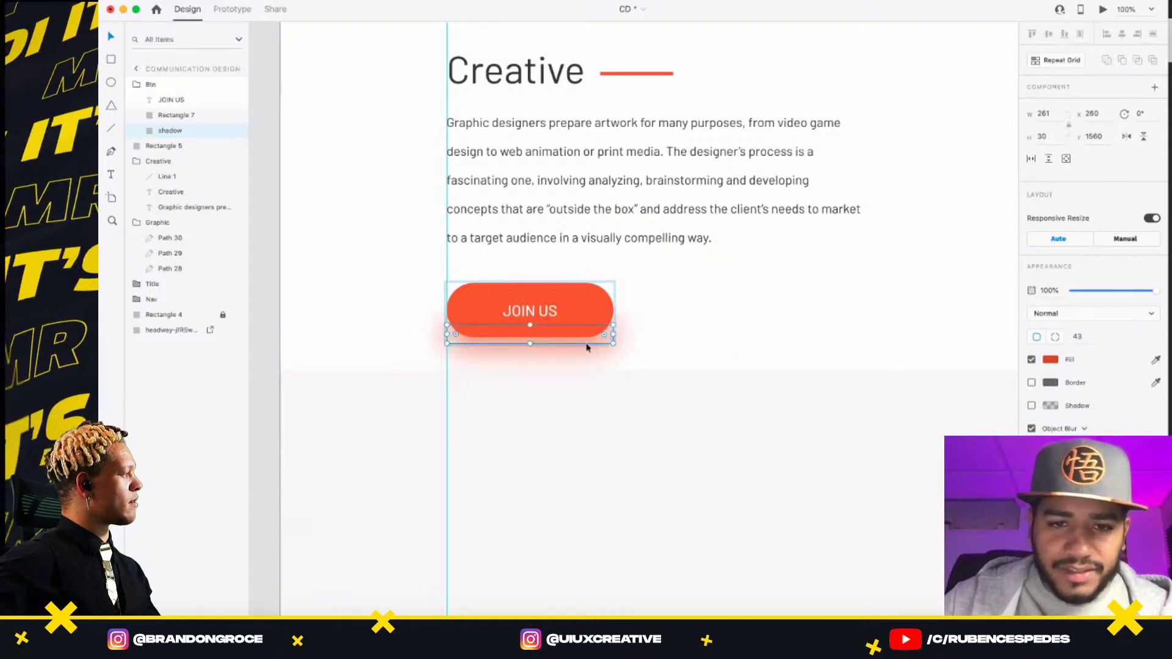
{"action": "key", "text": "shift+Up"}
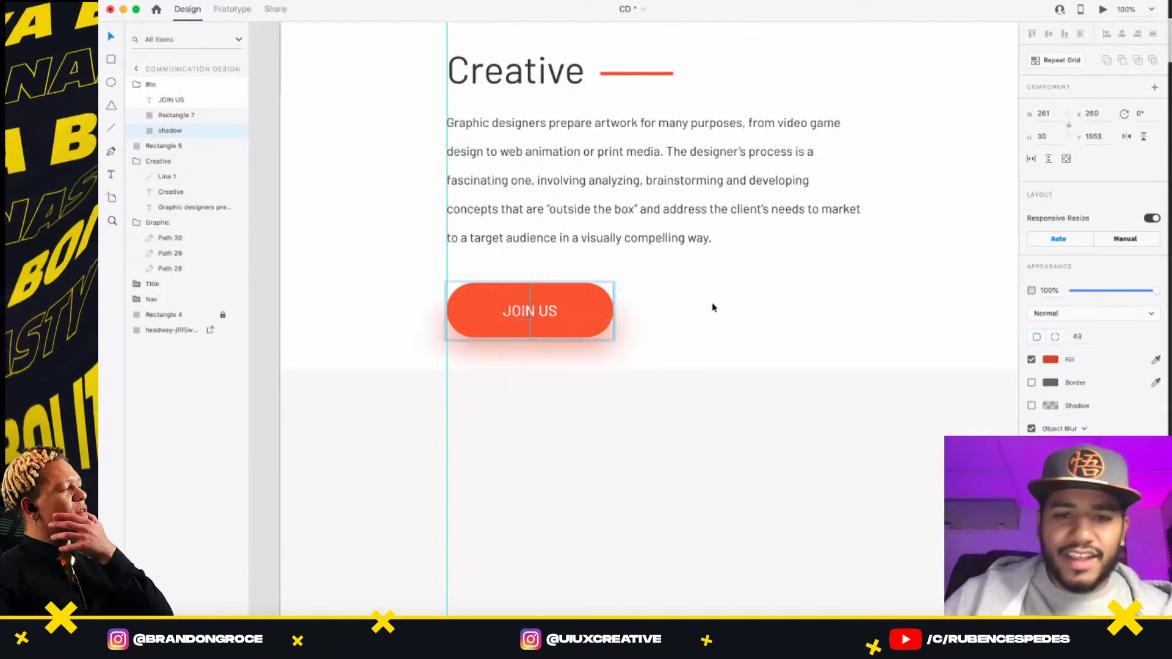
{"action": "left_click", "coordinate": [728, 303]}
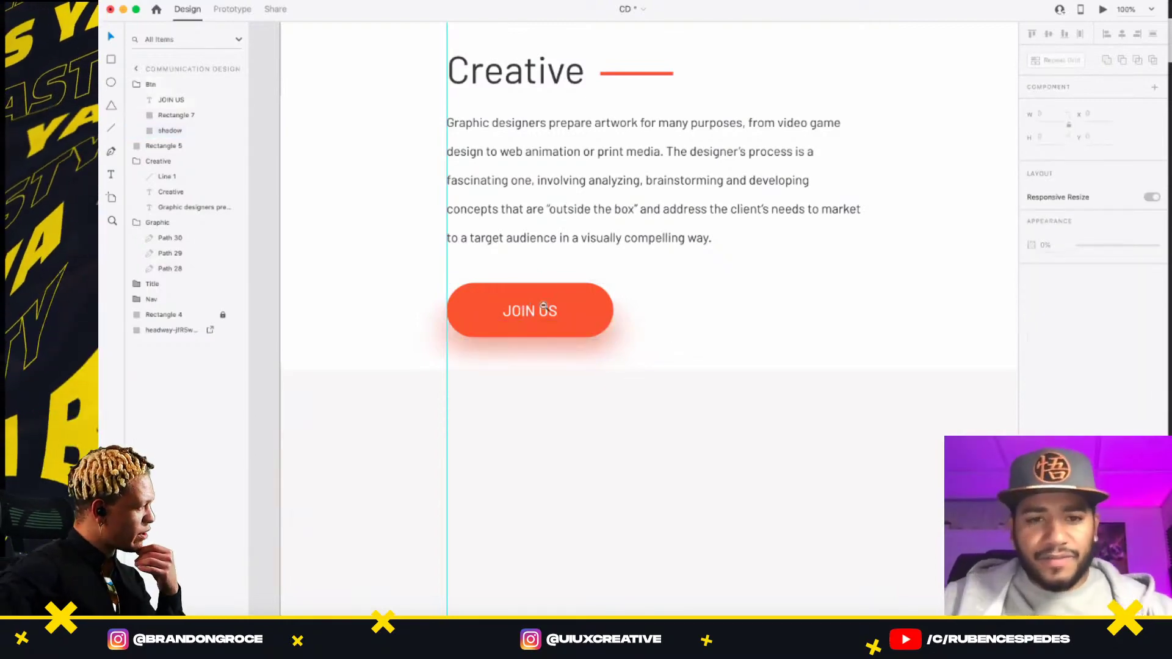
- Move the light grey section rectangle down to Y 1782 to leave more space beneath the "JOIN US" button
{"action": "scroll", "coordinate": [601, 296], "scroll_direction": "down", "scroll_amount": 3}
{"action": "scroll", "coordinate": [602, 296], "scroll_direction": "down", "scroll_amount": 2}
{"action": "scroll", "coordinate": [720, 335], "scroll_direction": "right", "scroll_amount": 3}
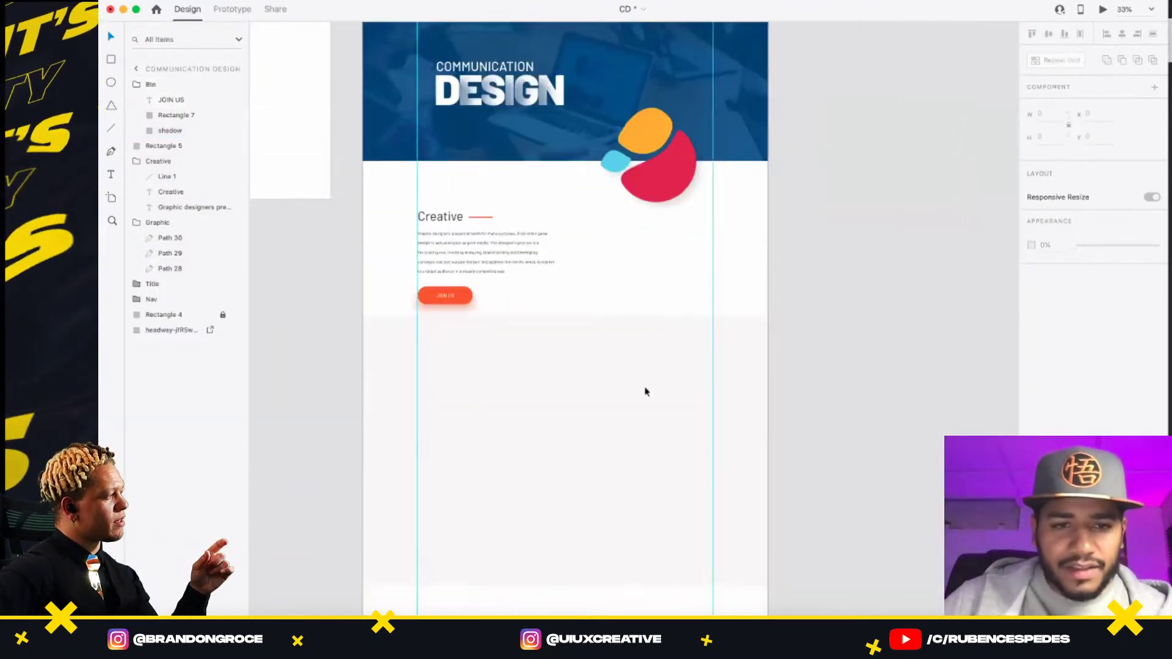
{"action": "left_click", "coordinate": [633, 358]}
{"action": "left_click_drag", "start_coordinate": [633, 377], "coordinate": [632, 388]}
- Extend the blurred "shadow" rectangle upward behind the "JOIN US" button to a height of 41 px
{"action": "left_click", "coordinate": [476, 291]}
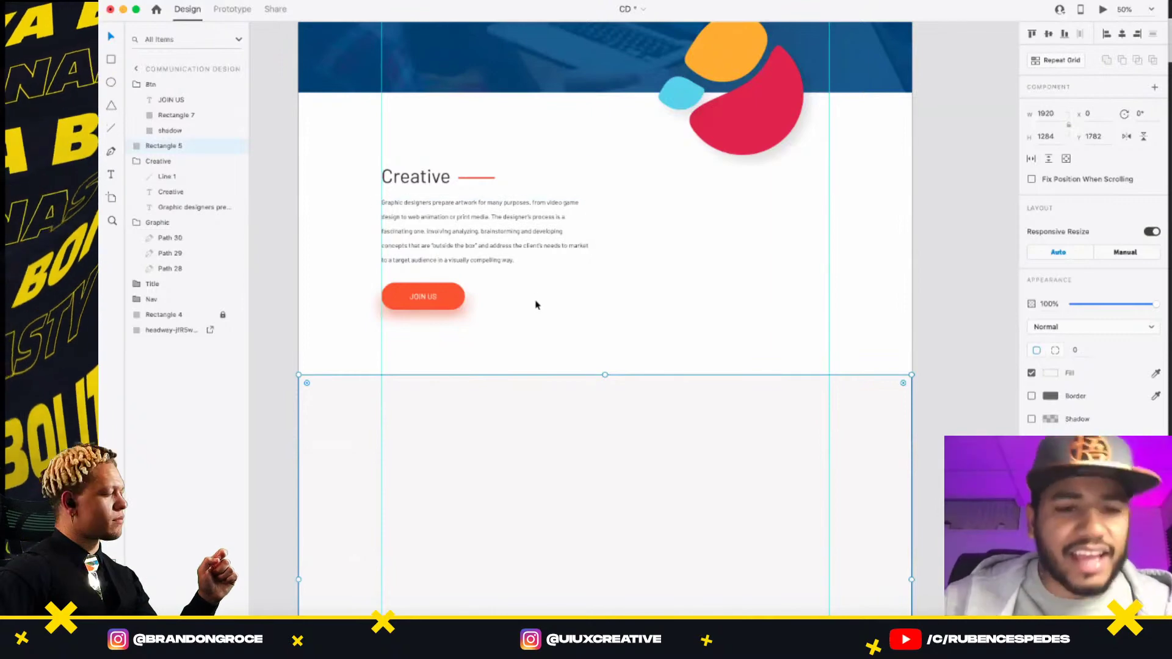
{"action": "left_click", "coordinate": [447, 271]}
{"action": "scroll", "coordinate": [446, 271], "scroll_direction": "left", "scroll_amount": 5}
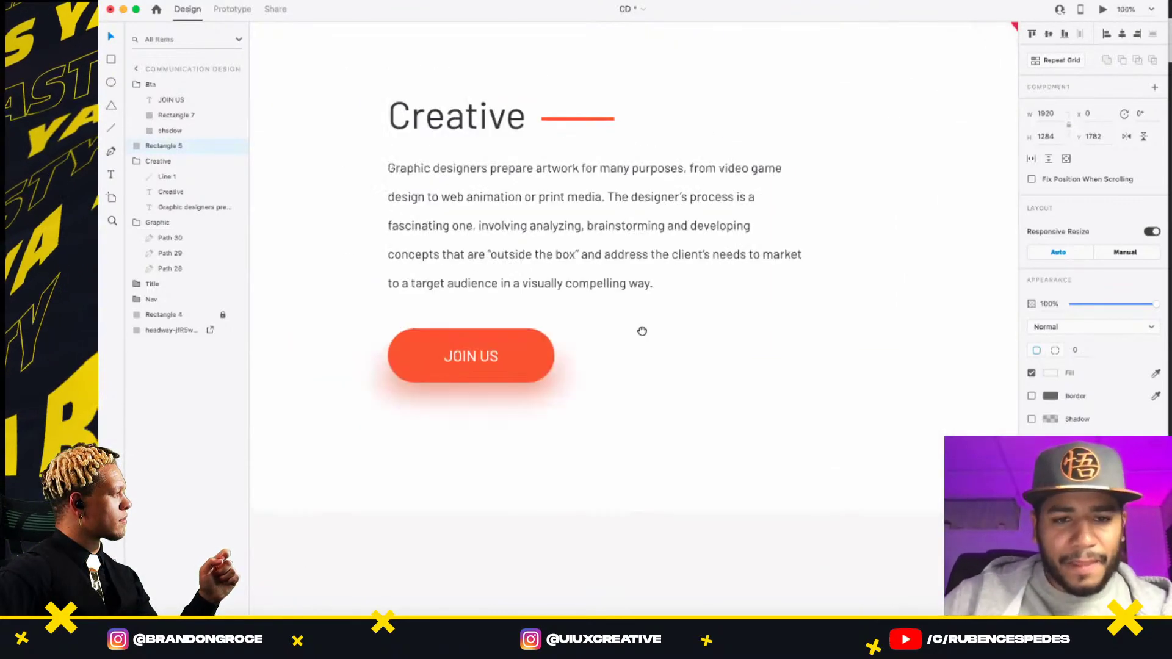
{"action": "left_click", "coordinate": [614, 349]}
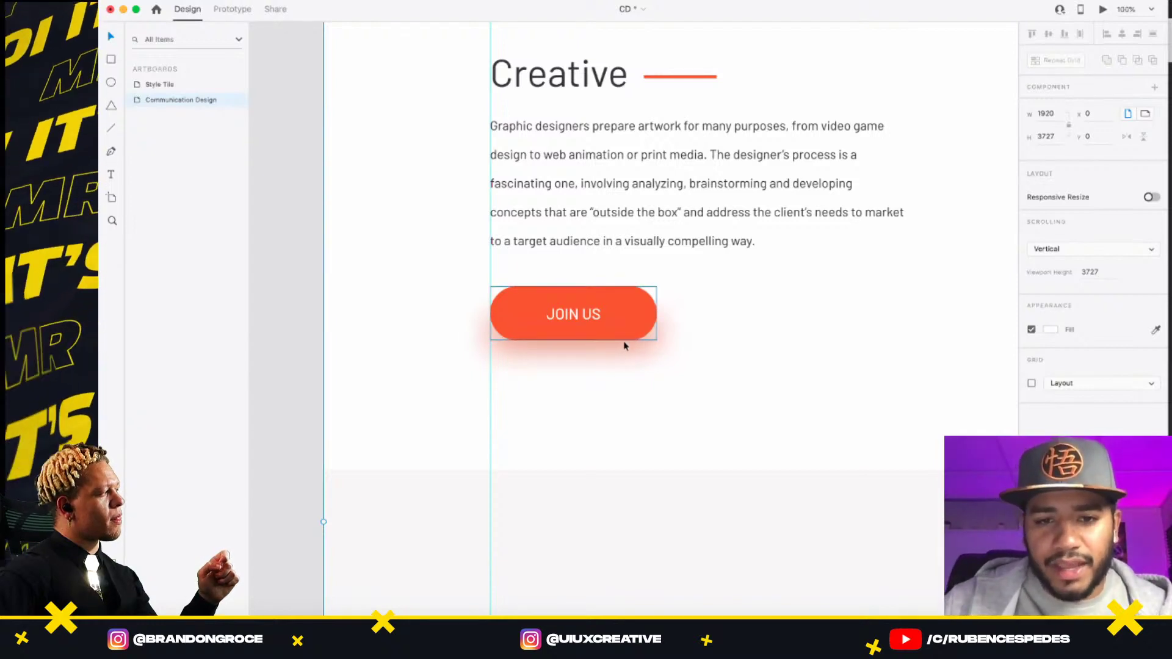
{"action": "double_click", "coordinate": [622, 346]}
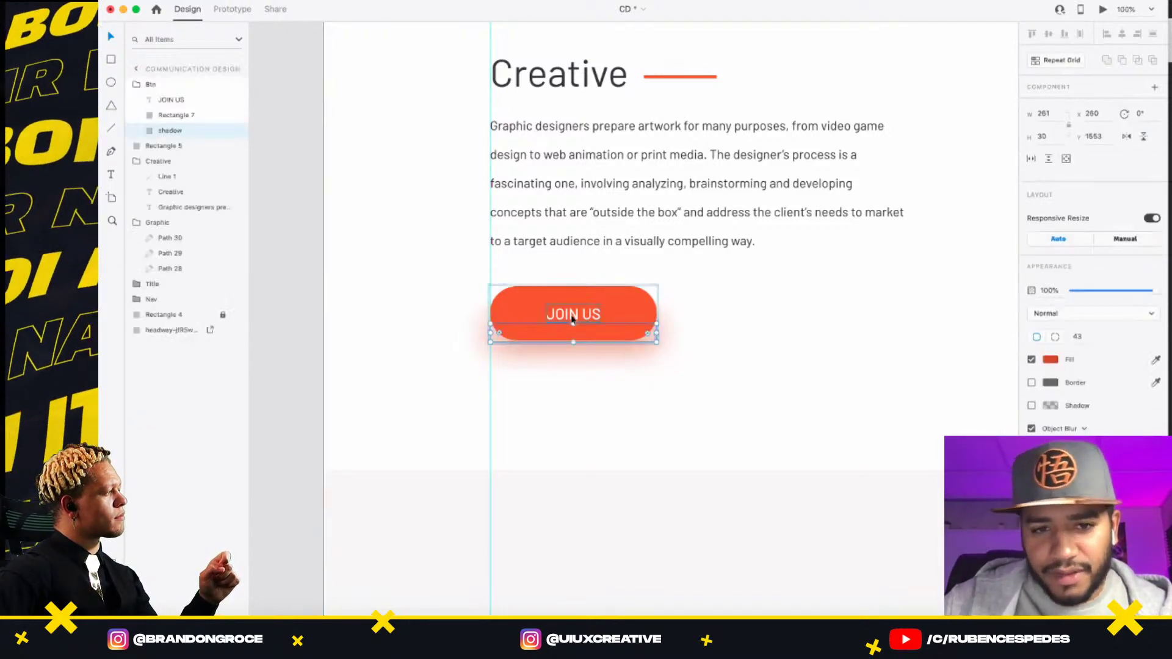
{"action": "mouse_move", "coordinate": [574, 314]}
{"action": "left_mouse_down"}
{"action": "mouse_move", "coordinate": [571, 242]}
{"action": "mouse_move", "coordinate": [570, 330]}
{"action": "mouse_move", "coordinate": [574, 317]}
{"action": "left_mouse_up"}
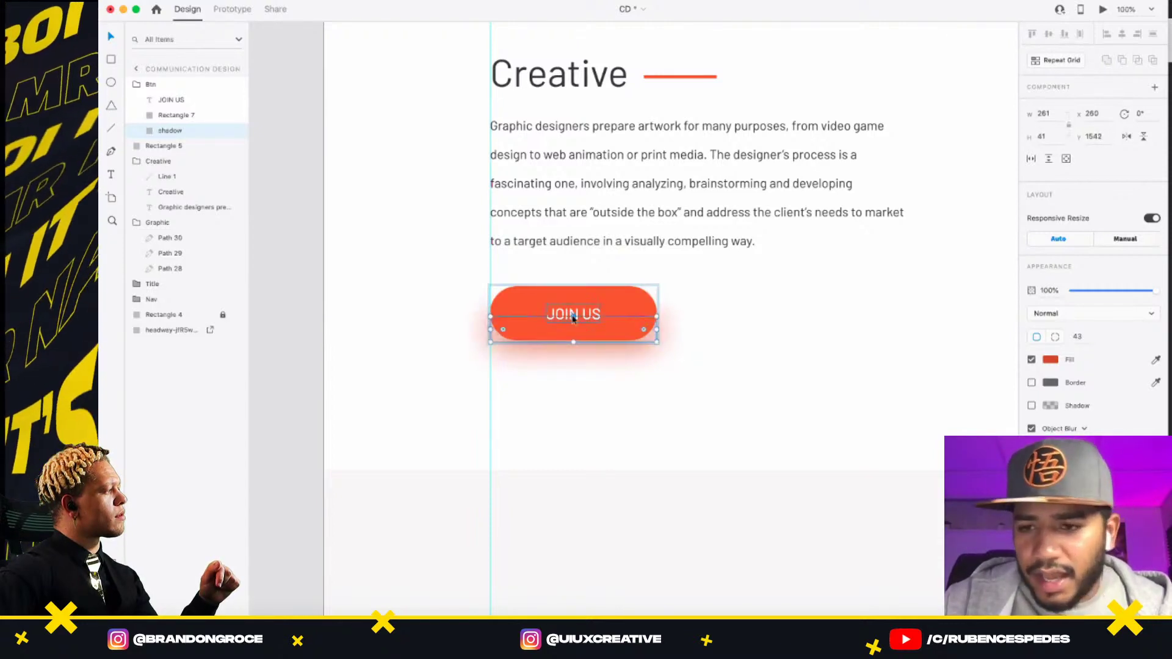
- Fine-tune the "shadow" rectangle's fill to a slightly more saturated dark orange
{"action": "left_click", "coordinate": [1051, 361]}
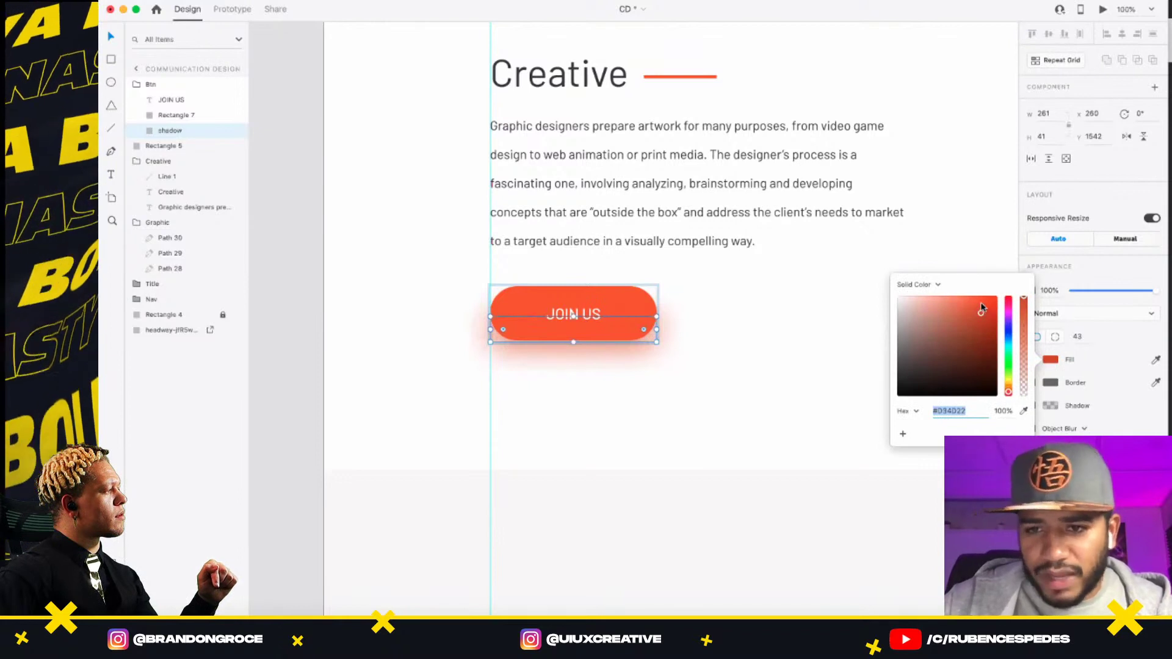
{"action": "mouse_move", "coordinate": [981, 307]}
{"action": "left_mouse_down"}
{"action": "mouse_move", "coordinate": [992, 348]}
{"action": "mouse_move", "coordinate": [986, 312]}
{"action": "left_mouse_up"}
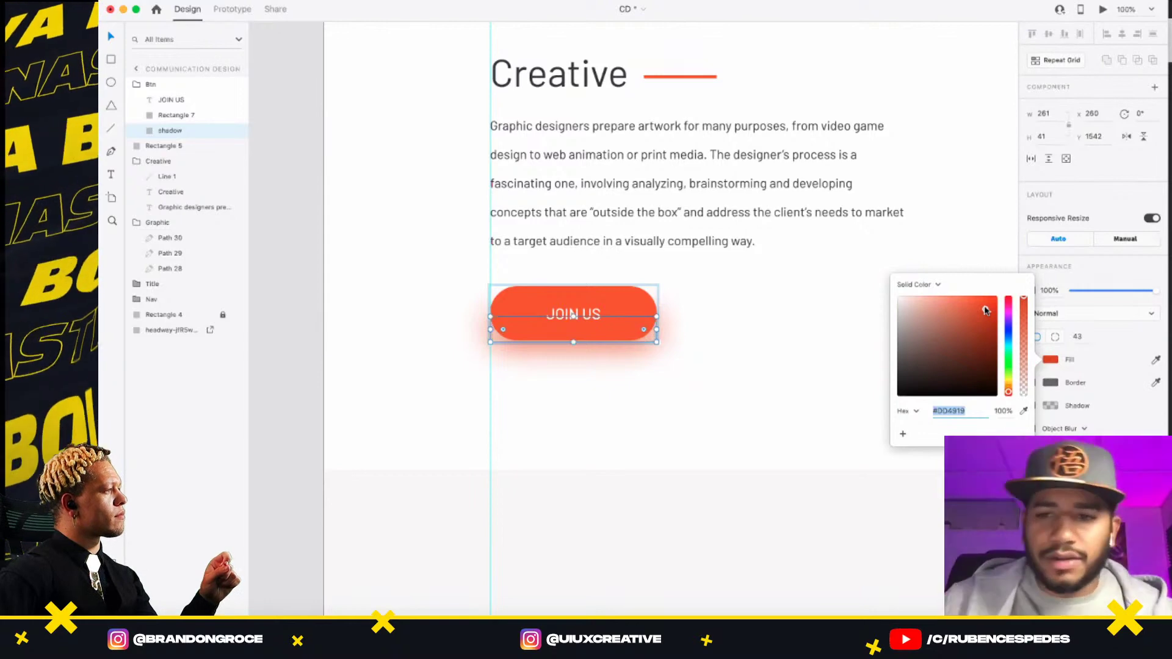
{"action": "left_click_drag", "start_coordinate": [985, 313], "coordinate": [984, 313]}
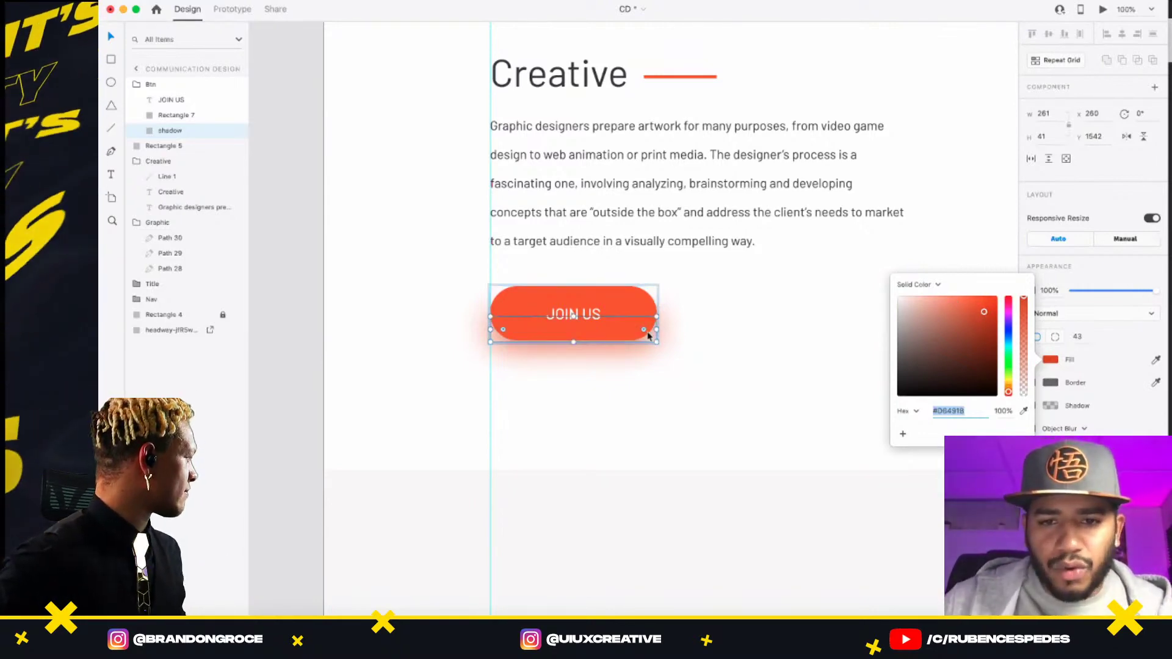
- Lower the opacity of the "shadow" rectangle to 69% and deselect it
{"action": "left_click", "coordinate": [1130, 287]}
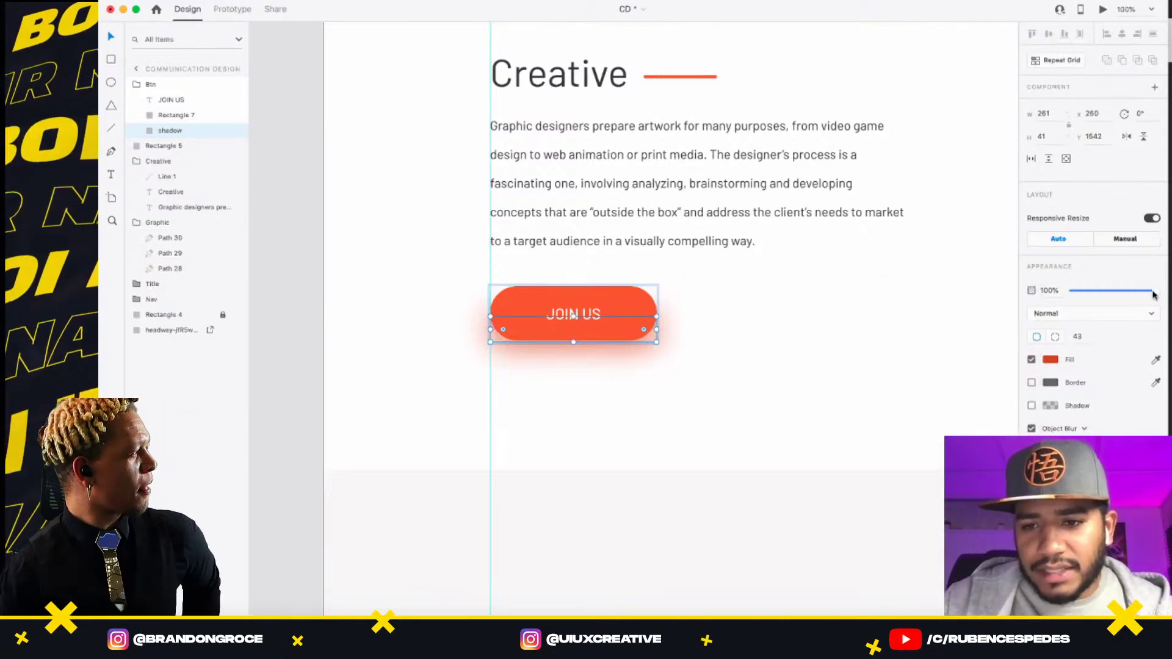
{"action": "left_click_drag", "start_coordinate": [1153, 295], "coordinate": [1136, 294]}
{"action": "left_click", "coordinate": [848, 339]}
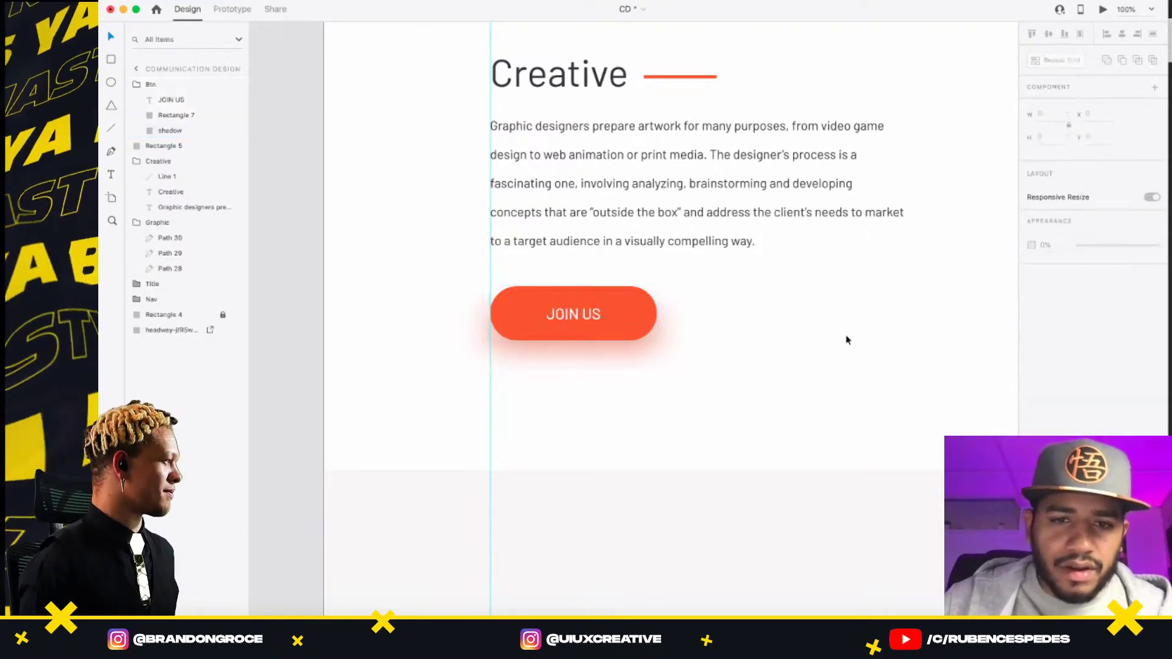
{"action": "left_click", "coordinate": [647, 347]}
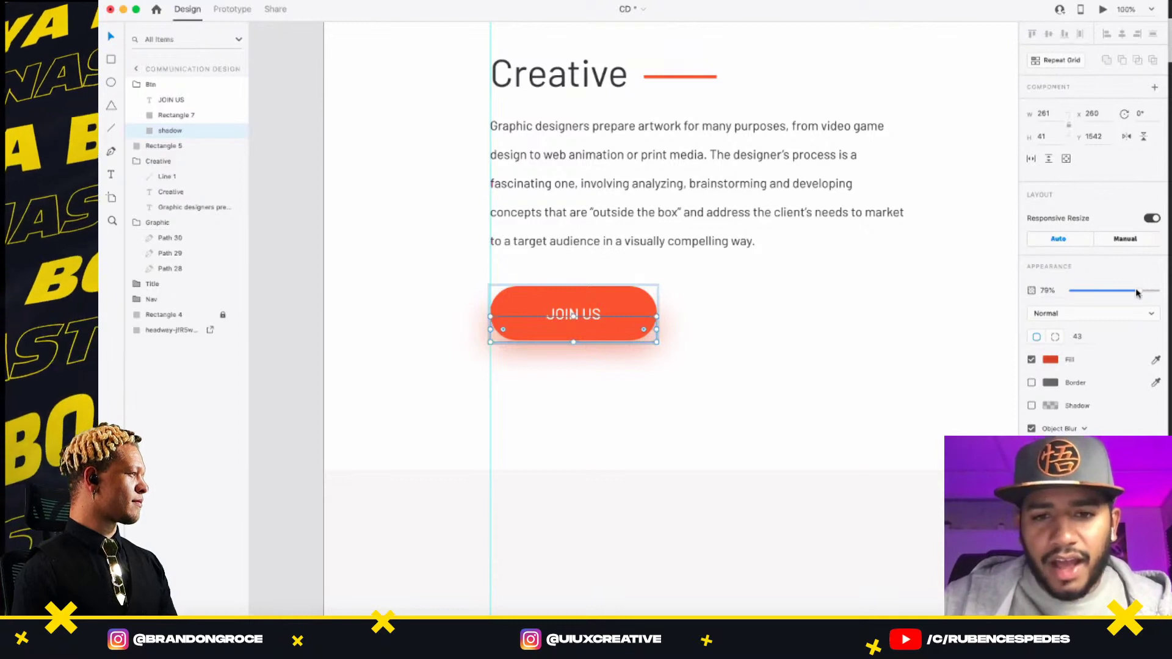
{"action": "mouse_move", "coordinate": [1137, 293]}
{"action": "left_mouse_down"}
{"action": "mouse_move", "coordinate": [1102, 292]}
{"action": "mouse_move", "coordinate": [1116, 292]}
{"action": "left_mouse_up"}
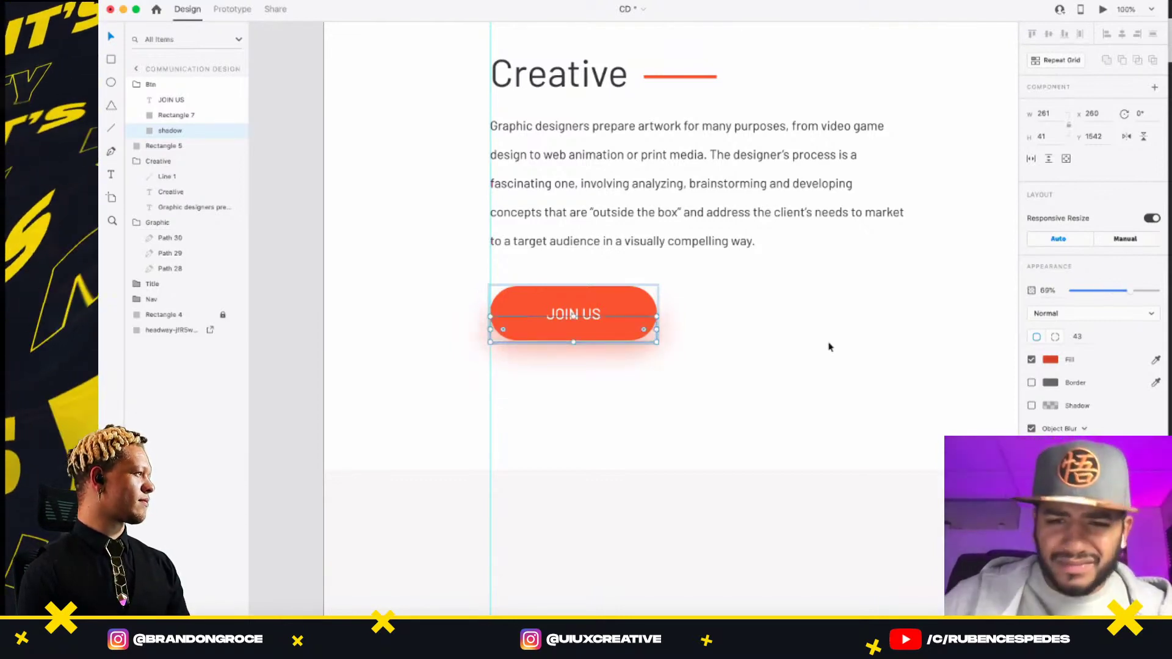
{"action": "left_click", "coordinate": [764, 302]}
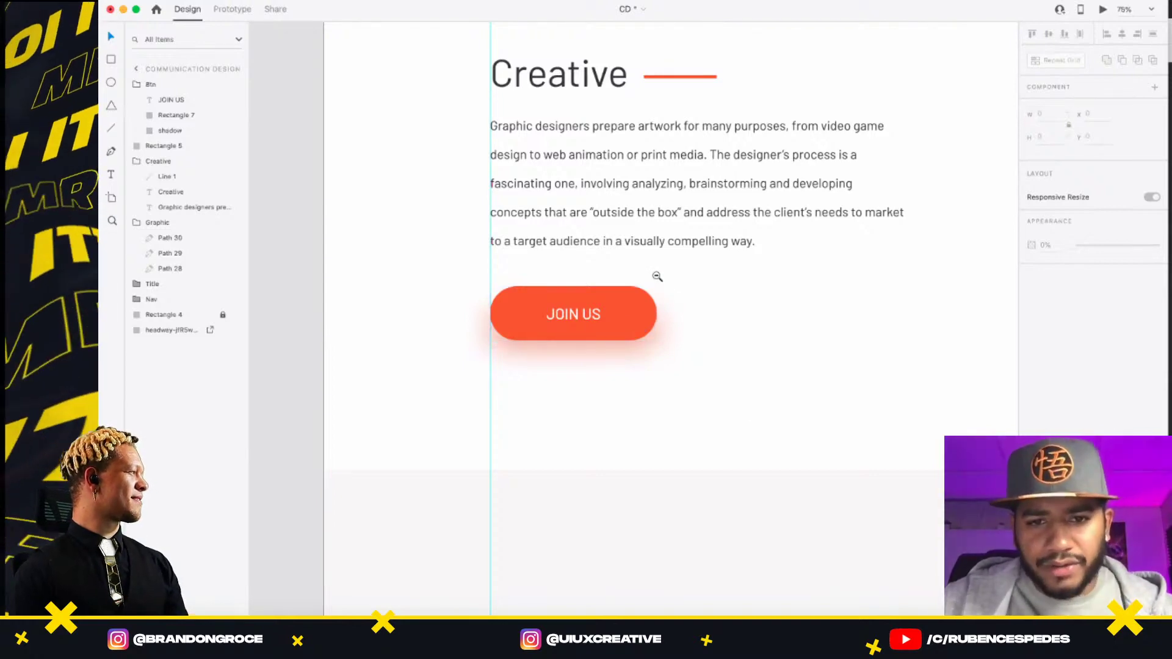
- Review the page layout from the hero and "Creative" intro down through the light grey section
{"action": "key", "text": "ctrl+minus"}
{"action": "scroll", "coordinate": [621, 305], "scroll_direction": "up", "scroll_amount": 3}
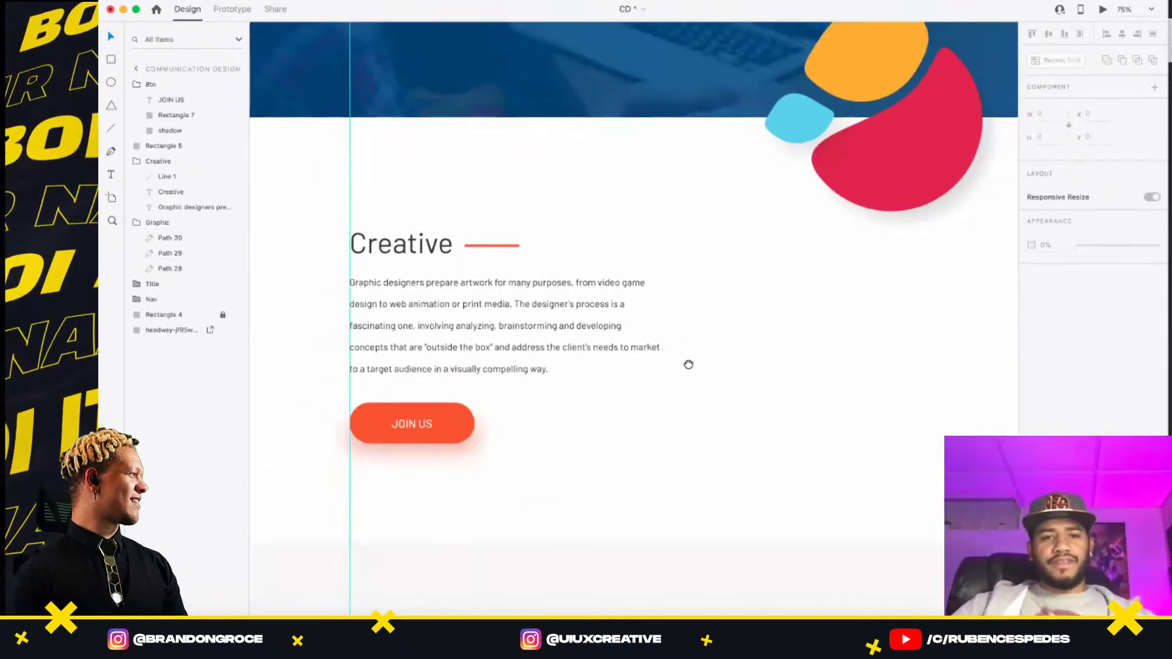
{"action": "scroll", "coordinate": [748, 312], "scroll_direction": "right", "scroll_amount": 3}
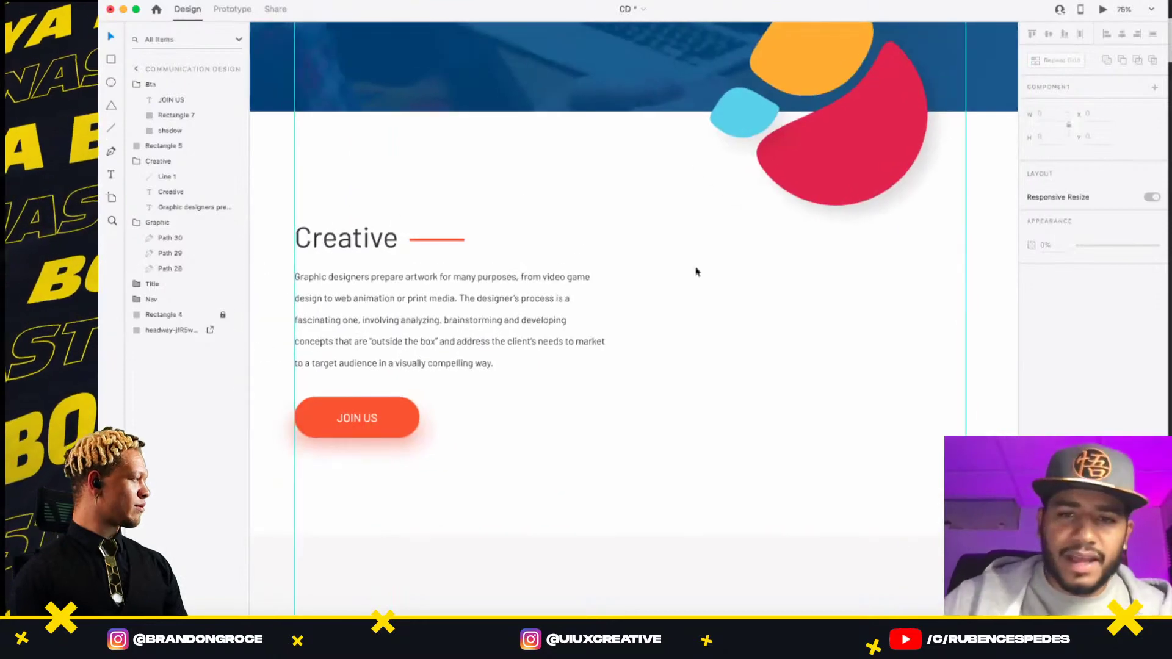
{"action": "scroll", "coordinate": [734, 294], "scroll_direction": "down", "scroll_amount": 3}
{"action": "scroll", "coordinate": [697, 366], "scroll_direction": "left", "scroll_amount": 2}
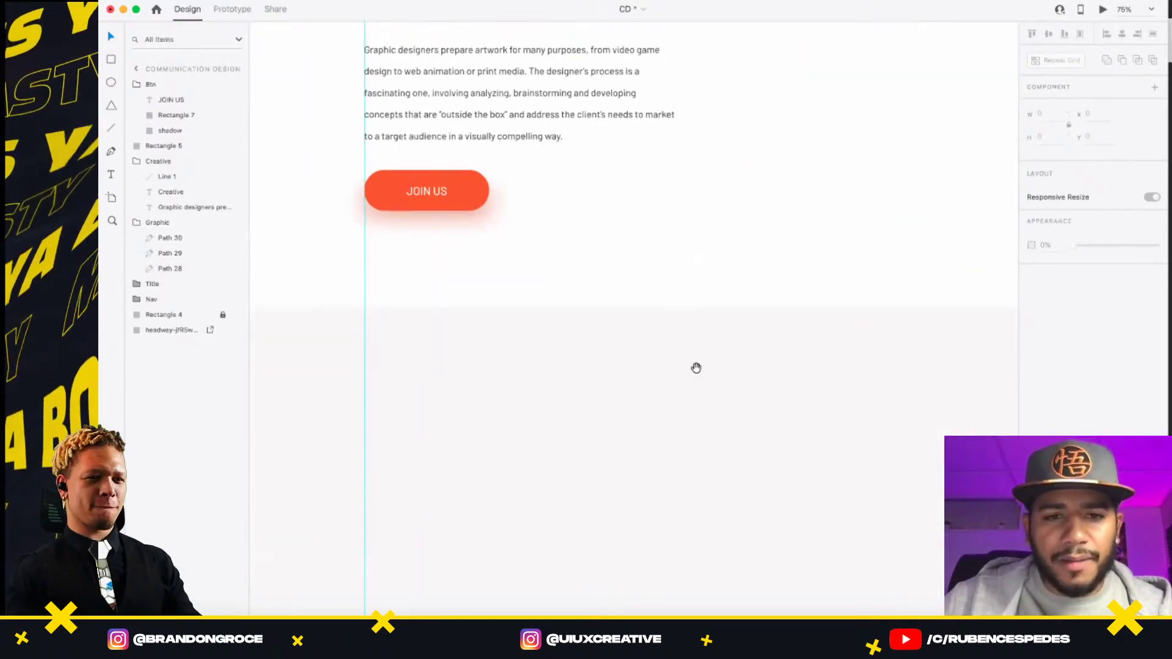
{"action": "scroll", "coordinate": [661, 431], "scroll_direction": "up", "scroll_amount": 3}
{"action": "scroll", "coordinate": [731, 364], "scroll_direction": "down", "scroll_amount": 5}
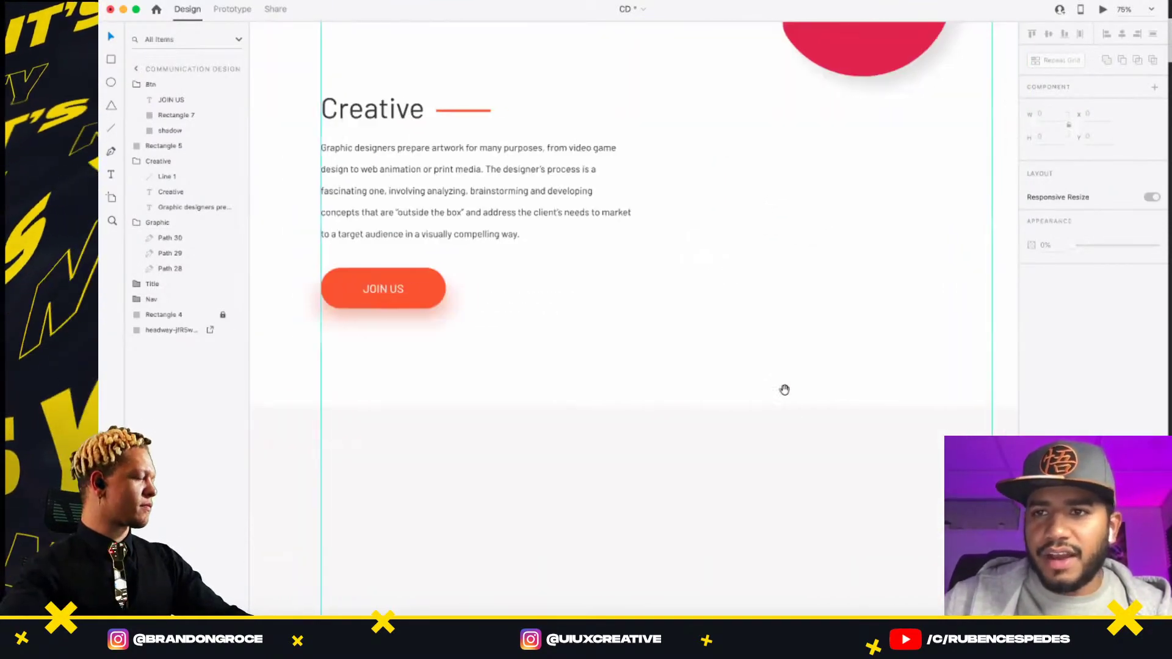
{"action": "scroll", "coordinate": [825, 368], "scroll_direction": "up", "scroll_amount": 1}
{"action": "scroll", "coordinate": [798, 419], "scroll_direction": "down", "scroll_amount": 5}
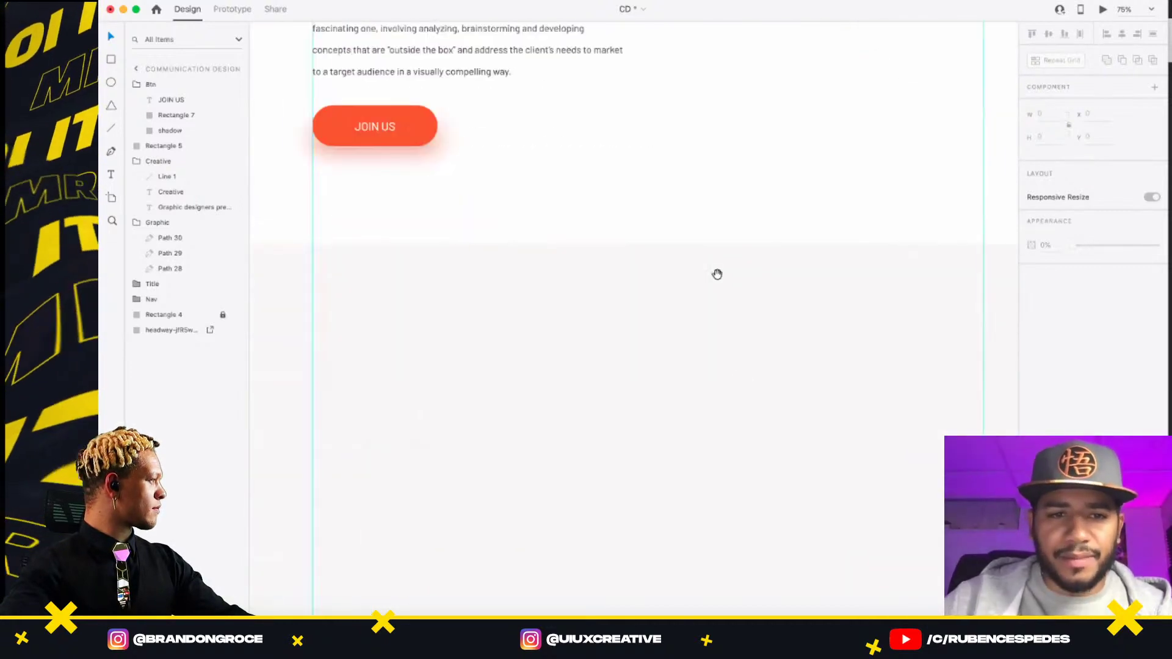
{"action": "scroll", "coordinate": [649, 267], "scroll_direction": "down", "scroll_amount": 6}
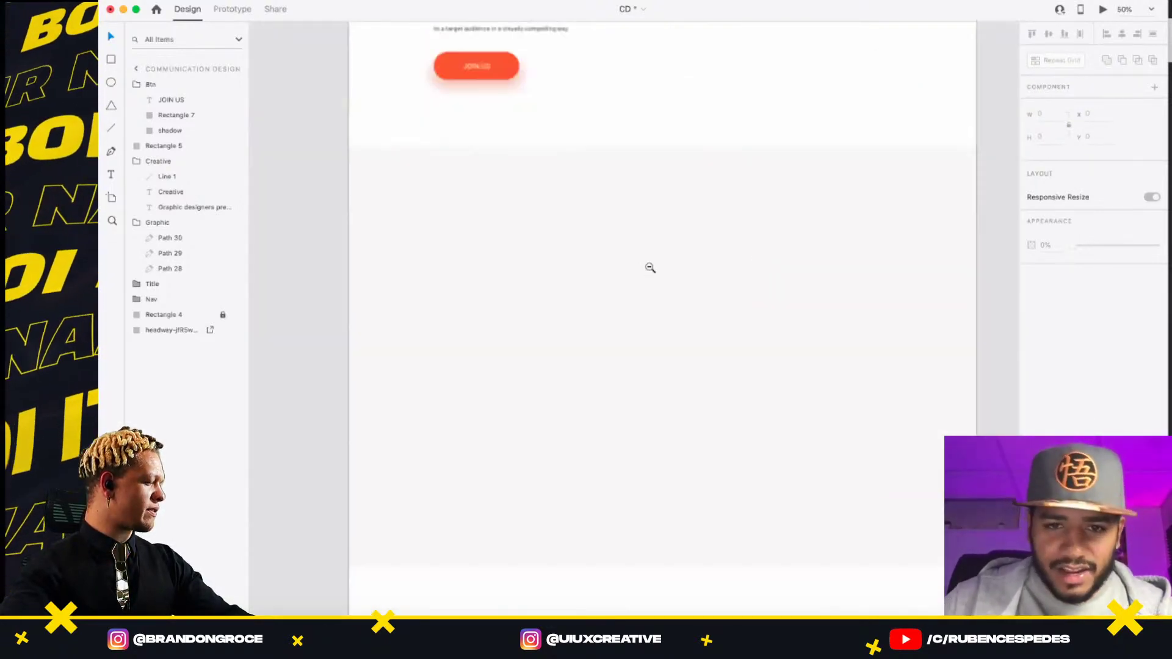
{"action": "scroll", "coordinate": [756, 358], "scroll_direction": "up", "scroll_amount": 2}
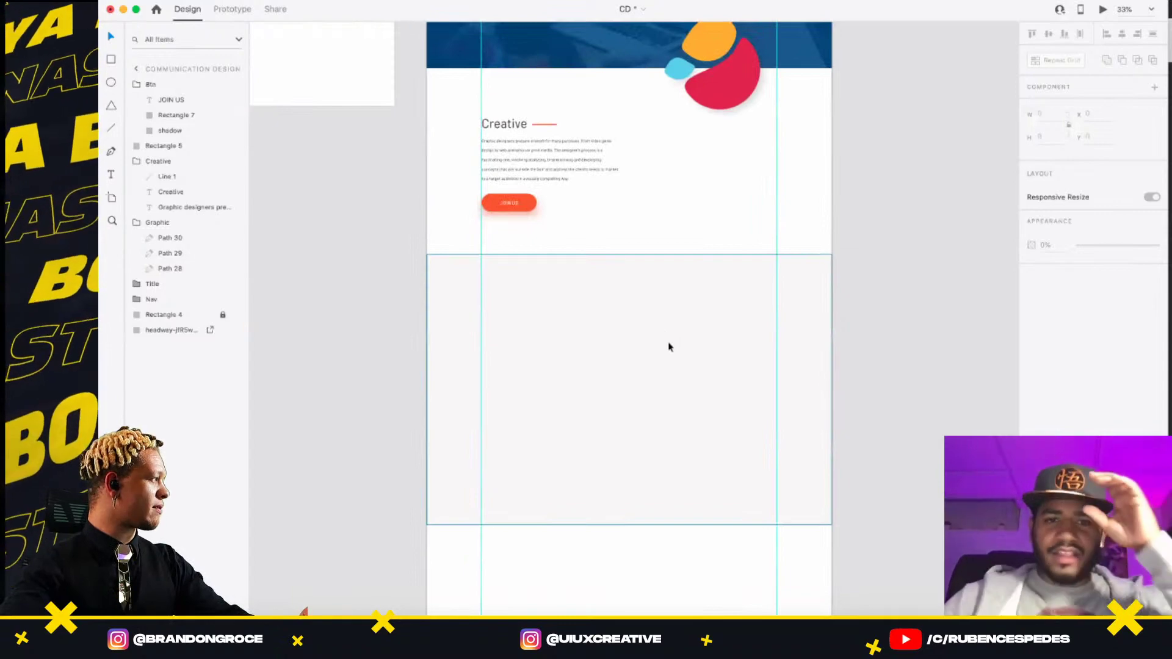
{"action": "scroll", "coordinate": [592, 236], "scroll_direction": "up", "scroll_amount": 1}
{"action": "scroll", "coordinate": [591, 235], "scroll_direction": "right", "scroll_amount": 2}
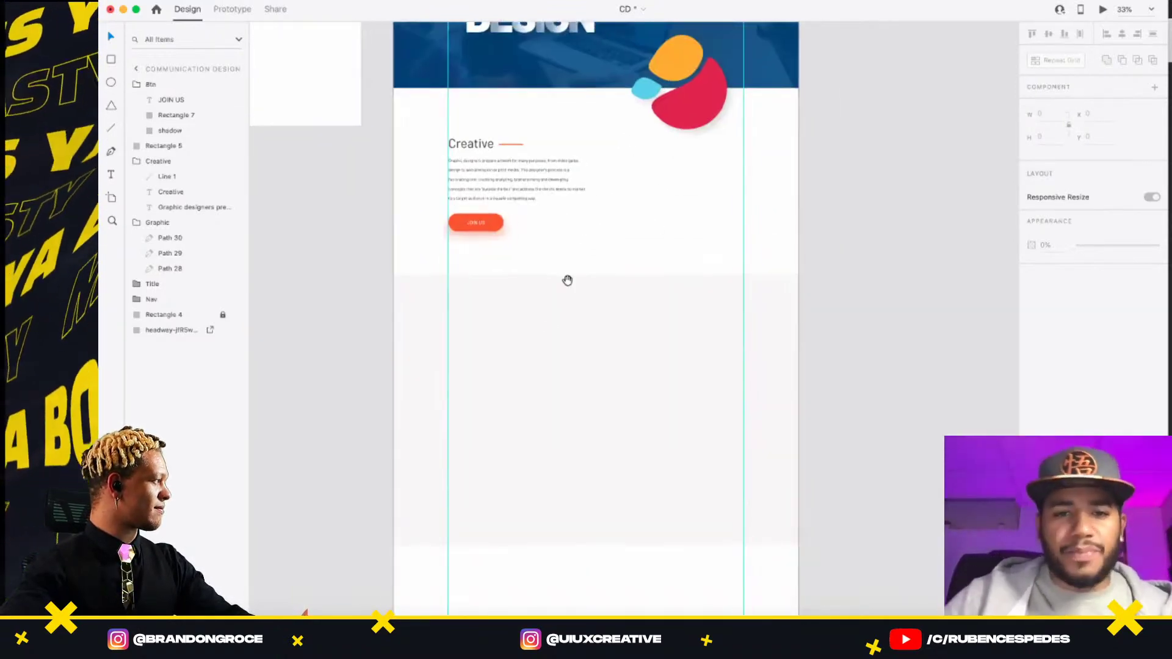
{"action": "left_click_drag", "start_coordinate": [557, 328], "coordinate": [542, 264]}
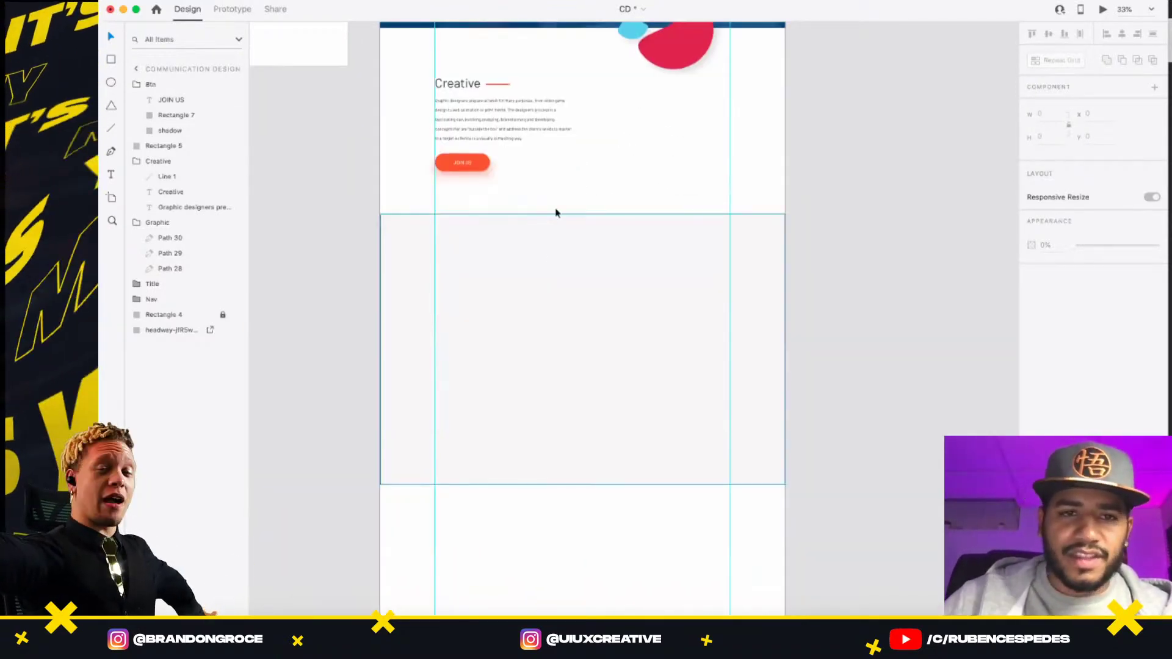
- Select the light grey section rectangle and collapse the "Btn" group in the layer list
{"action": "left_click", "coordinate": [553, 309]}
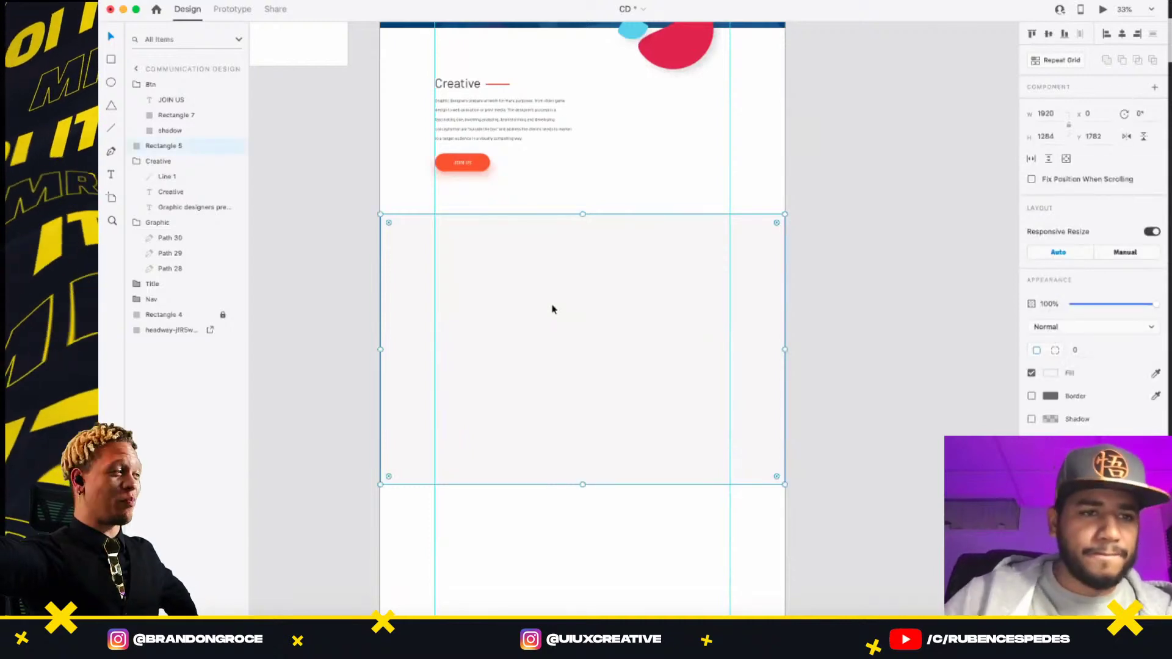
{"action": "left_click", "coordinate": [137, 85]}
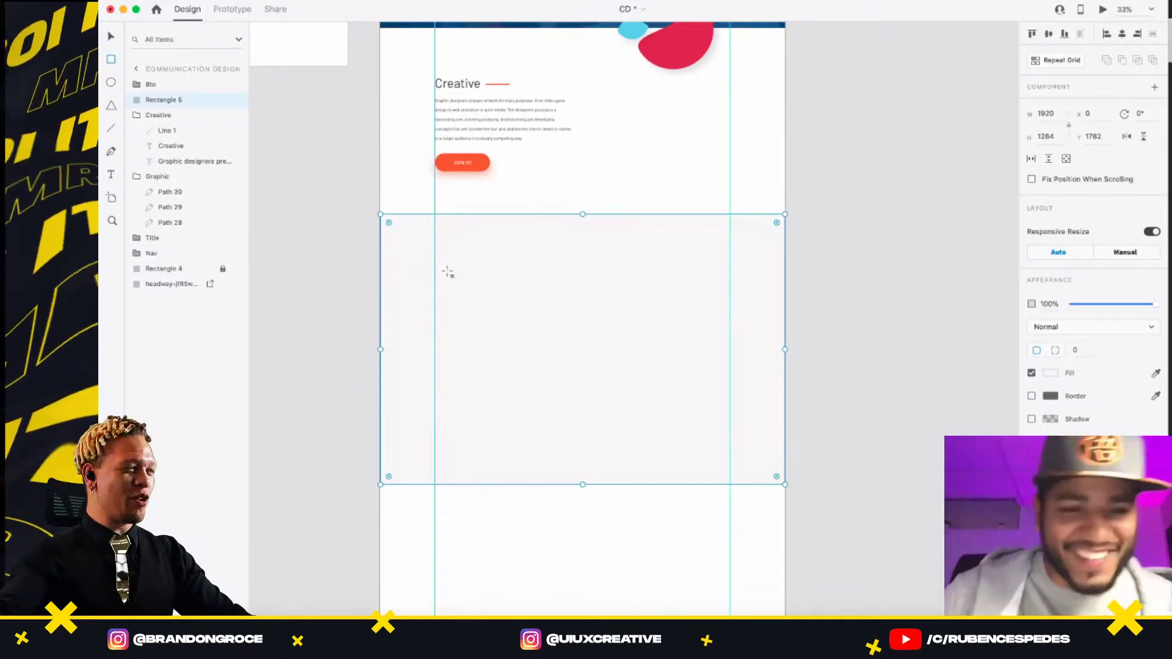
- Draw a white card rectangle about 456 wide and 672 high on the light grey section, starting at the inner margin guide
{"action": "mouse_move", "coordinate": [433, 259]}
{"action": "left_mouse_down"}
{"action": "mouse_move", "coordinate": [568, 342]}
{"action": "mouse_move", "coordinate": [531, 312]}
{"action": "left_mouse_up"}
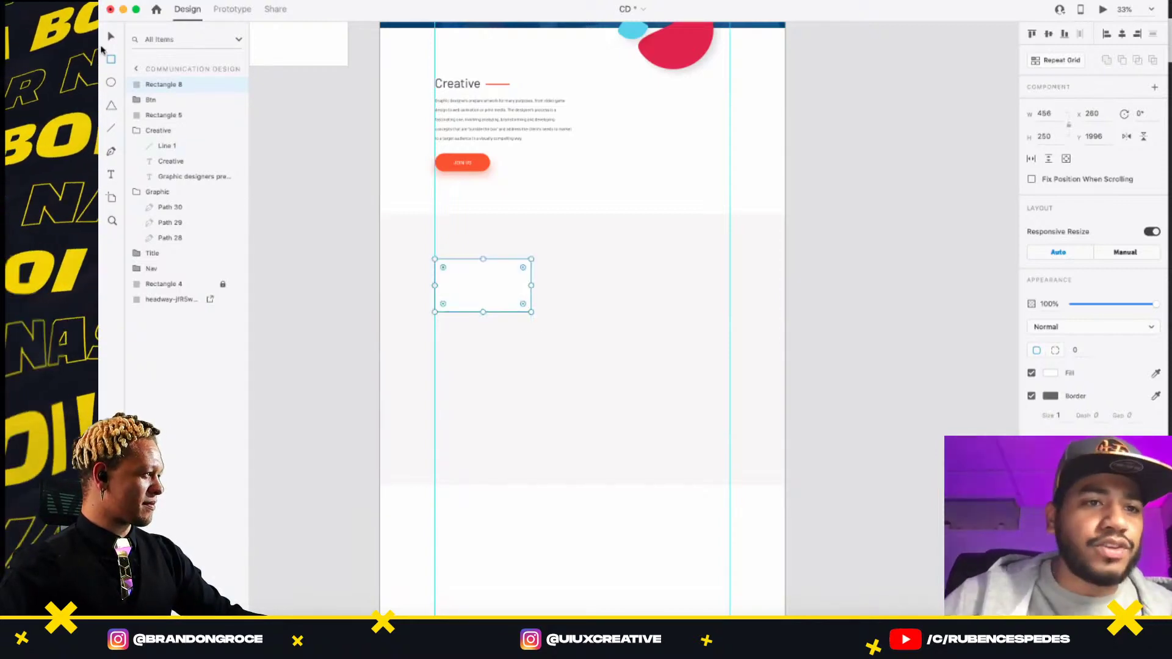
{"action": "left_click", "coordinate": [111, 38]}
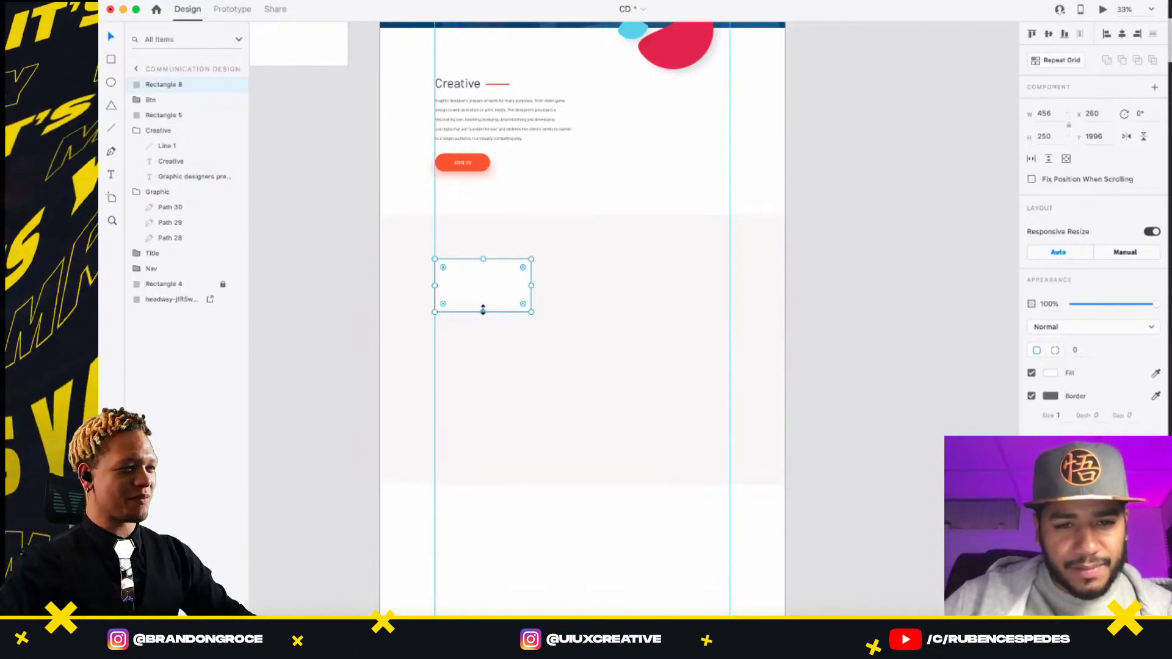
{"action": "left_click_drag", "start_coordinate": [483, 311], "coordinate": [479, 399]}
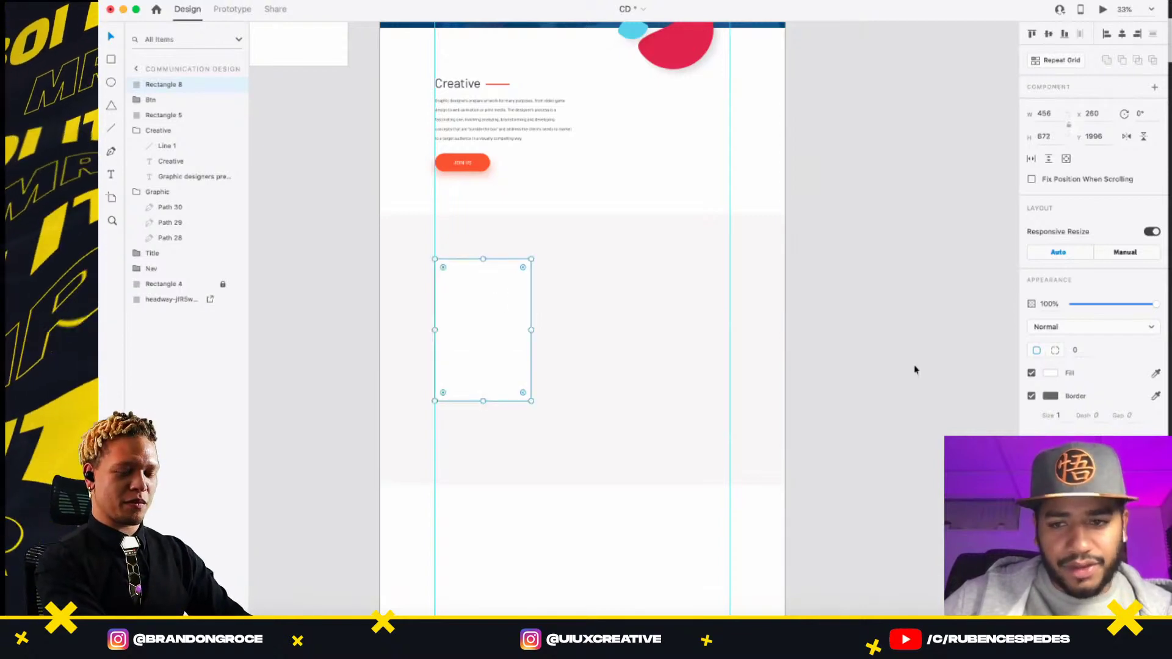
- Try out two copies of the card rectangle spaced evenly between the margin guides, and delete both copies
{"action": "key", "text": "alt"}
{"action": "left_click_drag", "start_coordinate": [486, 307], "coordinate": [684, 300]}
{"action": "left_click", "coordinate": [625, 303], "text": "shift"}
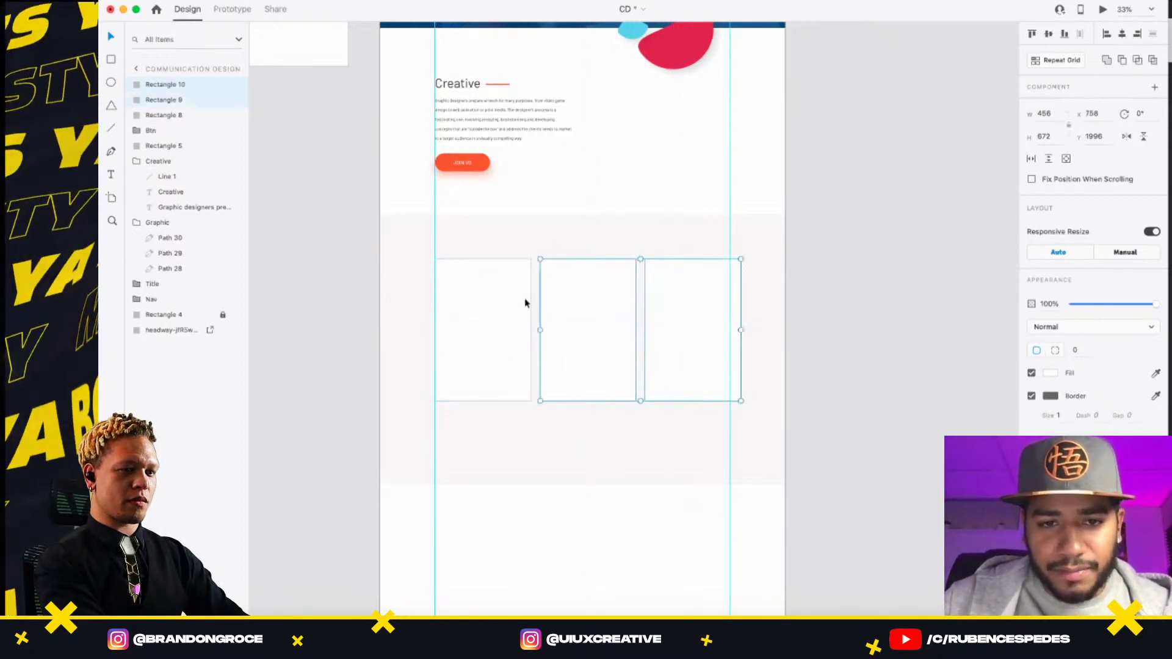
{"action": "left_click", "coordinate": [525, 303], "text": "shift"}
{"action": "left_click_drag", "start_coordinate": [741, 330], "coordinate": [684, 311]}
{"action": "left_click", "coordinate": [831, 322]}
{"action": "left_click", "coordinate": [660, 309]}
{"action": "left_click_drag", "start_coordinate": [581, 315], "coordinate": [592, 314]}
{"action": "left_click", "coordinate": [664, 314]}
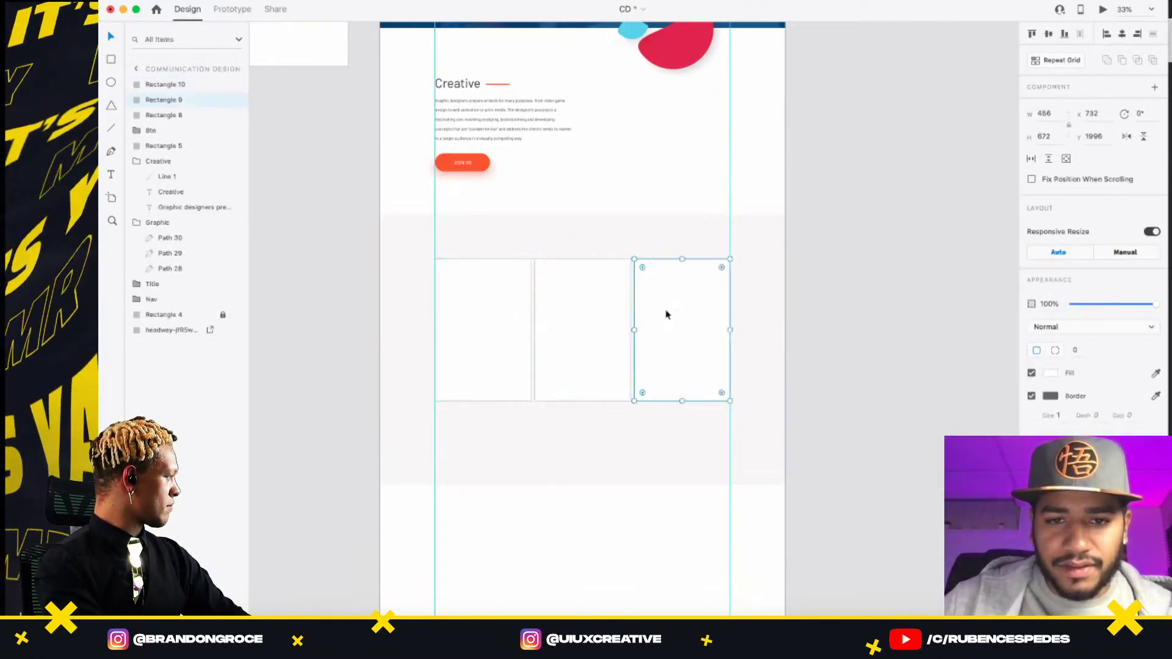
{"action": "left_click", "coordinate": [607, 314], "text": "shift"}
{"action": "key", "text": "Delete"}
- Set the card rectangle's width to 420 and remove its border
{"action": "left_click", "coordinate": [485, 307]}
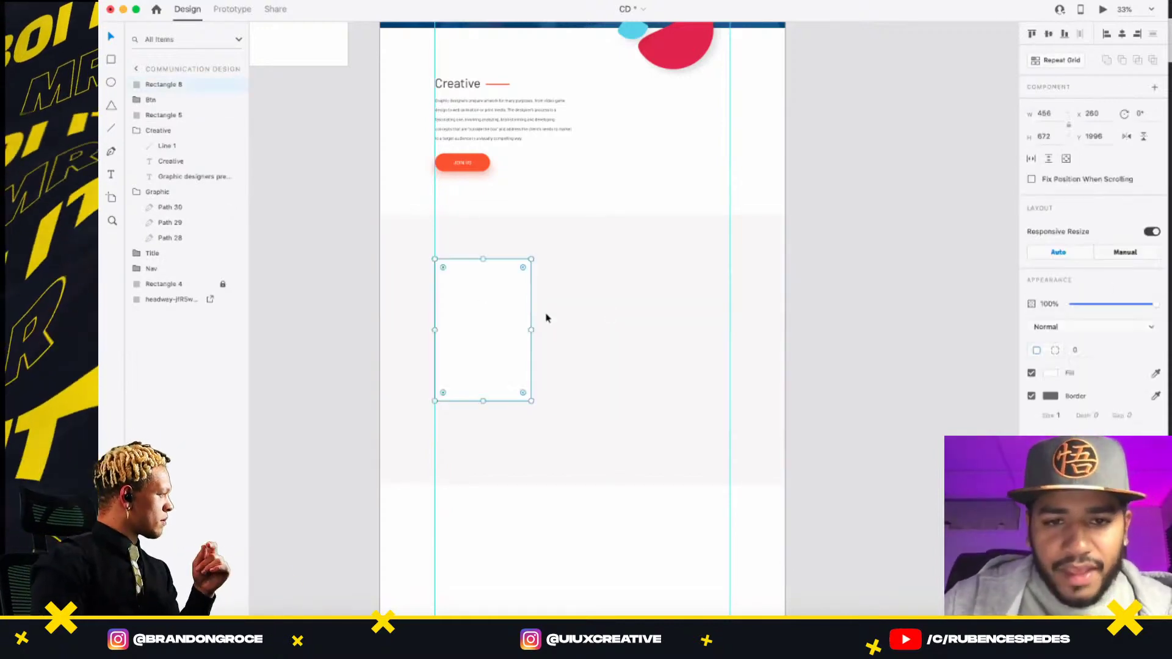
{"action": "left_click", "coordinate": [1046, 113]}
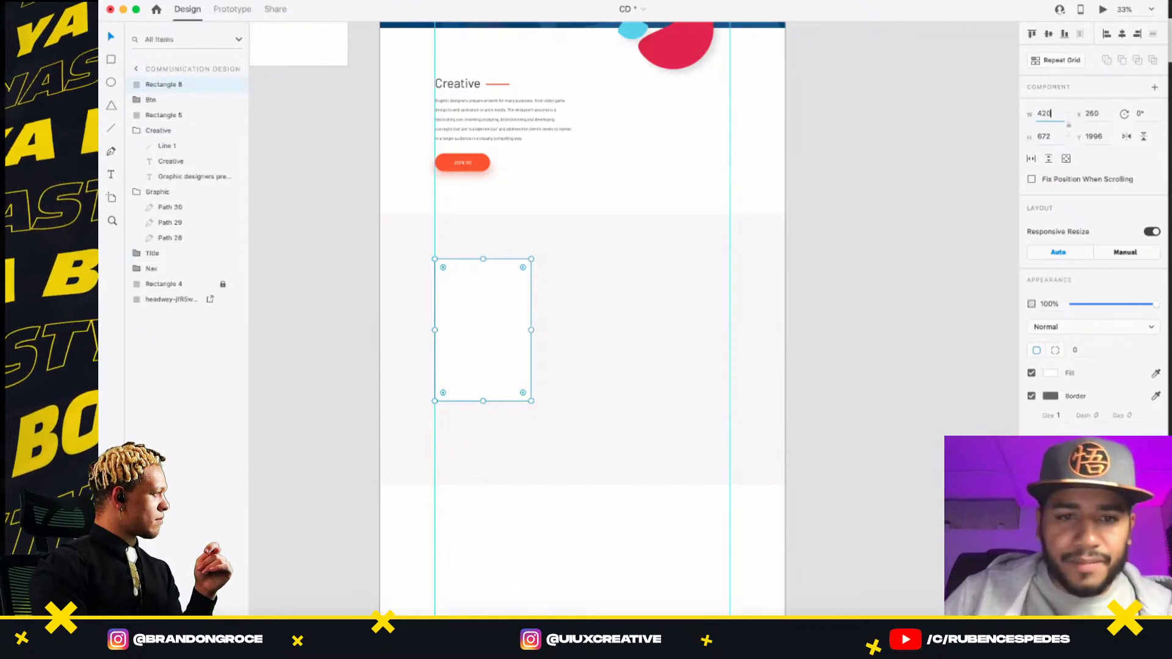
{"action": "key", "text": "z"}
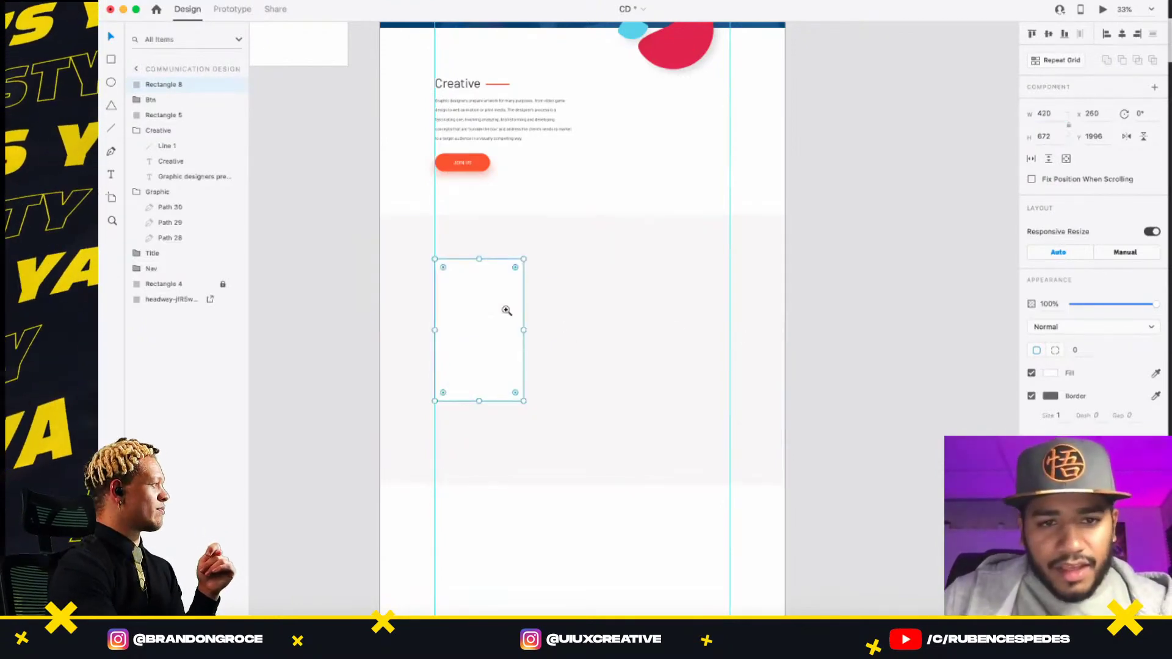
{"action": "left_click", "coordinate": [508, 309]}
{"action": "left_click", "coordinate": [543, 302]}
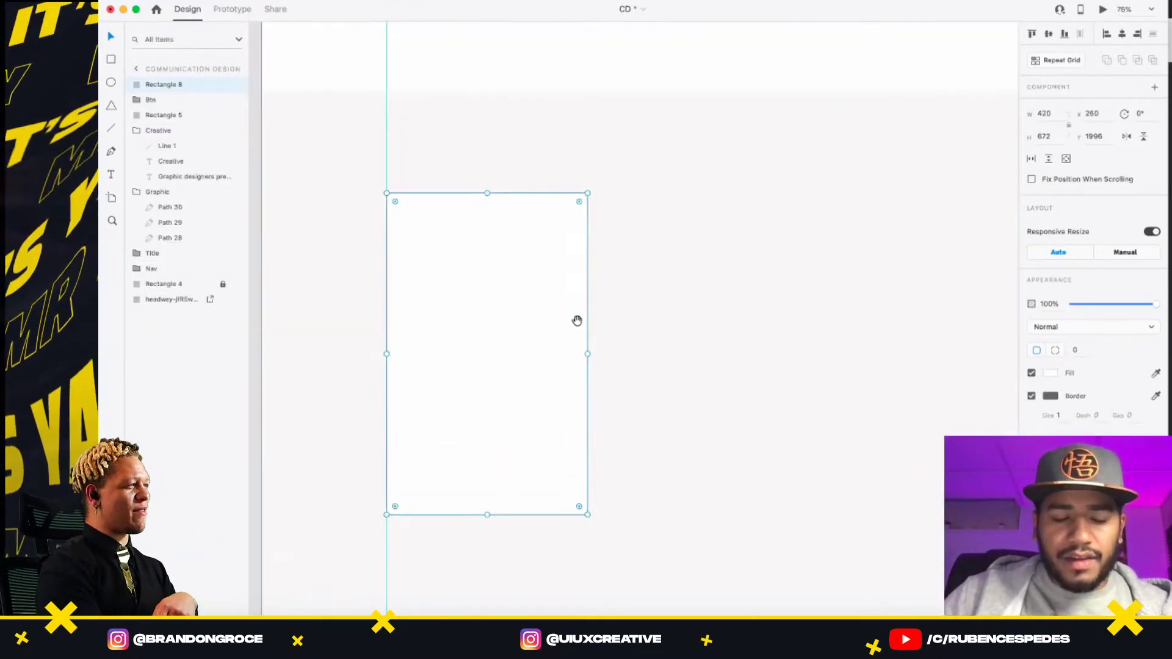
{"action": "left_click", "coordinate": [1031, 397]}
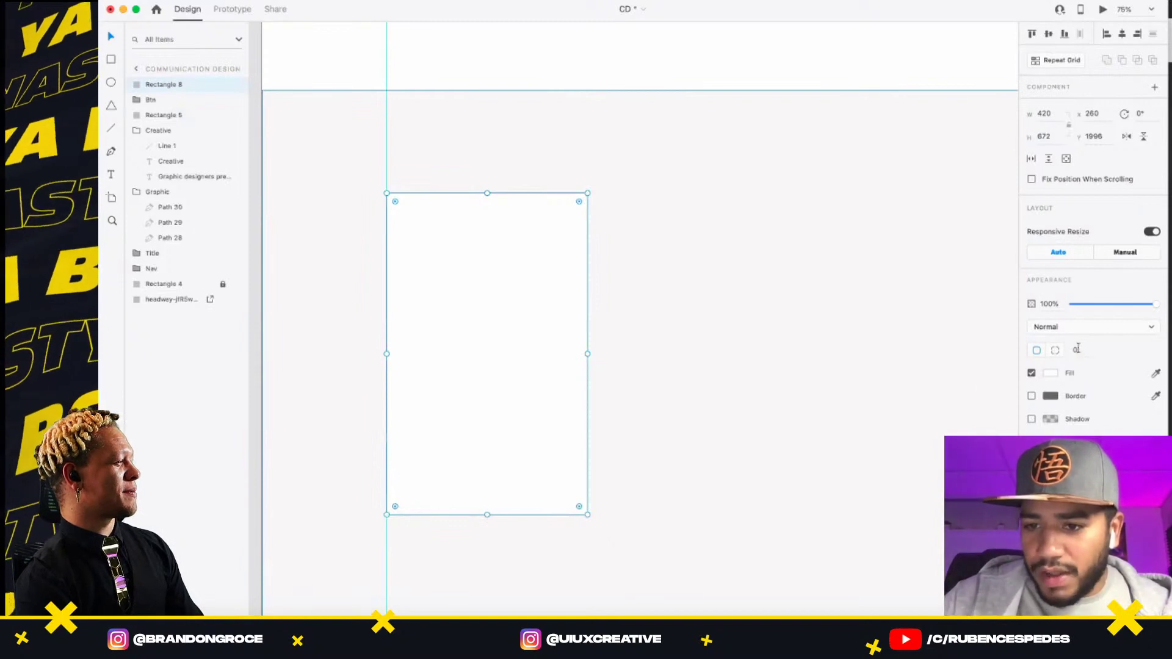
- Round all corners of the card rectangle to a radius of about 29
{"action": "left_click", "coordinate": [1076, 351]}
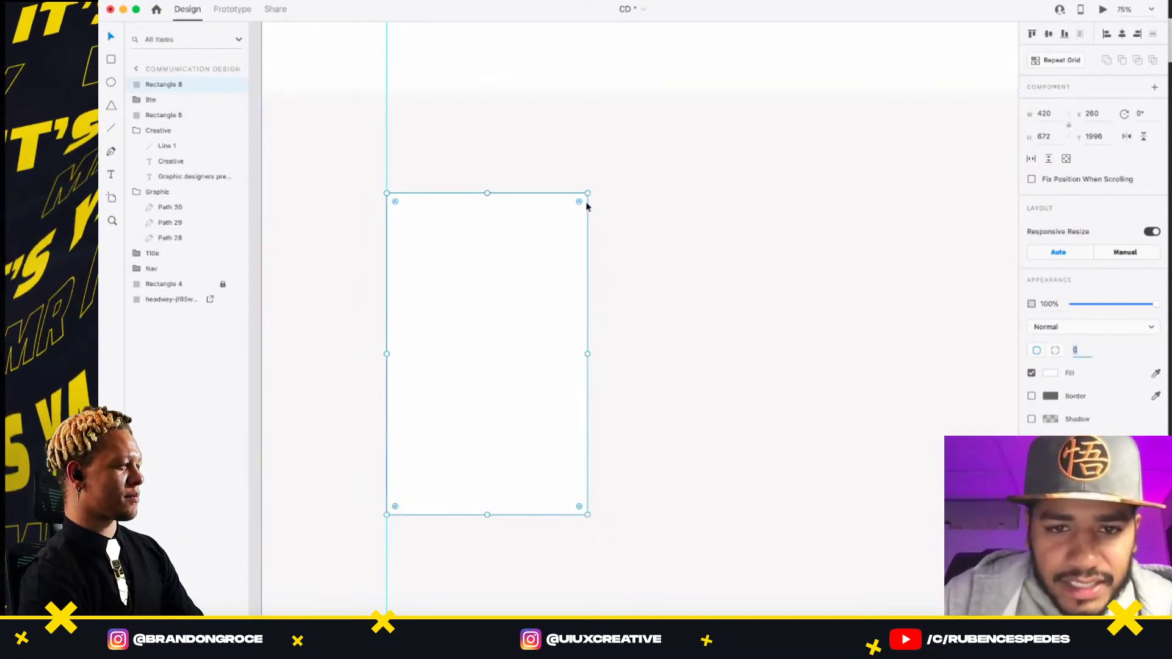
{"action": "left_click_drag", "start_coordinate": [579, 202], "coordinate": [574, 210]}
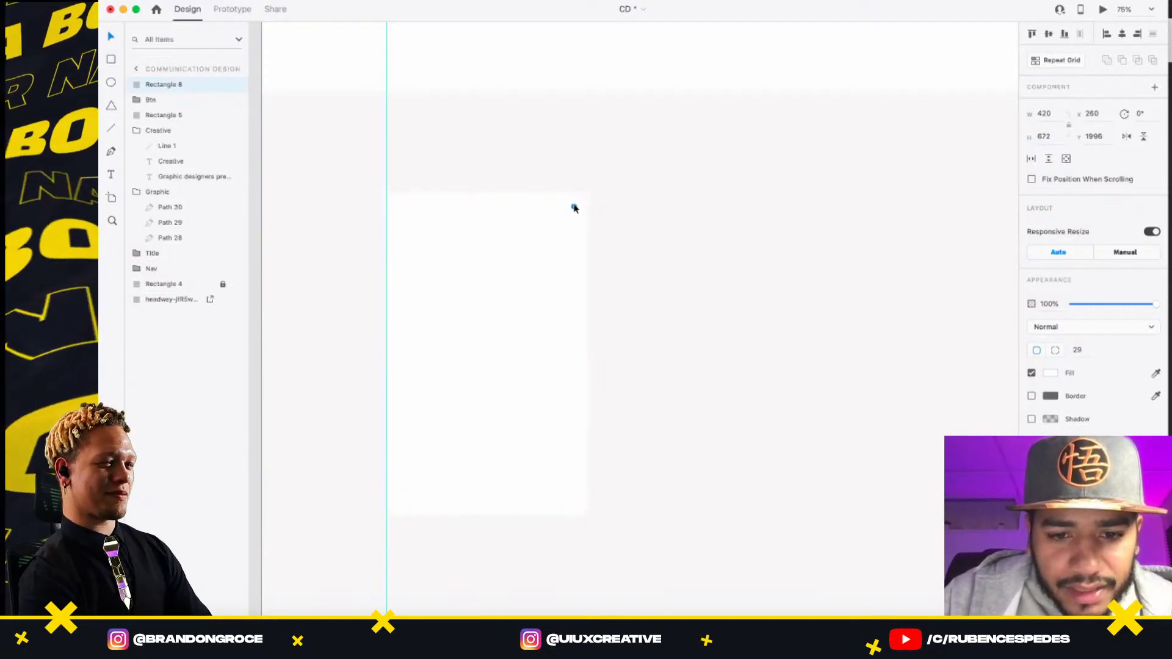
{"action": "left_click_drag", "start_coordinate": [573, 208], "coordinate": [573, 208]}
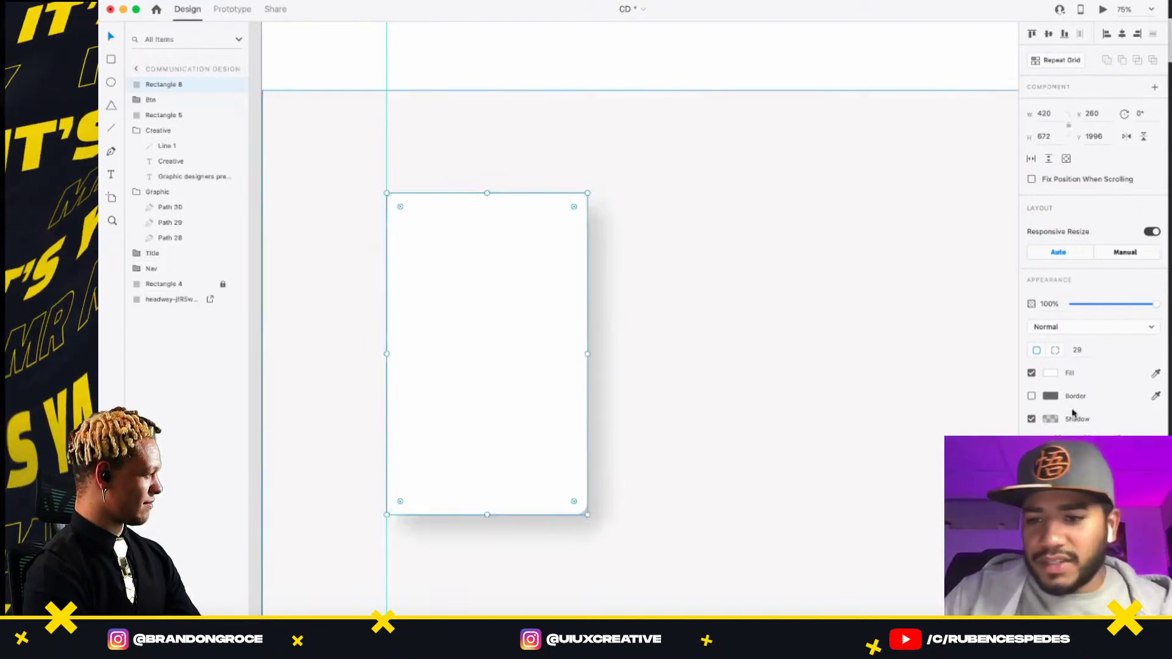
- Give the card rectangle a fainter drop shadow in a dark blue tone
{"action": "left_click", "coordinate": [1050, 420]}
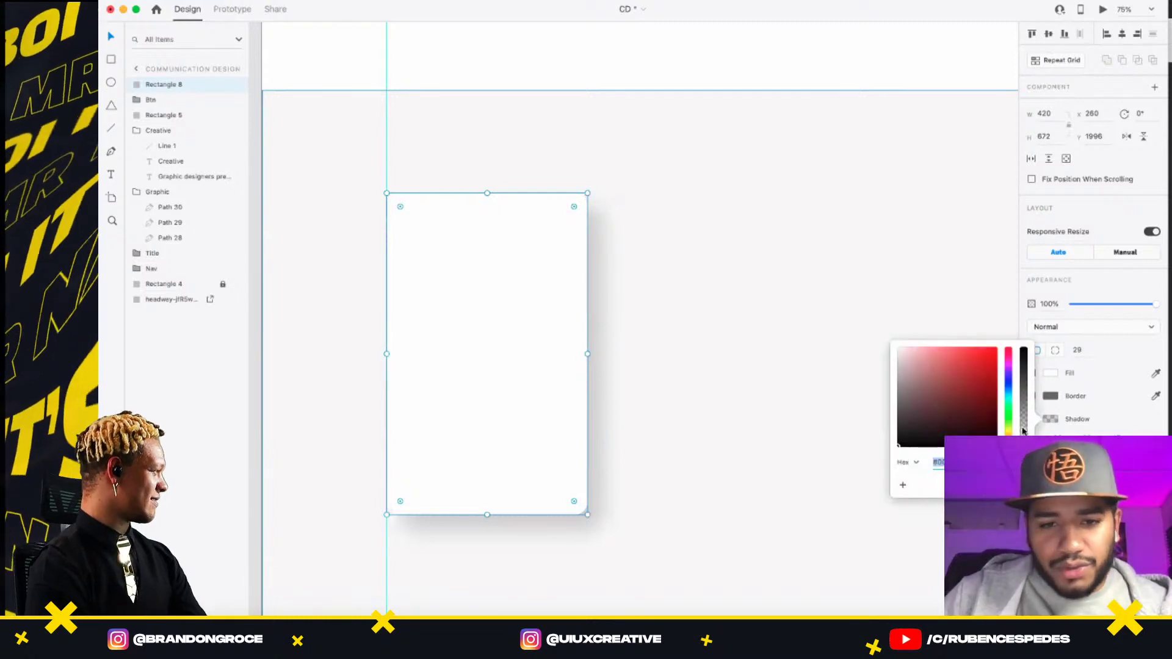
{"action": "mouse_move", "coordinate": [1025, 429]}
{"action": "left_mouse_down"}
{"action": "mouse_move", "coordinate": [1008, 312]}
{"action": "mouse_move", "coordinate": [1024, 382]}
{"action": "mouse_move", "coordinate": [1024, 359]}
{"action": "mouse_move", "coordinate": [1024, 434]}
{"action": "left_mouse_up"}
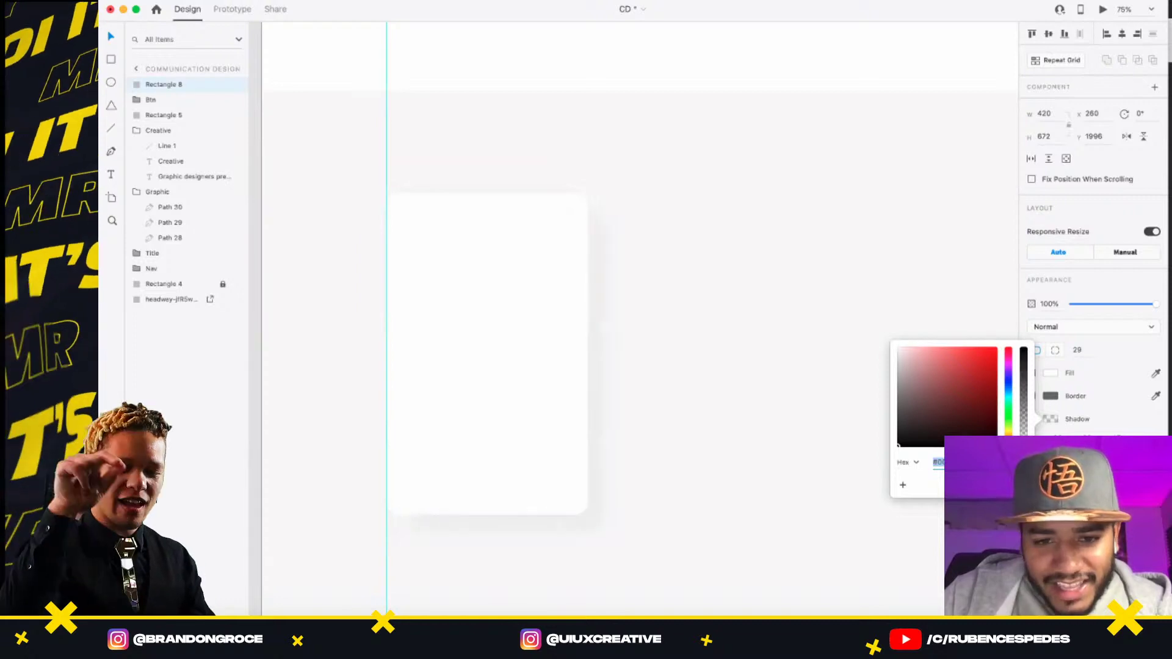
{"action": "left_click", "coordinate": [1008, 391]}
{"action": "left_click_drag", "start_coordinate": [964, 384], "coordinate": [970, 409]}
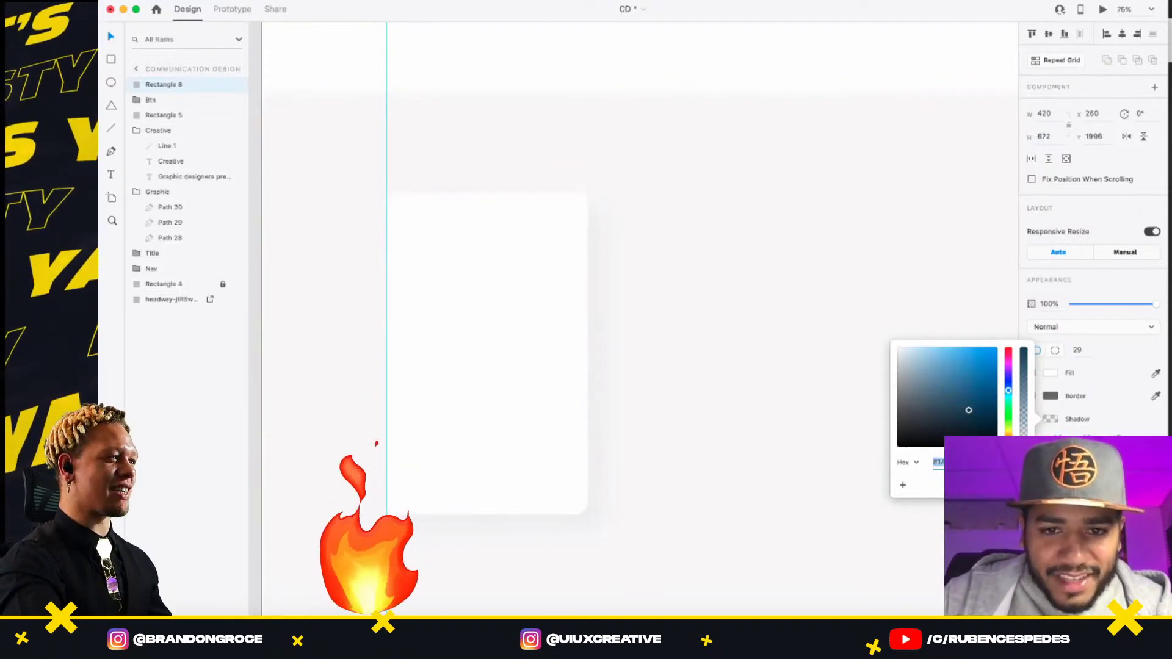
{"action": "left_click", "coordinate": [526, 242]}
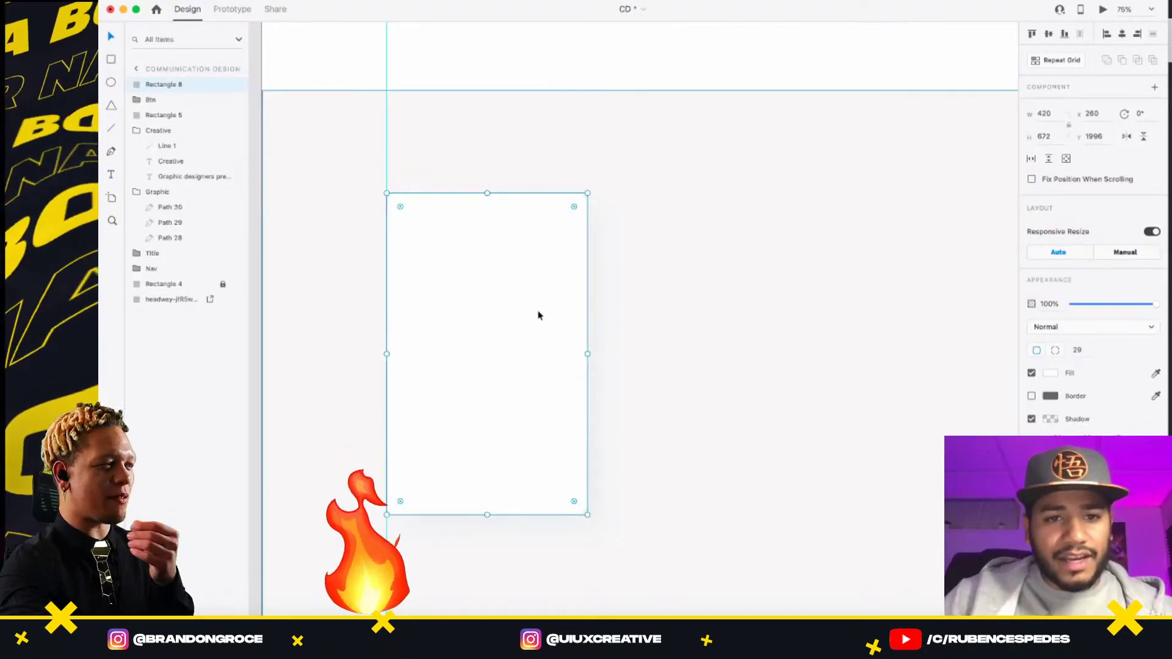
- Duplicate the card rectangle and shorten the copy from its lower edge to a height of about 342
{"action": "key", "text": "super+d"}
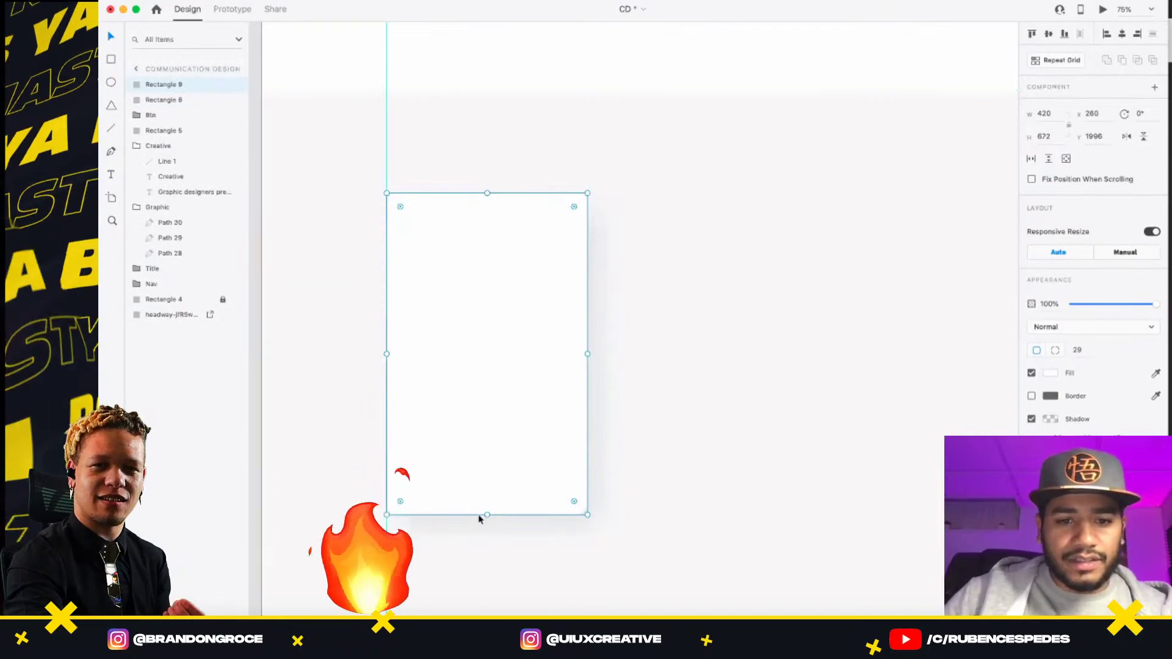
{"action": "left_click_drag", "start_coordinate": [487, 512], "coordinate": [483, 357]}
- Set the shorter rectangle's two lower corner radii to 0, keeping individual radii per corner
{"action": "left_click", "coordinate": [1055, 350]}
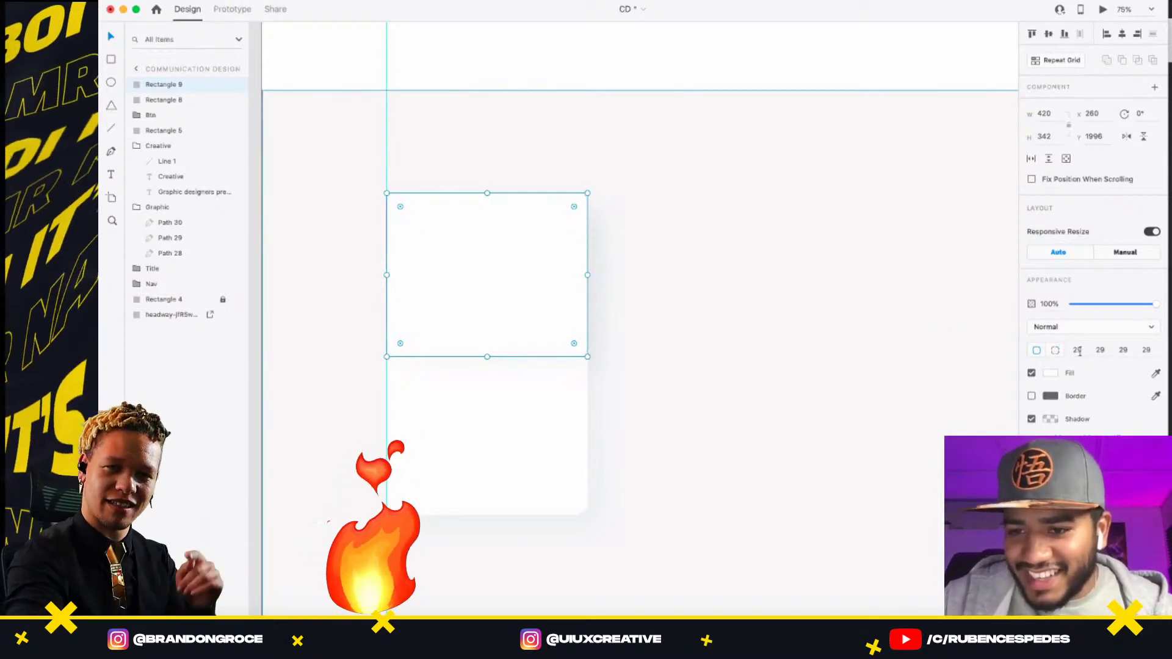
{"action": "left_click", "coordinate": [1123, 350]}
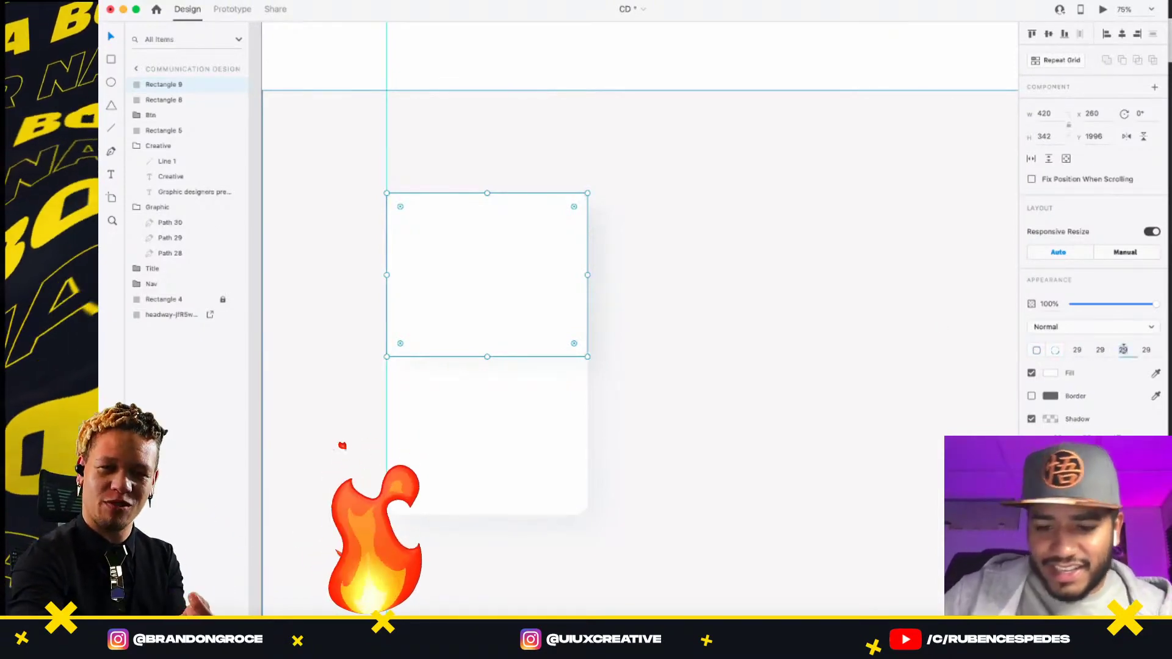
{"action": "type", "text": "0"}
{"action": "key", "text": "Tab"}
{"action": "type", "text": "0"}
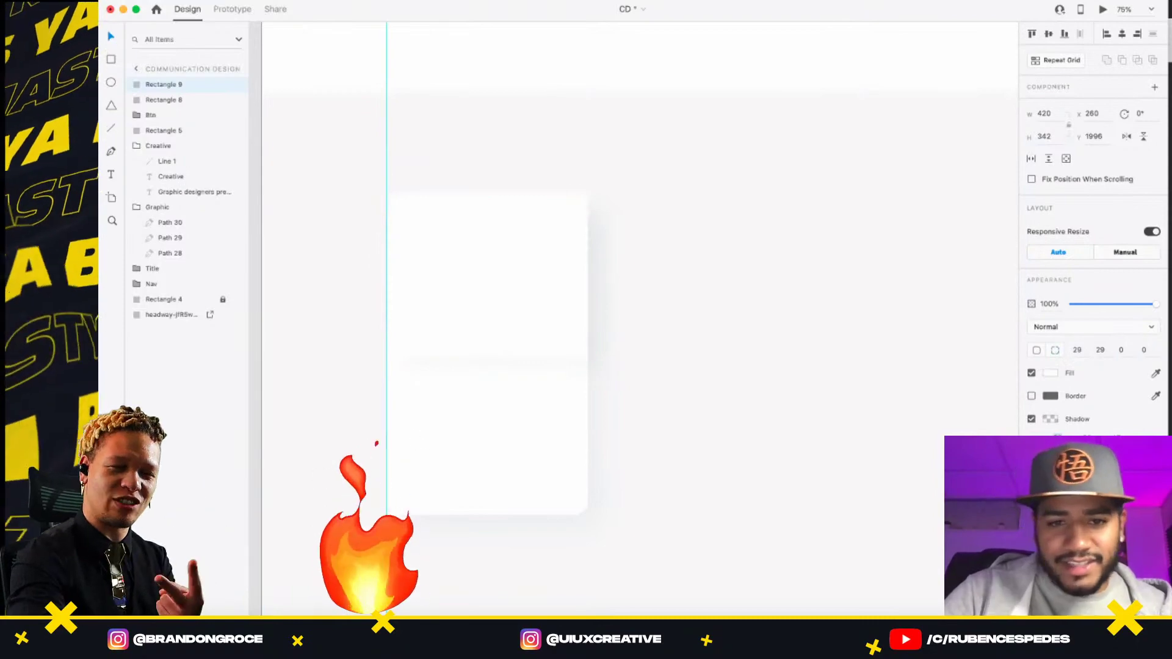
- Turn off the shorter rectangle's shadow and fill it with a coral red
{"action": "left_click", "coordinate": [547, 300]}
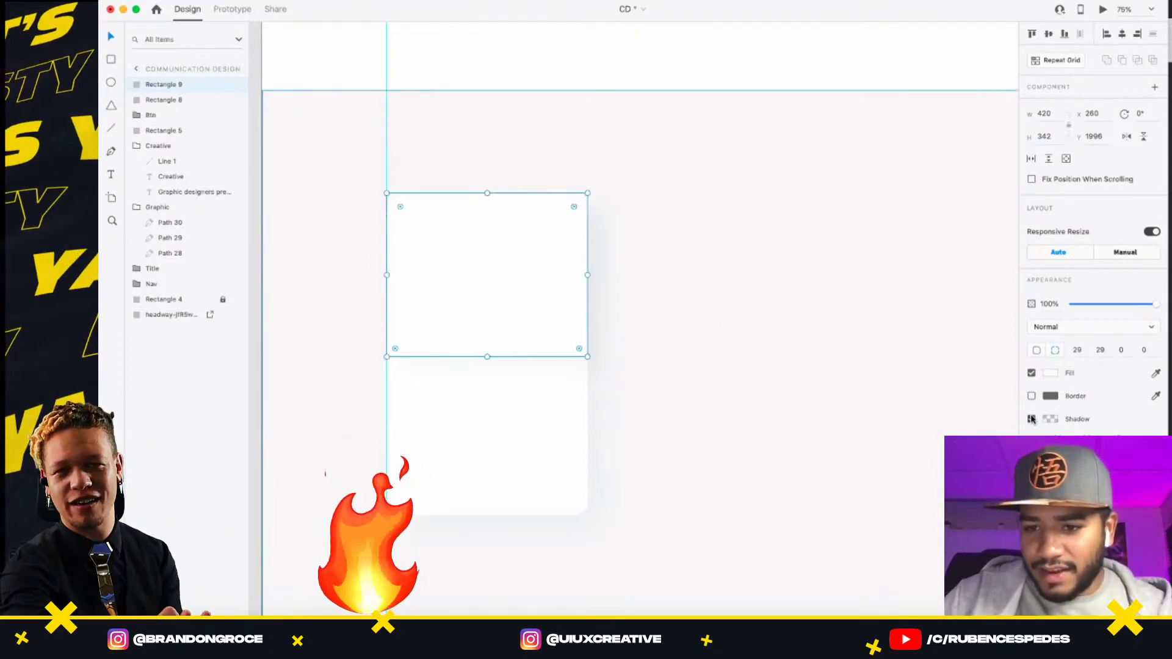
{"action": "left_click", "coordinate": [1050, 373]}
{"action": "left_click", "coordinate": [957, 313]}
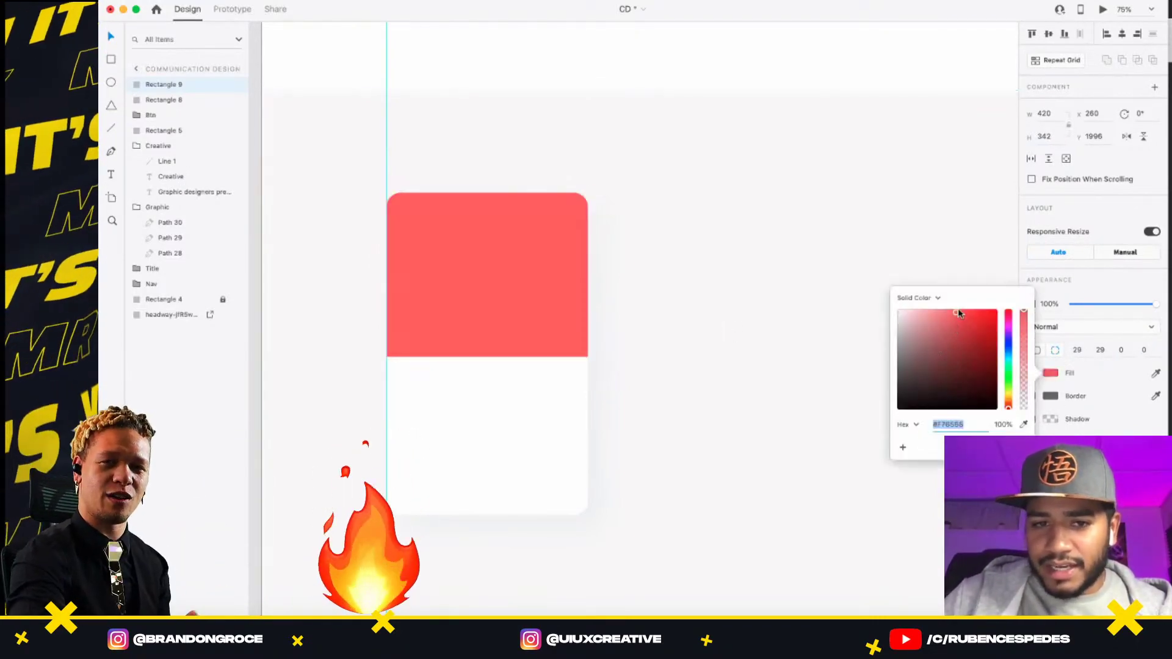
- Group the coral and white rectangles and name the group "Card"
{"action": "left_click", "coordinate": [494, 293]}
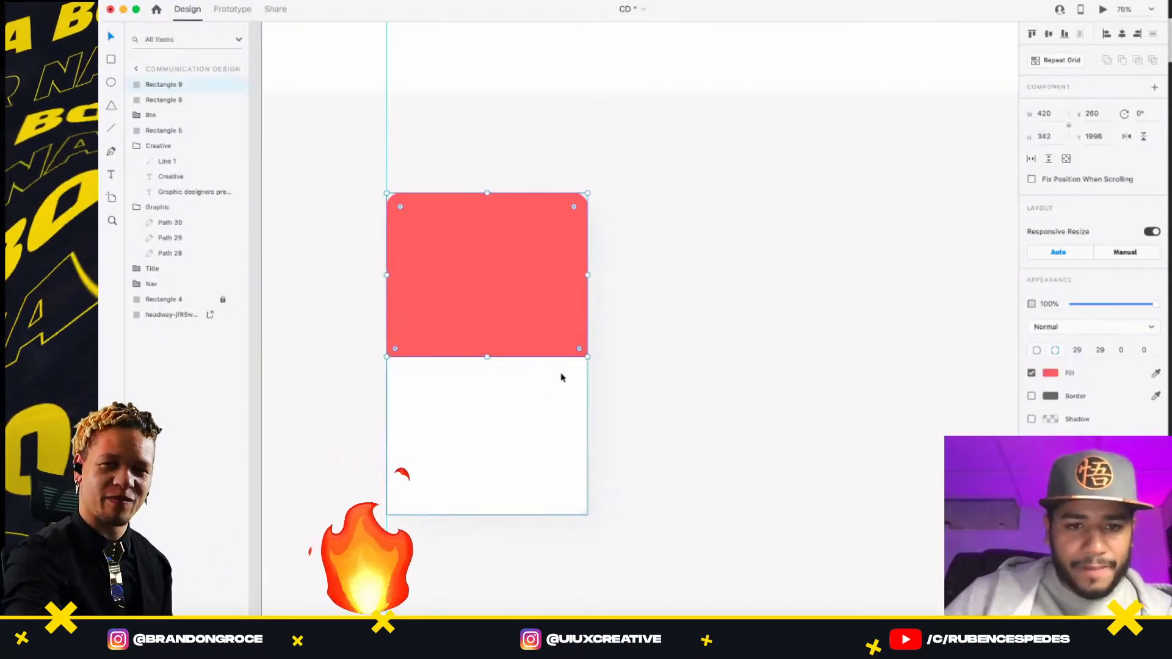
{"action": "left_click", "coordinate": [544, 406], "text": "shift"}
{"action": "key", "text": "super+g"}
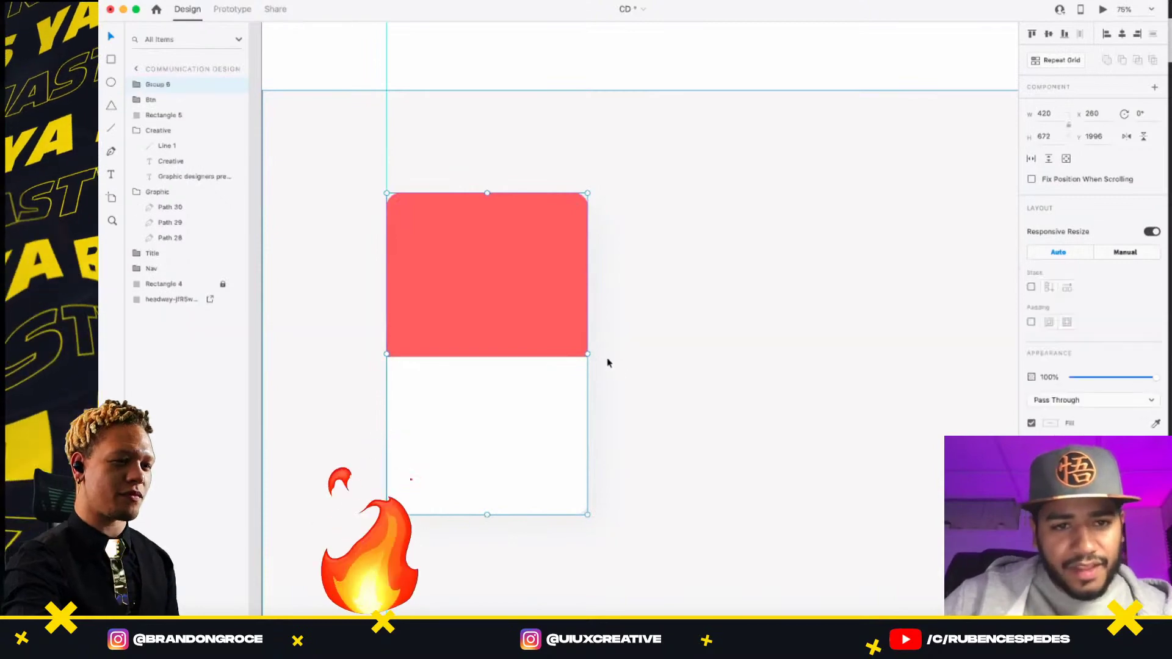
{"action": "double_click", "coordinate": [154, 84]}
{"action": "type", "text": "Card"}
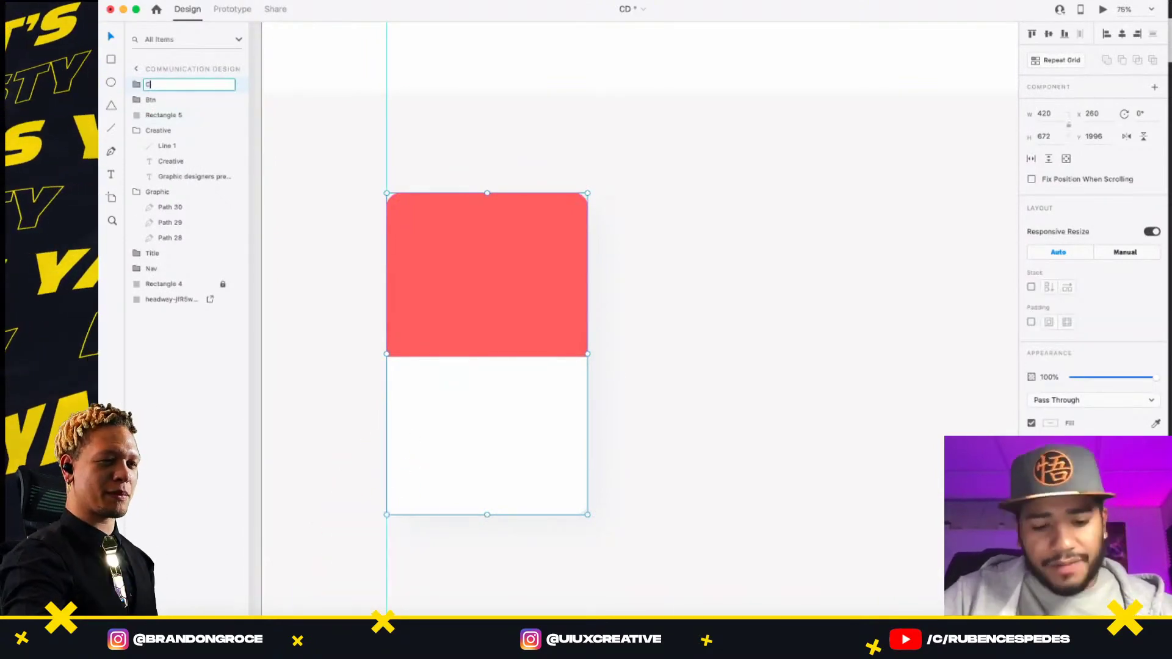
{"action": "key", "text": "Return"}
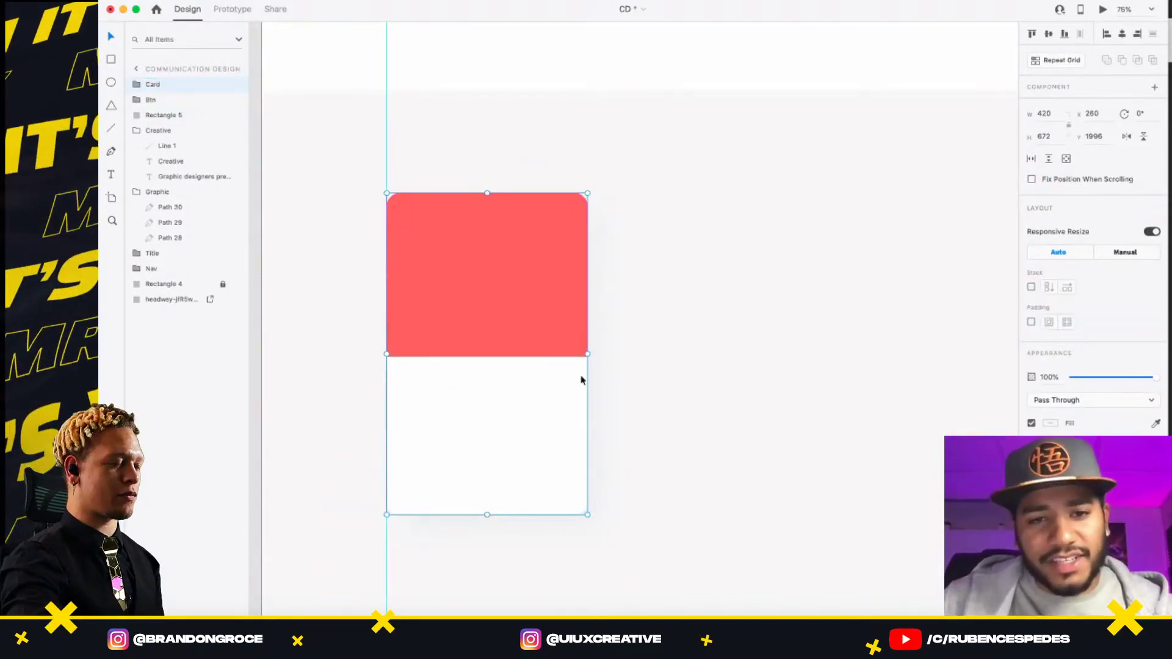
- Add the text "Program Details" inside the "Card" group, on the white area below the coral block
{"action": "scroll", "coordinate": [455, 372], "scroll_direction": "down", "scroll_amount": 2}
{"action": "scroll", "coordinate": [455, 372], "scroll_direction": "left", "scroll_amount": 2}
{"action": "key", "text": "t"}
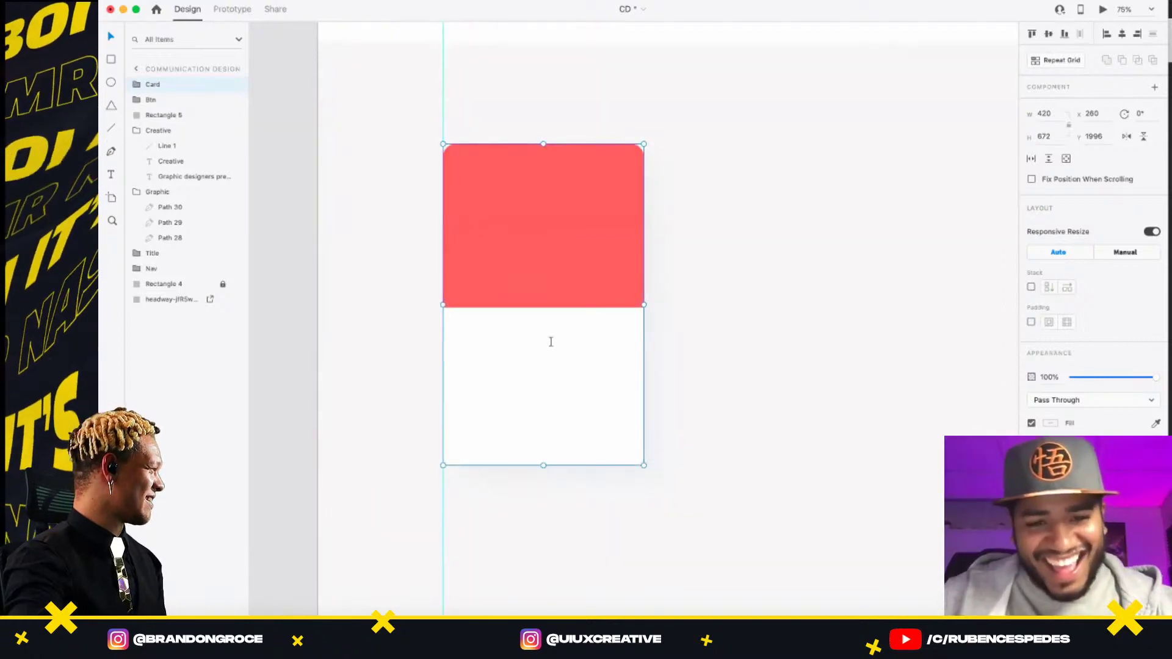
{"action": "left_click", "coordinate": [523, 342]}
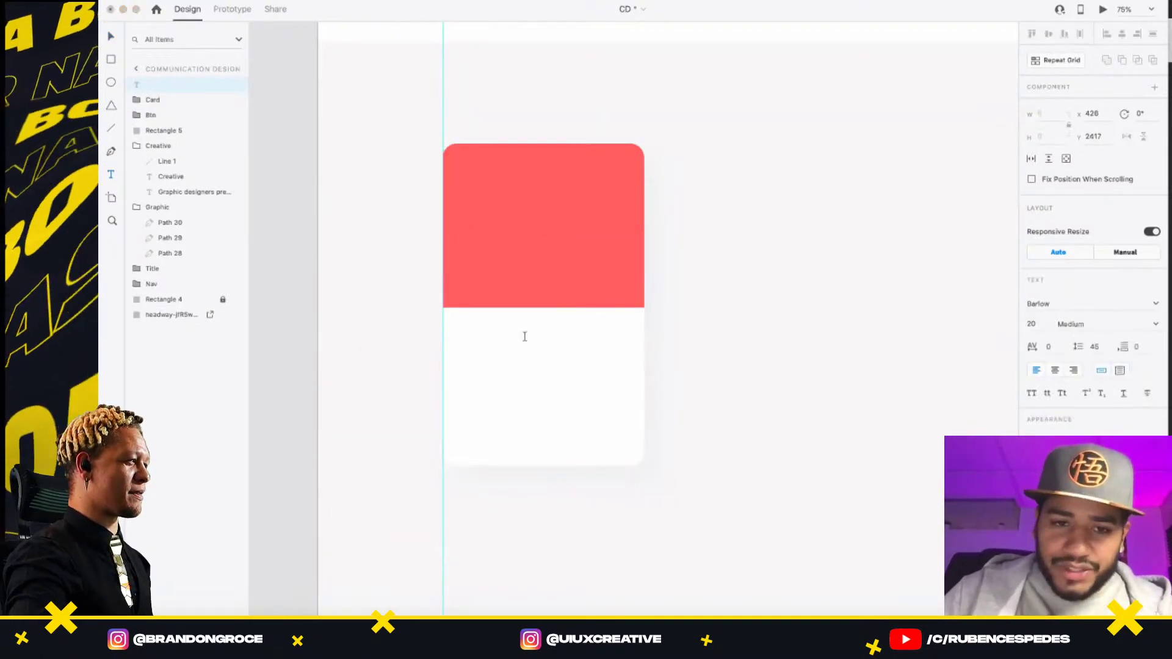
{"action": "left_click", "coordinate": [537, 338]}
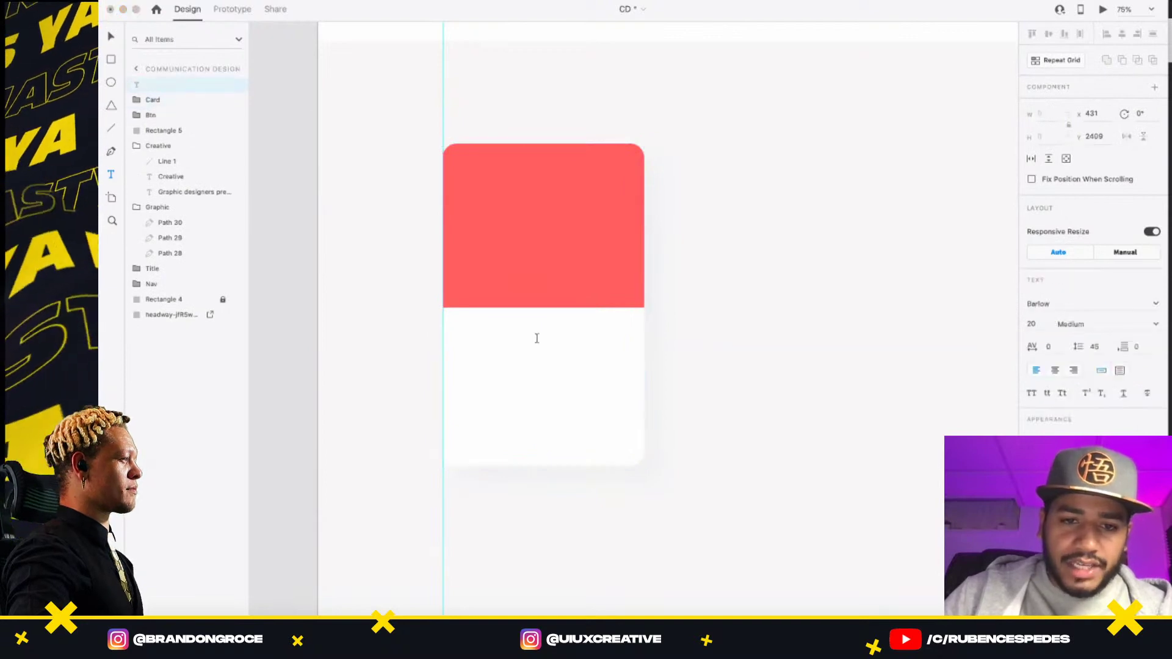
{"action": "left_click", "coordinate": [171, 100]}
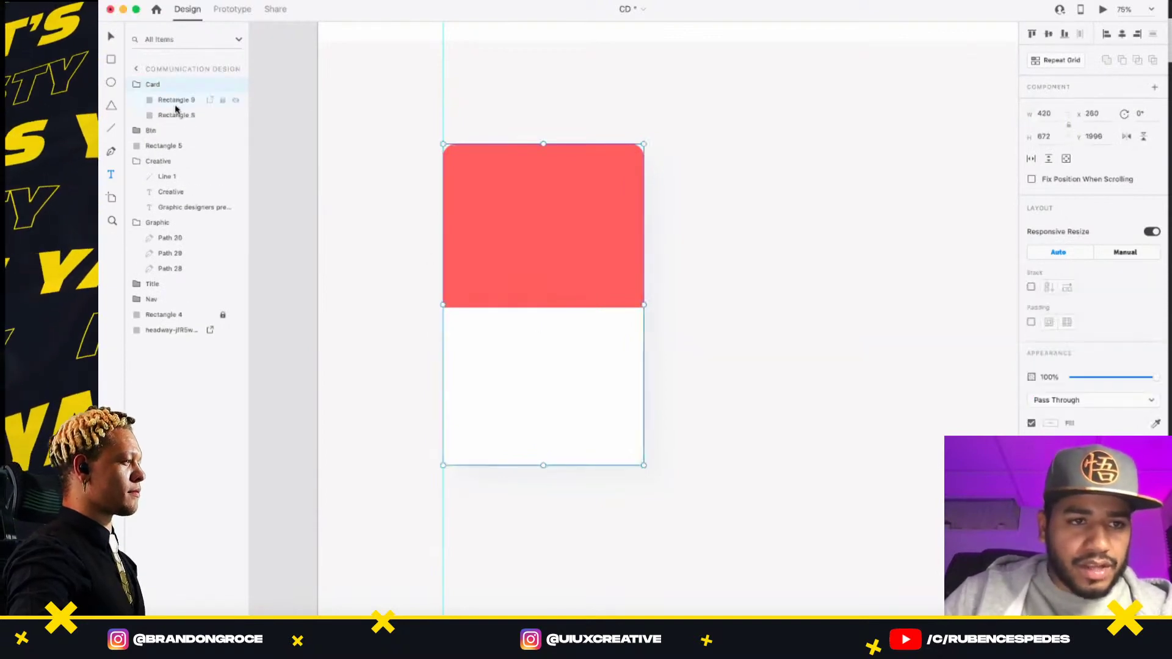
{"action": "left_click", "coordinate": [505, 358]}
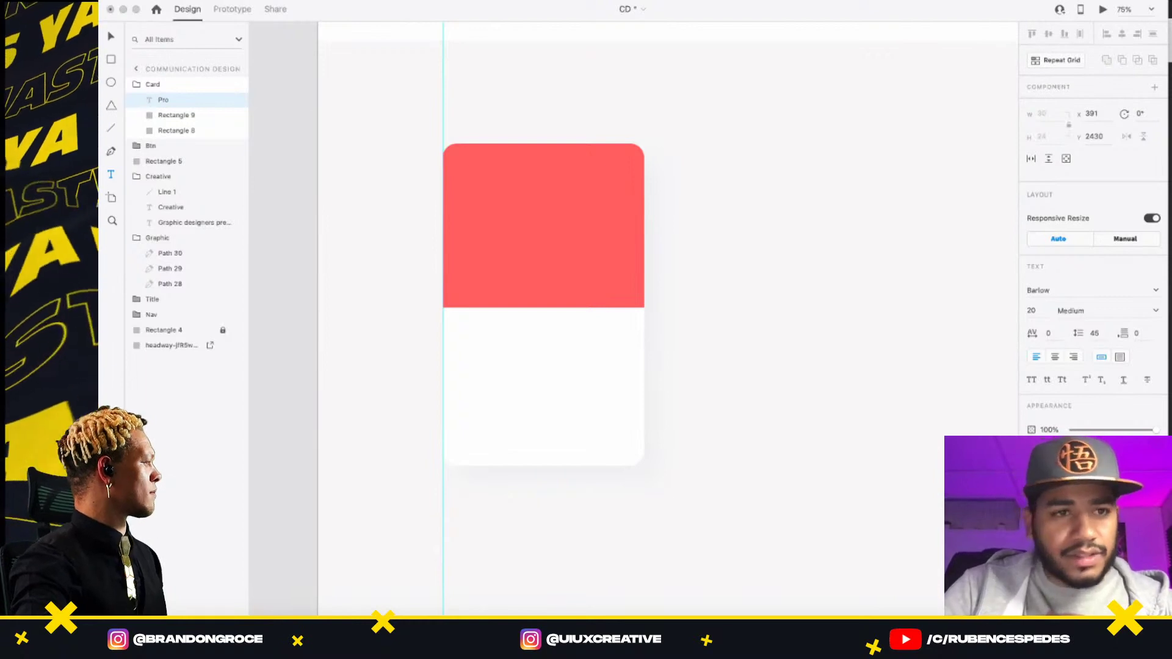
{"action": "type", "text": "Program Details"}
{"action": "key", "text": "Escape"}
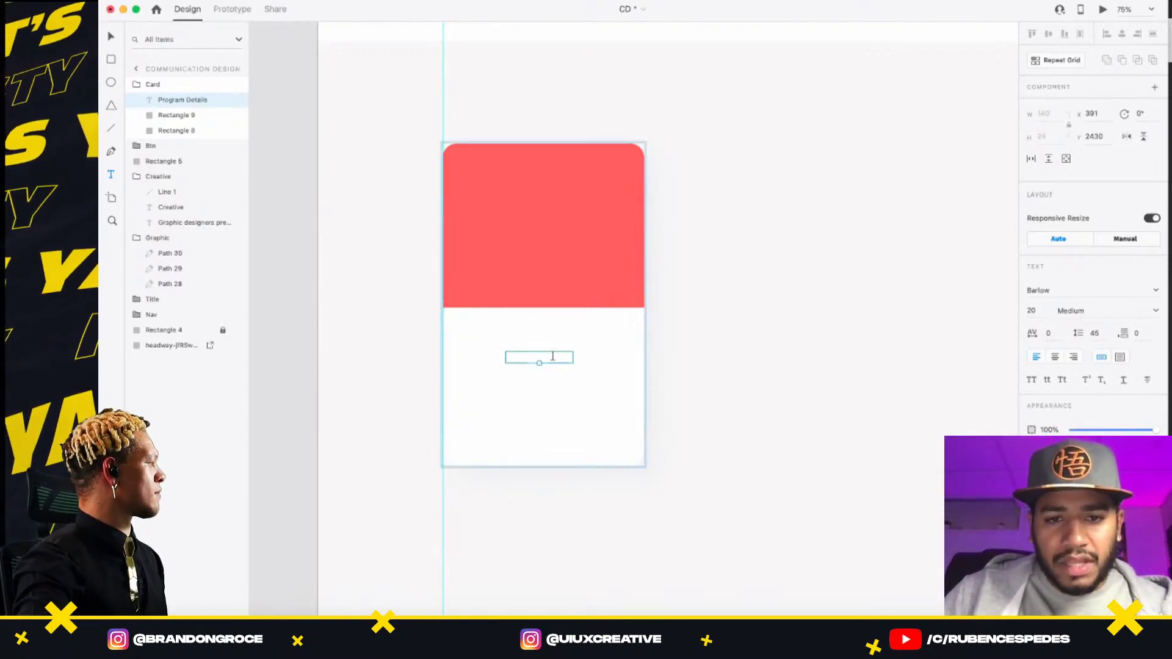
- Set the "Program Details" text's fill to grey #B0B0B0
{"action": "left_click", "coordinate": [1031, 455]}
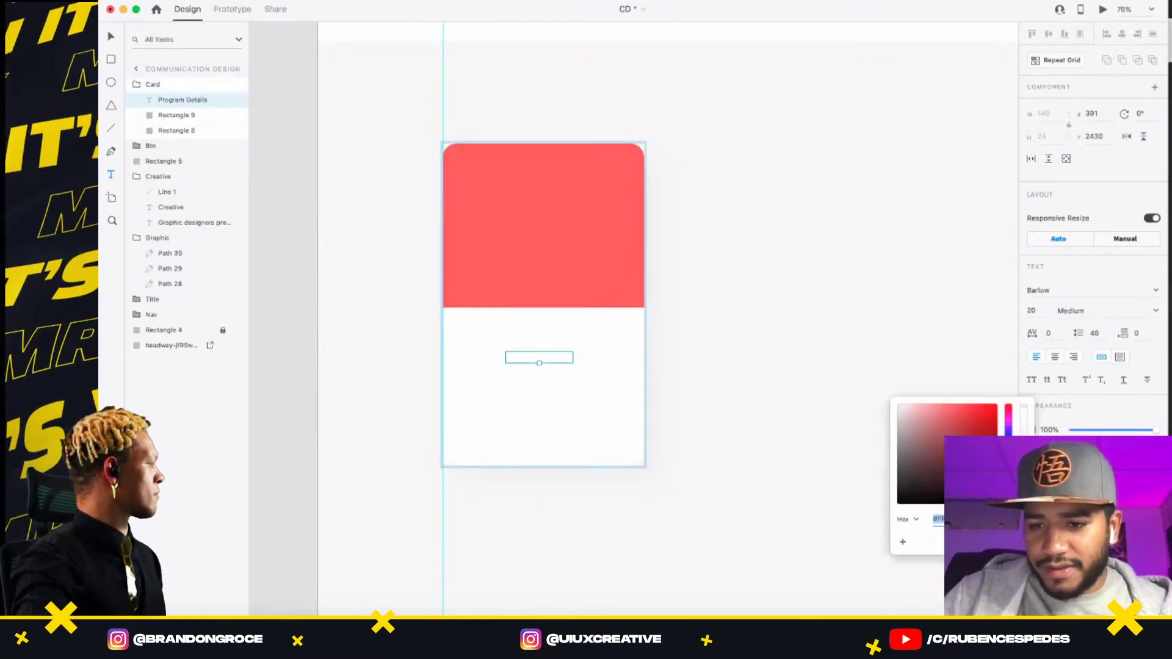
{"action": "type", "text": "B0B0B0"}
{"action": "key", "text": "Return"}
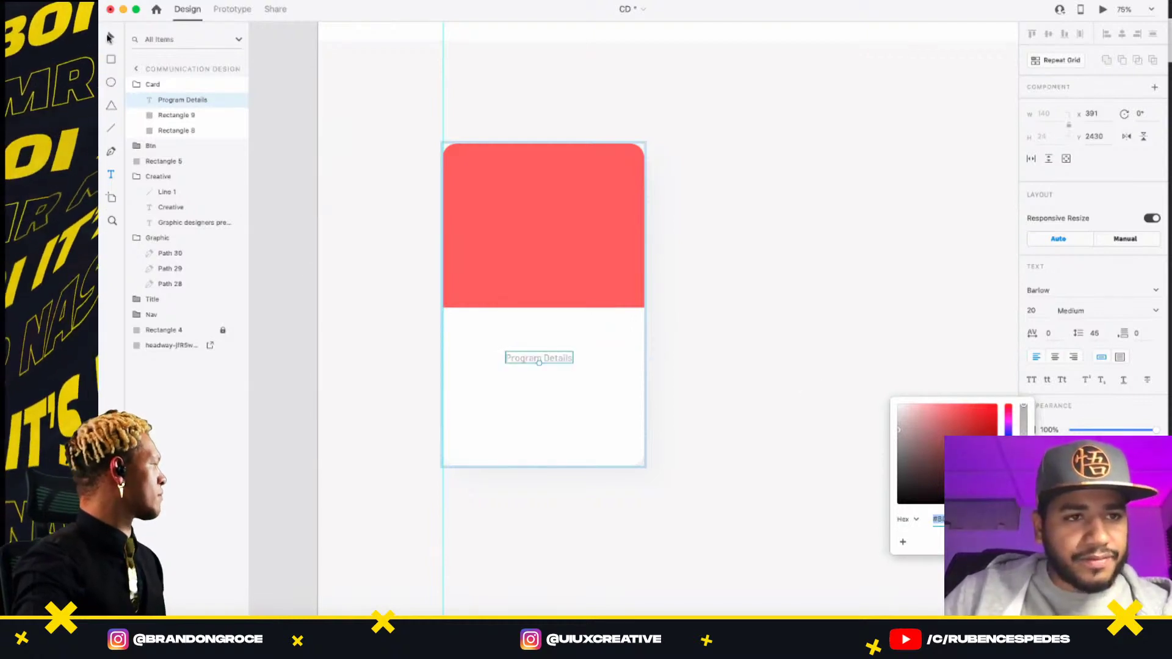
- Fill the "Program Details" text with a saved blue from the document assets
{"action": "left_click", "coordinate": [109, 37]}
{"action": "key", "text": "super+shift+y"}
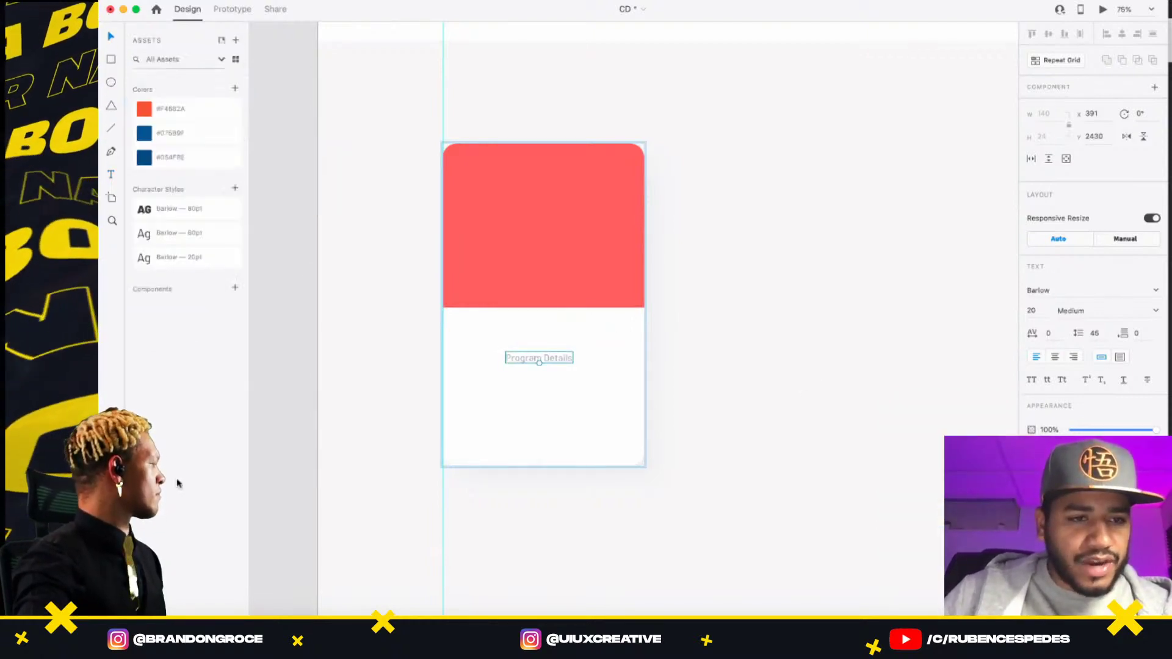
{"action": "left_click", "coordinate": [190, 135]}
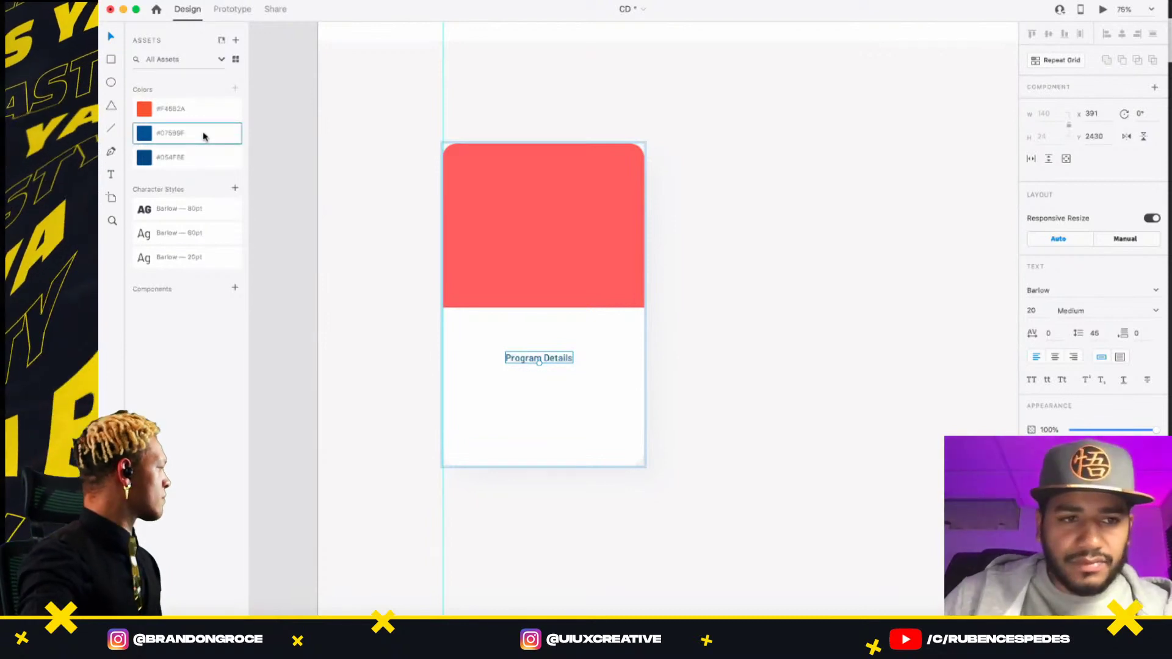
- Save the dark grey of the "TITLE" text on the Style Tile artboard as a colour in the document assets
{"action": "left_click", "coordinate": [296, 165]}
{"action": "scroll", "coordinate": [453, 241], "scroll_direction": "down", "scroll_amount": 5}
{"action": "scroll", "coordinate": [785, 288], "scroll_direction": "up", "scroll_amount": 5}
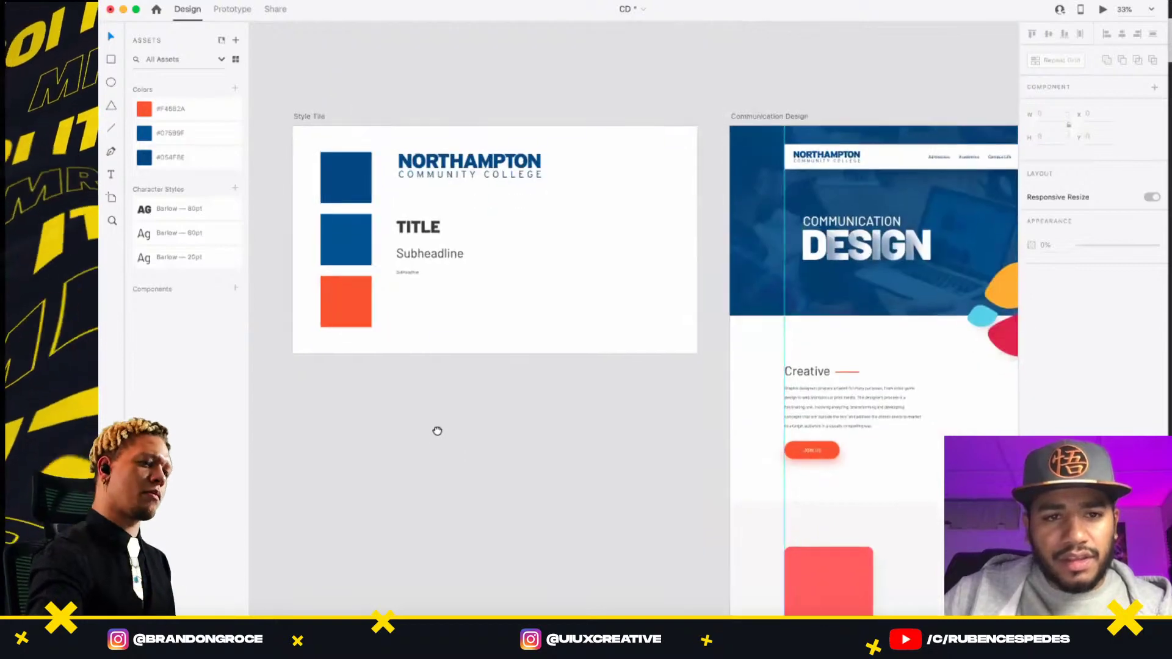
{"action": "scroll", "coordinate": [437, 431], "scroll_direction": "down", "scroll_amount": 1}
{"action": "left_click", "coordinate": [419, 221]}
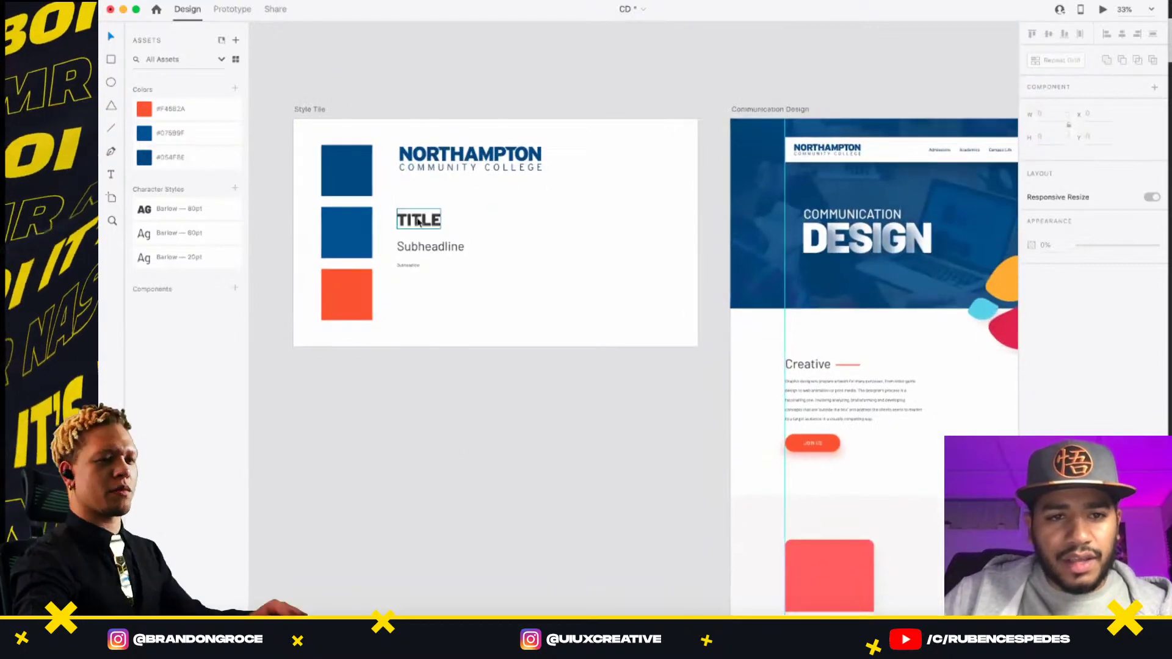
{"action": "left_click", "coordinate": [234, 89]}
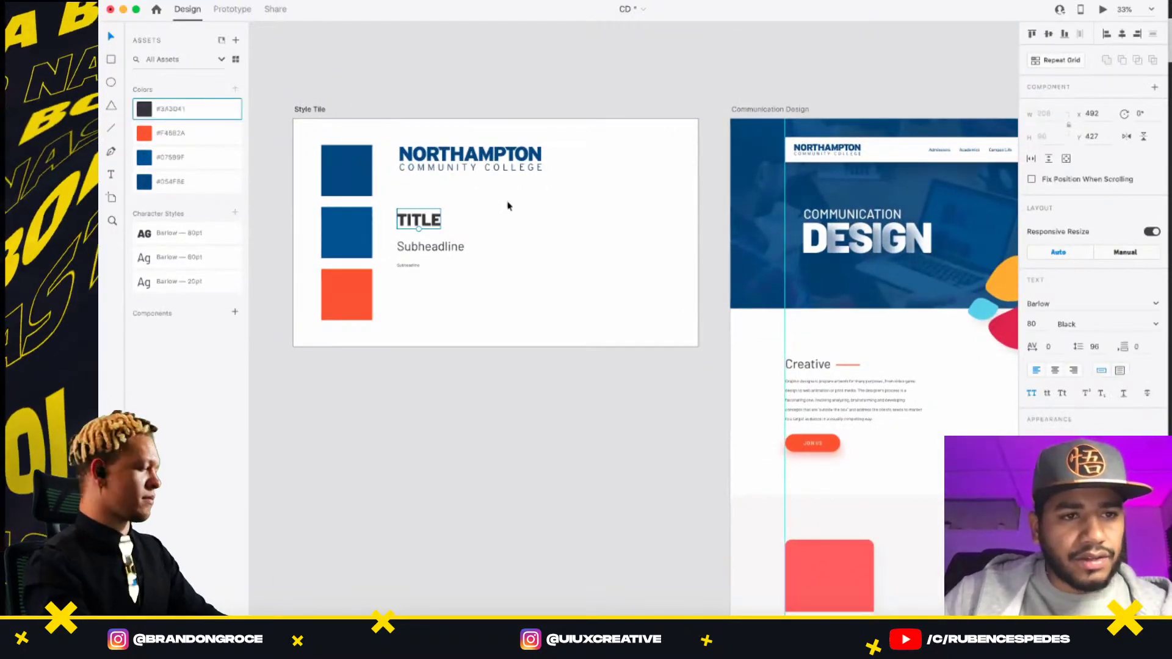
- Restyle the card's "Program Details" text with the saved dark grey at size 30 and move it up slightly in the white area
{"action": "scroll", "coordinate": [487, 259], "scroll_direction": "down", "scroll_amount": 5}
{"action": "scroll", "coordinate": [550, 328], "scroll_direction": "down", "scroll_amount": 2}
{"action": "scroll", "coordinate": [562, 327], "scroll_direction": "up", "scroll_amount": 5}
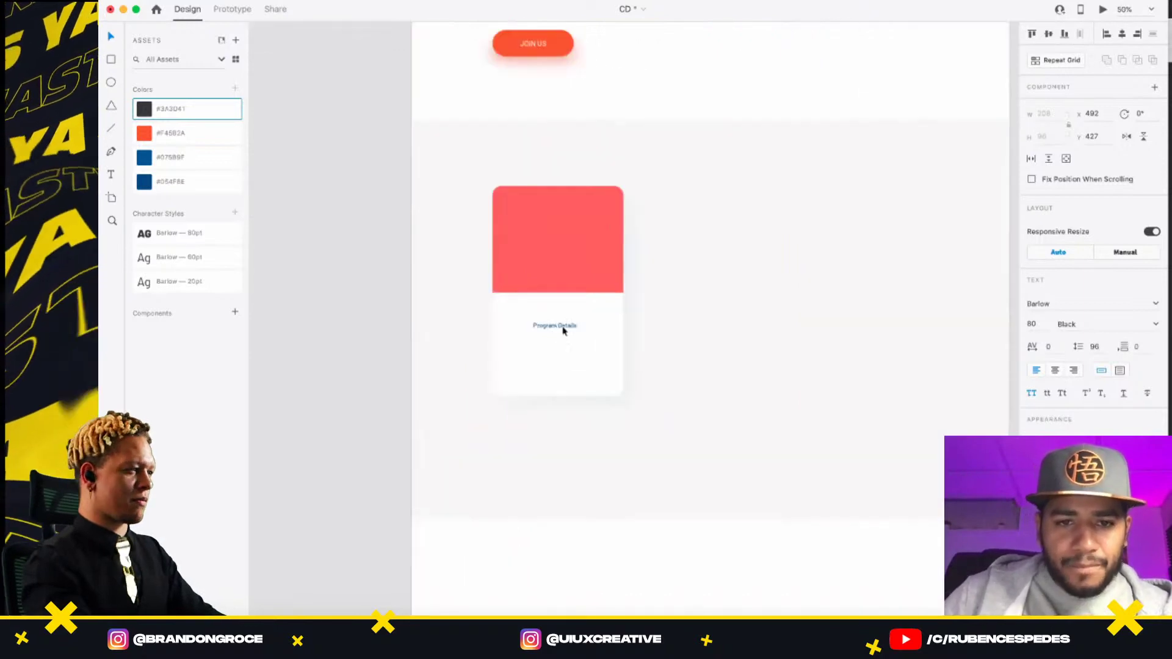
{"action": "left_click", "coordinate": [595, 319]}
{"action": "double_click", "coordinate": [574, 322]}
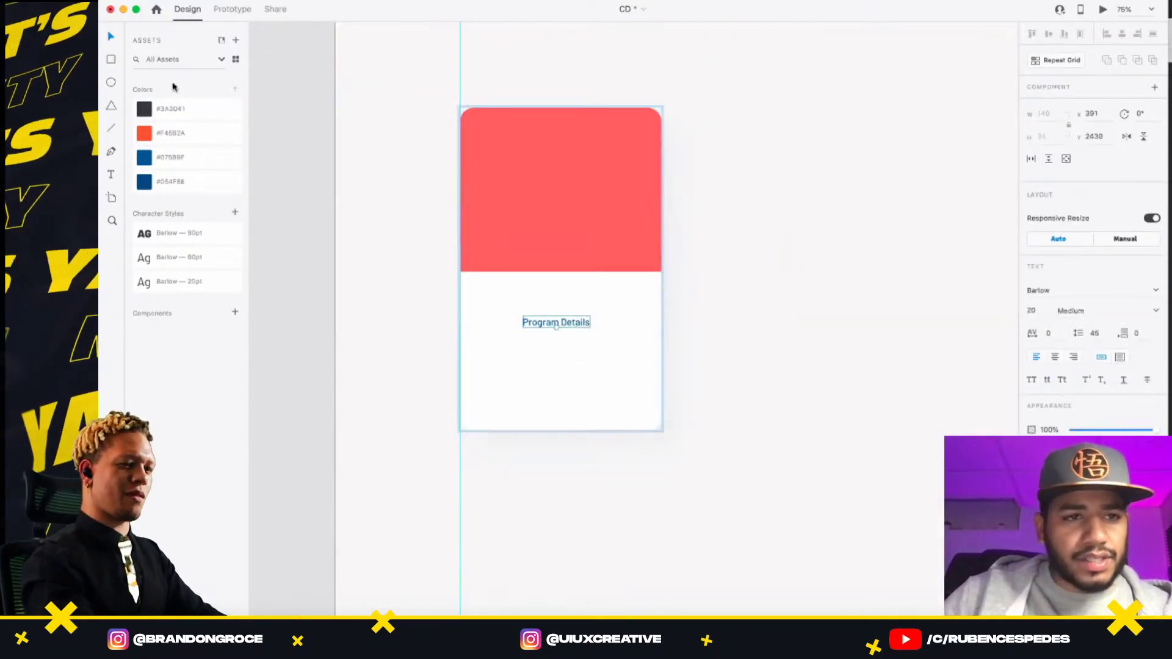
{"action": "left_click", "coordinate": [230, 110]}
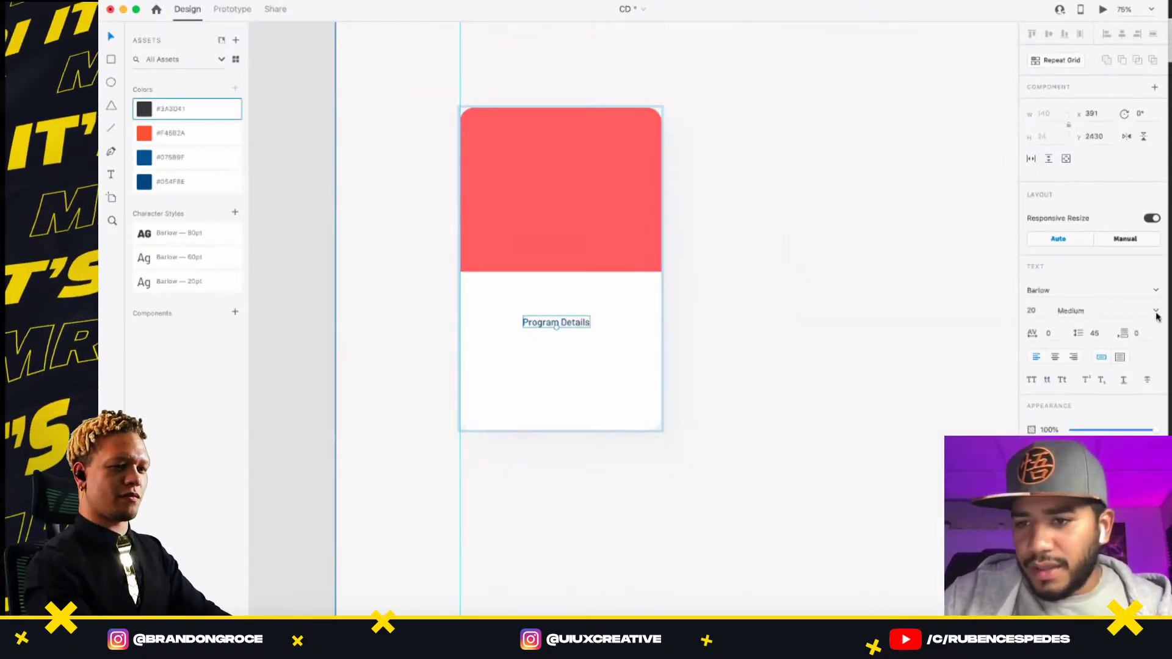
{"action": "left_click_drag", "start_coordinate": [556, 327], "coordinate": [554, 313]}
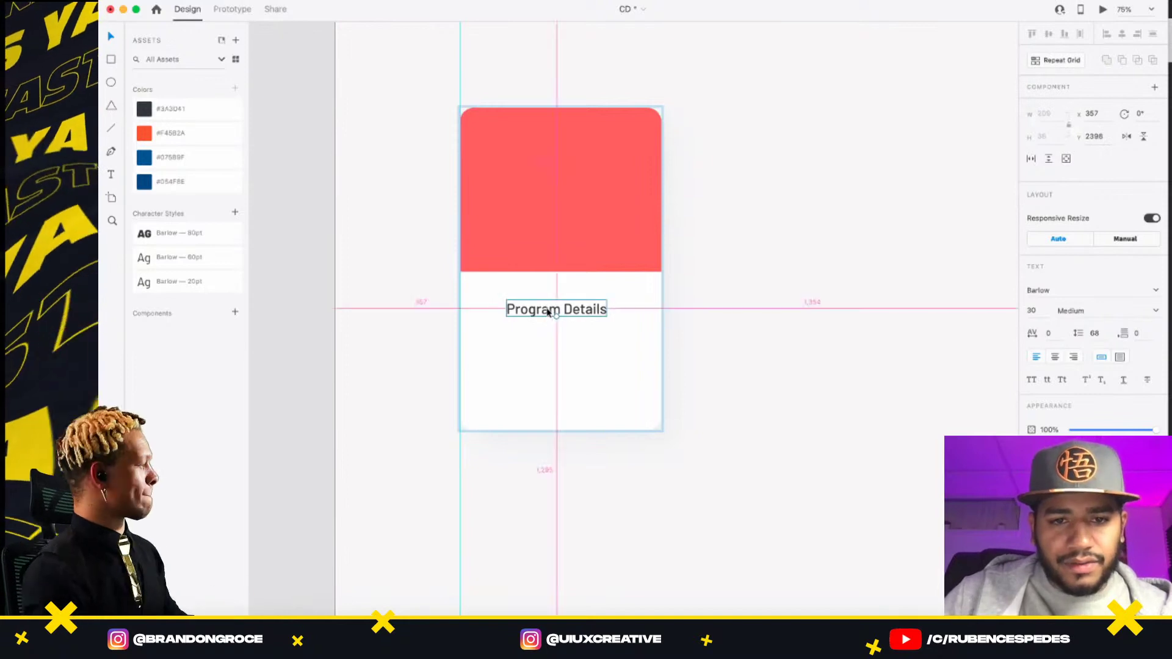
- Draw an area text box about 356 by 131 below "Program Details" and select all of its placeholder text
{"action": "left_click", "coordinate": [111, 177]}
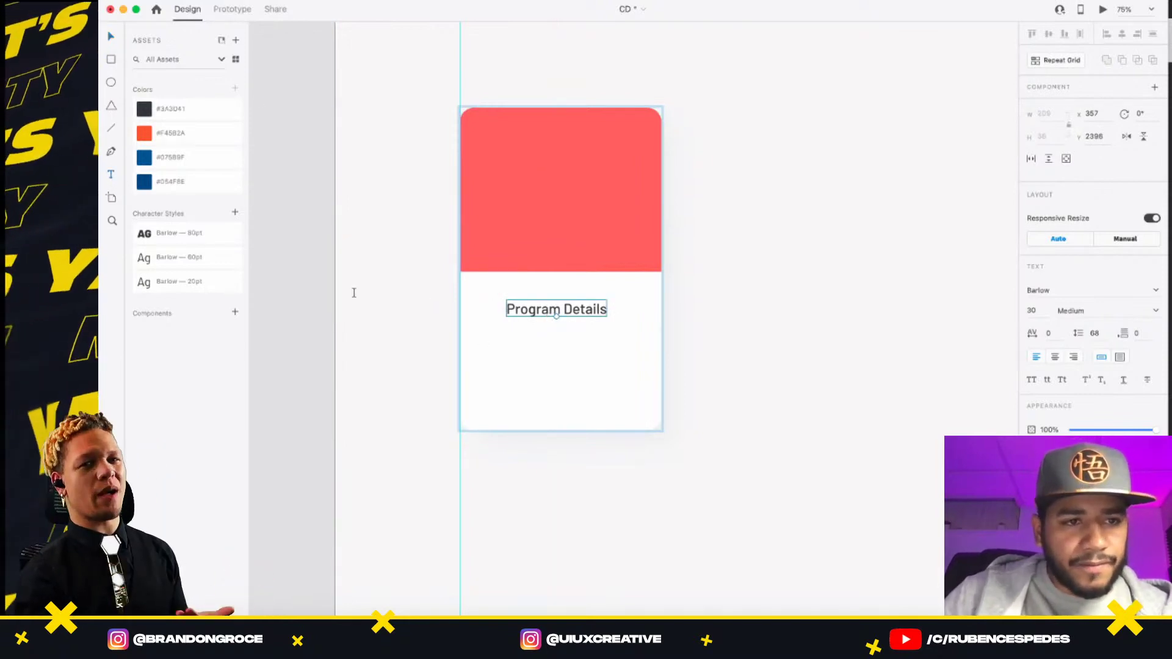
{"action": "left_click_drag", "start_coordinate": [476, 340], "coordinate": [646, 402]}
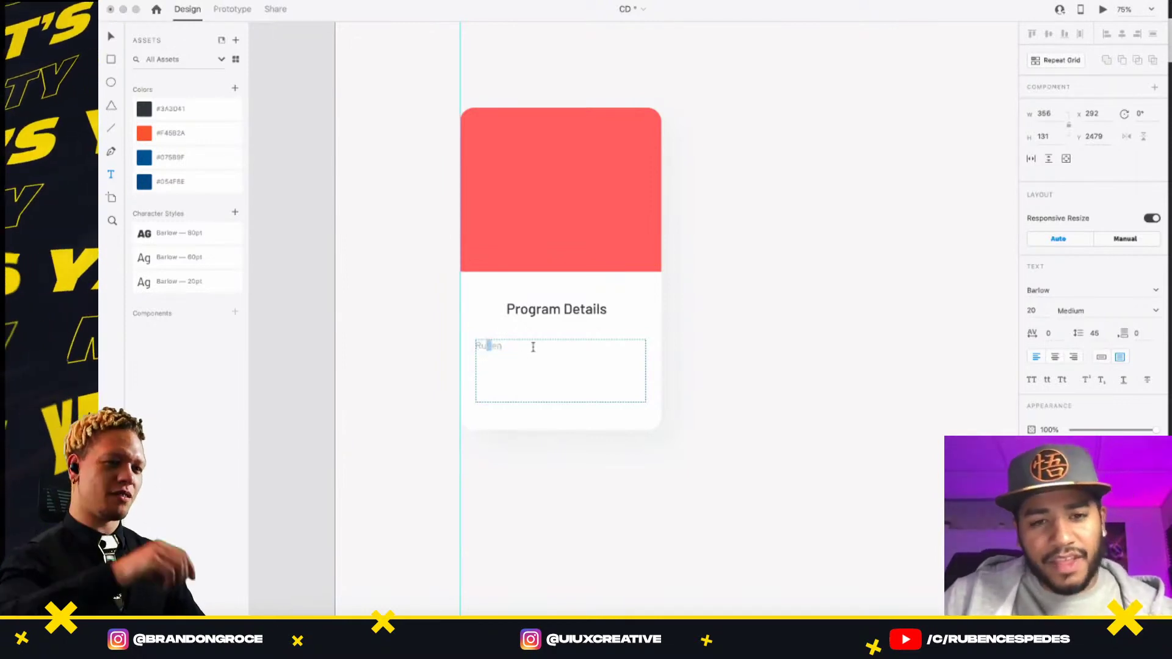
{"action": "key", "text": "super+a"}
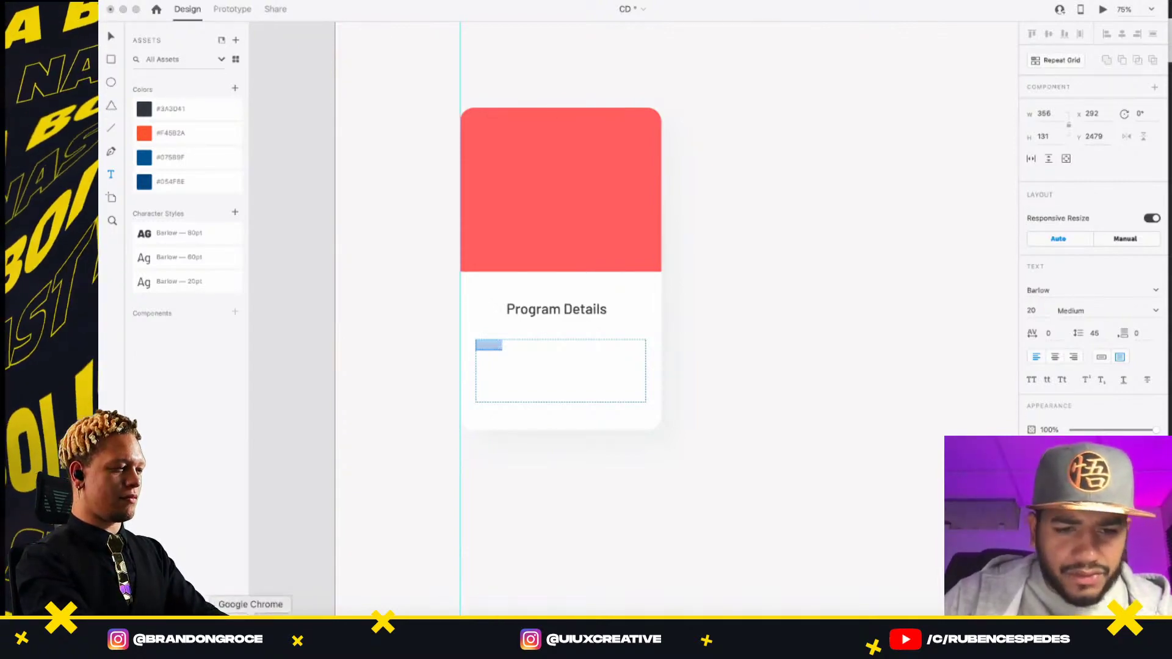
- Switch to the browser and find the program description paragraphs on Northampton's Communication Design page
{"action": "left_click", "coordinate": [278, 610]}
{"action": "scroll", "coordinate": [441, 420], "scroll_direction": "down", "scroll_amount": 2}
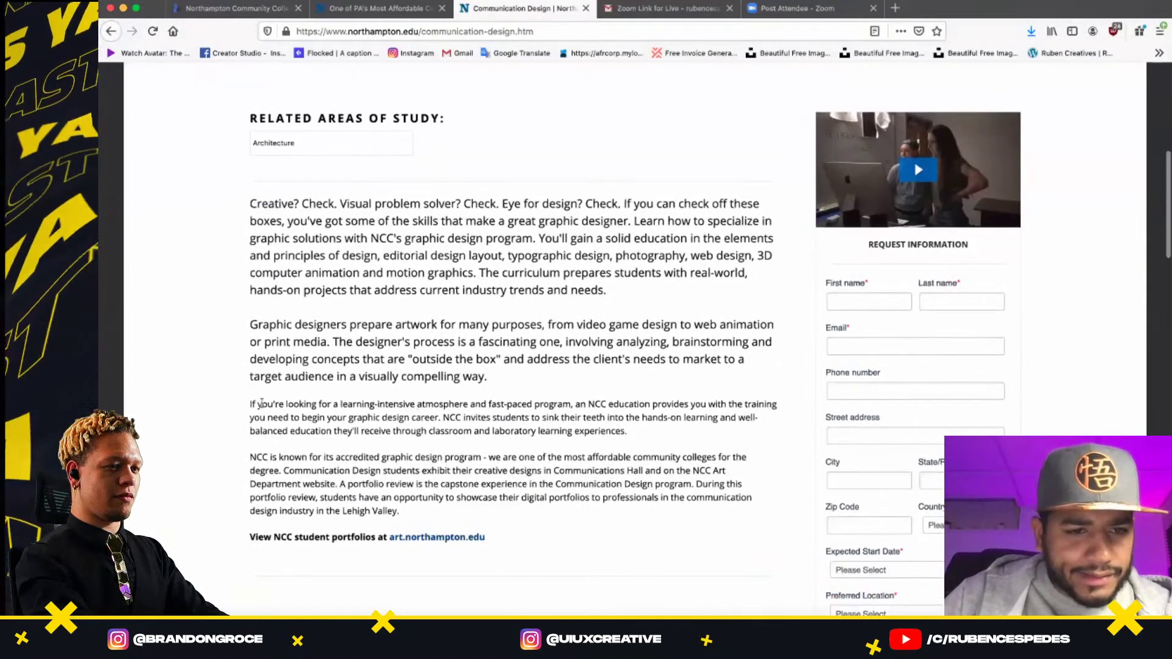
- Copy the sentence about NCC's learning-intensive atmosphere and fast-paced program from the Communication Design page
{"action": "left_click_drag", "start_coordinate": [249, 404], "coordinate": [441, 419]}
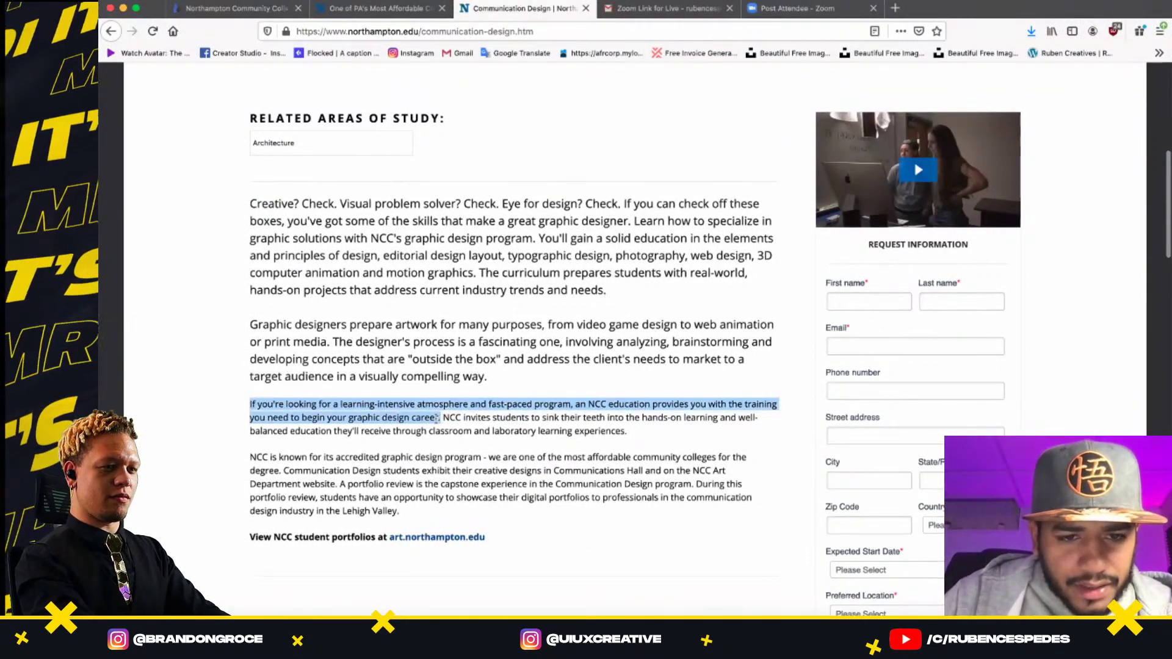
{"action": "right_click", "coordinate": [437, 417]}
{"action": "left_click", "coordinate": [465, 429]}
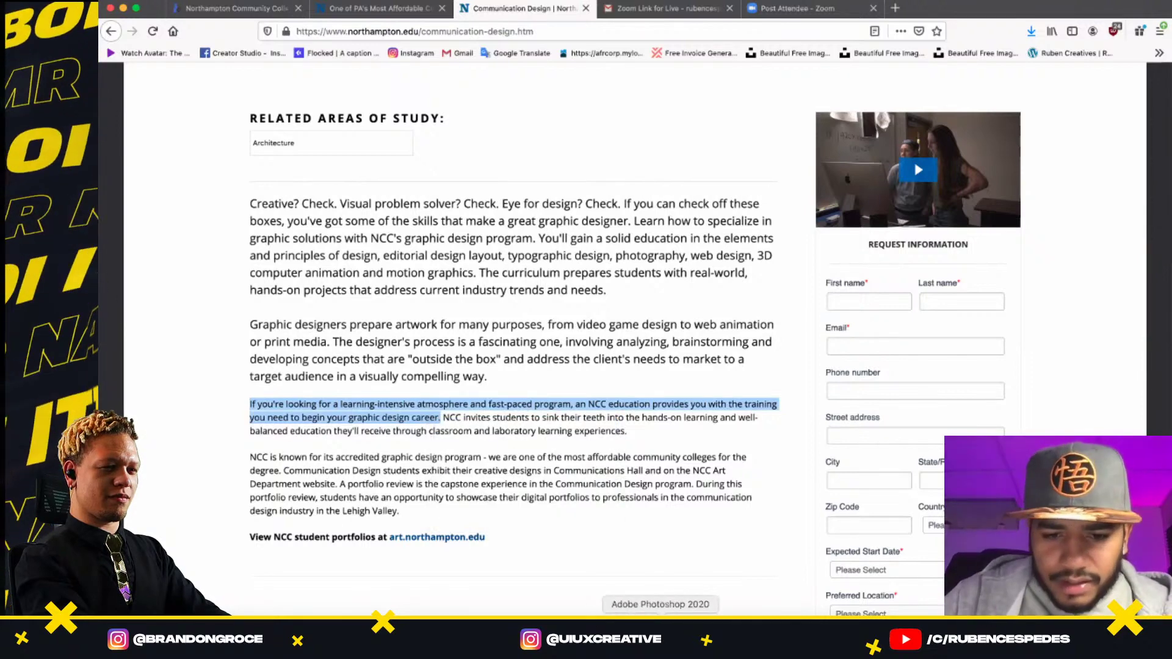
- Copy the first sentence under Careers in Communication Design and paste it into the card's description box in Adobe XD
{"action": "scroll", "coordinate": [557, 503], "scroll_direction": "down", "scroll_amount": 8}
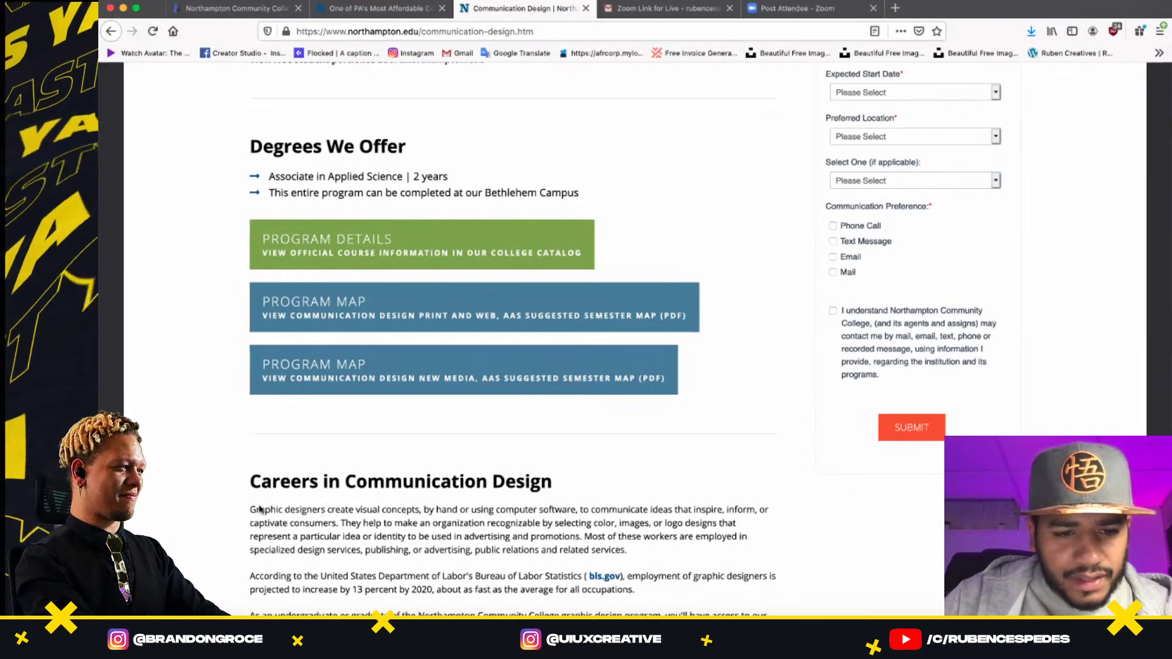
{"action": "left_click_drag", "start_coordinate": [249, 510], "coordinate": [337, 523]}
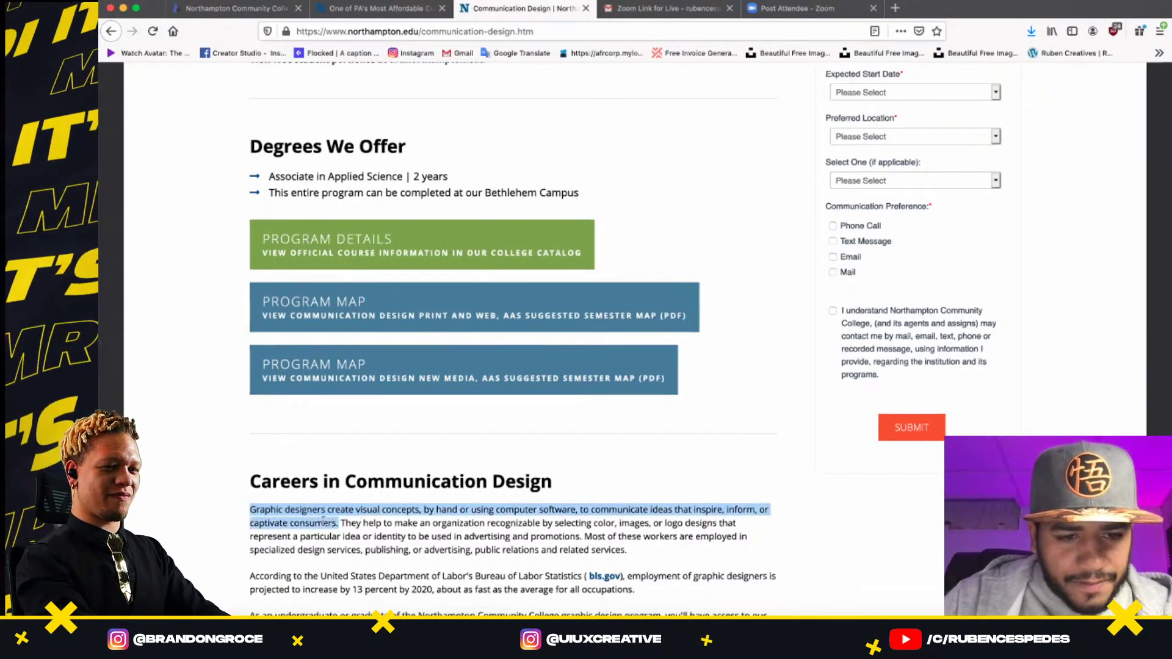
{"action": "right_click", "coordinate": [324, 520]}
{"action": "left_click", "coordinate": [344, 515]}
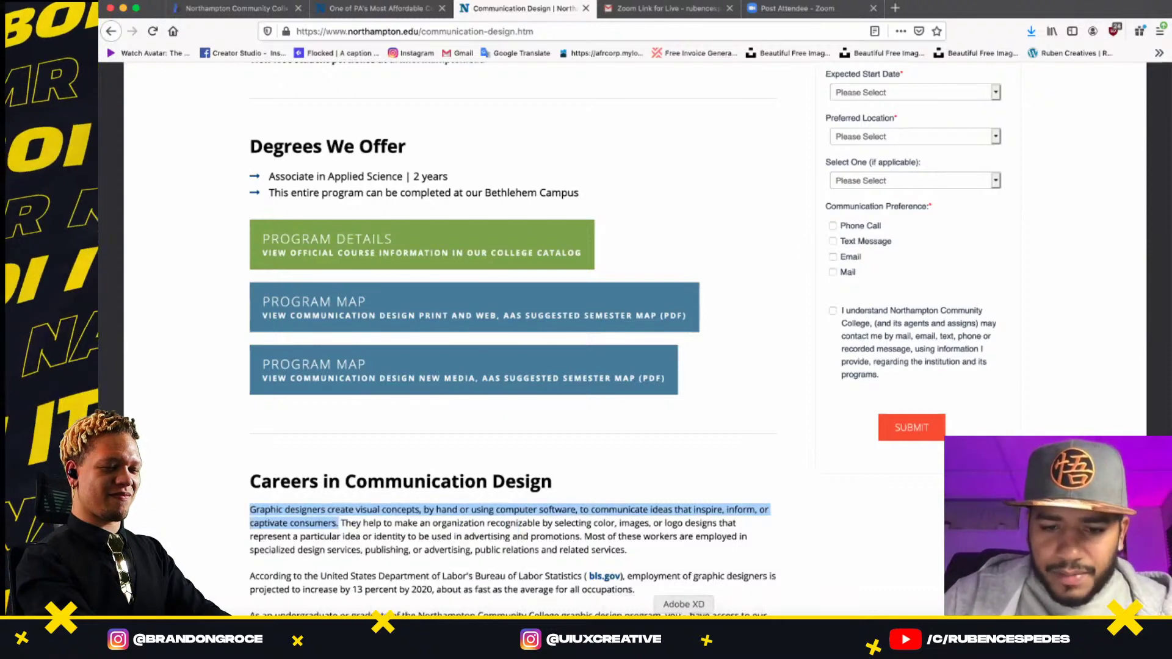
{"action": "left_click", "coordinate": [684, 638]}
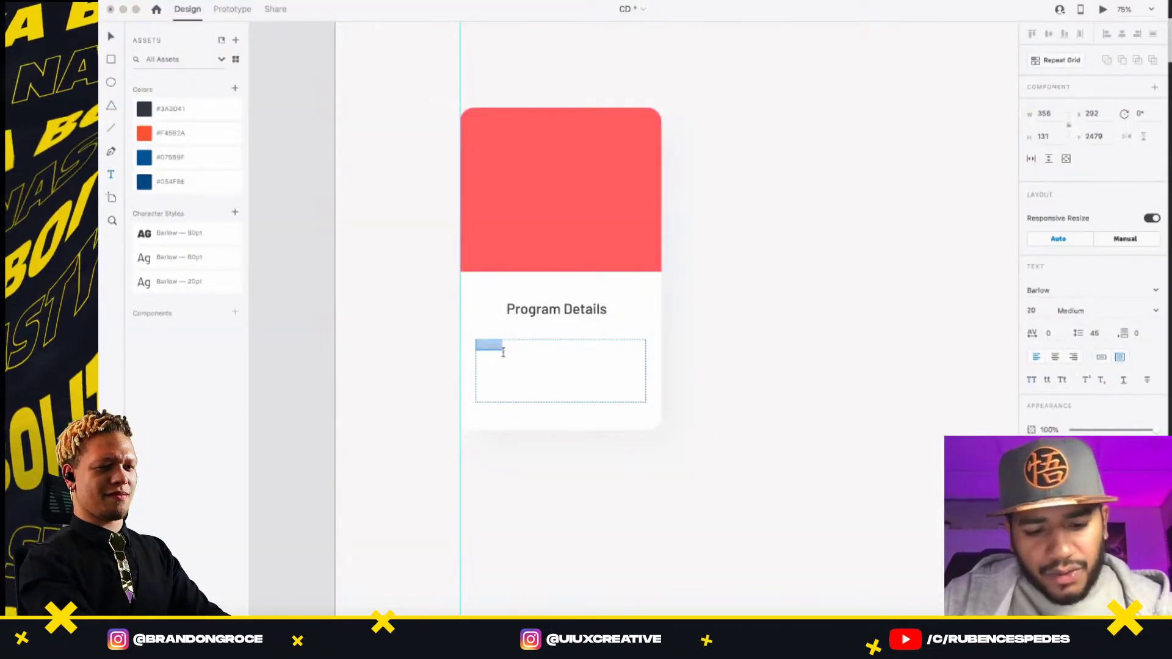
{"action": "key", "text": "super+v"}
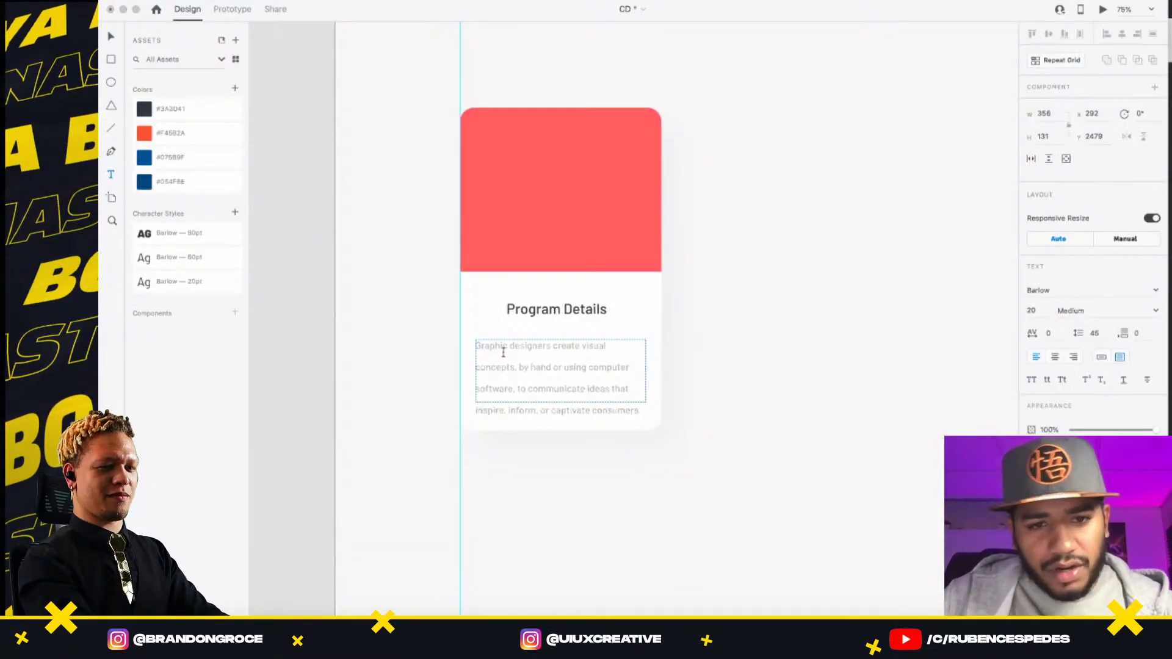
- Apply the Barlow 20pt character style to the description text, try the dark #3A3D41 colour on it, and select the text box
{"action": "left_click", "coordinate": [208, 282]}
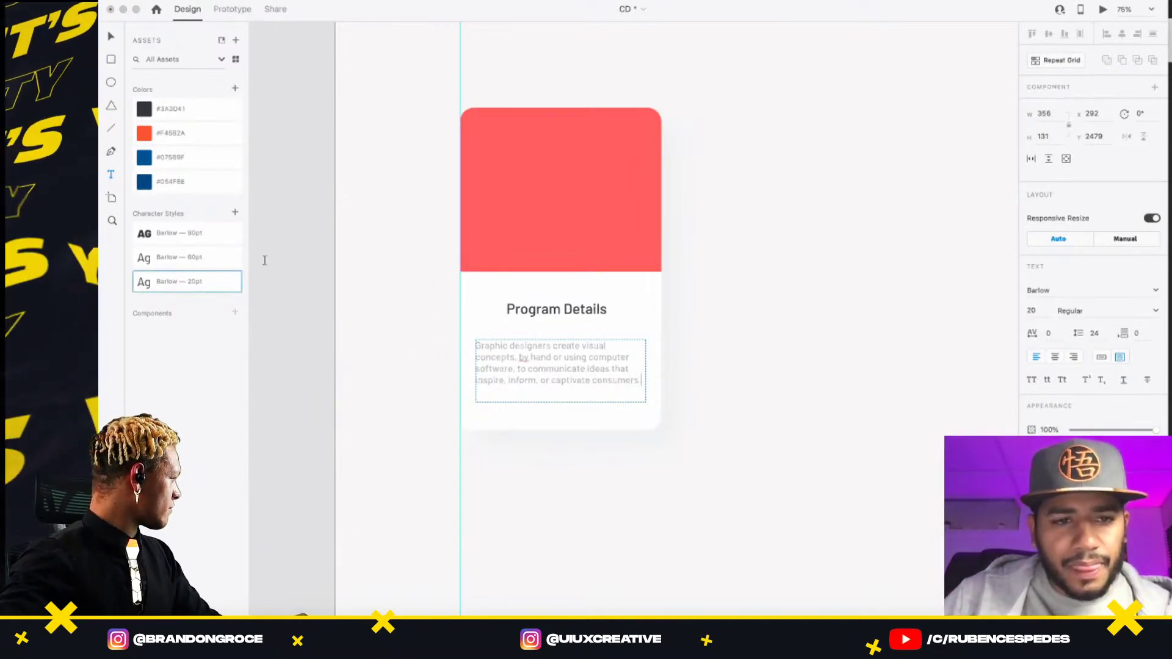
{"action": "left_click", "coordinate": [189, 110]}
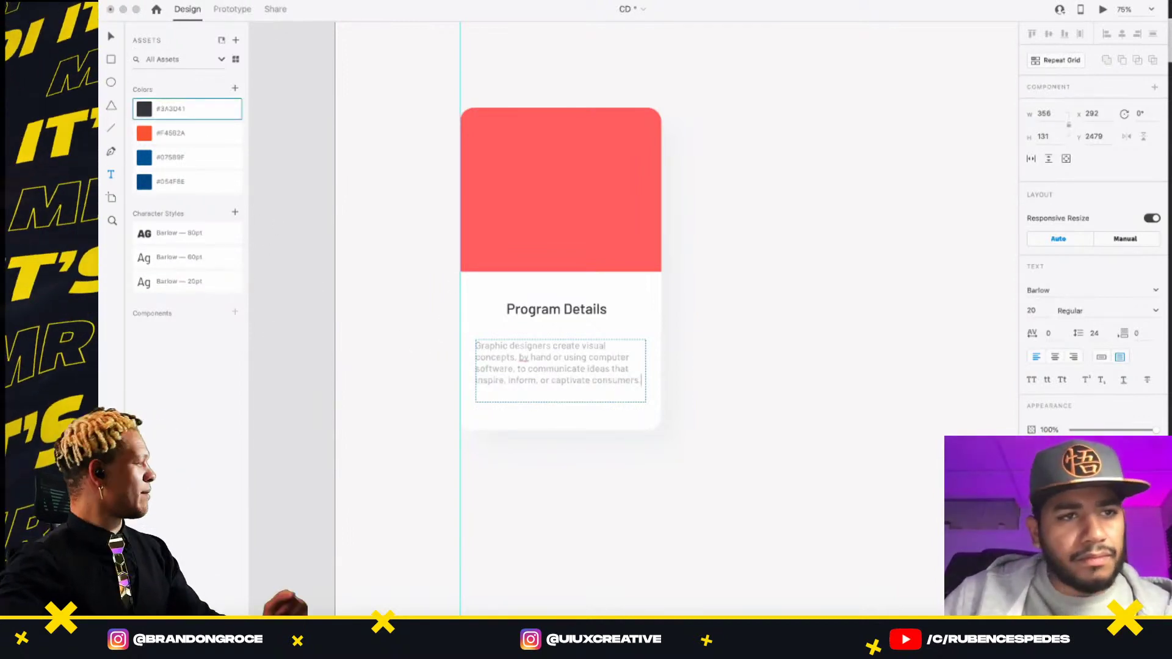
{"action": "left_click", "coordinate": [109, 37]}
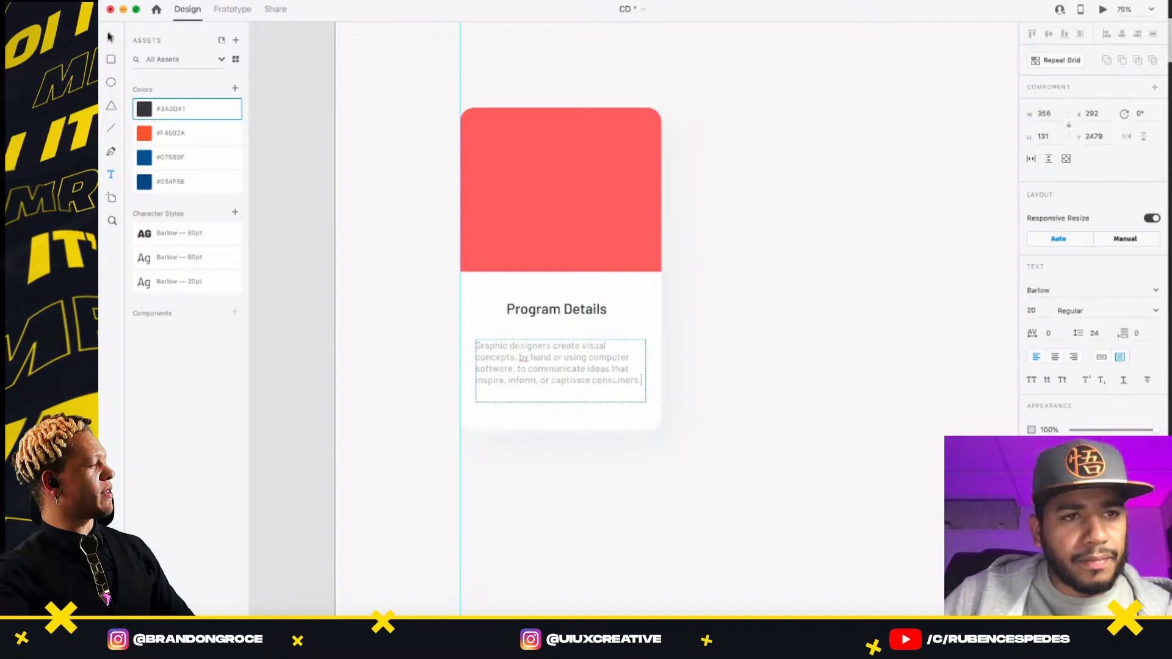
{"action": "left_click", "coordinate": [301, 217]}
{"action": "left_click", "coordinate": [580, 354]}
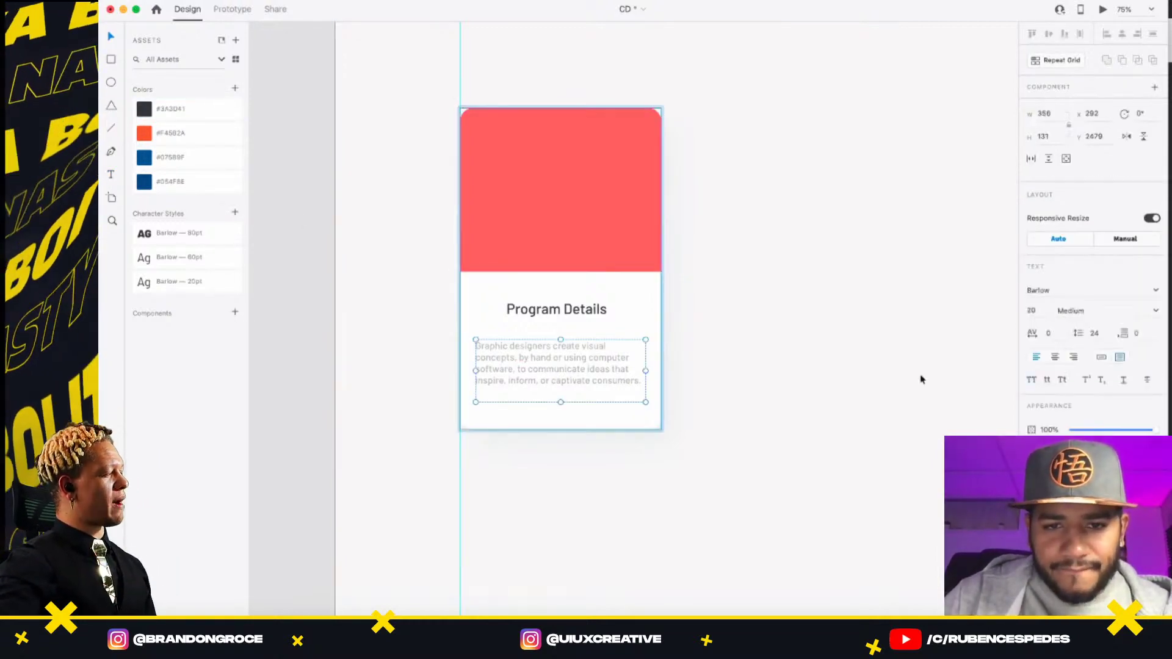
- Centre-align the card's description text and set its line spacing to 30
{"action": "left_click", "coordinate": [1055, 356]}
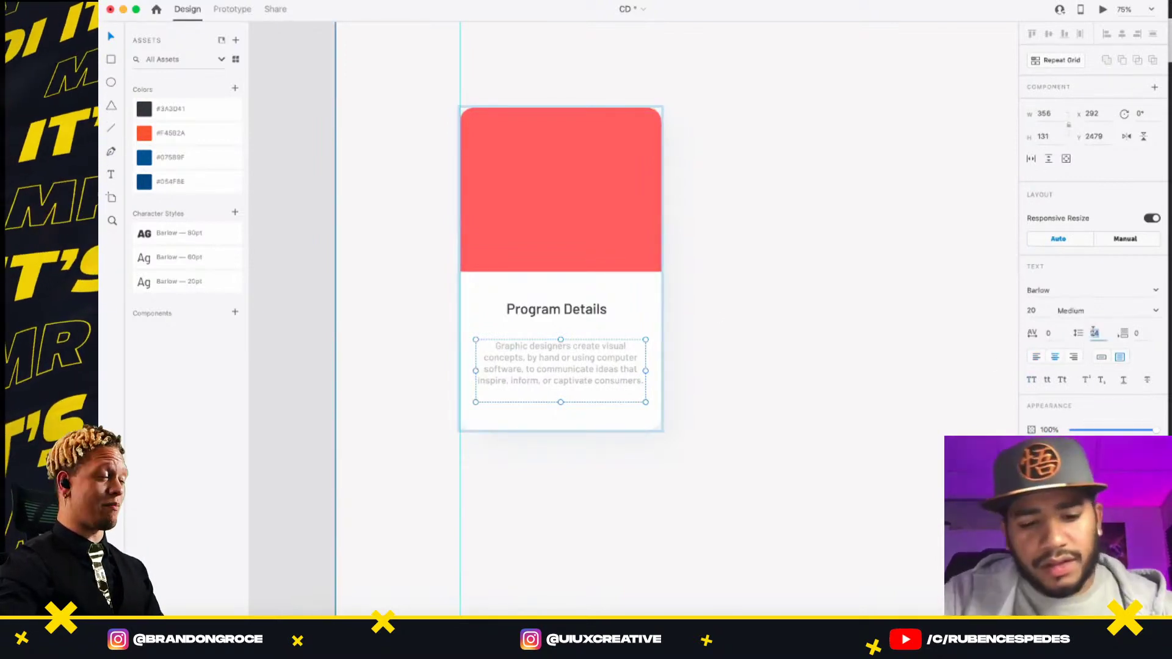
{"action": "key", "text": "Up"}
{"action": "key", "text": "Up"}
{"action": "key", "text": "Up"}
{"action": "key", "text": "Up"}
{"action": "key", "text": "Up"}
{"action": "key", "text": "Up"}
{"action": "key", "text": "Up"}
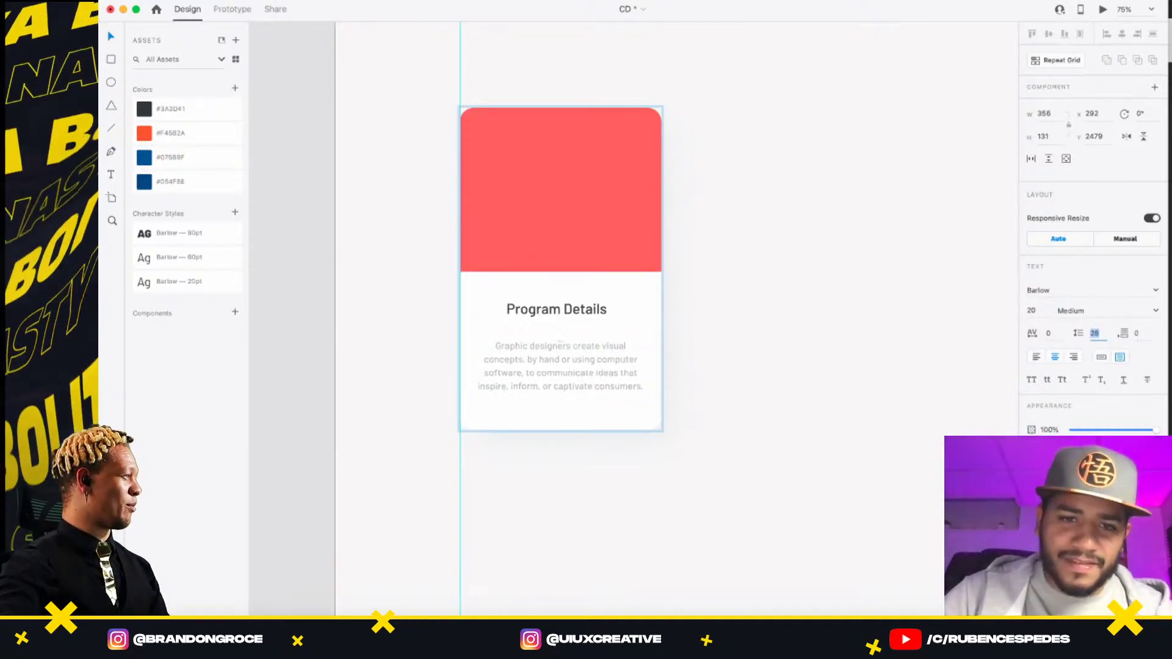
{"action": "key", "text": "Down"}
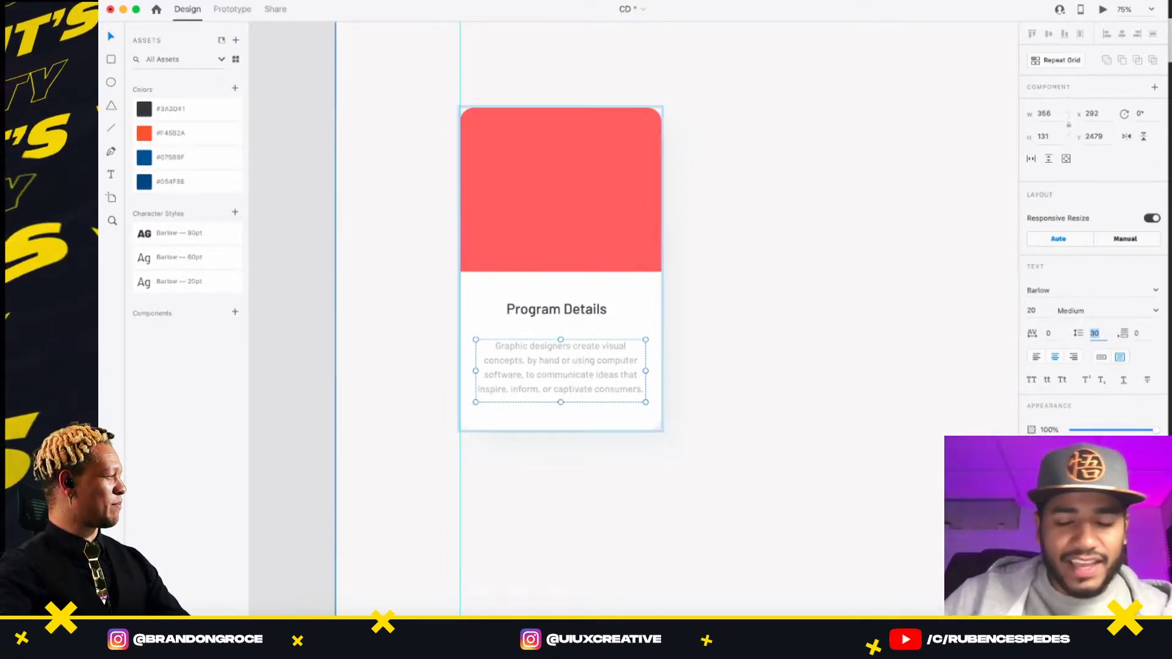
- Darken the grey fill colour of the card's description text
{"action": "left_click", "coordinate": [1036, 455]}
{"action": "left_click_drag", "start_coordinate": [940, 427], "coordinate": [886, 436]}
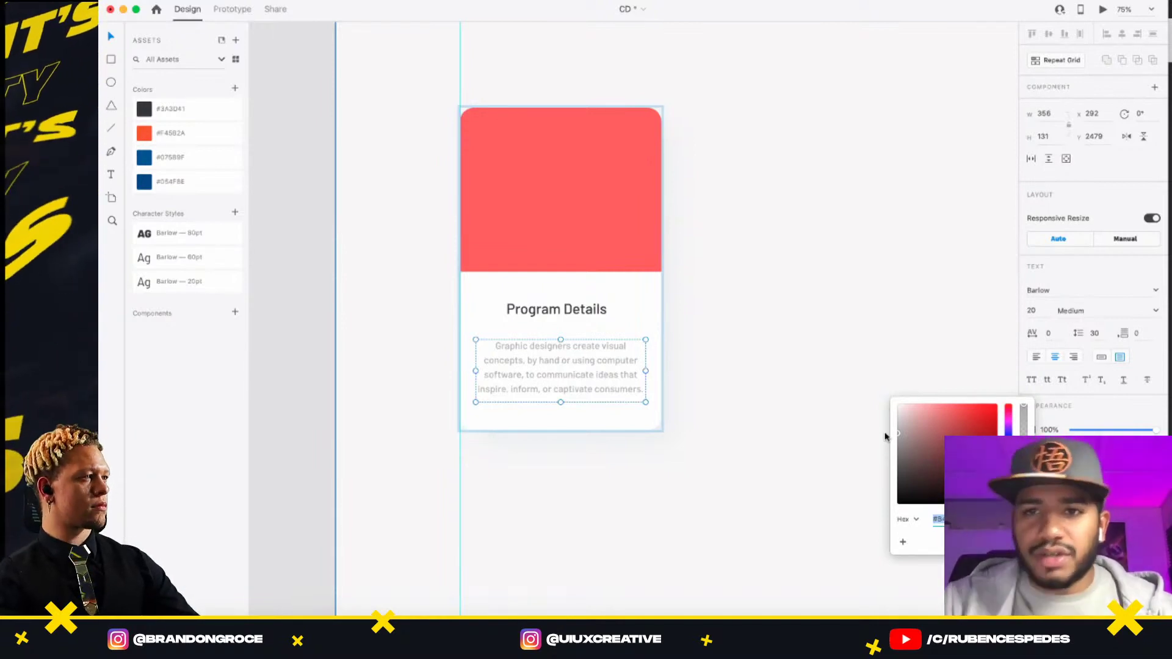
{"action": "left_click", "coordinate": [584, 365]}
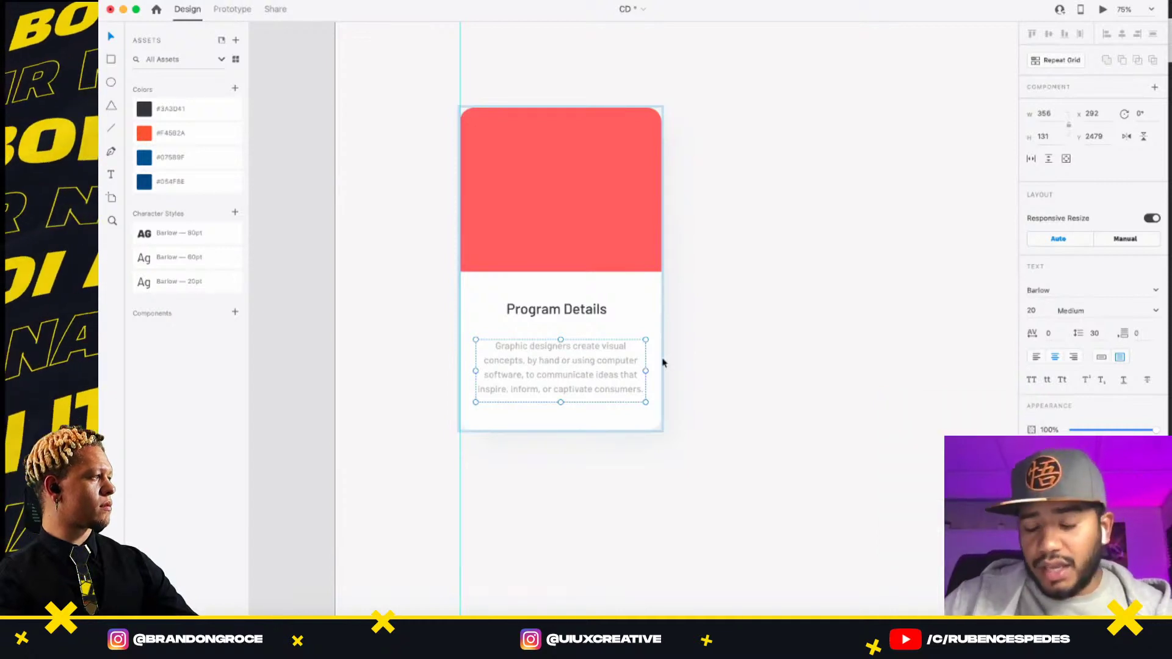
{"action": "left_click", "coordinate": [1037, 464]}
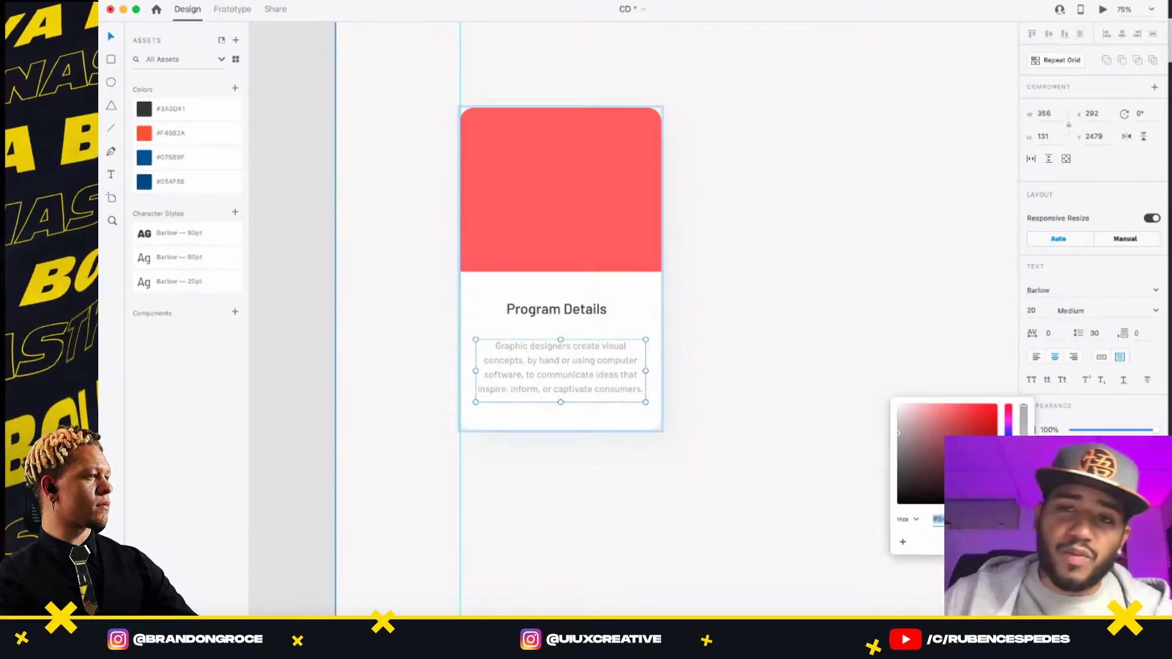
{"action": "left_click_drag", "start_coordinate": [901, 438], "coordinate": [889, 445]}
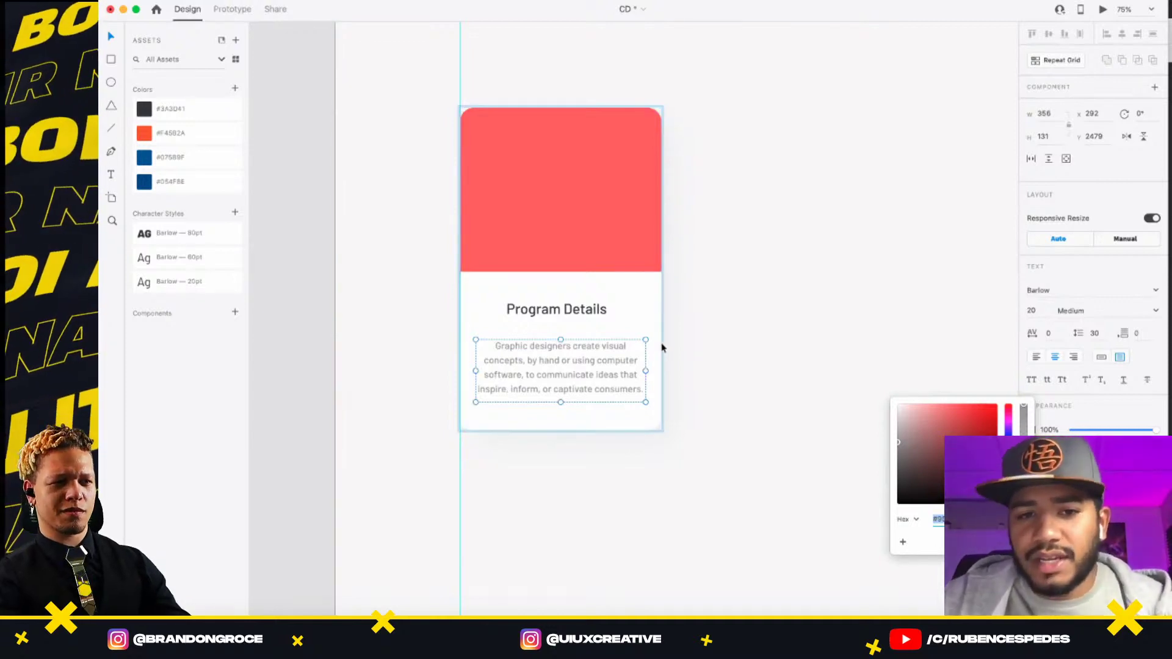
- Move the description text up closer to the Program Details heading and lengthen the white card background to a height of 750
{"action": "left_click", "coordinate": [591, 349]}
{"action": "left_click_drag", "start_coordinate": [578, 346], "coordinate": [582, 341]}
{"action": "left_click", "coordinate": [617, 427]}
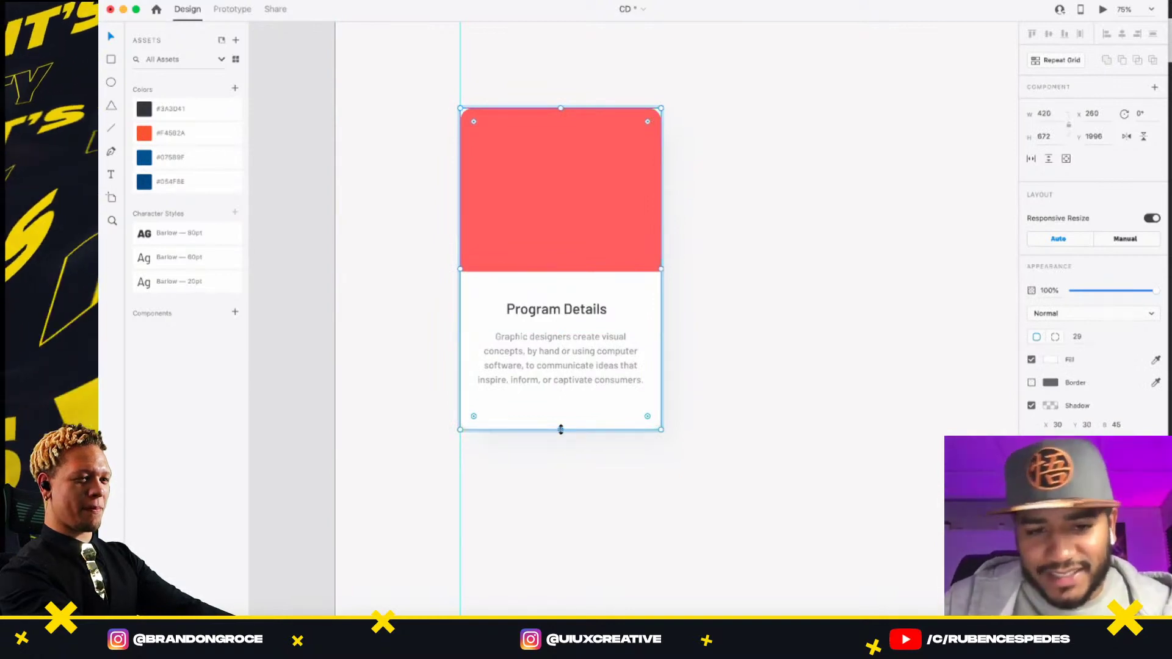
{"action": "left_click_drag", "start_coordinate": [562, 431], "coordinate": [553, 467]}
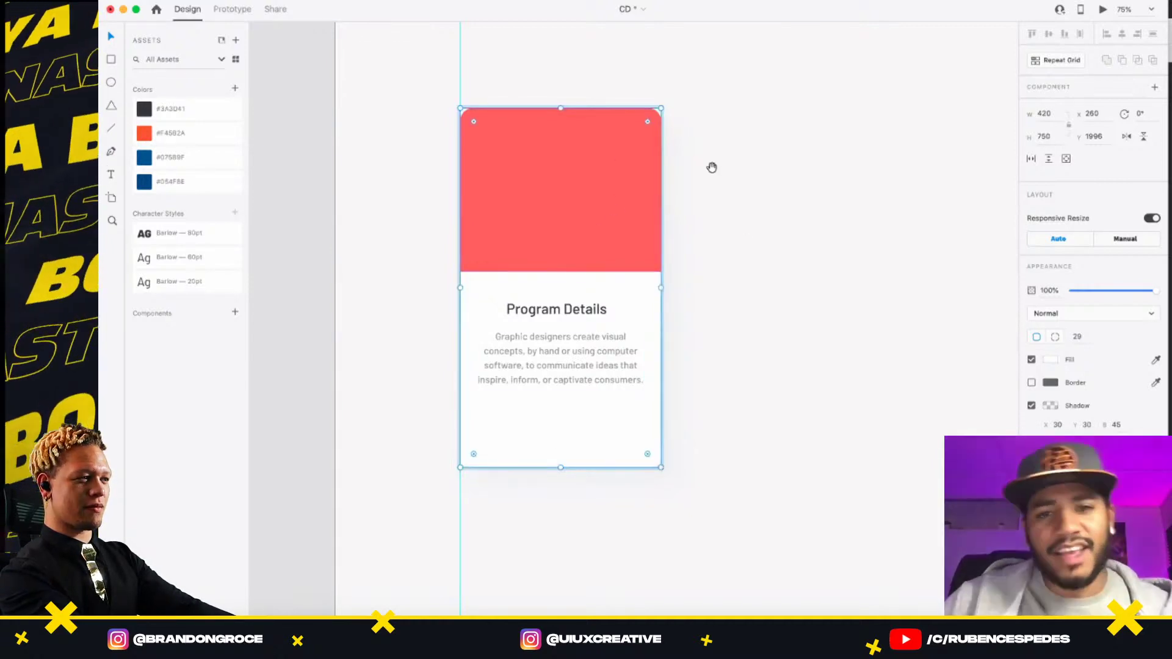
- Copy the JOIN US button into the card group, centred below the description and scaled down to about 191 by 64
{"action": "scroll", "coordinate": [712, 167], "scroll_direction": "up", "scroll_amount": 5}
{"action": "left_click", "coordinate": [563, 193]}
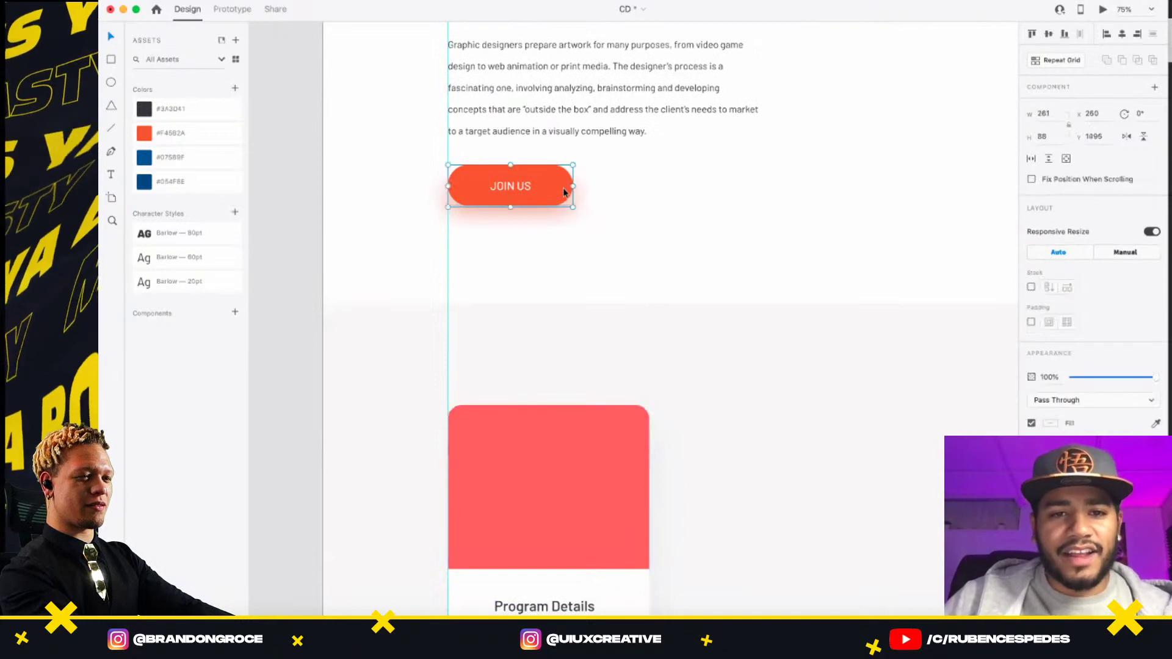
{"action": "scroll", "coordinate": [722, 332], "scroll_direction": "down", "scroll_amount": 5}
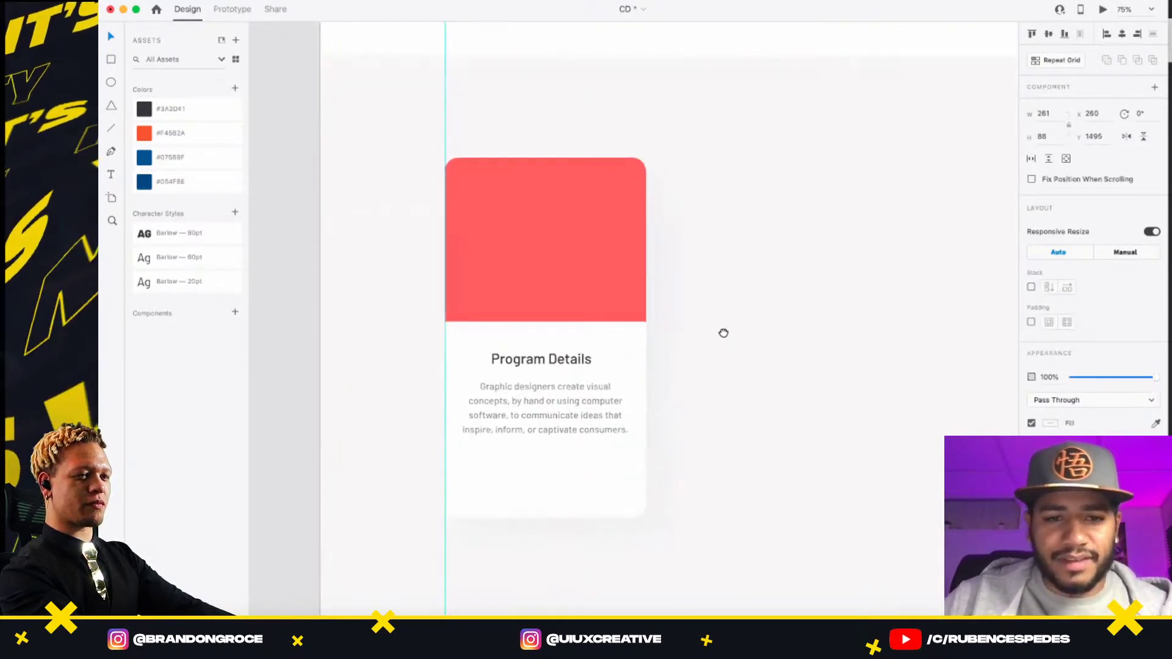
{"action": "left_click", "coordinate": [555, 406]}
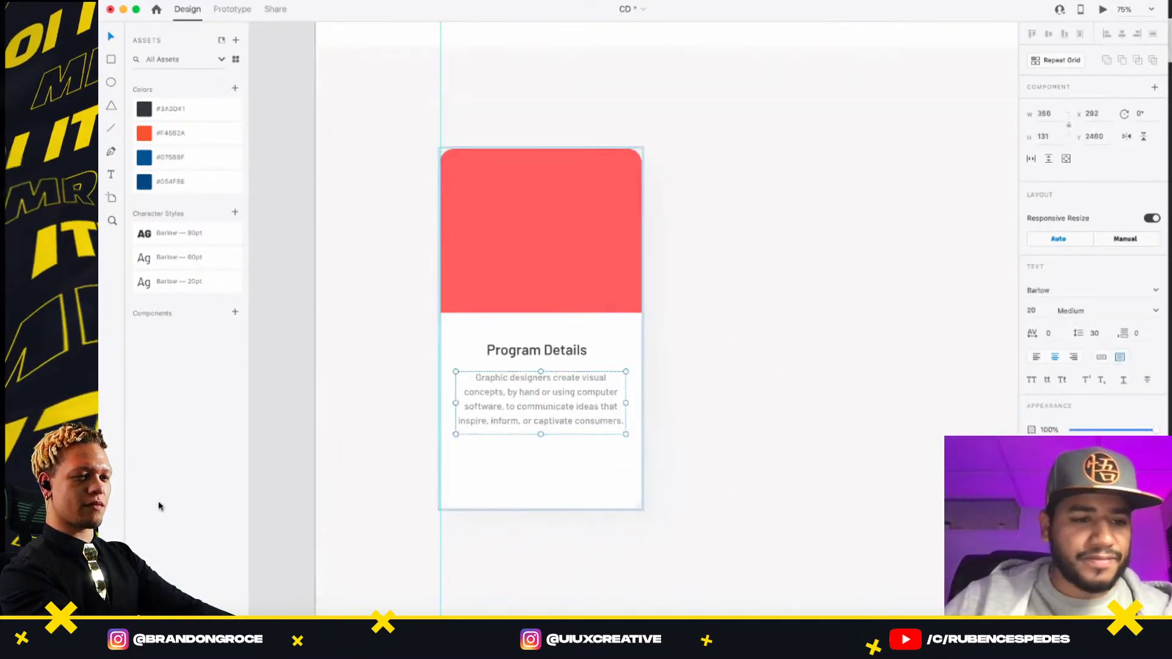
{"action": "key", "text": "super+y"}
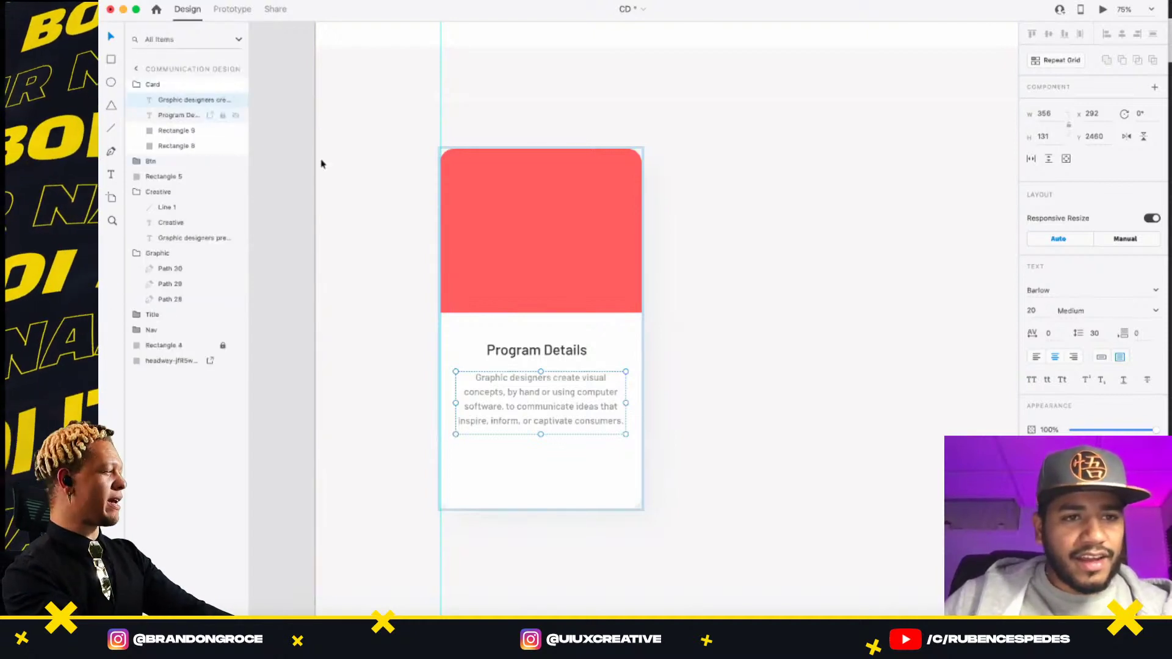
{"action": "key", "text": "super+v"}
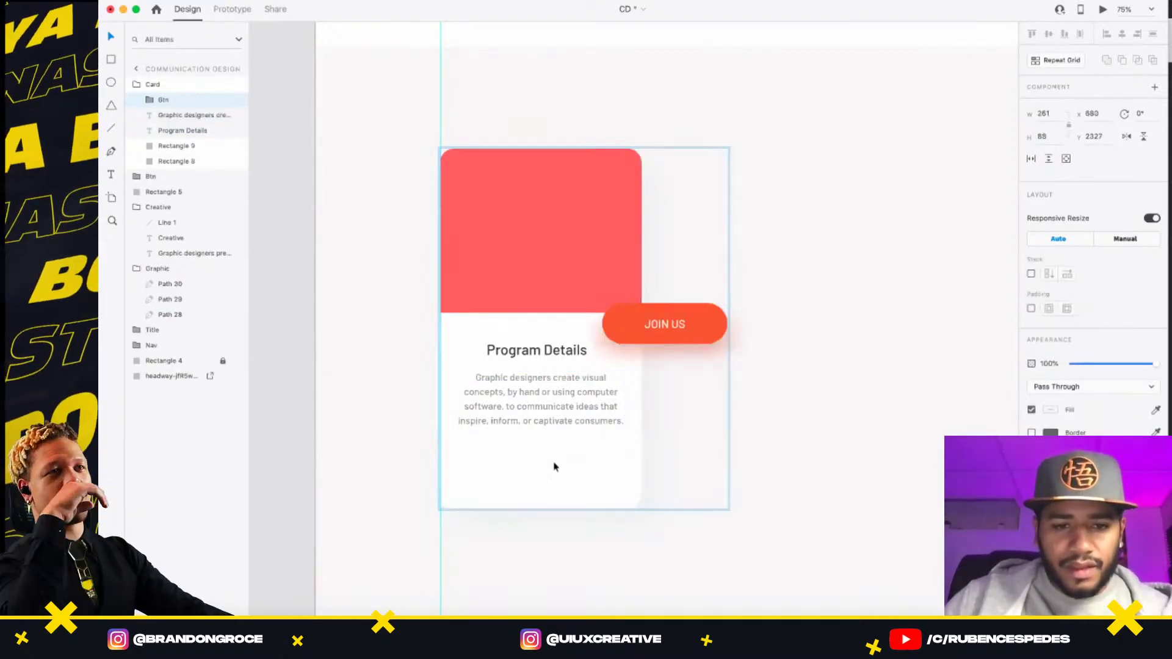
{"action": "left_click_drag", "start_coordinate": [671, 323], "coordinate": [551, 468]}
{"action": "left_click", "coordinate": [550, 470]}
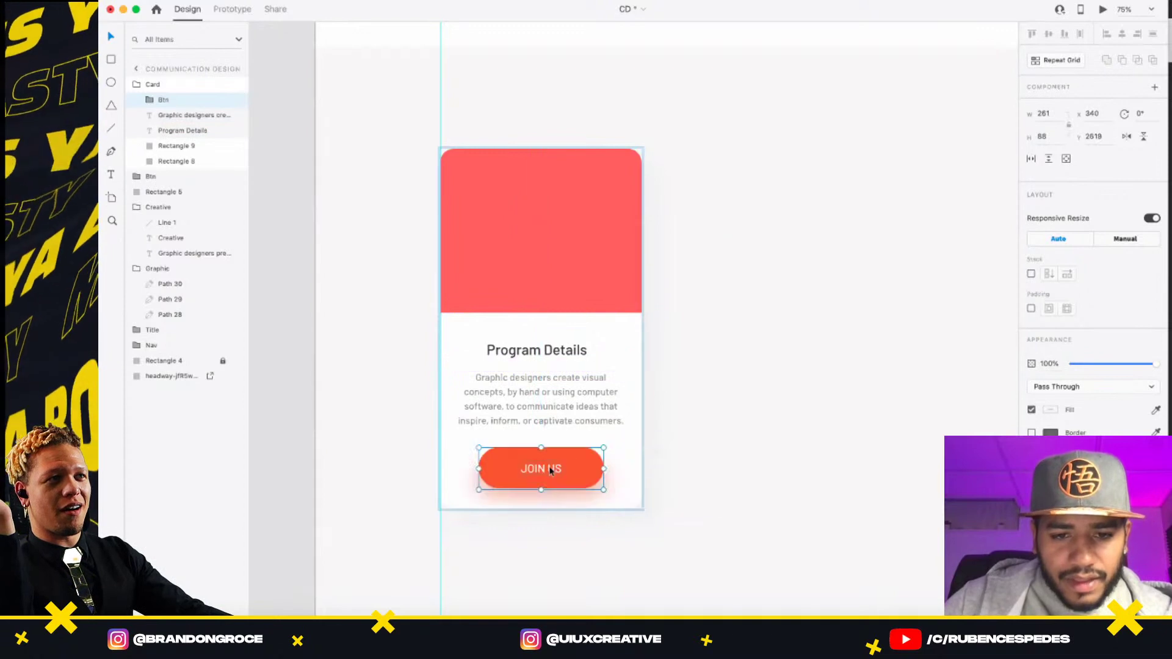
{"action": "left_click_drag", "start_coordinate": [556, 470], "coordinate": [587, 453]}
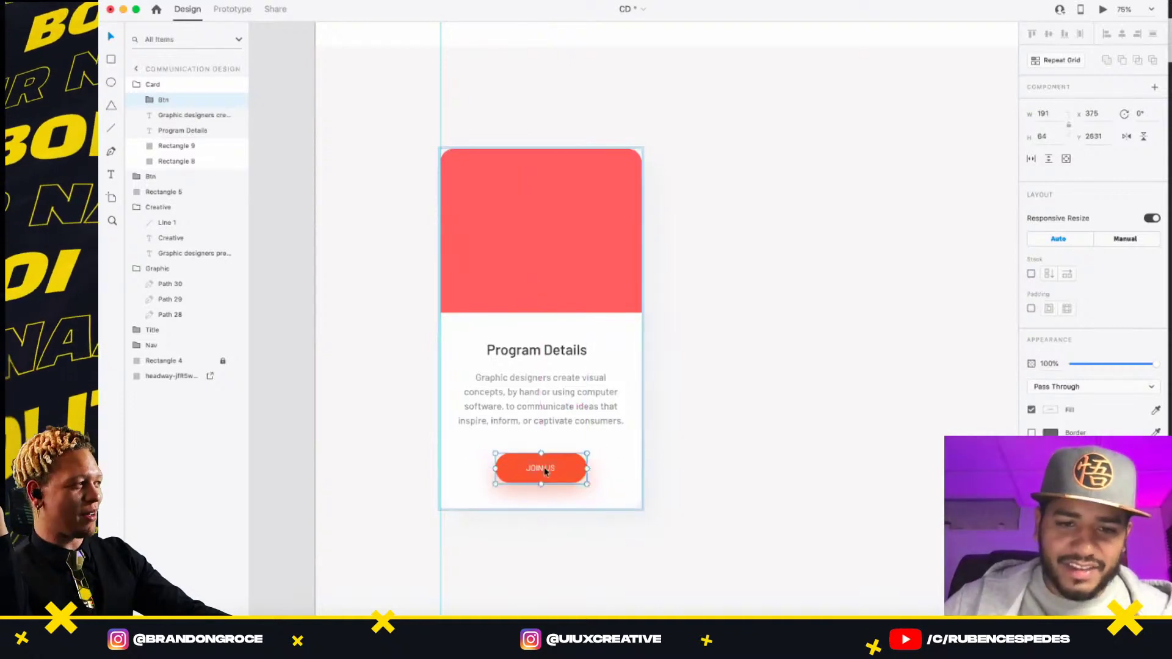
- Recolour the card button's shape with the first saved blue and its blurred shadow with the darker saved blue
{"action": "double_click", "coordinate": [546, 471]}
{"action": "double_click", "coordinate": [543, 469]}
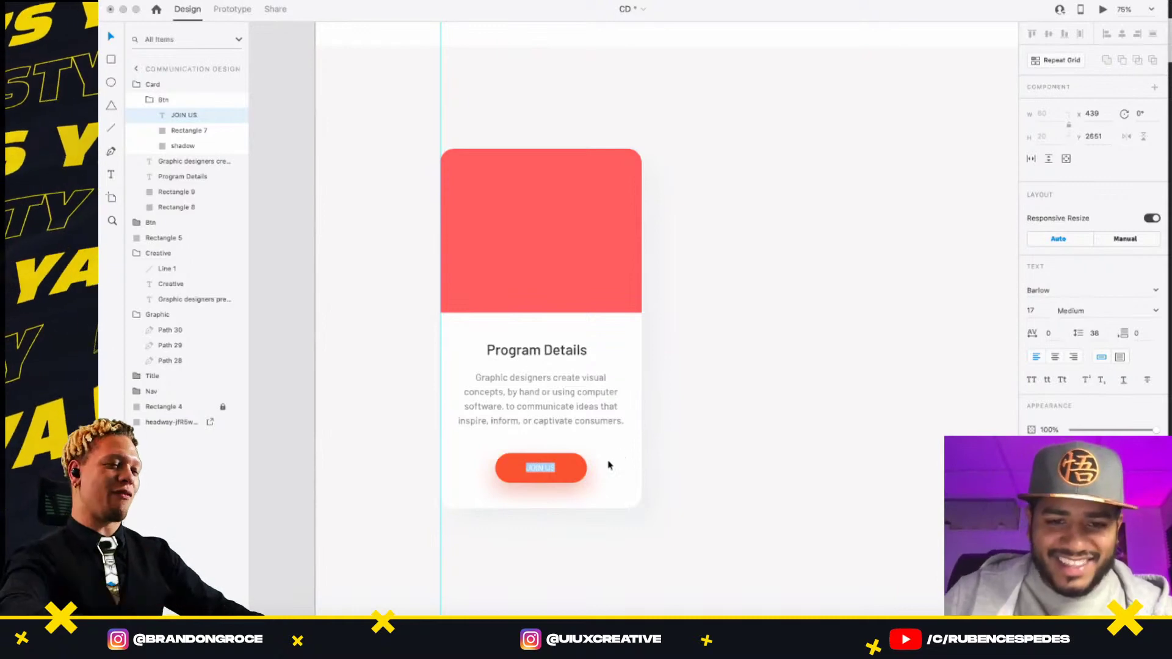
{"action": "left_click", "coordinate": [576, 475]}
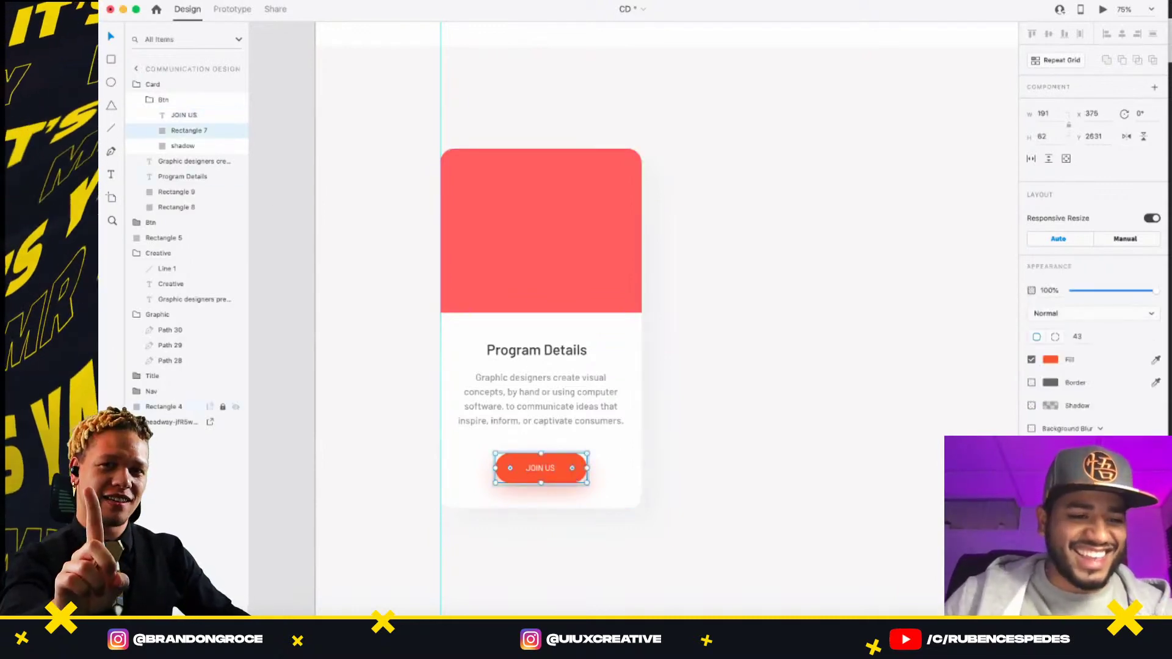
{"action": "key", "text": "super+shift+y"}
{"action": "left_click", "coordinate": [183, 159]}
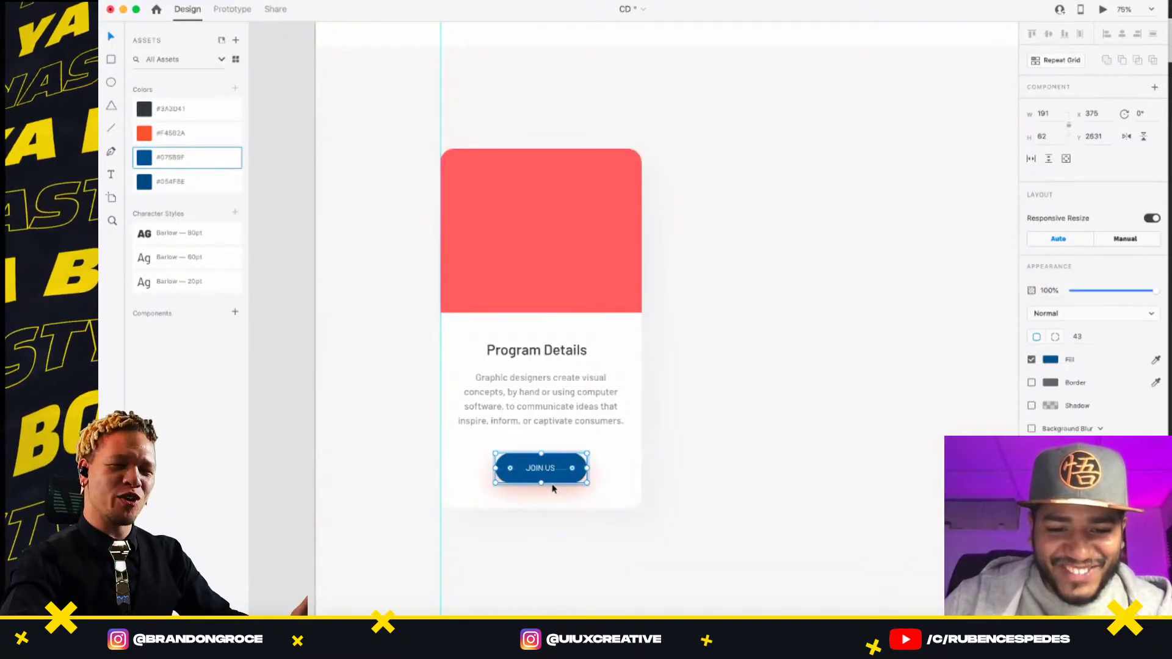
{"action": "left_click", "coordinate": [540, 468]}
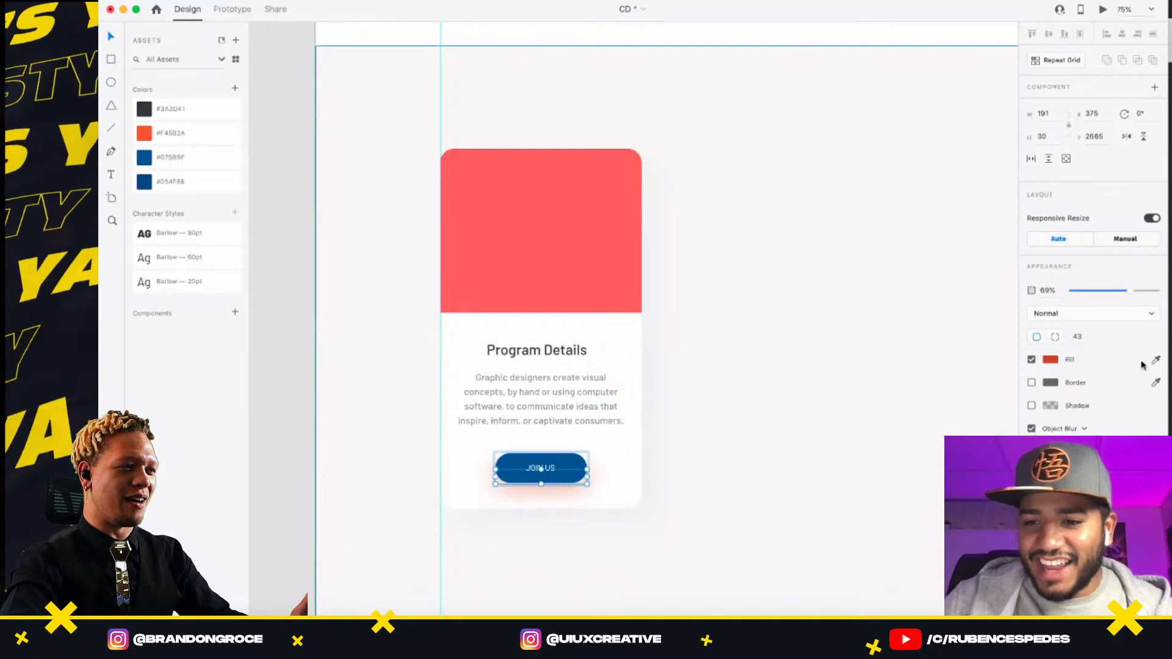
{"action": "left_click", "coordinate": [188, 191]}
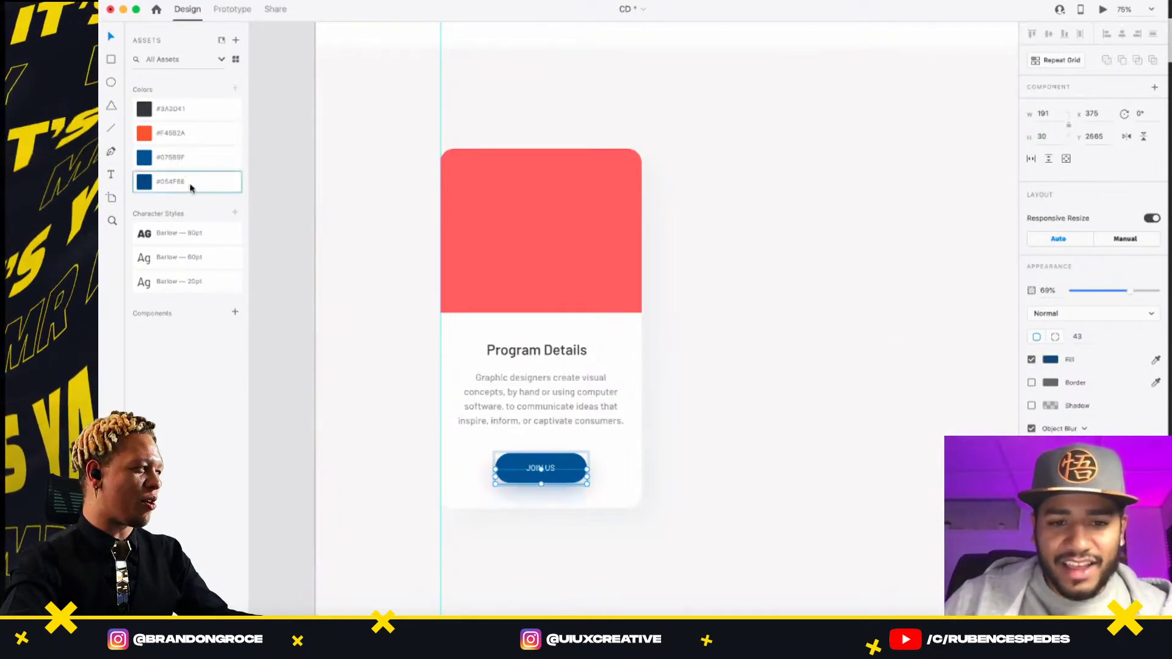
{"action": "left_click", "coordinate": [350, 165]}
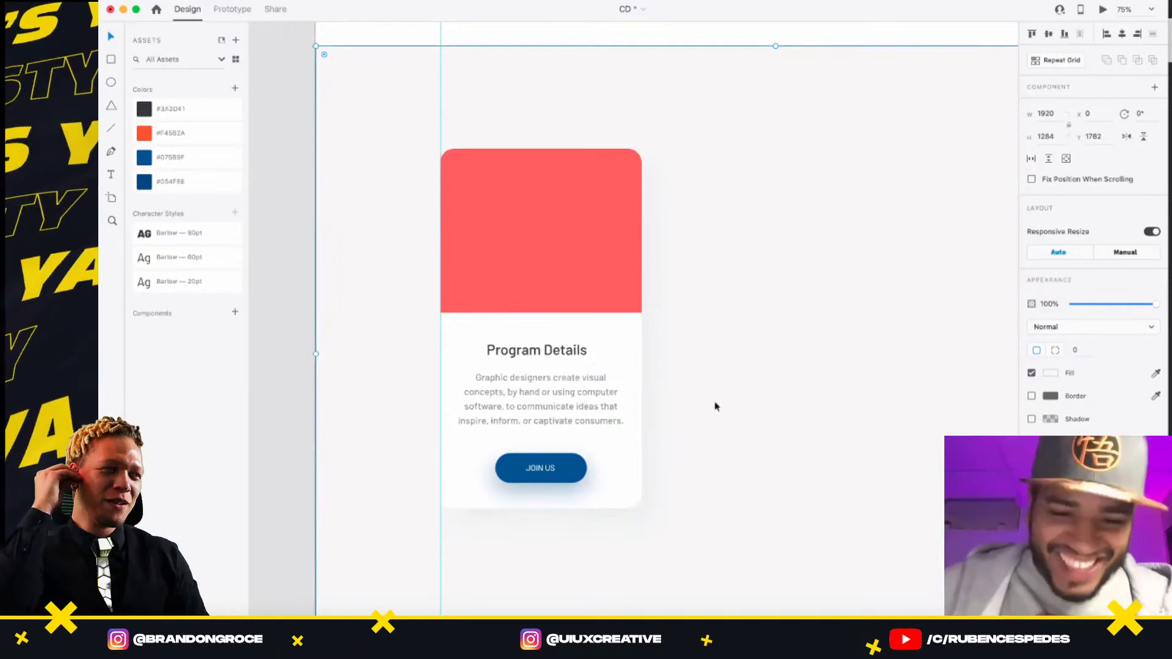
- Stretch the whole Program Details card group slightly downward from its lower edge
{"action": "left_click", "coordinate": [635, 477]}
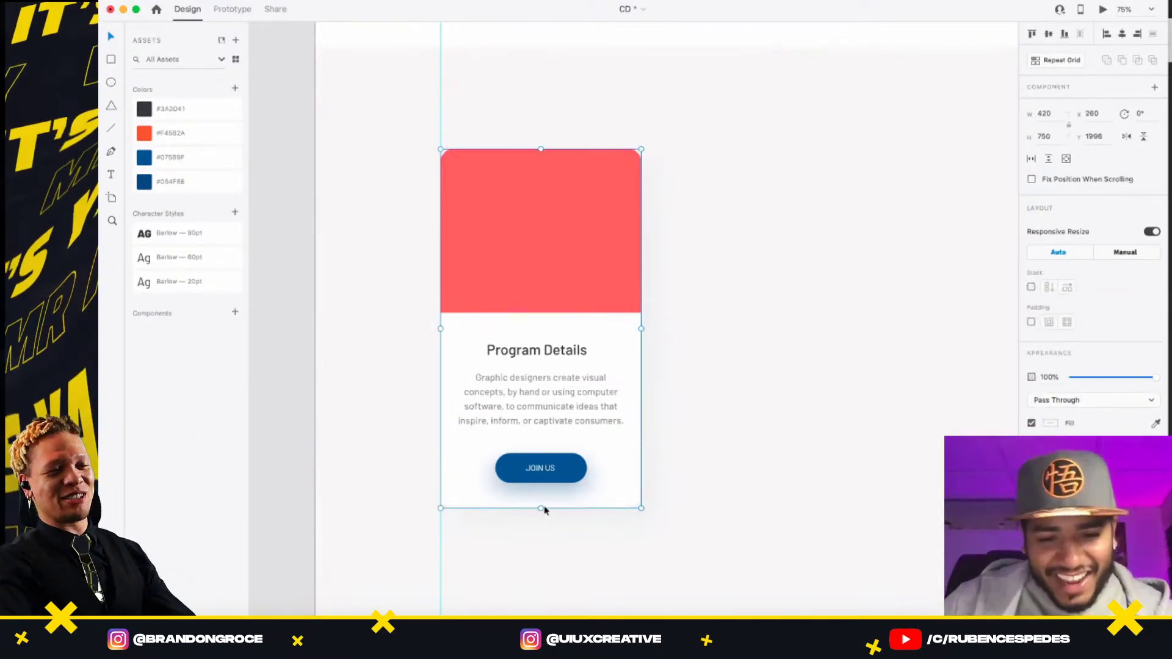
{"action": "left_click_drag", "start_coordinate": [539, 508], "coordinate": [538, 525]}
{"action": "left_click", "coordinate": [763, 296]}
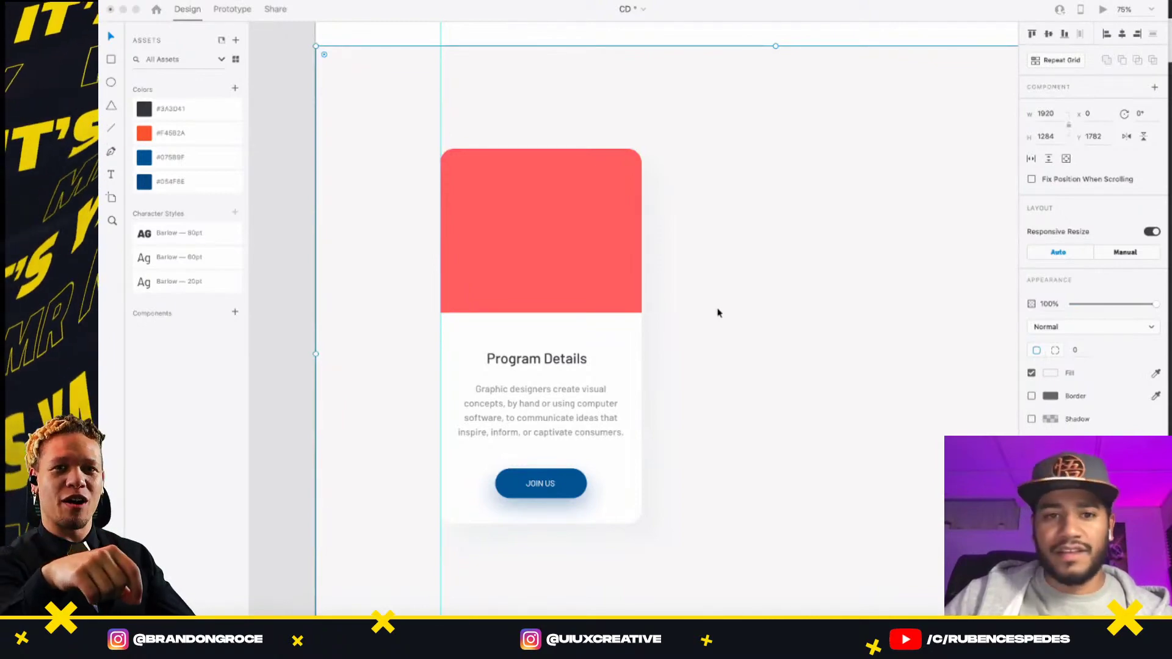
- Show the artboard's layer list and check the Card group by hiding it and making it visible again
{"action": "left_click_drag", "start_coordinate": [718, 313], "coordinate": [612, 251]}
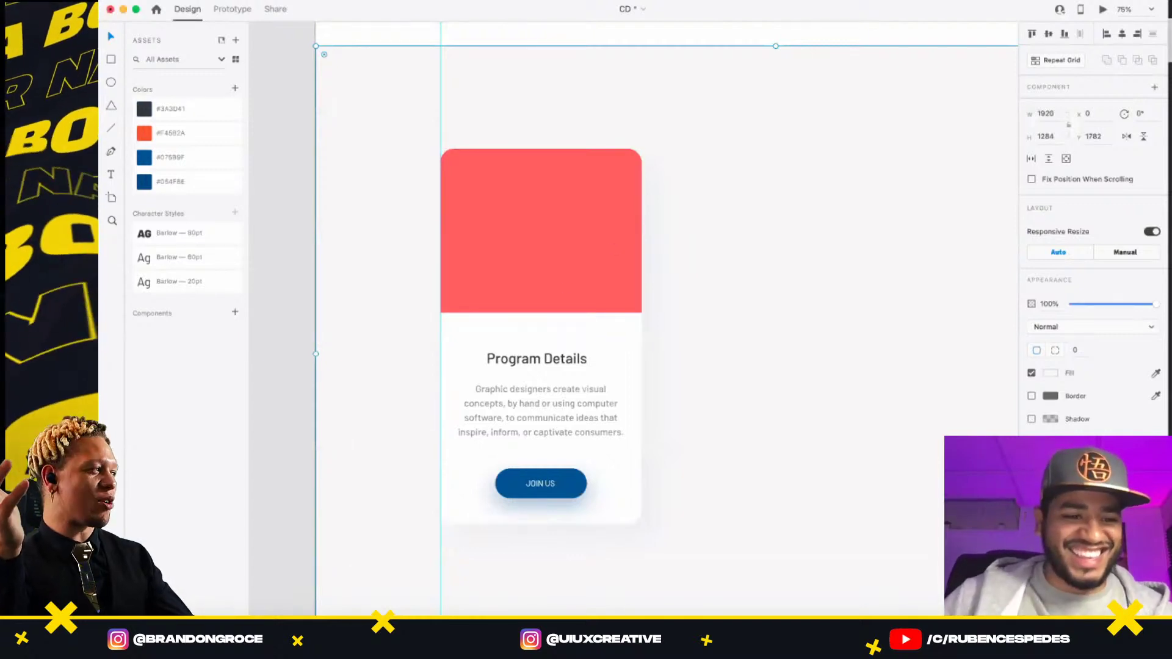
{"action": "key", "text": "super+y"}
{"action": "left_click", "coordinate": [148, 91]}
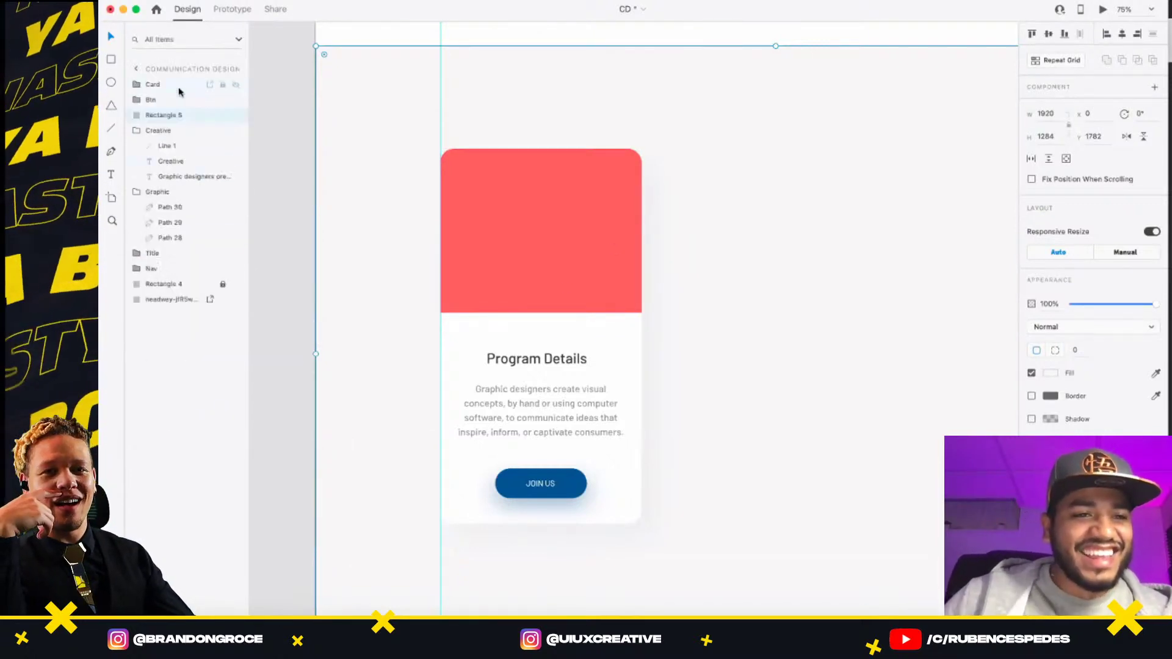
{"action": "left_click", "coordinate": [236, 85]}
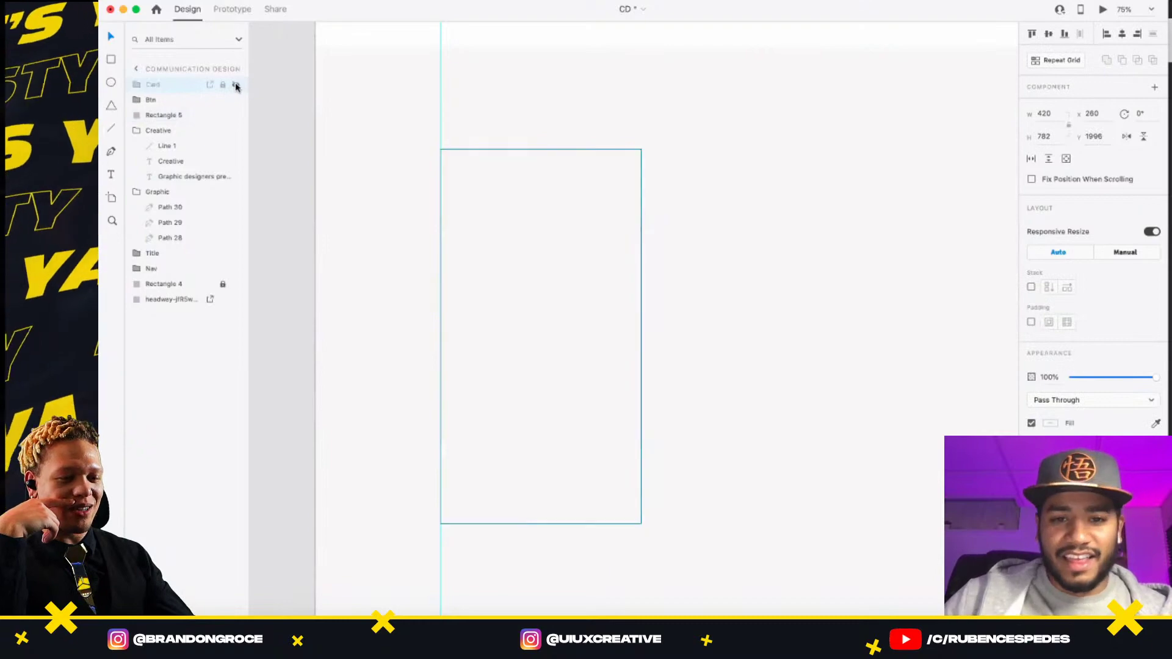
{"action": "left_click", "coordinate": [236, 86]}
- Collapse the Creative layer group and lock the light grey section background rectangle
{"action": "scroll", "coordinate": [649, 280], "scroll_direction": "down", "scroll_amount": 3}
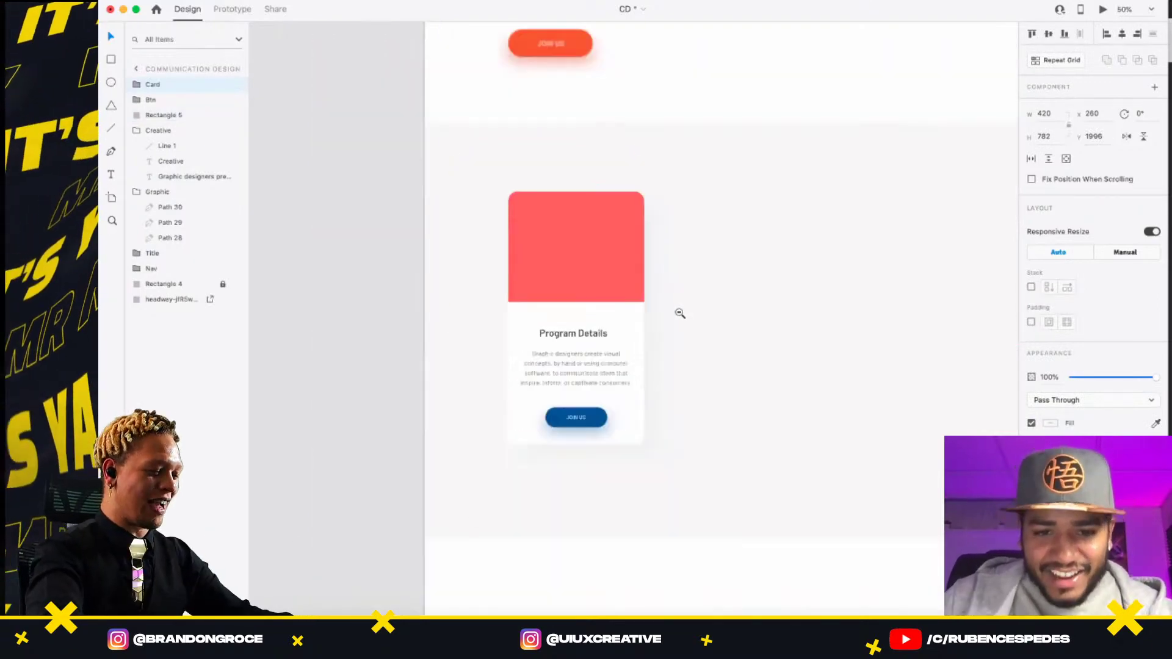
{"action": "left_click_drag", "start_coordinate": [760, 318], "coordinate": [646, 353]}
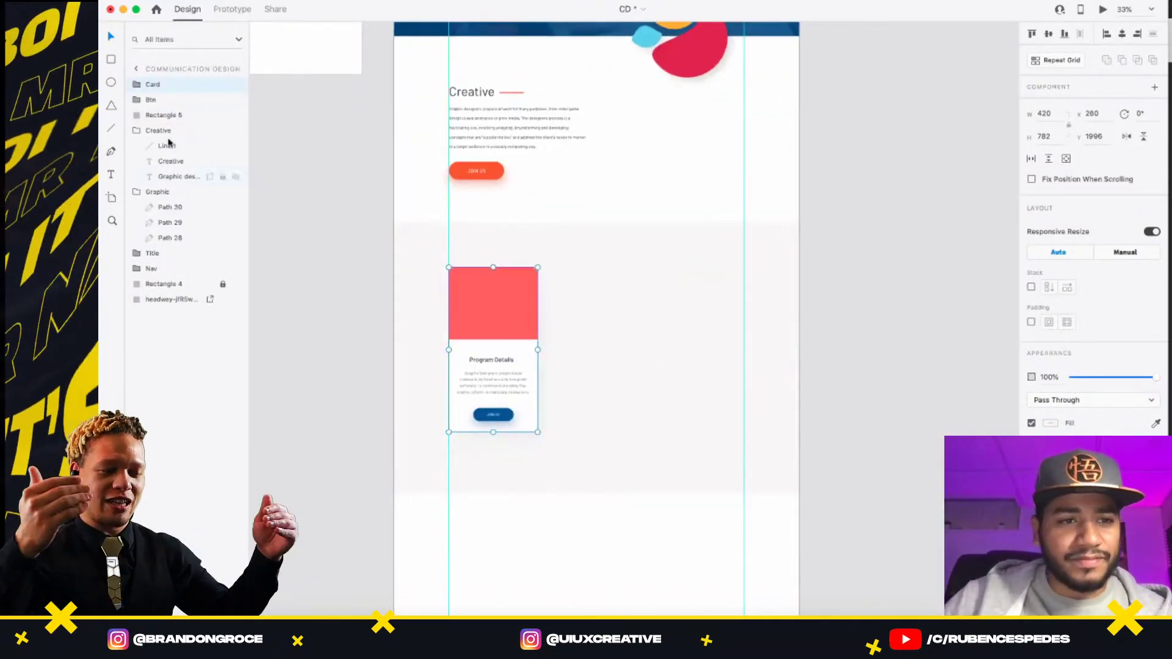
{"action": "left_click", "coordinate": [137, 132]}
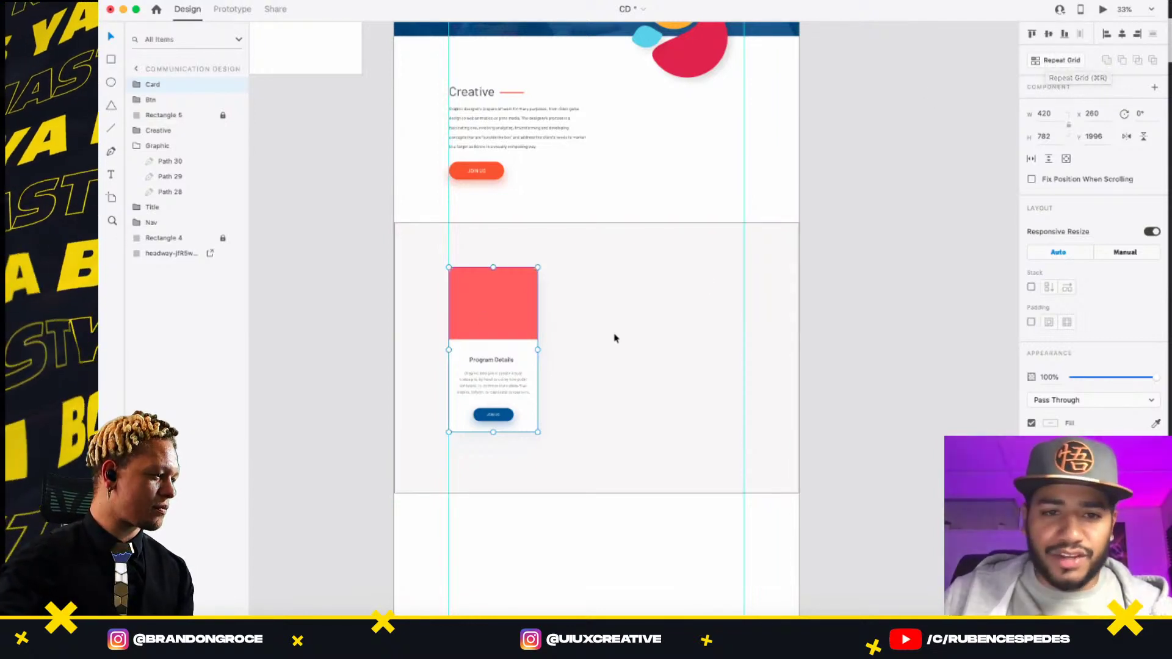
- Turn the card group into a Repeat Grid of three cards across and tighten the gaps to a total width of about 1614
{"action": "left_click", "coordinate": [1053, 62]}
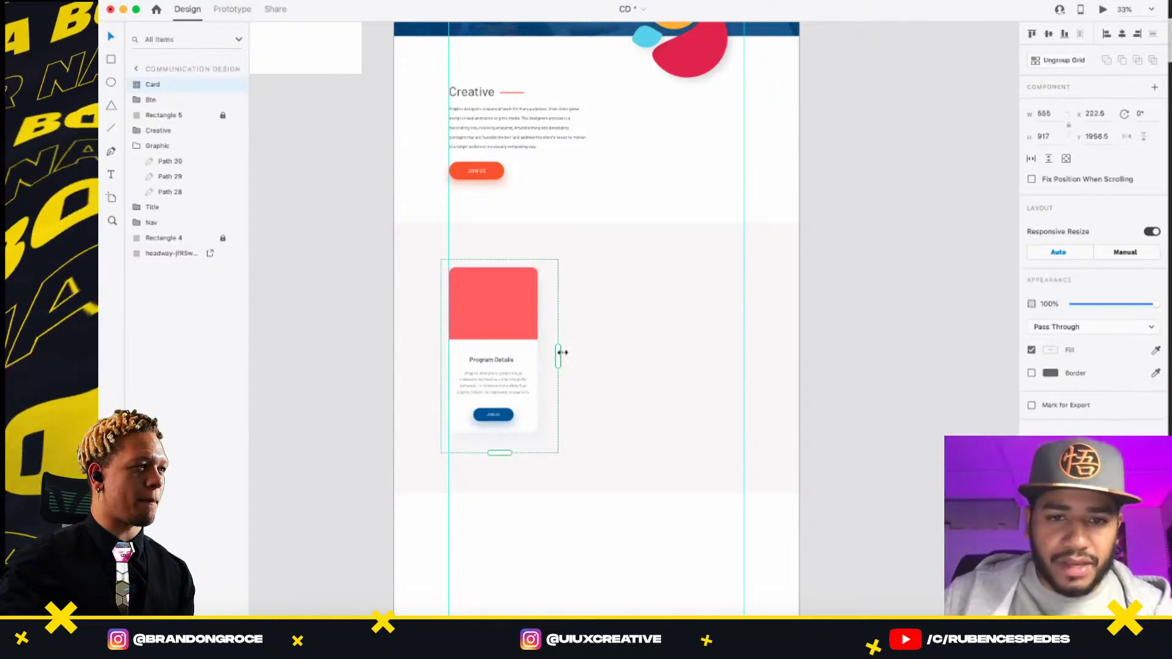
{"action": "left_click_drag", "start_coordinate": [560, 355], "coordinate": [799, 356]}
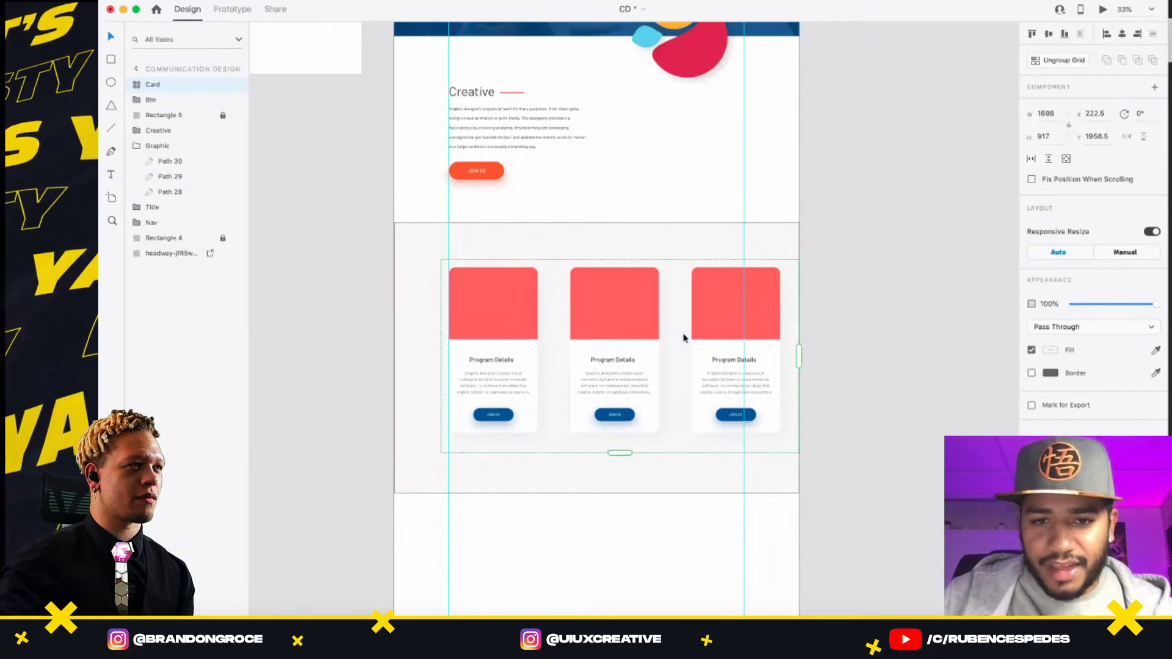
{"action": "mouse_move", "coordinate": [680, 332]}
{"action": "left_mouse_down"}
{"action": "mouse_move", "coordinate": [652, 334]}
{"action": "mouse_move", "coordinate": [663, 342]}
{"action": "left_mouse_up"}
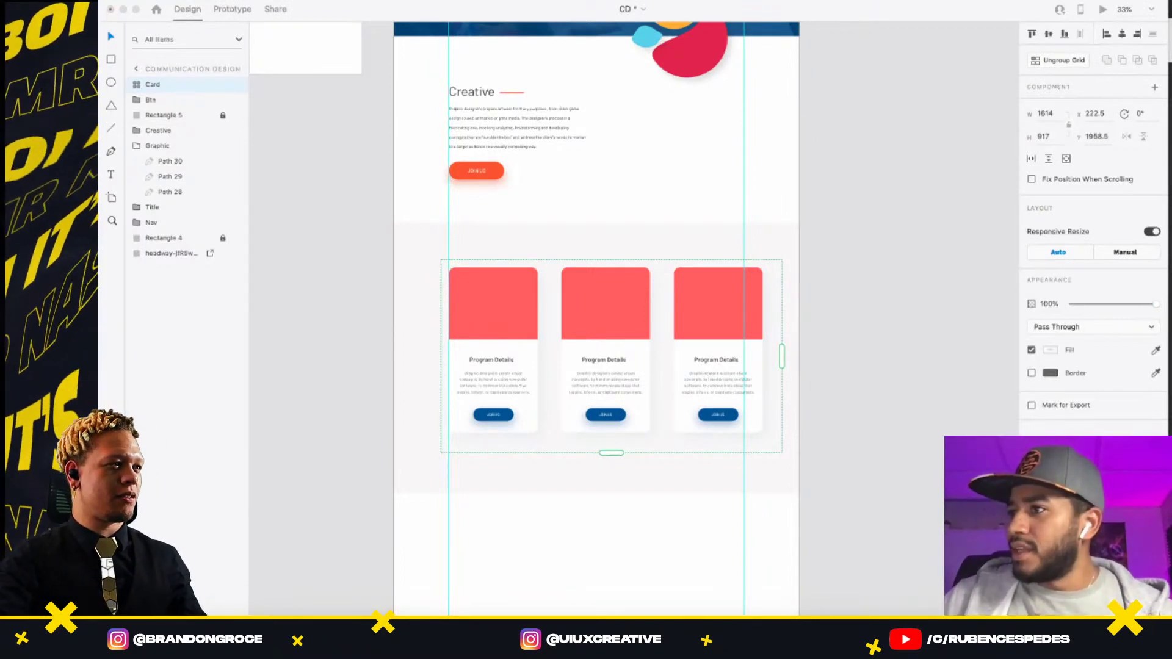
- Fill the three cards' red image areas with the three photo files
{"action": "left_click_drag", "start_coordinate": [892, 305], "coordinate": [611, 305]}
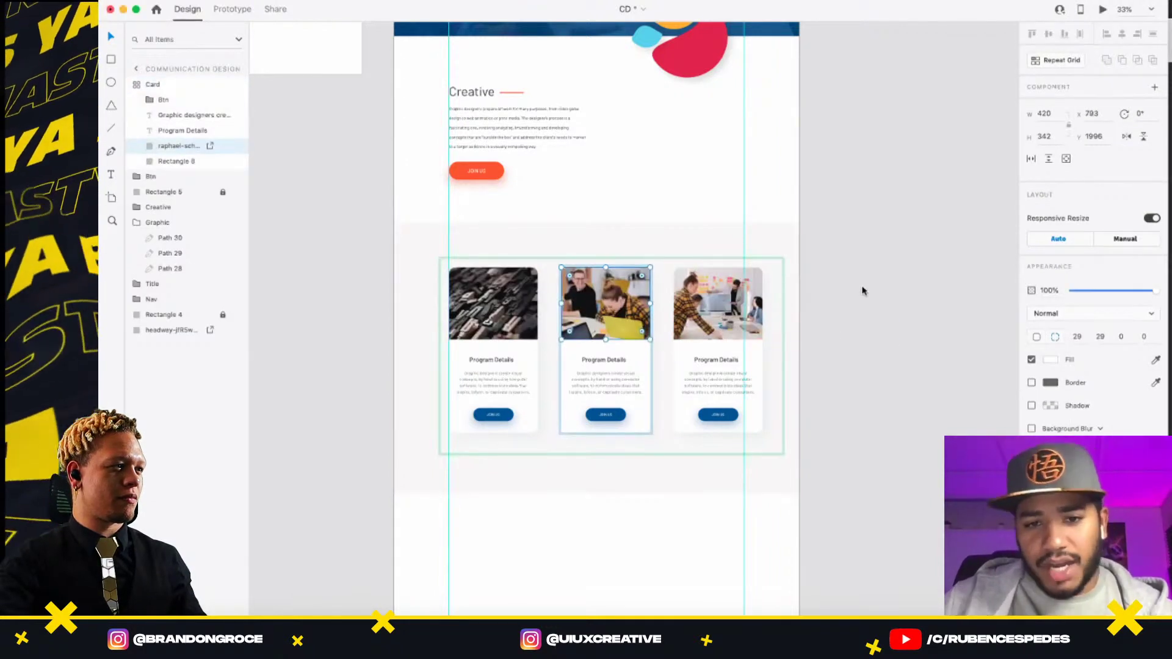
{"action": "left_click", "coordinate": [863, 369]}
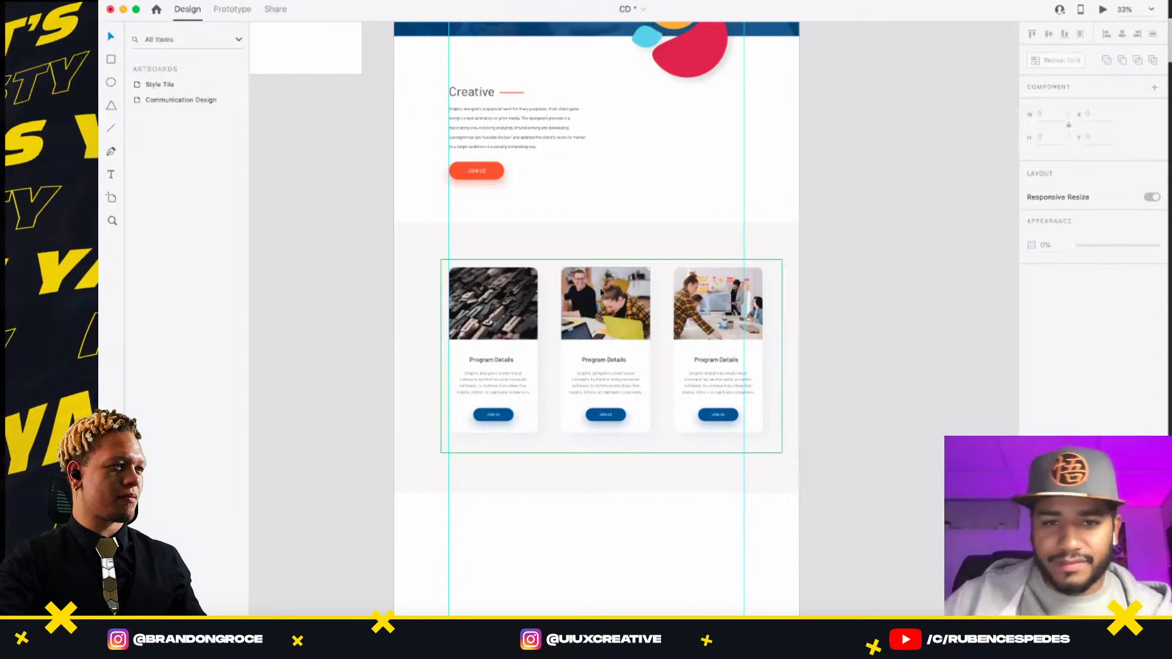
- Shift the card grid sideways to X 153.5 and try extending it downward with a second row, undoing the extension
{"action": "left_click", "coordinate": [602, 292]}
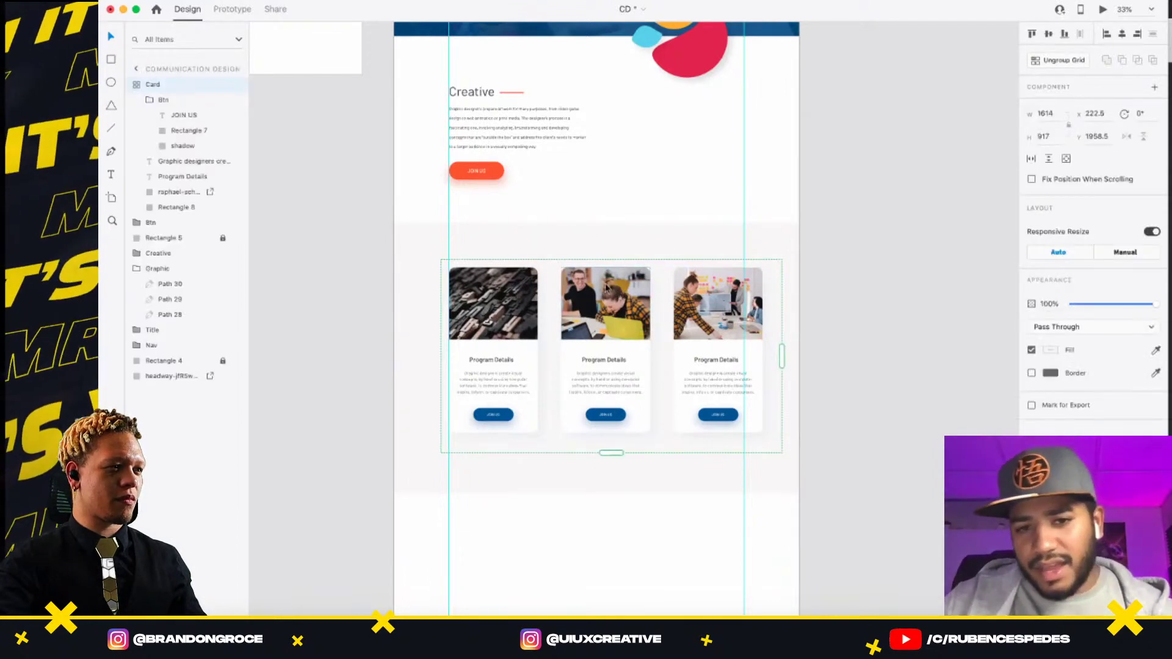
{"action": "left_click_drag", "start_coordinate": [626, 295], "coordinate": [611, 294]}
{"action": "left_click_drag", "start_coordinate": [582, 516], "coordinate": [571, 598]}
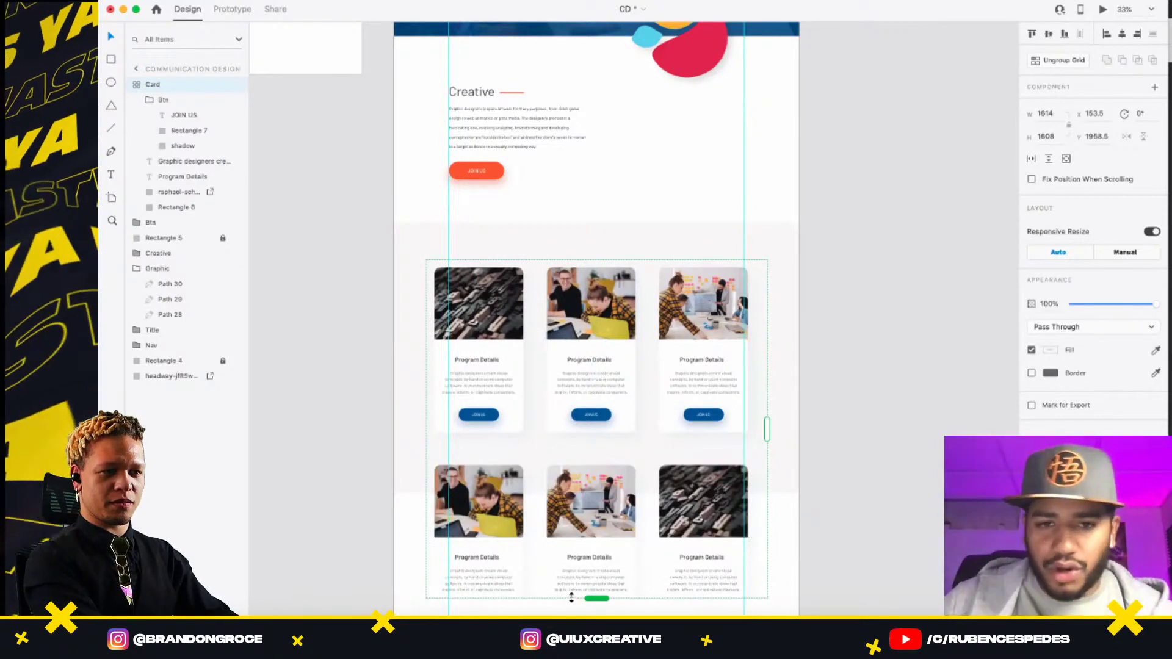
{"action": "key", "text": "super+z"}
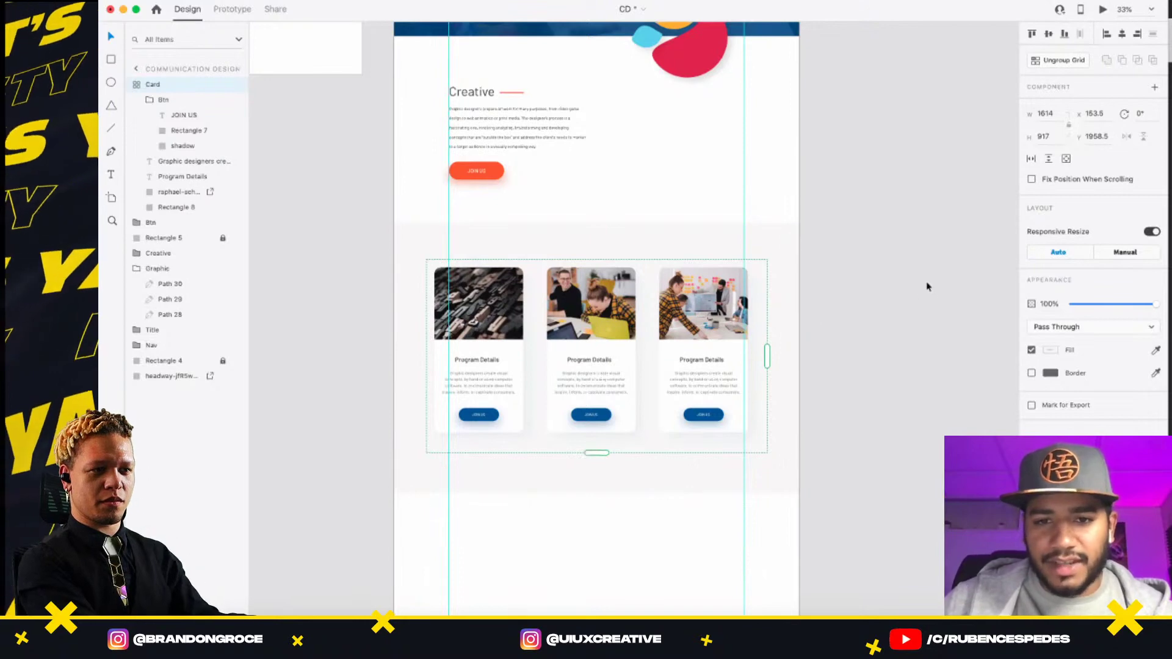
- Reposition the card grid within the light grey section at about X 187.5 and Y 2118.5, leaving room for a heading above
{"action": "left_click_drag", "start_coordinate": [693, 290], "coordinate": [694, 293]}
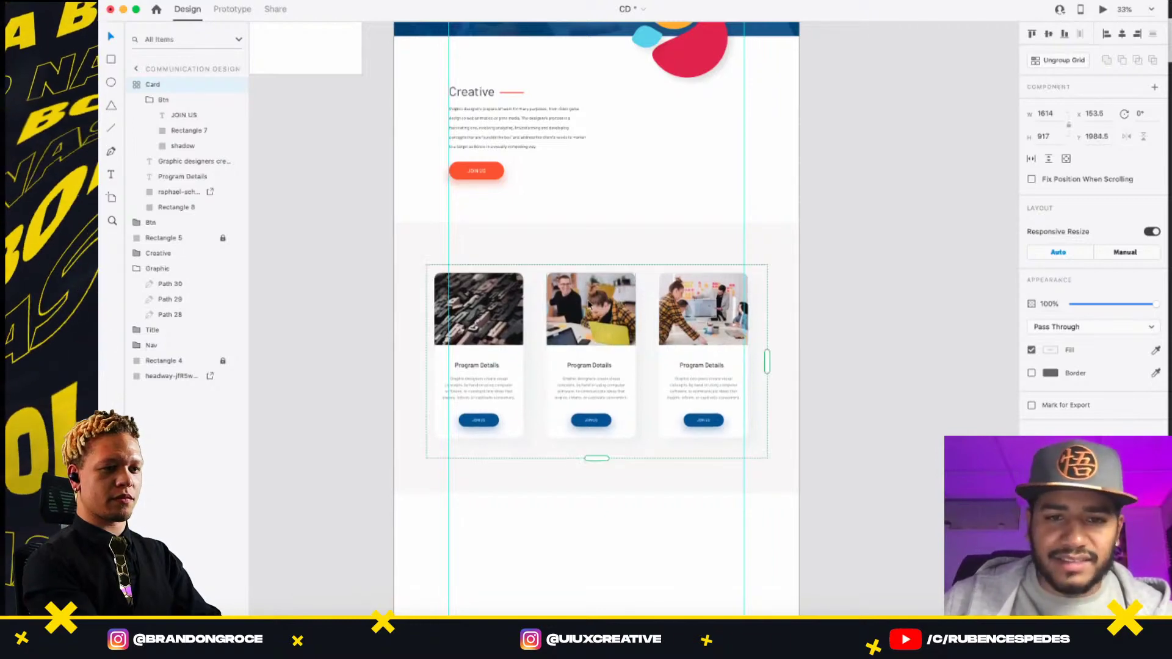
{"action": "left_click_drag", "start_coordinate": [572, 300], "coordinate": [579, 301]}
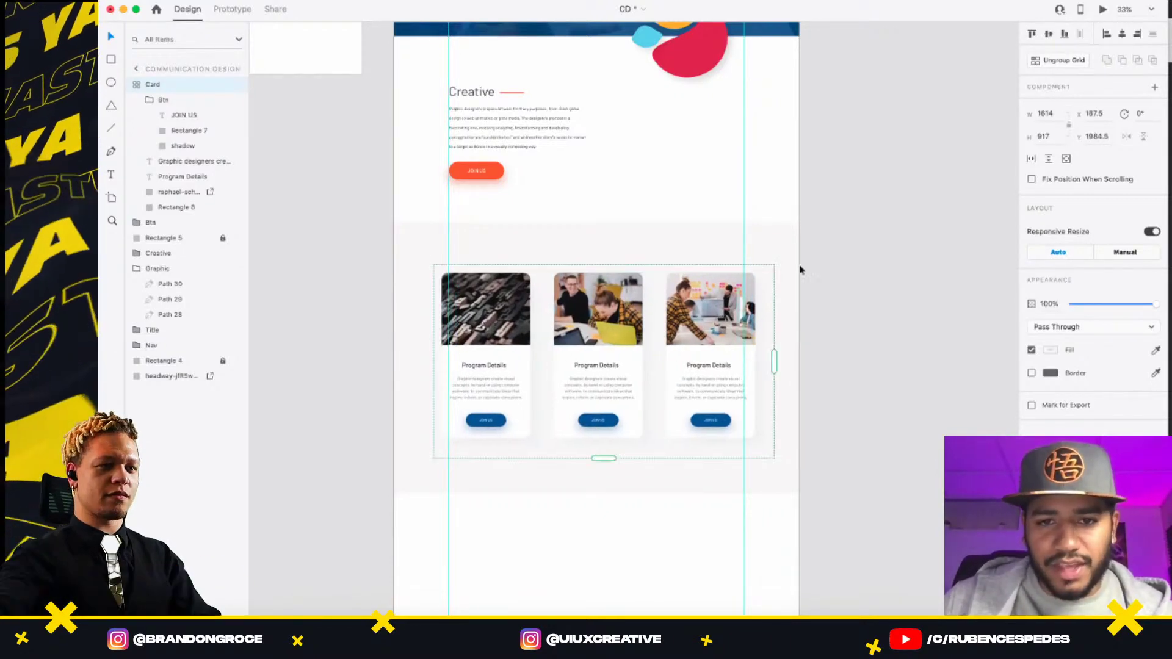
{"action": "left_click", "coordinate": [879, 297]}
{"action": "scroll", "coordinate": [771, 227], "scroll_direction": "down", "scroll_amount": 5}
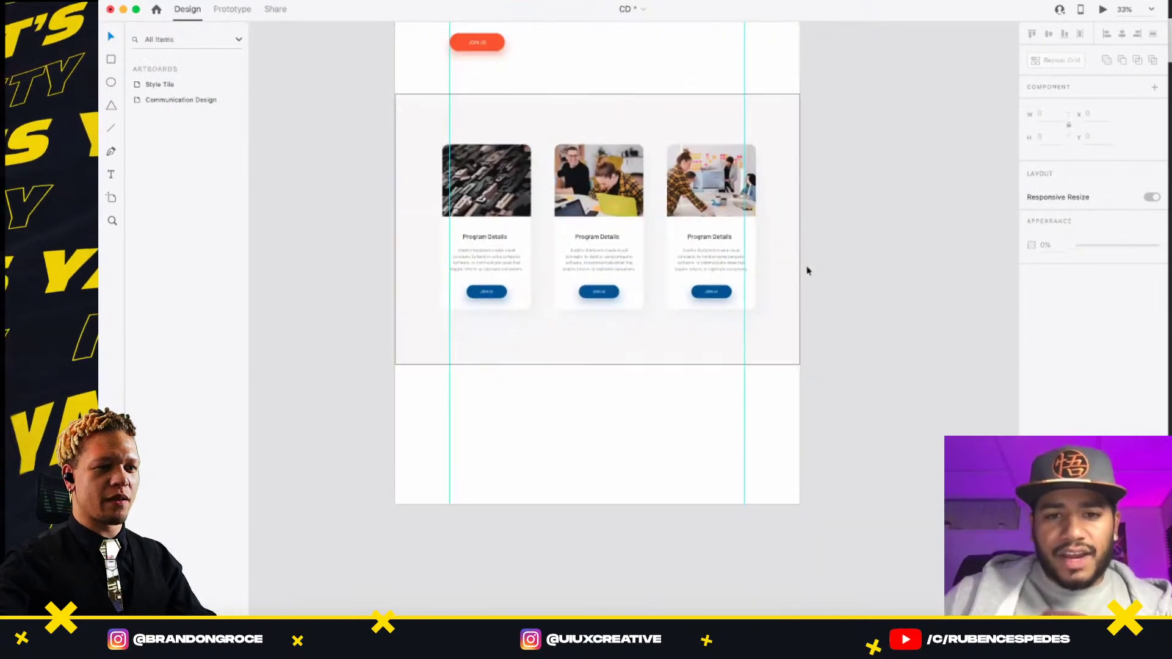
{"action": "scroll", "coordinate": [782, 240], "scroll_direction": "up", "scroll_amount": 2}
{"action": "scroll", "coordinate": [782, 241], "scroll_direction": "left", "scroll_amount": 2}
{"action": "left_click_drag", "start_coordinate": [664, 231], "coordinate": [664, 260]}
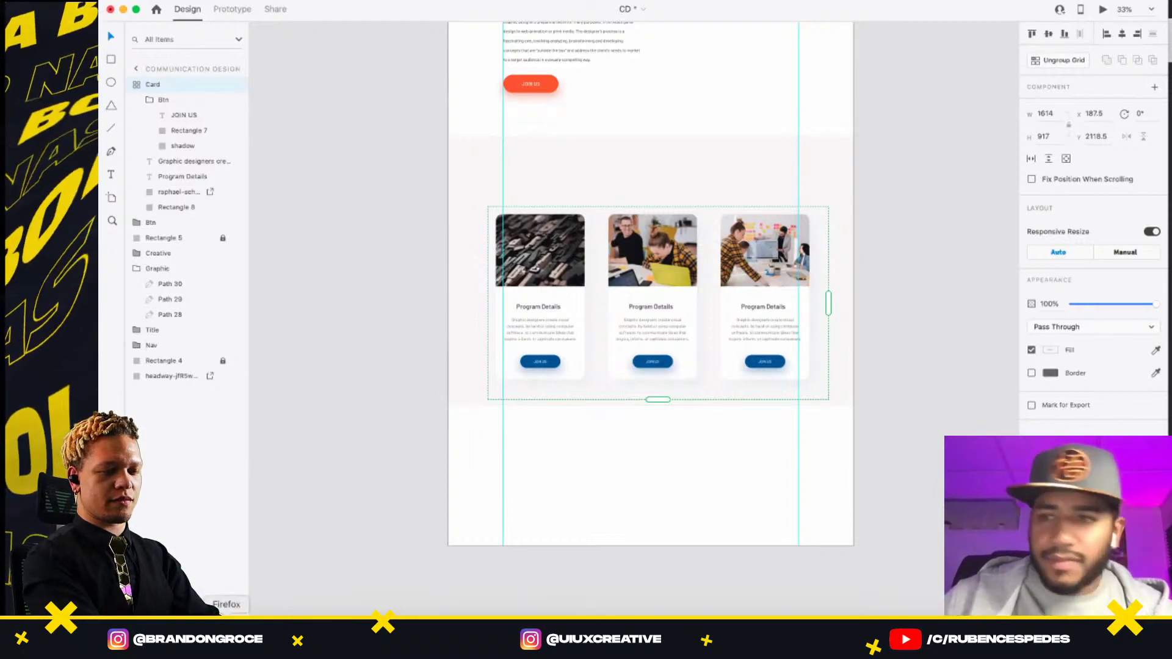
- Switch to Firefox and copy the "Degrees We Offer" heading from the college's Communication Design page
{"action": "left_click", "coordinate": [226, 632]}
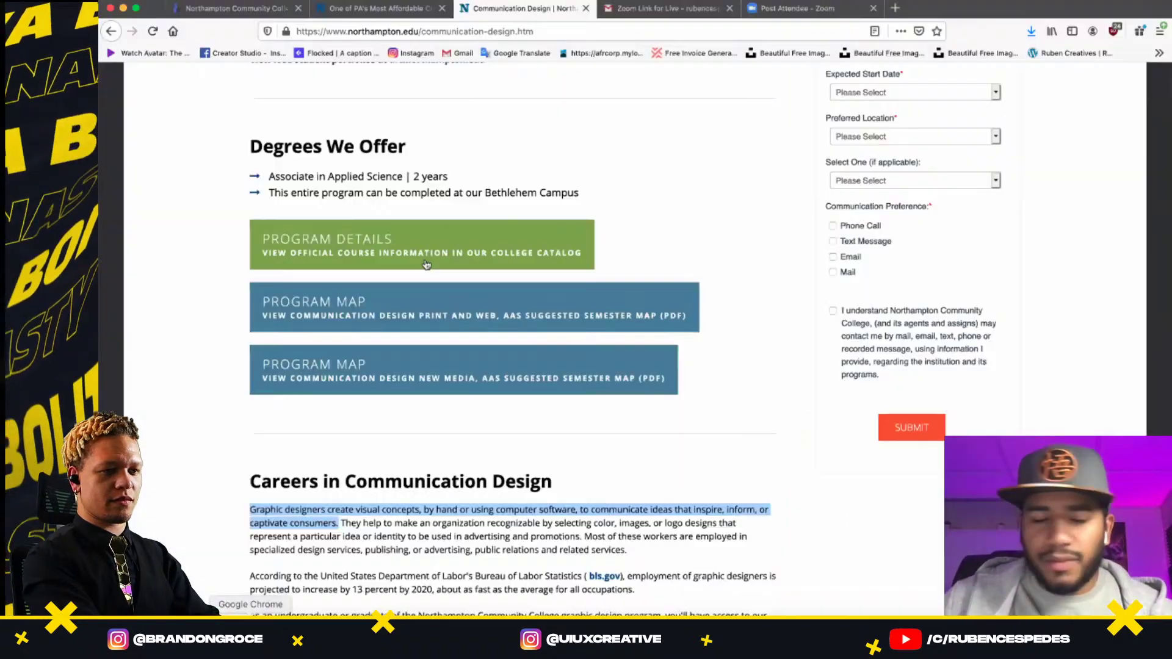
{"action": "triple_click", "coordinate": [378, 153]}
{"action": "right_click", "coordinate": [383, 138]}
{"action": "left_click", "coordinate": [415, 149]}
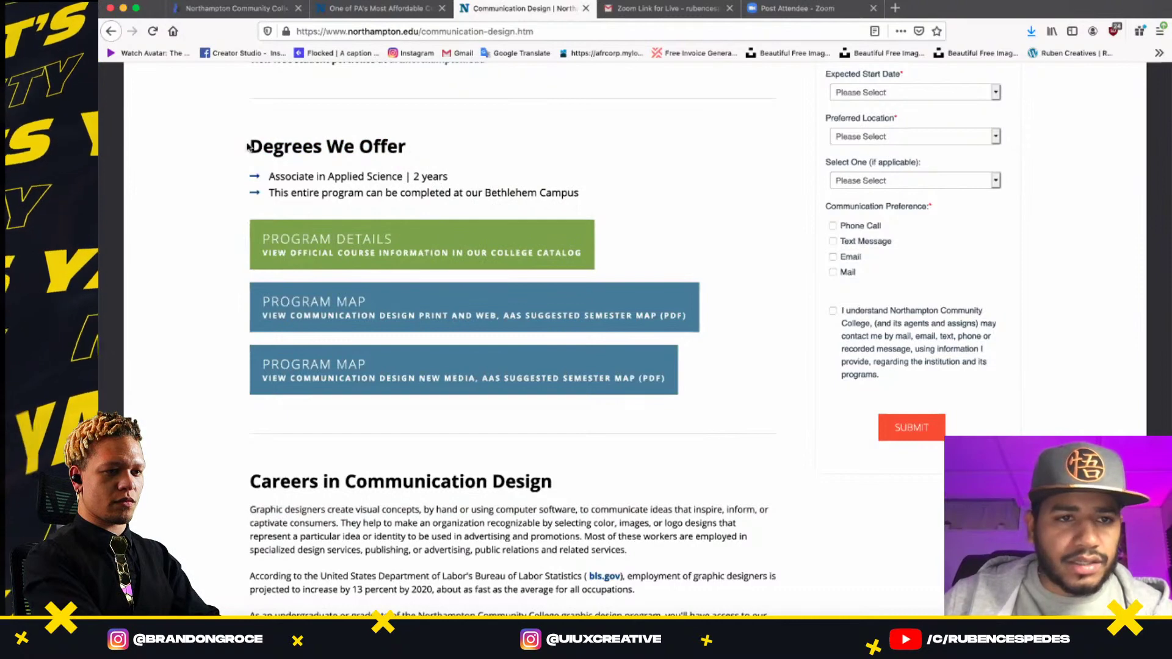
{"action": "triple_click", "coordinate": [287, 150]}
{"action": "right_click", "coordinate": [374, 139]}
{"action": "left_click", "coordinate": [397, 147]}
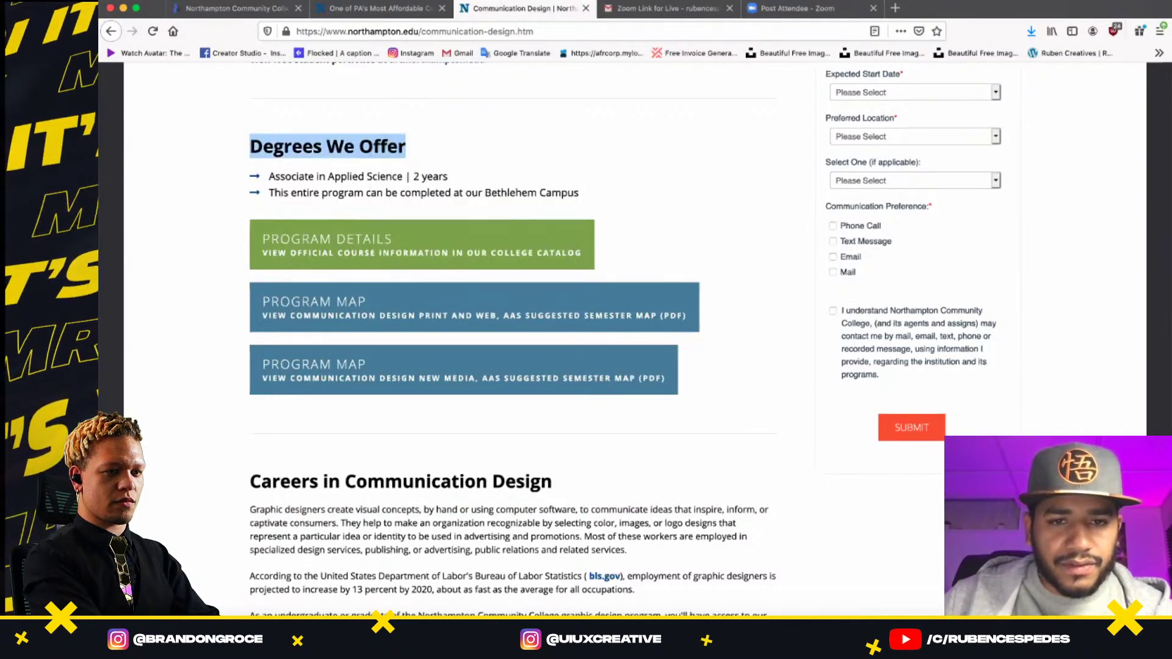
- Switch back to Adobe XD and paste the copied heading as a new text object above the cards
{"action": "left_click", "coordinate": [684, 632]}
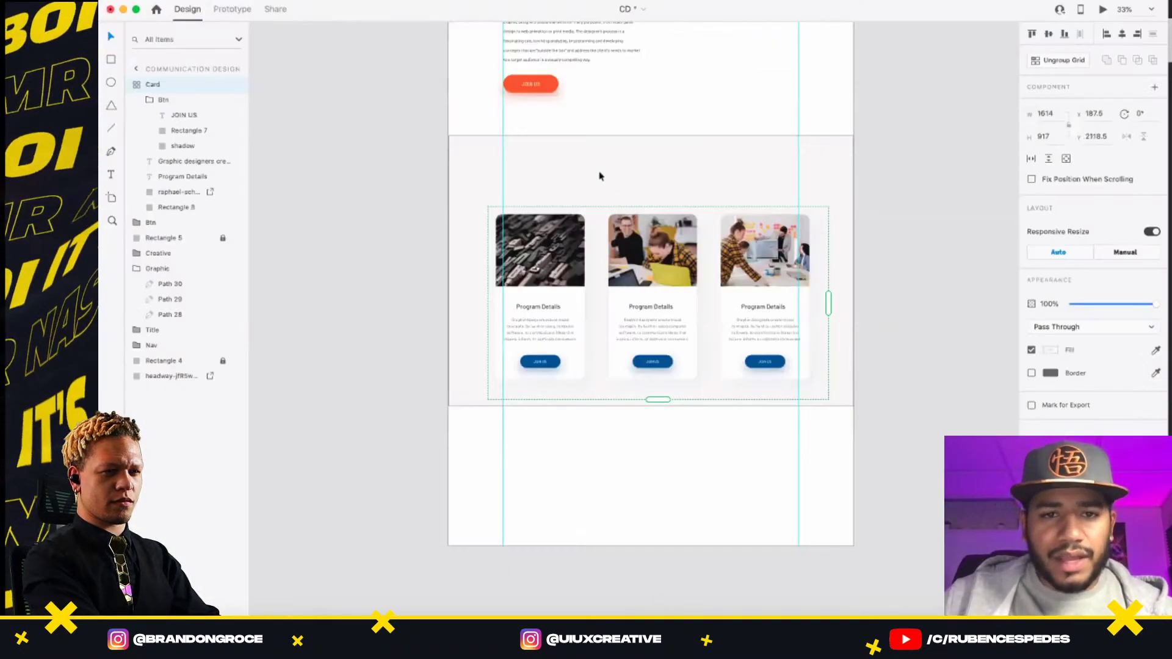
{"action": "key", "text": "t"}
{"action": "left_click", "coordinate": [613, 166]}
{"action": "key", "text": "ctrl+v"}
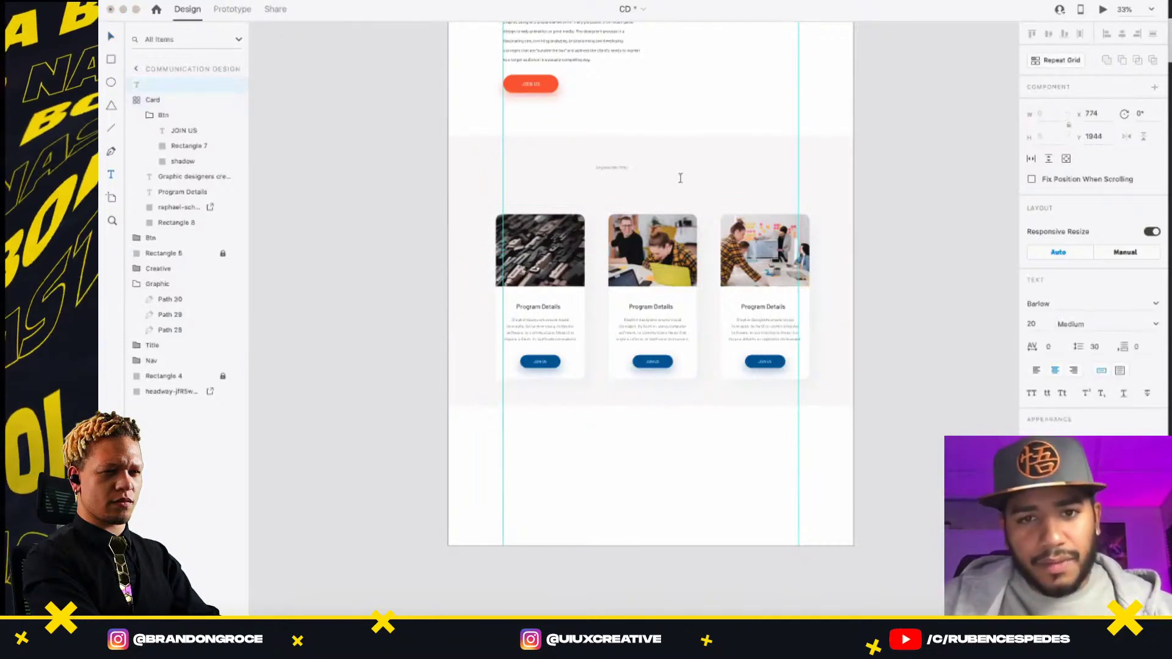
- Apply the saved Barlow 80pt character style and the first saved blue to the Degrees We Offer heading
{"action": "key", "text": "ctrl+shift+y"}
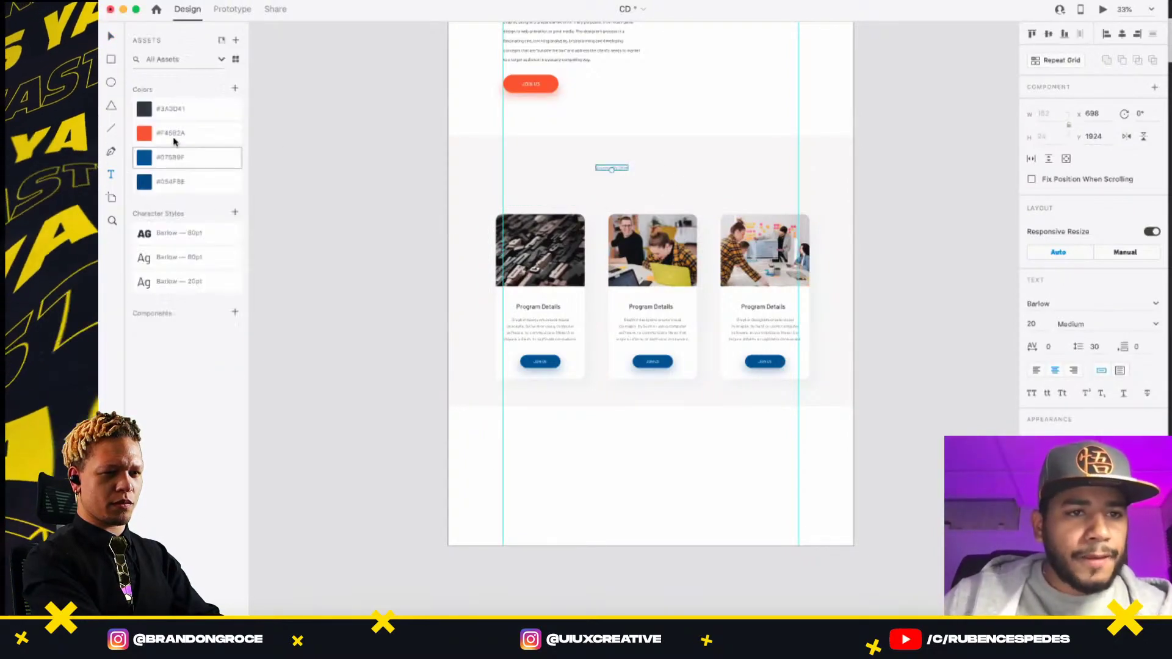
{"action": "left_click", "coordinate": [186, 236]}
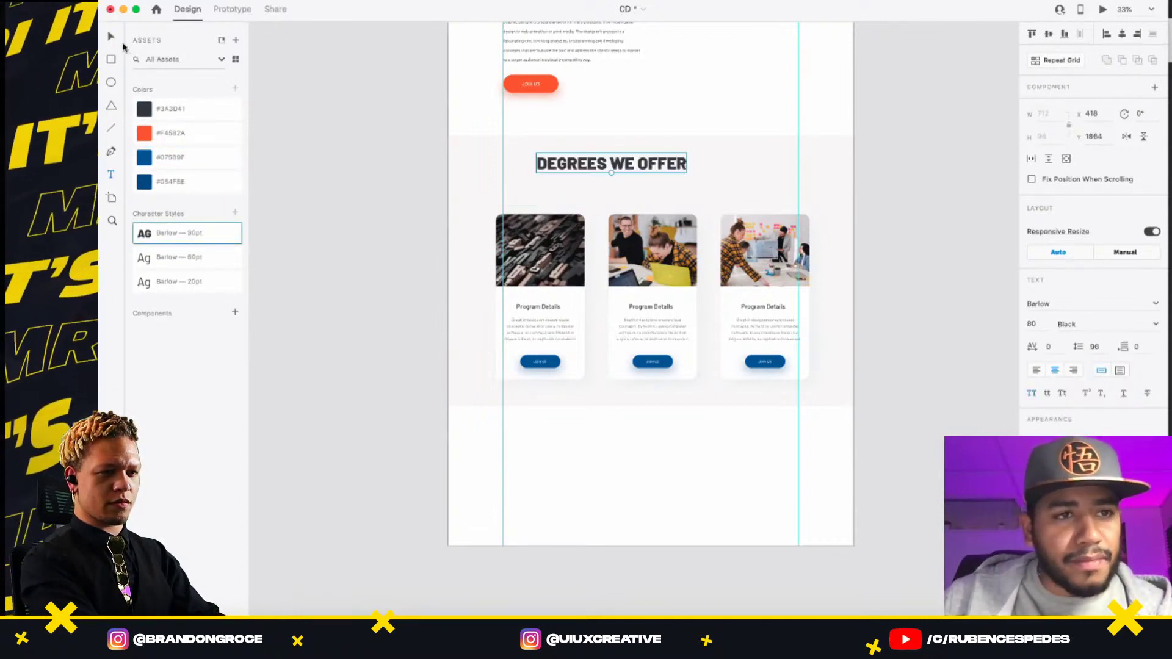
{"action": "left_click", "coordinate": [186, 157]}
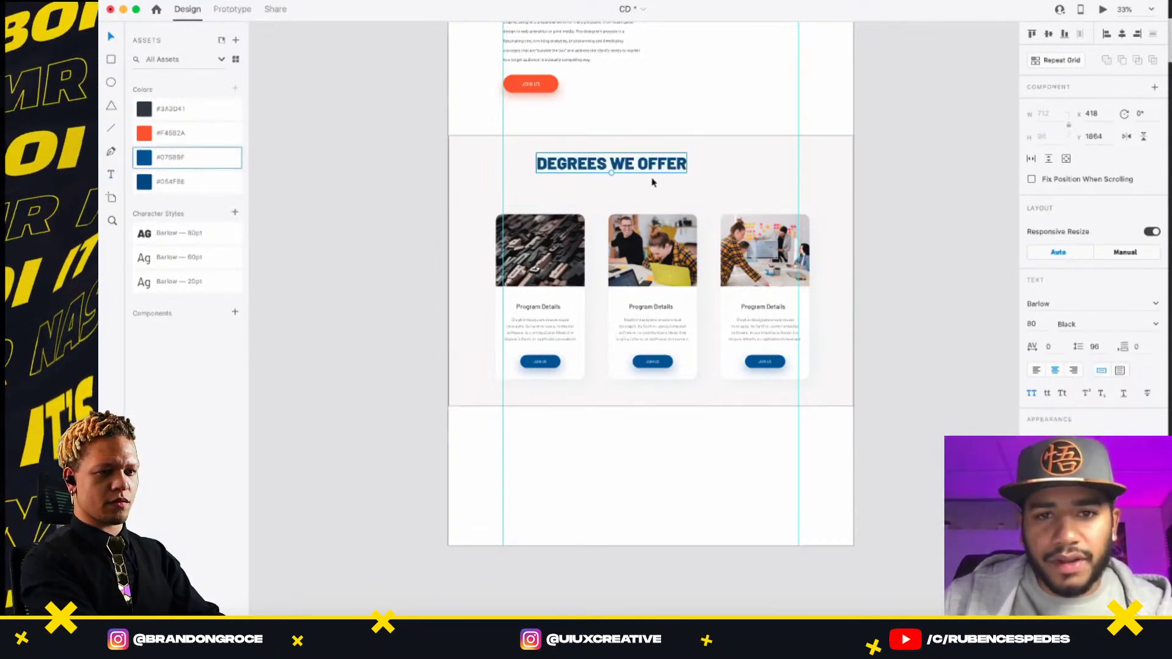
- Centre the Degrees We Offer heading horizontally on the artboard and position it above the cards at about Y 1906
{"action": "left_click_drag", "start_coordinate": [638, 182], "coordinate": [657, 188]}
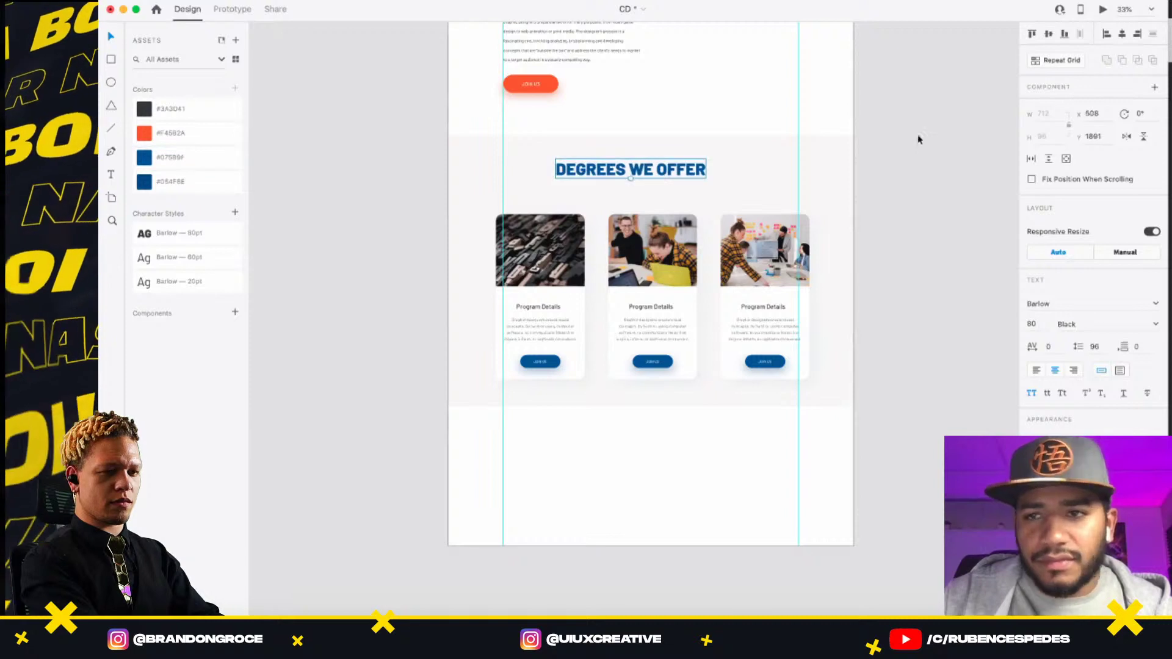
{"action": "left_click", "coordinate": [1124, 36]}
{"action": "left_click_drag", "start_coordinate": [688, 175], "coordinate": [690, 177]}
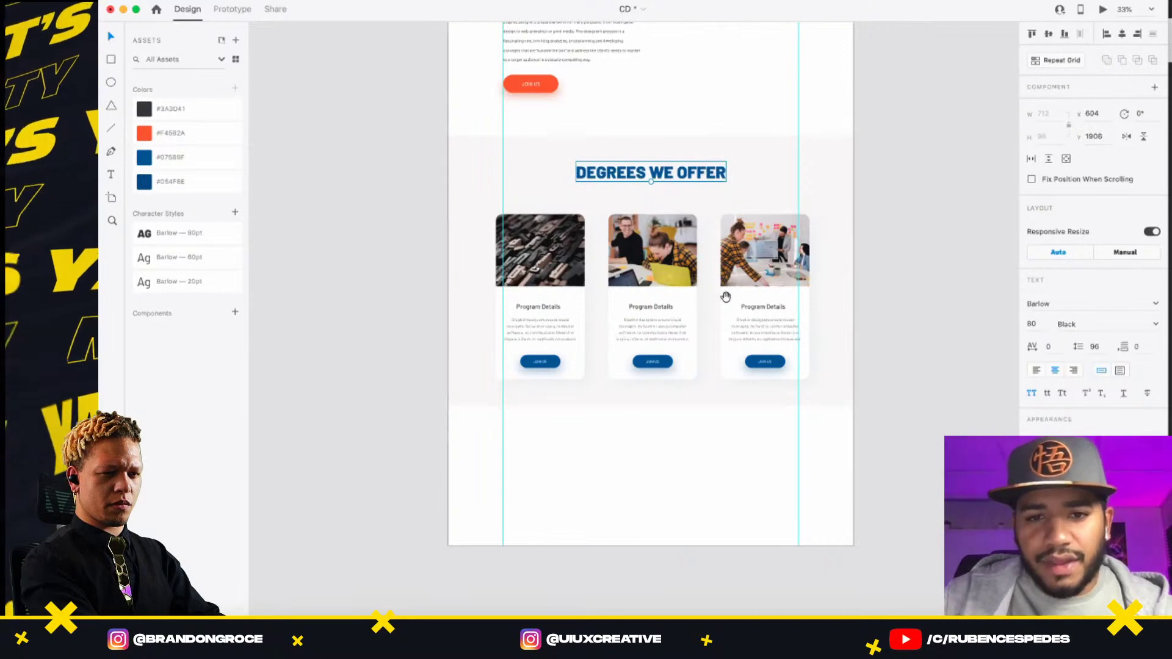
- Extend the light grey section background downward to a height of about 1365
{"action": "scroll", "coordinate": [745, 291], "scroll_direction": "right", "scroll_amount": 3}
{"action": "scroll", "coordinate": [746, 290], "scroll_direction": "up", "scroll_amount": 1}
{"action": "left_click", "coordinate": [562, 427]}
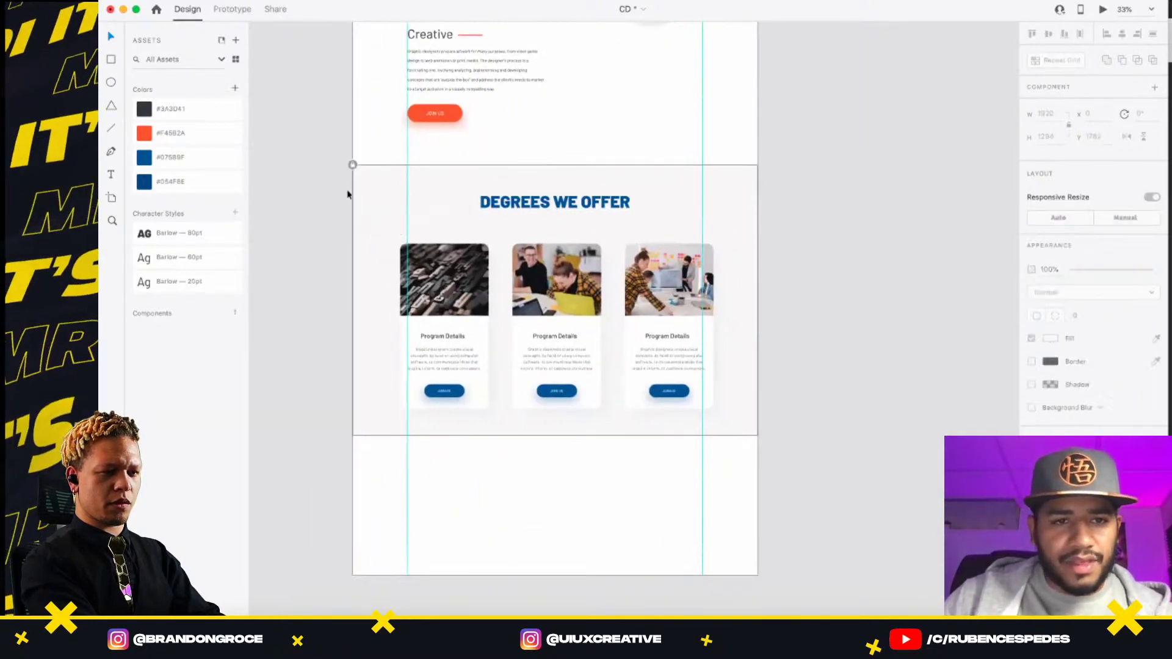
{"action": "left_click", "coordinate": [352, 165]}
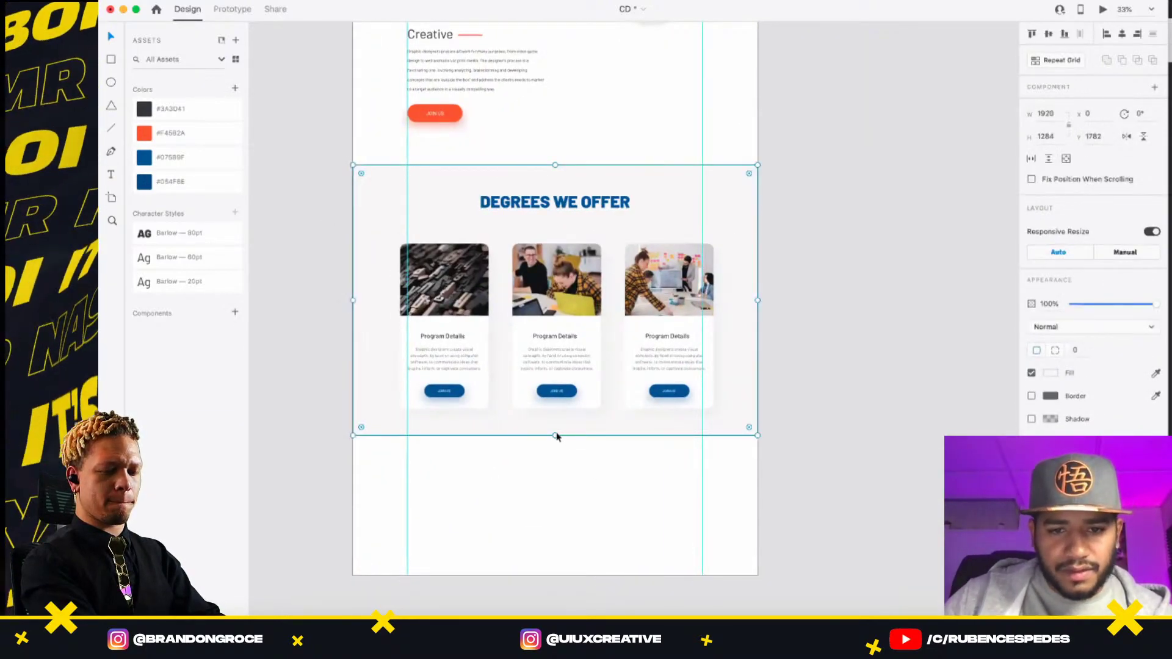
{"action": "left_click_drag", "start_coordinate": [555, 436], "coordinate": [554, 455]}
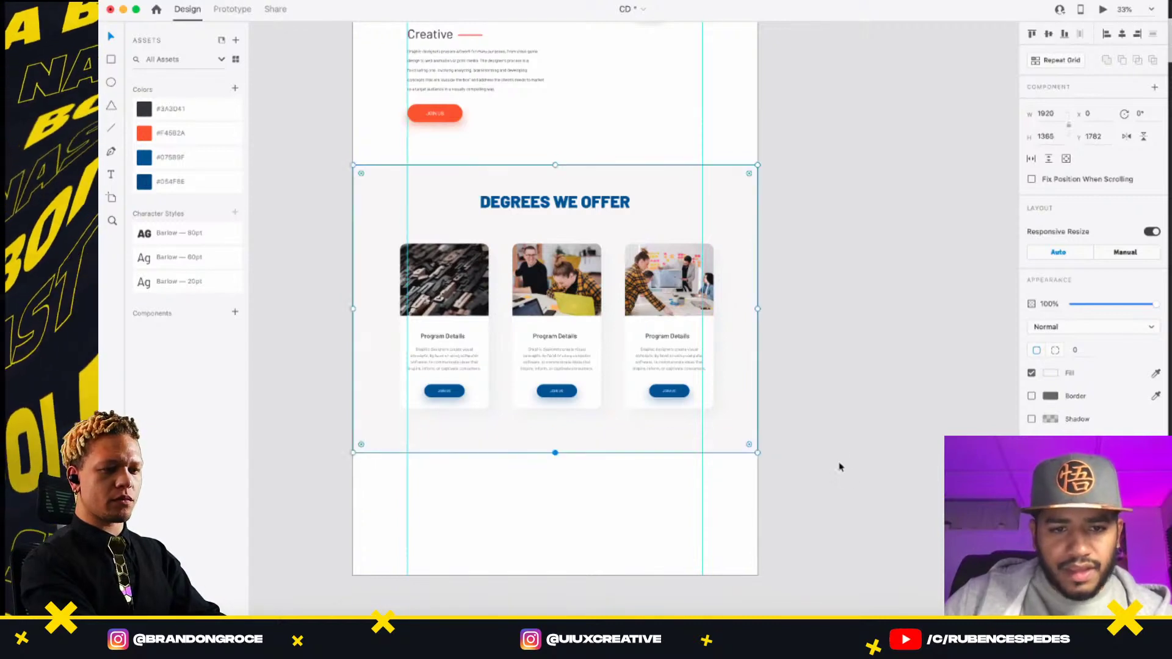
- Make a full-width bar about 265 high directly below the section from a copy of its background, filled with the darker saved blue
{"action": "left_click_drag", "start_coordinate": [746, 401], "coordinate": [721, 593]}
{"action": "scroll", "coordinate": [845, 296], "scroll_direction": "down", "scroll_amount": 5}
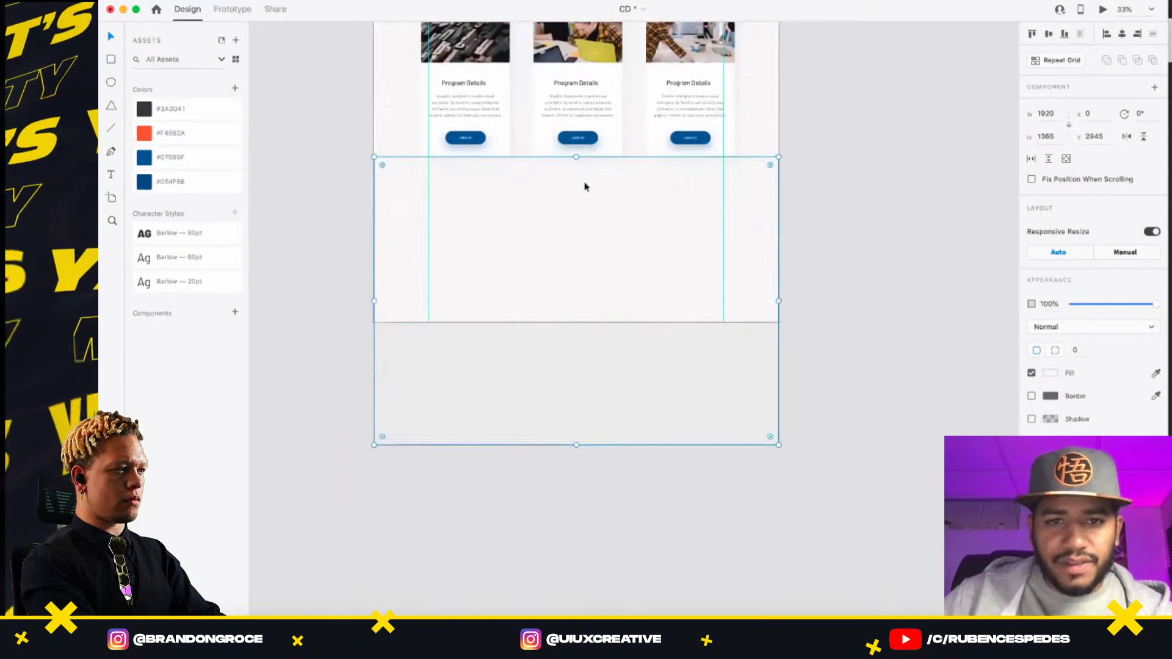
{"action": "left_click_drag", "start_coordinate": [576, 155], "coordinate": [583, 197]}
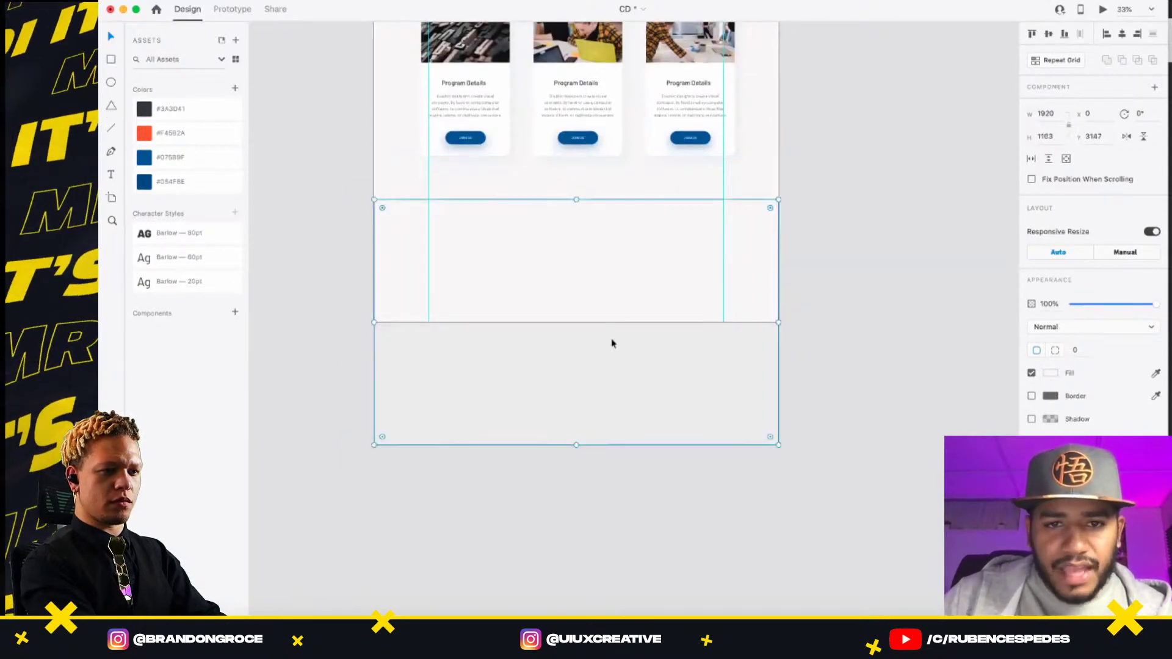
{"action": "left_click_drag", "start_coordinate": [574, 436], "coordinate": [589, 255]}
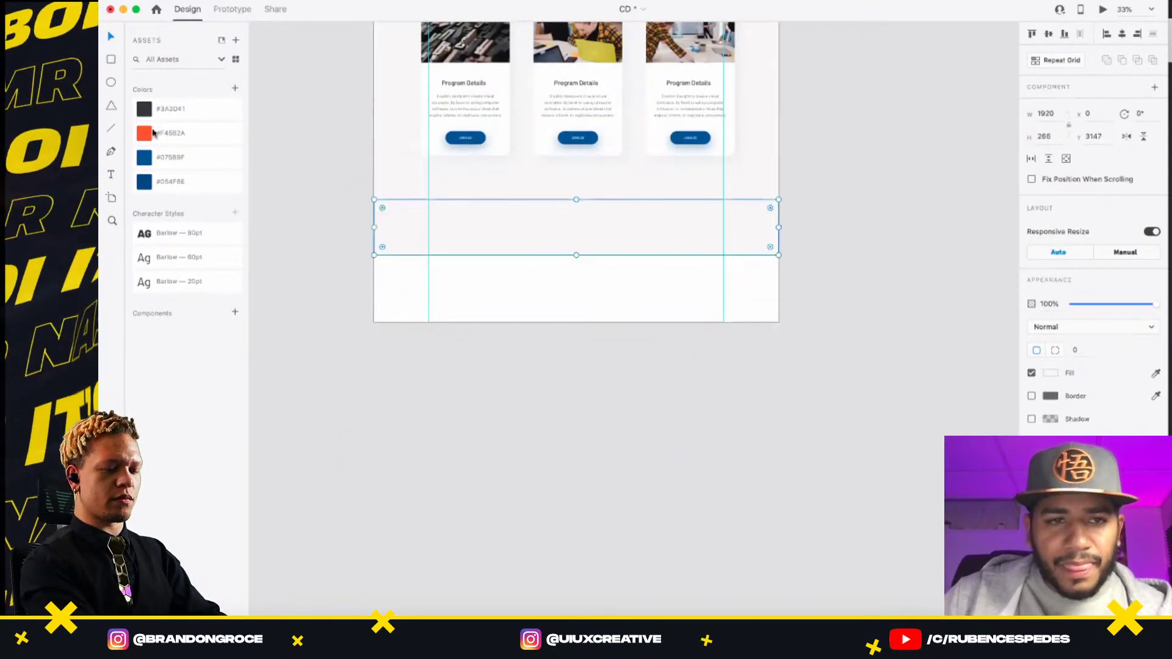
{"action": "left_click", "coordinate": [183, 179]}
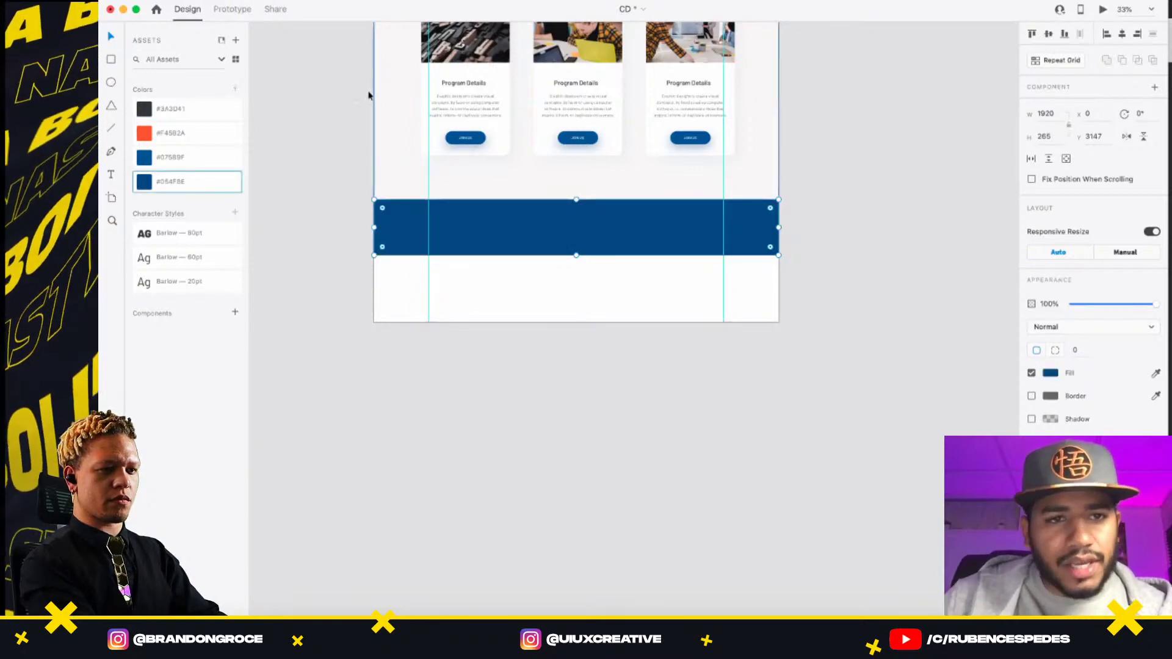
- Shorten the Communication Design artboard to a height of about 3407 so it ends at the blue bar's lower edge
{"action": "scroll", "coordinate": [517, 134], "scroll_direction": "up", "scroll_amount": 5}
{"action": "scroll", "coordinate": [516, 133], "scroll_direction": "up", "scroll_amount": 10}
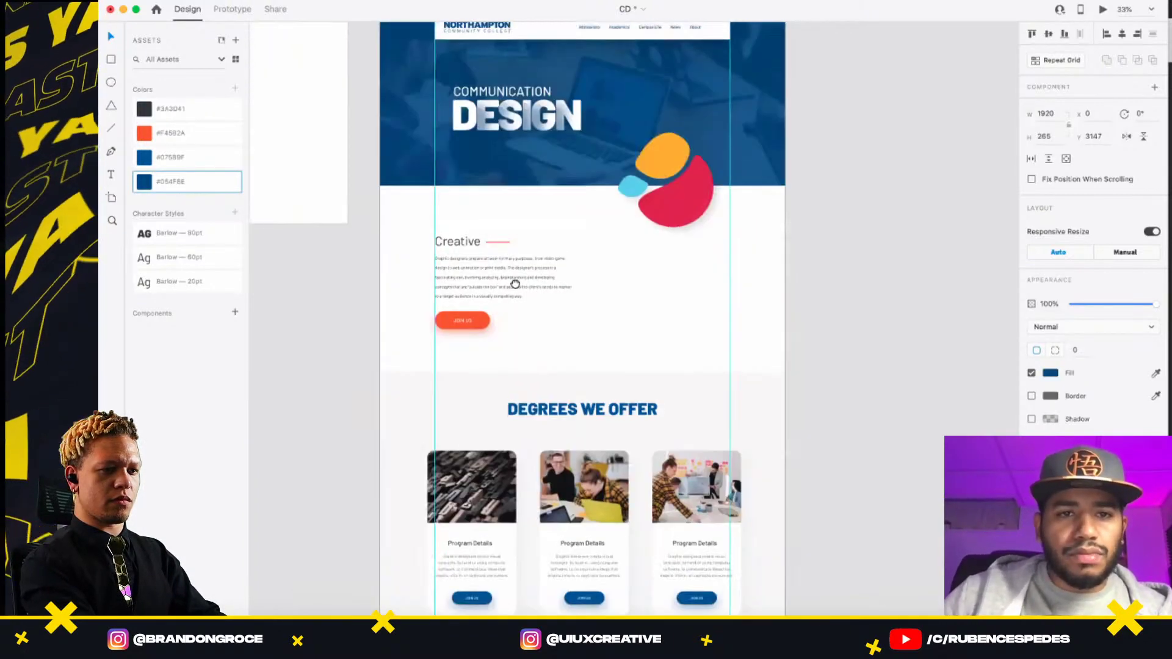
{"action": "left_click", "coordinate": [421, 150]}
{"action": "scroll", "coordinate": [633, 285], "scroll_direction": "down", "scroll_amount": 10}
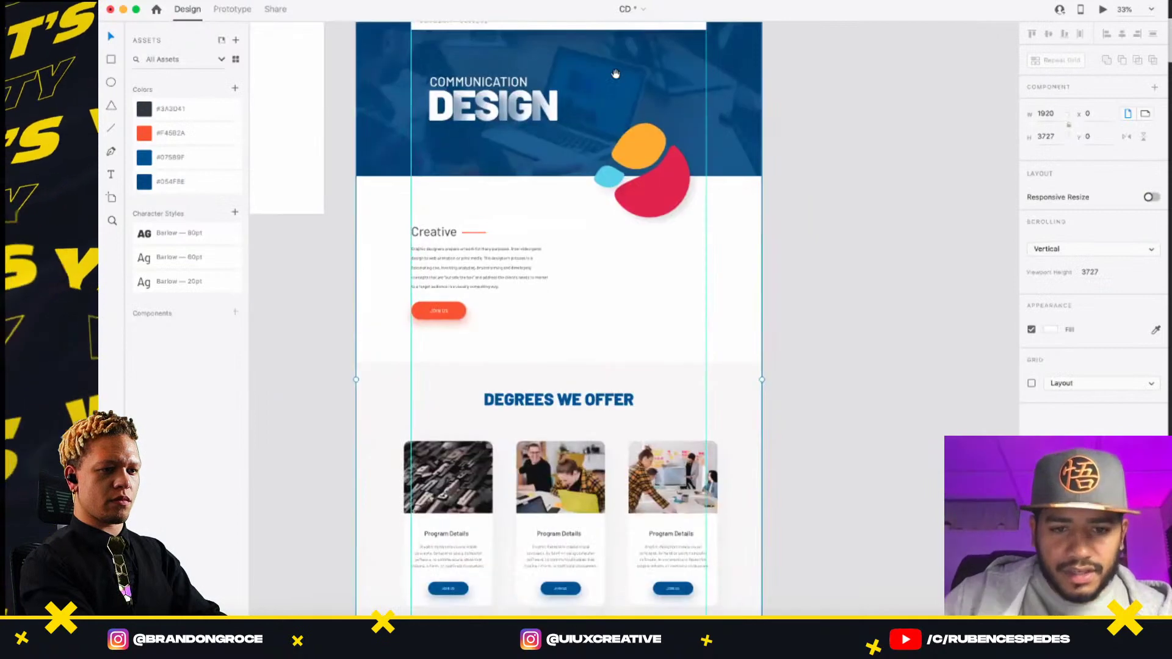
{"action": "left_click_drag", "start_coordinate": [541, 402], "coordinate": [549, 335]}
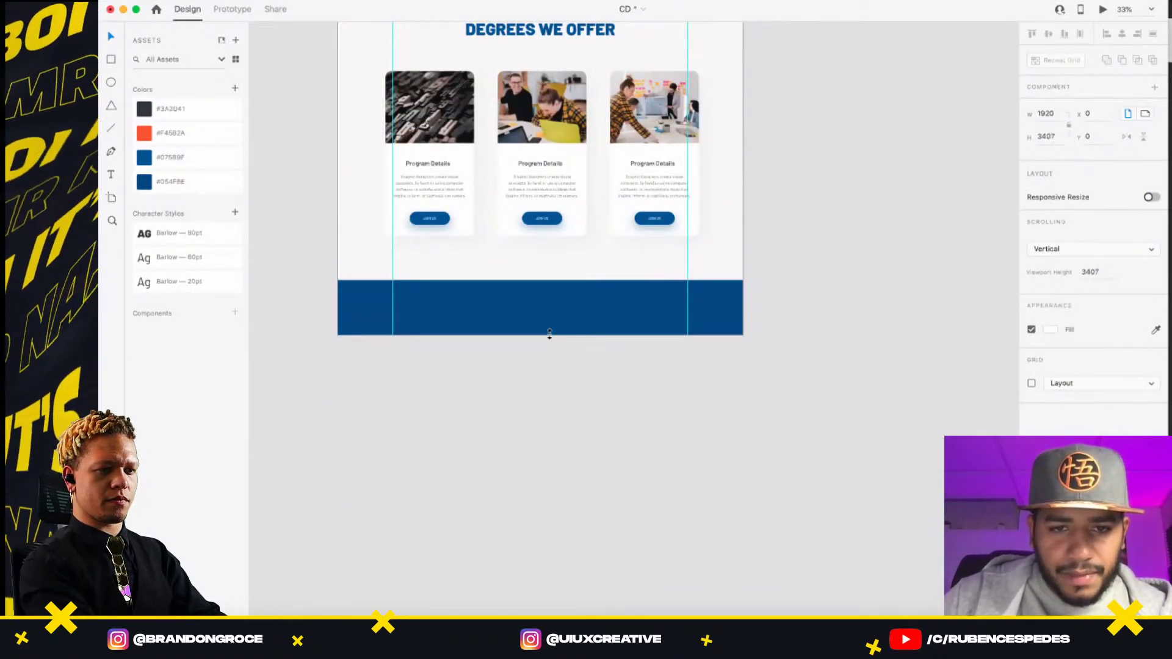
{"action": "left_click", "coordinate": [869, 328]}
- Copy the whole Northampton Community College logo group from the page's navigation bar
{"action": "scroll", "coordinate": [592, 178], "scroll_direction": "up", "scroll_amount": 8}
{"action": "scroll", "coordinate": [554, 85], "scroll_direction": "up", "scroll_amount": 5}
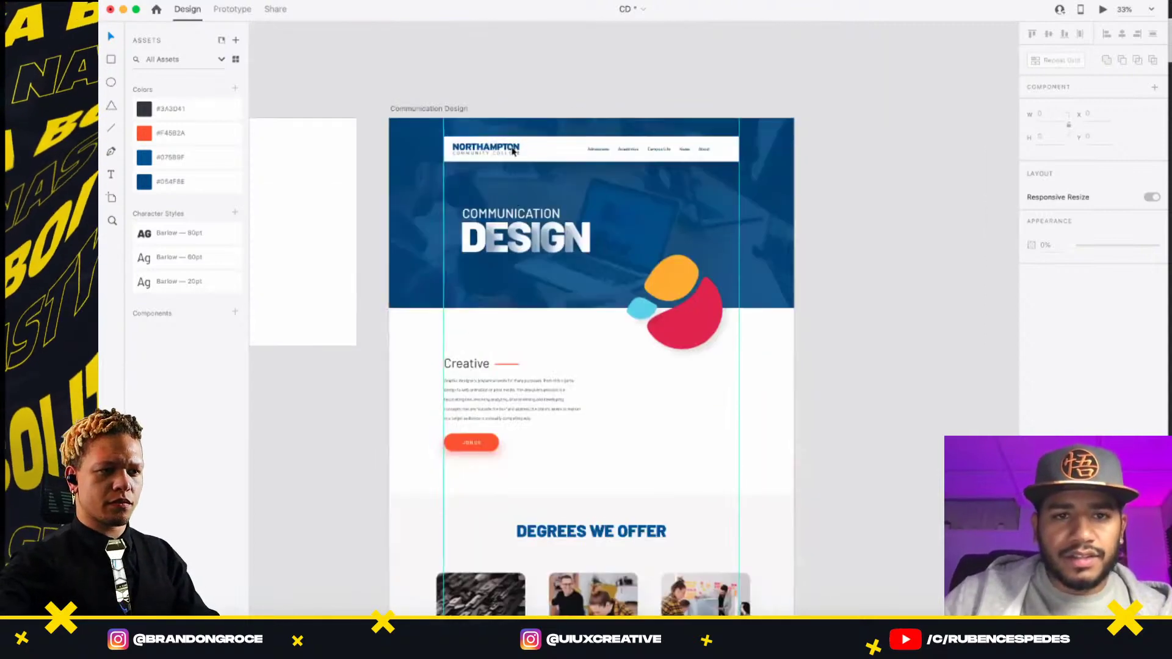
{"action": "left_click", "coordinate": [497, 145]}
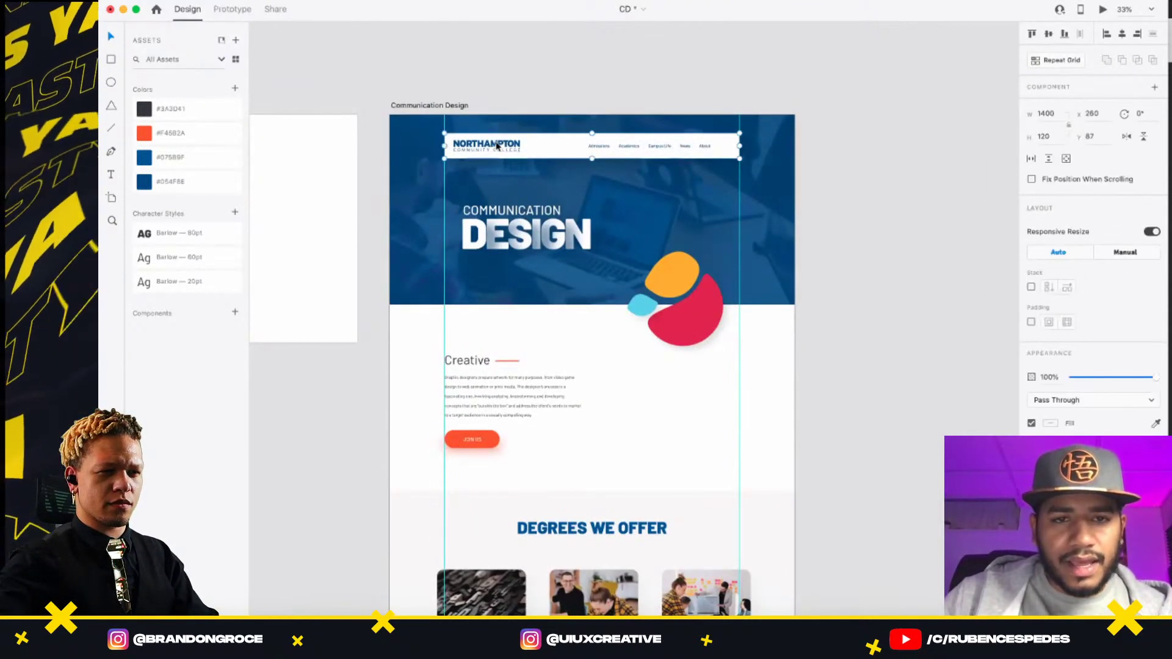
{"action": "double_click", "coordinate": [497, 145]}
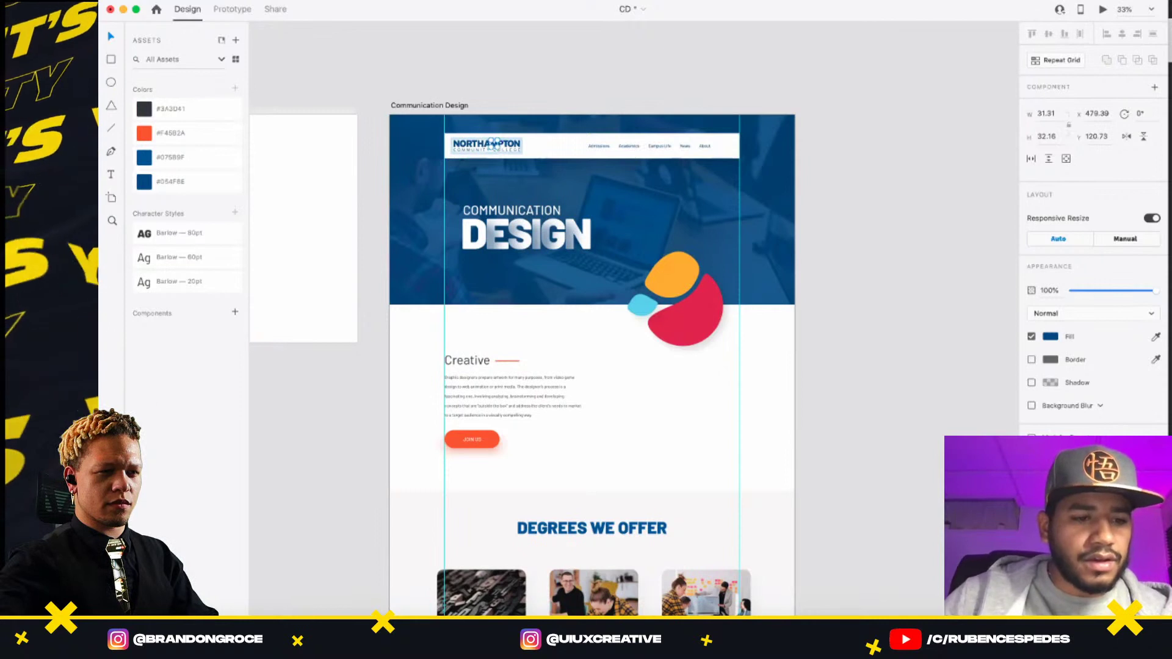
{"action": "key", "text": "super+y"}
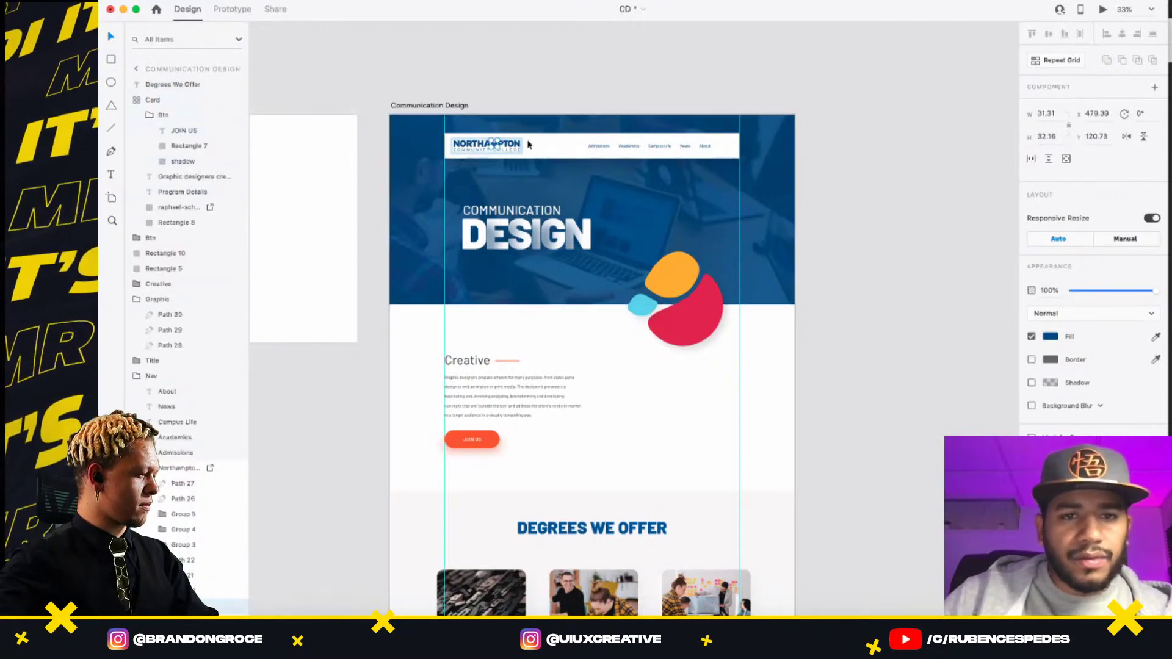
{"action": "left_click", "coordinate": [180, 469]}
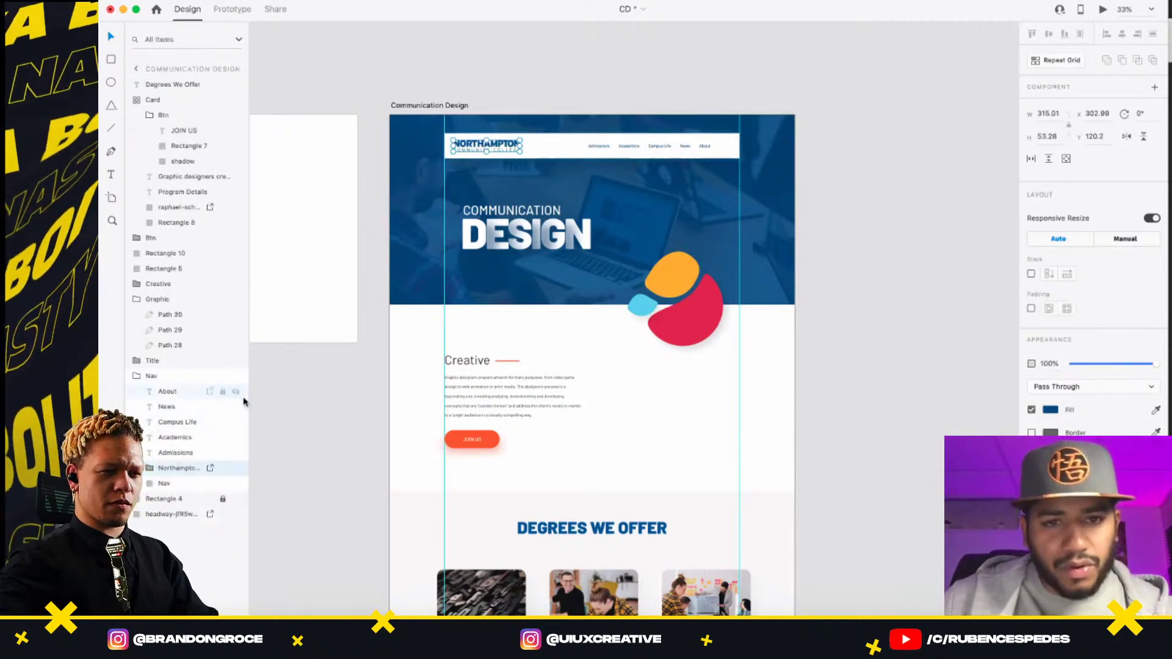
- Group the blue bar below the cards and name the group Footer
{"action": "scroll", "coordinate": [566, 504], "scroll_direction": "down", "scroll_amount": 7}
{"action": "left_click", "coordinate": [597, 392]}
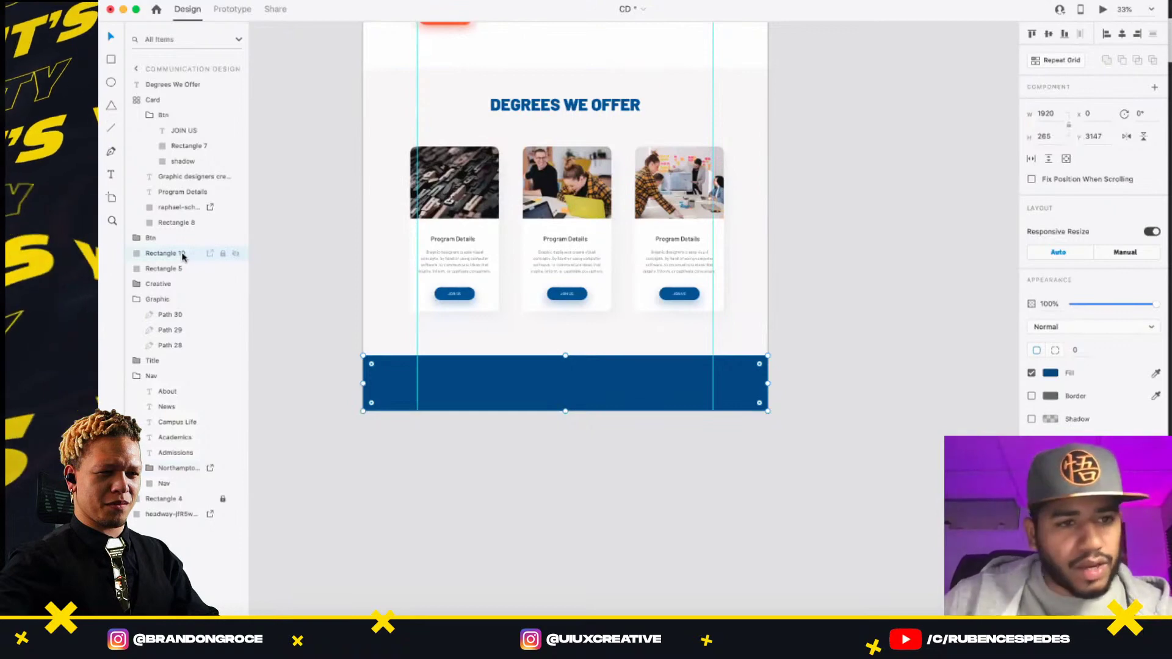
{"action": "key", "text": "super+g"}
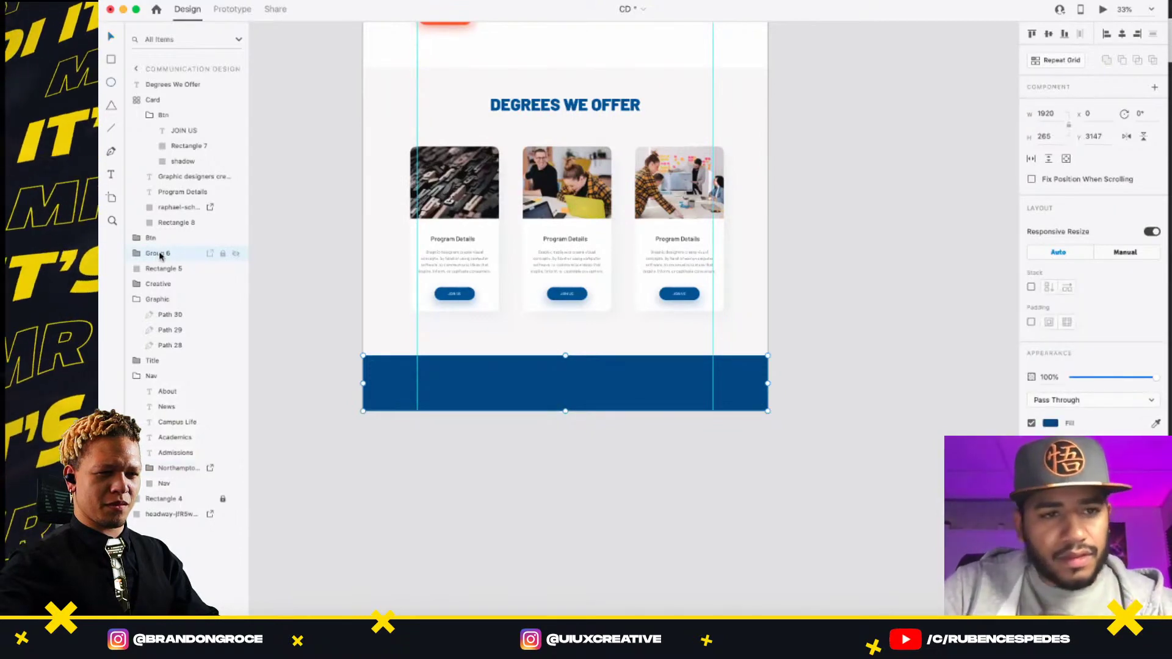
{"action": "double_click", "coordinate": [155, 254]}
{"action": "type", "text": "F"}
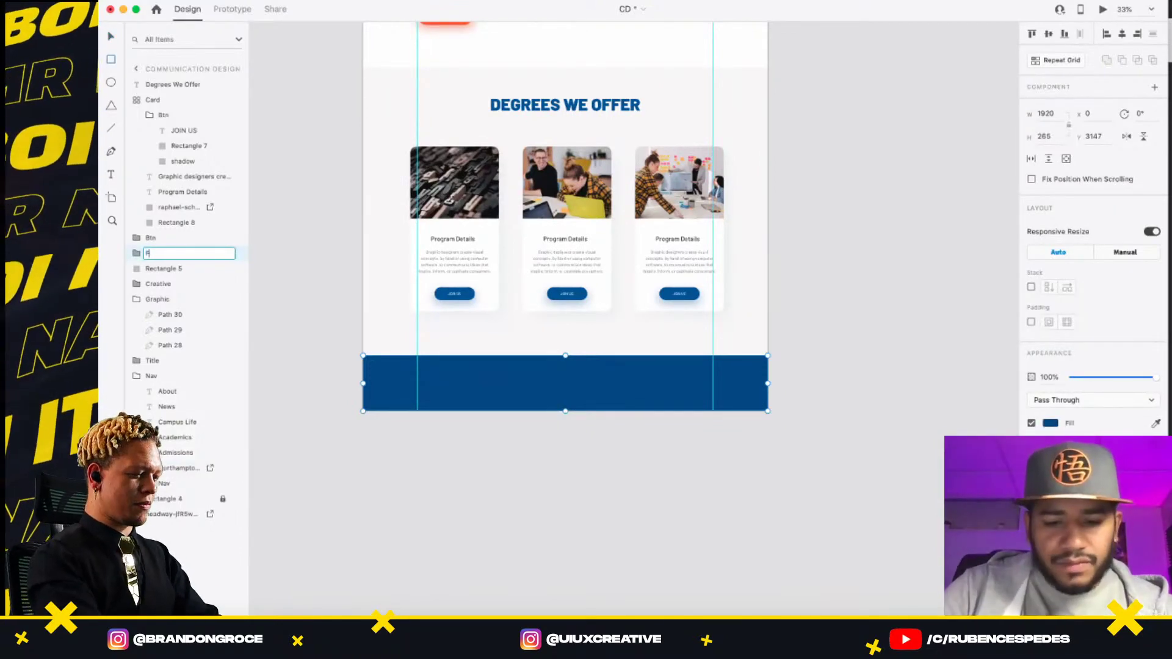
{"action": "type", "text": "ooter"}
{"action": "key", "text": "Return"}
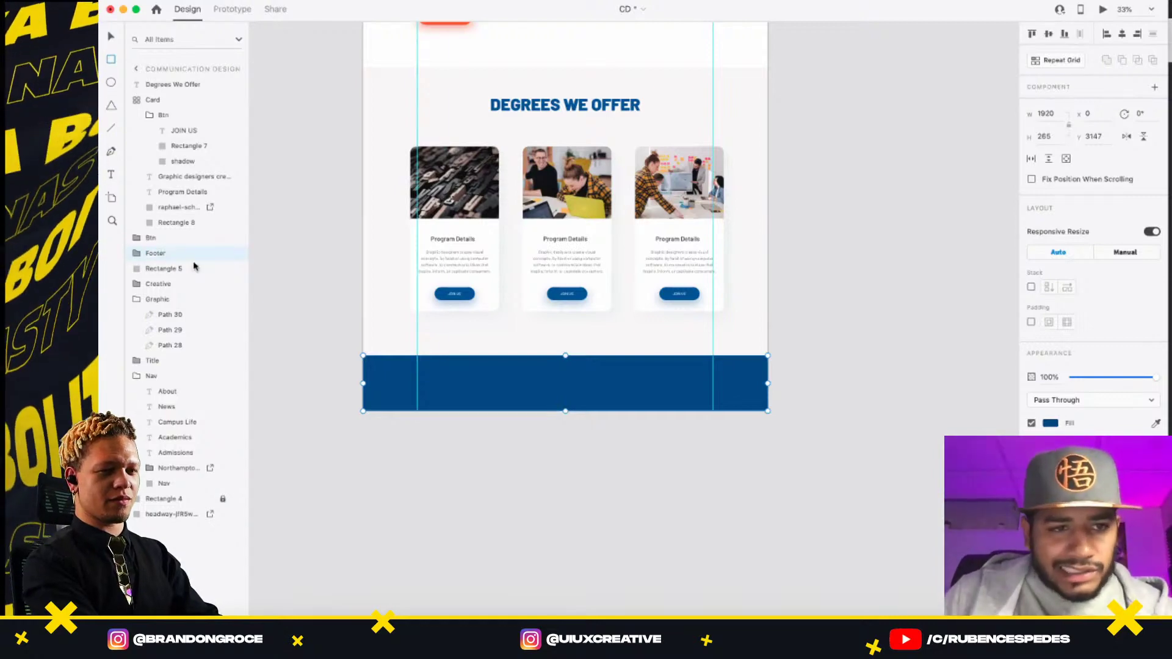
- Paste the college logo into the Footer group and move it straight down onto the blue bar, to about Y 3210
{"action": "left_click", "coordinate": [136, 255]}
{"action": "left_click", "coordinate": [168, 268]}
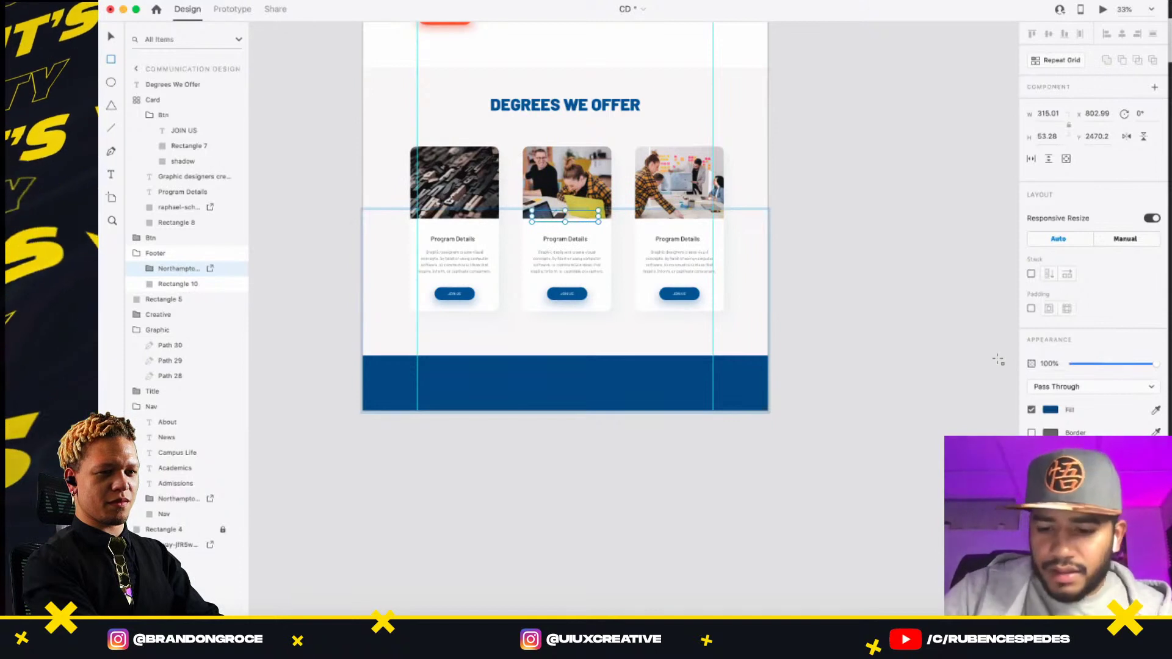
{"action": "left_click_drag", "start_coordinate": [566, 268], "coordinate": [565, 309]}
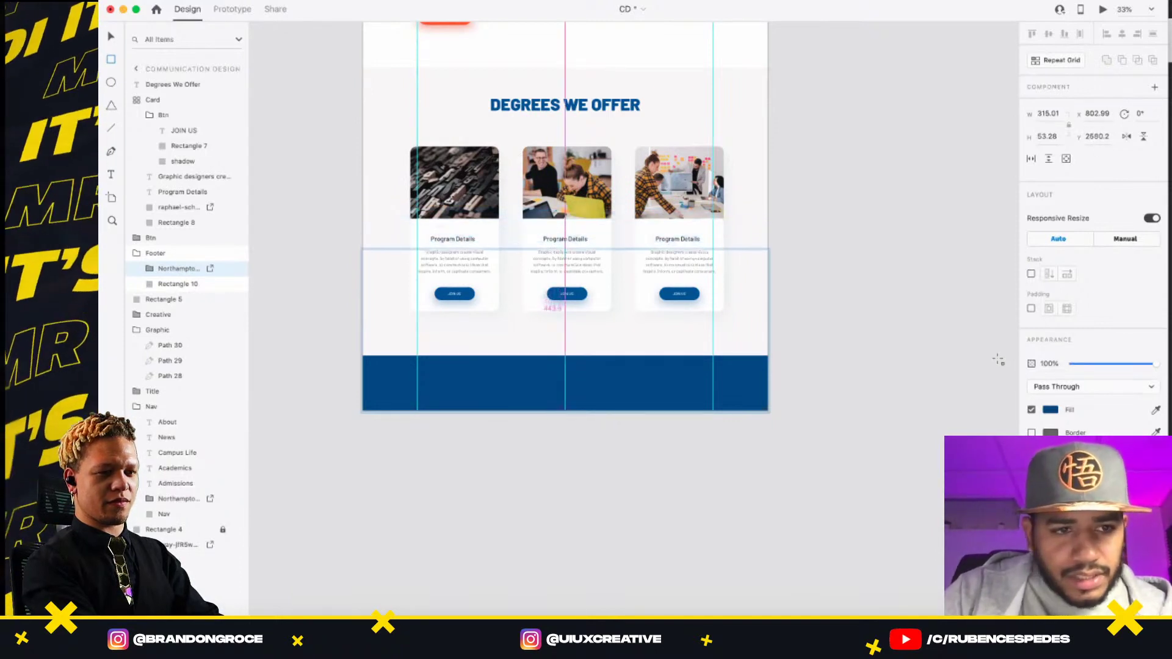
{"action": "key", "text": "shift+Down"}
{"action": "key", "text": "shift+Down"}
{"action": "key", "text": "shift+Down"}
{"action": "key", "text": "shift+Down"}
{"action": "key", "text": "shift+Down"}
{"action": "key", "text": "shift+Down"}
{"action": "key", "text": "shift+Down"}
{"action": "key", "text": "shift+Down"}
{"action": "key", "text": "shift+Down"}
{"action": "key", "text": "shift+Down"}
{"action": "key", "text": "shift+Down"}
{"action": "key", "text": "shift+Down"}
{"action": "key", "text": "shift+Down"}
{"action": "key", "text": "shift+Down"}
{"action": "key", "text": "shift+Down"}
{"action": "key", "text": "shift+Down"}
{"action": "key", "text": "shift+Down"}
{"action": "key", "text": "shift+Down"}
{"action": "key", "text": "shift+Down"}
{"action": "key", "text": "shift+Down"}
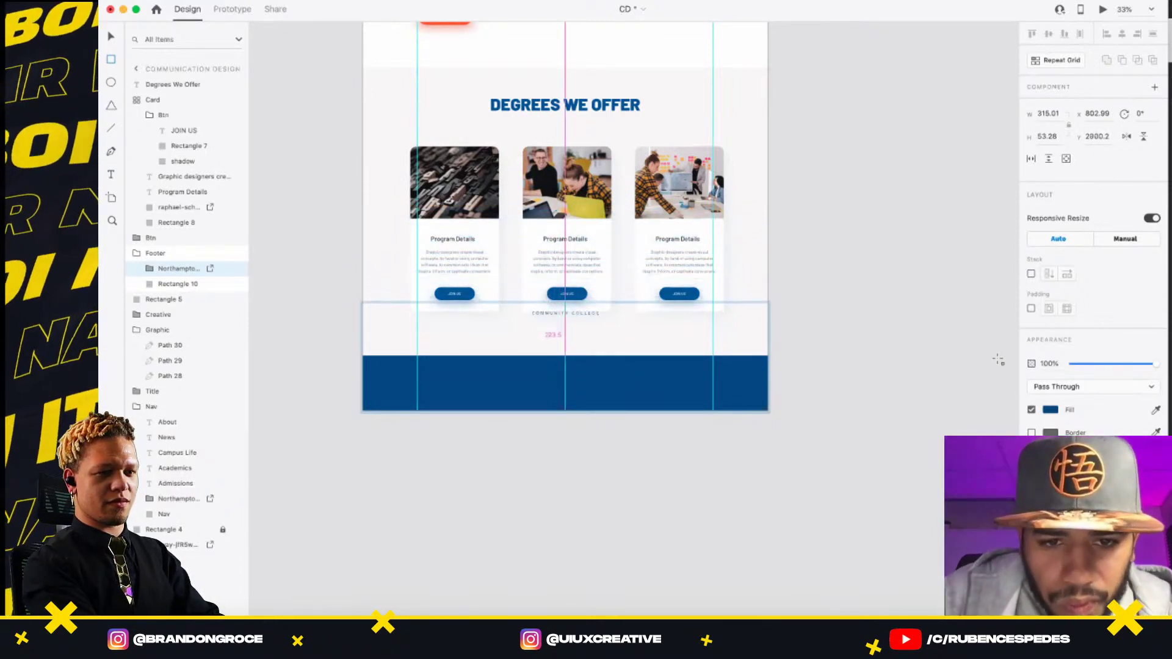
{"action": "key", "text": "shift+Down"}
{"action": "key", "text": "shift+Down"}
{"action": "key", "text": "shift+Down"}
{"action": "key", "text": "shift+Down"}
{"action": "key", "text": "shift+Down"}
{"action": "key", "text": "shift+Down"}
{"action": "key", "text": "shift+Down"}
{"action": "key", "text": "shift+Down"}
{"action": "key", "text": "shift+Down"}
{"action": "key", "text": "shift+Down"}
{"action": "key", "text": "shift+Down"}
{"action": "key", "text": "shift+Down"}
{"action": "key", "text": "shift+Down"}
{"action": "key", "text": "shift+Down"}
{"action": "key", "text": "shift+Down"}
{"action": "key", "text": "shift+Down"}
{"action": "key", "text": "shift+Down"}
{"action": "key", "text": "shift+Down"}
{"action": "key", "text": "shift+Down"}
{"action": "key", "text": "shift+Down"}
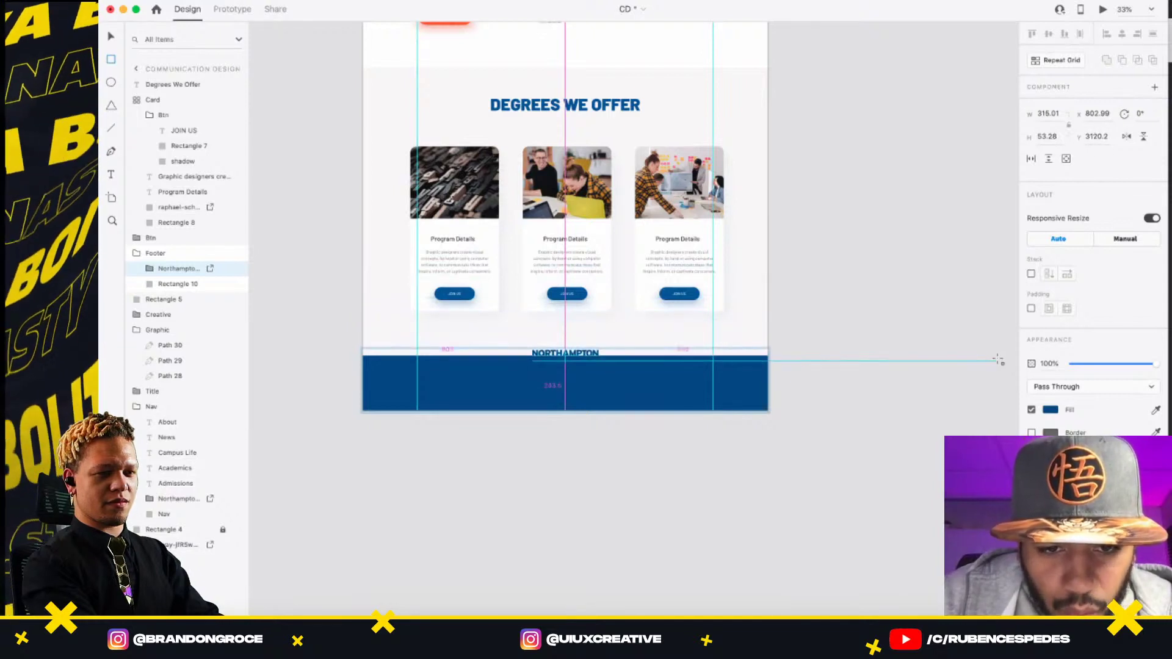
{"action": "key", "text": "shift+Down"}
{"action": "key", "text": "shift+Down"}
{"action": "key", "text": "shift+Down"}
{"action": "key", "text": "shift+Down"}
{"action": "key", "text": "shift+Down"}
{"action": "key", "text": "shift+Down"}
{"action": "key", "text": "shift+Down"}
{"action": "key", "text": "shift+Down"}
{"action": "key", "text": "shift+Down"}
- Fill the footer logo with white
{"action": "left_click", "coordinate": [1050, 409]}
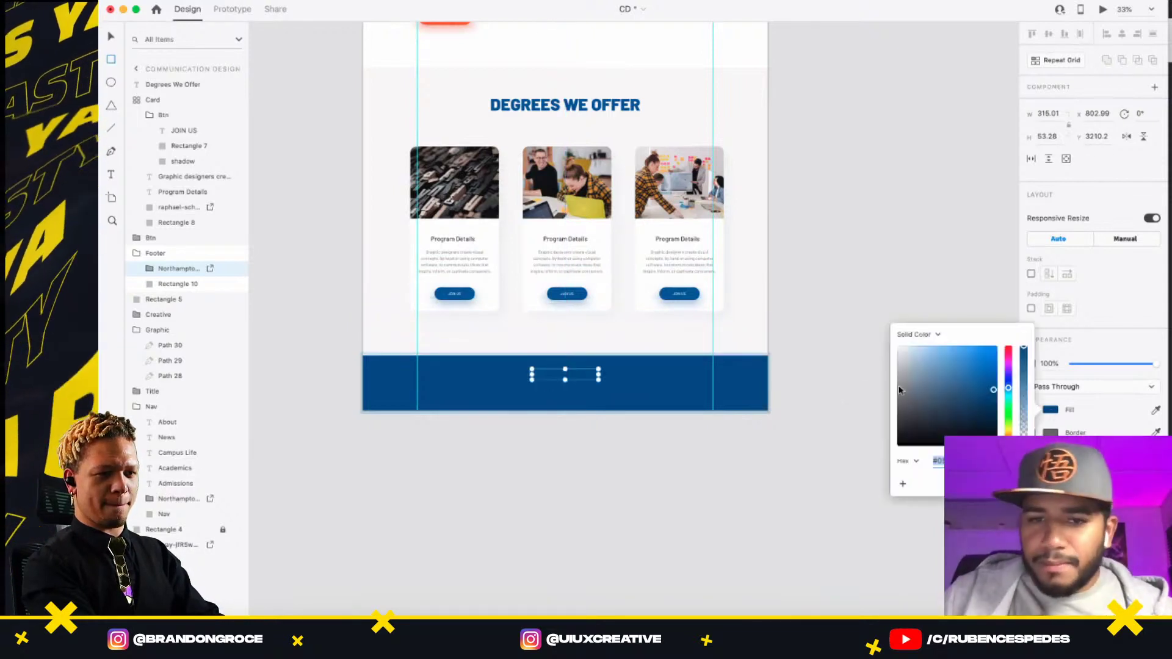
{"action": "left_click_drag", "start_coordinate": [947, 373], "coordinate": [747, 283]}
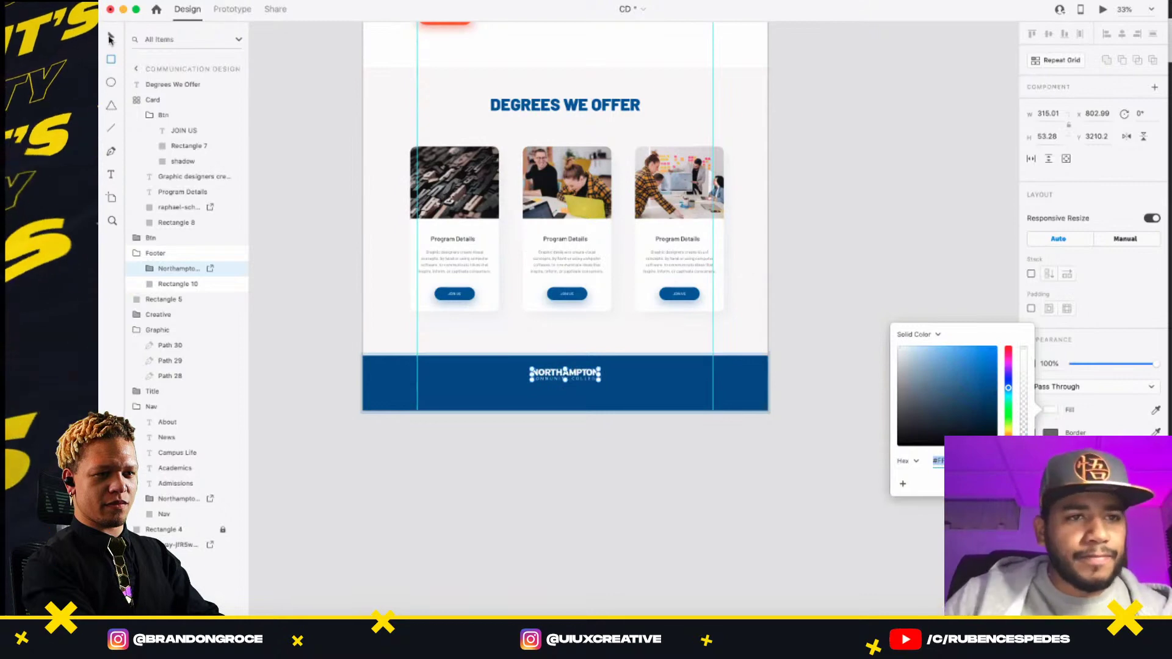
{"action": "left_click", "coordinate": [361, 493]}
{"action": "left_click", "coordinate": [366, 507]}
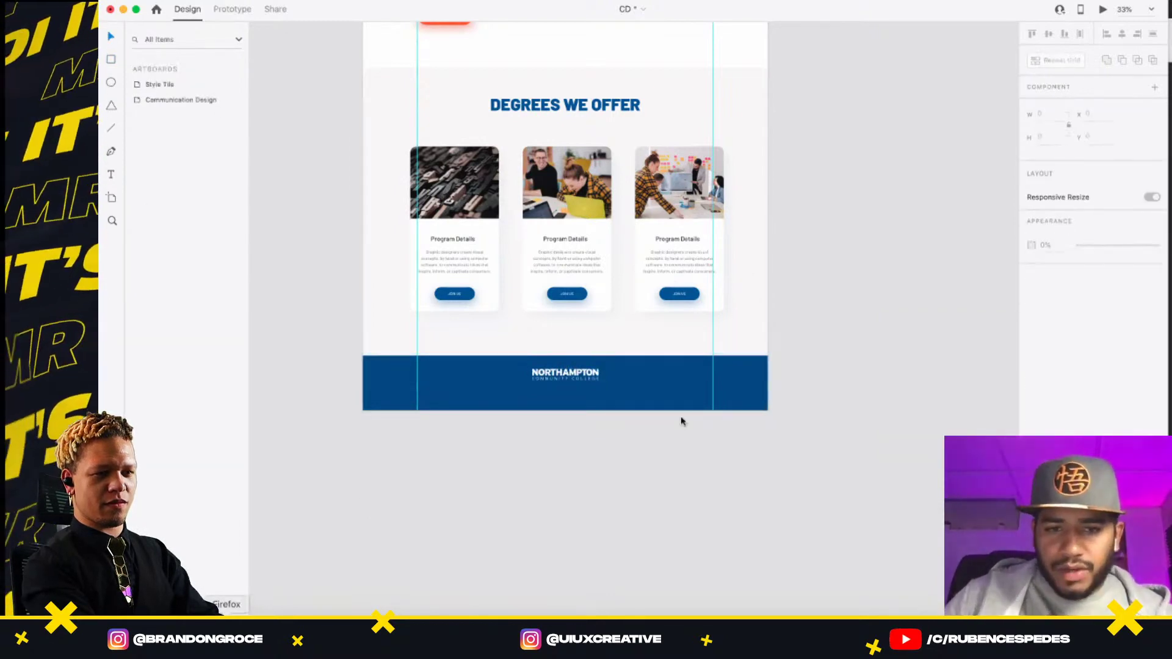
- Switch to Firefox and copy the phone number and address line from the college website's footer
{"action": "key", "text": "super+Tab"}
{"action": "scroll", "coordinate": [687, 422], "scroll_direction": "down", "scroll_amount": 5}
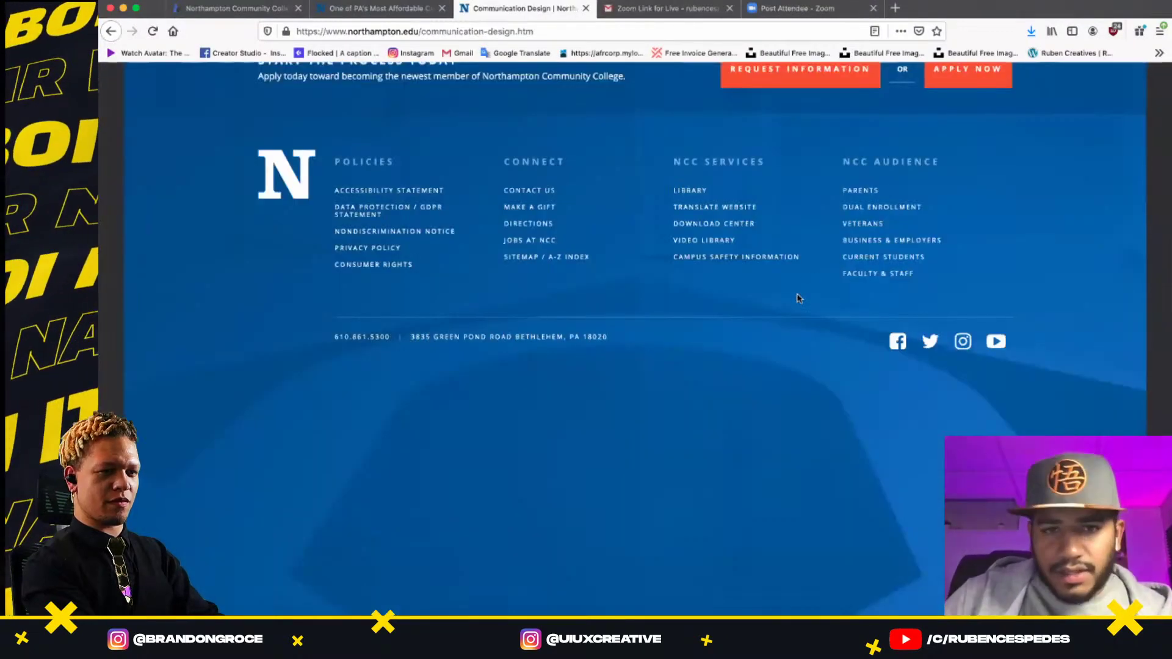
{"action": "scroll", "coordinate": [787, 413], "scroll_direction": "up", "scroll_amount": 3}
{"action": "scroll", "coordinate": [790, 400], "scroll_direction": "down", "scroll_amount": 3}
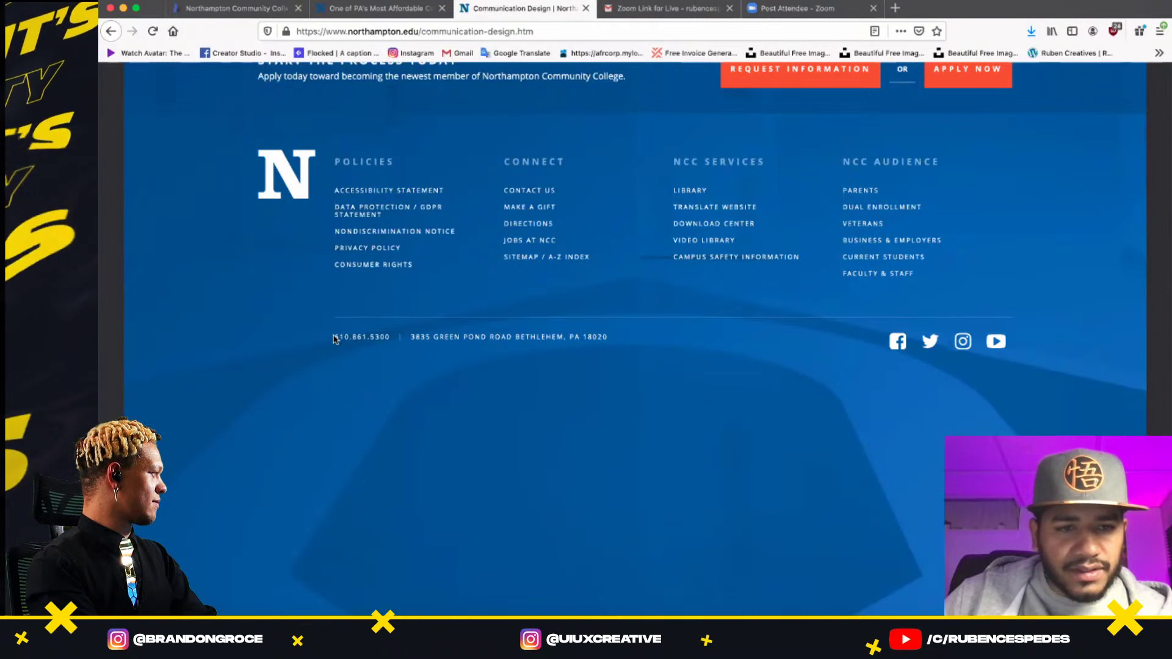
{"action": "left_click_drag", "start_coordinate": [449, 339], "coordinate": [603, 336]}
{"action": "right_click", "coordinate": [603, 337]}
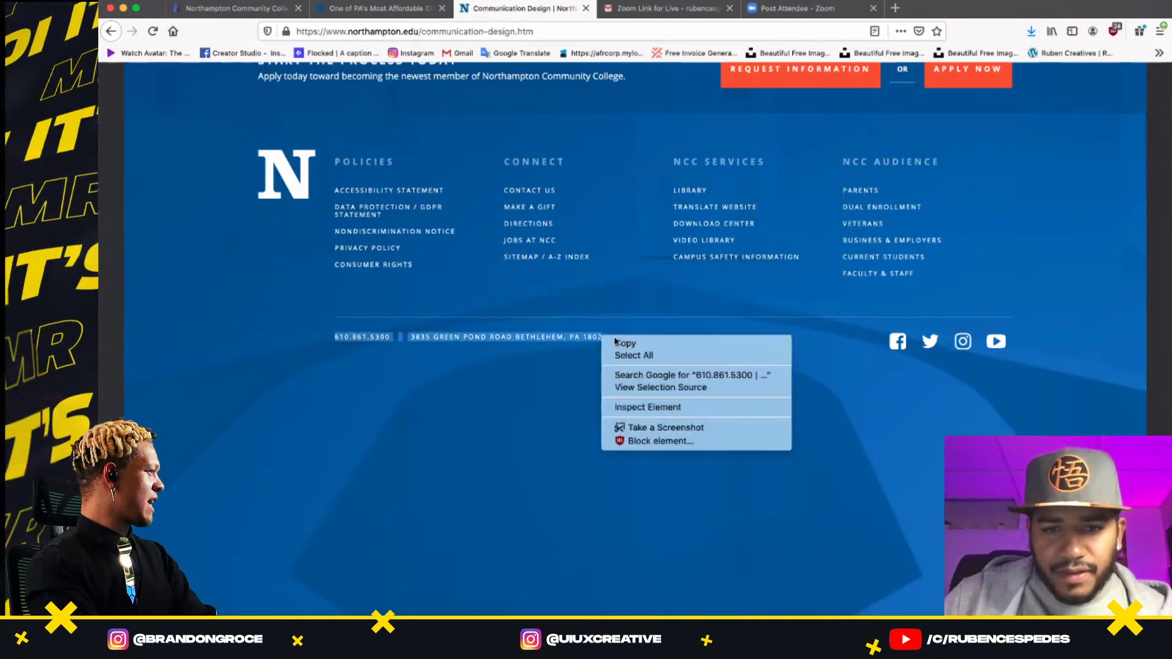
{"action": "left_click", "coordinate": [625, 343]}
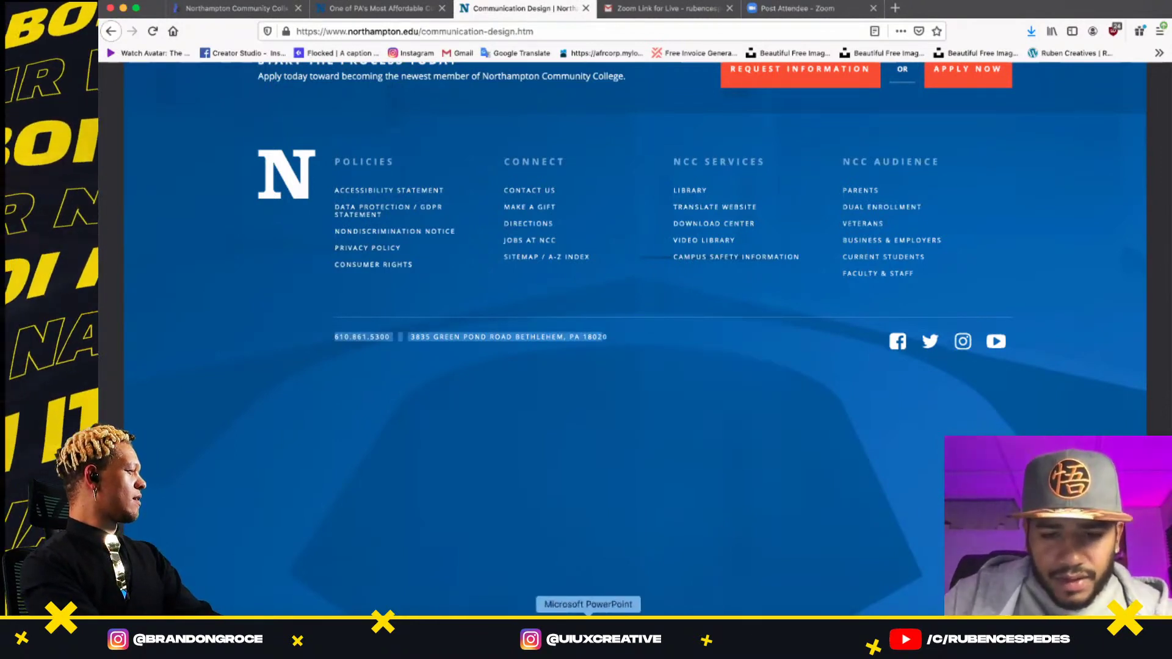
- Return to the design and add the copied phone and address line as white text below the footer logo
{"action": "left_click", "coordinate": [684, 626]}
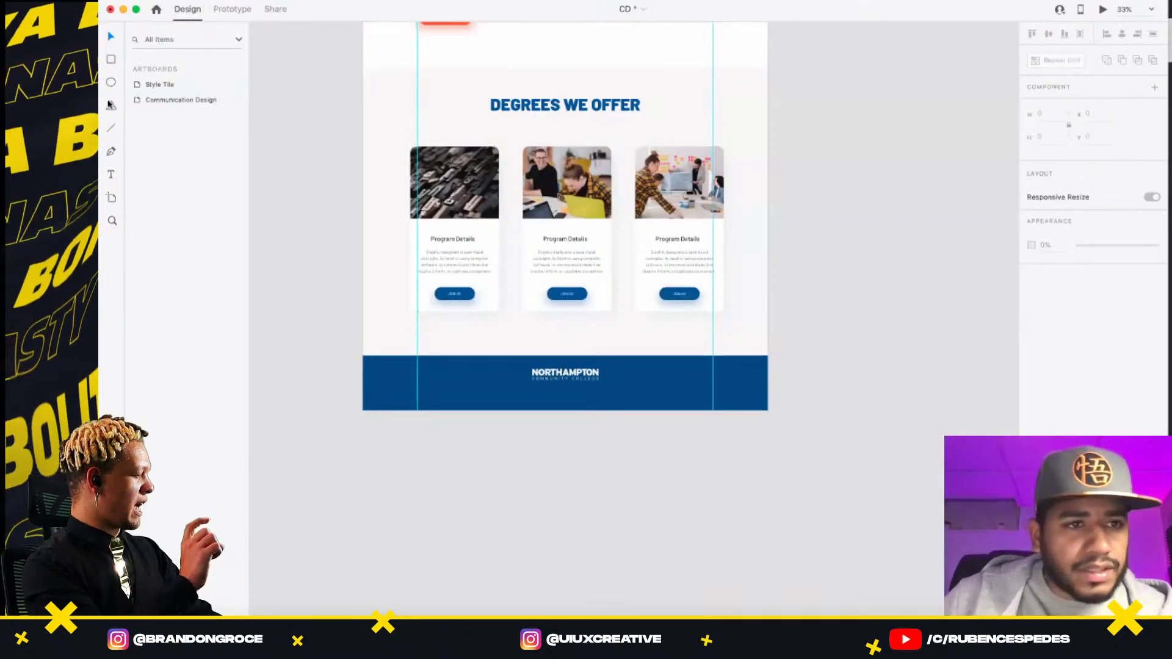
{"action": "left_click", "coordinate": [116, 173]}
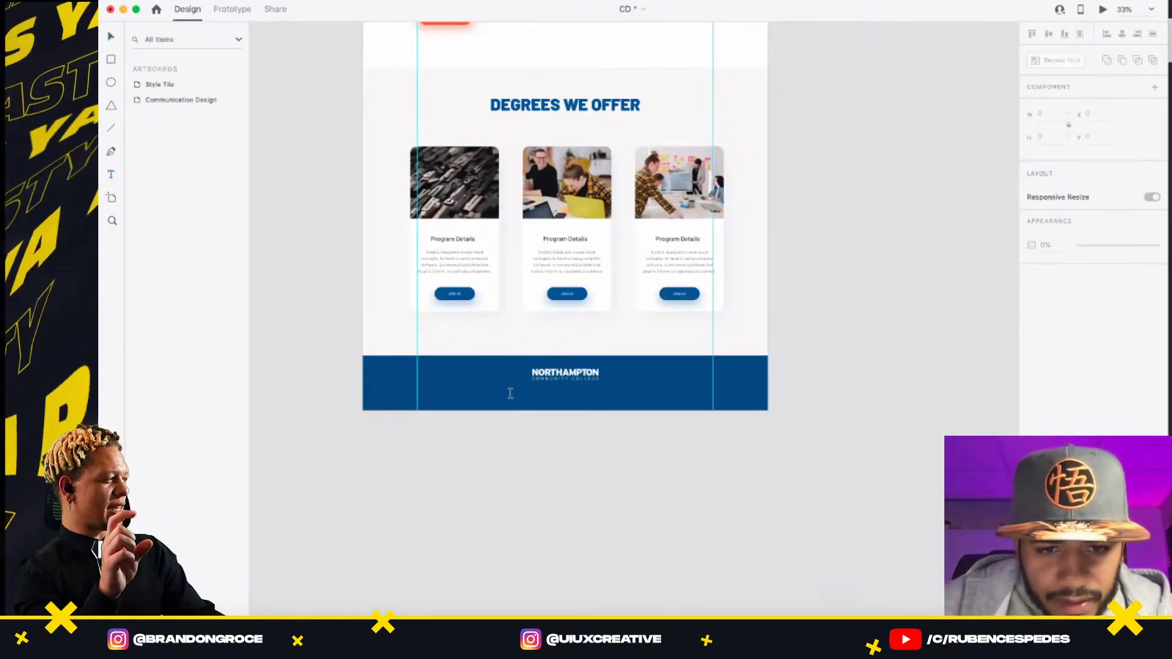
{"action": "left_click", "coordinate": [510, 394]}
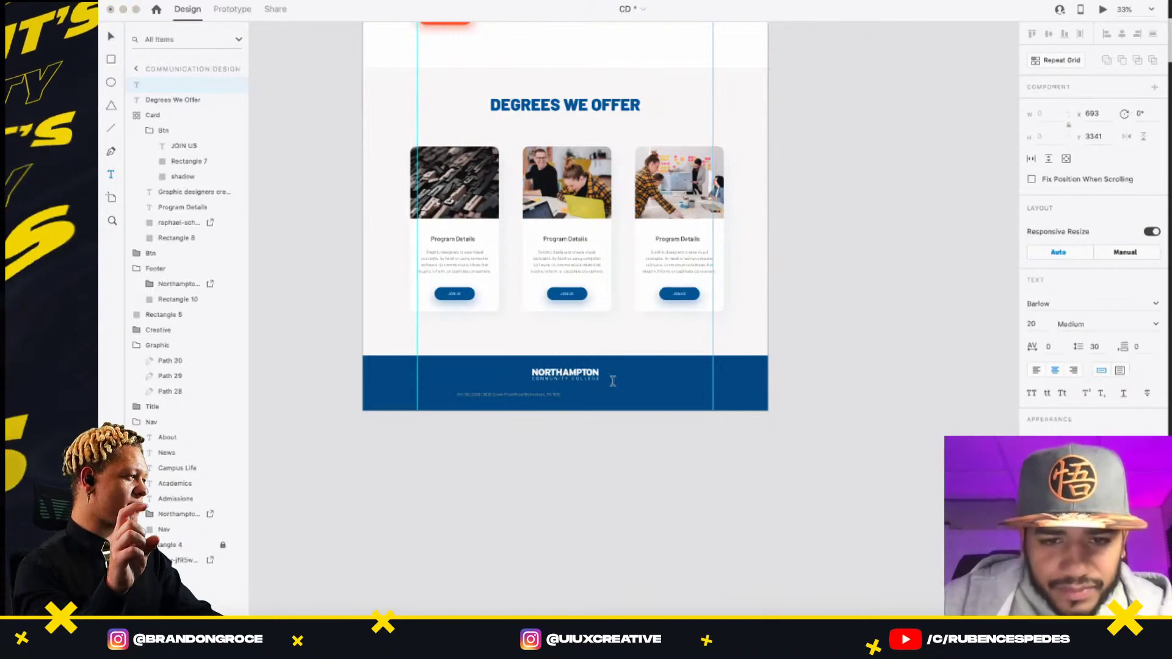
{"action": "key", "text": "ctrl+a"}
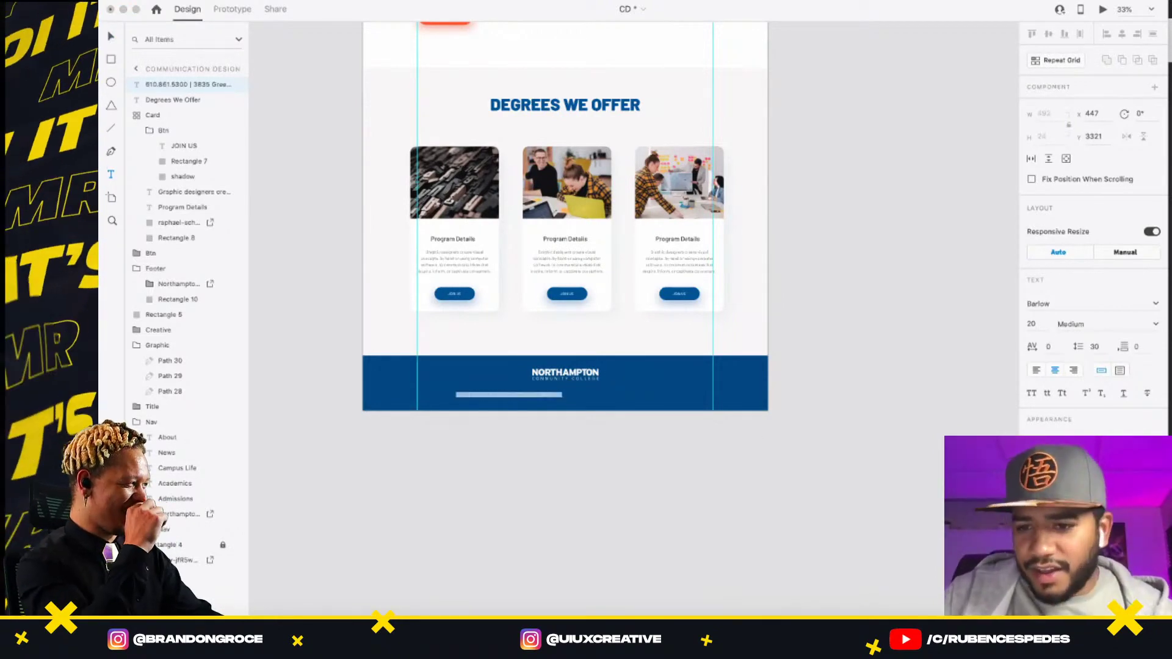
{"action": "left_click", "coordinate": [1032, 470]}
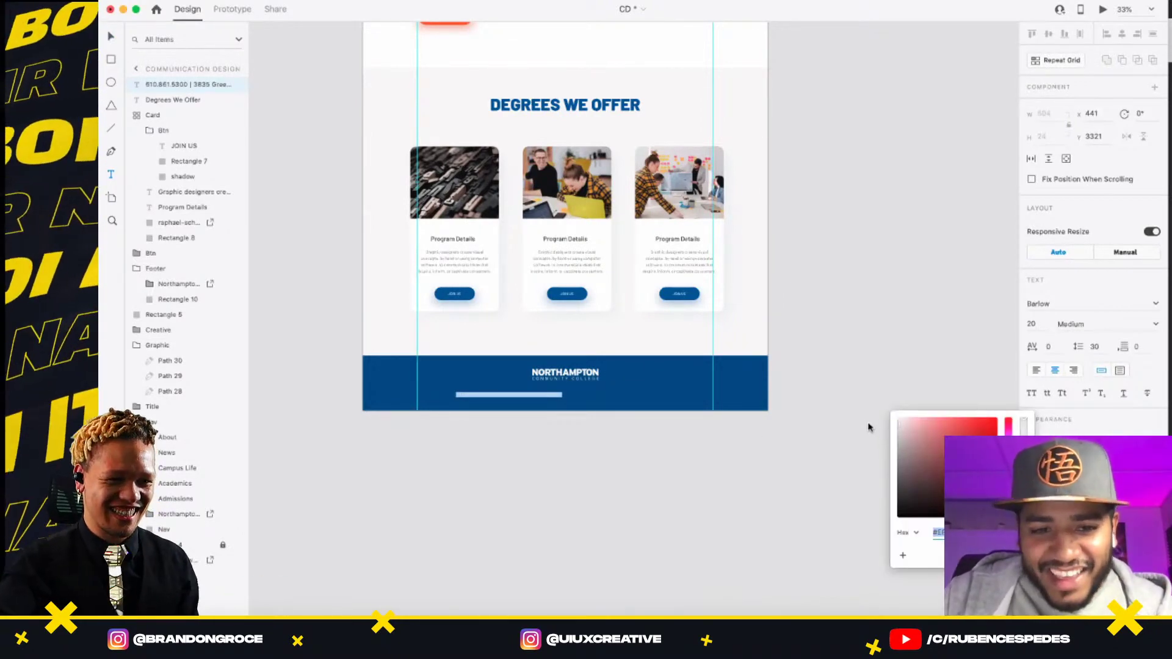
{"action": "left_click", "coordinate": [108, 38]}
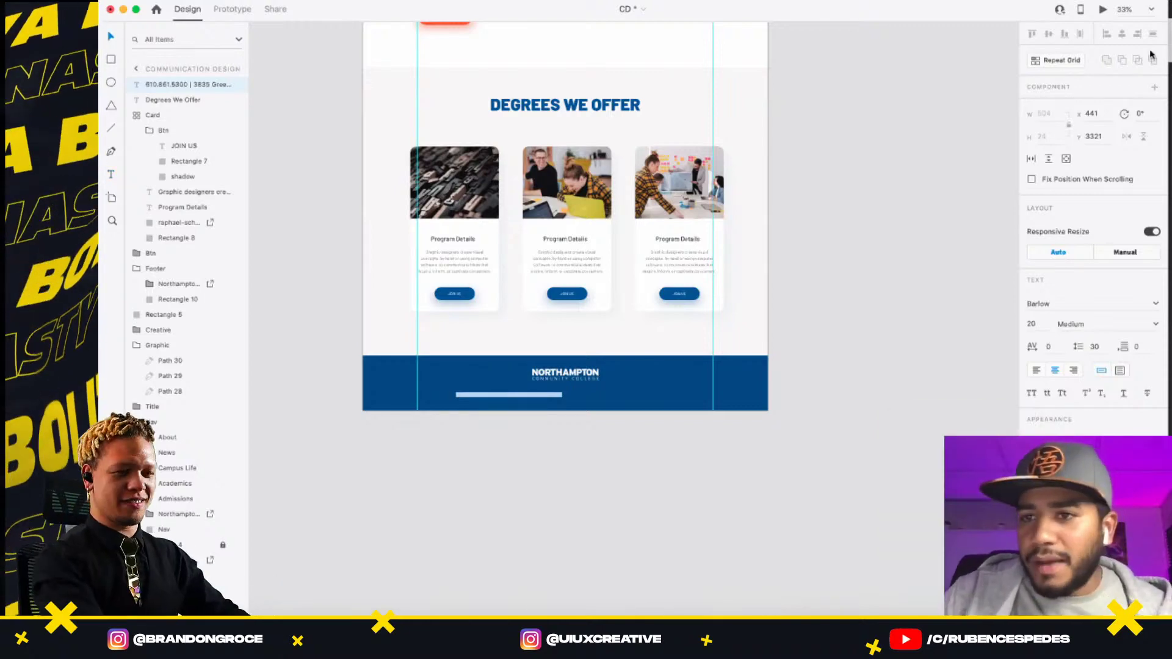
{"action": "key", "text": "Escape"}
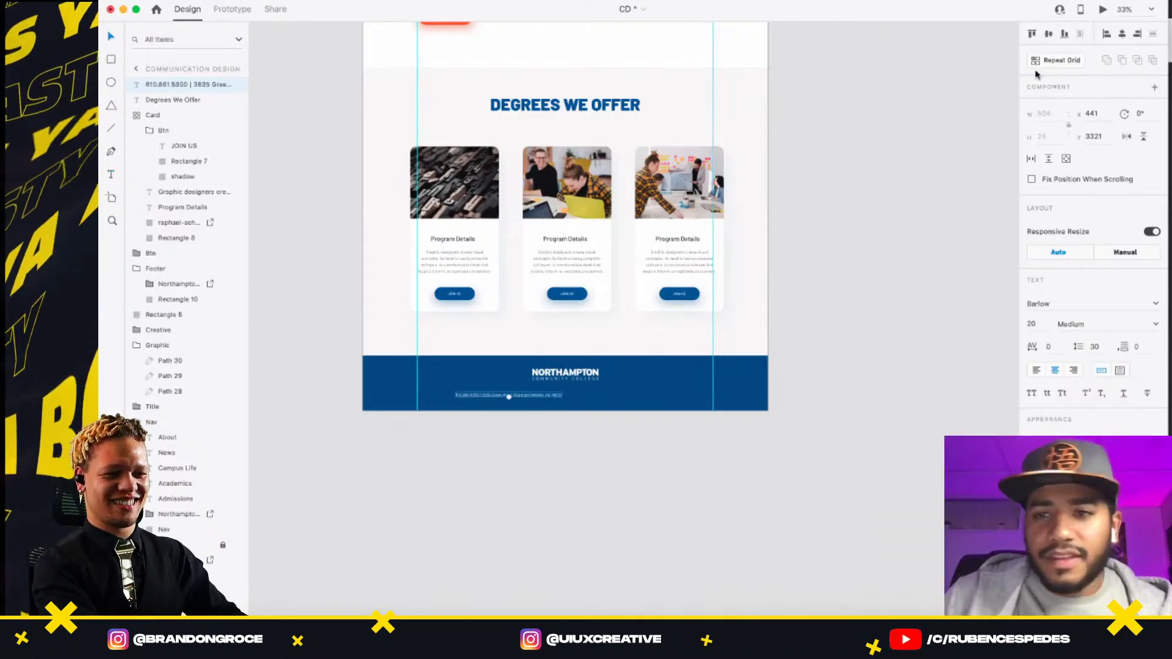
- Centre the contact line horizontally on the artboard and move the Footer group down to about Y 3173
{"action": "left_click", "coordinate": [1122, 34]}
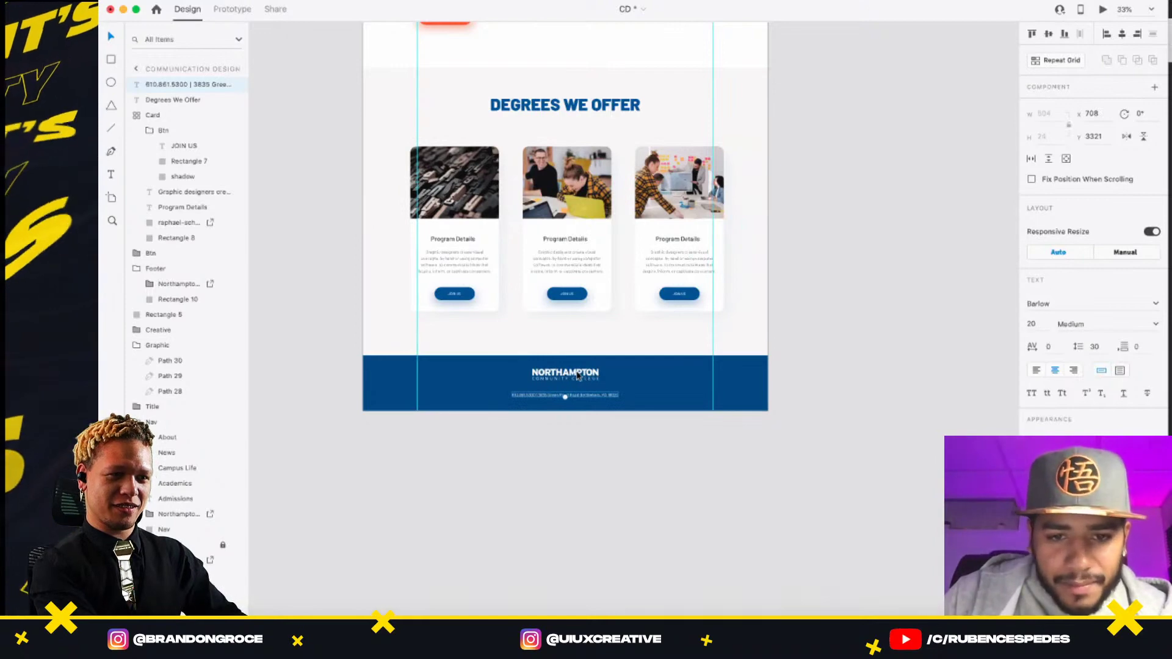
{"action": "left_click_drag", "start_coordinate": [577, 376], "coordinate": [578, 380]}
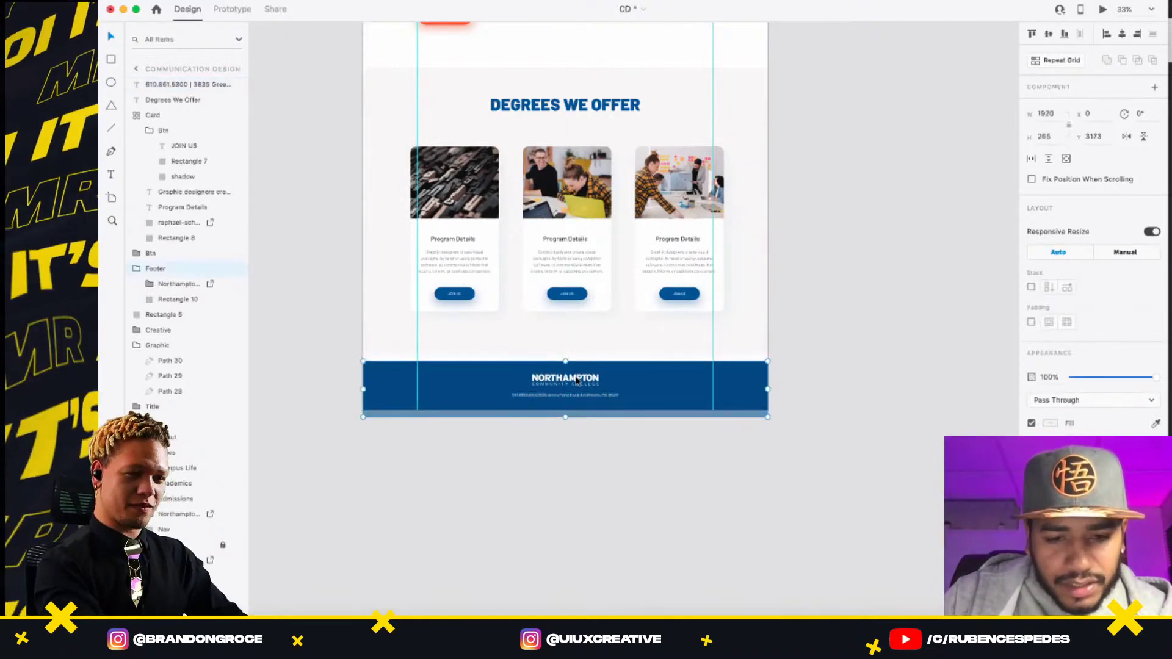
{"action": "left_click", "coordinate": [751, 476]}
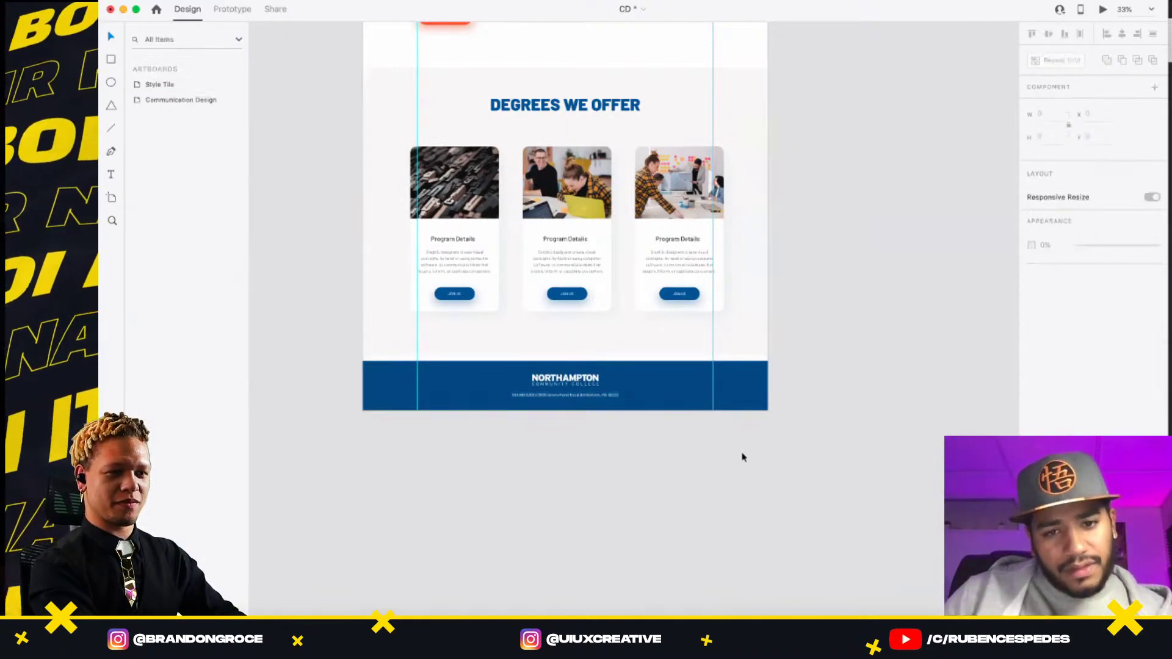
{"action": "left_click_drag", "start_coordinate": [643, 232], "coordinate": [634, 375]}
{"action": "scroll", "coordinate": [633, 375], "scroll_direction": "up", "scroll_amount": 5}
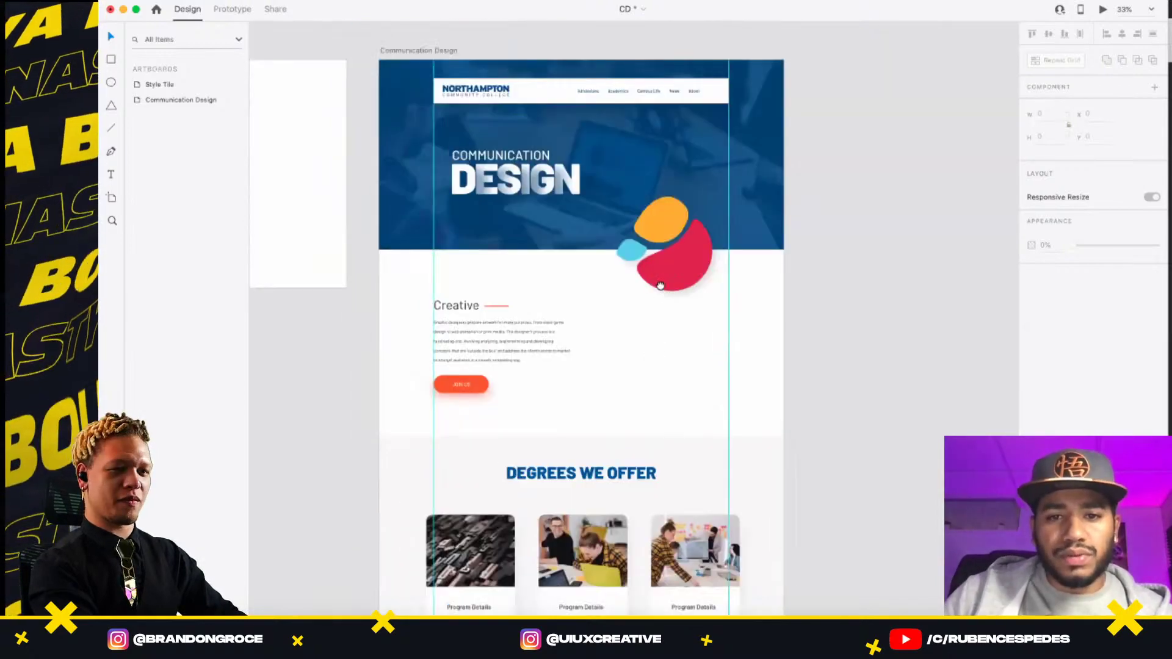
{"action": "scroll", "coordinate": [633, 342], "scroll_direction": "down", "scroll_amount": 1}
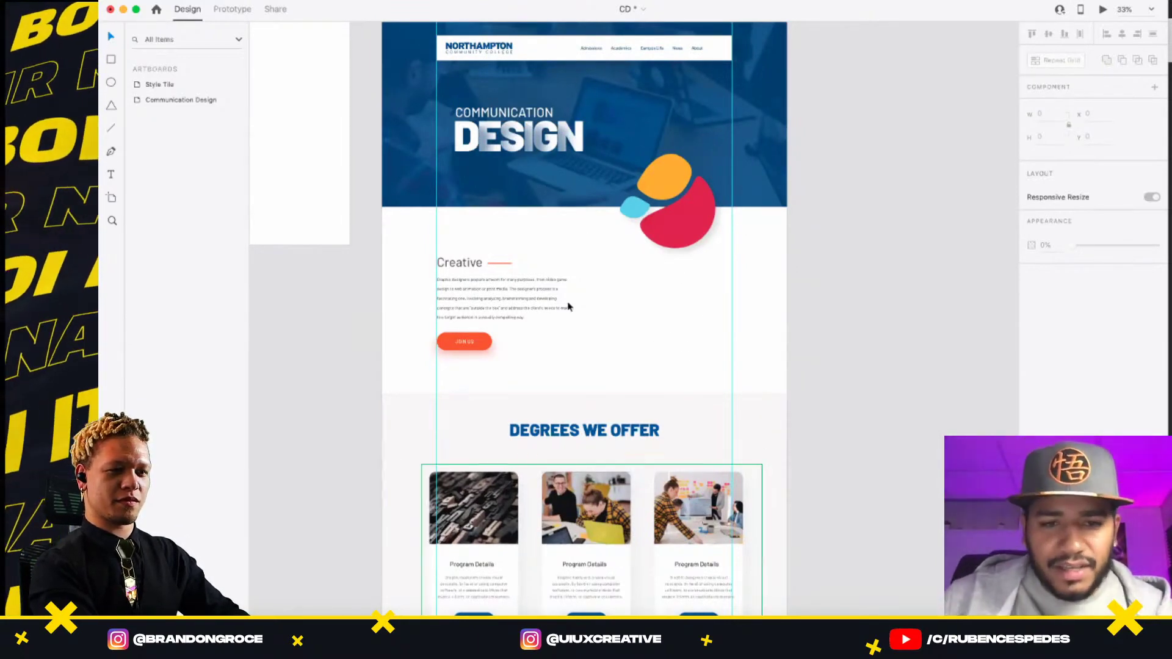
- Try filling the first card's JOIN US button with the crimson sampled from the hero graphic, and undo that fill
{"action": "scroll", "coordinate": [756, 265], "scroll_direction": "up", "scroll_amount": 3}
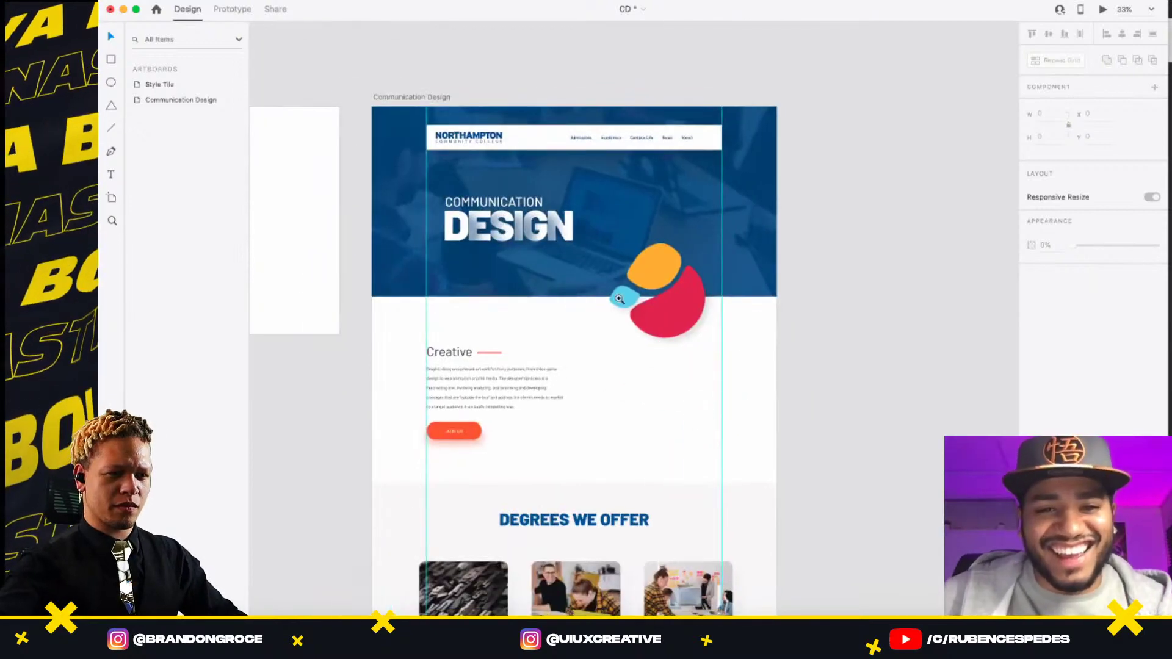
{"action": "scroll", "coordinate": [578, 280], "scroll_direction": "up", "scroll_amount": 3}
{"action": "scroll", "coordinate": [596, 282], "scroll_direction": "down", "scroll_amount": 3}
{"action": "scroll", "coordinate": [596, 282], "scroll_direction": "down", "scroll_amount": 2}
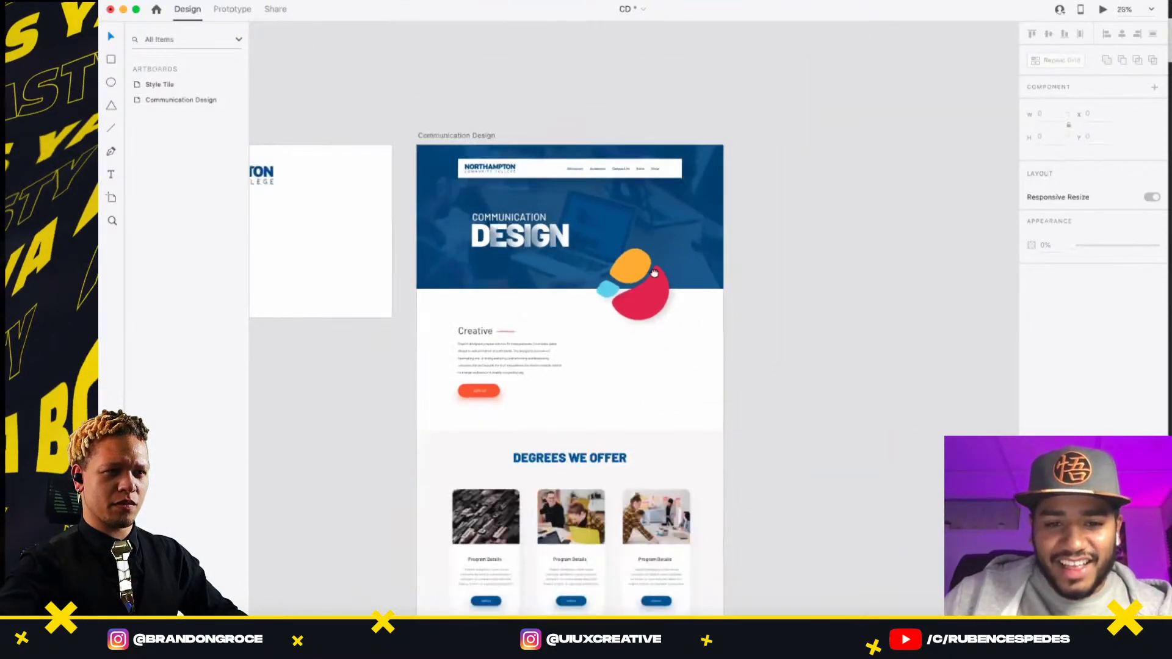
{"action": "scroll", "coordinate": [512, 396], "scroll_direction": "down", "scroll_amount": 3}
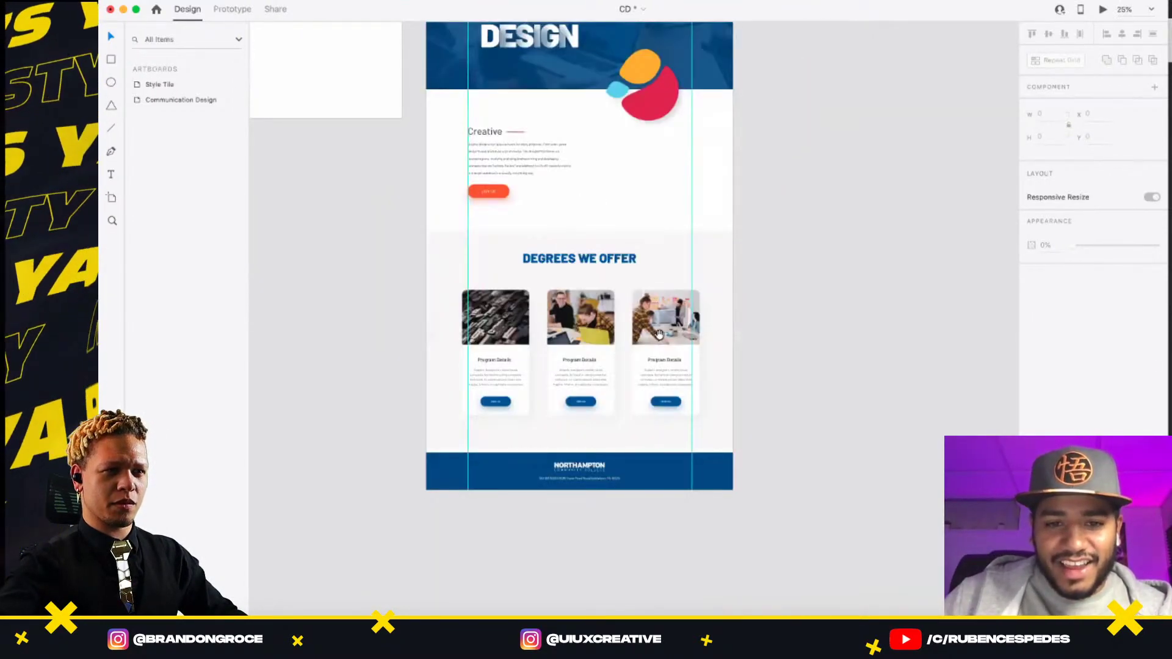
{"action": "double_click", "coordinate": [510, 400]}
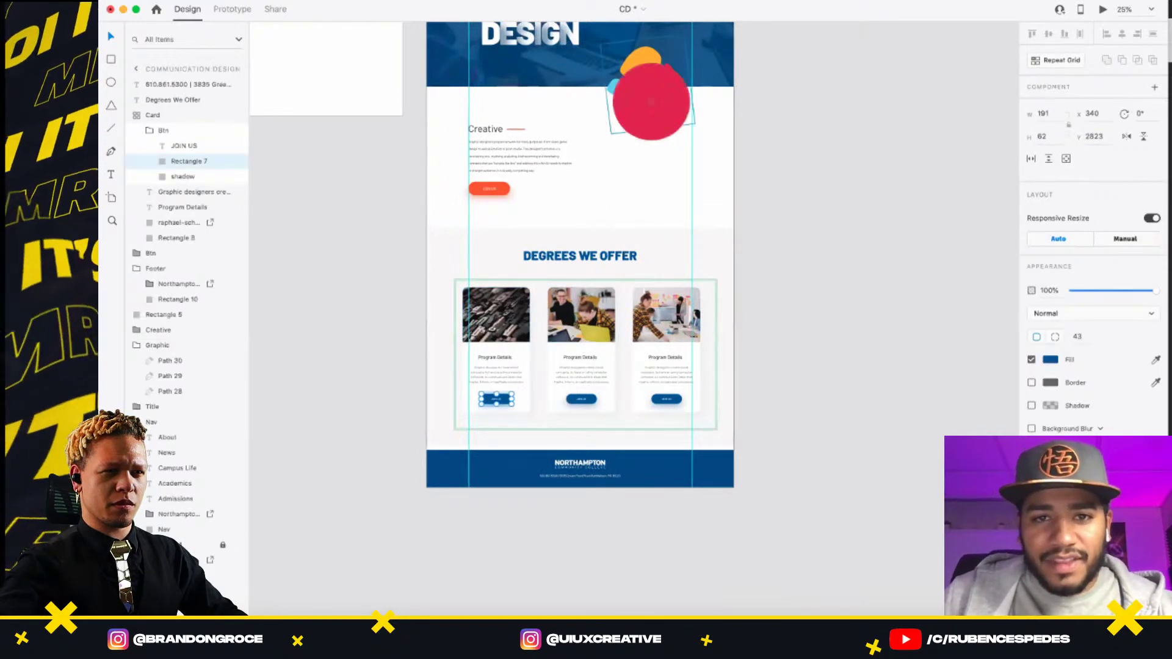
{"action": "left_click", "coordinate": [651, 101]}
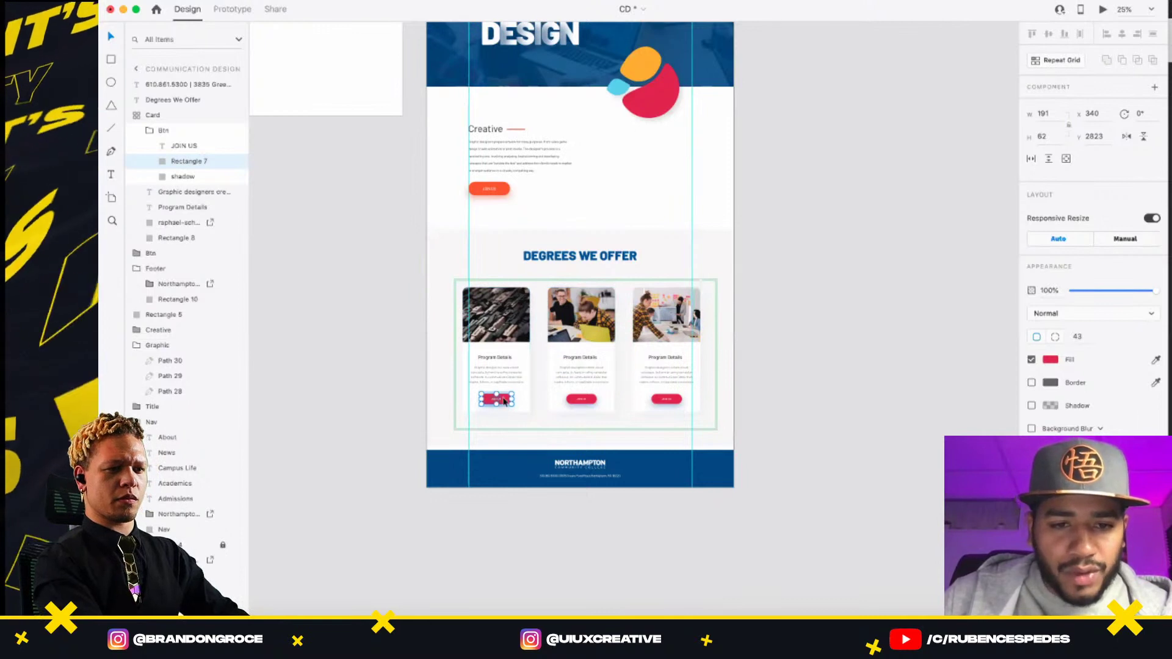
{"action": "key", "text": "super+z"}
- Try making the first card's button shape a component and filling the second card's button group with crimson, and undo this
{"action": "right_click", "coordinate": [508, 401]}
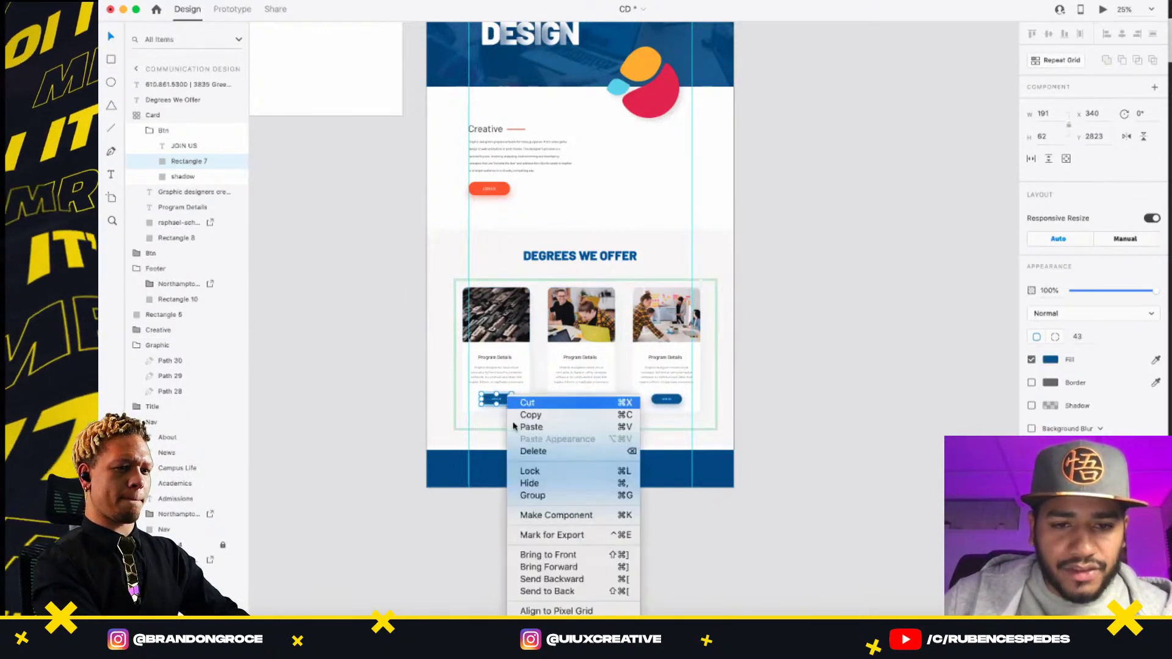
{"action": "left_click", "coordinate": [557, 516]}
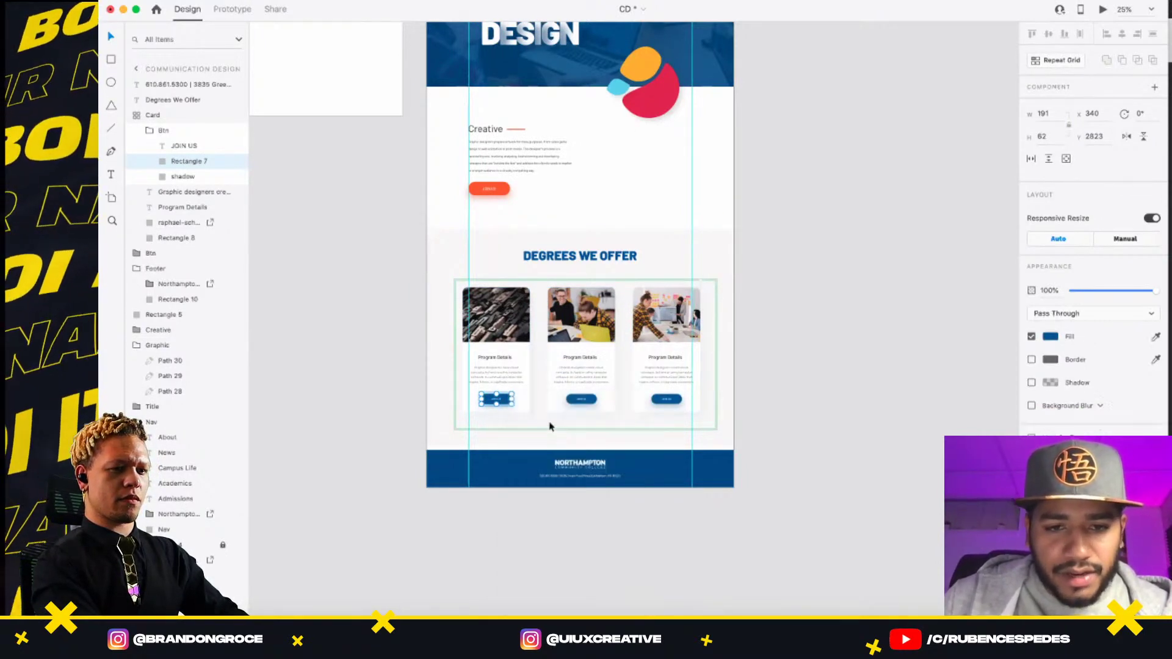
{"action": "left_click", "coordinate": [584, 399]}
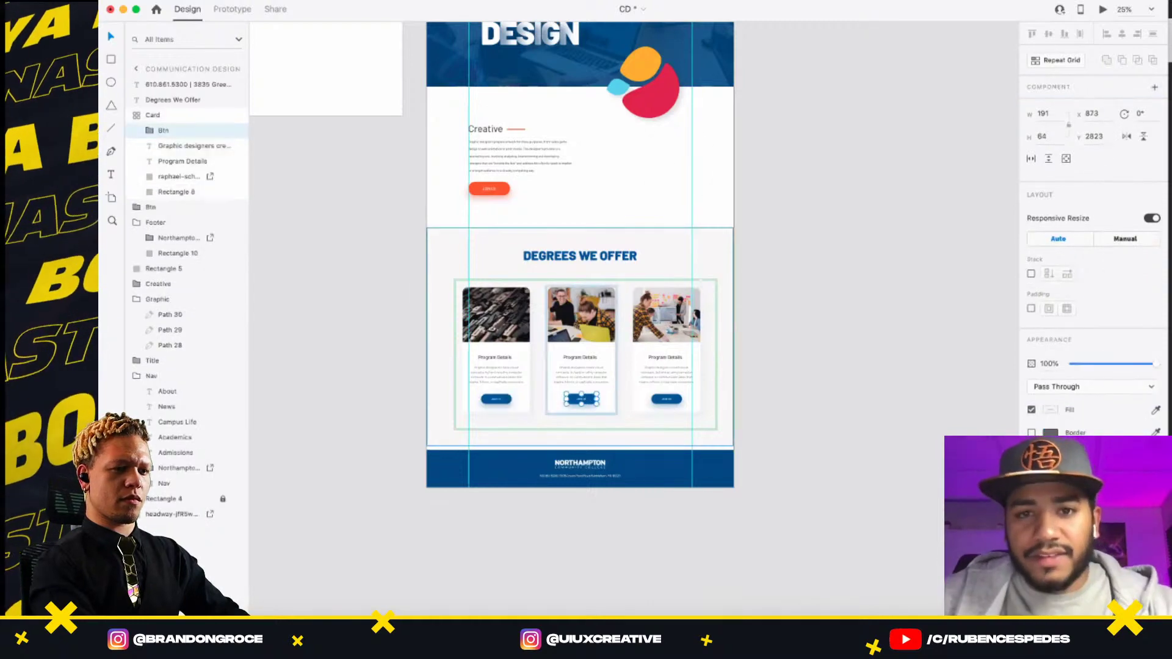
{"action": "key", "text": "super+shift+z"}
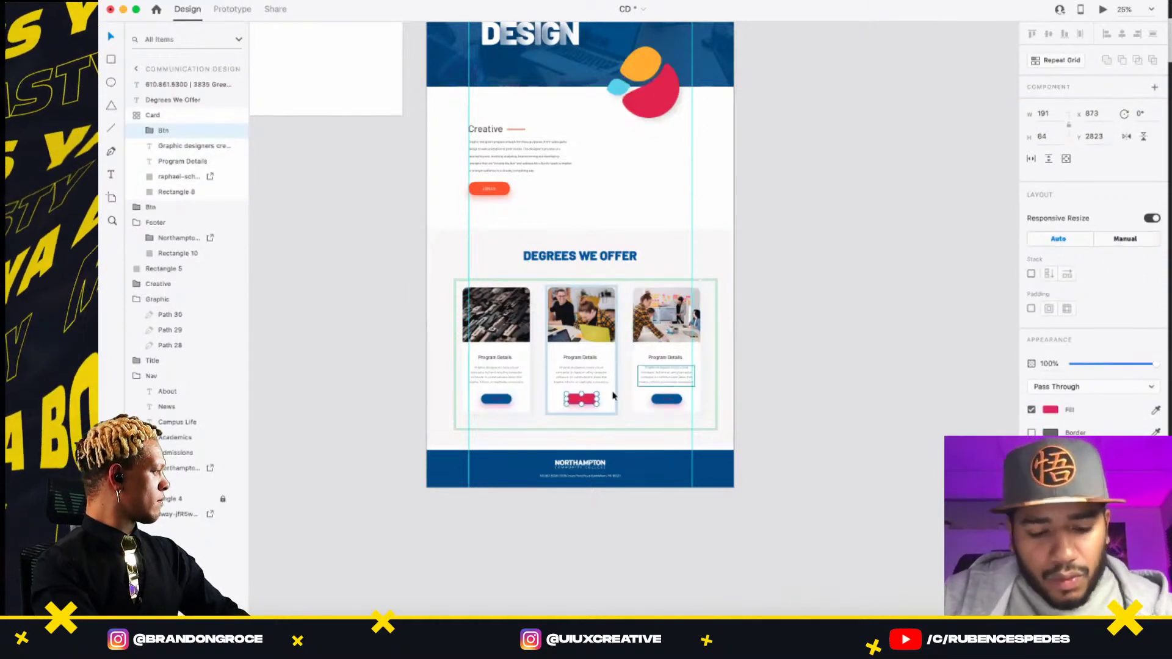
{"action": "left_click", "coordinate": [584, 397]}
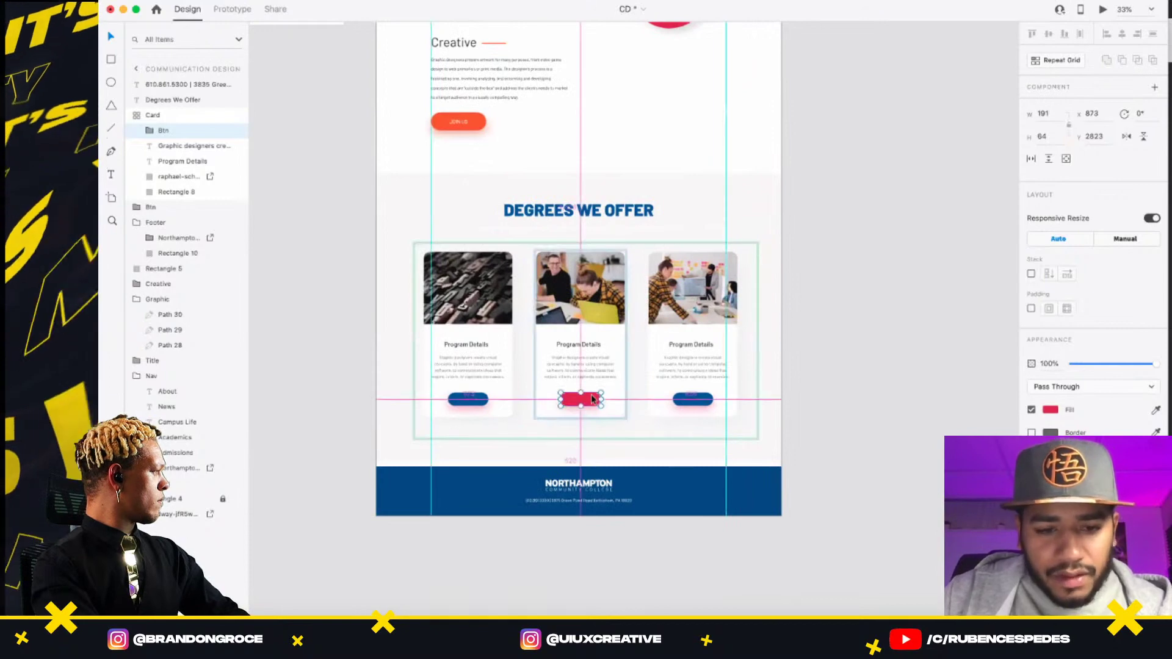
{"action": "key", "text": "super+z"}
- Turn the blue rectangle of the first card's JOIN US button into a component
{"action": "left_click_drag", "start_coordinate": [625, 348], "coordinate": [664, 340]}
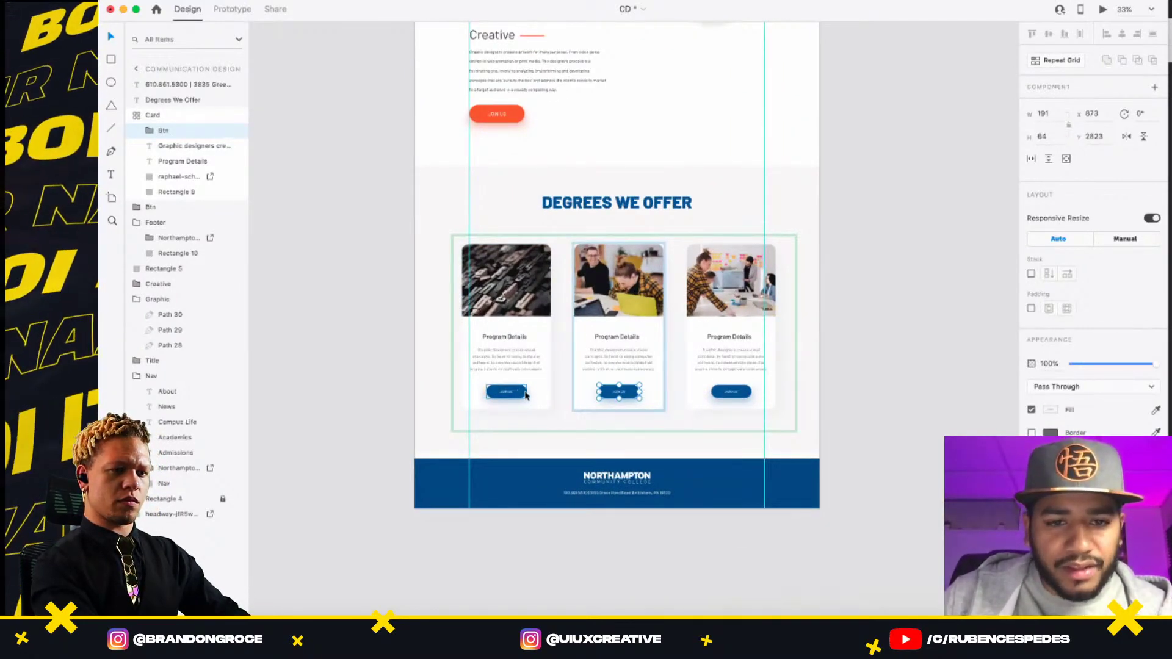
{"action": "double_click", "coordinate": [525, 396]}
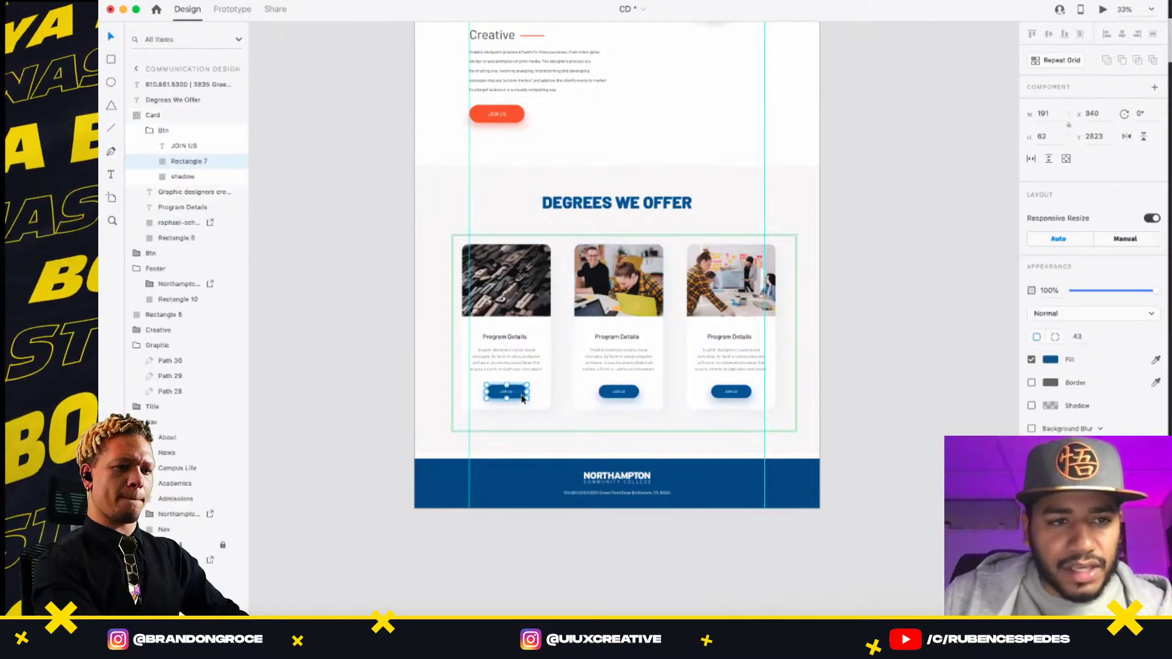
{"action": "left_click", "coordinate": [523, 399]}
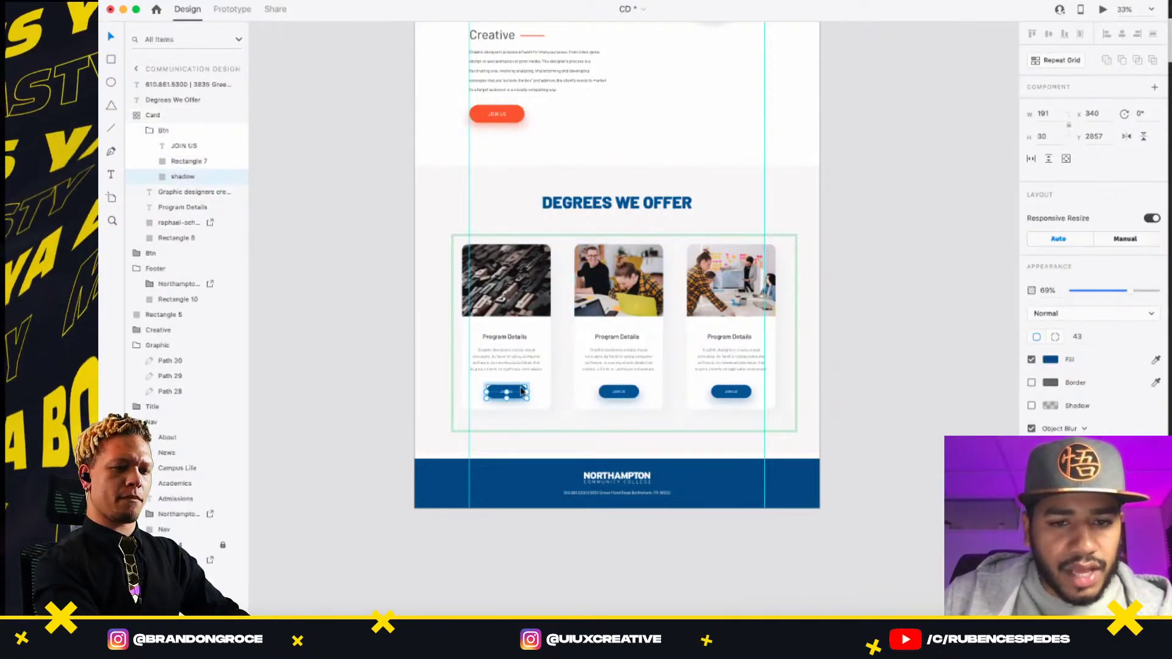
{"action": "left_click", "coordinate": [522, 391]}
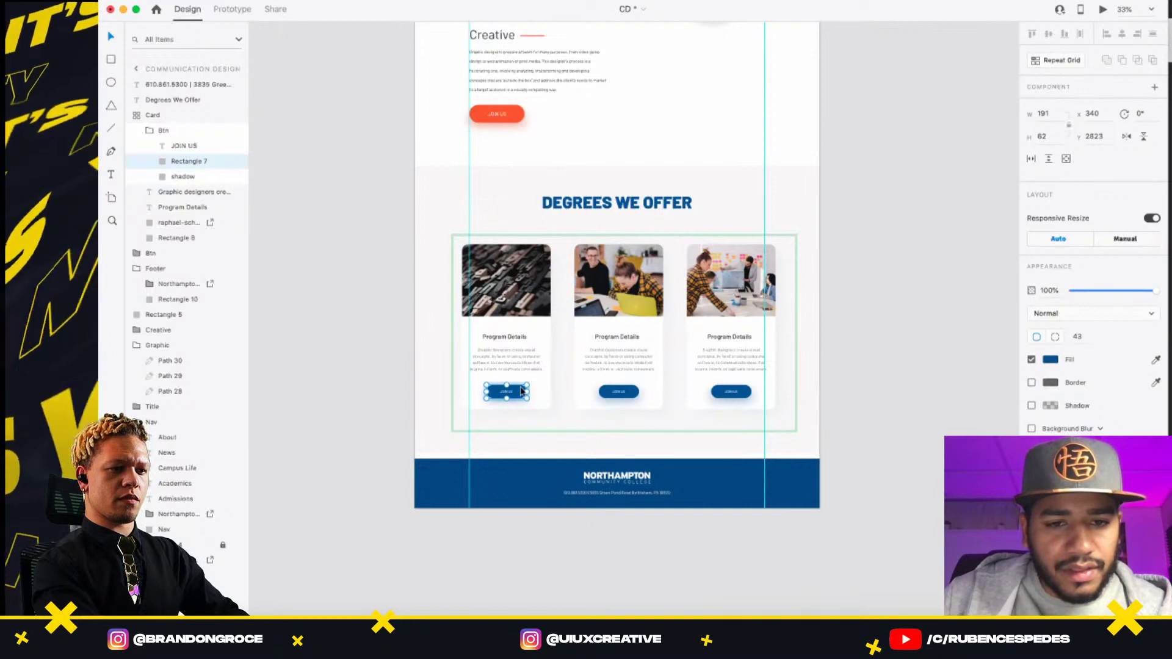
{"action": "right_click", "coordinate": [522, 390]}
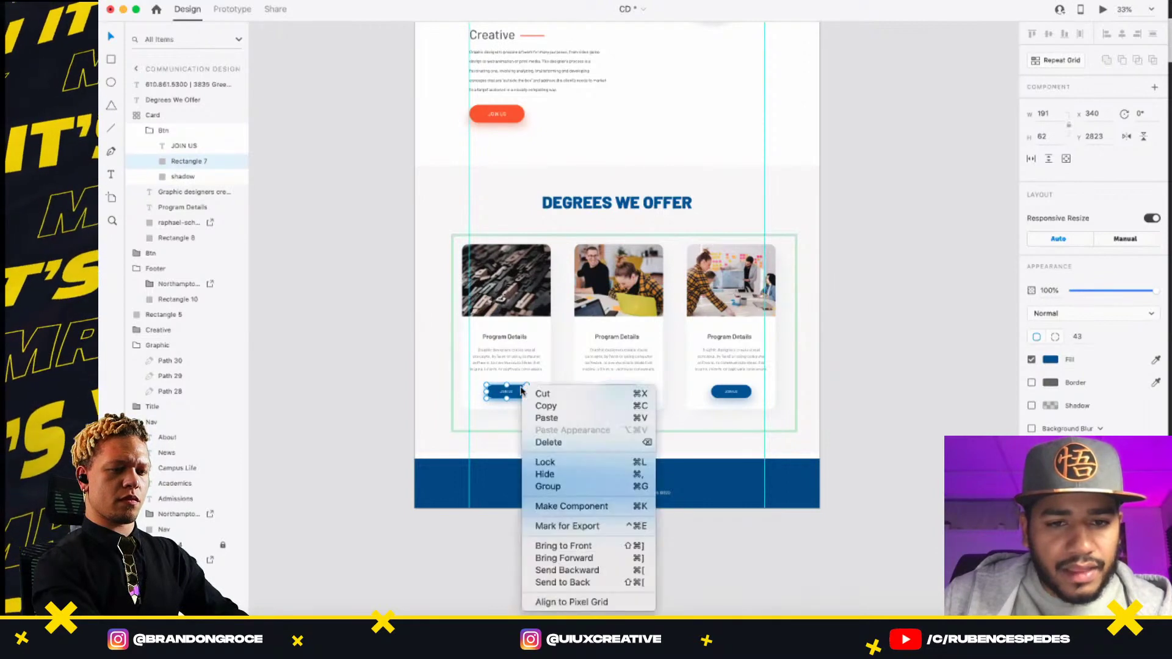
{"action": "left_click", "coordinate": [577, 506]}
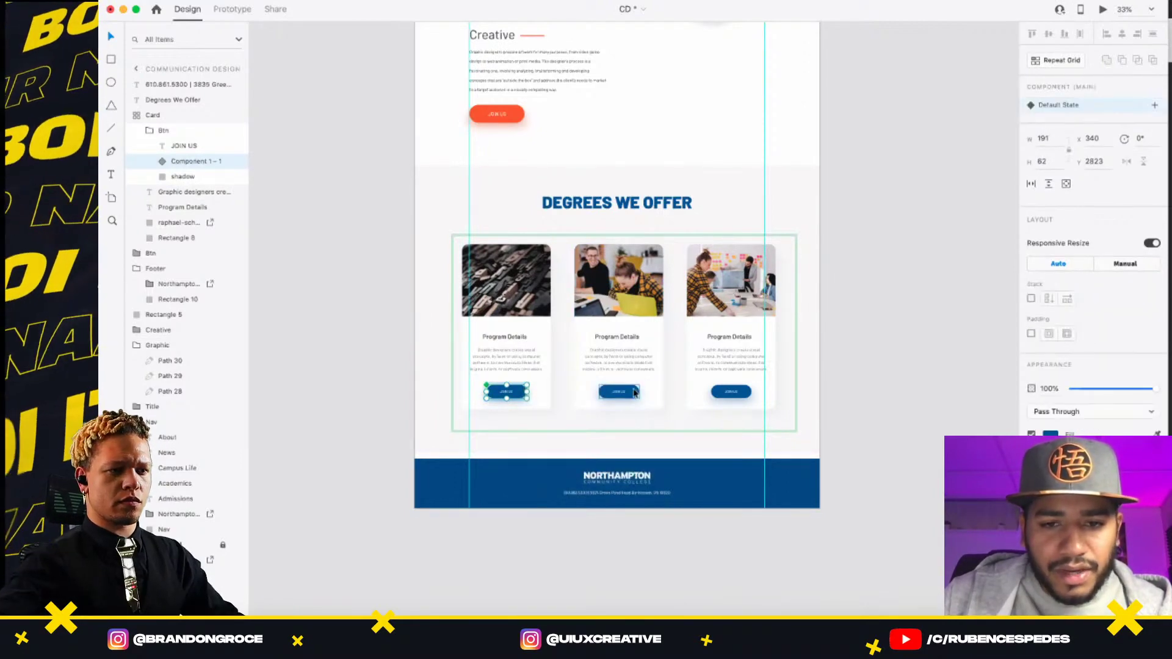
- Try filling the second card's whole button group with the graphic's crimson, and undo that fill
{"action": "left_click", "coordinate": [618, 391]}
{"action": "scroll", "coordinate": [686, 261], "scroll_direction": "up", "scroll_amount": 3}
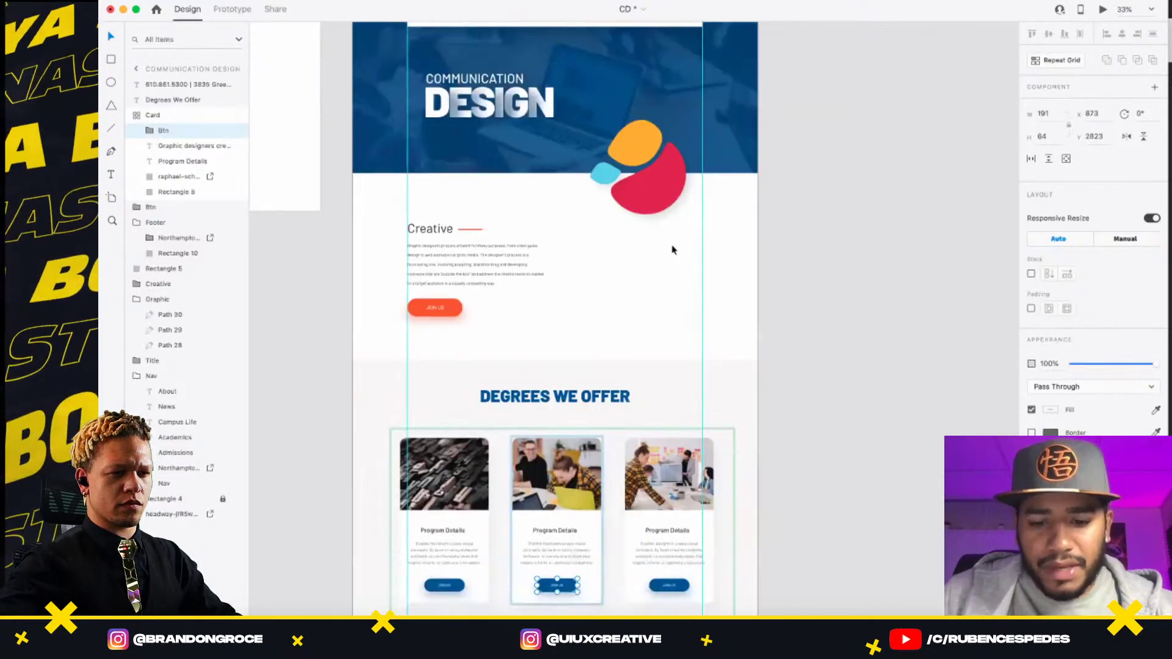
{"action": "left_click", "coordinate": [663, 177]}
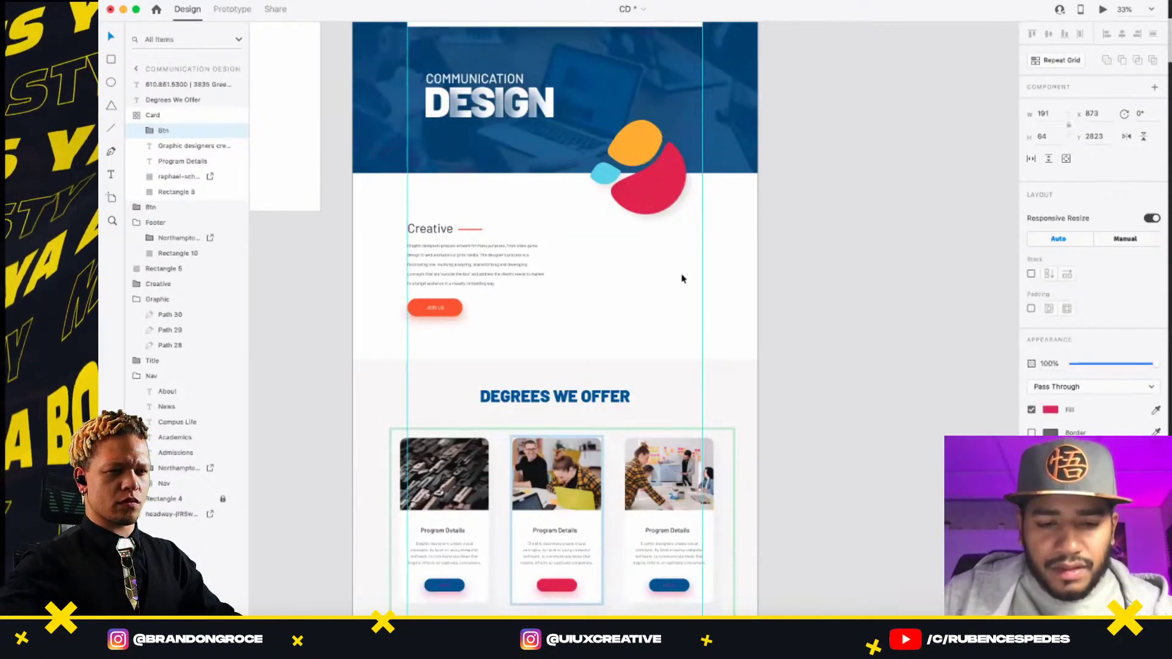
{"action": "key", "text": "ctrl+z"}
{"action": "left_click", "coordinate": [798, 541]}
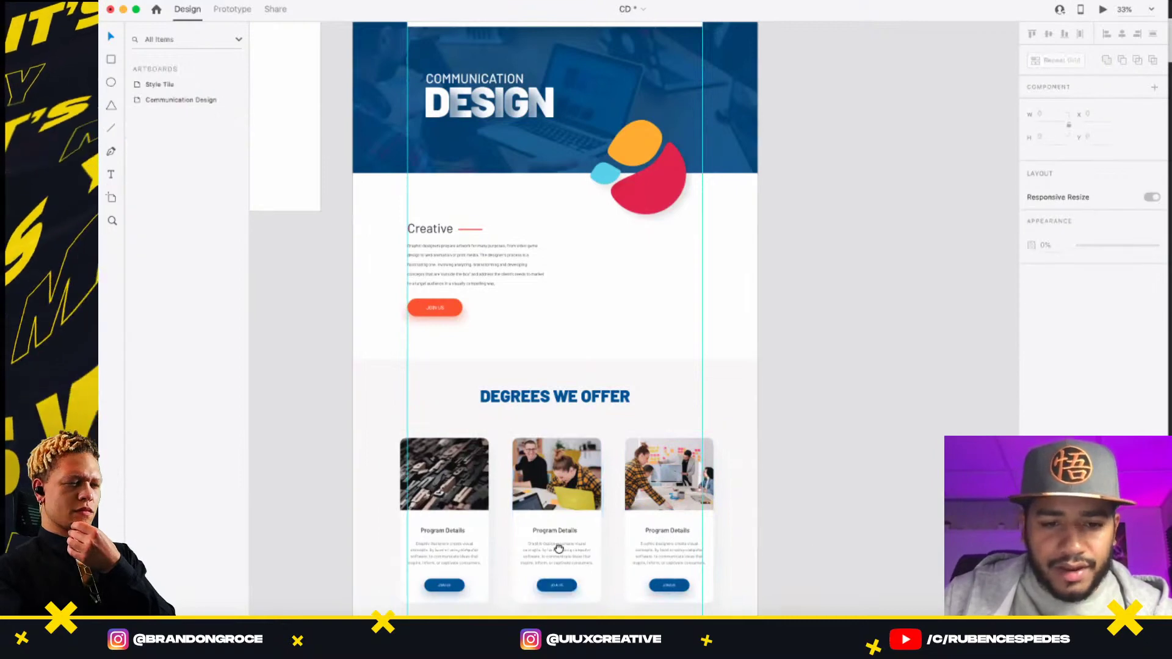
- Ungroup the repeat grid of the three degree cards so each card can be edited separately
{"action": "scroll", "coordinate": [555, 501], "scroll_direction": "down", "scroll_amount": 3}
{"action": "left_click", "coordinate": [587, 464]}
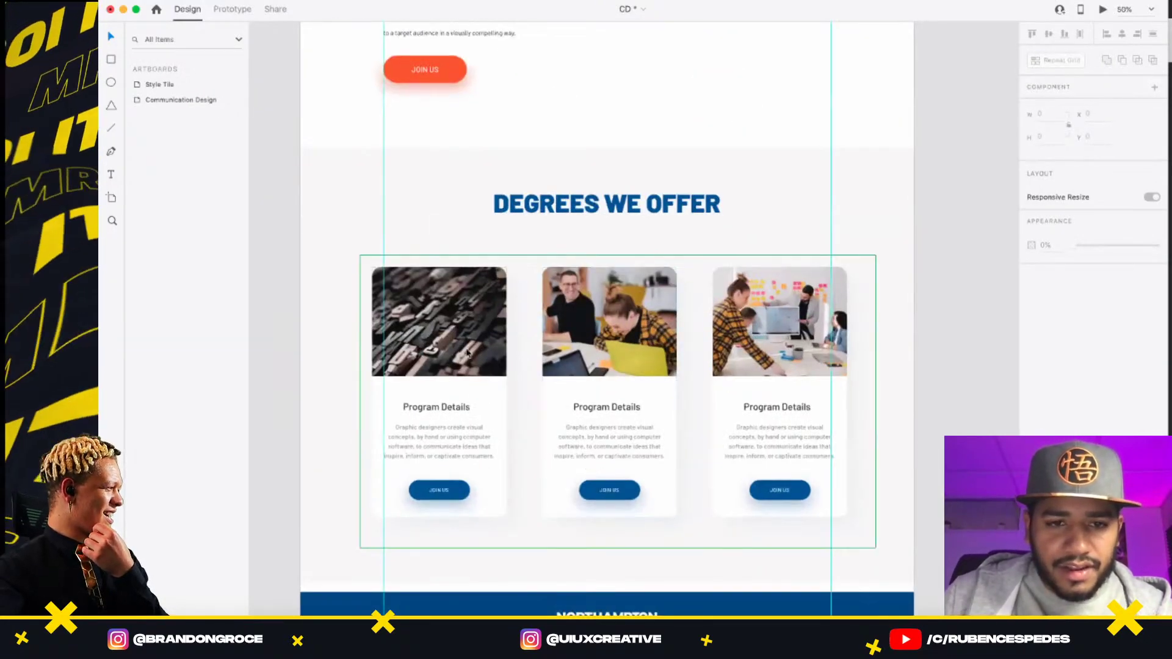
{"action": "left_click", "coordinate": [553, 411]}
{"action": "right_click", "coordinate": [553, 411]}
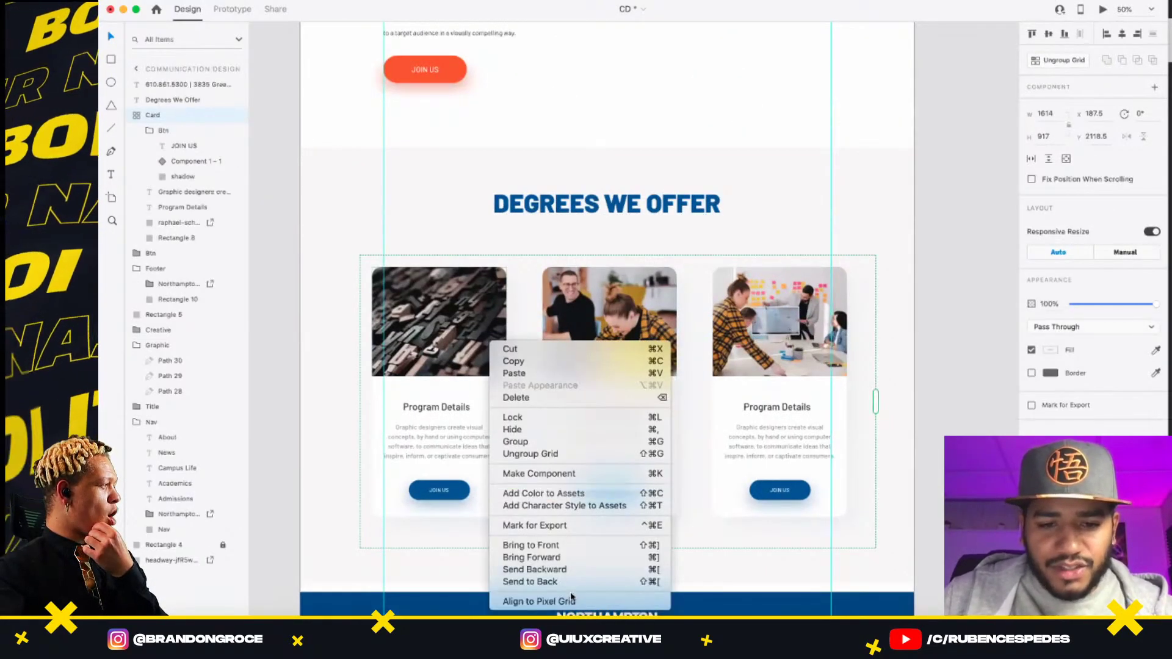
{"action": "left_click", "coordinate": [556, 454]}
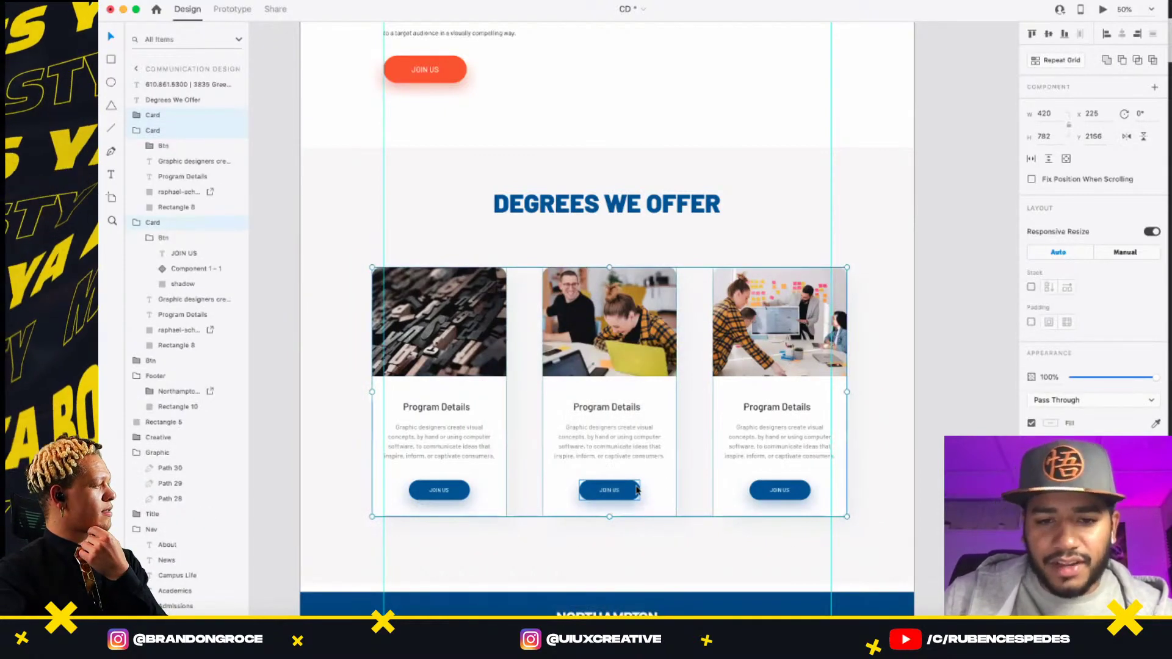
- Fill the rectangle of the second card's JOIN US button with the crimson sampled from the hero graphic
{"action": "double_click", "coordinate": [636, 490]}
{"action": "scroll", "coordinate": [653, 393], "scroll_direction": "up", "scroll_amount": 5}
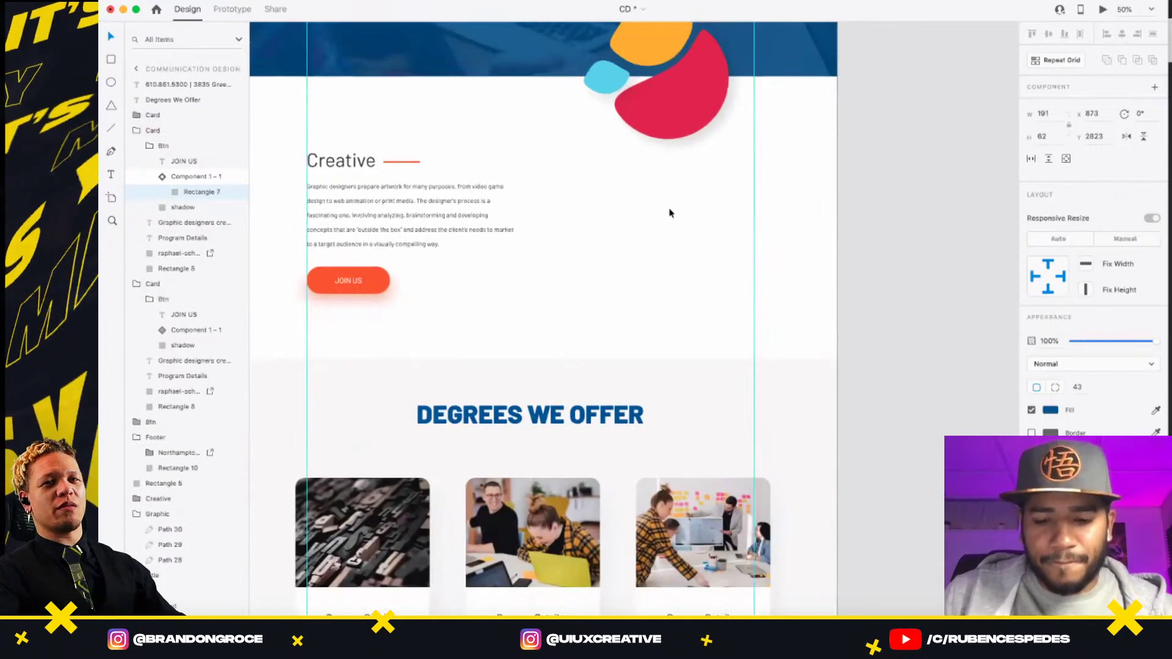
{"action": "left_click", "coordinate": [655, 136]}
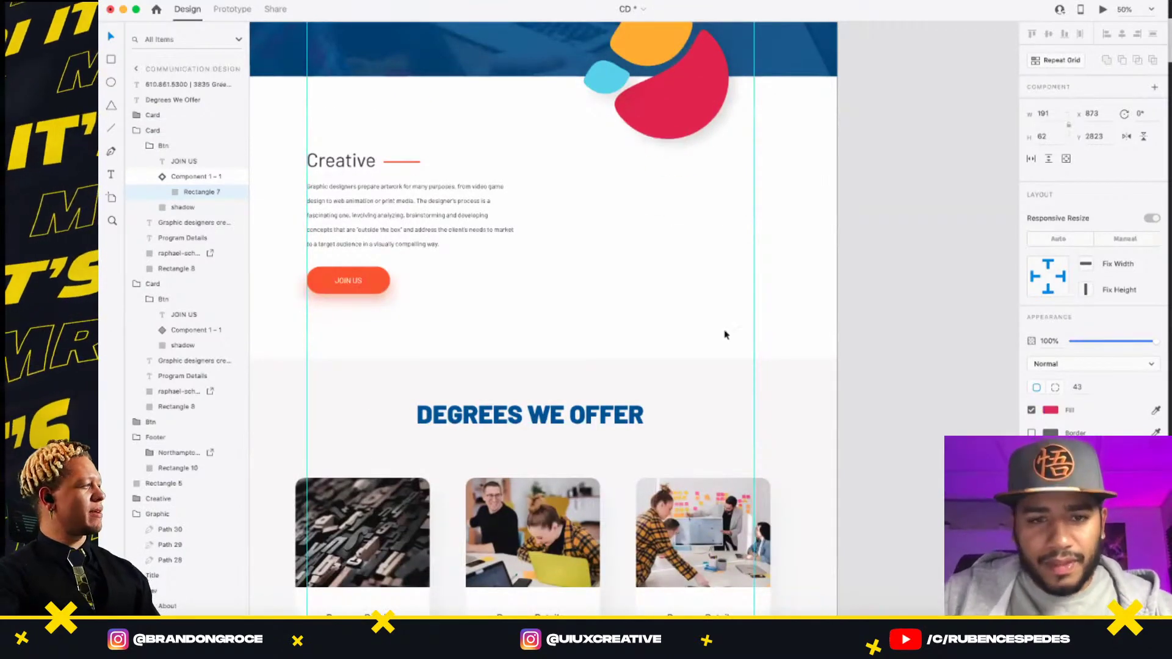
{"action": "left_click", "coordinate": [659, 345], "text": "alt"}
{"action": "scroll", "coordinate": [604, 481], "scroll_direction": "down", "scroll_amount": 2}
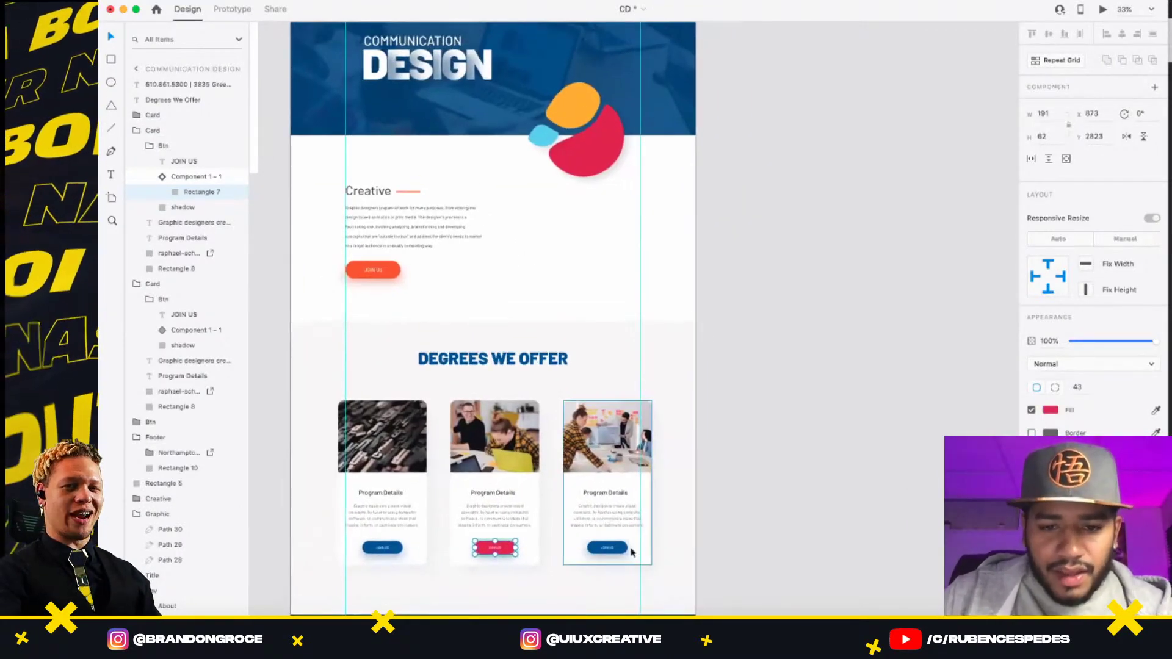
- Fill the rectangle of the third card's JOIN US button with the light blue sampled from the hero graphic
{"action": "left_click", "coordinate": [623, 548]}
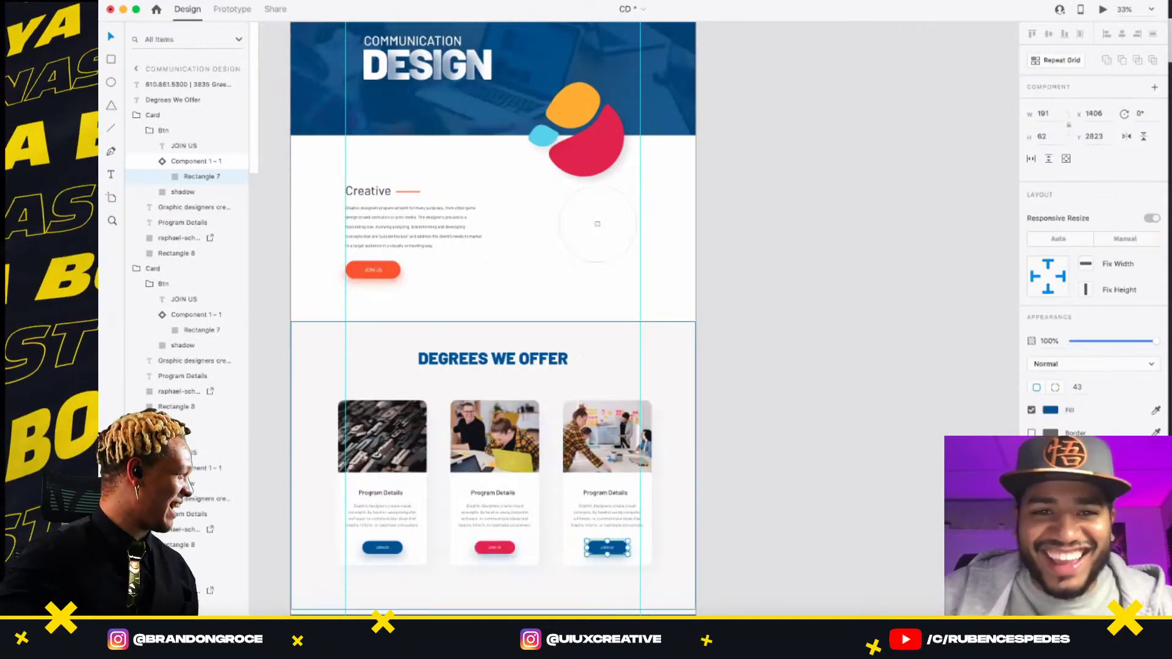
{"action": "left_click", "coordinate": [567, 114]}
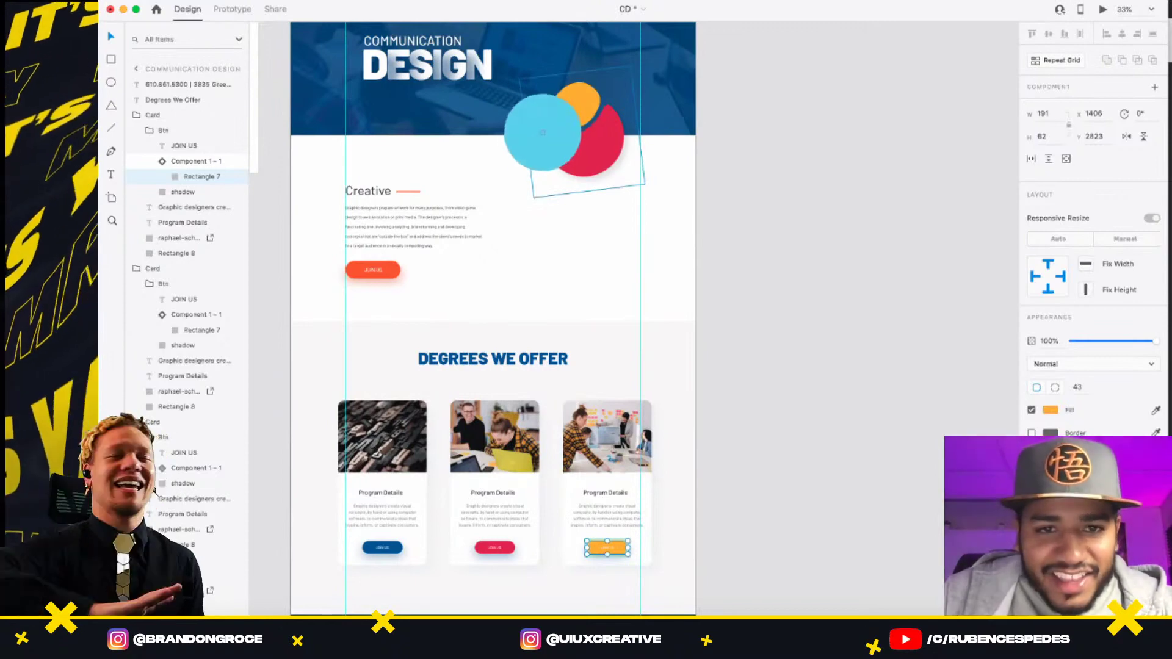
{"action": "left_click", "coordinate": [542, 134]}
{"action": "left_click", "coordinate": [794, 560]}
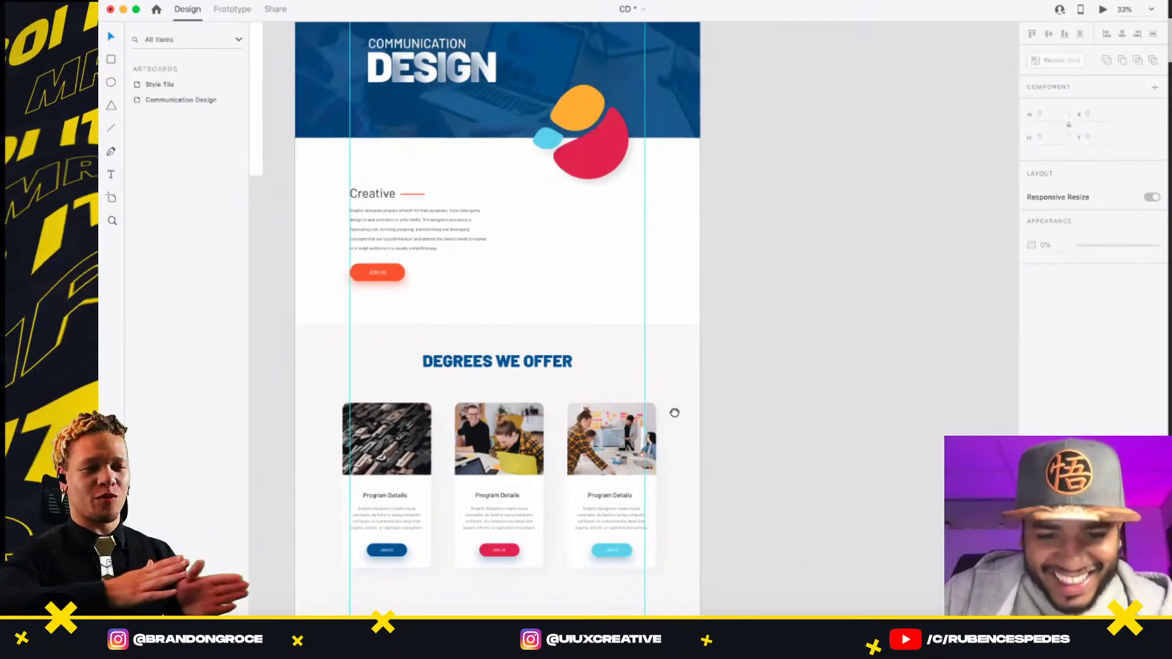
- Review the recoloured card buttons, the Degrees We Offer heading and the footer on the page
{"action": "scroll", "coordinate": [675, 411], "scroll_direction": "down", "scroll_amount": 3}
{"action": "scroll", "coordinate": [676, 410], "scroll_direction": "left", "scroll_amount": 4}
{"action": "scroll", "coordinate": [626, 273], "scroll_direction": "up", "scroll_amount": 1}
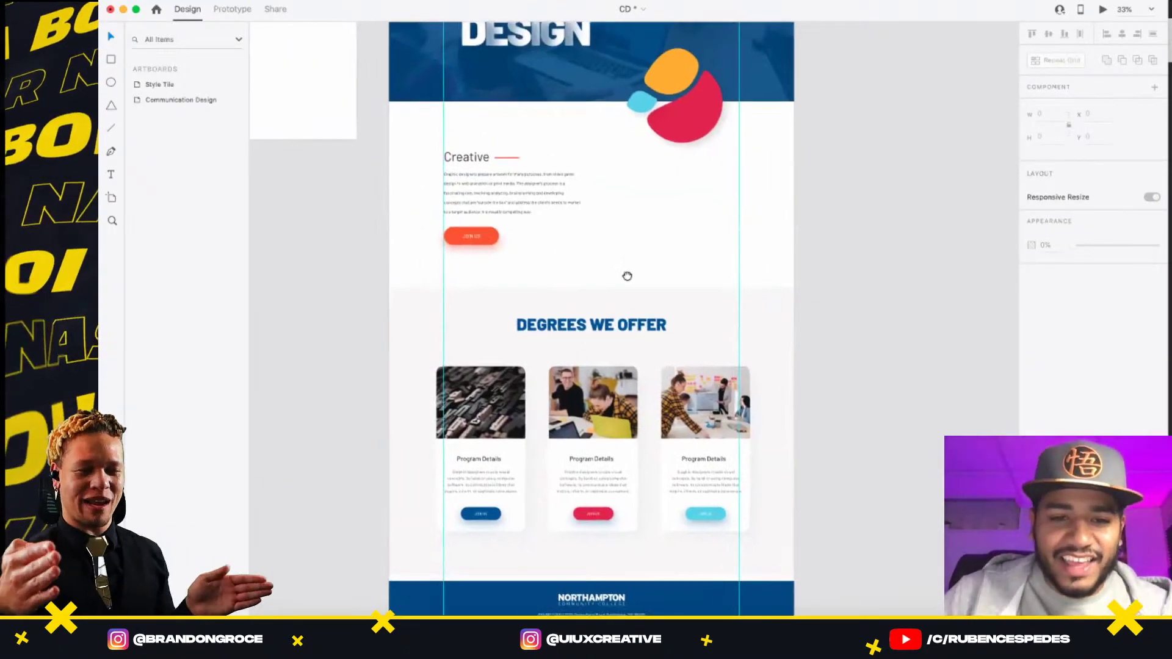
{"action": "scroll", "coordinate": [626, 273], "scroll_direction": "down", "scroll_amount": 3}
{"action": "scroll", "coordinate": [617, 284], "scroll_direction": "up", "scroll_amount": 2}
{"action": "left_click", "coordinate": [617, 284]}
{"action": "left_click", "coordinate": [618, 284]}
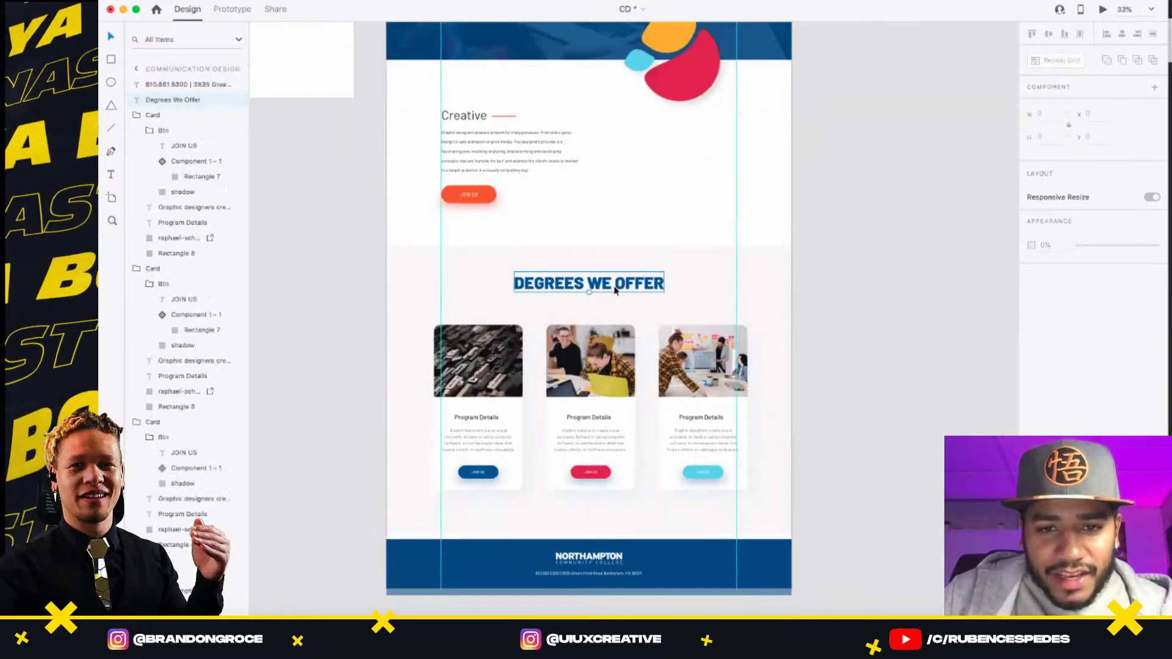
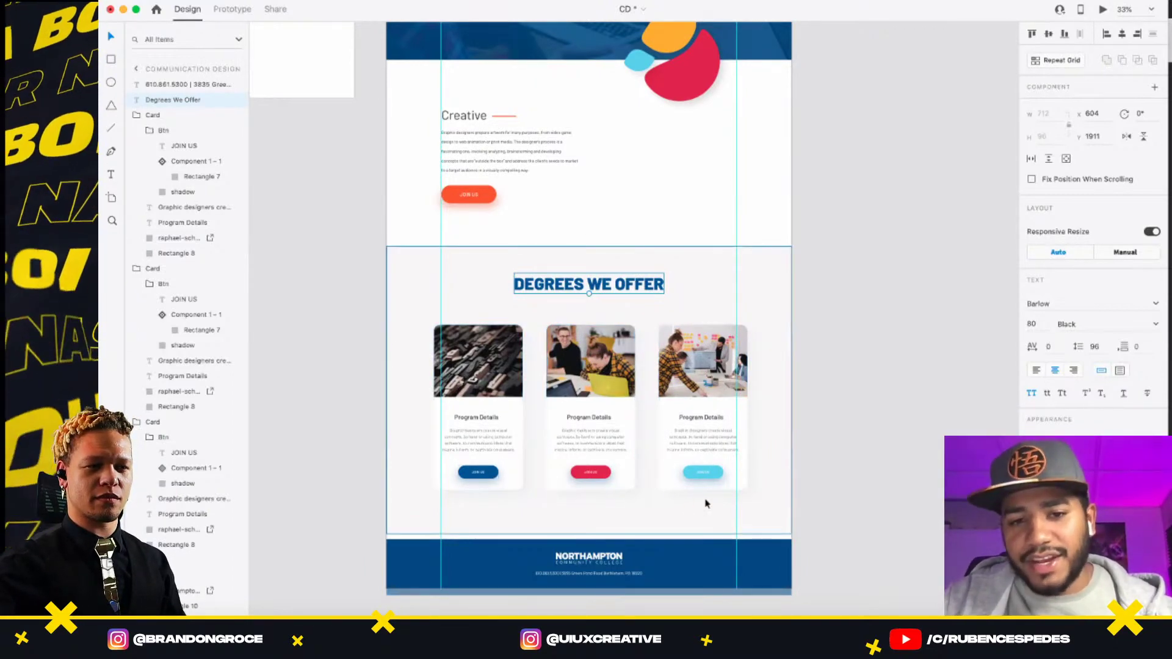
- Move the colourful Graphic group up over the hero banner's edge to about X 1083, Y 493
{"action": "scroll", "coordinate": [700, 458], "scroll_direction": "up", "scroll_amount": 5}
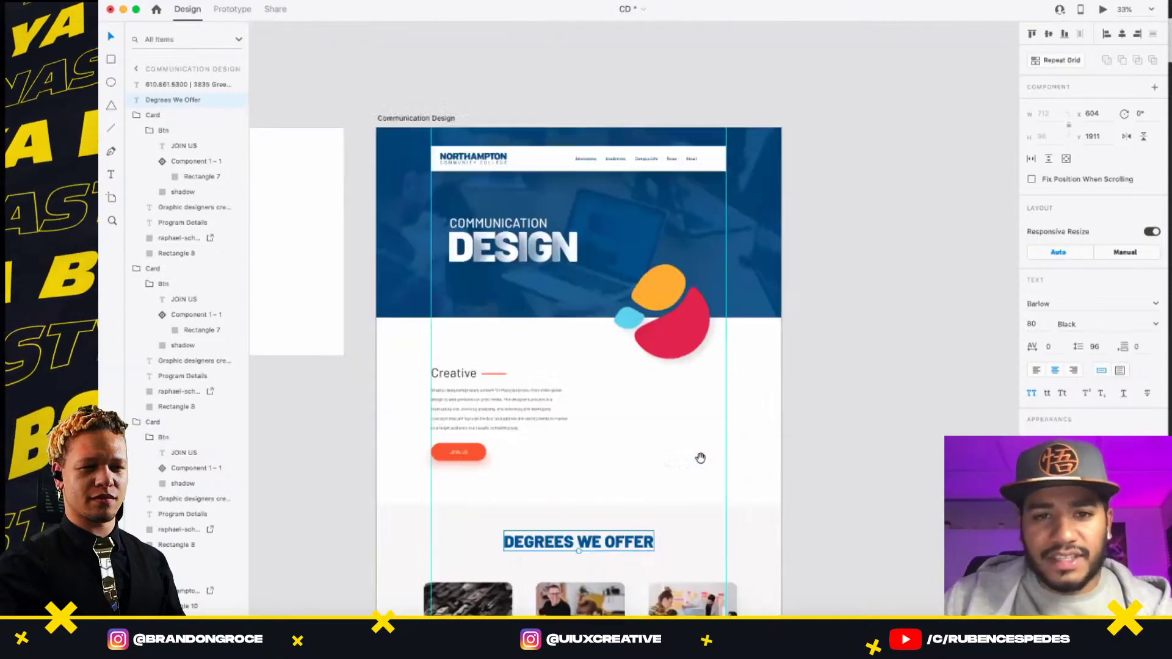
{"action": "scroll", "coordinate": [700, 458], "scroll_direction": "up", "scroll_amount": 3}
{"action": "left_click", "coordinate": [579, 363]}
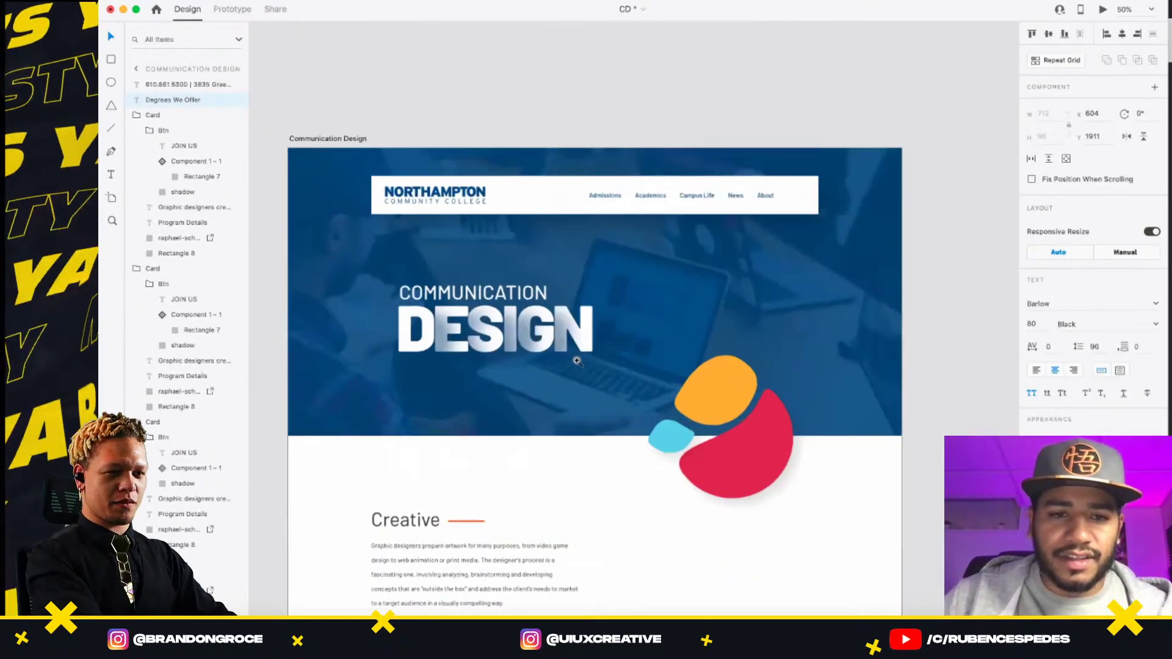
{"action": "left_click", "coordinate": [577, 361]}
{"action": "scroll", "coordinate": [669, 364], "scroll_direction": "down", "scroll_amount": 5}
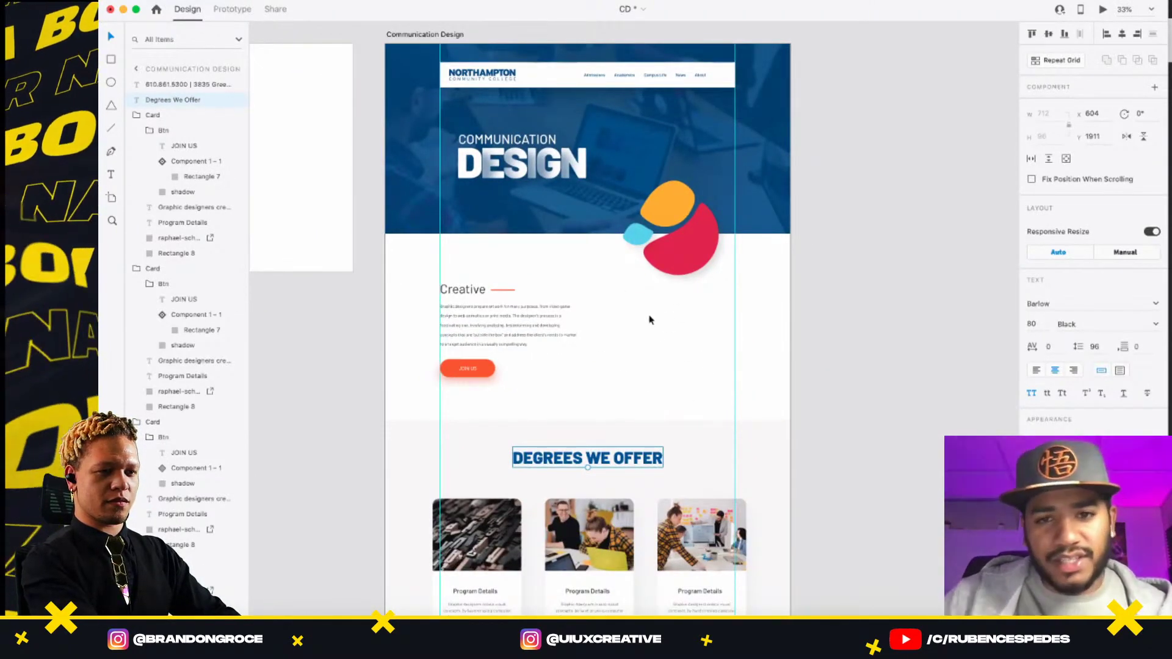
{"action": "left_click_drag", "start_coordinate": [683, 259], "coordinate": [688, 240]}
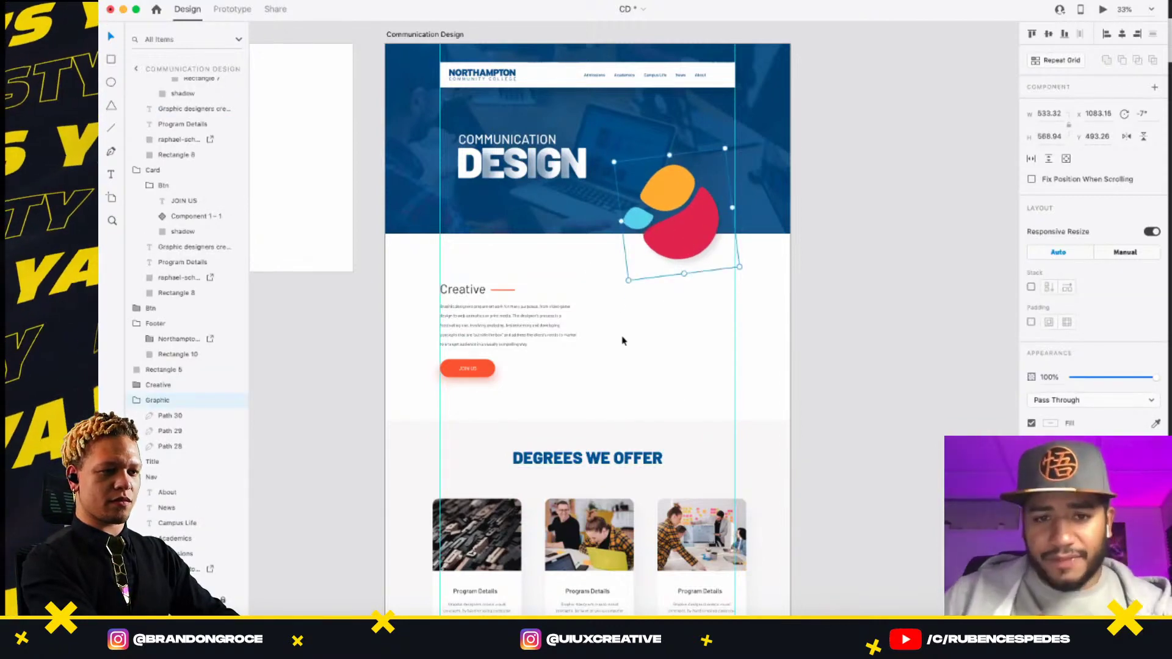
- Deselect the hero graphic, switch to Photoshop and open the recent file IMG_3312.psd
{"action": "left_click", "coordinate": [827, 320]}
{"action": "scroll", "coordinate": [661, 463], "scroll_direction": "down", "scroll_amount": 3}
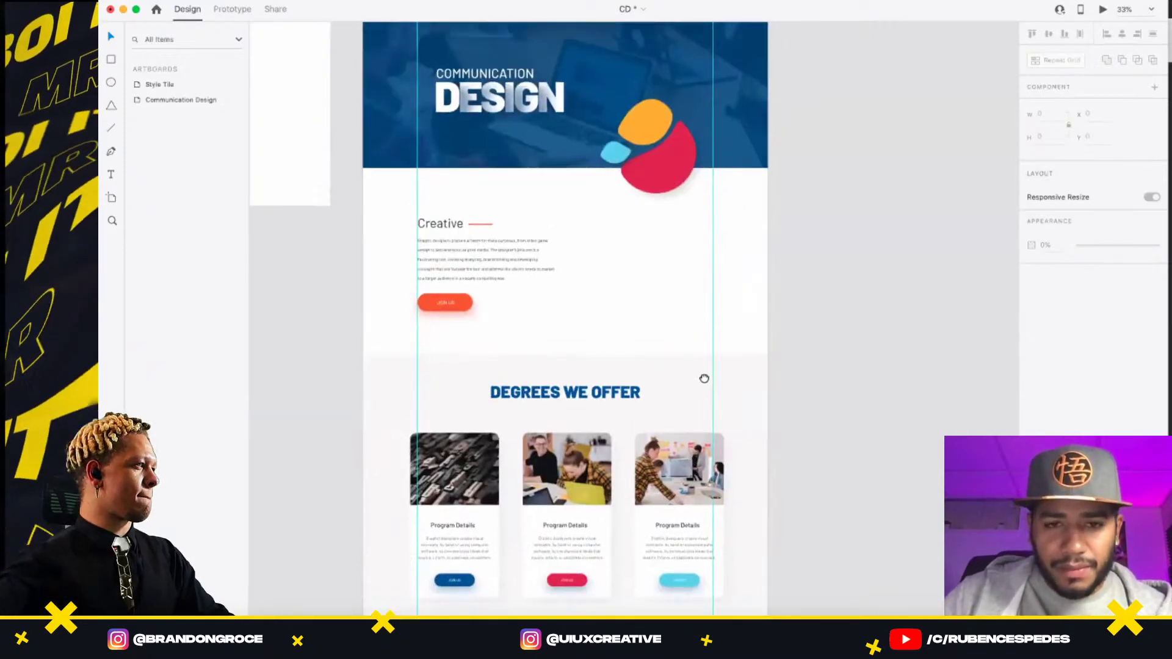
{"action": "left_click_drag", "start_coordinate": [704, 379], "coordinate": [722, 416]}
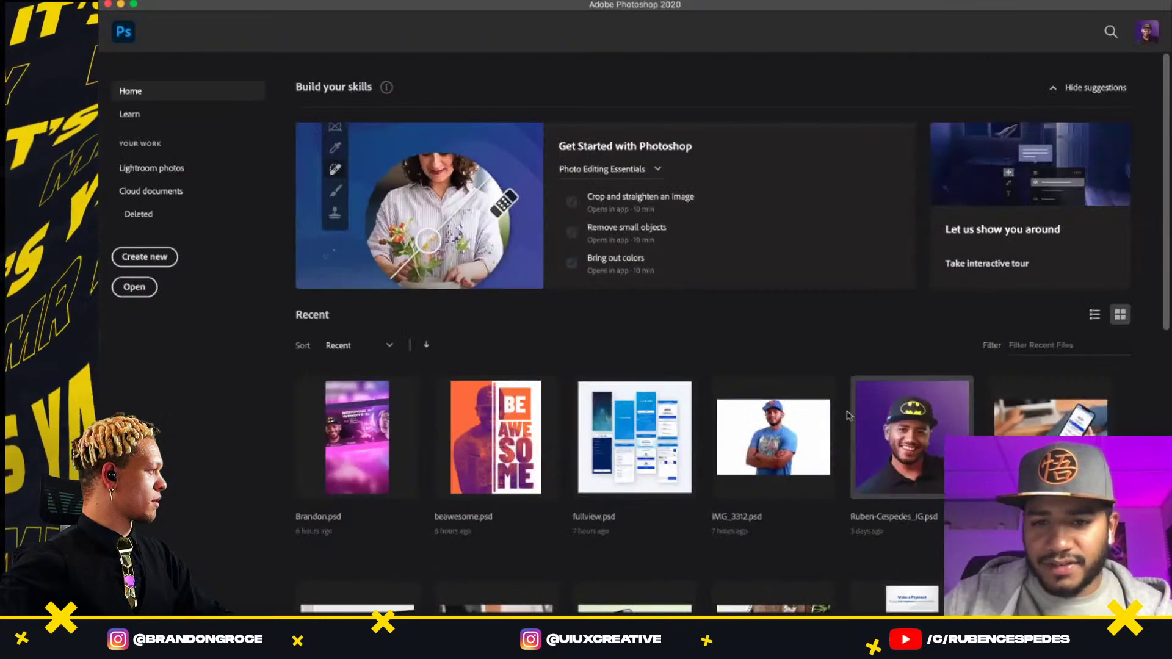
{"action": "scroll", "coordinate": [848, 413], "scroll_direction": "down", "scroll_amount": 10}
{"action": "scroll", "coordinate": [847, 413], "scroll_direction": "up", "scroll_amount": 5}
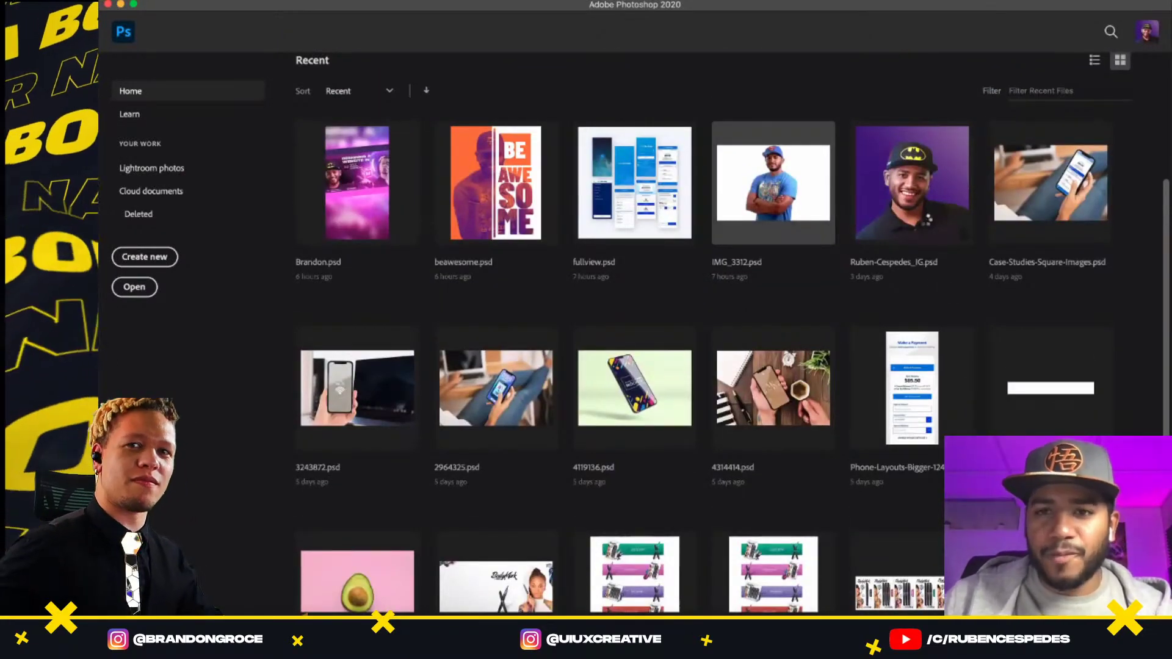
{"action": "left_click", "coordinate": [827, 239]}
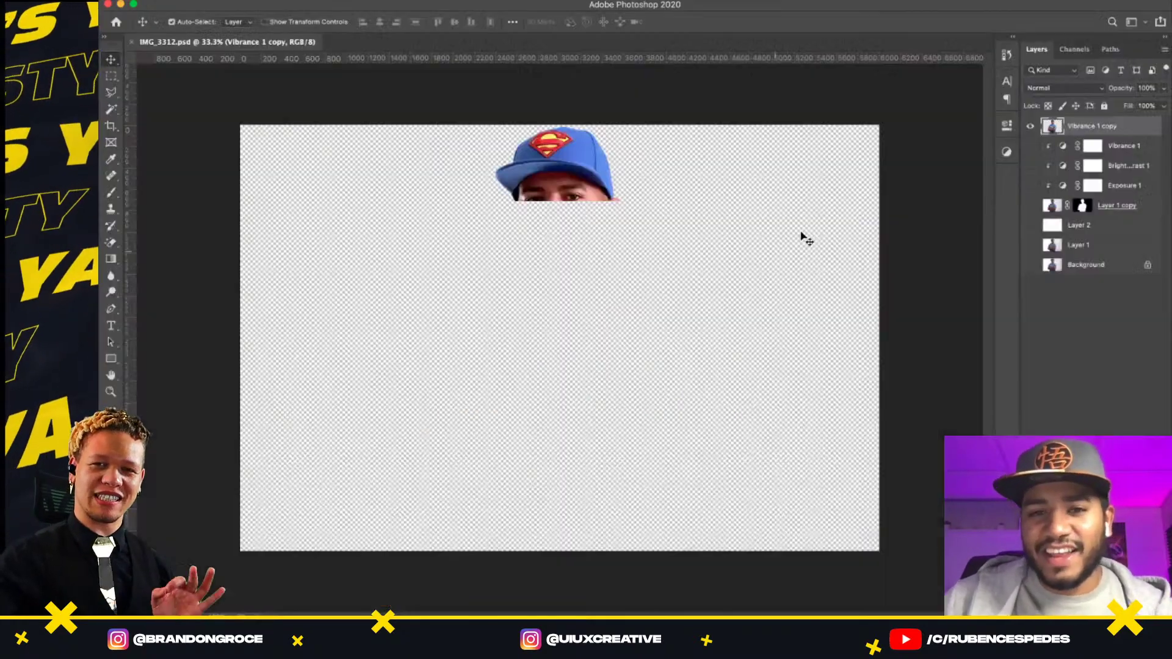
- Select a rectangular area around the cut-out man on the Vibrance 1 copy layer and copy it
{"action": "key", "text": "super+a"}
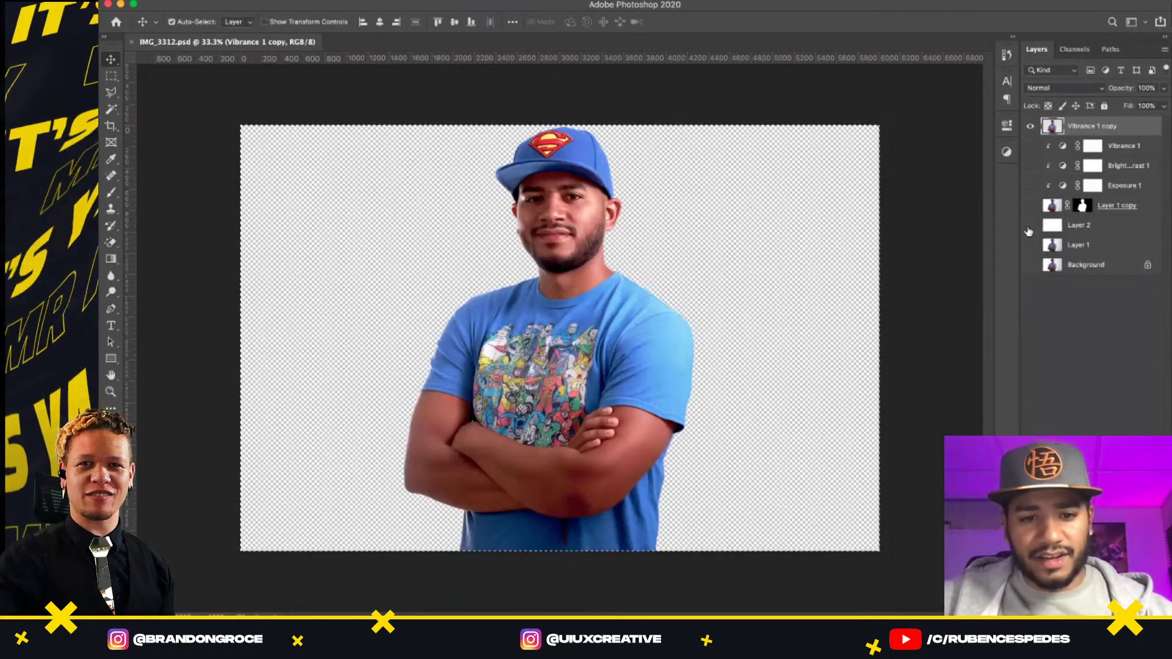
{"action": "key", "text": "m"}
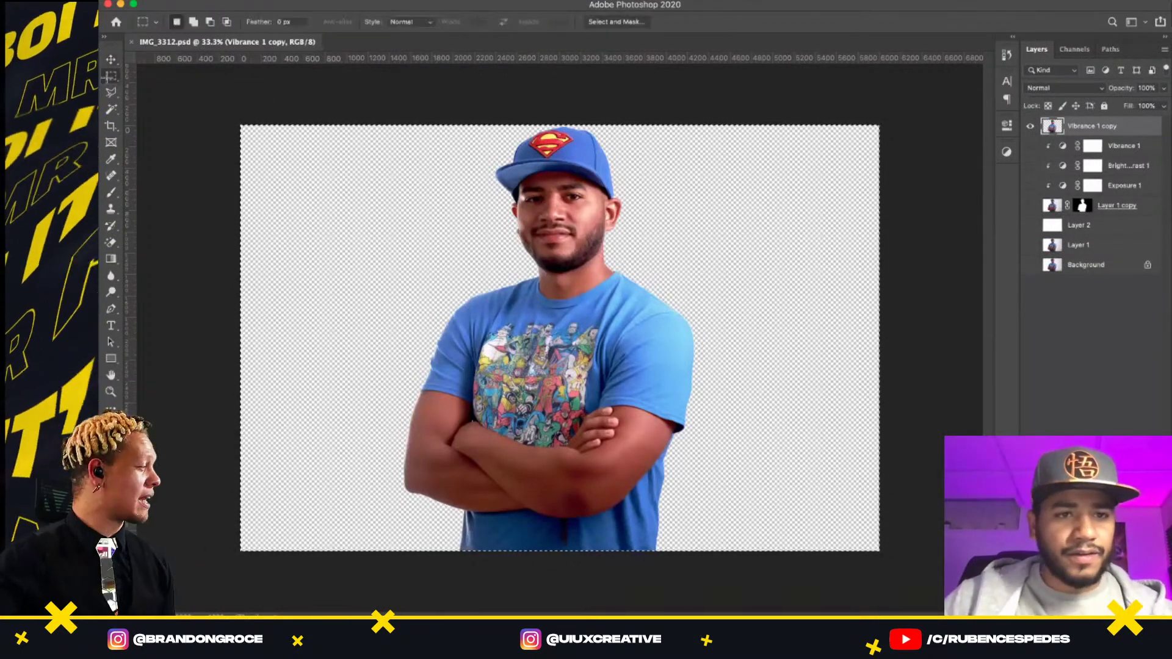
{"action": "left_click_drag", "start_coordinate": [353, 99], "coordinate": [733, 589]}
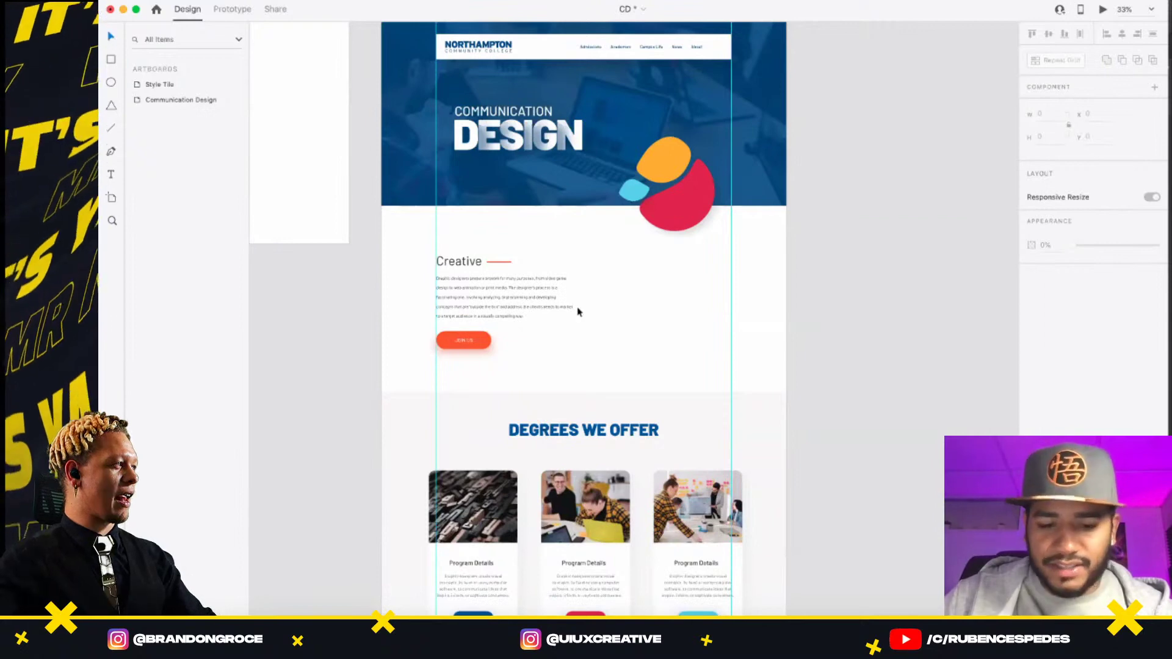
- Switch to Adobe XD, paste the cut-out man onto the Communication Design artboard and scale the image to about 577 × 840
{"action": "key", "text": "super+v"}
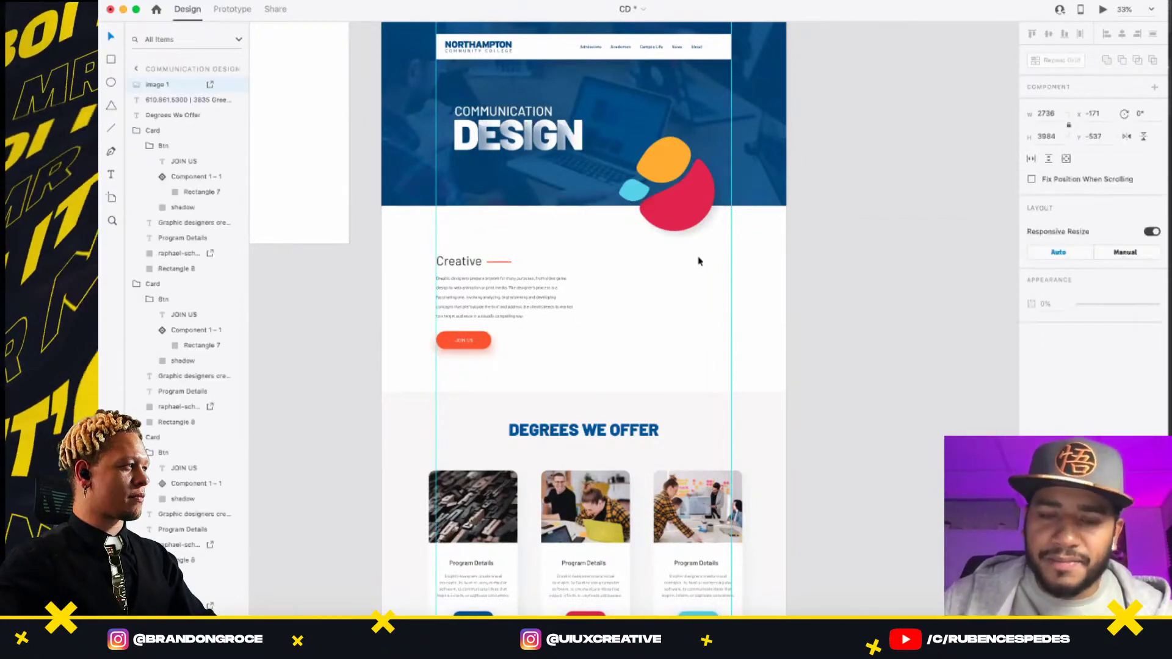
{"action": "scroll", "coordinate": [610, 210], "scroll_direction": "down", "scroll_amount": 10}
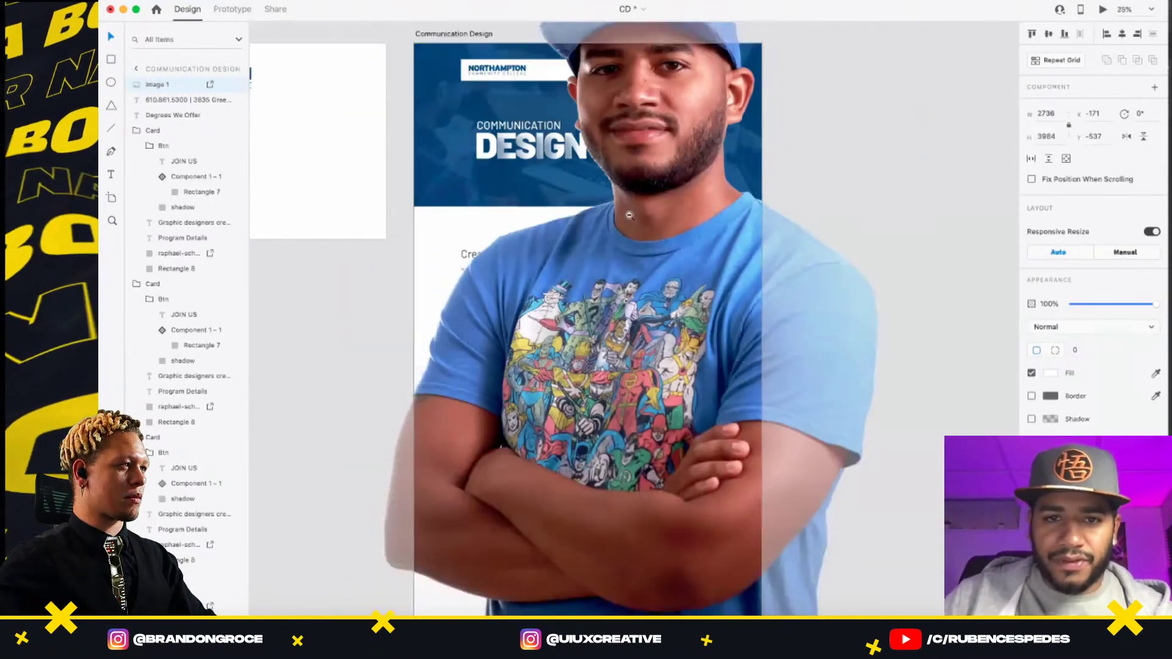
{"action": "left_click_drag", "start_coordinate": [541, 121], "coordinate": [622, 236]}
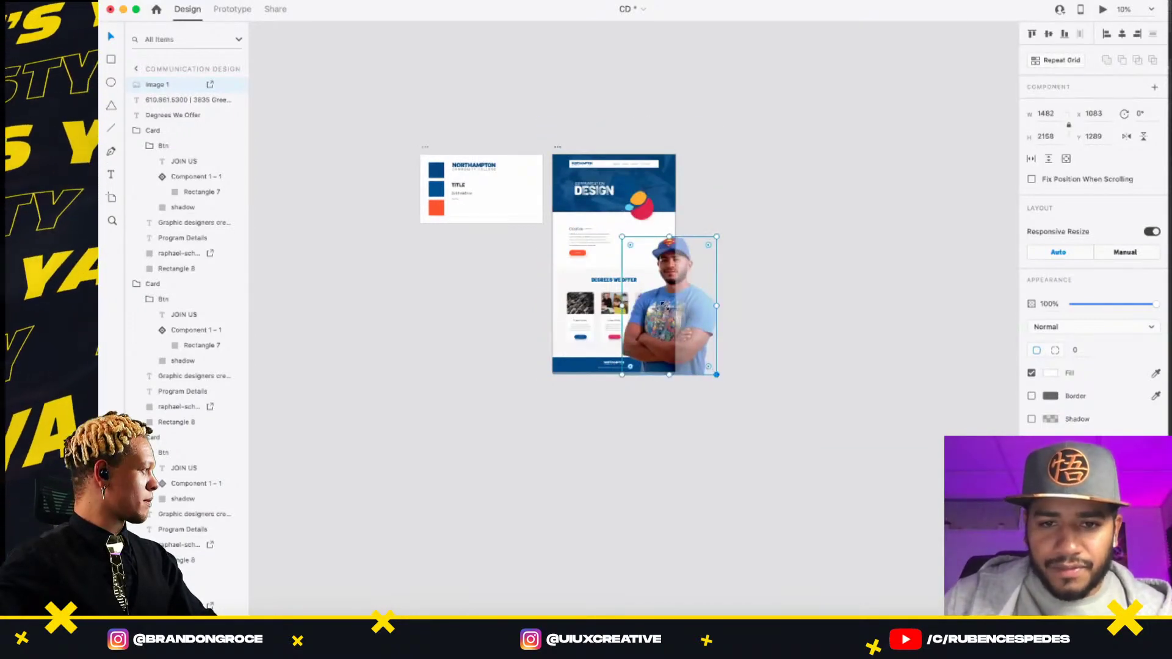
{"action": "left_click_drag", "start_coordinate": [716, 375], "coordinate": [660, 289]}
{"action": "scroll", "coordinate": [636, 234], "scroll_direction": "up", "scroll_amount": 5}
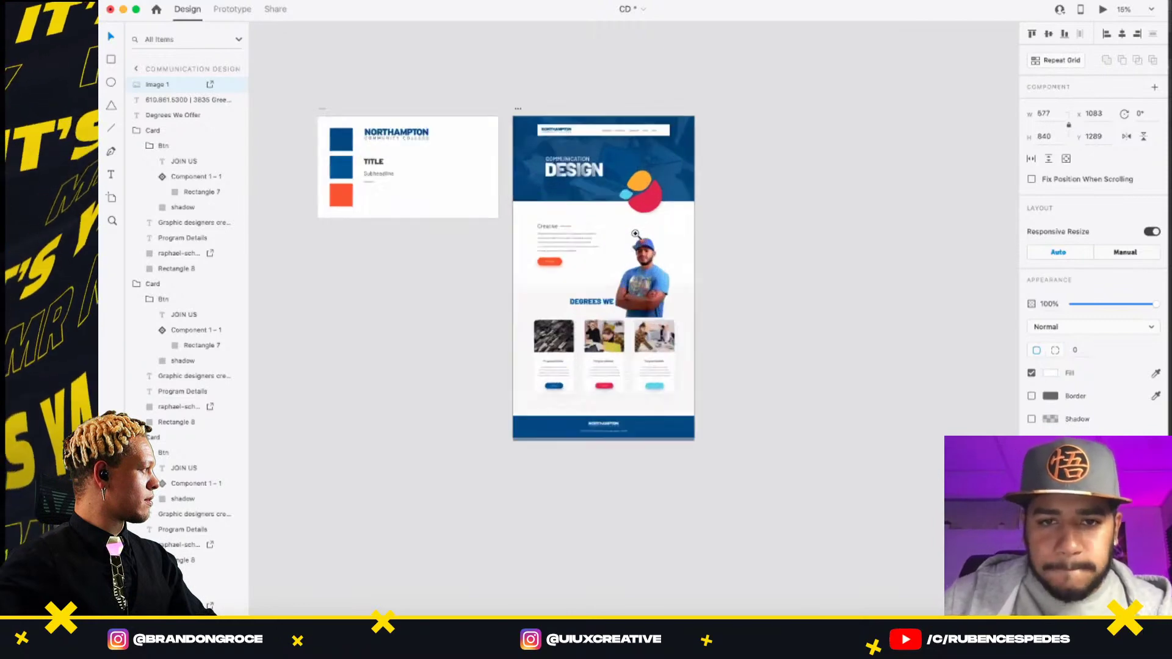
- Move the cut-out man beside the Creative text, standing on the Degrees section's edge at about X 941, Y 942
{"action": "left_click_drag", "start_coordinate": [656, 351], "coordinate": [653, 263]}
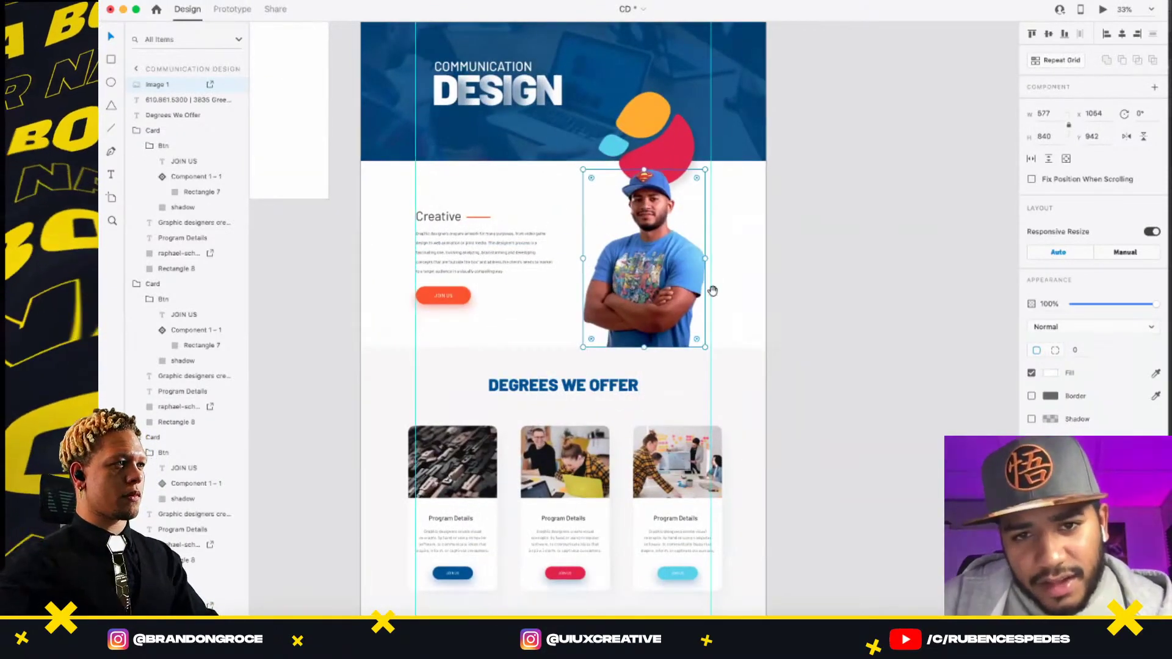
{"action": "key", "text": "super+equal"}
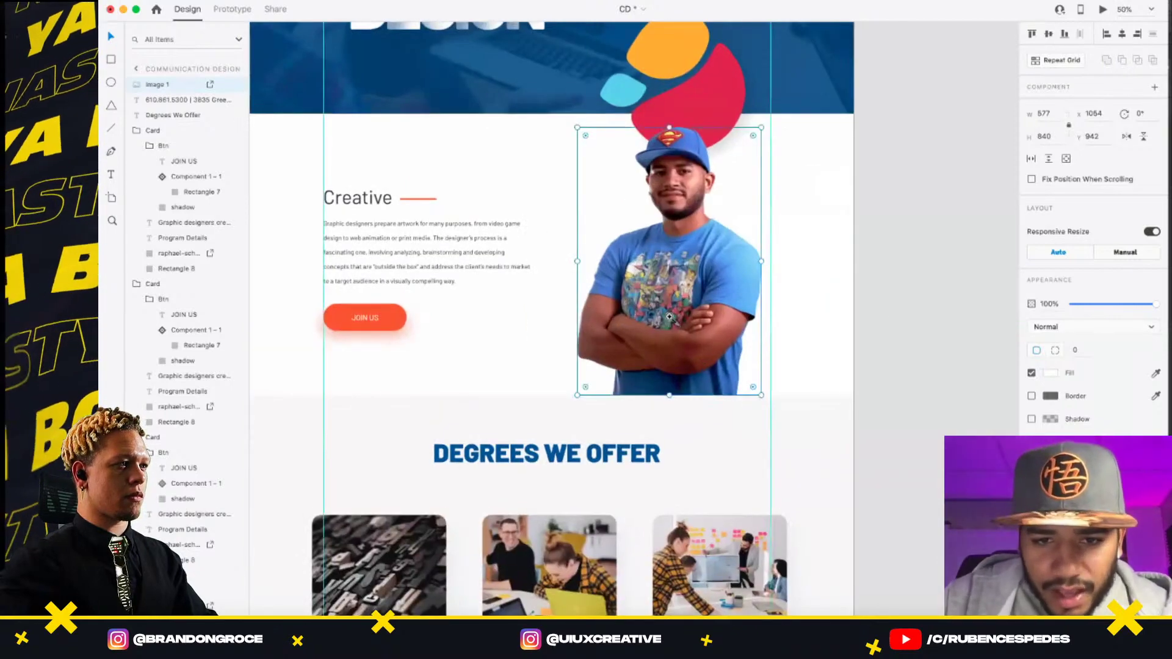
{"action": "key", "text": "super+equal"}
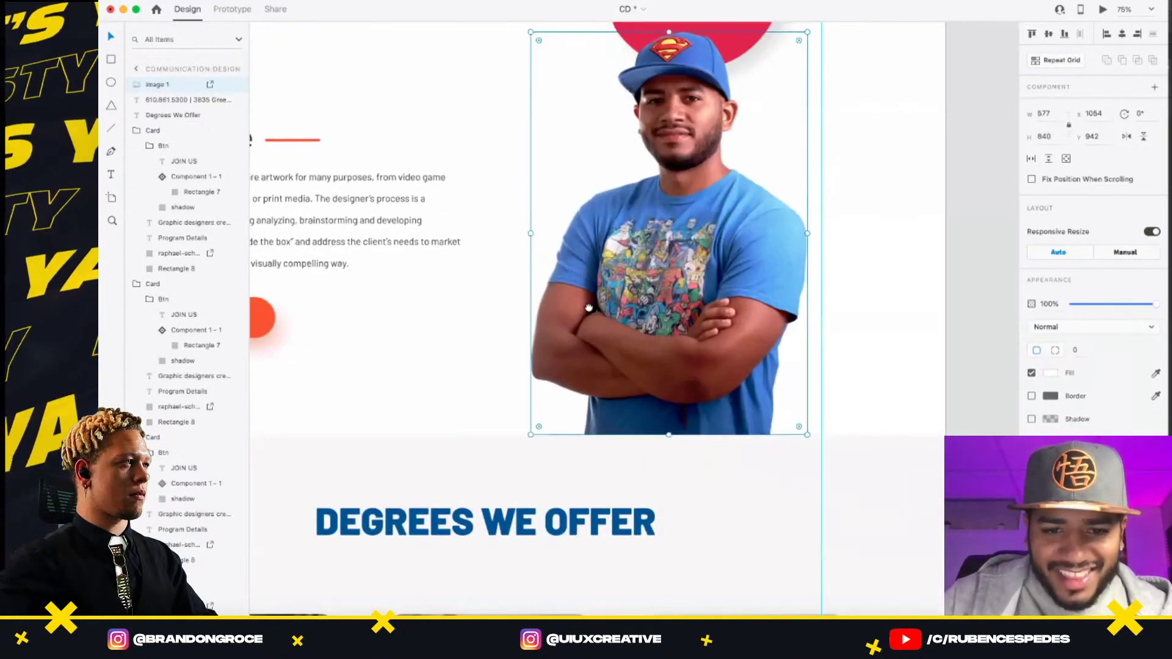
{"action": "scroll", "coordinate": [589, 307], "scroll_direction": "down", "scroll_amount": 1}
{"action": "scroll", "coordinate": [671, 324], "scroll_direction": "up", "scroll_amount": 5}
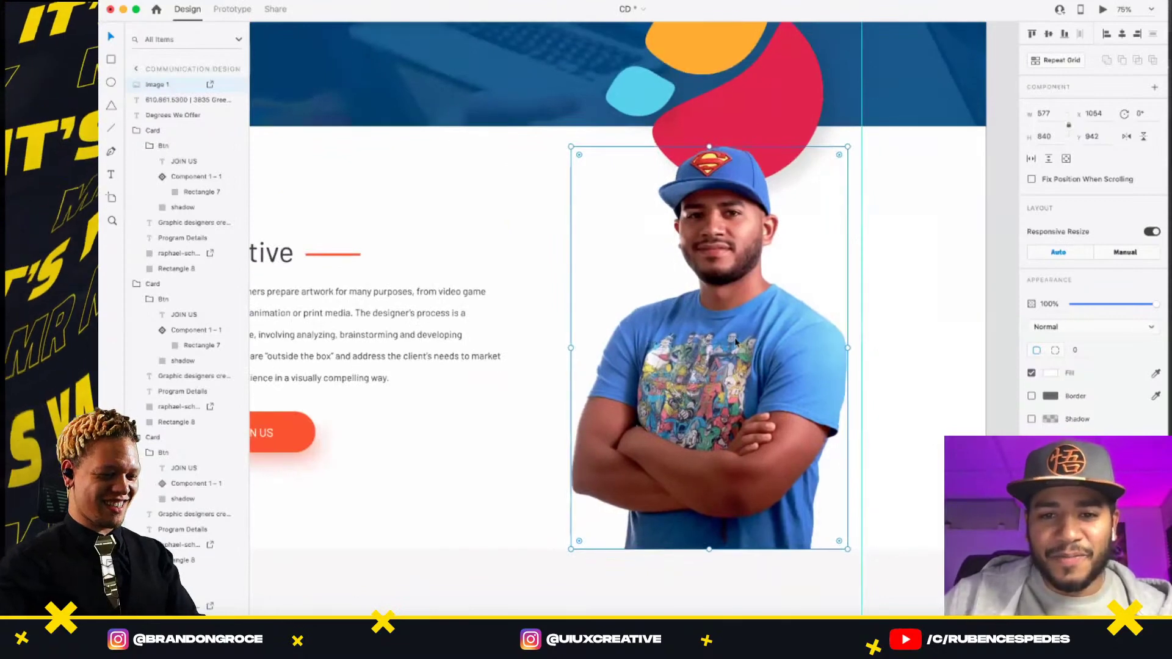
{"action": "left_click_drag", "start_coordinate": [736, 342], "coordinate": [682, 345]}
{"action": "scroll", "coordinate": [684, 366], "scroll_direction": "up", "scroll_amount": 4}
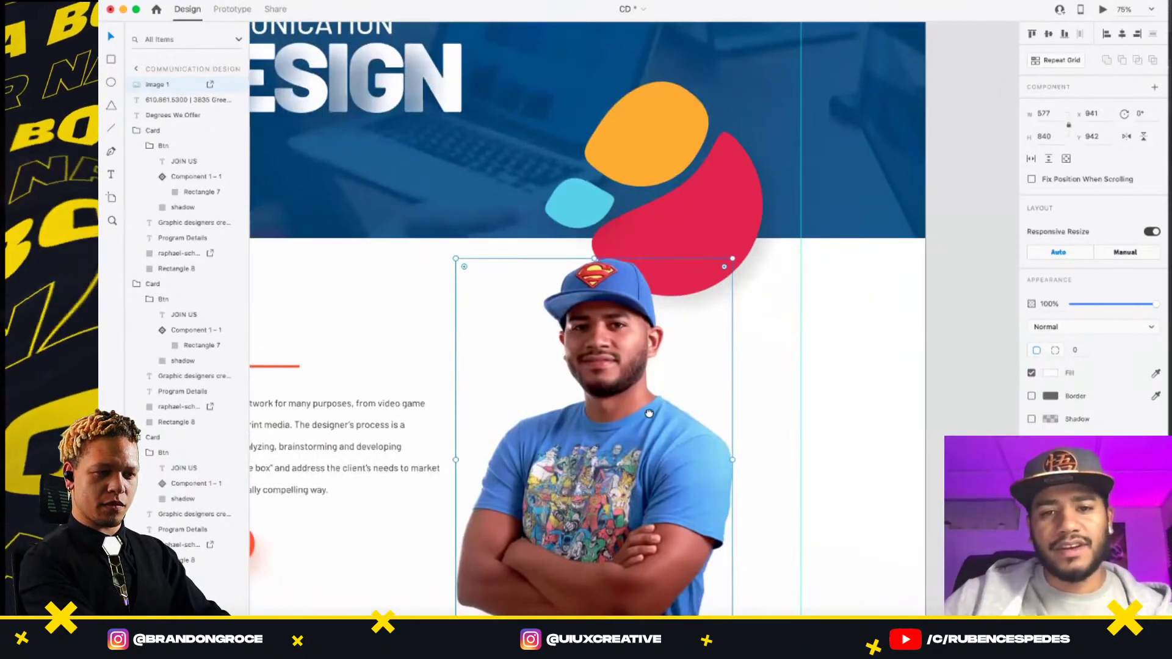
- Examine how the cut-out man sits with the hero graphic, Creative text and degree cards across the whole page
{"action": "scroll", "coordinate": [649, 413], "scroll_direction": "down", "scroll_amount": 3}
{"action": "scroll", "coordinate": [672, 343], "scroll_direction": "down", "scroll_amount": 4}
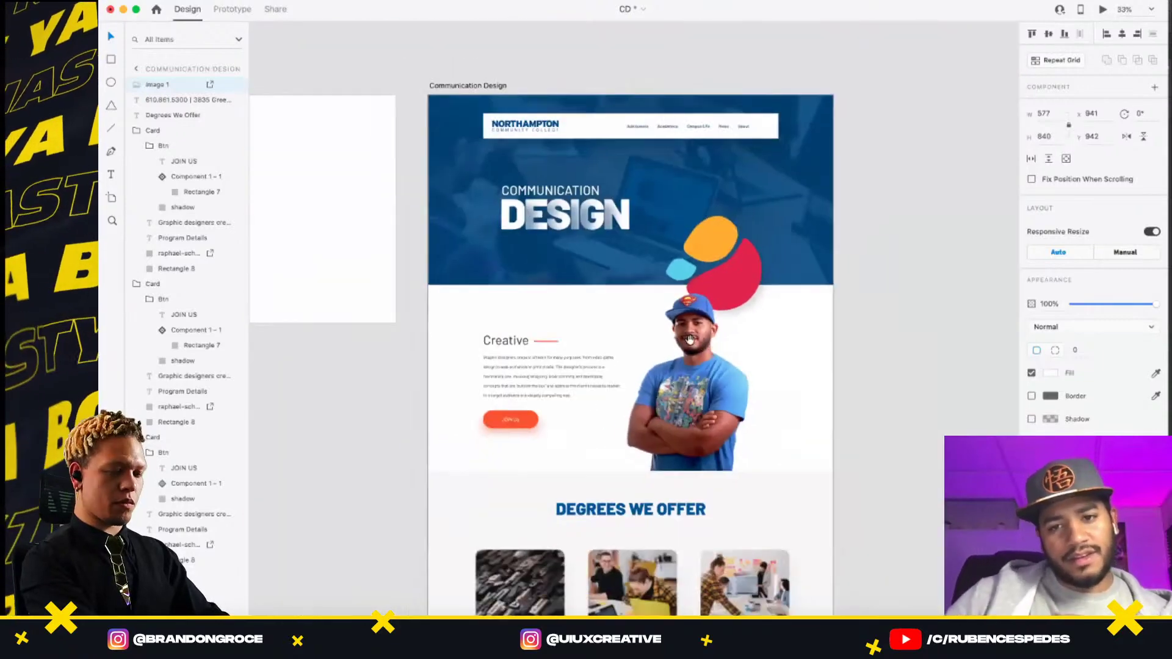
{"action": "scroll", "coordinate": [689, 340], "scroll_direction": "down", "scroll_amount": 2}
{"action": "scroll", "coordinate": [794, 391], "scroll_direction": "up", "scroll_amount": 1}
{"action": "left_click", "coordinate": [812, 408]}
{"action": "scroll", "coordinate": [589, 502], "scroll_direction": "up", "scroll_amount": 1}
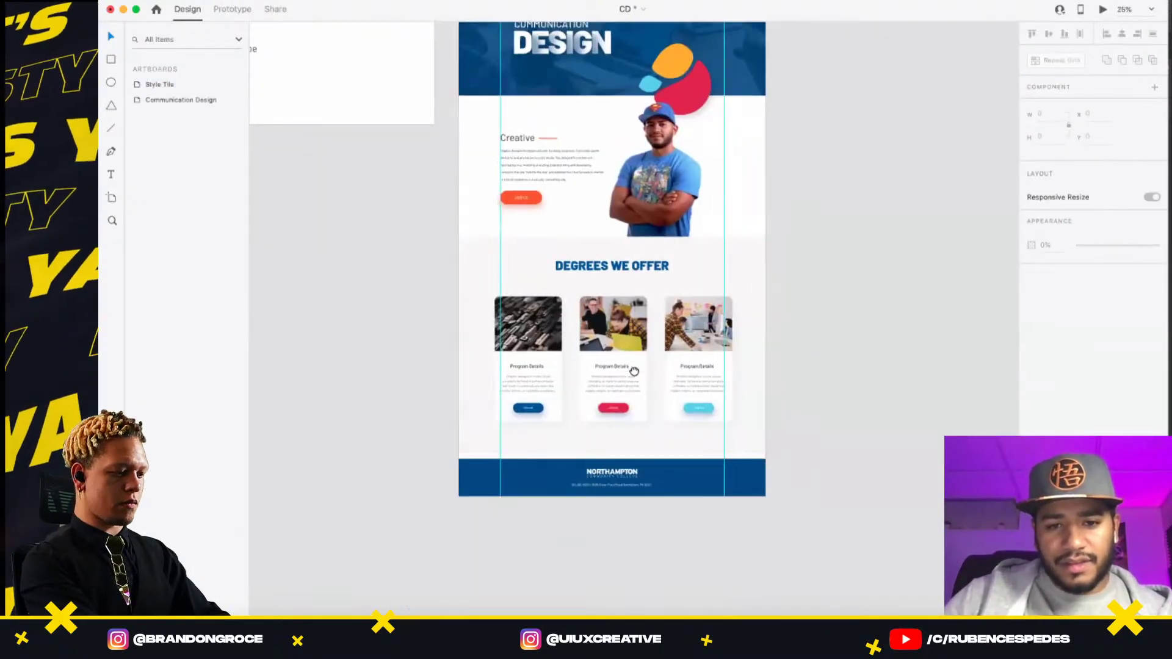
{"action": "scroll", "coordinate": [649, 361], "scroll_direction": "up", "scroll_amount": 4}
{"action": "scroll", "coordinate": [604, 370], "scroll_direction": "right", "scroll_amount": 3}
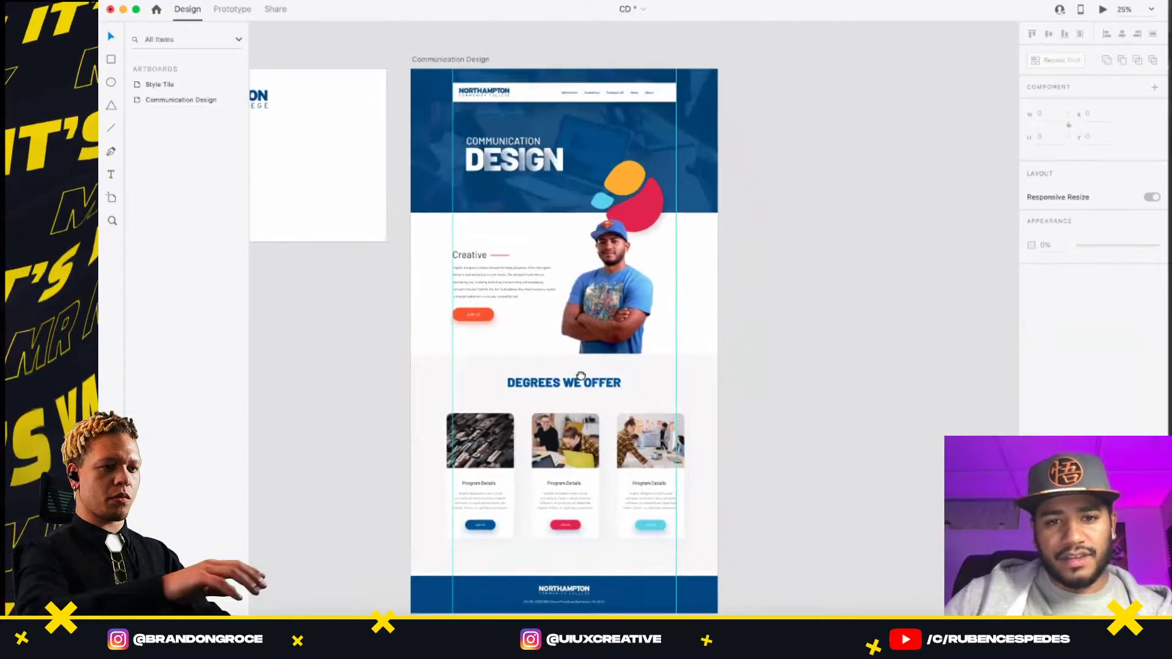
{"action": "scroll", "coordinate": [580, 375], "scroll_direction": "up", "scroll_amount": 1}
{"action": "scroll", "coordinate": [580, 375], "scroll_direction": "left", "scroll_amount": 1}
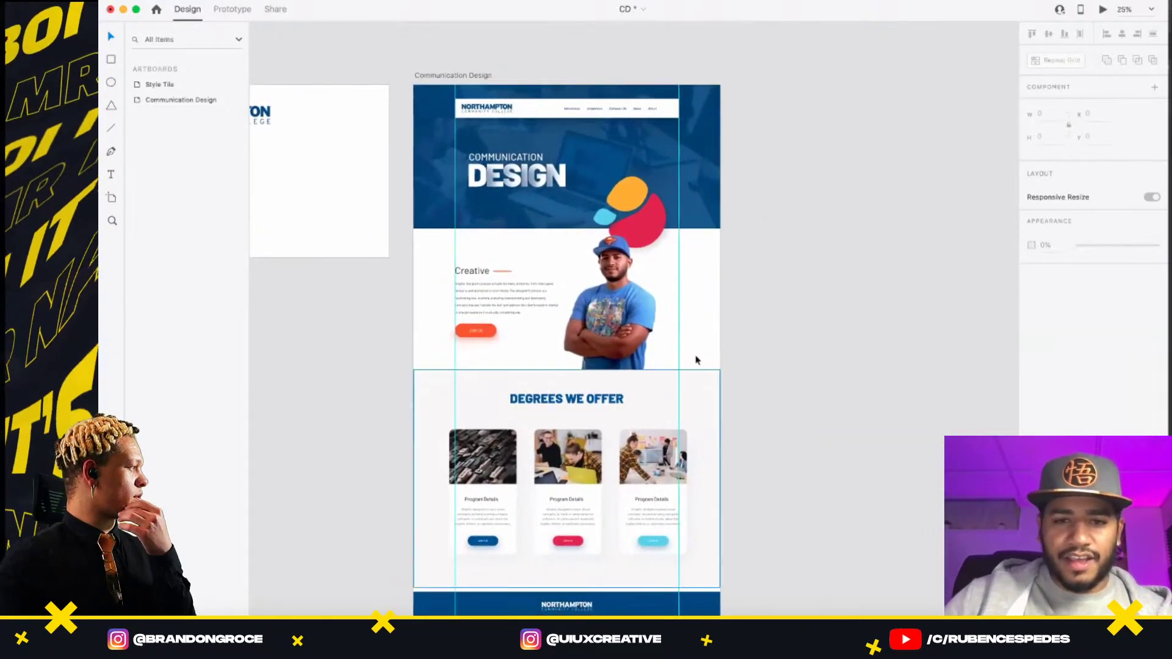
{"action": "scroll", "coordinate": [609, 389], "scroll_direction": "up", "scroll_amount": 2}
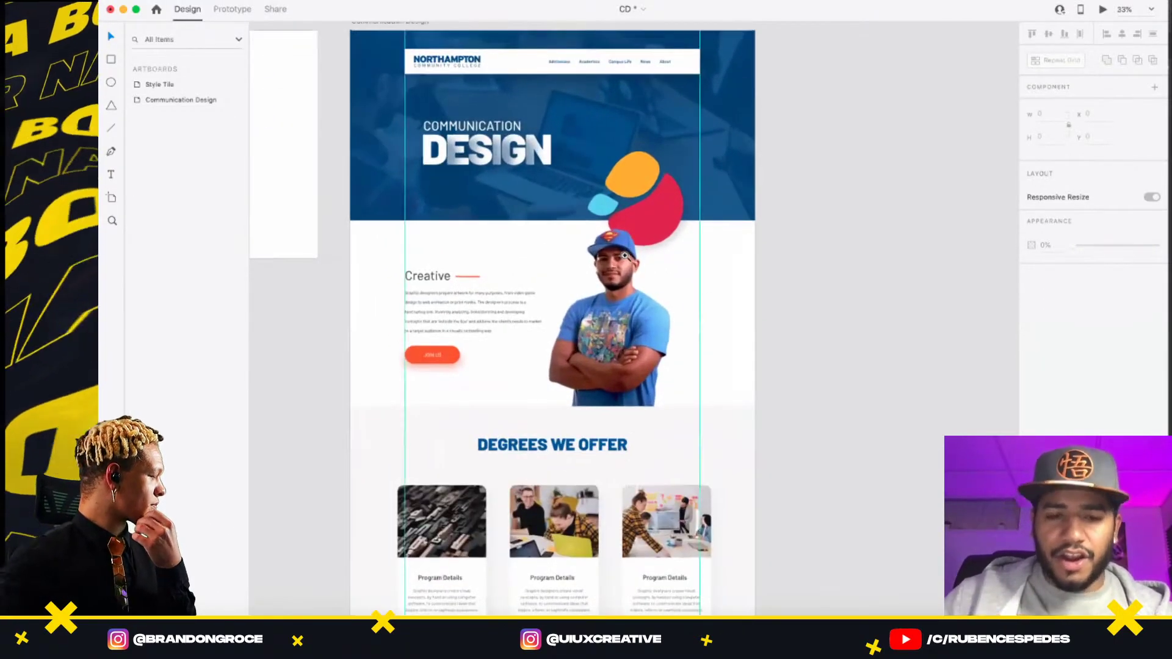
{"action": "scroll", "coordinate": [609, 389], "scroll_direction": "down", "scroll_amount": 5}
{"action": "scroll", "coordinate": [610, 389], "scroll_direction": "left", "scroll_amount": 2}
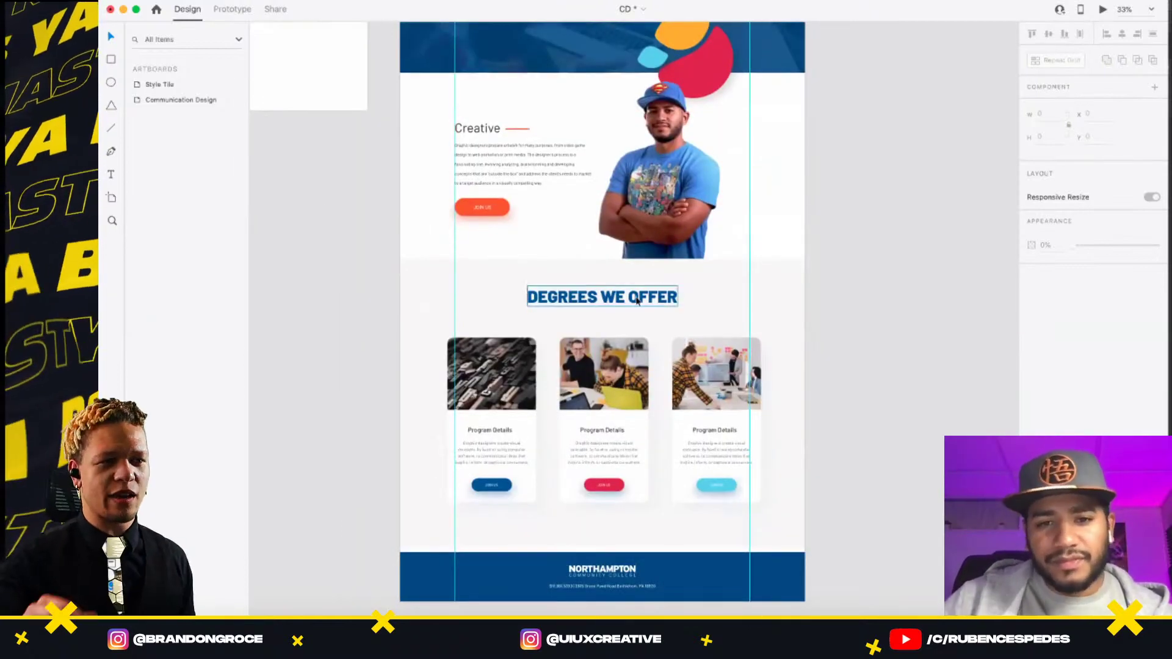
- Fill the JOIN US buttons of the second and third cards with the blue sampled from the first card's button
{"action": "left_click", "coordinate": [659, 299]}
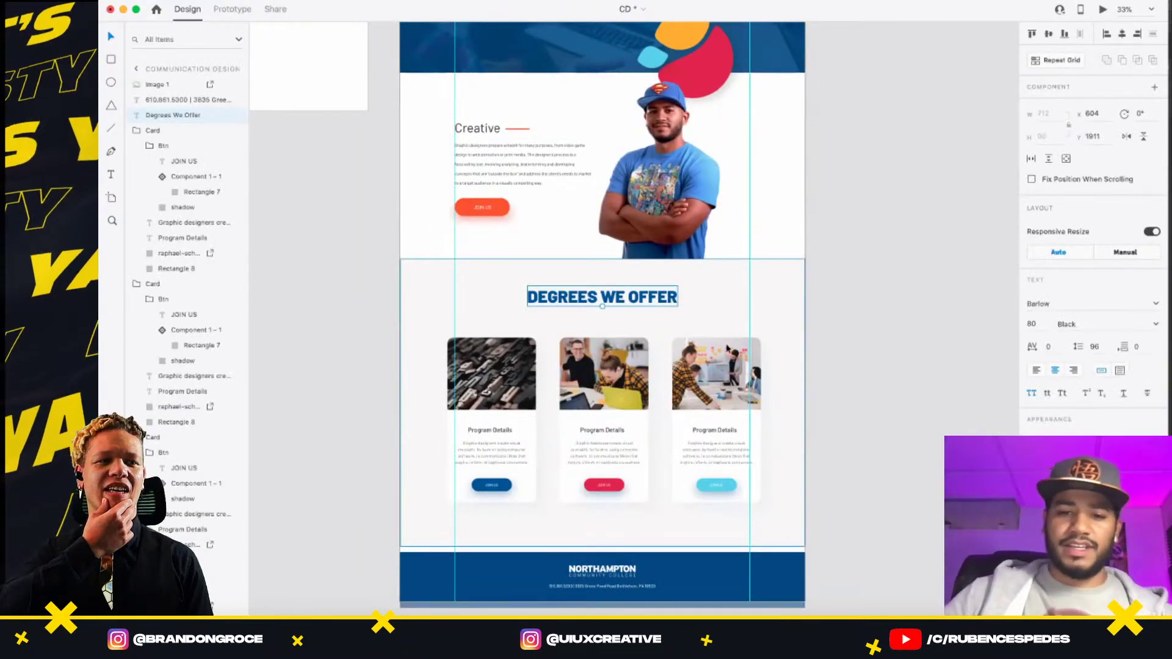
{"action": "left_click", "coordinate": [731, 488]}
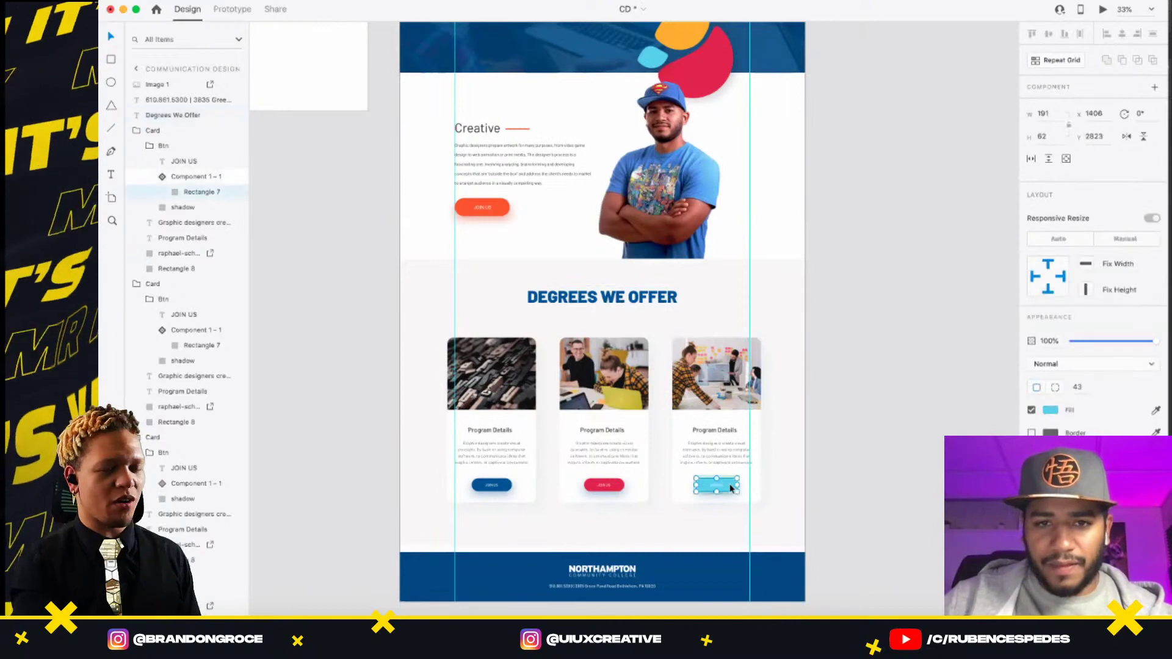
{"action": "left_click", "coordinate": [618, 485], "text": "shift"}
{"action": "key", "text": "i"}
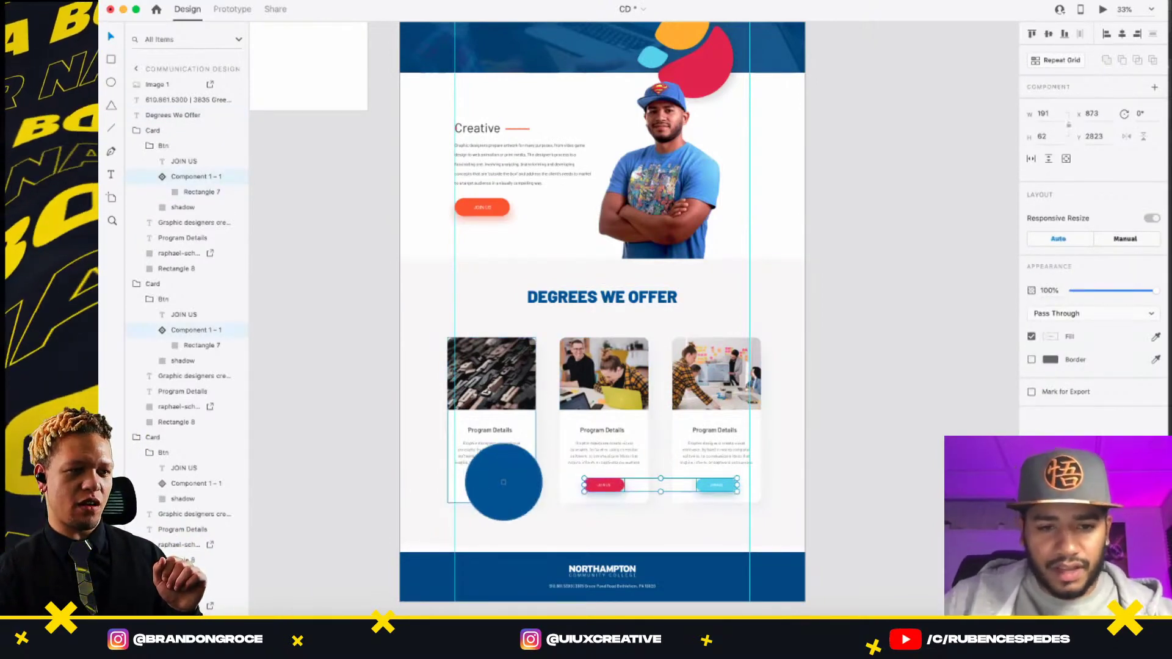
{"action": "left_click", "coordinate": [511, 482]}
{"action": "left_click", "coordinate": [883, 408]}
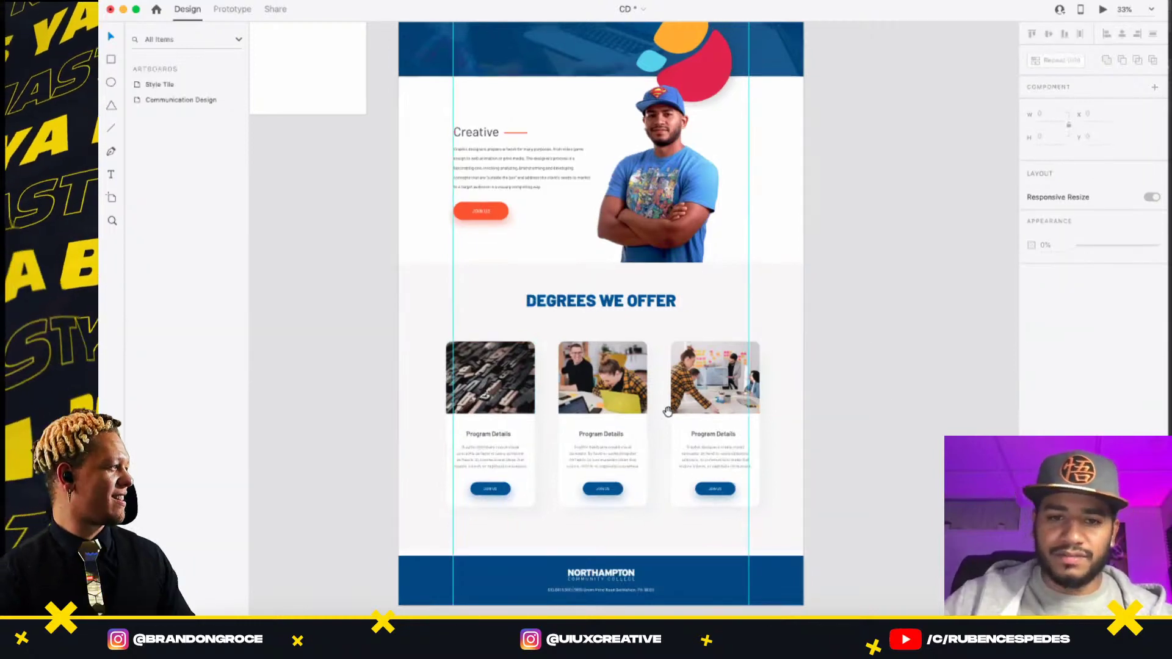
- Colour the Degrees We Offer heading with the crimson sampled from the hero graphic
{"action": "scroll", "coordinate": [732, 379], "scroll_direction": "up", "scroll_amount": 5}
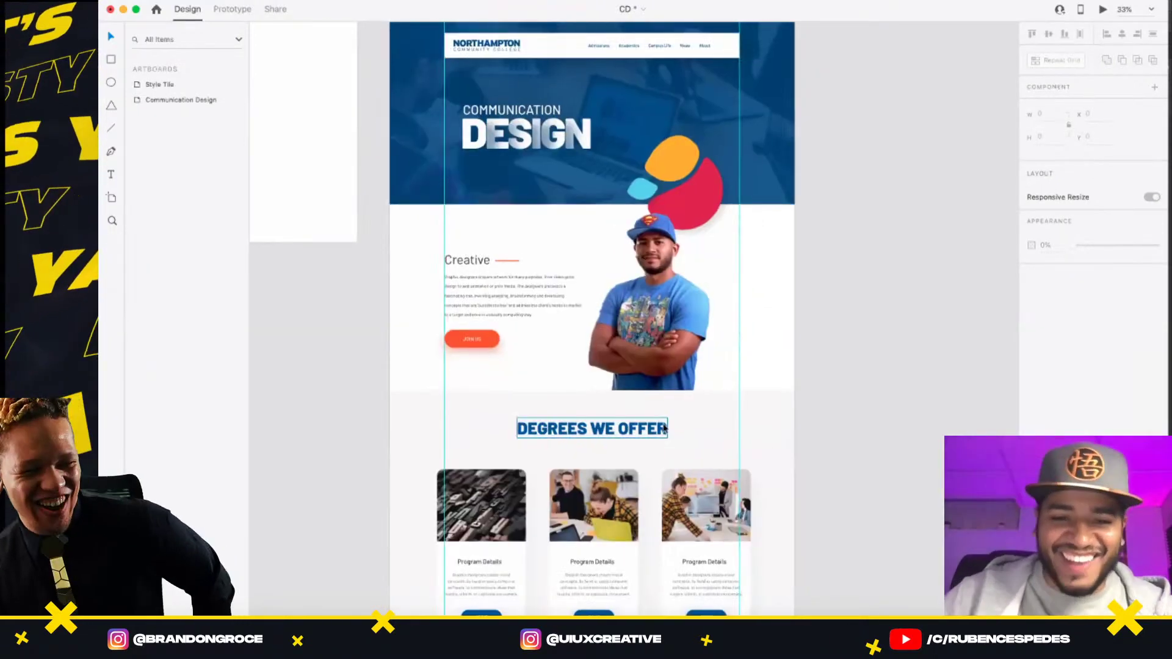
{"action": "left_click", "coordinate": [664, 429]}
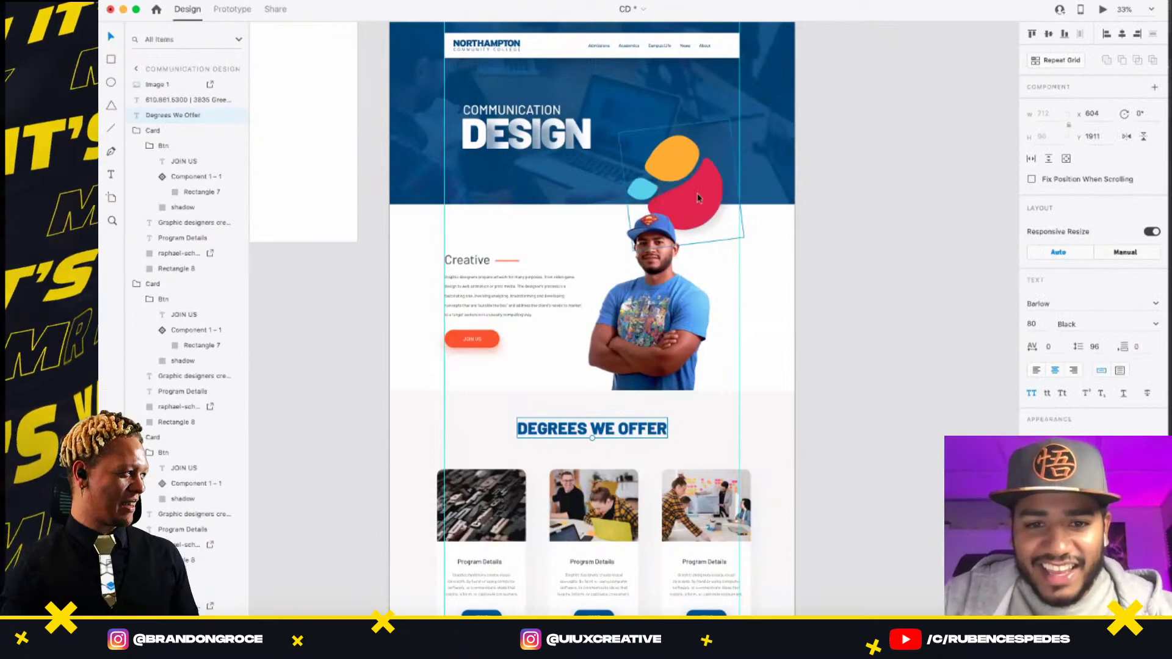
{"action": "left_click", "coordinate": [840, 428]}
{"action": "scroll", "coordinate": [648, 435], "scroll_direction": "down", "scroll_amount": 4}
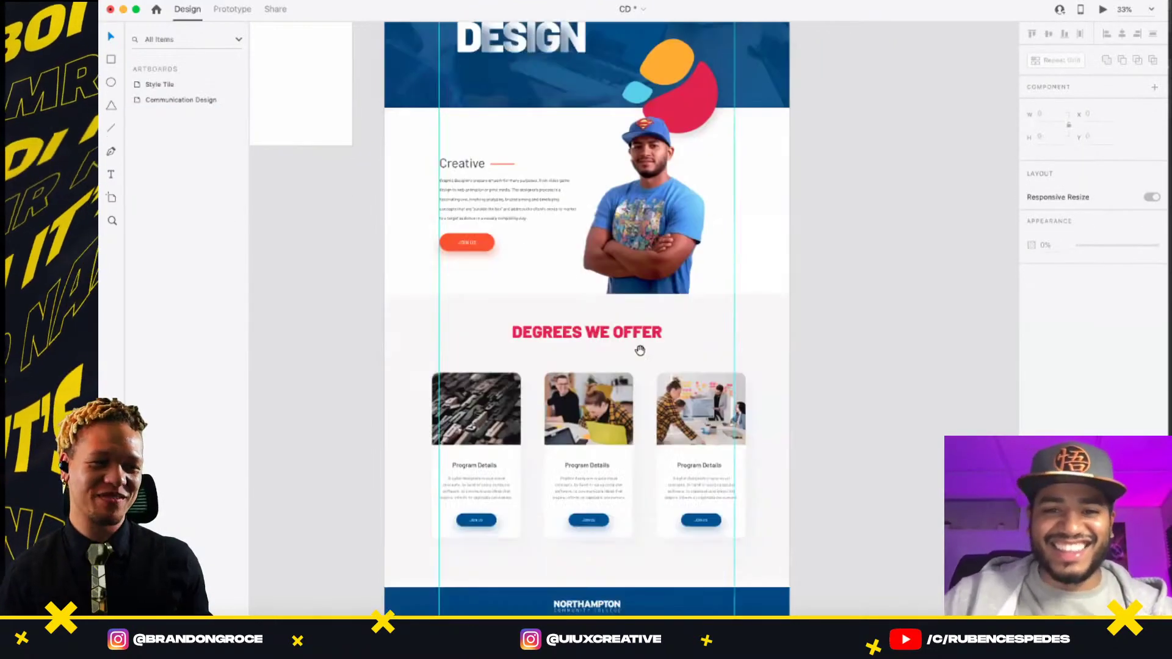
- Review the recoloured heading, the matching card buttons, the footer and the hero banner on the page
{"action": "scroll", "coordinate": [641, 320], "scroll_direction": "up", "scroll_amount": 2}
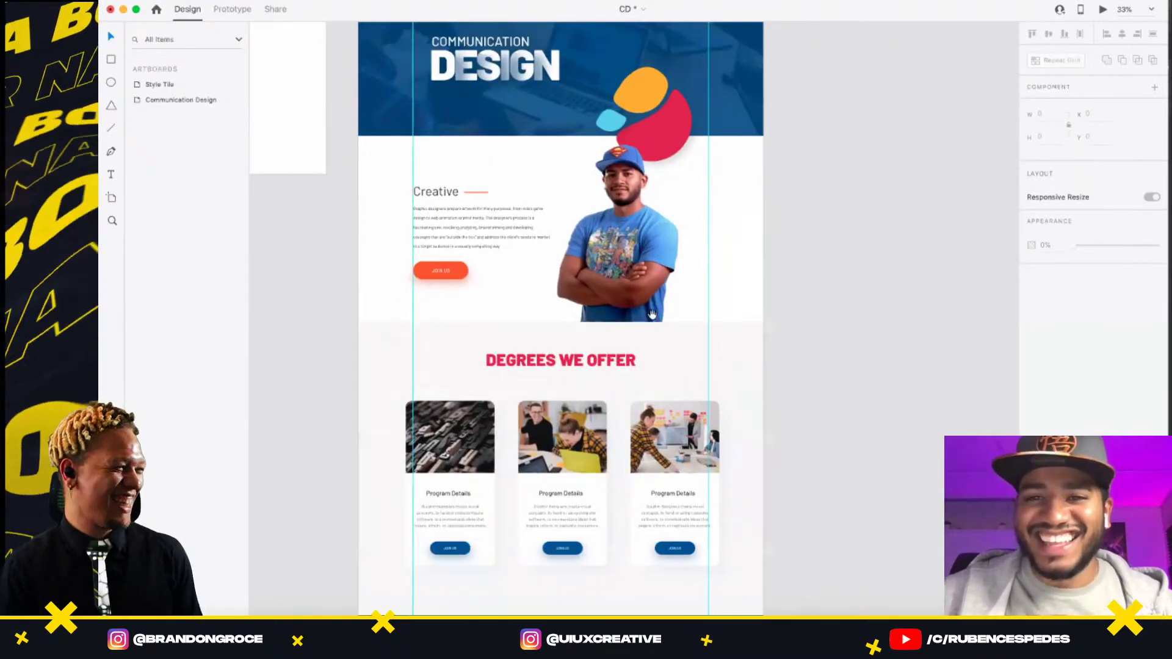
{"action": "left_click_drag", "start_coordinate": [648, 295], "coordinate": [655, 357]}
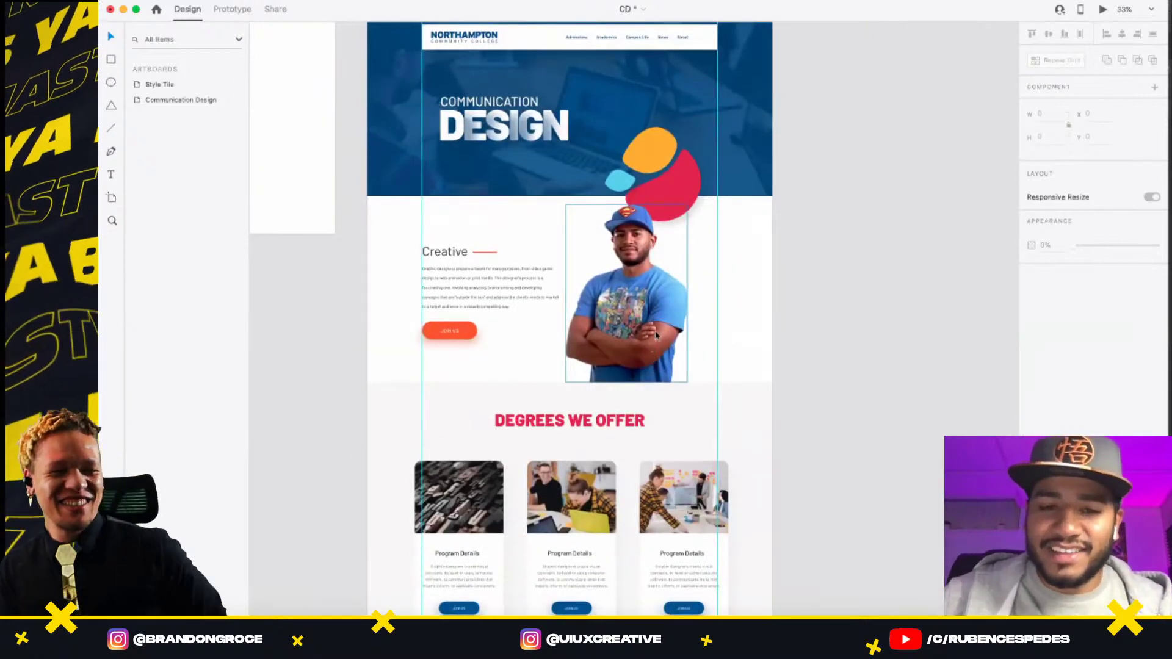
{"action": "scroll", "coordinate": [660, 342], "scroll_direction": "up", "scroll_amount": 2}
{"action": "scroll", "coordinate": [671, 366], "scroll_direction": "down", "scroll_amount": 6}
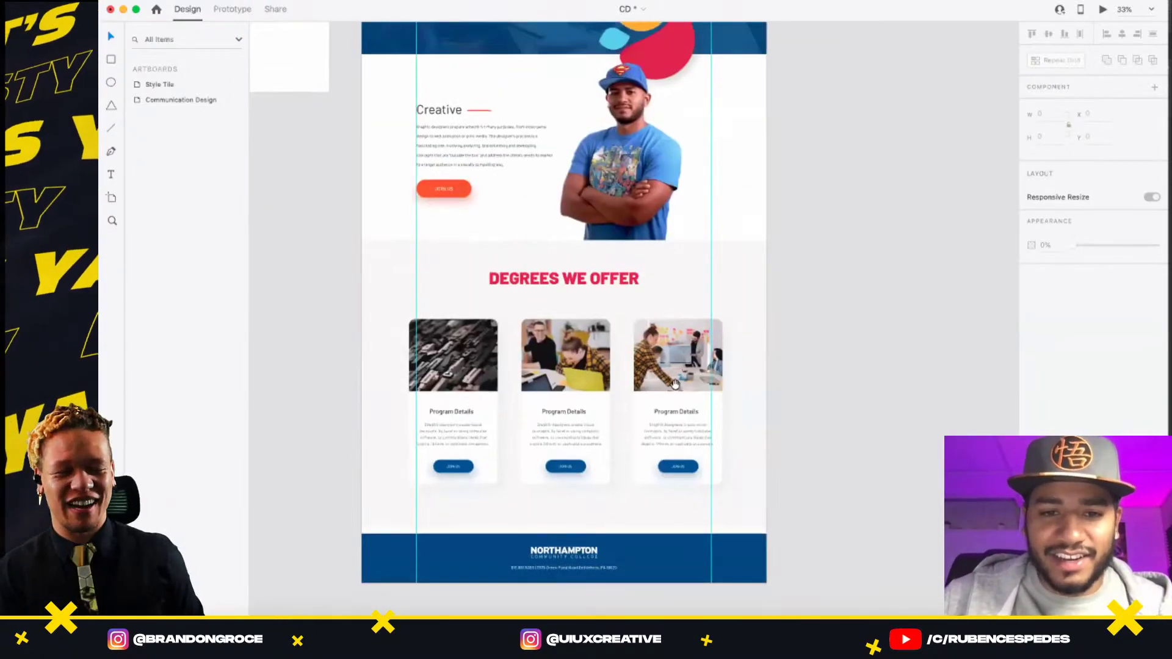
{"action": "scroll", "coordinate": [675, 383], "scroll_direction": "down", "scroll_amount": 4}
{"action": "scroll", "coordinate": [696, 366], "scroll_direction": "up", "scroll_amount": 5}
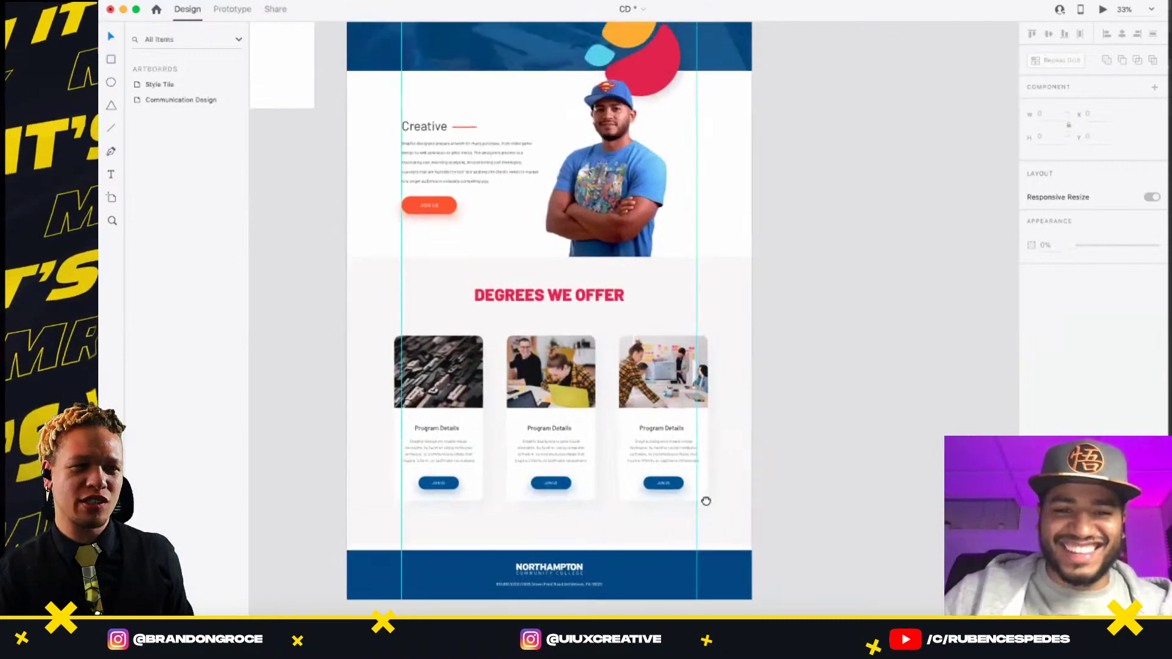
{"action": "scroll", "coordinate": [706, 501], "scroll_direction": "up", "scroll_amount": 5}
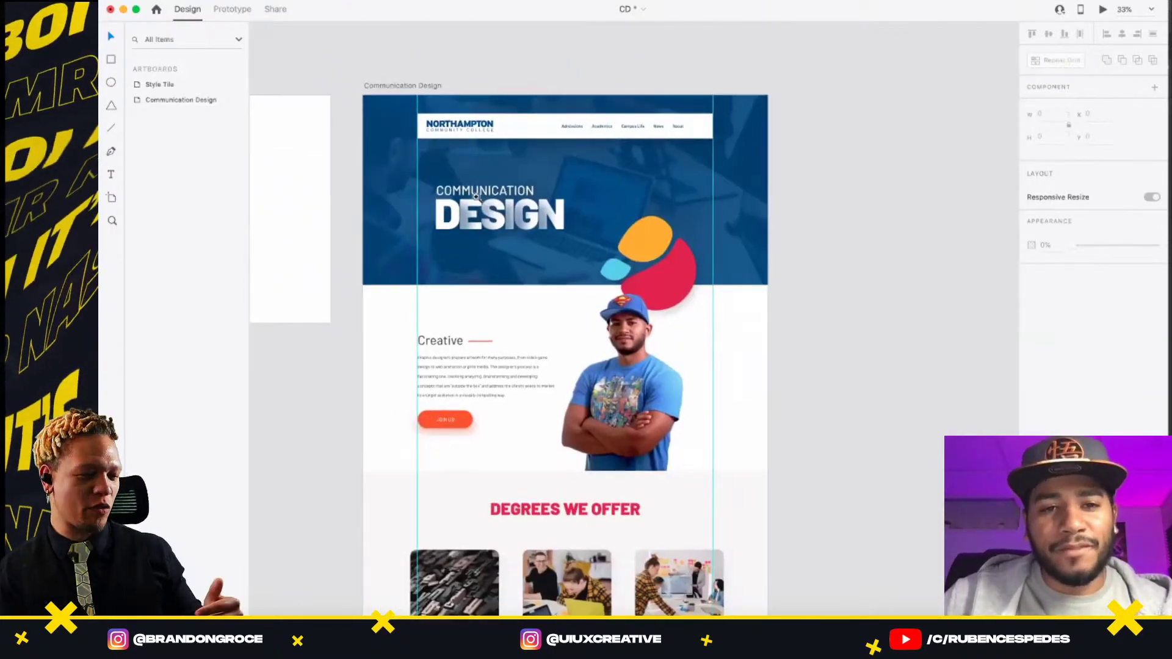
{"action": "scroll", "coordinate": [477, 196], "scroll_direction": "up", "scroll_amount": 3}
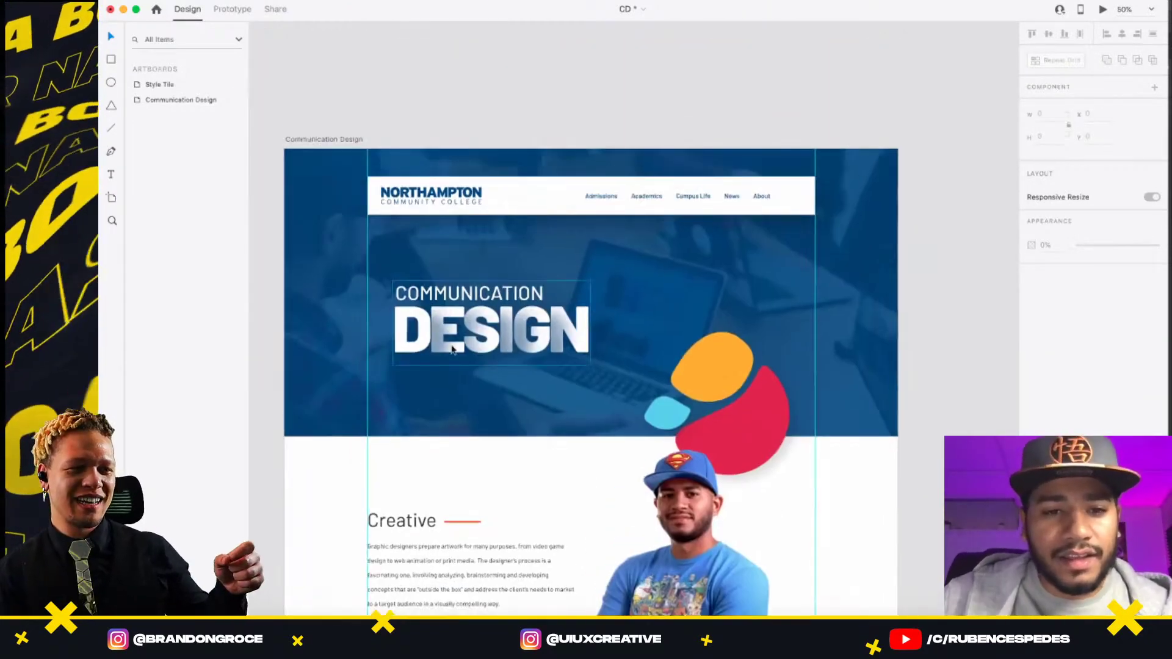
- Select all the letters of the DESIGN title and inspect their fill colour
{"action": "left_click", "coordinate": [447, 343]}
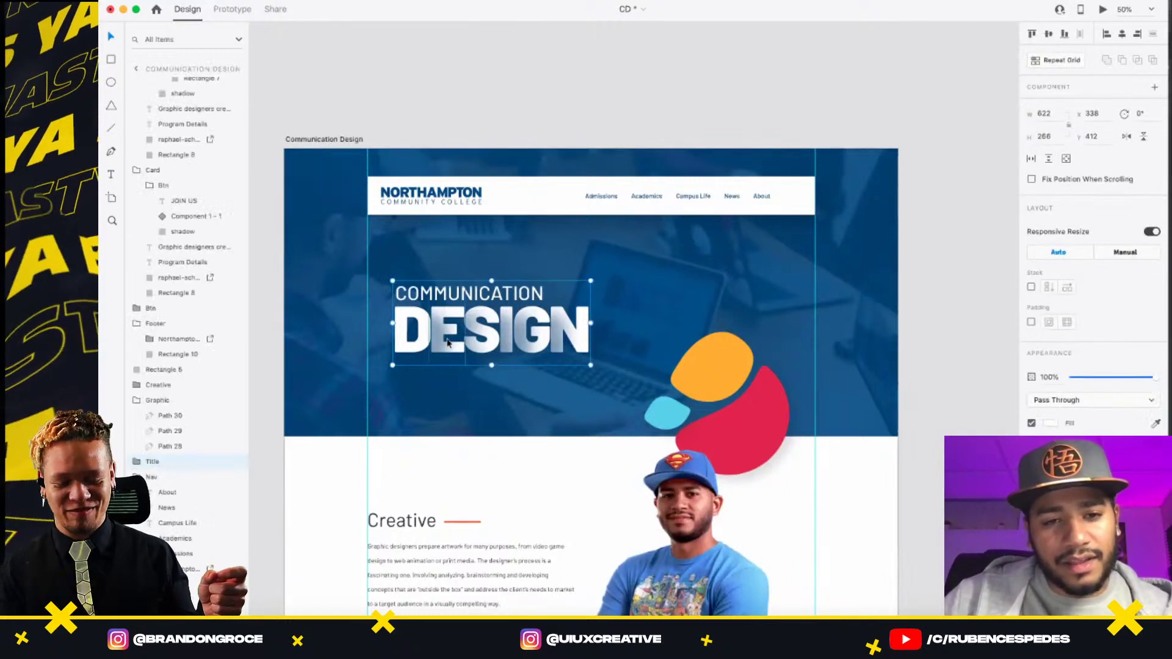
{"action": "left_click", "coordinate": [447, 343], "text": "super"}
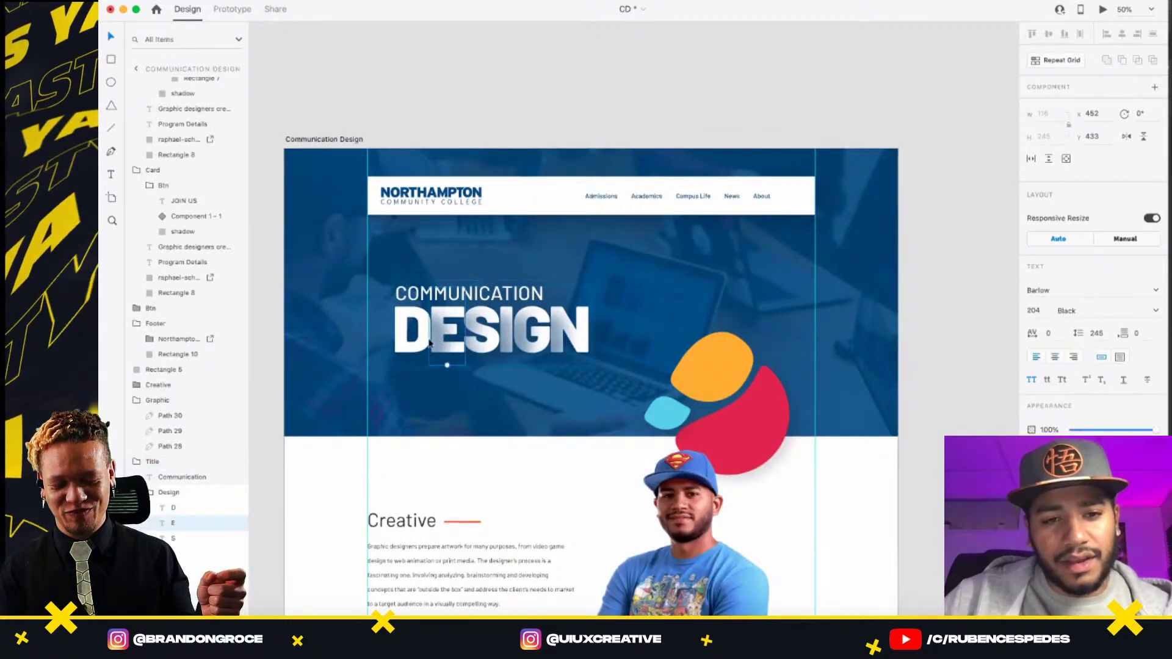
{"action": "left_click", "coordinate": [183, 508]}
{"action": "key", "text": "super+a"}
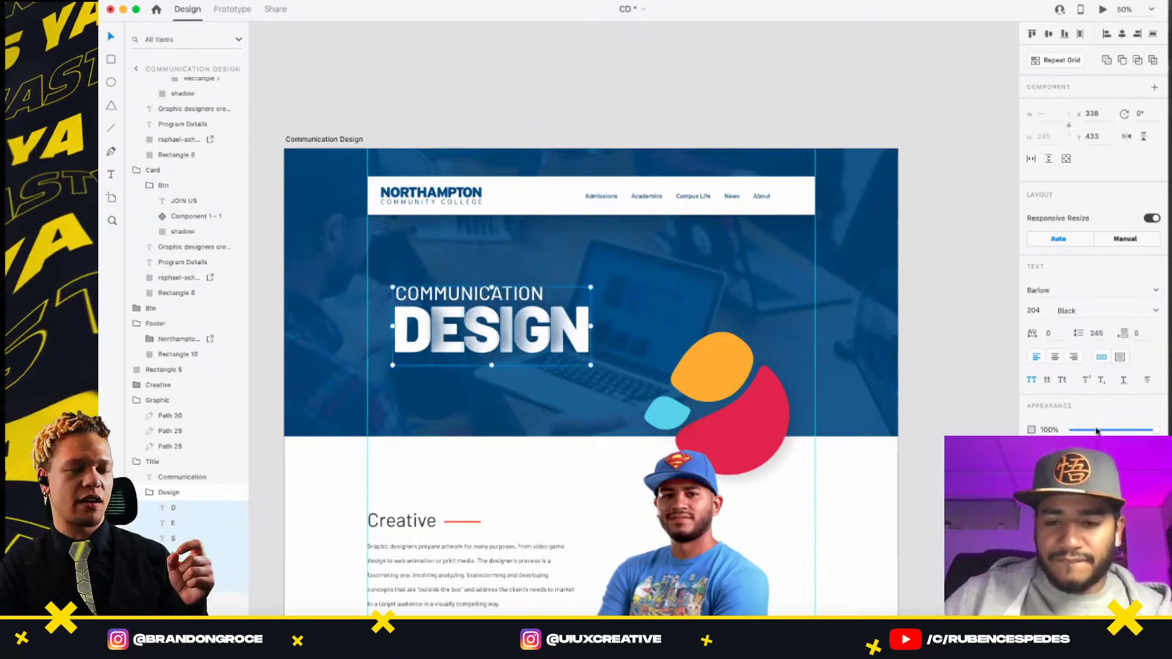
{"action": "left_click", "coordinate": [1042, 522]}
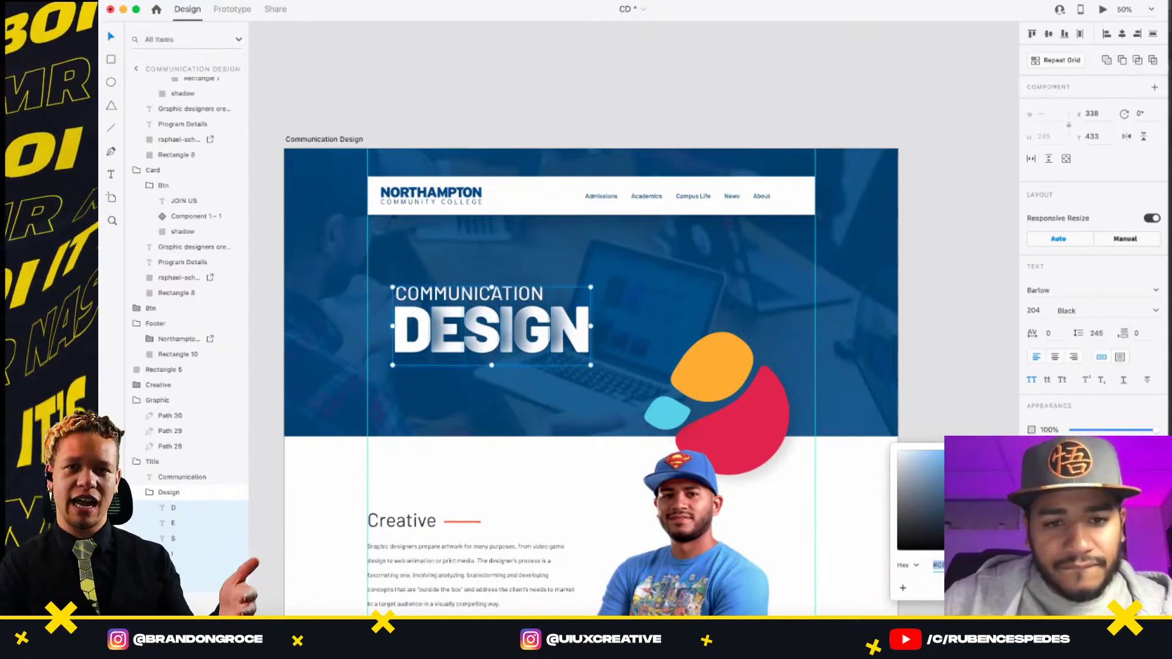
{"action": "left_click", "coordinate": [945, 260]}
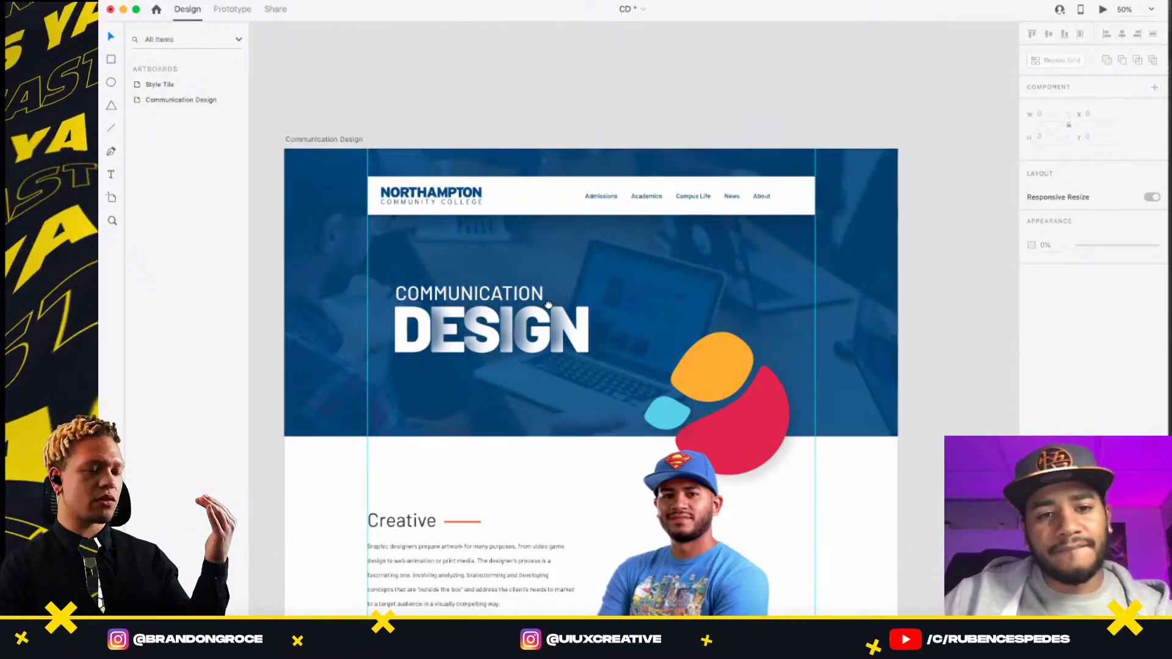
- Reposition the Communication Design title group against the hero's left layout guide at X 260, Y 399
{"action": "scroll", "coordinate": [464, 317], "scroll_direction": "down", "scroll_amount": 5}
{"action": "scroll", "coordinate": [464, 317], "scroll_direction": "left", "scroll_amount": 3}
{"action": "left_click", "coordinate": [525, 262]}
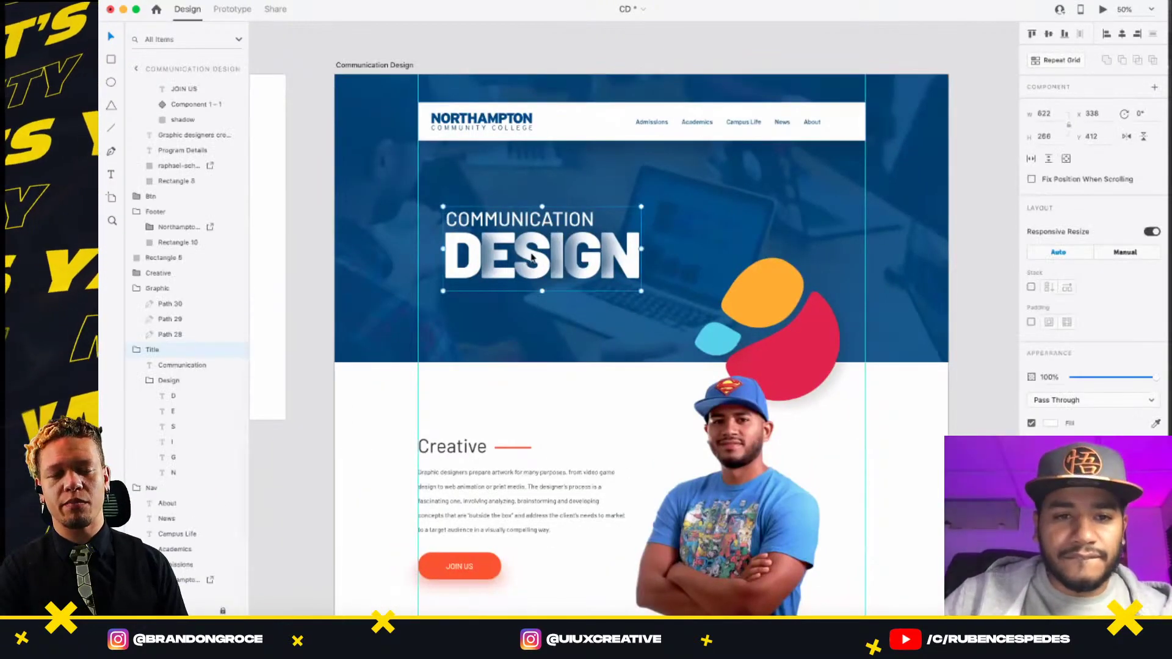
{"action": "left_click_drag", "start_coordinate": [525, 261], "coordinate": [512, 254]}
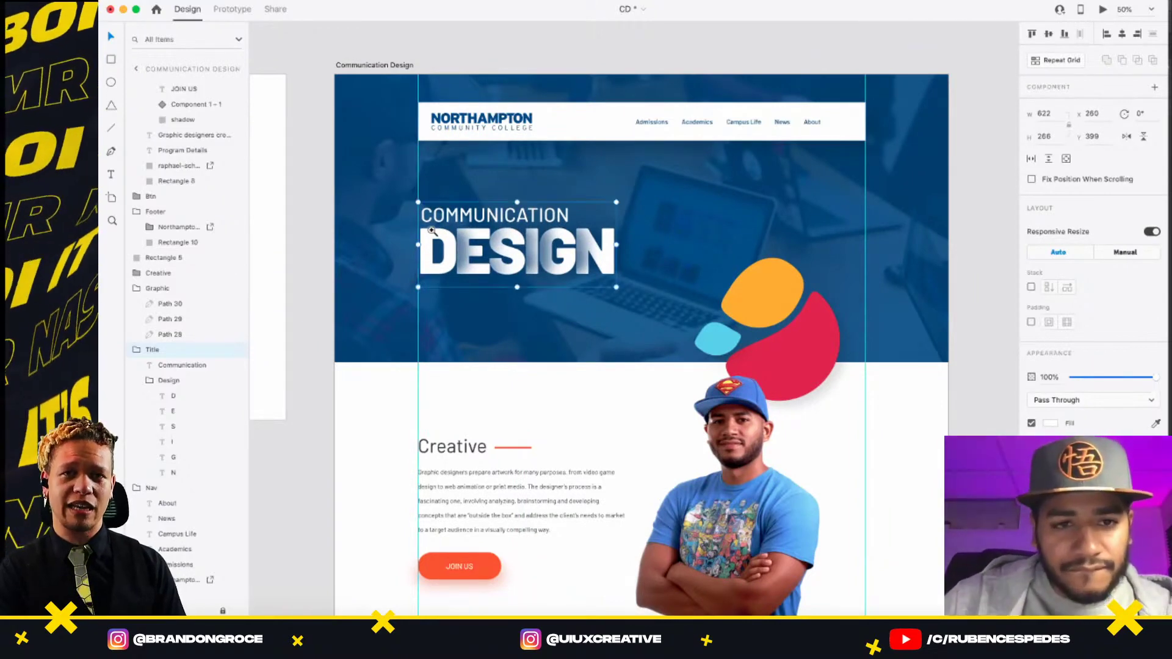
- Nudge the DESIGN lettering group left to X 253 so the D's edge meets the layout guide
{"action": "scroll", "coordinate": [431, 230], "scroll_direction": "up", "scroll_amount": 5}
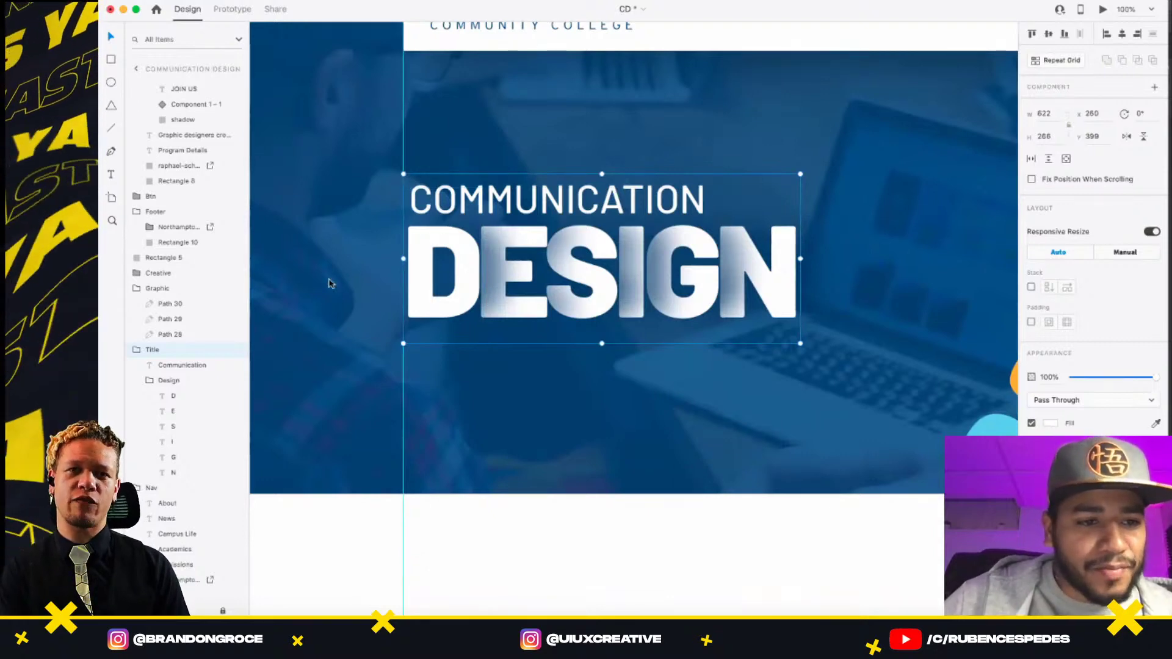
{"action": "left_click", "coordinate": [183, 380]}
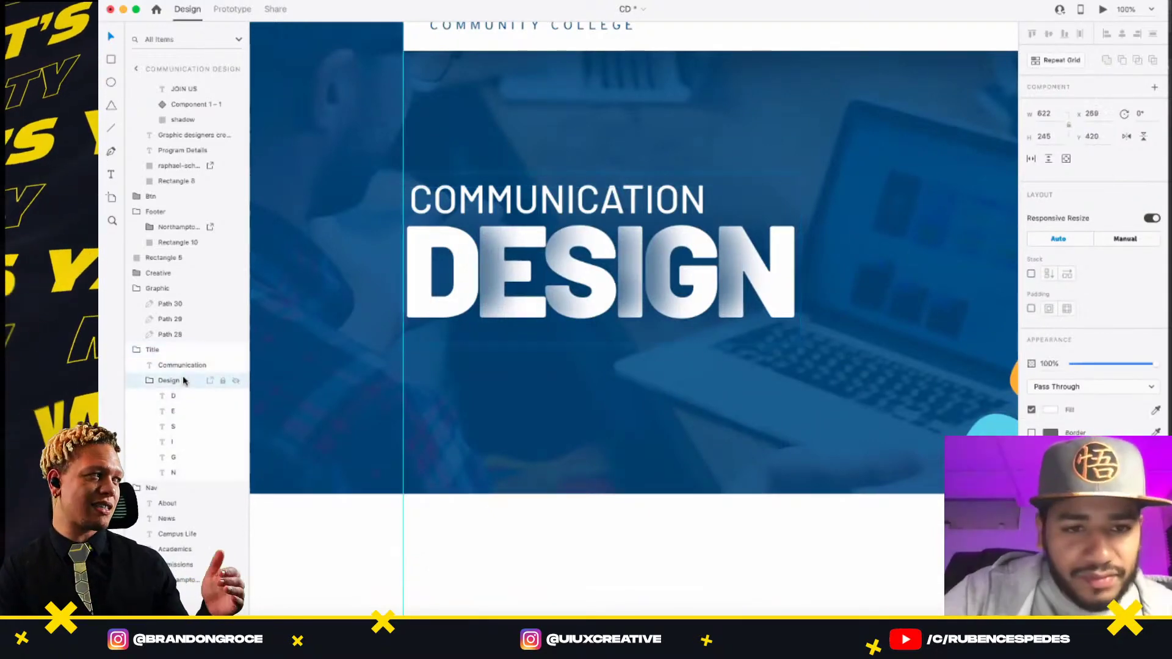
{"action": "key", "text": "Left"}
{"action": "key", "text": "Left"}
{"action": "key", "text": "Left"}
{"action": "key", "text": "Left"}
{"action": "key", "text": "Left"}
{"action": "key", "text": "Left"}
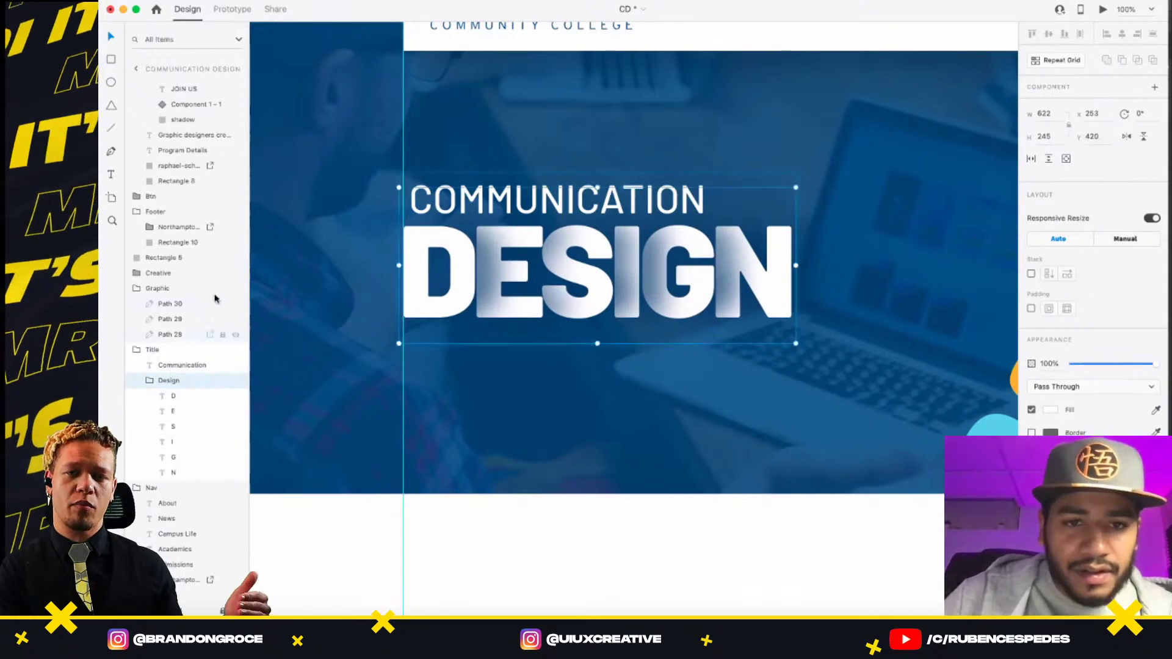
- Nudge the COMMUNICATION text left to X 257 so it lines up with the guide and the DESIGN lettering
{"action": "left_click", "coordinate": [446, 193]}
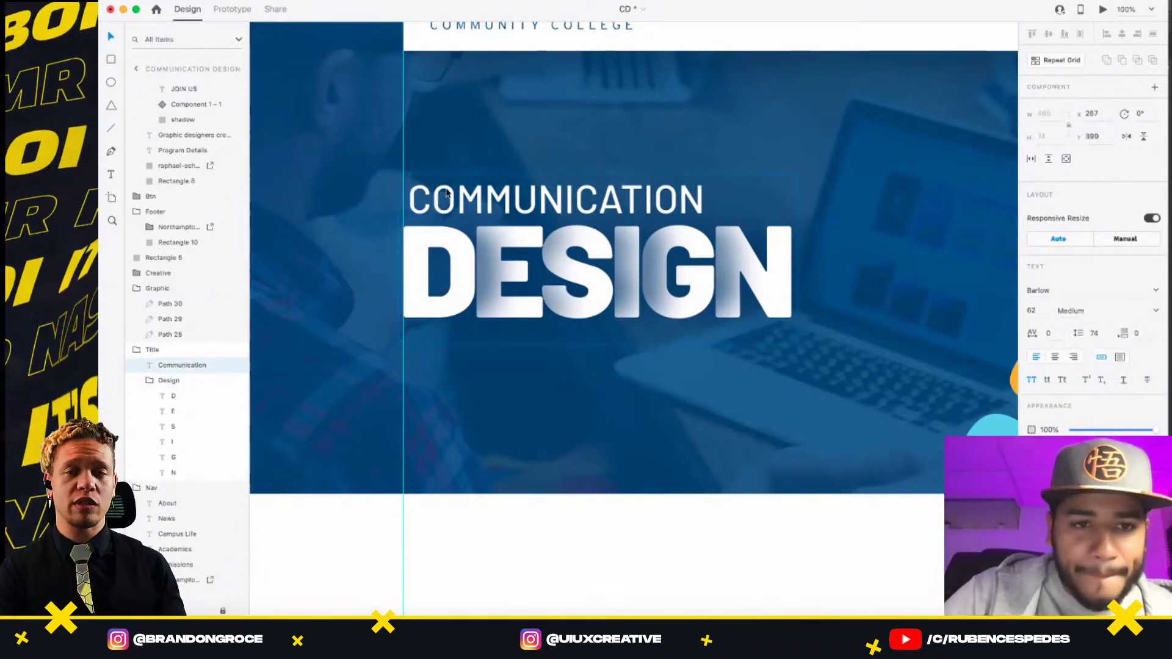
{"action": "key", "text": "Left"}
{"action": "key", "text": "Left"}
{"action": "key", "text": "Left"}
{"action": "key", "text": "Left"}
{"action": "key", "text": "Left"}
{"action": "key", "text": "Left"}
{"action": "key", "text": "Left"}
{"action": "key", "text": "Left"}
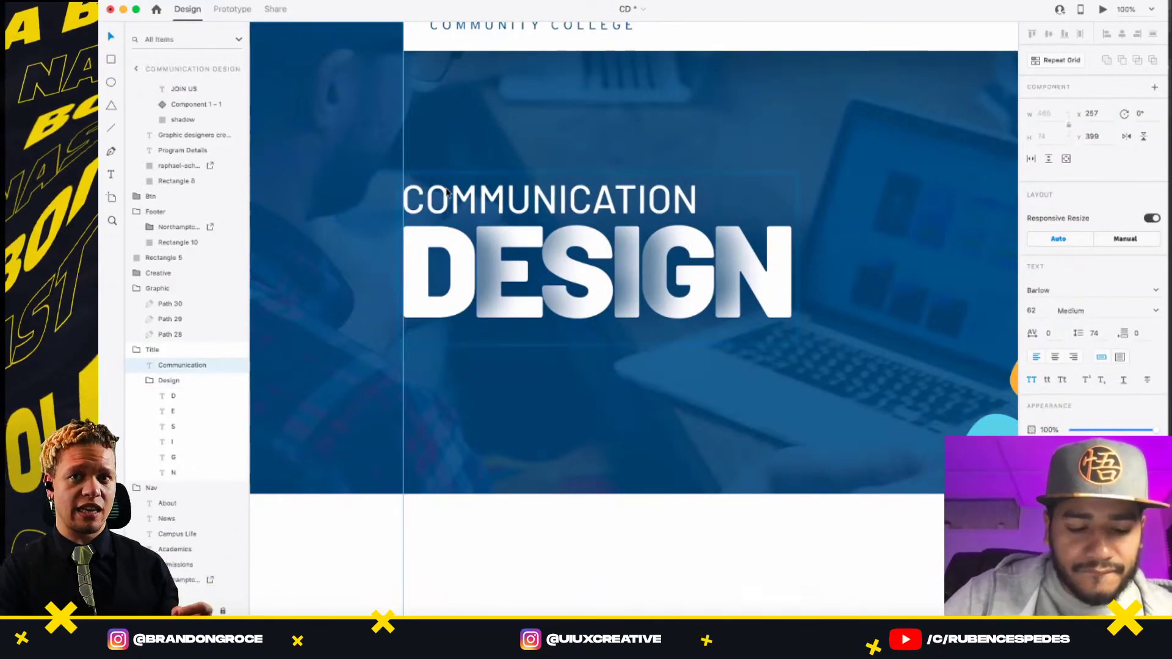
- Review the aligned hero title, the Creative section, the degree cards and the footer across the page
{"action": "key", "text": "super+minus"}
{"action": "key", "text": "super+minus"}
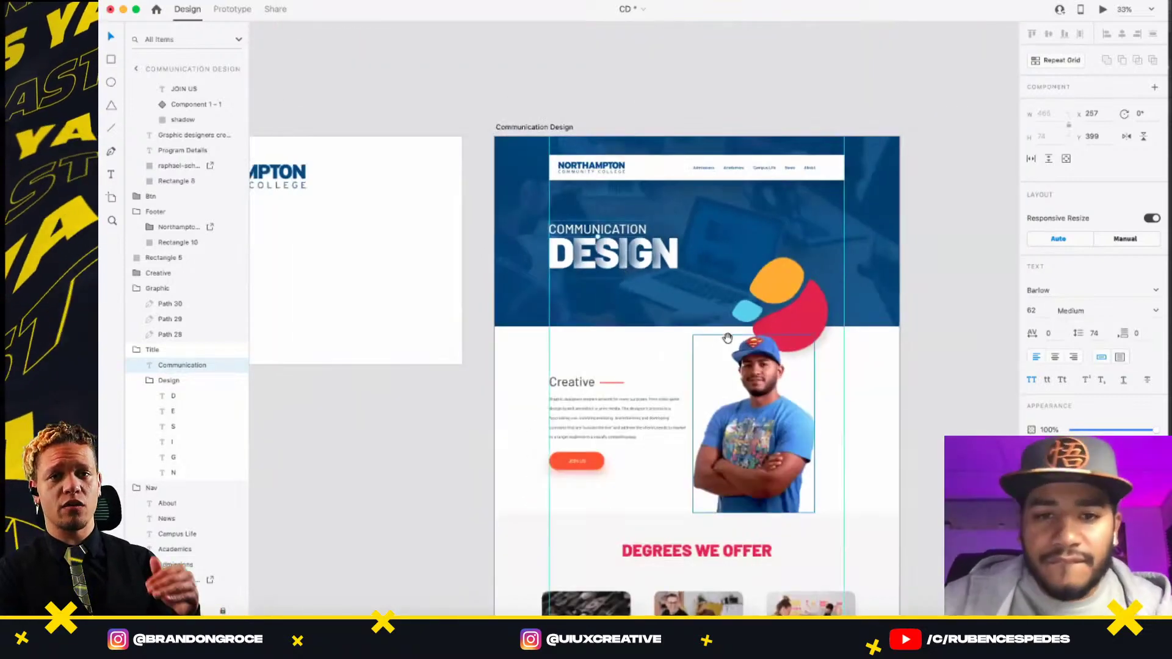
{"action": "scroll", "coordinate": [728, 338], "scroll_direction": "right", "scroll_amount": 5}
{"action": "left_click", "coordinate": [845, 303]}
{"action": "scroll", "coordinate": [714, 313], "scroll_direction": "down", "scroll_amount": 3}
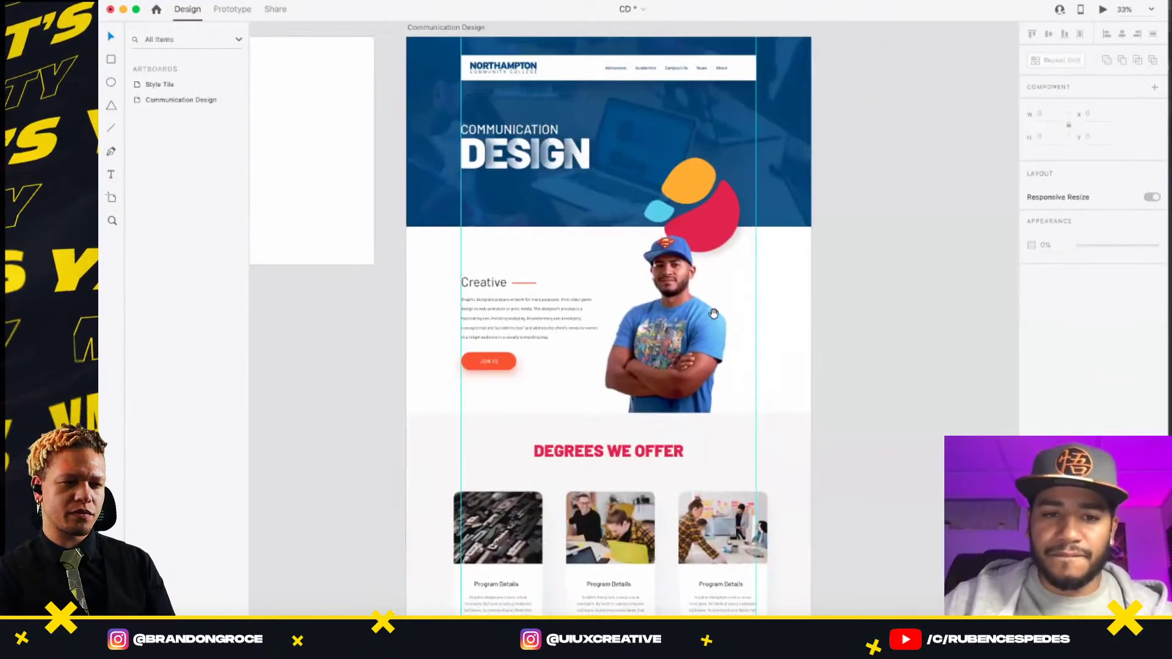
{"action": "scroll", "coordinate": [708, 409], "scroll_direction": "down", "scroll_amount": 4}
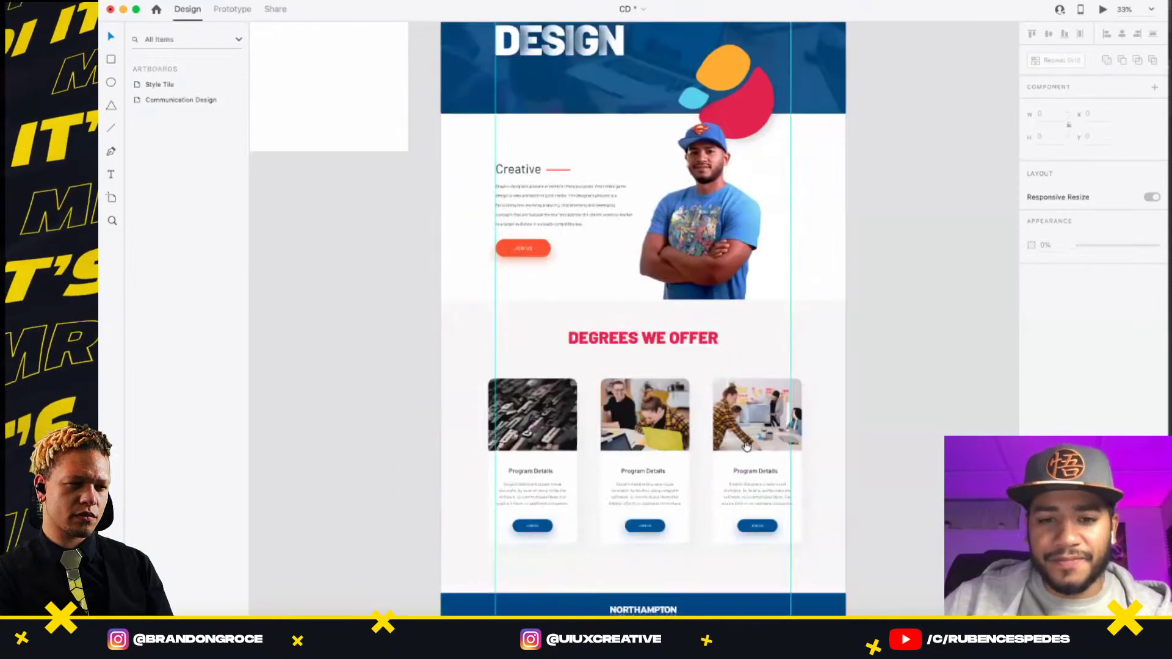
{"action": "scroll", "coordinate": [719, 328], "scroll_direction": "down", "scroll_amount": 3}
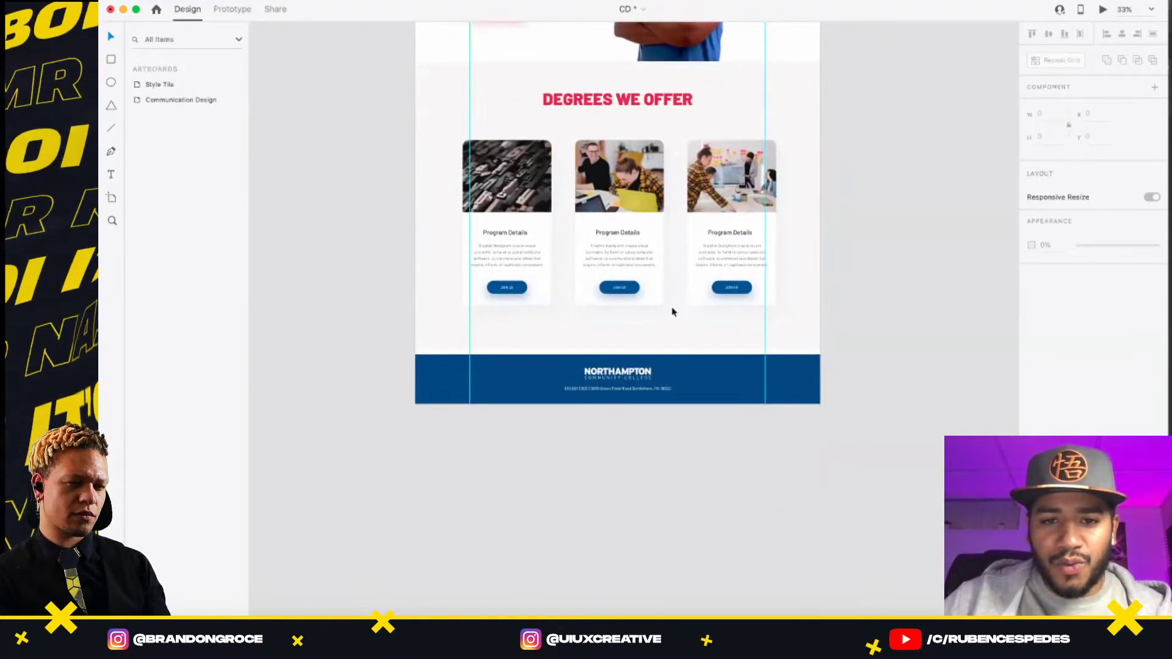
- Extend the white backgrounds of all three degree cards downward together to a height of 804
{"action": "left_click", "coordinate": [589, 296]}
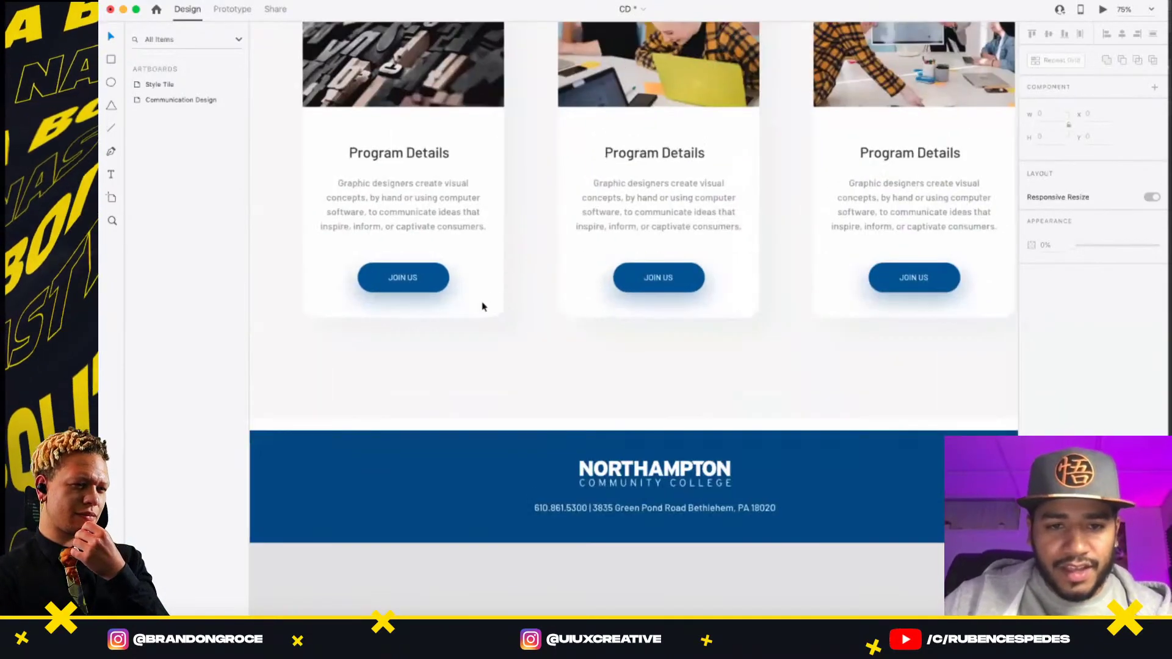
{"action": "left_click", "coordinate": [492, 311]}
{"action": "left_click", "coordinate": [754, 315], "text": "shift"}
{"action": "left_click", "coordinate": [827, 311], "text": "shift"}
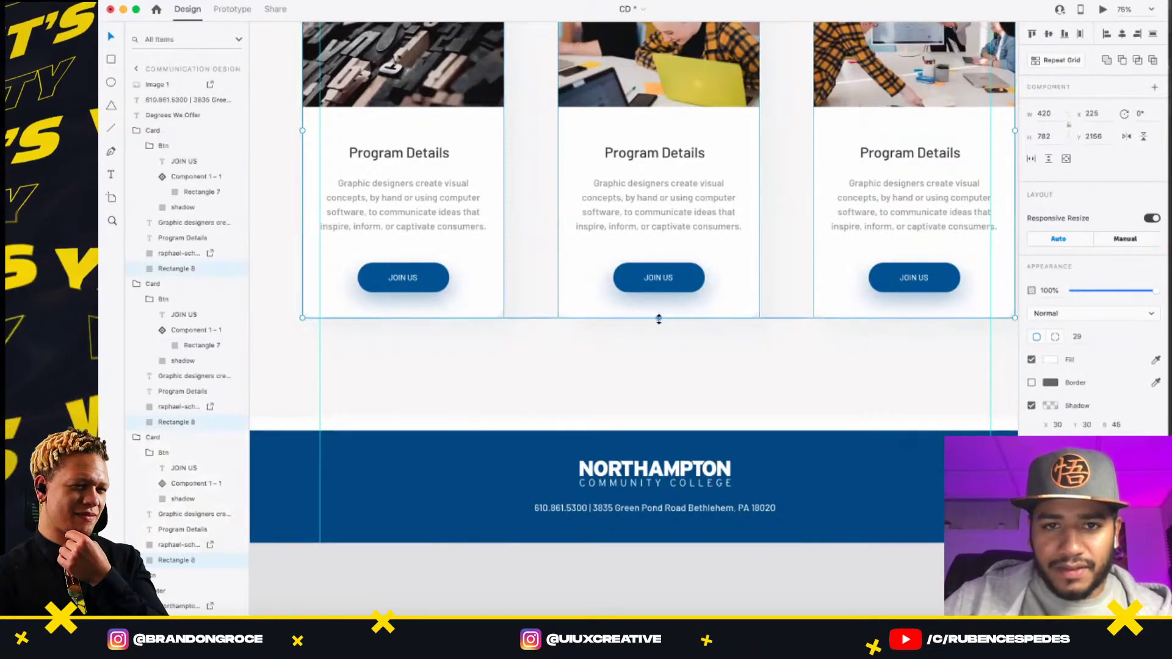
{"action": "left_click_drag", "start_coordinate": [658, 319], "coordinate": [656, 327]}
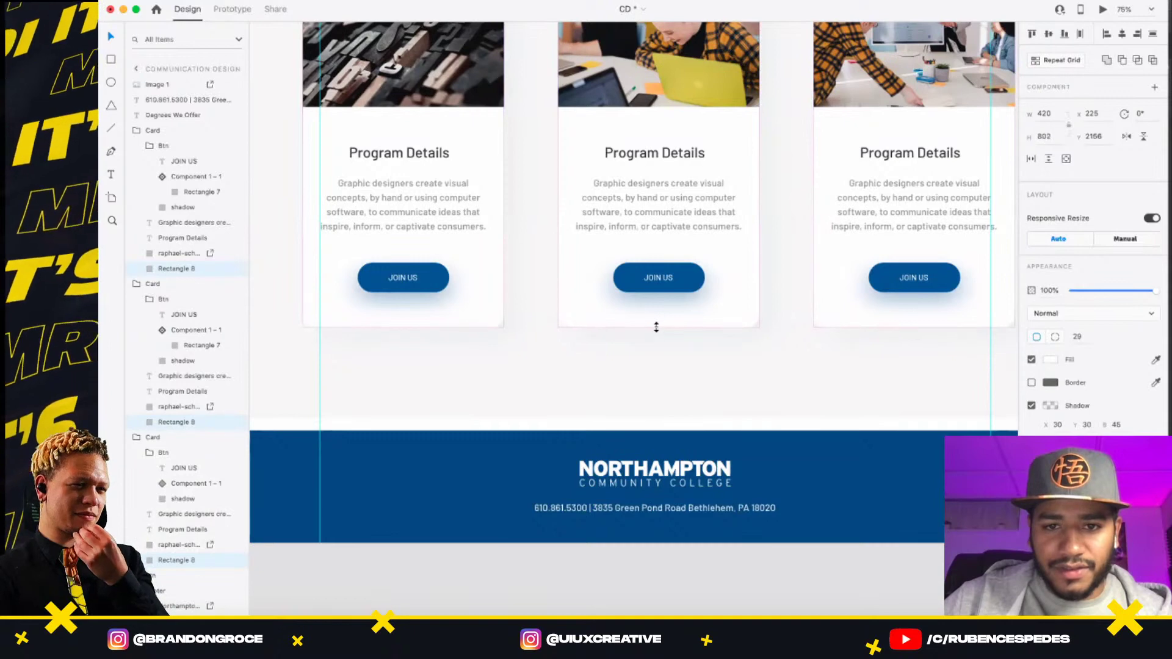
{"action": "scroll", "coordinate": [746, 319], "scroll_direction": "up", "scroll_amount": 5}
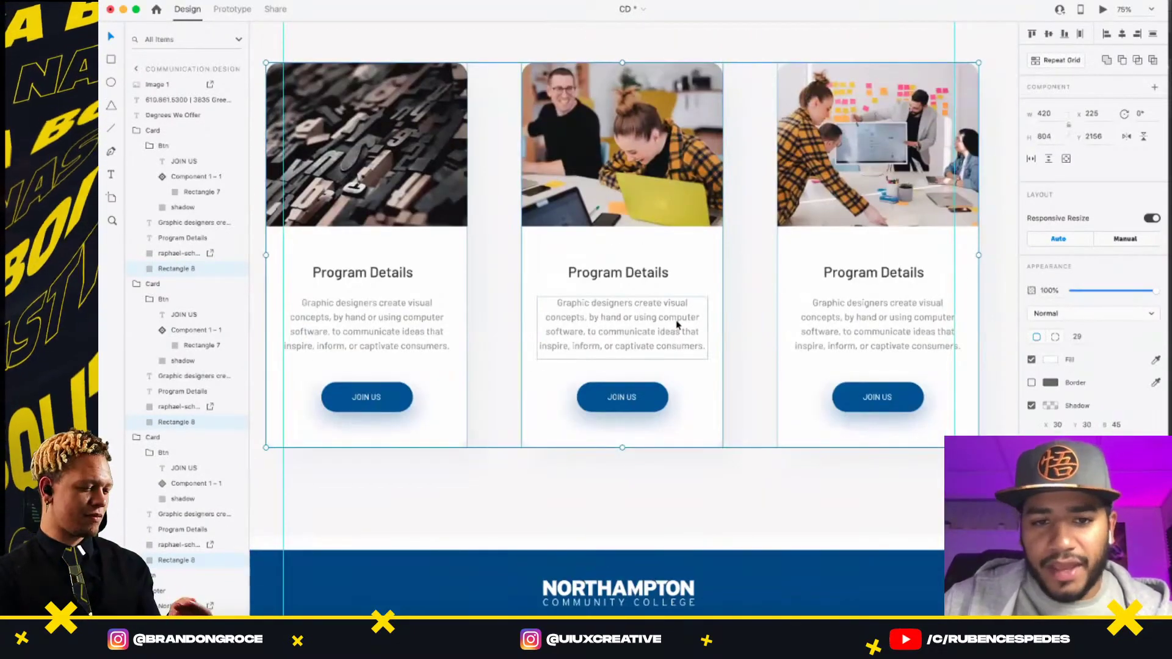
{"action": "left_click", "coordinate": [513, 306]}
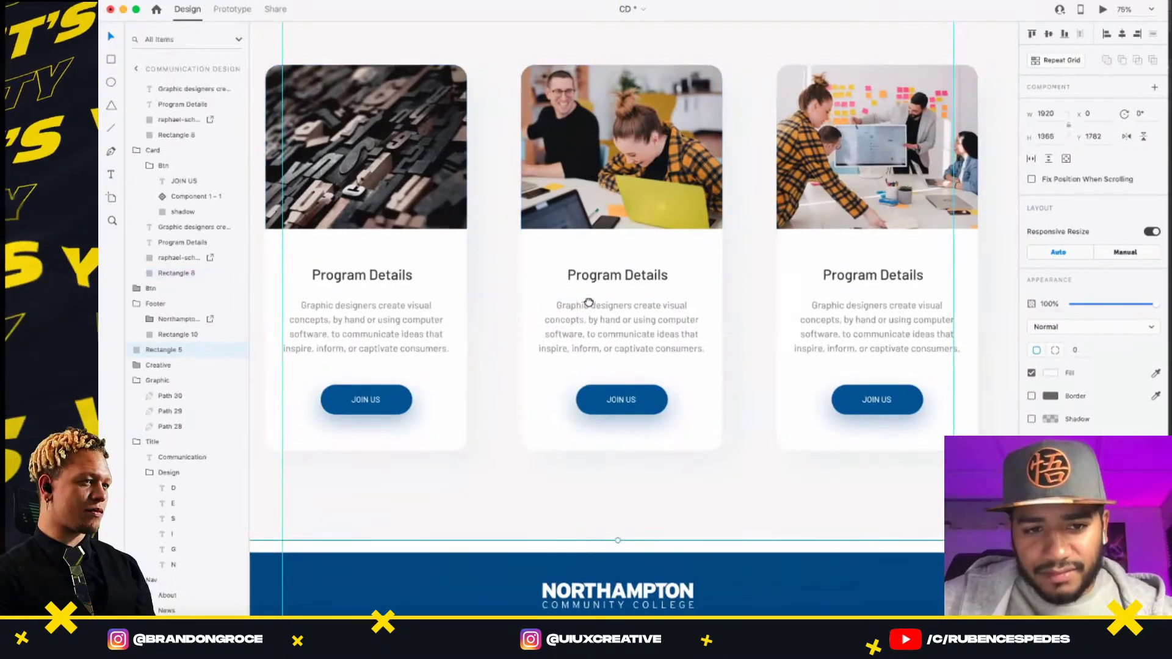
- Resize the first card's description text box to 350 wide and about 144 high
{"action": "left_click_drag", "start_coordinate": [529, 306], "coordinate": [603, 319]}
{"action": "double_click", "coordinate": [487, 333]}
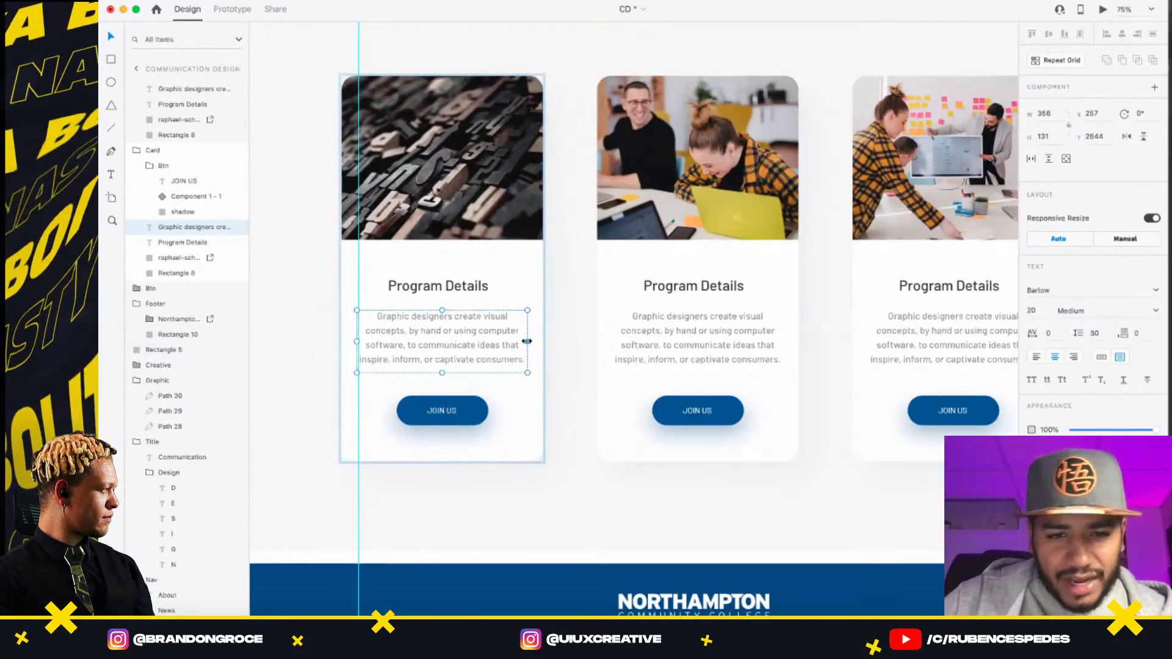
{"action": "left_click_drag", "start_coordinate": [528, 343], "coordinate": [527, 341]}
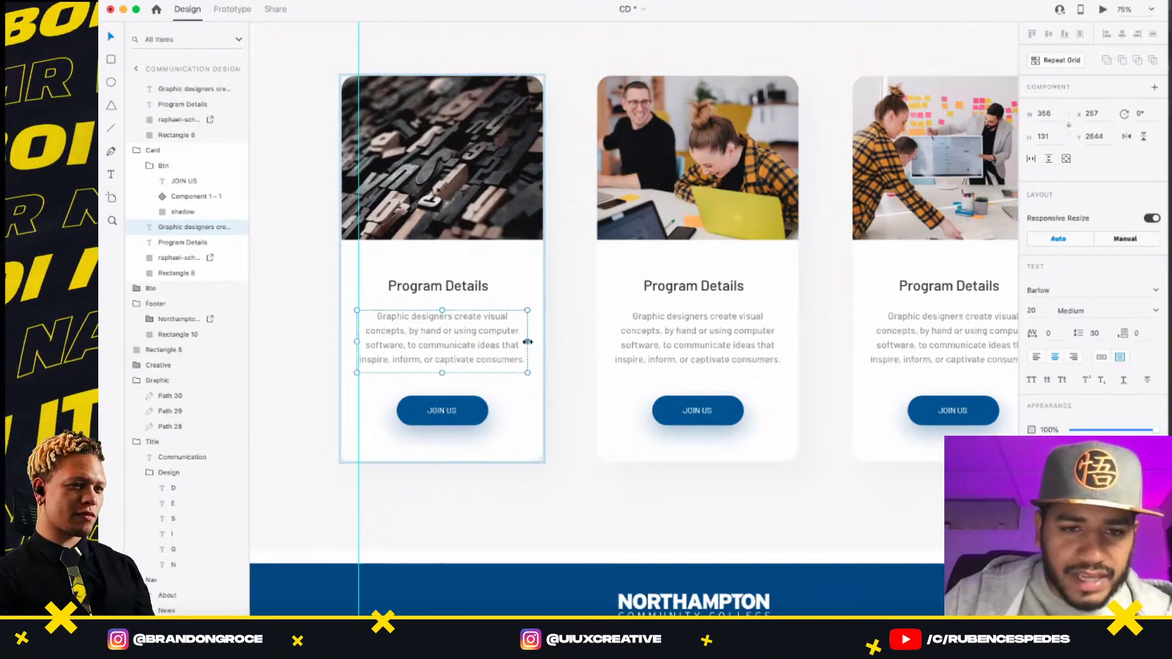
{"action": "left_click_drag", "start_coordinate": [526, 342], "coordinate": [523, 342]}
{"action": "left_click_drag", "start_coordinate": [442, 373], "coordinate": [442, 378]}
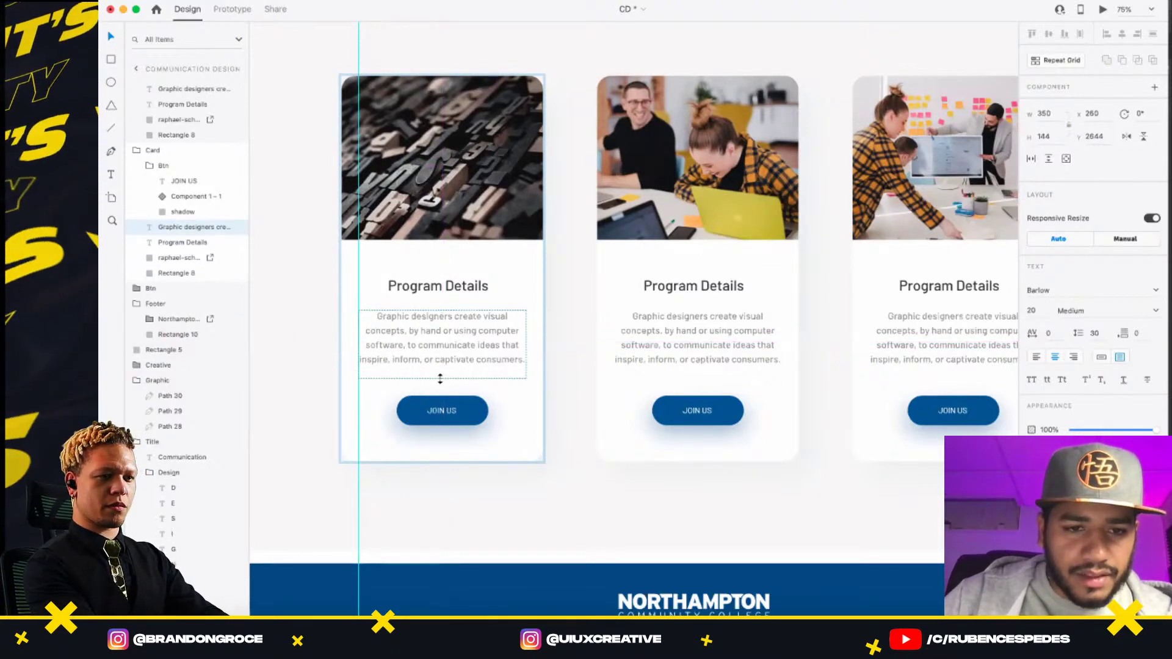
- Examine the taller degree cards in context, along with the footer, the Creative section and the hero banner
{"action": "scroll", "coordinate": [649, 306], "scroll_direction": "down", "scroll_amount": 5}
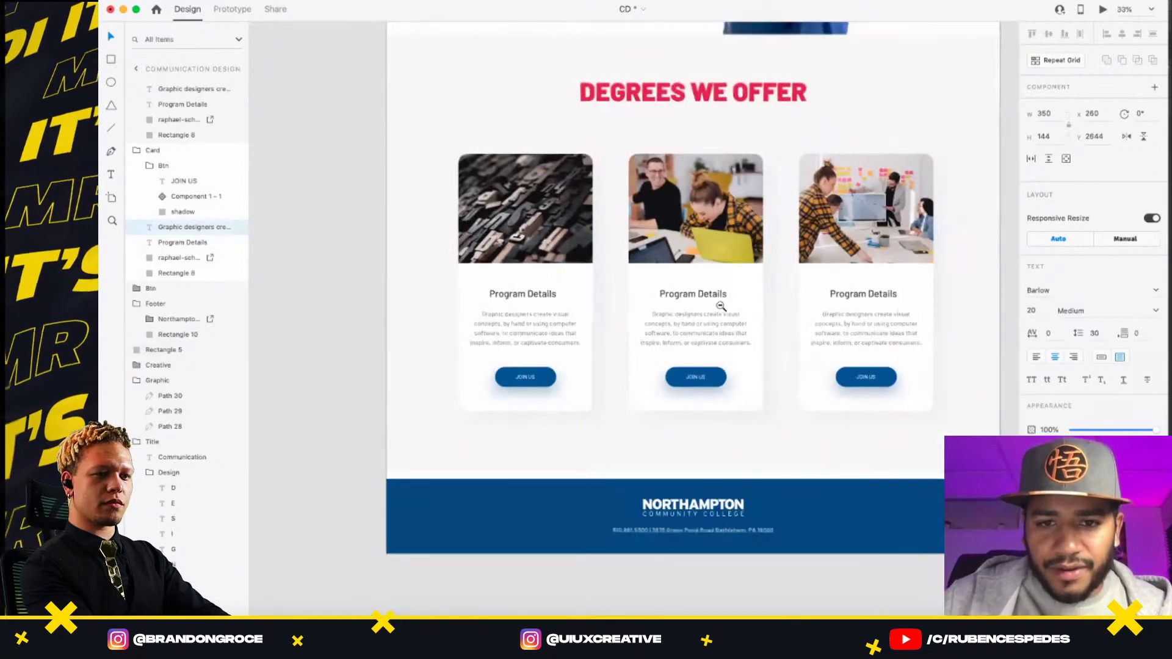
{"action": "left_click_drag", "start_coordinate": [733, 395], "coordinate": [644, 478]}
{"action": "left_click", "coordinate": [717, 243]}
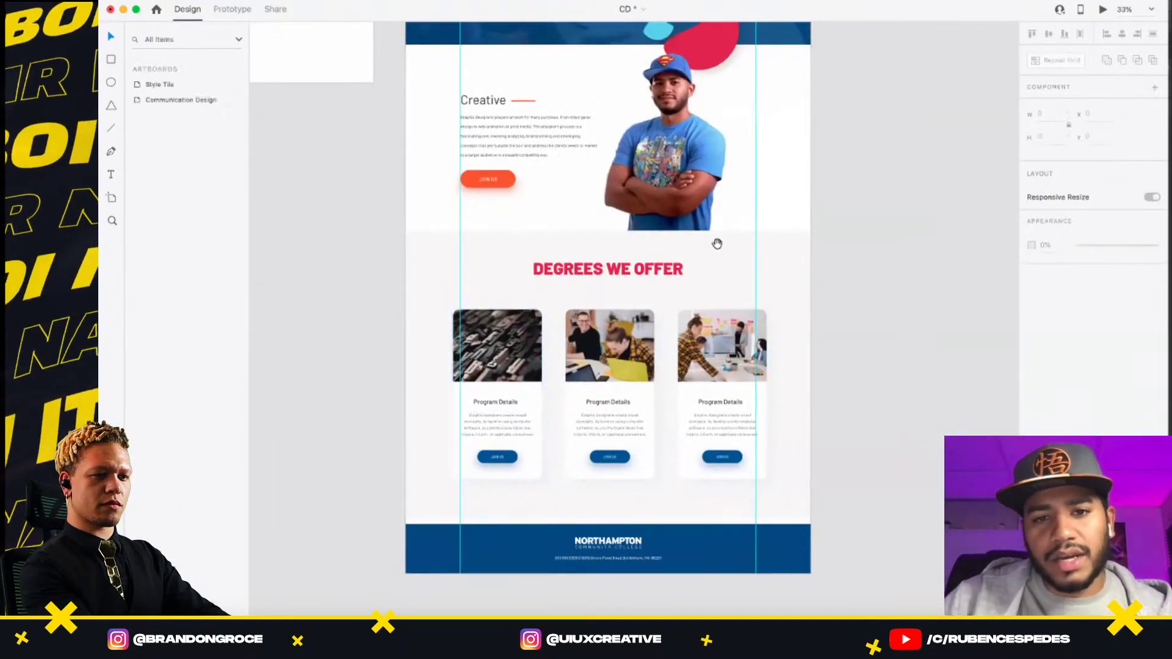
{"action": "scroll", "coordinate": [673, 303], "scroll_direction": "up", "scroll_amount": 3}
{"action": "scroll", "coordinate": [649, 336], "scroll_direction": "up", "scroll_amount": 3}
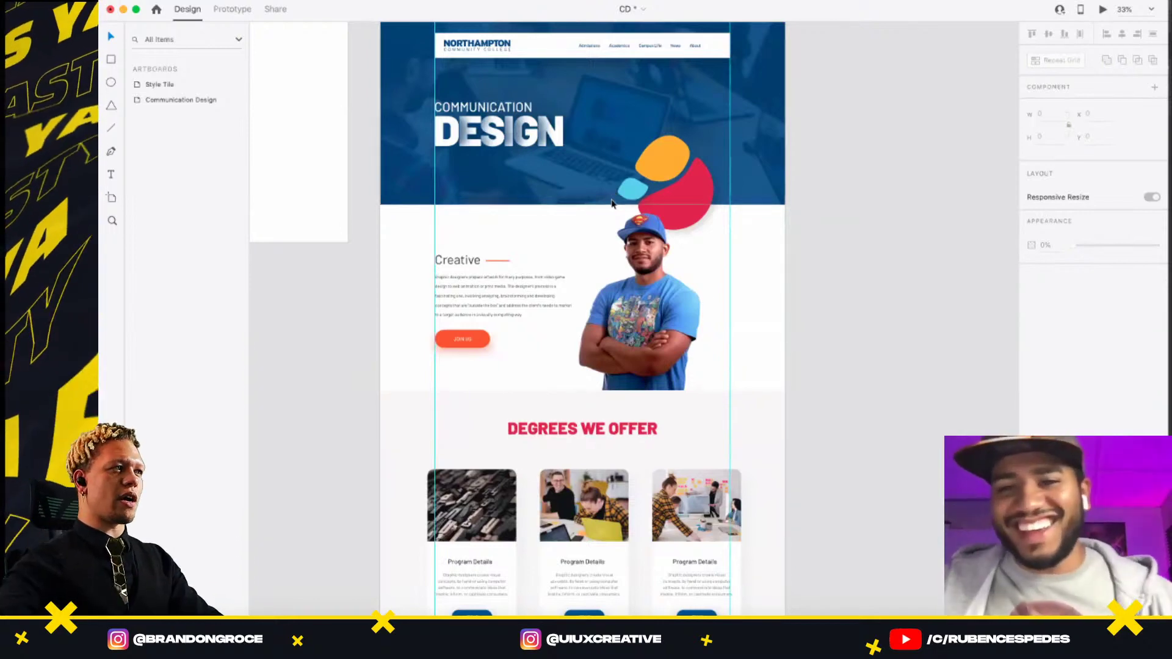
{"action": "scroll", "coordinate": [710, 247], "scroll_direction": "up", "scroll_amount": 3}
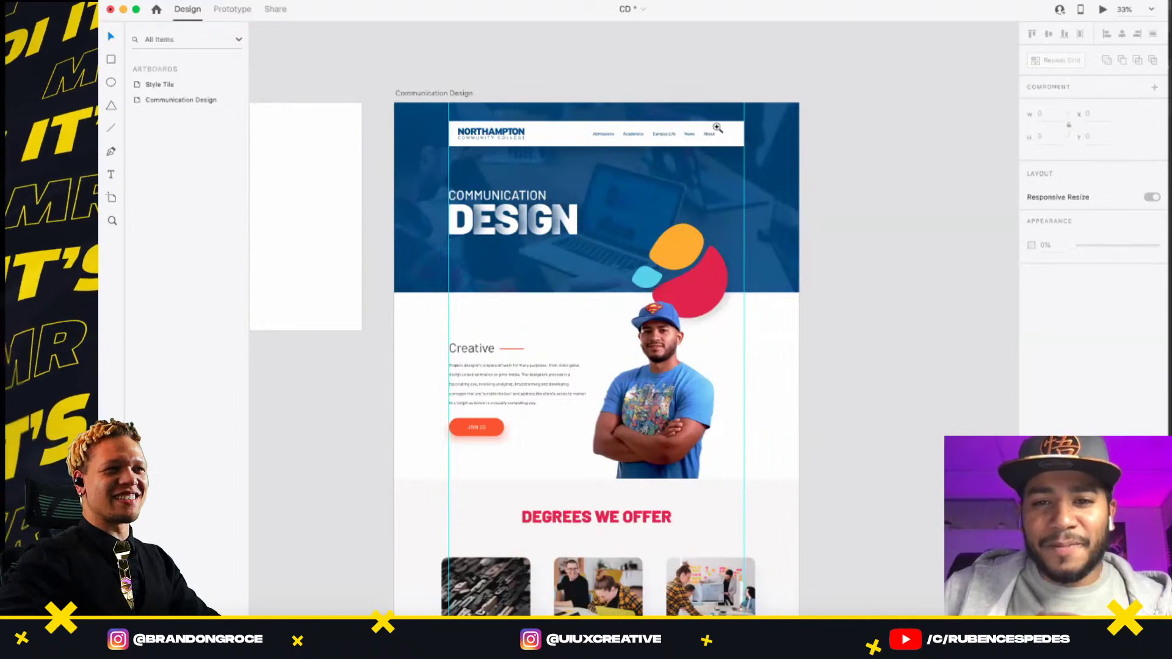
- Select the header navigation bar and search the Icons 4 Design plugin for "search"
{"action": "scroll", "coordinate": [717, 128], "scroll_direction": "up", "scroll_amount": 5}
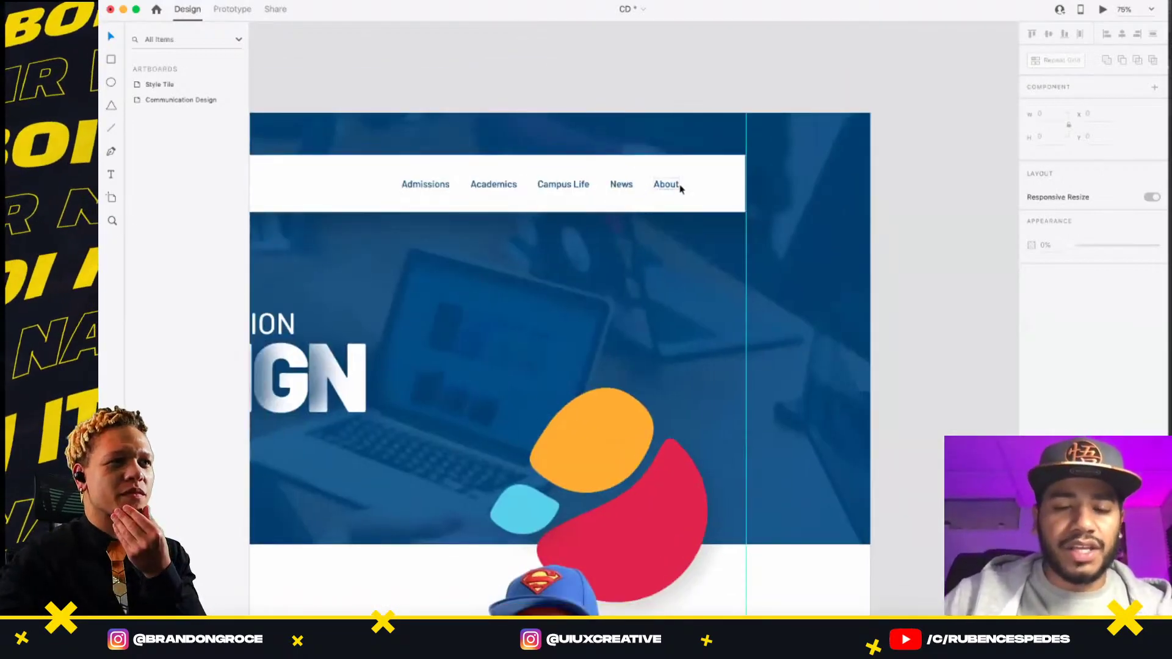
{"action": "left_click", "coordinate": [655, 188]}
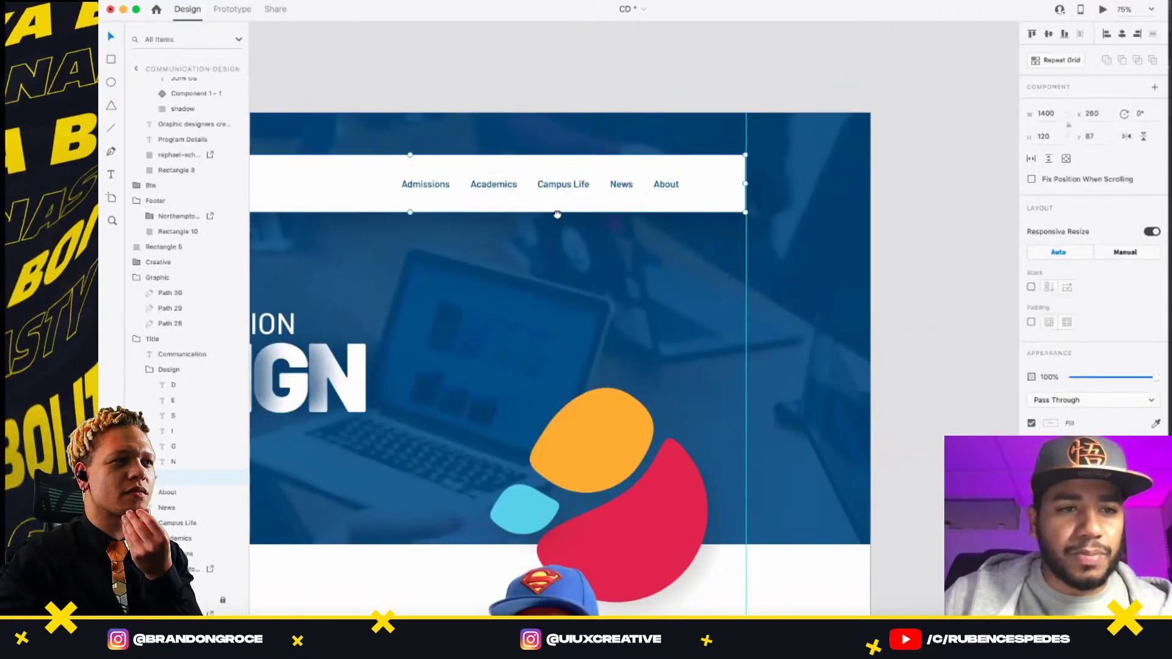
{"action": "scroll", "coordinate": [427, 201], "scroll_direction": "left", "scroll_amount": 3}
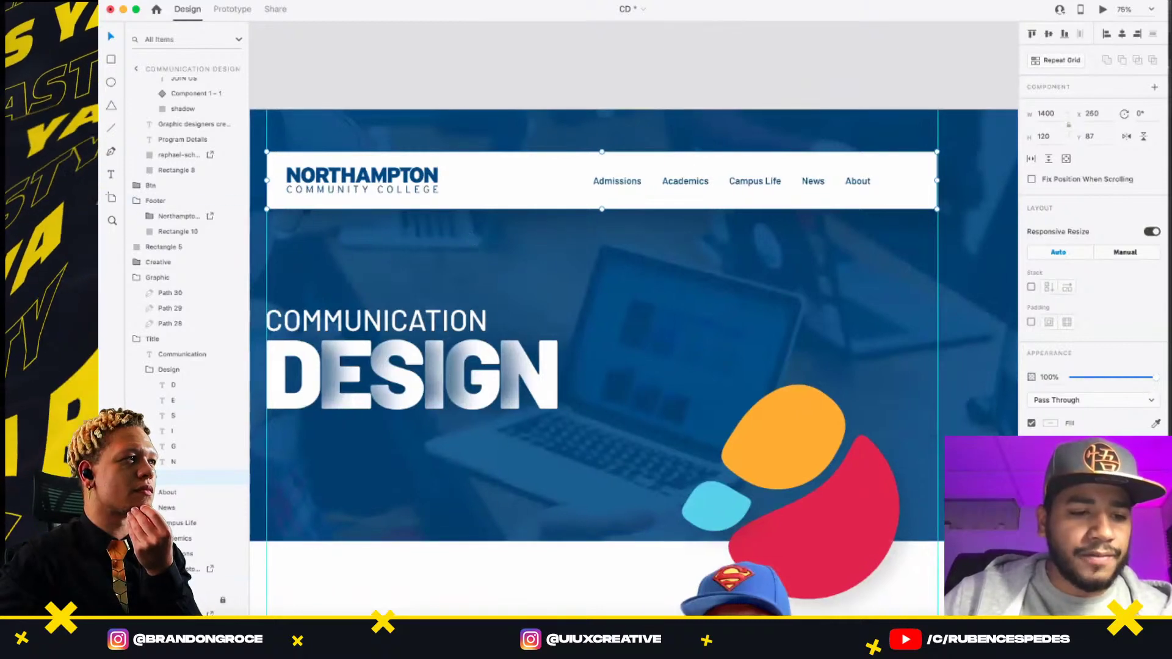
{"action": "key", "text": "super+shift+y"}
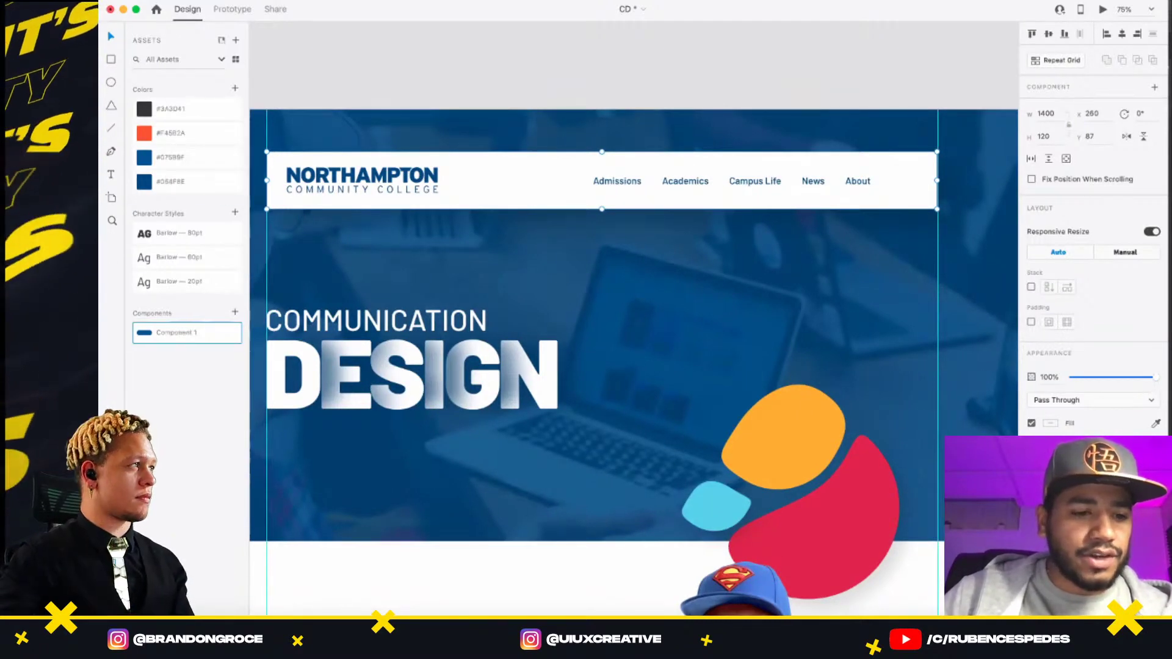
{"action": "key", "text": "super+shift+p"}
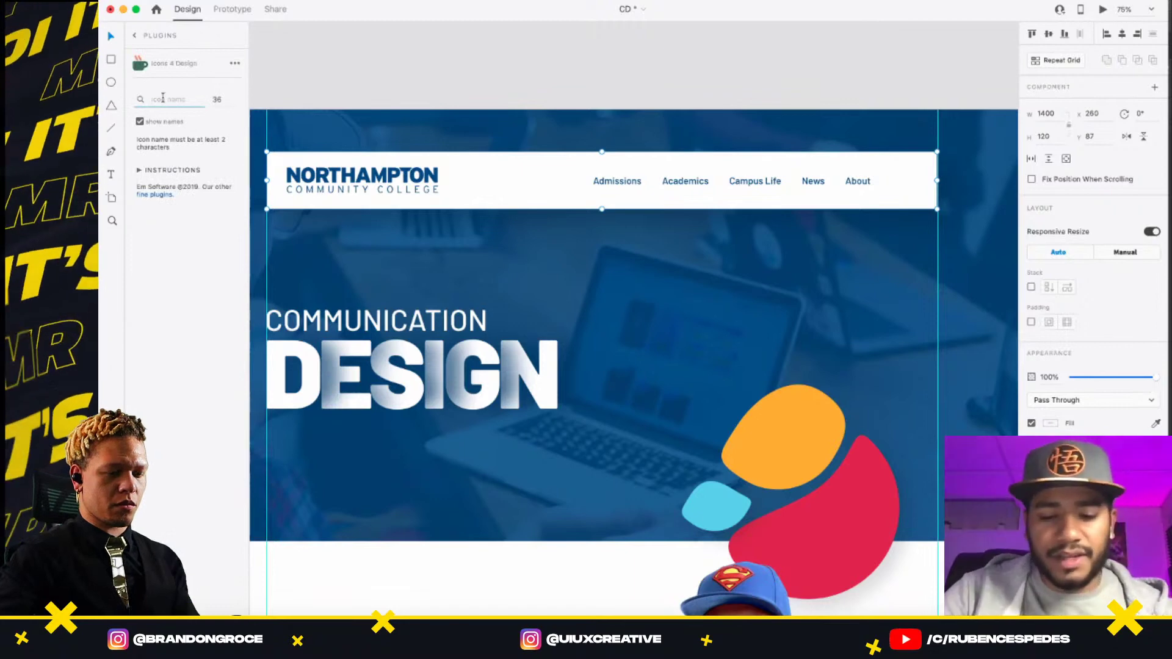
{"action": "type", "text": "sea"}
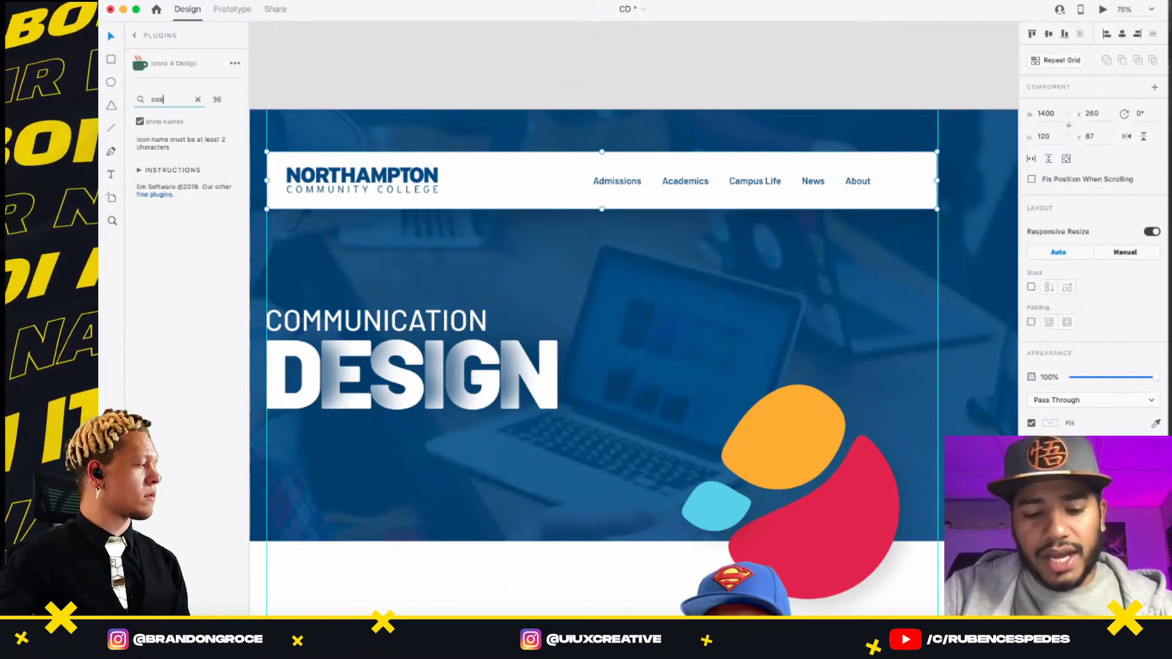
{"action": "type", "text": "rch"}
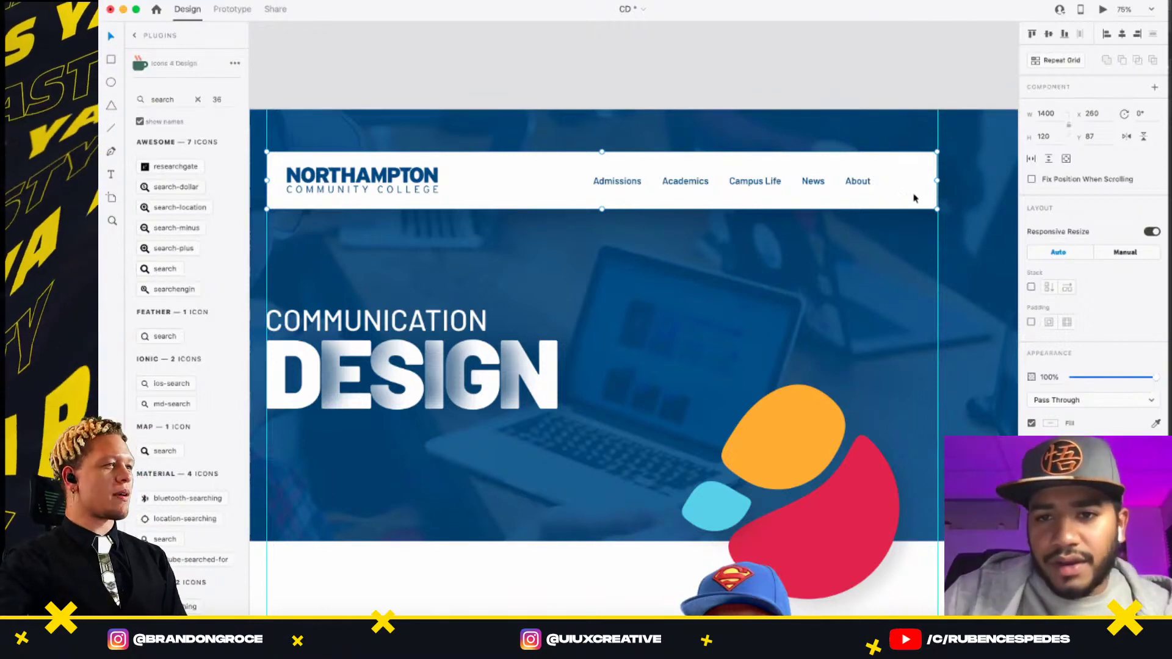
- Insert the Feather search icon and place it in the white navigation bar after About, vertically aligned with the links
{"action": "left_click", "coordinate": [160, 336]}
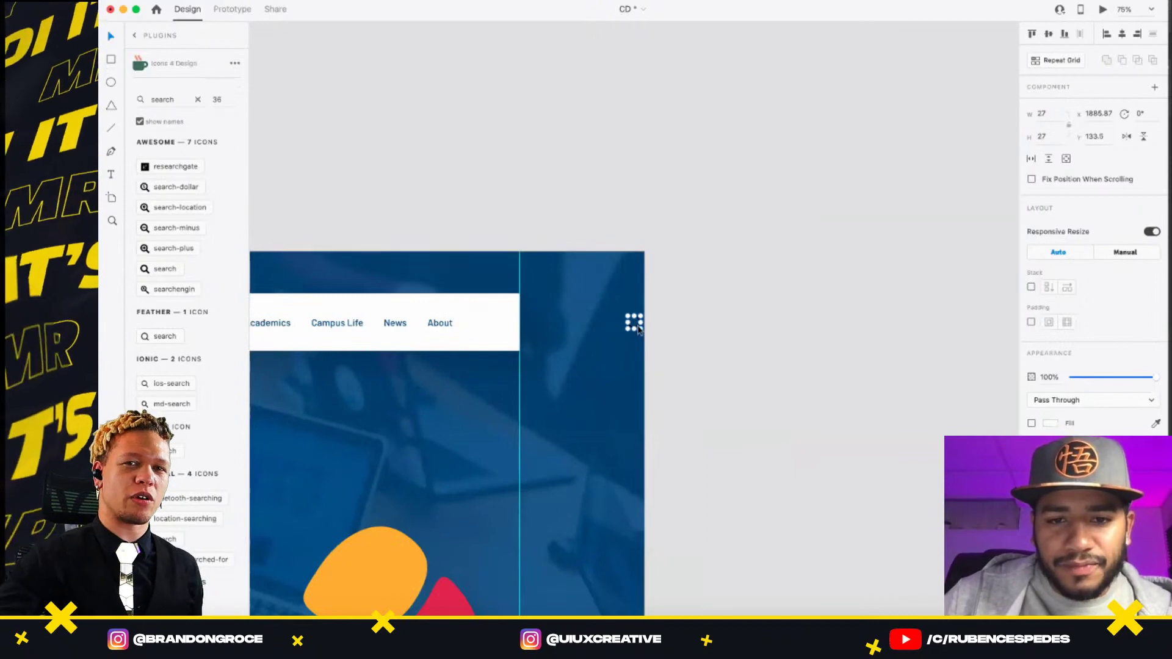
{"action": "left_click_drag", "start_coordinate": [634, 329], "coordinate": [484, 329]}
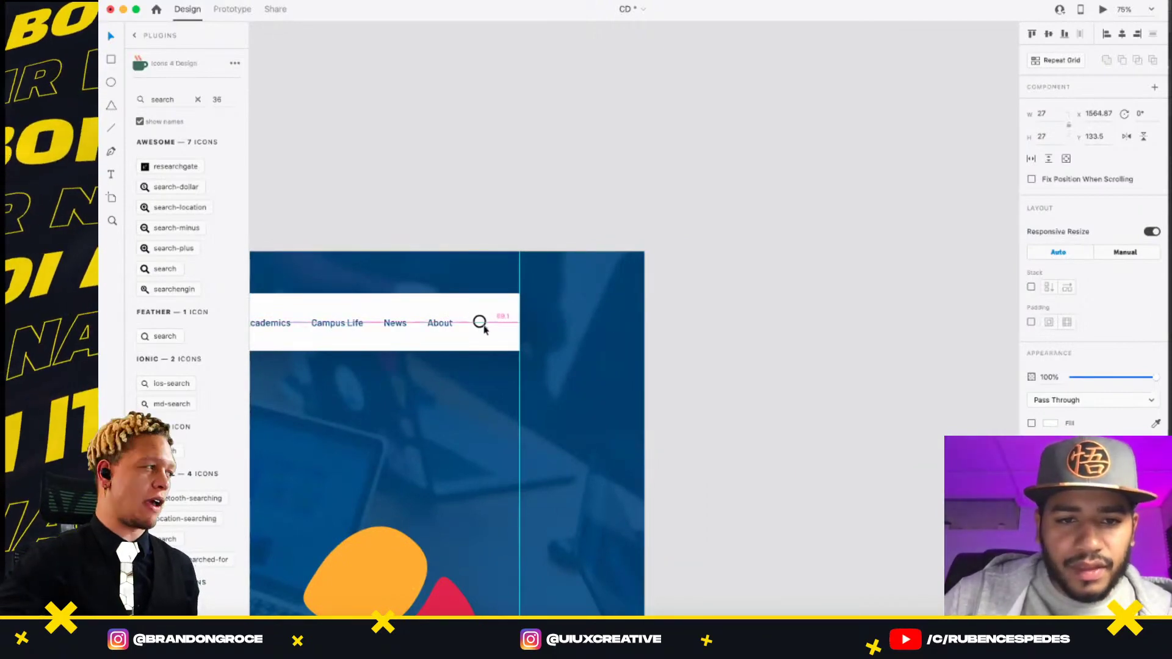
{"action": "scroll", "coordinate": [686, 264], "scroll_direction": "left", "scroll_amount": 5}
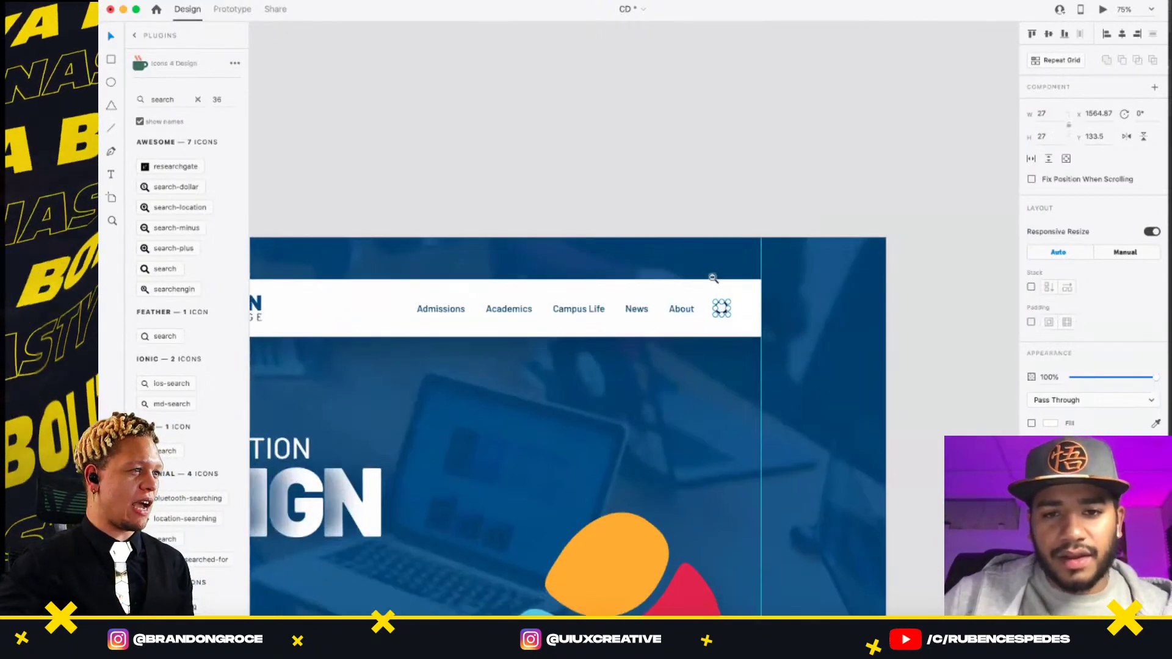
{"action": "scroll", "coordinate": [736, 280], "scroll_direction": "down", "scroll_amount": 3}
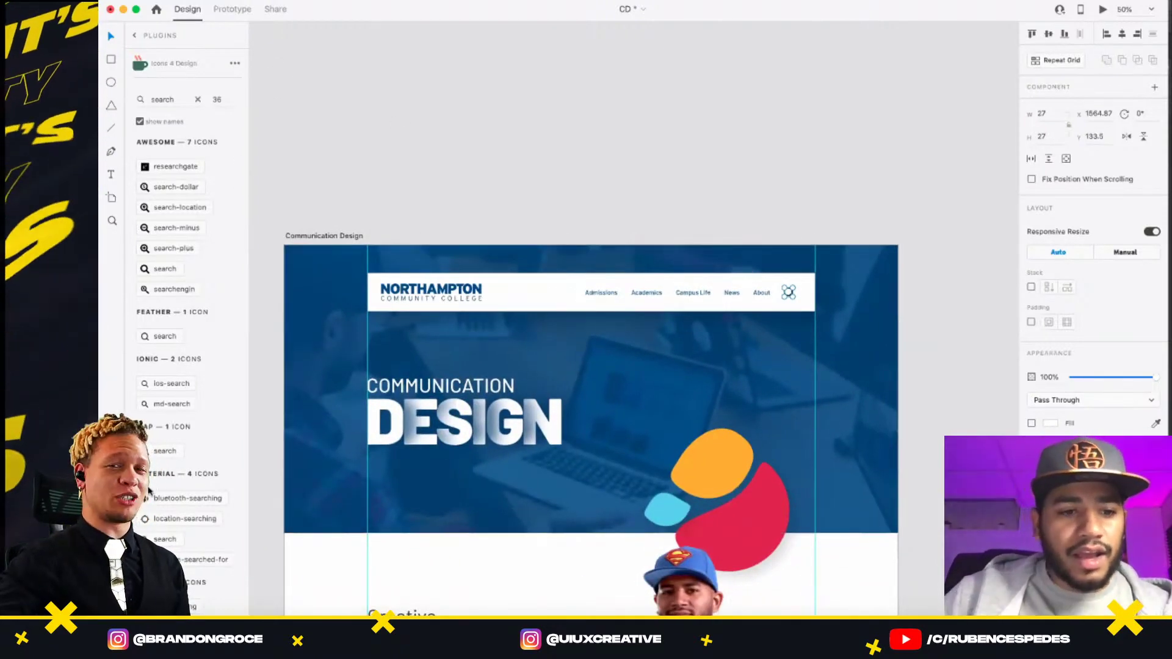
- Recolor the navigation's search icon with the orange-red from the saved document colors
{"action": "key", "text": "super+y"}
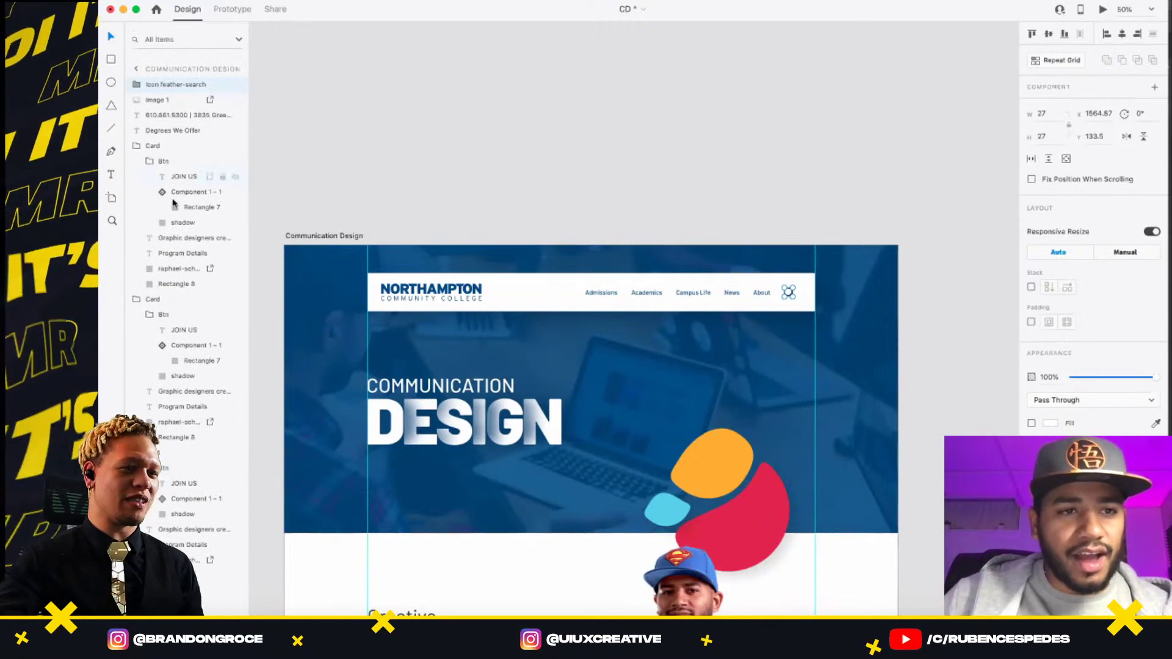
{"action": "key", "text": "super+shift+y"}
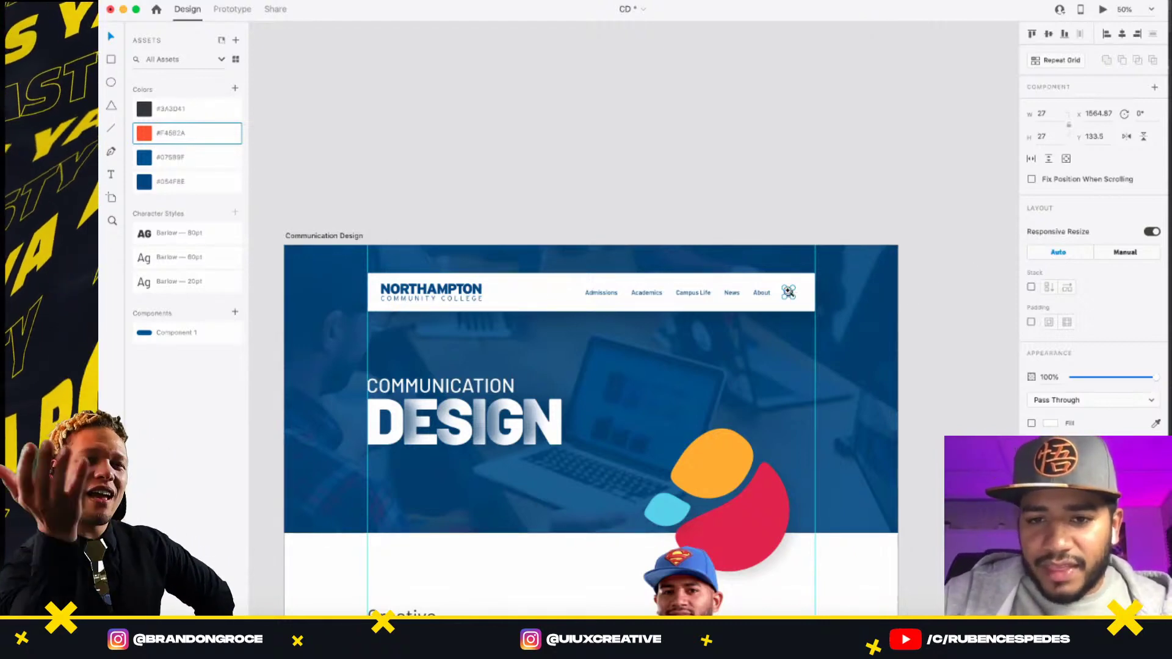
{"action": "scroll", "coordinate": [789, 291], "scroll_direction": "up", "scroll_amount": 5}
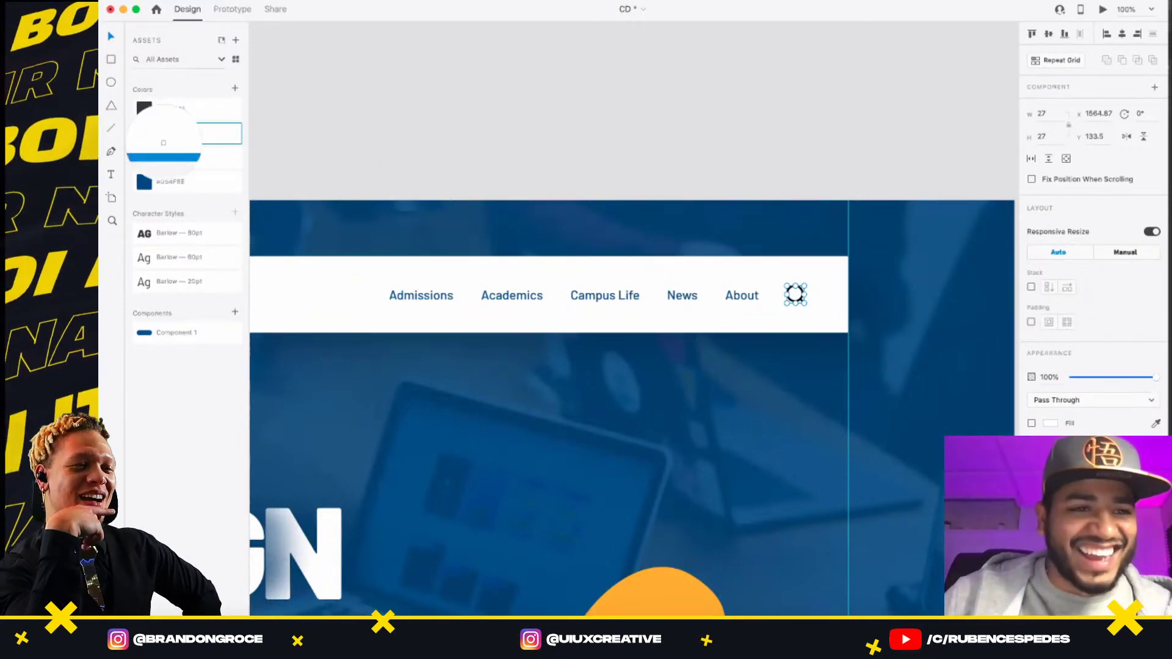
{"action": "left_click", "coordinate": [144, 133]}
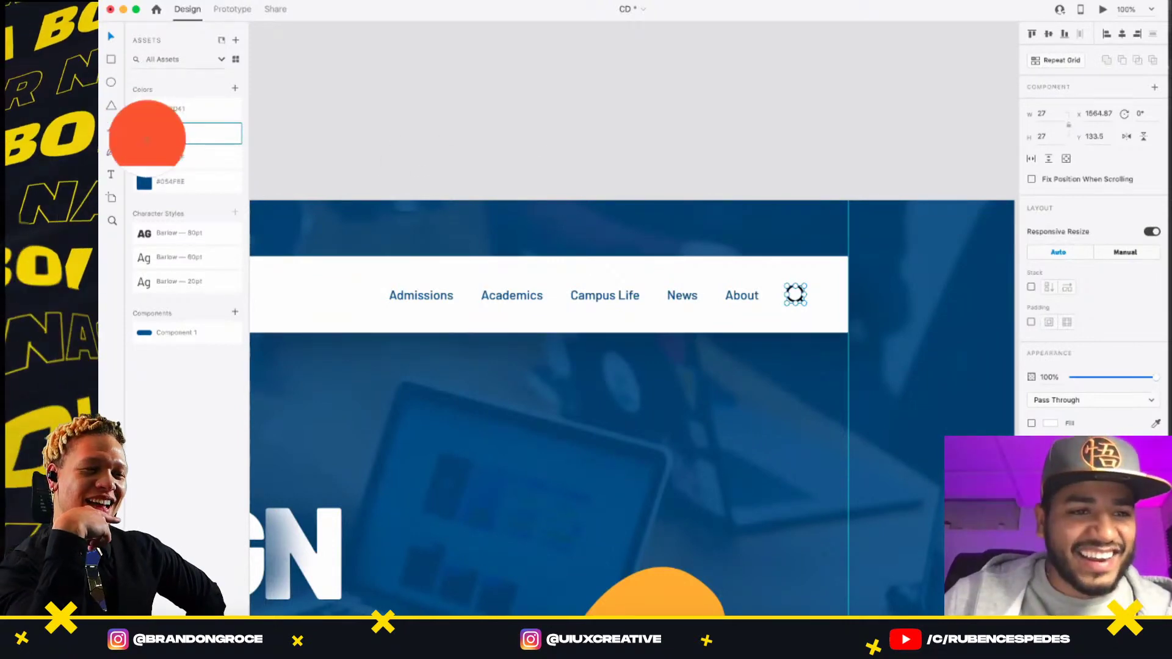
{"action": "left_click", "coordinate": [579, 105]}
{"action": "scroll", "coordinate": [756, 313], "scroll_direction": "down", "scroll_amount": 5}
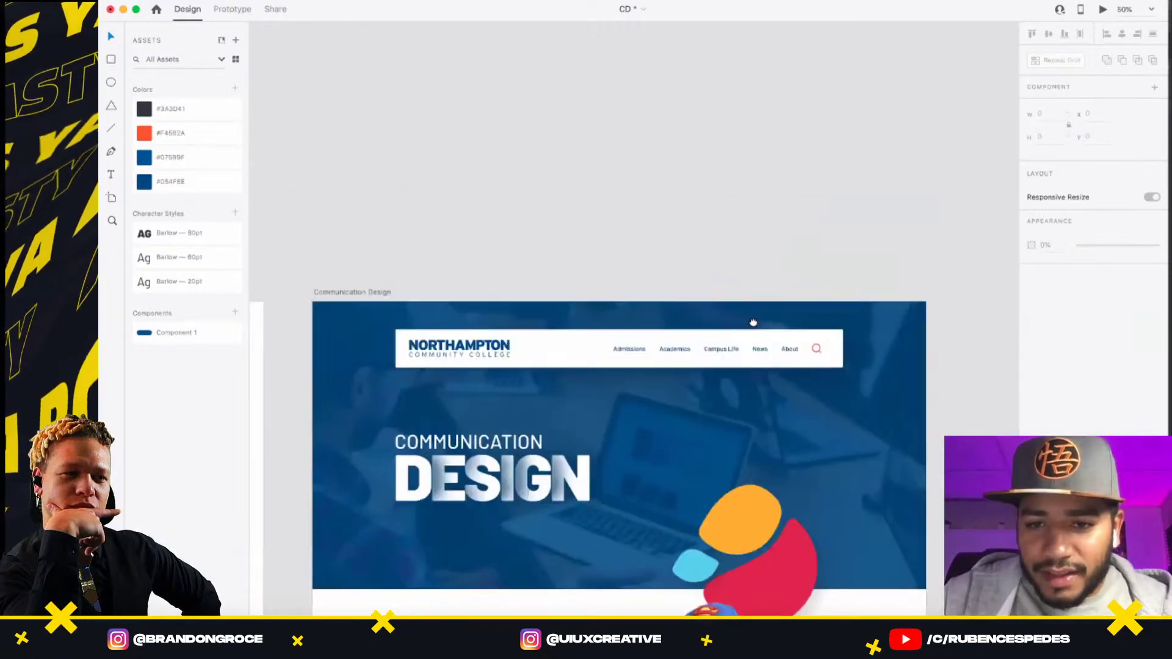
- Shift the five navigation links, Admissions through About, left together to open a gap before the search icon
{"action": "scroll", "coordinate": [824, 328], "scroll_direction": "up", "scroll_amount": 2}
{"action": "scroll", "coordinate": [823, 328], "scroll_direction": "up", "scroll_amount": 2}
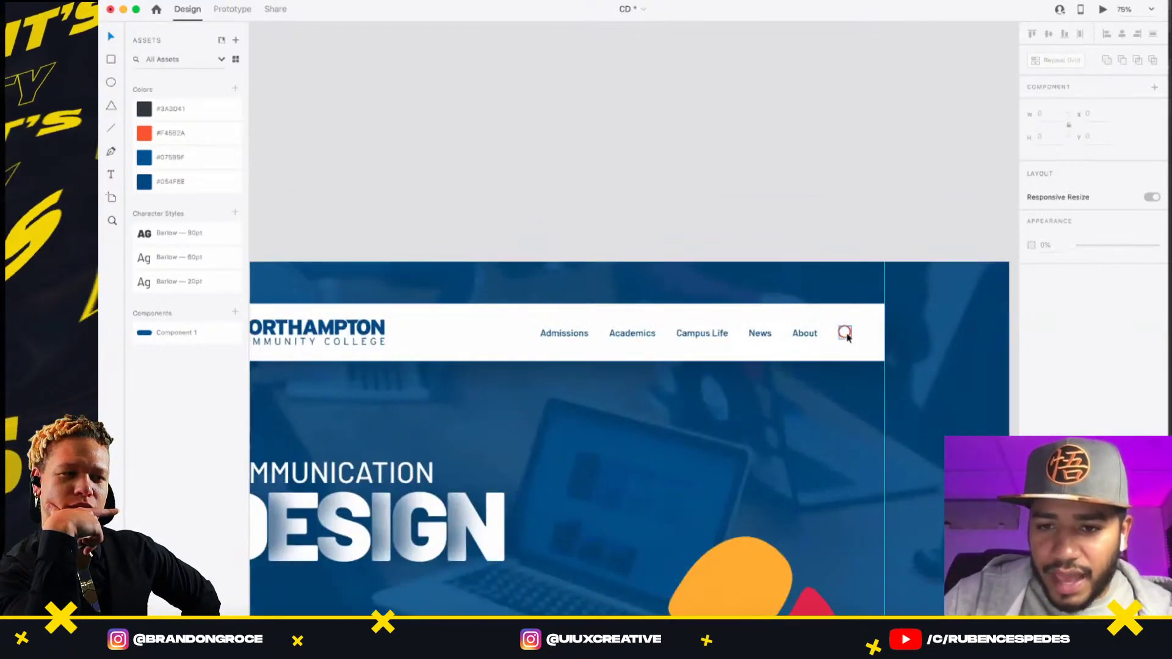
{"action": "left_click", "coordinate": [834, 336]}
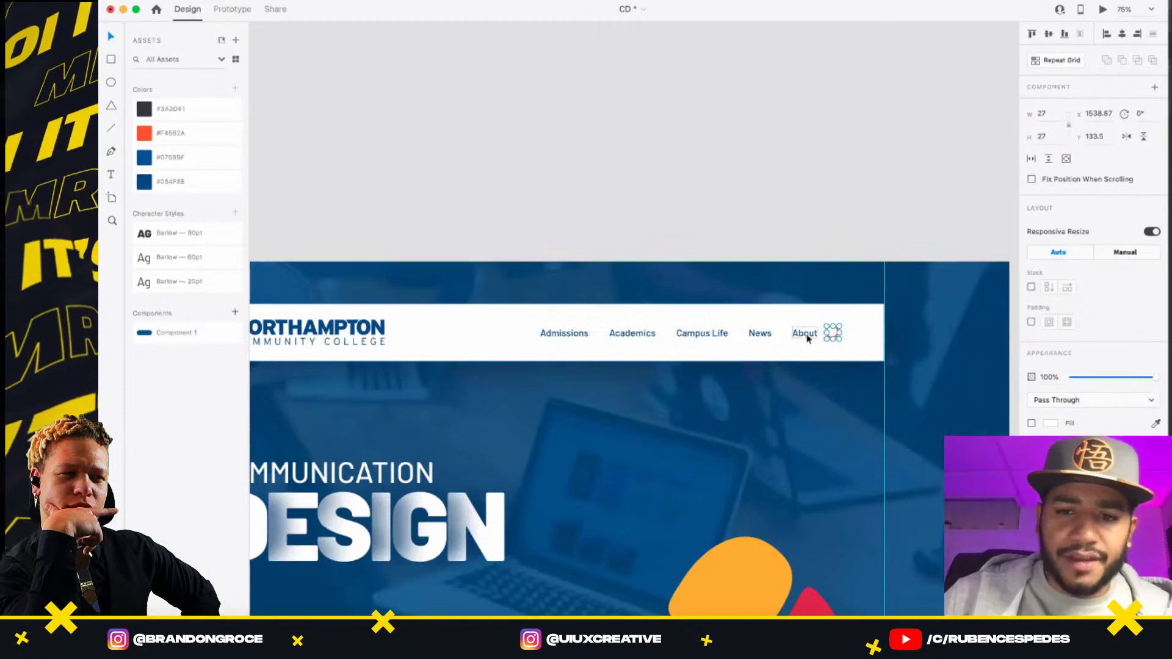
{"action": "left_click", "coordinate": [806, 336]}
{"action": "double_click", "coordinate": [806, 336]}
{"action": "left_click", "coordinate": [760, 333], "text": "shift"}
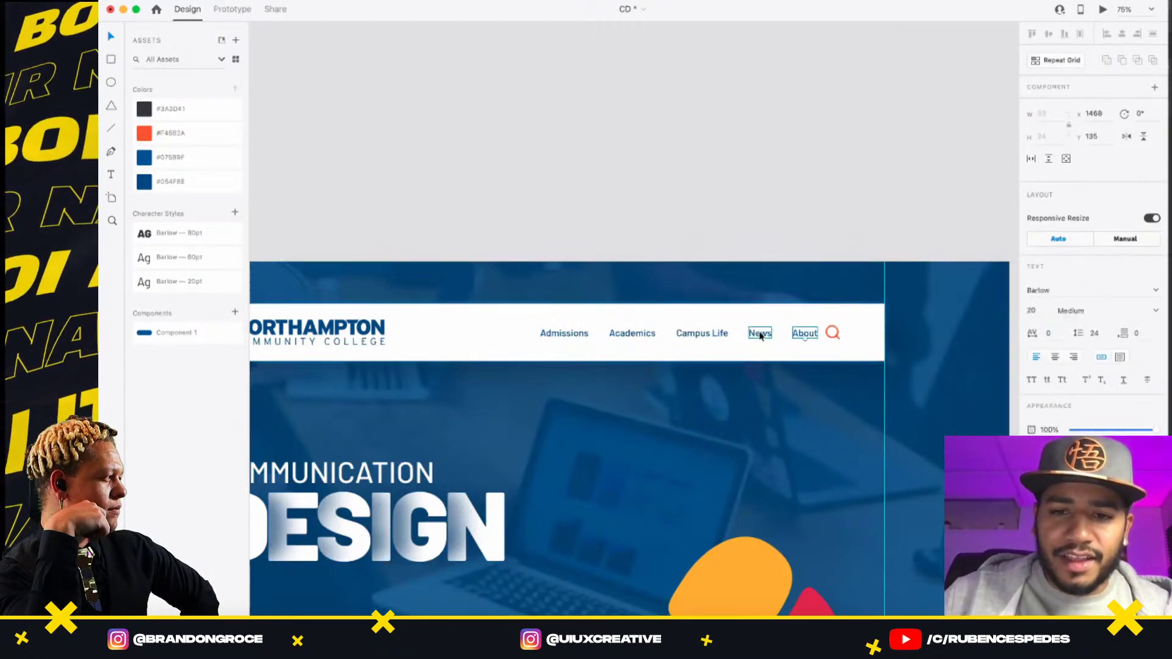
{"action": "left_click", "coordinate": [702, 333], "text": "shift"}
{"action": "left_click", "coordinate": [635, 334], "text": "shift"}
{"action": "left_click", "coordinate": [578, 334], "text": "shift"}
{"action": "left_click", "coordinate": [578, 334], "text": "shift"}
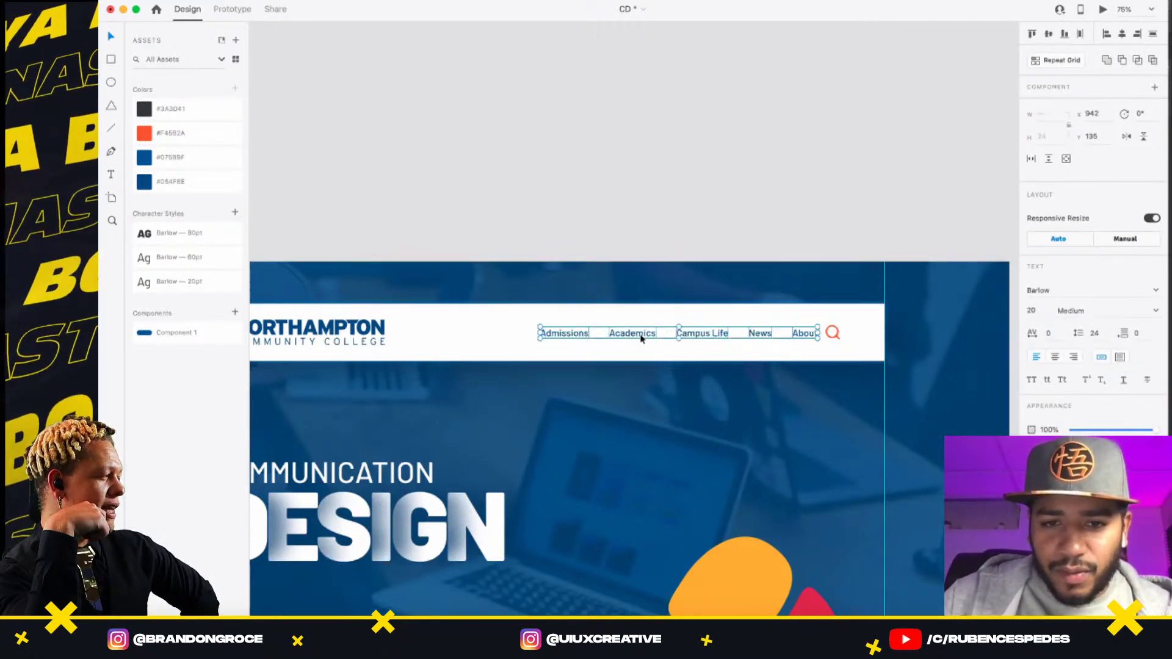
{"action": "left_click_drag", "start_coordinate": [646, 337], "coordinate": [603, 335]}
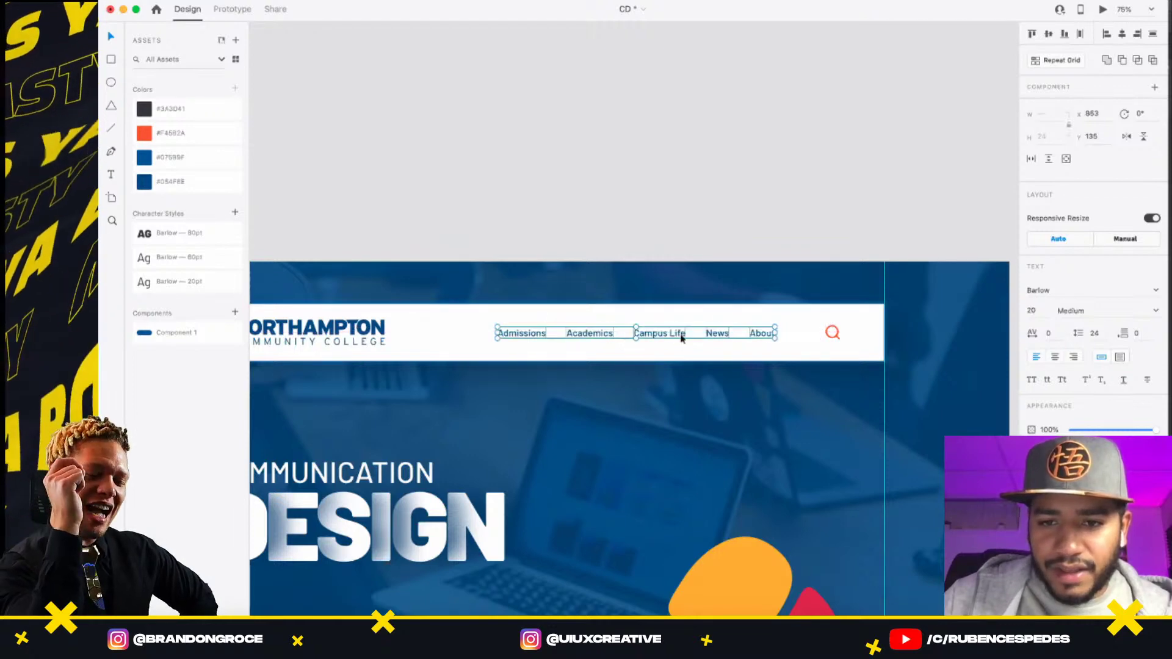
- Move the search icon closer to About at X 1479.87 and recolor it with the brighter of the two saved blues
{"action": "left_click_drag", "start_coordinate": [830, 333], "coordinate": [807, 339]}
{"action": "left_click", "coordinate": [815, 321], "text": "alt"}
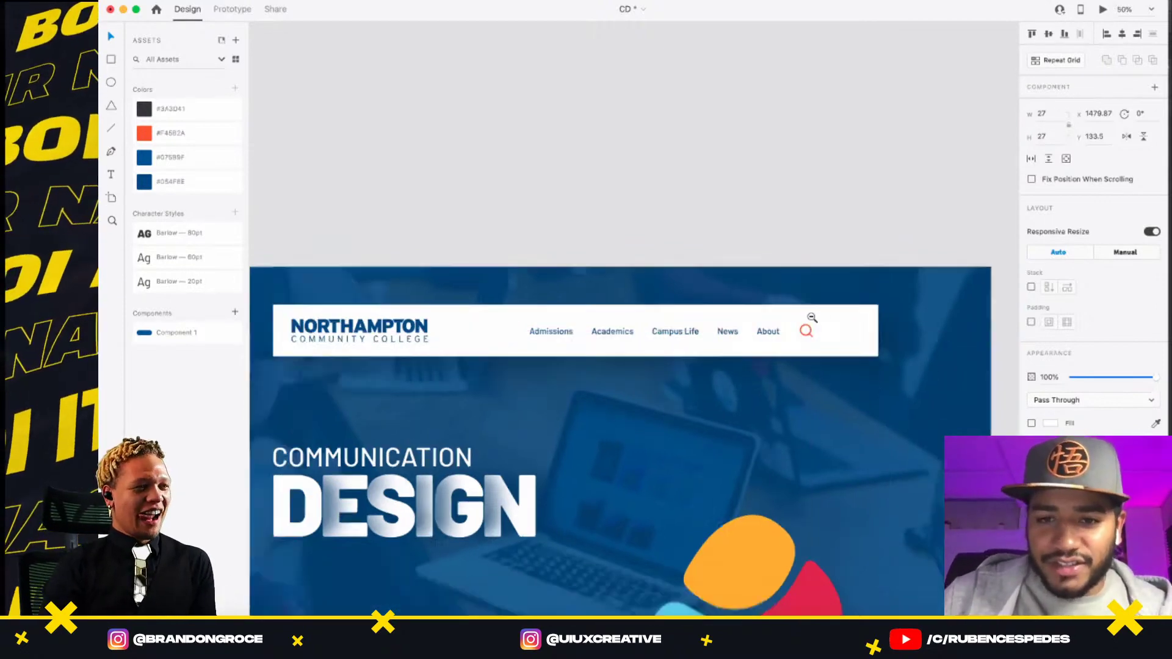
{"action": "left_click", "coordinate": [821, 328], "text": "alt"}
{"action": "left_click", "coordinate": [821, 328]}
{"action": "left_click", "coordinate": [820, 327]}
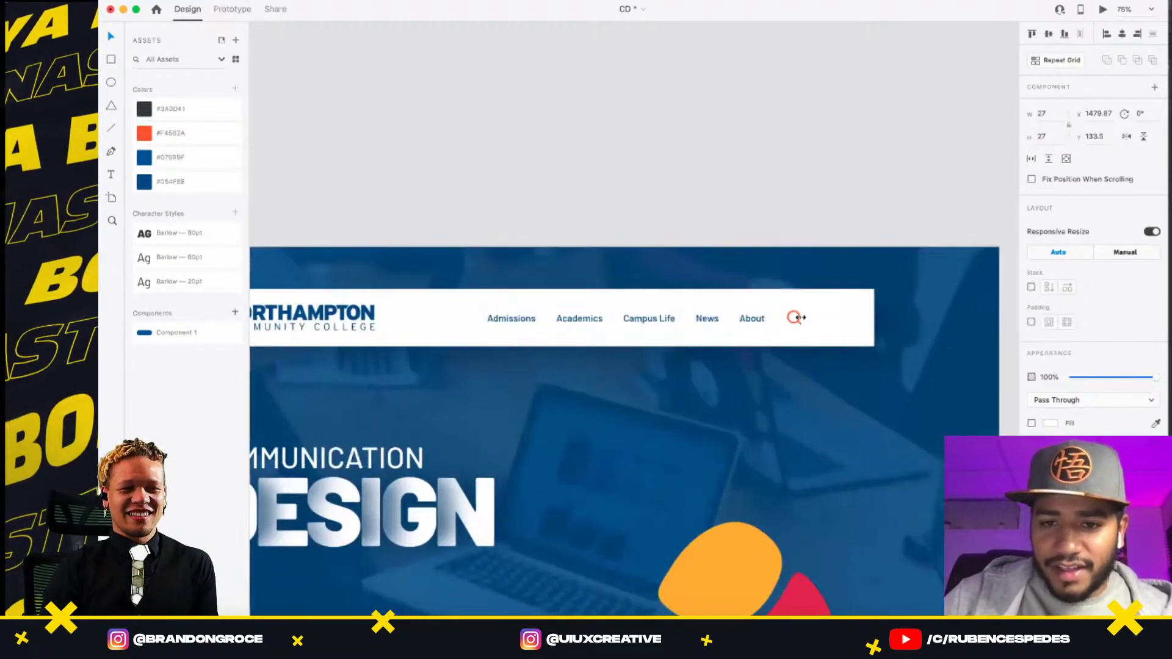
{"action": "left_click", "coordinate": [137, 159]}
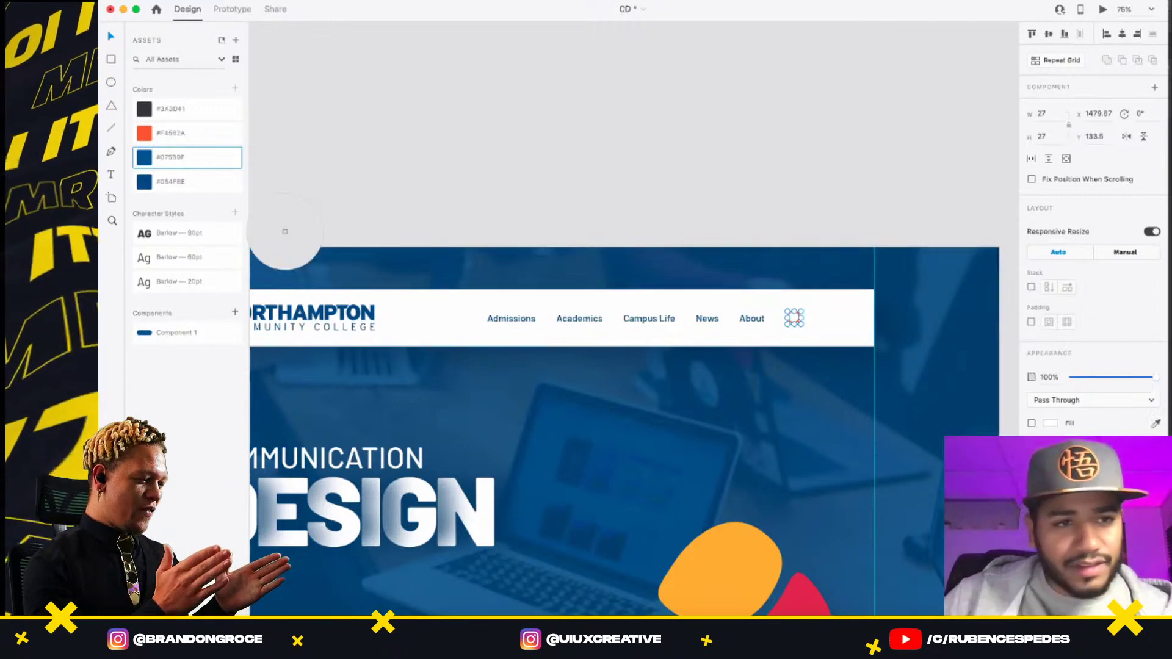
{"action": "left_click", "coordinate": [641, 205]}
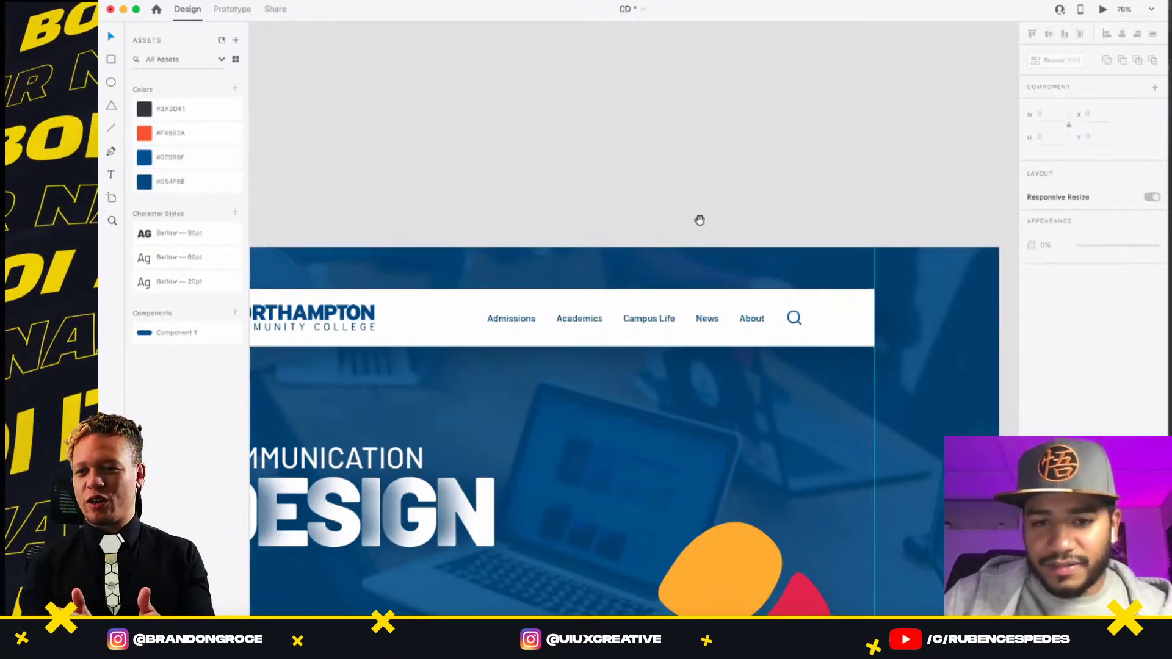
- Switch to the browser showing the college's existing Communication Design page, review the screenshot options and capture the selected screen area
{"action": "scroll", "coordinate": [717, 329], "scroll_direction": "down", "scroll_amount": 5}
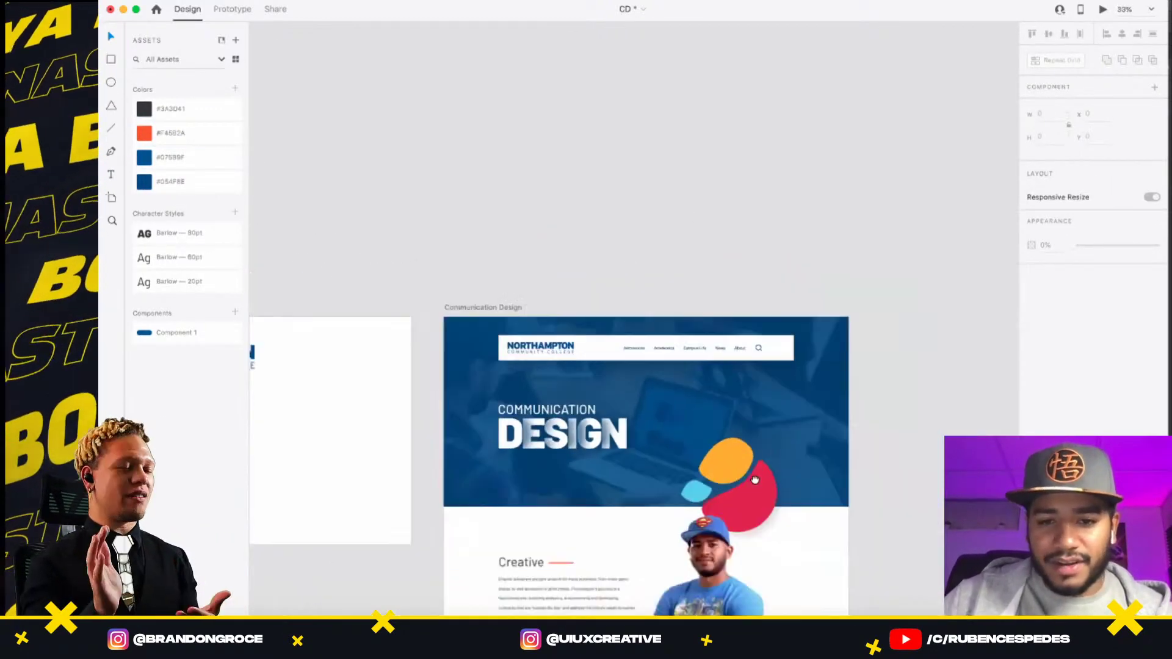
{"action": "scroll", "coordinate": [755, 480], "scroll_direction": "down", "scroll_amount": 6}
{"action": "scroll", "coordinate": [755, 480], "scroll_direction": "right", "scroll_amount": 4}
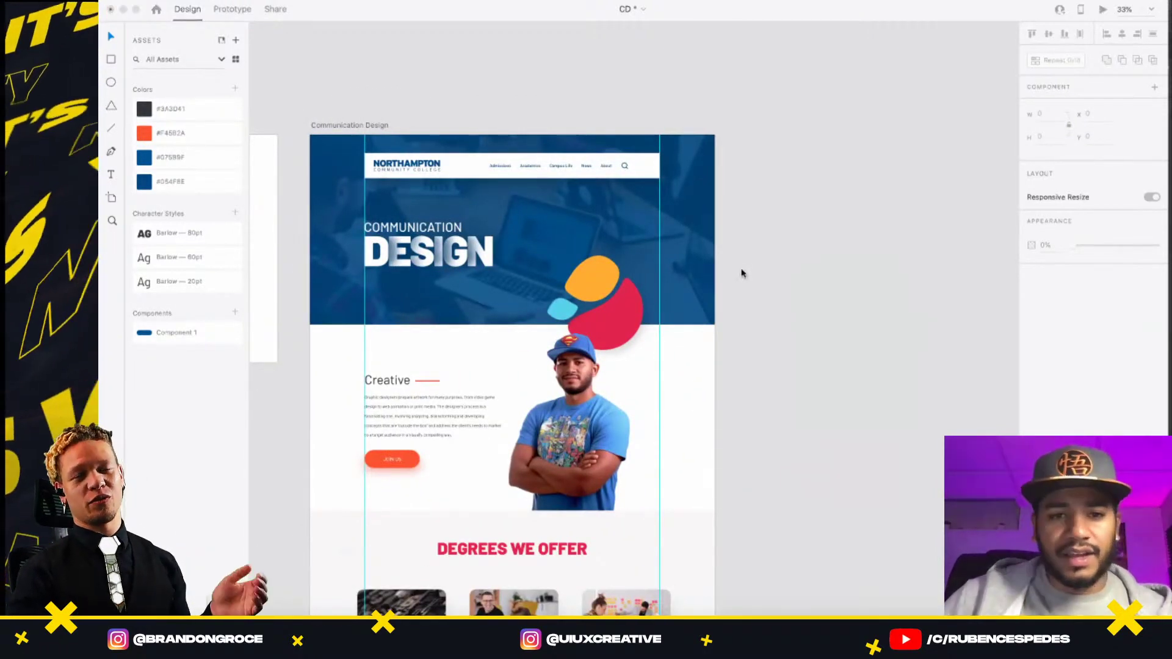
{"action": "scroll", "coordinate": [572, 426], "scroll_direction": "up", "scroll_amount": 20}
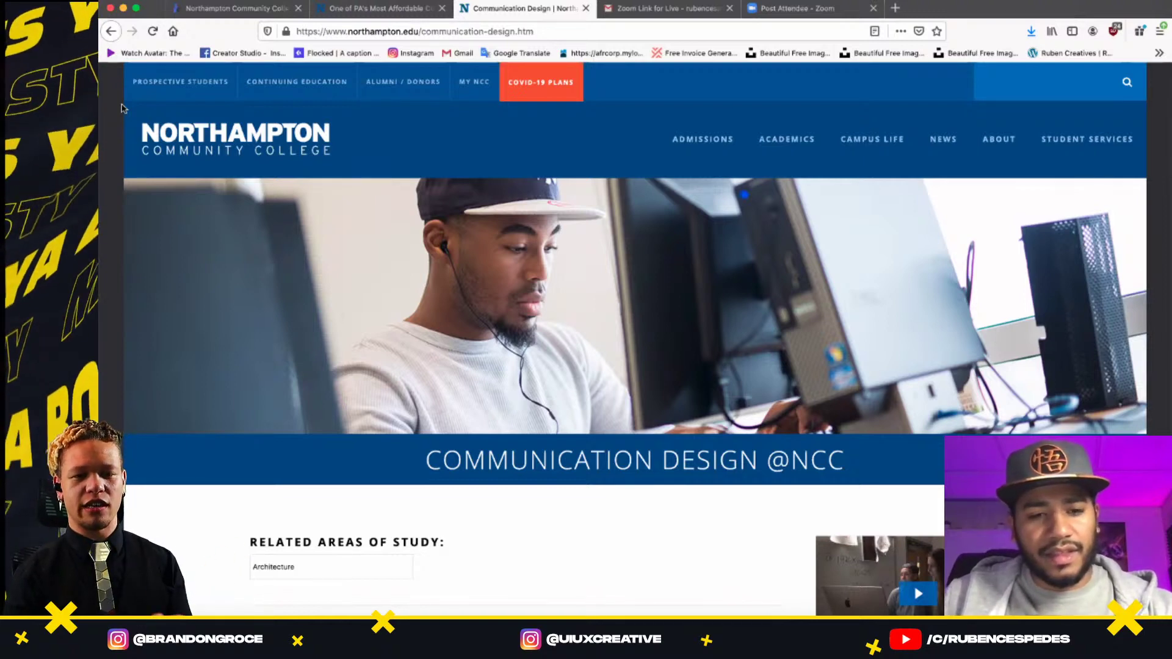
{"action": "key", "text": "super+shift+5"}
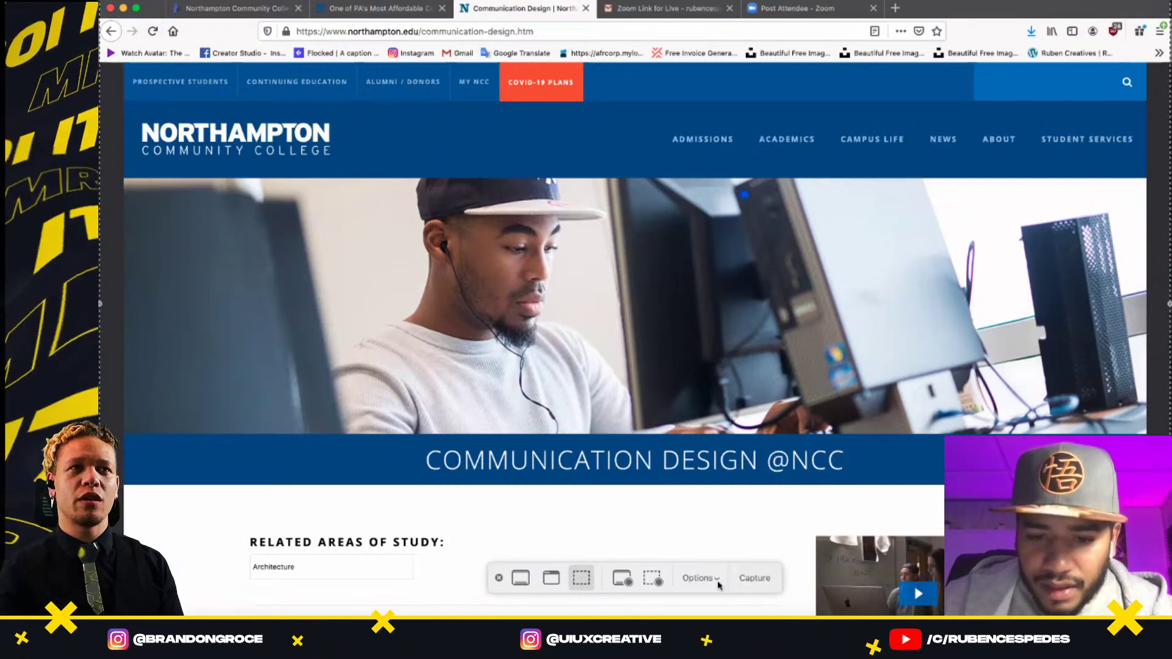
{"action": "left_click", "coordinate": [699, 578]}
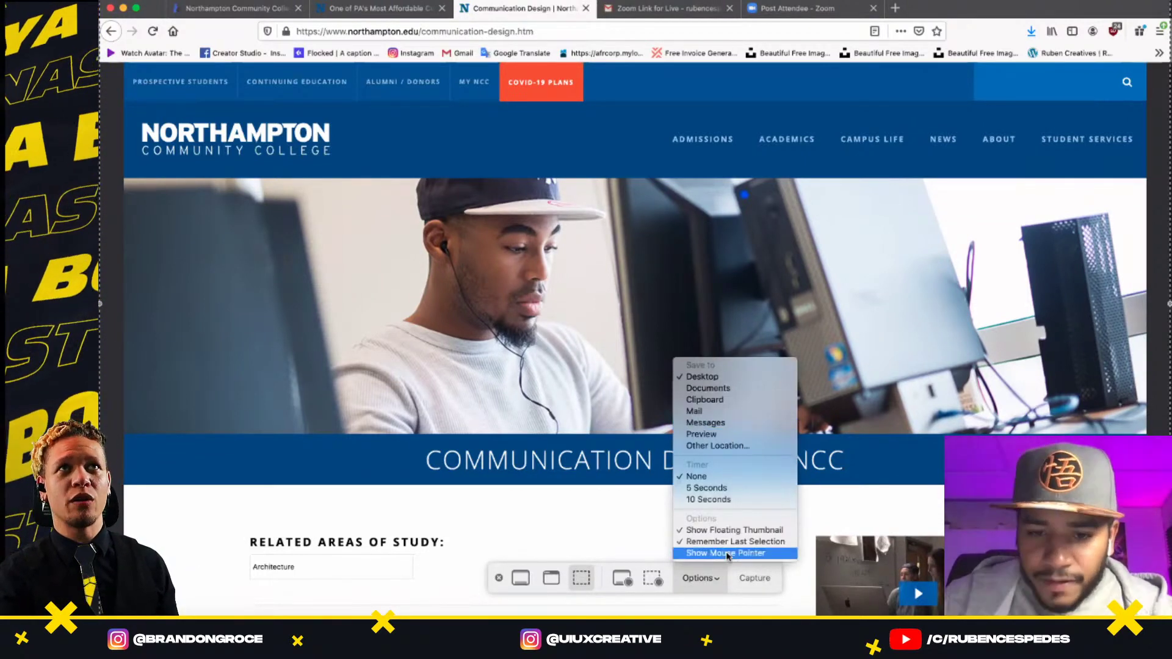
{"action": "left_click", "coordinate": [828, 491]}
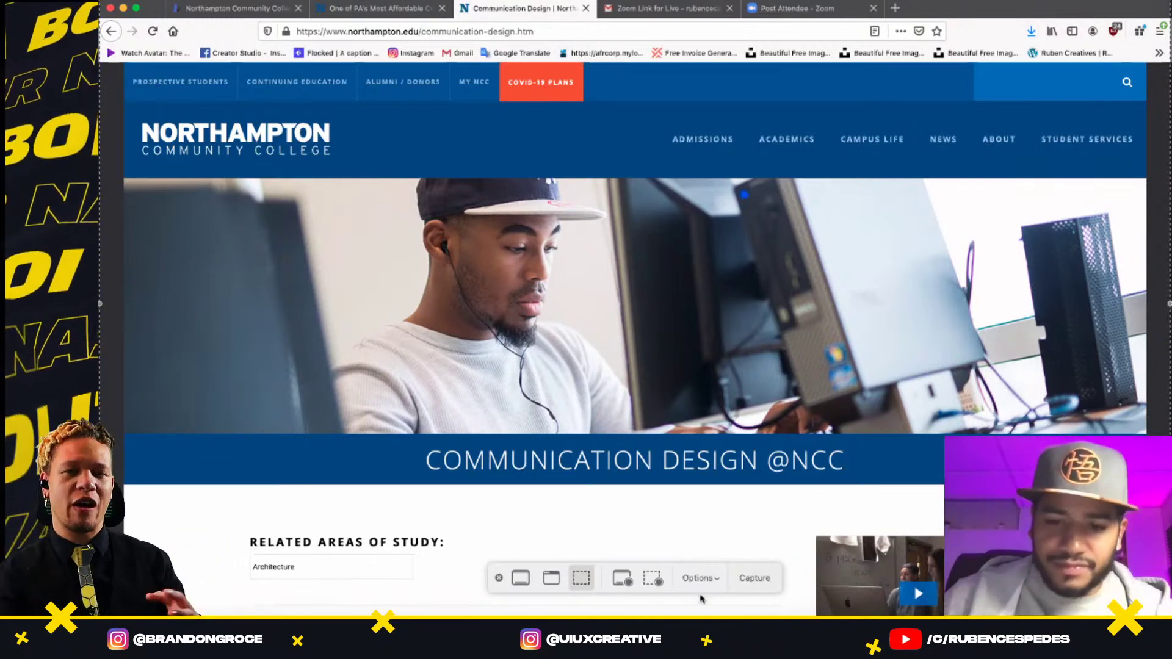
{"action": "left_click", "coordinate": [755, 578]}
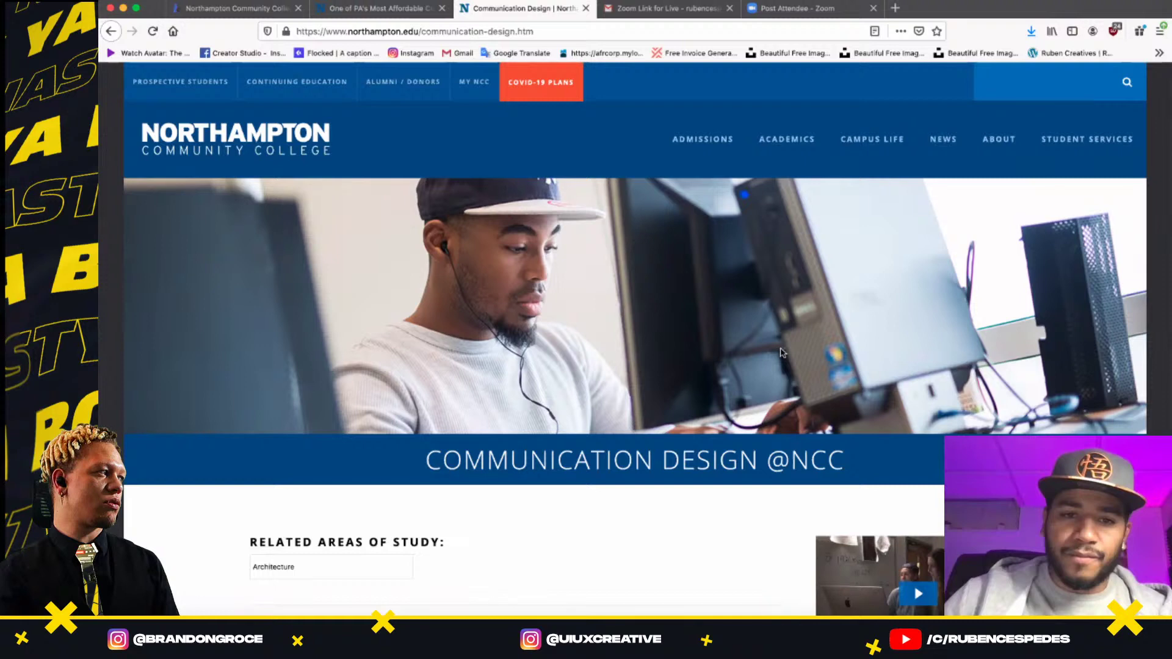
- Switch back to Adobe XD and duplicate the Communication Design artboard into the empty space beside the original
{"action": "scroll", "coordinate": [781, 353], "scroll_direction": "down", "scroll_amount": 4}
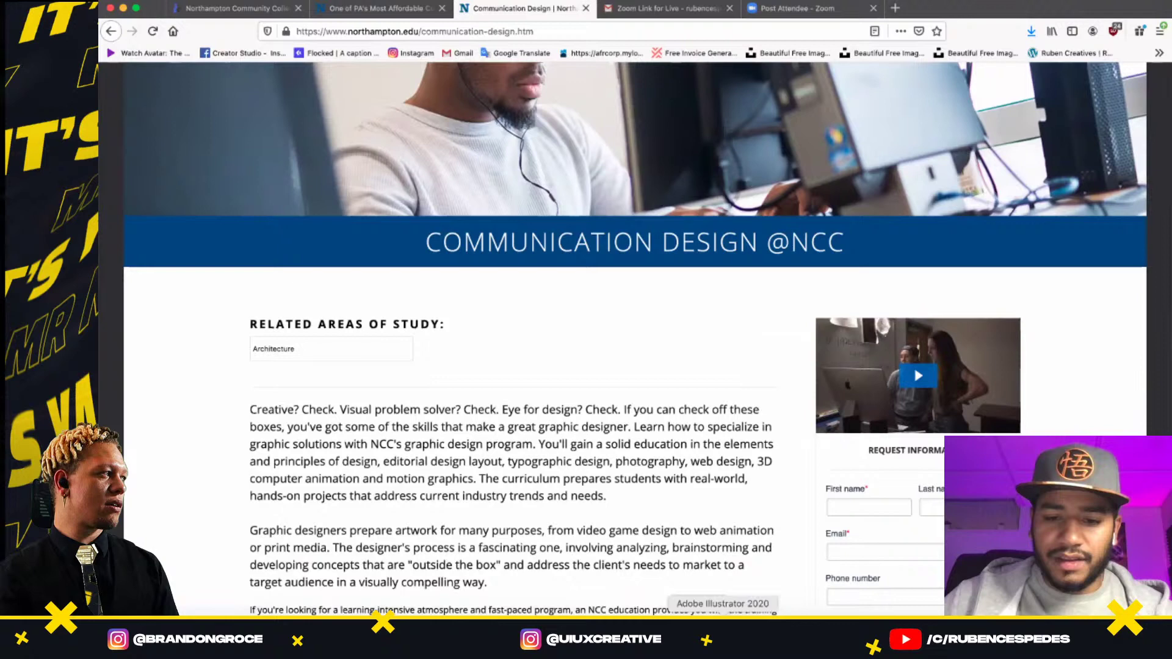
{"action": "left_click", "coordinate": [723, 637]}
{"action": "left_click", "coordinate": [518, 317], "text": "alt"}
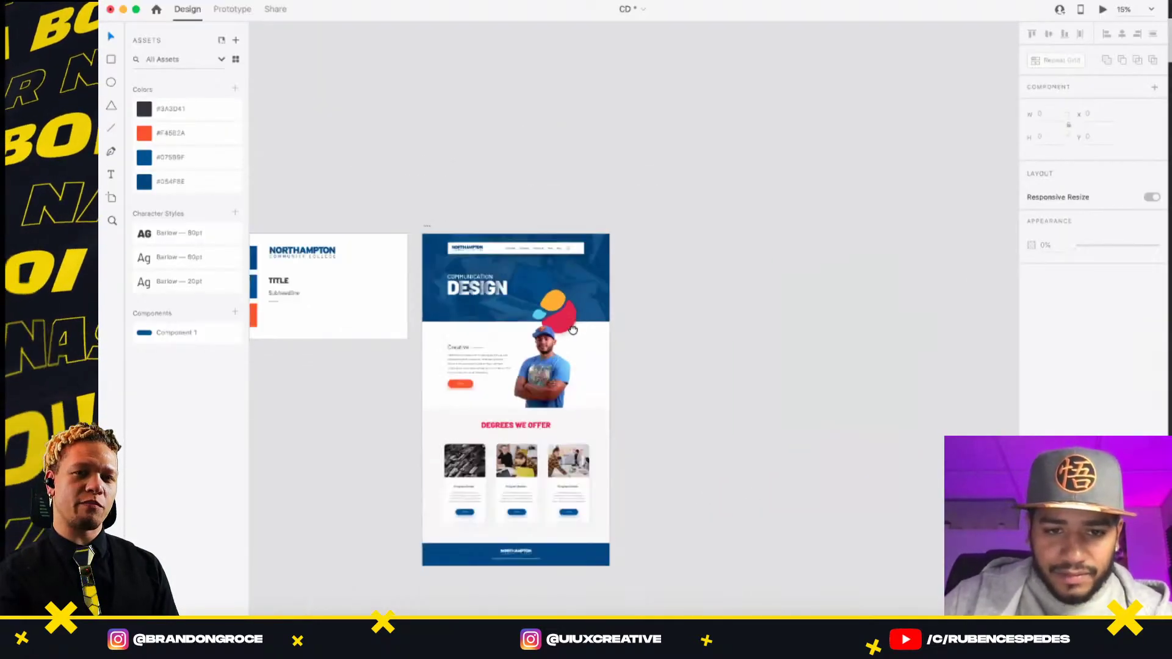
{"action": "left_click", "coordinate": [343, 179]}
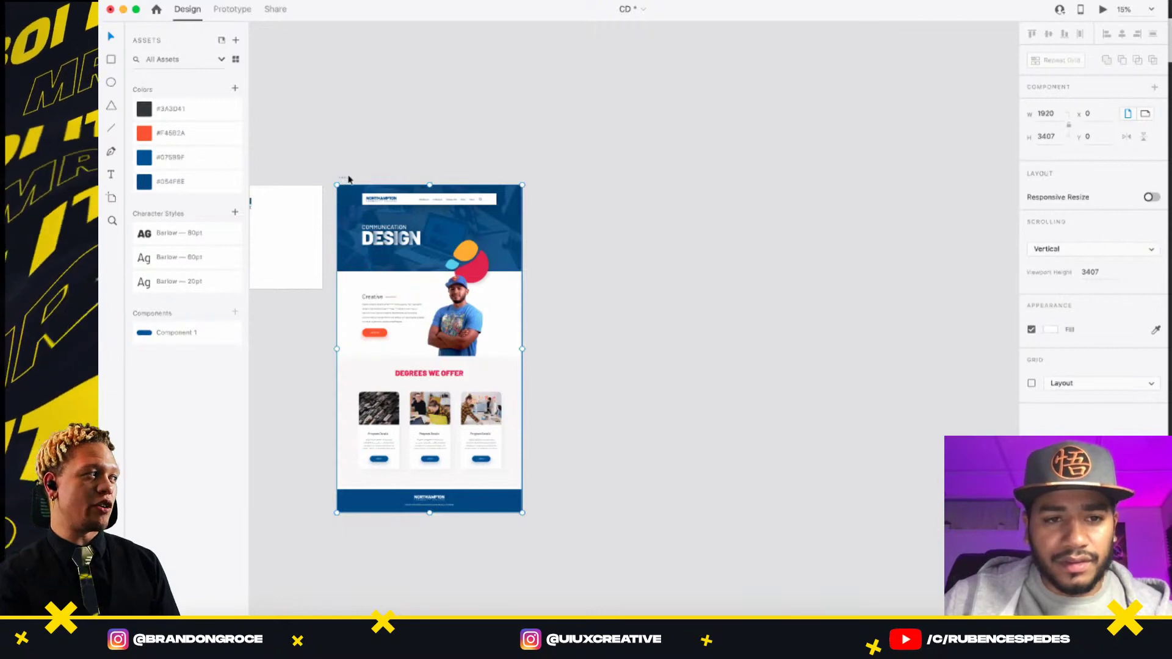
{"action": "left_click_drag", "start_coordinate": [348, 179], "coordinate": [600, 178]}
- Delete all content from the duplicated artboard, including the hero background and navigation bar, leaving it blank
{"action": "left_click", "coordinate": [794, 534]}
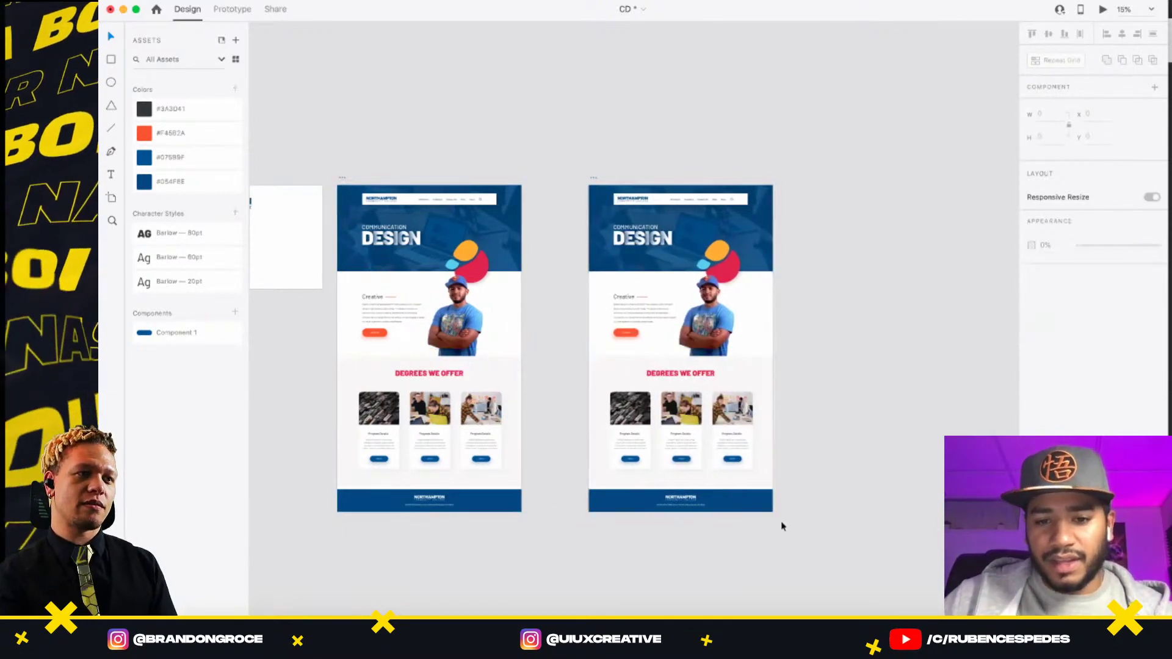
{"action": "left_click_drag", "start_coordinate": [783, 526], "coordinate": [605, 193]}
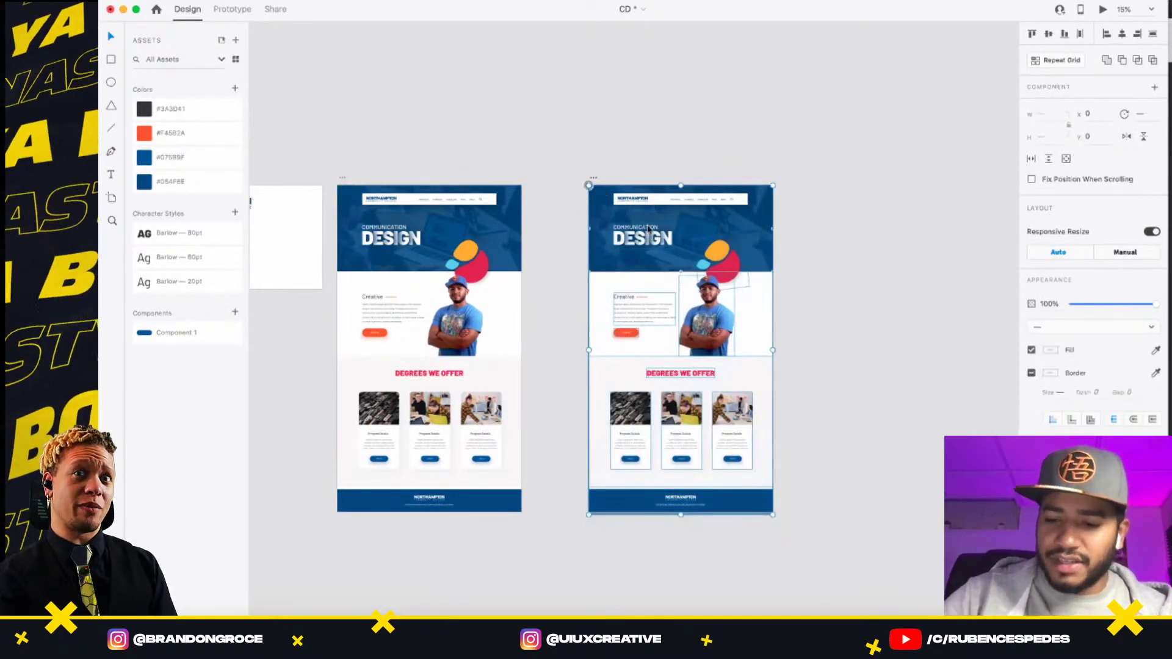
{"action": "key", "text": "Delete"}
{"action": "left_click", "coordinate": [688, 244]}
{"action": "left_click", "coordinate": [814, 328]}
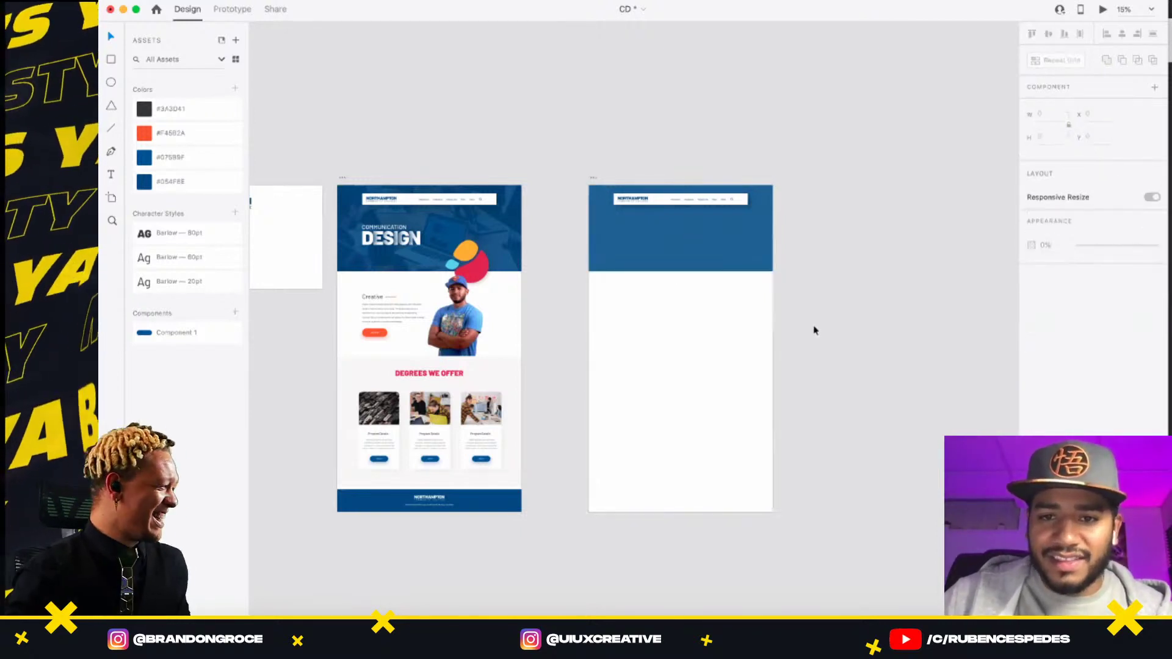
{"action": "left_click_drag", "start_coordinate": [814, 328], "coordinate": [564, 183]}
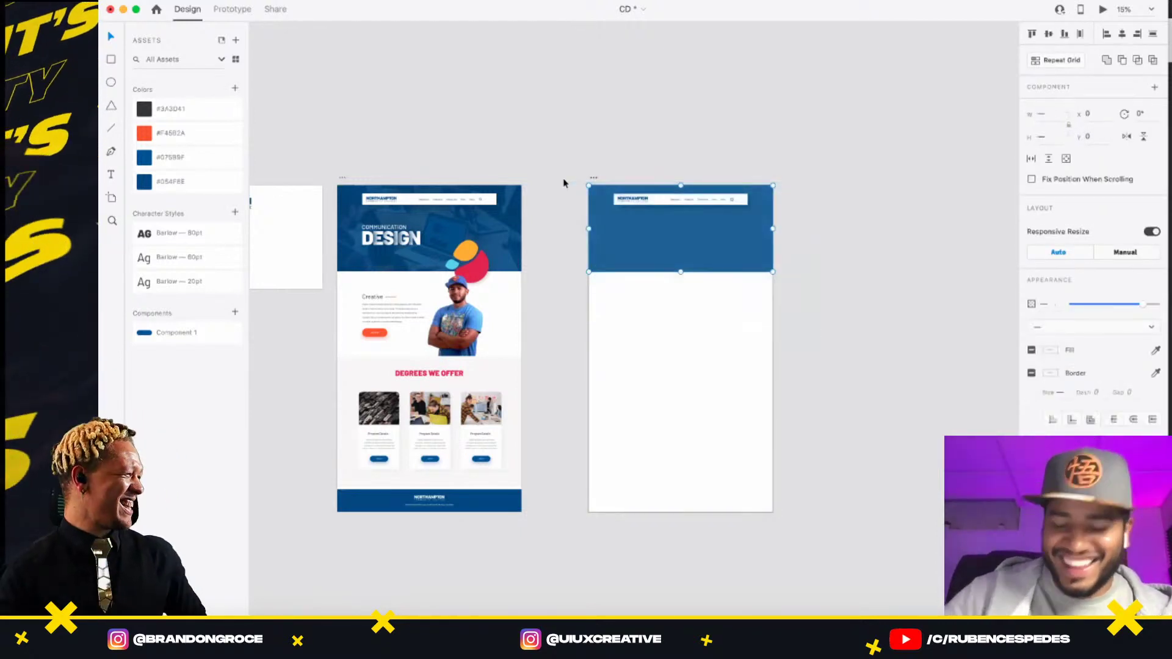
{"action": "key", "text": "Delete"}
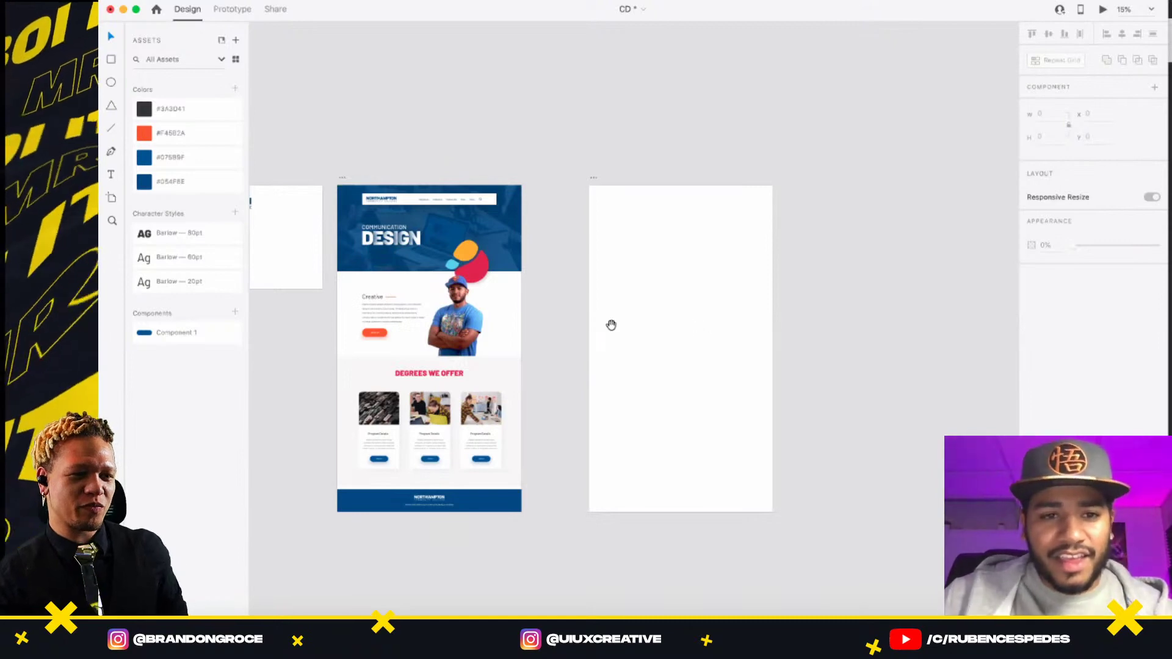
{"action": "scroll", "coordinate": [691, 319], "scroll_direction": "left", "scroll_amount": 5}
{"action": "scroll", "coordinate": [664, 395], "scroll_direction": "up", "scroll_amount": 5}
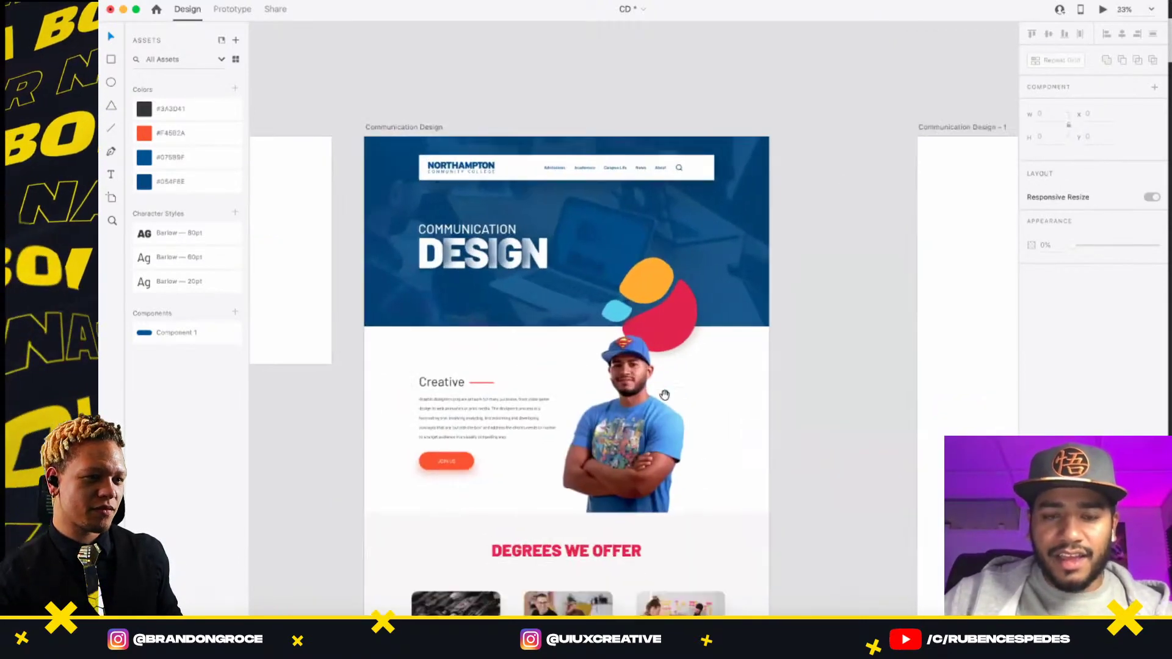
{"action": "scroll", "coordinate": [664, 395], "scroll_direction": "down", "scroll_amount": 10}
{"action": "scroll", "coordinate": [678, 354], "scroll_direction": "up", "scroll_amount": 10}
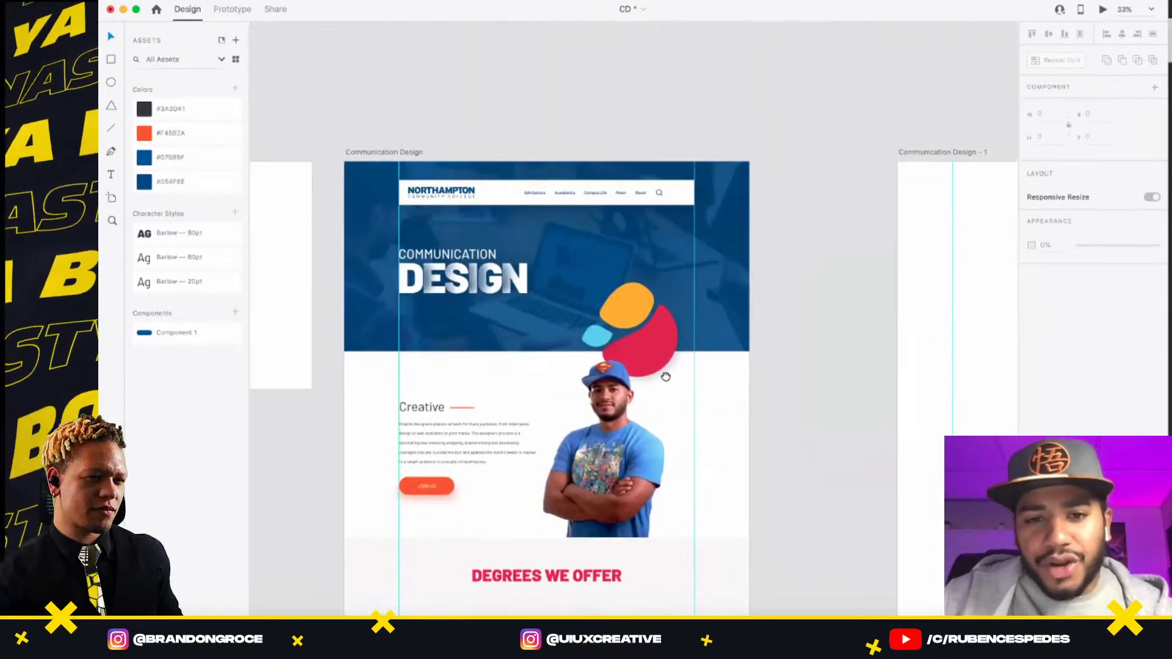
- Review the Communication Design page up close, from the navigation bar and hero down to the Creative section
{"action": "scroll", "coordinate": [665, 377], "scroll_direction": "up", "scroll_amount": 2}
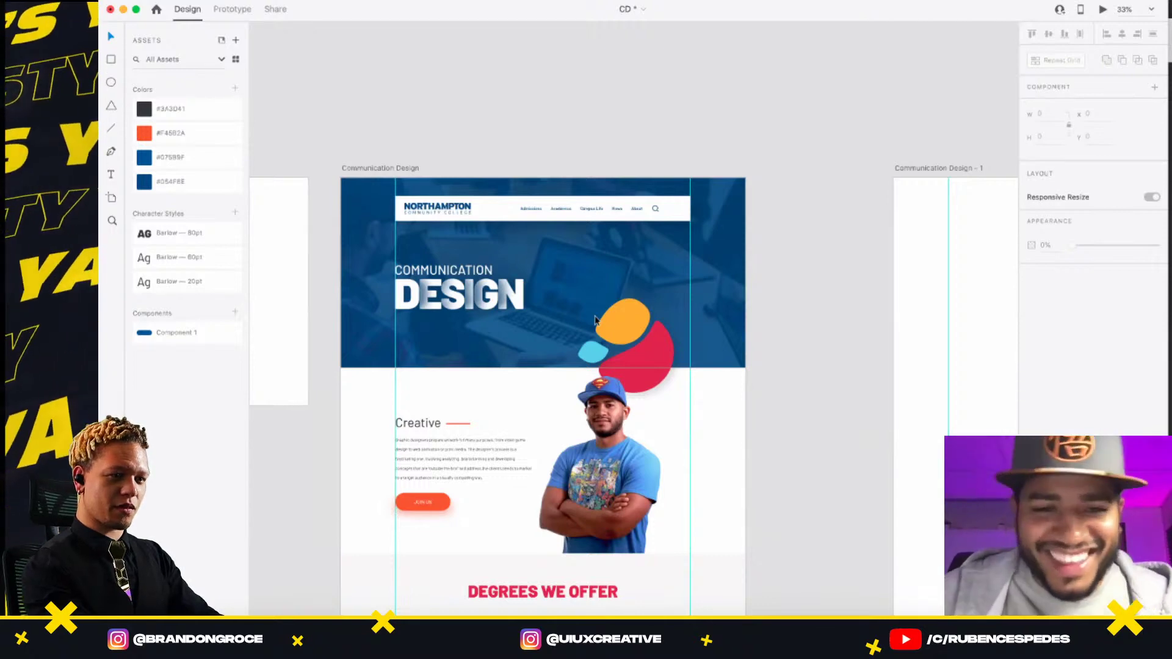
{"action": "left_click_drag", "start_coordinate": [597, 205], "coordinate": [639, 200]}
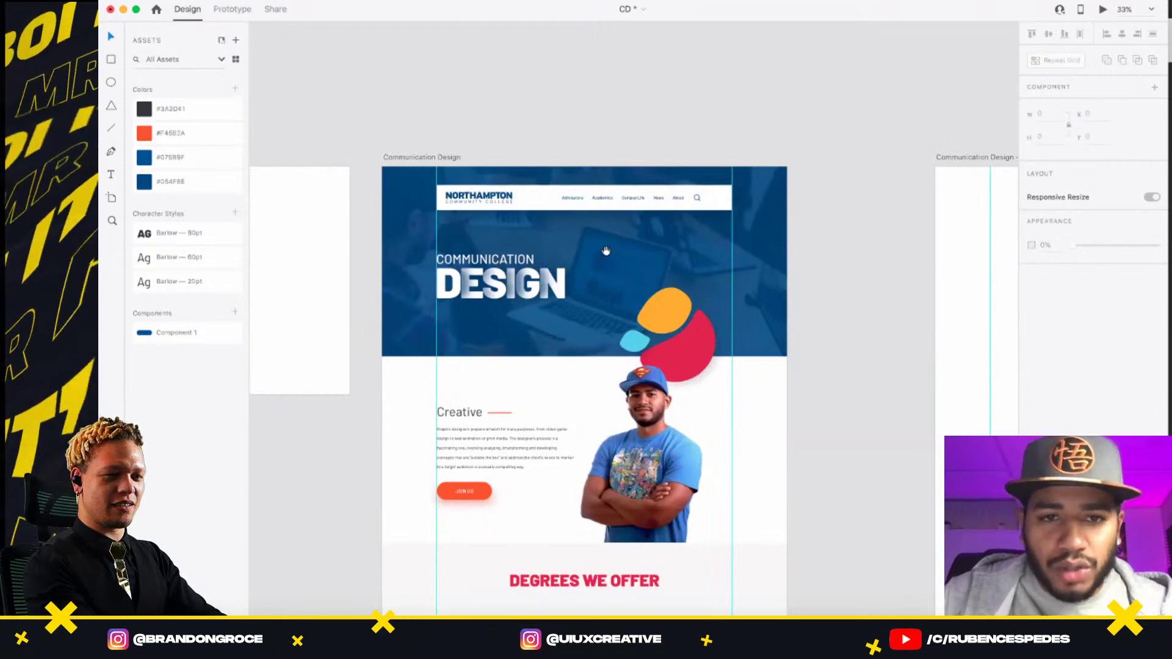
{"action": "scroll", "coordinate": [596, 209], "scroll_direction": "up", "scroll_amount": 5}
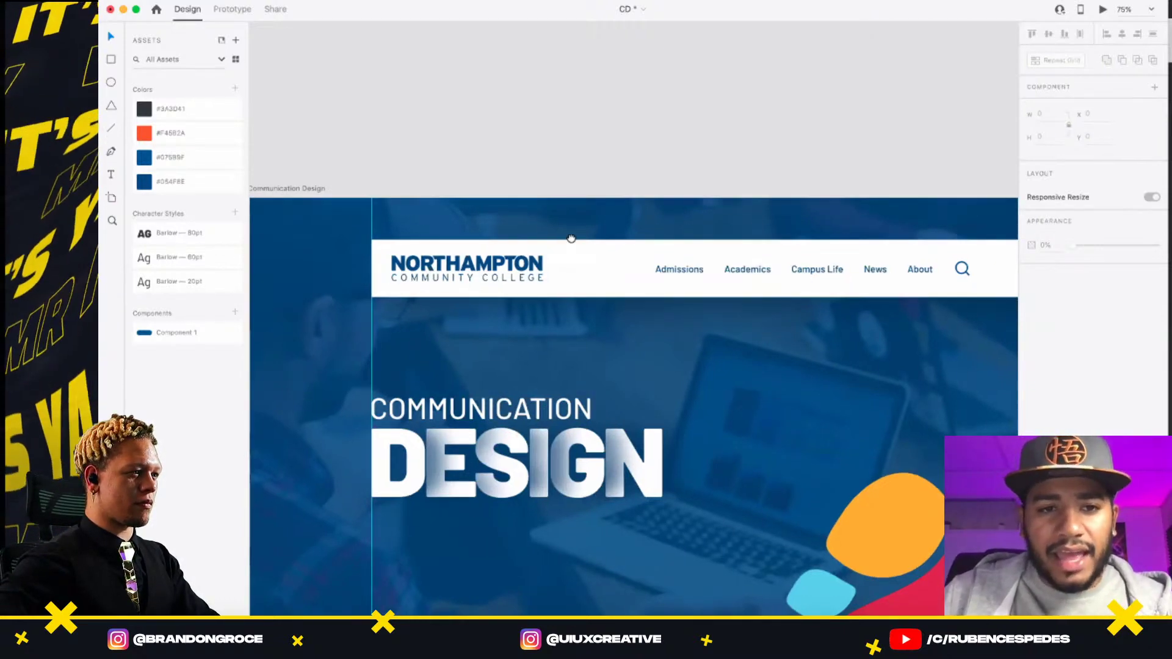
{"action": "scroll", "coordinate": [402, 215], "scroll_direction": "left", "scroll_amount": 3}
{"action": "scroll", "coordinate": [402, 214], "scroll_direction": "up", "scroll_amount": 2}
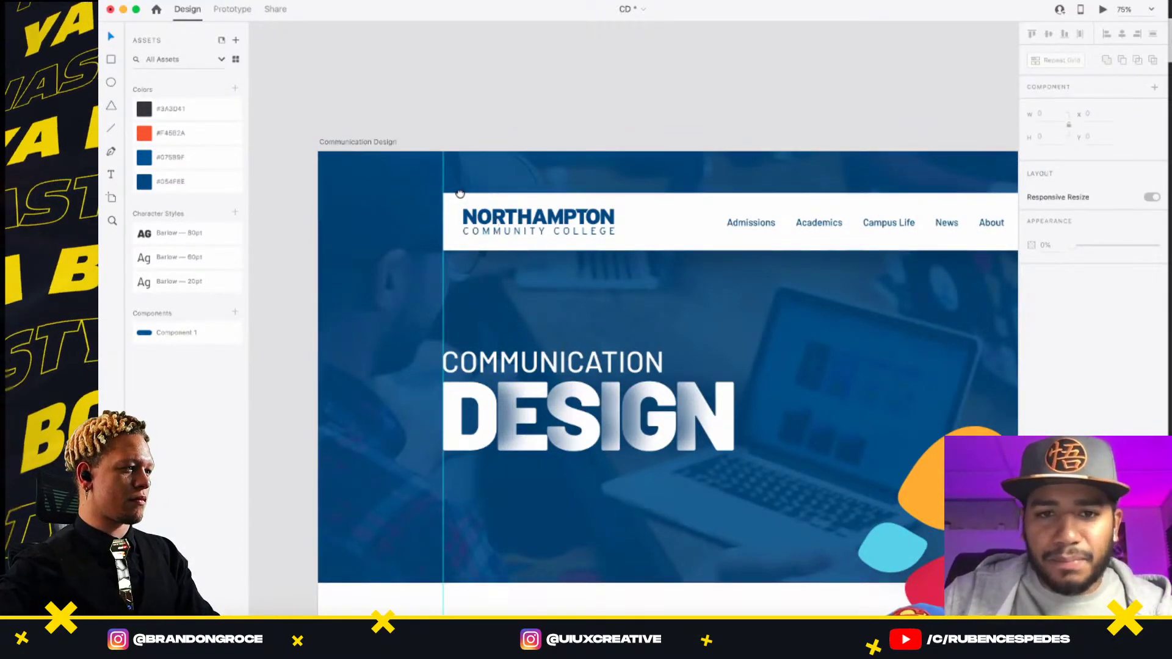
{"action": "scroll", "coordinate": [764, 225], "scroll_direction": "right", "scroll_amount": 3}
{"action": "scroll", "coordinate": [763, 226], "scroll_direction": "down", "scroll_amount": 1}
{"action": "scroll", "coordinate": [681, 343], "scroll_direction": "down", "scroll_amount": 4}
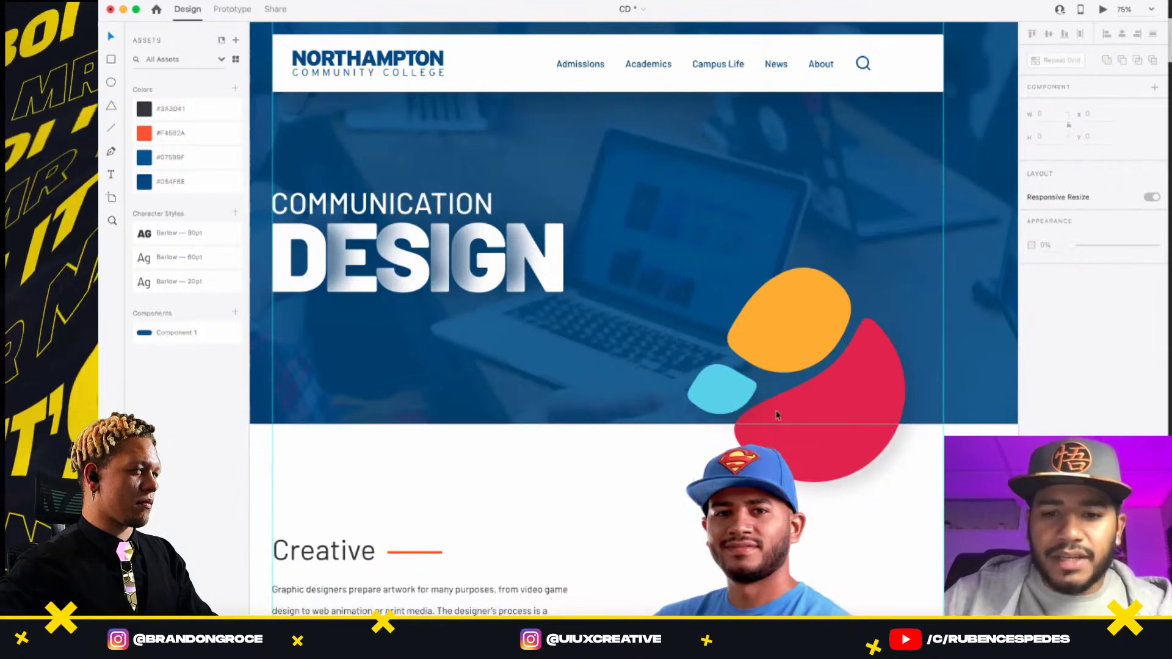
{"action": "scroll", "coordinate": [775, 410], "scroll_direction": "down", "scroll_amount": 5}
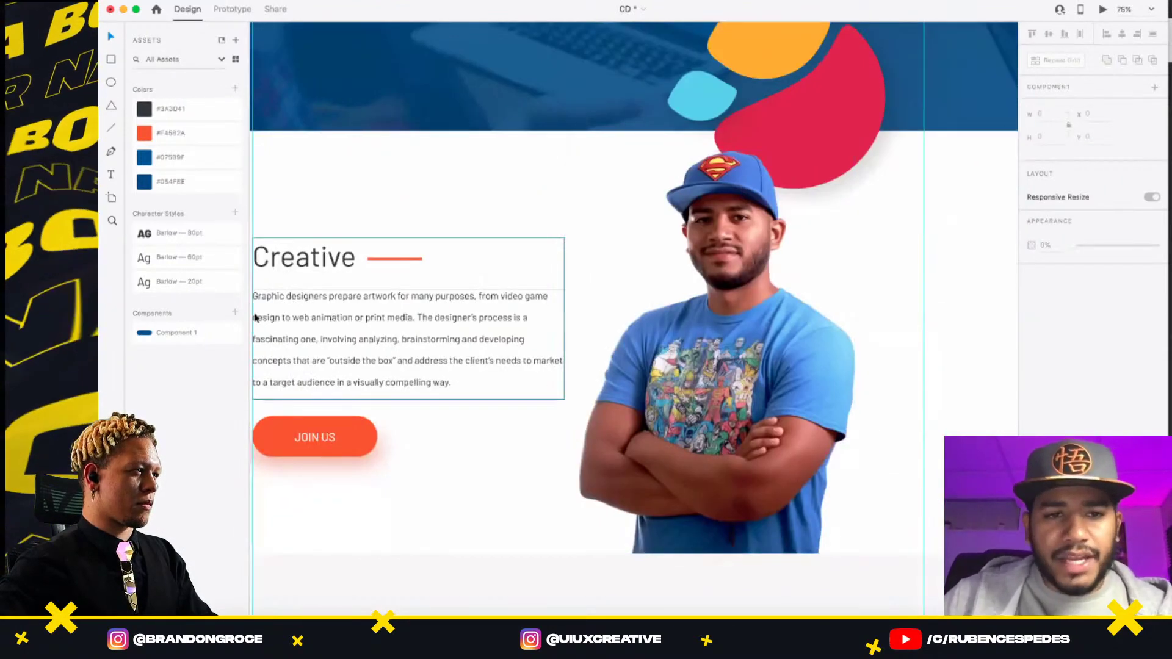
- Make the JOIN US button a component, add a Hover State with its default name, and check switching between both states
{"action": "left_click_drag", "start_coordinate": [395, 329], "coordinate": [476, 241]}
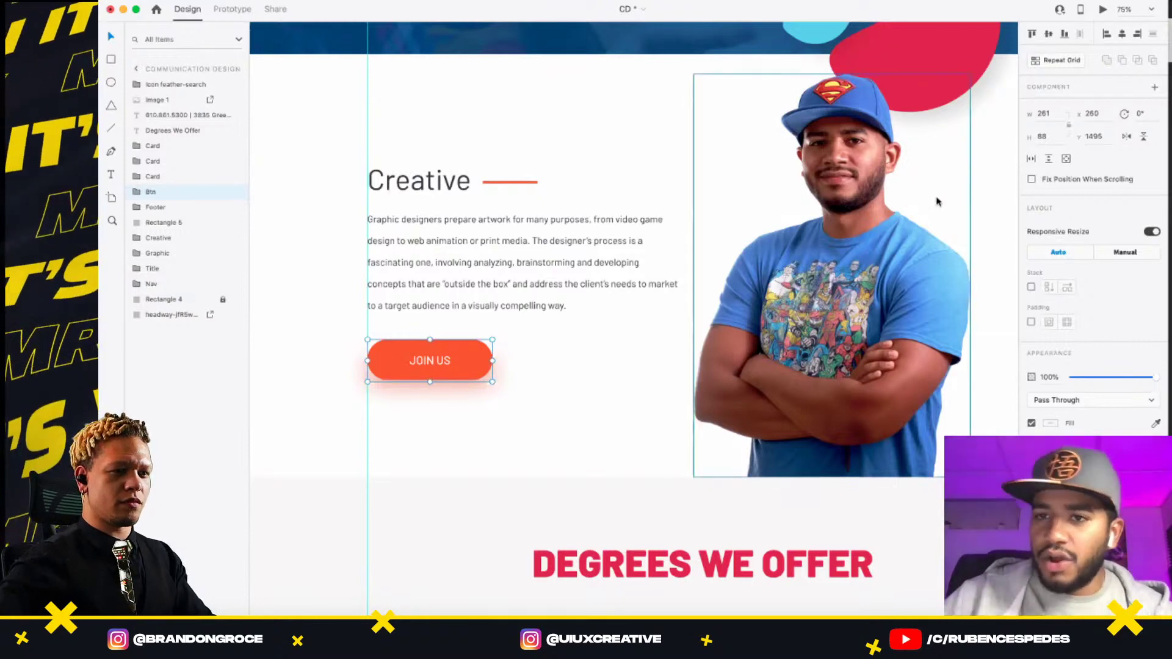
{"action": "left_click", "coordinate": [1154, 89]}
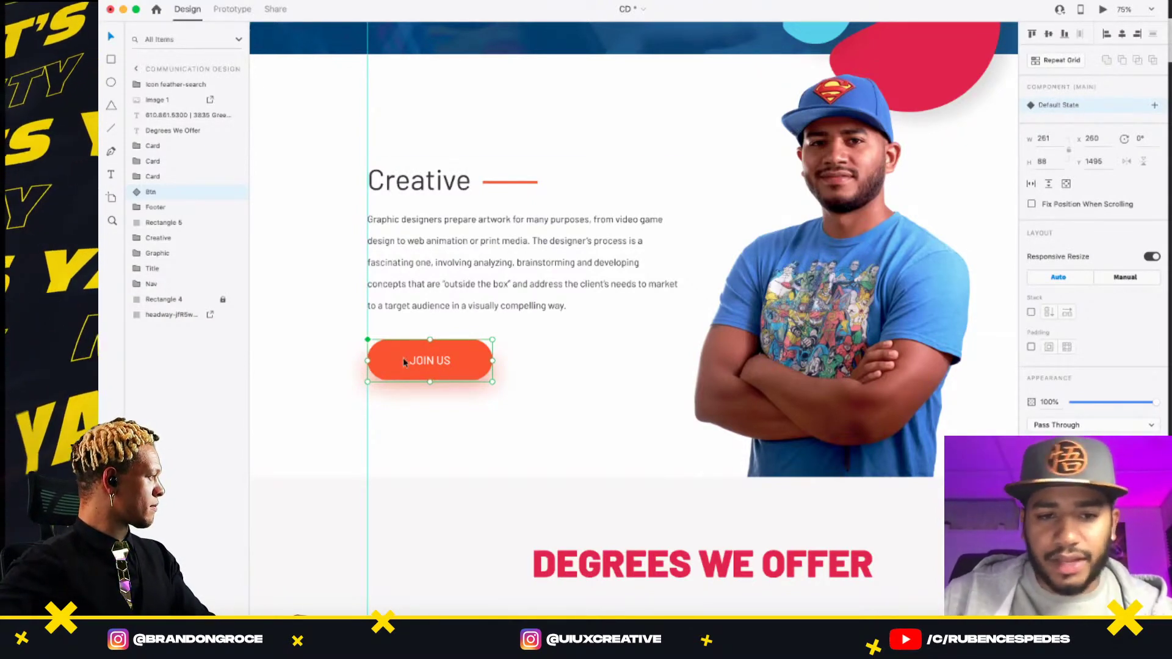
{"action": "left_click", "coordinate": [1155, 107]}
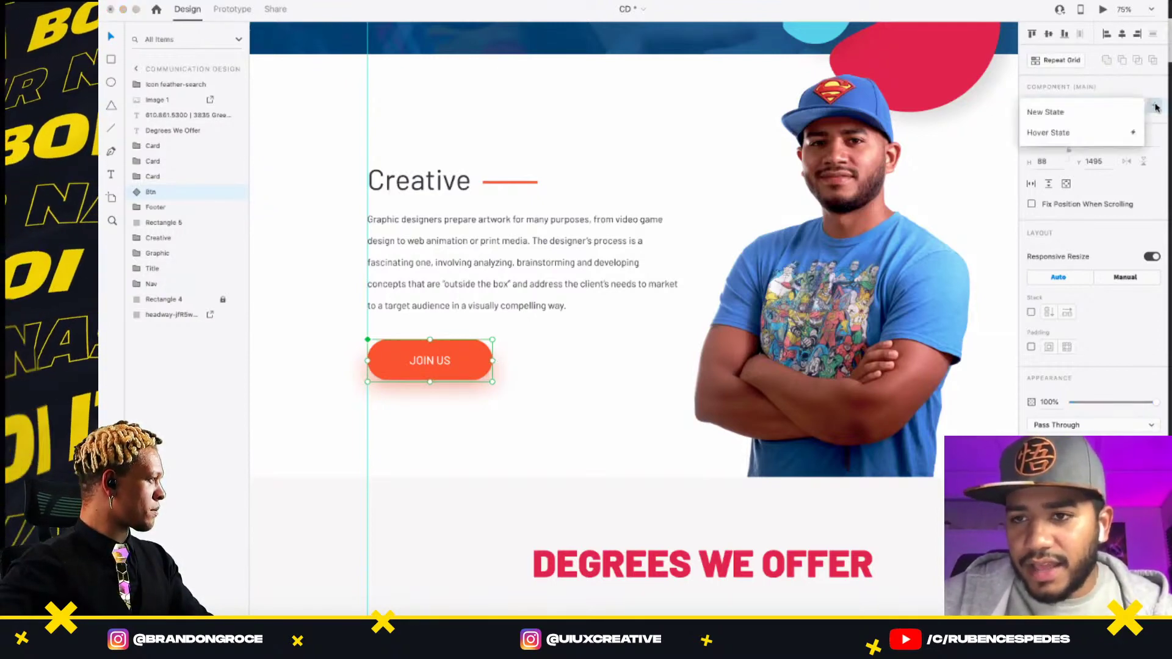
{"action": "left_click", "coordinate": [1062, 134]}
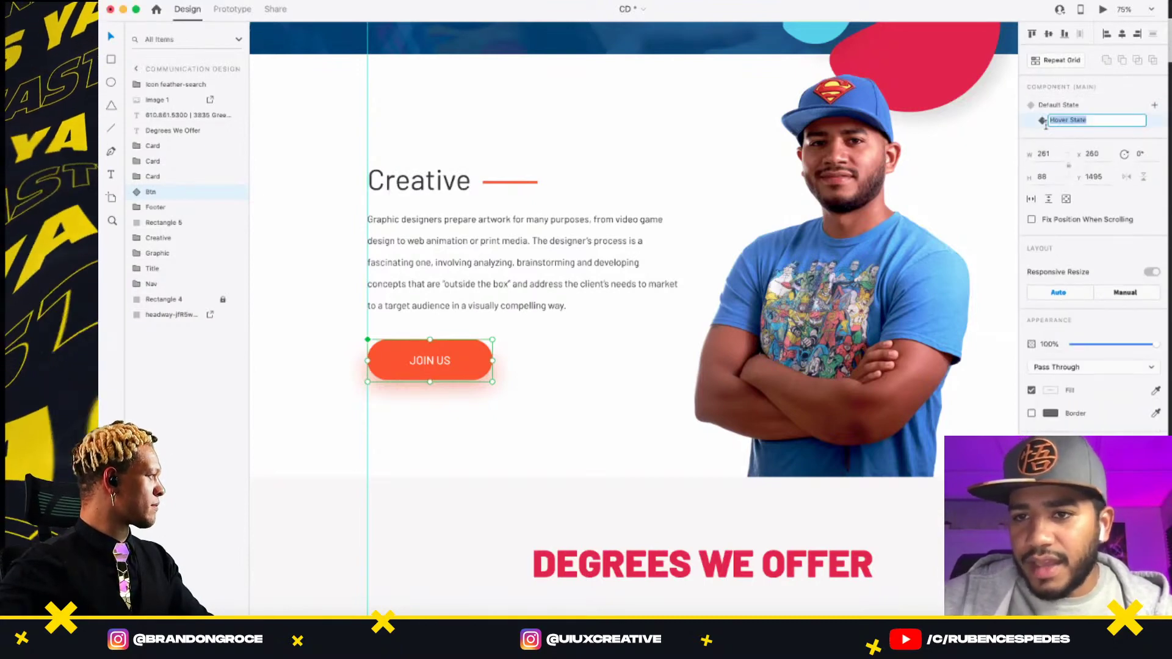
{"action": "key", "text": "Return"}
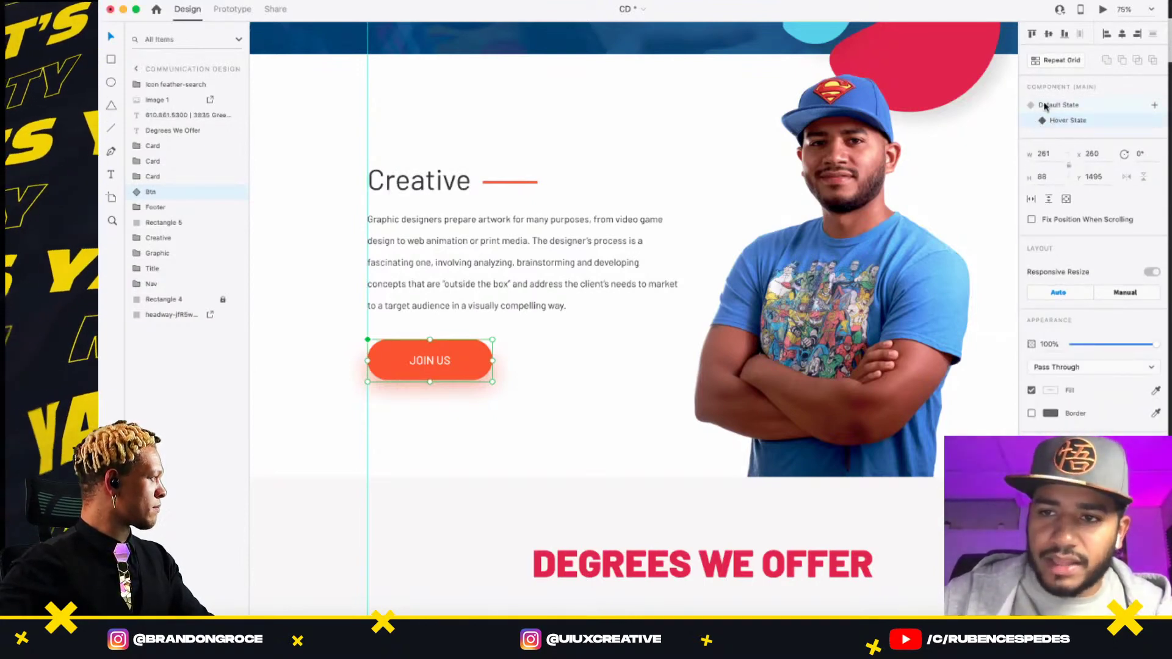
{"action": "left_click", "coordinate": [1047, 106]}
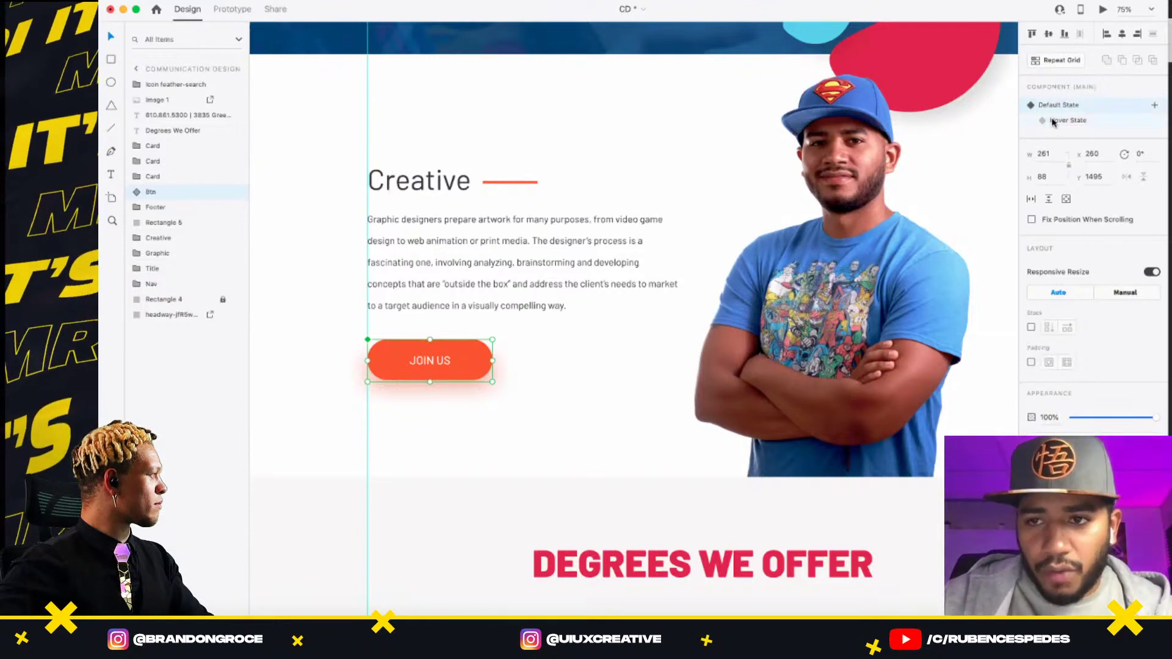
{"action": "left_click", "coordinate": [1054, 121]}
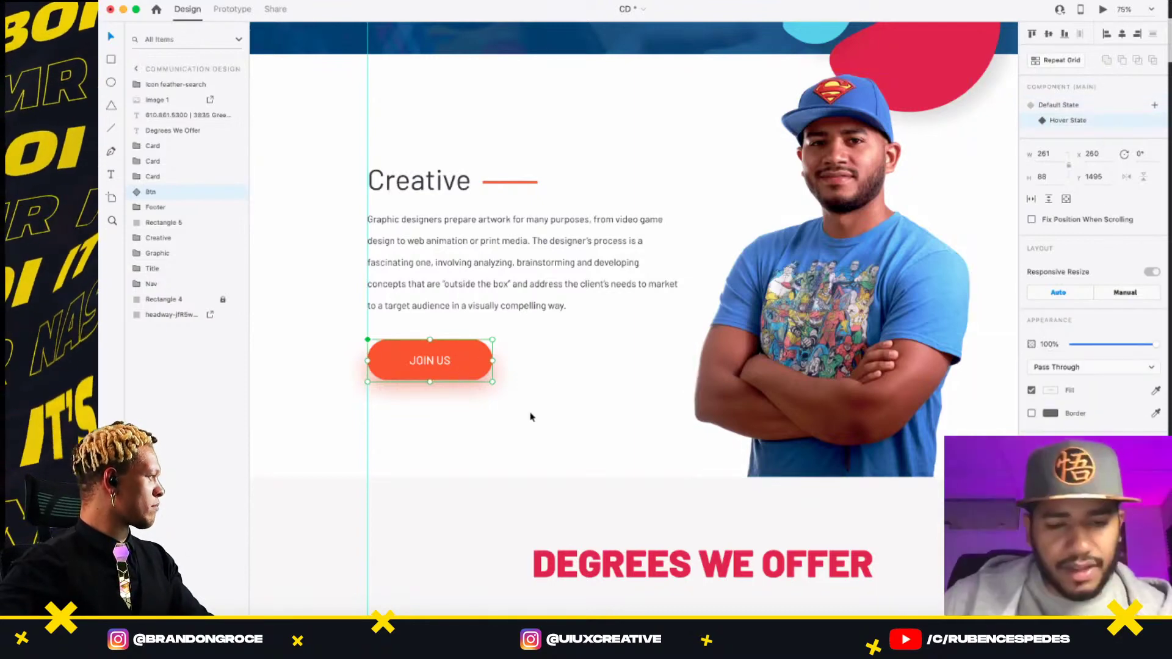
- In the hover state, recolor the JOIN US button's background shape with the brighter of the two saved blues
{"action": "left_click", "coordinate": [529, 338]}
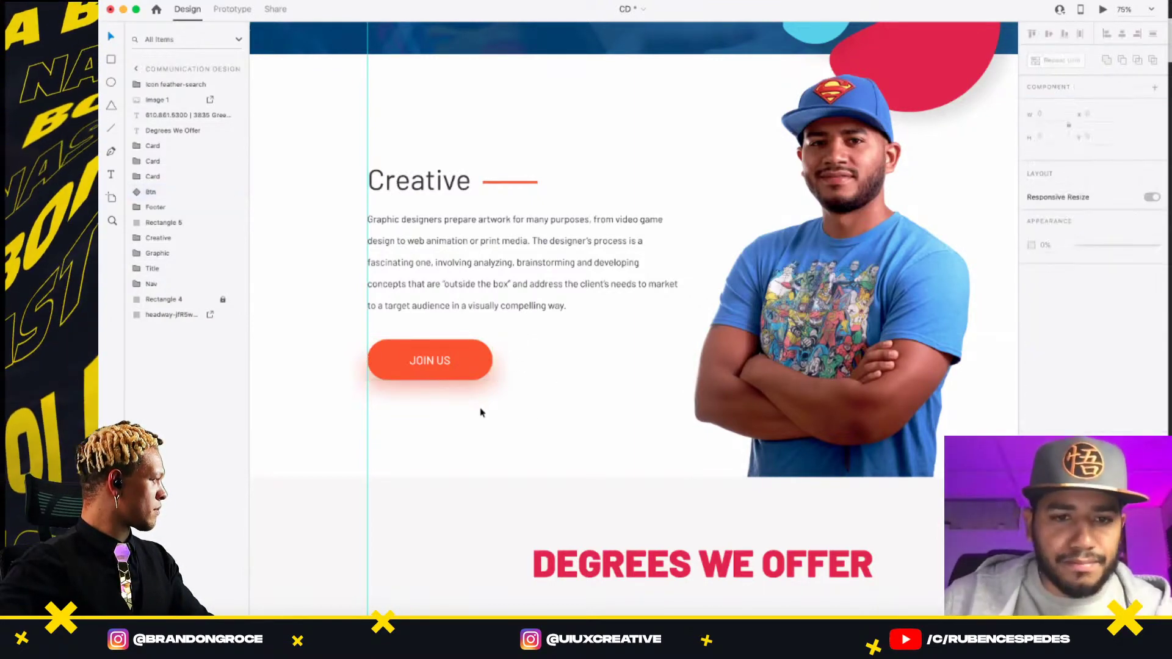
{"action": "left_click", "coordinate": [491, 381]}
{"action": "scroll", "coordinate": [531, 353], "scroll_direction": "down", "scroll_amount": 3}
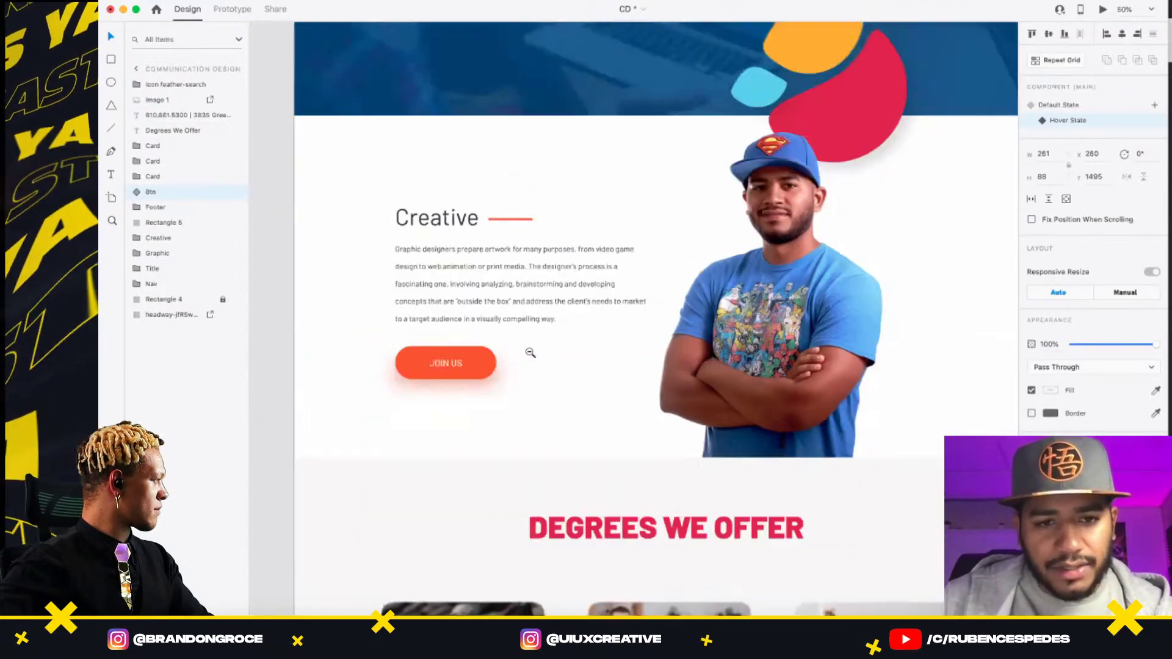
{"action": "scroll", "coordinate": [631, 335], "scroll_direction": "left", "scroll_amount": 5}
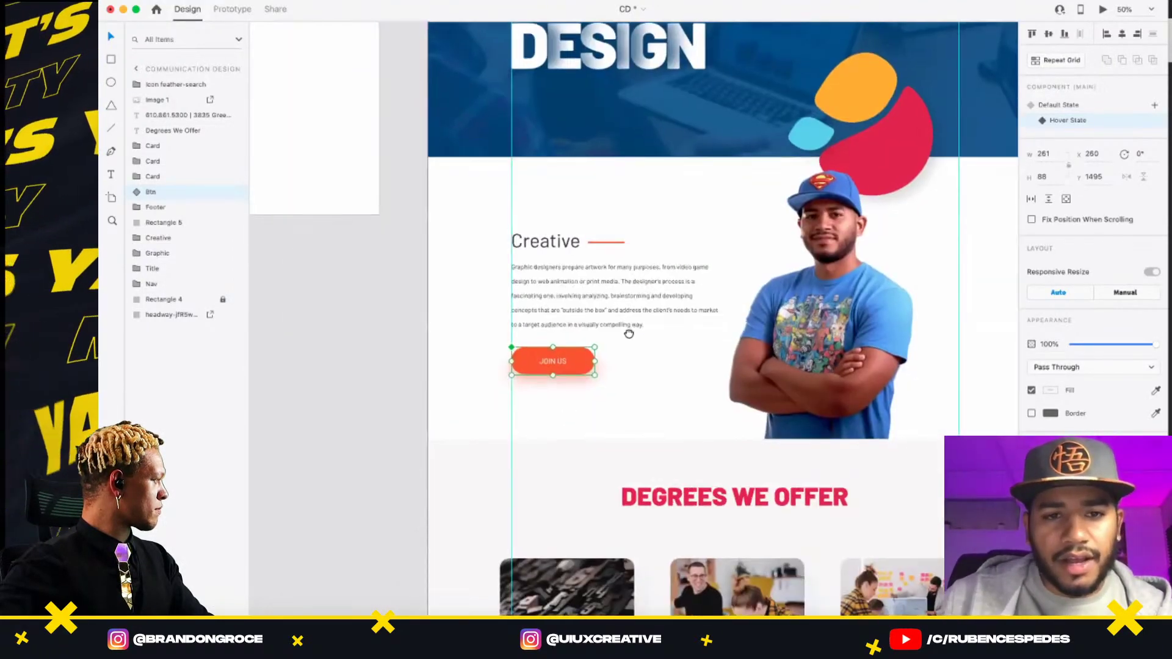
{"action": "key", "text": "super+shift+y"}
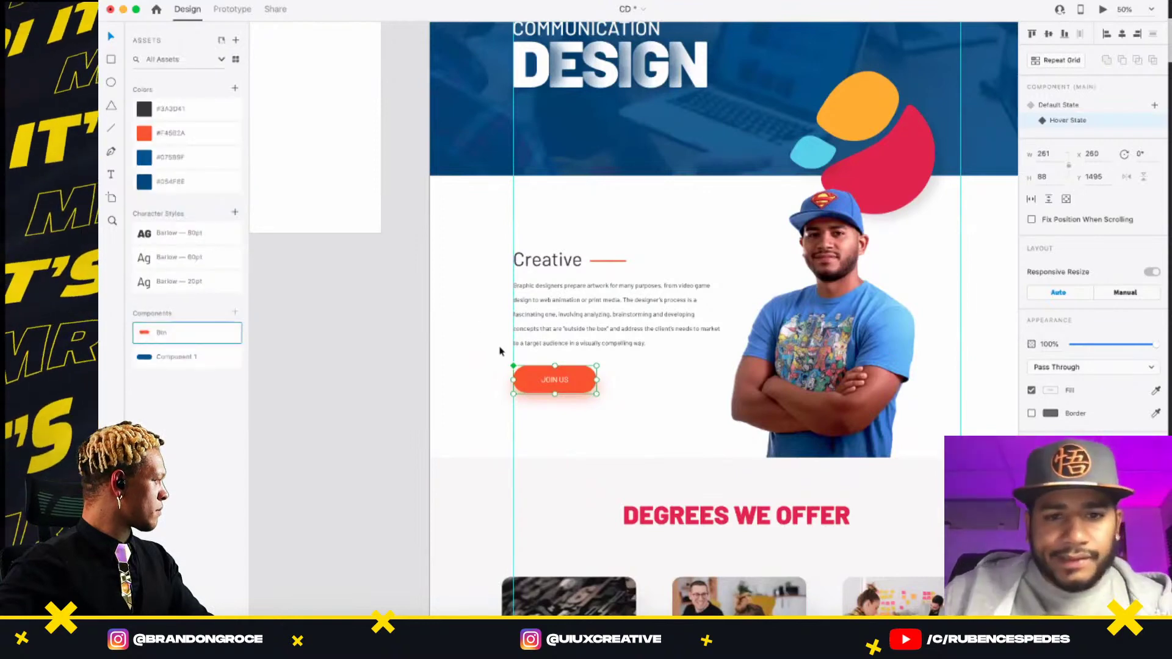
{"action": "double_click", "coordinate": [593, 386]}
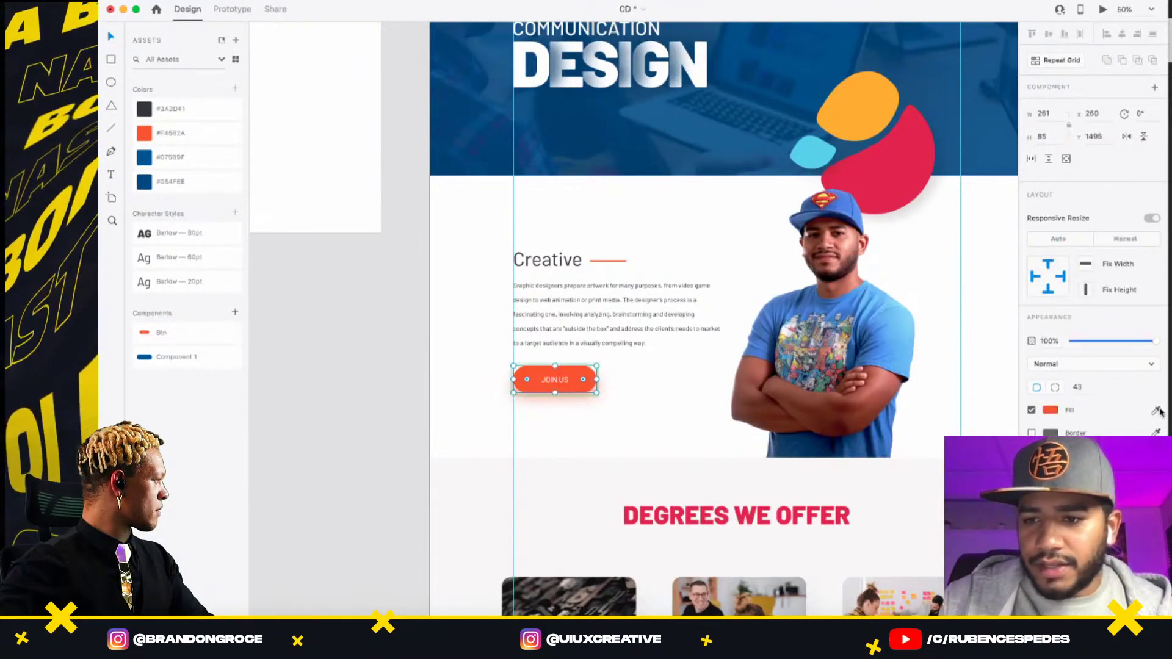
{"action": "left_click", "coordinate": [188, 160]}
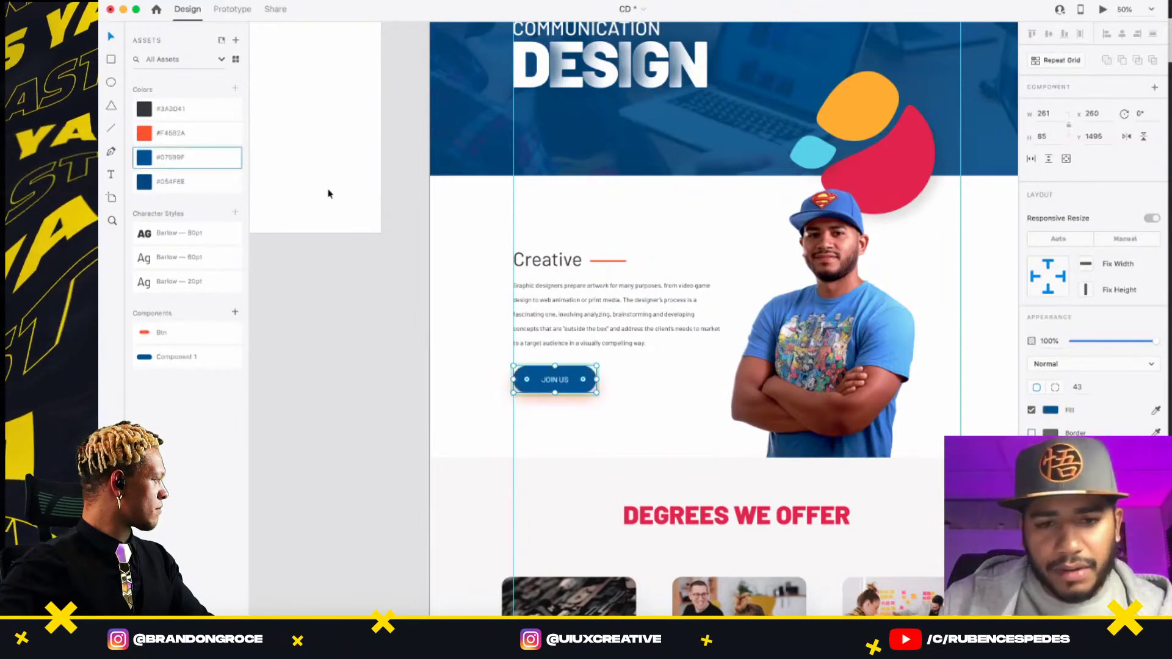
- Recolor the glow shape beneath the hover-state button with the darker of the two saved blues
{"action": "left_click", "coordinate": [580, 397]}
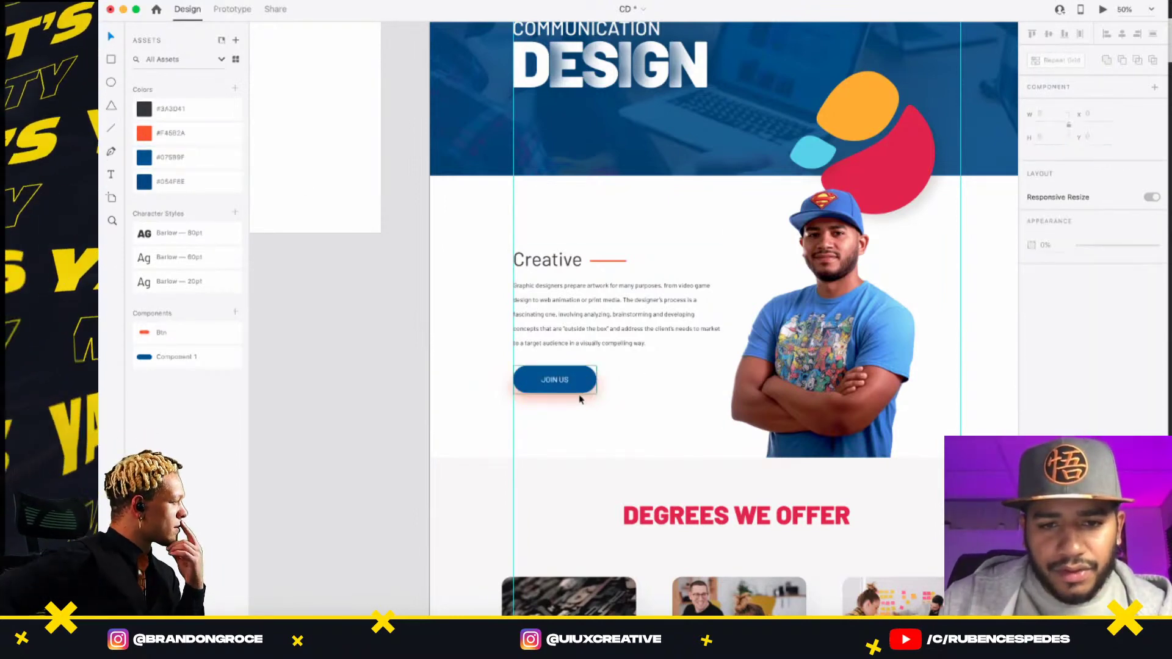
{"action": "left_click", "coordinate": [581, 397]}
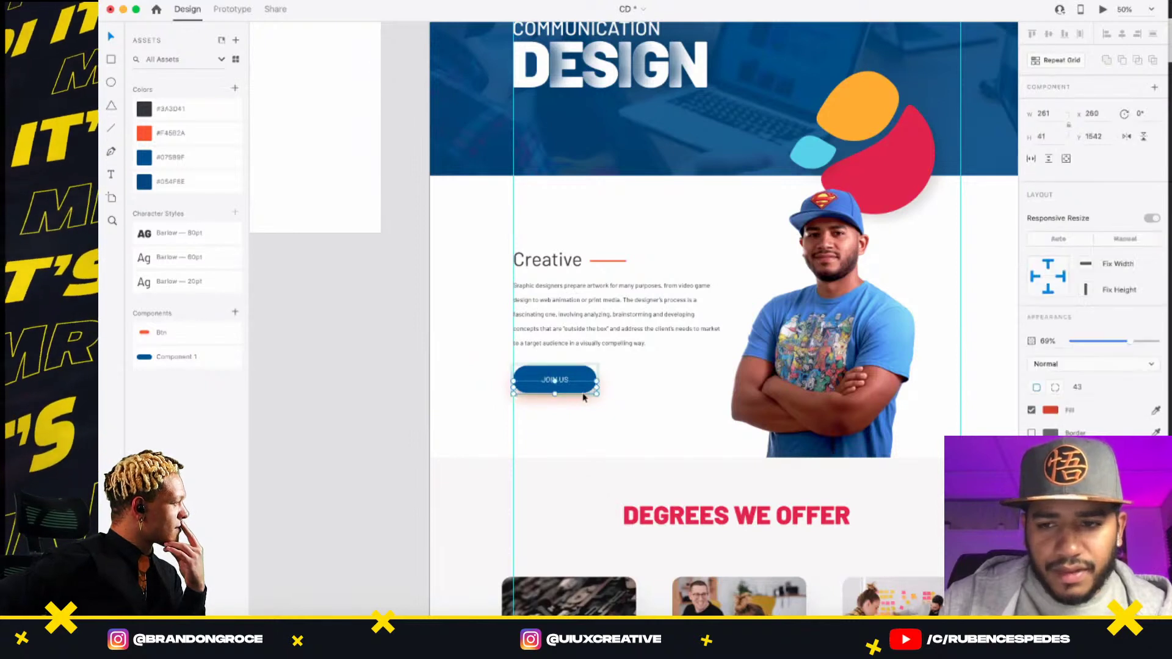
{"action": "left_click", "coordinate": [236, 190]}
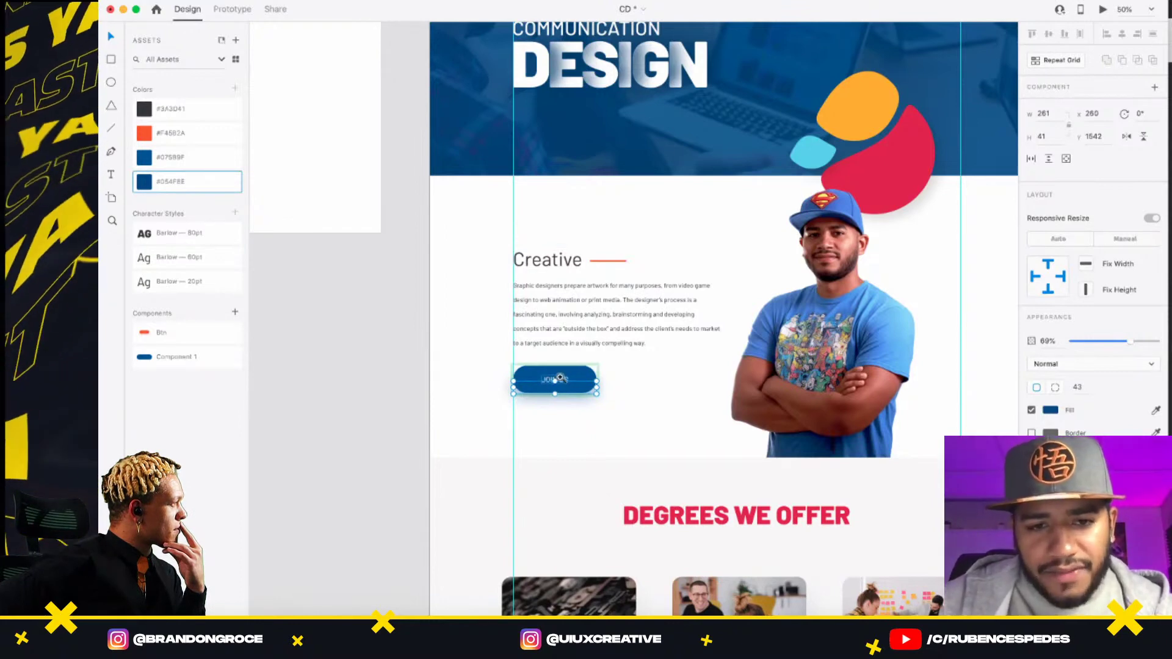
- Search the Icons 4 Design plugin for "thumb" and insert the Awesome thumbs-up icon into the hover-state button
{"action": "left_click", "coordinate": [568, 379]}
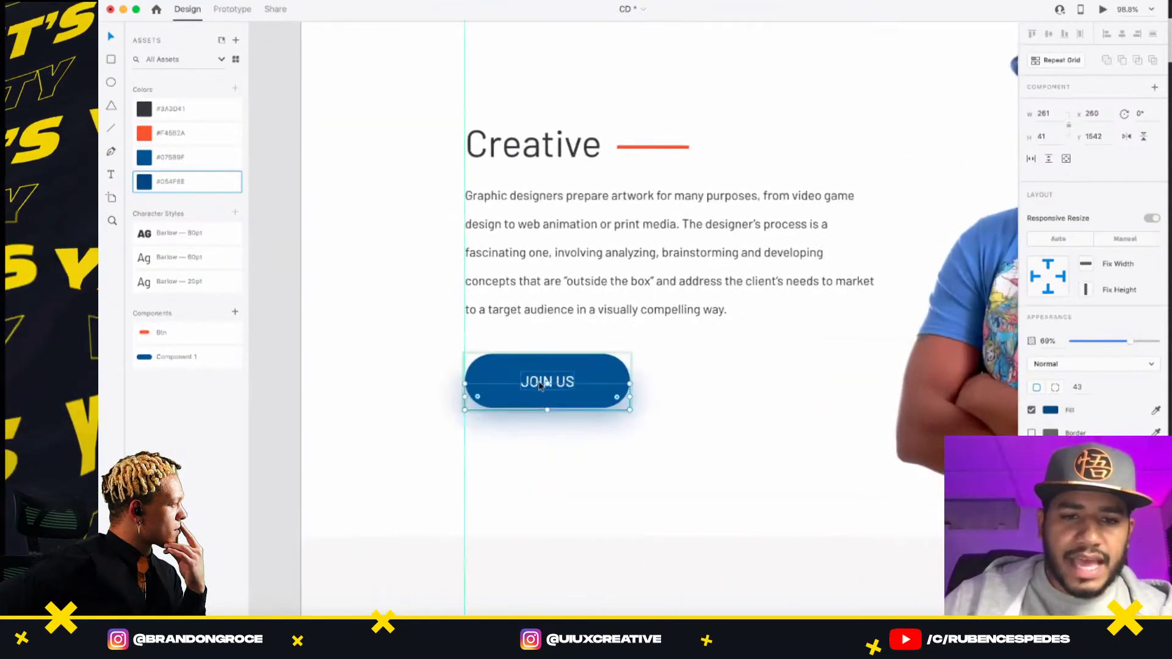
{"action": "double_click", "coordinate": [534, 382]}
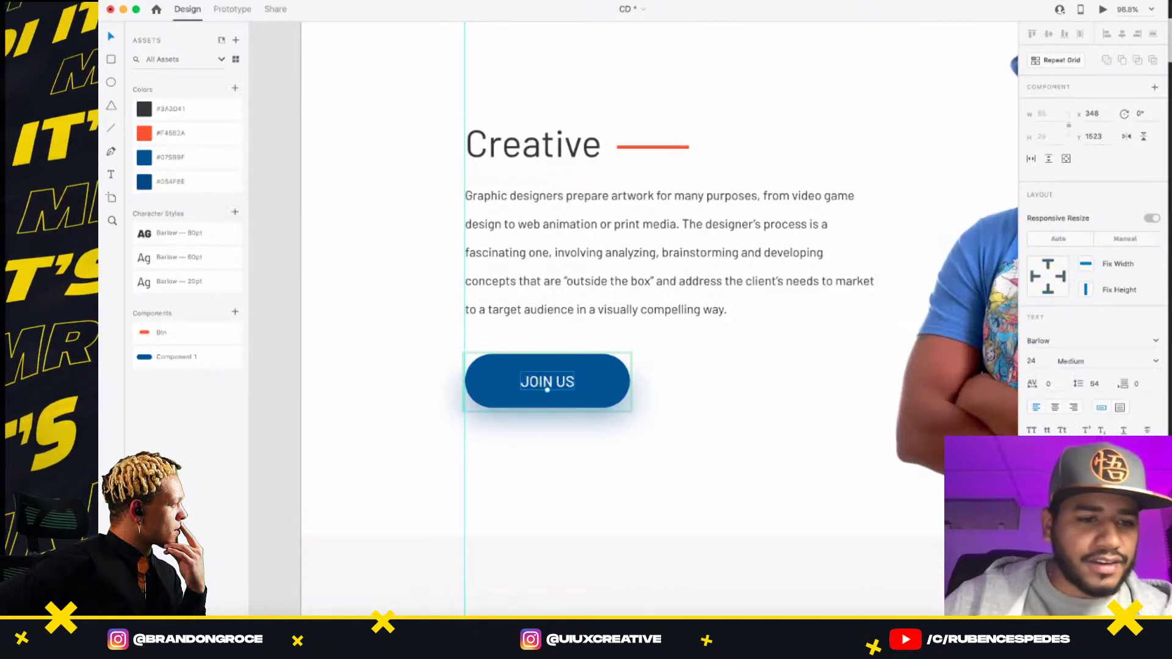
{"action": "key", "text": "super+alt+p"}
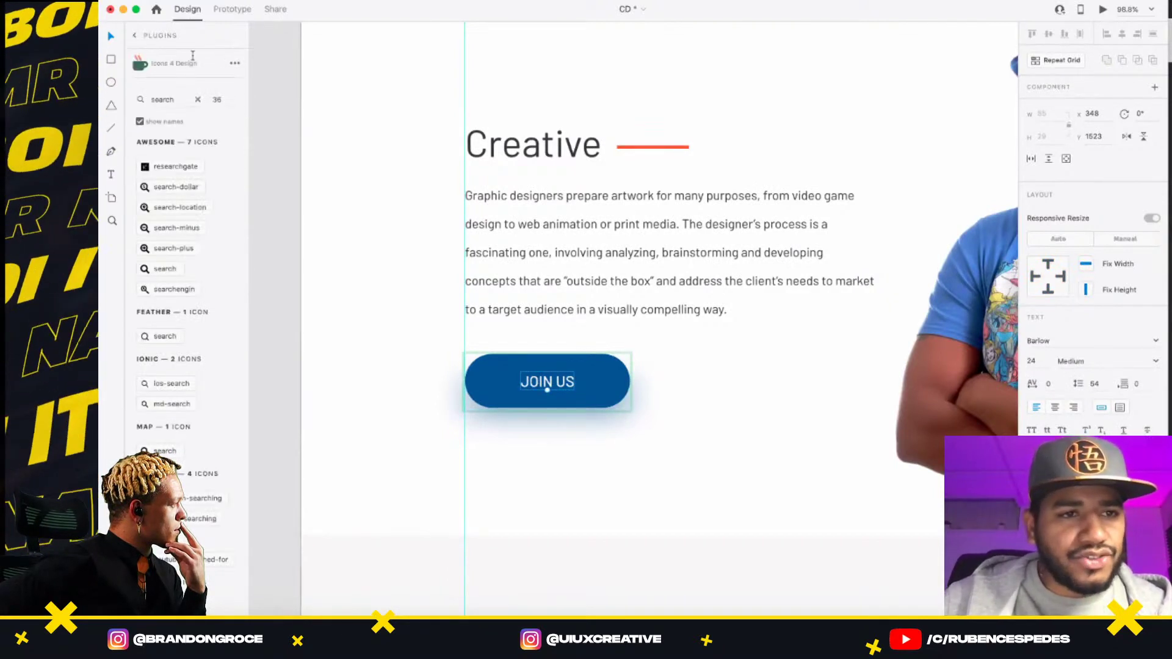
{"action": "double_click", "coordinate": [174, 98]}
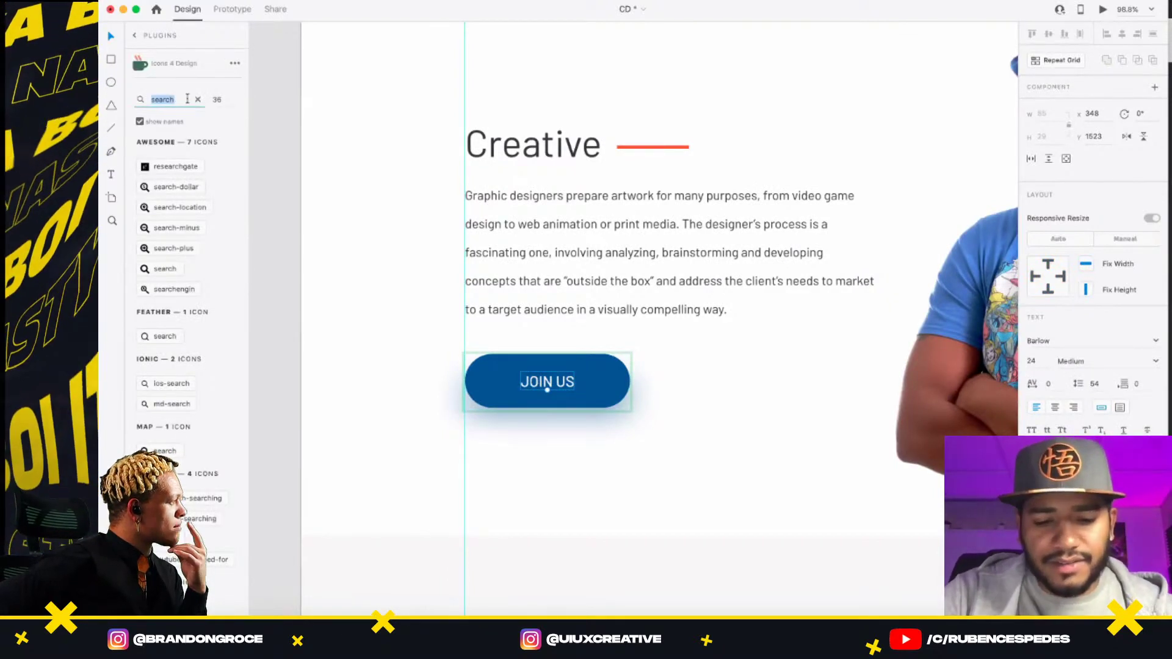
{"action": "type", "text": "thumb"}
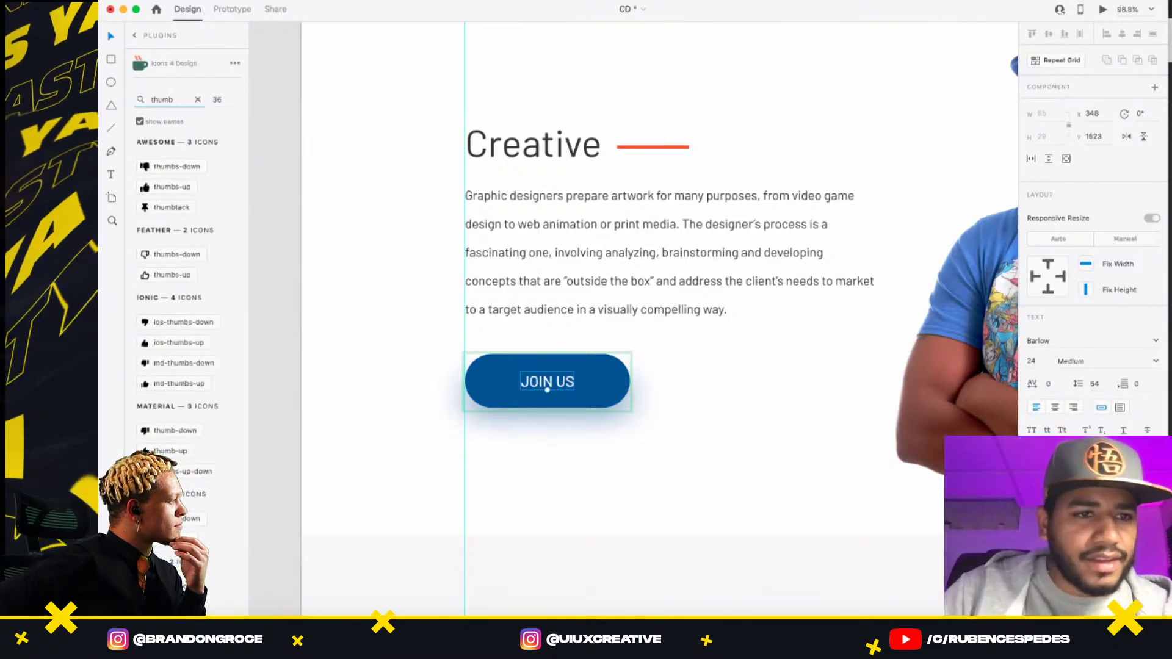
{"action": "left_click", "coordinate": [164, 188]}
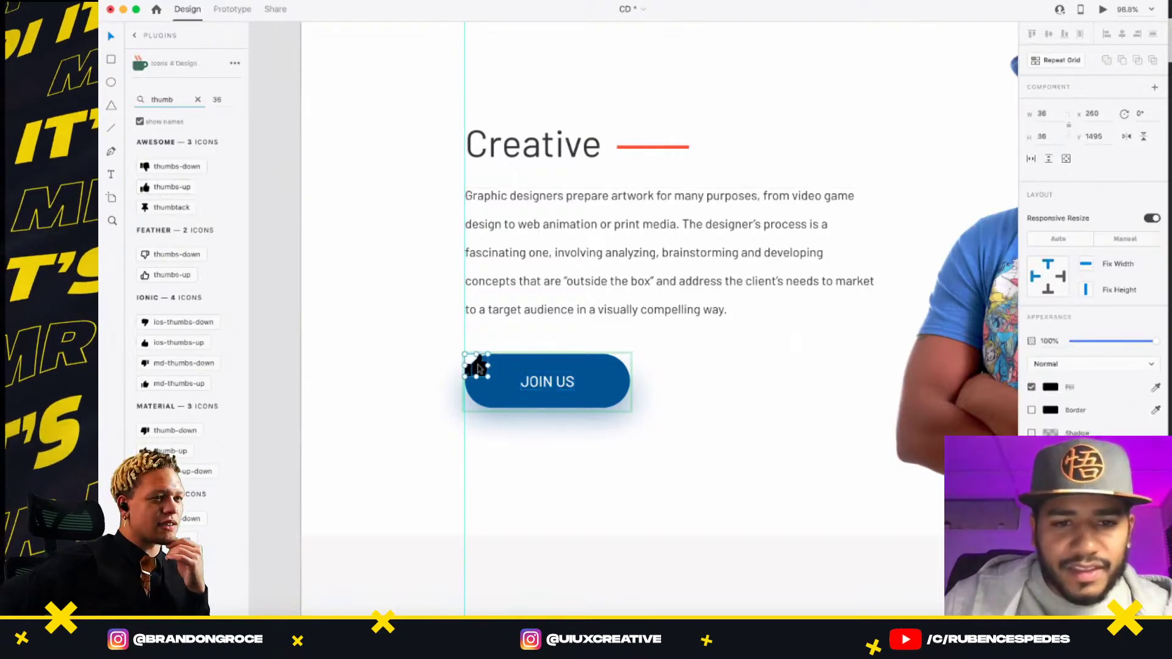
- Color the thumbs-up icon white, shrink it to about 22 px and place it just right of the JOIN US text
{"action": "left_click", "coordinate": [1050, 387]}
{"action": "left_click_drag", "start_coordinate": [952, 361], "coordinate": [833, 295]}
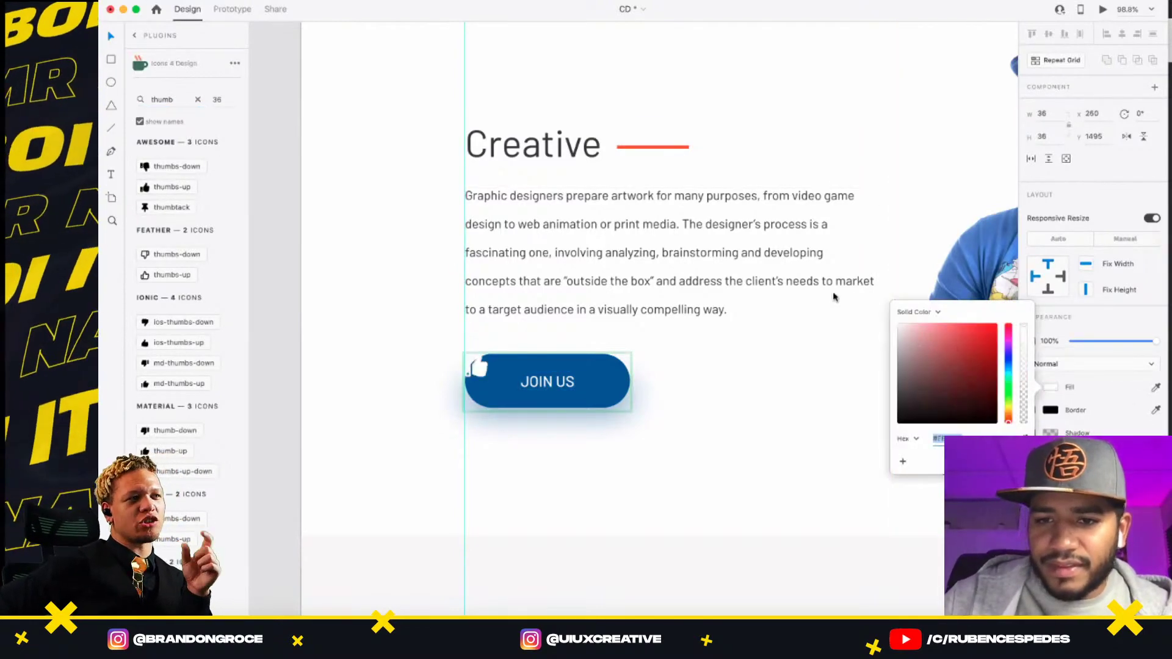
{"action": "left_click_drag", "start_coordinate": [486, 367], "coordinate": [591, 383]}
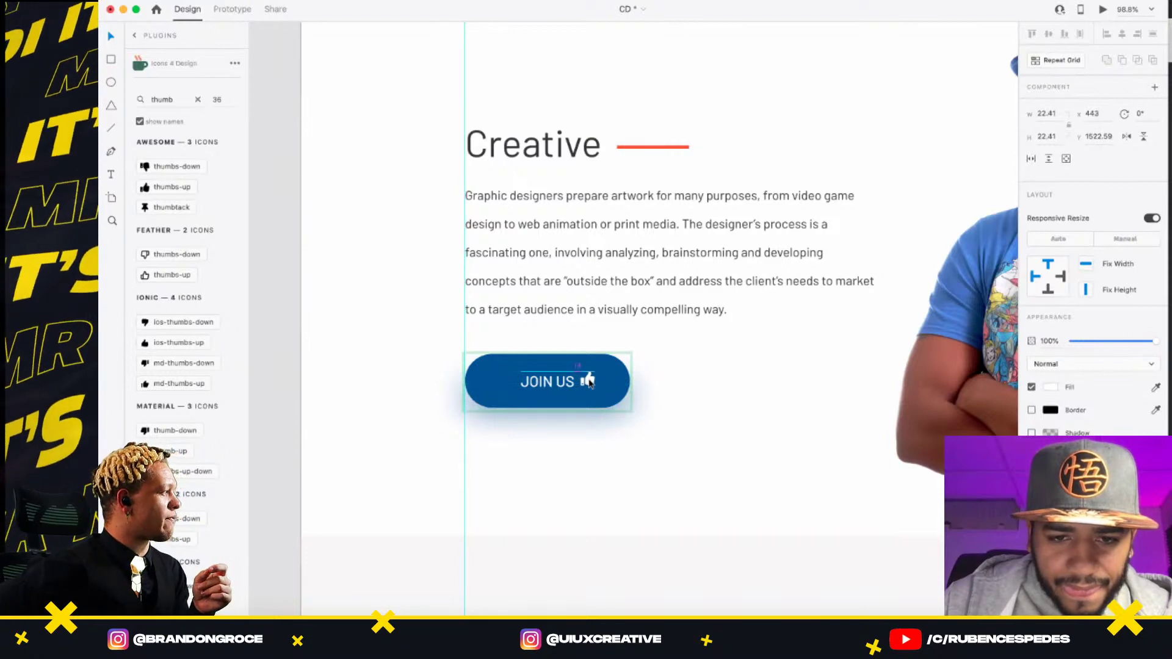
- Center the JOIN US text and thumbs-up icon together within the button, then select the whole button and show the layer list
{"action": "left_click", "coordinate": [567, 383], "text": "shift"}
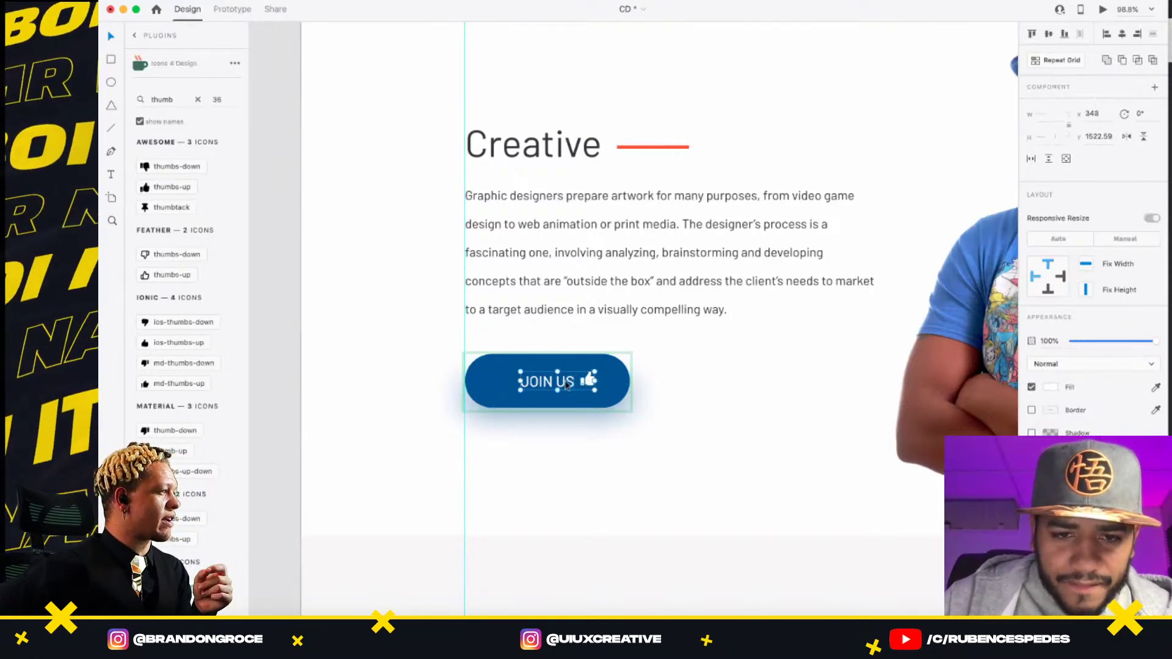
{"action": "left_click_drag", "start_coordinate": [590, 382], "coordinate": [578, 381]}
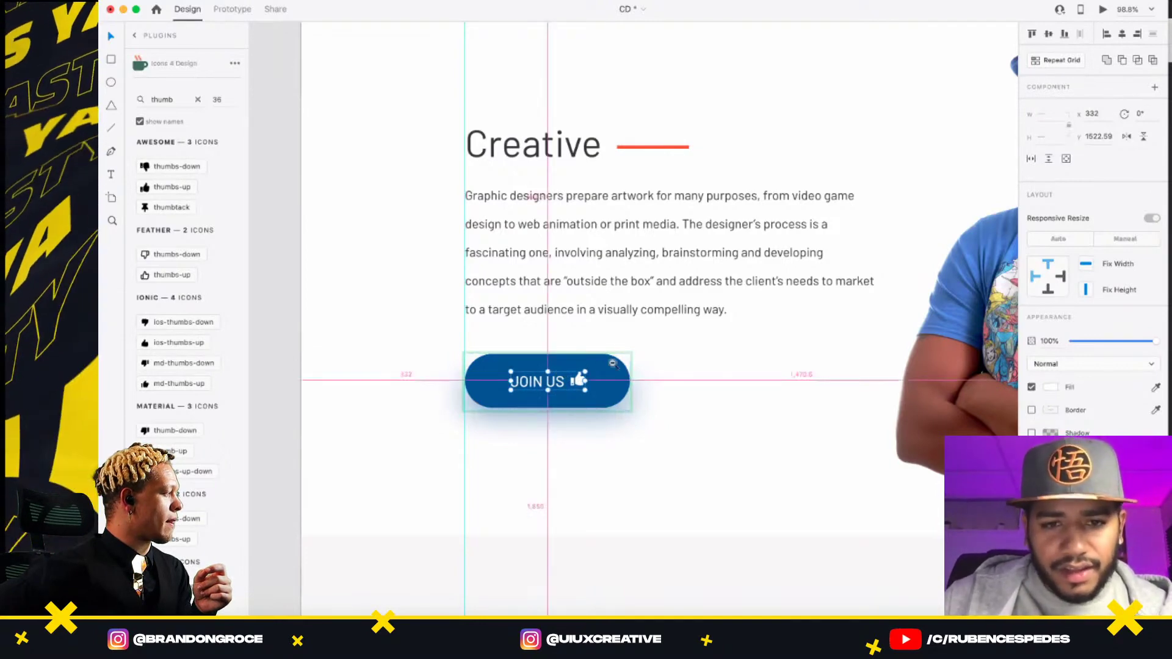
{"action": "scroll", "coordinate": [635, 363], "scroll_direction": "down", "scroll_amount": 3}
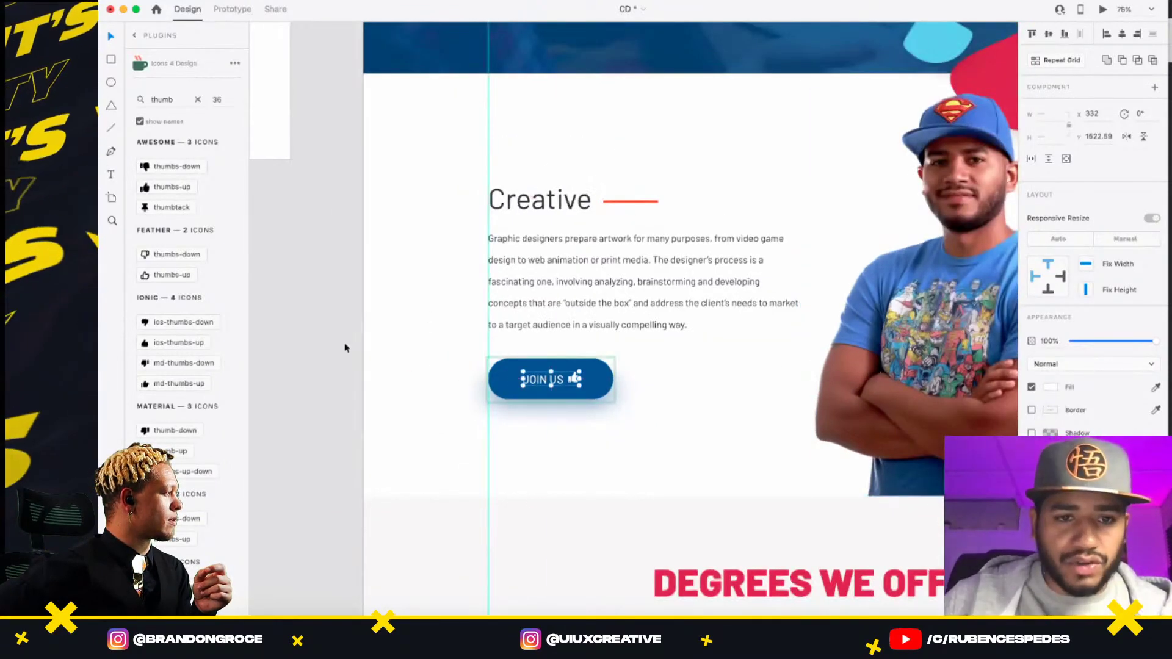
{"action": "left_click", "coordinate": [345, 348]}
{"action": "left_click", "coordinate": [502, 371]}
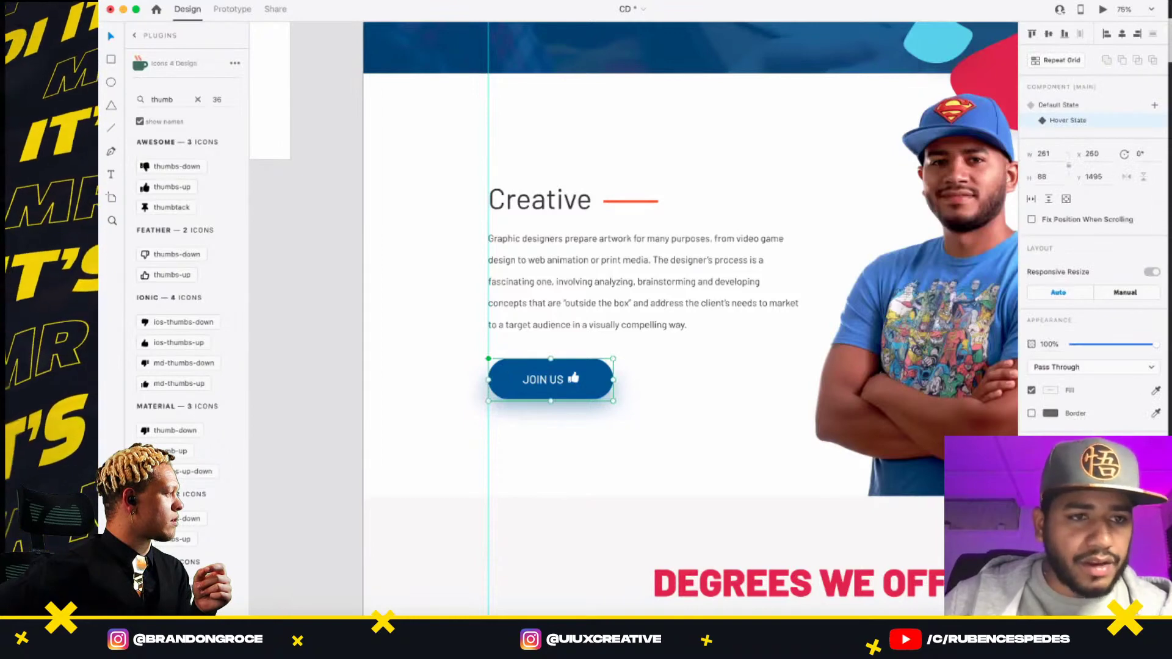
{"action": "key", "text": "super+y"}
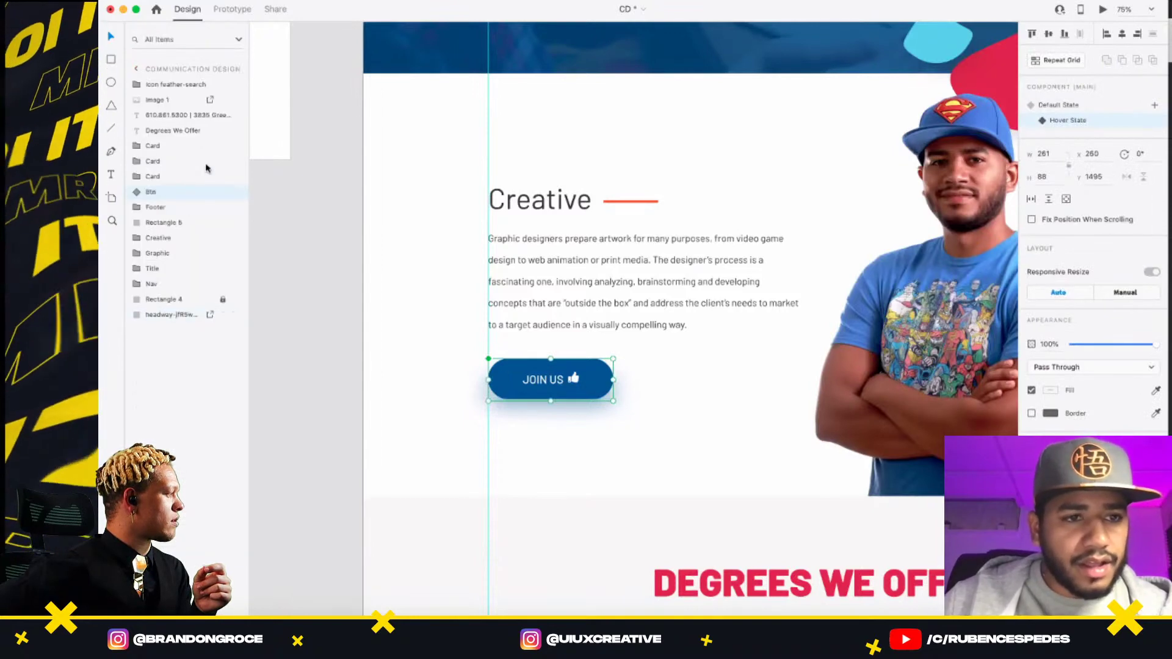
- Return the JOIN US button to its Default State and preview the page in a repositioned window and at full screen
{"action": "left_click", "coordinate": [1057, 106]}
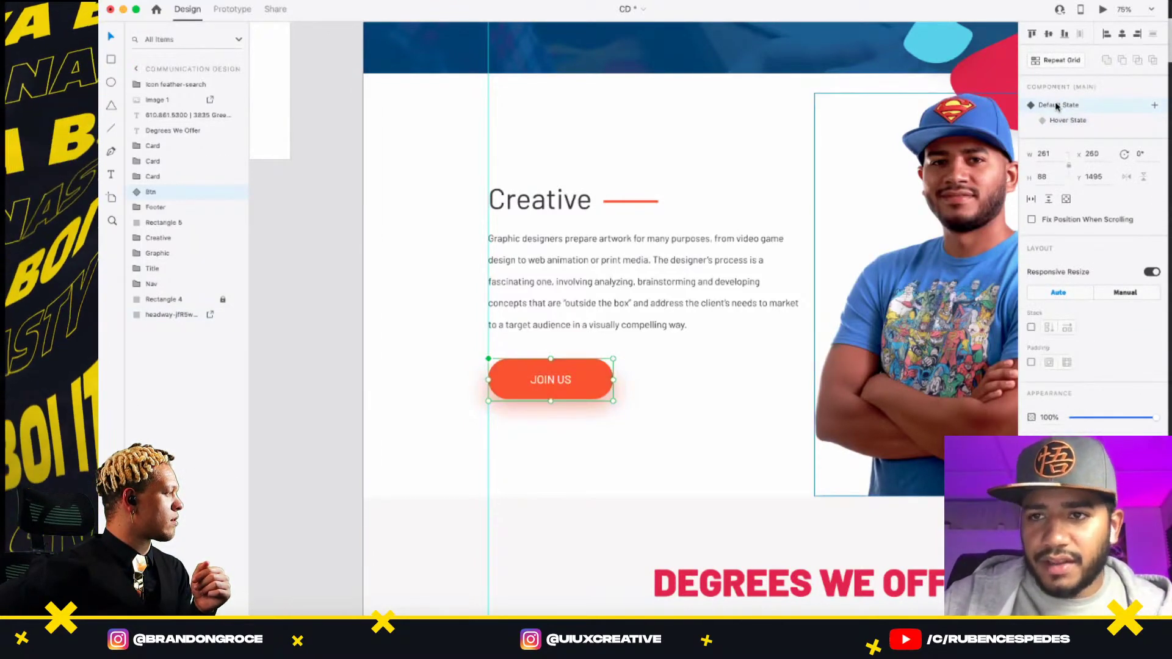
{"action": "left_click", "coordinate": [1103, 10]}
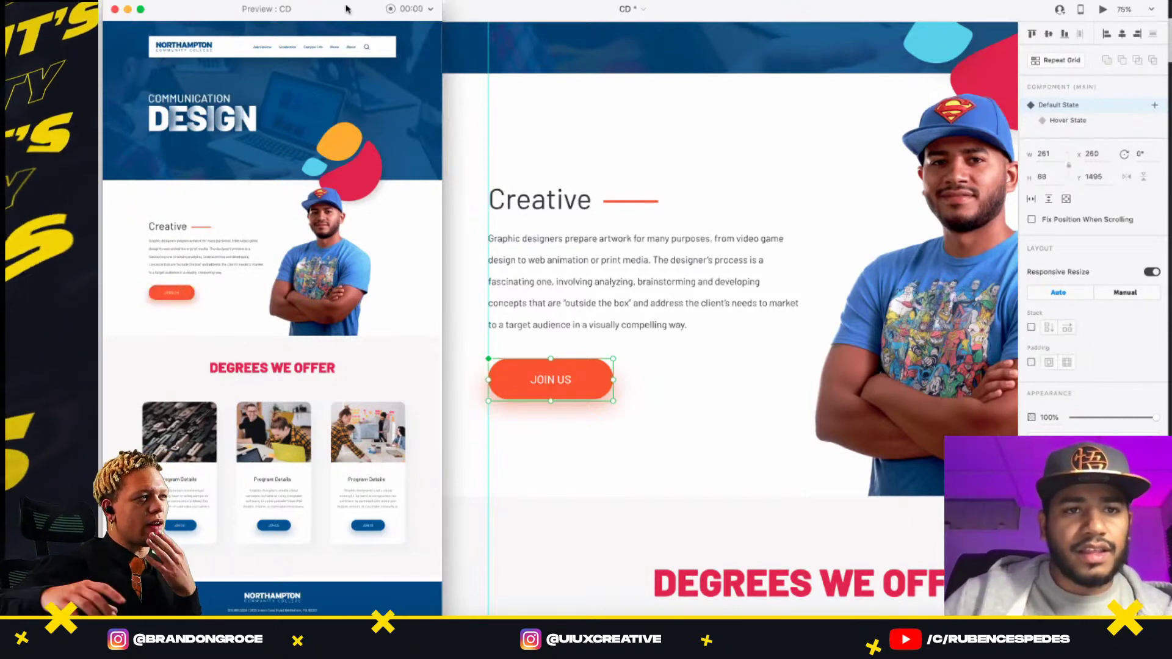
{"action": "left_click_drag", "start_coordinate": [342, 8], "coordinate": [644, 7]}
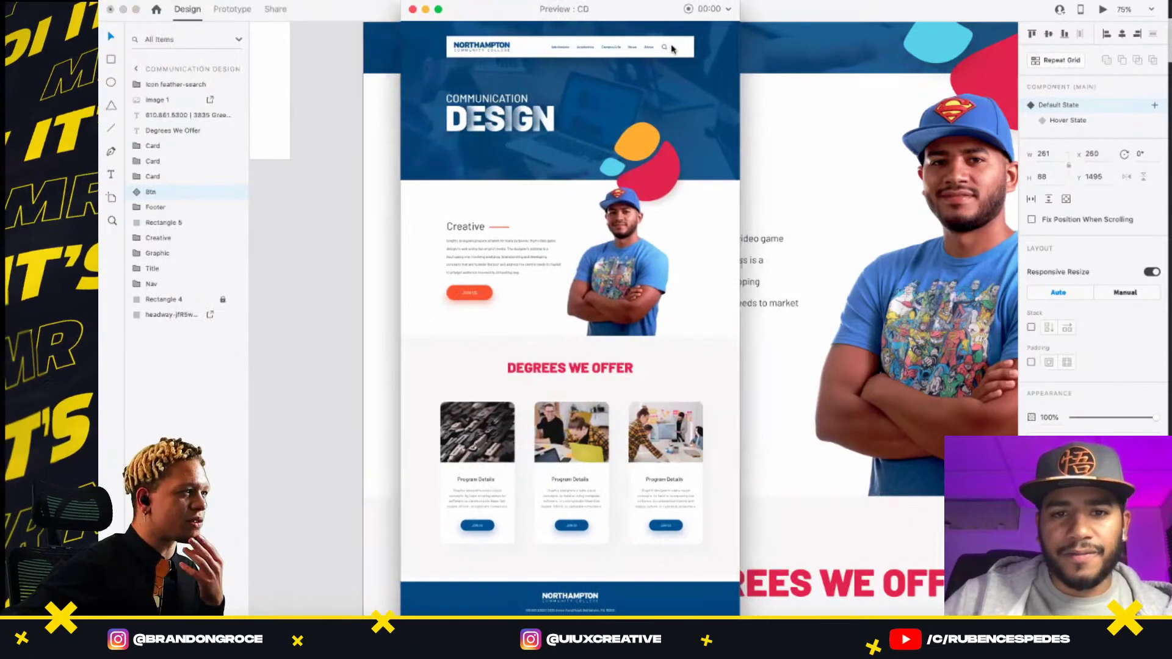
{"action": "mouse_move", "coordinate": [761, 330]}
{"action": "left_mouse_down"}
{"action": "mouse_move", "coordinate": [889, 330]}
{"action": "mouse_move", "coordinate": [730, 330]}
{"action": "mouse_move", "coordinate": [759, 330]}
{"action": "mouse_move", "coordinate": [741, 329]}
{"action": "left_mouse_up"}
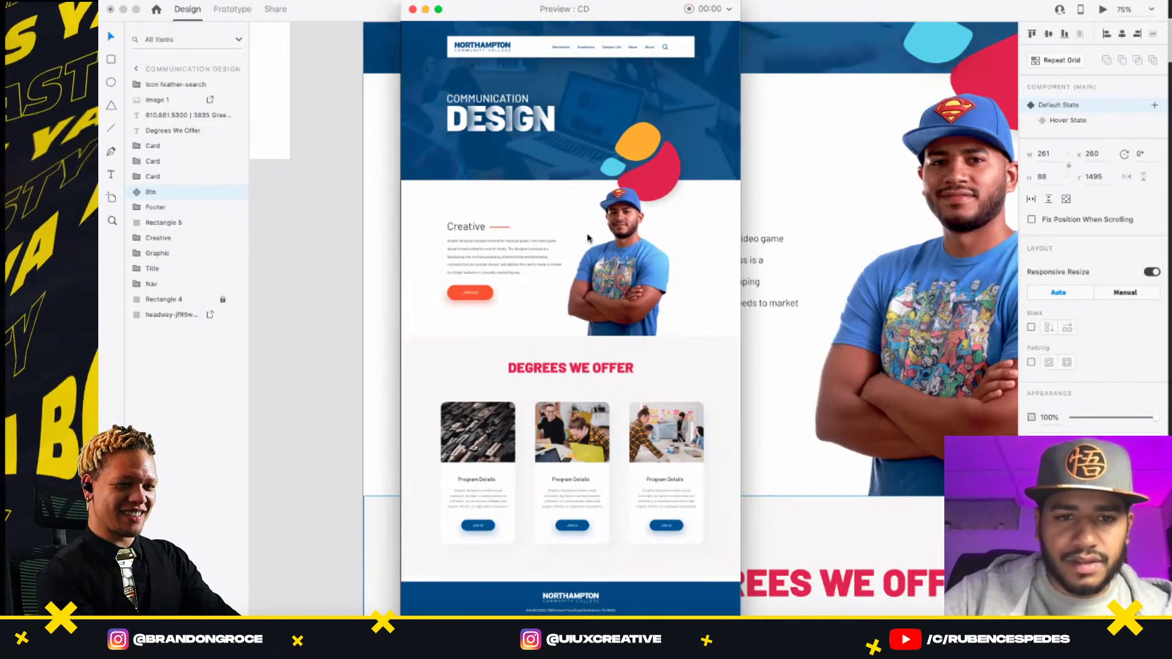
{"action": "left_click", "coordinate": [438, 9]}
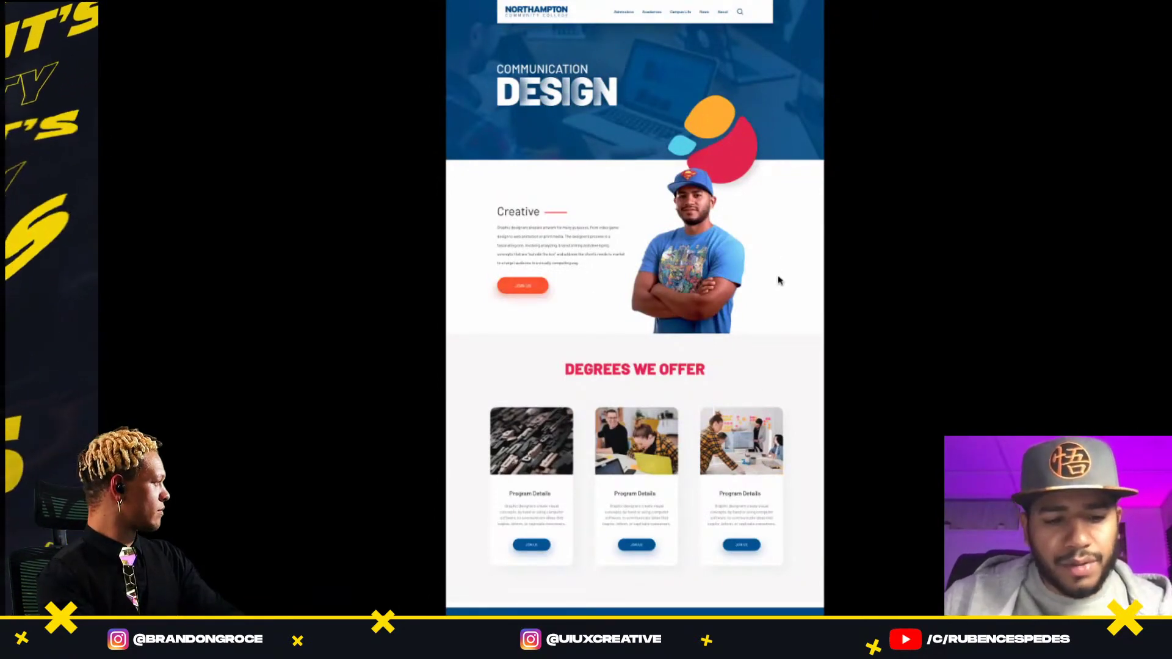
{"action": "key", "text": "Escape"}
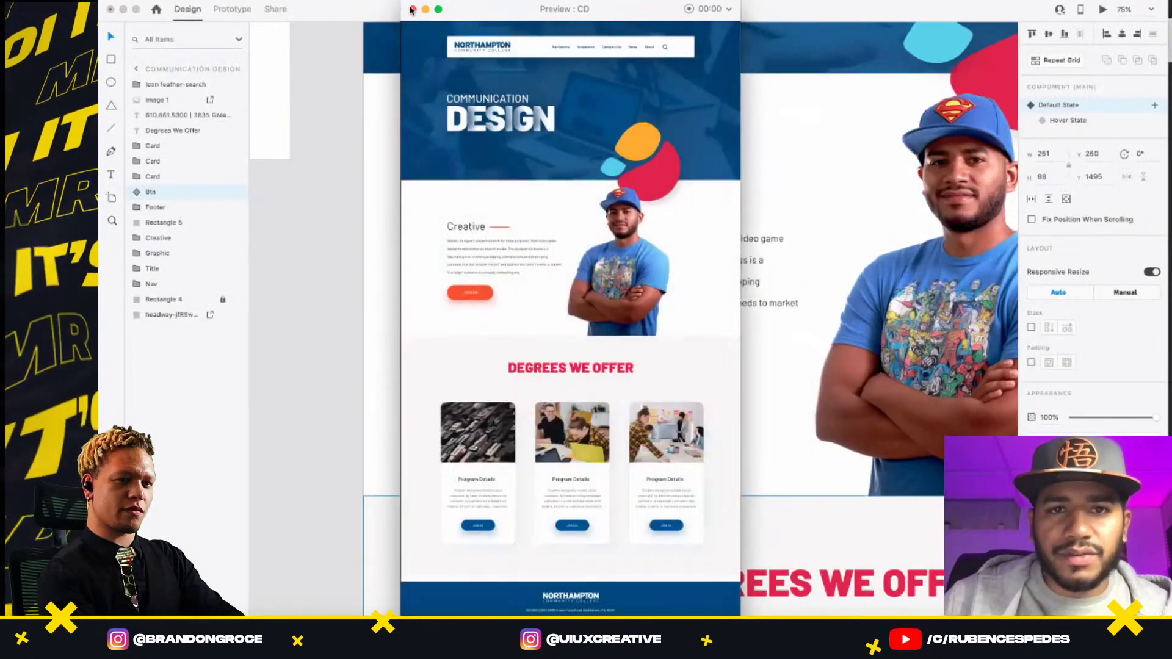
{"action": "left_click", "coordinate": [411, 10]}
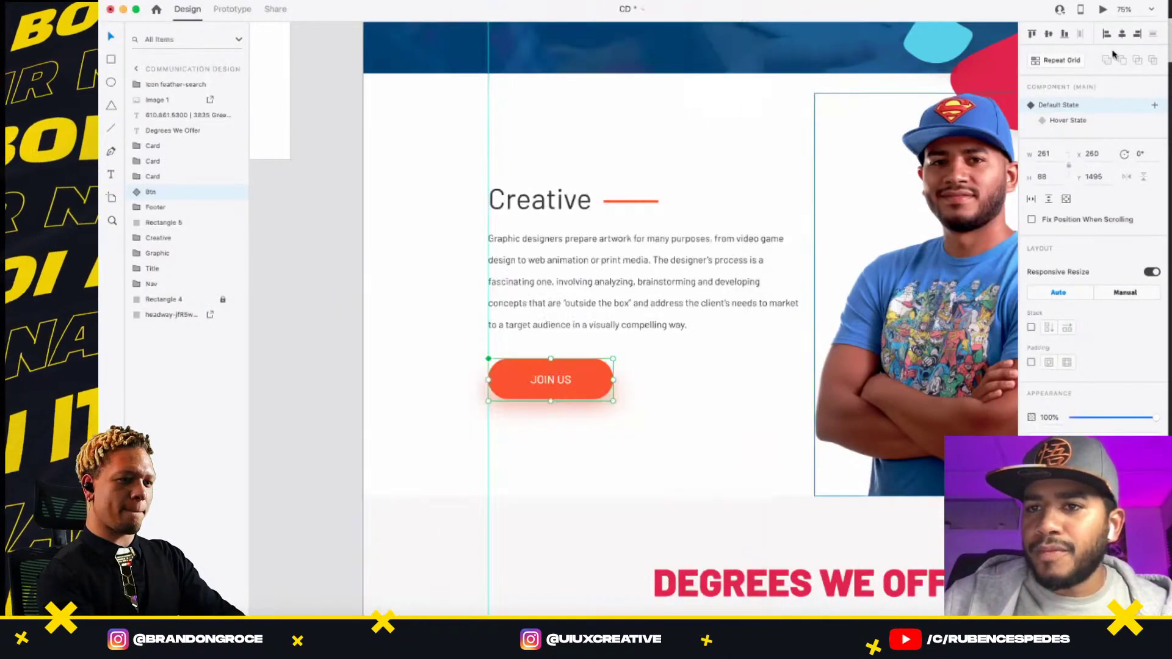
- Check the JOIN US button's prototype interaction and test its hover state in the page preview
{"action": "left_click", "coordinate": [239, 11]}
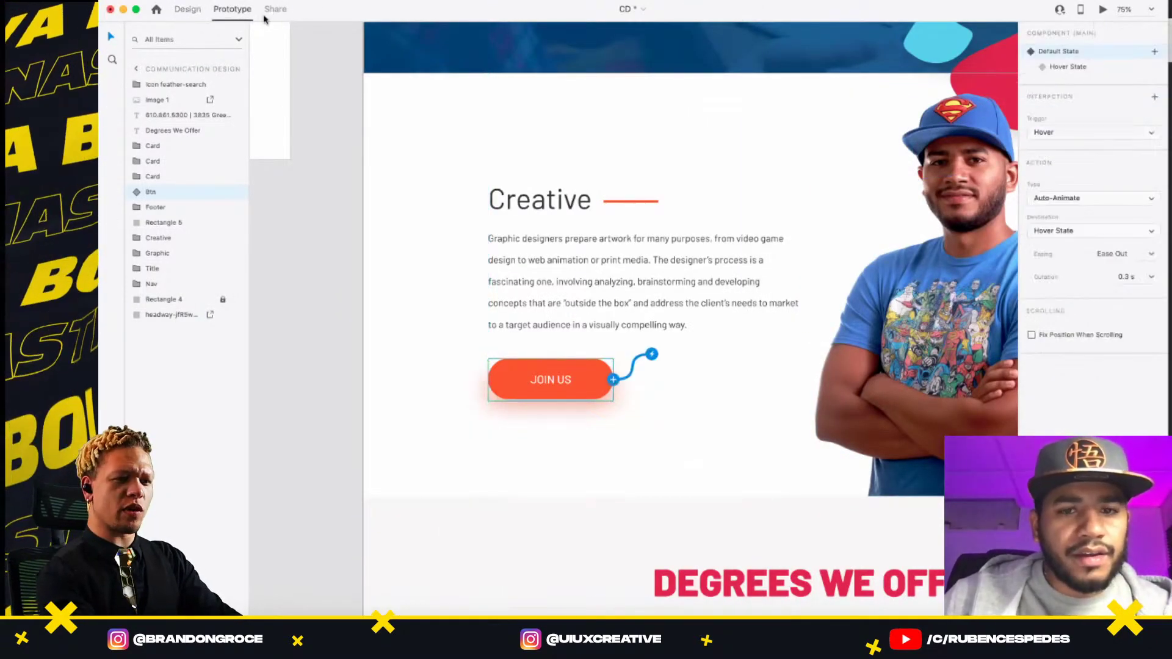
{"action": "left_click", "coordinate": [186, 11]}
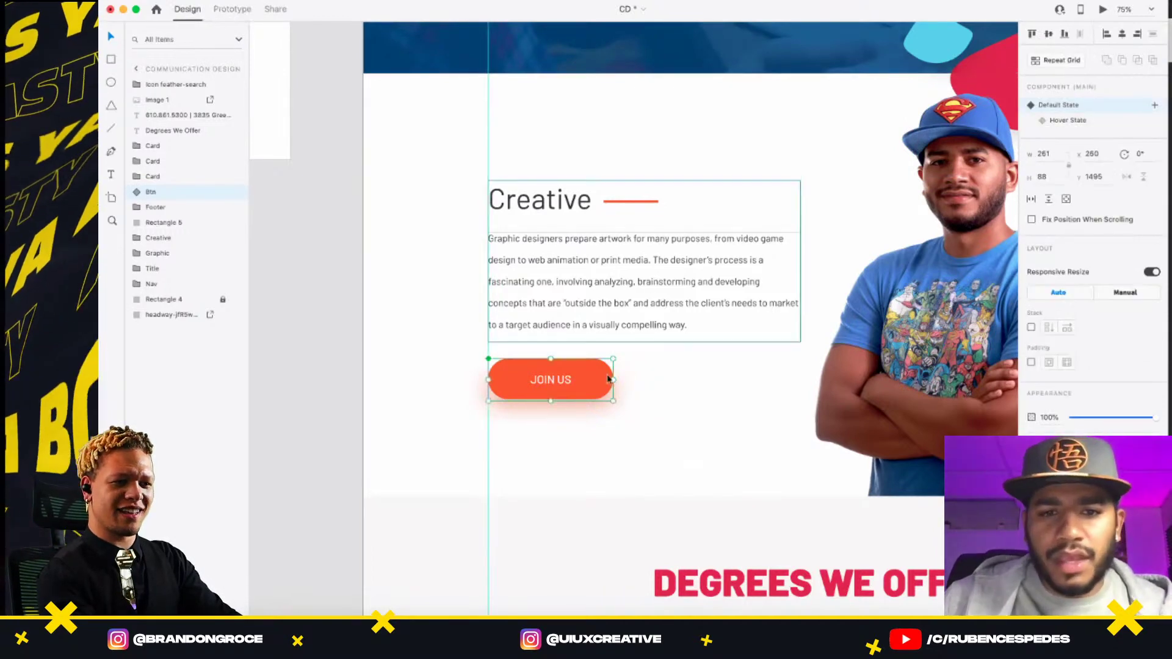
{"action": "left_click", "coordinate": [1103, 9]}
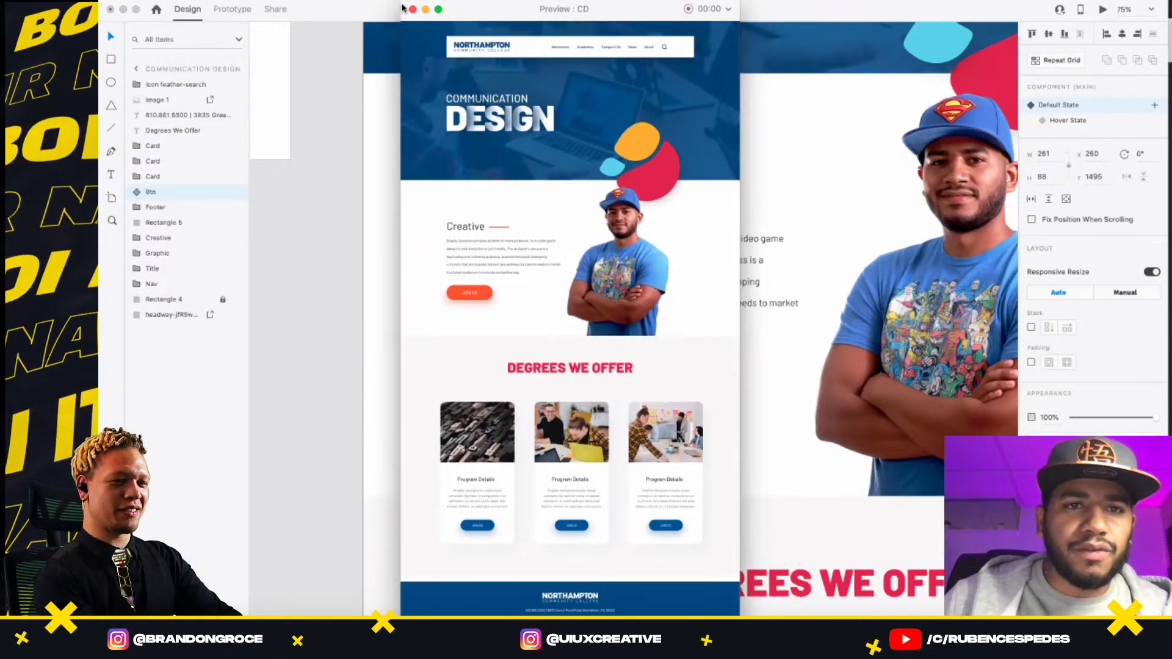
{"action": "left_click_drag", "start_coordinate": [403, 7], "coordinate": [305, 11]}
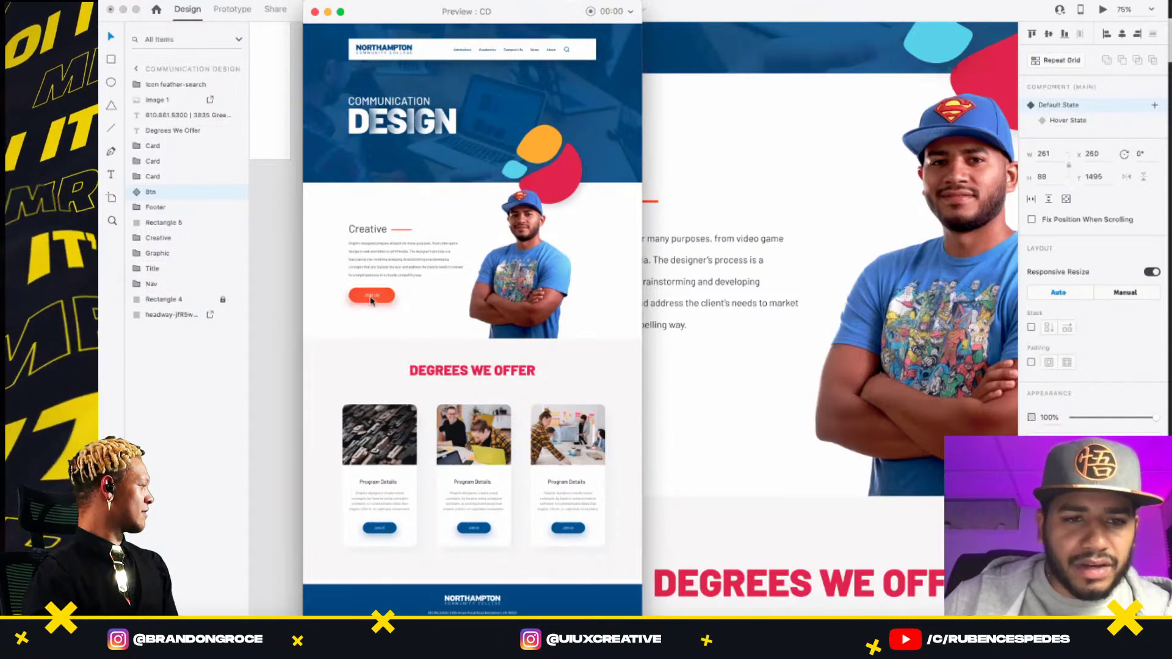
{"action": "left_click_drag", "start_coordinate": [407, 11], "coordinate": [295, 11]}
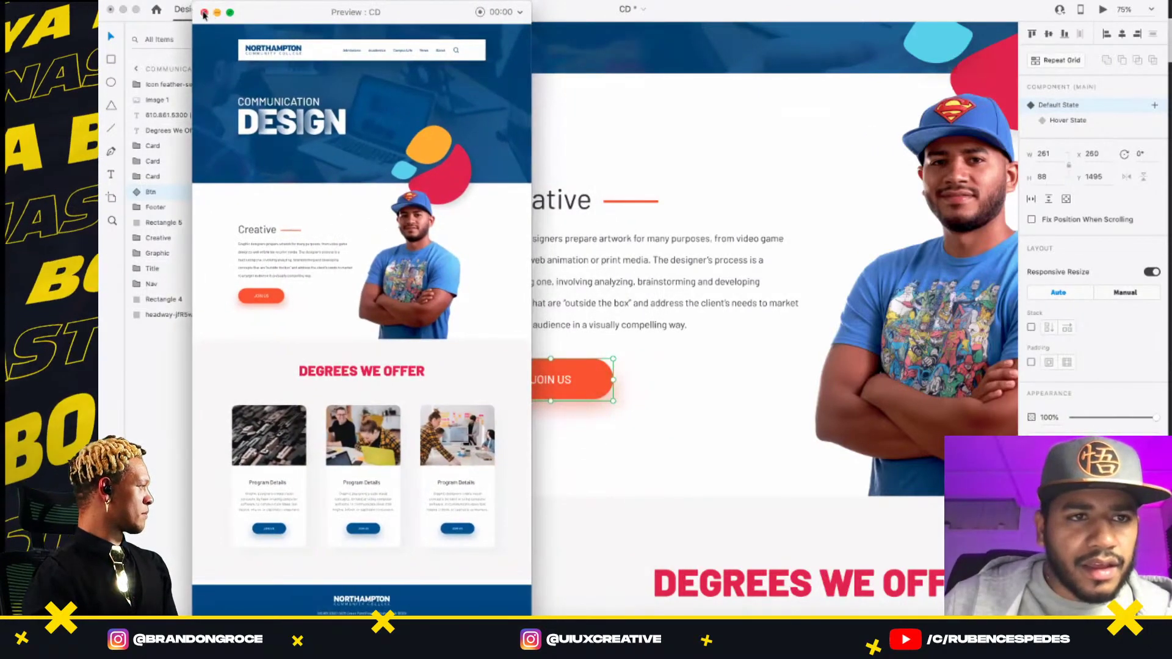
{"action": "left_click", "coordinate": [205, 13]}
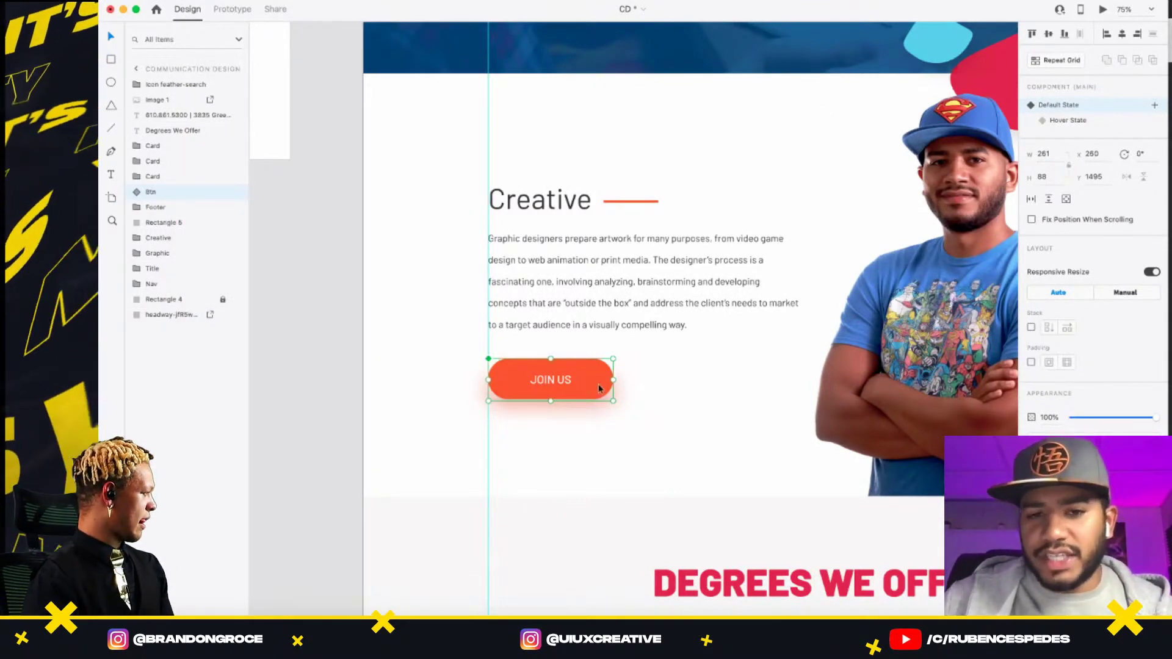
{"action": "left_click", "coordinate": [1102, 11]}
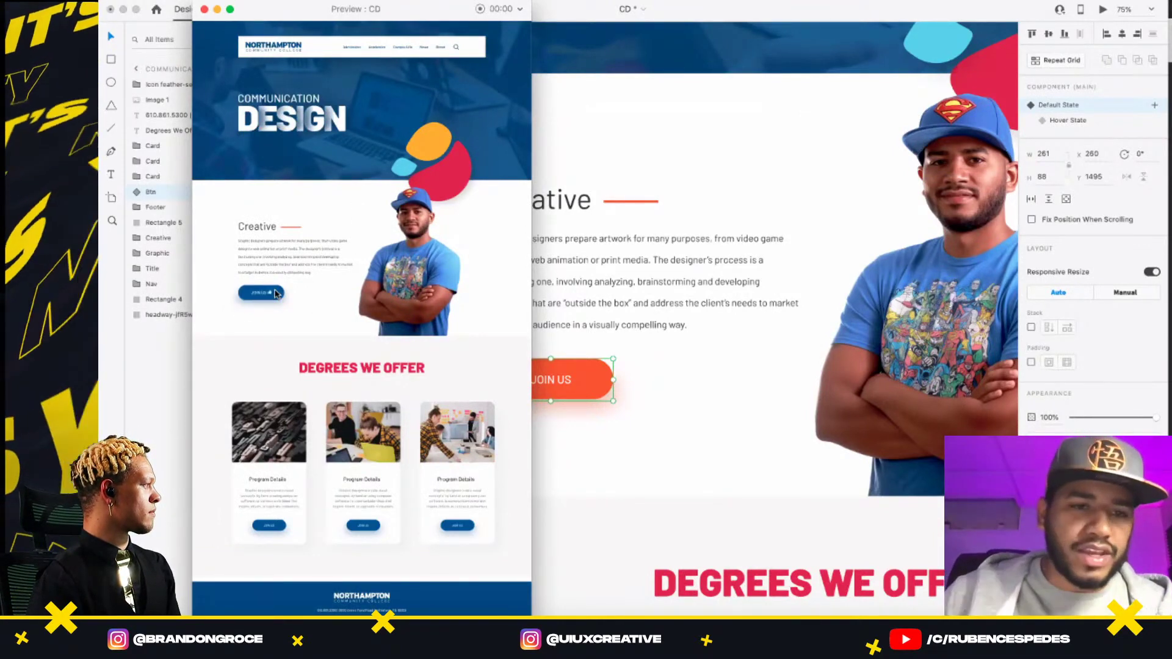
{"action": "left_click", "coordinate": [205, 9]}
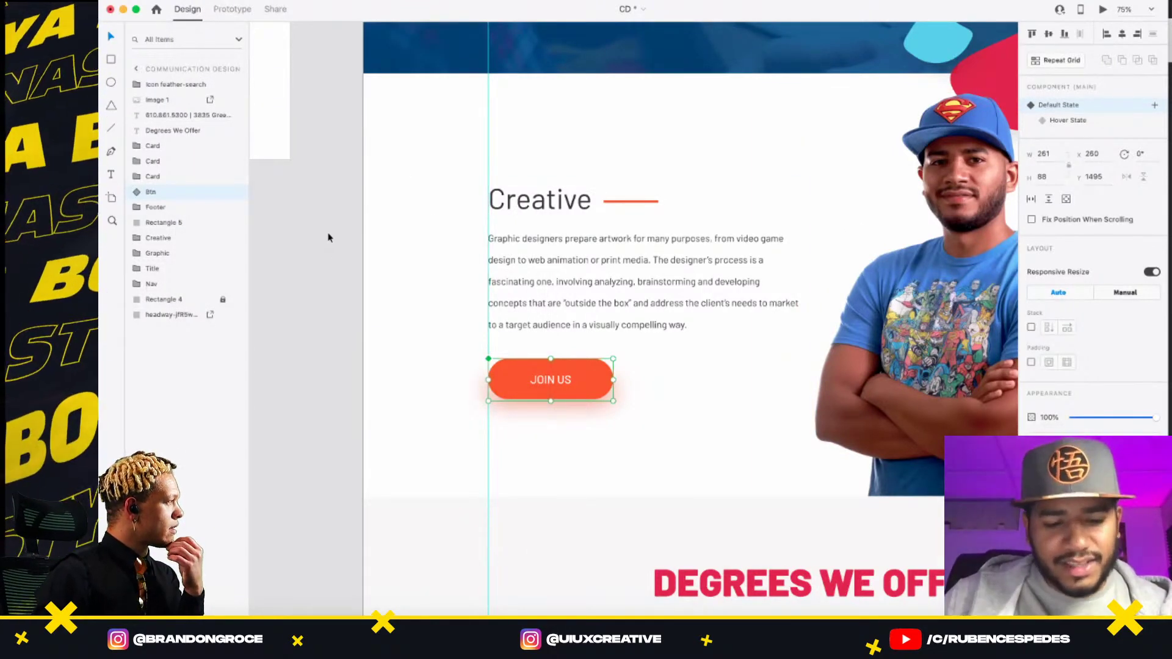
- Reset the Communication Design artboard's scrolling by choosing None and Vertical again, giving a viewport height of 1080
{"action": "left_click", "coordinate": [328, 237]}
{"action": "left_click", "coordinate": [472, 242], "text": "alt"}
{"action": "left_click", "coordinate": [472, 241], "text": "alt"}
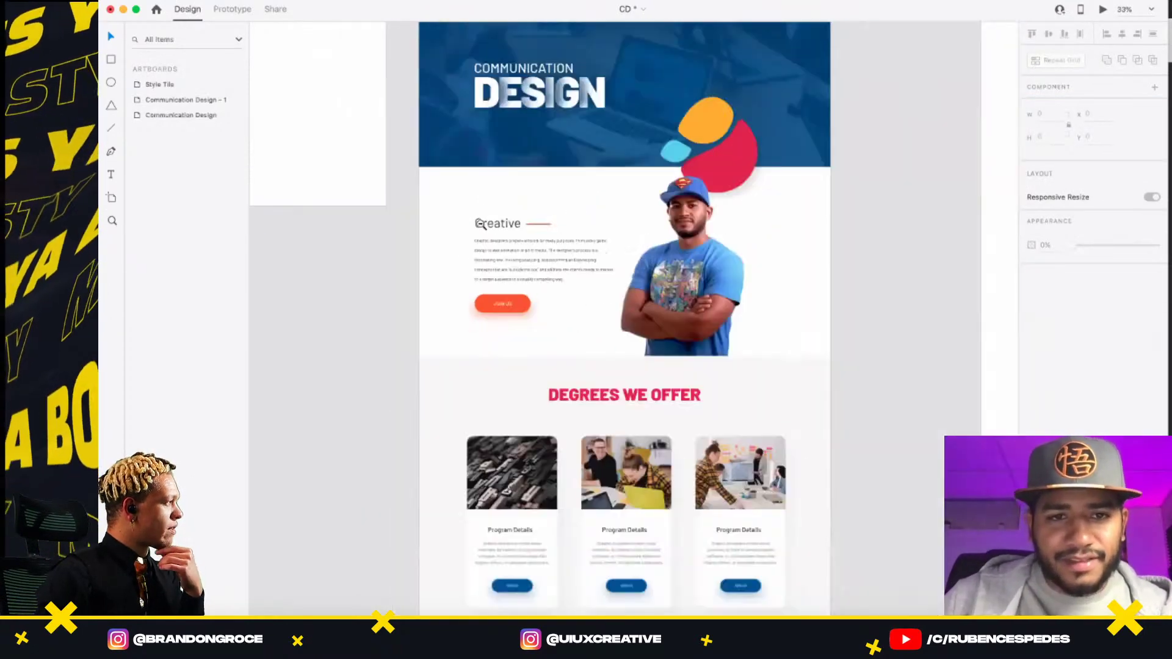
{"action": "left_click", "coordinate": [472, 241], "text": "alt"}
{"action": "scroll", "coordinate": [437, 63], "scroll_direction": "up", "scroll_amount": 2}
{"action": "left_click", "coordinate": [437, 63]}
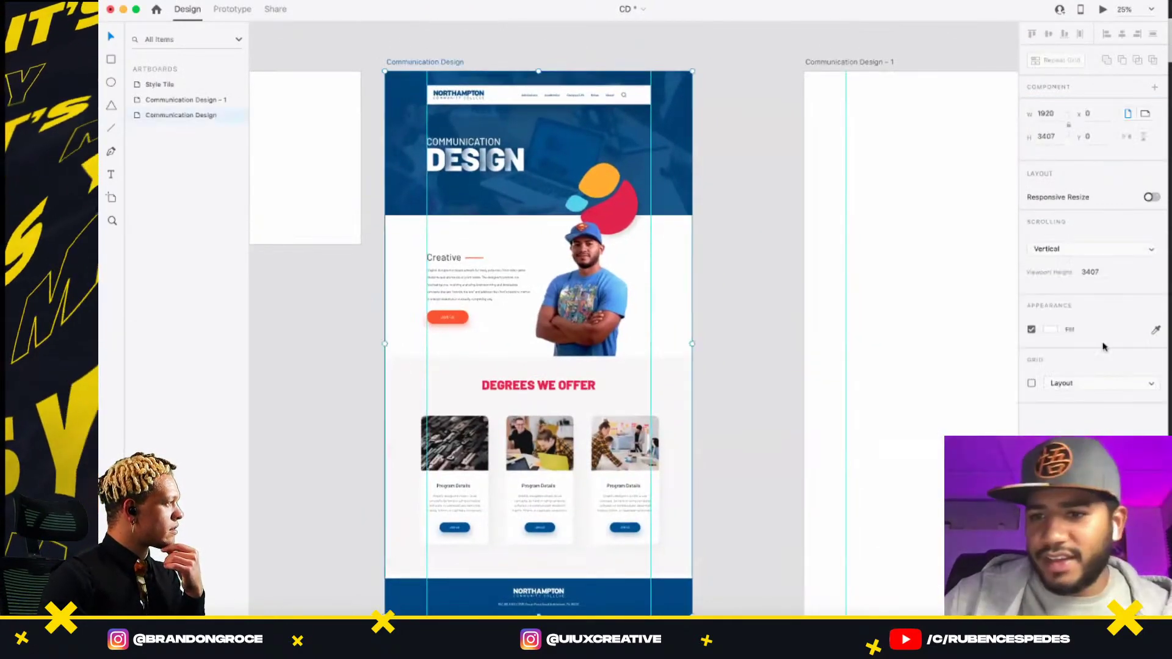
{"action": "left_click", "coordinate": [1099, 248]}
{"action": "left_click", "coordinate": [1103, 239]}
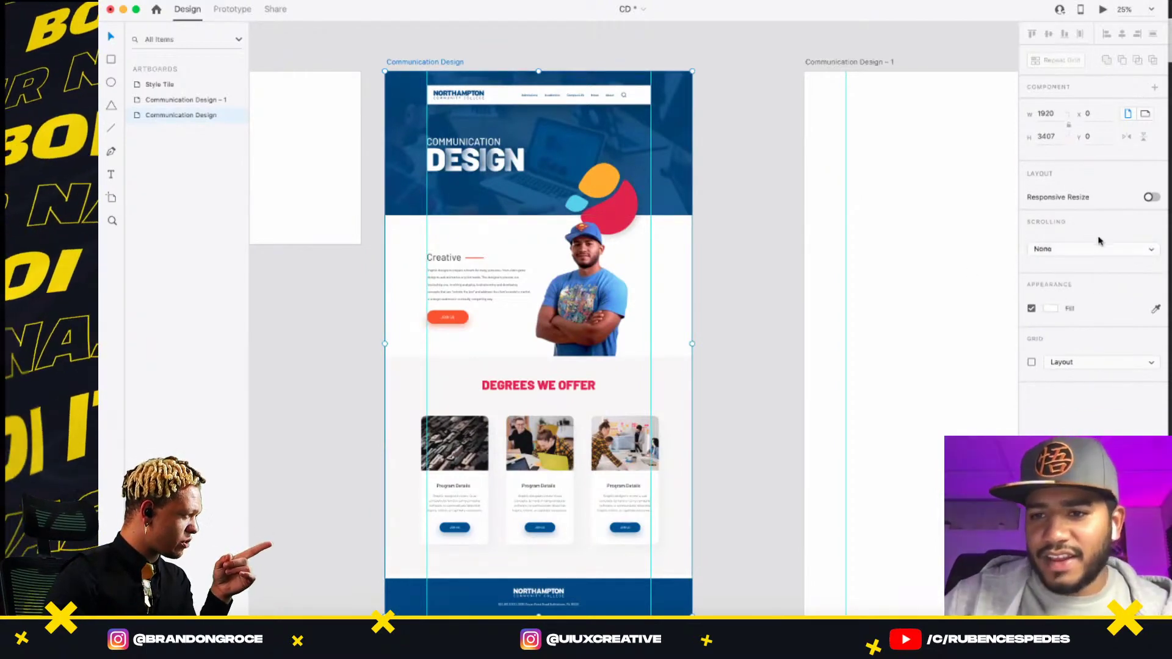
{"action": "left_click", "coordinate": [1143, 250]}
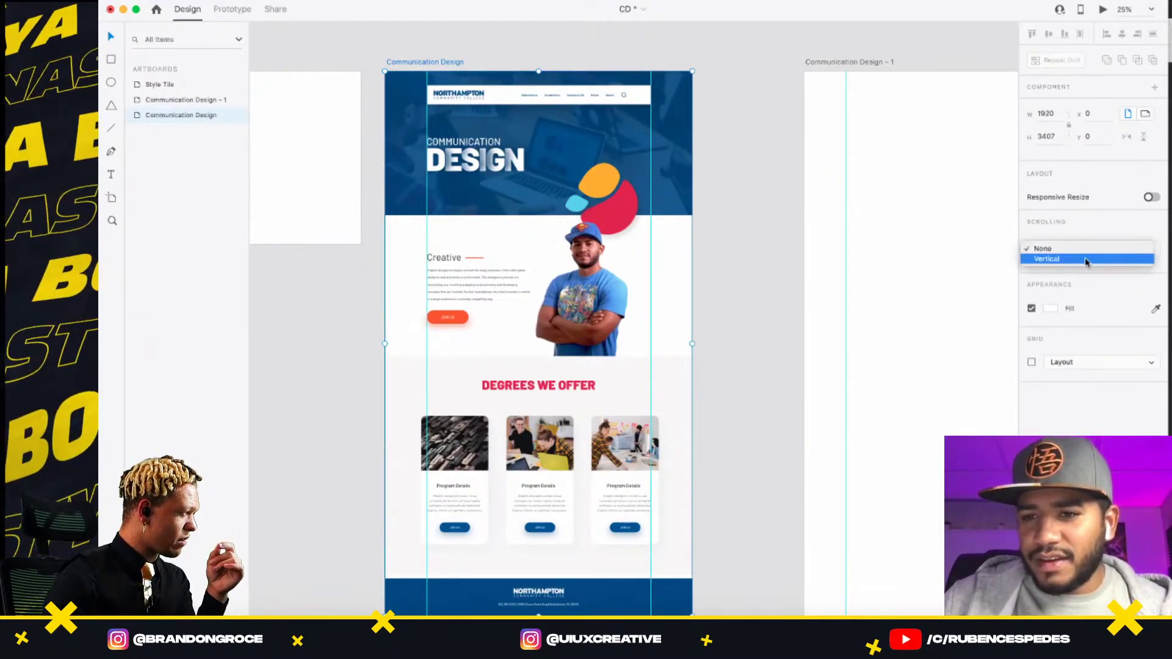
{"action": "left_click", "coordinate": [1090, 260]}
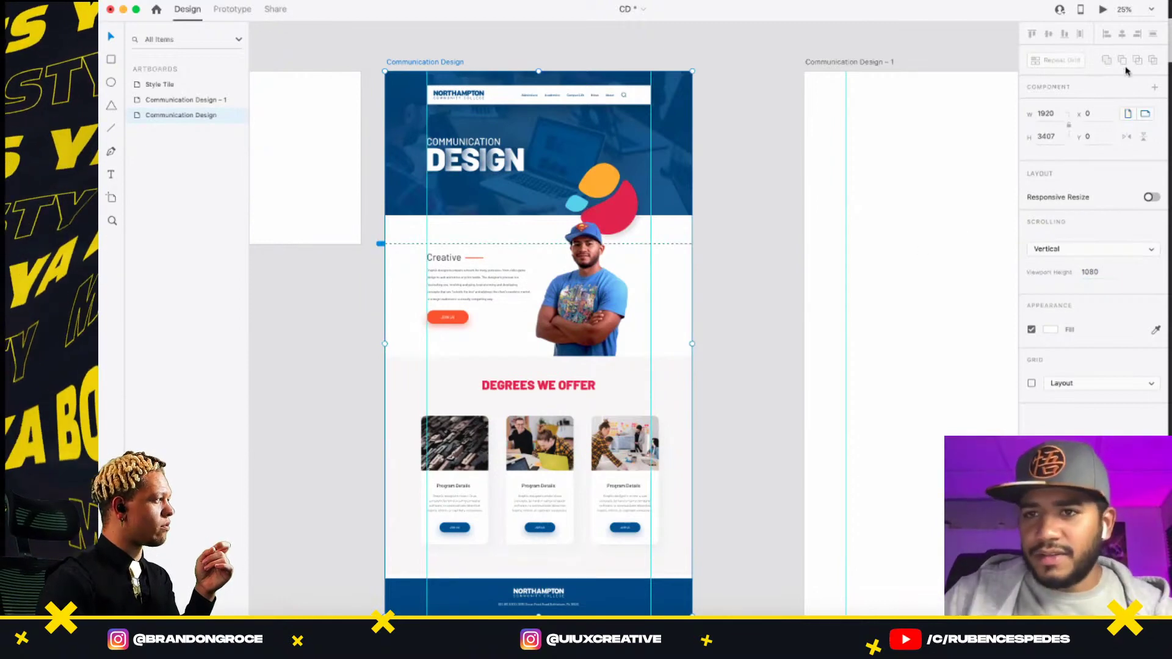
- Preview the Communication Design page as a scrolling site, examining the header, Creative section, JOIN US button and program cards
{"action": "left_click", "coordinate": [1102, 9]}
{"action": "scroll", "coordinate": [611, 296], "scroll_direction": "down", "scroll_amount": 6}
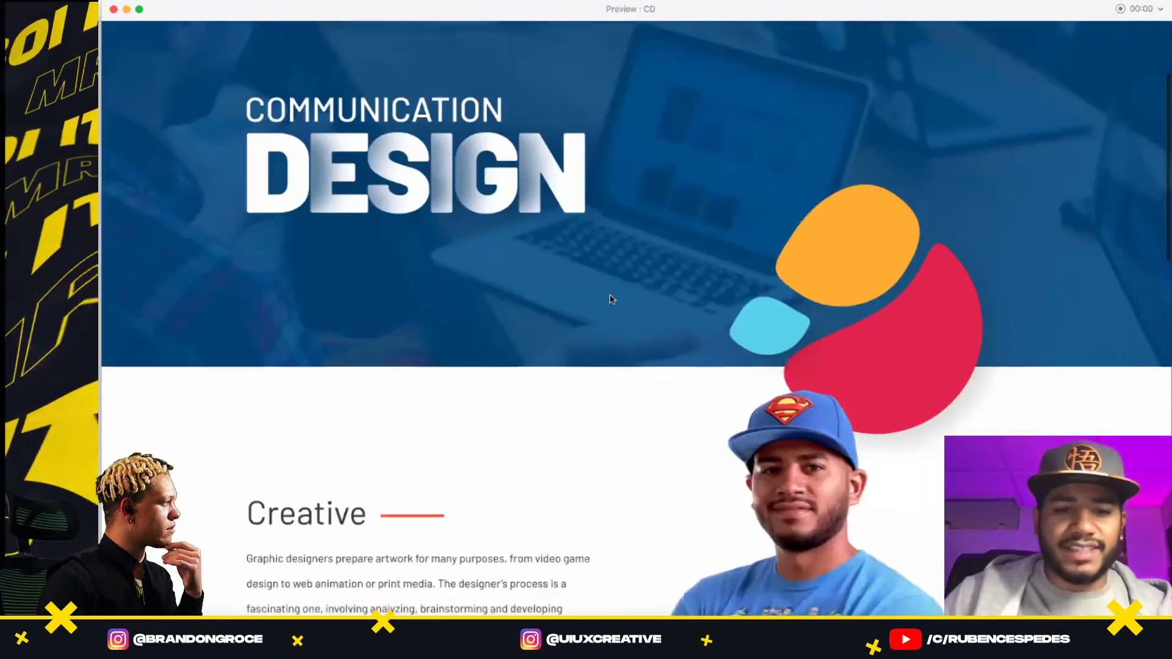
{"action": "scroll", "coordinate": [611, 292], "scroll_direction": "down", "scroll_amount": 3}
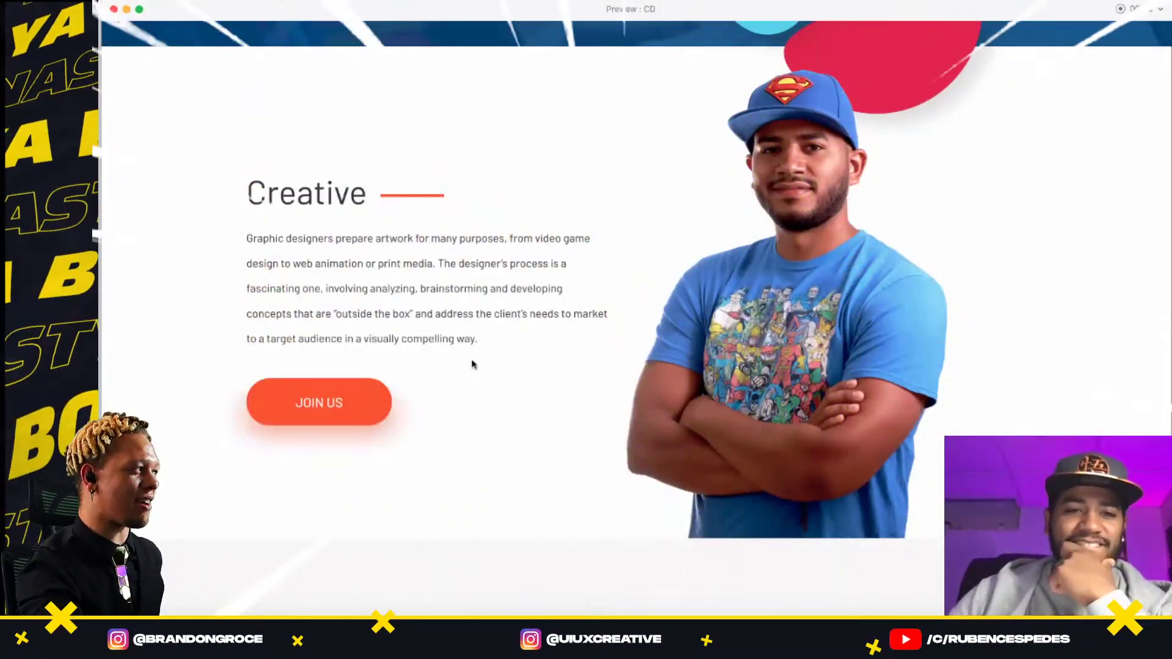
{"action": "scroll", "coordinate": [484, 348], "scroll_direction": "down", "scroll_amount": 7}
{"action": "scroll", "coordinate": [485, 349], "scroll_direction": "down", "scroll_amount": 6}
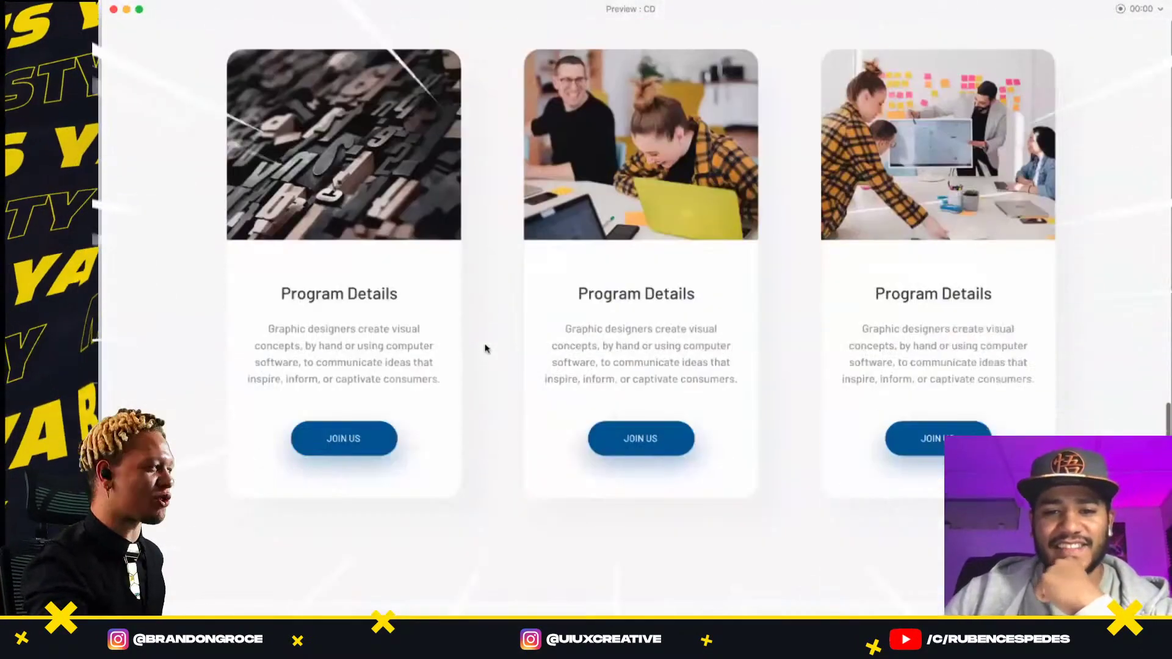
{"action": "scroll", "coordinate": [485, 350], "scroll_direction": "up", "scroll_amount": 8}
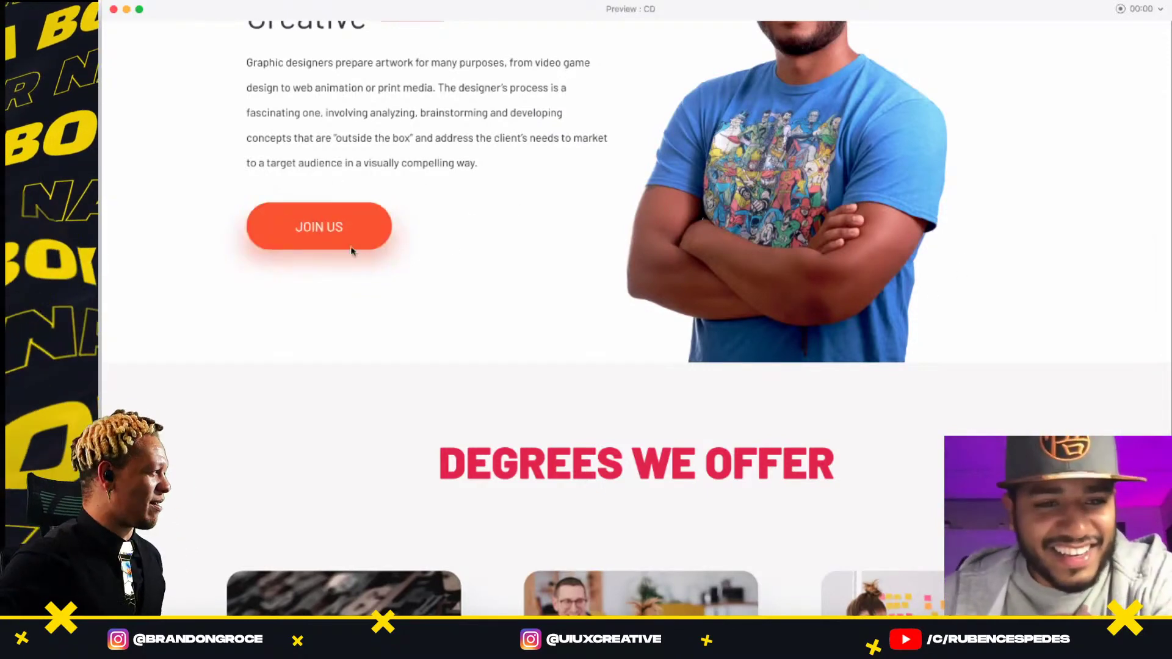
{"action": "scroll", "coordinate": [570, 334], "scroll_direction": "up", "scroll_amount": 5}
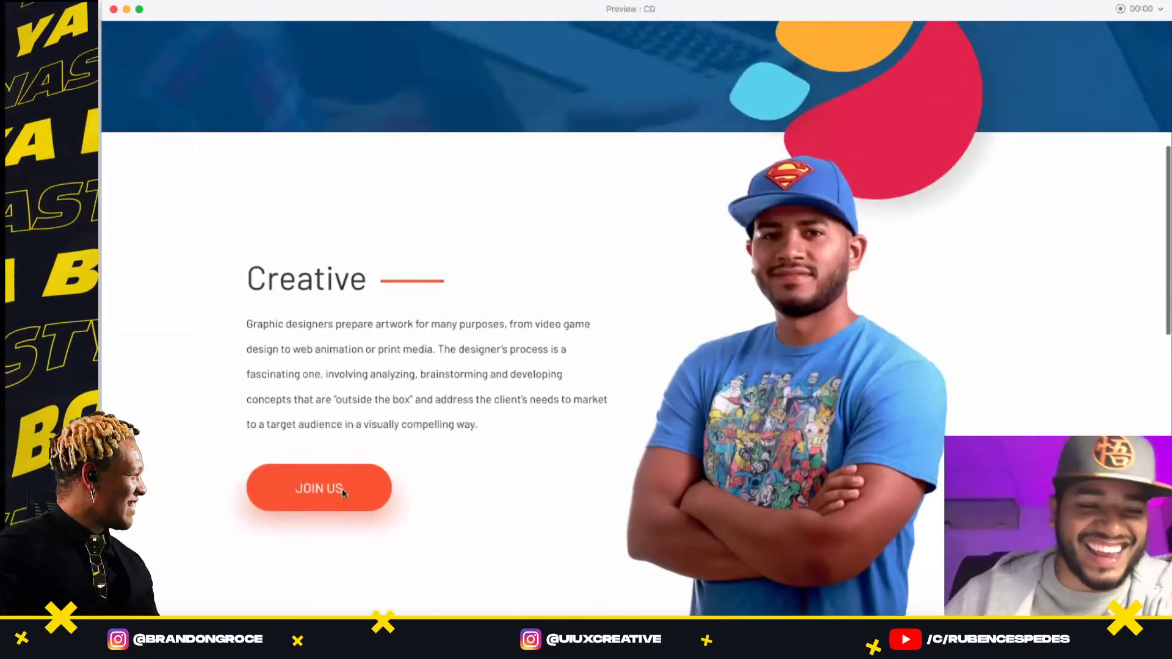
{"action": "scroll", "coordinate": [599, 413], "scroll_direction": "up", "scroll_amount": 5}
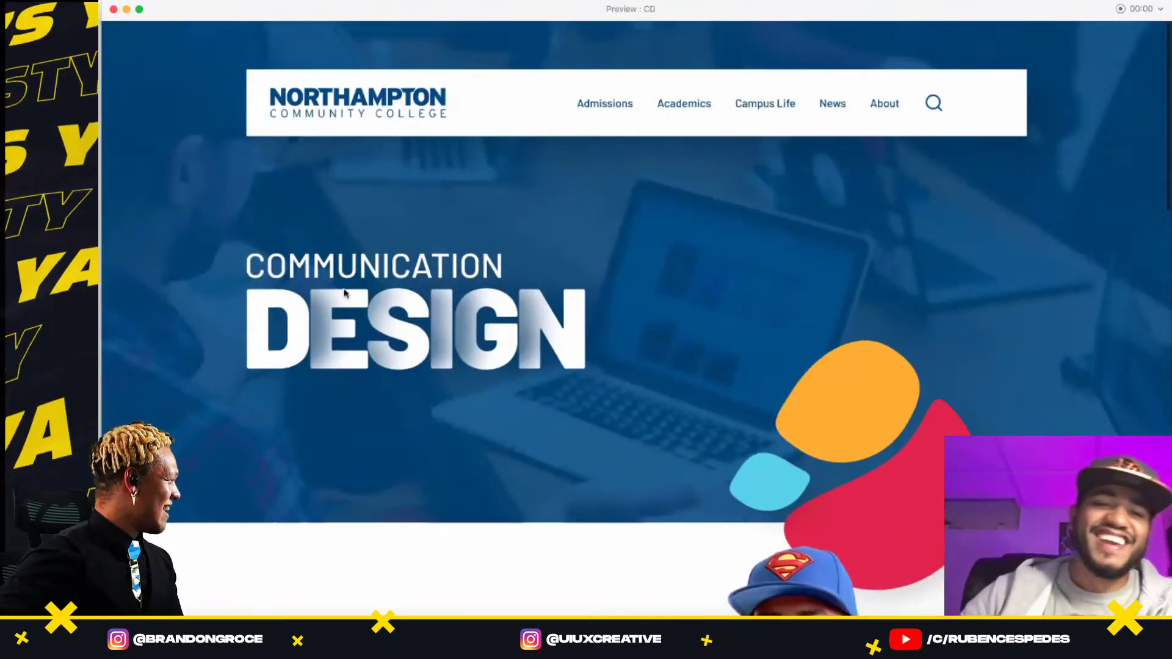
- Review the previewed page down to the footer, examining the Degrees We Offer section and its program cards
{"action": "scroll", "coordinate": [586, 235], "scroll_direction": "down", "scroll_amount": 10}
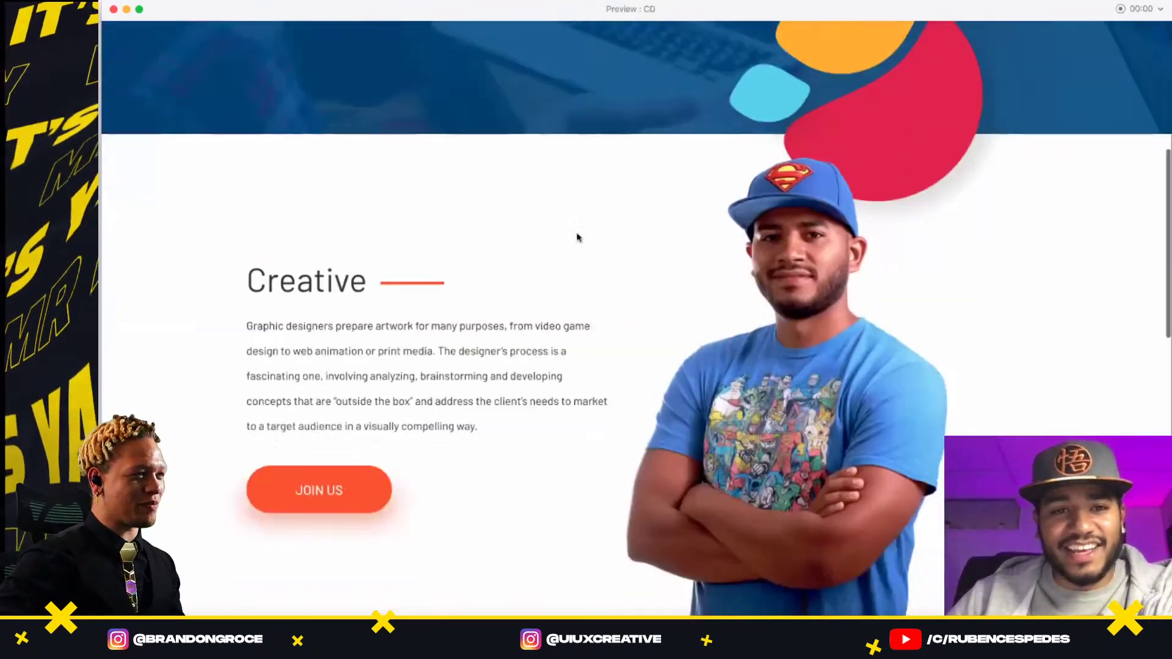
{"action": "scroll", "coordinate": [573, 230], "scroll_direction": "down", "scroll_amount": 6}
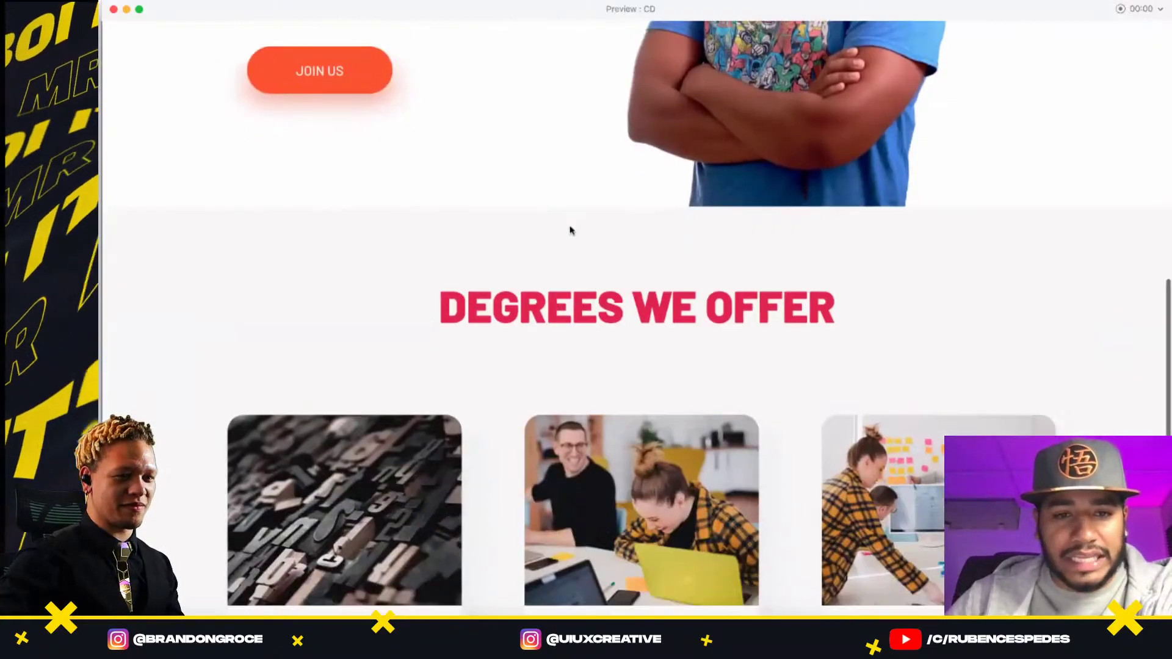
{"action": "scroll", "coordinate": [573, 230], "scroll_direction": "down", "scroll_amount": 5}
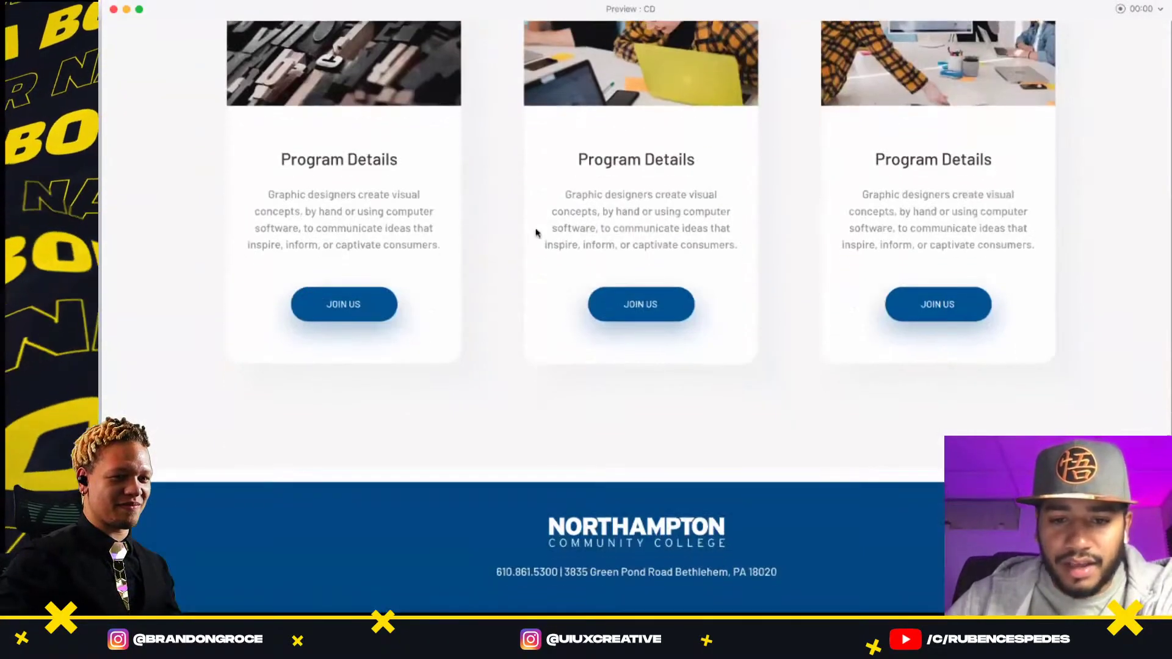
{"action": "scroll", "coordinate": [537, 233], "scroll_direction": "up", "scroll_amount": 6}
{"action": "scroll", "coordinate": [536, 233], "scroll_direction": "up", "scroll_amount": 2}
{"action": "scroll", "coordinate": [536, 233], "scroll_direction": "down", "scroll_amount": 8}
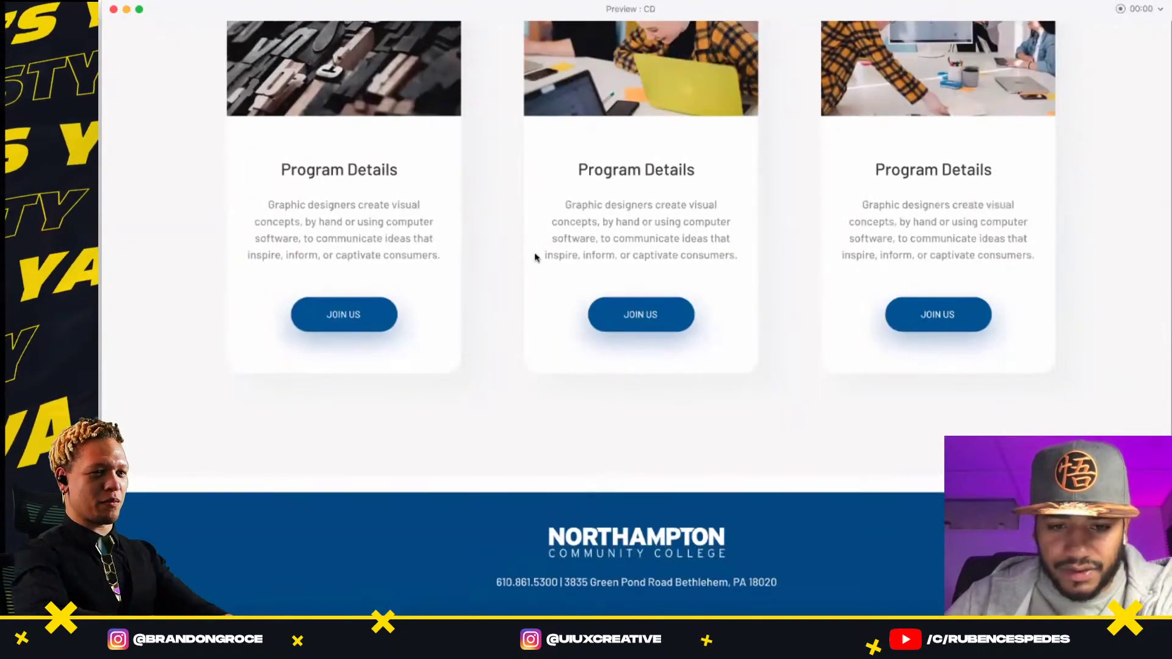
{"action": "scroll", "coordinate": [537, 253], "scroll_direction": "up", "scroll_amount": 2}
{"action": "scroll", "coordinate": [536, 254], "scroll_direction": "down", "scroll_amount": 2}
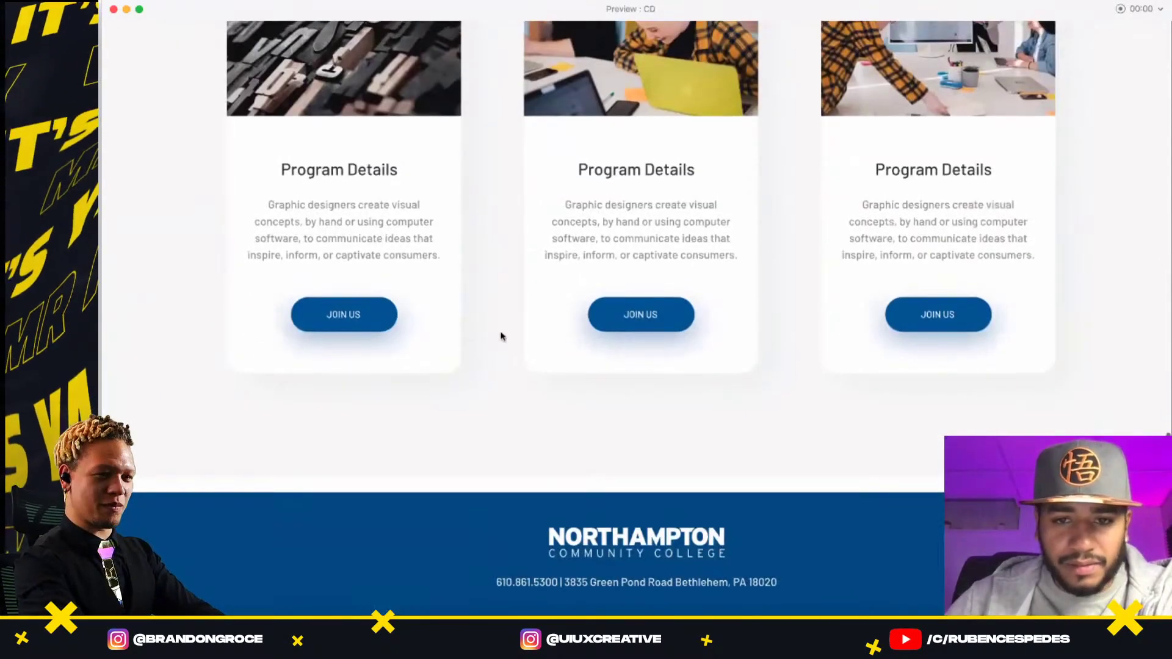
{"action": "scroll", "coordinate": [513, 350], "scroll_direction": "up", "scroll_amount": 3}
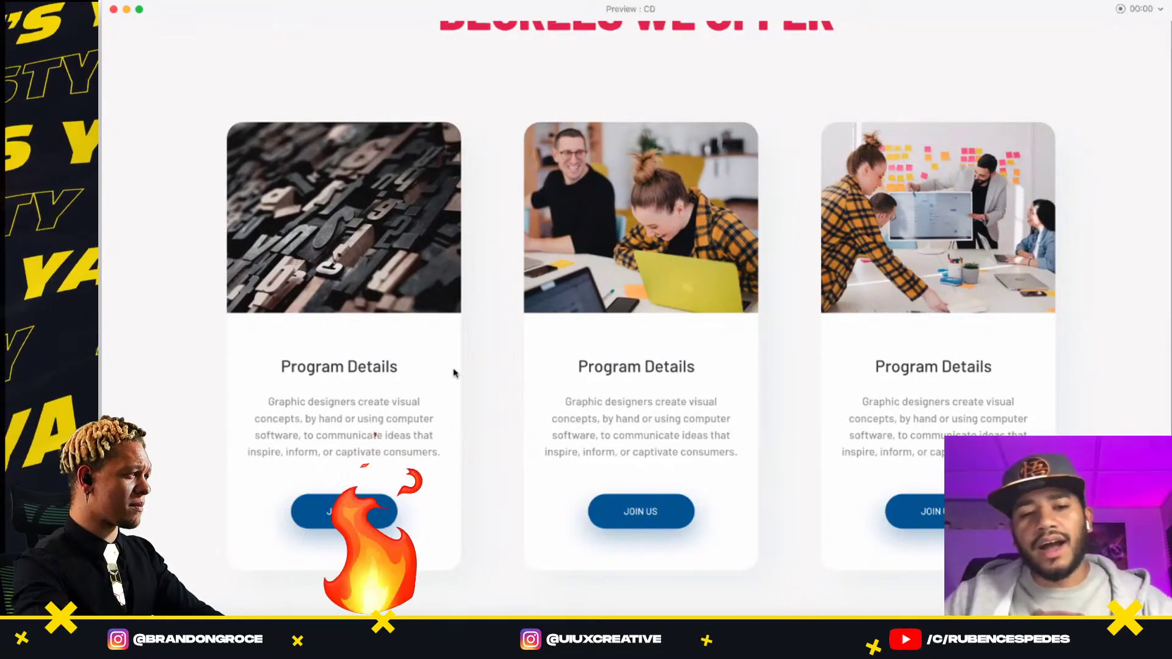
{"action": "scroll", "coordinate": [574, 396], "scroll_direction": "up", "scroll_amount": 1}
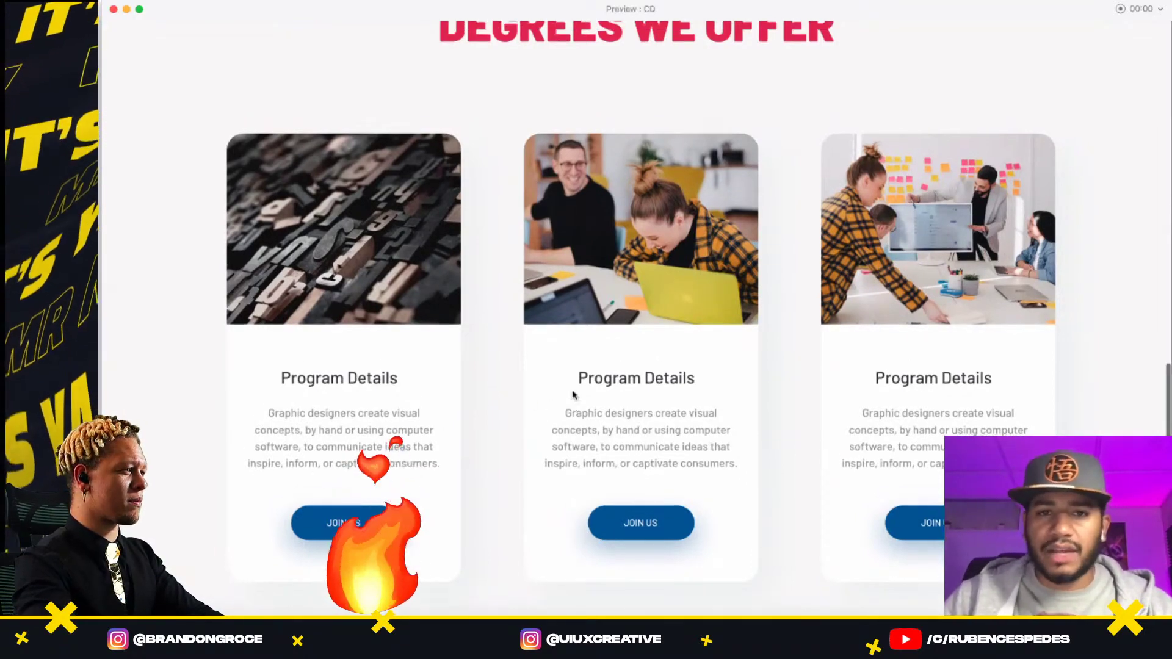
{"action": "scroll", "coordinate": [573, 395], "scroll_direction": "up", "scroll_amount": 3}
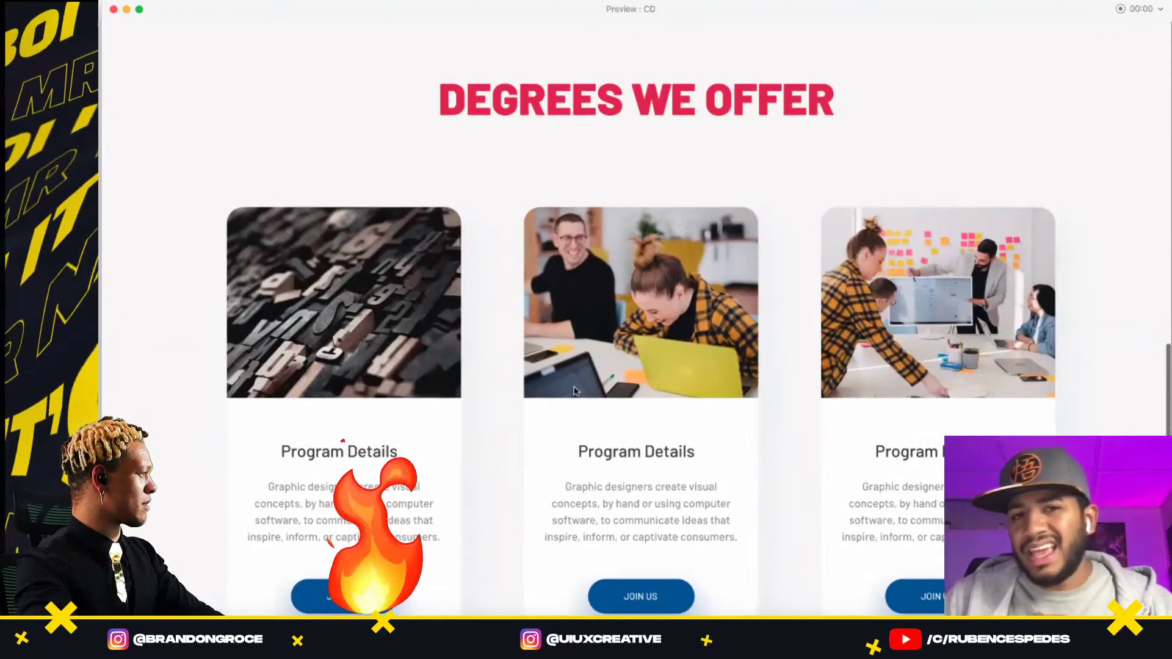
{"action": "scroll", "coordinate": [598, 386], "scroll_direction": "up", "scroll_amount": 10}
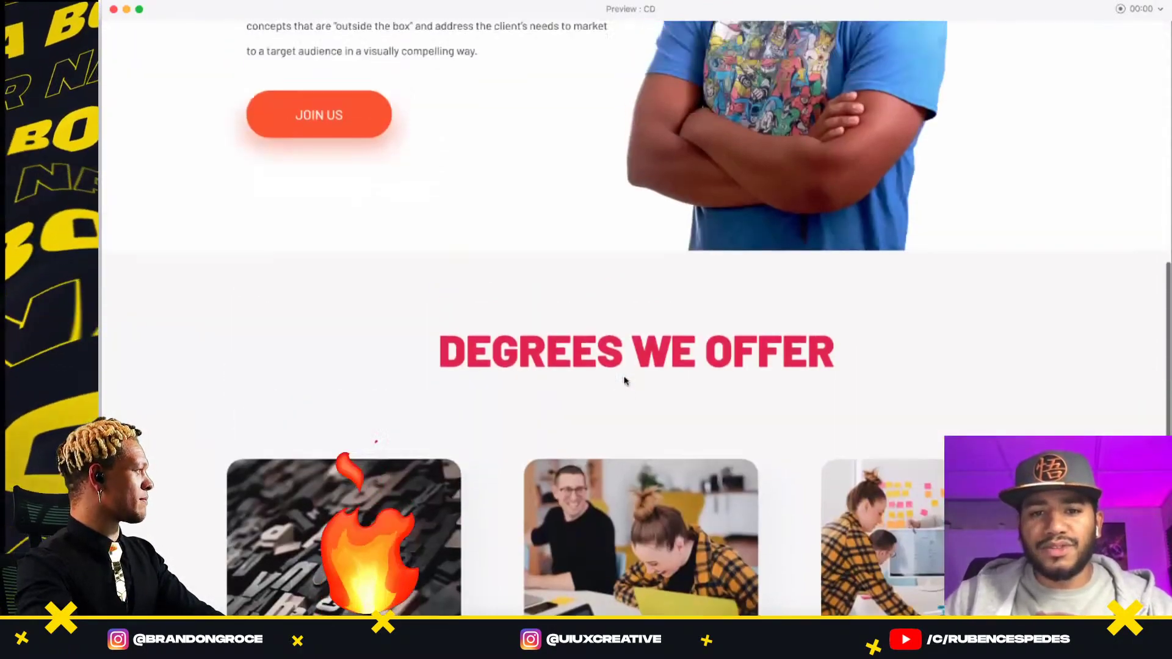
- Review the previewed page from the Degrees We Offer section back up to its header and close the preview
{"action": "scroll", "coordinate": [624, 381], "scroll_direction": "up", "scroll_amount": 15}
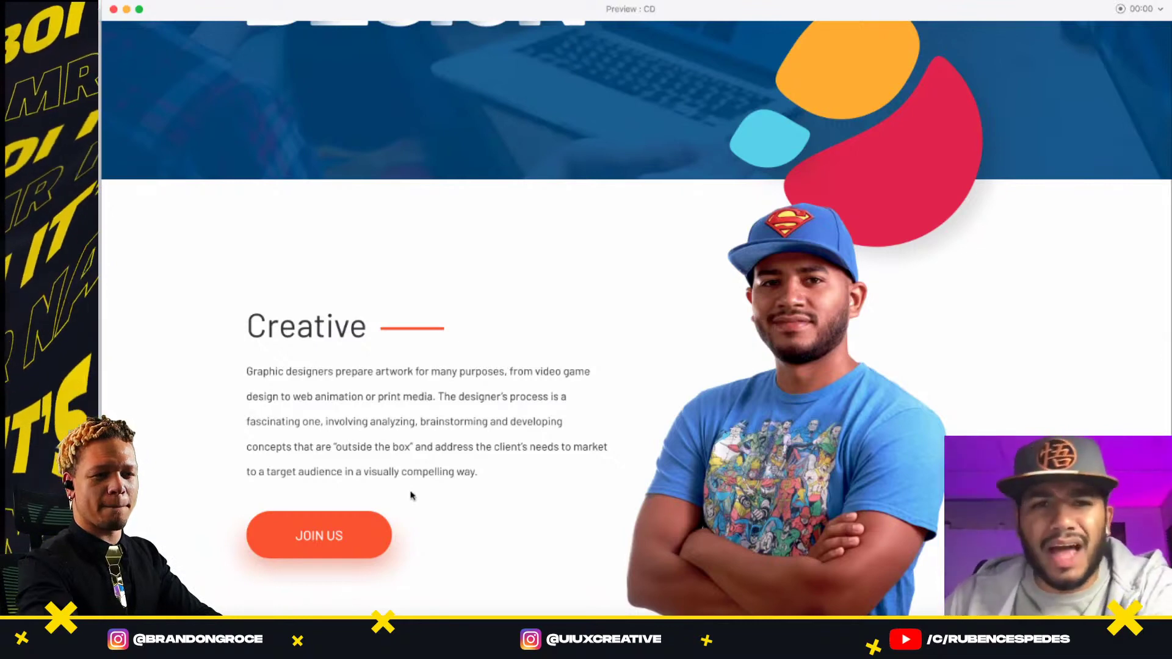
{"action": "scroll", "coordinate": [607, 367], "scroll_direction": "up", "scroll_amount": 10}
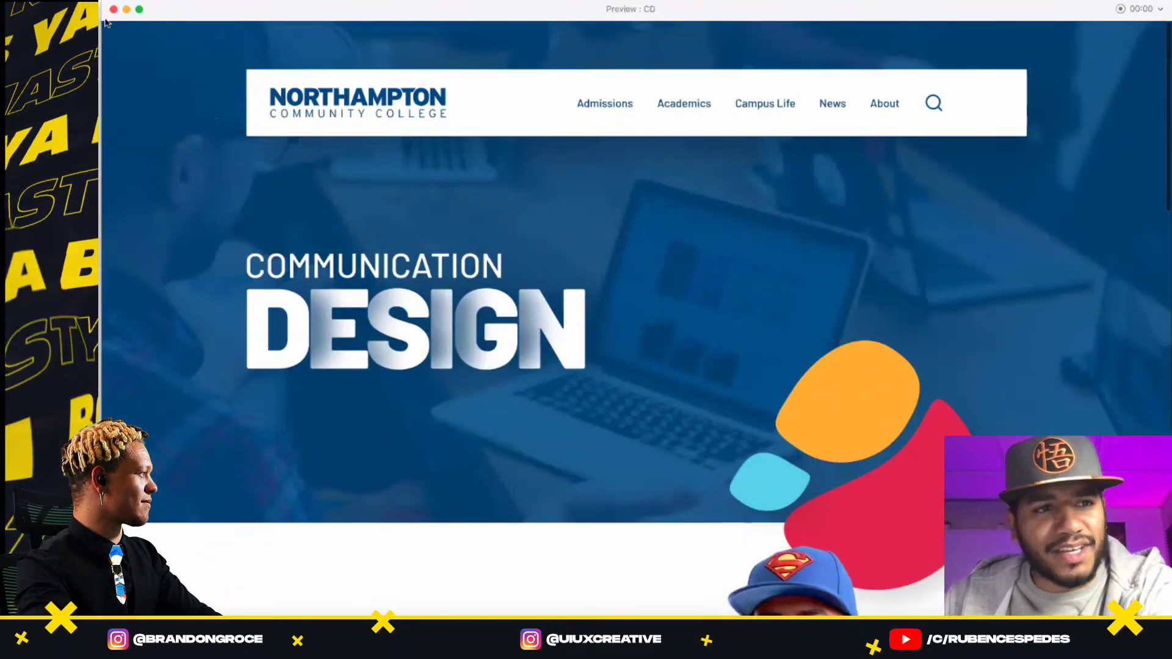
{"action": "scroll", "coordinate": [660, 296], "scroll_direction": "down", "scroll_amount": 9}
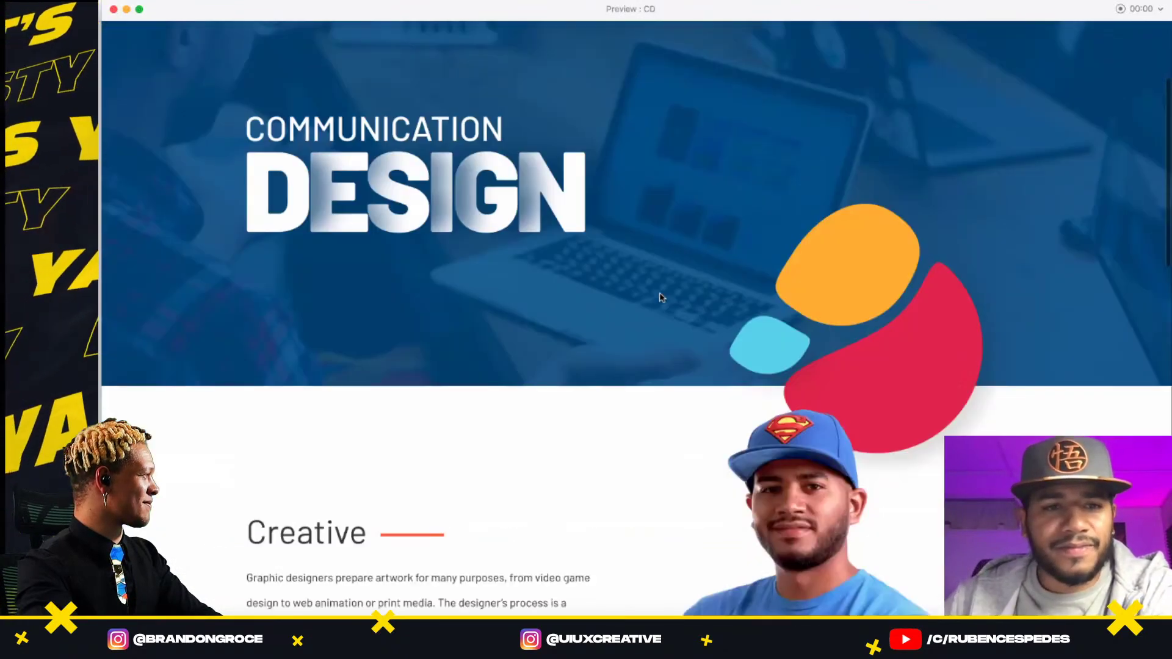
{"action": "scroll", "coordinate": [582, 293], "scroll_direction": "up", "scroll_amount": 10}
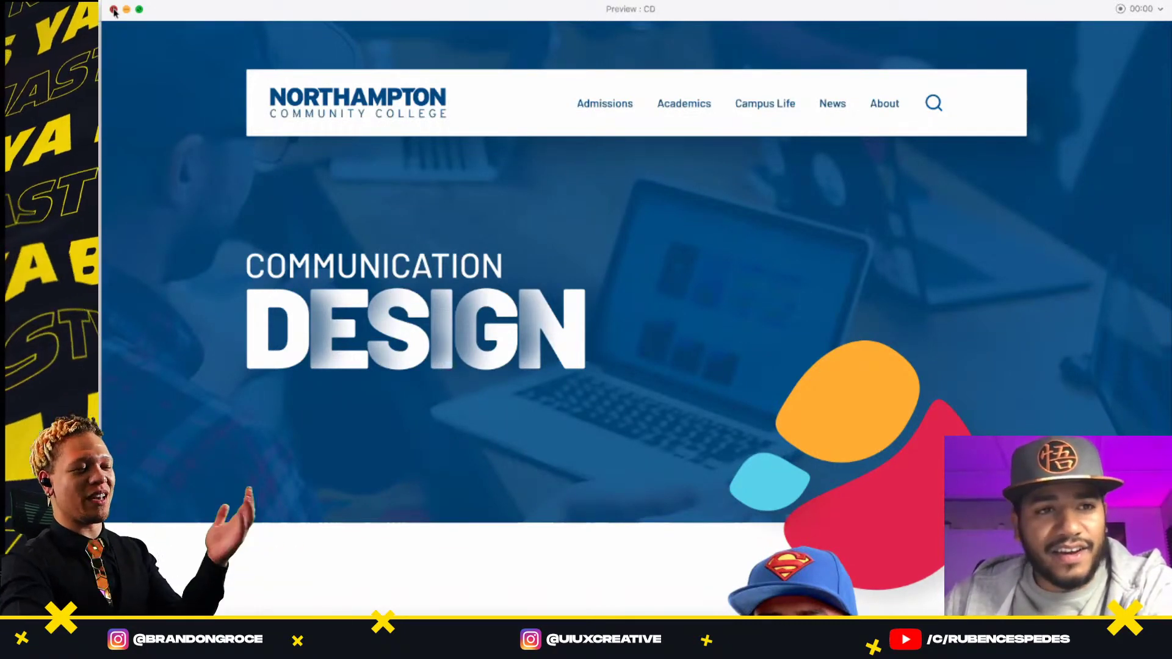
{"action": "left_click", "coordinate": [114, 9]}
{"action": "left_click", "coordinate": [366, 169]}
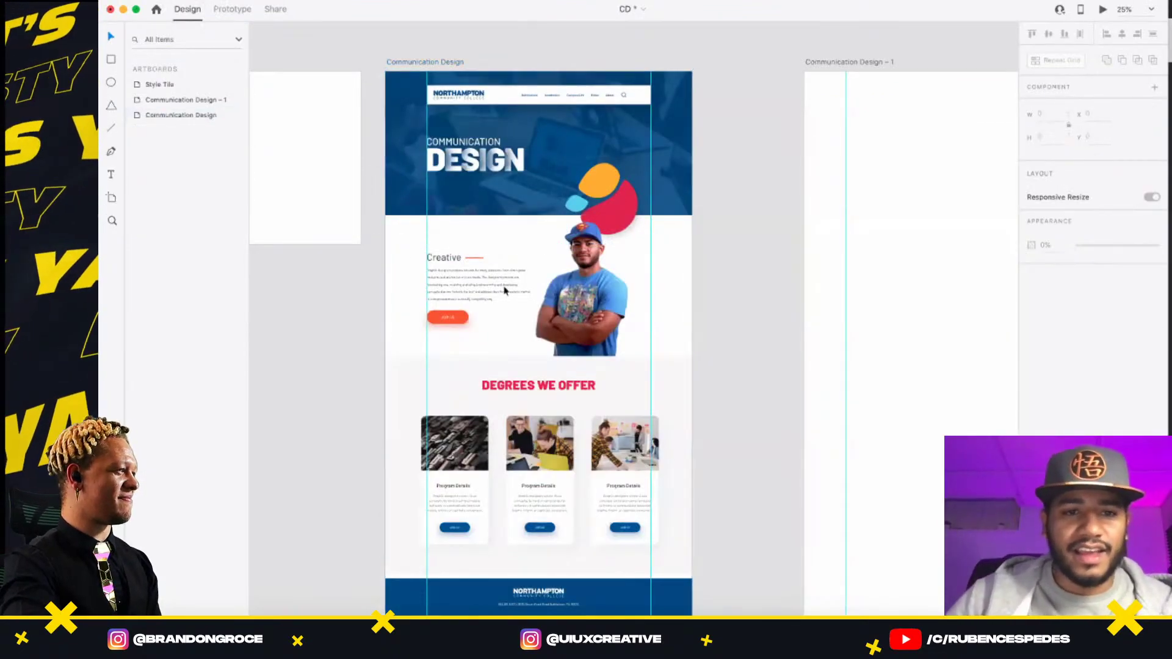
{"action": "left_click_drag", "start_coordinate": [590, 221], "coordinate": [619, 243]}
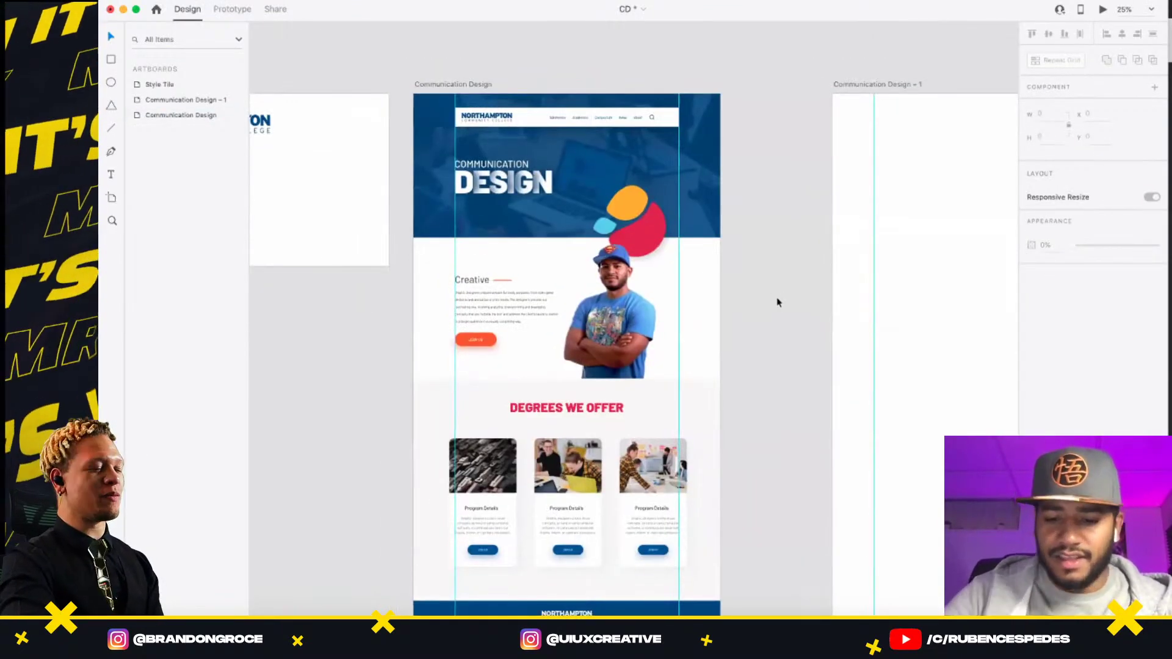
{"action": "left_click_drag", "start_coordinate": [718, 394], "coordinate": [665, 374]}
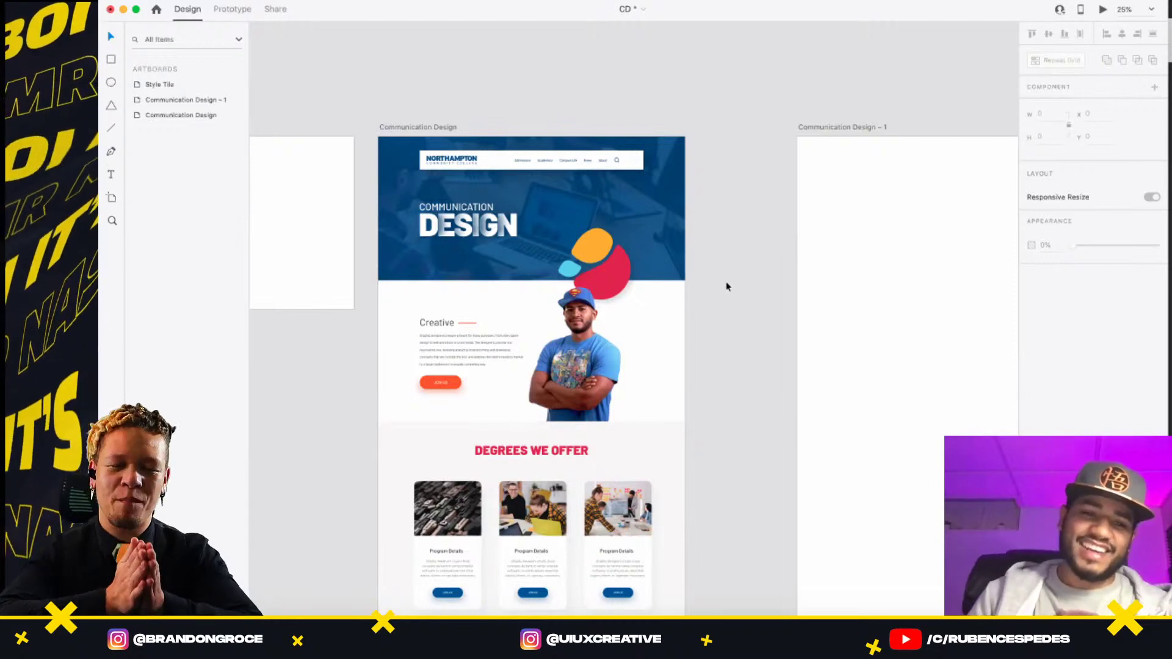
{"action": "scroll", "coordinate": [654, 368], "scroll_direction": "down", "scroll_amount": 4}
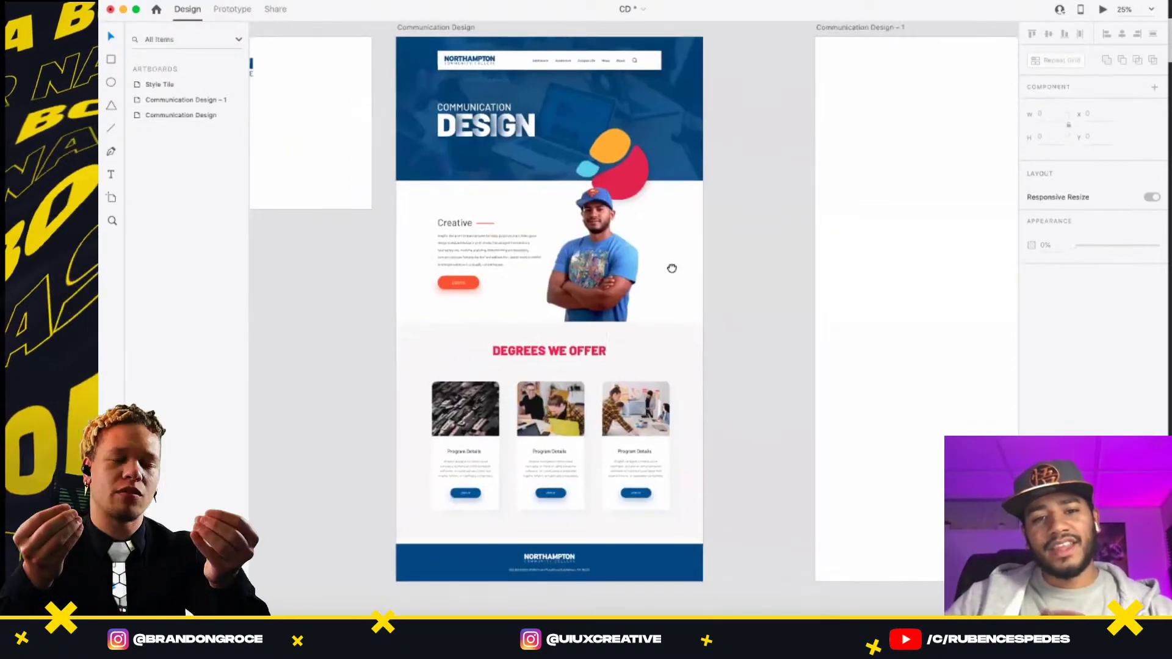
{"action": "scroll", "coordinate": [679, 374], "scroll_direction": "up", "scroll_amount": 3}
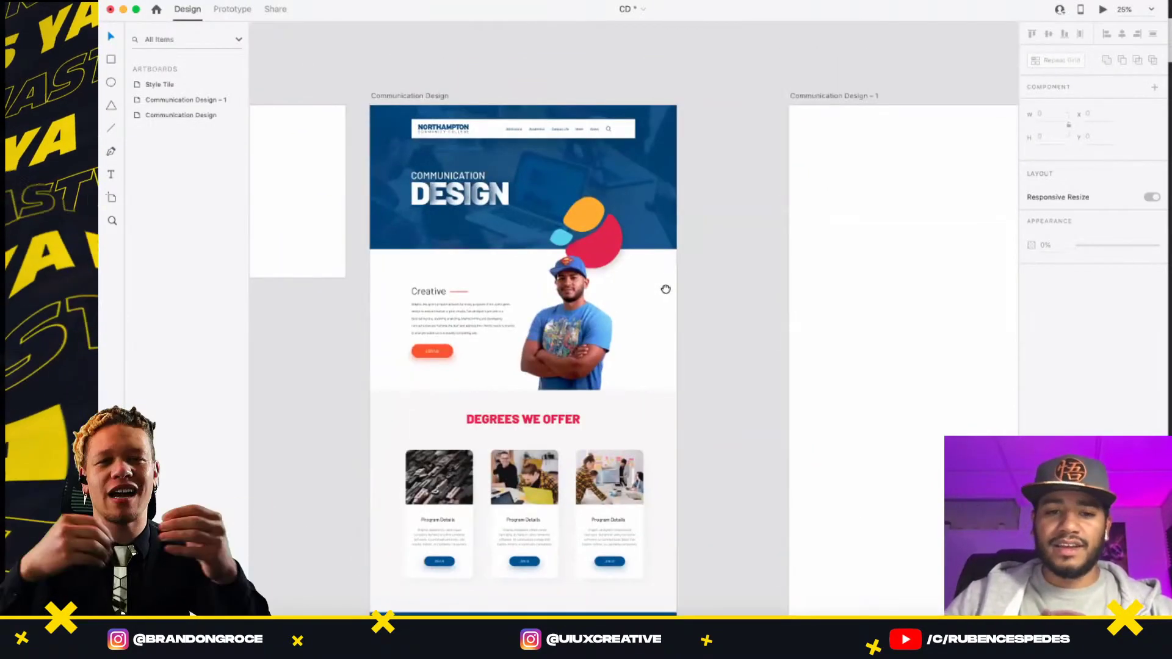
{"action": "scroll", "coordinate": [662, 260], "scroll_direction": "down", "scroll_amount": 2}
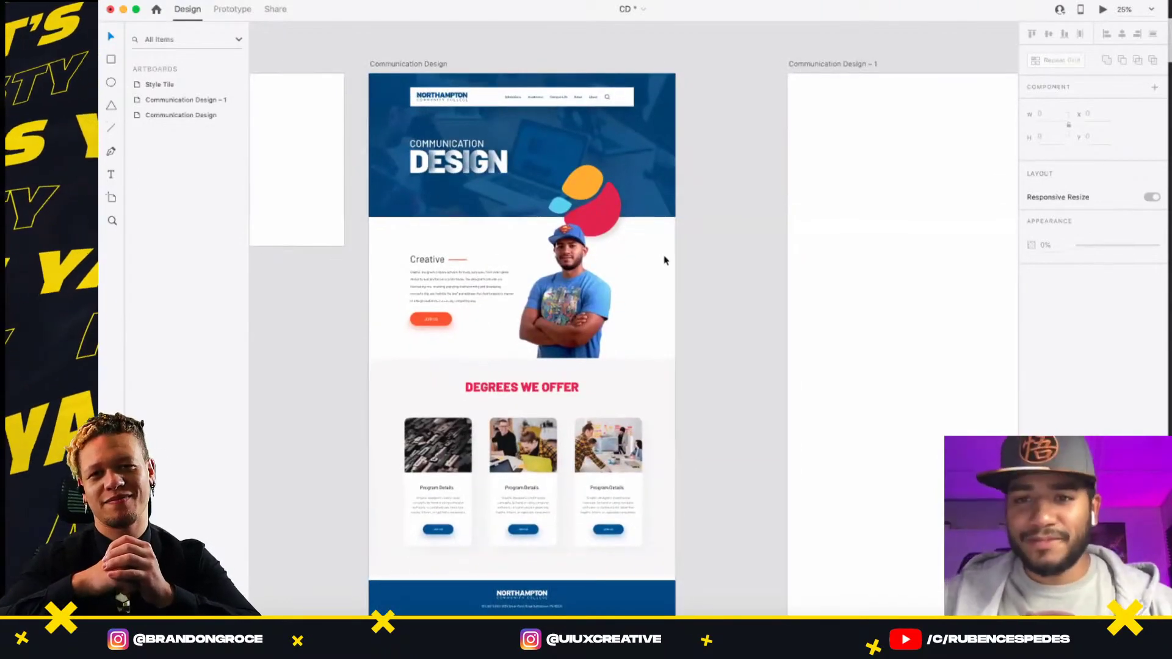